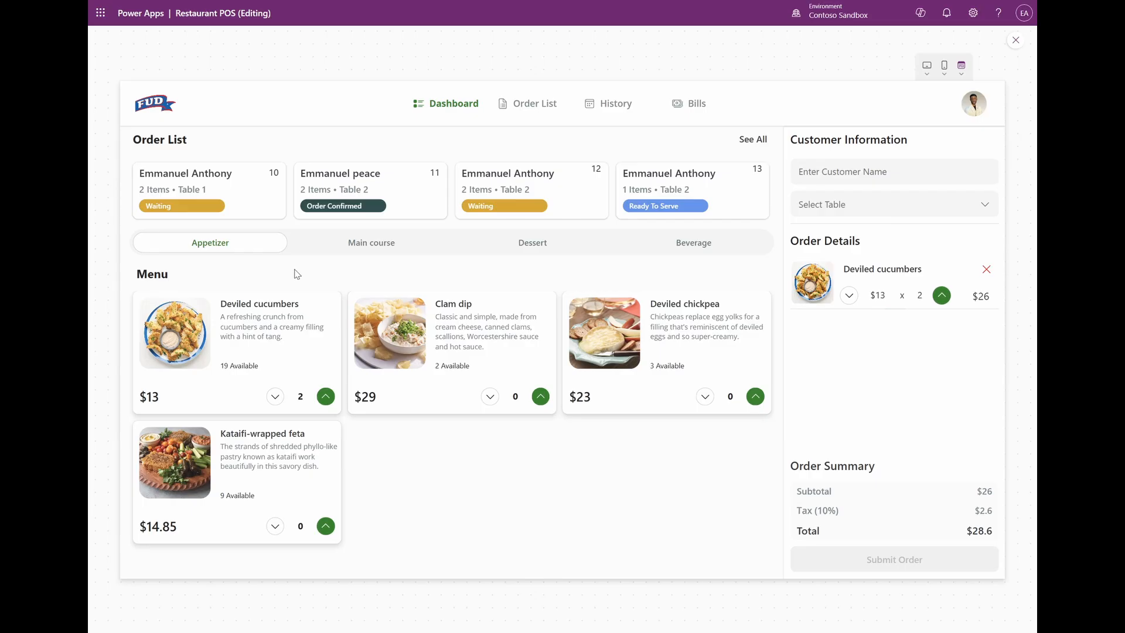
Browse the main course, dessert and beverage menus, and remove Deviled cucumbers from the order.
{"action": "left_click", "coordinate": [374, 247]}
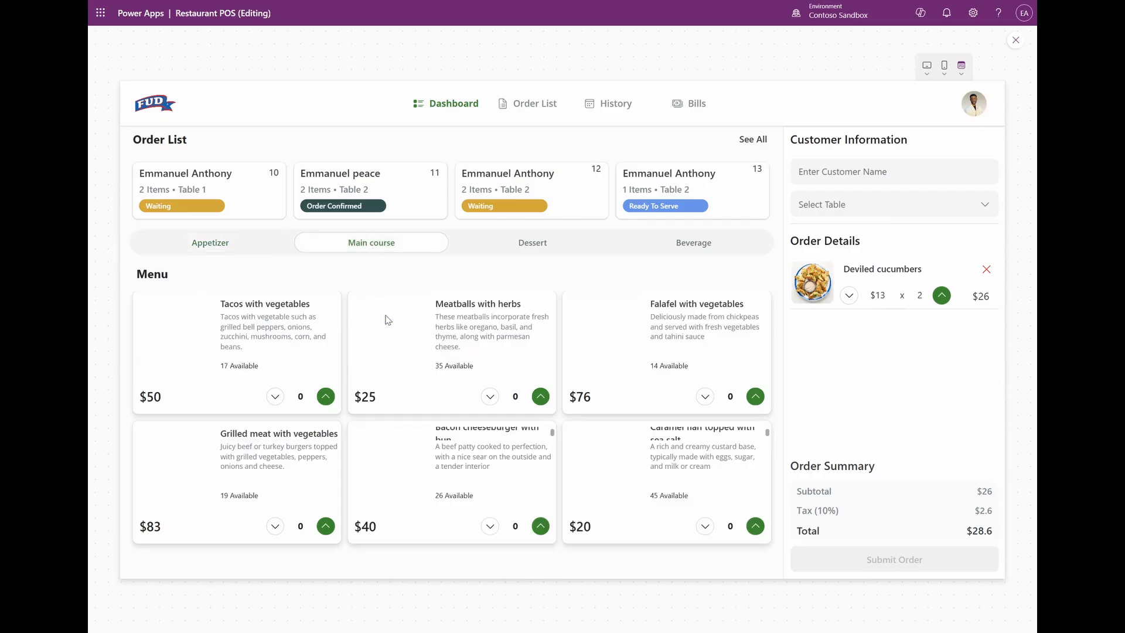
{"action": "left_click", "coordinate": [533, 252]}
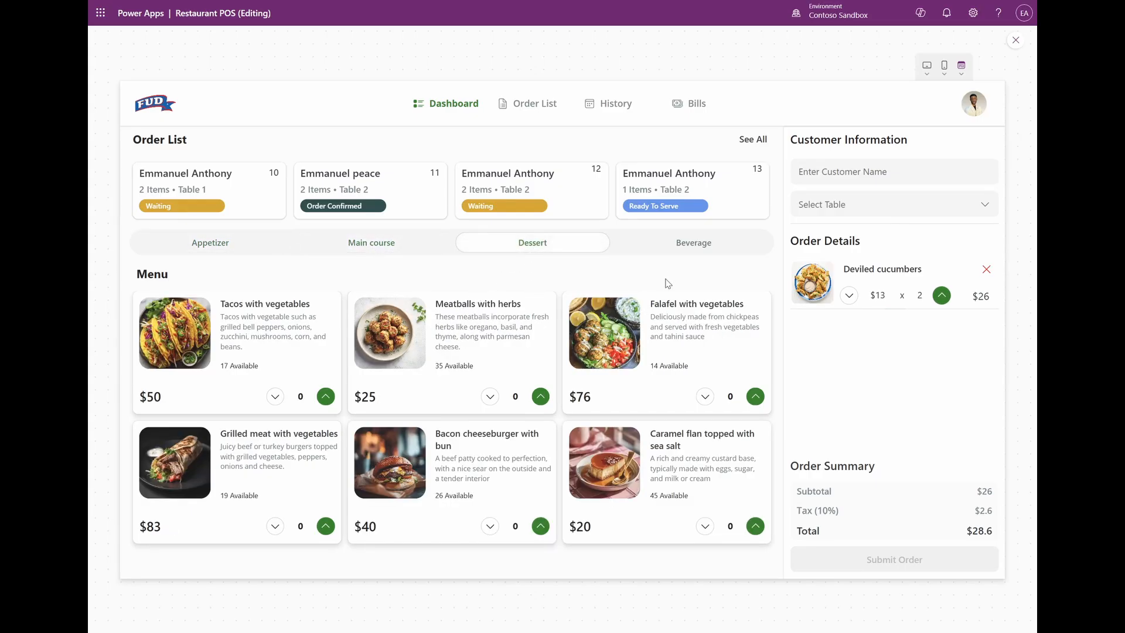
{"action": "left_click", "coordinate": [711, 253]}
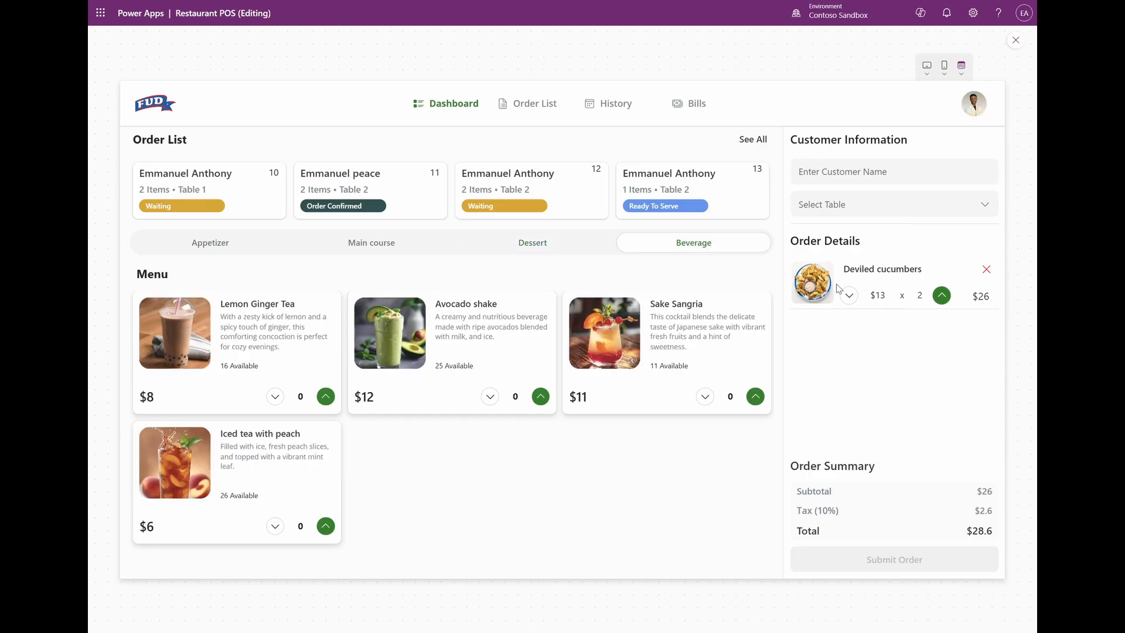
{"action": "left_click", "coordinate": [986, 271]}
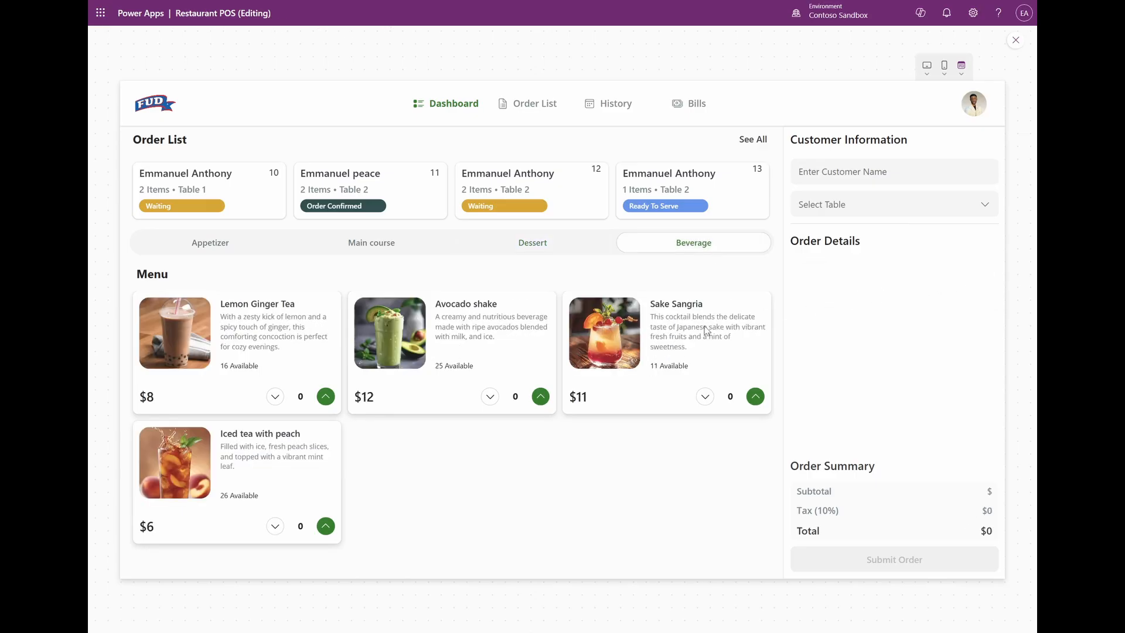
Add three Lemon Ginger Teas from the beverage menu to the order.
{"action": "left_click", "coordinate": [327, 396]}
{"action": "left_click", "coordinate": [325, 397]}
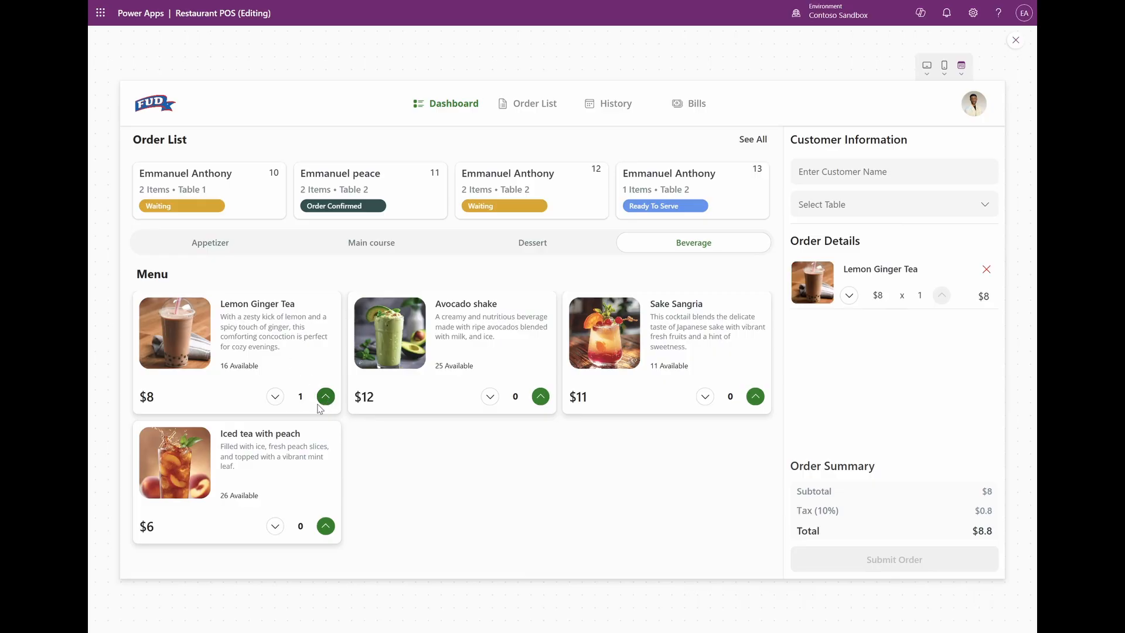
{"action": "left_click", "coordinate": [550, 247]}
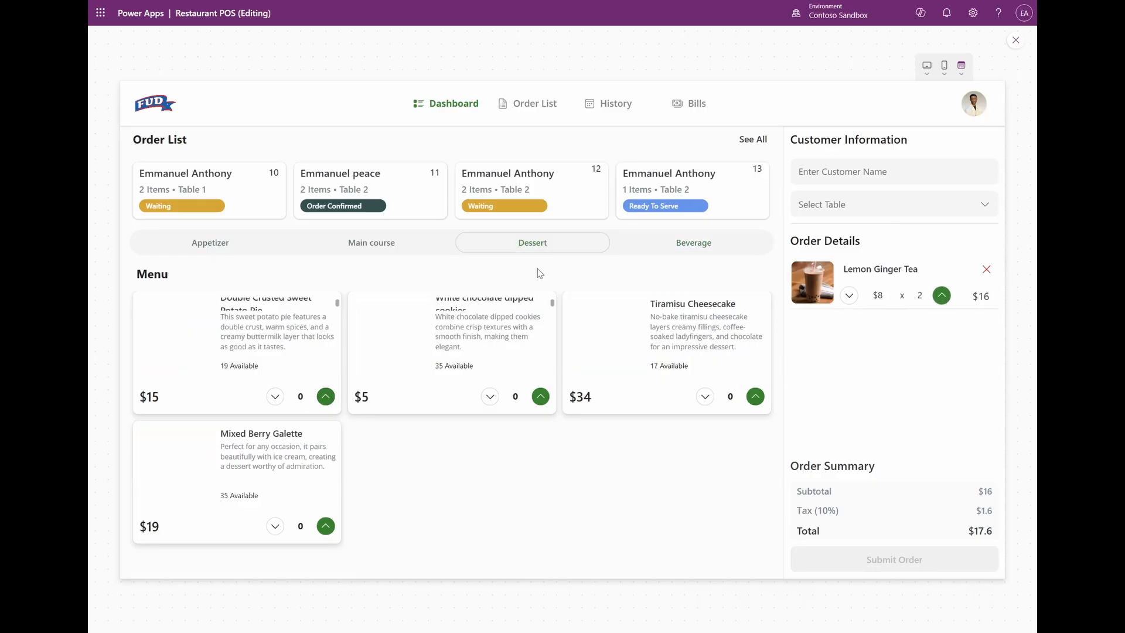
{"action": "left_click", "coordinate": [690, 247]}
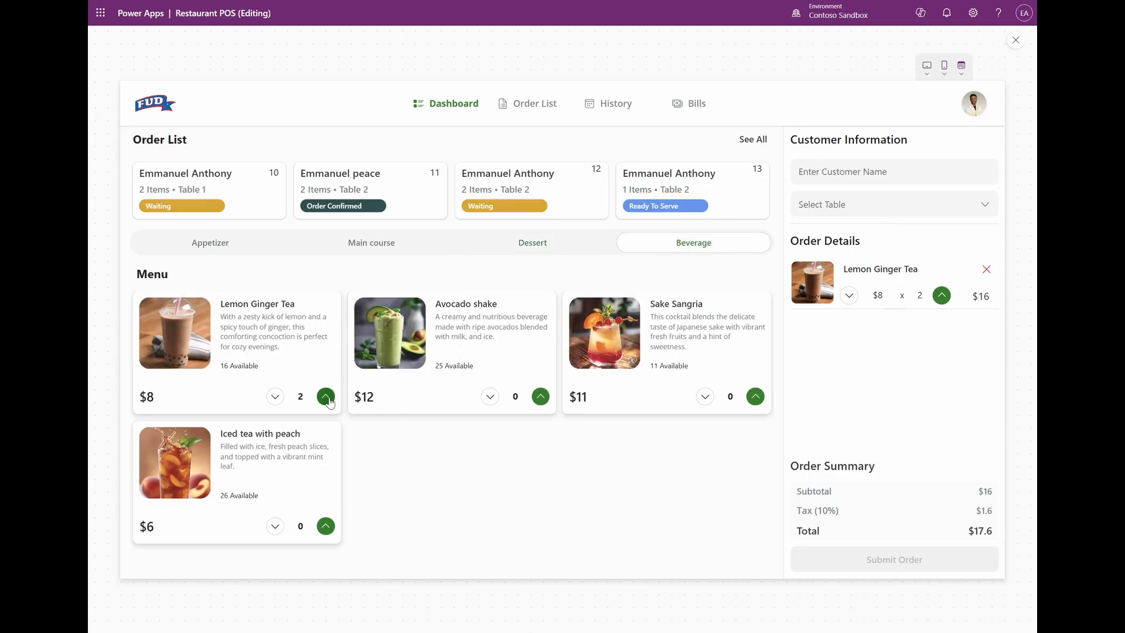
{"action": "left_click", "coordinate": [326, 396]}
Add two Double Crusted Sweet Potato Pies from the dessert menu to the order.
{"action": "left_click", "coordinate": [550, 246]}
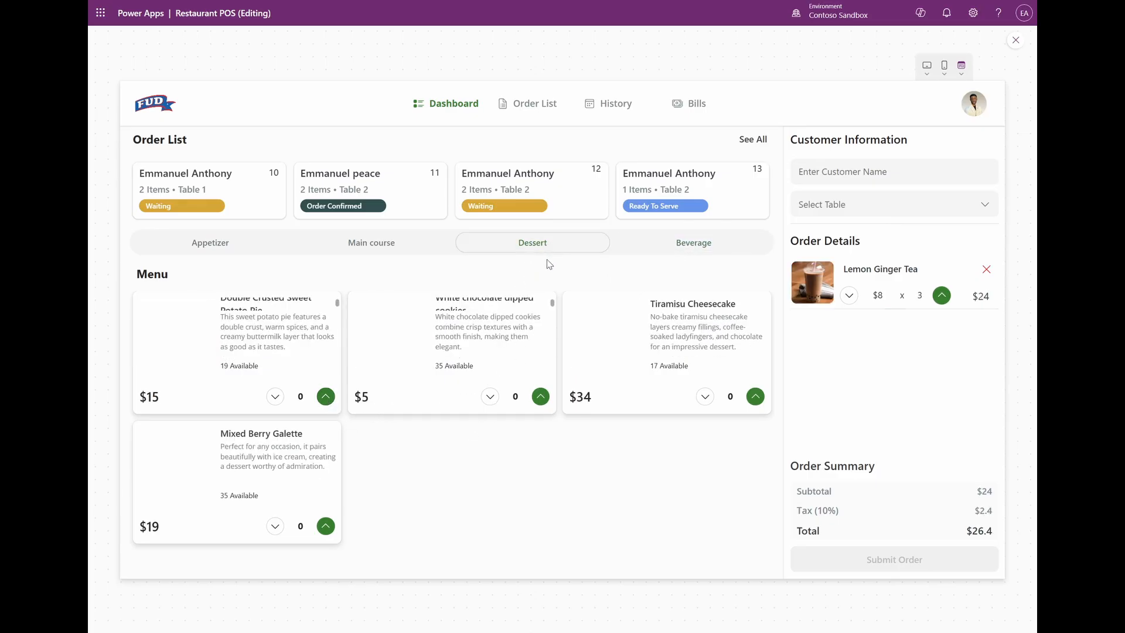
{"action": "left_click", "coordinate": [325, 397]}
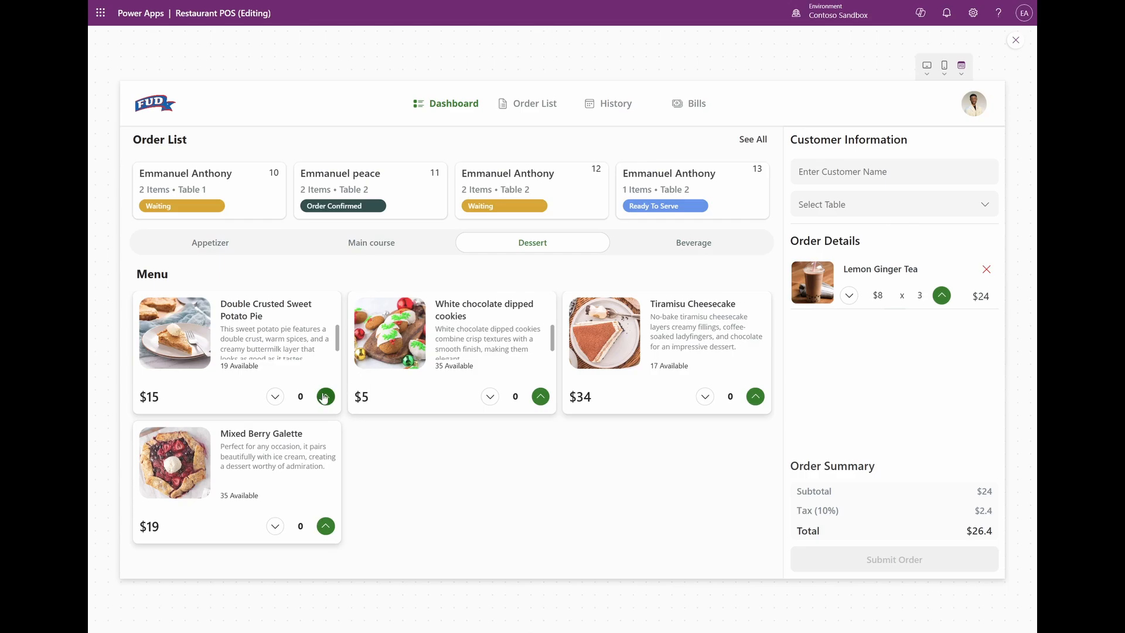
{"action": "left_click", "coordinate": [326, 396]}
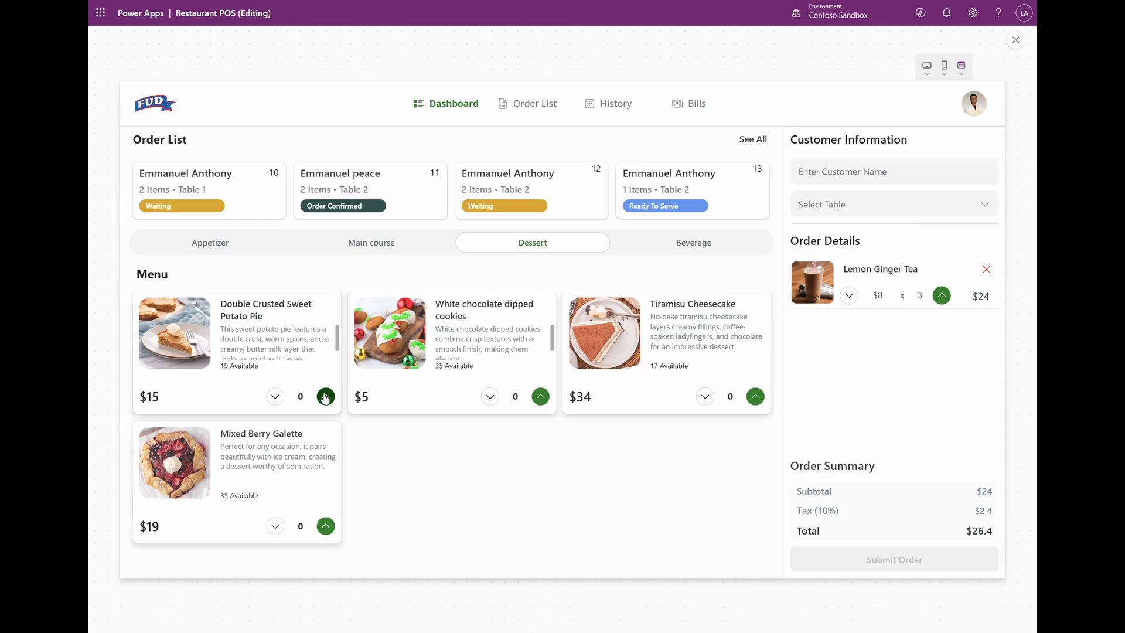
Add three portions of Meatballs with herbs from the main course menu to the order.
{"action": "left_click", "coordinate": [410, 249]}
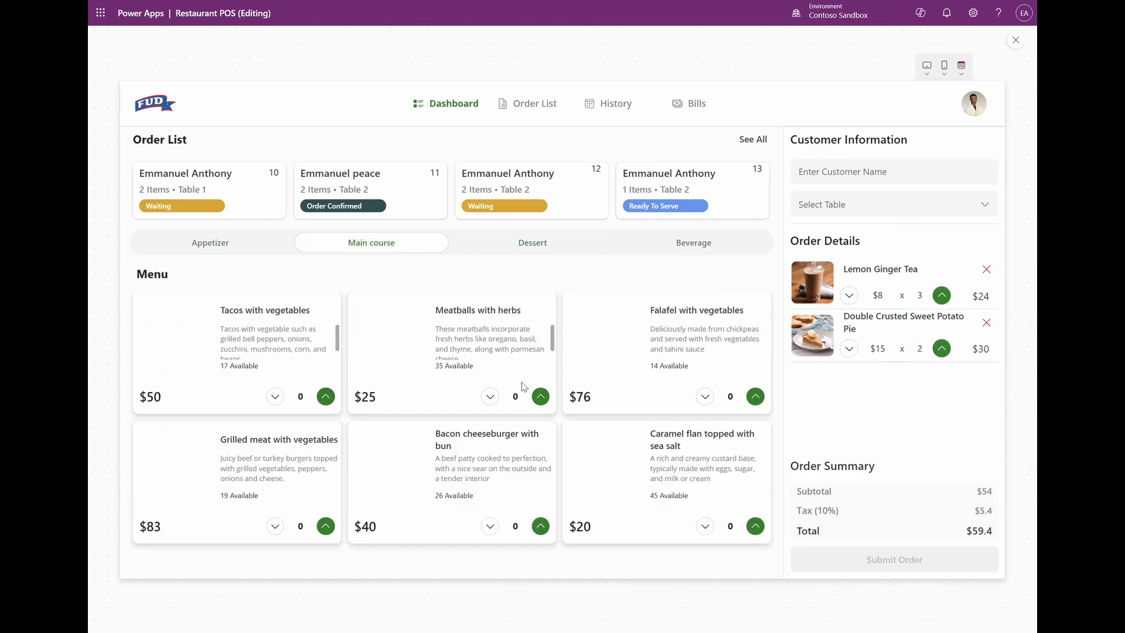
{"action": "left_click", "coordinate": [540, 397]}
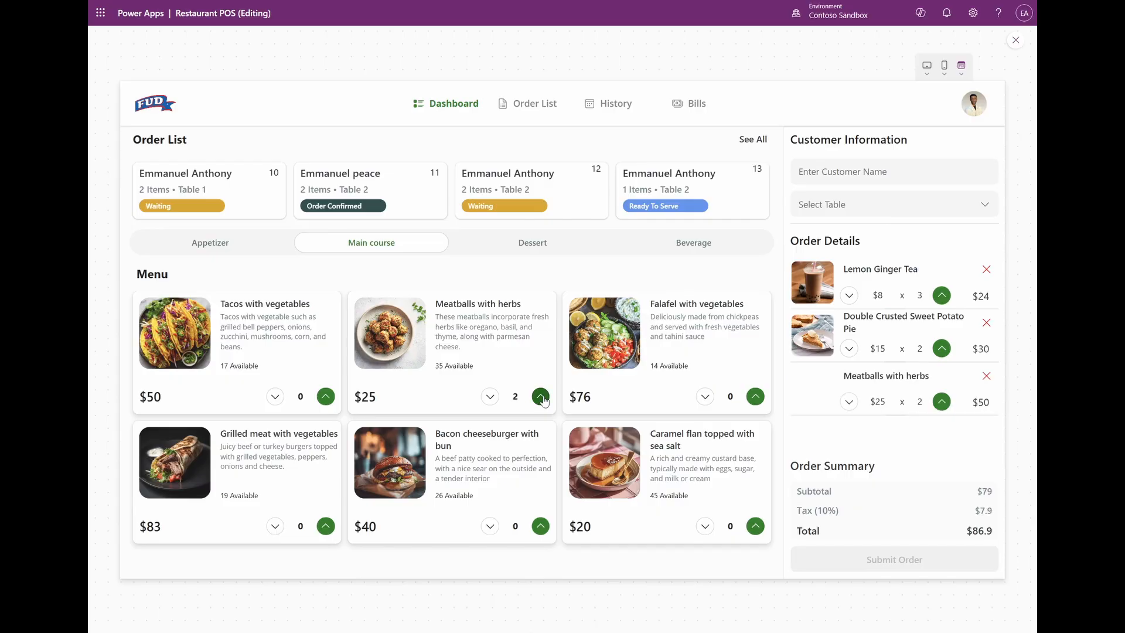
{"action": "left_click", "coordinate": [540, 396]}
{"action": "left_click", "coordinate": [540, 397]}
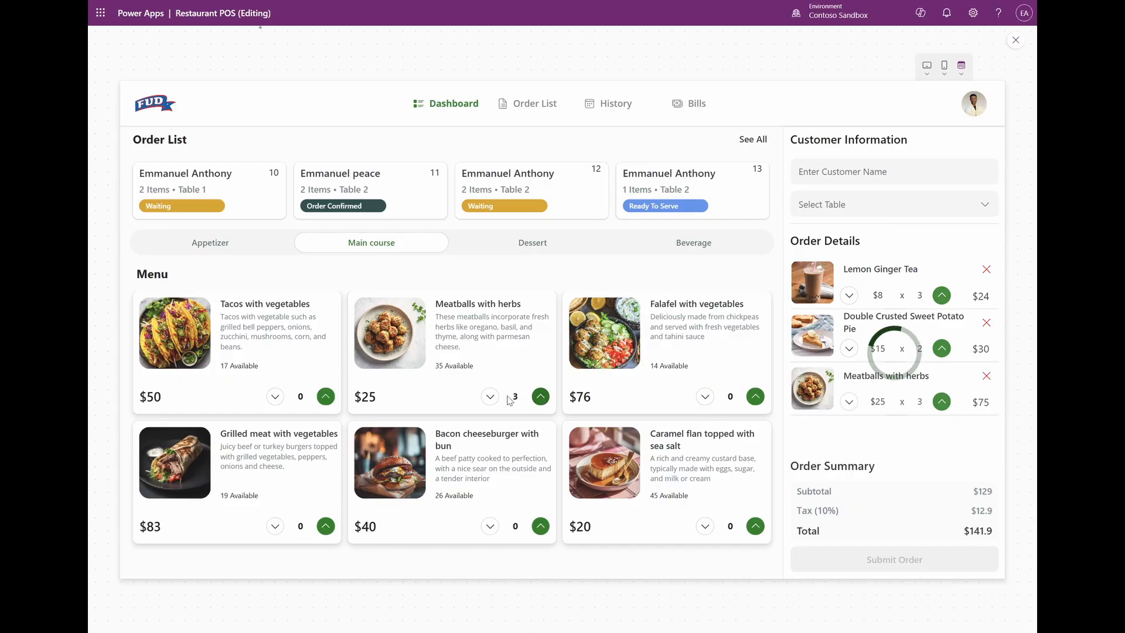
Add two Clam dips from the appetizer menu to the order.
{"action": "left_click", "coordinate": [246, 245]}
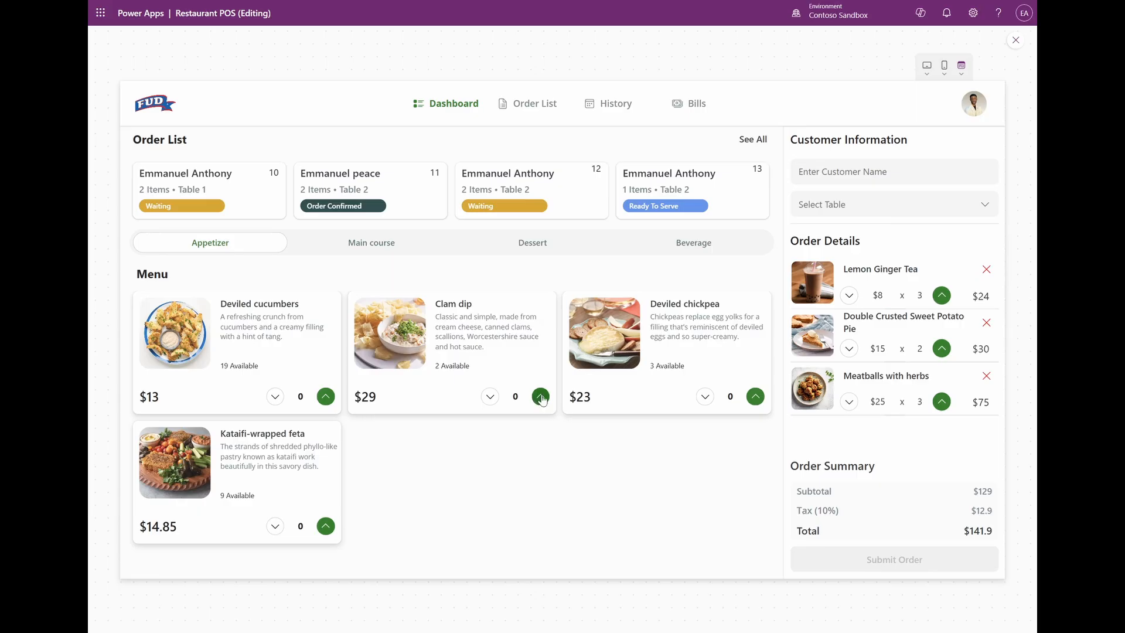
{"action": "left_click", "coordinate": [540, 396]}
{"action": "left_click", "coordinate": [540, 396]}
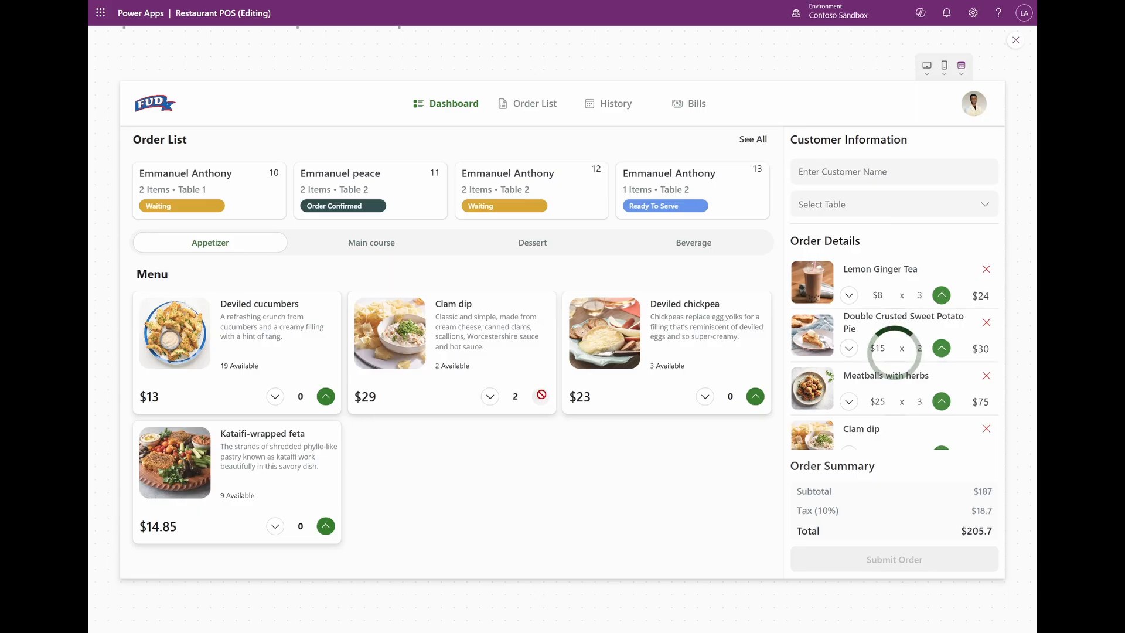
{"action": "scroll", "coordinate": [927, 378], "scroll_direction": "down", "scroll_amount": 1}
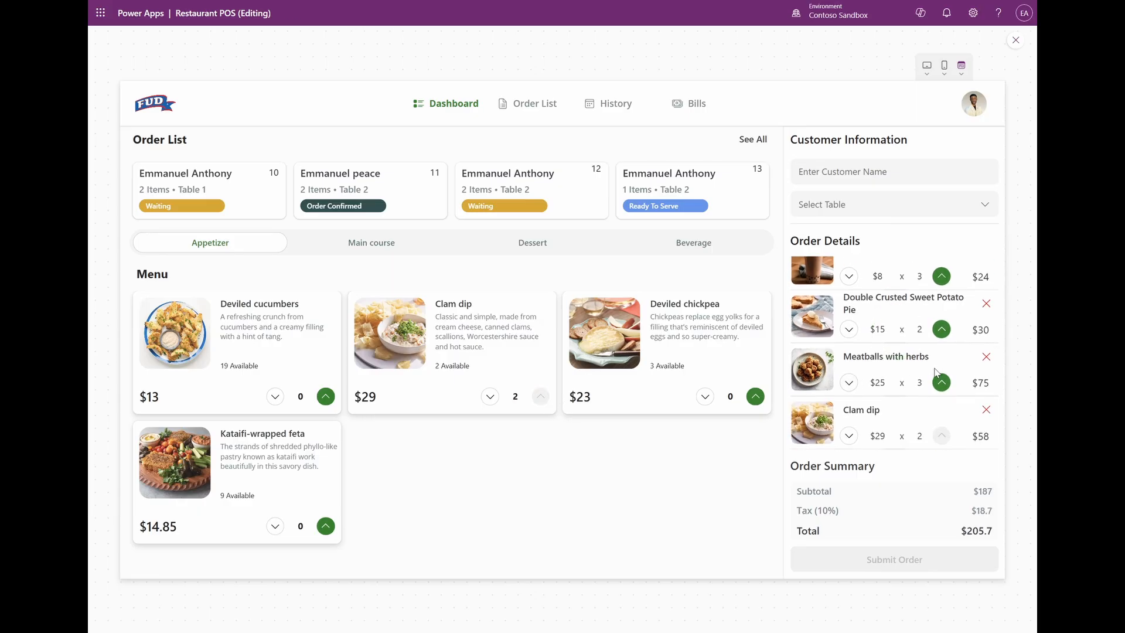
{"action": "left_click_drag", "start_coordinate": [478, 368], "coordinate": [436, 369]}
{"action": "left_click", "coordinate": [474, 371]}
{"action": "left_click_drag", "start_coordinate": [475, 372], "coordinate": [440, 374]}
{"action": "left_click", "coordinate": [438, 375]}
{"action": "left_click_drag", "start_coordinate": [439, 304], "coordinate": [477, 305]}
{"action": "left_click", "coordinate": [484, 345]}
Lower the Clam dip quantity to 1 on its menu card and raise it back to 2.
{"action": "left_click", "coordinate": [490, 397]}
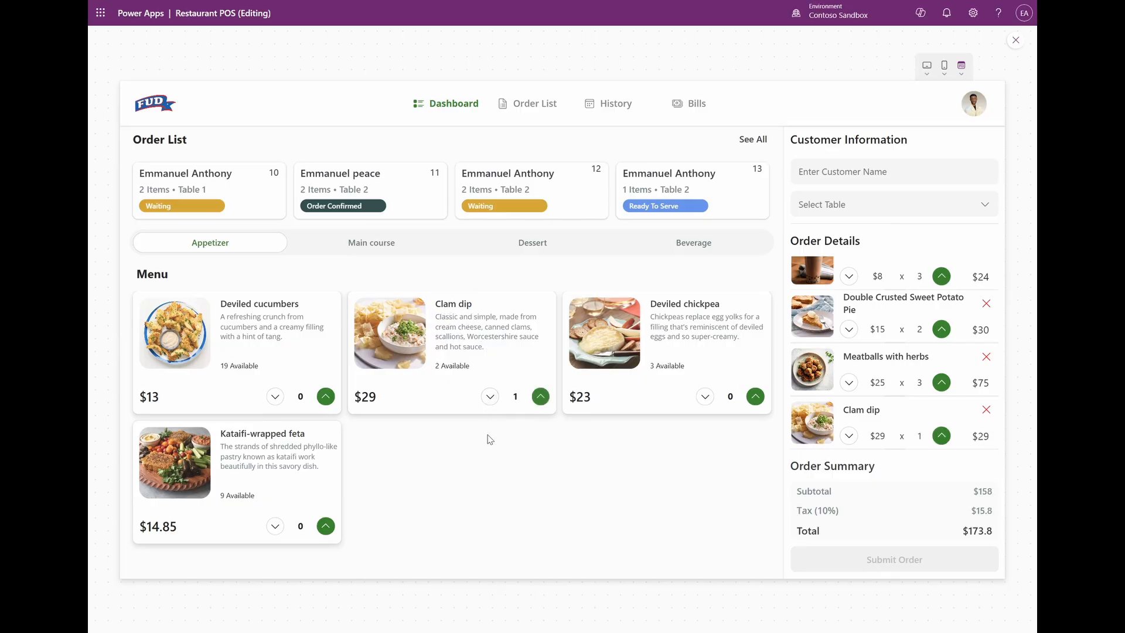
{"action": "left_click", "coordinate": [540, 397]}
{"action": "scroll", "coordinate": [917, 406], "scroll_direction": "down", "scroll_amount": 1}
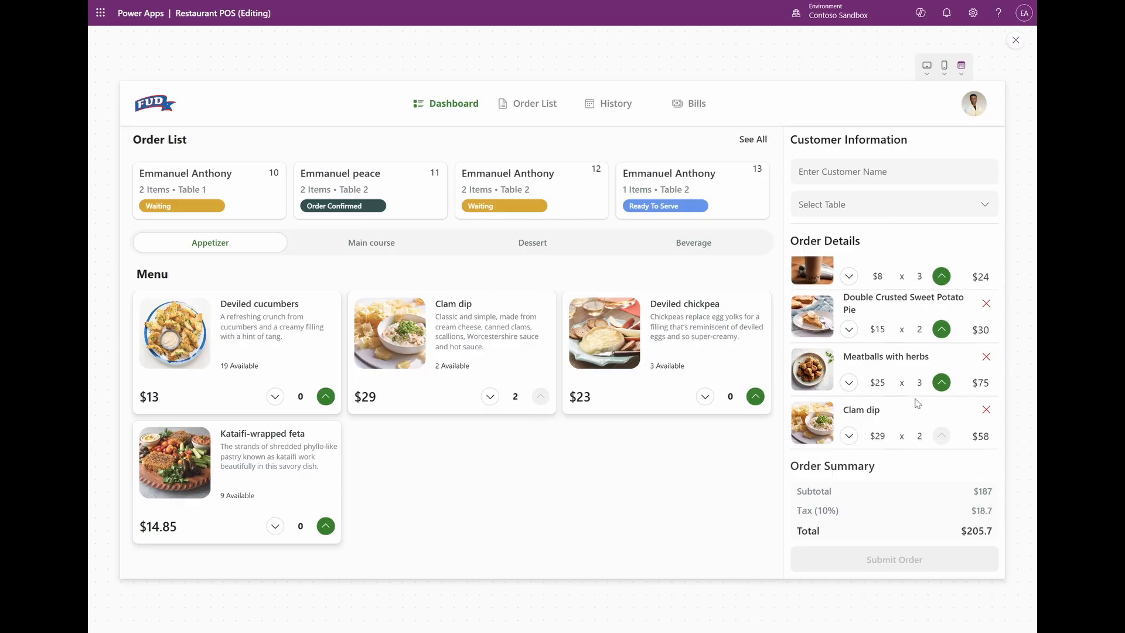
Reduce the Clam dip quantity to 1 in the order details.
{"action": "left_click_drag", "start_coordinate": [853, 410], "coordinate": [887, 416]}
{"action": "left_click", "coordinate": [886, 417]}
{"action": "left_click", "coordinate": [848, 436]}
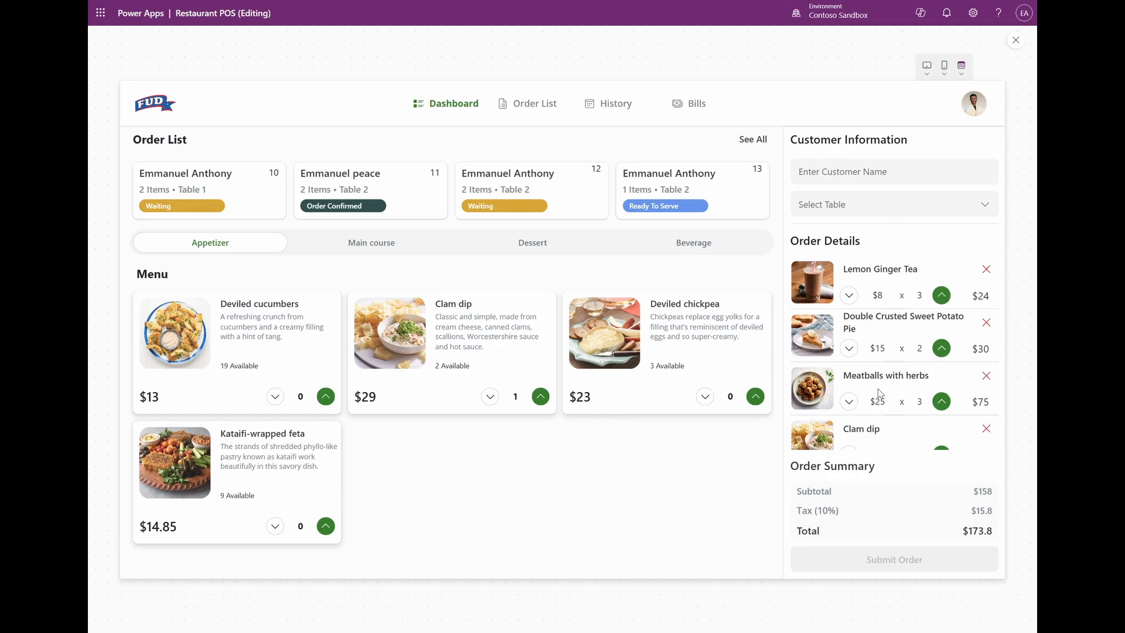
Submit the order with the customer's name filled in and table 1 selected, and confirm the submission.
{"action": "left_click", "coordinate": [836, 177]}
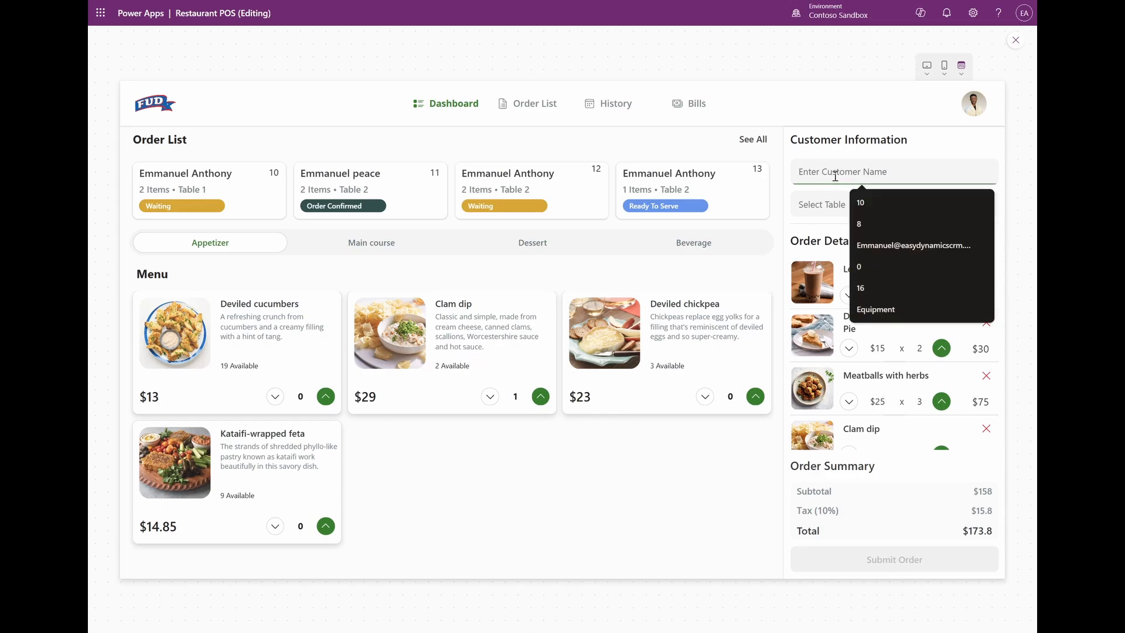
{"action": "type", "text": "Emmanuel"}
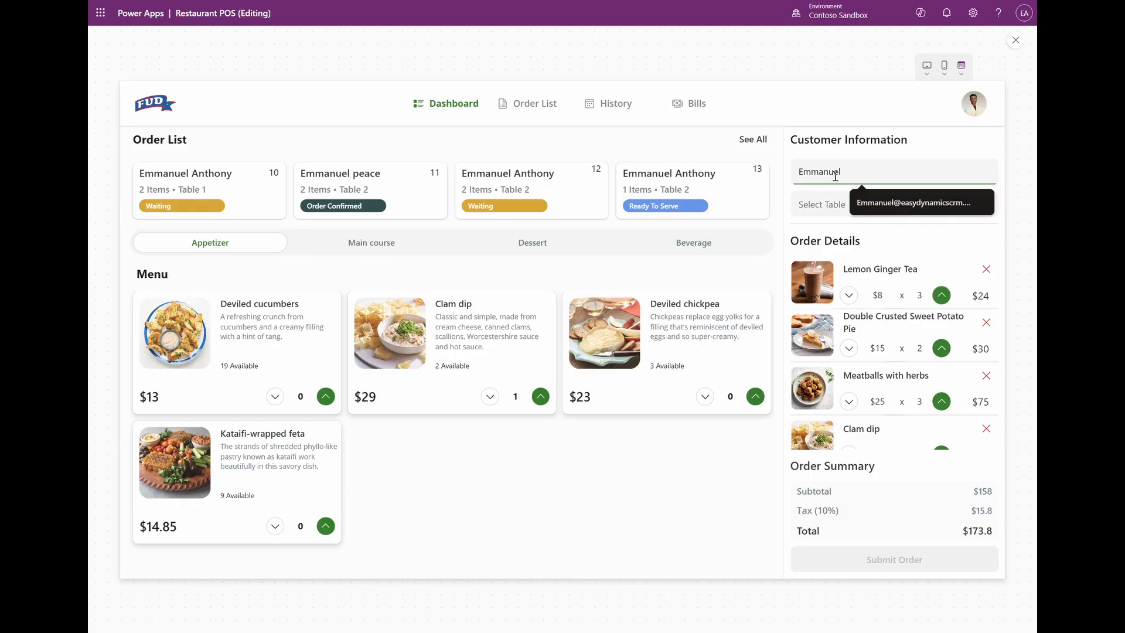
{"action": "left_click", "coordinate": [807, 200]}
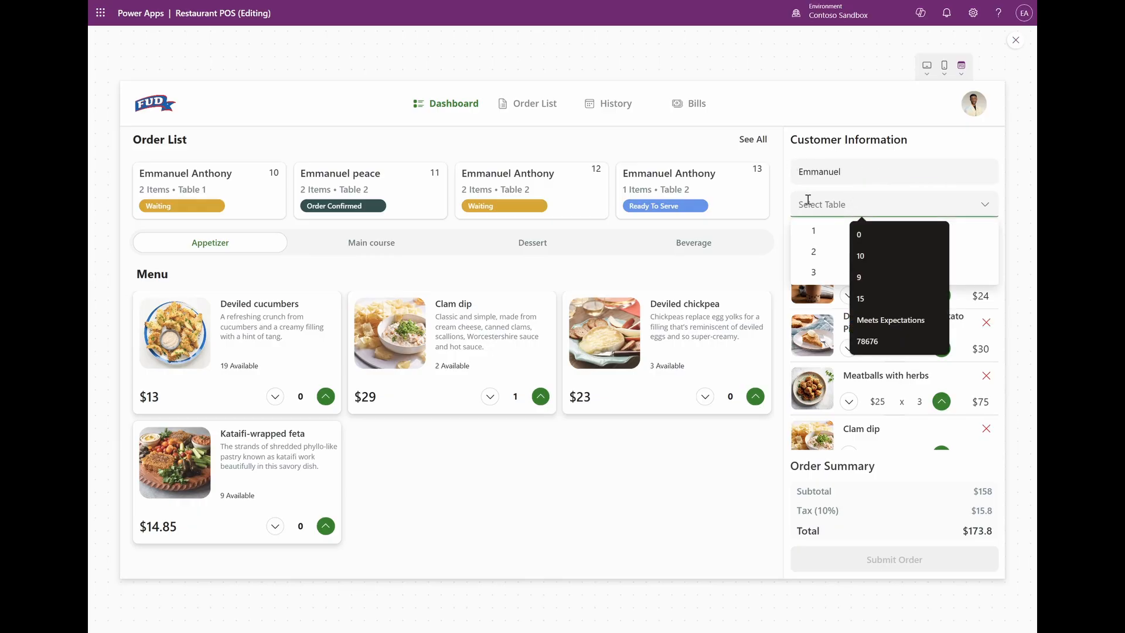
{"action": "left_click", "coordinate": [814, 230]}
{"action": "left_click", "coordinate": [886, 560]}
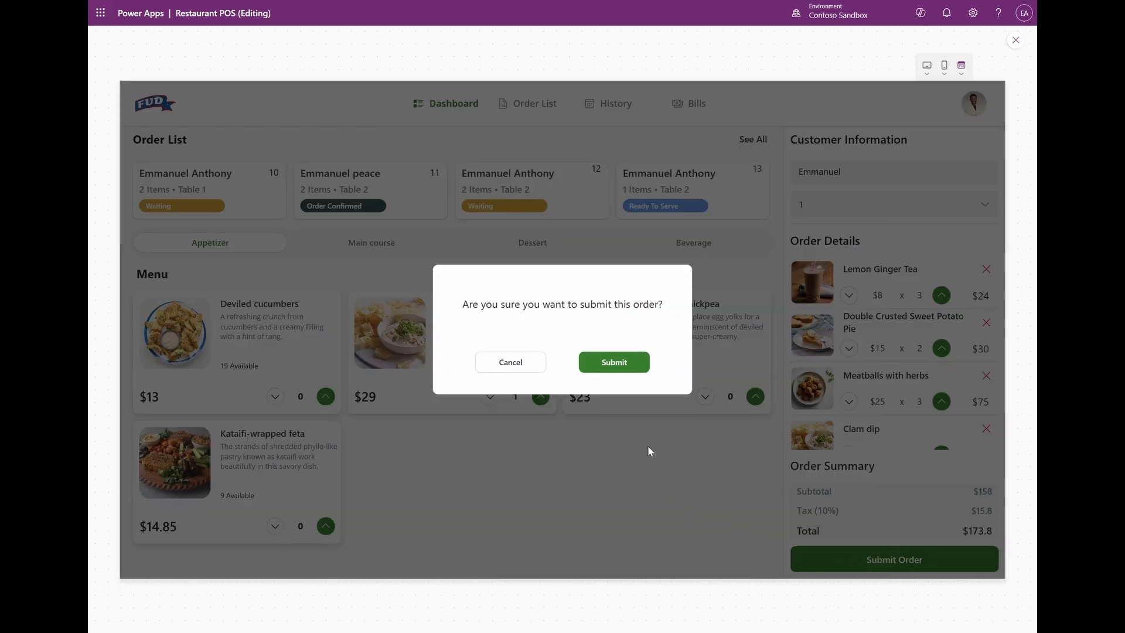
{"action": "left_click", "coordinate": [612, 362]}
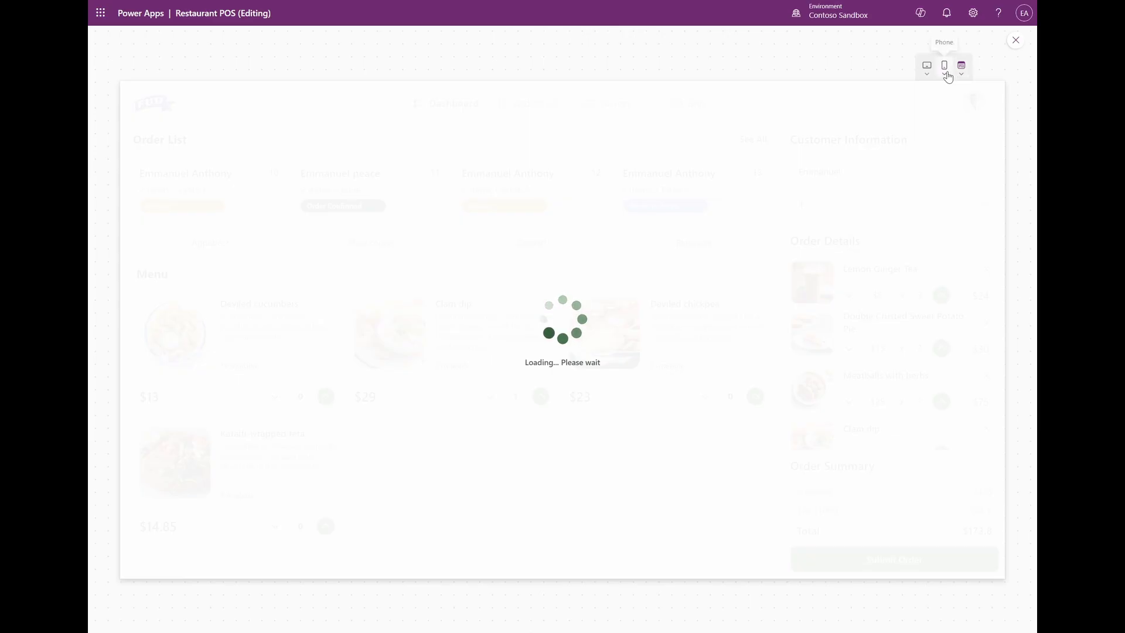
Preview the dashboard on the Apple iPad 10.2" tablet size and look through its appetizer menu.
{"action": "left_click", "coordinate": [927, 68]}
{"action": "left_click", "coordinate": [929, 107]}
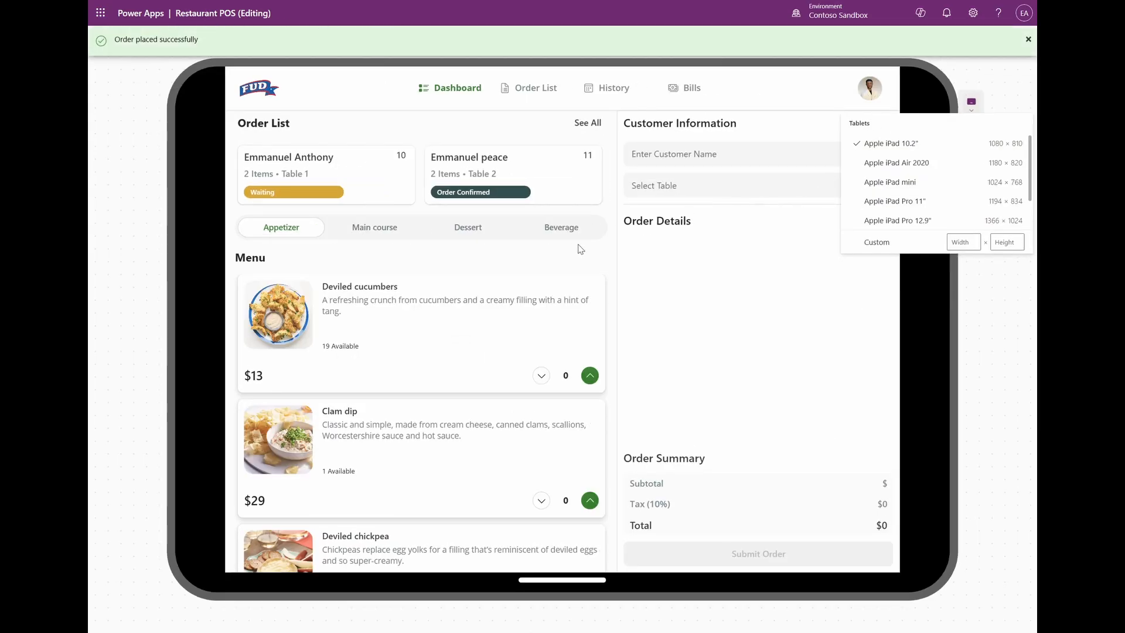
{"action": "left_click", "coordinate": [799, 334]}
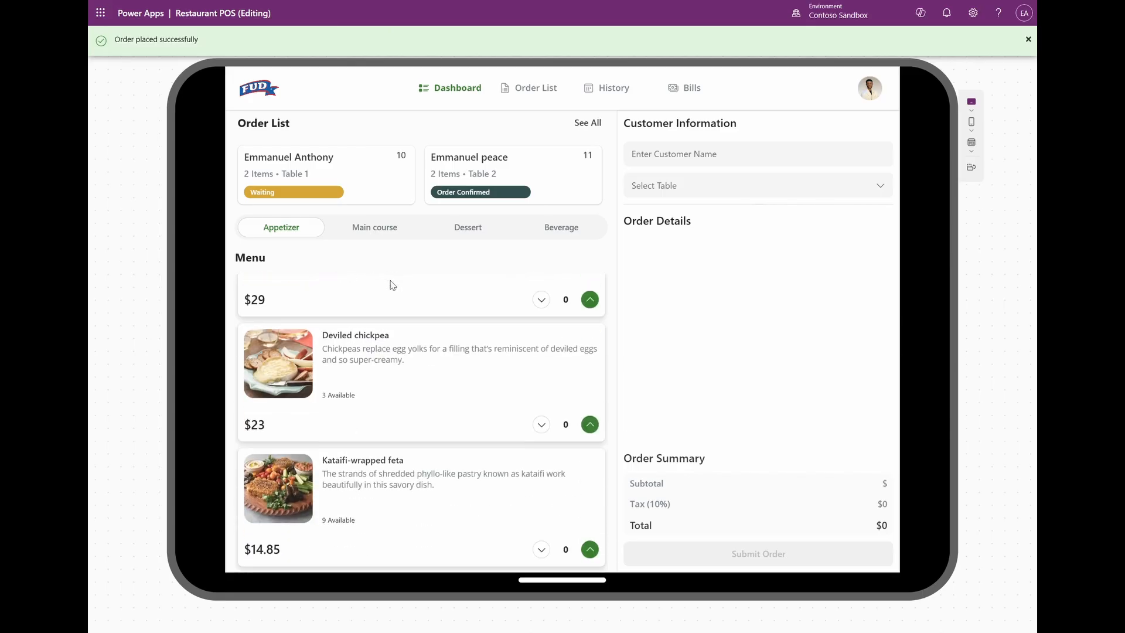
{"action": "scroll", "coordinate": [389, 284], "scroll_direction": "down", "scroll_amount": 3}
{"action": "scroll", "coordinate": [422, 303], "scroll_direction": "up", "scroll_amount": 3}
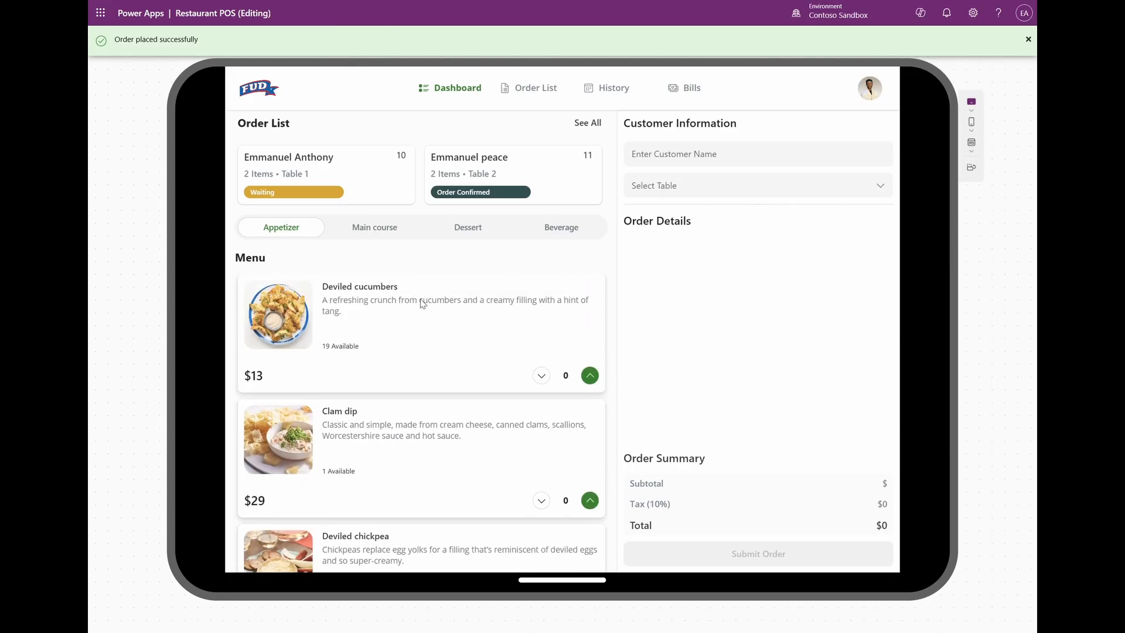
Preview the dashboard on the Apple iPhone SE 2nd gen, 3rd gen in portrait and examine its menu and order sections.
{"action": "left_click", "coordinate": [972, 122]}
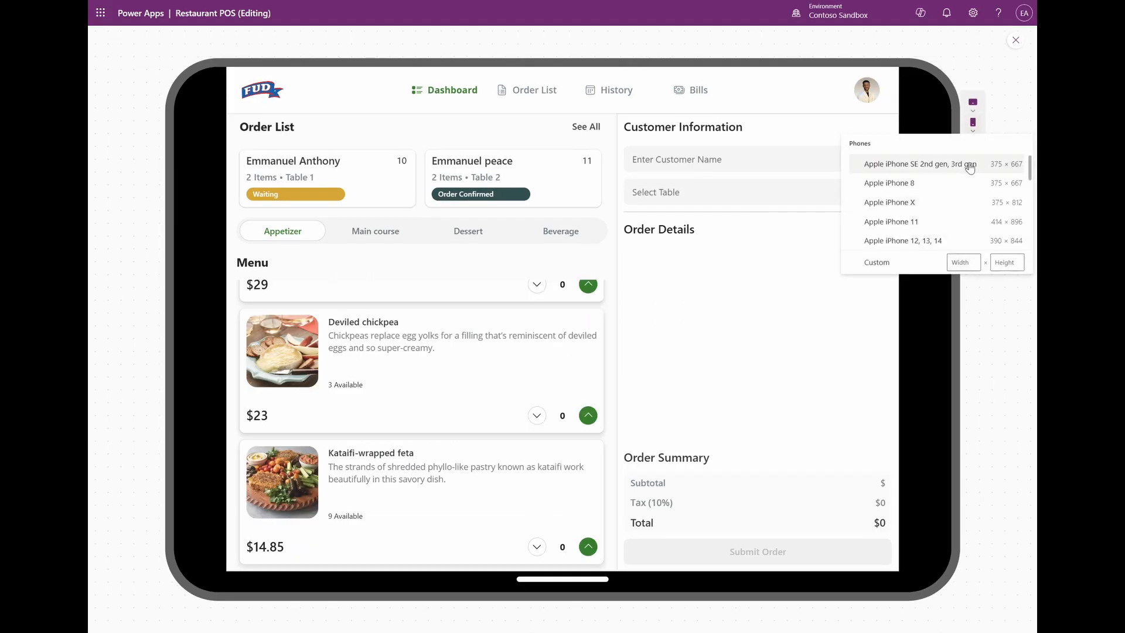
{"action": "left_click", "coordinate": [970, 170]}
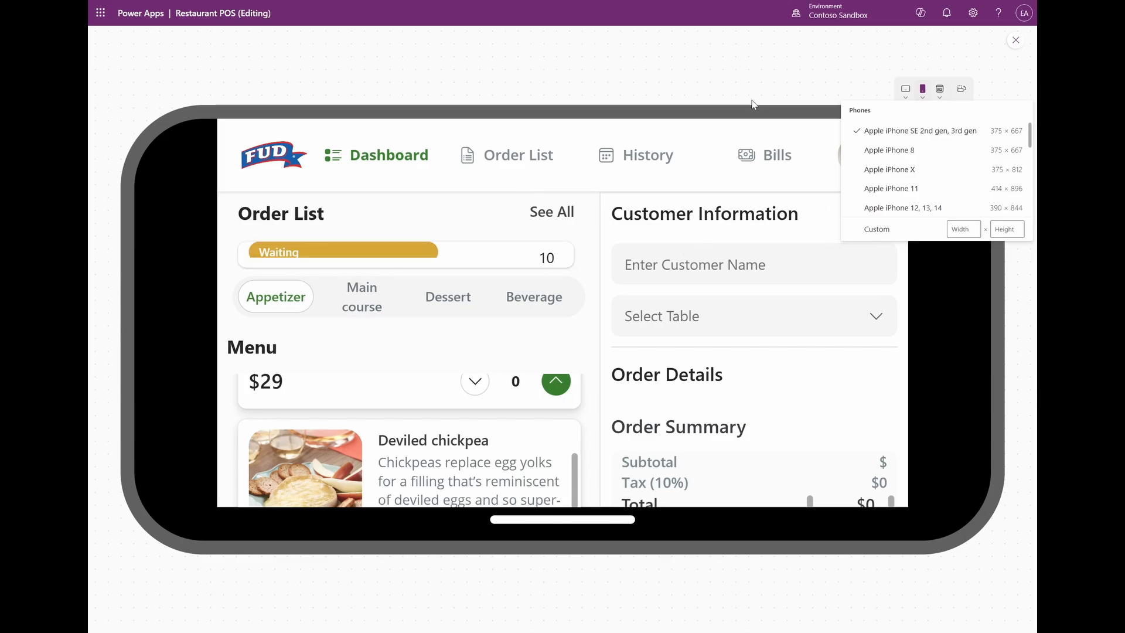
{"action": "left_click", "coordinate": [962, 91]}
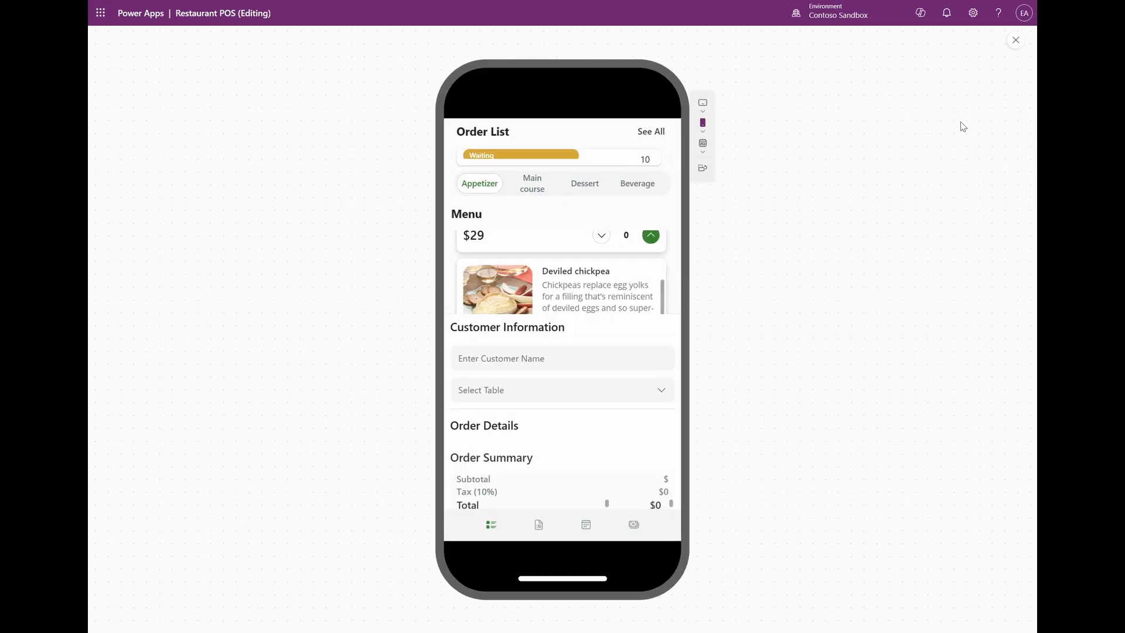
{"action": "scroll", "coordinate": [616, 310], "scroll_direction": "up", "scroll_amount": 4}
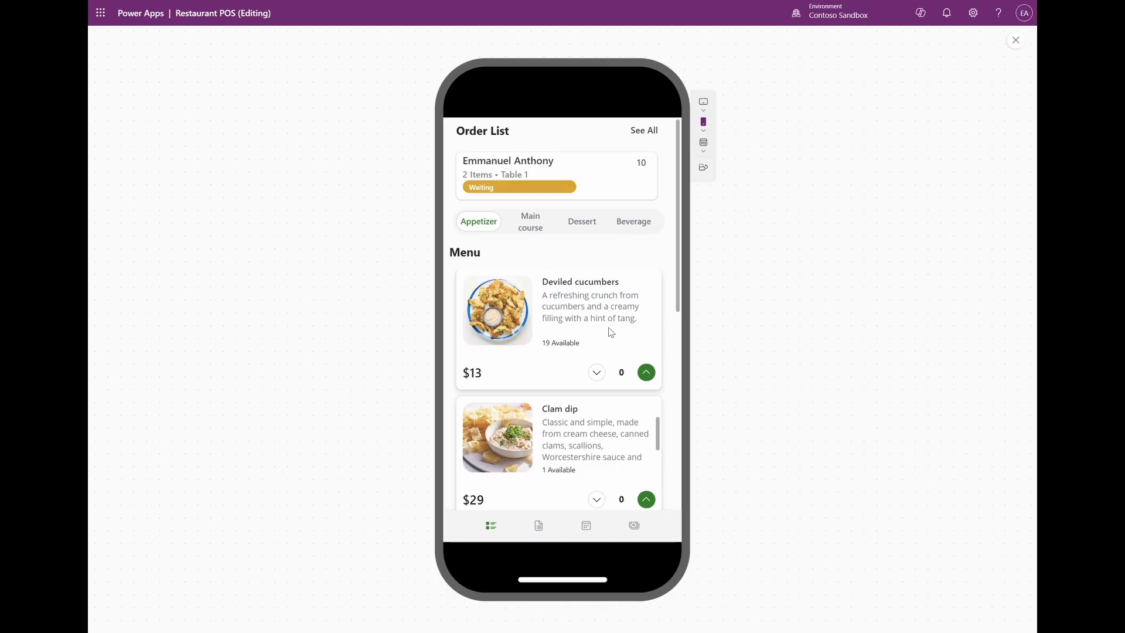
{"action": "scroll", "coordinate": [613, 336], "scroll_direction": "down", "scroll_amount": 2}
{"action": "scroll", "coordinate": [654, 240], "scroll_direction": "down", "scroll_amount": 5}
{"action": "scroll", "coordinate": [640, 336], "scroll_direction": "down", "scroll_amount": 1}
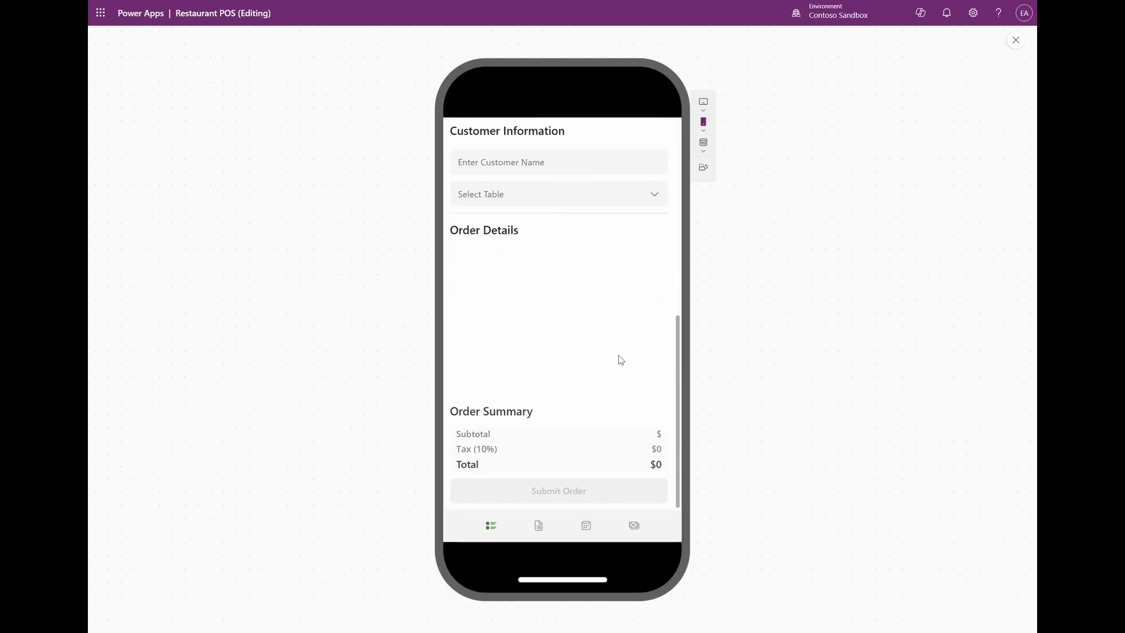
{"action": "scroll", "coordinate": [621, 360], "scroll_direction": "up", "scroll_amount": 10}
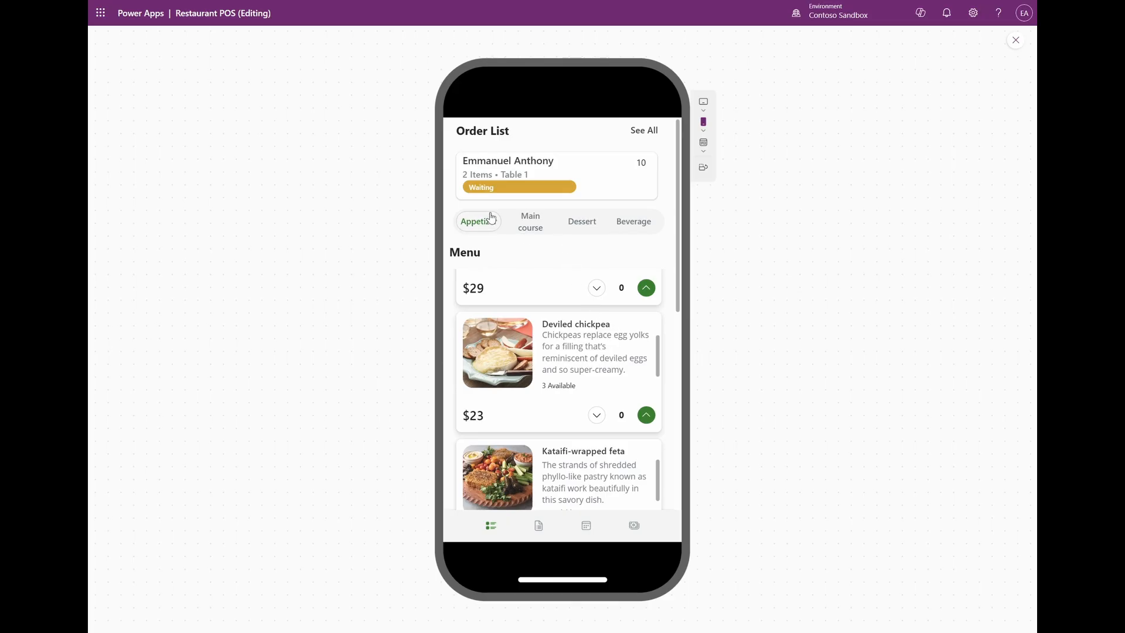
Switch the app preview from the phone to the browser layout.
{"action": "left_click", "coordinate": [703, 143]}
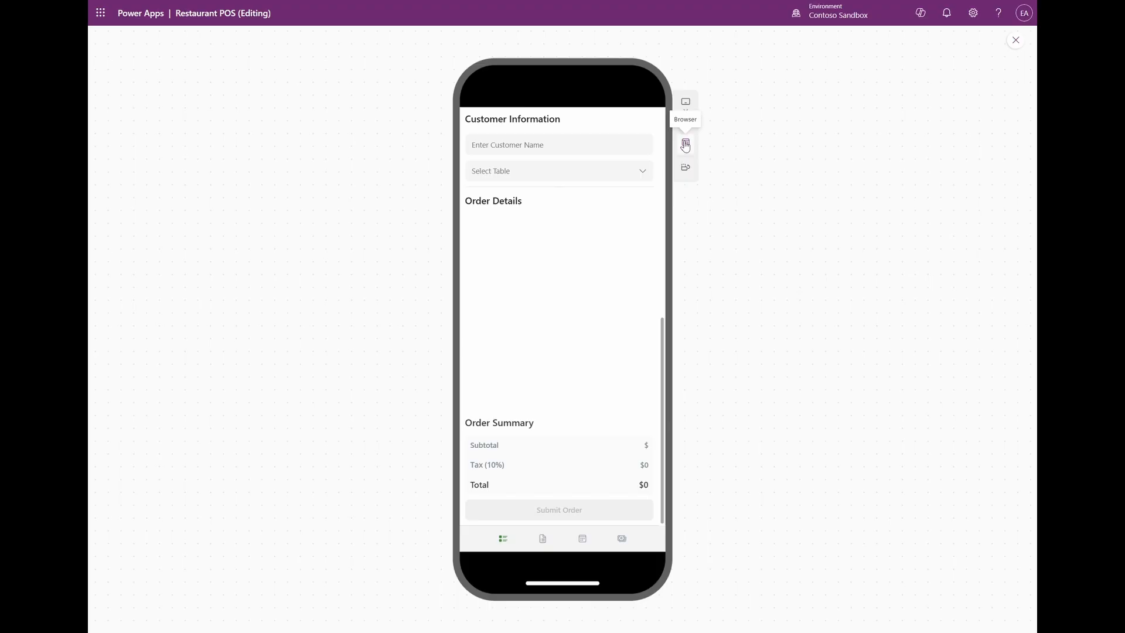
{"action": "left_click", "coordinate": [686, 146]}
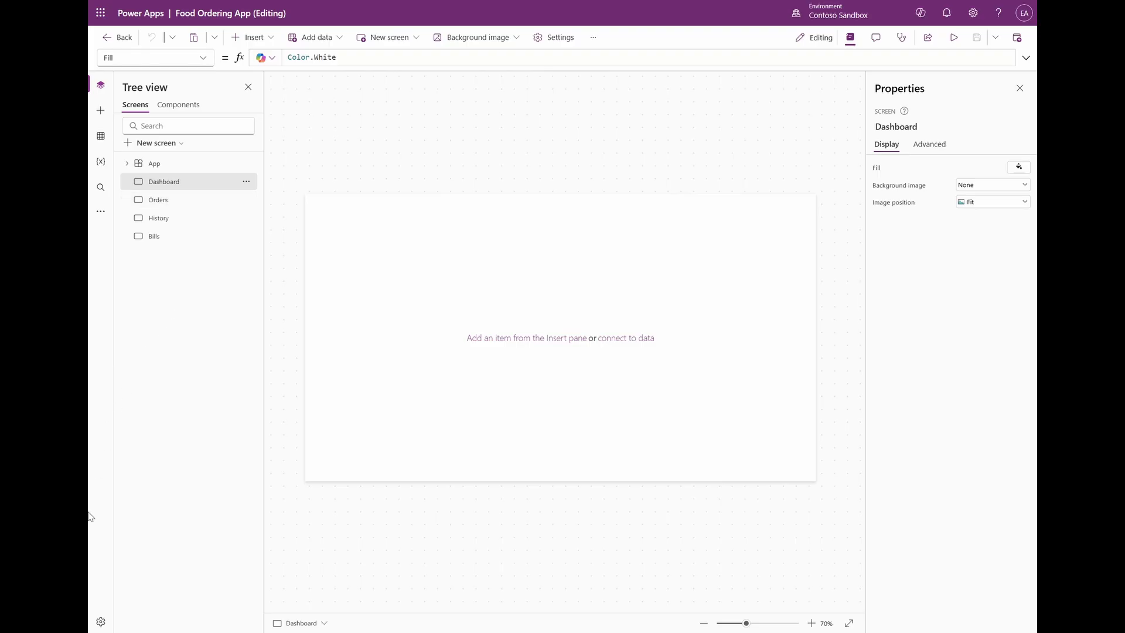
Turn off Scale to fit in the app's display settings and review the remaining display options.
{"action": "left_click", "coordinate": [101, 621]}
{"action": "left_click", "coordinate": [327, 232]}
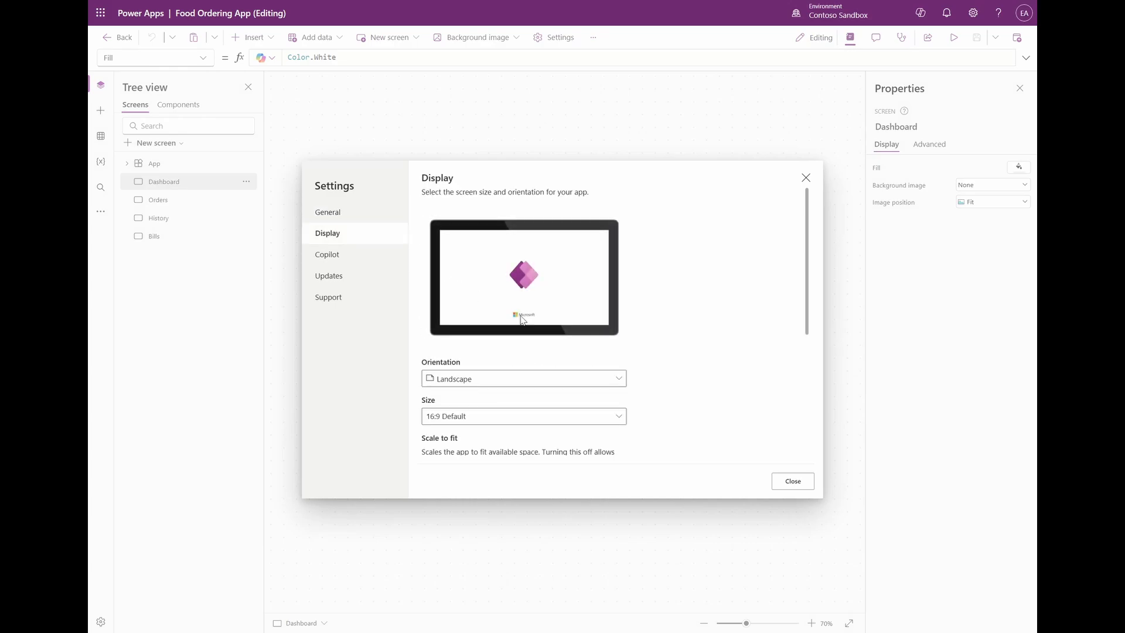
{"action": "scroll", "coordinate": [479, 332], "scroll_direction": "down", "scroll_amount": 2}
{"action": "left_click", "coordinate": [432, 356]}
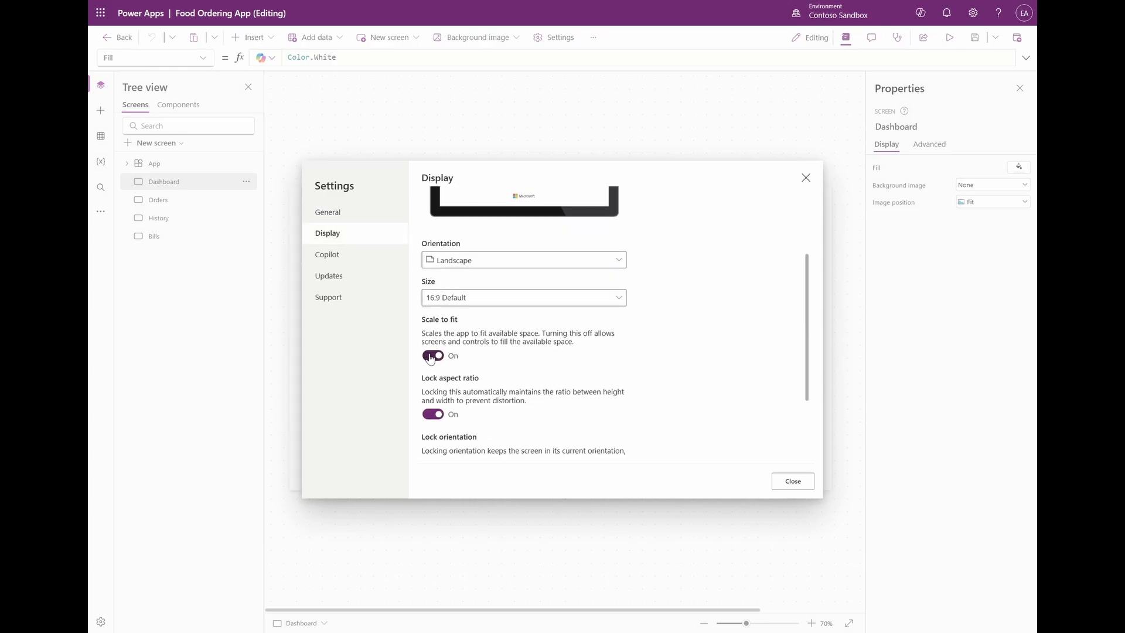
{"action": "left_click", "coordinate": [432, 356]}
{"action": "scroll", "coordinate": [441, 371], "scroll_direction": "down", "scroll_amount": 1}
{"action": "scroll", "coordinate": [441, 371], "scroll_direction": "down", "scroll_amount": 3}
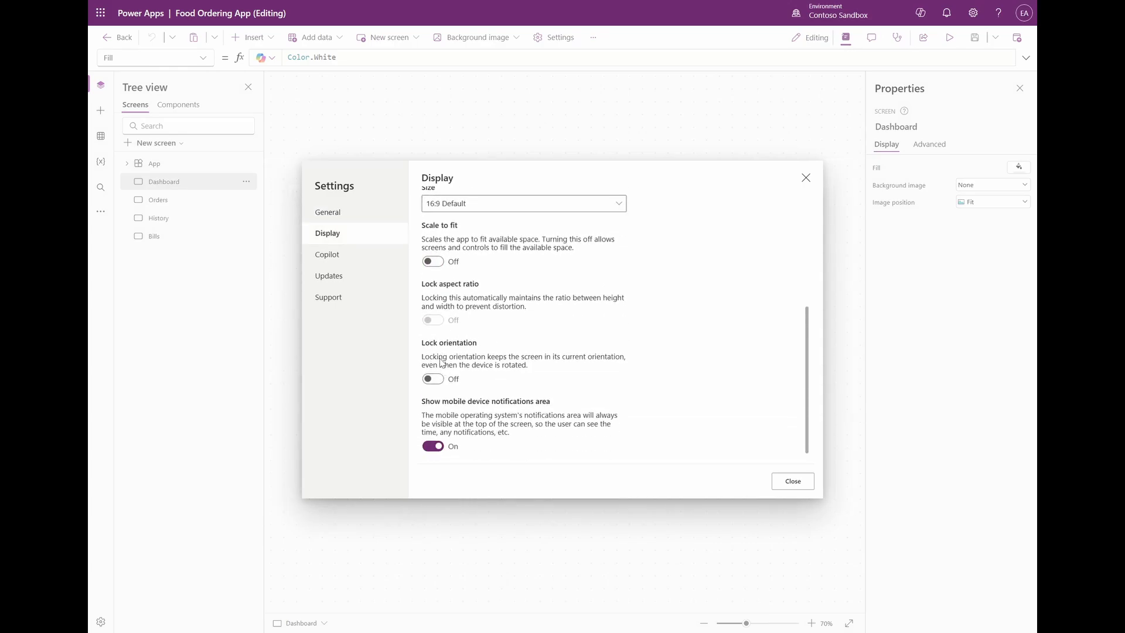
{"action": "key", "text": "Escape"}
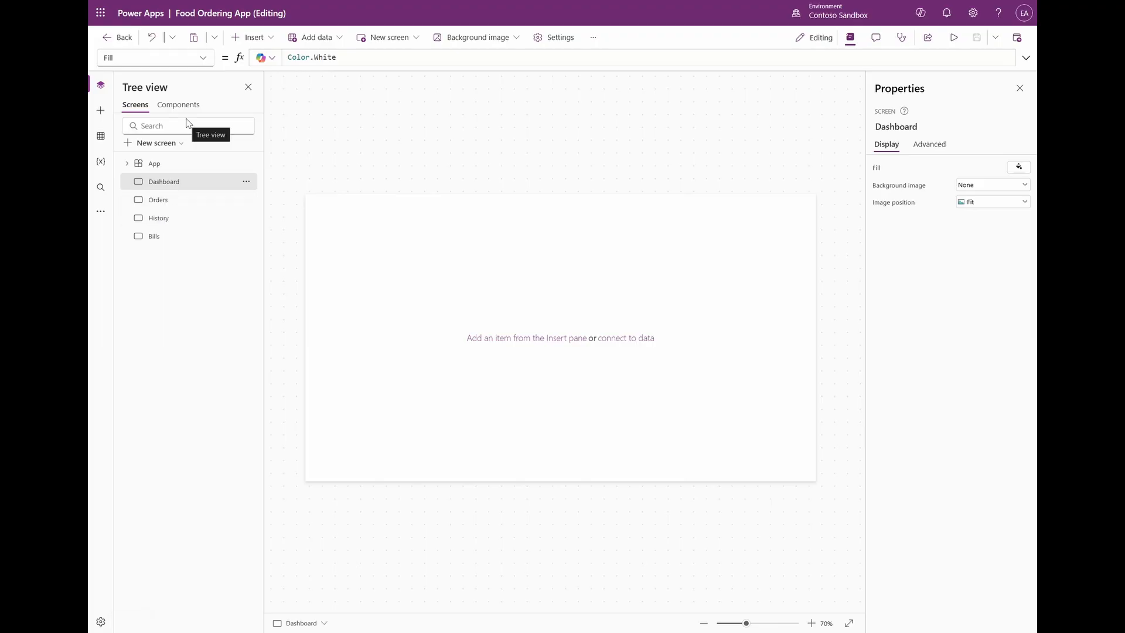
Review the app's connected SharePoint data sources and examine the columns of the OrderDetails list.
{"action": "left_click", "coordinate": [99, 140]}
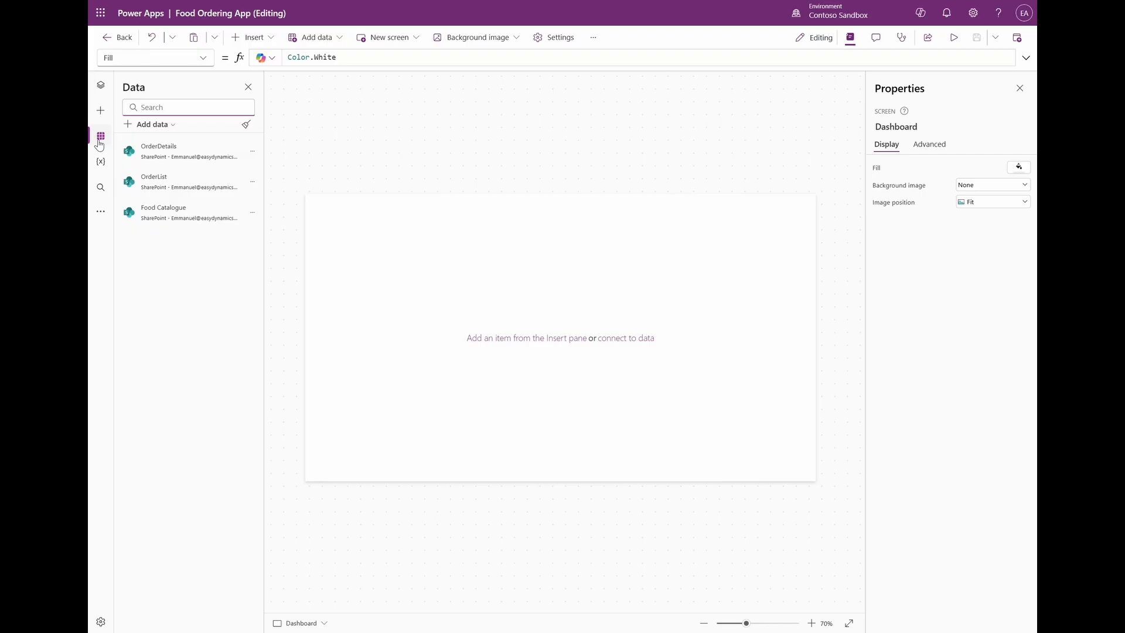
{"action": "mouse_move", "coordinate": [168, 221]}
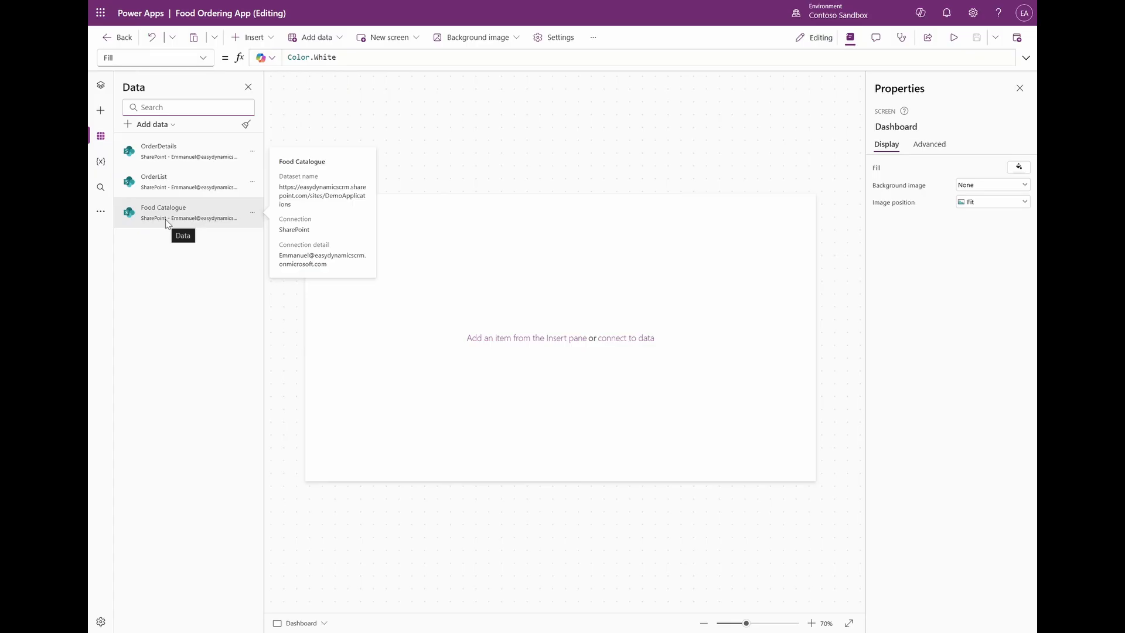
{"action": "mouse_move", "coordinate": [151, 192]}
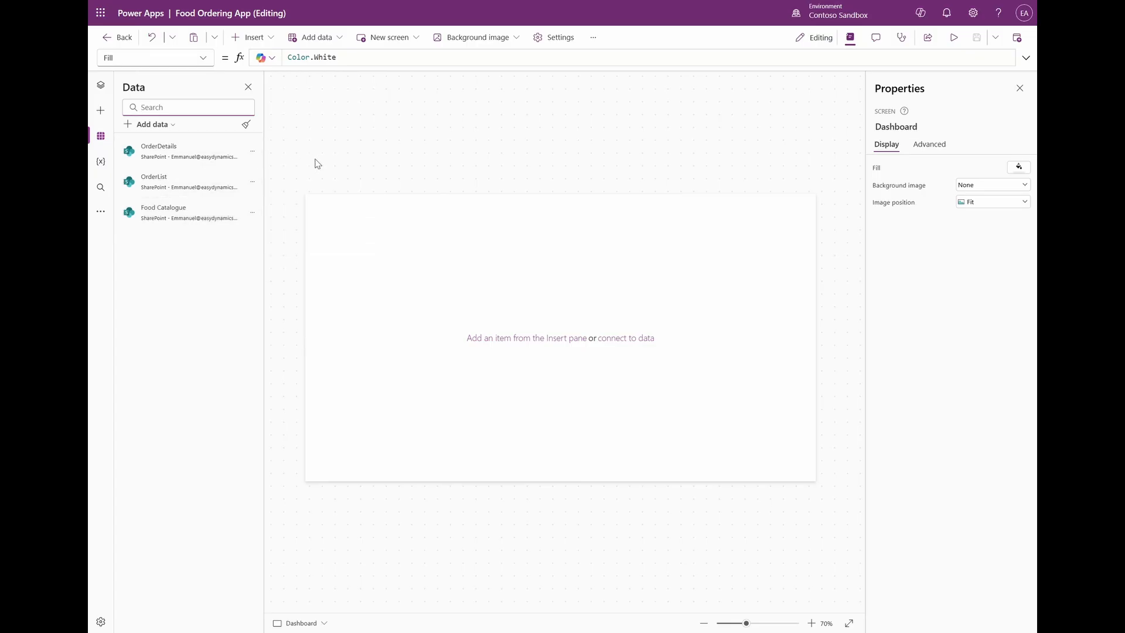
{"action": "left_click", "coordinate": [253, 217]}
{"action": "left_click", "coordinate": [271, 228]}
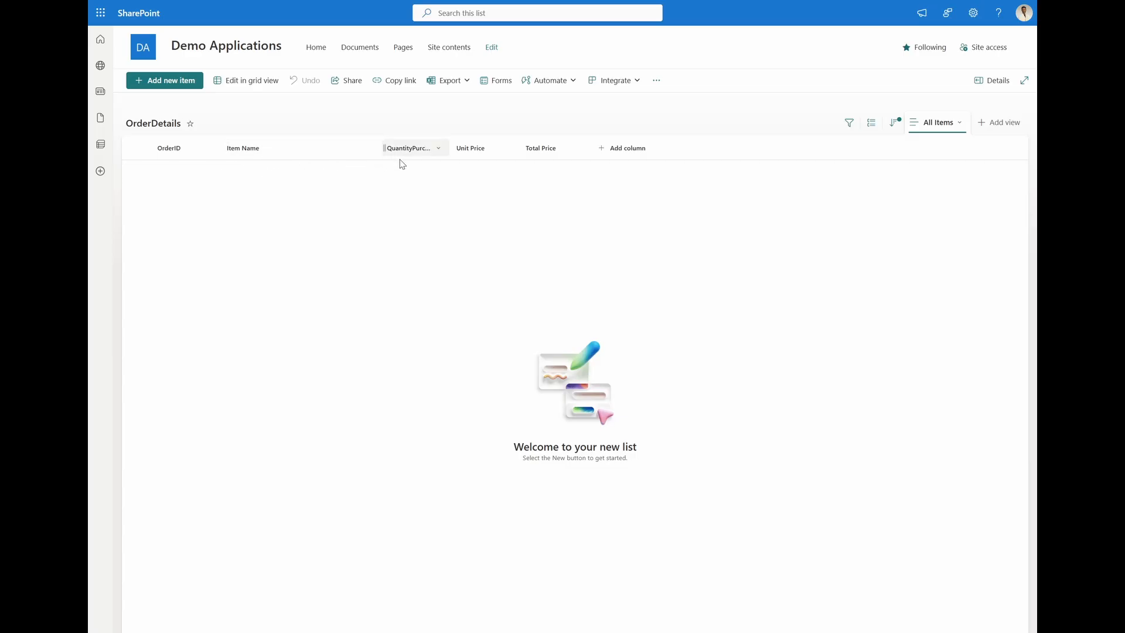
{"action": "left_click_drag", "start_coordinate": [446, 153], "coordinate": [466, 154]}
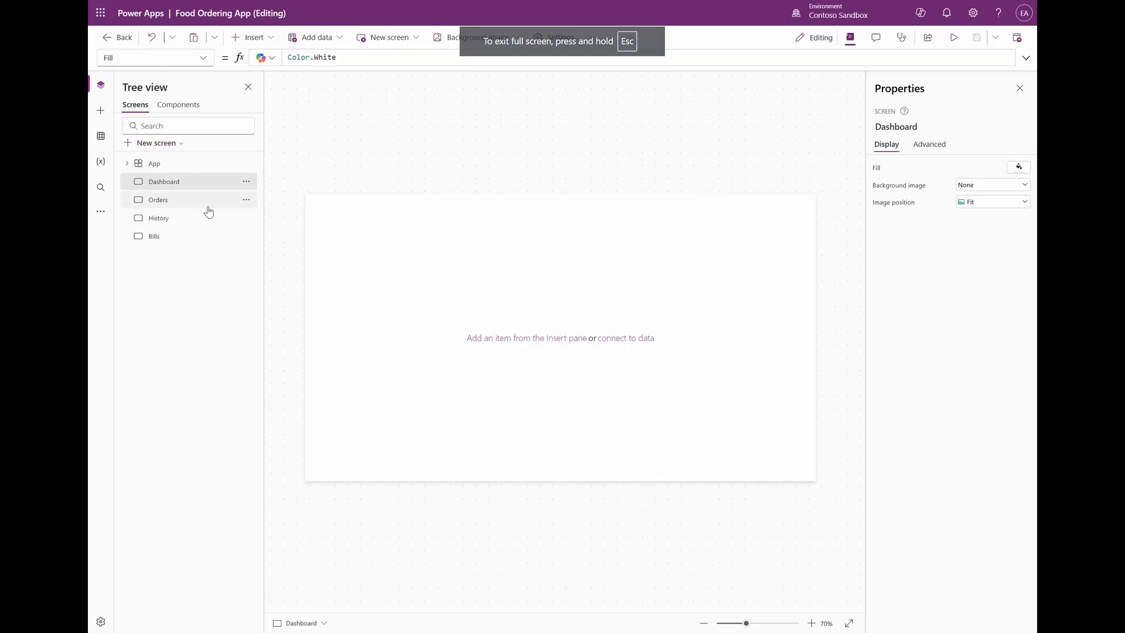
Create a new component and rename it comNavigation.
{"action": "left_click", "coordinate": [184, 108]}
{"action": "left_click", "coordinate": [171, 145]}
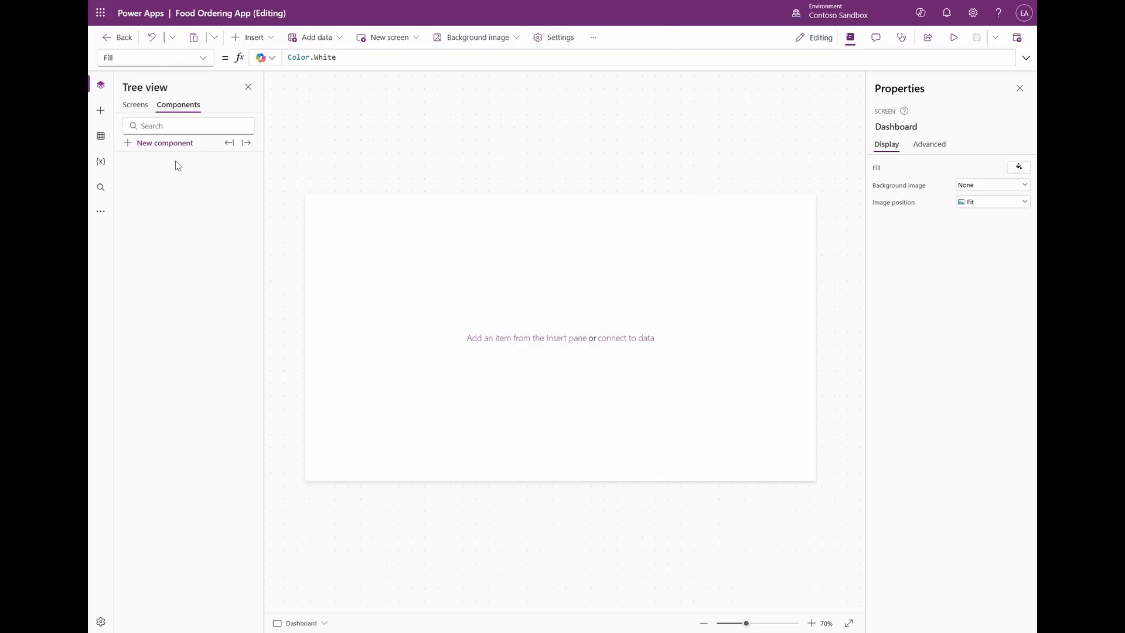
{"action": "left_click", "coordinate": [945, 222]}
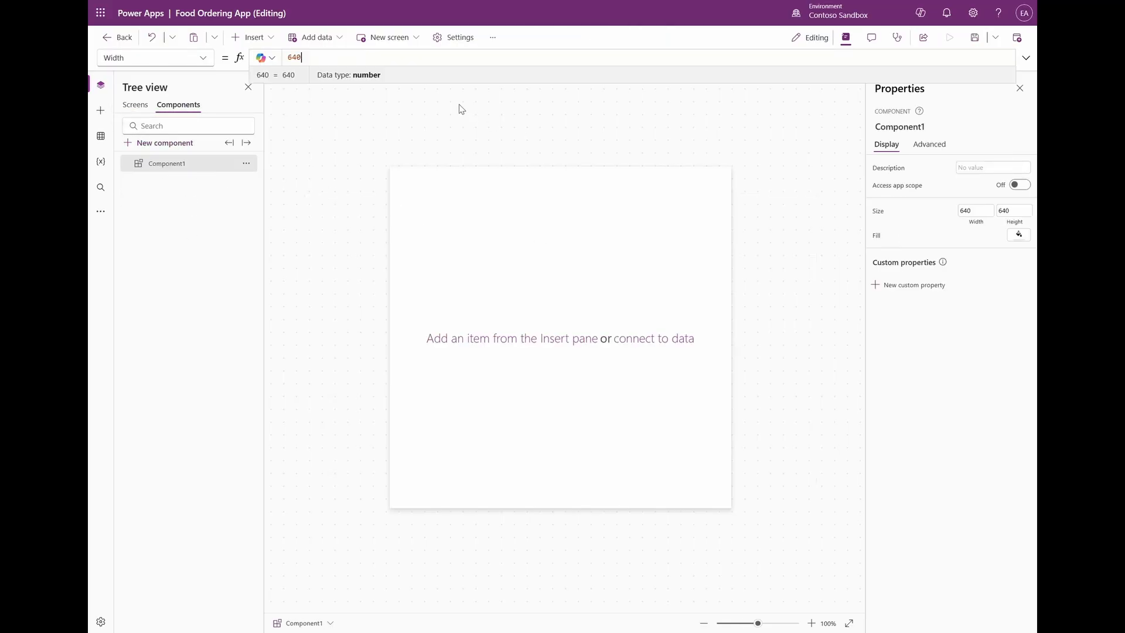
{"action": "left_click", "coordinate": [473, 55]}
{"action": "key", "text": "ctrl+a"}
{"action": "double_click", "coordinate": [187, 164]}
{"action": "type", "text": "com"}
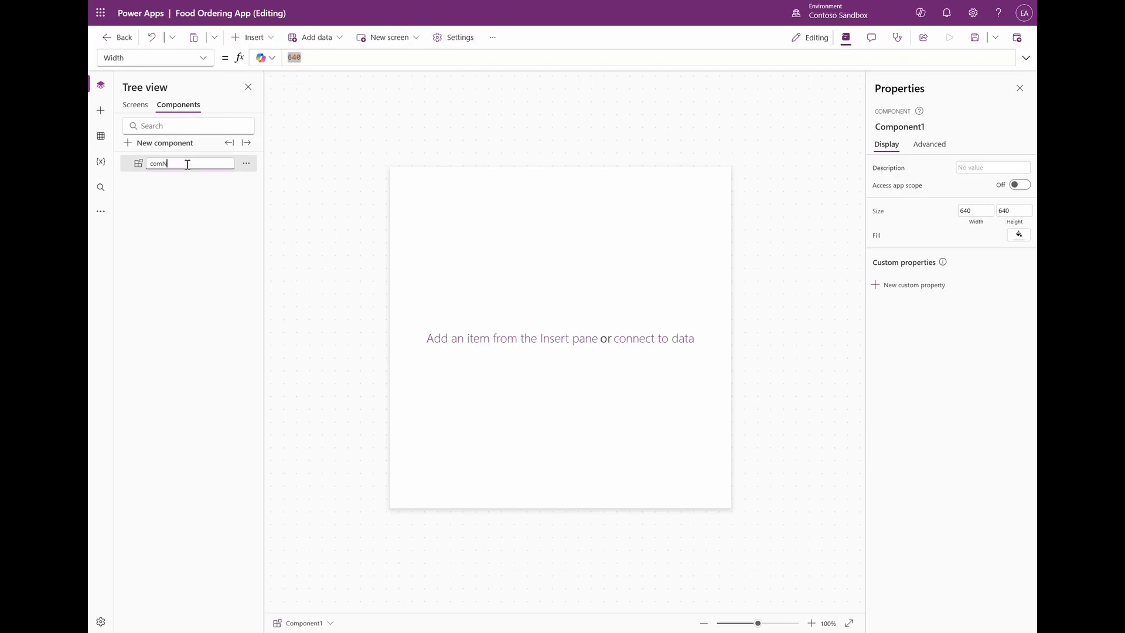
{"action": "type", "text": "Navigation"}
{"action": "key", "text": "Return"}
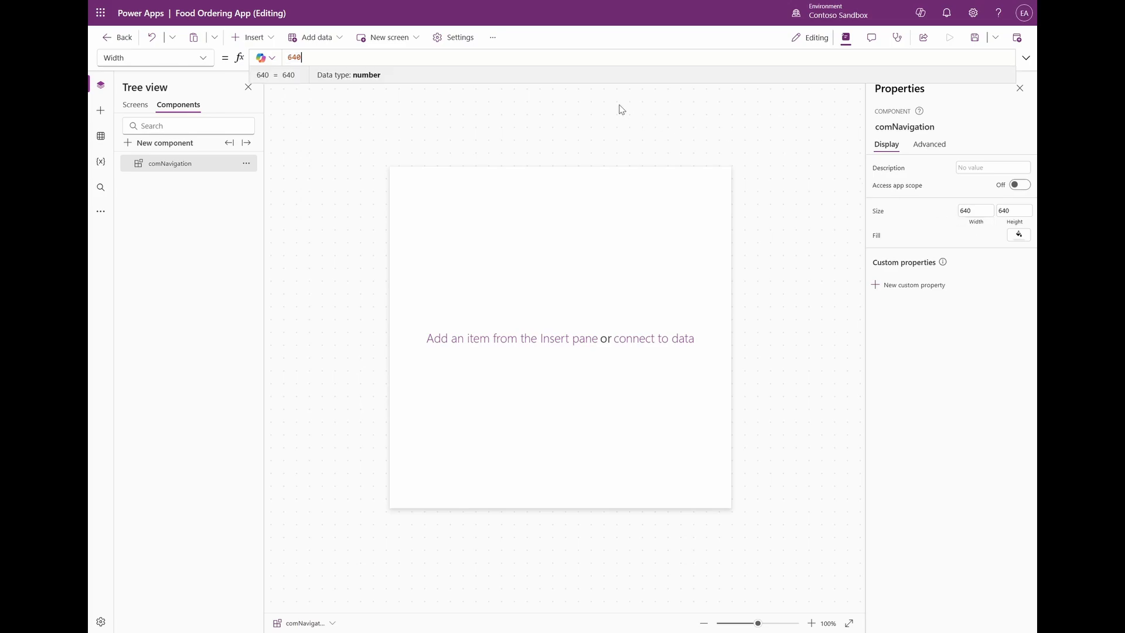
Set the comNavigation component's width to App.DesignWidth and its height to 70.
{"action": "key", "text": "ctrl+a"}
{"action": "type", "text": "App.Design"}
{"action": "key", "text": "Down"}
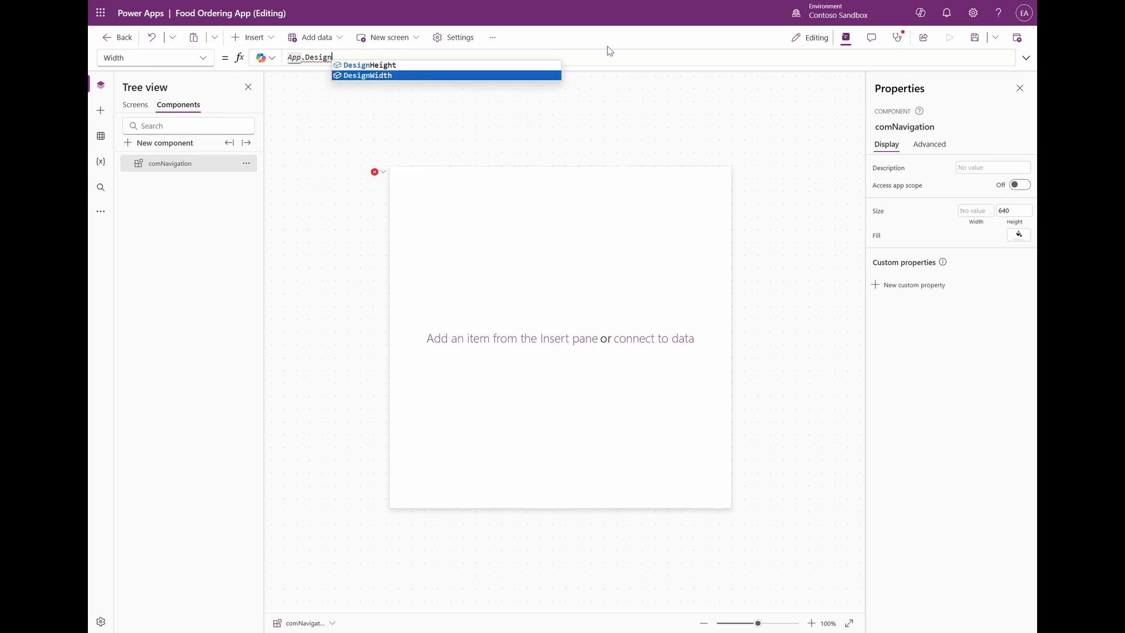
{"action": "key", "text": "Return"}
{"action": "left_click", "coordinate": [1017, 210]}
{"action": "type", "text": "70"}
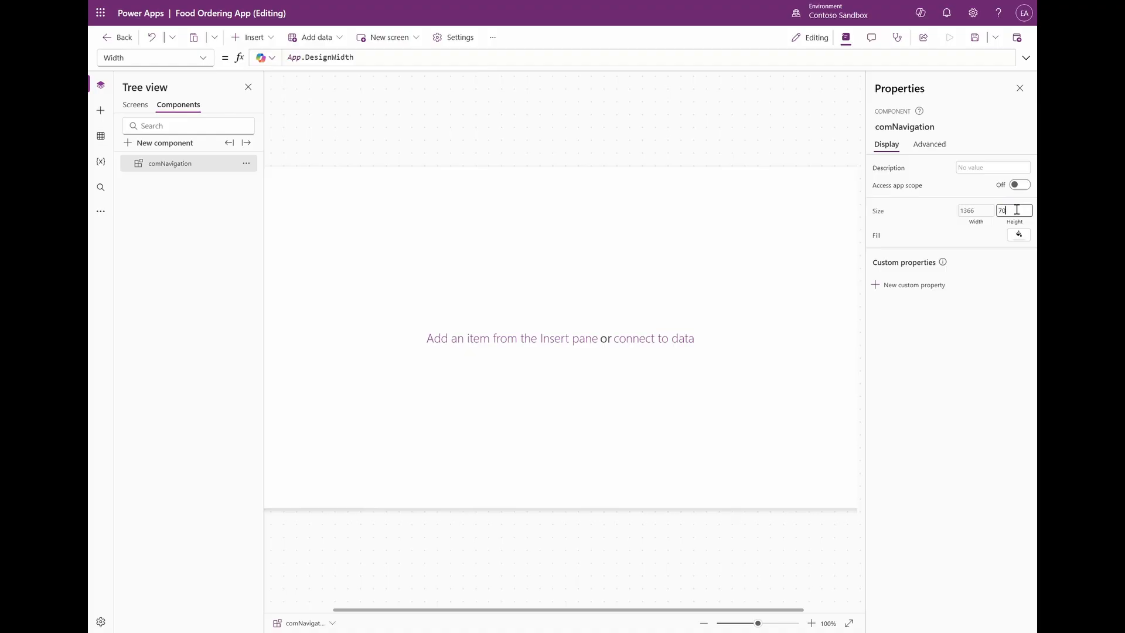
{"action": "key", "text": "Return"}
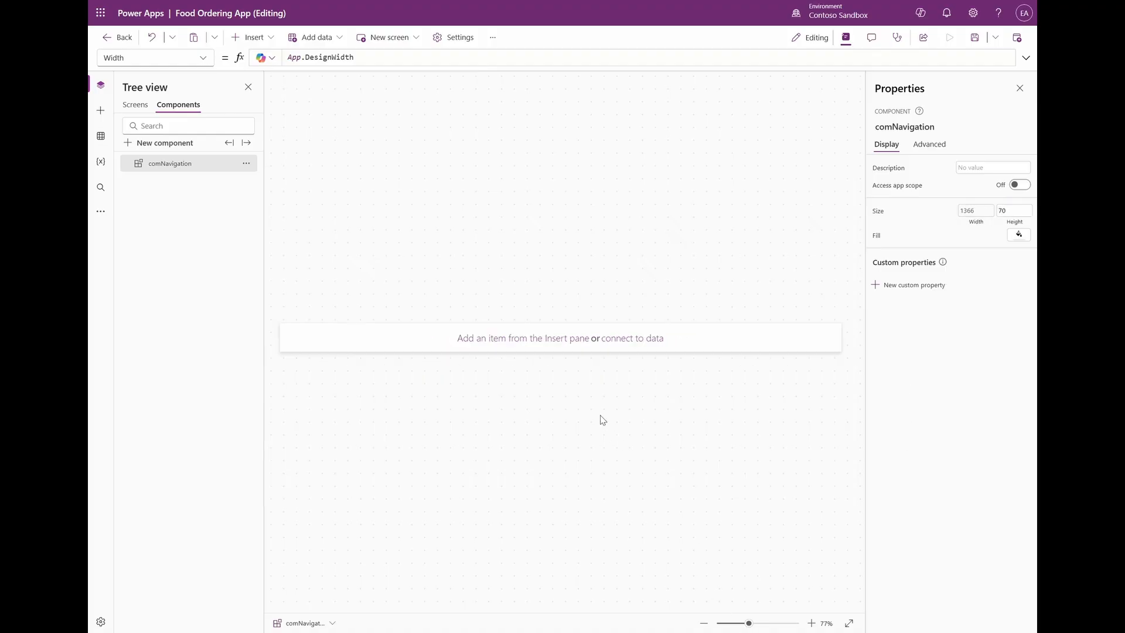
Insert a horizontal container into comNavigation and set its X and Y positions to 0.
{"action": "left_click", "coordinate": [252, 37]}
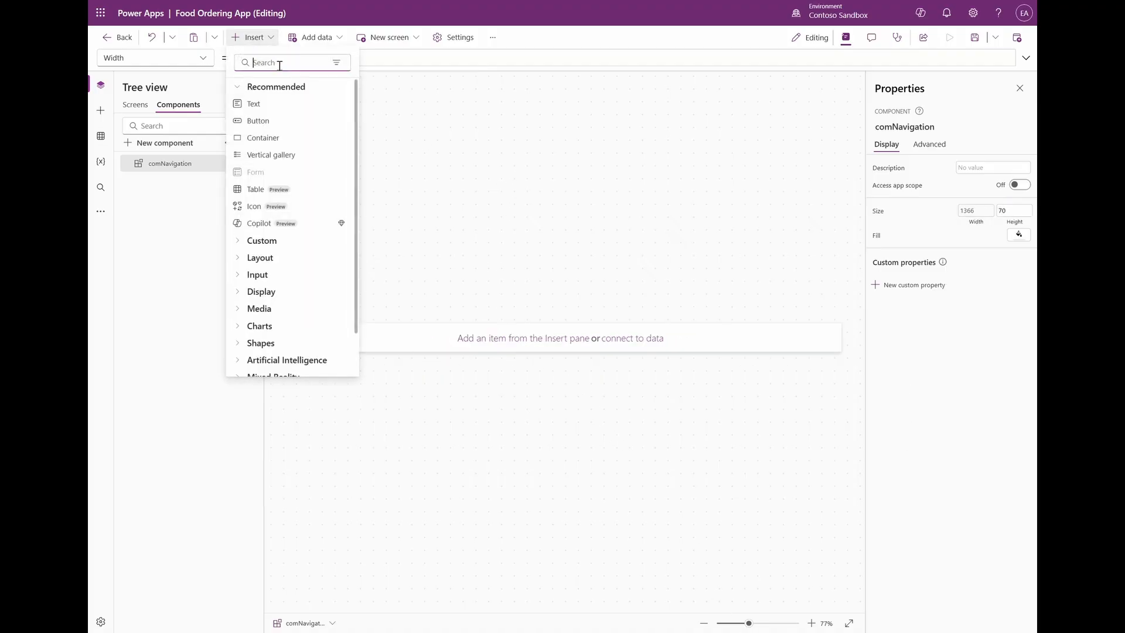
{"action": "type", "text": "hor"}
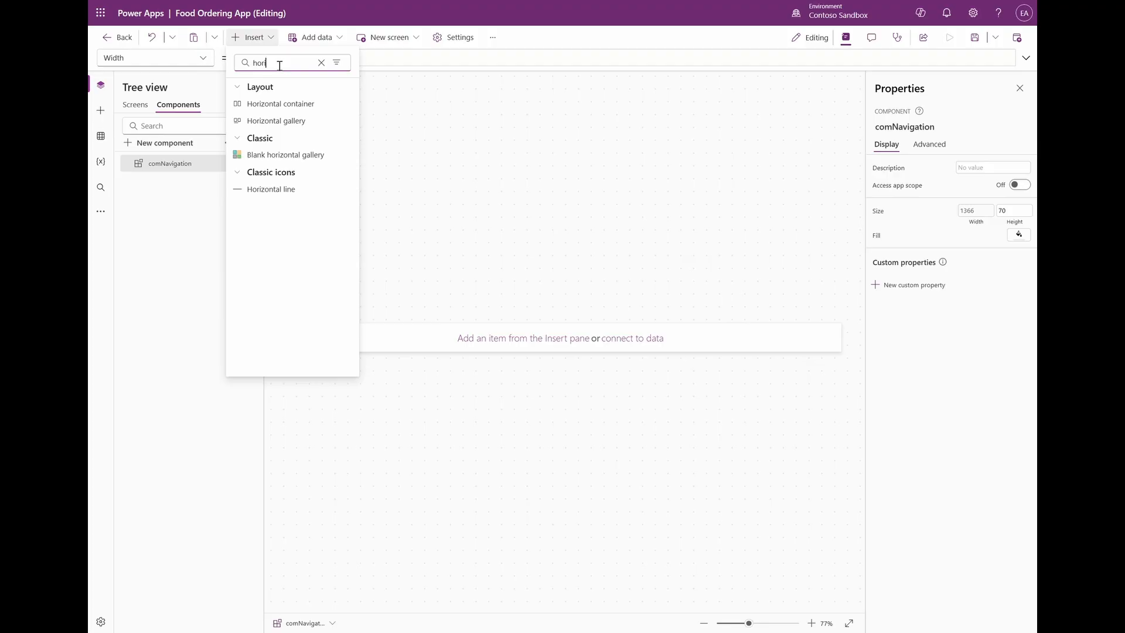
{"action": "type", "text": "i"}
{"action": "left_click", "coordinate": [281, 104]}
{"action": "left_click", "coordinate": [990, 300]}
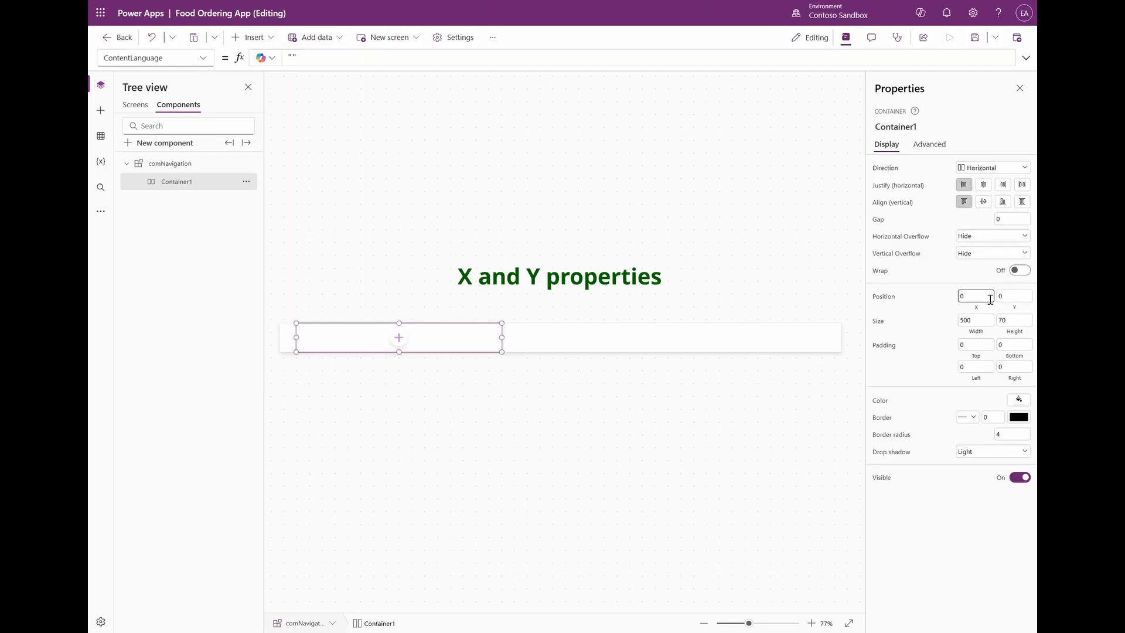
{"action": "type", "text": "0"}
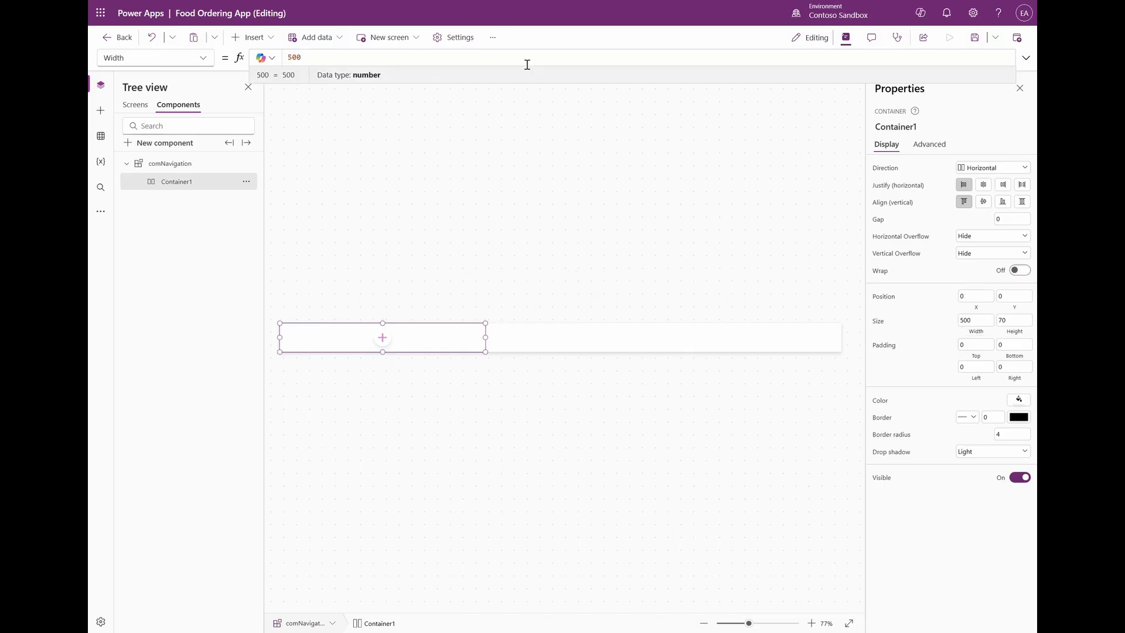
Size the container with width Parent.Width and height Parent.Height, and set its horizontal justification to space between.
{"action": "double_click", "coordinate": [529, 58]}
{"action": "type", "text": "Parent.Width"}
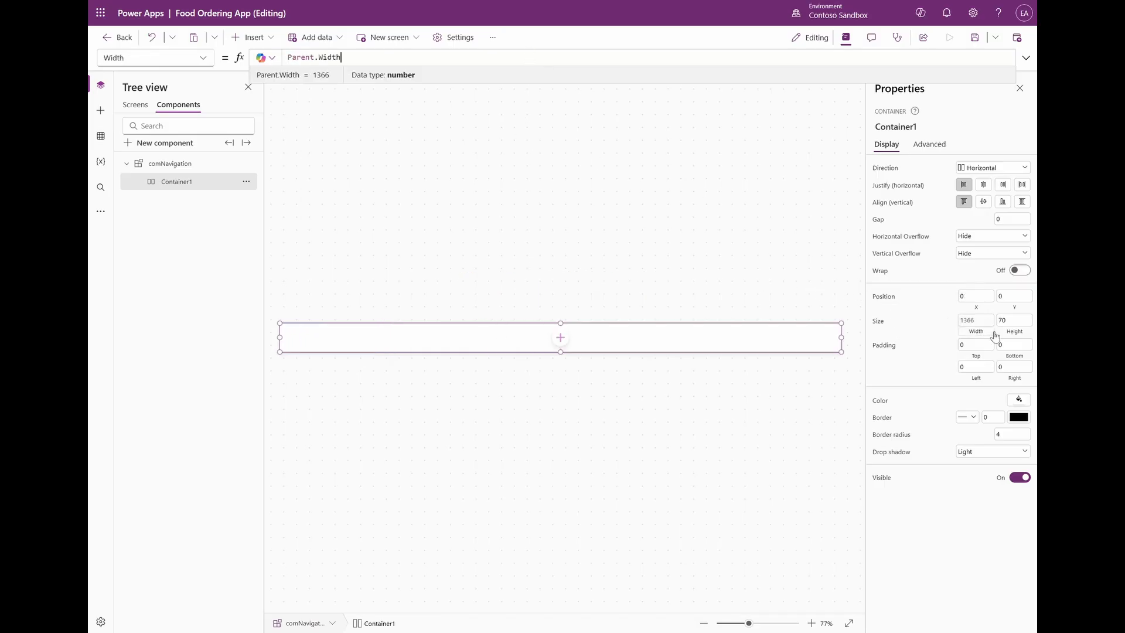
{"action": "left_click", "coordinate": [1014, 332]}
{"action": "double_click", "coordinate": [393, 57]}
{"action": "type", "text": "Pa"}
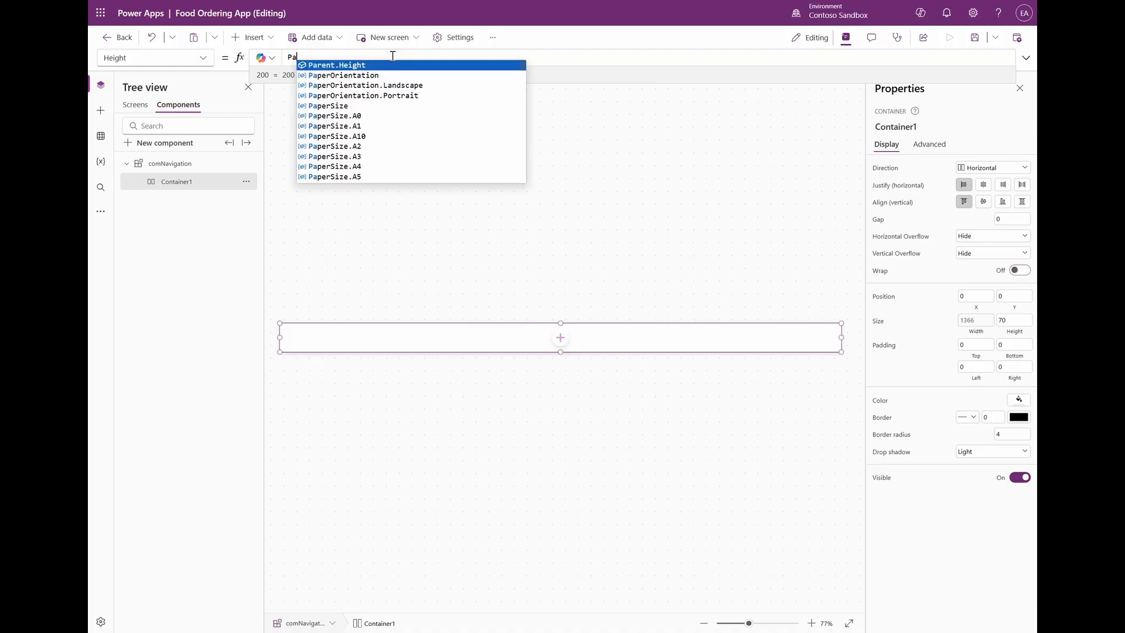
{"action": "type", "text": "rent.Height"}
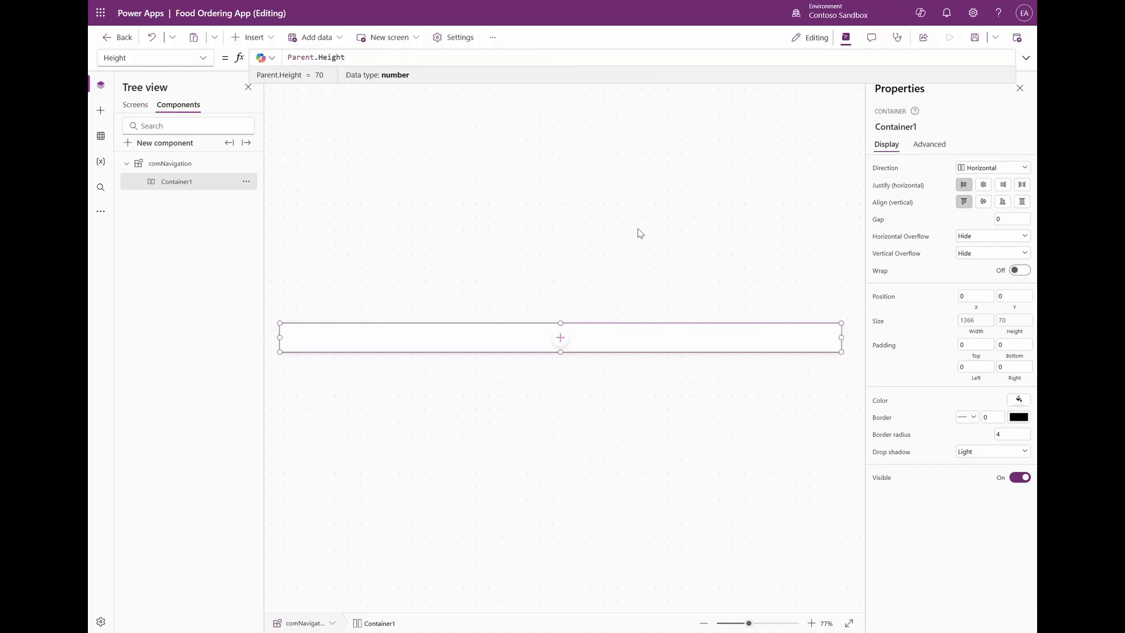
{"action": "left_click", "coordinate": [1022, 186]}
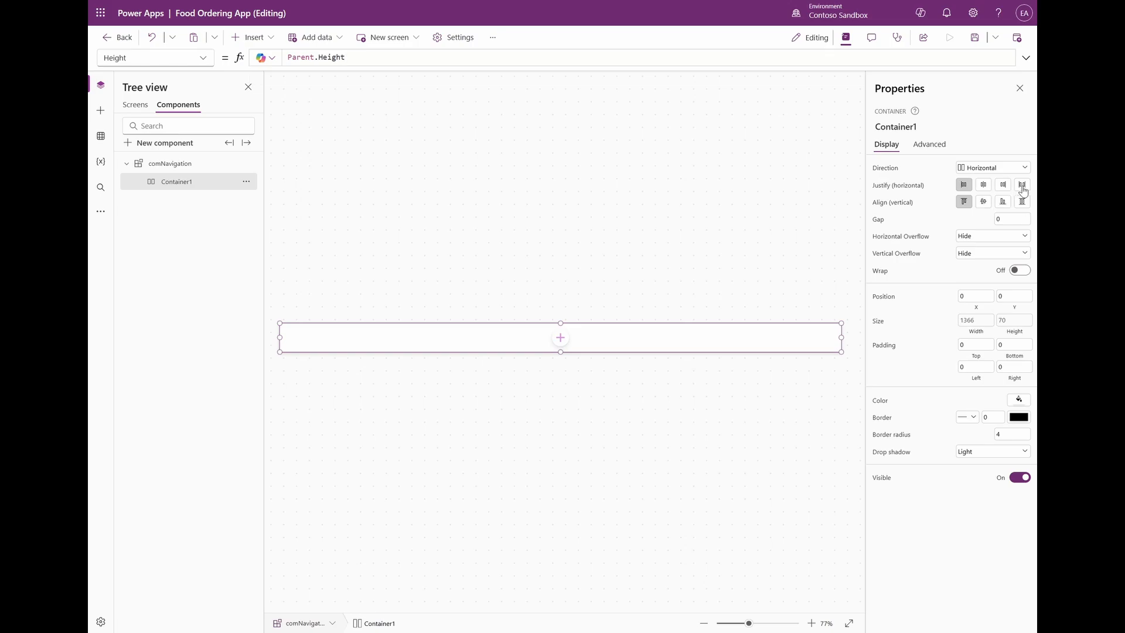
Insert a second horizontal container inside Container1 and set its minimum height to 0.
{"action": "left_click", "coordinate": [254, 37]}
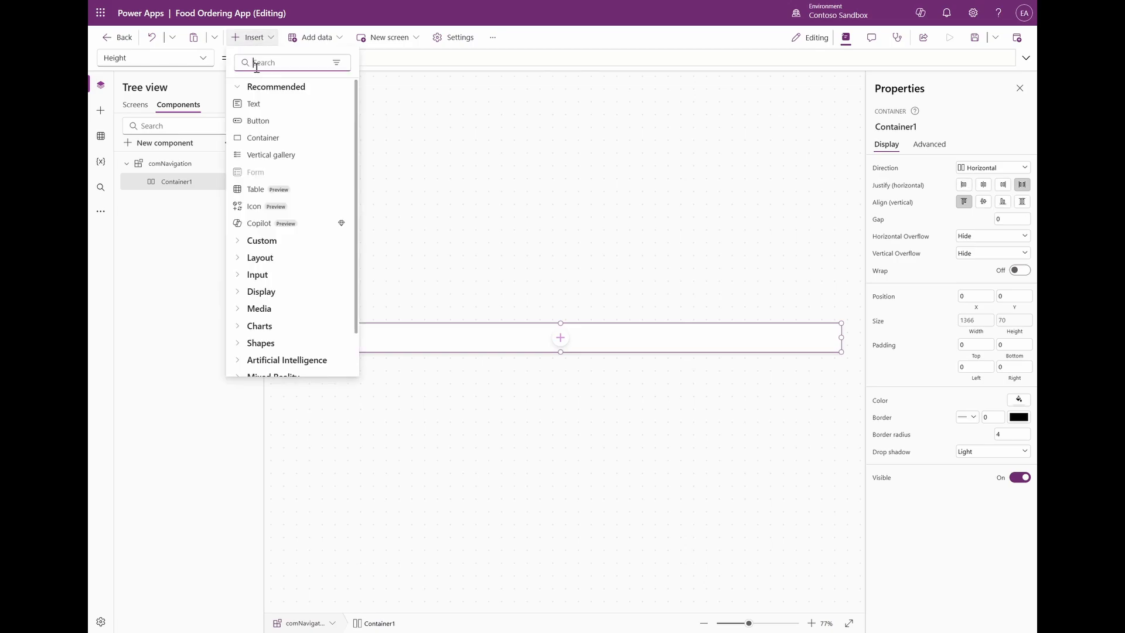
{"action": "type", "text": "hori"}
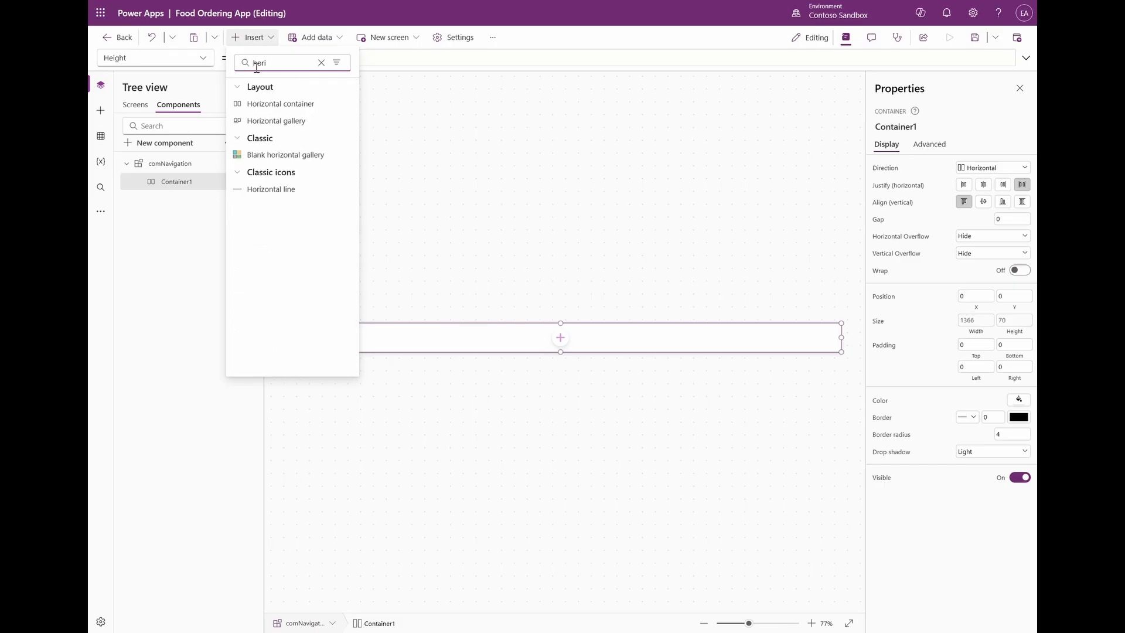
{"action": "left_click", "coordinate": [242, 106]}
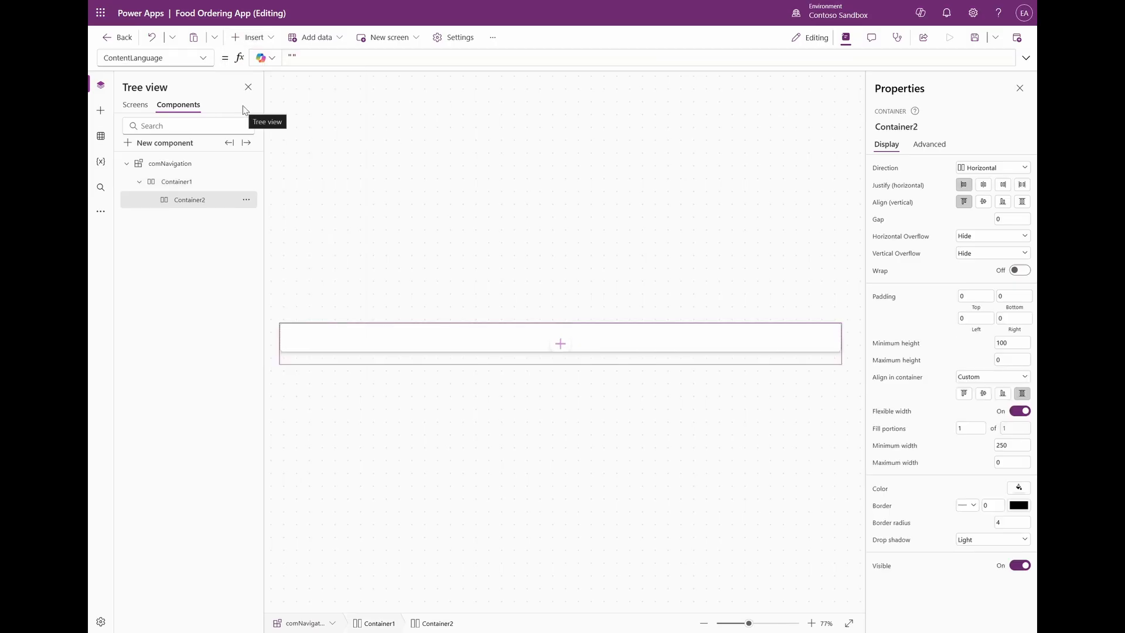
{"action": "left_click", "coordinate": [1008, 346]}
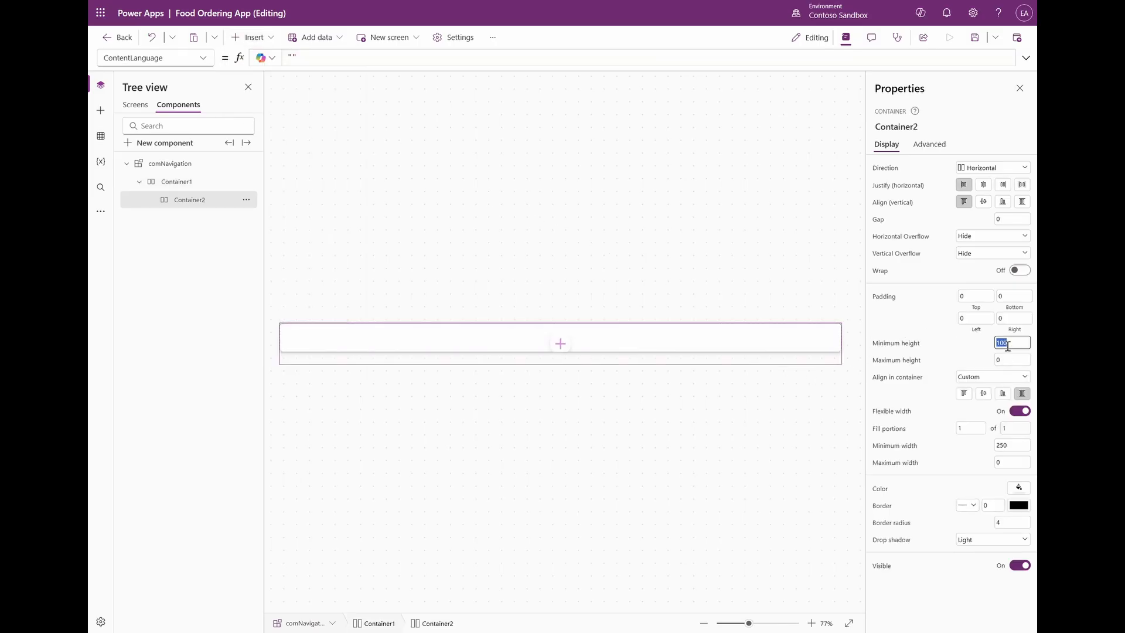
{"action": "type", "text": "0"}
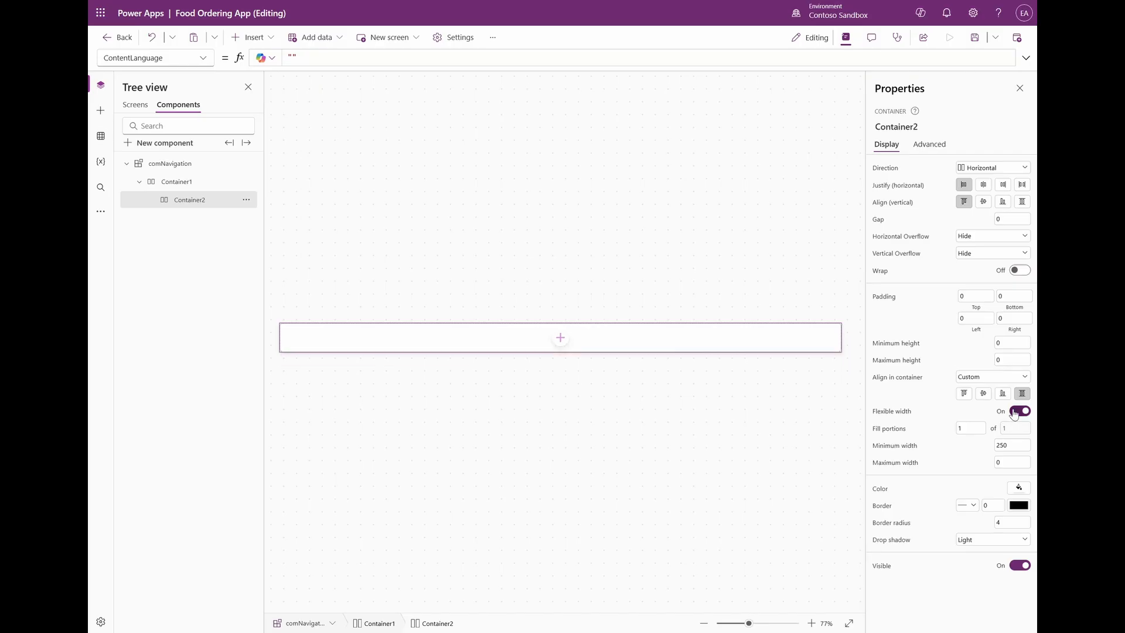
Turn off the nested container's flexible width, set its drop shadow to None, border radius to 0 and width to 70.
{"action": "left_click", "coordinate": [1018, 412]}
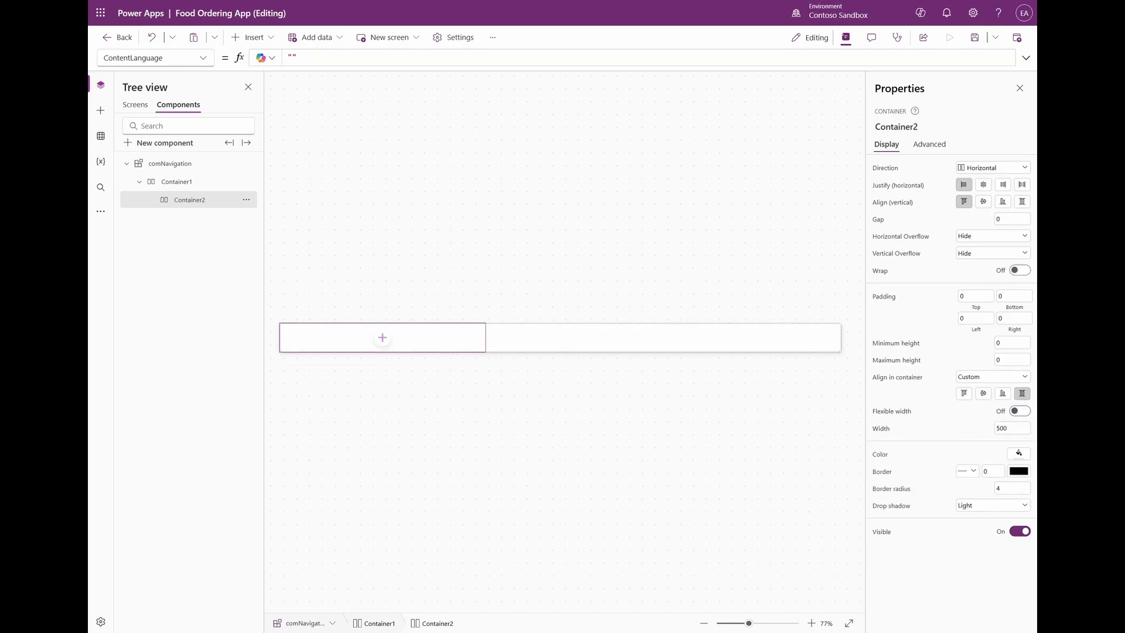
{"action": "left_click", "coordinate": [993, 506]}
{"action": "left_click", "coordinate": [972, 519]}
{"action": "left_click", "coordinate": [1008, 489]}
{"action": "type", "text": "0"}
{"action": "left_click", "coordinate": [970, 488]}
{"action": "left_click", "coordinate": [1005, 424]}
{"action": "type", "text": "70"}
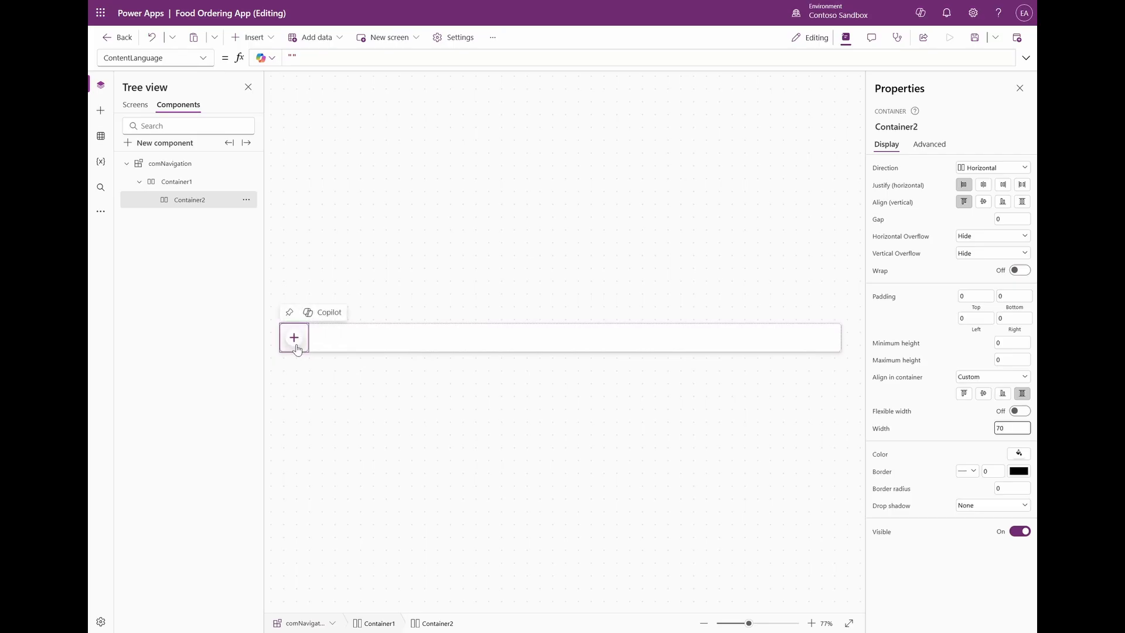
Duplicate the nested container inside Container1 and reselect the outer container.
{"action": "left_click", "coordinate": [685, 335]}
{"action": "right_click", "coordinate": [685, 335]}
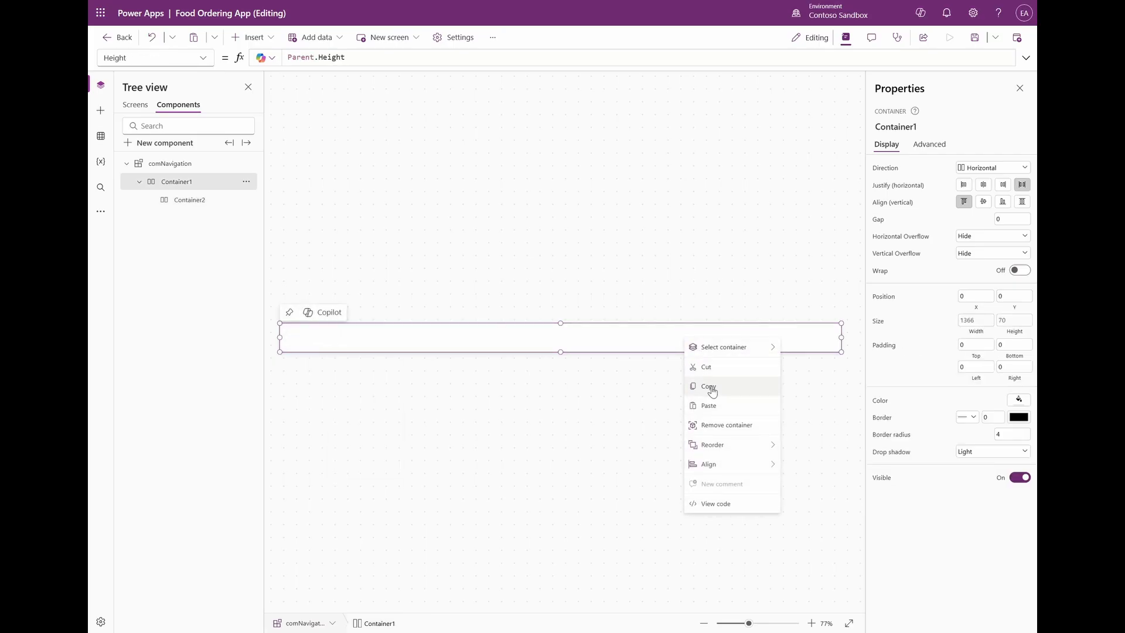
{"action": "left_click", "coordinate": [710, 388]}
{"action": "key", "text": "ctrl+v"}
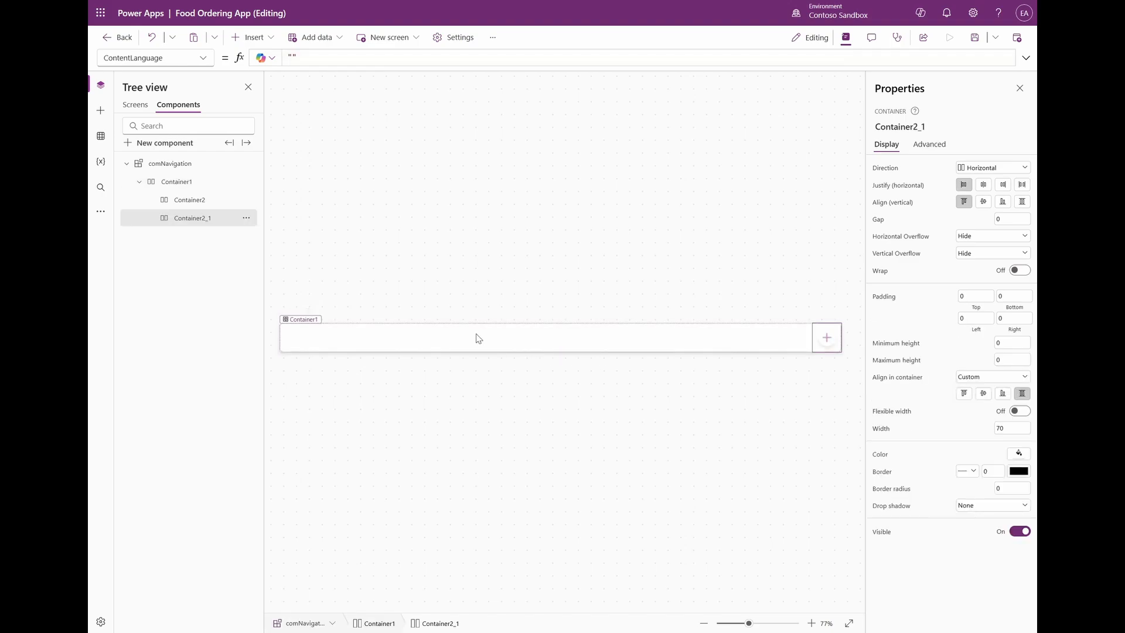
{"action": "left_click", "coordinate": [305, 350]}
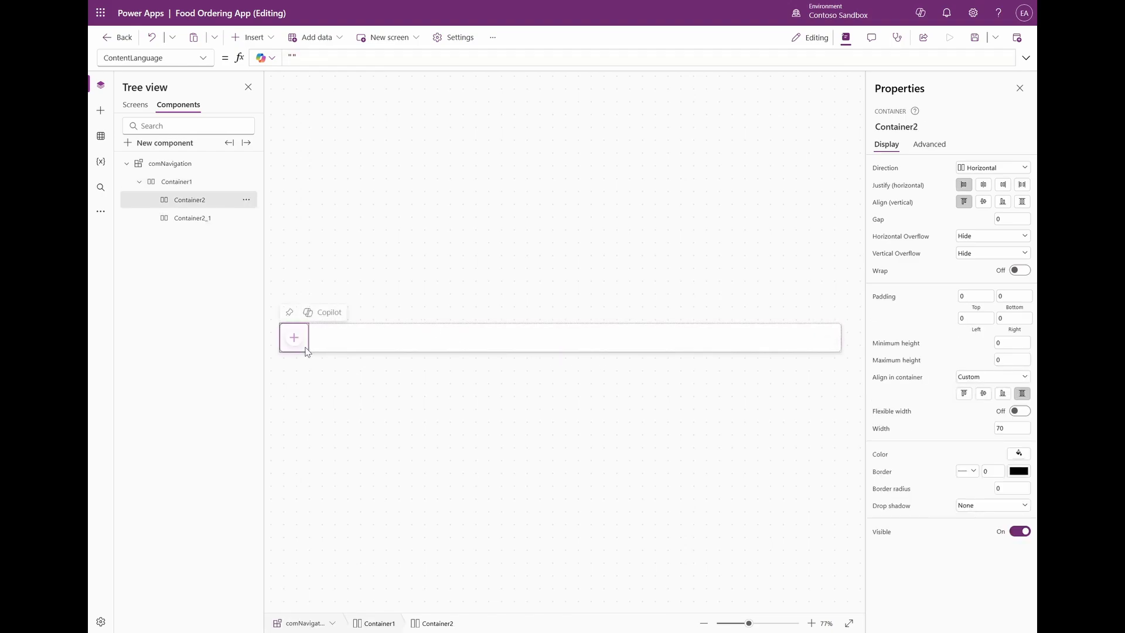
{"action": "left_click", "coordinate": [719, 344]}
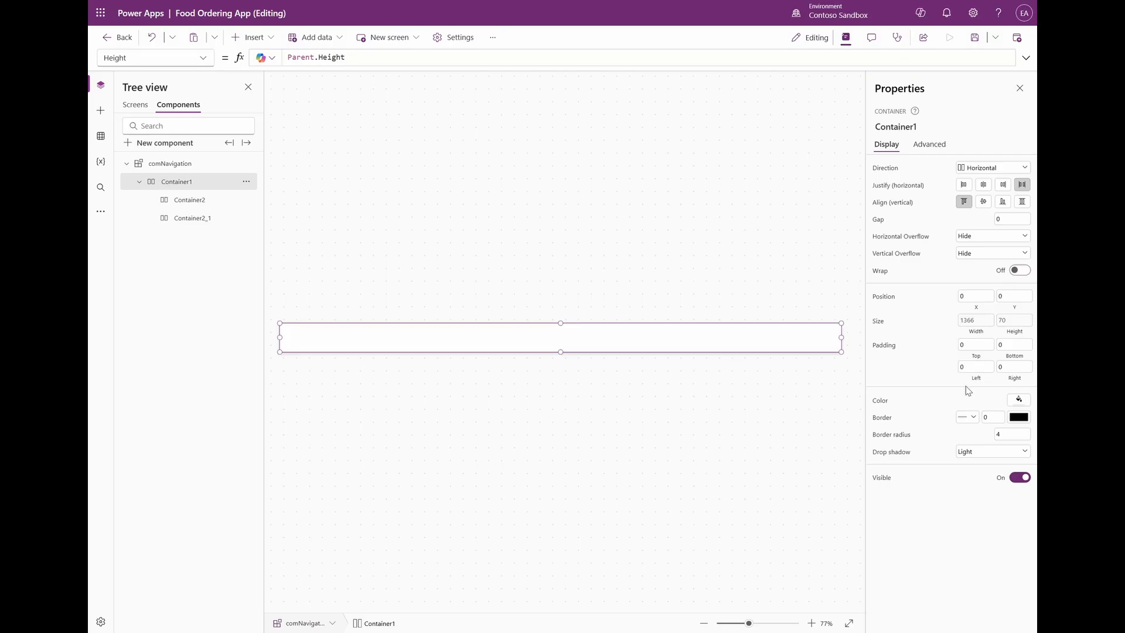
Set Container1's drop shadow to None, its border radius to 0, and its left and right padding to 15.
{"action": "left_click", "coordinate": [980, 456]}
{"action": "left_click", "coordinate": [976, 464]}
{"action": "left_click", "coordinate": [1006, 435]}
{"action": "key", "text": "BackSpace"}
{"action": "type", "text": "0"}
{"action": "left_click", "coordinate": [976, 367]}
{"action": "type", "text": "15"}
{"action": "key", "text": "Tab"}
{"action": "type", "text": "15"}
{"action": "key", "text": "Return"}
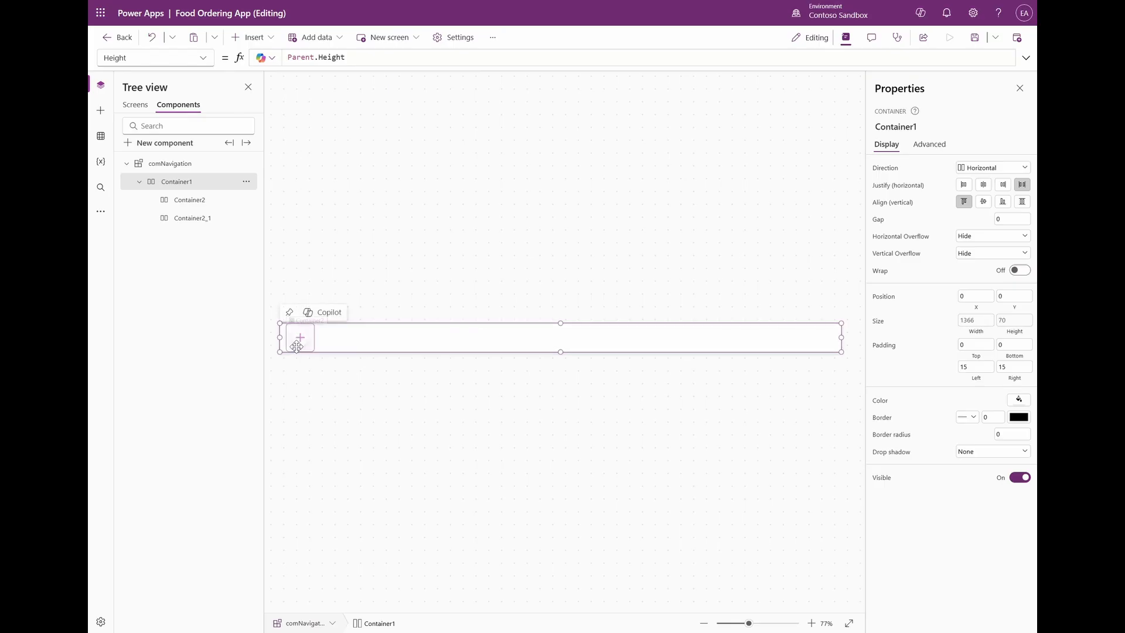
Insert an image control inside Container2 at the start of the navigation bar.
{"action": "left_click", "coordinate": [298, 335]}
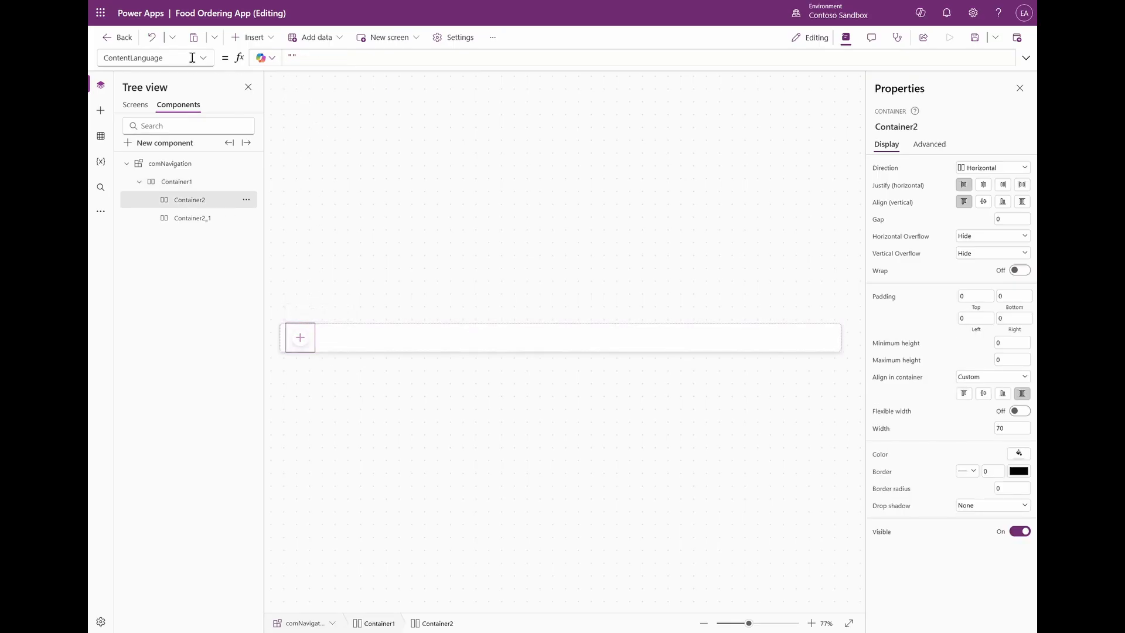
{"action": "left_click", "coordinate": [251, 37]}
{"action": "type", "text": "image"}
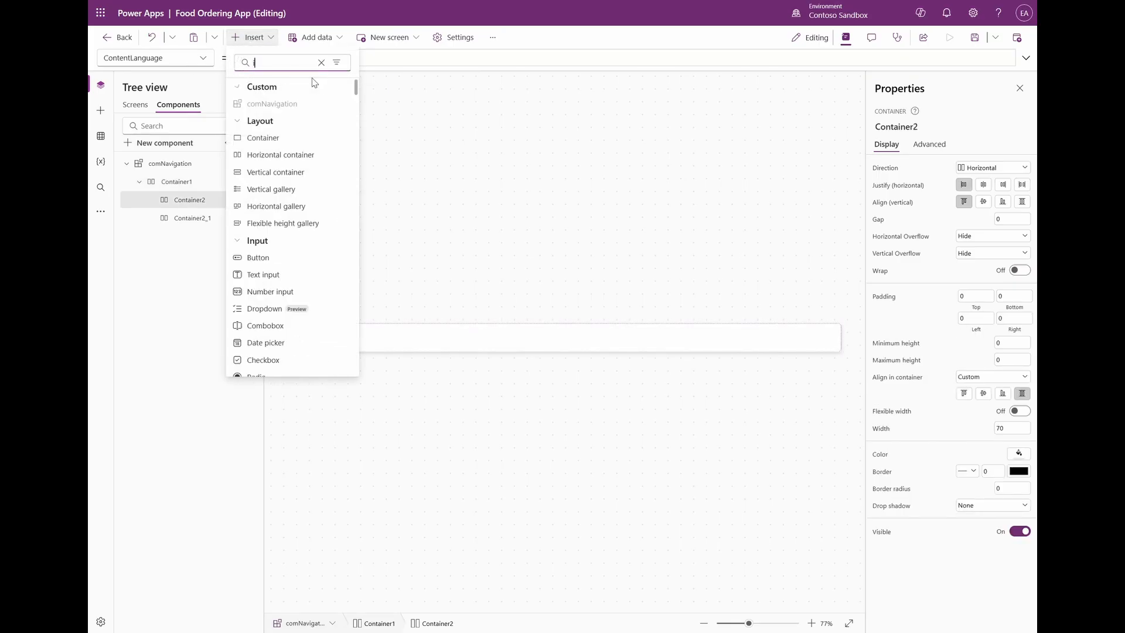
{"action": "left_click", "coordinate": [269, 102]}
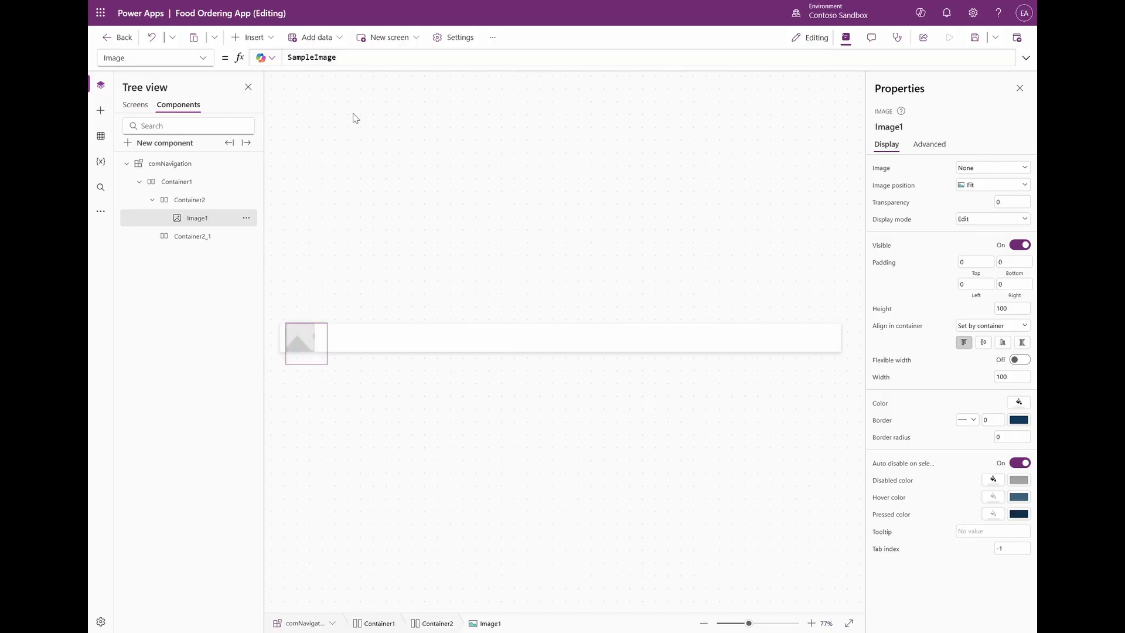
Make the image fill its container with flexible width on, minimum width 0, stretch alignment and minimum height 0.
{"action": "left_click", "coordinate": [1020, 359]}
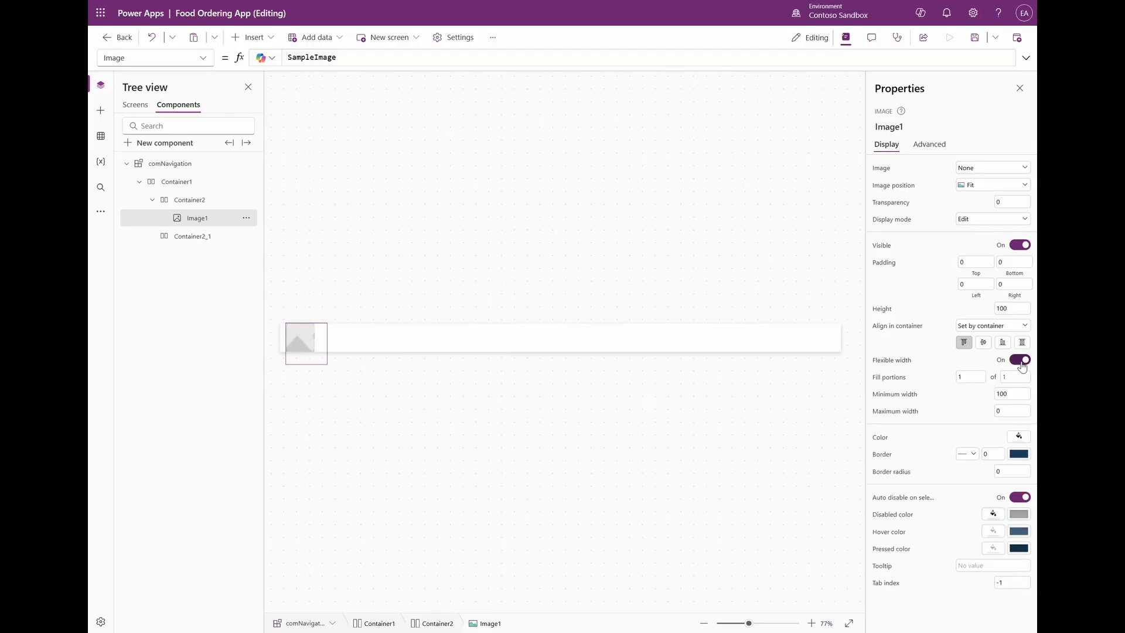
{"action": "left_click", "coordinate": [1012, 394]}
{"action": "type", "text": "0"}
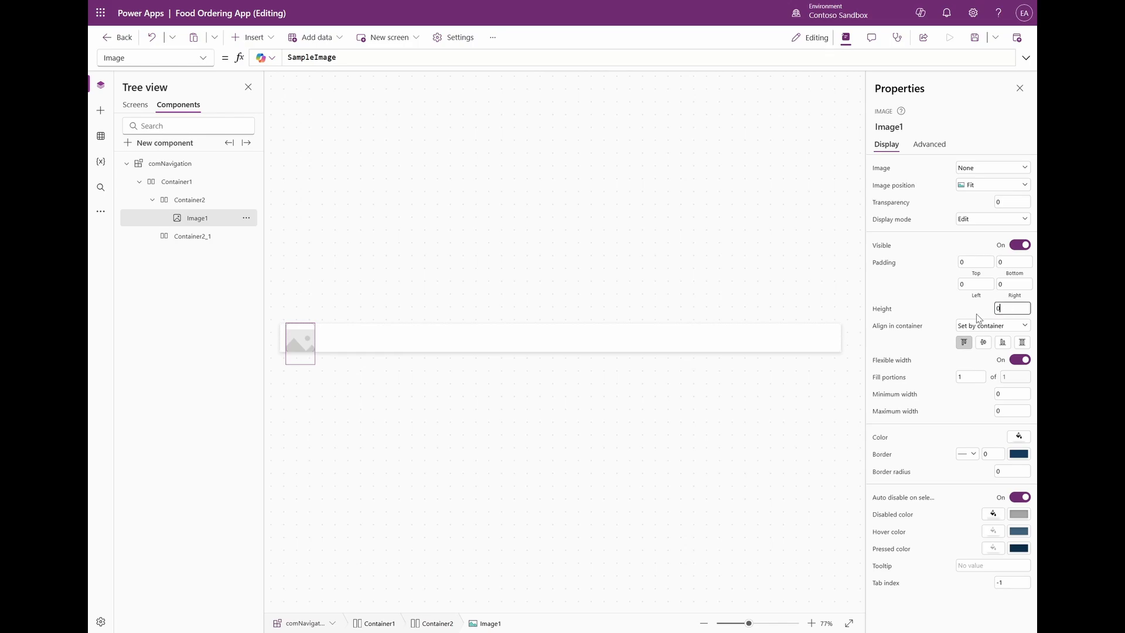
{"action": "left_click", "coordinate": [1022, 341]}
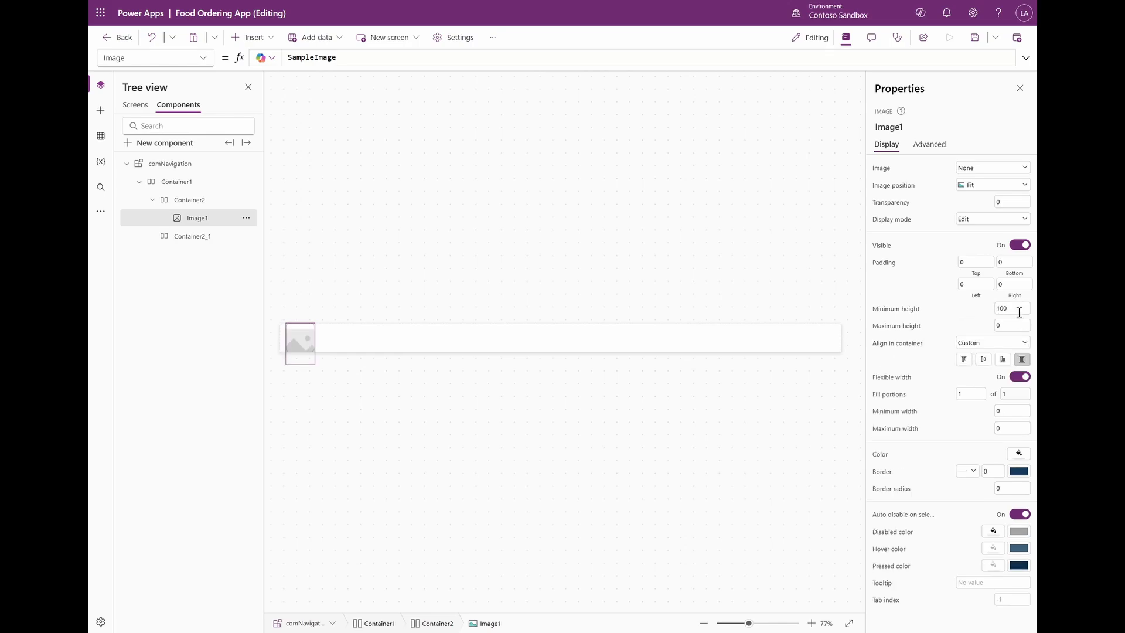
{"action": "left_click", "coordinate": [1020, 309]}
{"action": "type", "text": "0"}
{"action": "key", "text": "Return"}
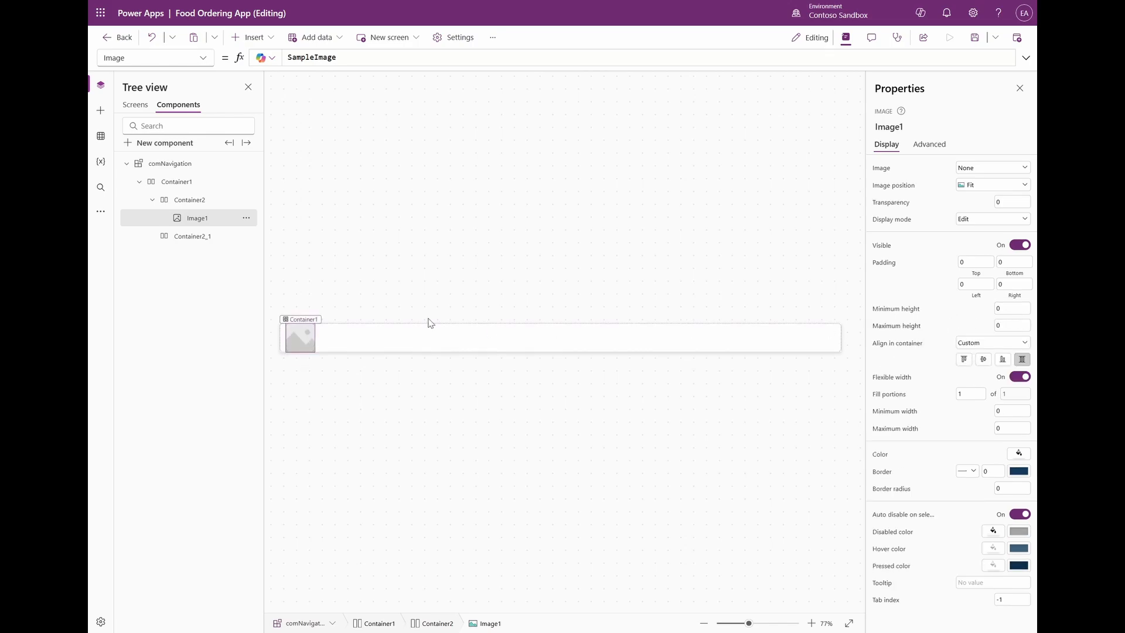
{"action": "double_click", "coordinate": [351, 60]}
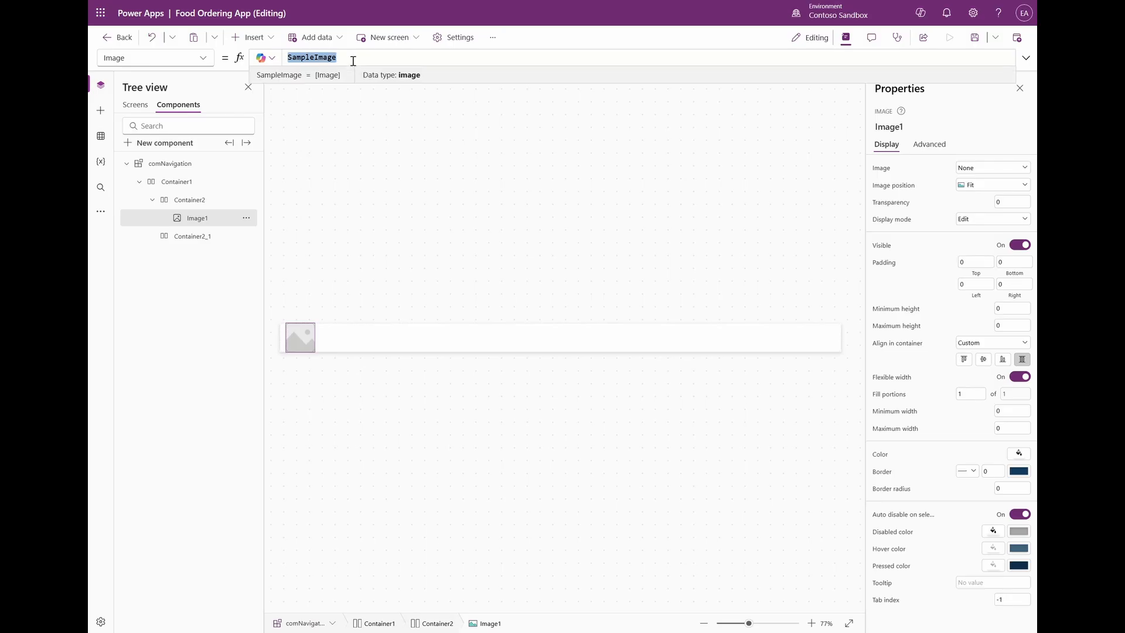
{"action": "type", "text": "\"https://images.seeklogo.com/logo-png/5/1/fud-logo-png_seeklogo-58096.png\""}
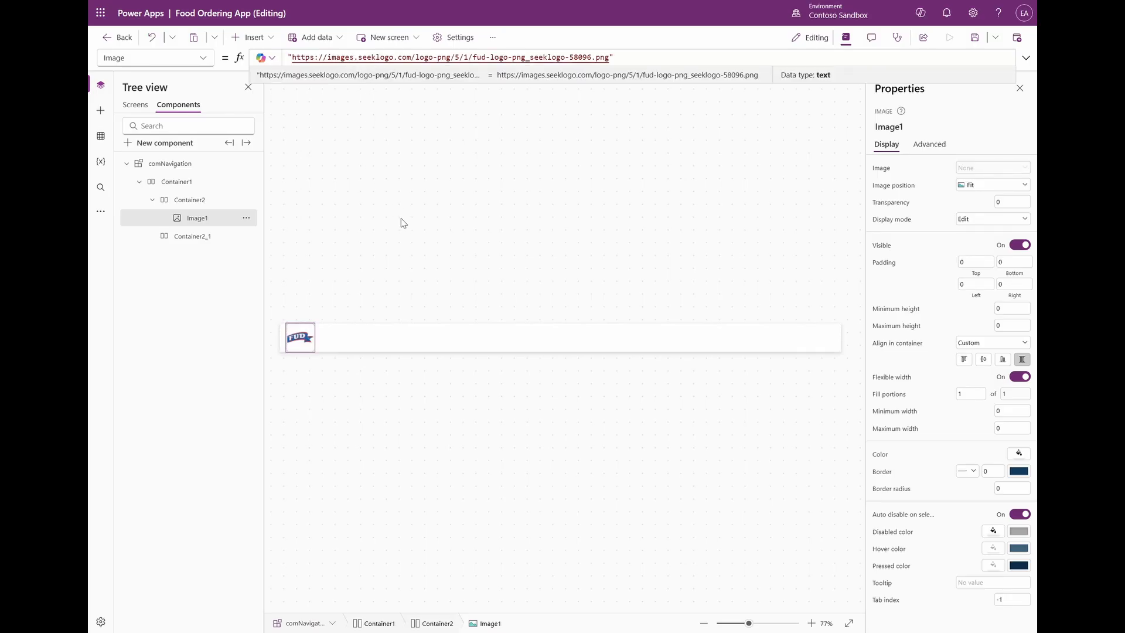
Insert an image control inside Container2_1 at the far end of the navigation bar.
{"action": "left_click", "coordinate": [822, 346]}
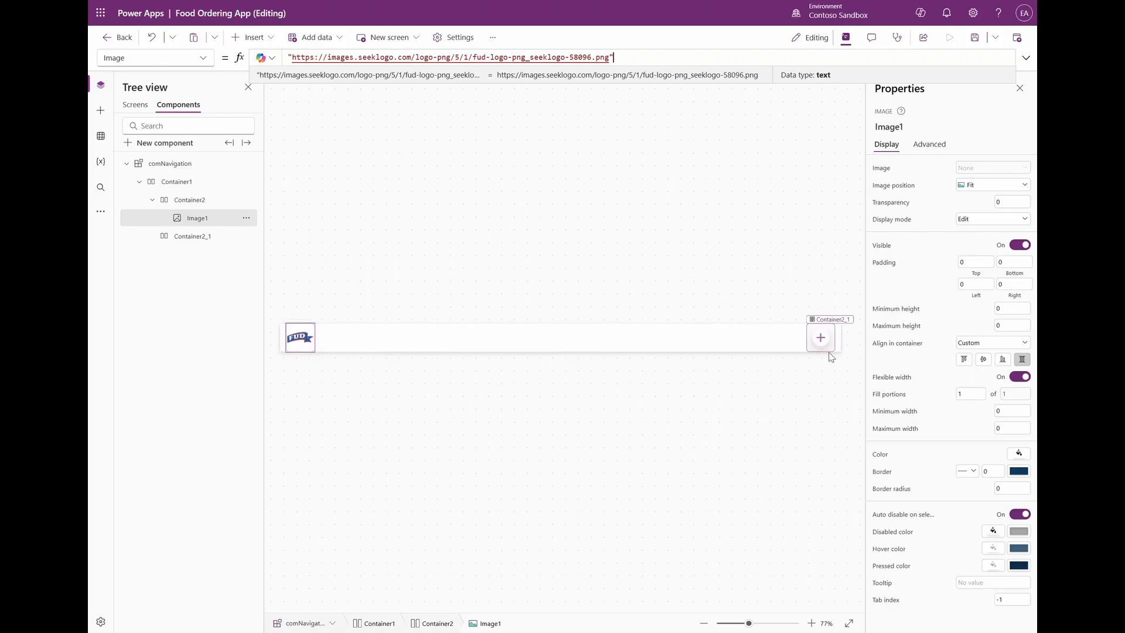
{"action": "left_click", "coordinate": [255, 39]}
{"action": "type", "text": "image"}
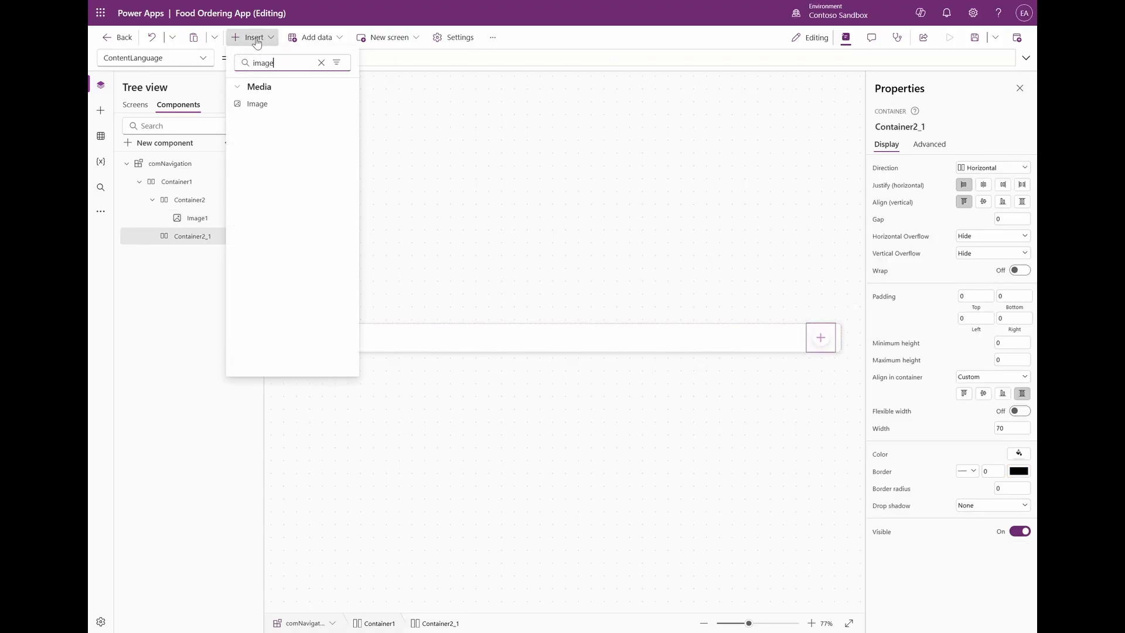
{"action": "left_click", "coordinate": [241, 104]}
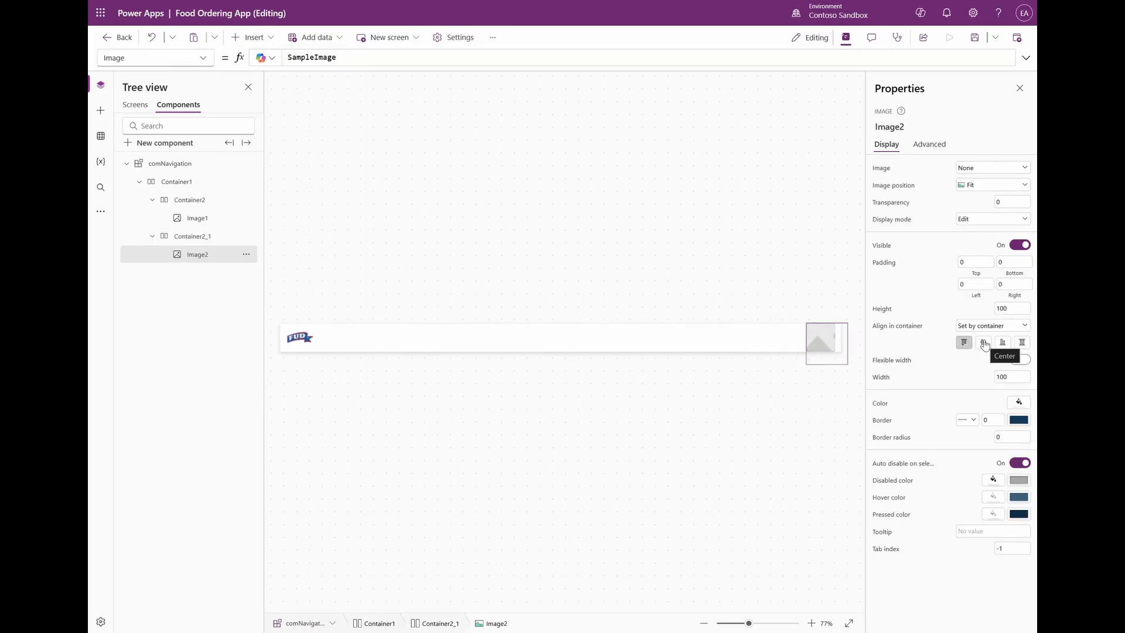
Center the second image vertically in its container and set both its height and width to Parent.Height*80%.
{"action": "left_click", "coordinate": [984, 343]}
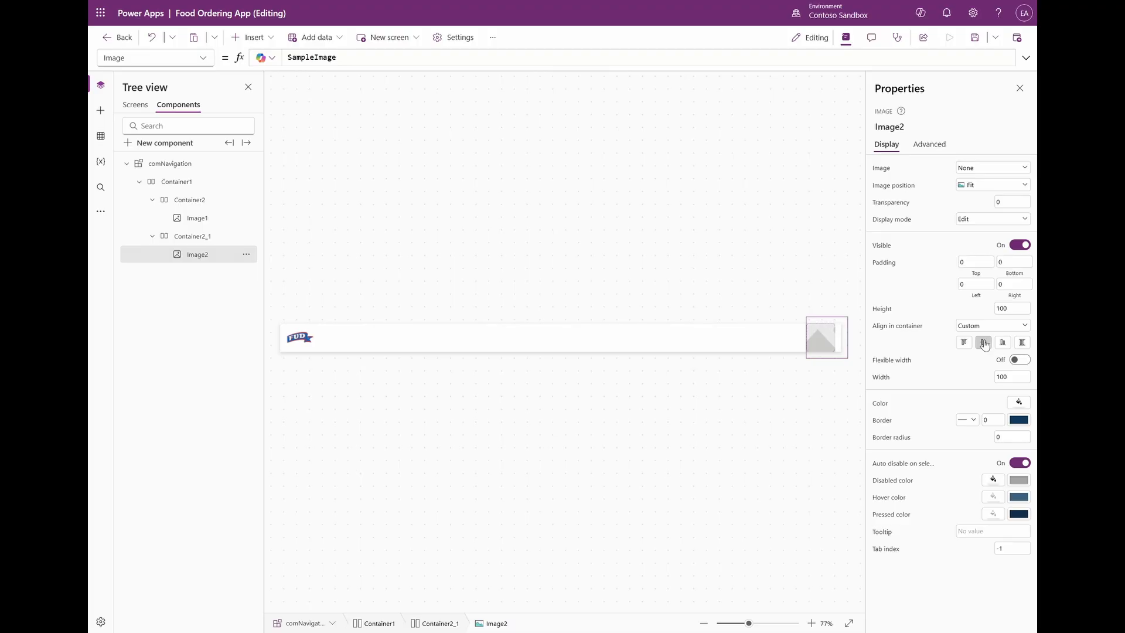
{"action": "left_click", "coordinate": [1014, 309]}
{"action": "left_click", "coordinate": [375, 52]}
{"action": "key", "text": "ctrl+a"}
{"action": "type", "text": "Parent"}
{"action": "key", "text": "Tab"}
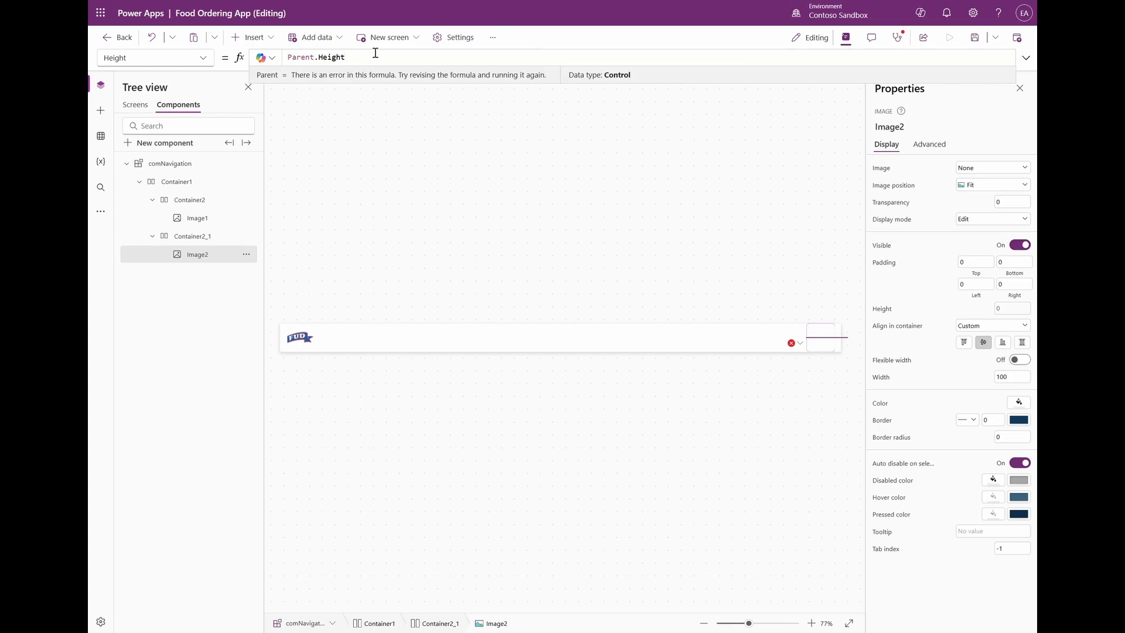
{"action": "type", "text": "*80%"}
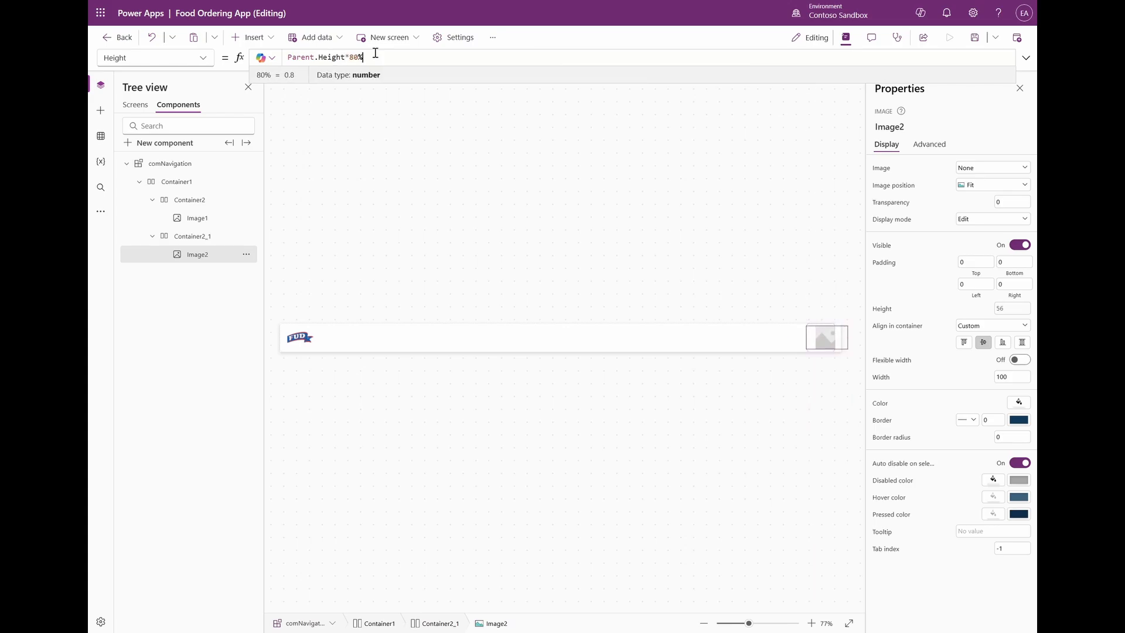
{"action": "key", "text": "ctrl+a"}
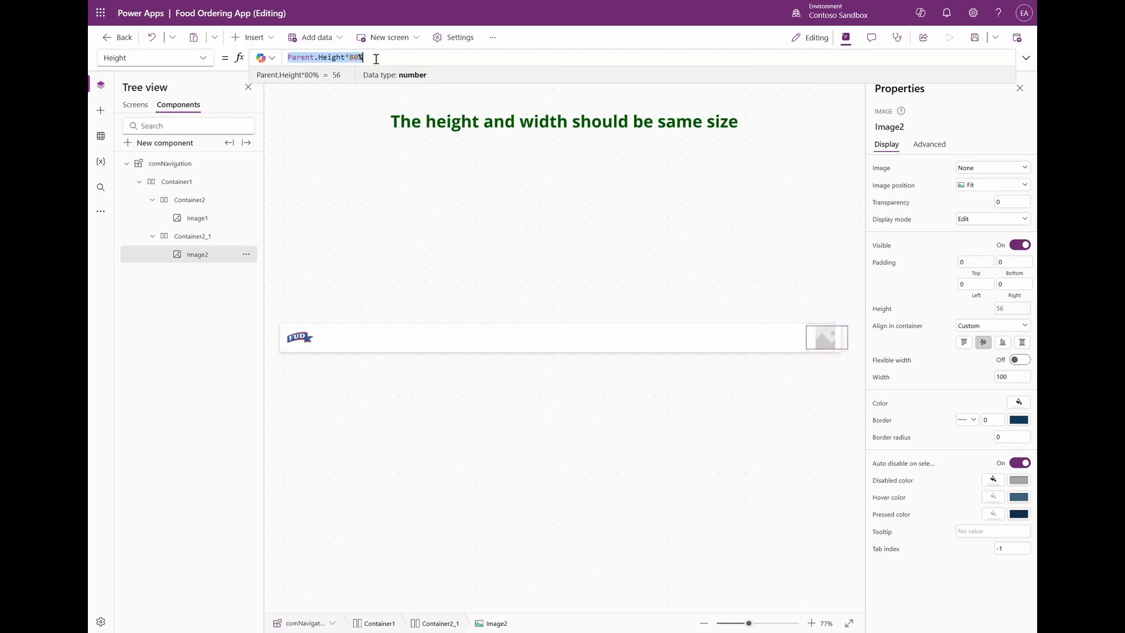
{"action": "double_click", "coordinate": [338, 57]}
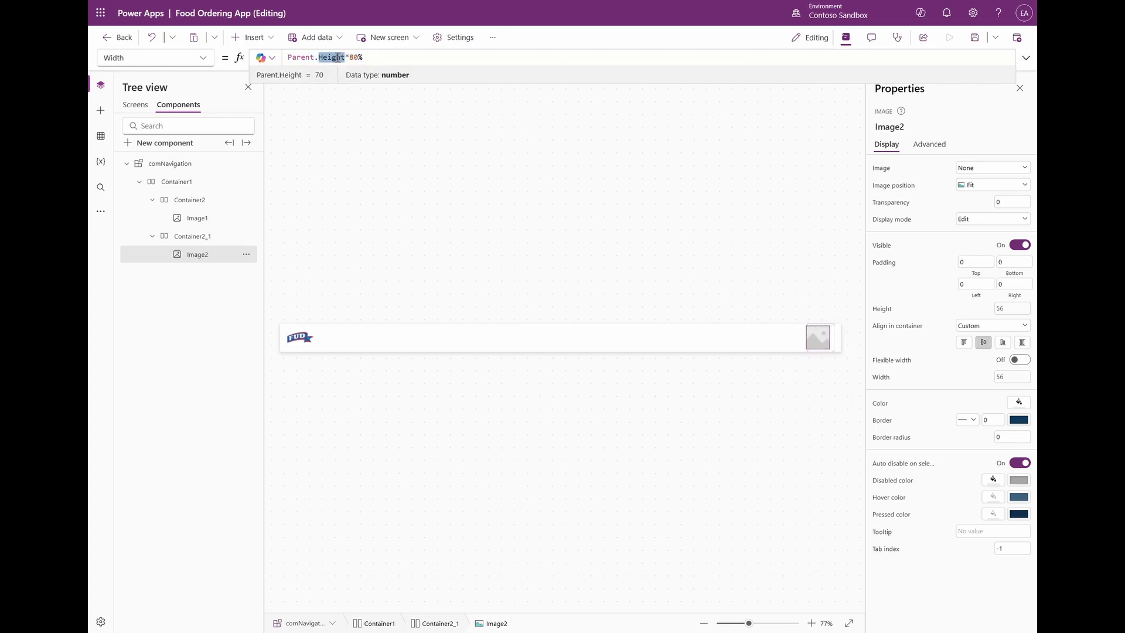
Set the second image's source to User().Image and its border radius to 90.
{"action": "left_click", "coordinate": [375, 57]}
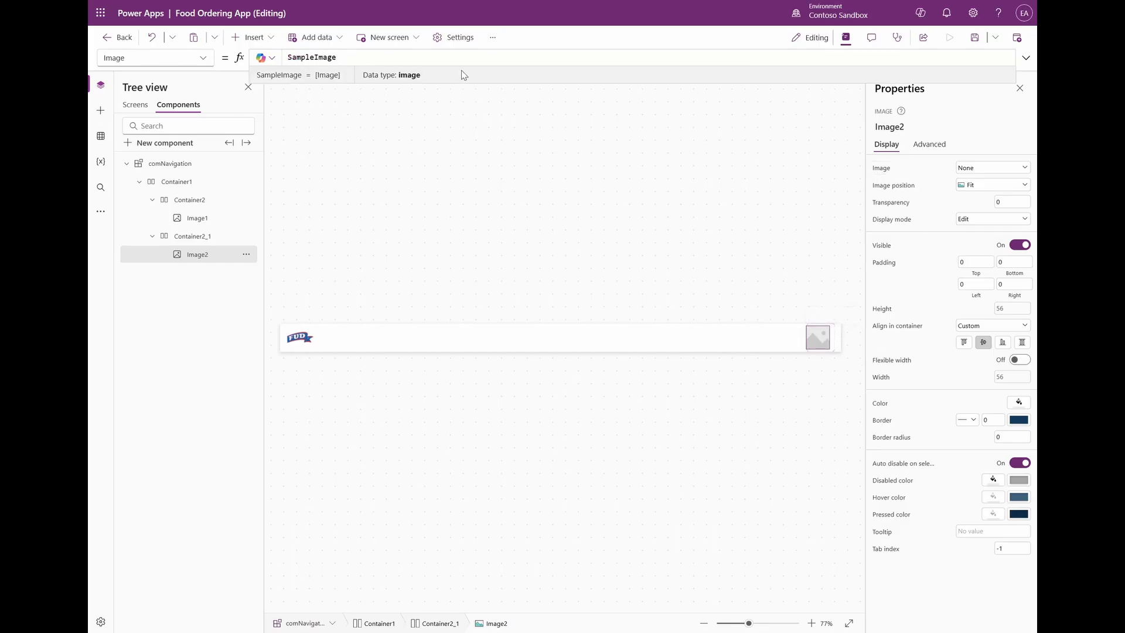
{"action": "key", "text": "ctrl+a"}
{"action": "type", "text": "User().Image"}
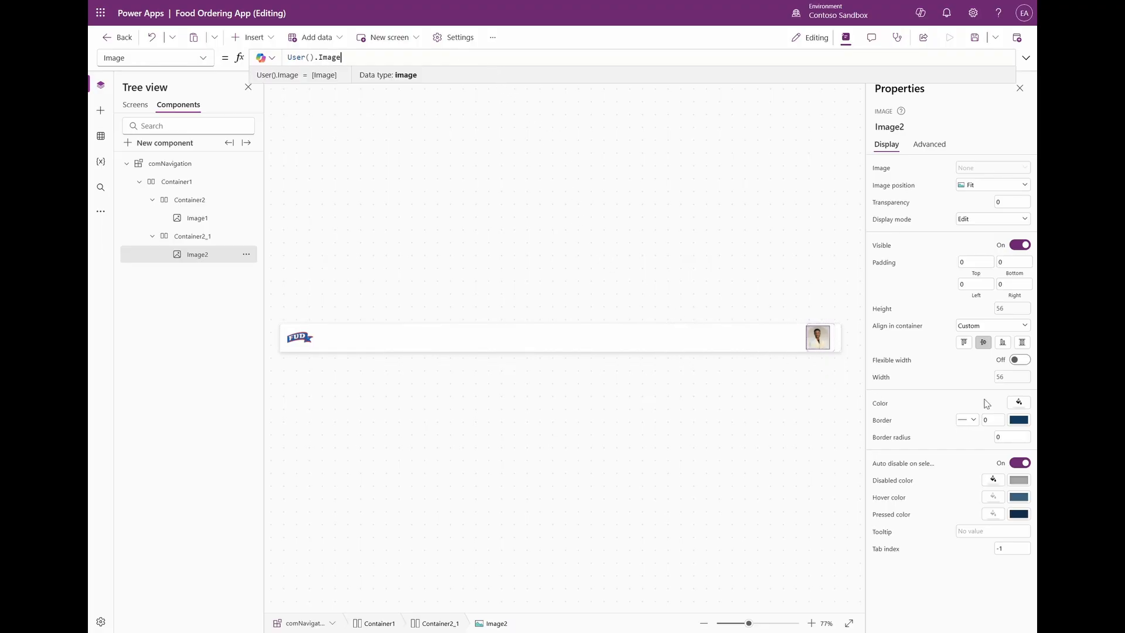
{"action": "left_click", "coordinate": [1010, 437]}
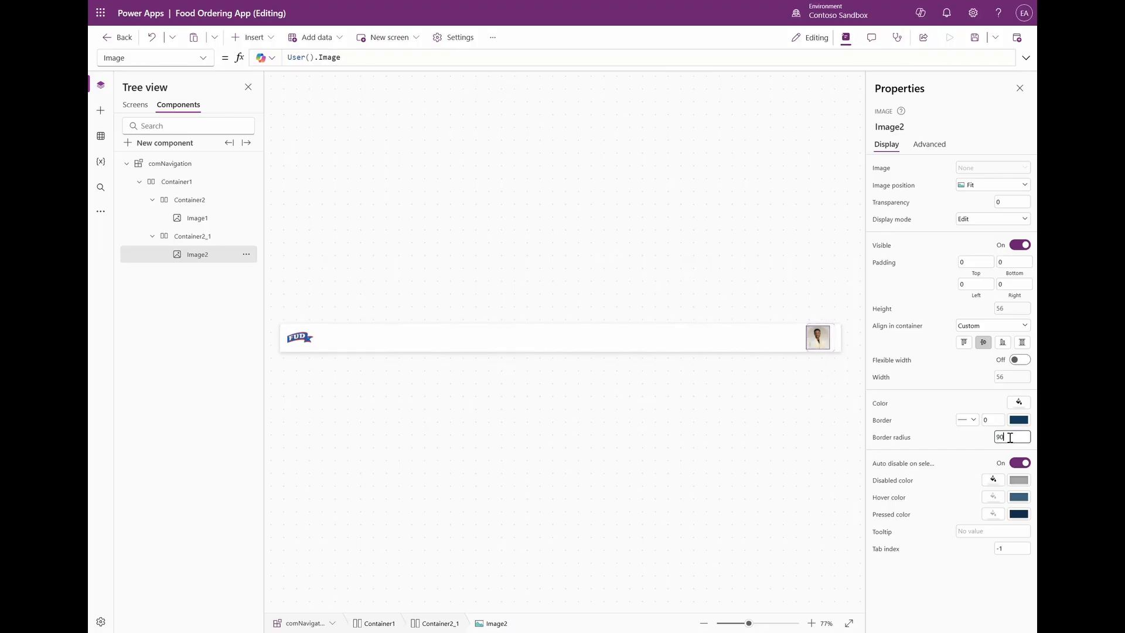
Insert another horizontal container inside Container1 and turn off its flexible width.
{"action": "left_click", "coordinate": [546, 343]}
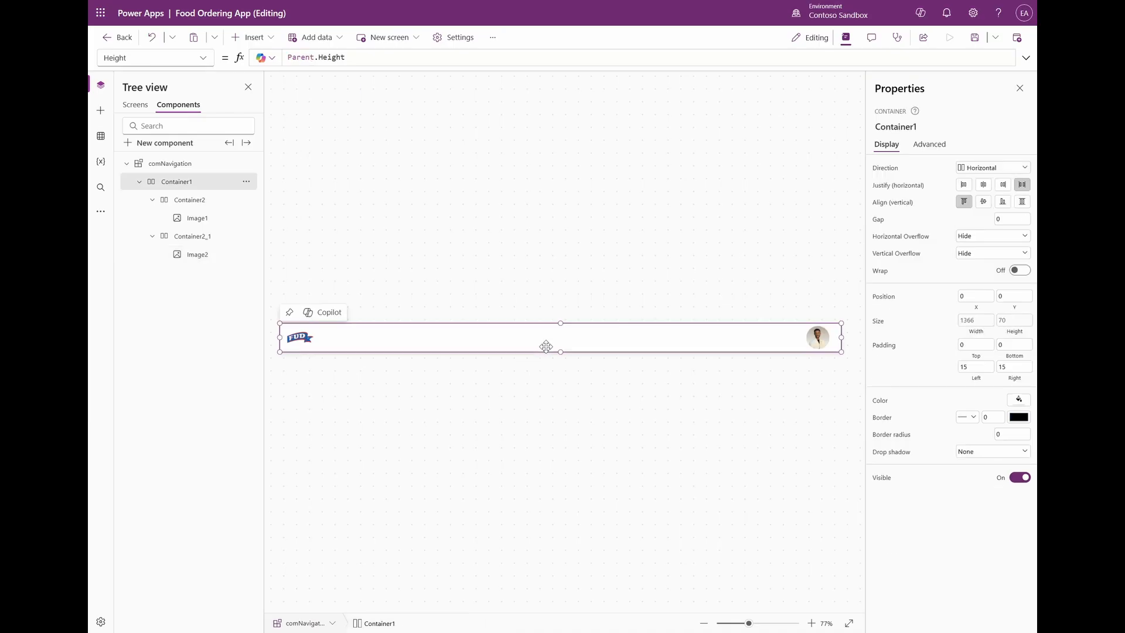
{"action": "left_click", "coordinate": [139, 182]}
{"action": "left_click", "coordinate": [246, 37]}
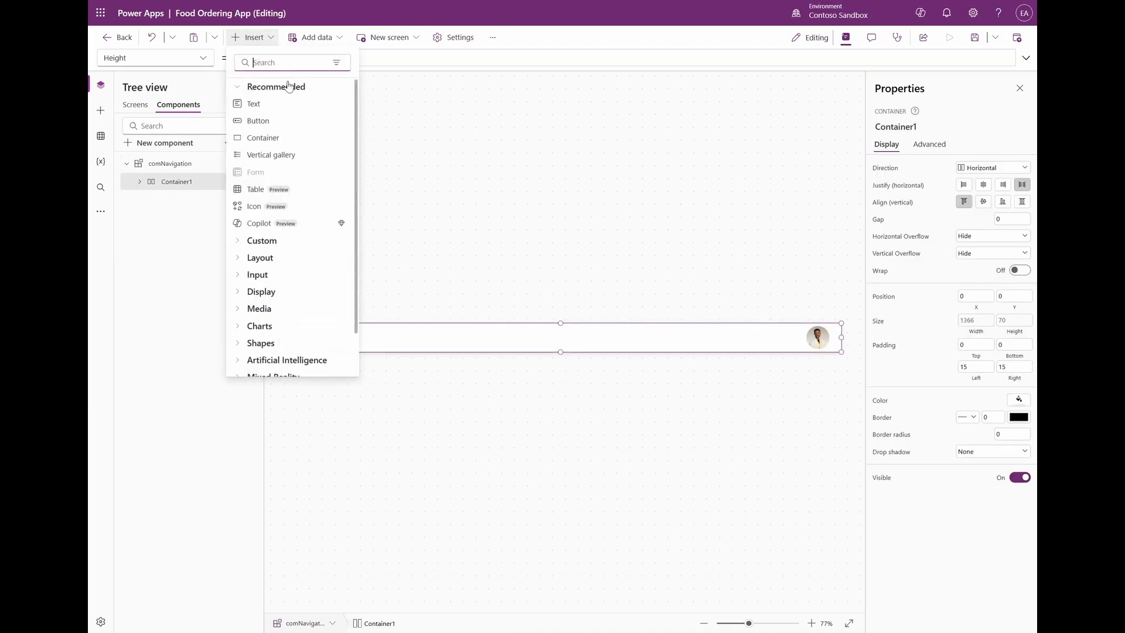
{"action": "type", "text": "ho"}
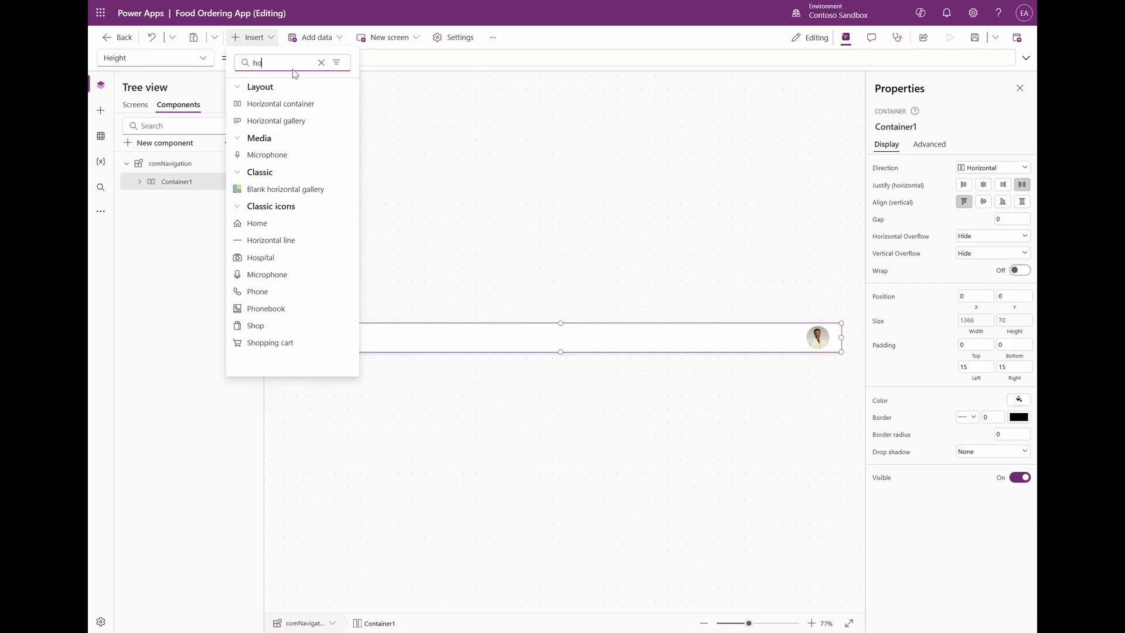
{"action": "left_click", "coordinate": [264, 103]}
{"action": "left_click", "coordinate": [1019, 411]}
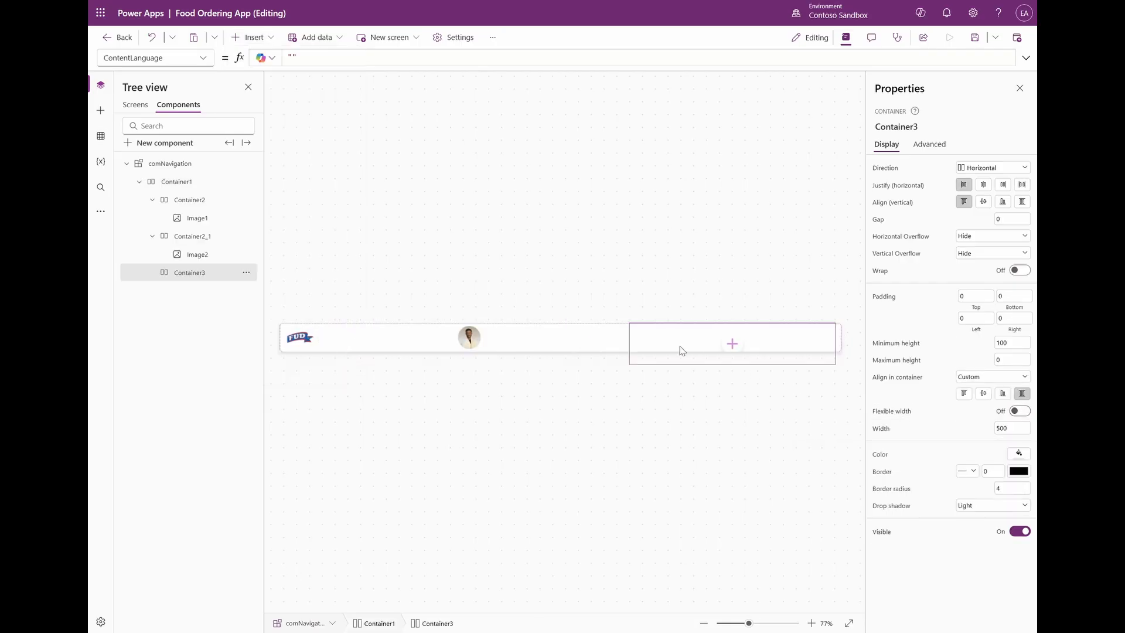
Move the new container between the logo and profile image containers and set its minimum height to 0.
{"action": "left_click", "coordinate": [664, 345]}
{"action": "key", "text": "Left"}
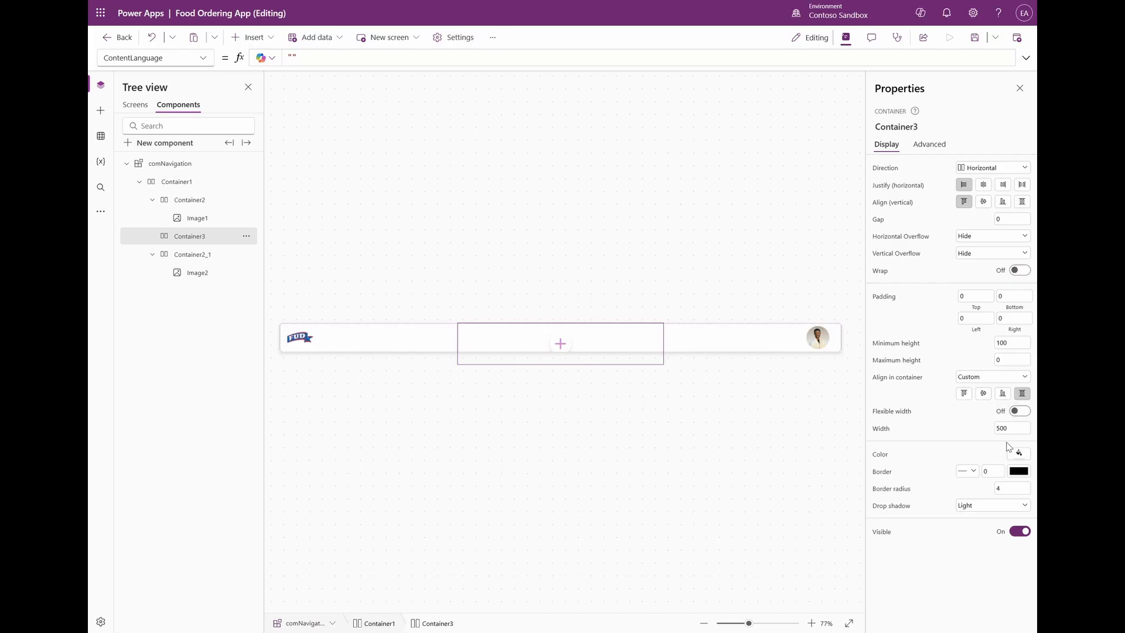
{"action": "double_click", "coordinate": [1017, 344]}
{"action": "type", "text": "0"}
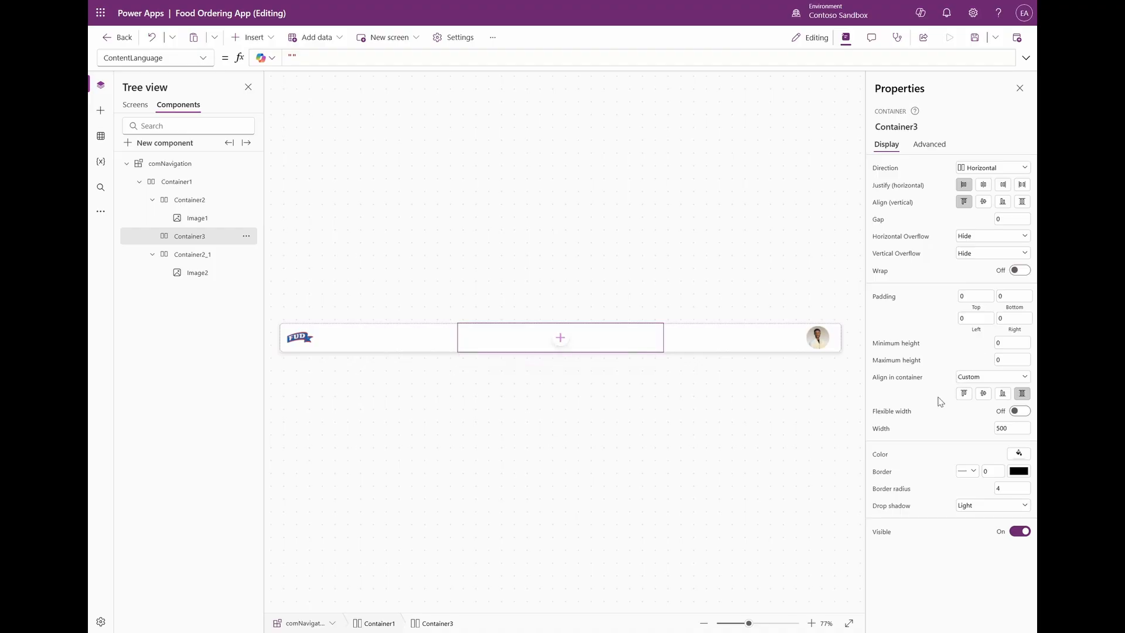
Insert a horizontal gallery inside Container3 and set its minimum width to 0.
{"action": "left_click", "coordinate": [249, 38]}
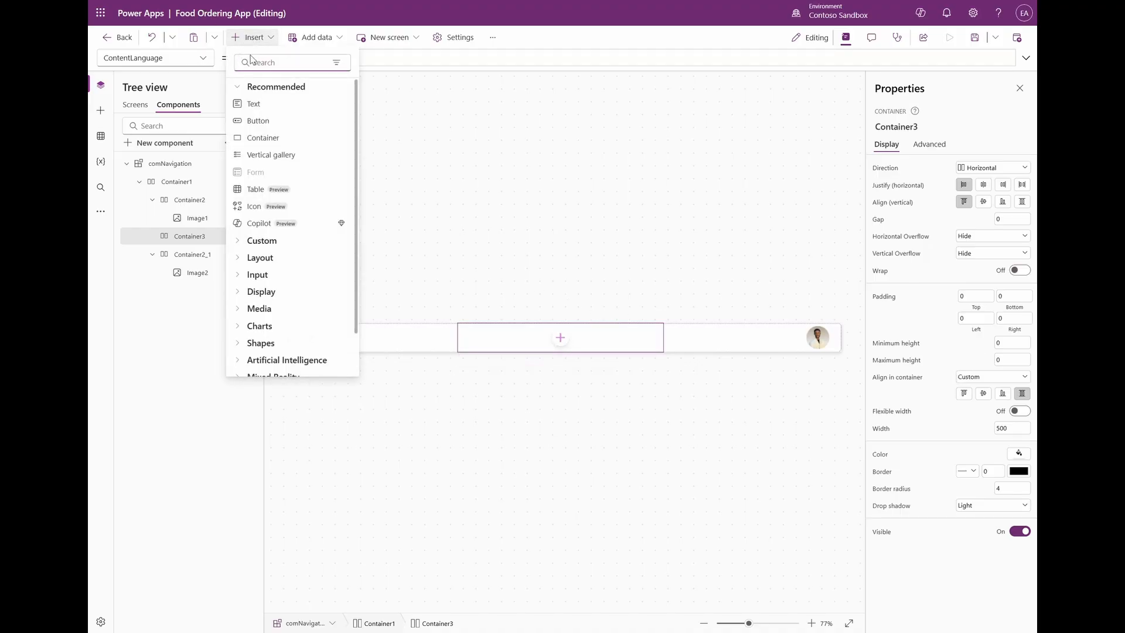
{"action": "type", "text": "hori"}
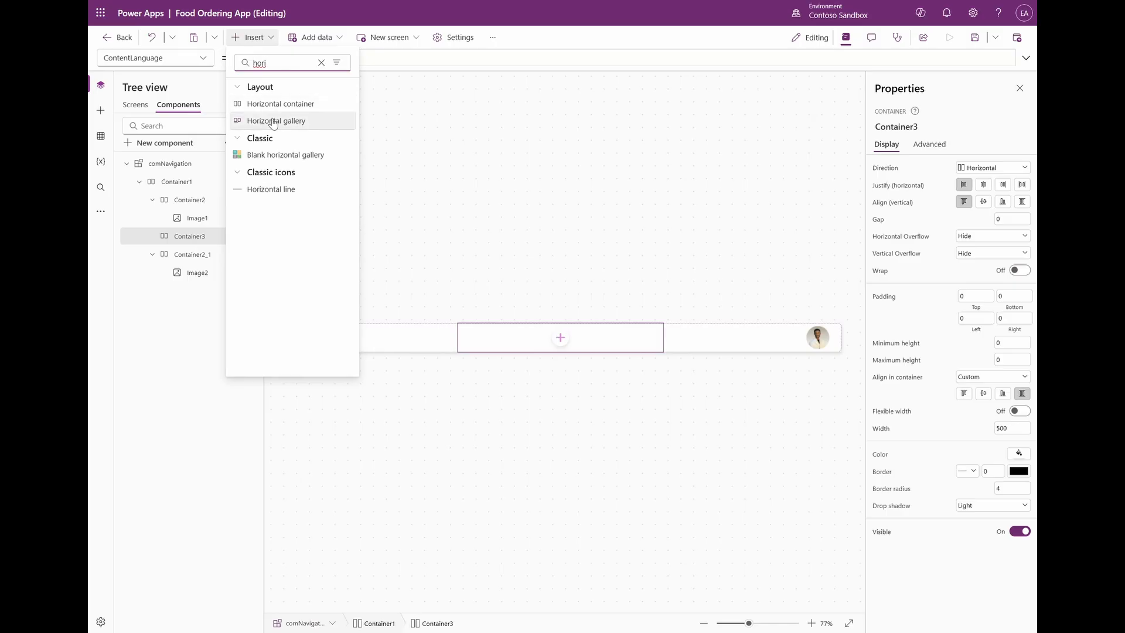
{"action": "left_click", "coordinate": [272, 121]}
{"action": "left_click", "coordinate": [1014, 363]}
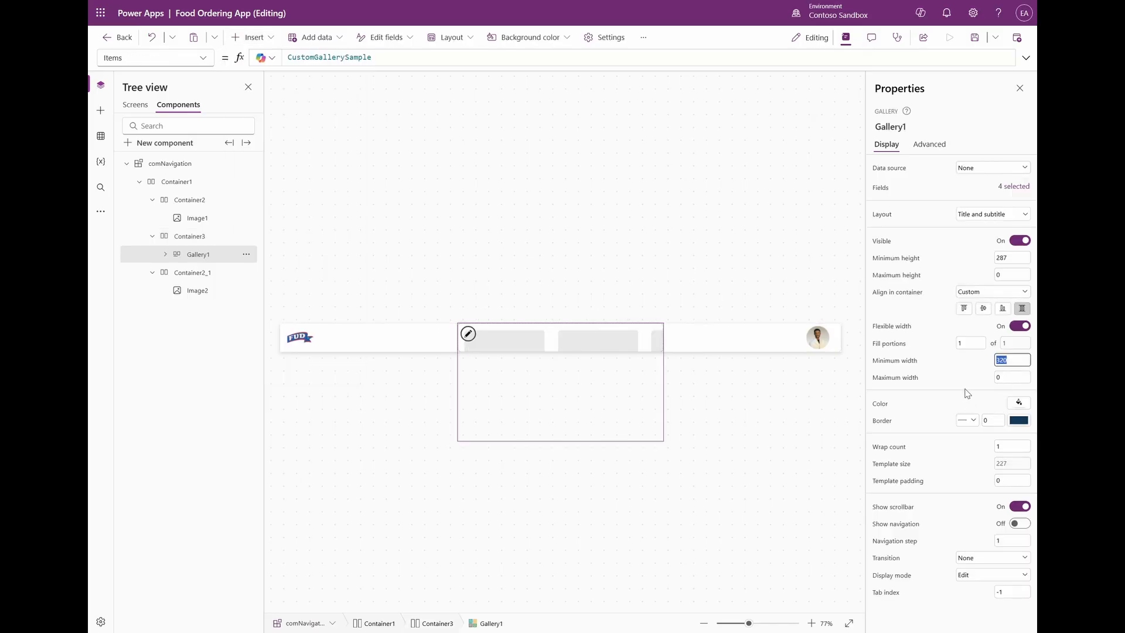
{"action": "type", "text": "0"}
Set the gallery's template size to Parent.Width/4.
{"action": "left_click", "coordinate": [962, 458]}
{"action": "key", "text": "ctrl+a"}
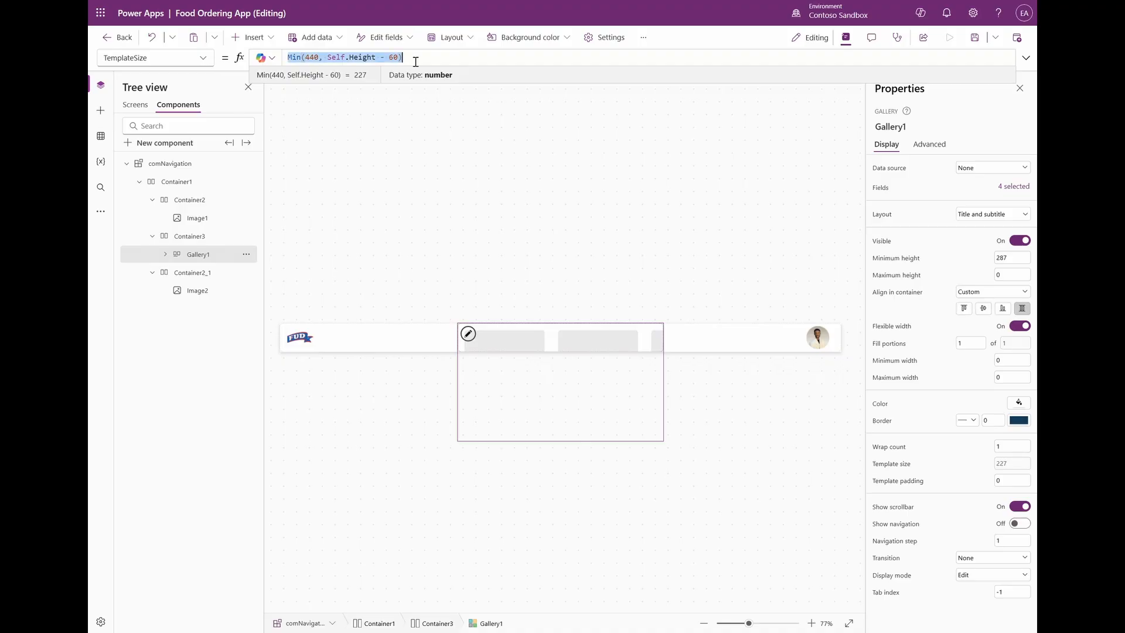
{"action": "type", "text": "Parent.Tem/4"}
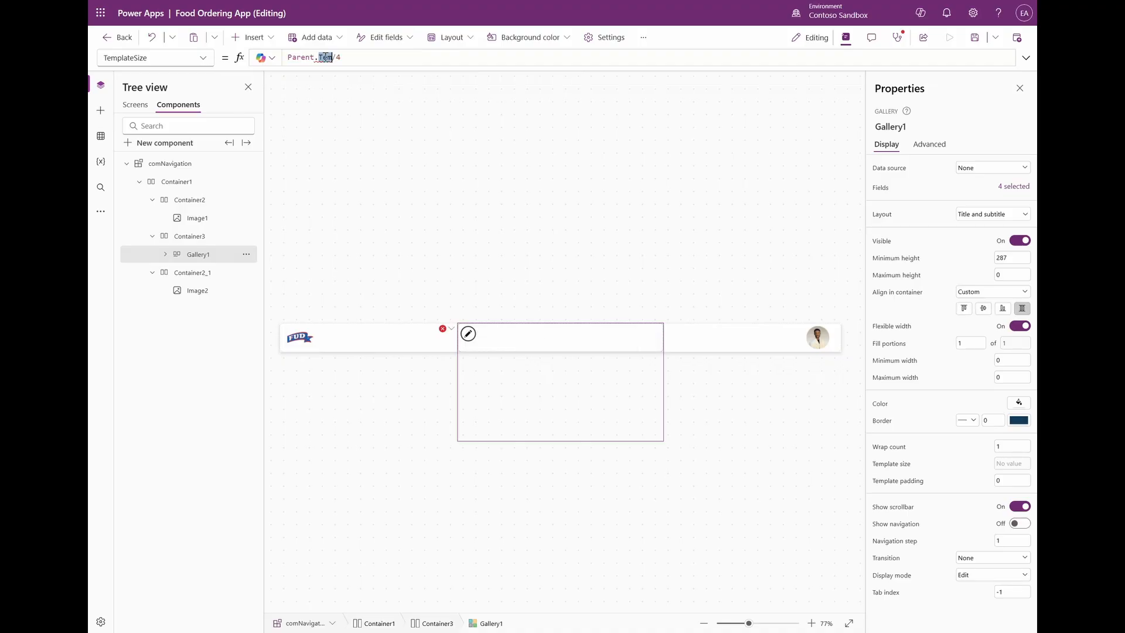
{"action": "type", "text": "Width"}
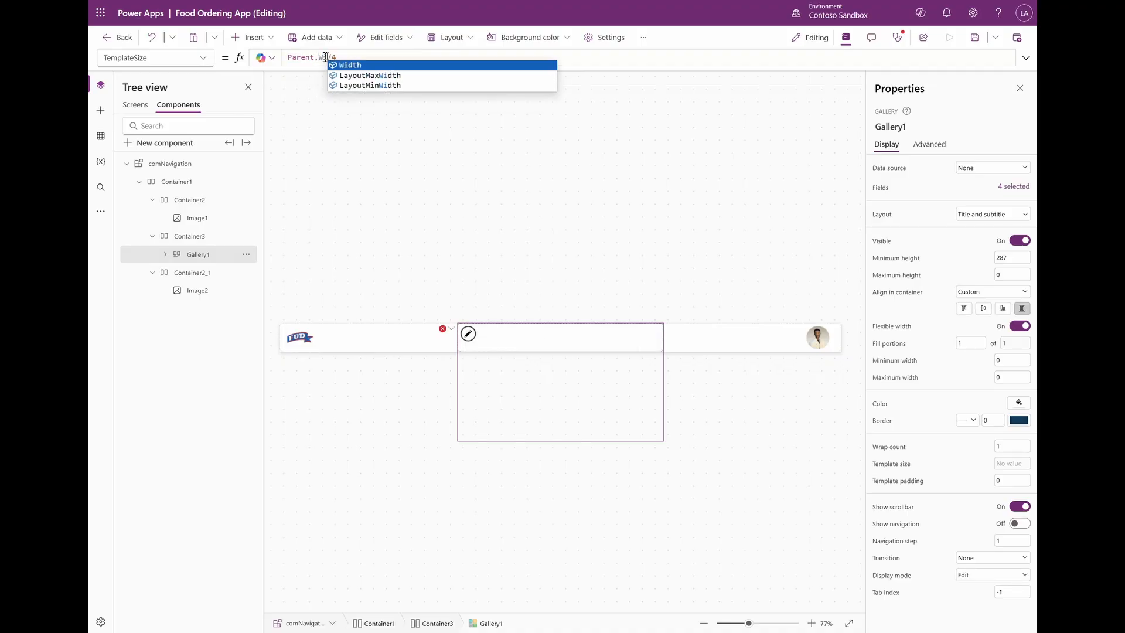
Delete the default subtitle, title and image controls from the gallery template.
{"action": "left_click", "coordinate": [203, 277]}
{"action": "left_click", "coordinate": [209, 309], "text": "shift"}
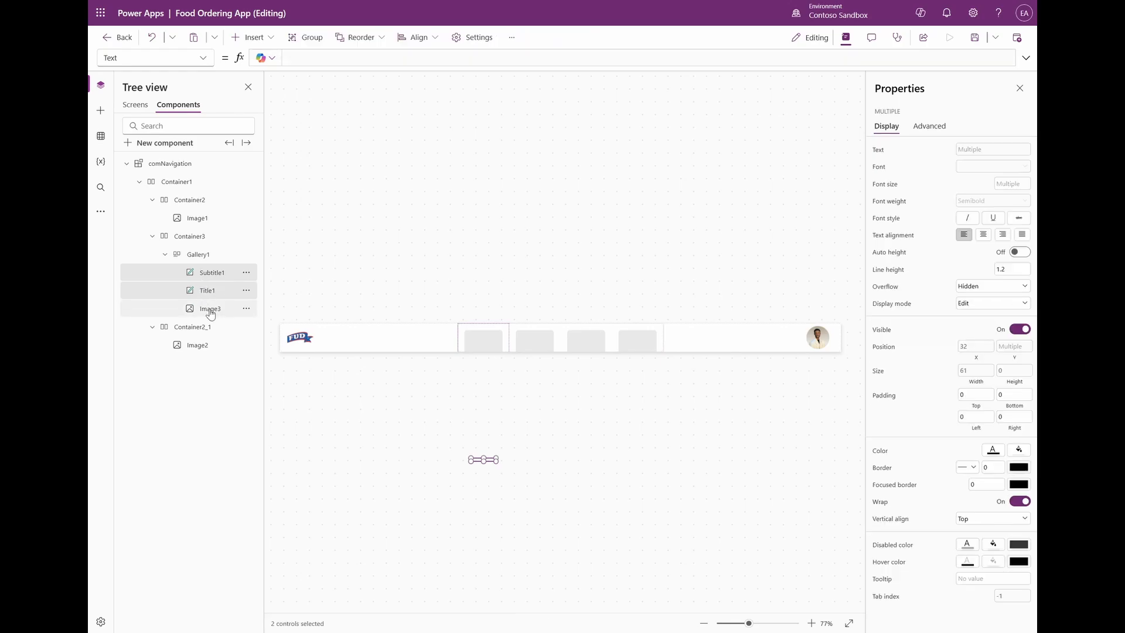
{"action": "key", "text": "Delete"}
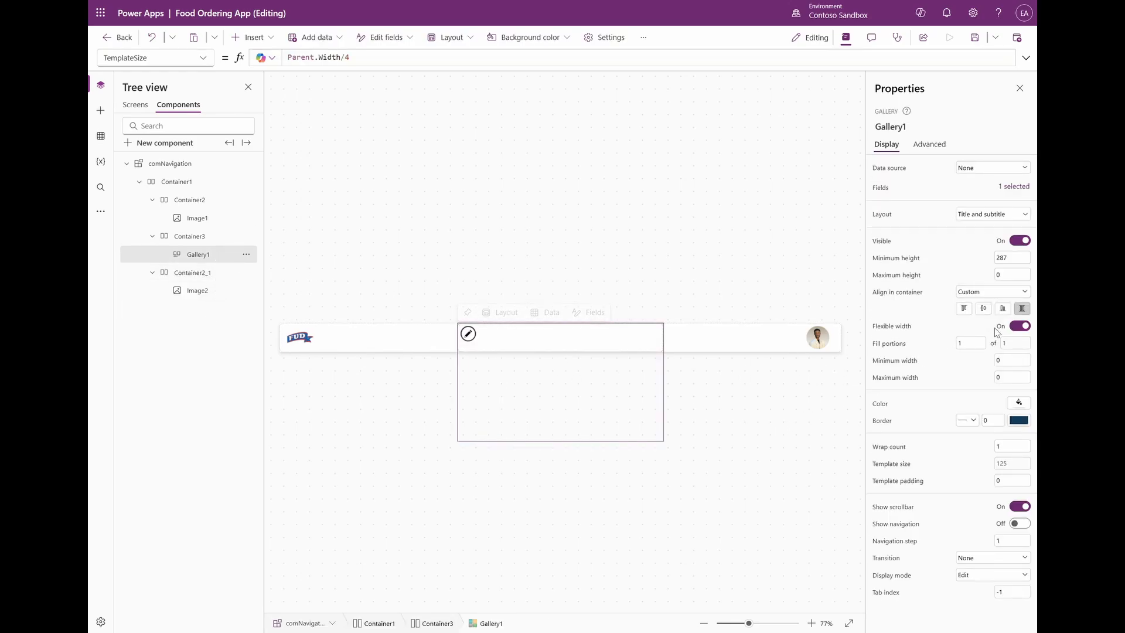
Set the gallery's minimum height to 0 and insert a horizontal container into its template.
{"action": "left_click", "coordinate": [1009, 261]}
{"action": "type", "text": "0"}
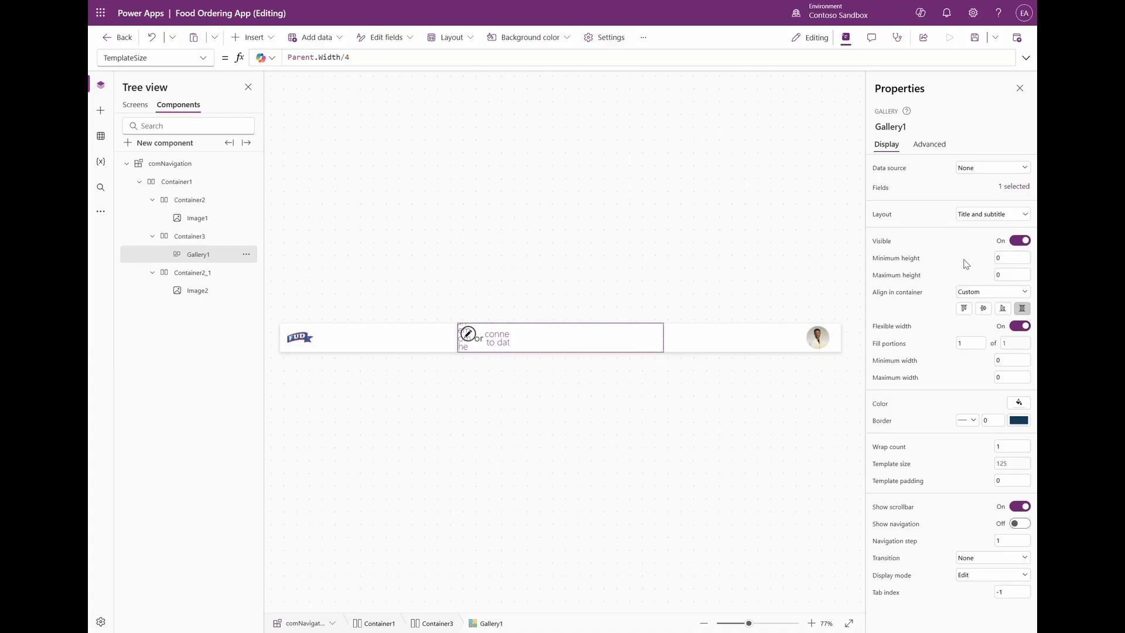
{"action": "left_click", "coordinate": [490, 342]}
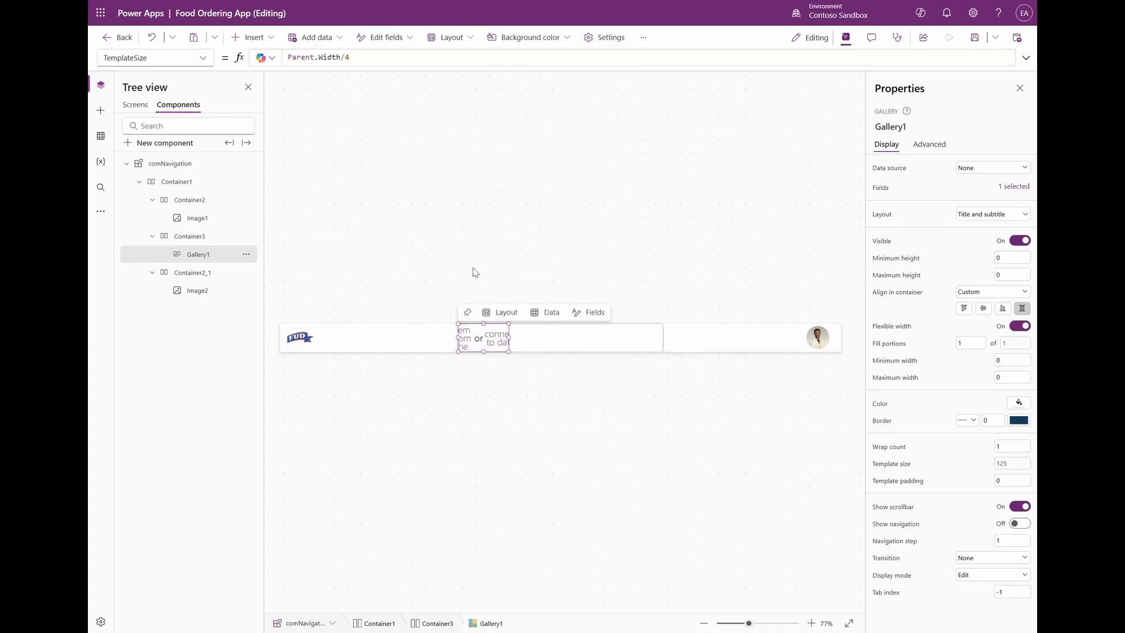
{"action": "left_click", "coordinate": [253, 37]}
{"action": "type", "text": "hori"}
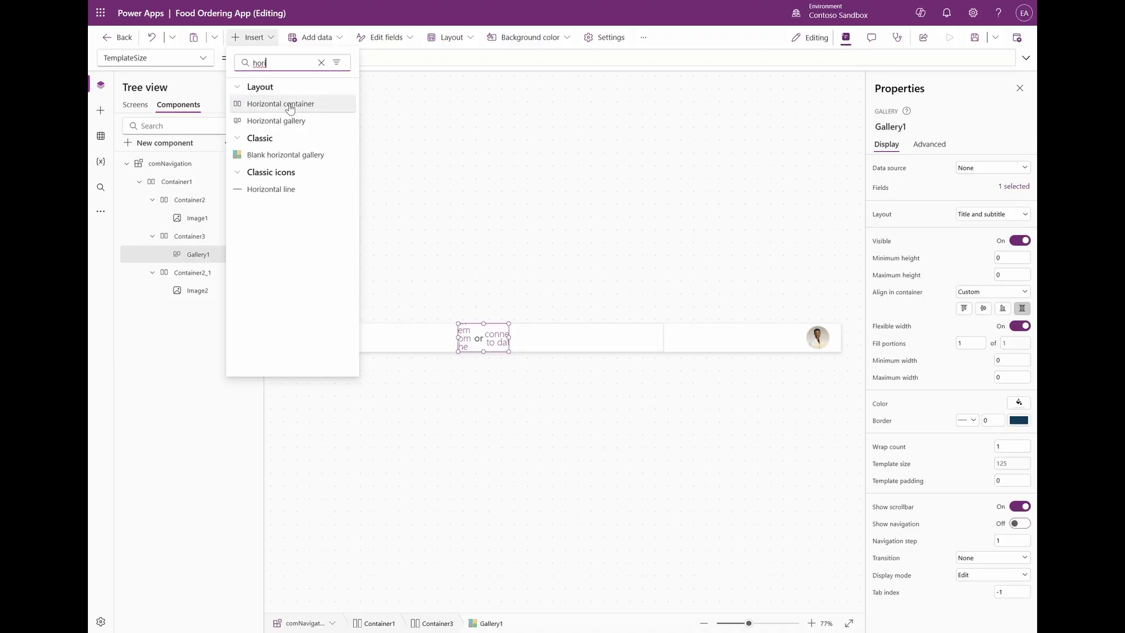
{"action": "key", "text": "Escape"}
Set Container4's border radius to 0 and its drop shadow to None.
{"action": "left_click", "coordinate": [1011, 434]}
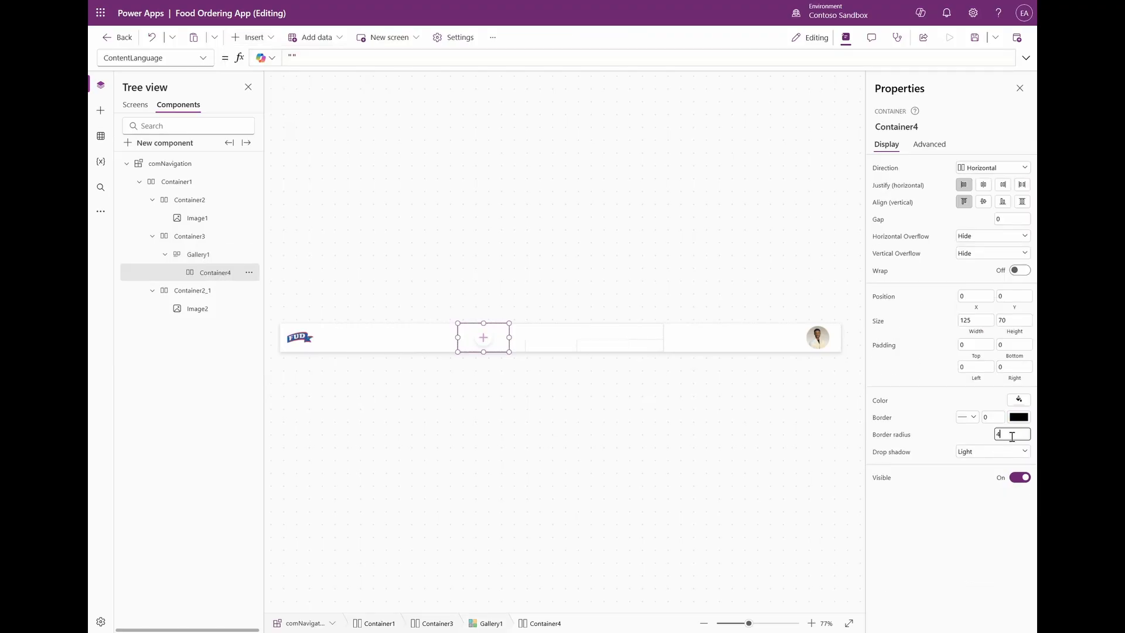
{"action": "left_click", "coordinate": [996, 452]}
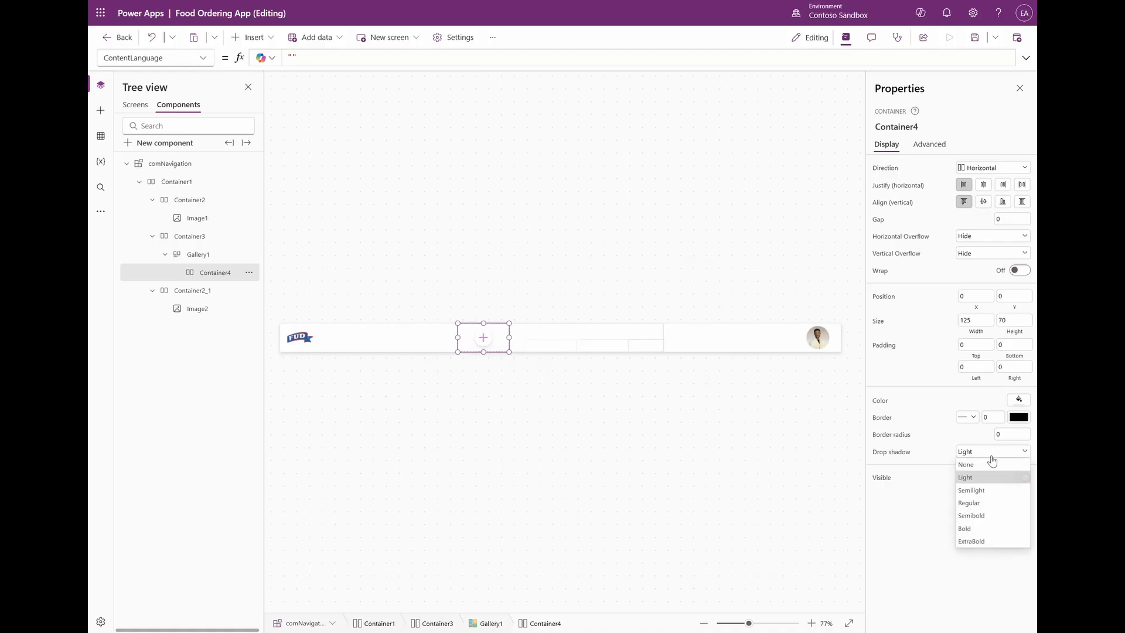
{"action": "left_click", "coordinate": [990, 464]}
Set Container4's width formula to Parent.TemplateWidth.
{"action": "left_click", "coordinate": [976, 320]}
{"action": "left_click", "coordinate": [386, 55]}
{"action": "key", "text": "ctrl+a"}
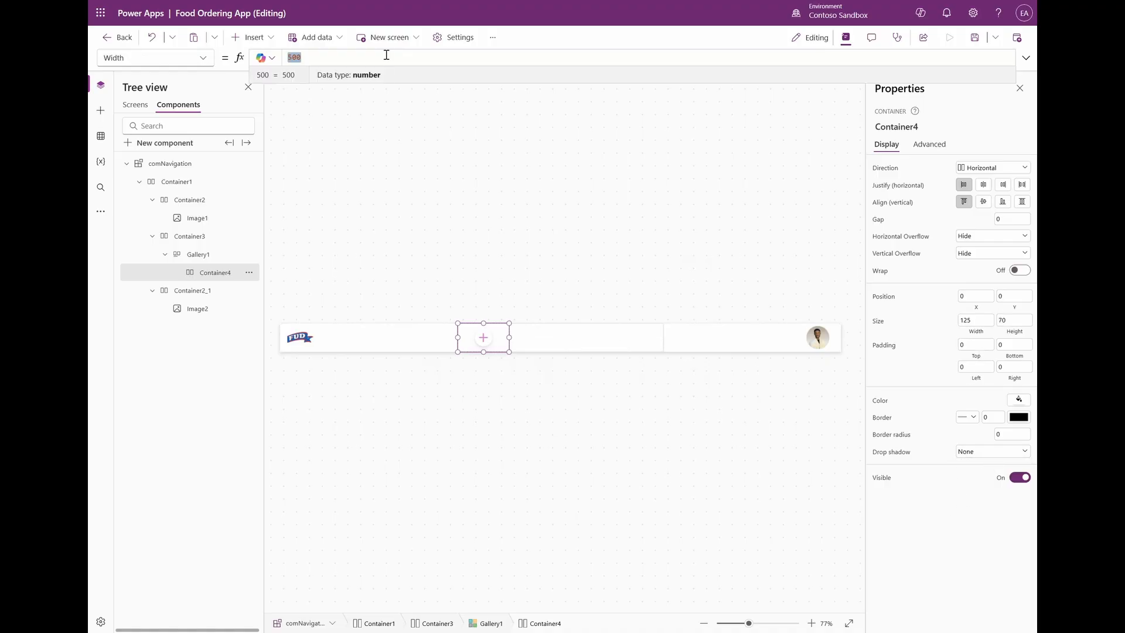
{"action": "type", "text": "Parent."}
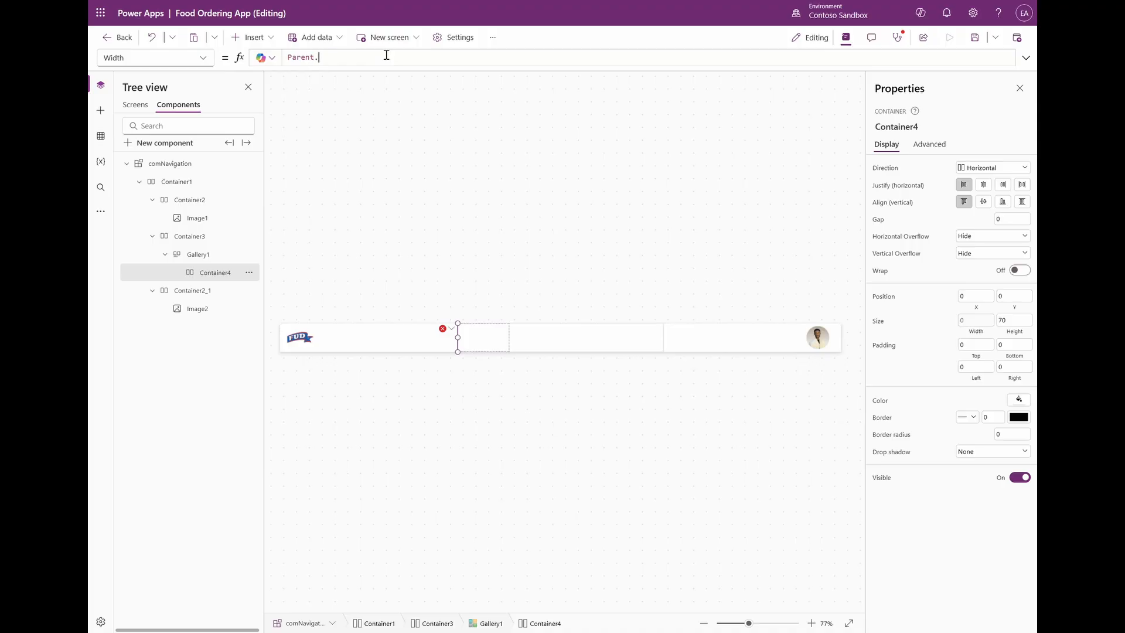
{"action": "type", "text": "TemplateWidth"}
{"action": "key", "text": "Down"}
{"action": "key", "text": "Down"}
{"action": "key", "text": "Tab"}
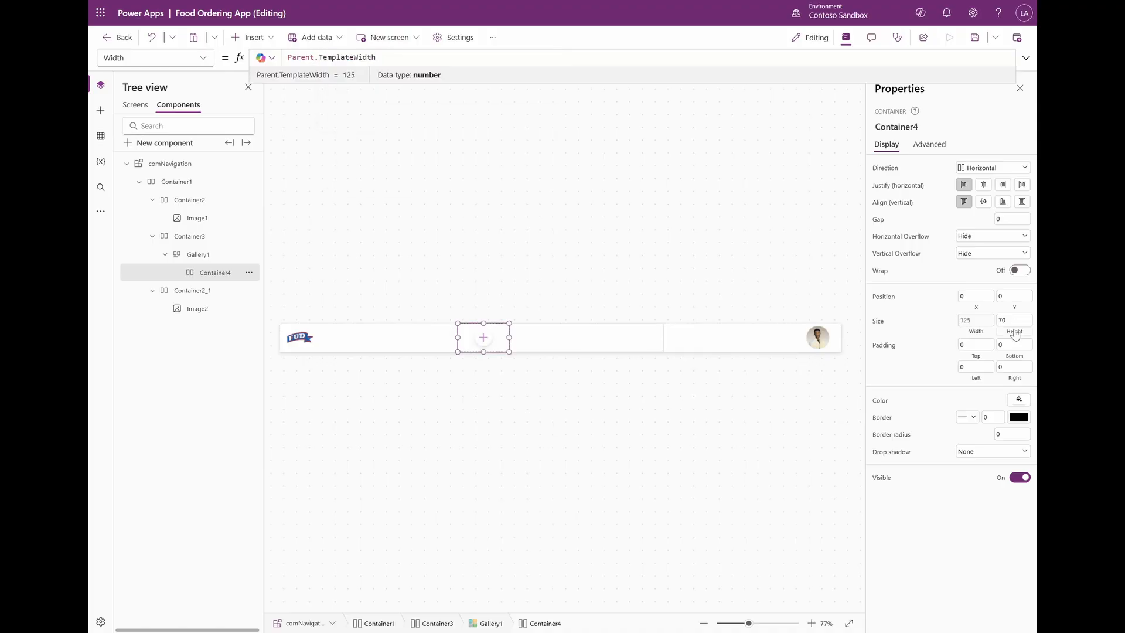
Set Container4's height formula to Parent.TemplateHeight.
{"action": "left_click", "coordinate": [1015, 333]}
{"action": "left_click", "coordinate": [363, 57]}
{"action": "key", "text": "ctrl+a"}
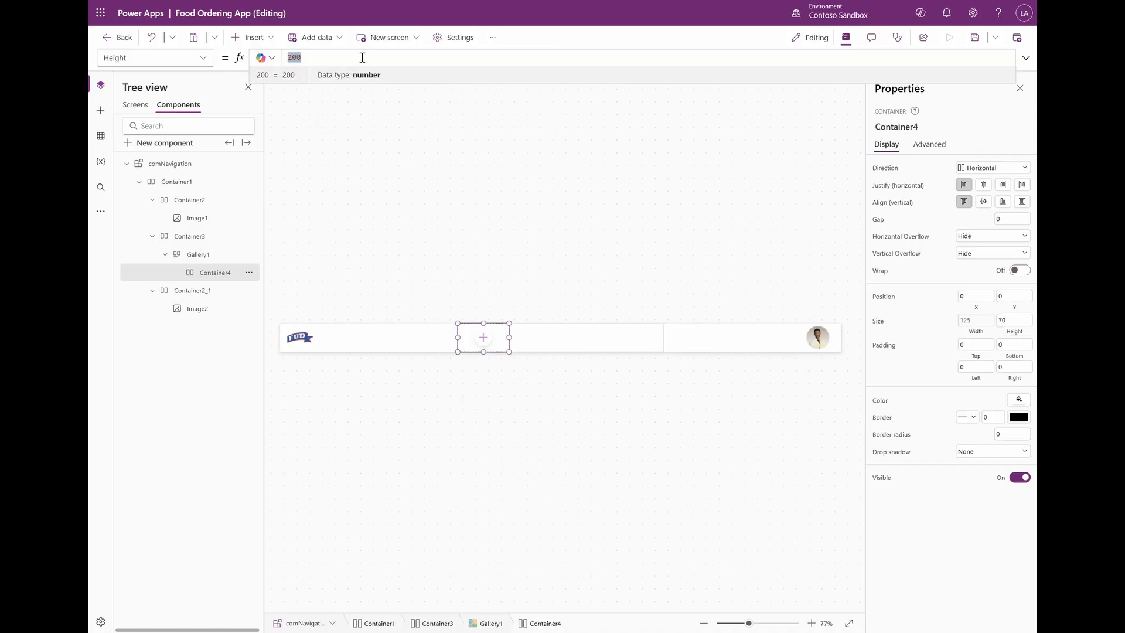
{"action": "type", "text": "Parent.TemplateHeight"}
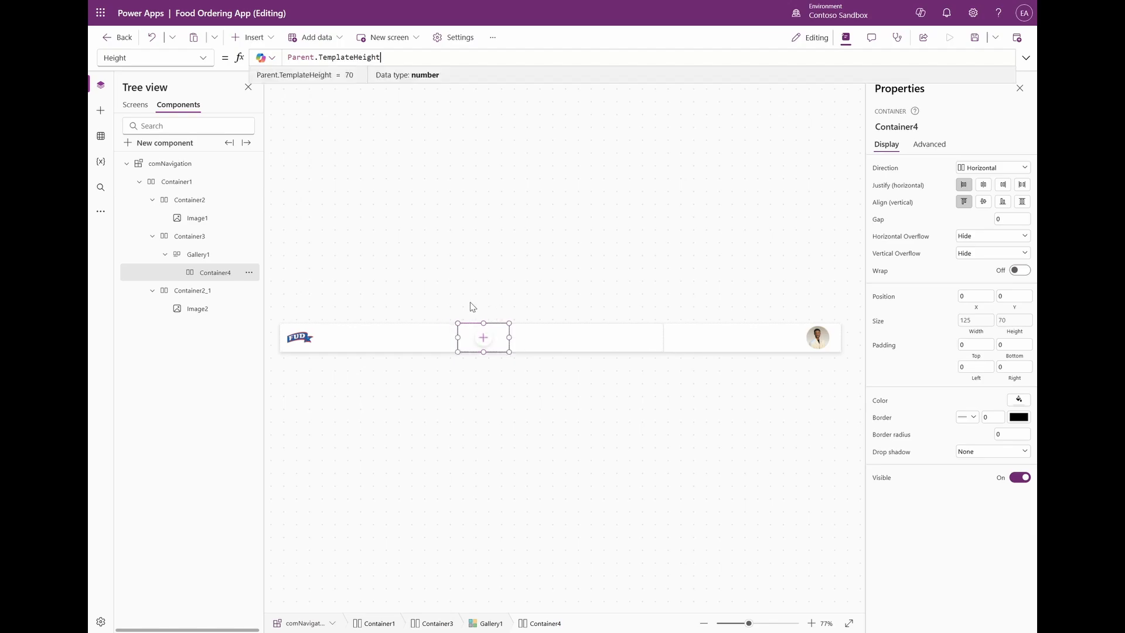
Insert a button into Container4 and turn on its flexible width.
{"action": "left_click", "coordinate": [262, 40]}
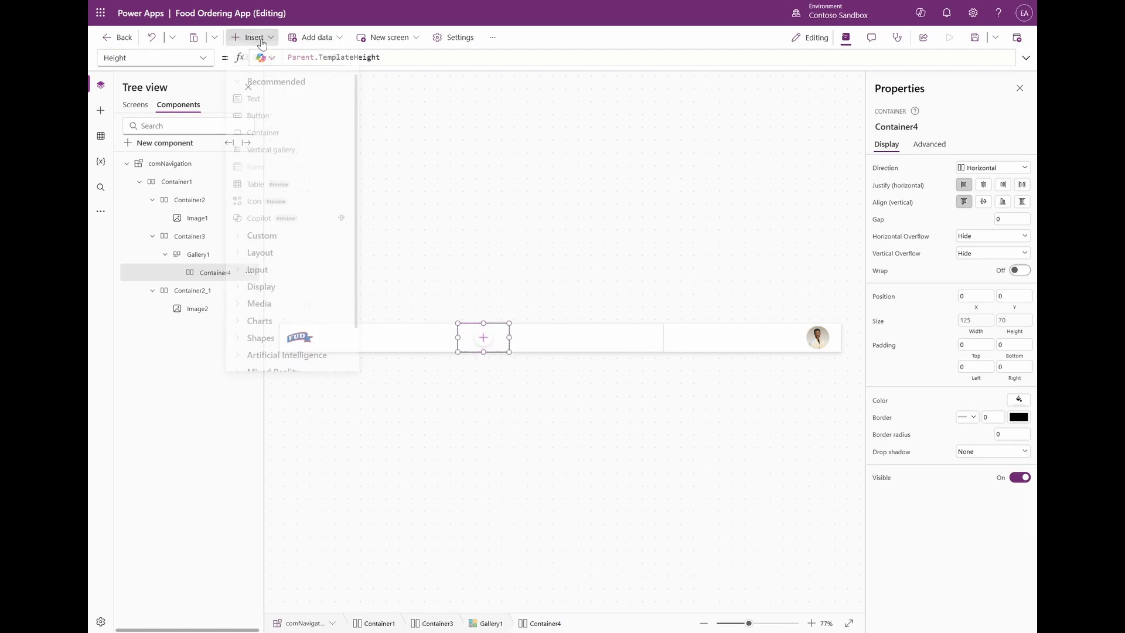
{"action": "left_click", "coordinate": [257, 117]}
{"action": "scroll", "coordinate": [994, 263], "scroll_direction": "down", "scroll_amount": 3}
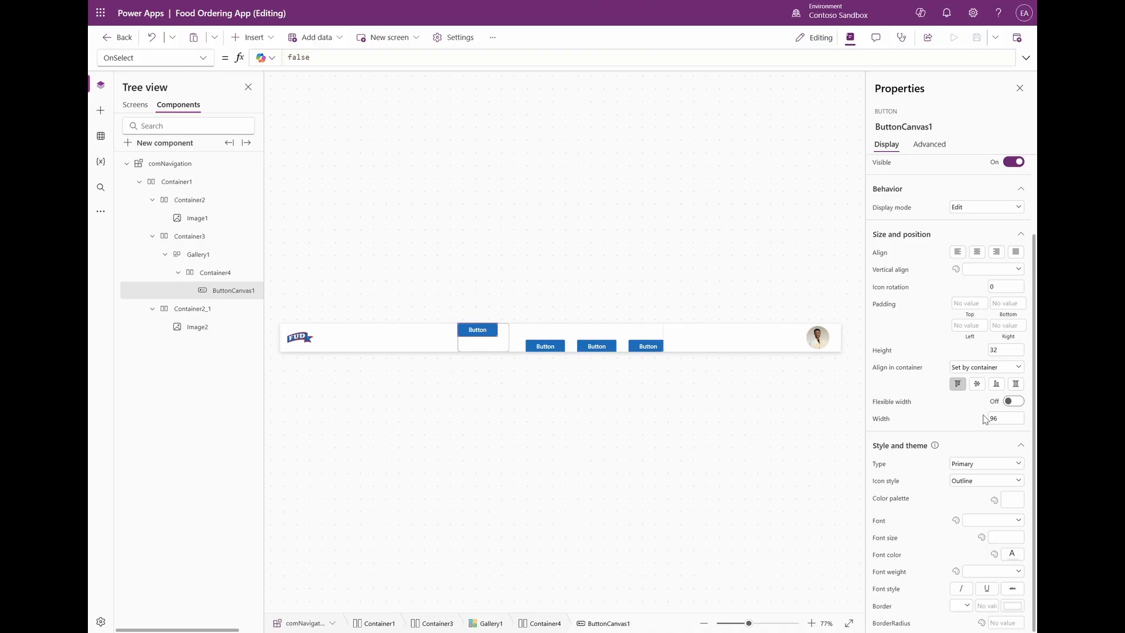
{"action": "left_click", "coordinate": [1014, 401]}
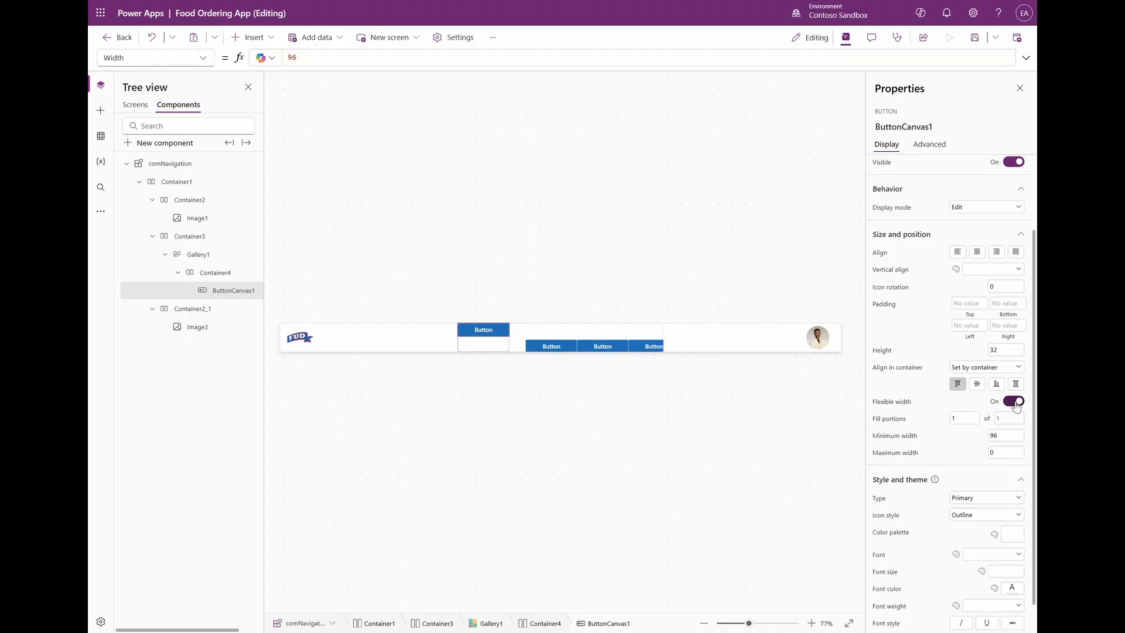
Centre Container4's contents horizontally and vertically.
{"action": "left_click", "coordinate": [212, 274]}
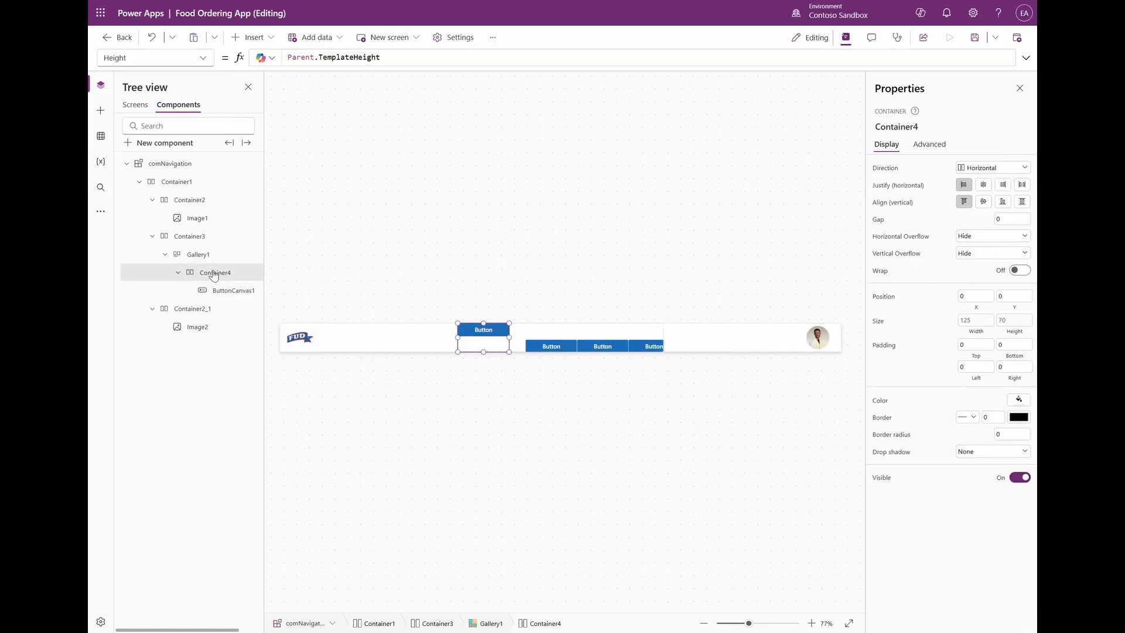
{"action": "left_click", "coordinate": [985, 185]}
{"action": "left_click", "coordinate": [985, 205]}
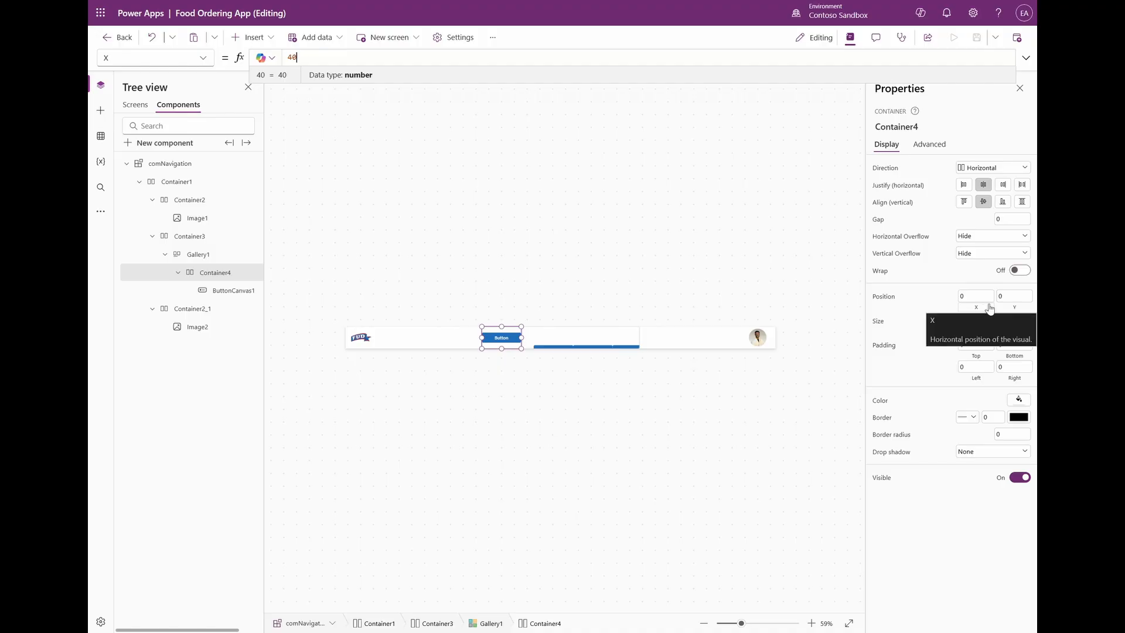
Set Container4's X and Y position formulas to 0.
{"action": "left_click", "coordinate": [973, 296]}
{"action": "key", "text": "BackSpace"}
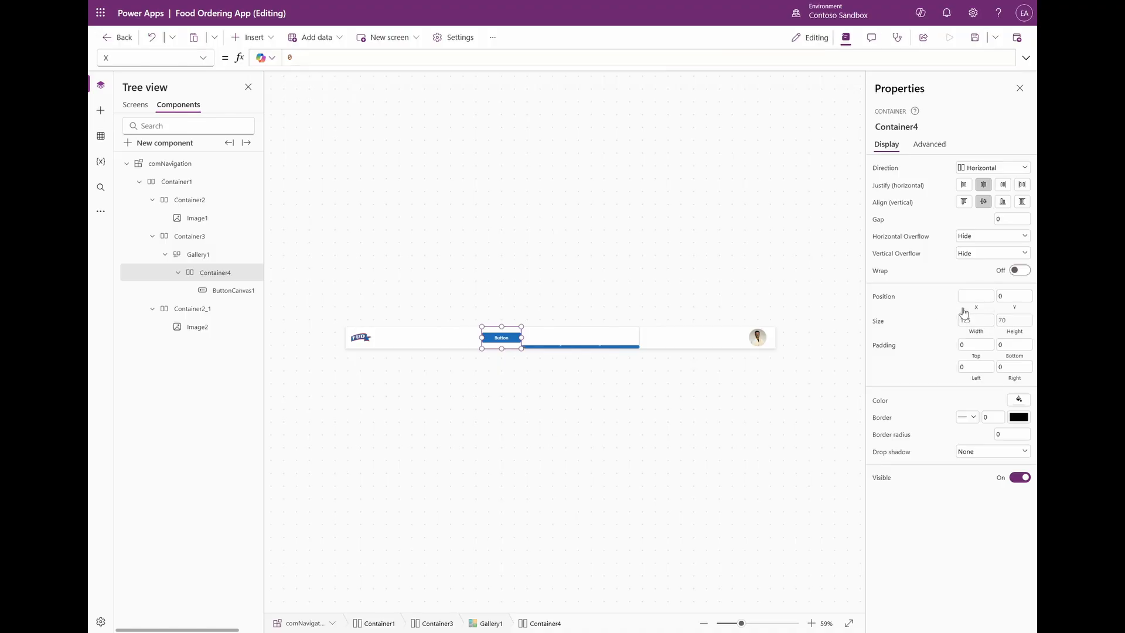
{"action": "left_click", "coordinate": [999, 296]}
{"action": "left_click", "coordinate": [305, 58]}
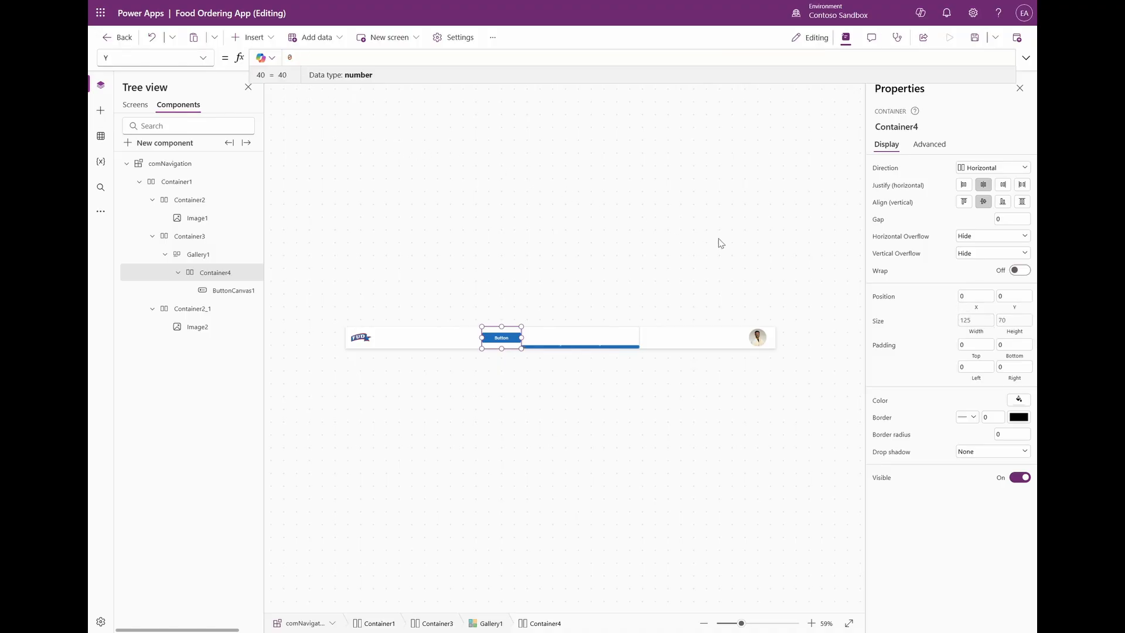
Set the height of the button inside Container4 to 35.
{"action": "left_click", "coordinate": [236, 293]}
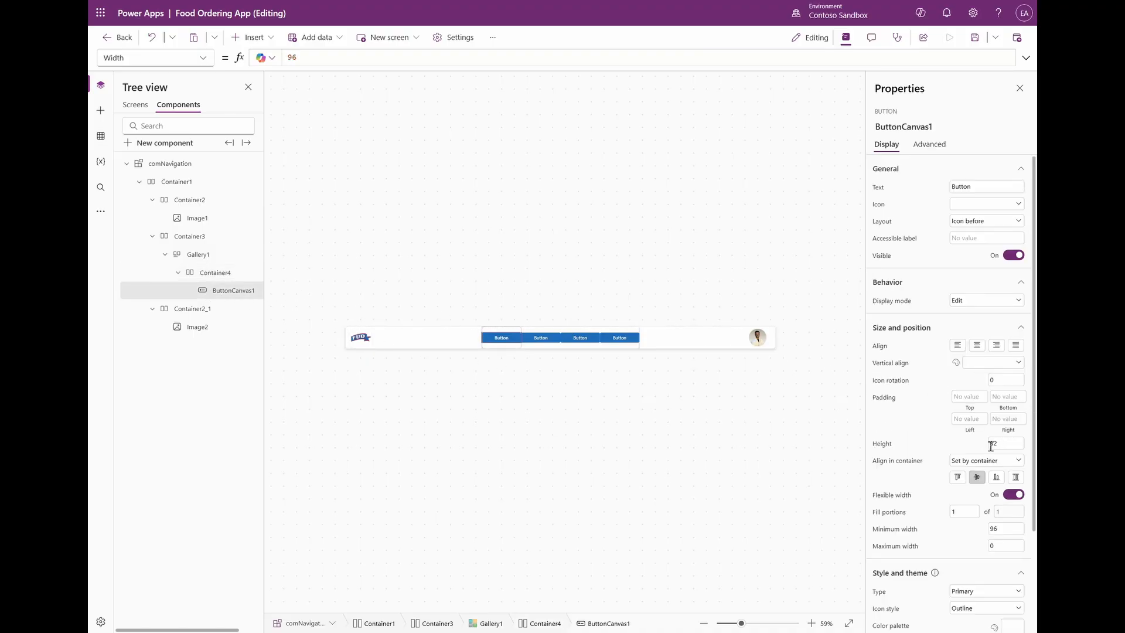
{"action": "left_click", "coordinate": [1018, 446]}
{"action": "key", "text": "BackSpace"}
{"action": "type", "text": "5"}
{"action": "left_click", "coordinate": [926, 410]}
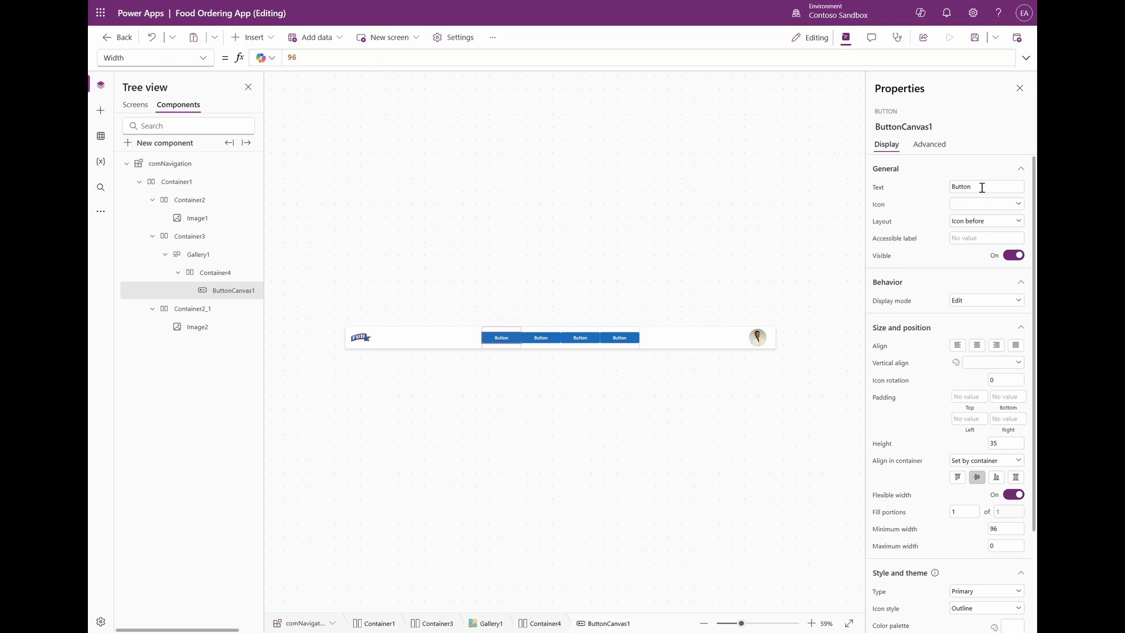
Assign the Add icon to the menu button.
{"action": "left_click", "coordinate": [982, 205]}
{"action": "left_click", "coordinate": [980, 203]}
{"action": "left_click", "coordinate": [980, 204]}
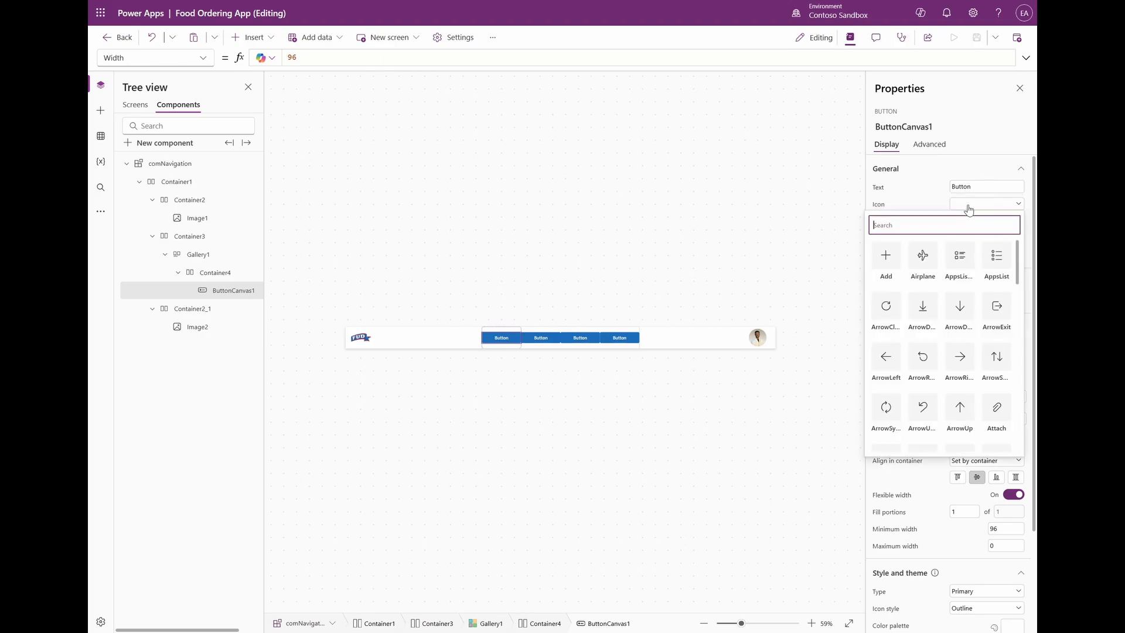
{"action": "left_click", "coordinate": [880, 259]}
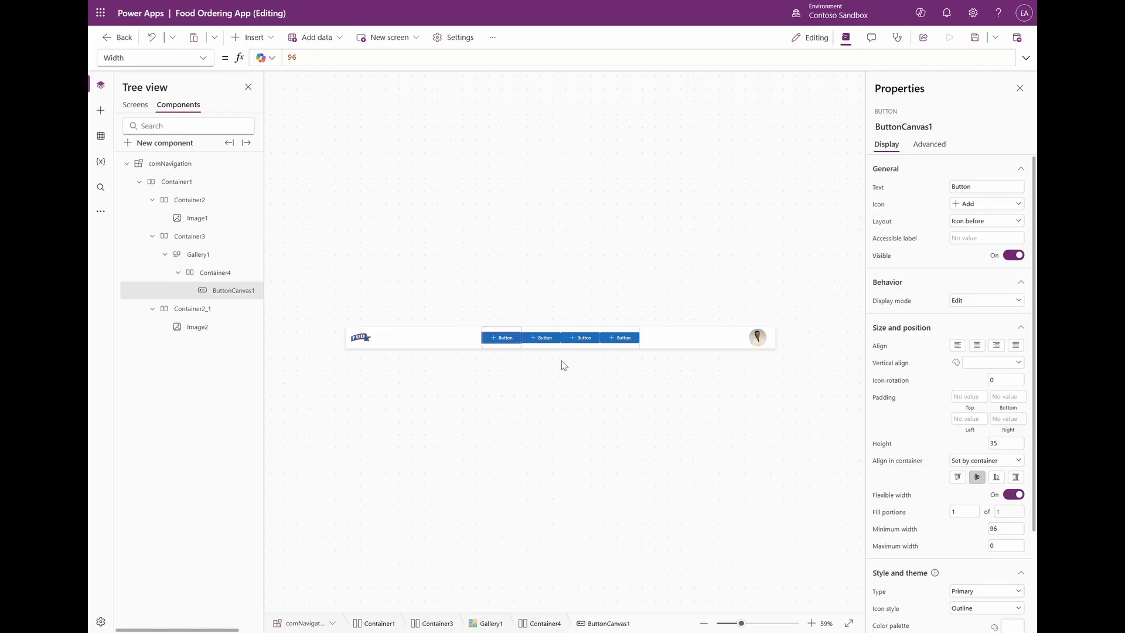
Set the menu button's border radius to 0 and save the app.
{"action": "scroll", "coordinate": [916, 427], "scroll_direction": "down", "scroll_amount": 2}
{"action": "left_click", "coordinate": [1009, 622]}
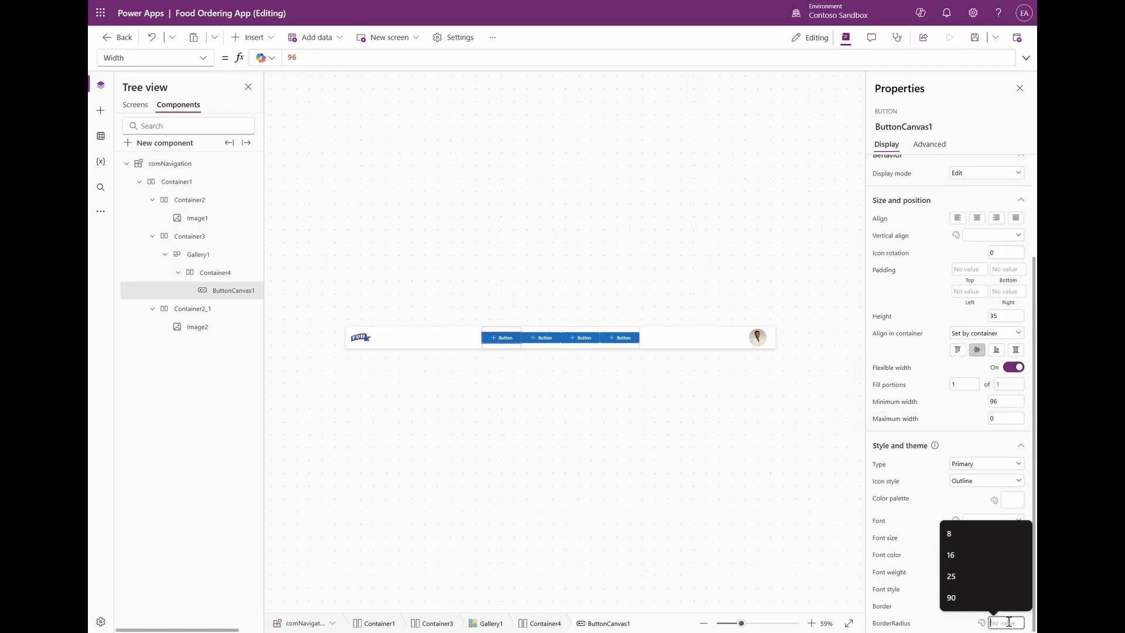
{"action": "type", "text": "0"}
{"action": "left_click", "coordinate": [938, 590]}
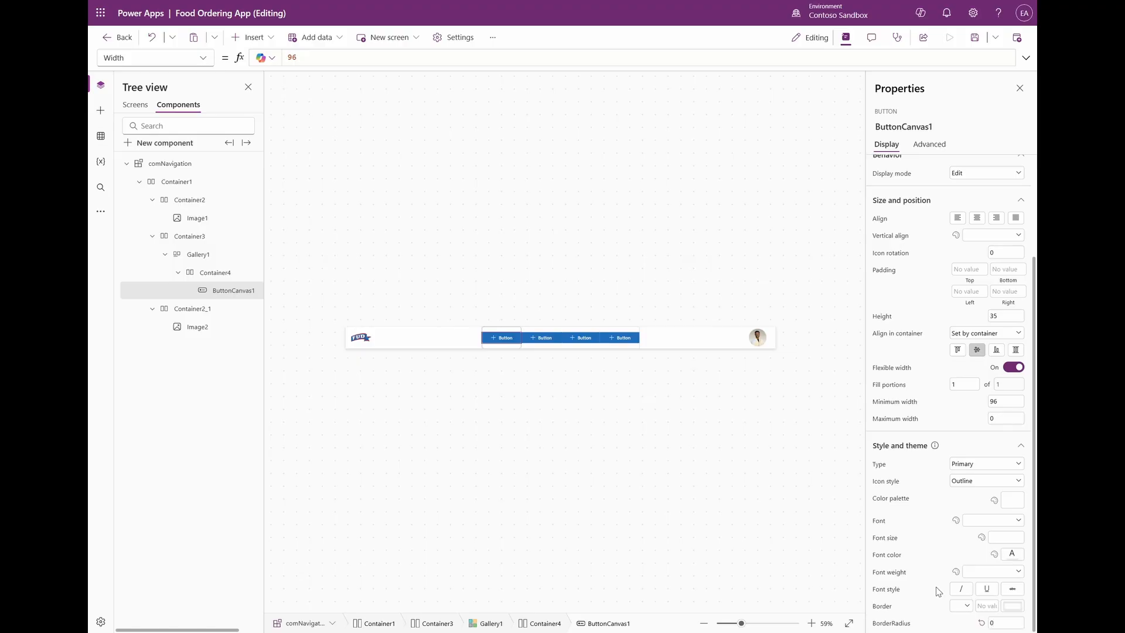
{"action": "left_click", "coordinate": [975, 38]}
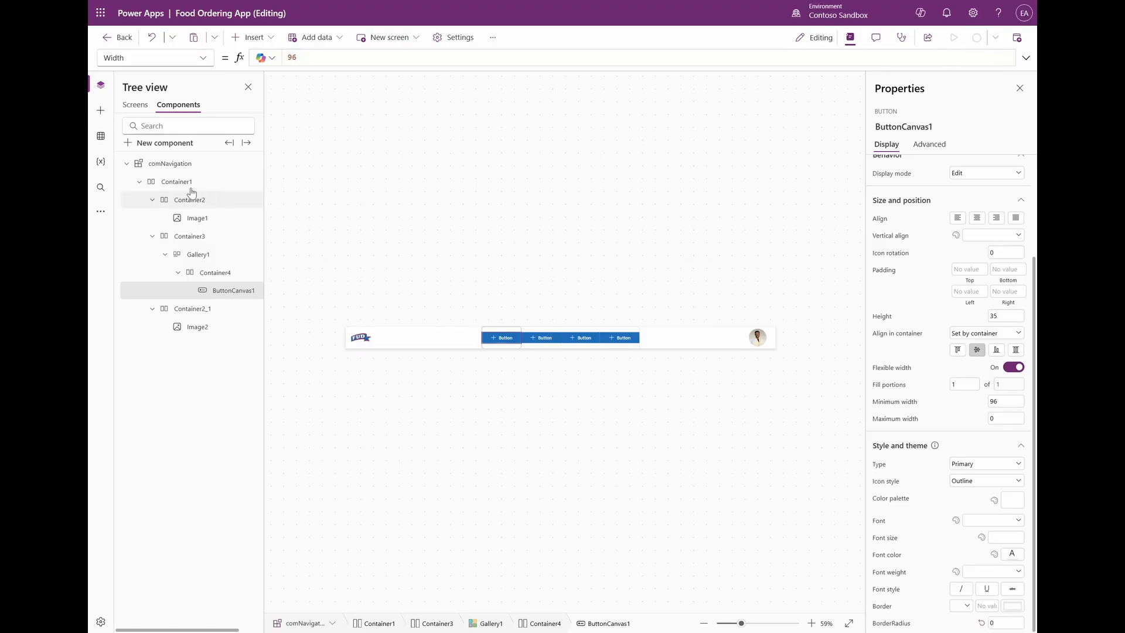
Set the App's OnStart to ClearCollect colMenuItems with Name, Icon and Screen records for Dashboard, Order List, History and Bills, and run OnStart.
{"action": "left_click", "coordinate": [135, 104]}
{"action": "left_click", "coordinate": [199, 58]}
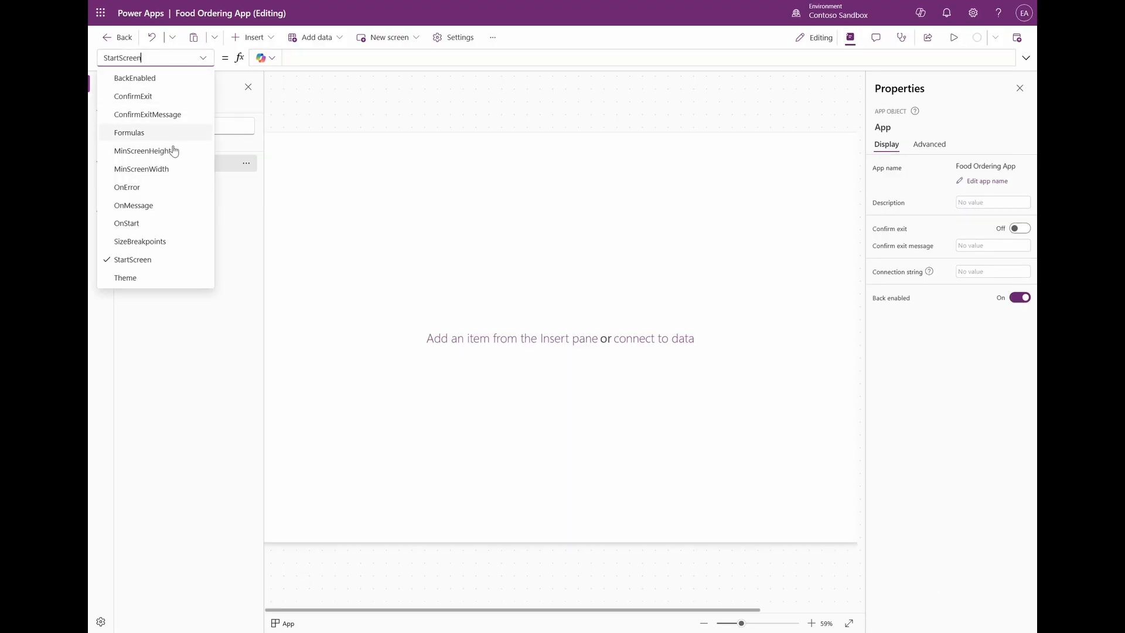
{"action": "left_click", "coordinate": [151, 220]}
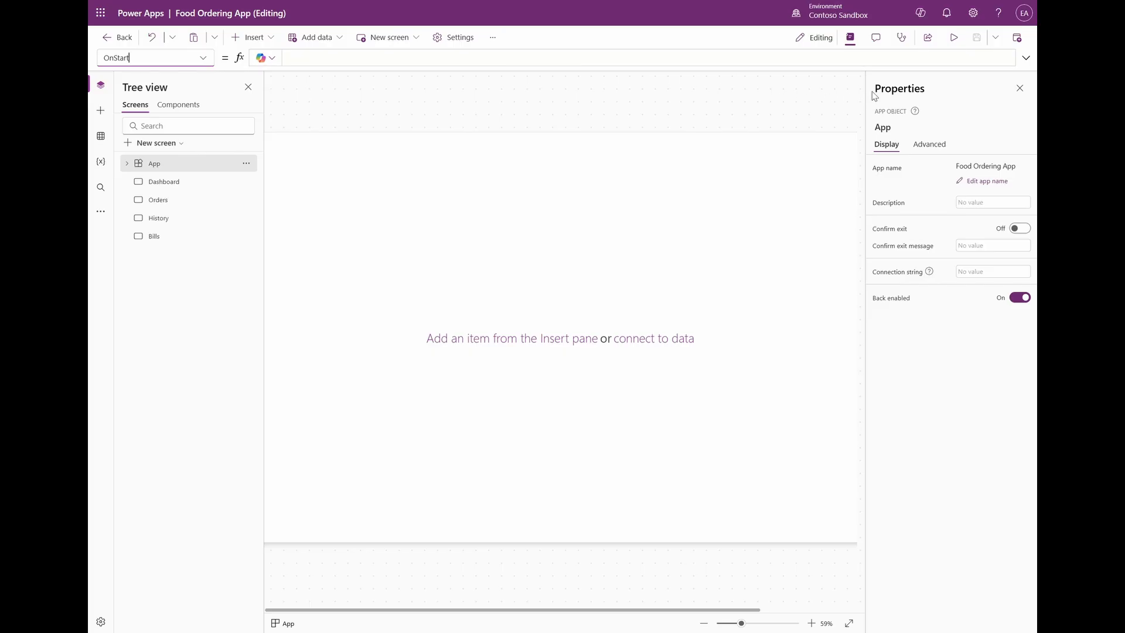
{"action": "left_click_drag", "start_coordinate": [879, 65], "coordinate": [860, 549]}
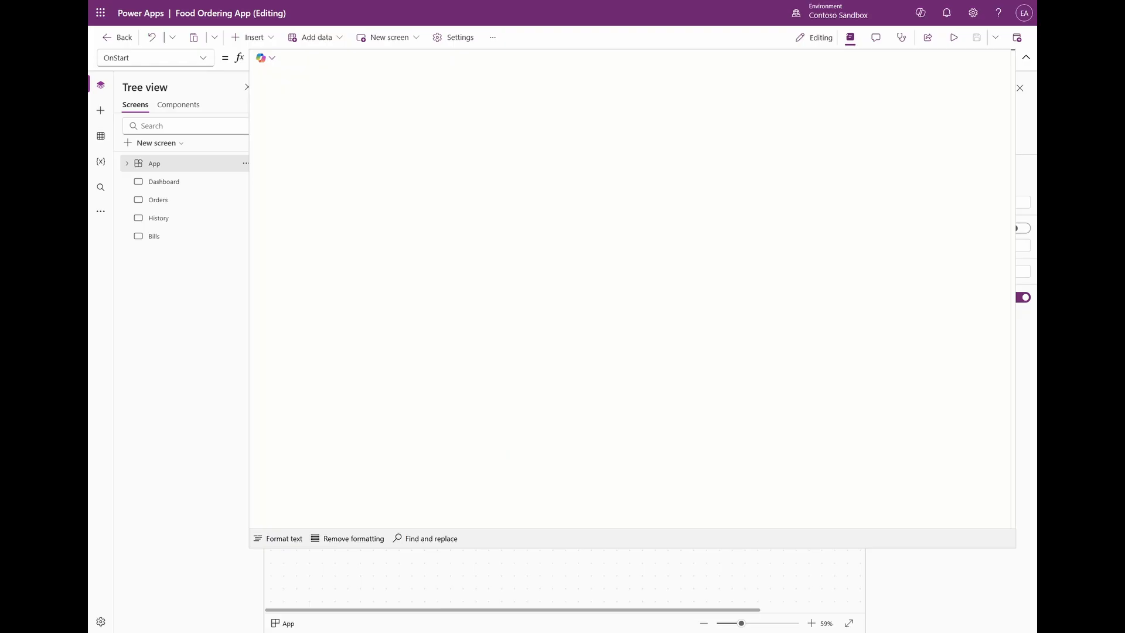
{"action": "type", "text": "ClearCollect(     colMenuItems,     {         Name: \"Dashboard\",         Icon: \"AppsListDetail\",         Screen: Dashboard     },     {         Name: \"Order List\",         Icon: \"DocumentBulletList\",         Screen: Orders     },     {         Name: \"History\",         Icon: \"Calendar\",         Screen: History     },     {         Name: \"Bills\",         Icon: \"Money\",         Screen: Bills     } );"}
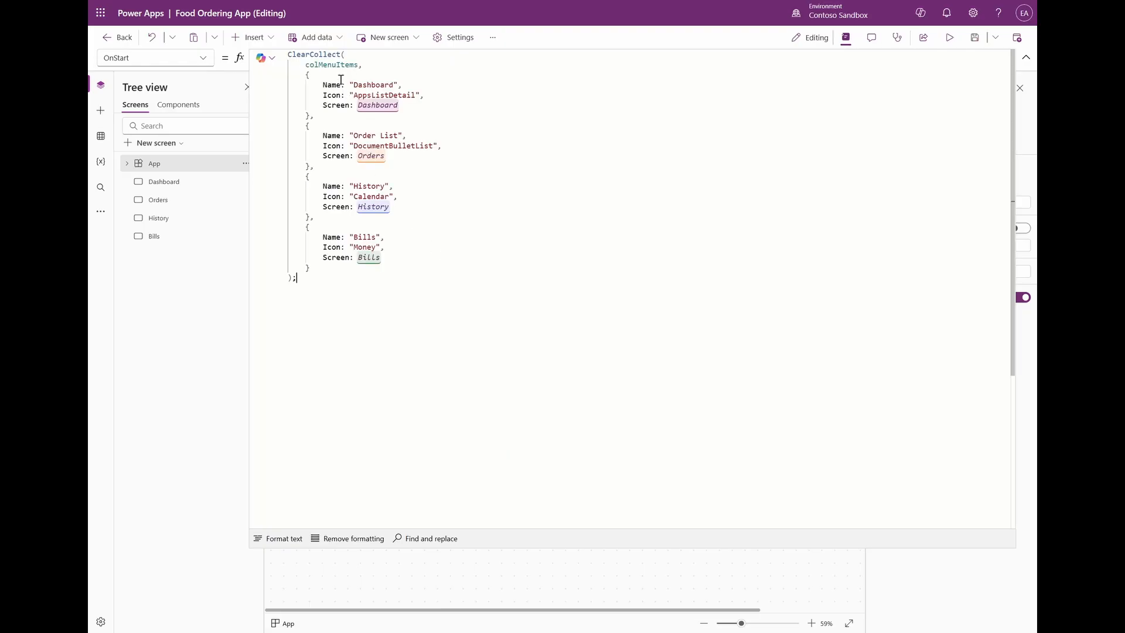
{"action": "left_click", "coordinate": [246, 164]}
{"action": "left_click", "coordinate": [281, 235]}
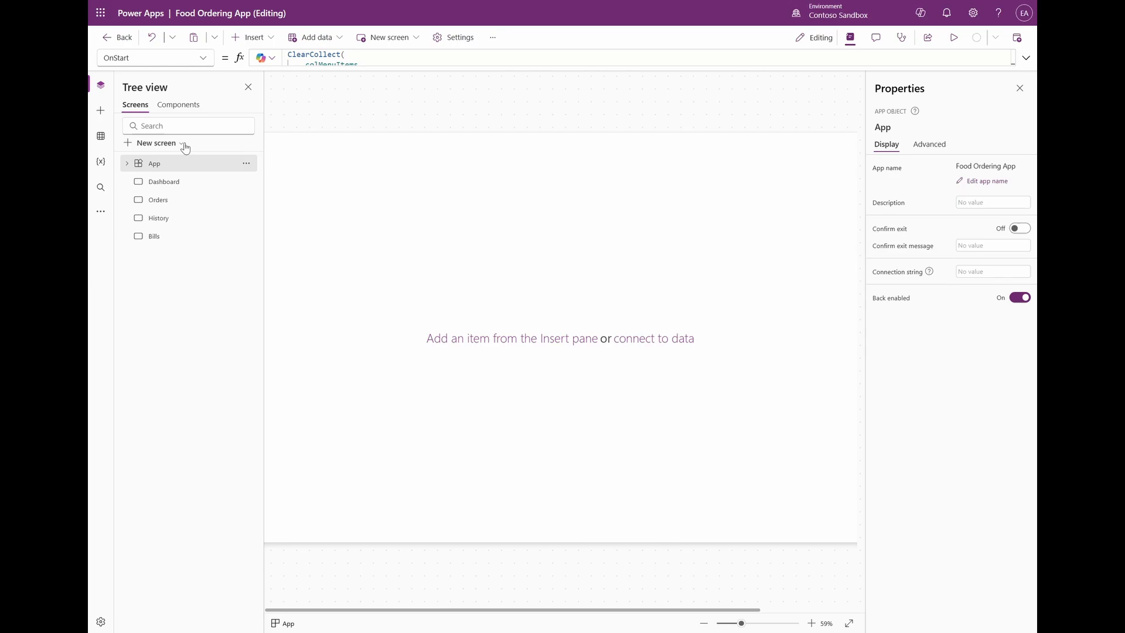
Turn on Access app scope for the comNavigation component.
{"action": "left_click", "coordinate": [190, 114]}
{"action": "left_click_drag", "start_coordinate": [741, 624], "coordinate": [739, 625]}
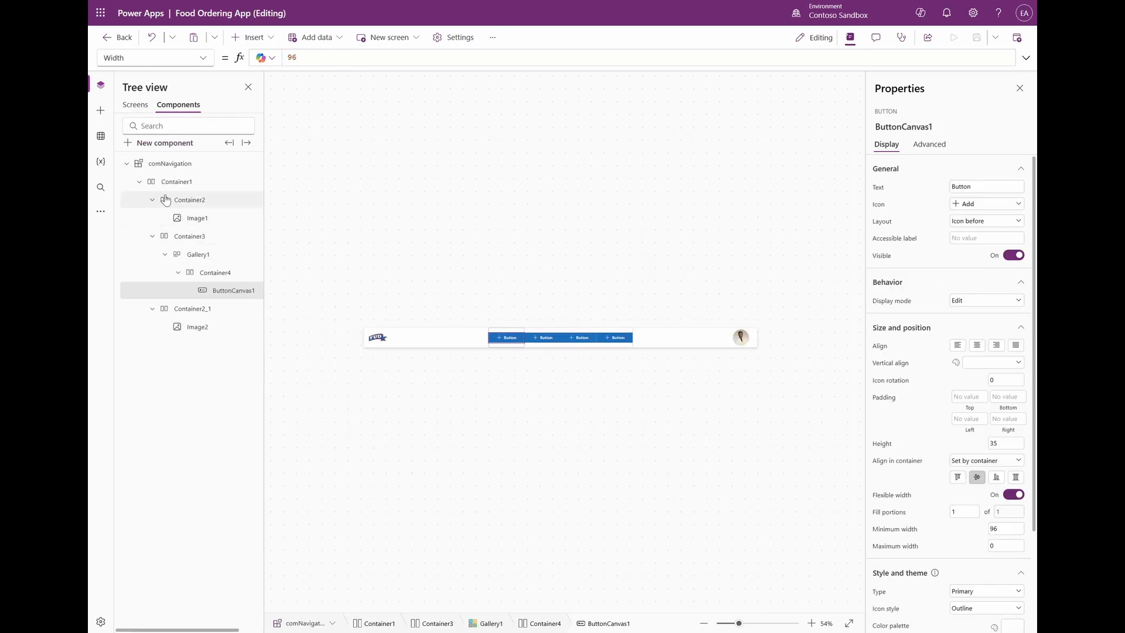
{"action": "left_click", "coordinate": [126, 164]}
{"action": "left_click", "coordinate": [167, 163]}
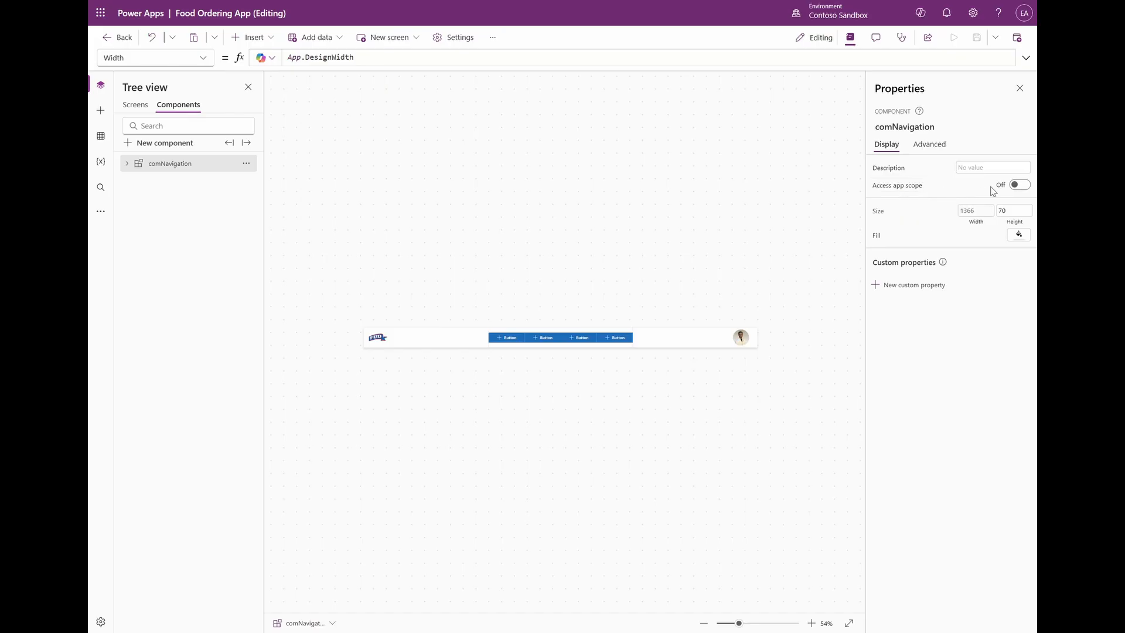
{"action": "left_click", "coordinate": [1019, 184]}
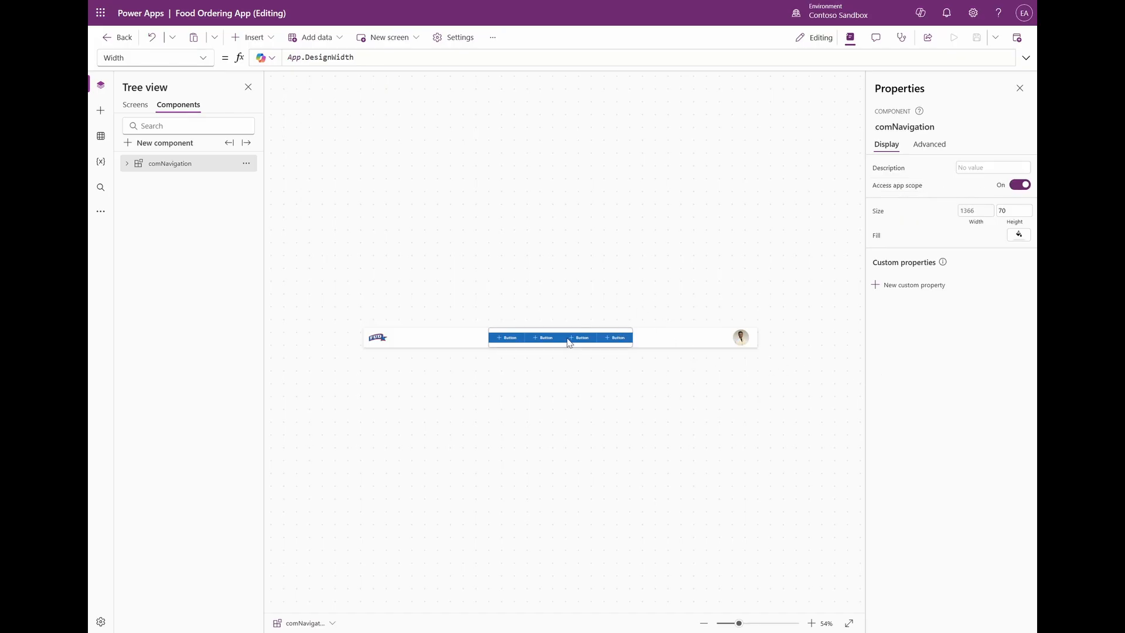
Set the Items of the gallery in comNavigation to colMenuItems.
{"action": "left_click", "coordinate": [567, 338]}
{"action": "left_click", "coordinate": [889, 169]}
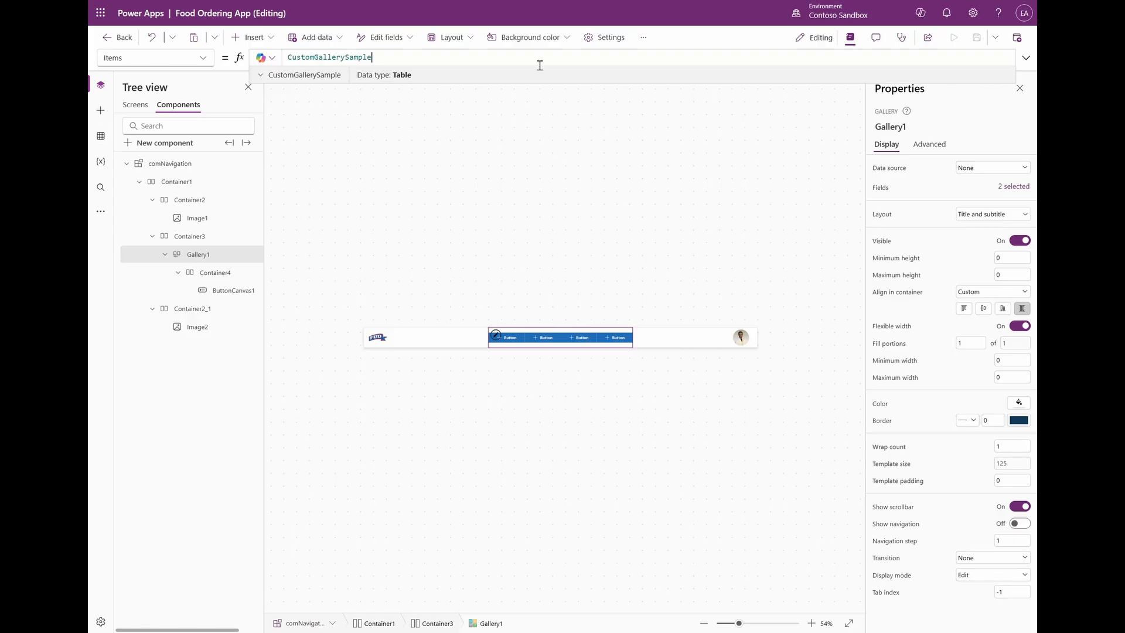
{"action": "key", "text": "ctrl+a"}
{"action": "type", "text": "col"}
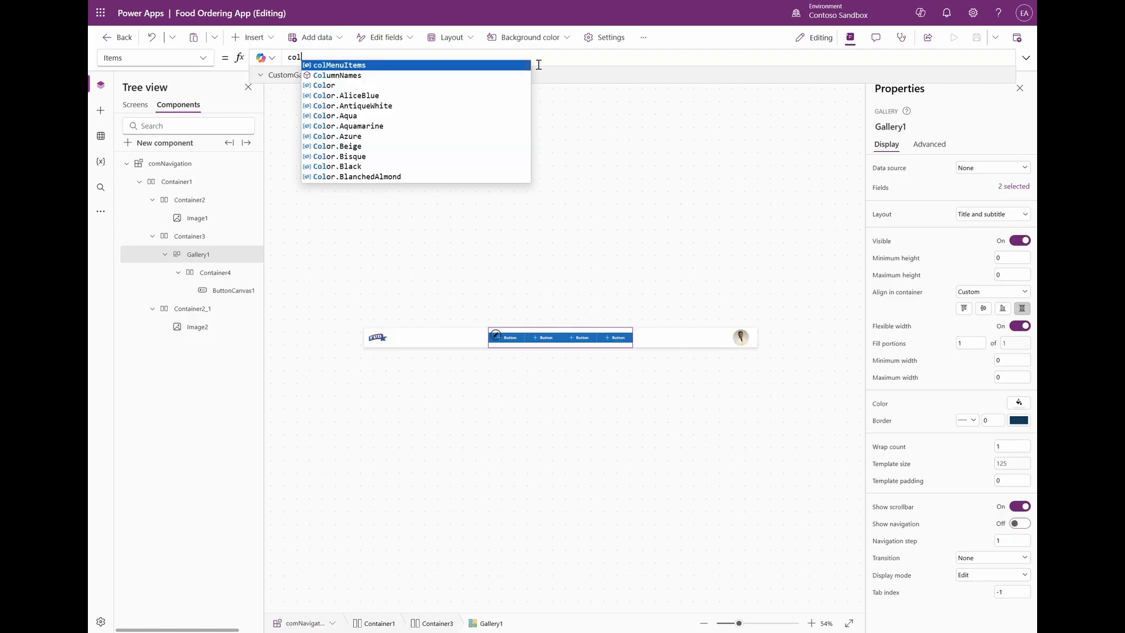
{"action": "key", "text": "Tab"}
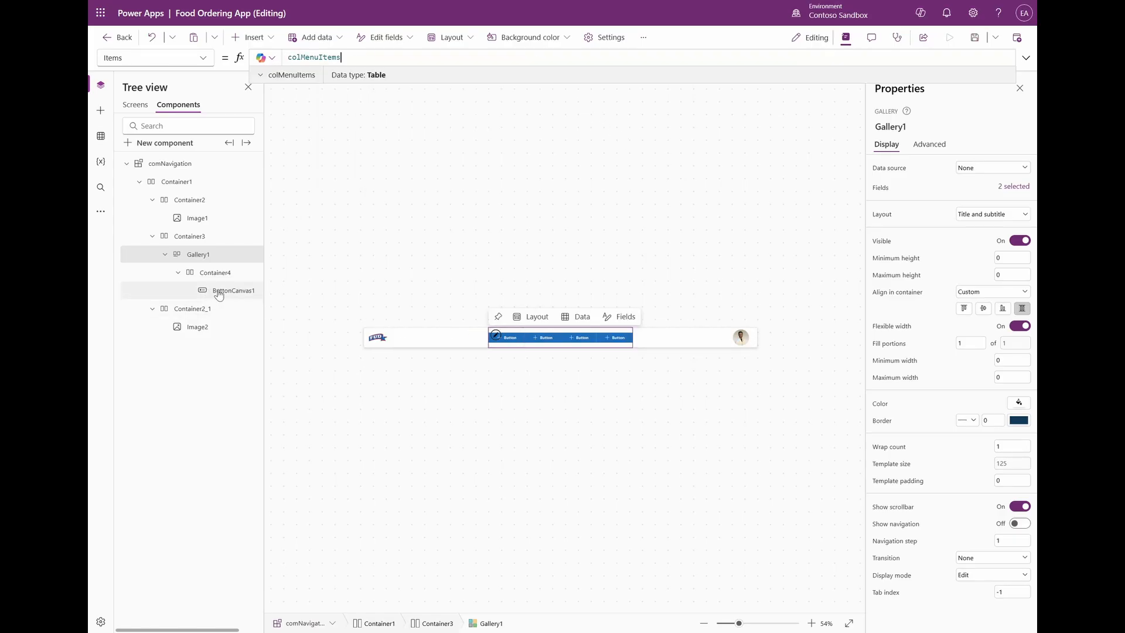
Set the Text of the button inside the menu gallery to ThisItem.Name.
{"action": "left_click", "coordinate": [218, 290]}
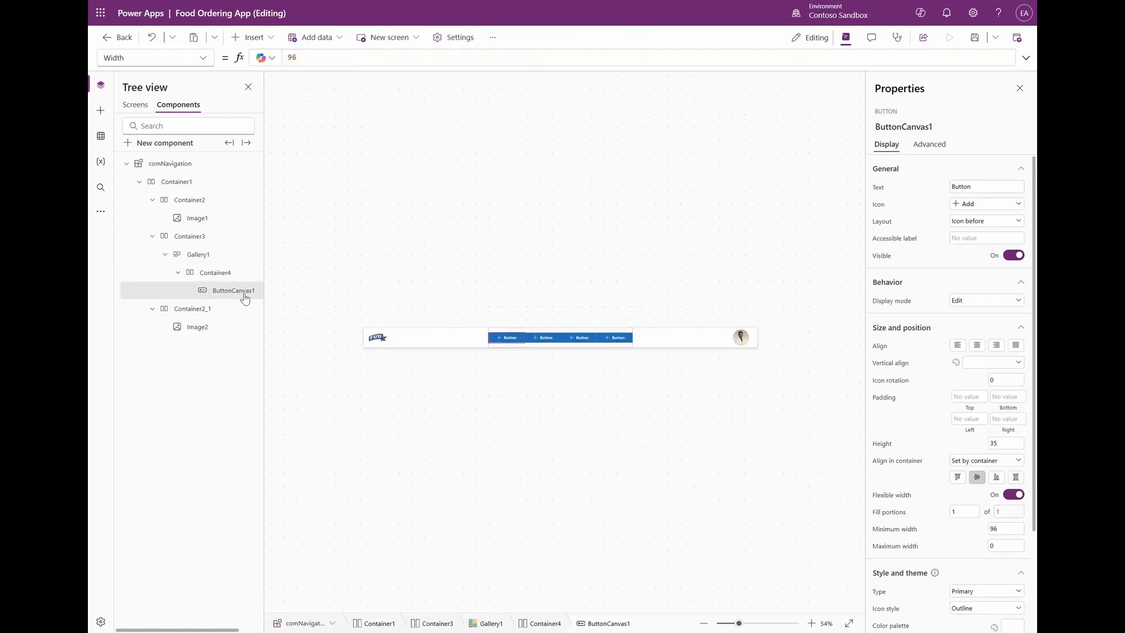
{"action": "triple_click", "coordinate": [383, 57]}
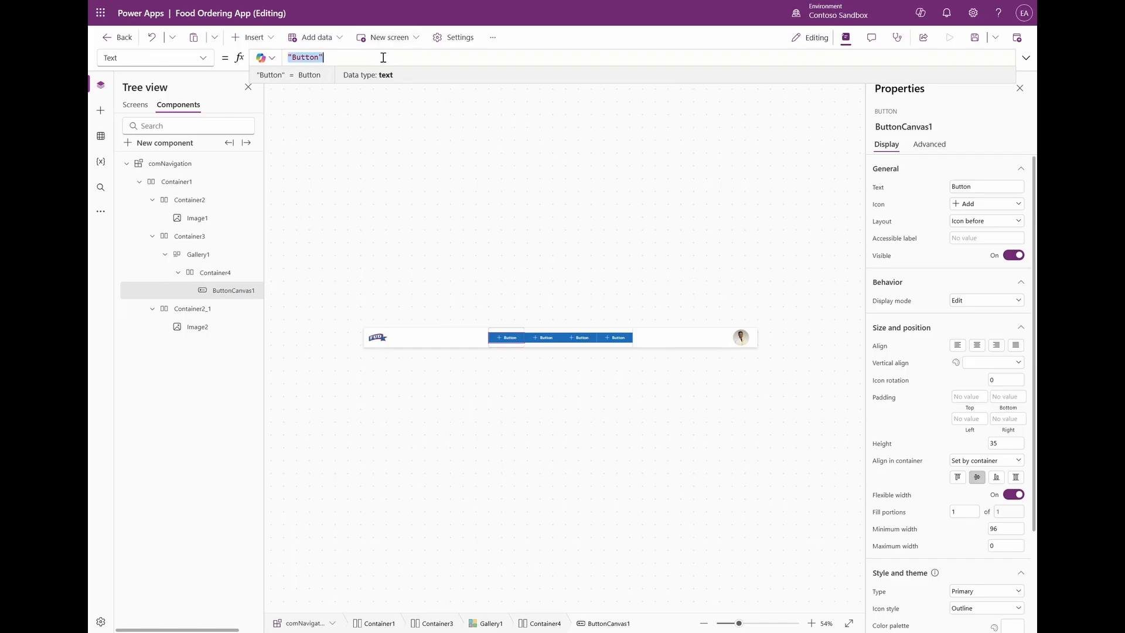
{"action": "type", "text": "This"}
{"action": "key", "text": "Down"}
{"action": "key", "text": "Down"}
{"action": "key", "text": "Tab"}
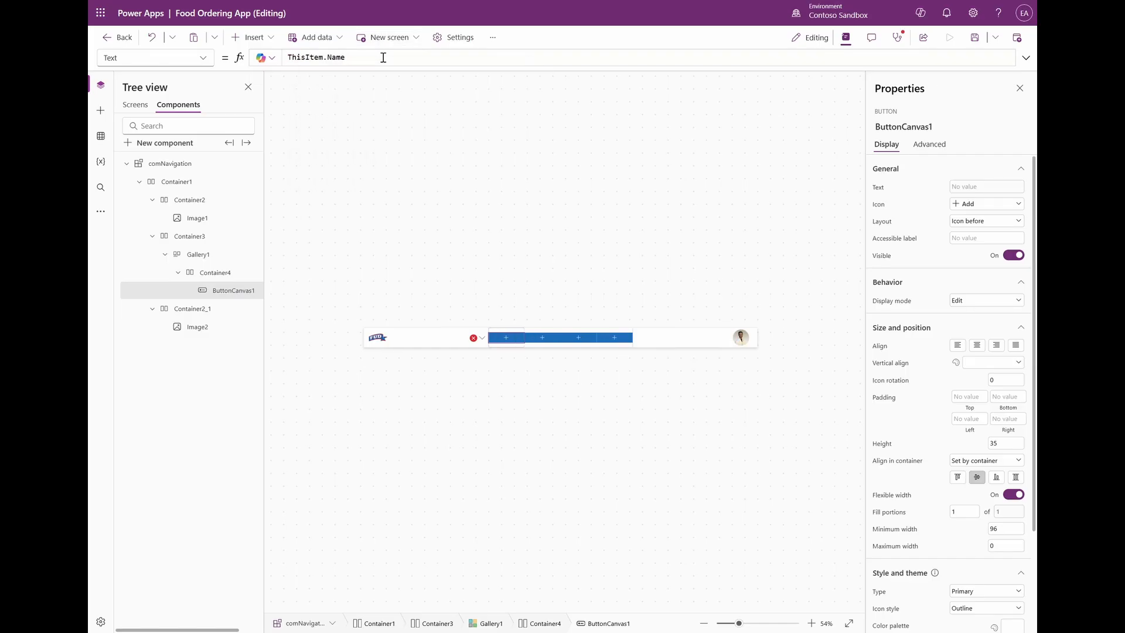
Set the menu button's Icon property to ThisItem.Icon.
{"action": "left_click", "coordinate": [878, 204]}
{"action": "triple_click", "coordinate": [508, 57]}
{"action": "type", "text": "Th"}
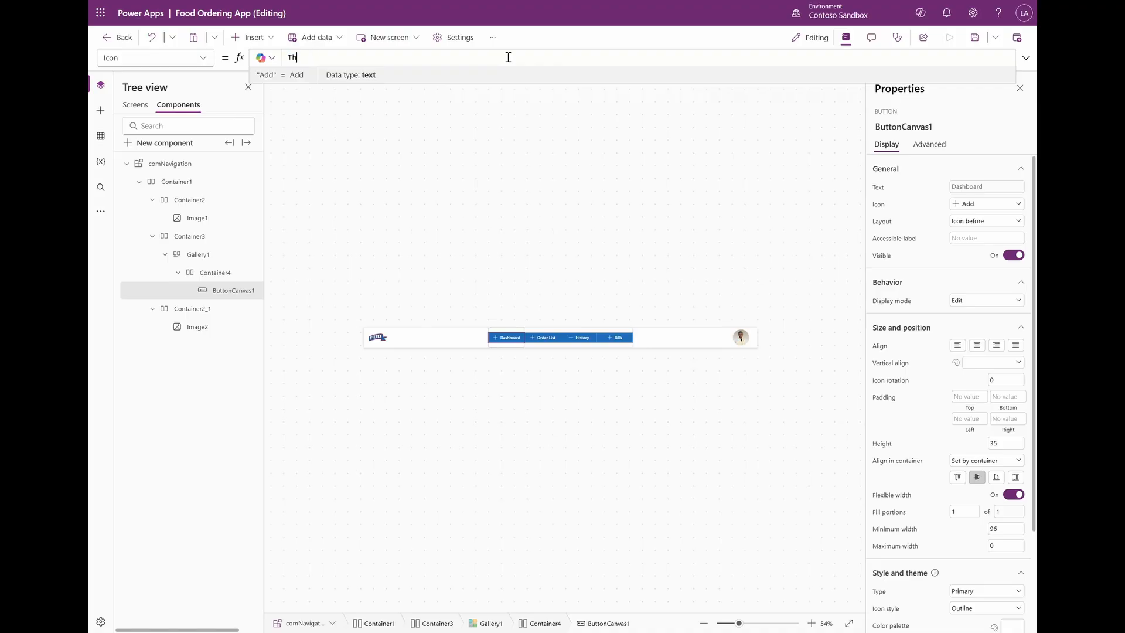
{"action": "type", "text": "is"}
{"action": "key", "text": "Down"}
{"action": "key", "text": "Tab"}
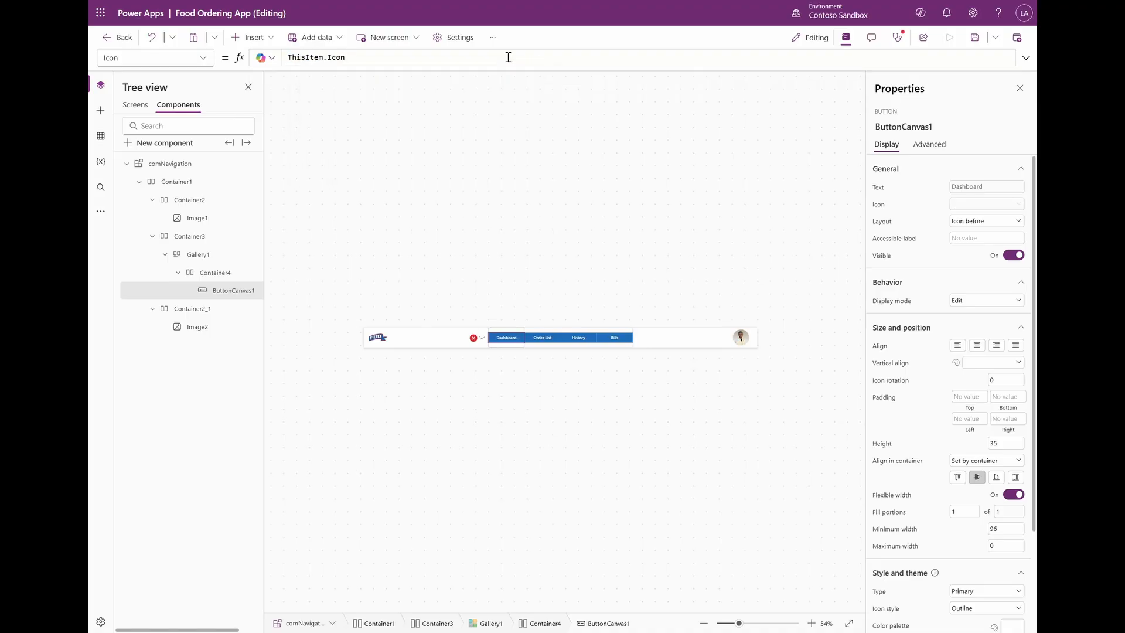
Apply the Green theme to the app and return to the component tree.
{"action": "left_click", "coordinate": [100, 215]}
{"action": "left_click", "coordinate": [130, 216]}
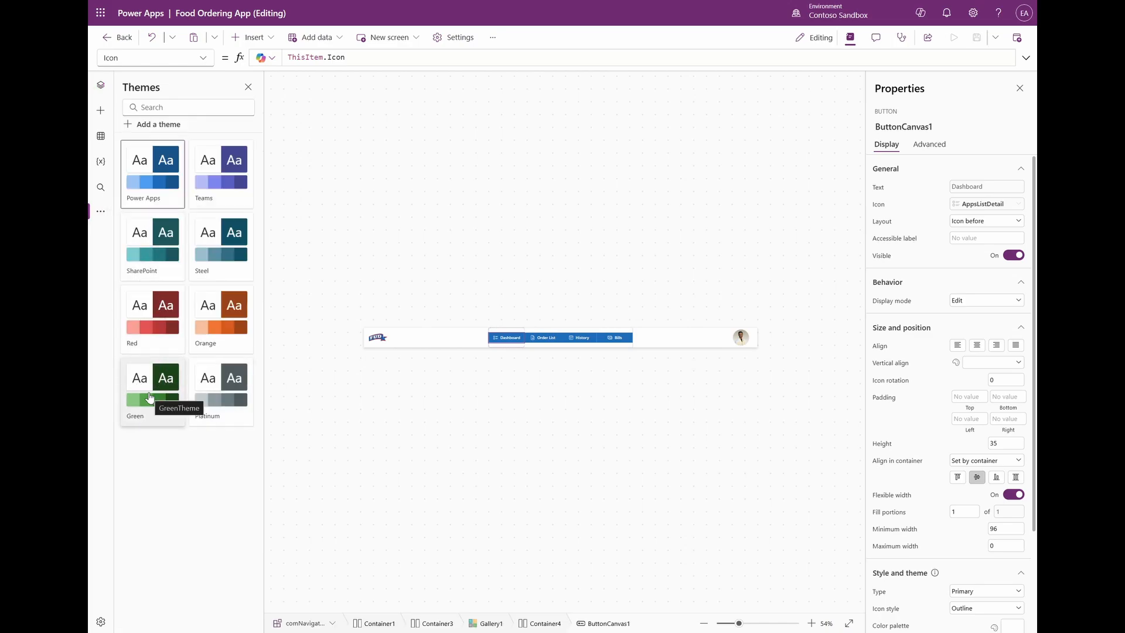
{"action": "left_click", "coordinate": [150, 397]}
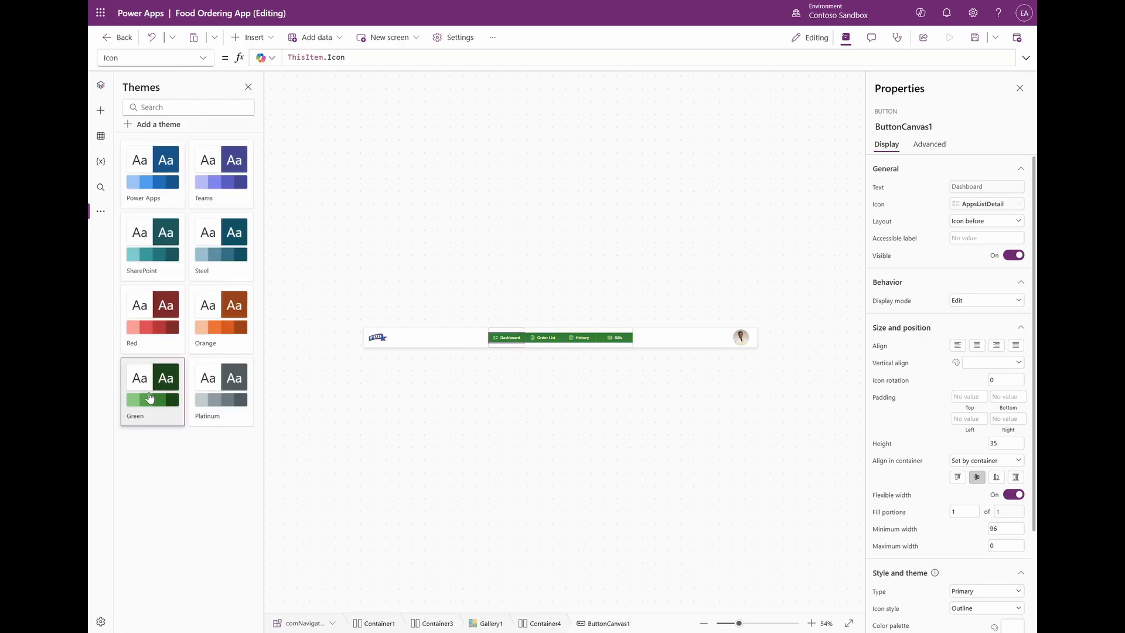
{"action": "left_click", "coordinate": [100, 86]}
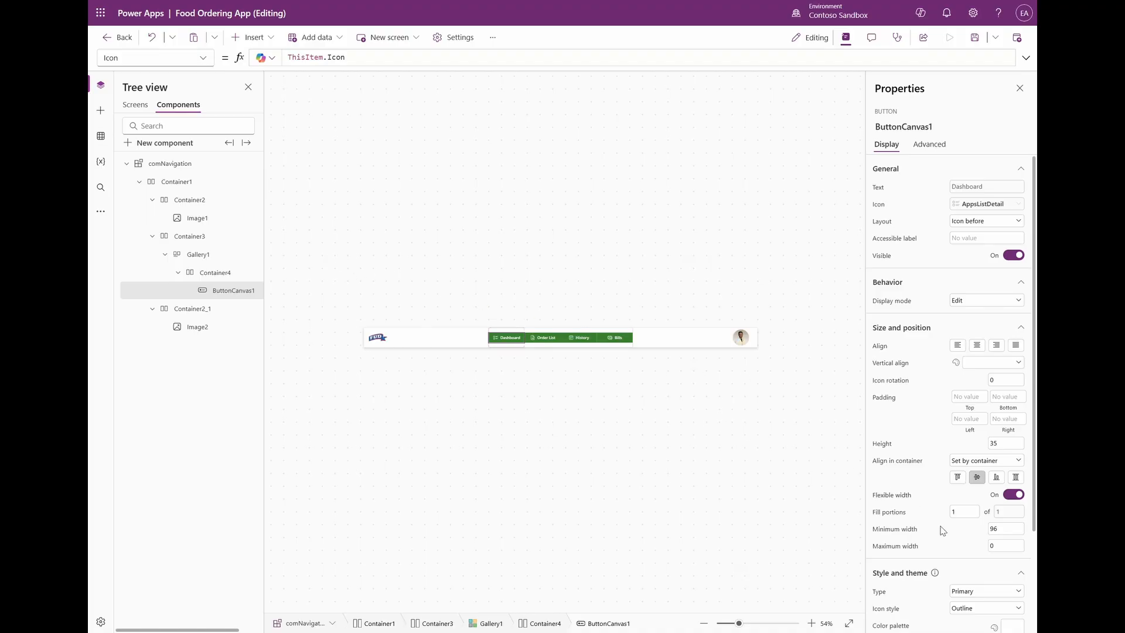
Set the menu button's Appearance to If(ThisItem.Name = gblSelectedButton, 'ButtonCanvas.Appearance'.Subtle, 'ButtonCanvas.Appearance'.Transparent).
{"action": "scroll", "coordinate": [879, 354], "scroll_direction": "down", "scroll_amount": 2}
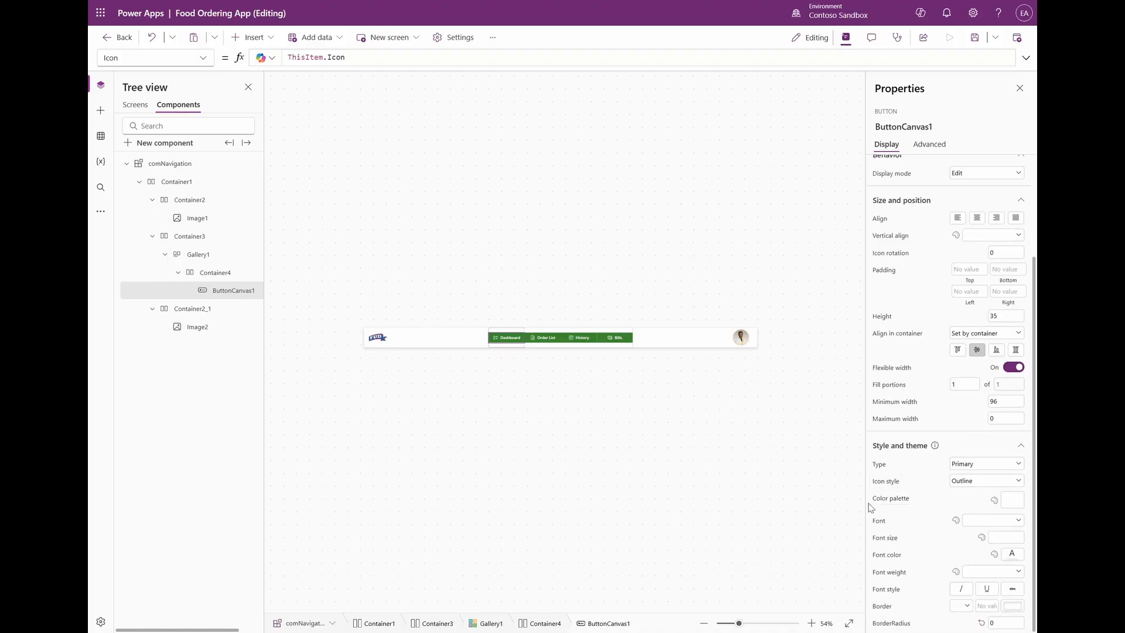
{"action": "left_click", "coordinate": [879, 464]}
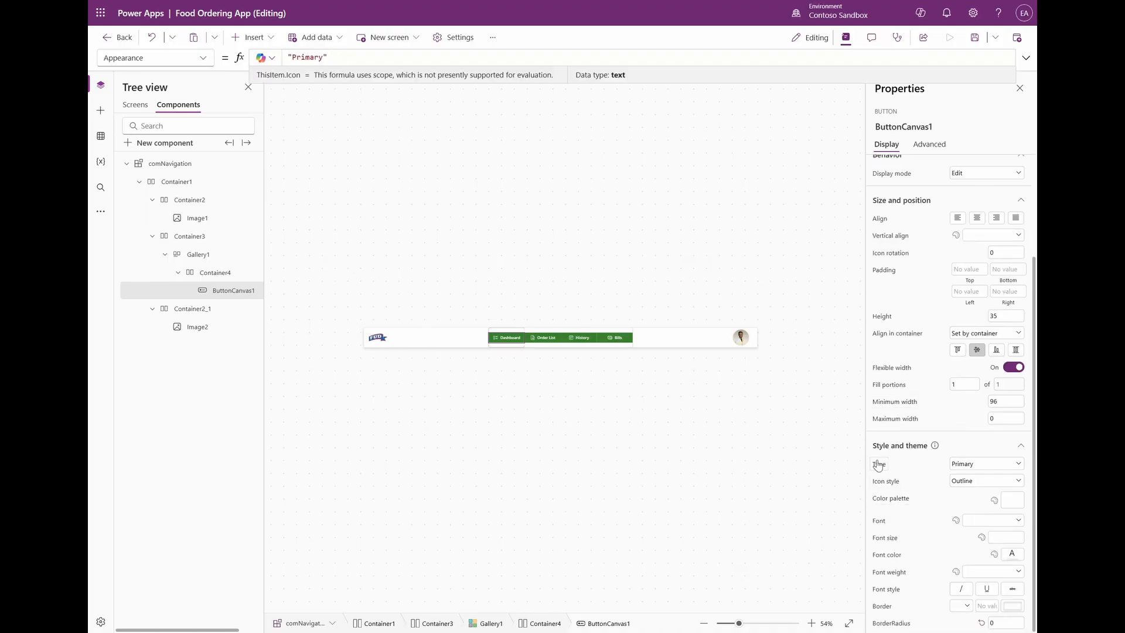
{"action": "double_click", "coordinate": [408, 57]}
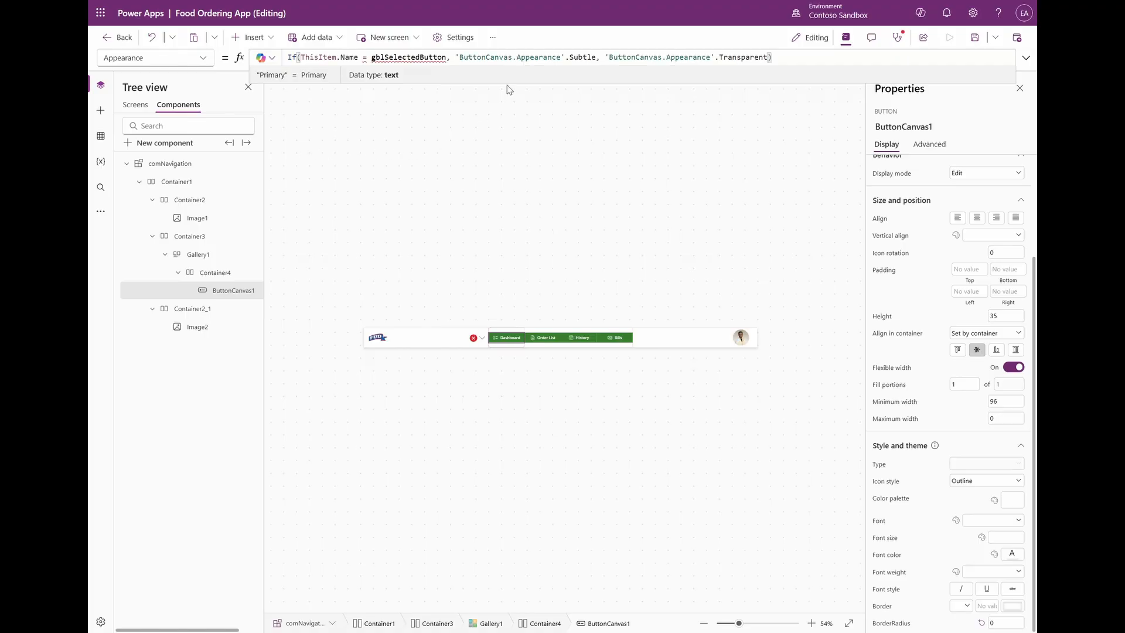
{"action": "left_click", "coordinate": [520, 94]}
{"action": "left_click", "coordinate": [494, 338]}
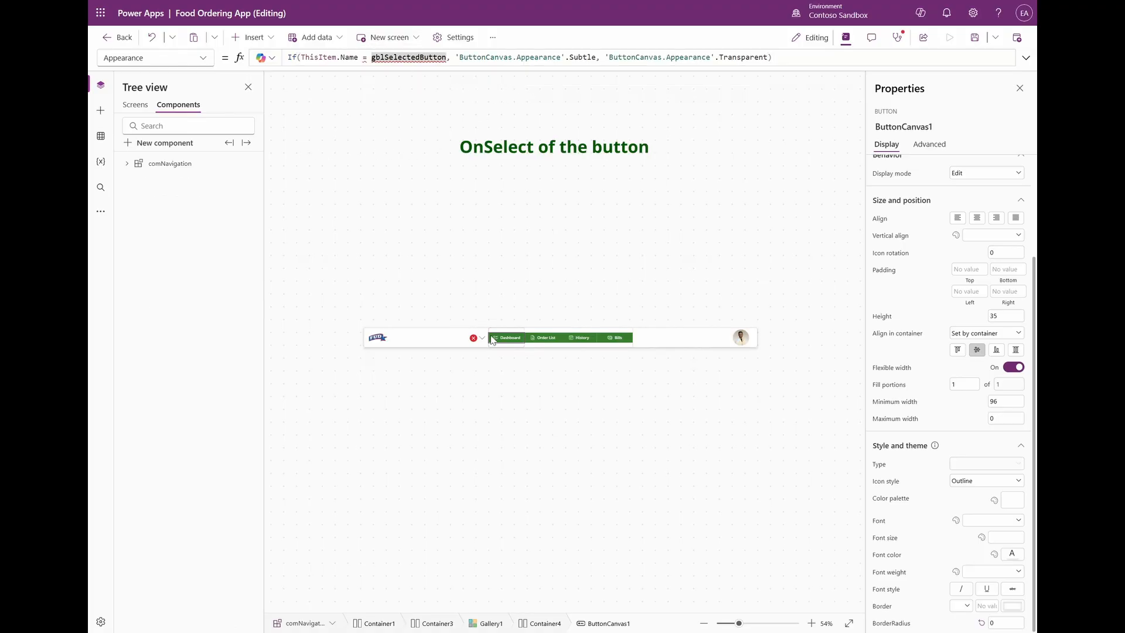
Set the menu button's OnSelect to Set(gblSelectedButton, ThisItem.Name);Navigate(ThisItem.Screen).
{"action": "left_click", "coordinate": [203, 57]}
{"action": "scroll", "coordinate": [176, 293], "scroll_direction": "down", "scroll_amount": 10}
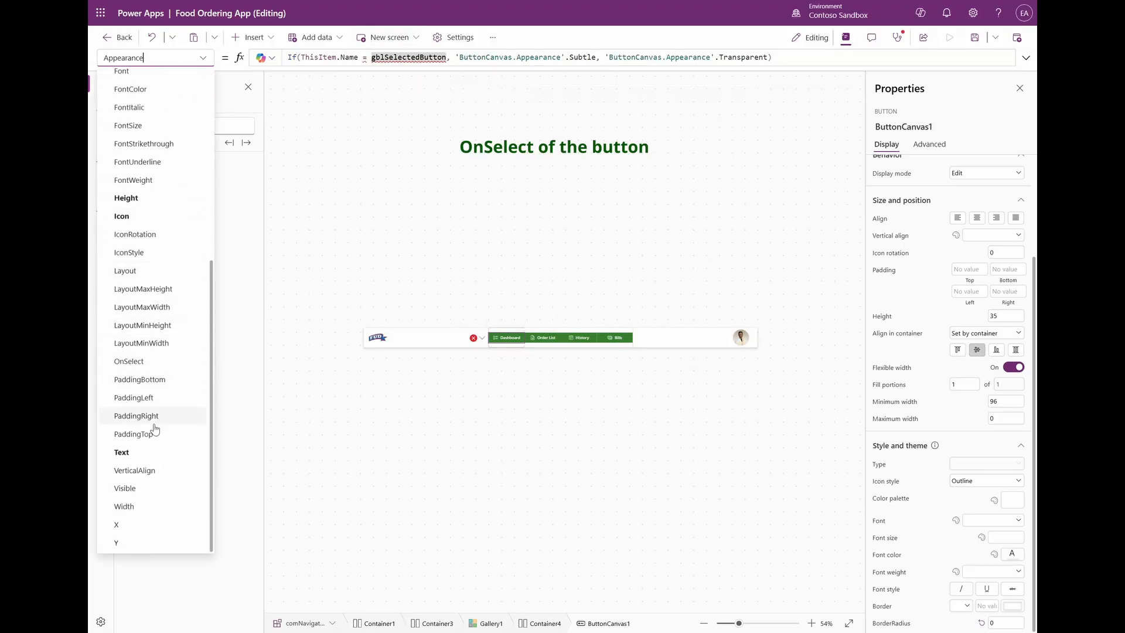
{"action": "left_click", "coordinate": [146, 362]}
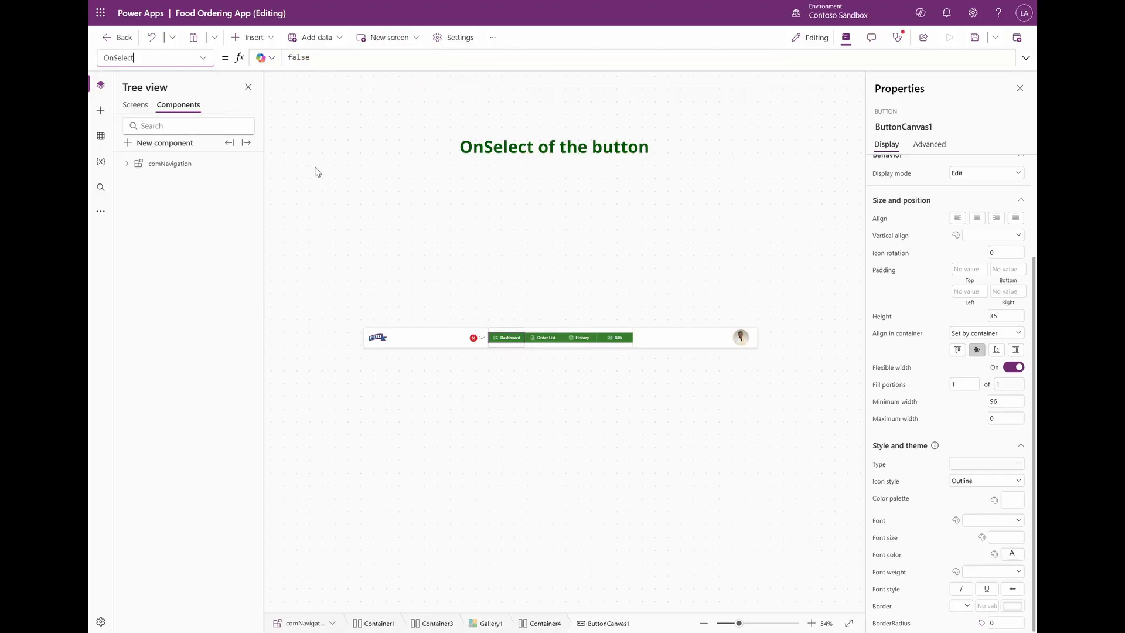
{"action": "left_click", "coordinate": [373, 60]}
{"action": "key", "text": "ctrl+a"}
{"action": "type", "text": "Set(gblSelectedButton, ThisItem.Name);Navigate(ThisItem.Screen)"}
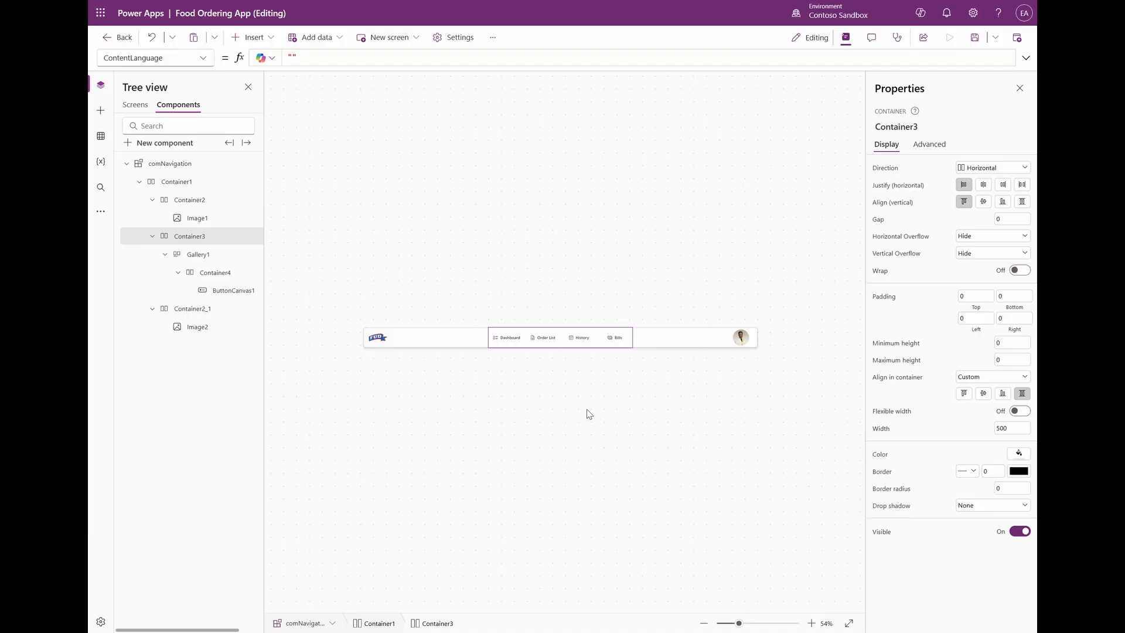
Set the menu button's IconStyle to If(ThisItem.Name = gblSelectedButton, "Filled", "Outline").
{"action": "left_click", "coordinate": [515, 339]}
{"action": "scroll", "coordinate": [1014, 588], "scroll_direction": "down", "scroll_amount": 3}
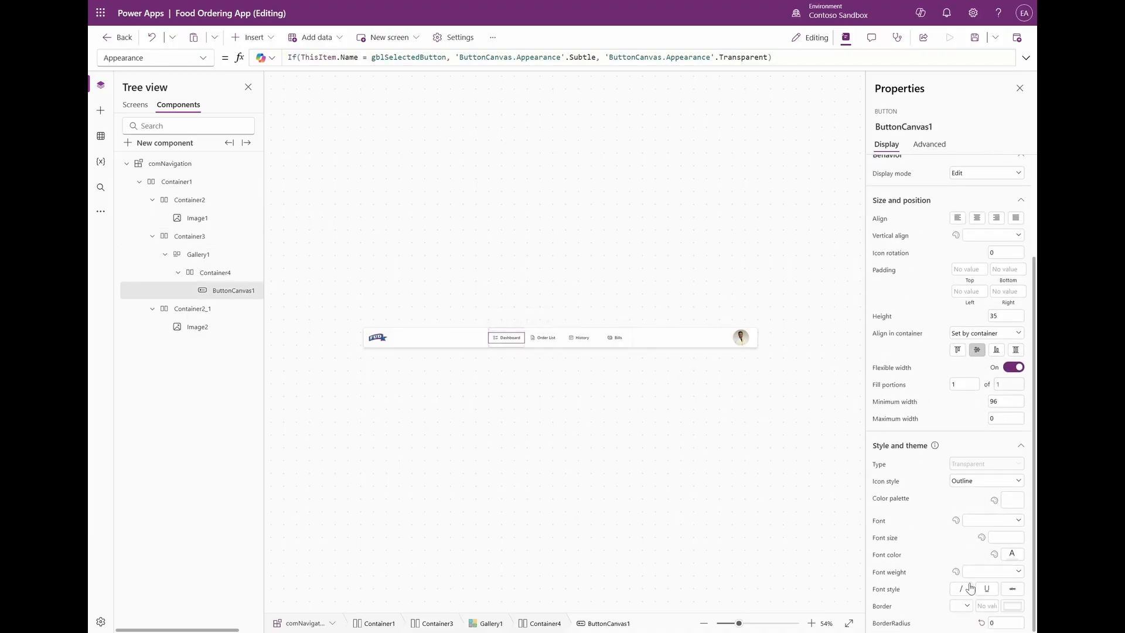
{"action": "left_click", "coordinate": [878, 486]}
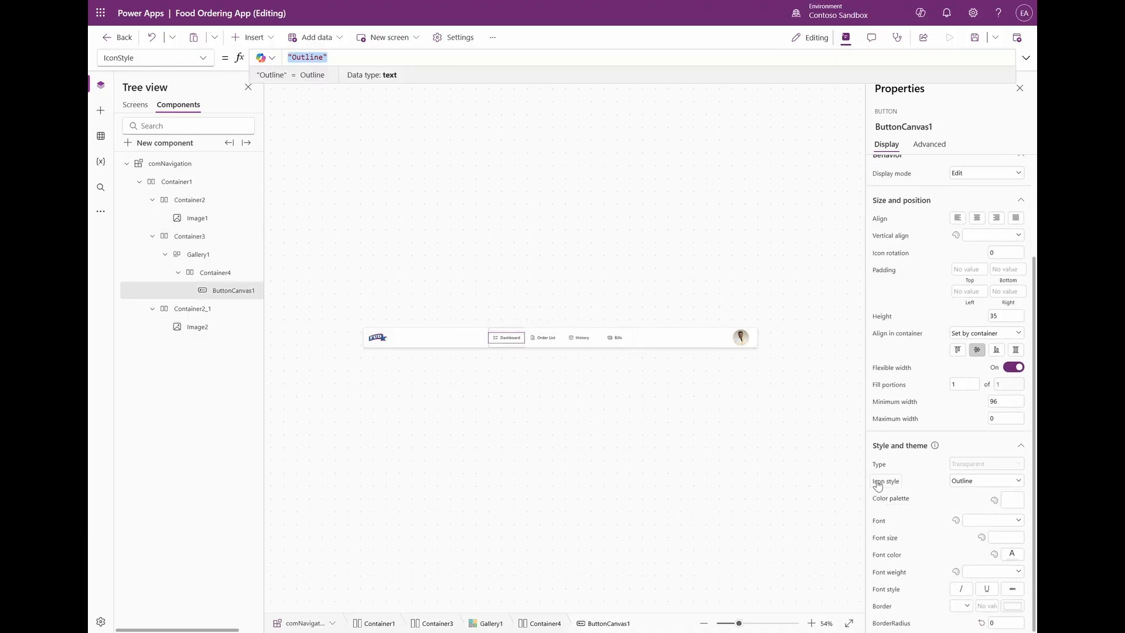
{"action": "type", "text": "If(ThisItem.Name = gblSelectedButton, \"Filled\", \"Outline\")"}
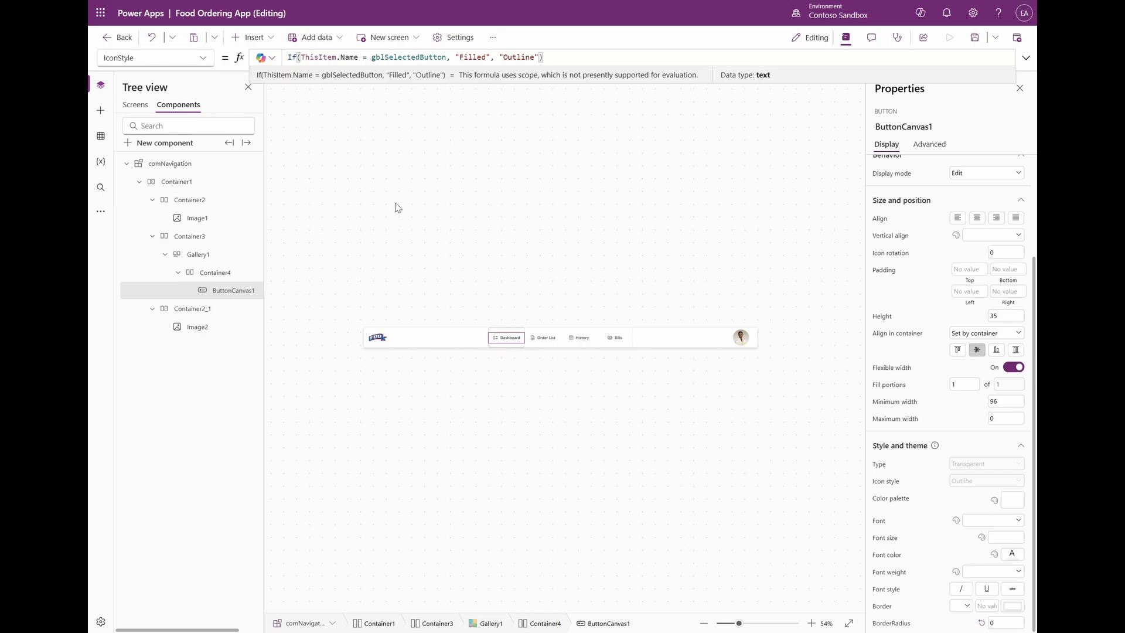
{"action": "double_click", "coordinate": [519, 57]}
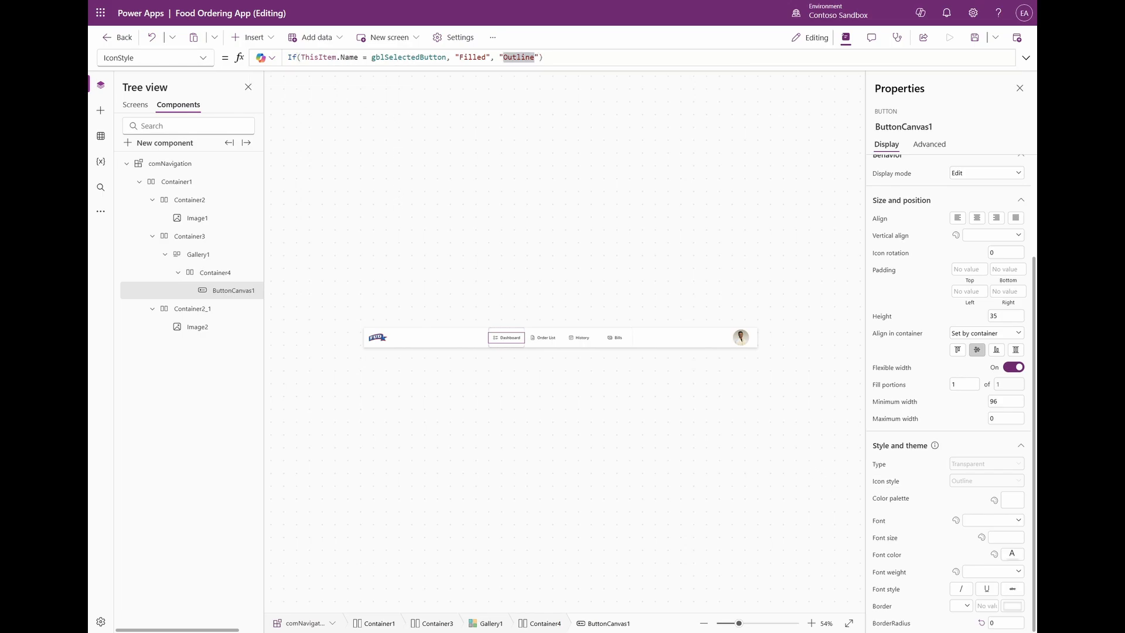
Set the menu button's FontColor to If(ThisItem.Name = gblSelectedButton, App.Theme.Colors.Primary, RGBA(122, 138, 143, 1)) and its border radius to 8.
{"action": "left_click", "coordinate": [886, 559]}
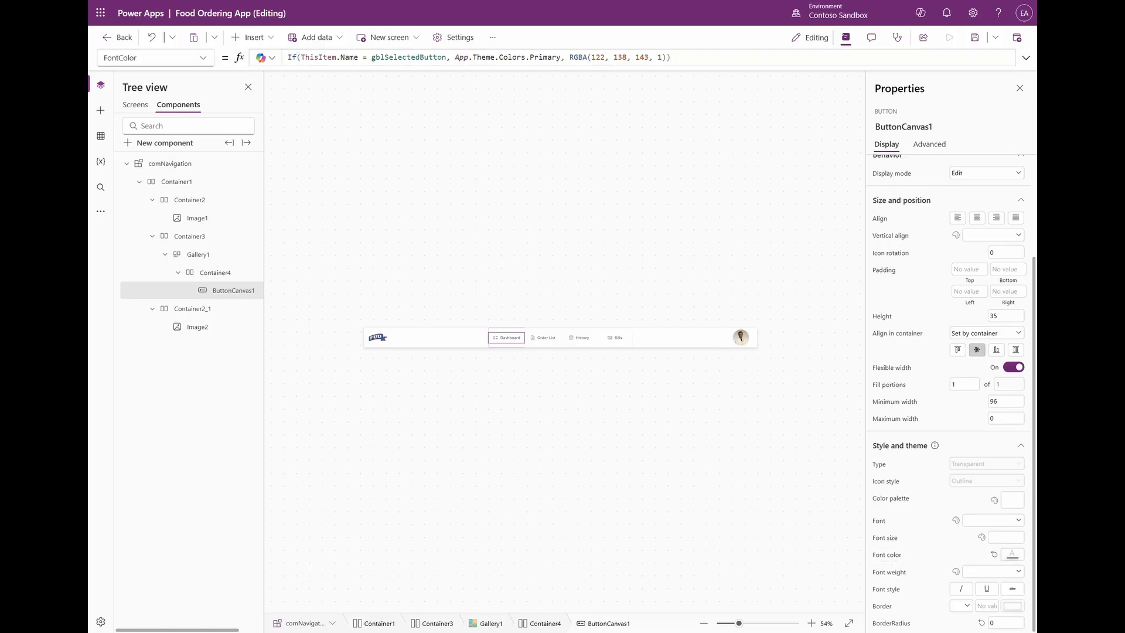
{"action": "left_click", "coordinate": [999, 622]}
{"action": "type", "text": "8"}
{"action": "key", "text": "Return"}
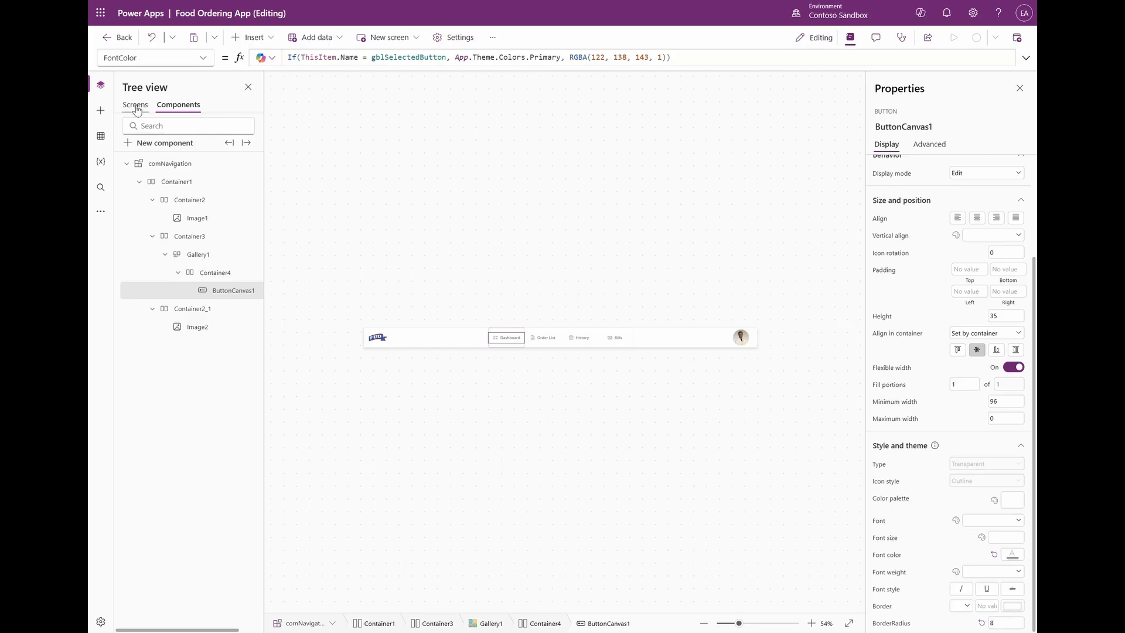
Go to the app's screens and insert a vertical container on the Dashboard screen.
{"action": "left_click", "coordinate": [136, 106]}
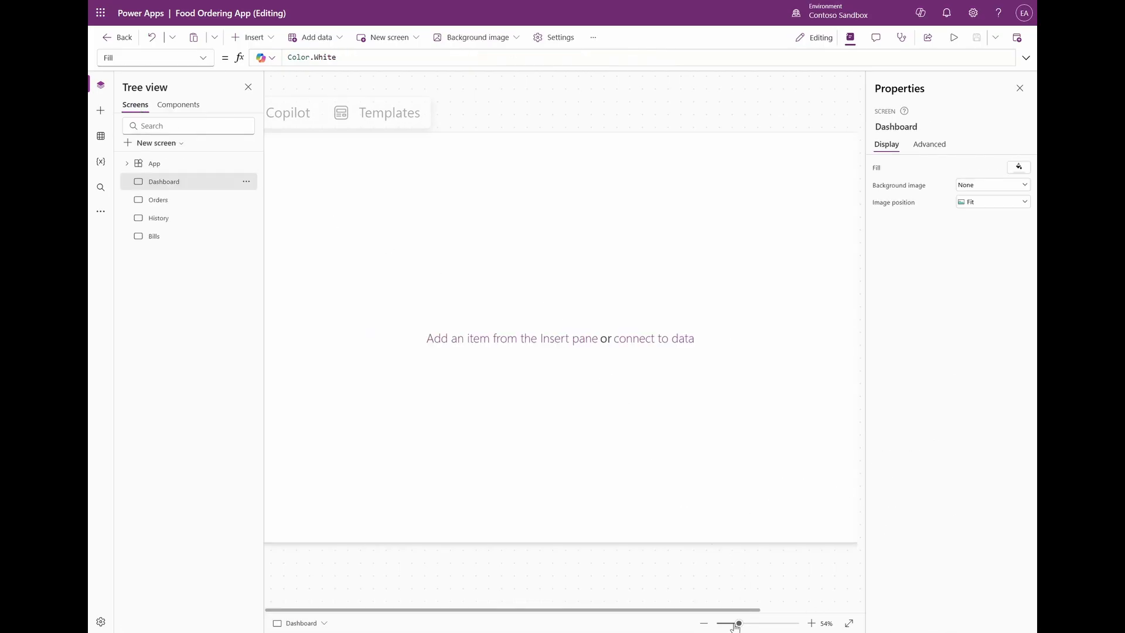
{"action": "left_click_drag", "start_coordinate": [735, 624], "coordinate": [739, 624]}
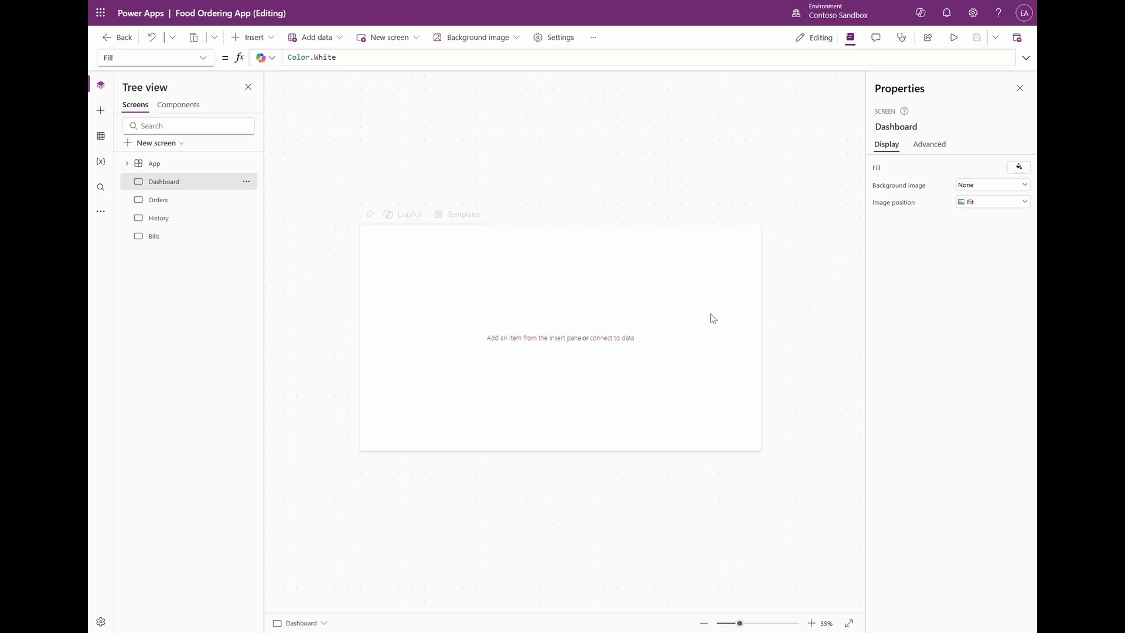
{"action": "left_click", "coordinate": [250, 37]}
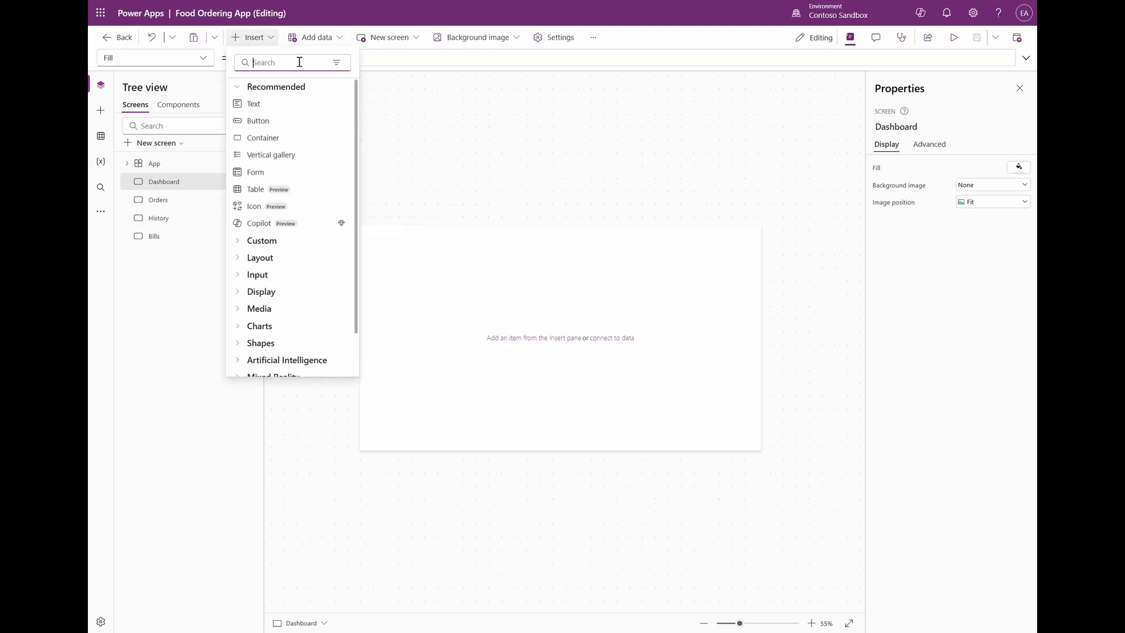
{"action": "type", "text": "verti"}
{"action": "left_click", "coordinate": [276, 104]}
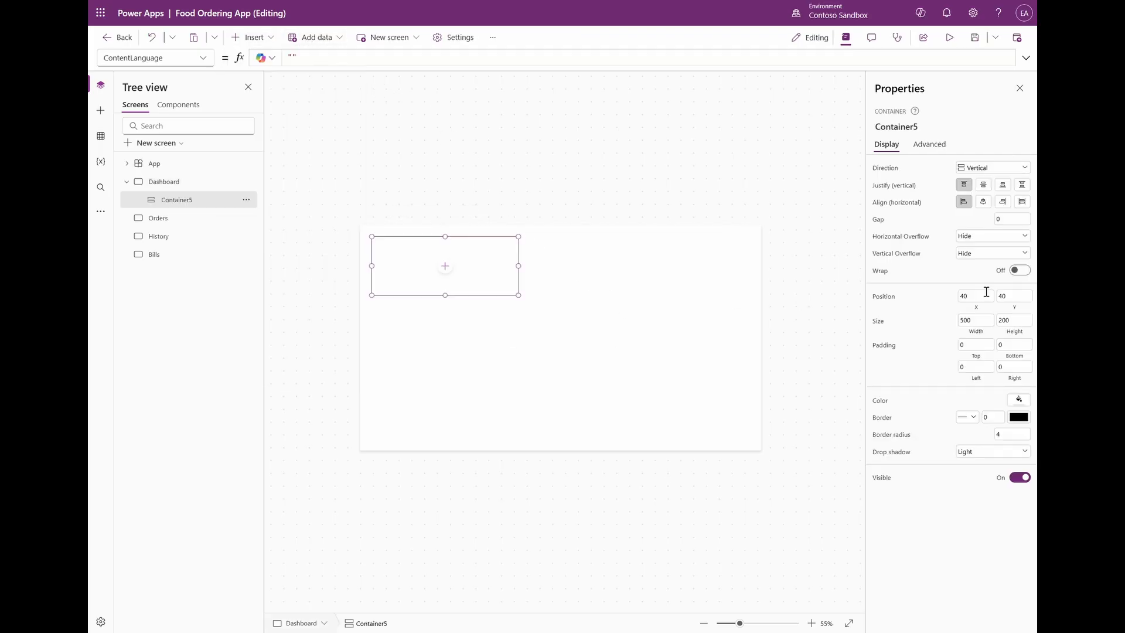
Set the vertical container's X and Y position to 0.
{"action": "double_click", "coordinate": [987, 292]}
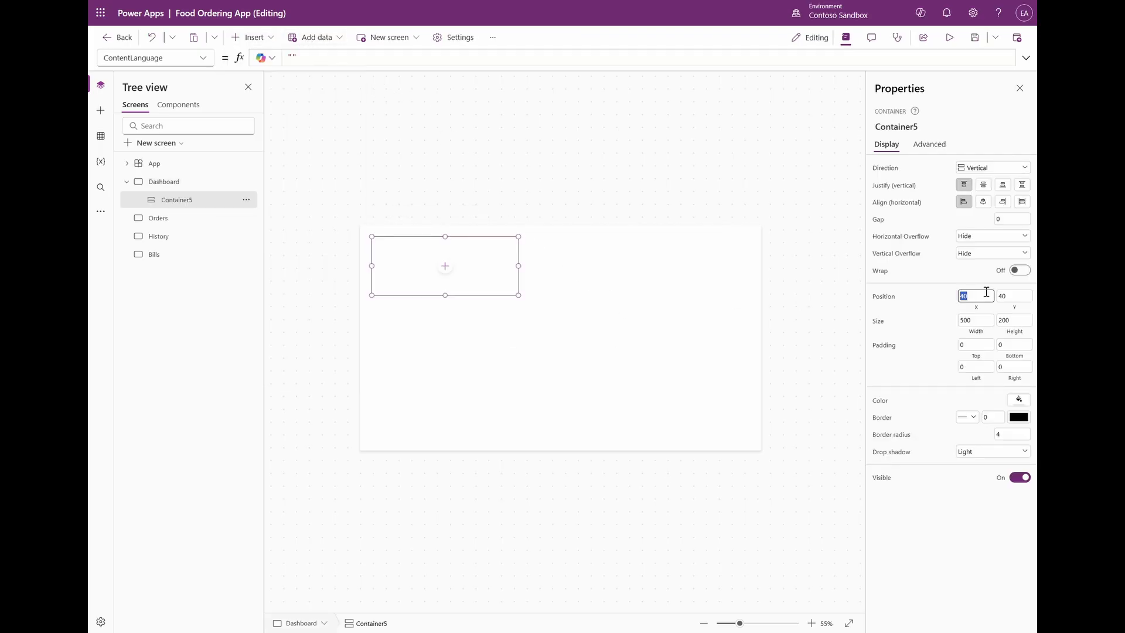
{"action": "double_click", "coordinate": [1021, 297]}
{"action": "type", "text": "0"}
Set the vertical container's Width to Parent.Width and its Height to Parent.Height.
{"action": "left_click", "coordinate": [975, 323]}
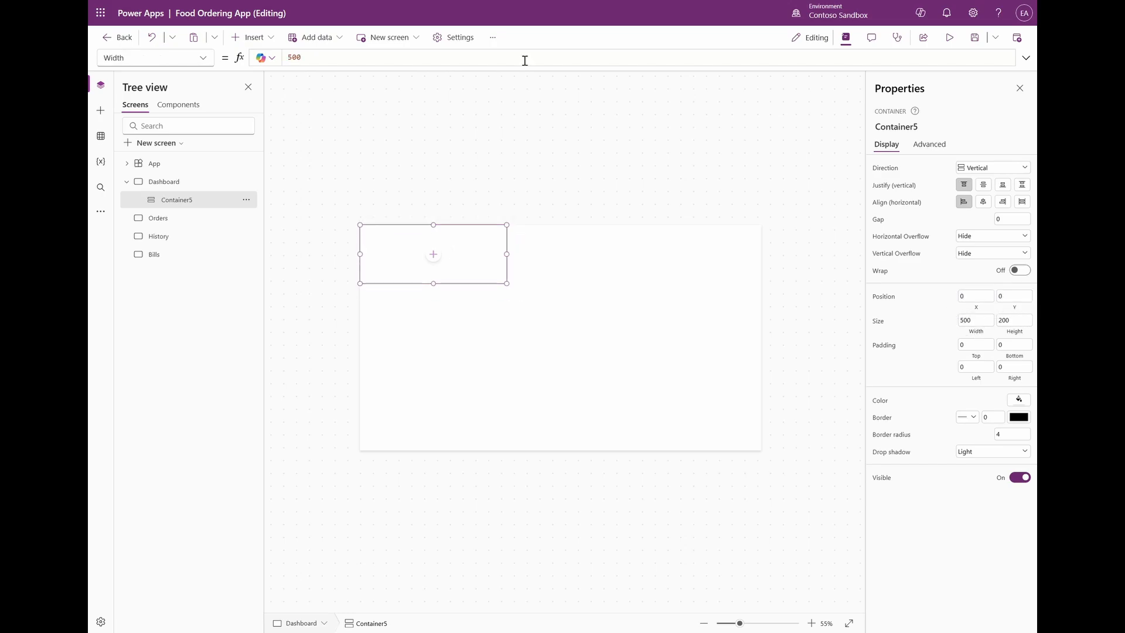
{"action": "left_click", "coordinate": [525, 60]}
{"action": "type", "text": "Parent.Width"}
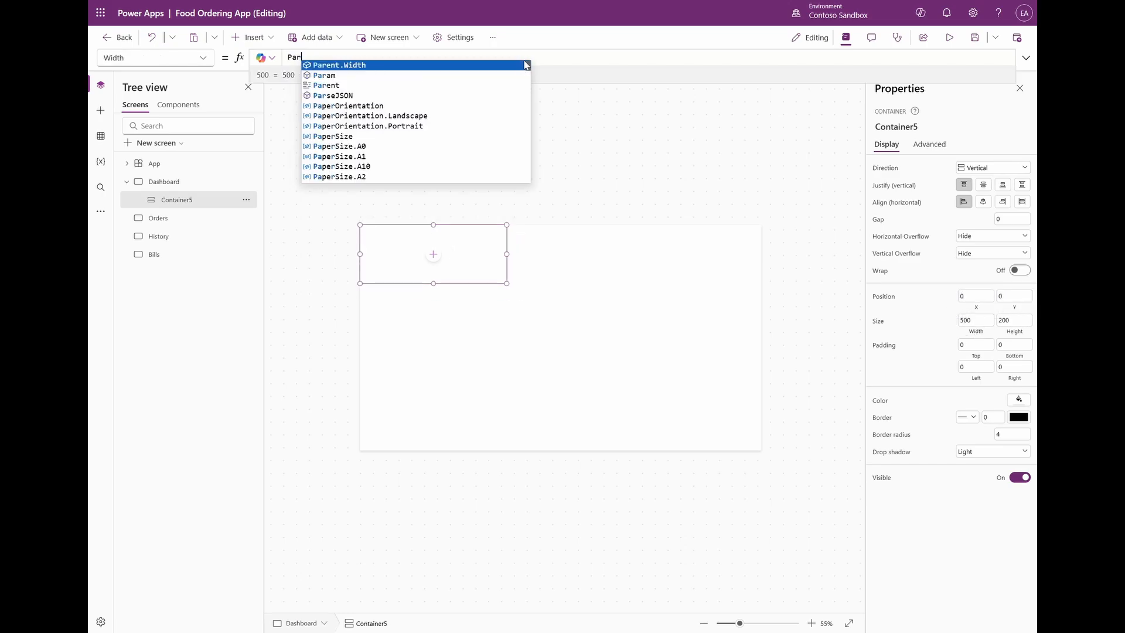
{"action": "left_click", "coordinate": [1014, 320]}
{"action": "left_click", "coordinate": [678, 56]}
{"action": "type", "text": "Parent.Height"}
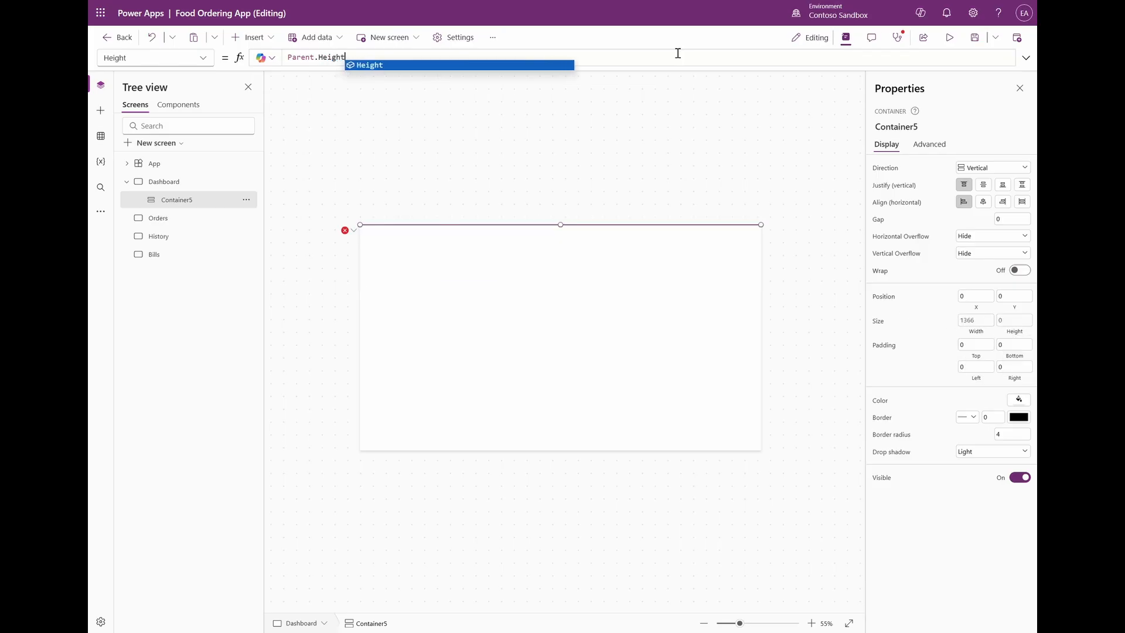
{"action": "left_click", "coordinate": [384, 296]}
Rename the vertical container conMain and insert three horizontal containers inside it.
{"action": "double_click", "coordinate": [191, 200]}
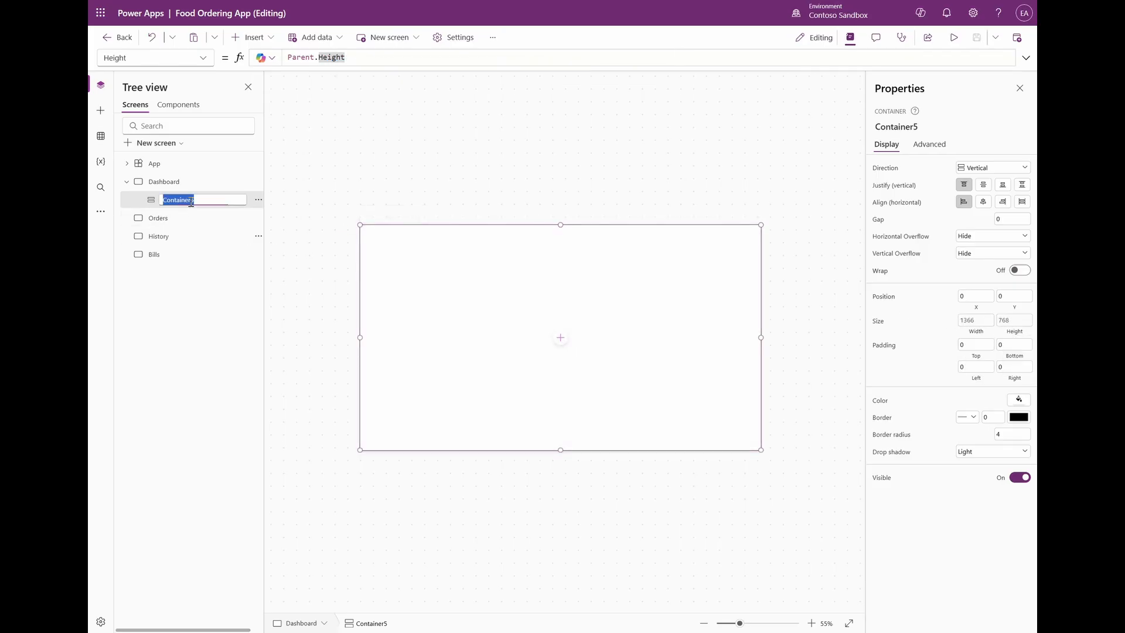
{"action": "type", "text": "conMain"}
{"action": "key", "text": "Return"}
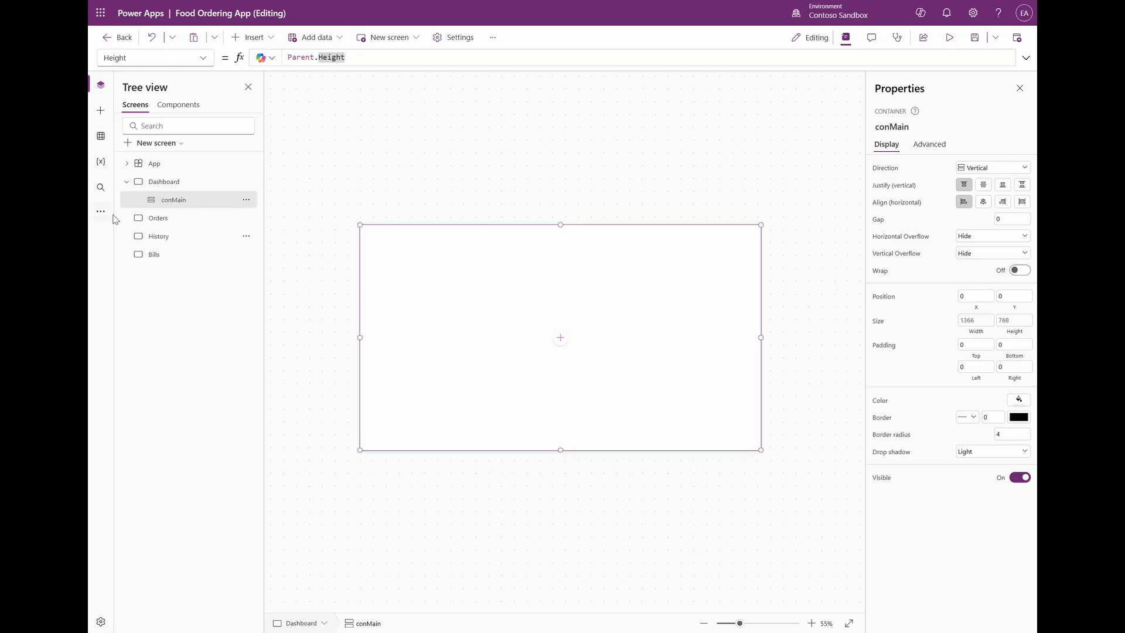
{"action": "left_click", "coordinate": [722, 315]}
{"action": "left_click", "coordinate": [252, 37]}
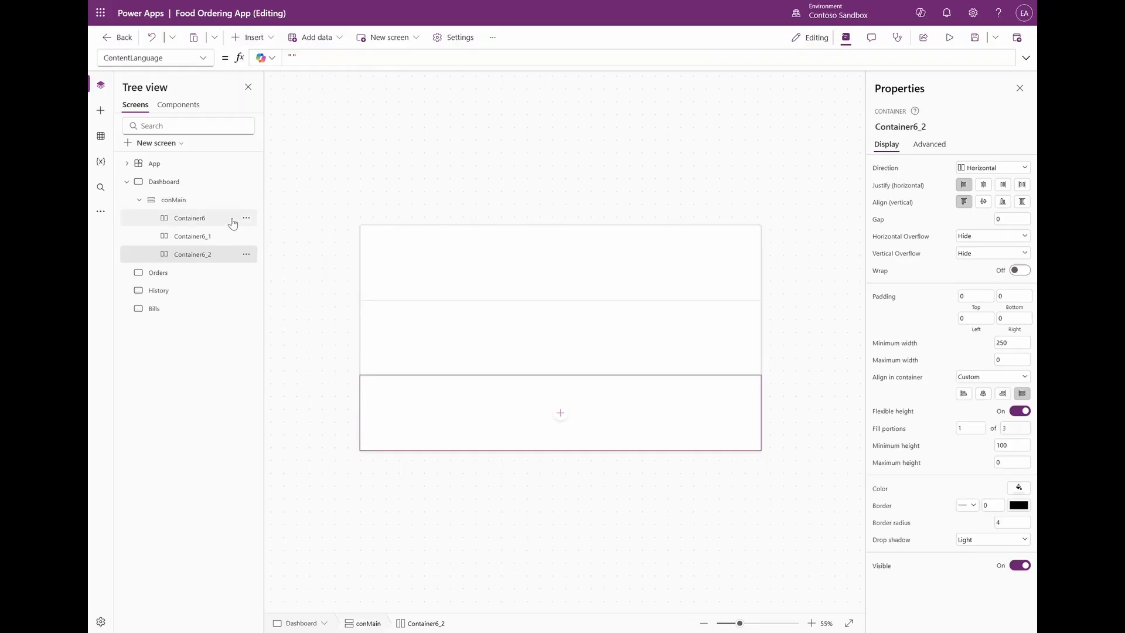
Set the drop shadow to None and the border radius to 0 on all three horizontal containers in conMain.
{"action": "left_click", "coordinate": [233, 221]}
{"action": "left_click", "coordinate": [211, 252], "text": "shift"}
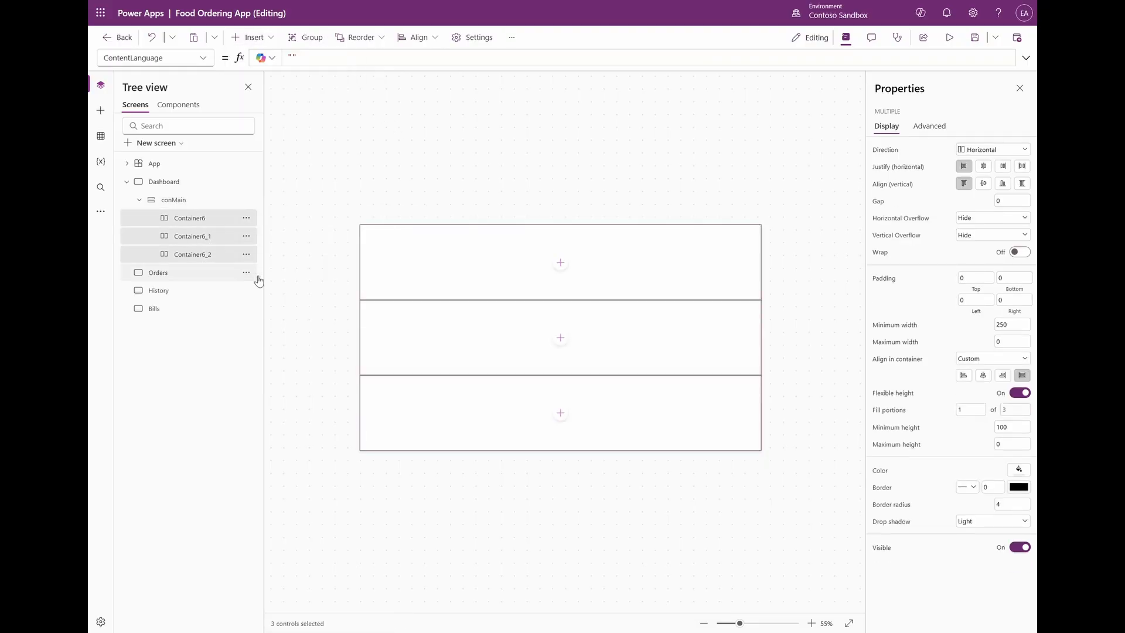
{"action": "left_click", "coordinate": [1004, 530]}
{"action": "left_click", "coordinate": [986, 536]}
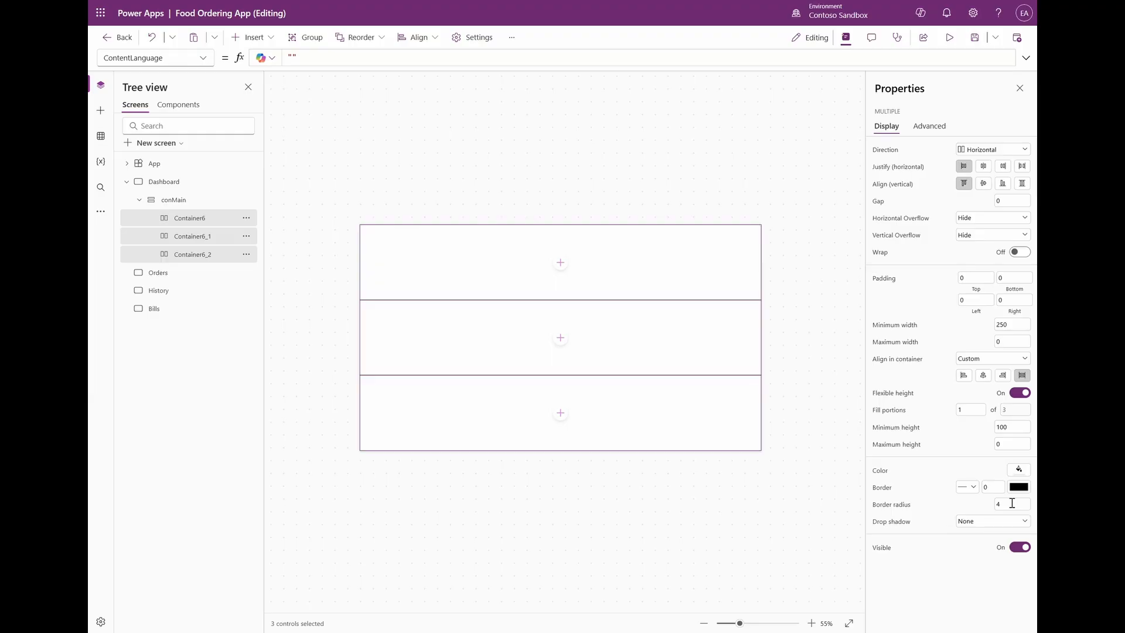
{"action": "left_click", "coordinate": [1012, 503]}
{"action": "type", "text": "0"}
{"action": "left_click", "coordinate": [968, 593]}
{"action": "left_click", "coordinate": [772, 309]}
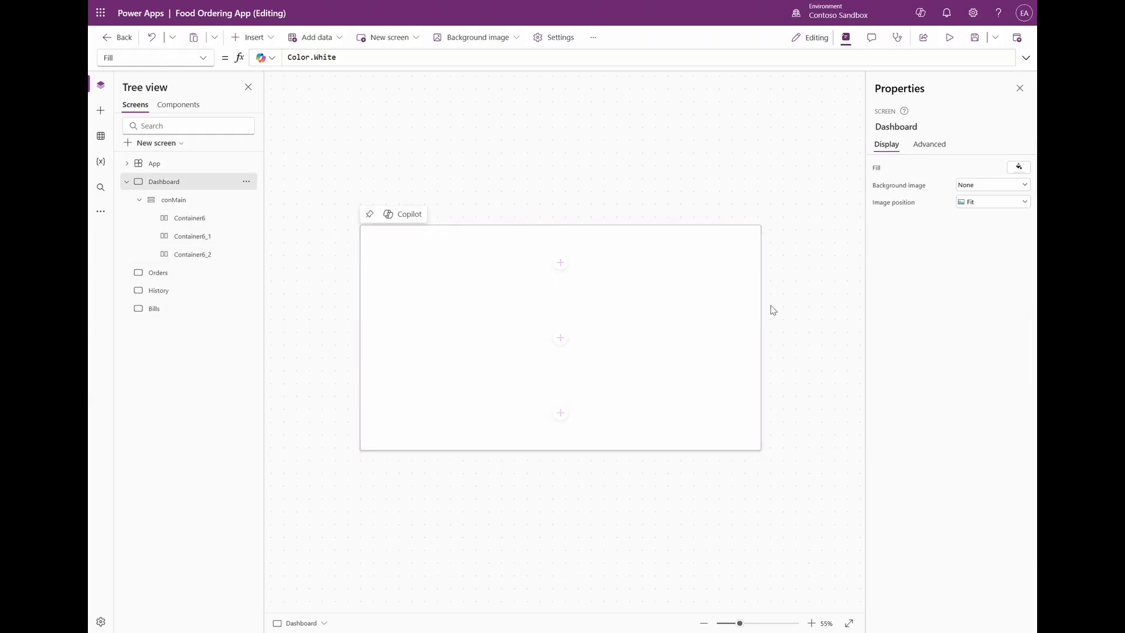
Give the first container in conMain a fixed height of 70, a minimum width of Parent.Width and a Light drop shadow.
{"action": "left_click", "coordinate": [732, 269]}
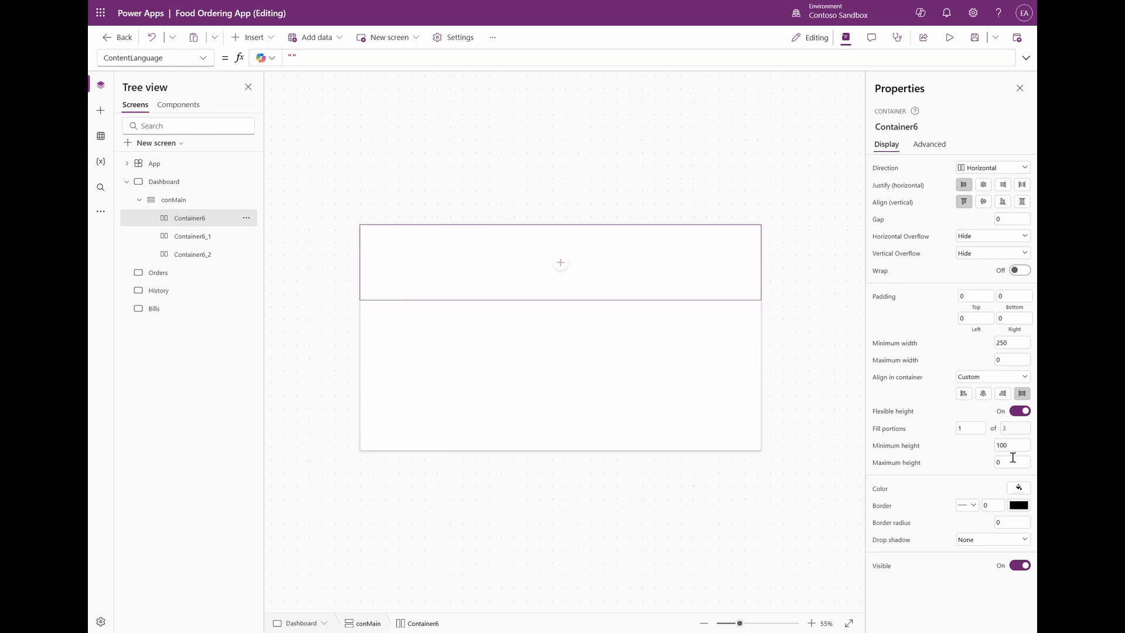
{"action": "left_click", "coordinate": [1023, 411]}
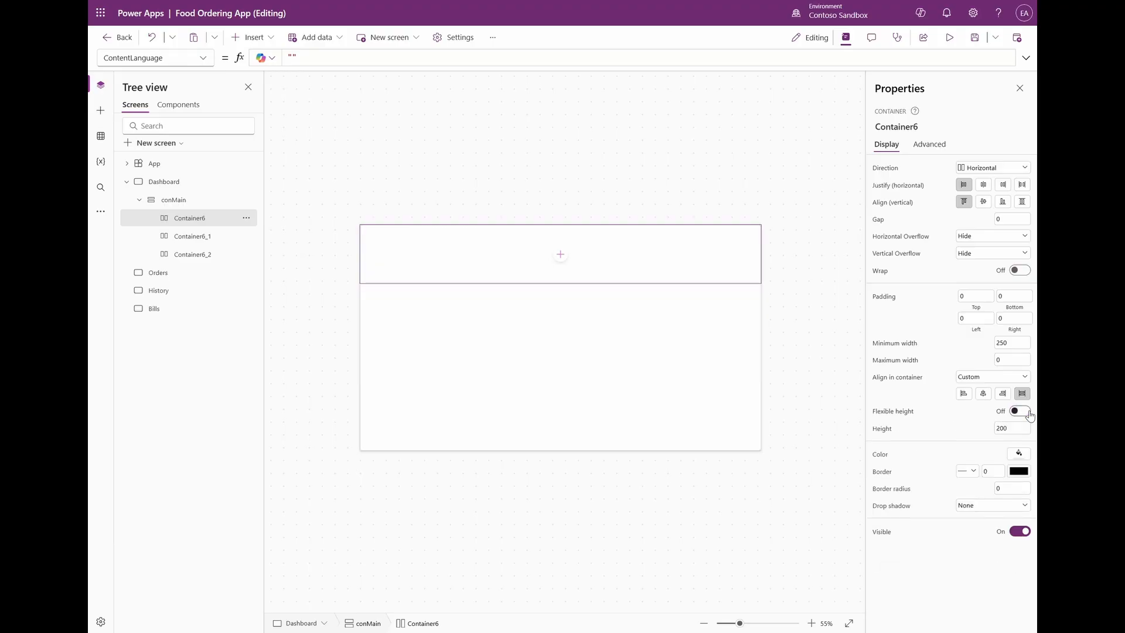
{"action": "left_click", "coordinate": [1008, 433]}
{"action": "type", "text": "70"}
{"action": "key", "text": "Return"}
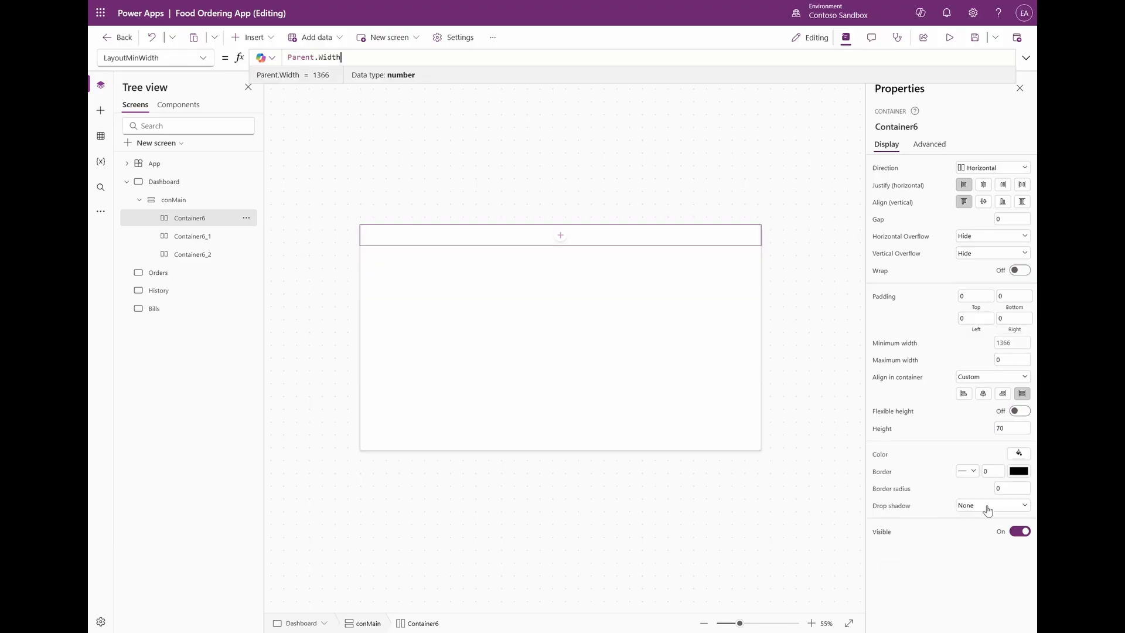
{"action": "left_click", "coordinate": [990, 505]}
{"action": "left_click", "coordinate": [982, 532]}
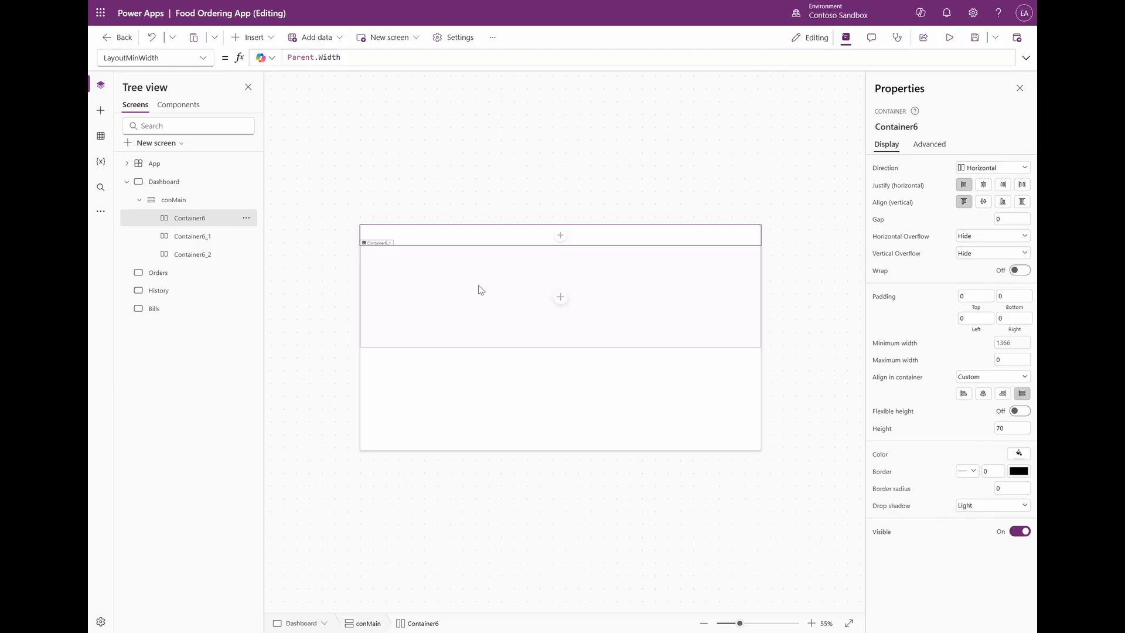
Rename the first container inside conMain to conHeader.
{"action": "left_click", "coordinate": [481, 290]}
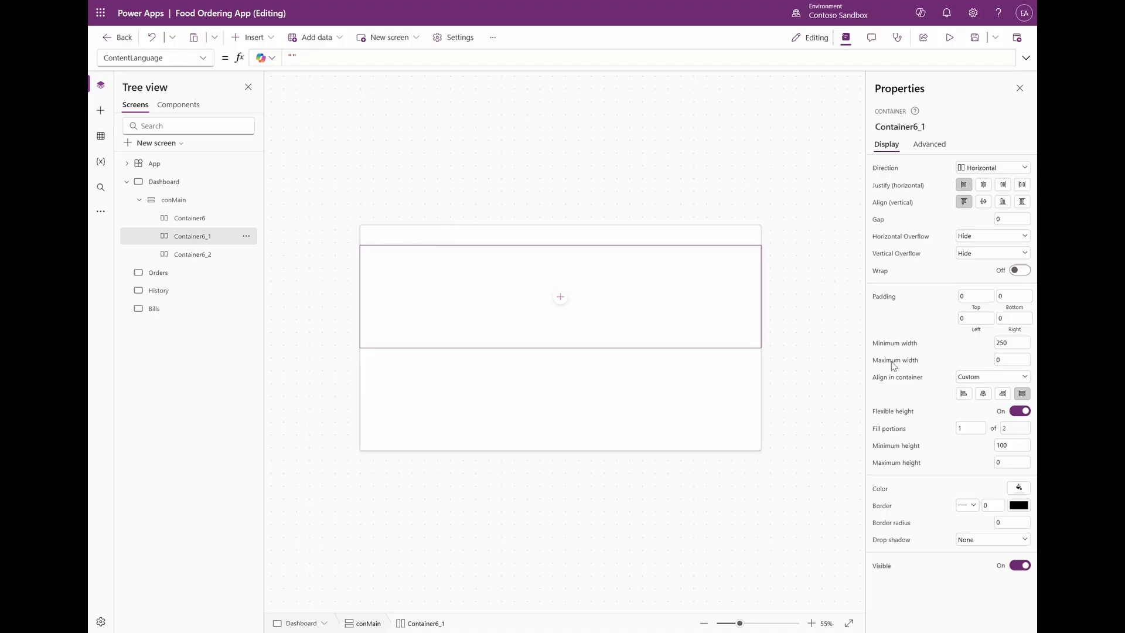
{"action": "double_click", "coordinate": [206, 237]}
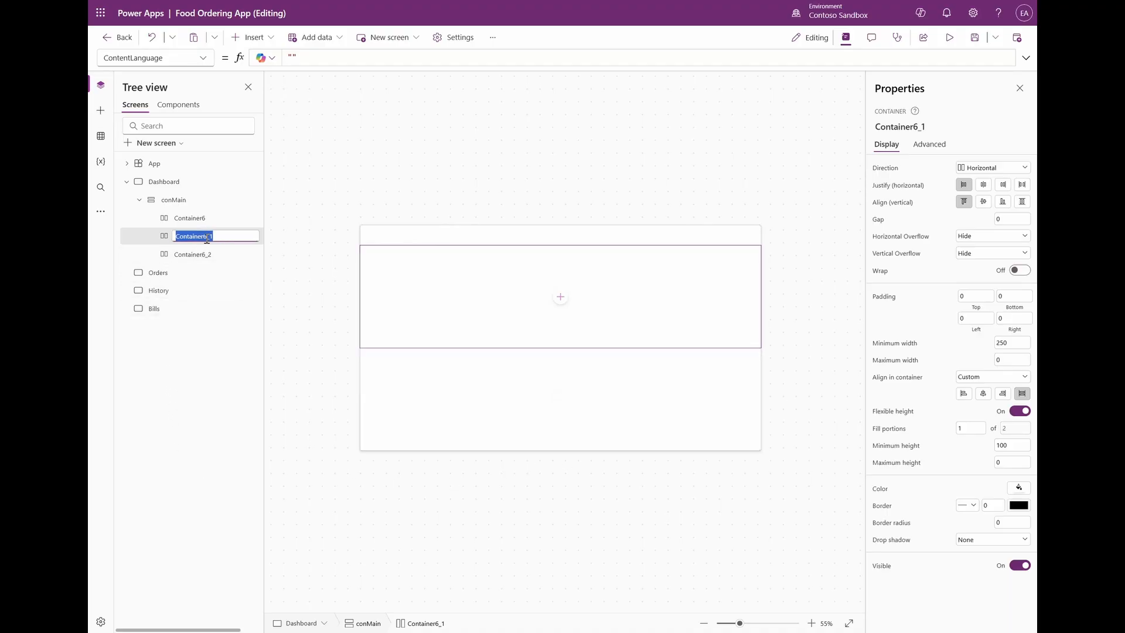
{"action": "double_click", "coordinate": [209, 218]}
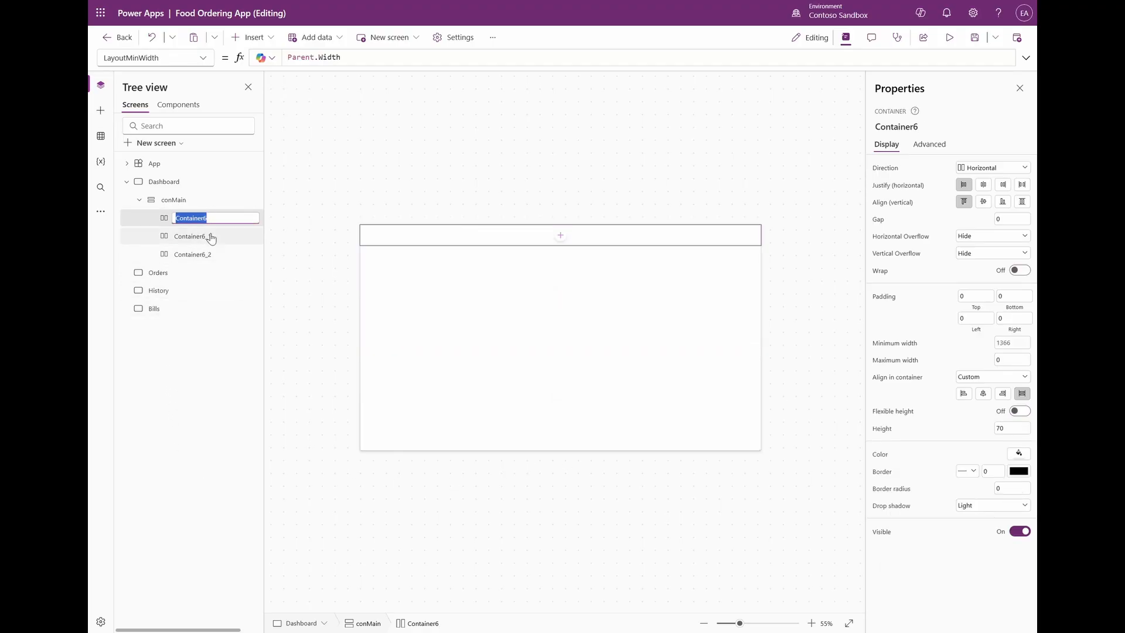
{"action": "type", "text": "conHeadre"}
{"action": "key", "text": "BackSpace"}
{"action": "key", "text": "BackSpace"}
{"action": "type", "text": "er"}
Rename the second container in conMain to conBody and the third one to conMobileNav.
{"action": "double_click", "coordinate": [197, 239]}
{"action": "type", "text": "con"}
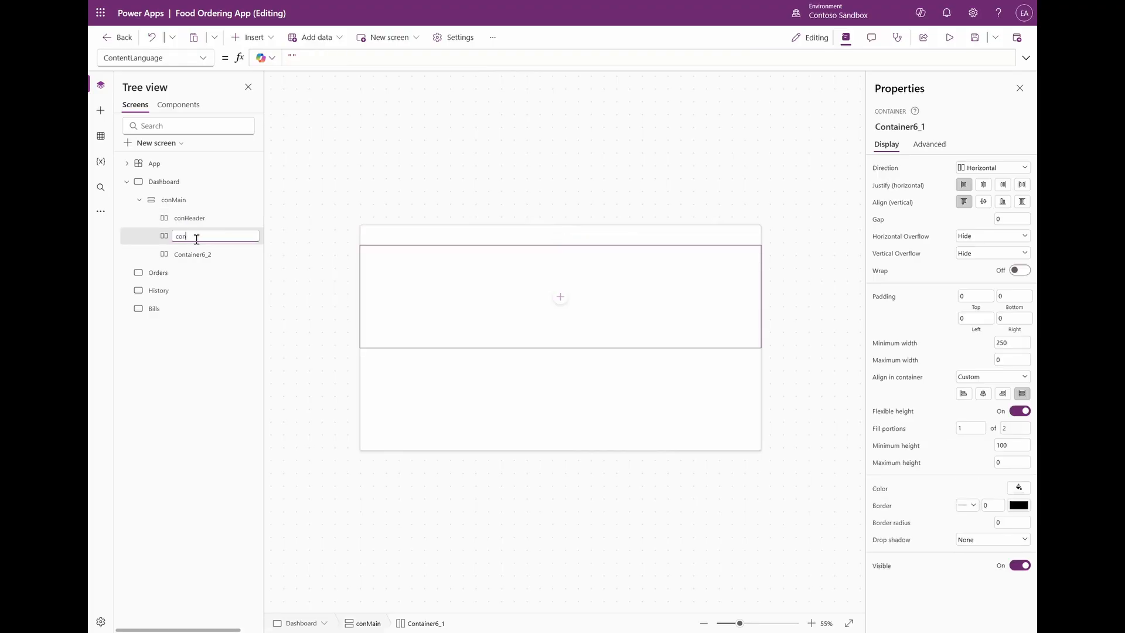
{"action": "type", "text": "Body"}
{"action": "double_click", "coordinate": [191, 255]}
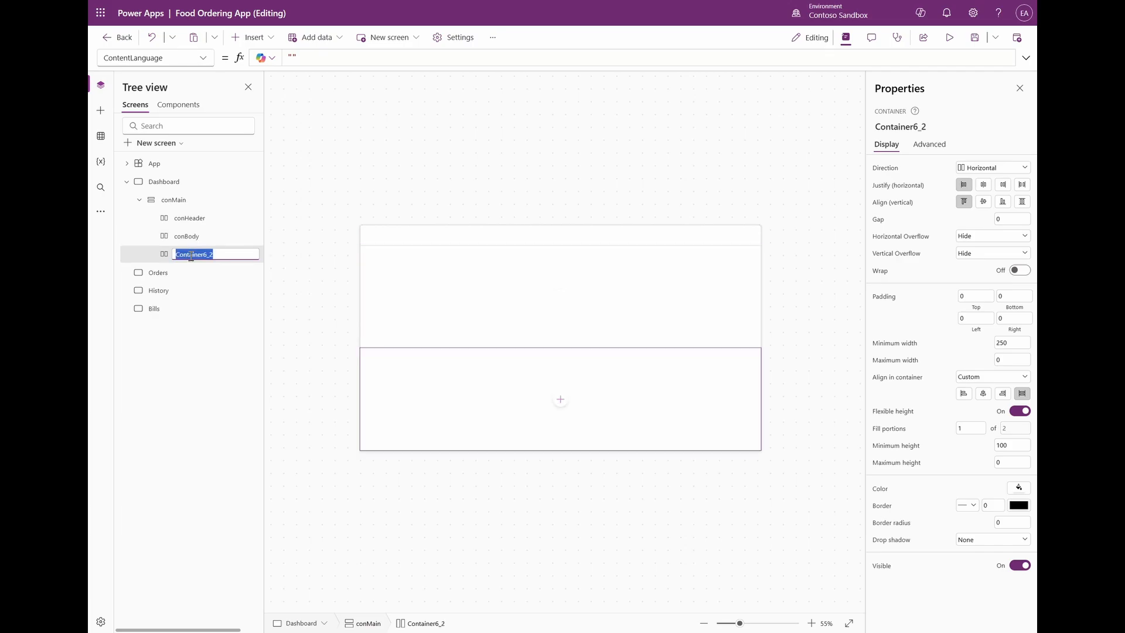
{"action": "type", "text": "conMobile"}
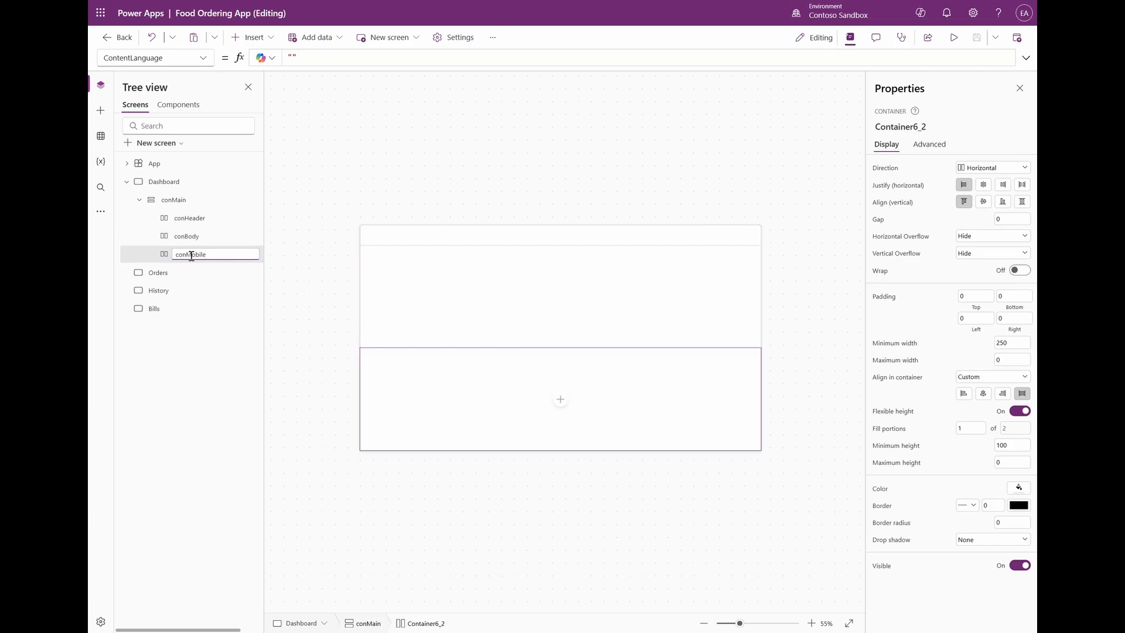
{"action": "type", "text": "Nav"}
{"action": "key", "text": "Return"}
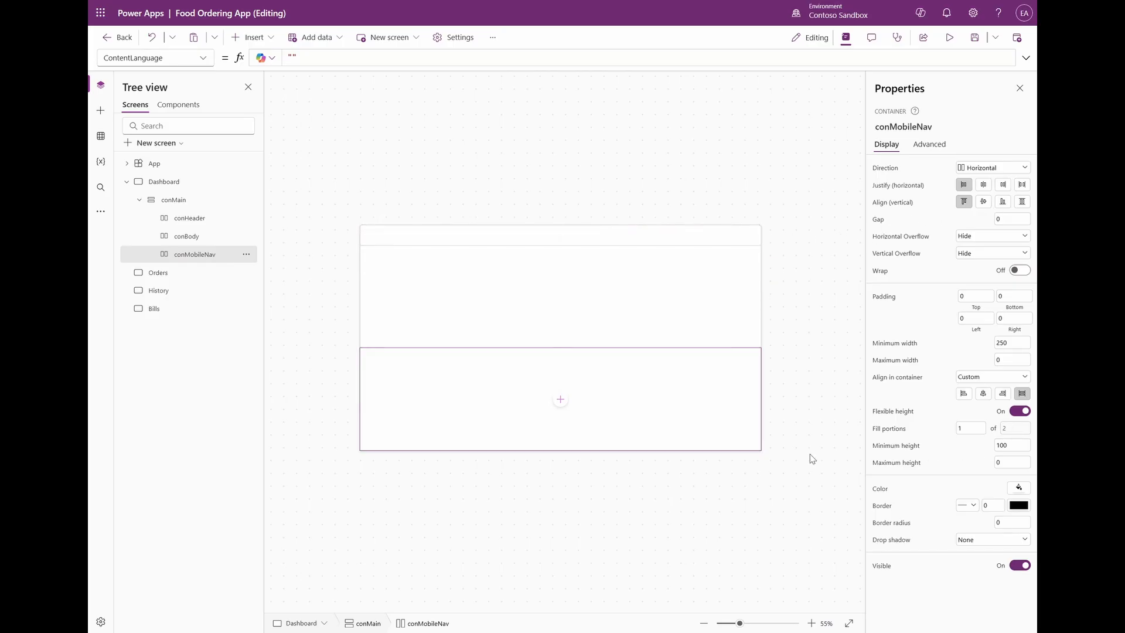
Give conMobileNav a fixed height of 50, and set conBody's minimum width to Parent.Width with wrap turned on.
{"action": "left_click", "coordinate": [1030, 413]}
{"action": "double_click", "coordinate": [1015, 427]}
{"action": "type", "text": "50"}
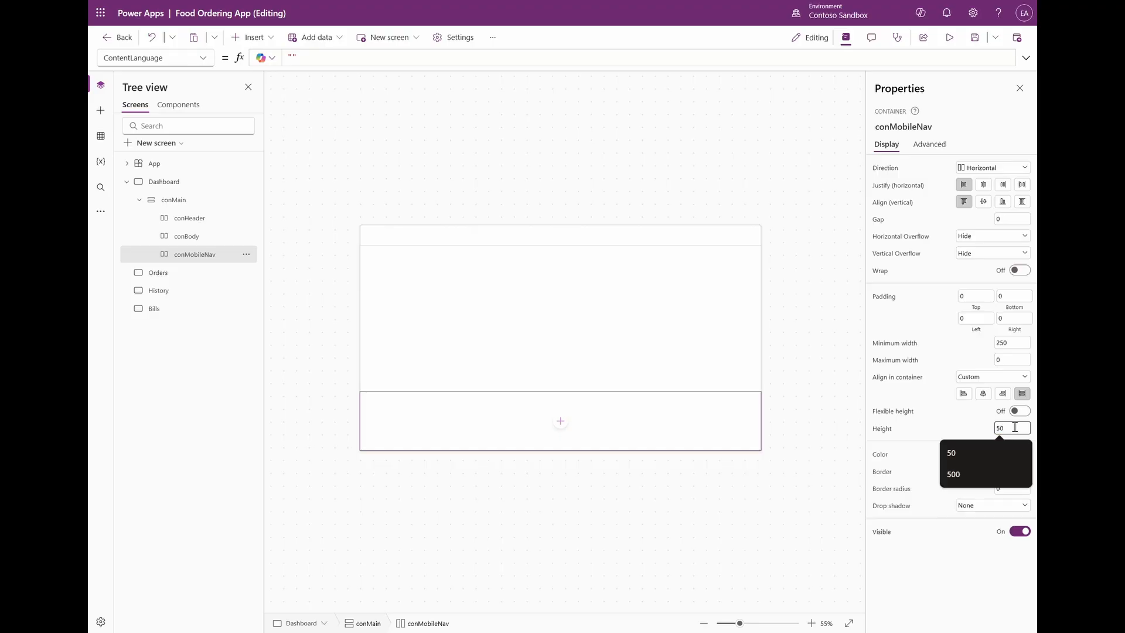
{"action": "left_click", "coordinate": [730, 417]}
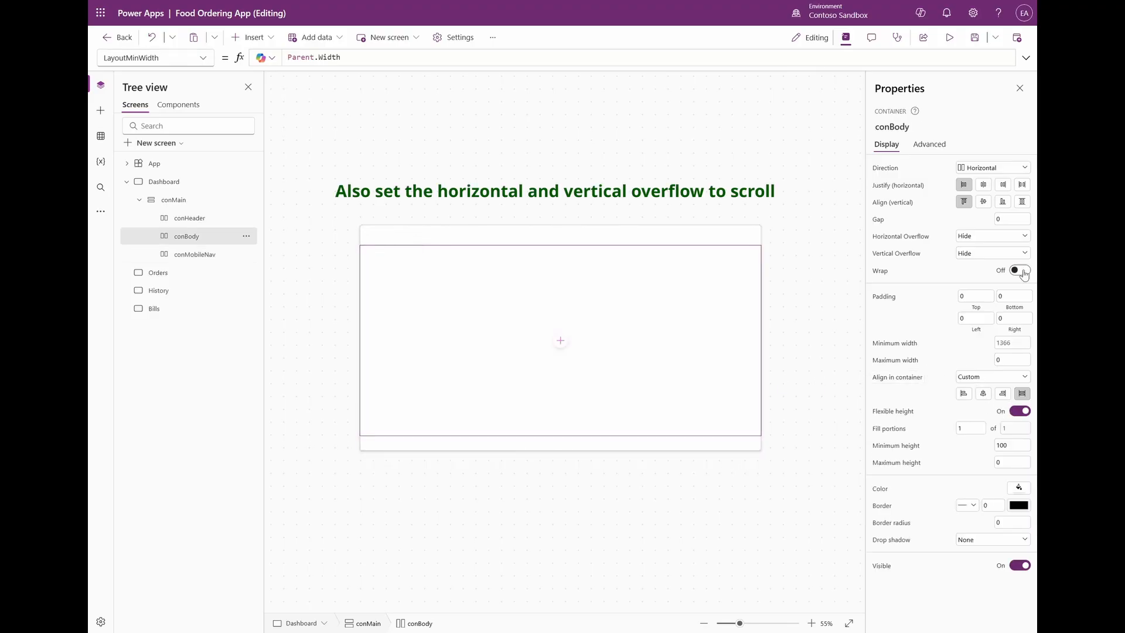
{"action": "left_click", "coordinate": [1021, 270]}
Insert the custom comNavigation component into conHeader.
{"action": "left_click", "coordinate": [483, 235]}
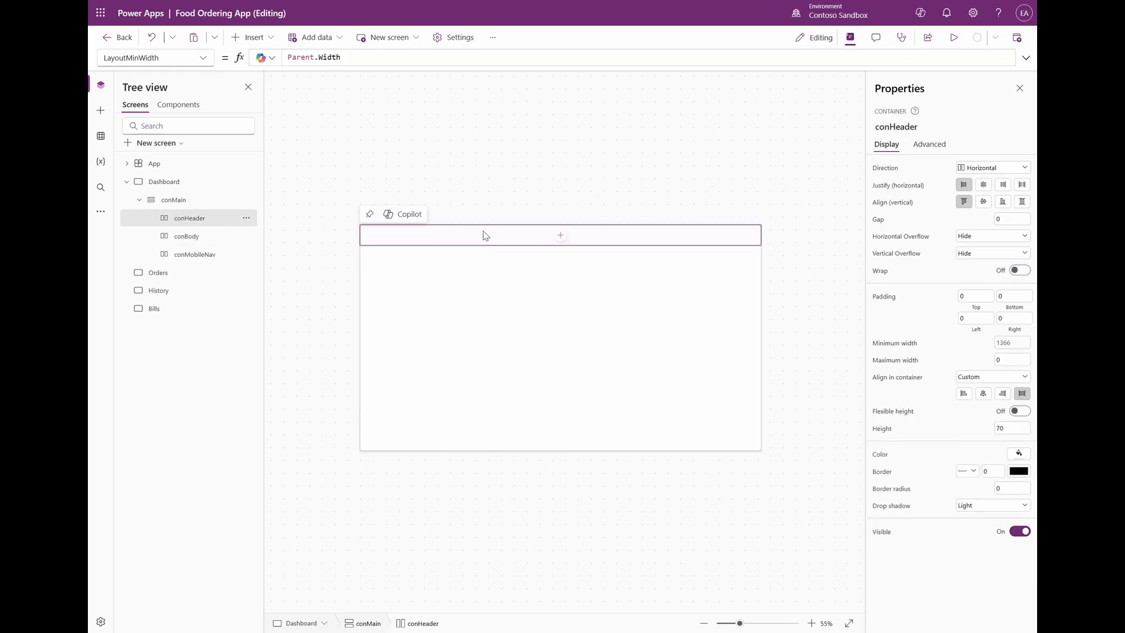
{"action": "left_click", "coordinate": [253, 37]}
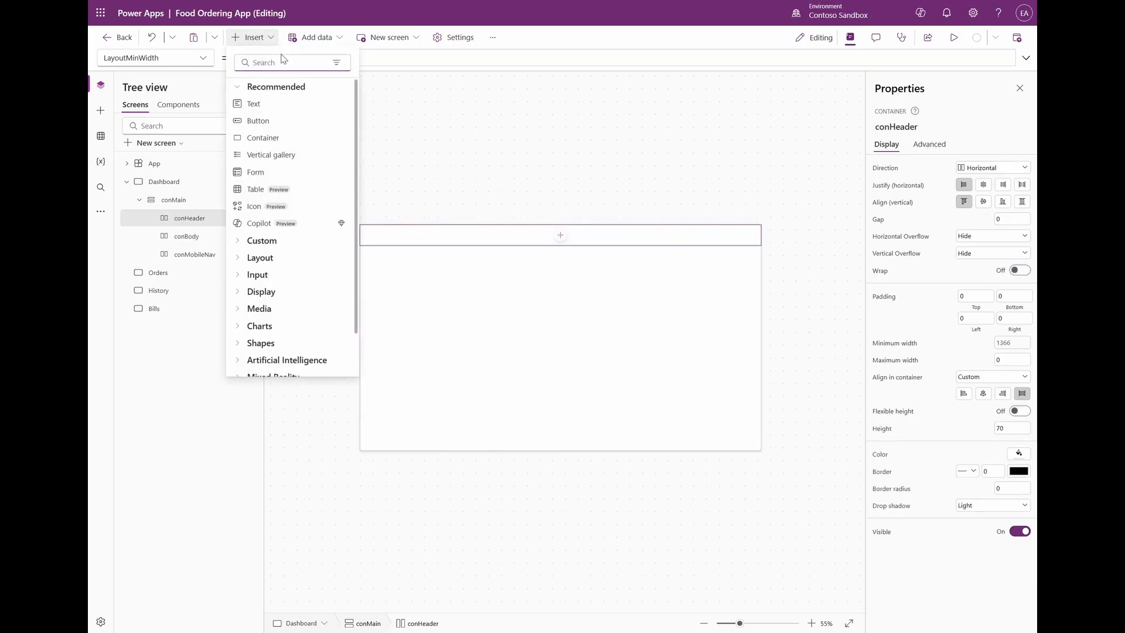
{"action": "left_click", "coordinate": [261, 240]}
{"action": "left_click", "coordinate": [269, 259]}
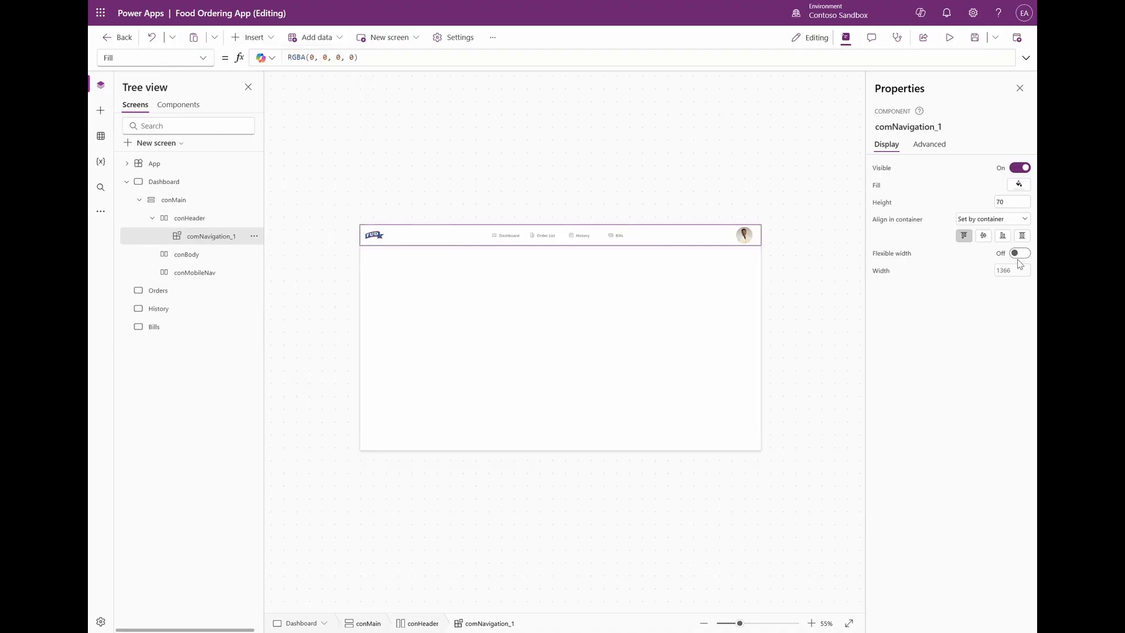
Turn on flexible width for comNavigation_1, set its minimum width to 0 and Height to Parent.Height, and preview the Dashboard screen.
{"action": "left_click", "coordinate": [1020, 254]}
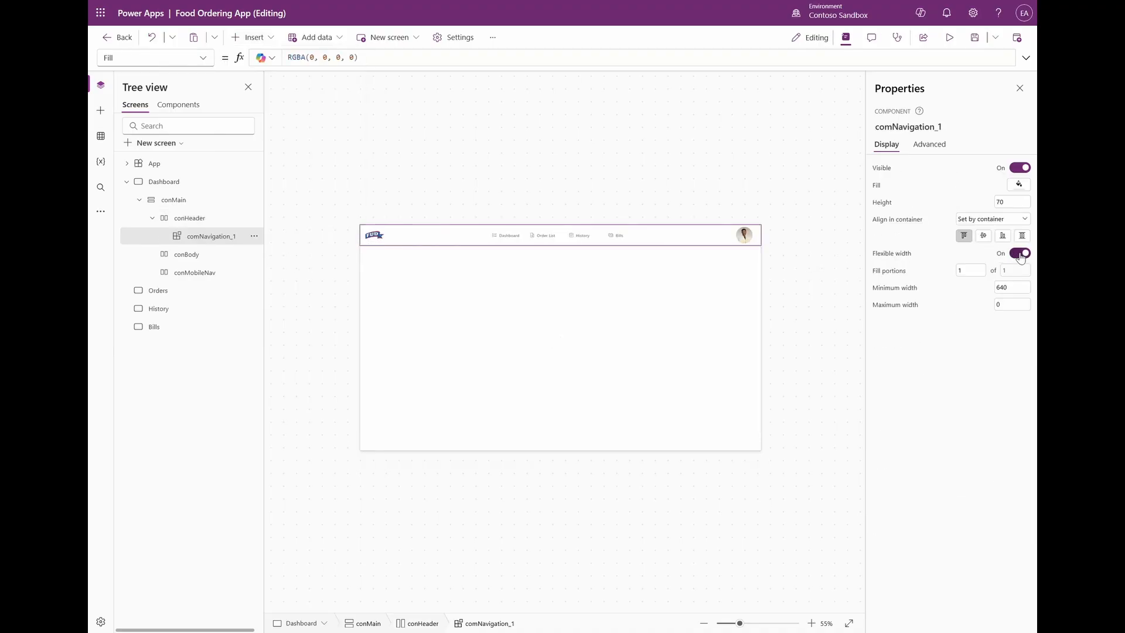
{"action": "double_click", "coordinate": [1017, 288]}
{"action": "type", "text": "0"}
{"action": "left_click", "coordinate": [986, 363]}
{"action": "left_click", "coordinate": [885, 203]}
{"action": "left_click", "coordinate": [531, 57]}
{"action": "key", "text": "ctrl+a"}
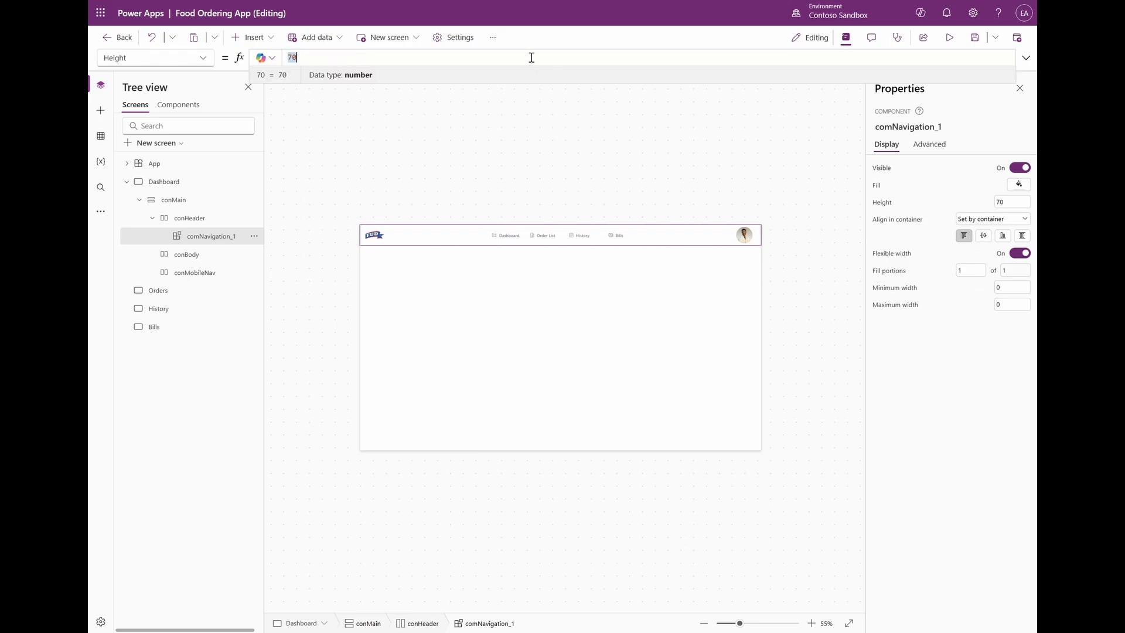
{"action": "type", "text": "Parent.Height"}
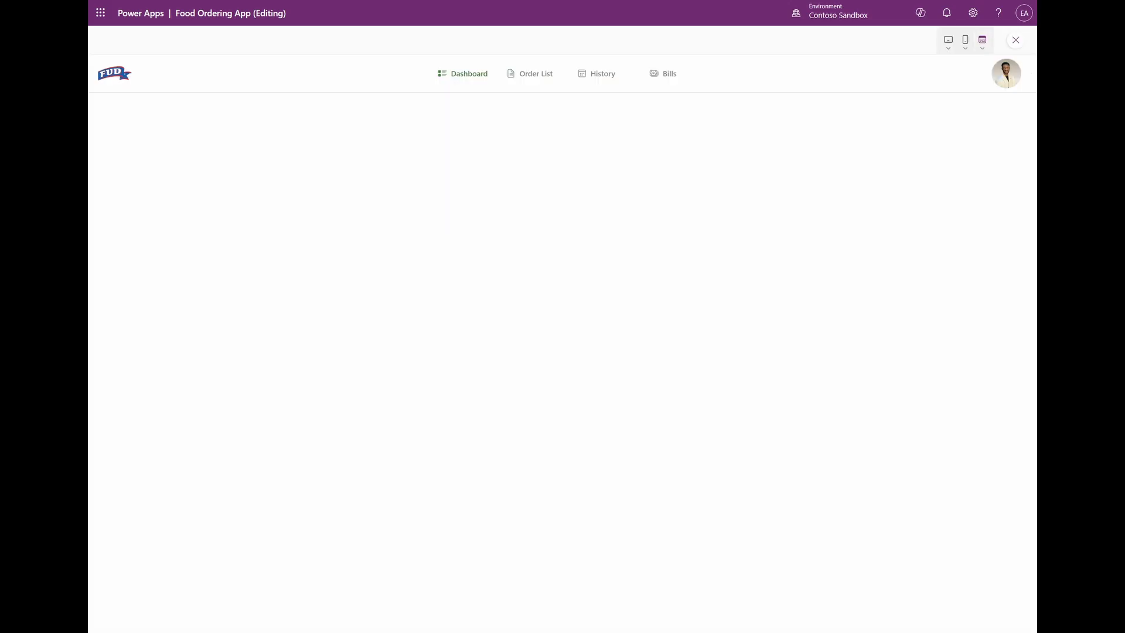
{"action": "left_click", "coordinate": [1015, 40]}
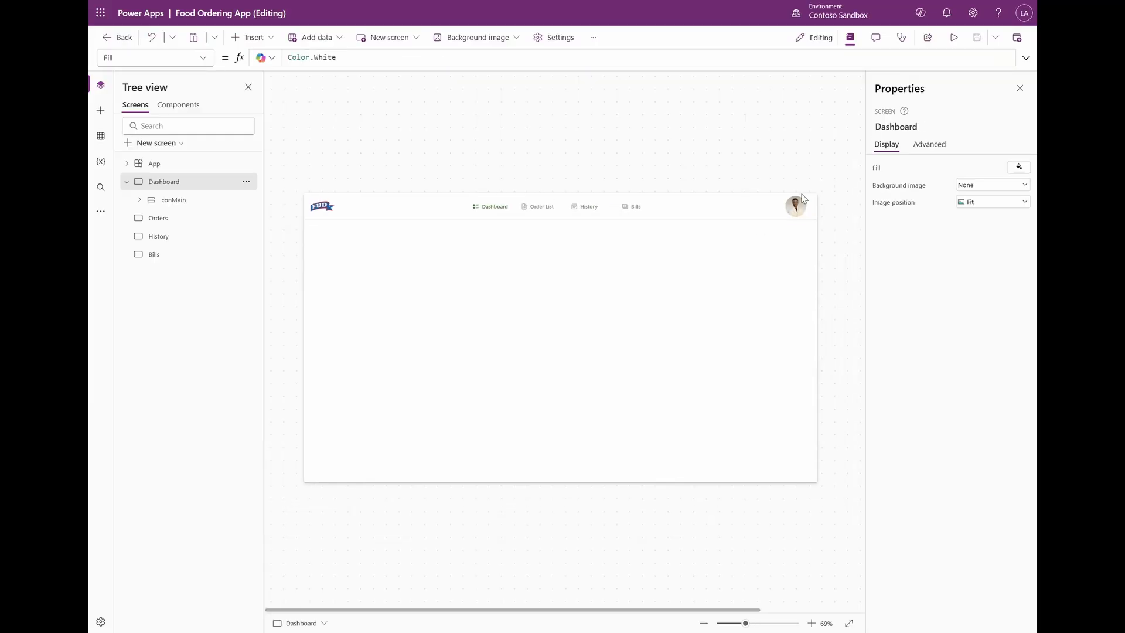
Create a new component alongside comNavigation and set its Width to App.DesignWidth.
{"action": "left_click", "coordinate": [179, 105]}
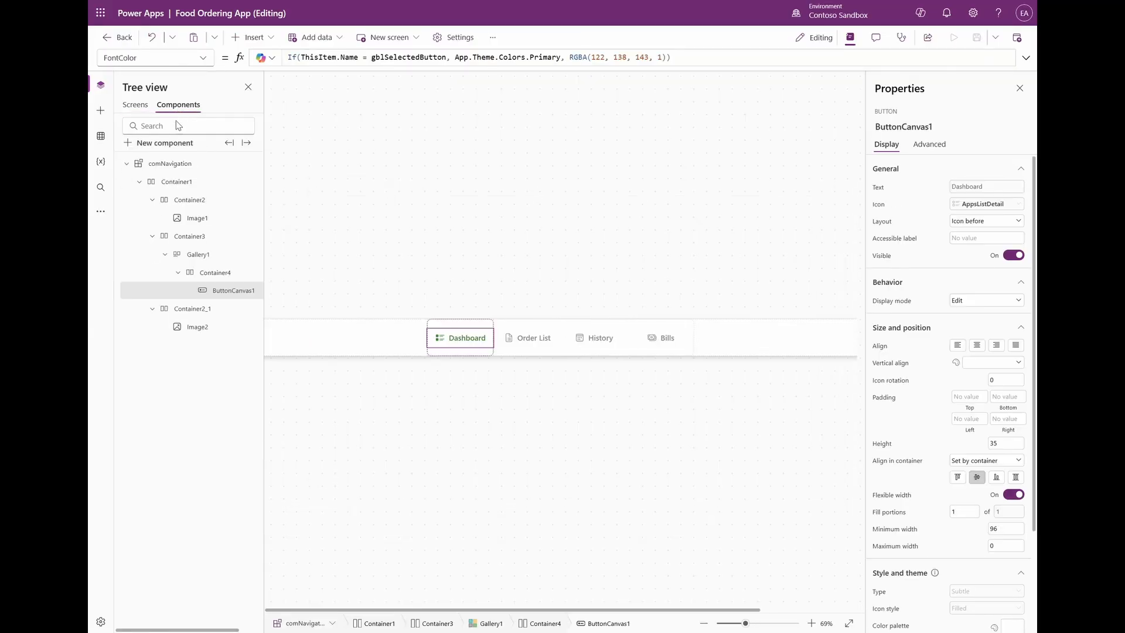
{"action": "left_click", "coordinate": [127, 163]}
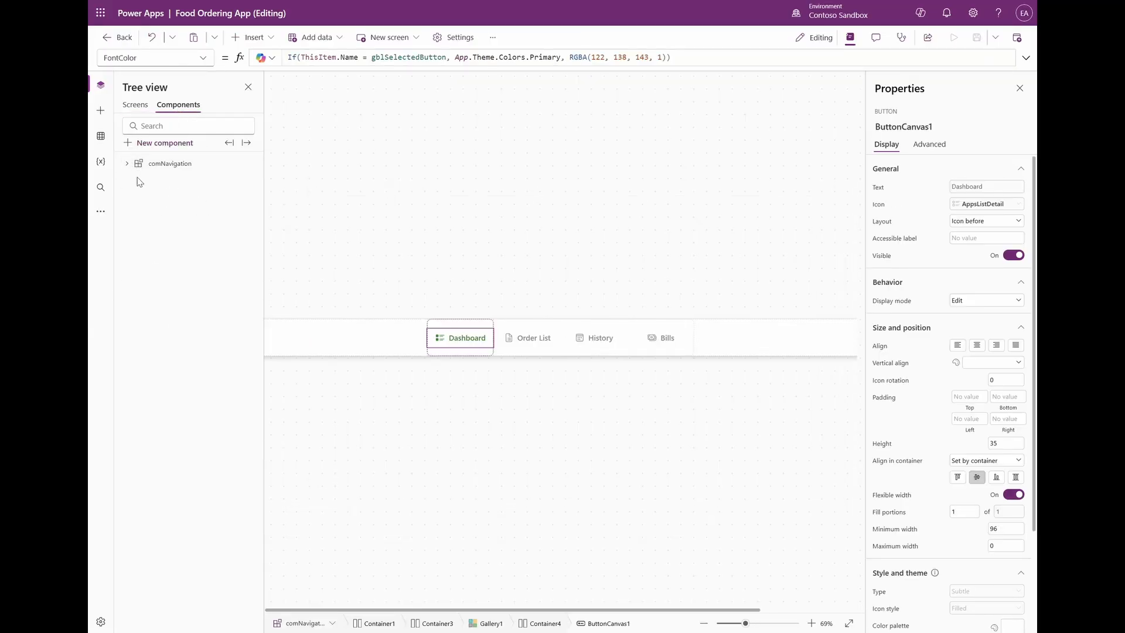
{"action": "left_click", "coordinate": [154, 143]}
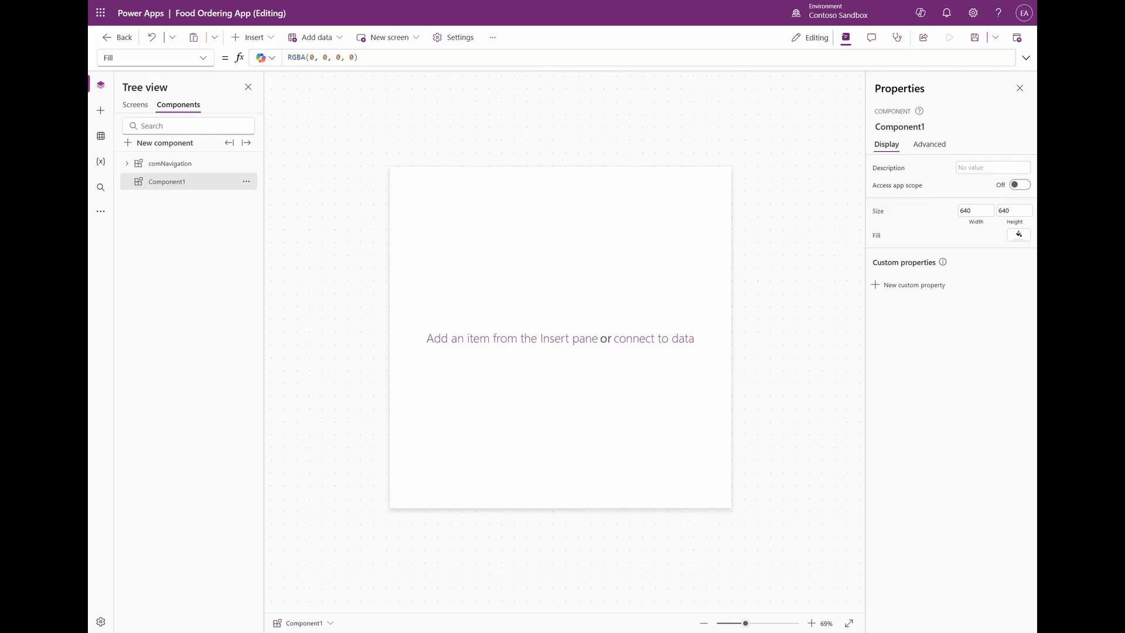
{"action": "left_click", "coordinate": [976, 211]}
{"action": "key", "text": "ctrl+a"}
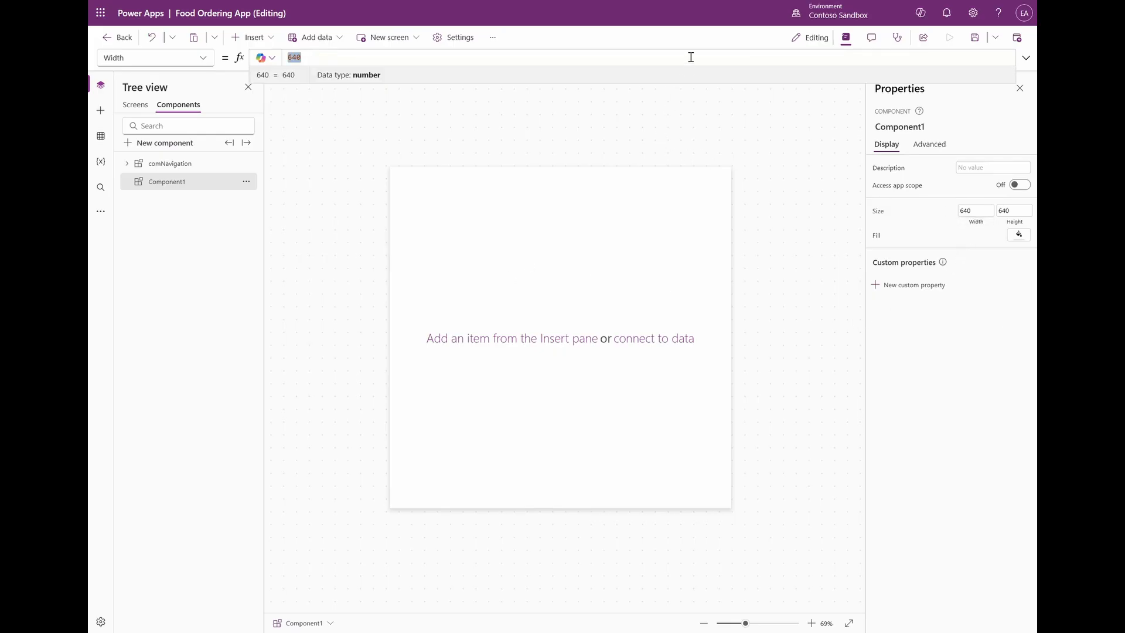
{"action": "type", "text": "App.Desi"}
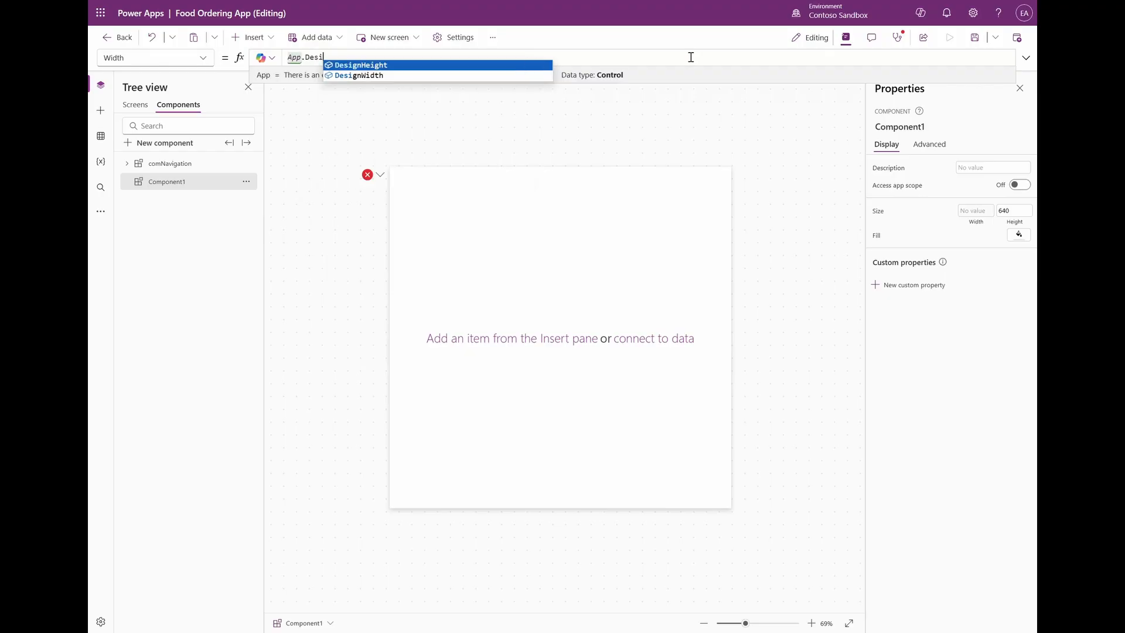
{"action": "key", "text": "Down"}
{"action": "key", "text": "Return"}
Set the new component's Height to 70.
{"action": "left_click", "coordinate": [1008, 223]}
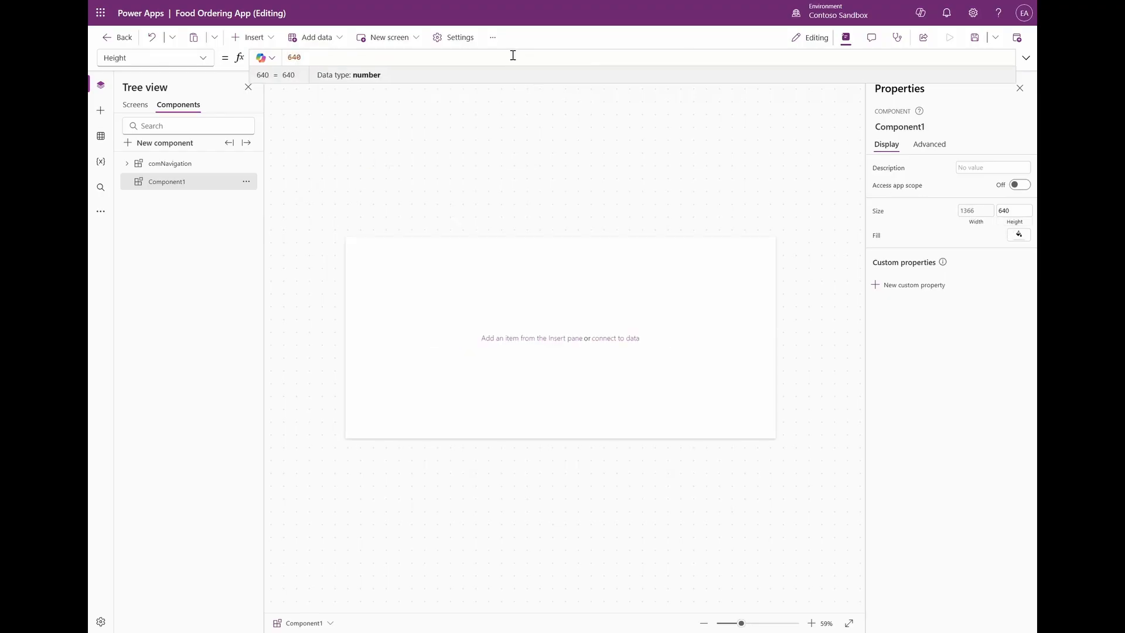
{"action": "left_click", "coordinate": [515, 55]}
{"action": "key", "text": "ctrl+a"}
{"action": "type", "text": "70"}
Insert a horizontal container into the new component and position it at X 0 and Y 0.
{"action": "left_click", "coordinate": [255, 37]}
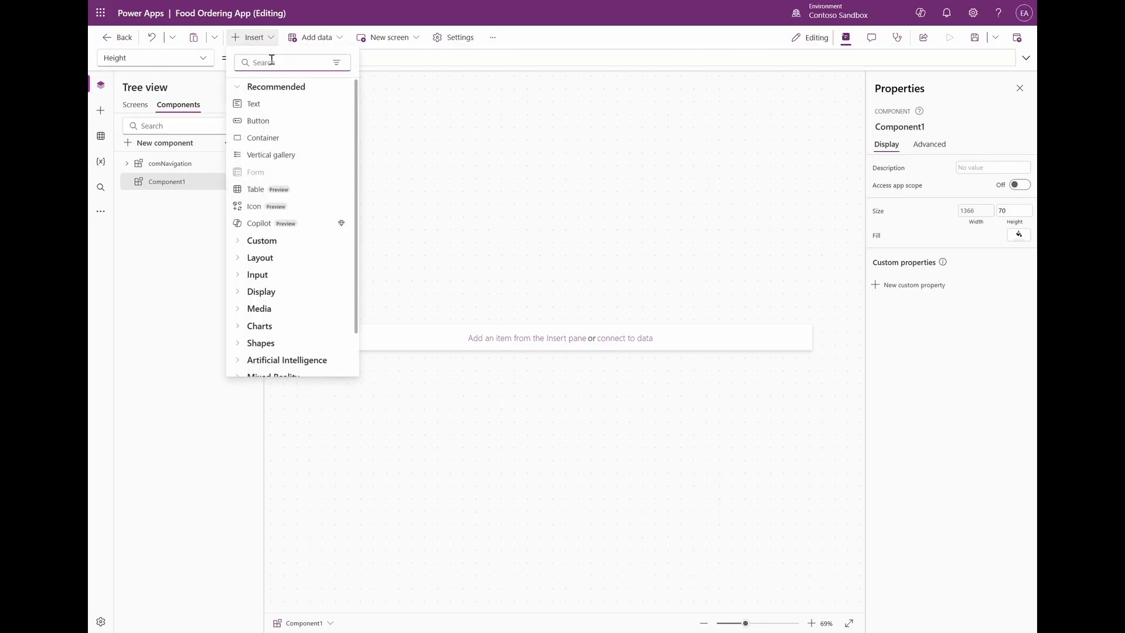
{"action": "type", "text": "hori"}
{"action": "left_click", "coordinate": [276, 102]}
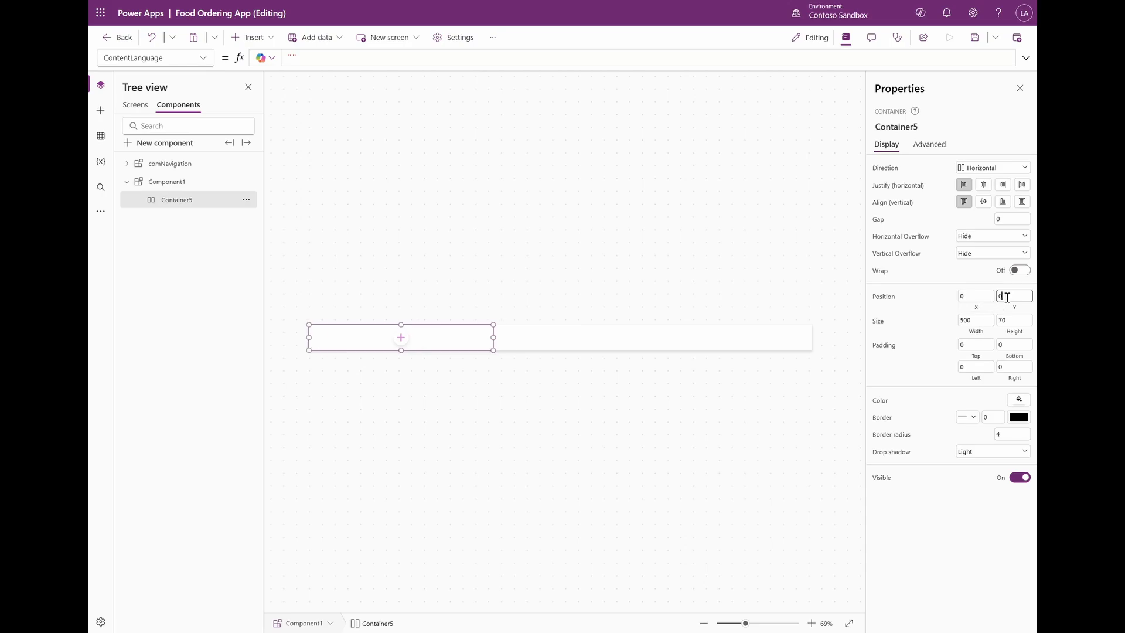
Set the component's horizontal container to a Width of Parent.Width and a Height of Parent.Height.
{"action": "left_click", "coordinate": [976, 323]}
{"action": "left_click", "coordinate": [413, 57]}
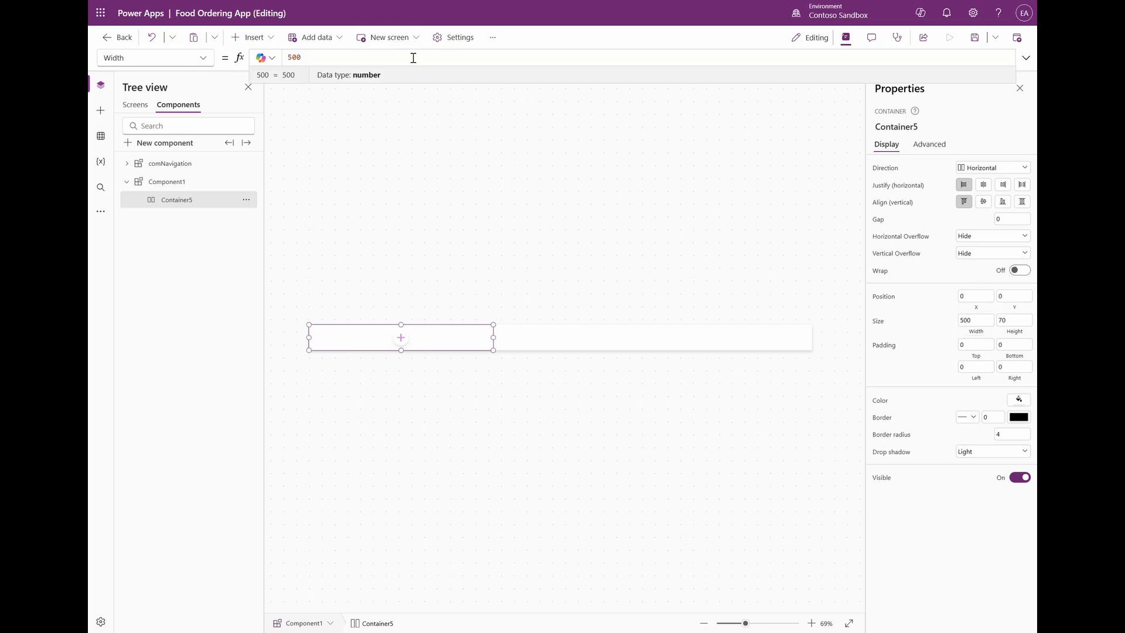
{"action": "key", "text": "ctrl+a"}
{"action": "type", "text": "Parent.Width"}
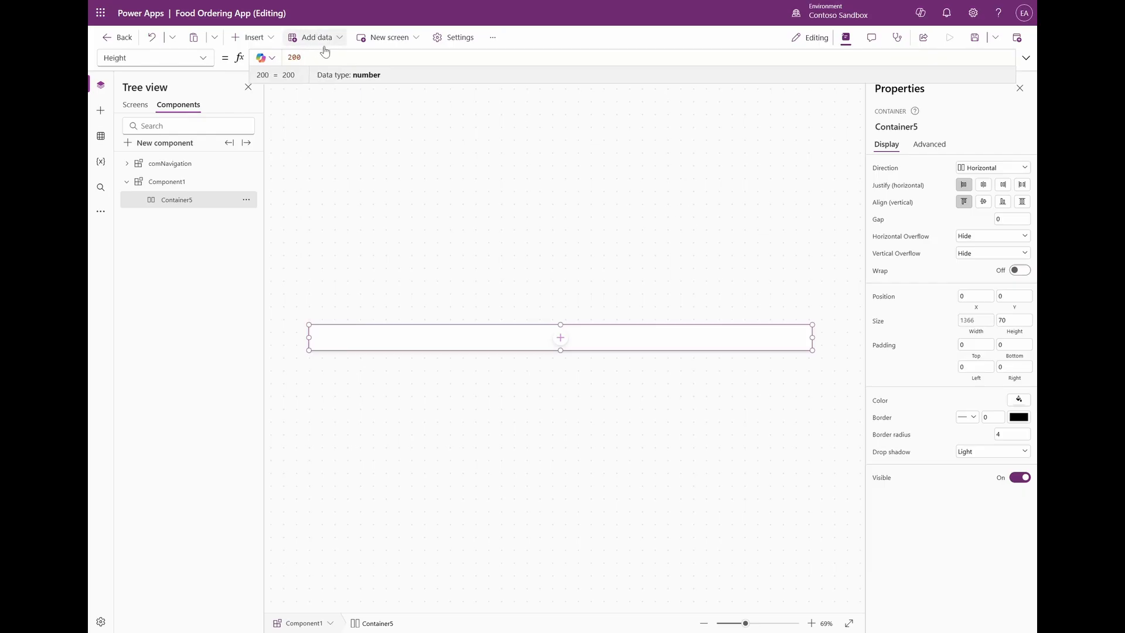
{"action": "key", "text": "ctrl+a"}
{"action": "type", "text": "Parent.Height"}
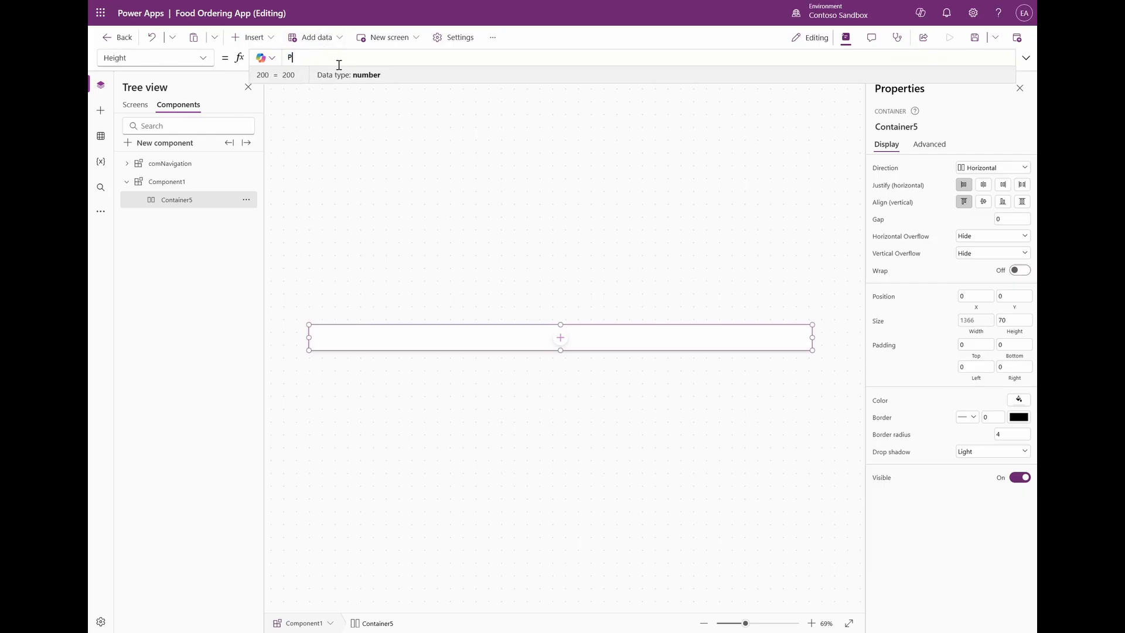
{"action": "left_click", "coordinate": [879, 227]}
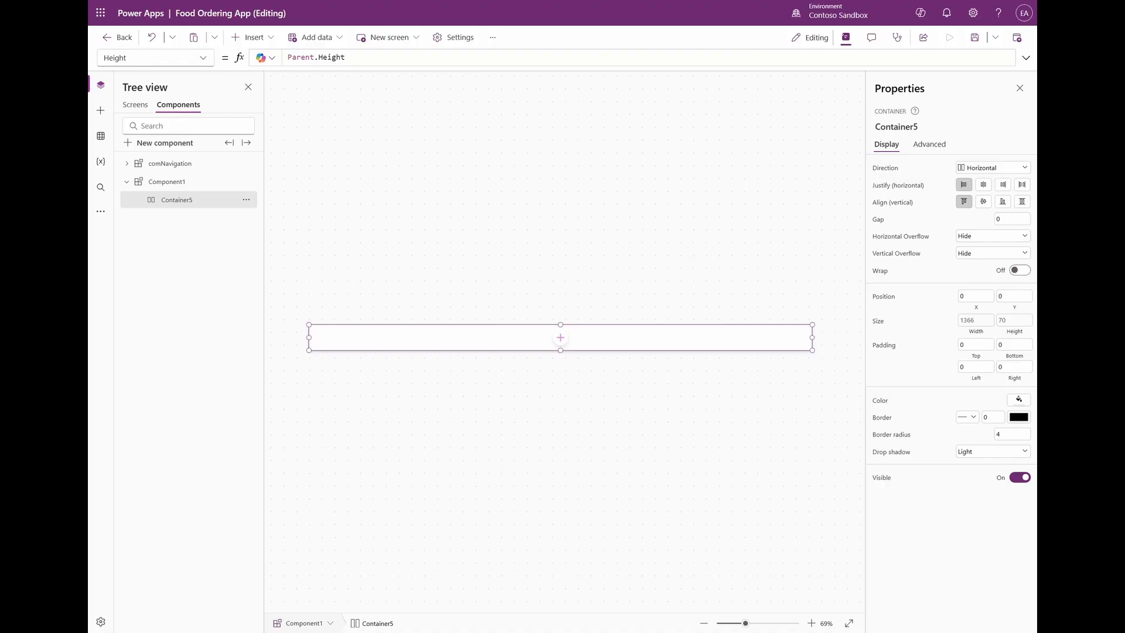
Set the horizontal container's fill to RGBA(244, 244, 244, 1) and edit its border radius.
{"action": "left_click", "coordinate": [891, 398]}
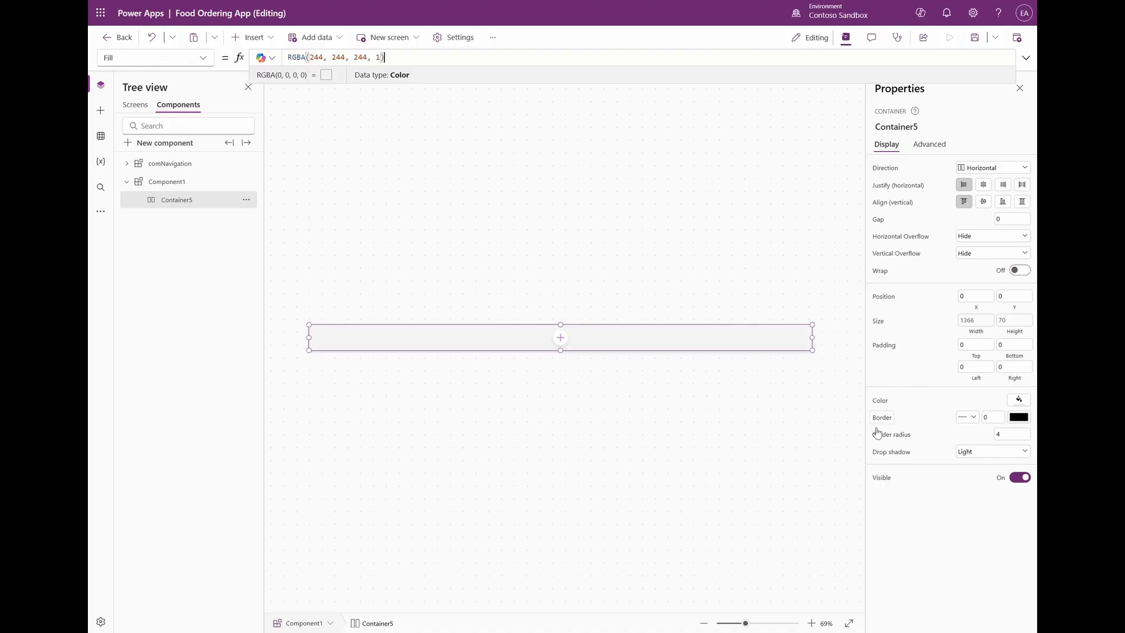
{"action": "left_click", "coordinate": [1012, 434]}
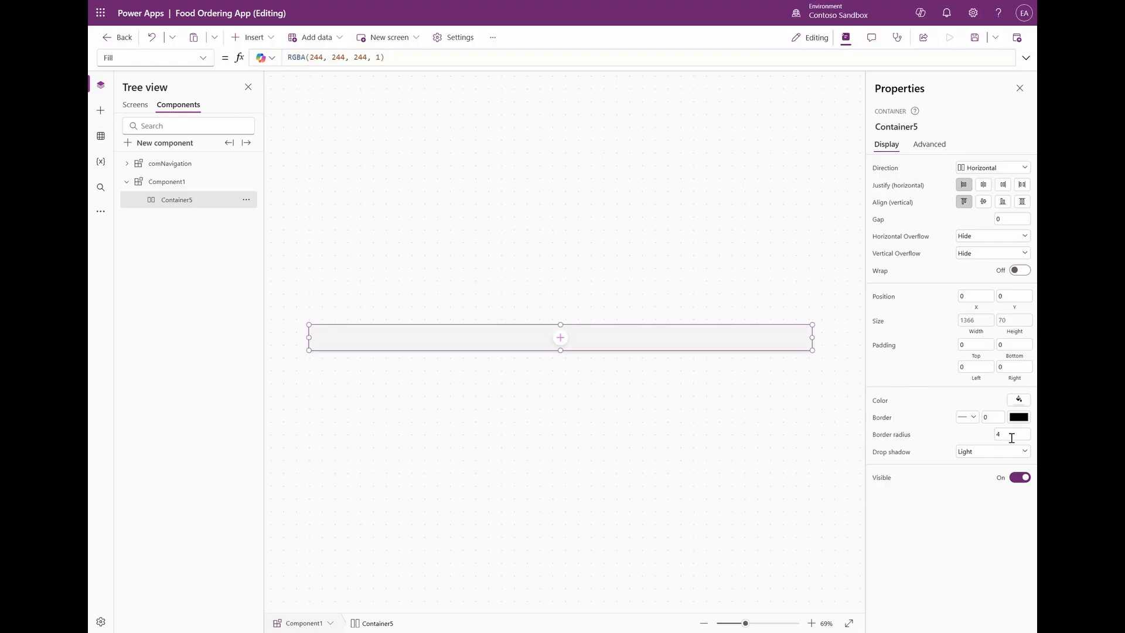
{"action": "left_click", "coordinate": [958, 517]}
Insert a horizontal gallery into the component's horizontal container.
{"action": "left_click", "coordinate": [249, 37]}
{"action": "left_click", "coordinate": [293, 117]}
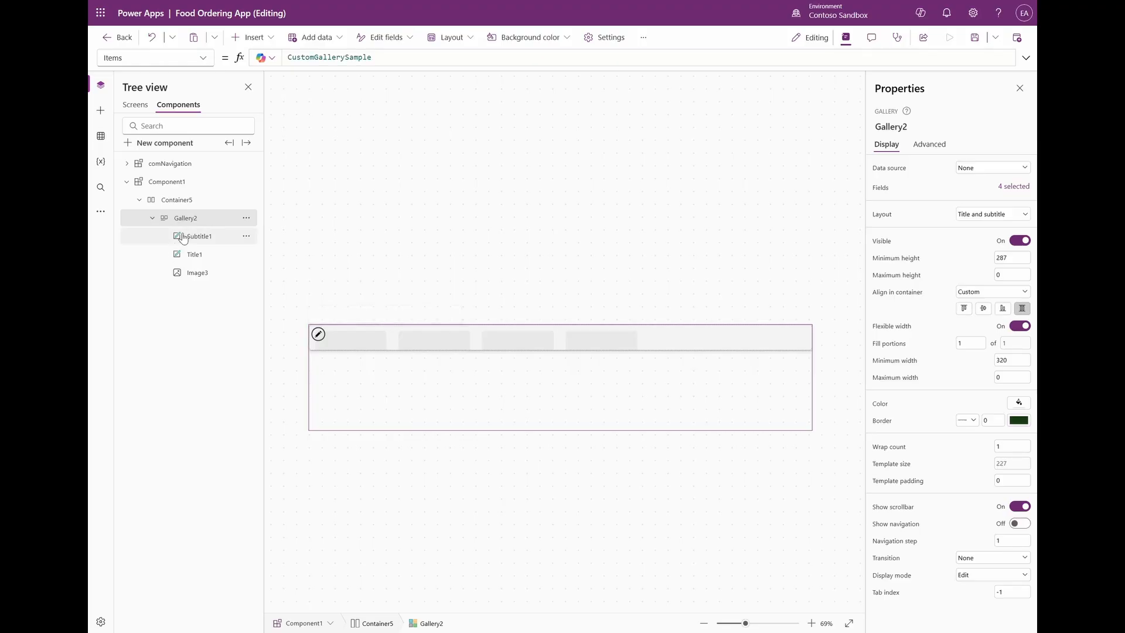
Delete the subtitle, title and image controls from the gallery inside the new component.
{"action": "left_click", "coordinate": [182, 238]}
{"action": "left_click", "coordinate": [182, 255], "text": "shift"}
{"action": "left_click", "coordinate": [187, 274], "text": "shift"}
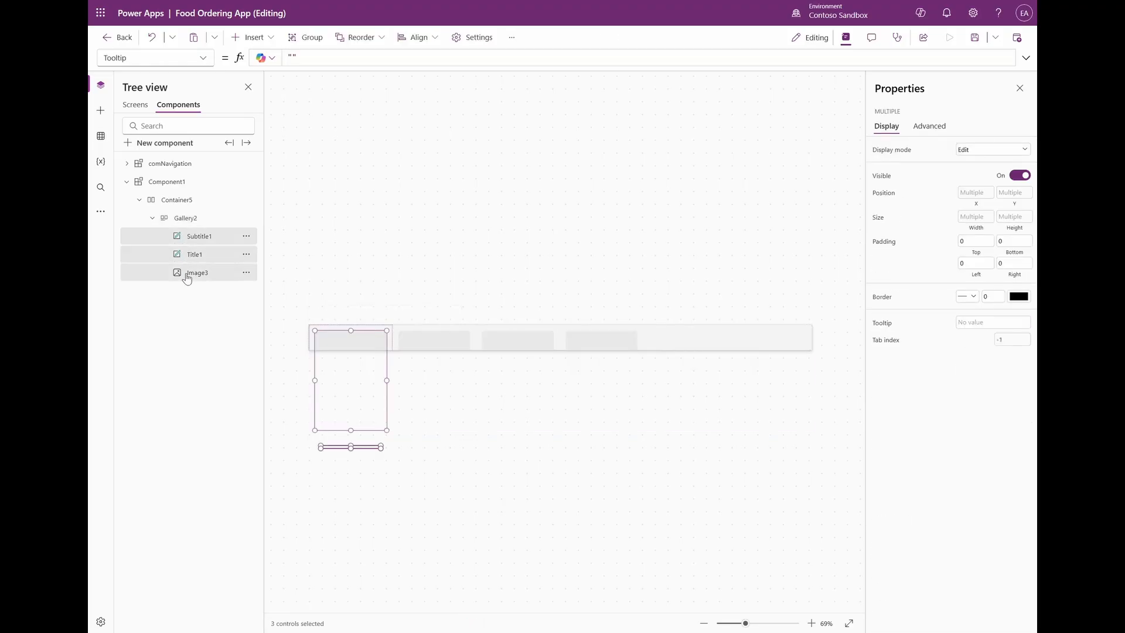
{"action": "key", "text": "Delete"}
Center the contents of the component's outer horizontal container both horizontally and vertically.
{"action": "left_click", "coordinate": [182, 203]}
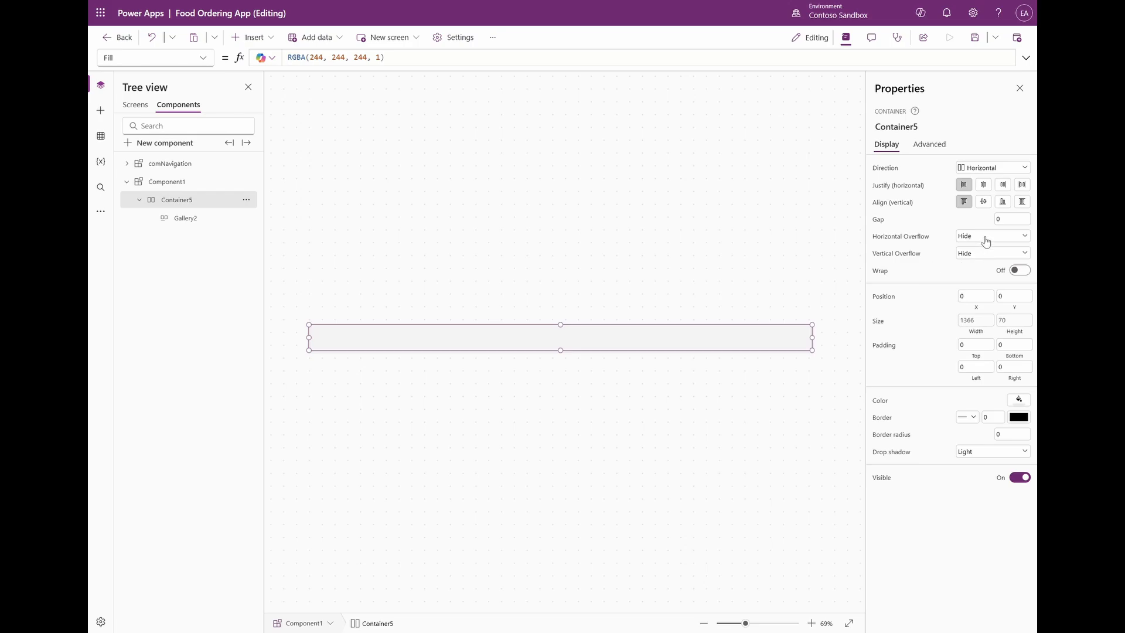
{"action": "left_click", "coordinate": [984, 186]}
{"action": "left_click", "coordinate": [983, 202]}
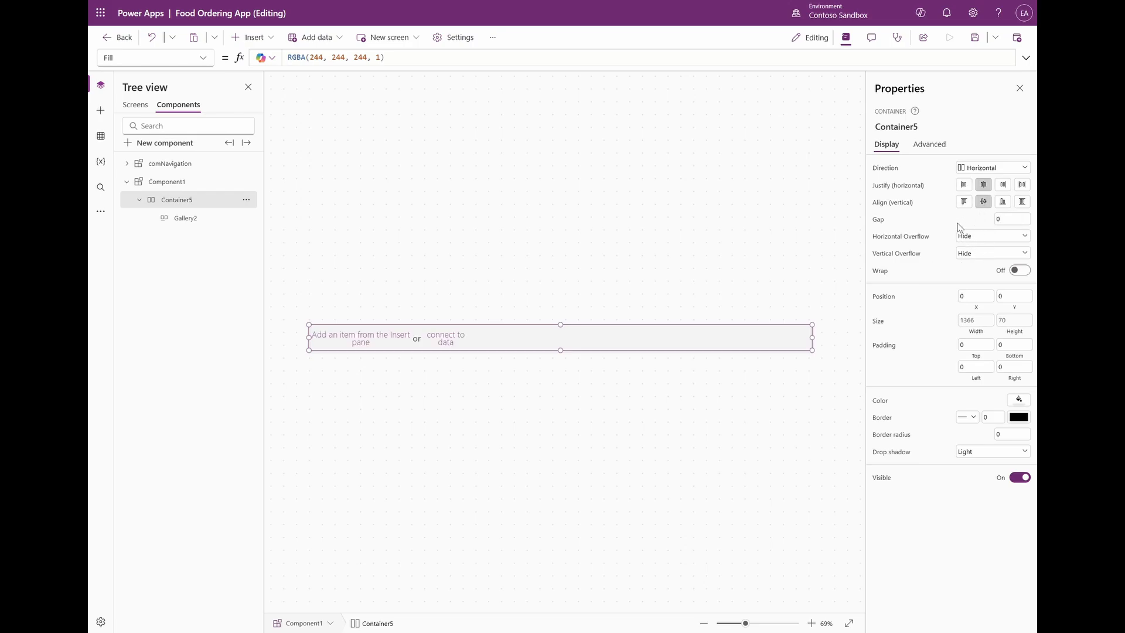
Set the gallery's alignment in its container to stretch and its minimum height to 0.
{"action": "left_click", "coordinate": [185, 218]}
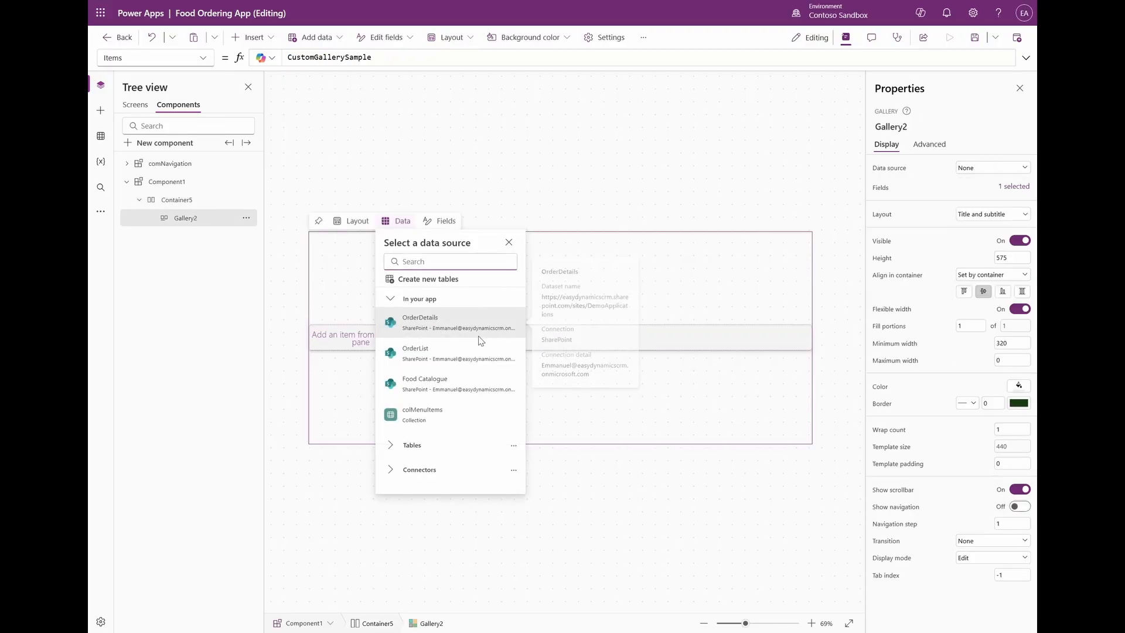
{"action": "left_click", "coordinate": [1018, 258]}
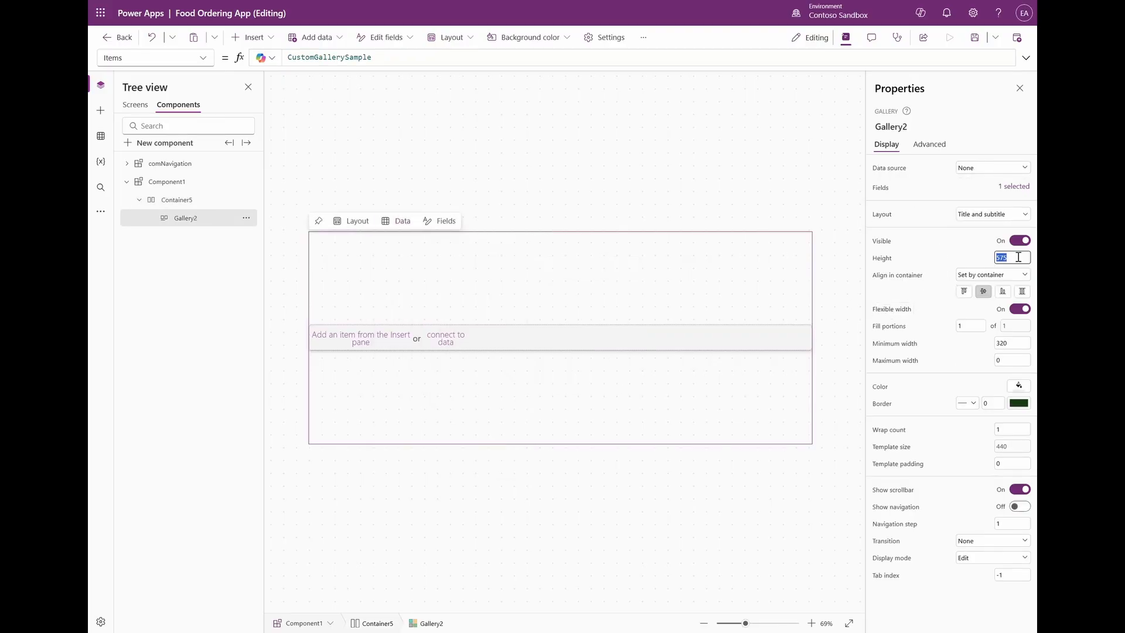
{"action": "left_click", "coordinate": [1022, 291]}
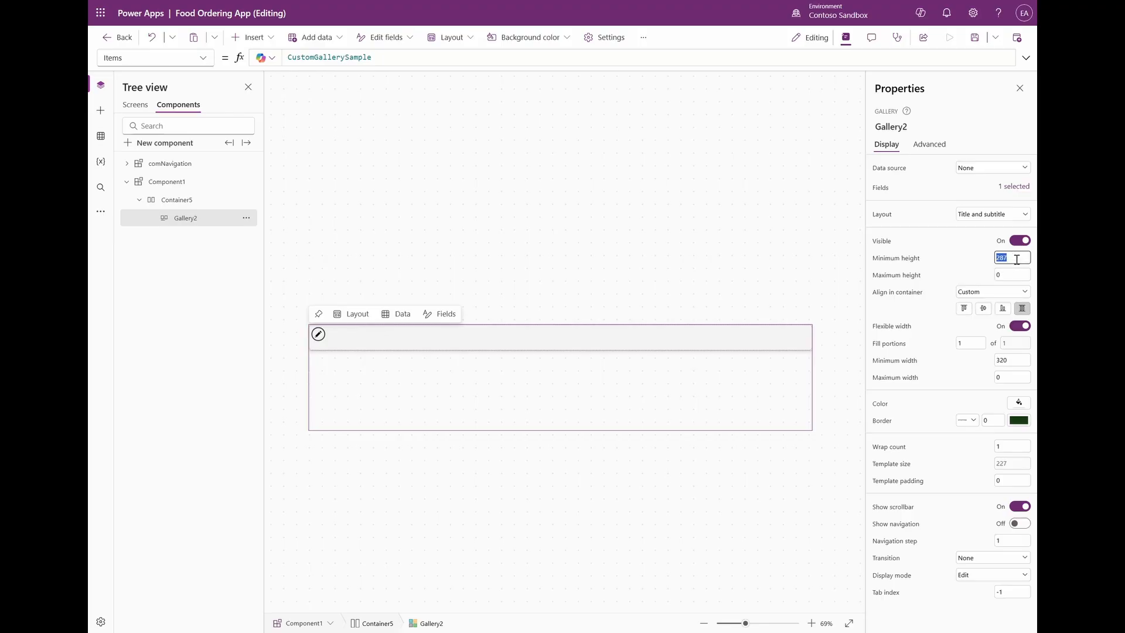
Turn off the gallery's flexible width, then set its width to 300 and template size to 75.
{"action": "left_click", "coordinate": [1023, 327]}
{"action": "left_click", "coordinate": [1011, 344]}
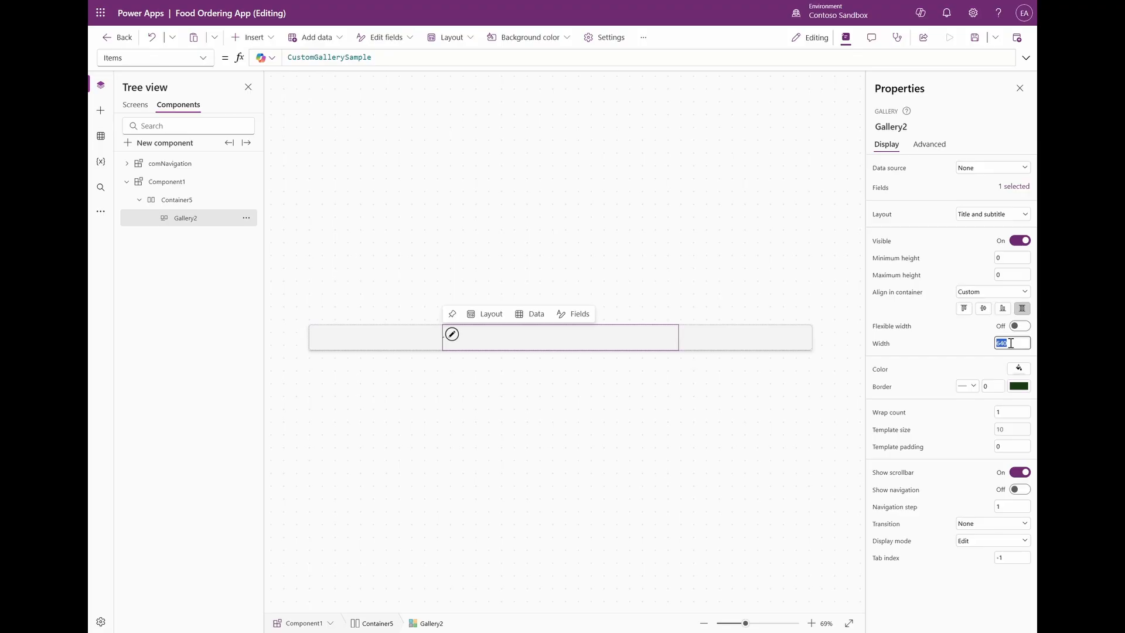
{"action": "type", "text": "300"}
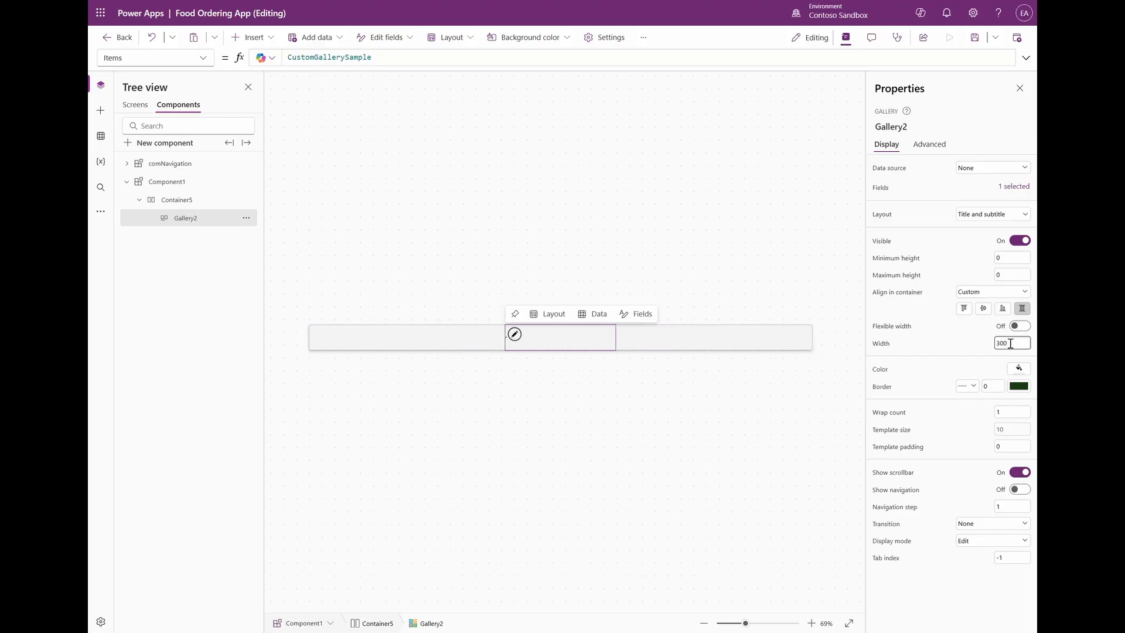
{"action": "left_click", "coordinate": [568, 338]}
{"action": "left_click", "coordinate": [1009, 429]}
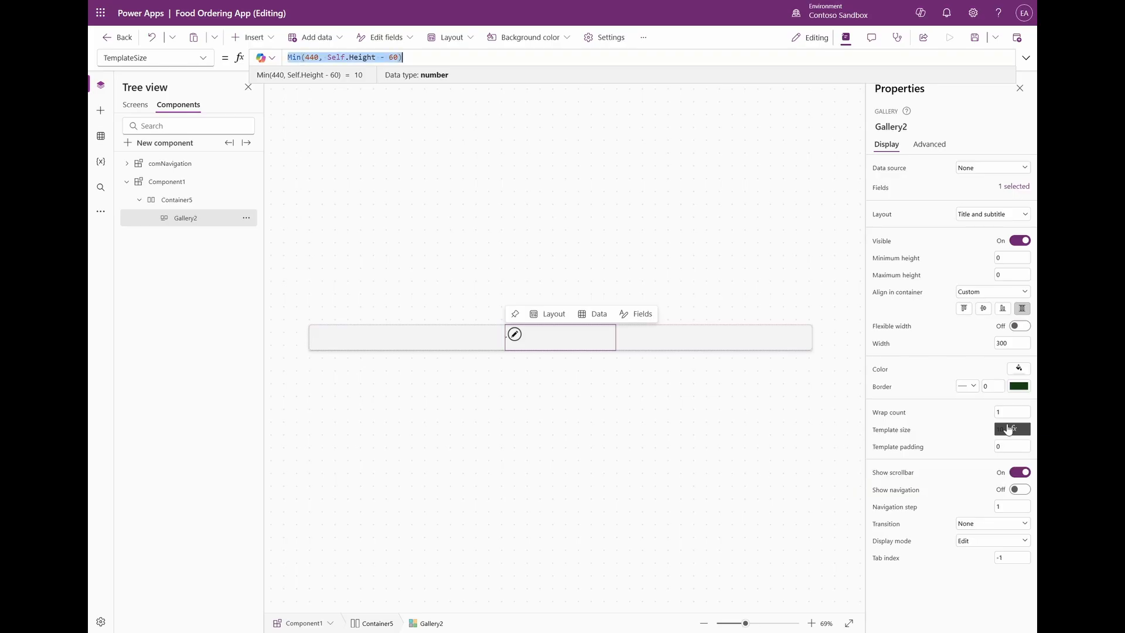
{"action": "type", "text": "75"}
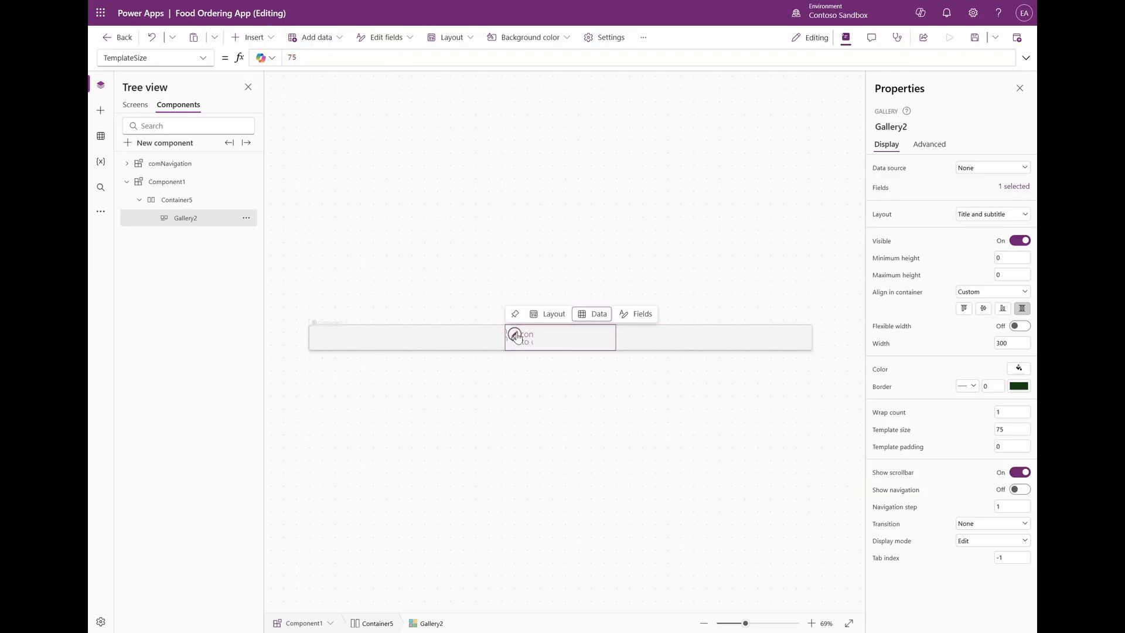
Insert a horizontal container into the gallery template, with a border radius of 0 and drop shadow None.
{"action": "left_click", "coordinate": [249, 37]}
{"action": "type", "text": "cont"}
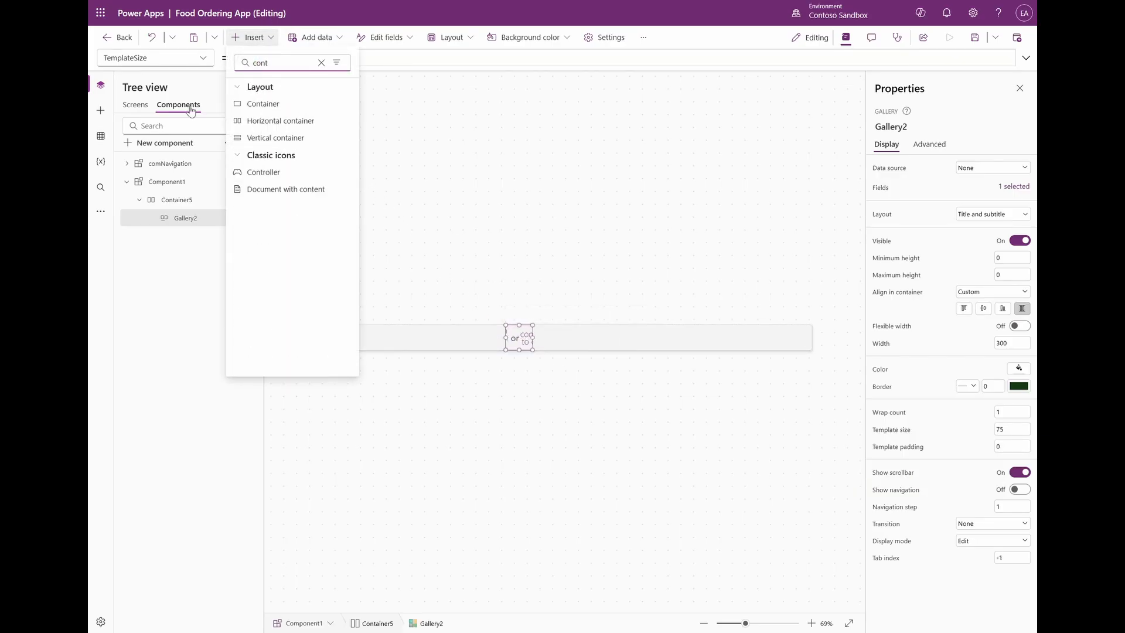
{"action": "left_click", "coordinate": [273, 126]}
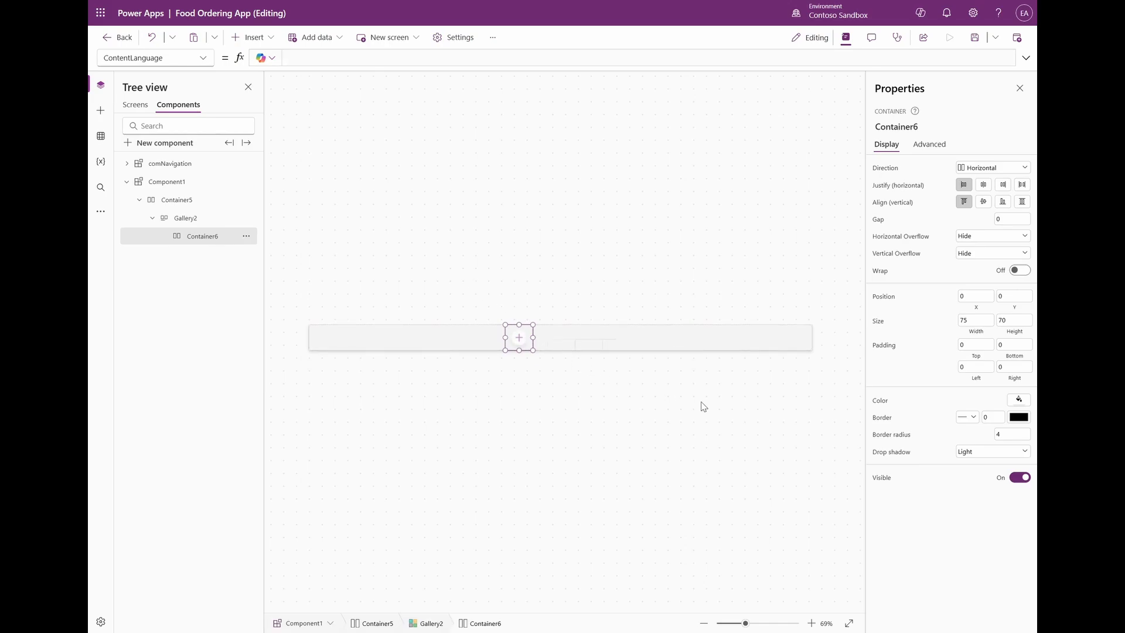
{"action": "left_click", "coordinate": [1009, 436]}
{"action": "type", "text": "0"}
{"action": "left_click", "coordinate": [989, 452]}
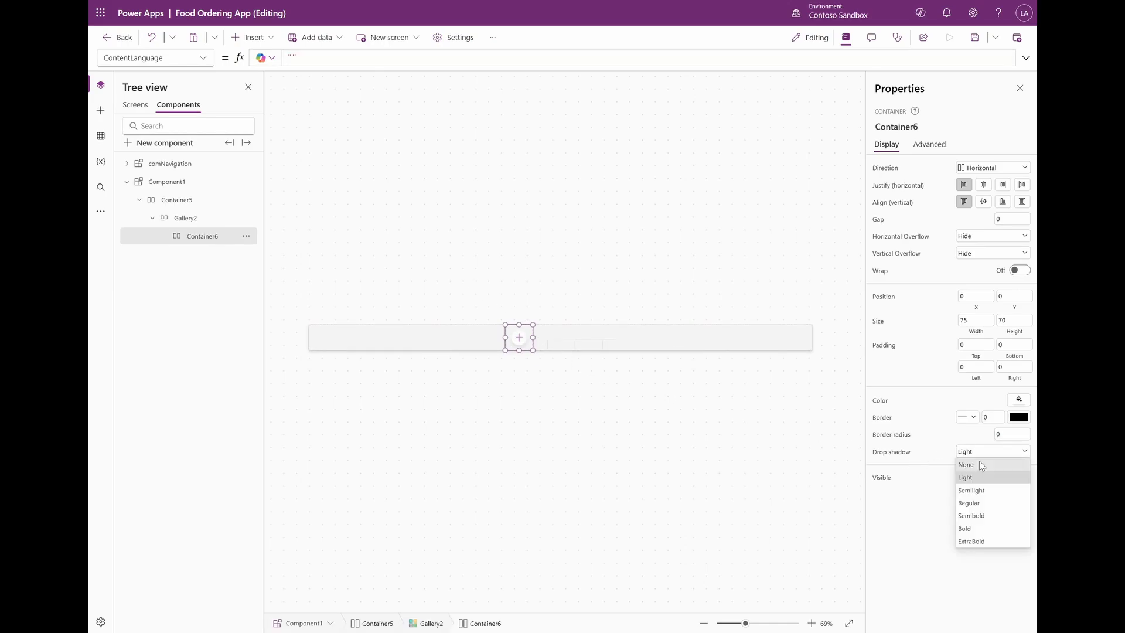
{"action": "left_click", "coordinate": [977, 471]}
Set the gallery container's Width to Parent.TemplateWidth and its Height to Parent.TemplateHeight.
{"action": "left_click", "coordinate": [975, 332]}
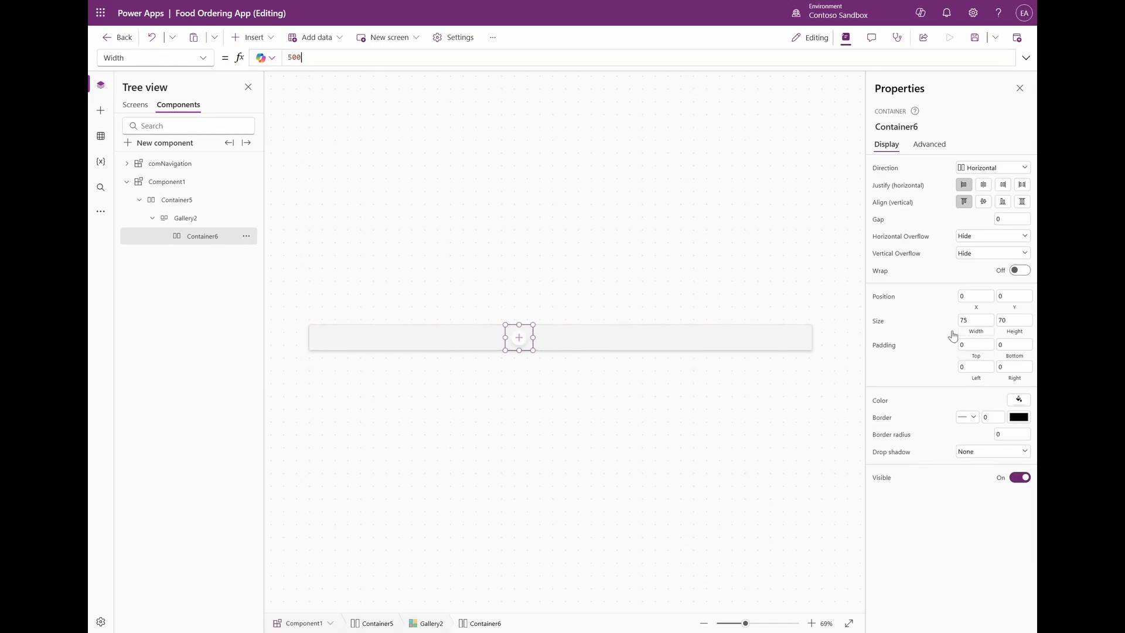
{"action": "double_click", "coordinate": [397, 60]}
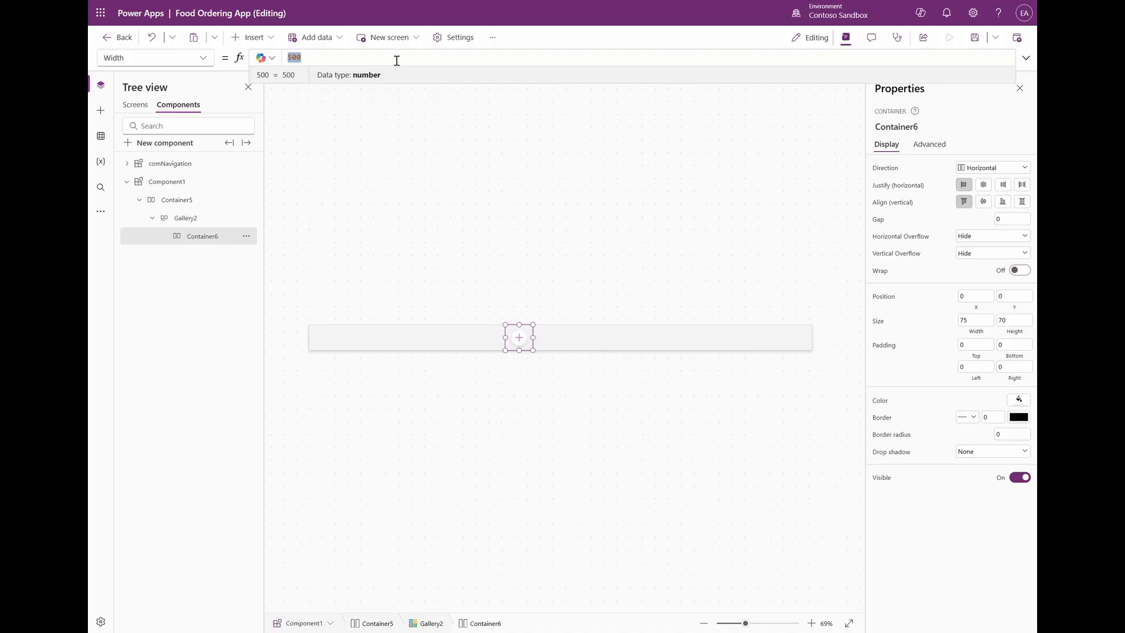
{"action": "type", "text": "Parent.templat"}
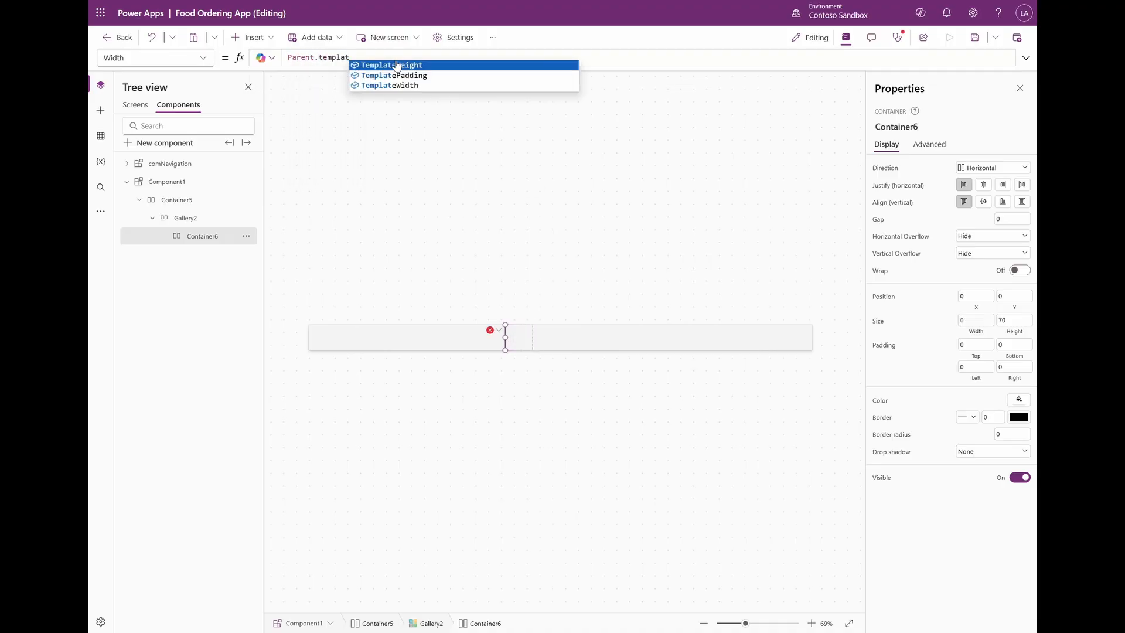
{"action": "key", "text": "Down"}
{"action": "key", "text": "Down"}
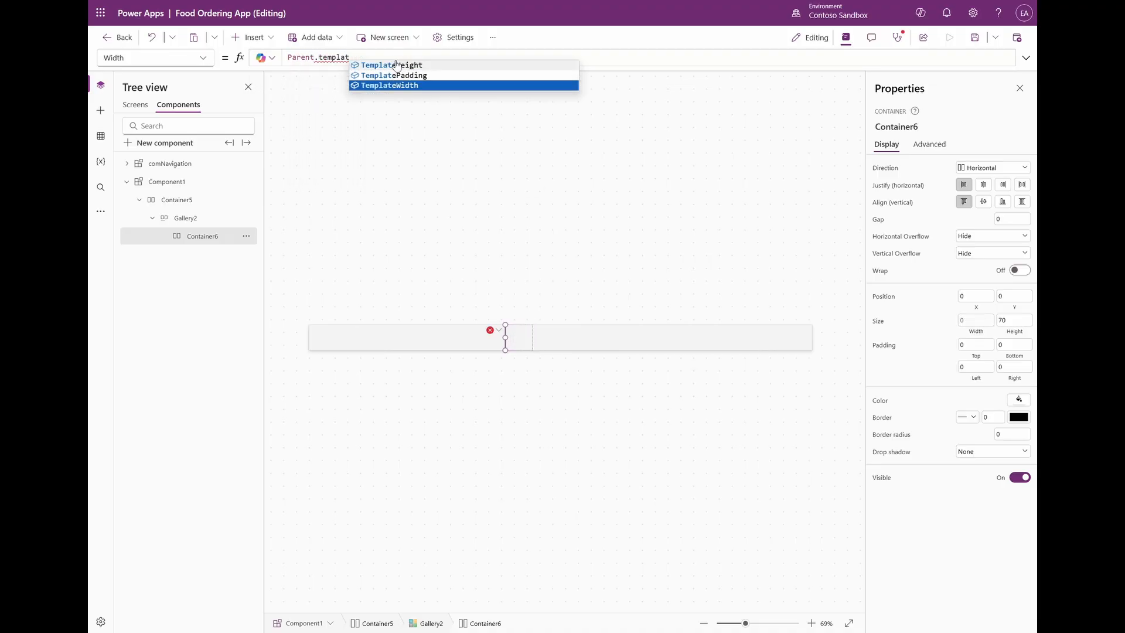
{"action": "key", "text": "Return"}
{"action": "left_click", "coordinate": [1014, 332]}
{"action": "double_click", "coordinate": [406, 59]}
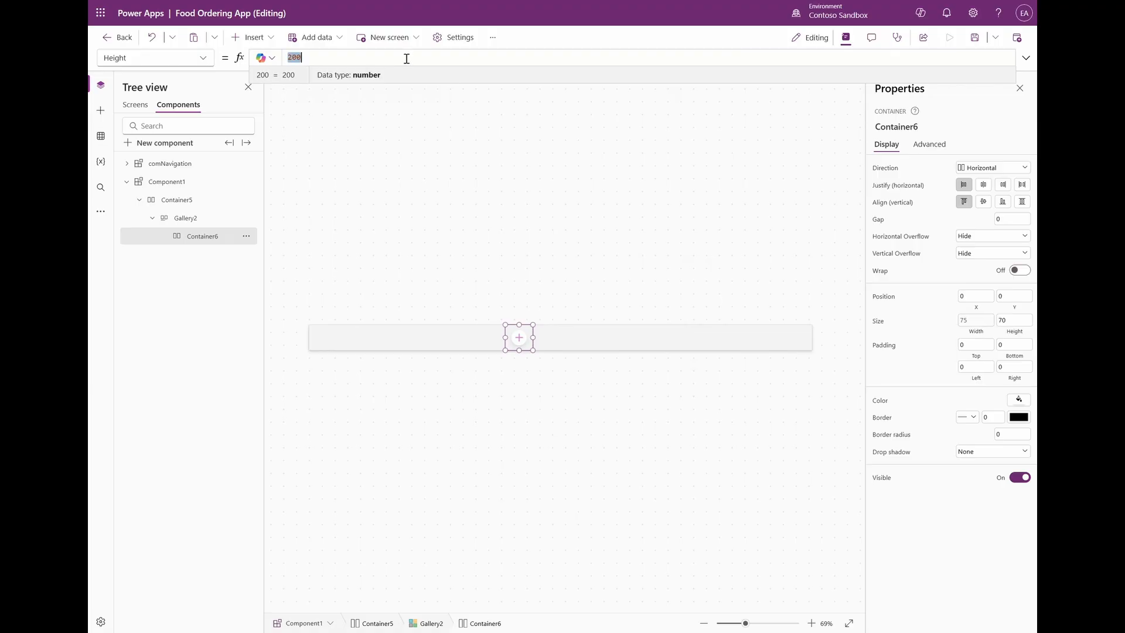
{"action": "type", "text": "Parent.TemplateHeight"}
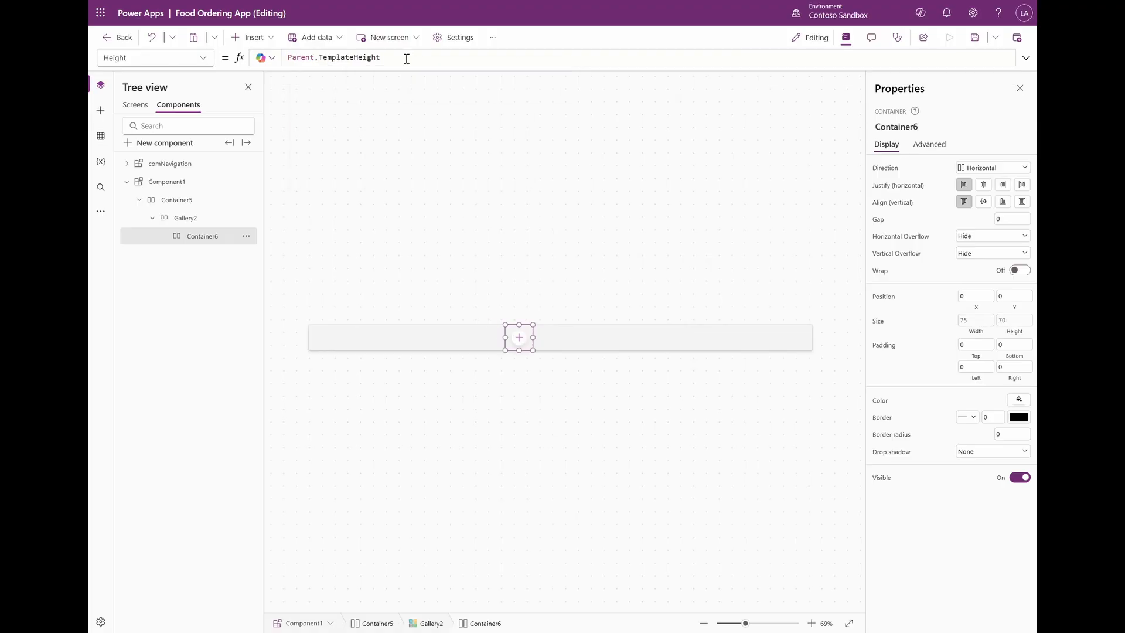
Insert a button into the gallery's container and center the container's contents horizontally and vertically.
{"action": "left_click", "coordinate": [253, 37]}
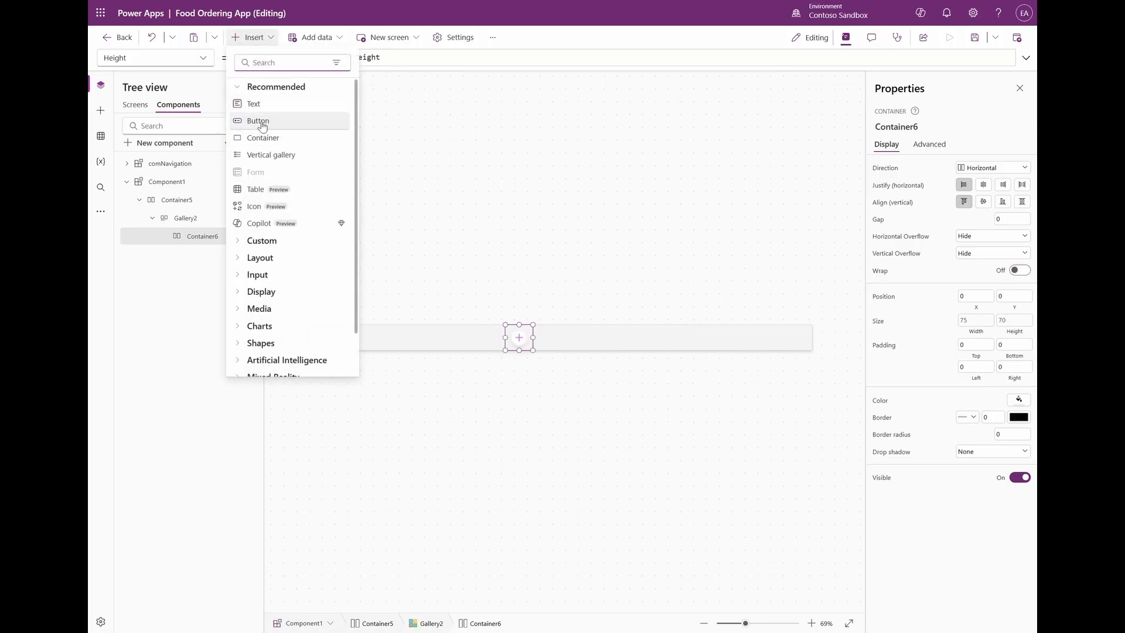
{"action": "left_click", "coordinate": [261, 122]}
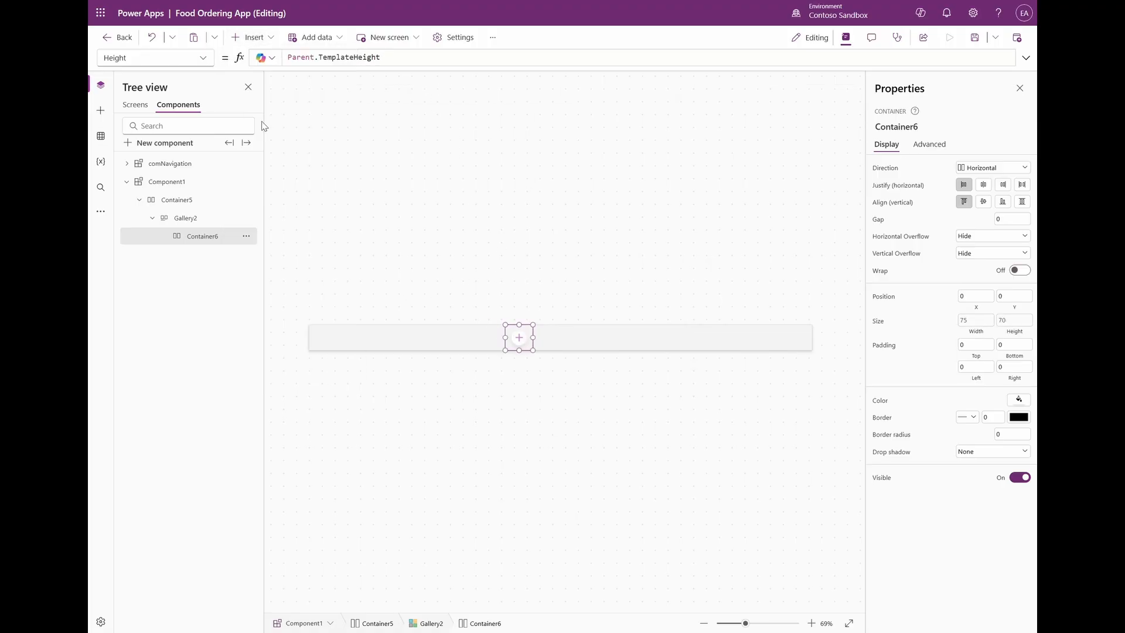
{"action": "left_click", "coordinate": [203, 235]}
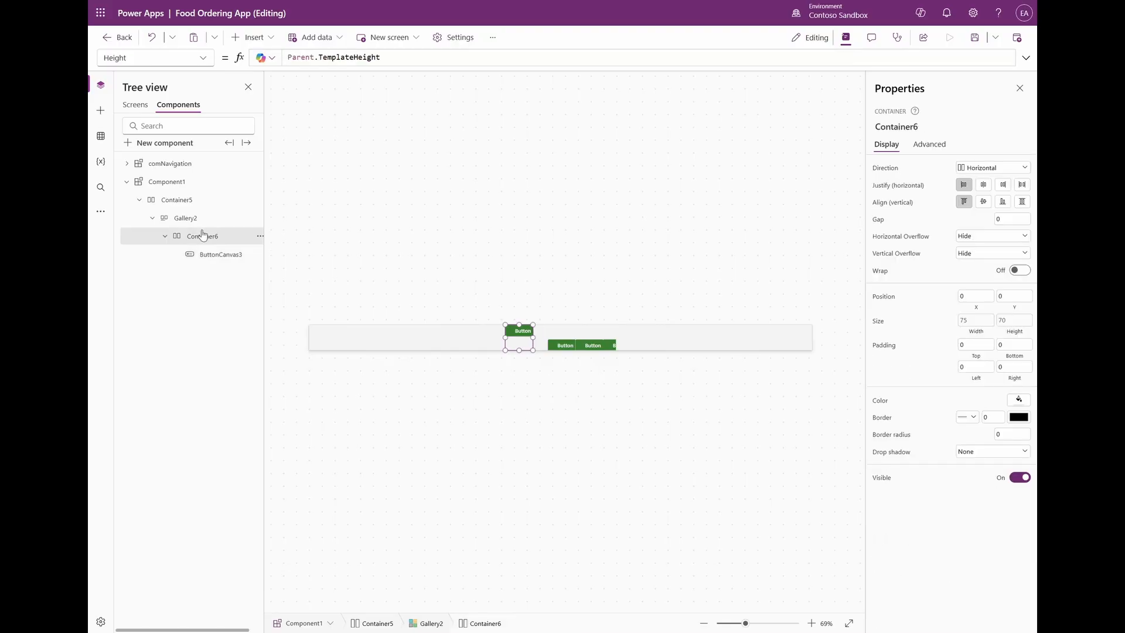
{"action": "left_click", "coordinate": [983, 185]}
{"action": "left_click", "coordinate": [983, 202]}
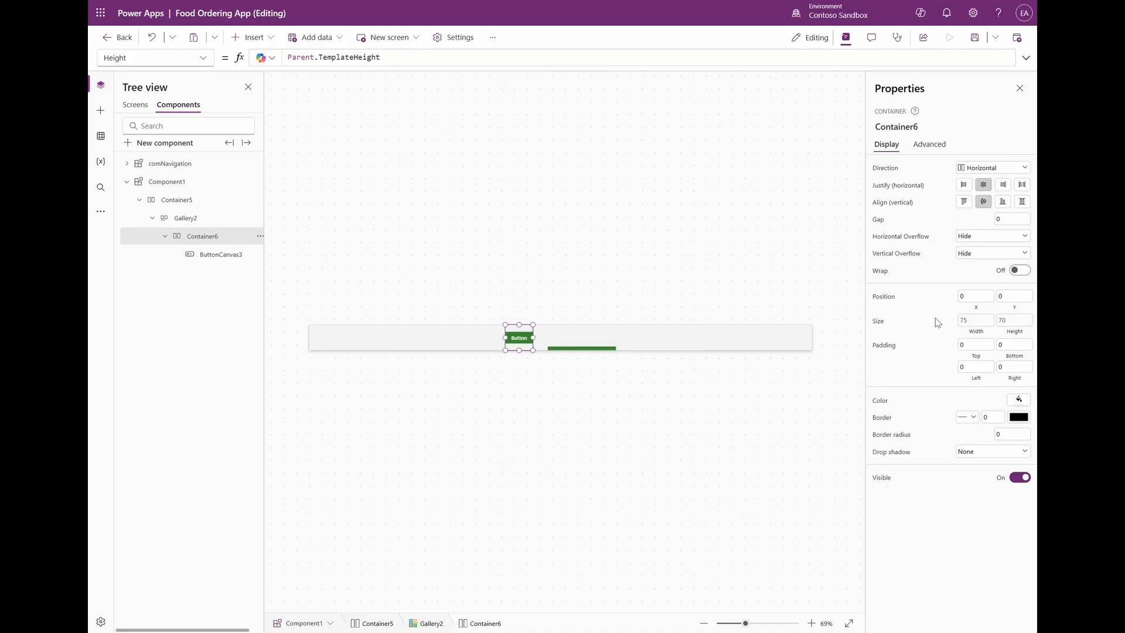
Set the X and Y properties of the container inside the gallery to 0.
{"action": "left_click", "coordinate": [1013, 299]}
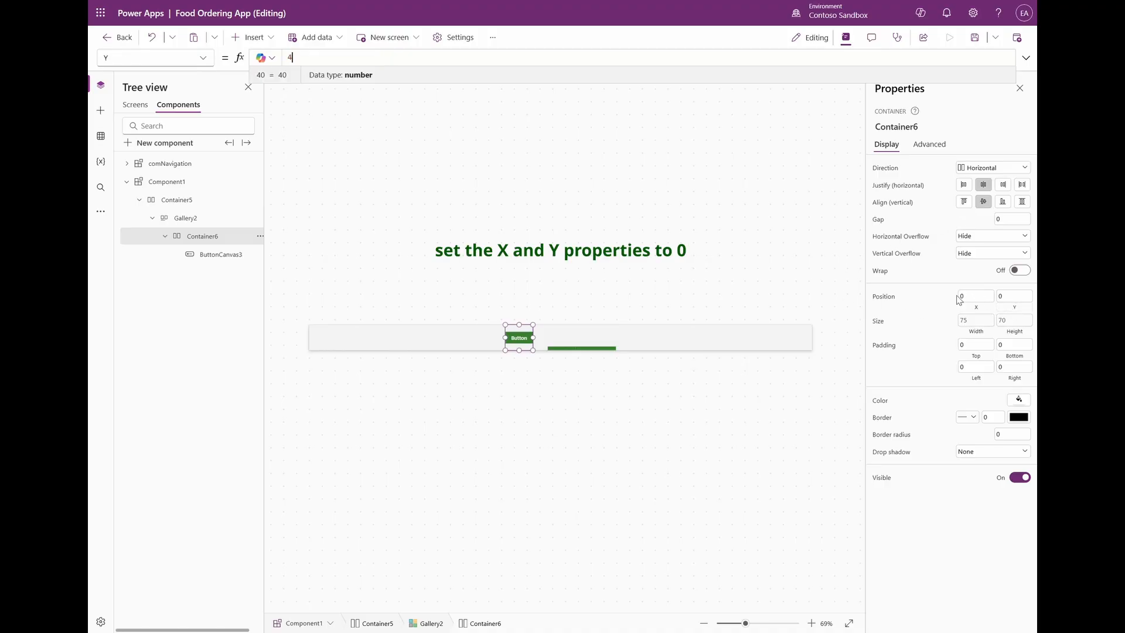
{"action": "type", "text": "0"}
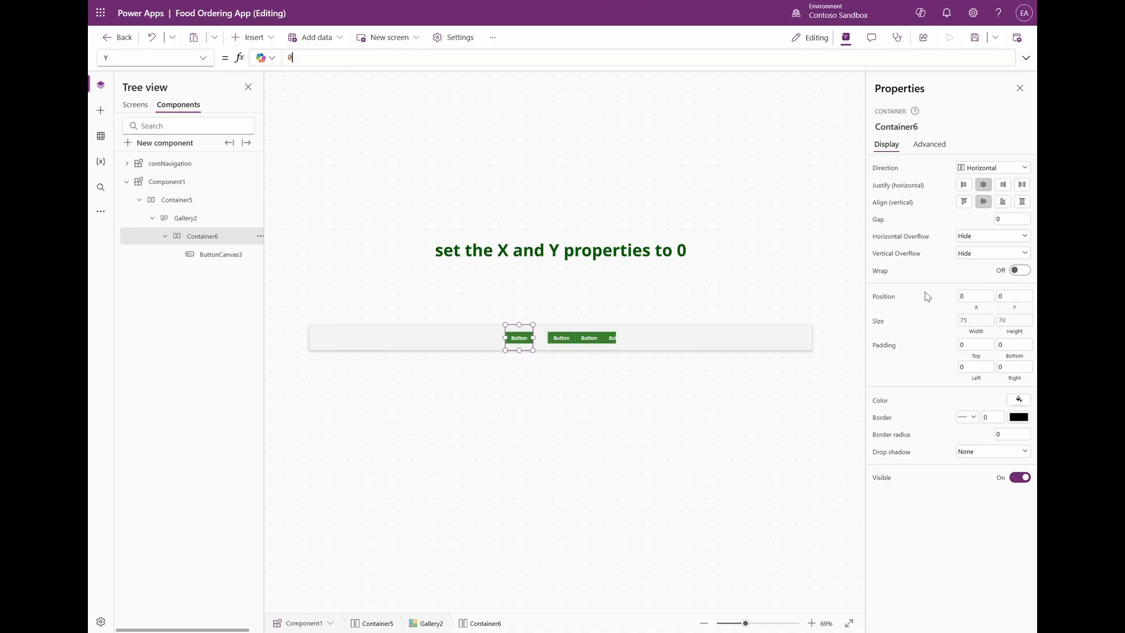
{"action": "left_click", "coordinate": [977, 311]}
Change the gallery button's layout to Icon only and clear its text.
{"action": "left_click", "coordinate": [223, 254]}
{"action": "left_click", "coordinate": [987, 221]}
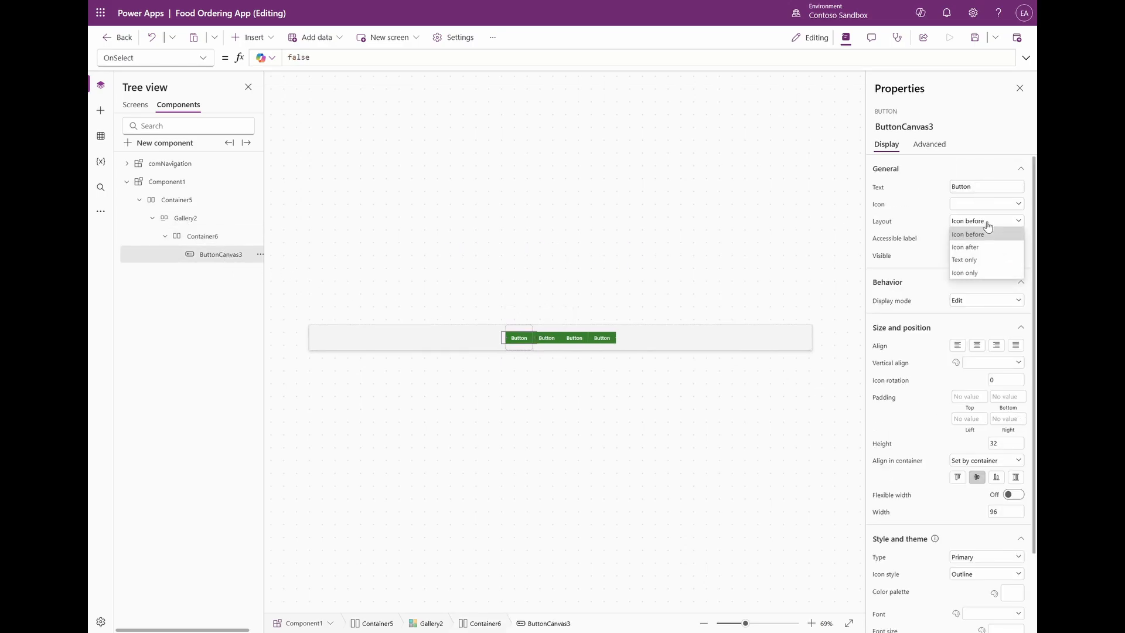
{"action": "left_click", "coordinate": [976, 272]}
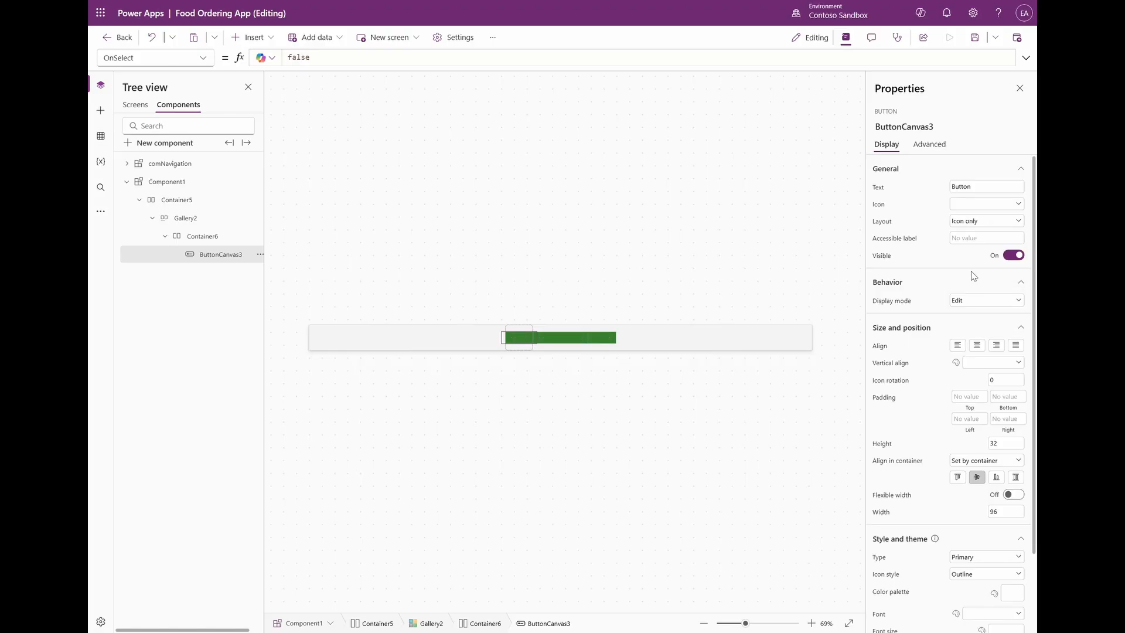
{"action": "double_click", "coordinate": [968, 188]}
{"action": "key", "text": "BackSpace"}
{"action": "left_click", "coordinate": [921, 206]}
{"action": "left_click", "coordinate": [875, 206]}
Set the gallery's Items to colMenuItems, turning on Access app scope for the component.
{"action": "left_click", "coordinate": [582, 332]}
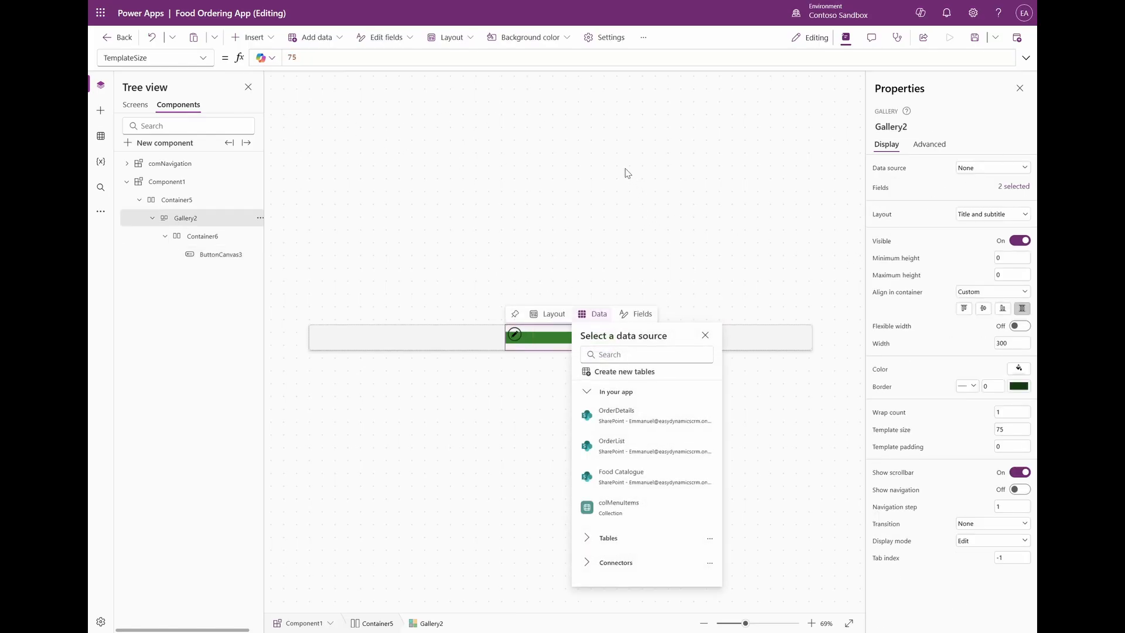
{"action": "left_click", "coordinate": [592, 230]}
{"action": "left_click", "coordinate": [574, 331]}
{"action": "left_click", "coordinate": [498, 61]}
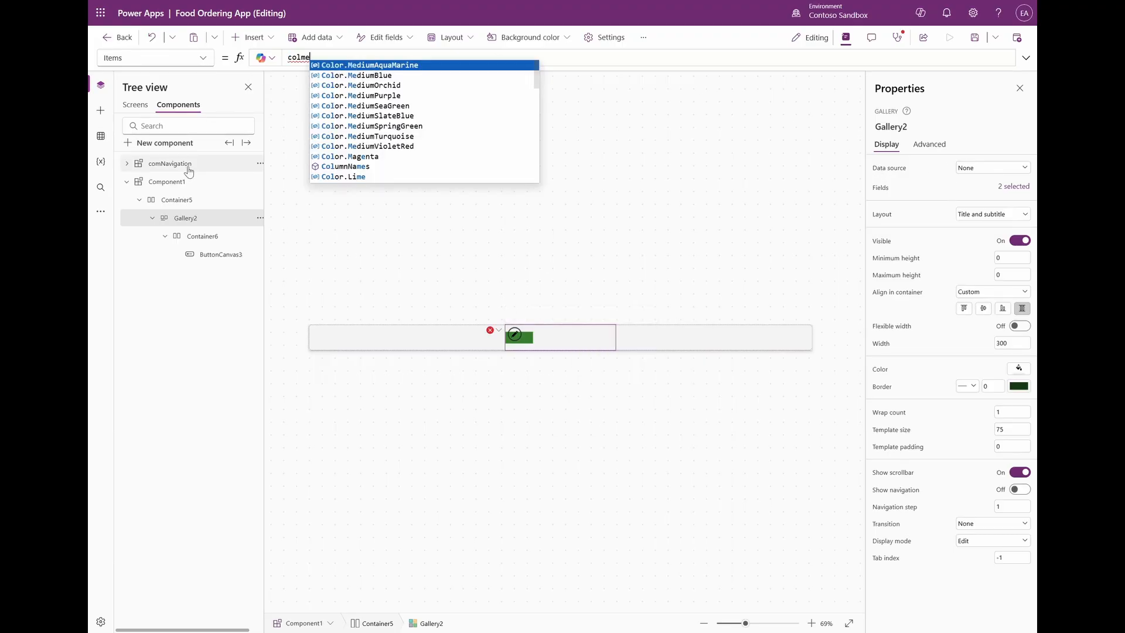
{"action": "left_click", "coordinate": [195, 181]}
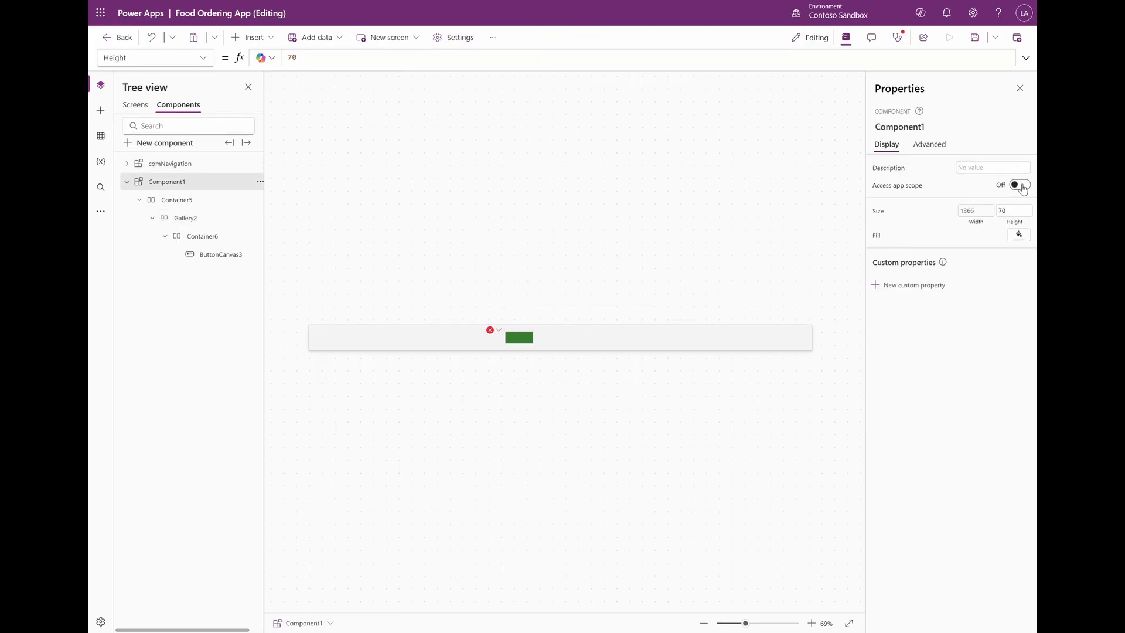
{"action": "left_click", "coordinate": [1020, 185]}
{"action": "left_click", "coordinate": [551, 340]}
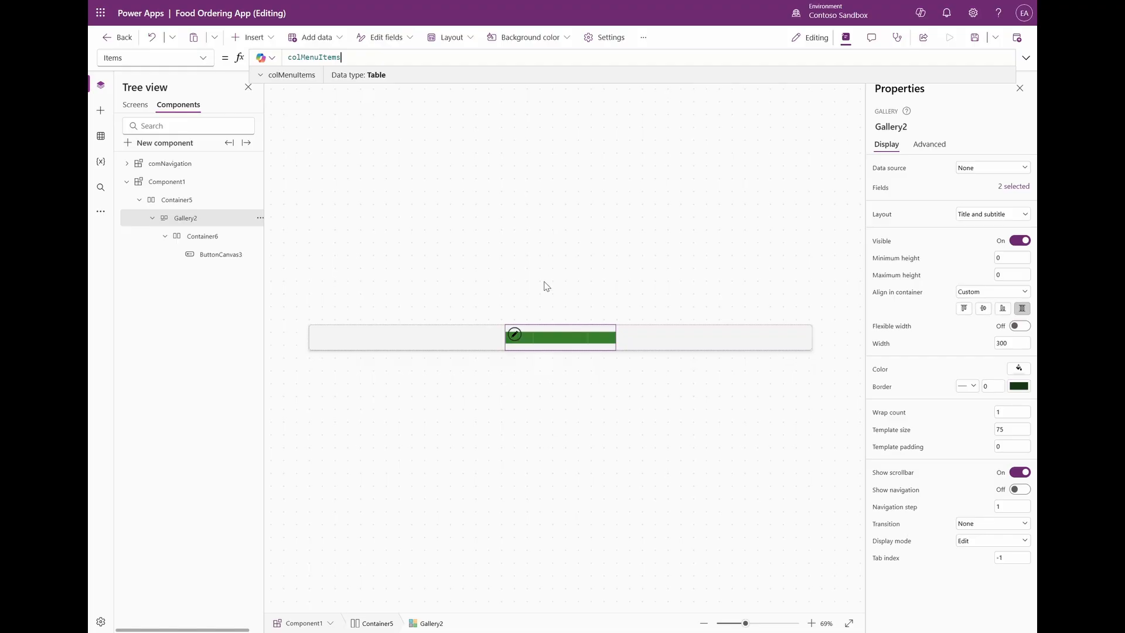
{"action": "left_click", "coordinate": [518, 341]}
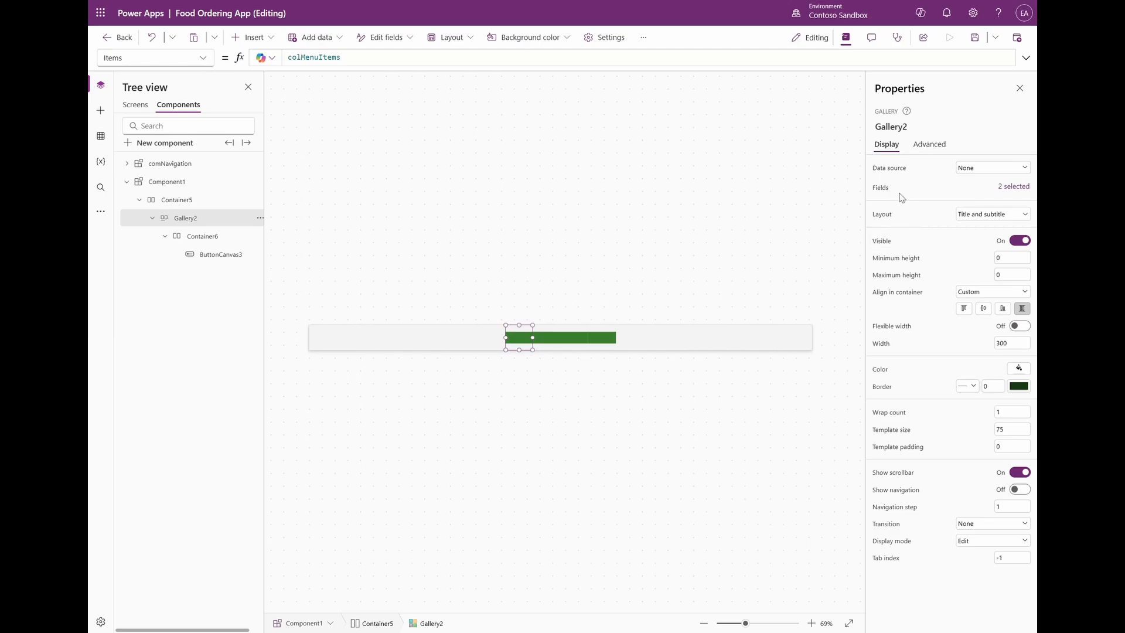
Set the gallery button's Icon property to ThisItem.Icon.
{"action": "left_click", "coordinate": [218, 254]}
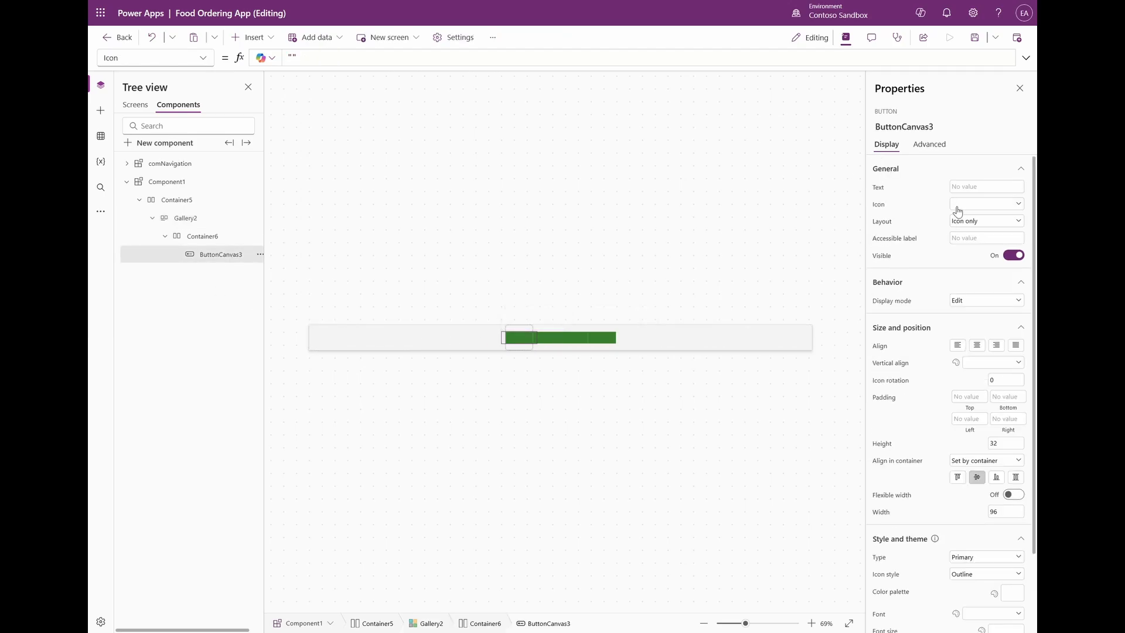
{"action": "left_click", "coordinate": [358, 59]}
{"action": "key", "text": "ctrl+a"}
{"action": "type", "text": "Th"}
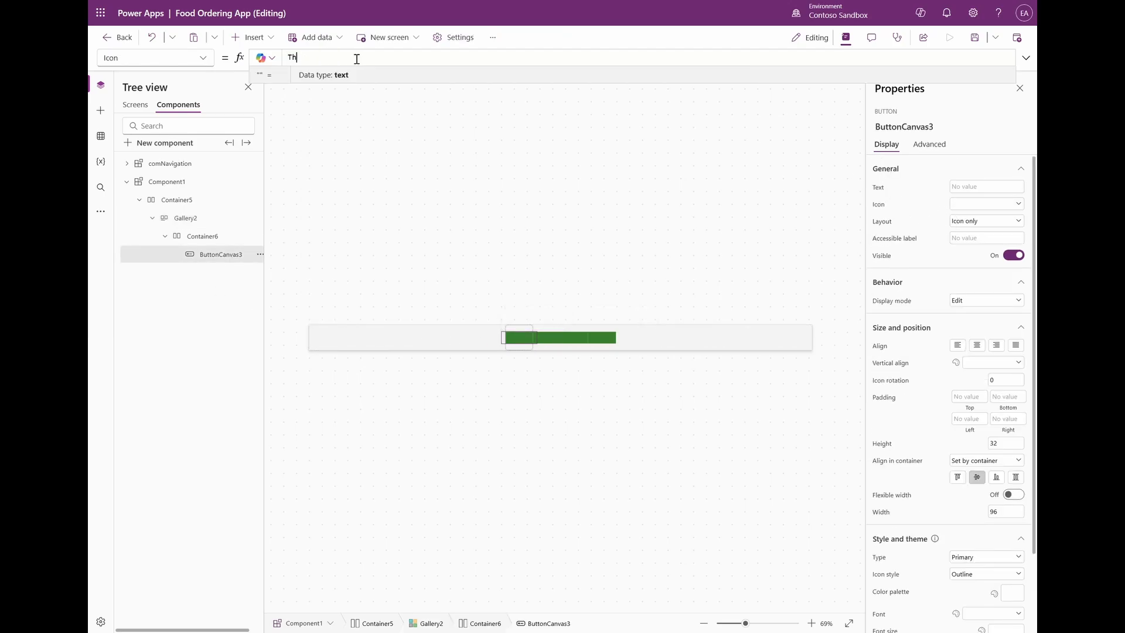
{"action": "type", "text": "isItem.Icon"}
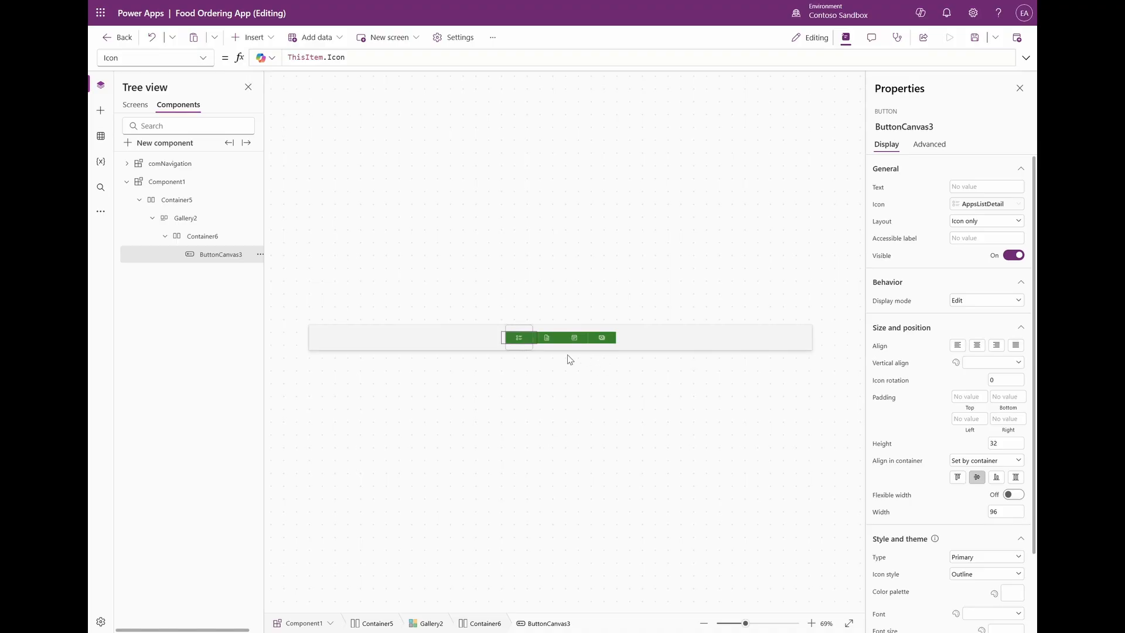
Set the gallery button's Appearance to If(ThisItem.Name = gblSelectedButton, 'ButtonCanvas.Appearance'.Subtle, 'ButtonCanvas.Appearance'.Transparent).
{"action": "scroll", "coordinate": [914, 439], "scroll_direction": "down", "scroll_amount": 2}
{"action": "left_click", "coordinate": [880, 464]}
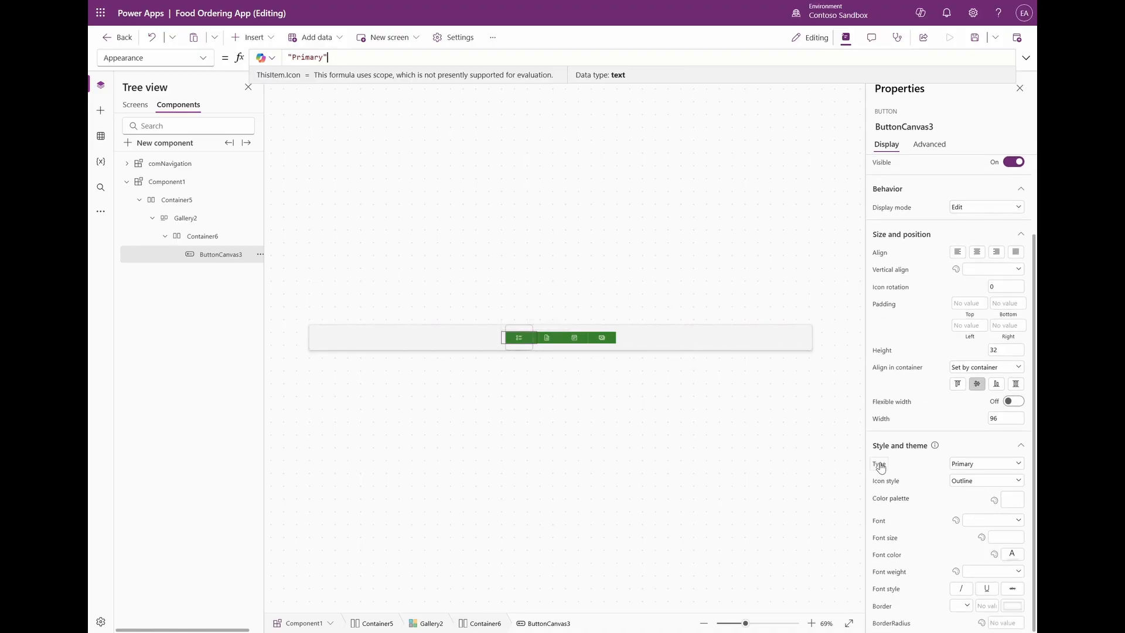
{"action": "key", "text": "ctrl+a"}
{"action": "type", "text": "If(ThisItem.Name = gblSelectedButton, 'ButtonCanvas.Appearance'.Subtle, 'ButtonCanvas.Appearance'.Transparent)"}
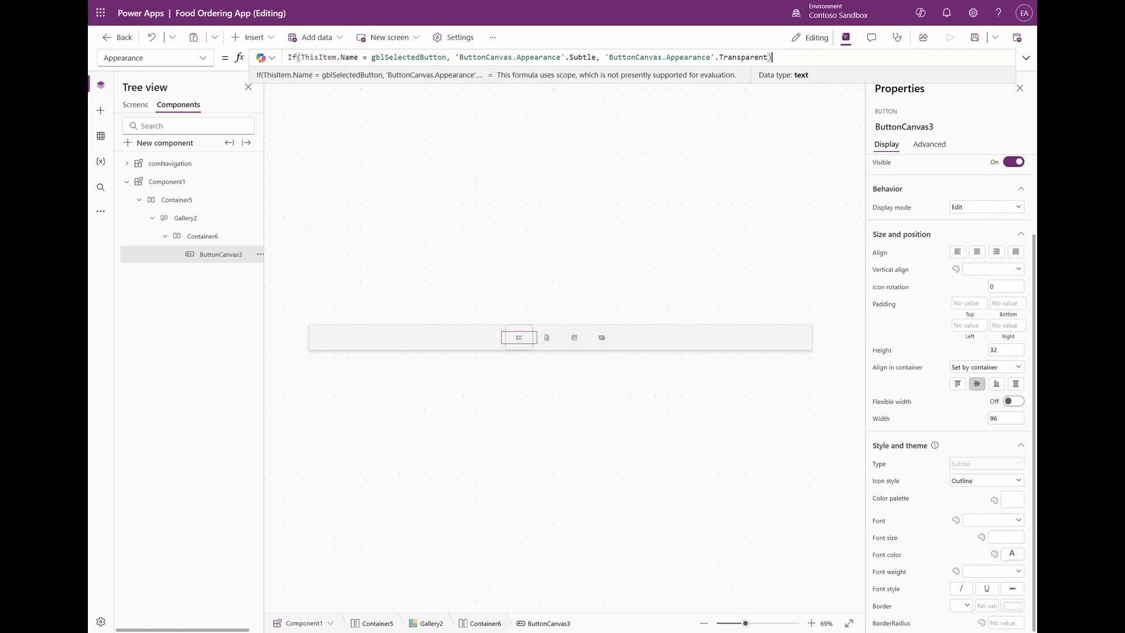
{"action": "key", "text": "Return"}
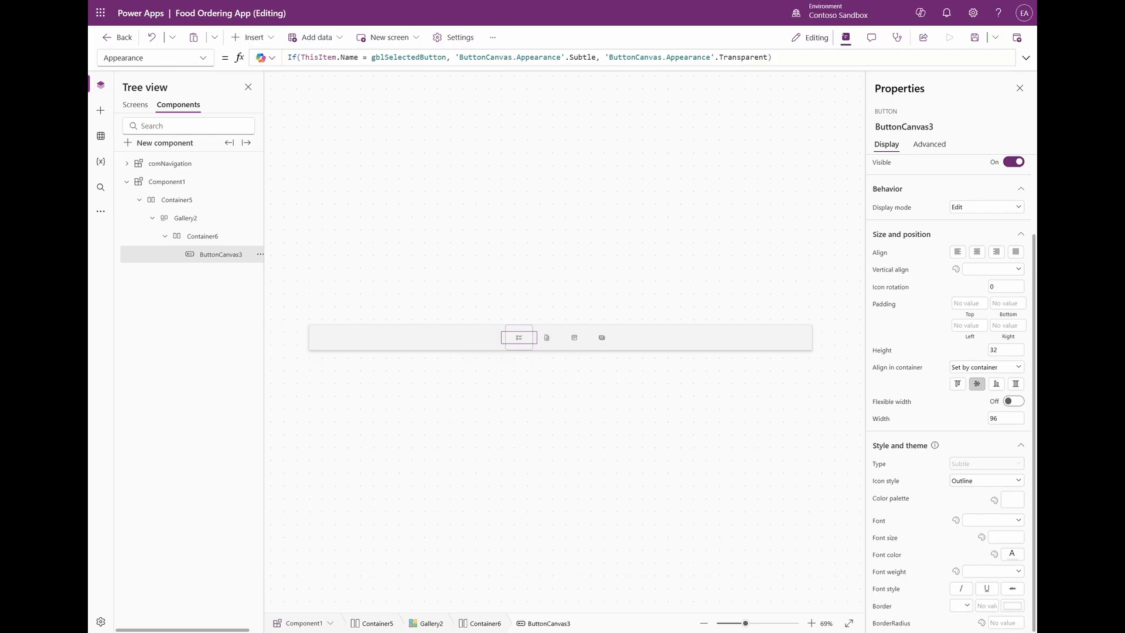
Set the gallery button's IconStyle to If(ThisItem.Name = gblSelectedButton, "Filled", "Outline").
{"action": "left_click", "coordinate": [892, 481]}
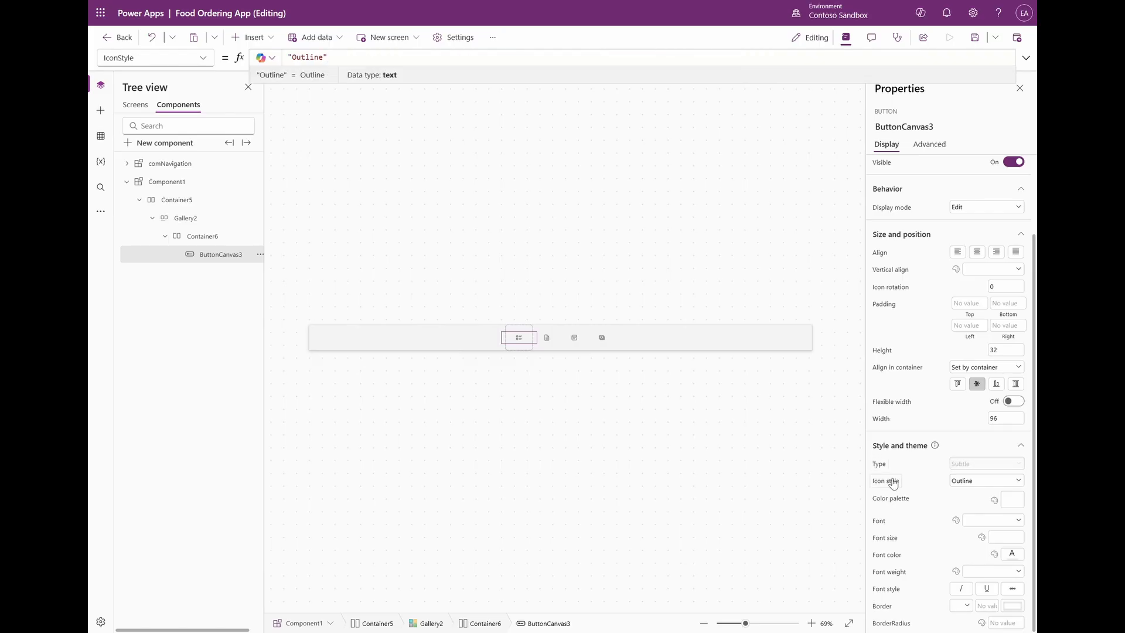
{"action": "key", "text": "ctrl+a"}
{"action": "type", "text": "If(ThisItem.Name = gblSelectedButton, \"Filled\", \"Outline\")"}
{"action": "key", "text": "Return"}
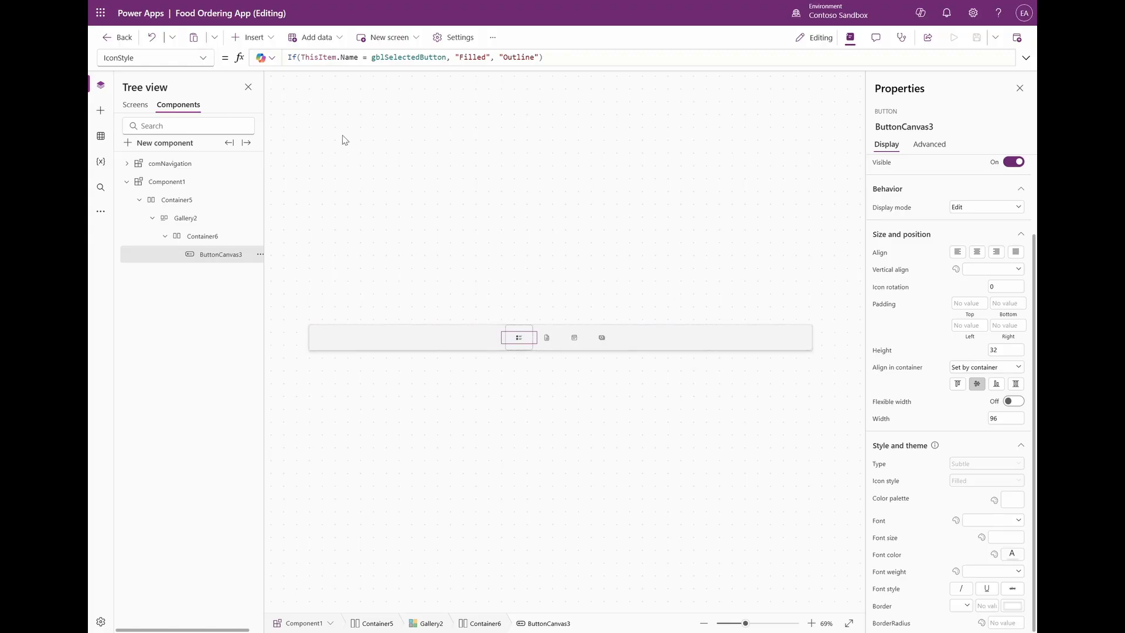
Set the gallery button's OnSelect to Set(gblSelectedButton, ThisItem.Name);Navigate(ThisItem.Screen) and save the app.
{"action": "left_click", "coordinate": [199, 59]}
{"action": "scroll", "coordinate": [134, 352], "scroll_direction": "down", "scroll_amount": 3}
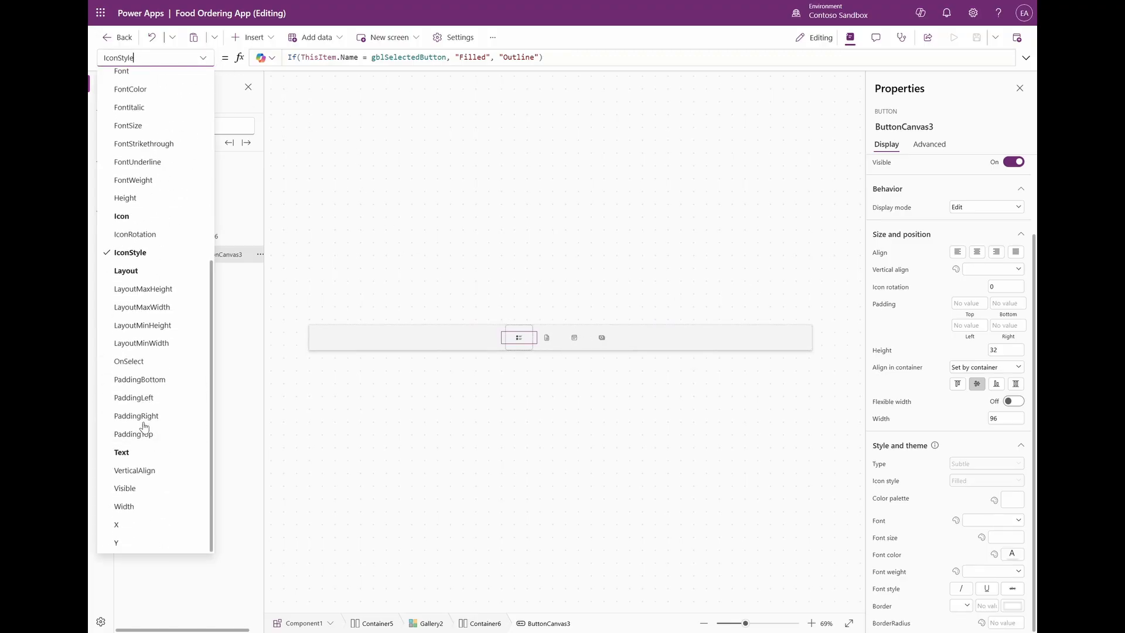
{"action": "left_click", "coordinate": [135, 386]}
{"action": "type", "text": "Set(gblSelectedButton, ThisItem.Name);Navigate(ThisItem.Screen)"}
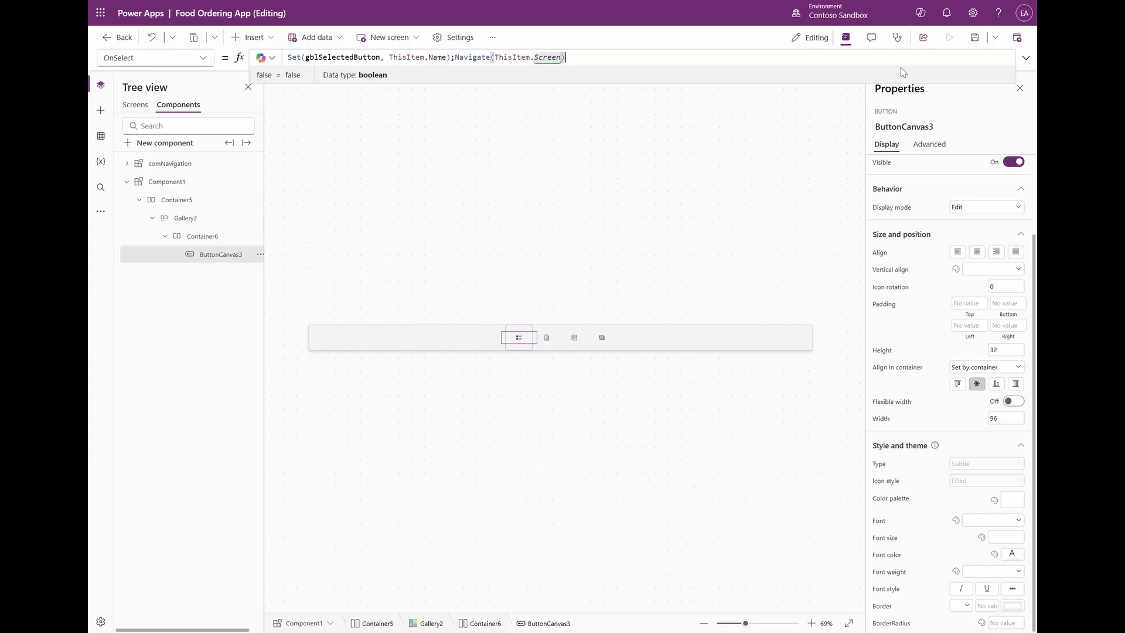
{"action": "left_click", "coordinate": [974, 38]}
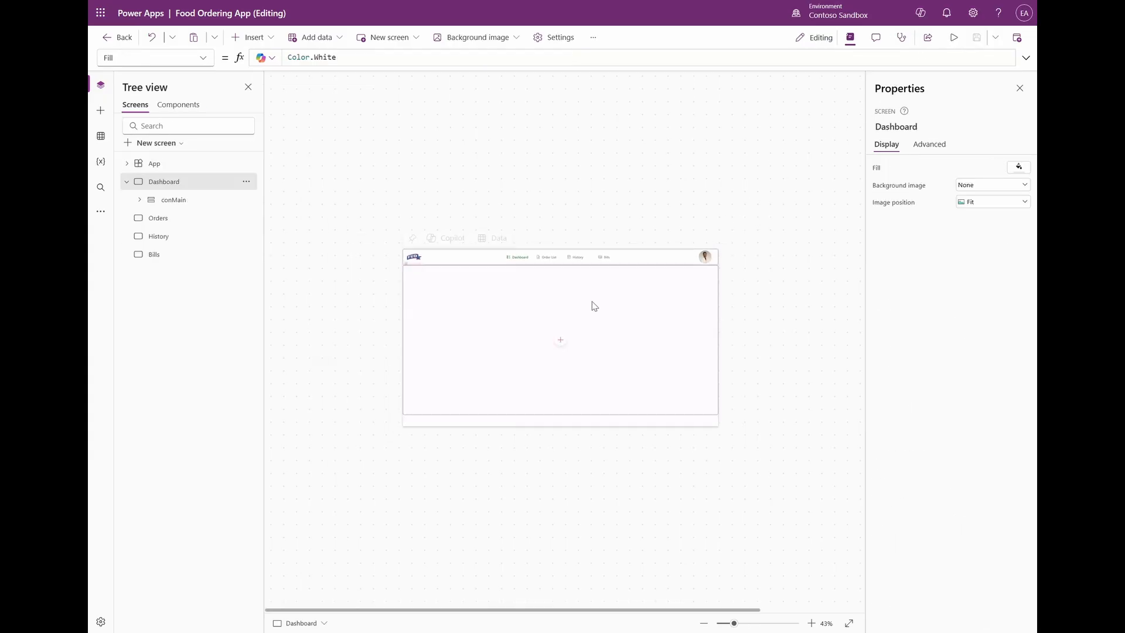
{"action": "left_click", "coordinate": [178, 105]}
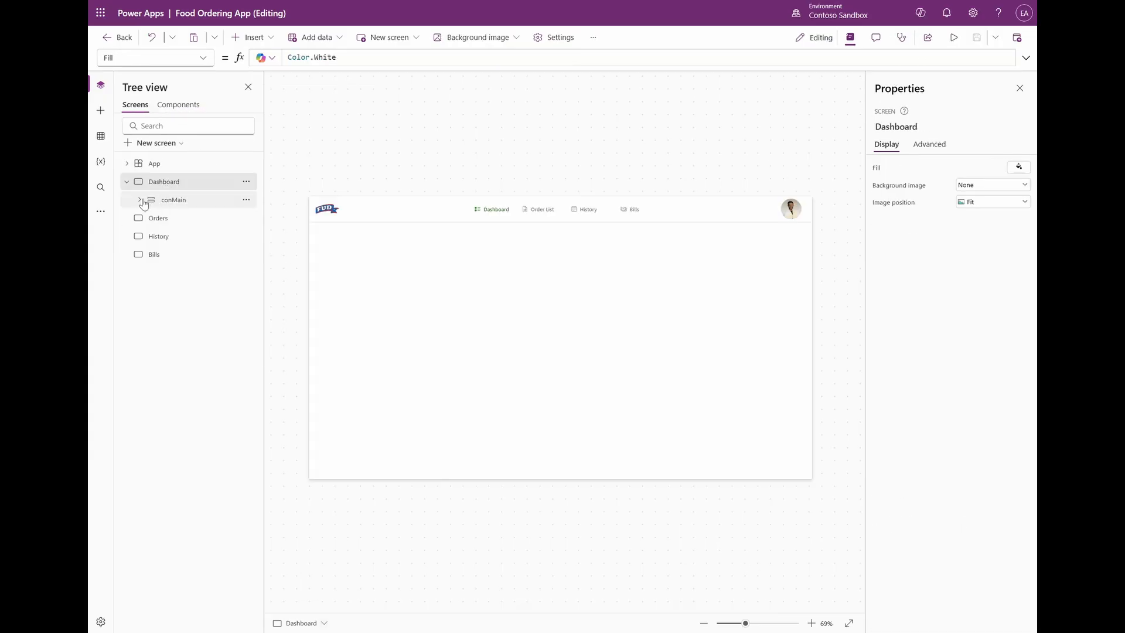
{"action": "left_click", "coordinate": [139, 200]}
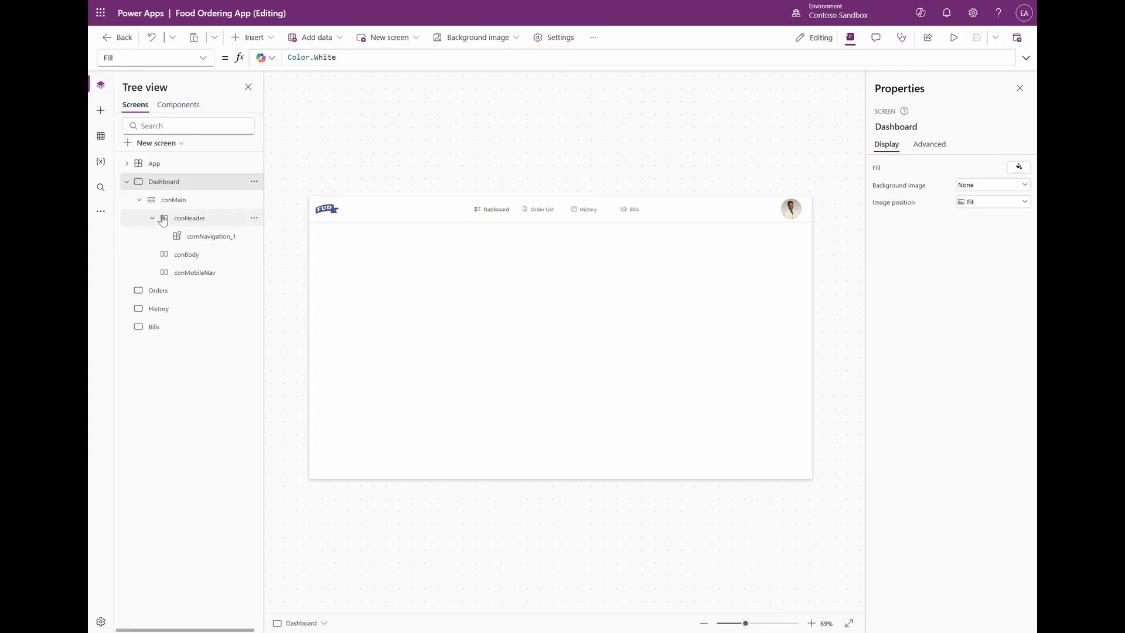
{"action": "left_click", "coordinate": [187, 276]}
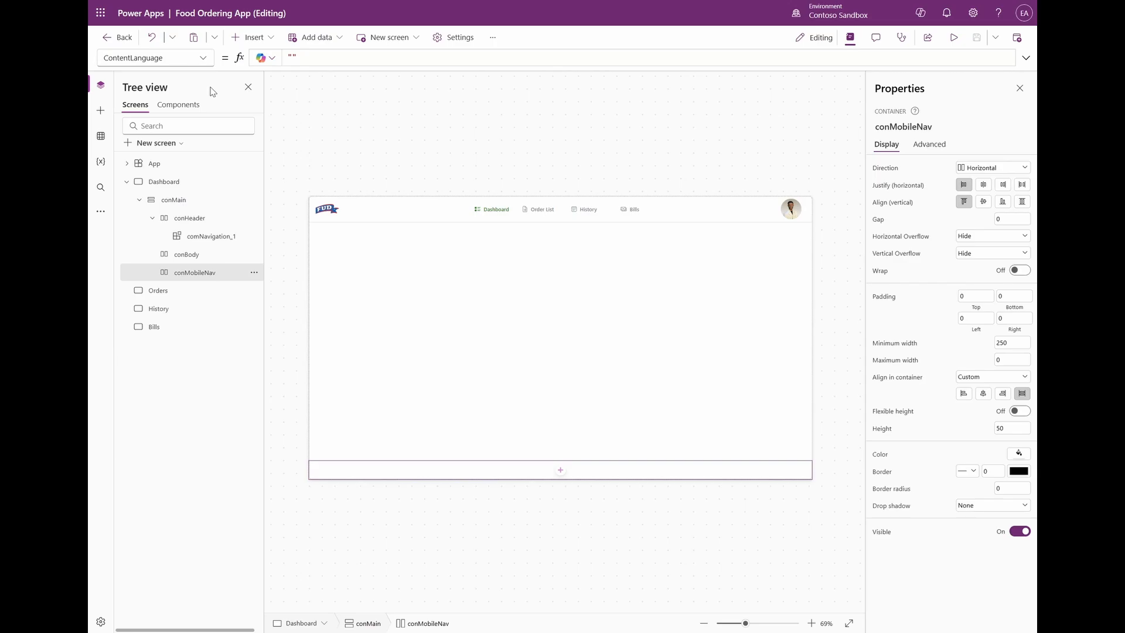
{"action": "left_click", "coordinate": [251, 37]}
{"action": "type", "text": "com"}
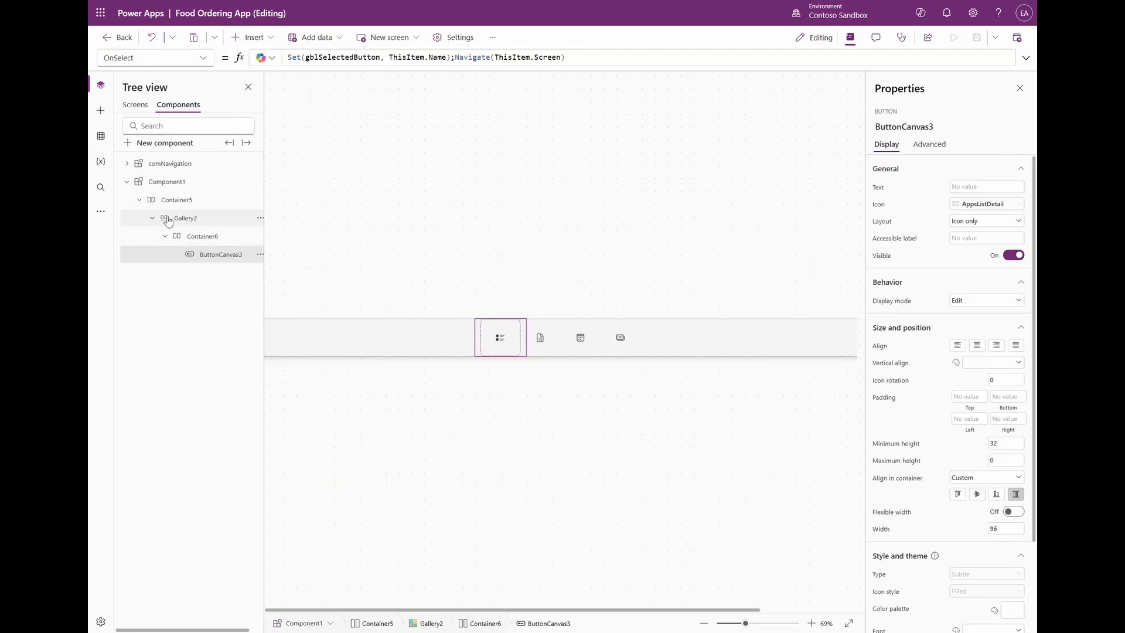
Rename the component Component1 as comMobileNav.
{"action": "double_click", "coordinate": [171, 181]}
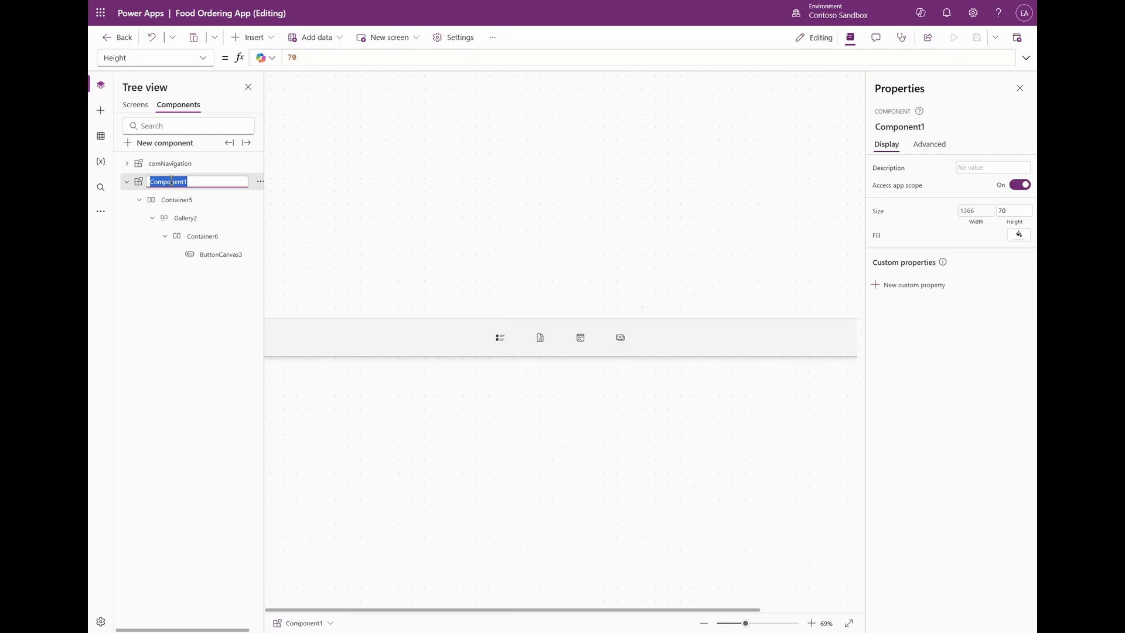
{"action": "type", "text": "comMobileNav"}
{"action": "key", "text": "Return"}
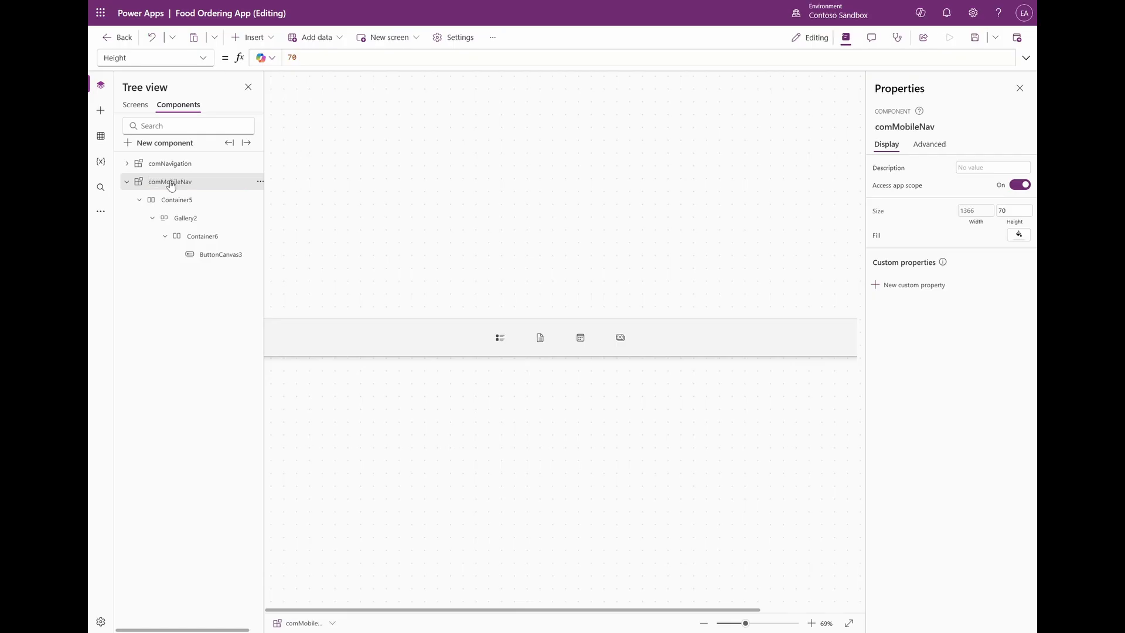
Insert the comMobileNav component into the conMobileNav container on the Dashboard screen.
{"action": "left_click", "coordinate": [136, 105]}
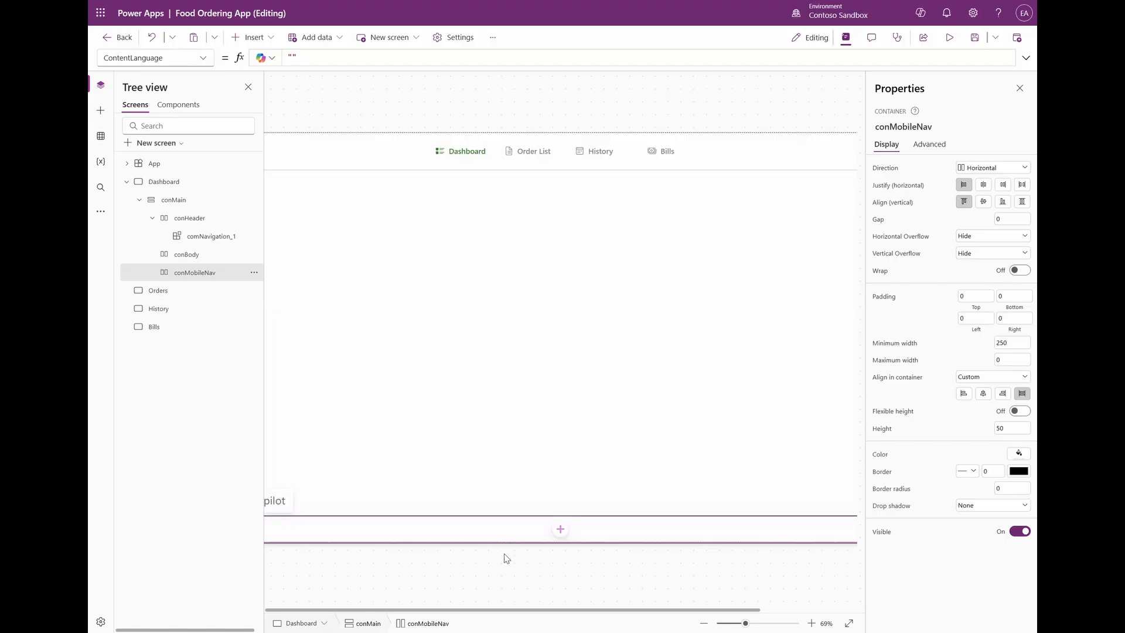
{"action": "left_click", "coordinate": [744, 623]}
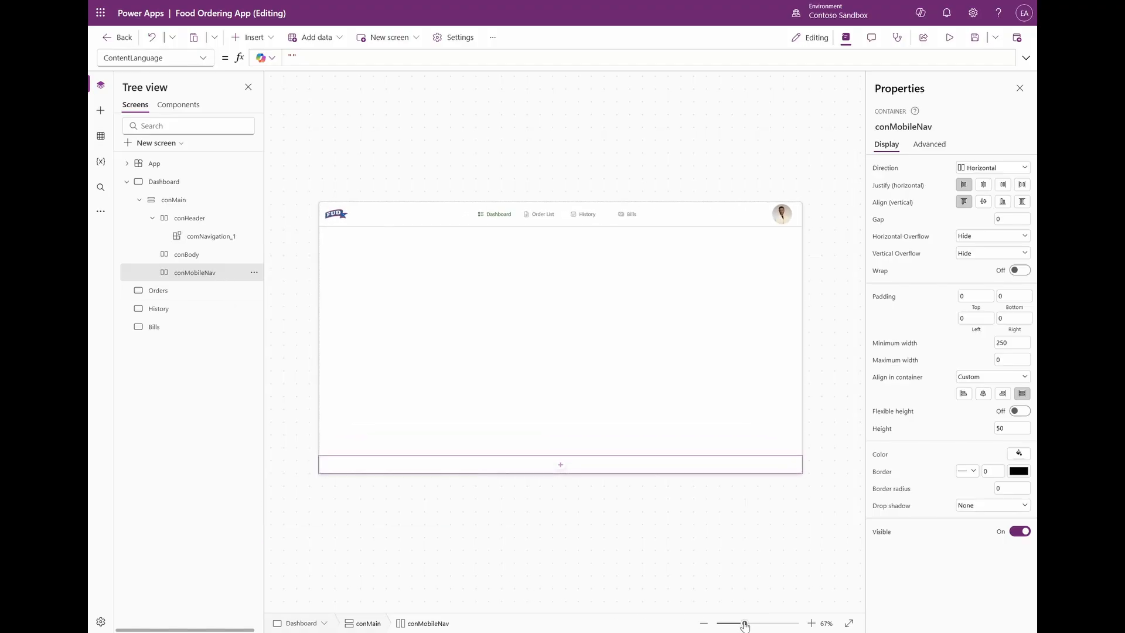
{"action": "left_click", "coordinate": [252, 37]}
{"action": "type", "text": "com"}
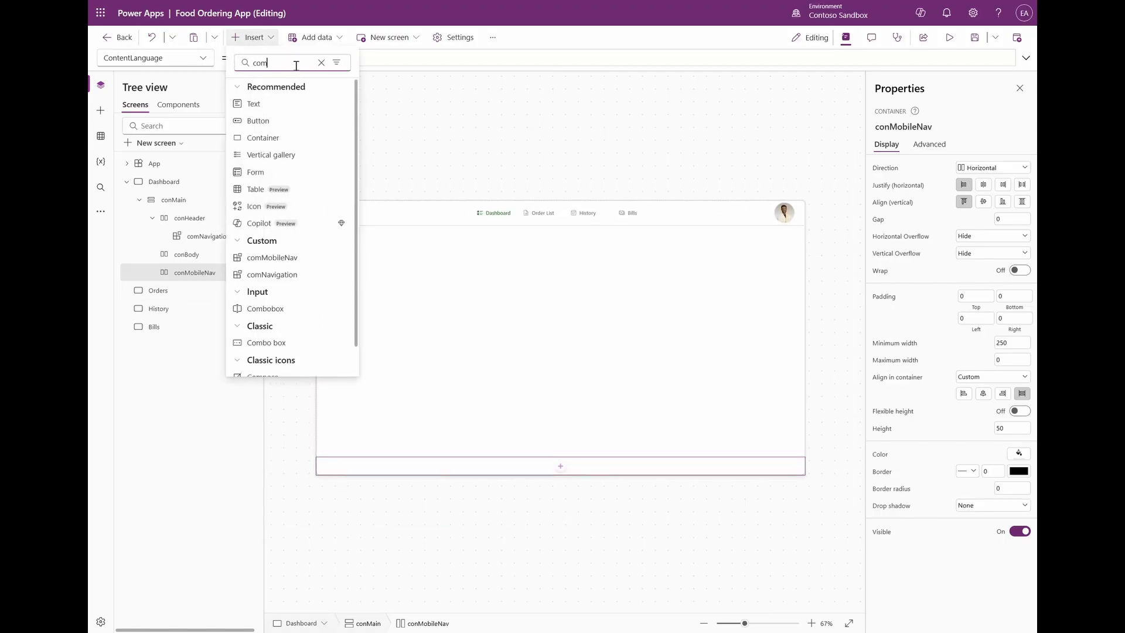
{"action": "left_click", "coordinate": [293, 259]}
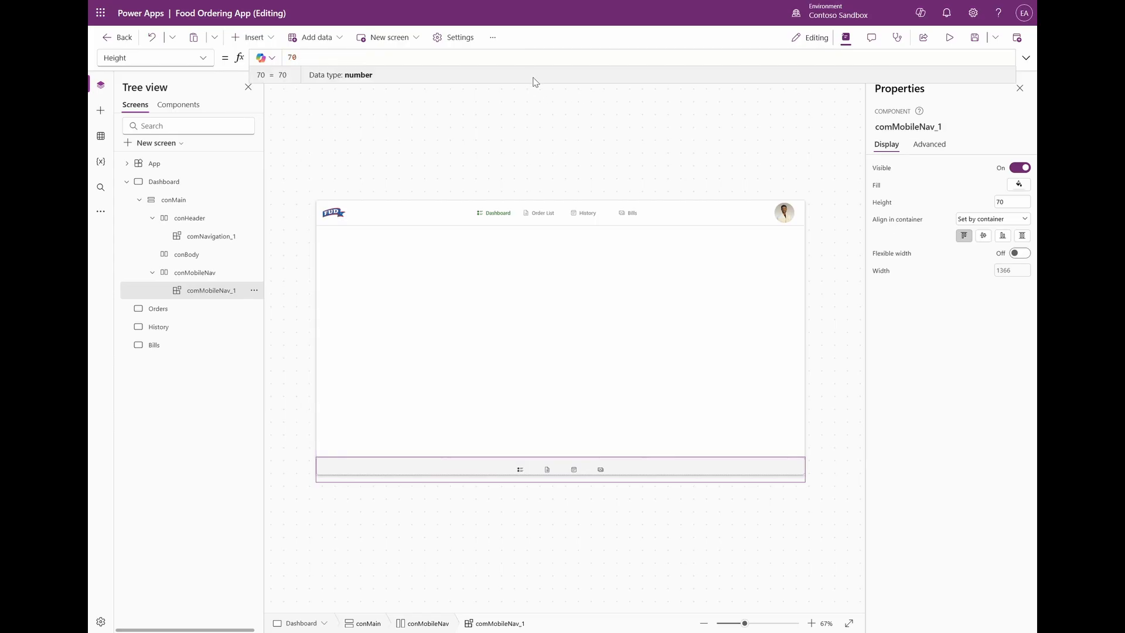
Stretch the inserted mobile navigation component vertically in its container and set its minimum height to 0.
{"action": "left_click", "coordinate": [1022, 235]}
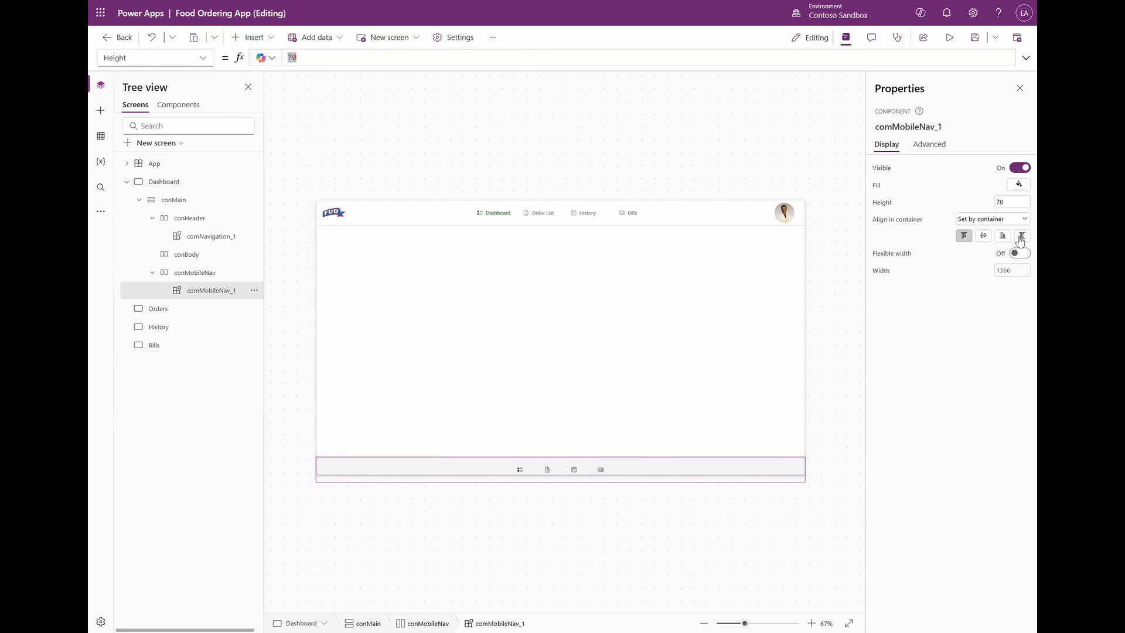
{"action": "left_click", "coordinate": [1013, 202]}
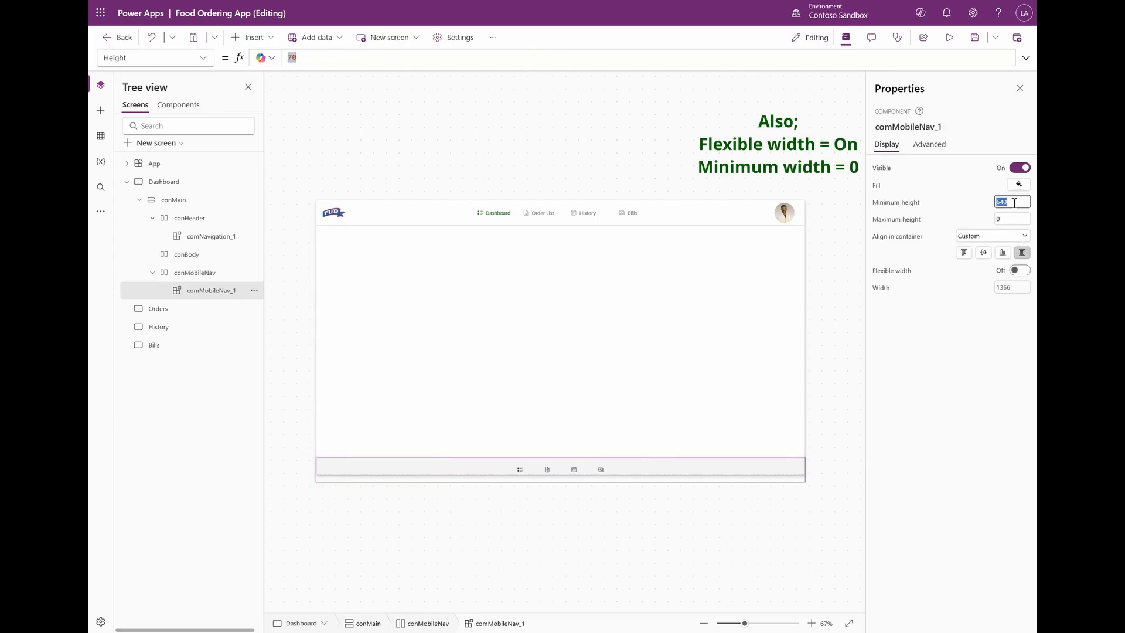
{"action": "type", "text": "0"}
{"action": "left_click", "coordinate": [991, 312]}
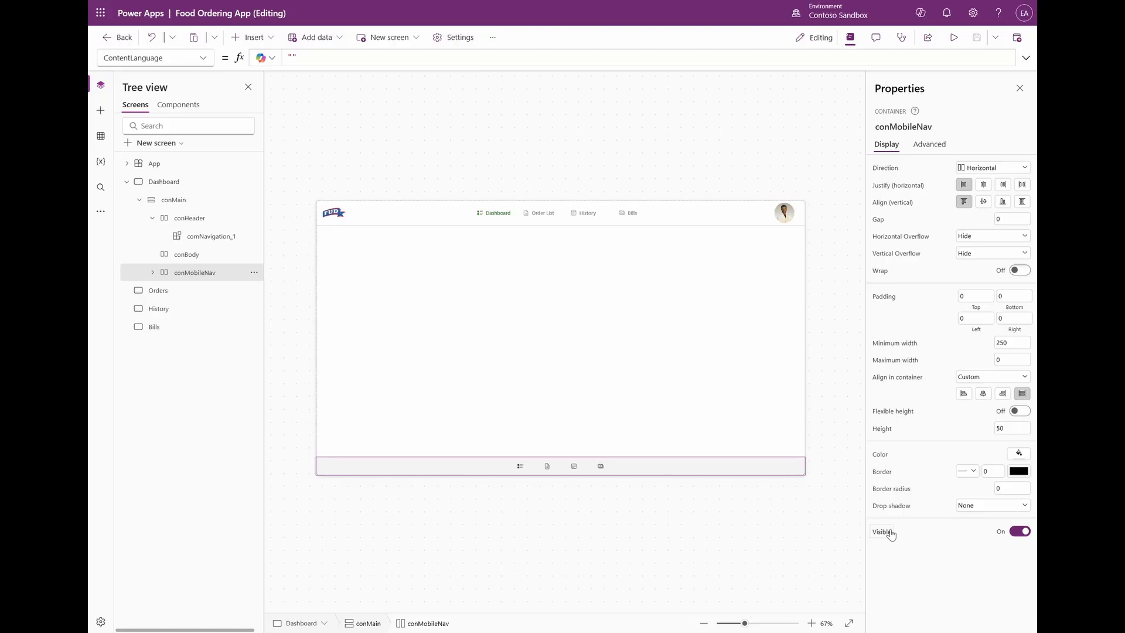
Set conMobileNav's Visible property to If(Dashboard.Size=1, true, false) and preview the app in the phone layout.
{"action": "left_click", "coordinate": [889, 532]}
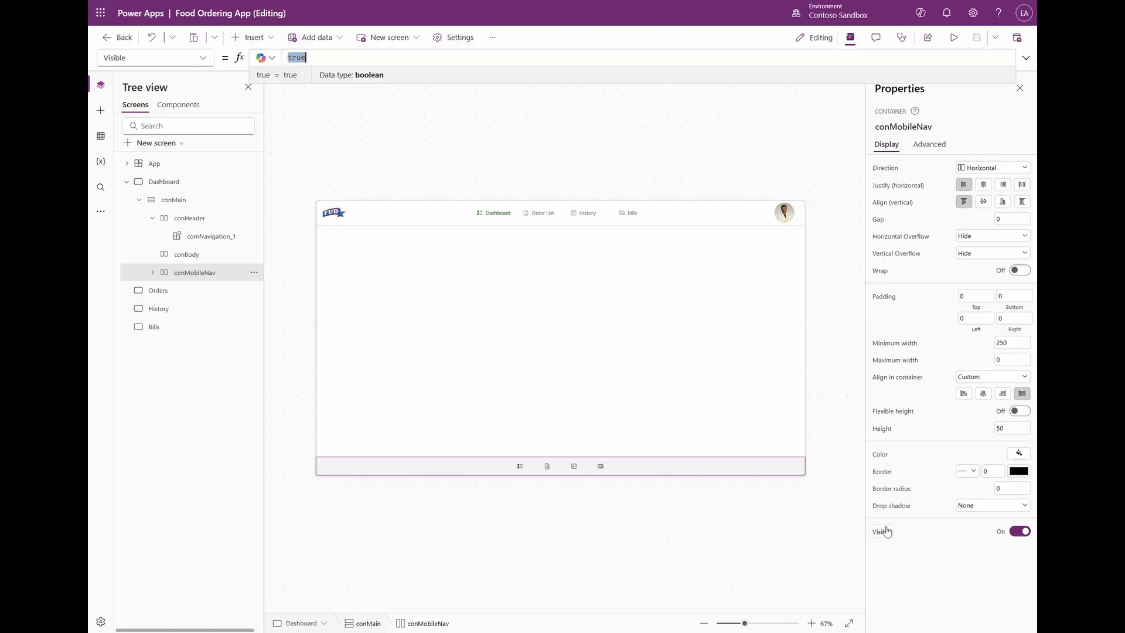
{"action": "type", "text": "If(Dashboard.Size=1, true, false)"}
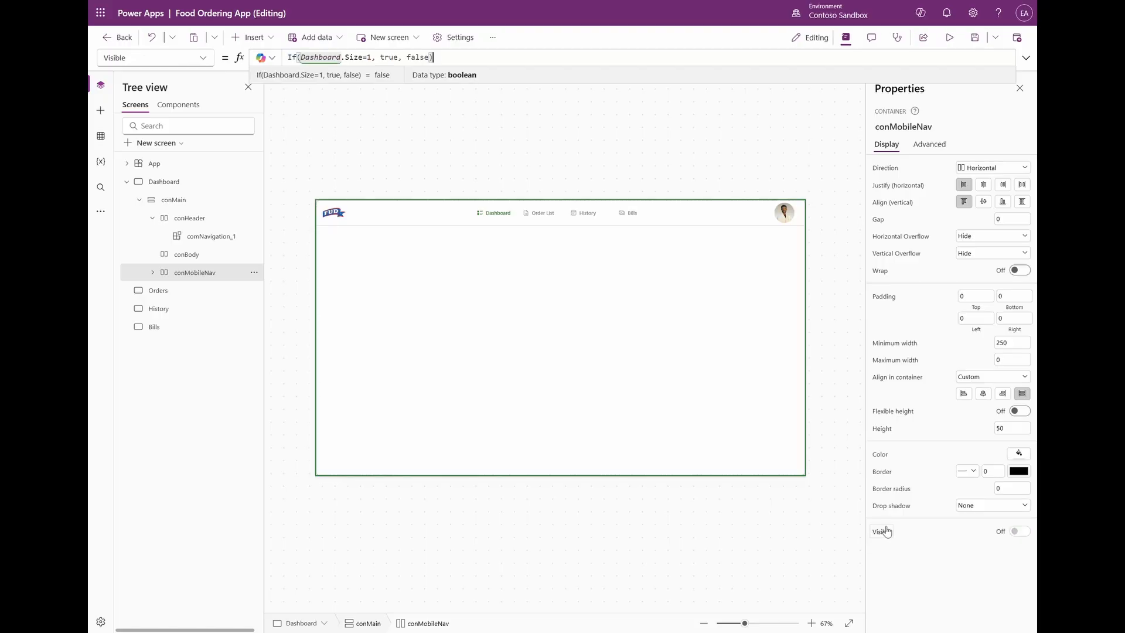
{"action": "left_click", "coordinate": [949, 38]}
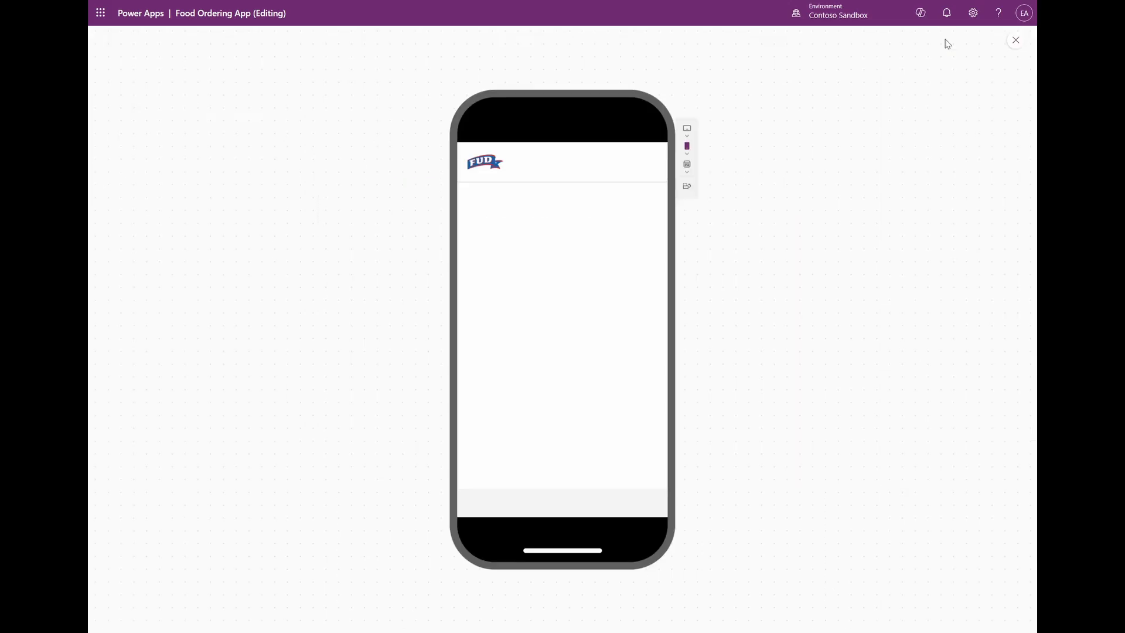
{"action": "left_click", "coordinate": [1018, 43]}
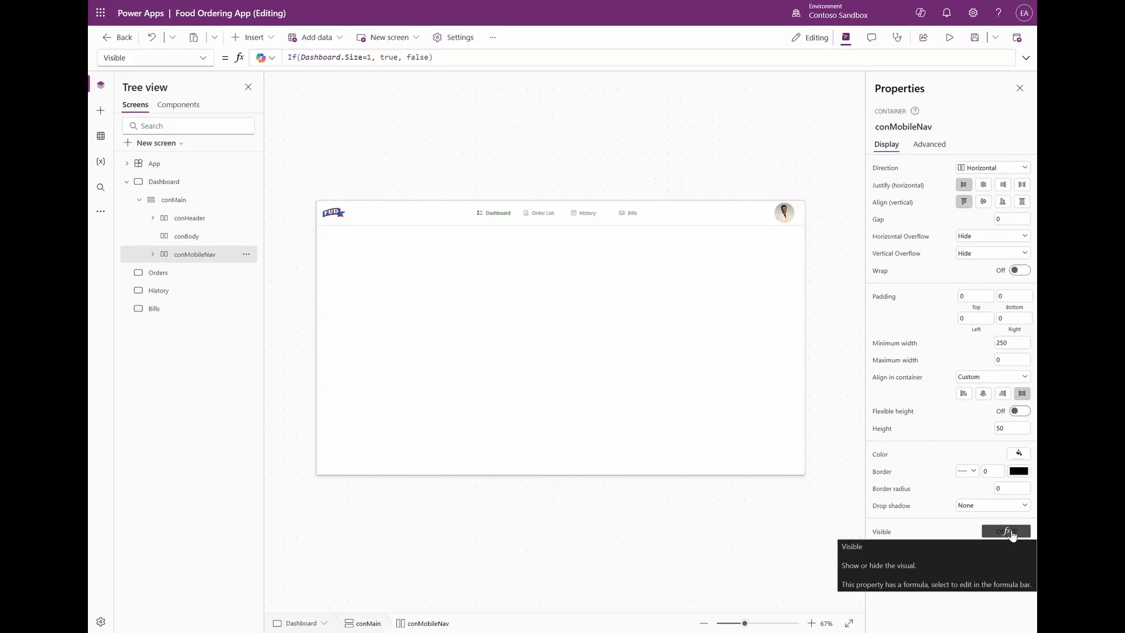
Copy conMobileNav's Visible formula to conHeader and change it to If(Dashboard.Size=1, false, true).
{"action": "left_click", "coordinate": [1012, 532]}
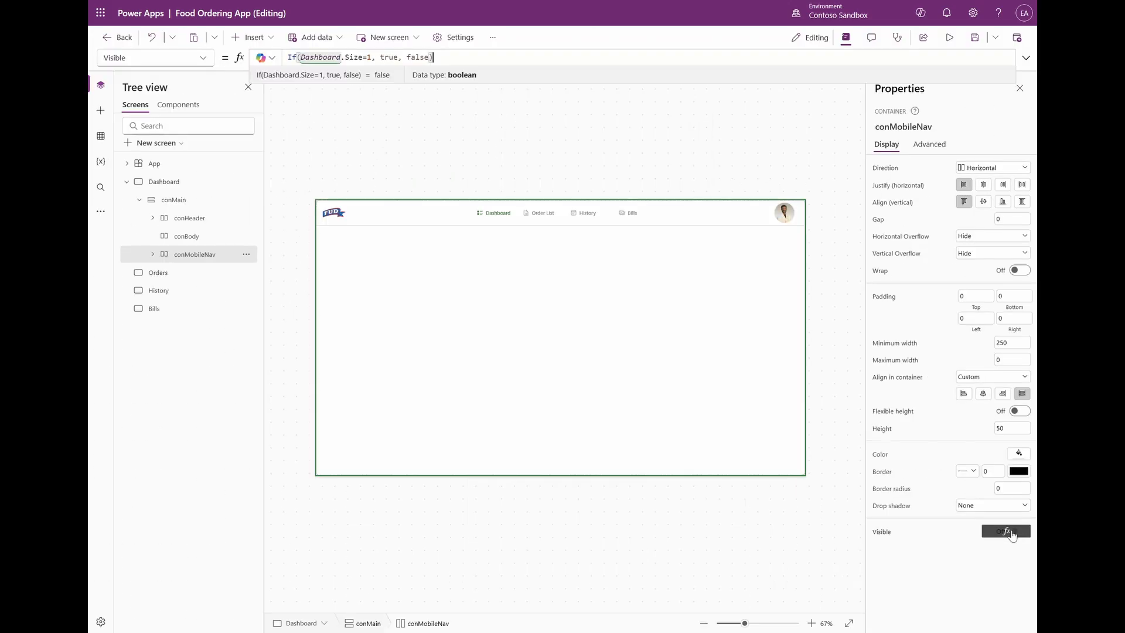
{"action": "key", "text": "ctrl+a"}
{"action": "key", "text": "ctrl+c"}
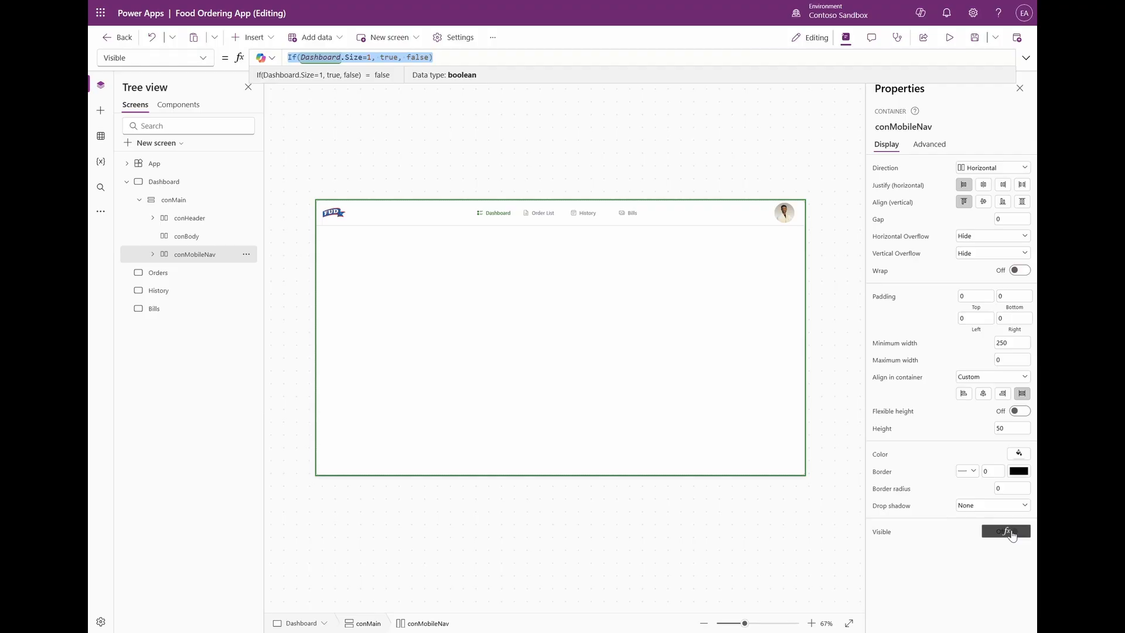
{"action": "left_click", "coordinate": [187, 219]}
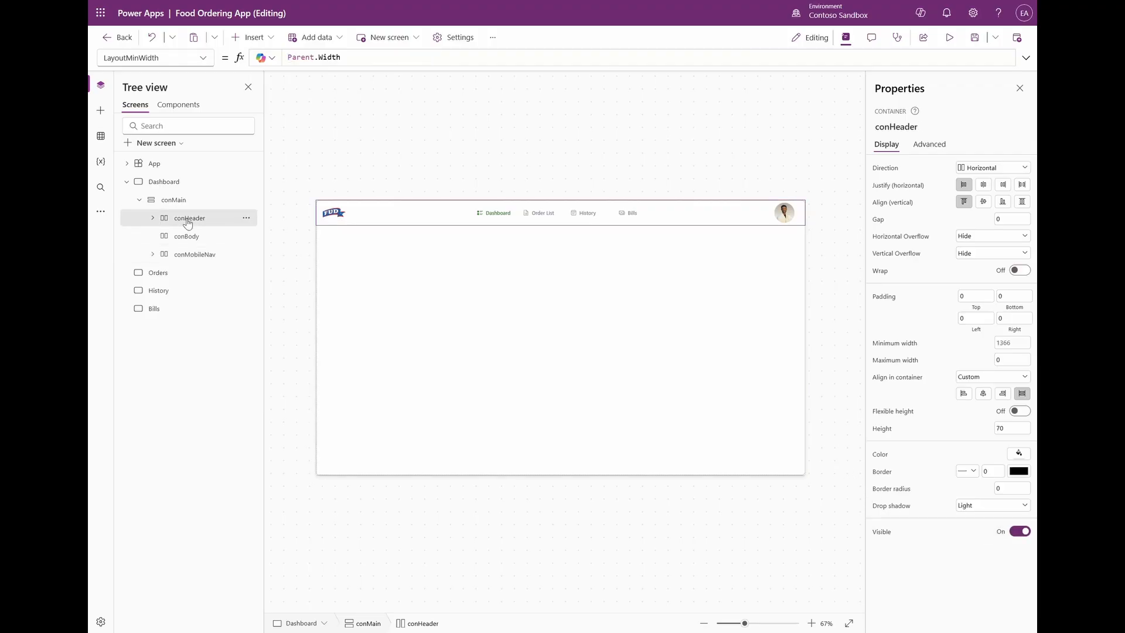
{"action": "left_click", "coordinate": [882, 532]}
{"action": "key", "text": "ctrl+a"}
{"action": "key", "text": "ctrl+v"}
{"action": "double_click", "coordinate": [391, 57]}
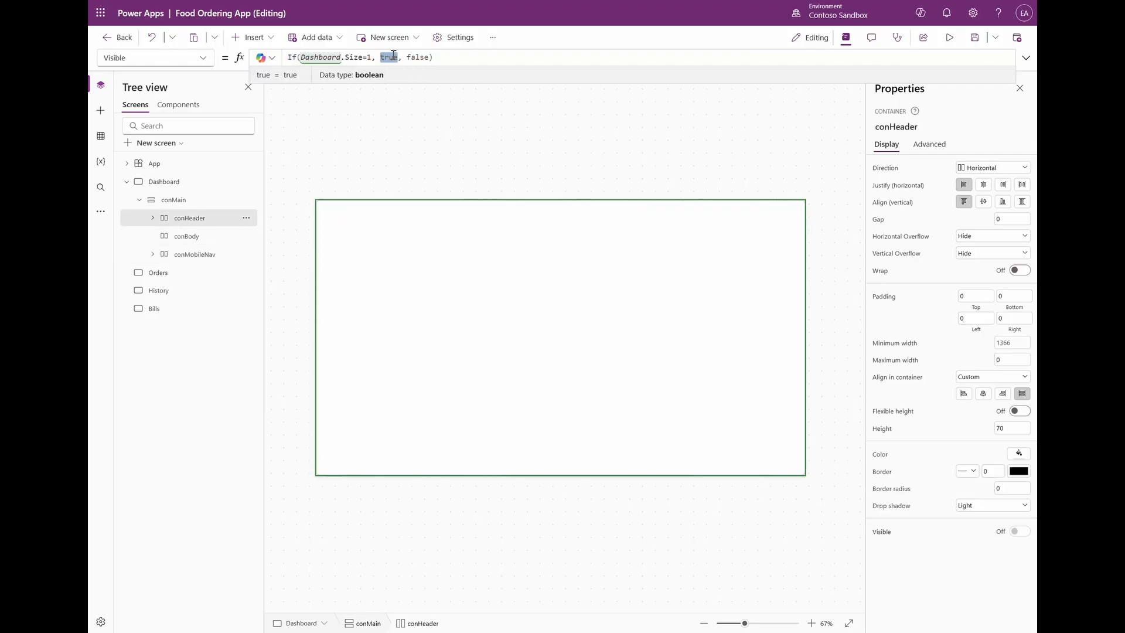
{"action": "type", "text": "false"}
{"action": "left_click", "coordinate": [420, 58]}
{"action": "double_click", "coordinate": [421, 58]}
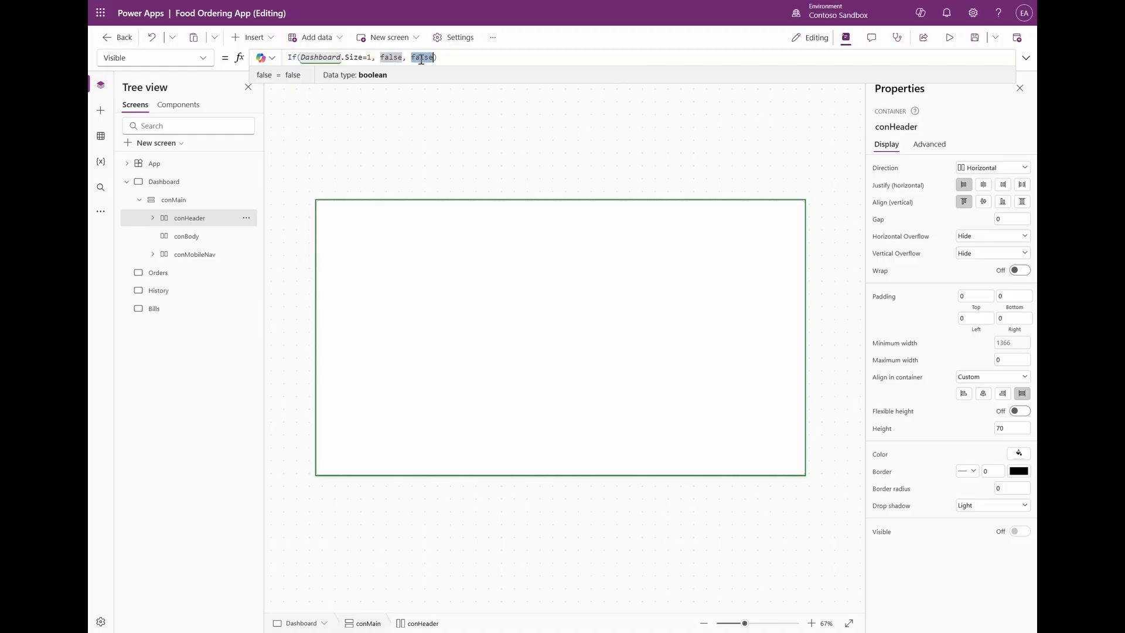
{"action": "type", "text": "true"}
Preview the app on phone, Apple iPad Air 2020, iPad mini and iPad Pro 12.9", and rotate the tablet to landscape.
{"action": "key", "text": "F5"}
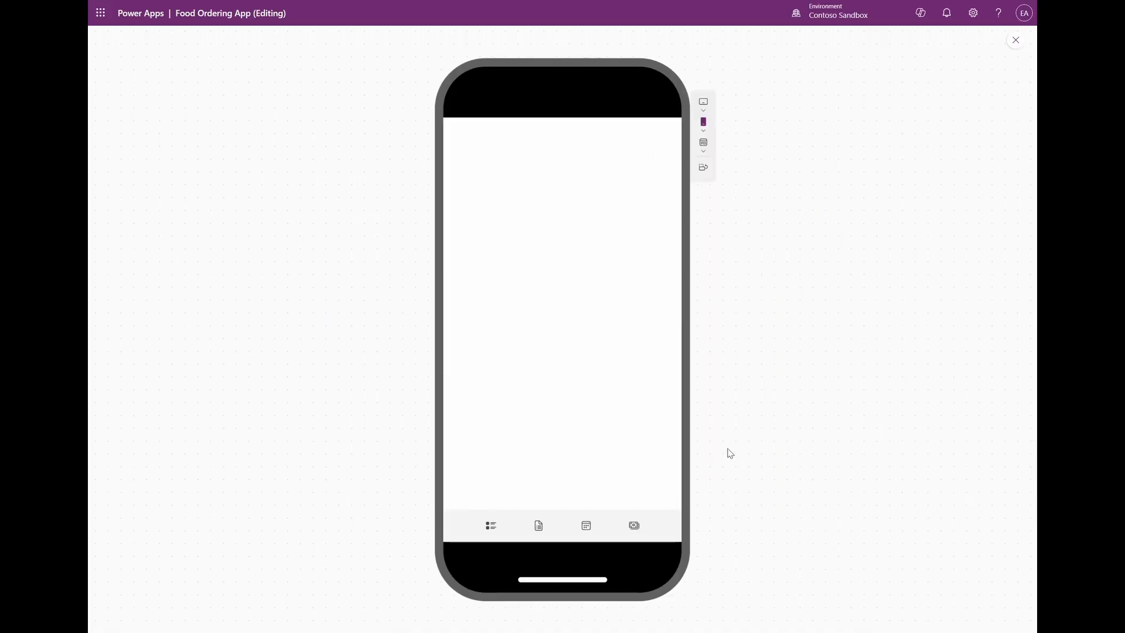
{"action": "left_click", "coordinate": [703, 103]}
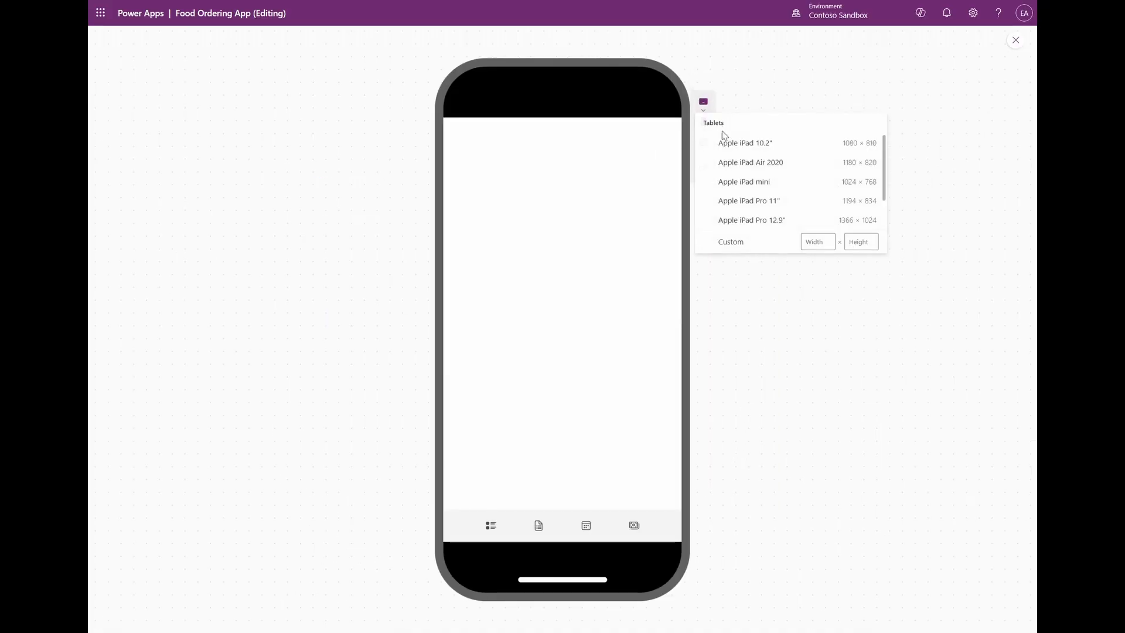
{"action": "left_click", "coordinate": [732, 163]}
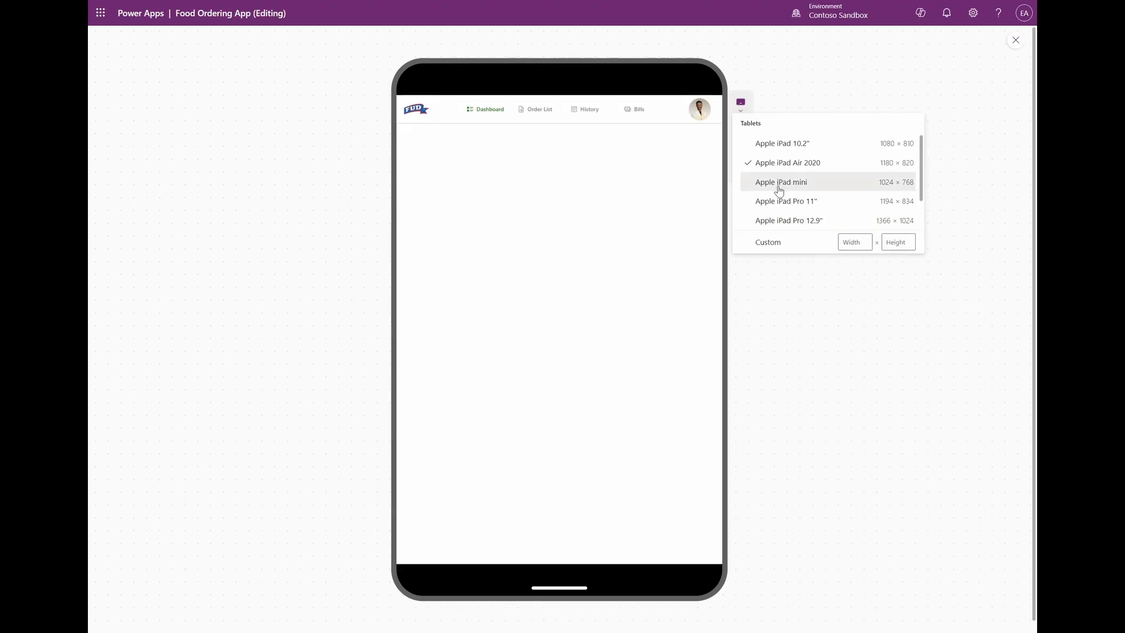
{"action": "left_click", "coordinate": [783, 181]}
{"action": "left_click", "coordinate": [771, 224]}
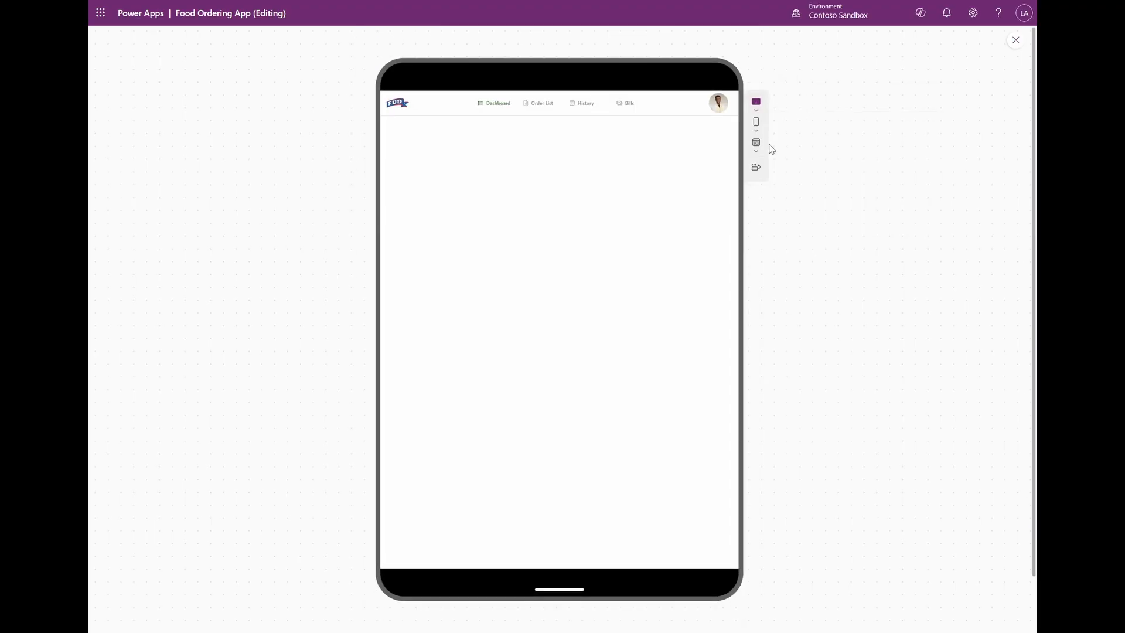
{"action": "left_click", "coordinate": [755, 173]}
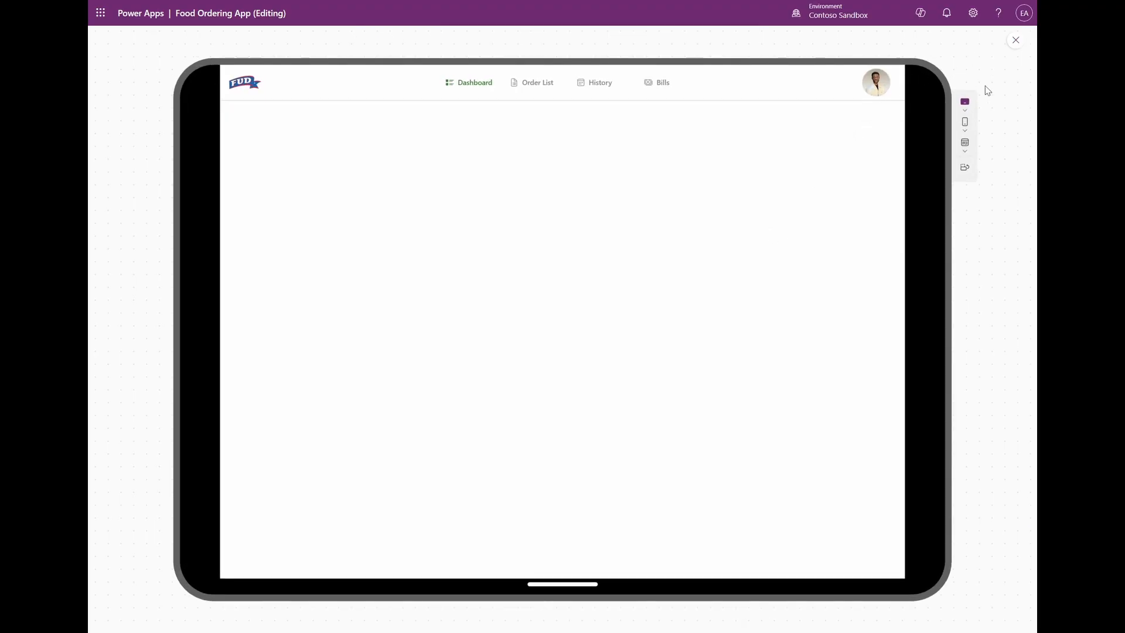
Preview the app at canvas size and close the preview.
{"action": "left_click", "coordinate": [966, 150]}
{"action": "left_click", "coordinate": [961, 186]}
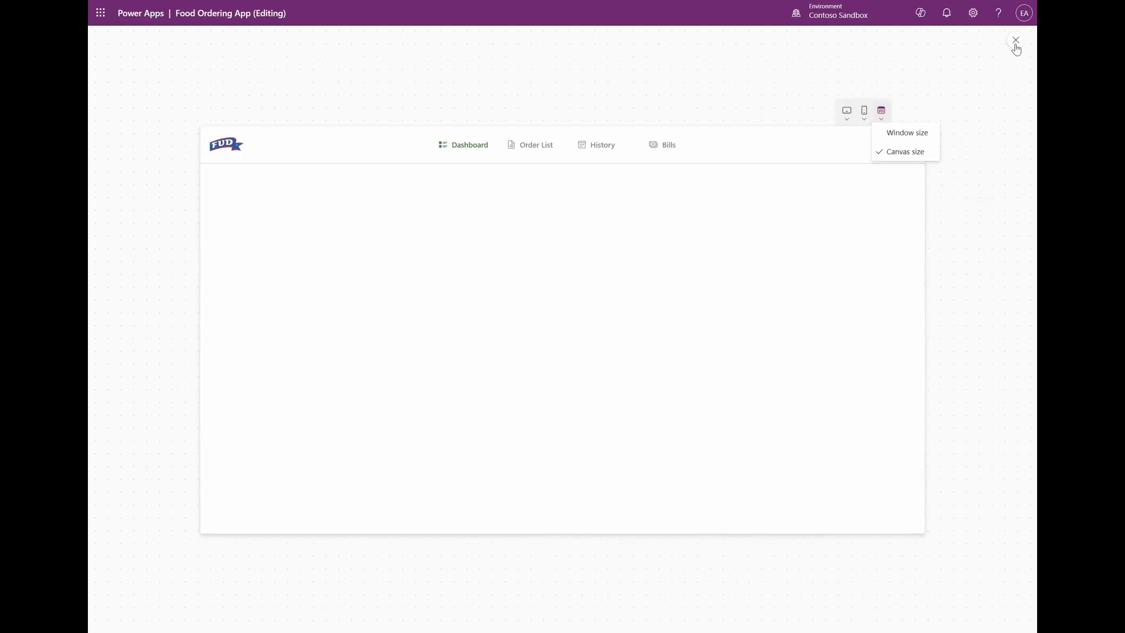
{"action": "left_click", "coordinate": [1015, 39]}
Insert a vertical container into the Dashboard screen's conBody and name it conOrderCatalogue.
{"action": "left_click", "coordinate": [126, 183]}
{"action": "left_click", "coordinate": [136, 186]}
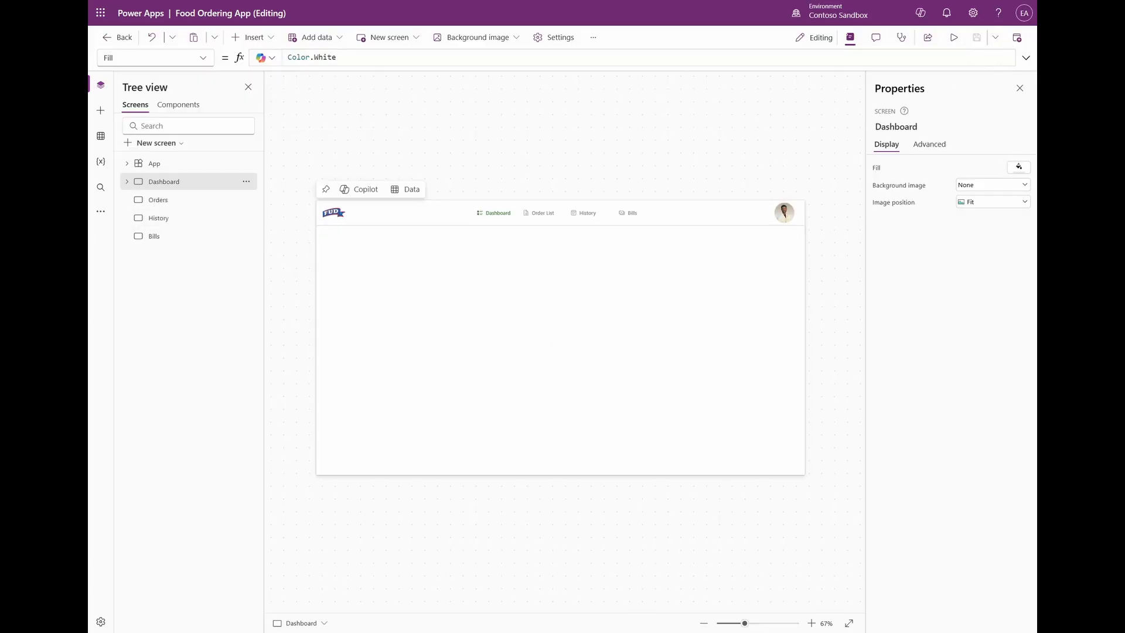
{"action": "left_click", "coordinate": [476, 284]}
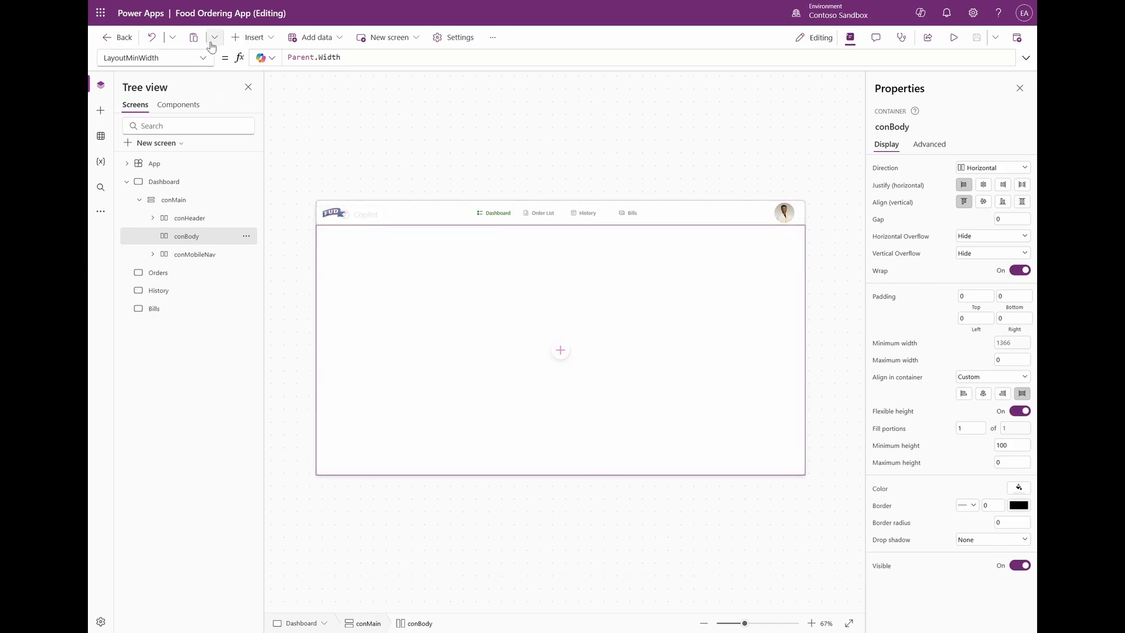
{"action": "left_click", "coordinate": [253, 37]}
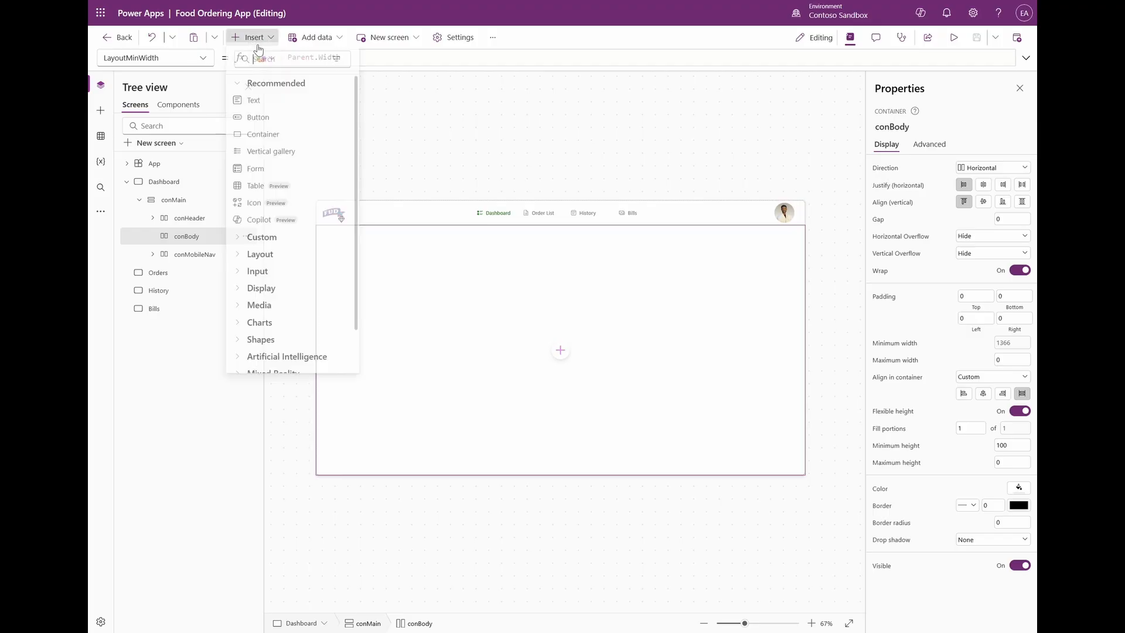
{"action": "type", "text": "vert"}
{"action": "left_click", "coordinate": [312, 103]}
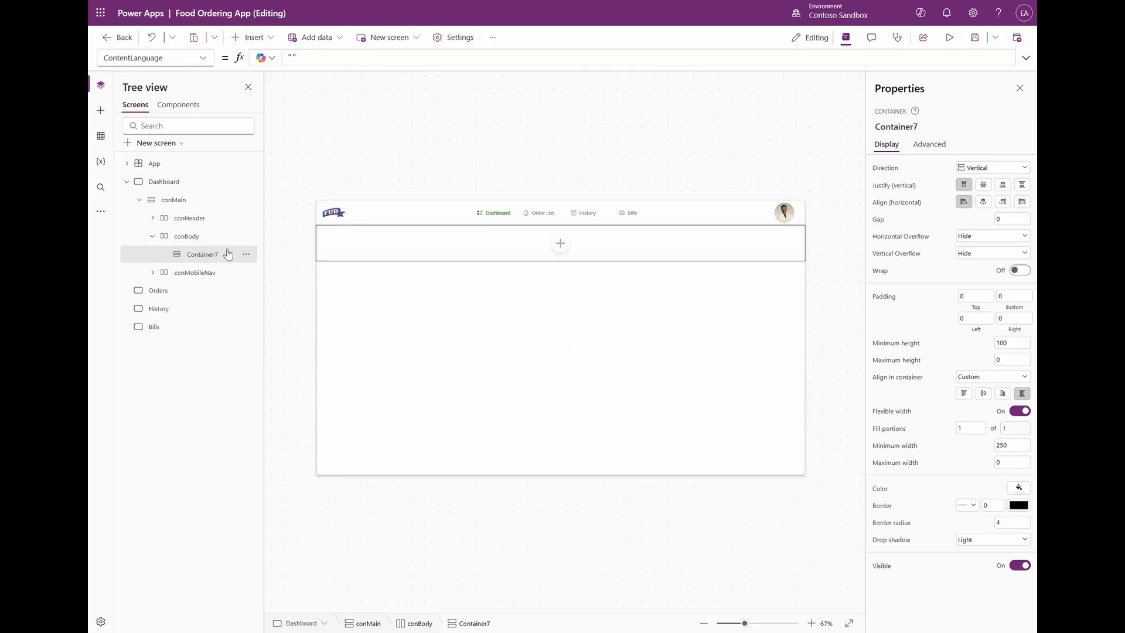
{"action": "double_click", "coordinate": [190, 253]}
{"action": "type", "text": "con"}
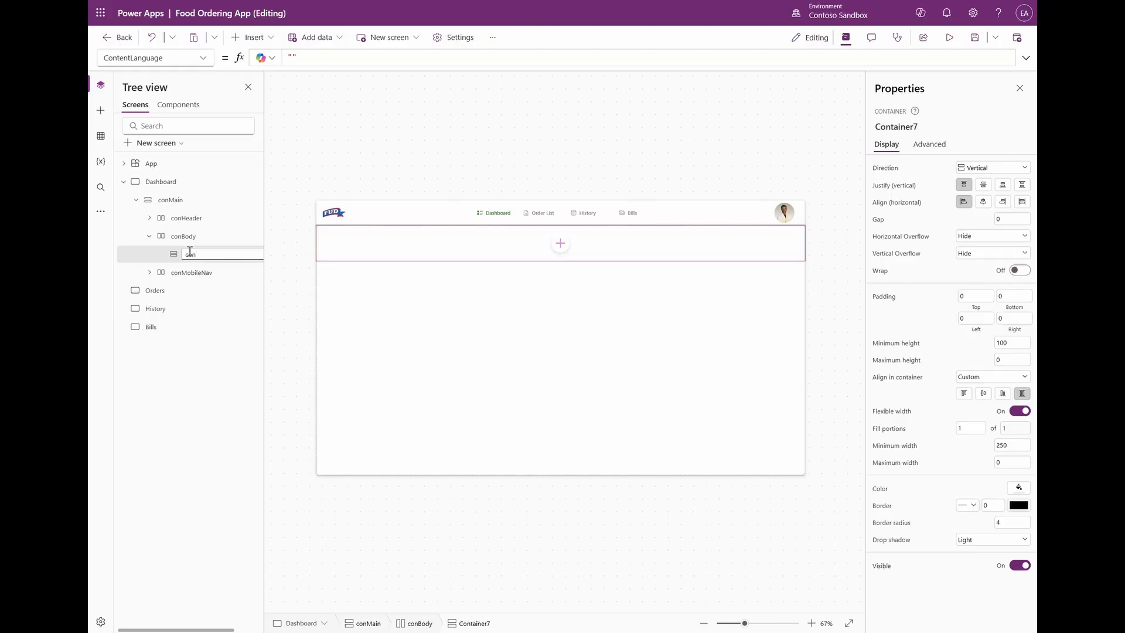
{"action": "type", "text": "OrderCatalogue"}
{"action": "key", "text": "Return"}
Insert a second vertical container into conBody and name it conOrderDetails.
{"action": "left_click", "coordinate": [182, 236]}
{"action": "left_click", "coordinate": [251, 37]}
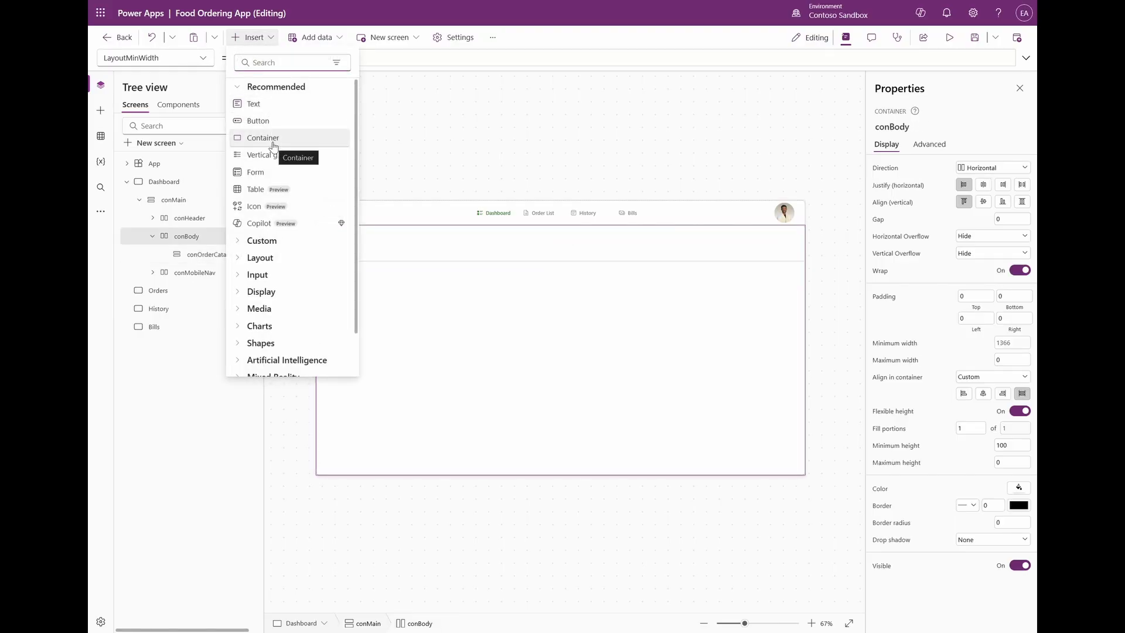
{"action": "type", "text": "verti"}
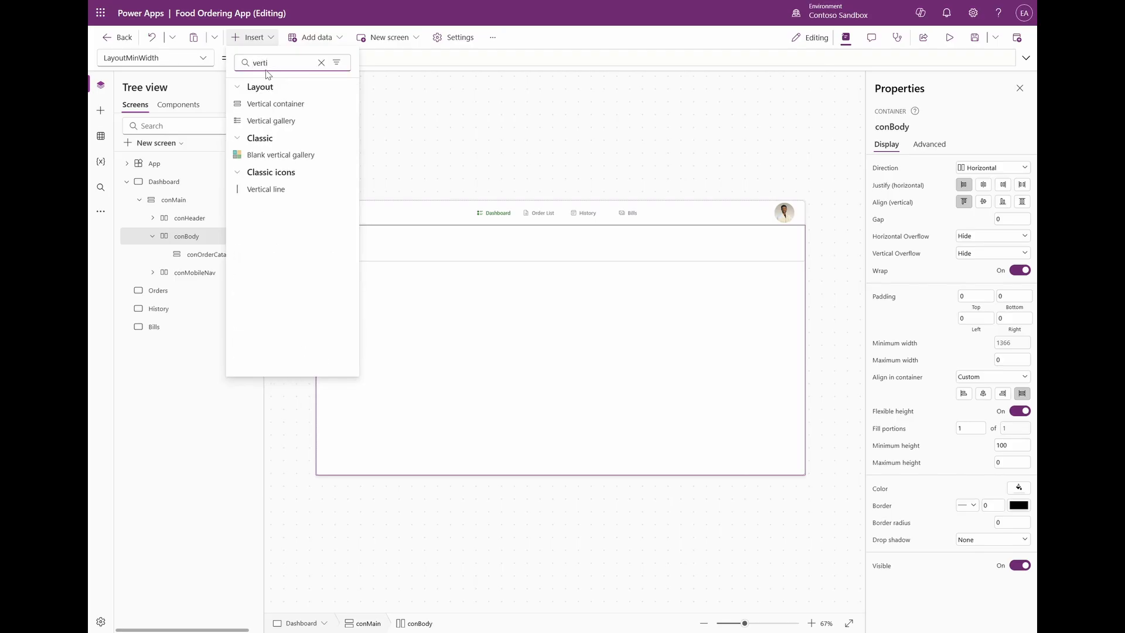
{"action": "left_click", "coordinate": [296, 105]}
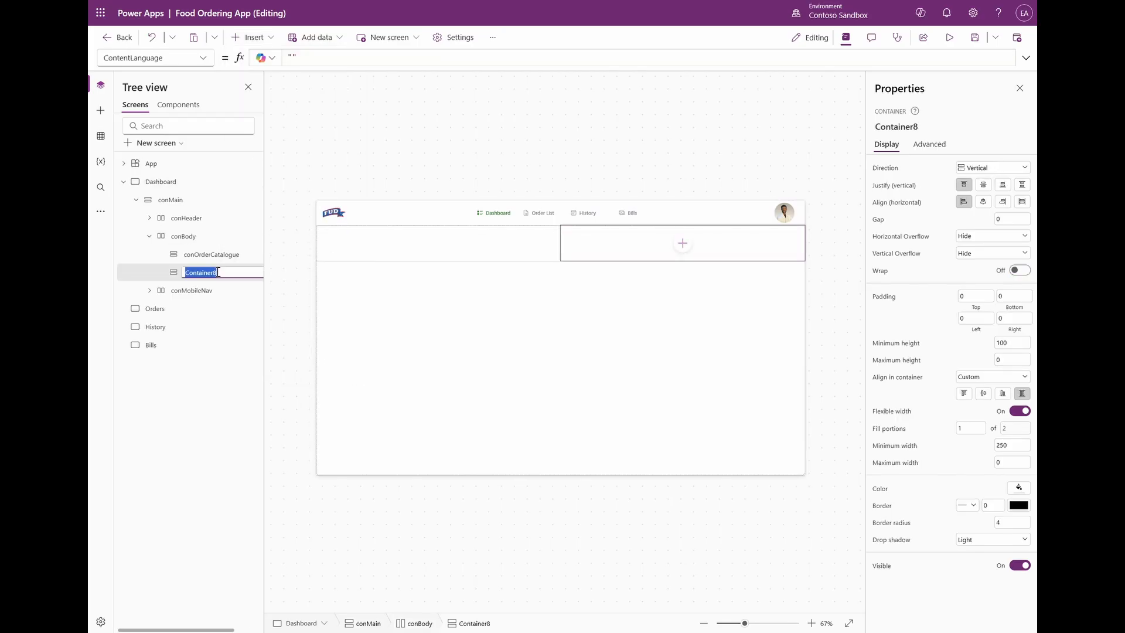
{"action": "type", "text": "conOrderDetails"}
{"action": "key", "text": "Return"}
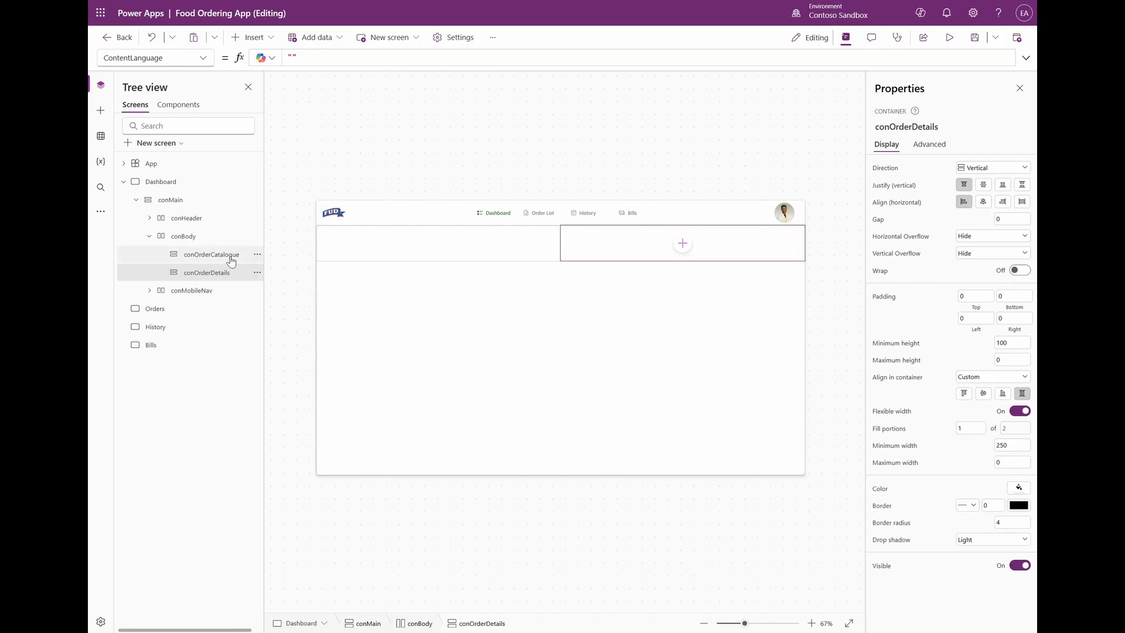
Set the border radius of conOrderCatalogue and conOrderDetails to 0 and their drop shadow to None, and save the app.
{"action": "left_click", "coordinate": [233, 258], "text": "shift"}
{"action": "left_click", "coordinate": [1006, 507]}
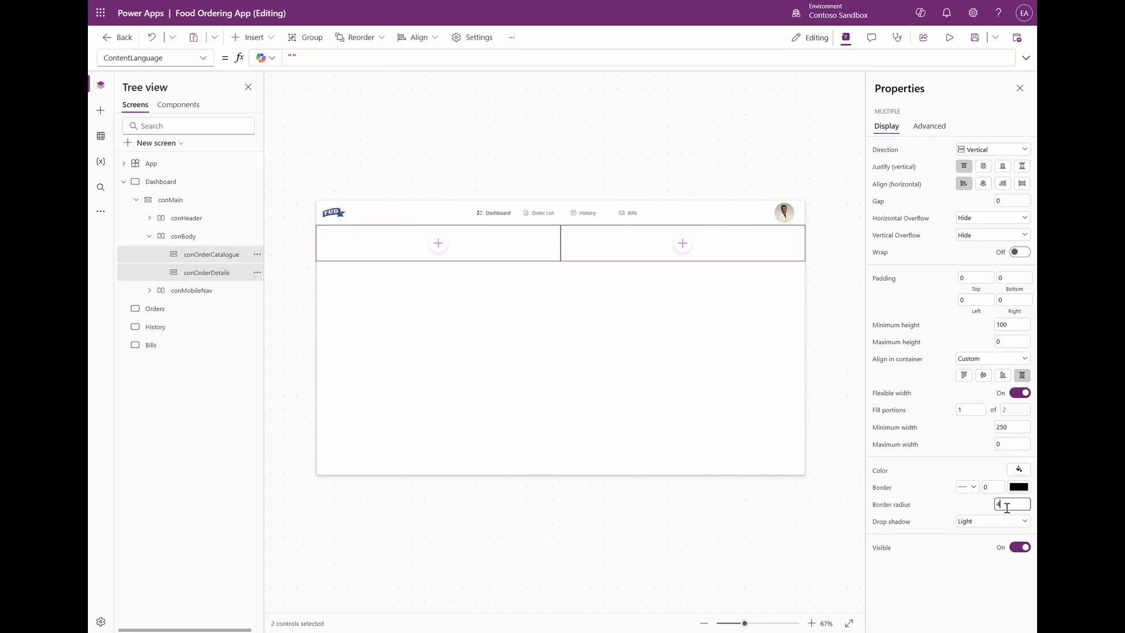
{"action": "left_click", "coordinate": [976, 521]}
{"action": "left_click", "coordinate": [975, 533]}
{"action": "left_click", "coordinate": [974, 38]}
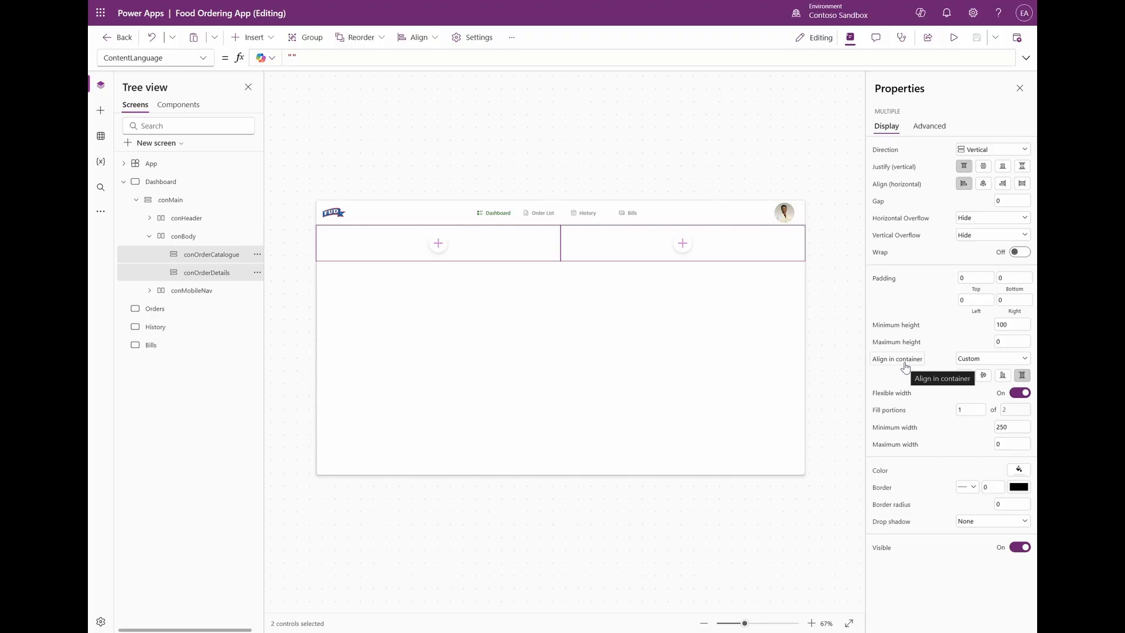
Set the minimum height of both conOrderCatalogue and conOrderDetails to Parent.Height.
{"action": "left_click", "coordinate": [900, 330]}
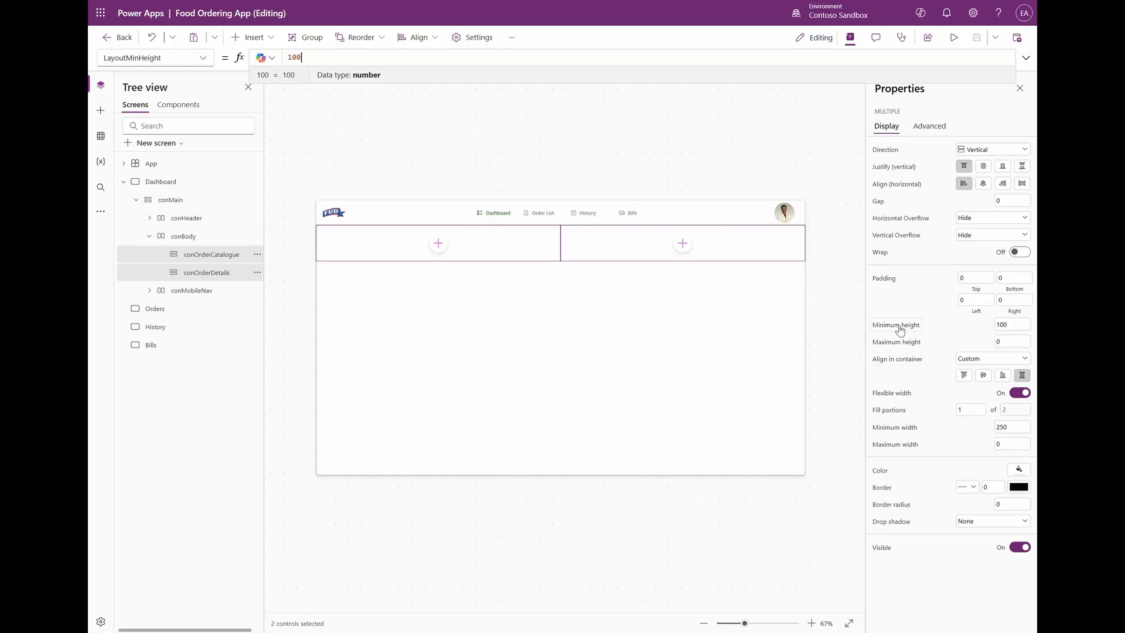
{"action": "triple_click", "coordinate": [398, 59]}
{"action": "type", "text": "Parent.Height"}
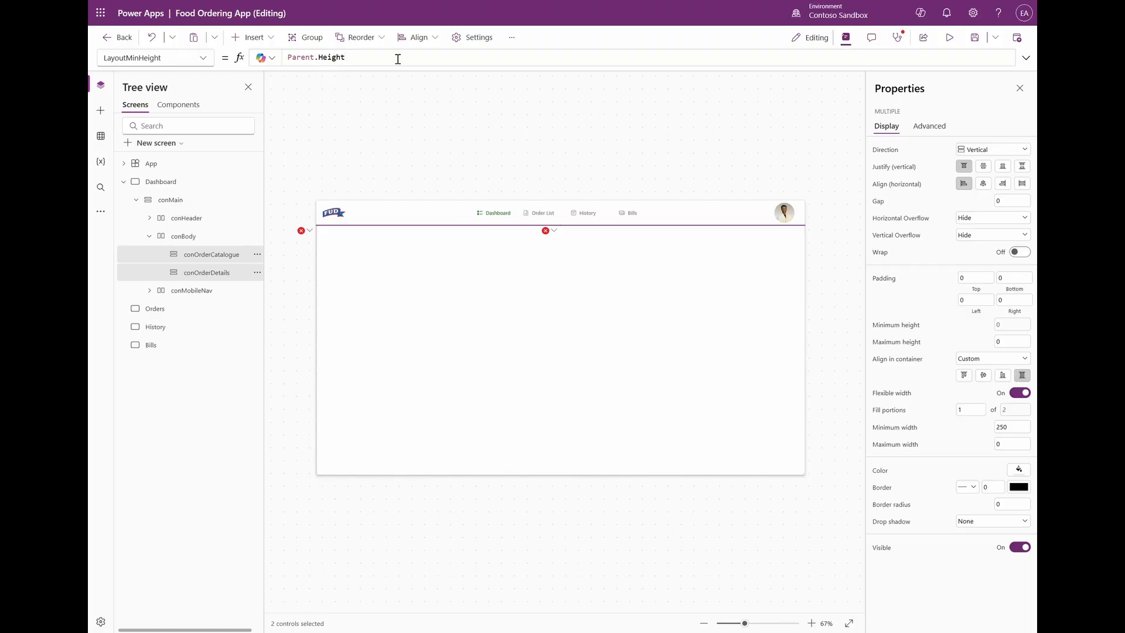
Set conOrderCatalogue's fill portions to 3 so it is wider than conOrderDetails.
{"action": "left_click", "coordinate": [330, 409]}
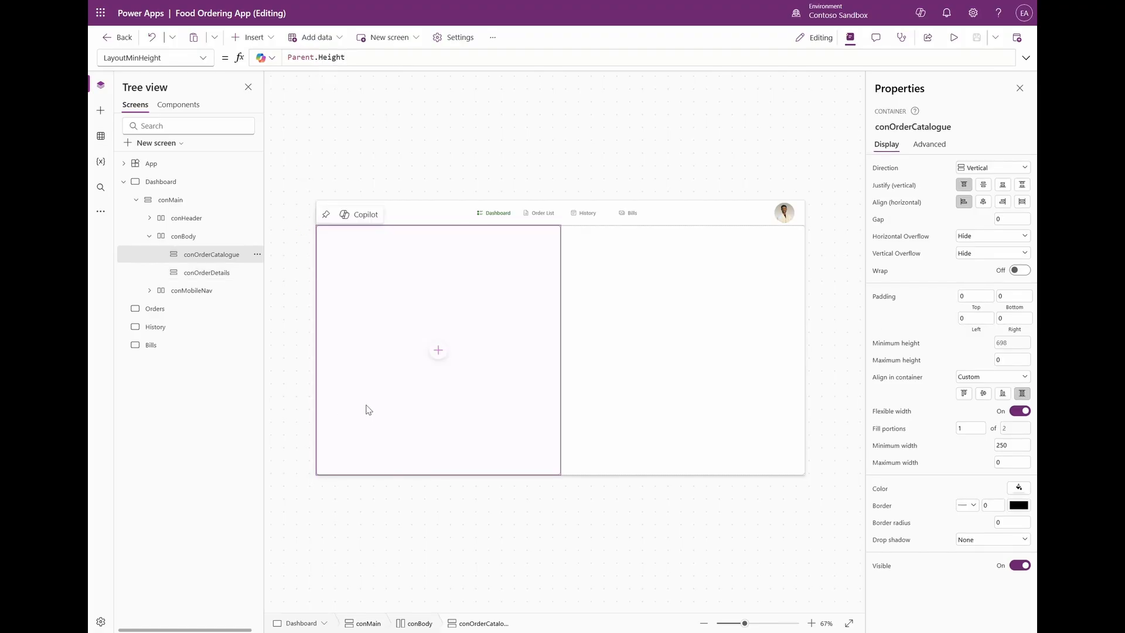
{"action": "left_click_drag", "start_coordinate": [967, 428], "coordinate": [926, 409]}
{"action": "type", "text": "3"}
{"action": "key", "text": "Return"}
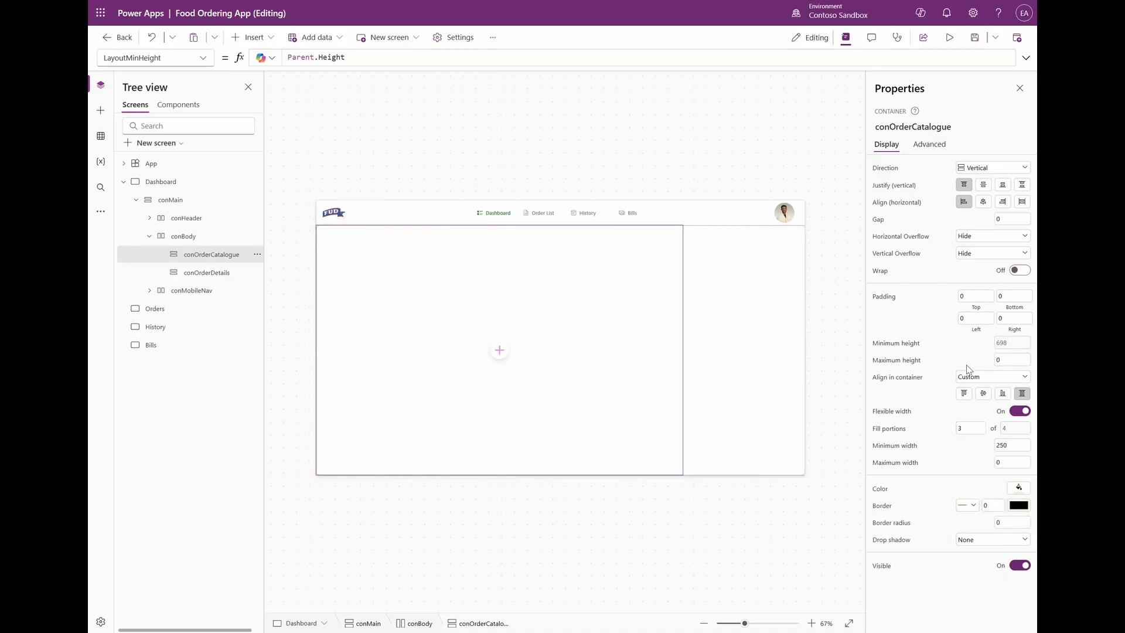
Give conOrderCatalogue a left and right padding of 15 and a gap of 5.
{"action": "left_click", "coordinate": [978, 318]}
{"action": "type", "text": "15"}
{"action": "left_click", "coordinate": [1021, 214]}
{"action": "type", "text": "5"}
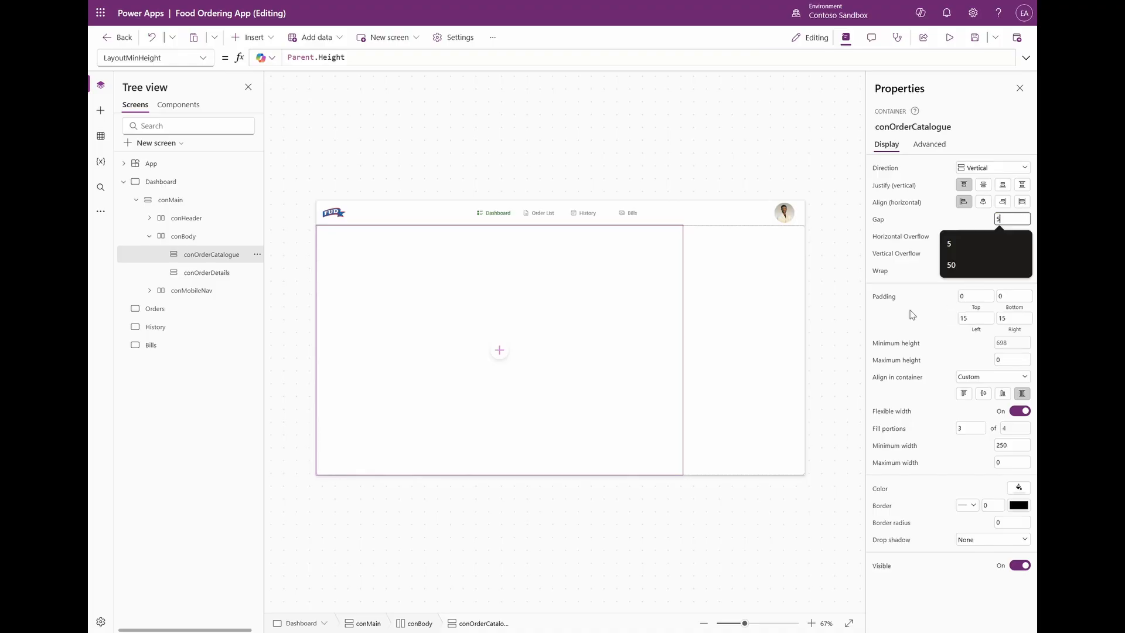
{"action": "left_click", "coordinate": [910, 311]}
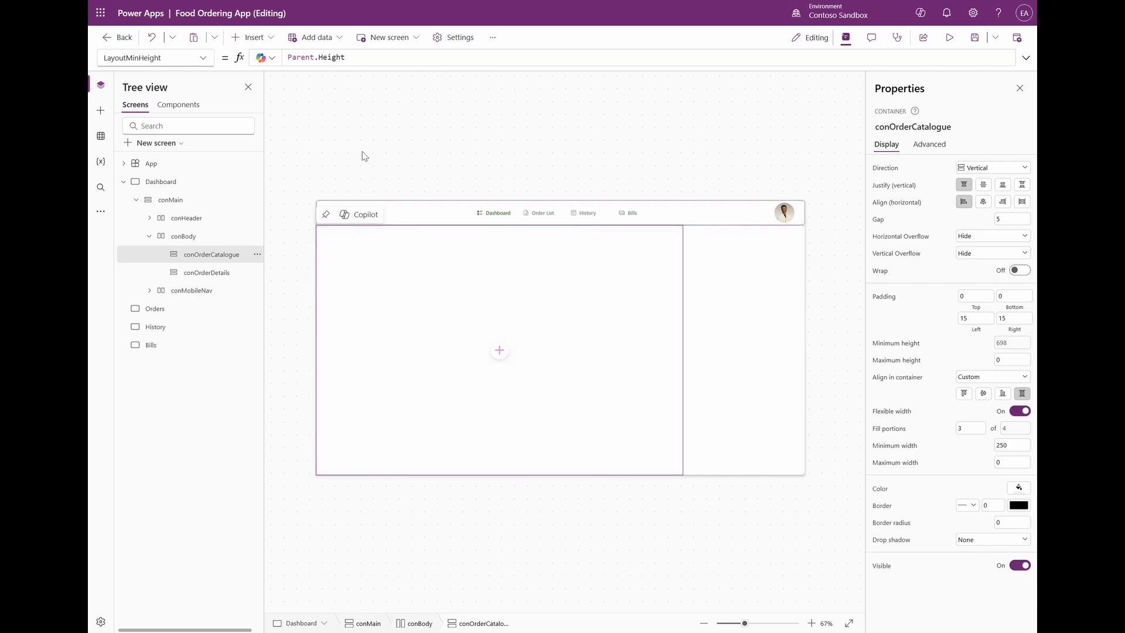
Insert a horizontal container into conOrderCatalogue and paste three copies of it into the same container.
{"action": "left_click", "coordinate": [253, 37]}
{"action": "type", "text": "hor"}
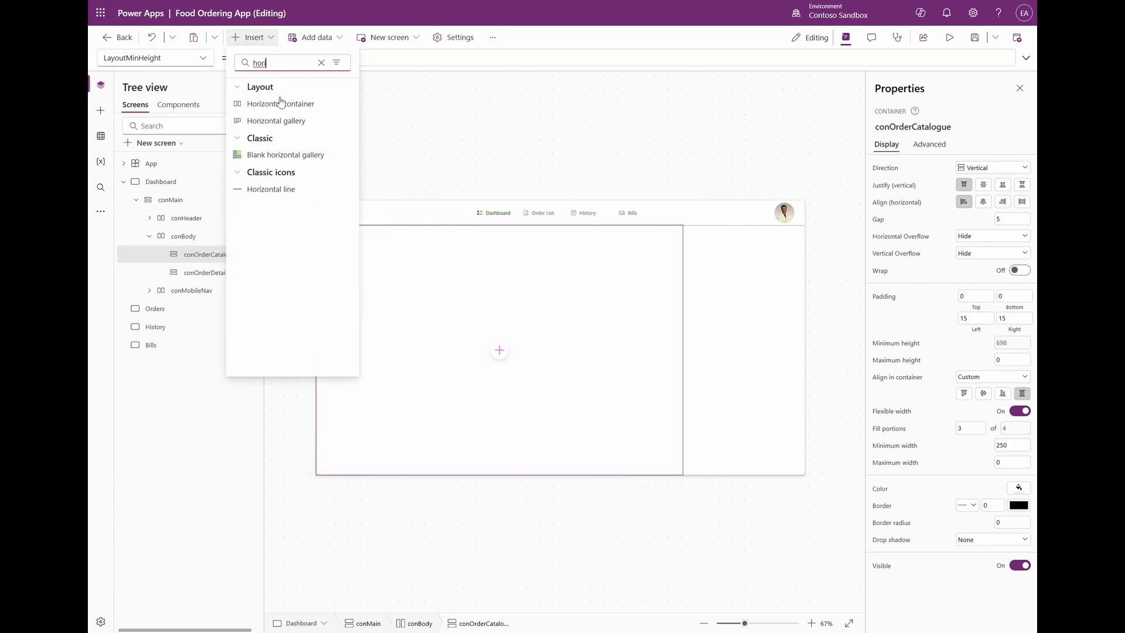
{"action": "left_click", "coordinate": [281, 104]}
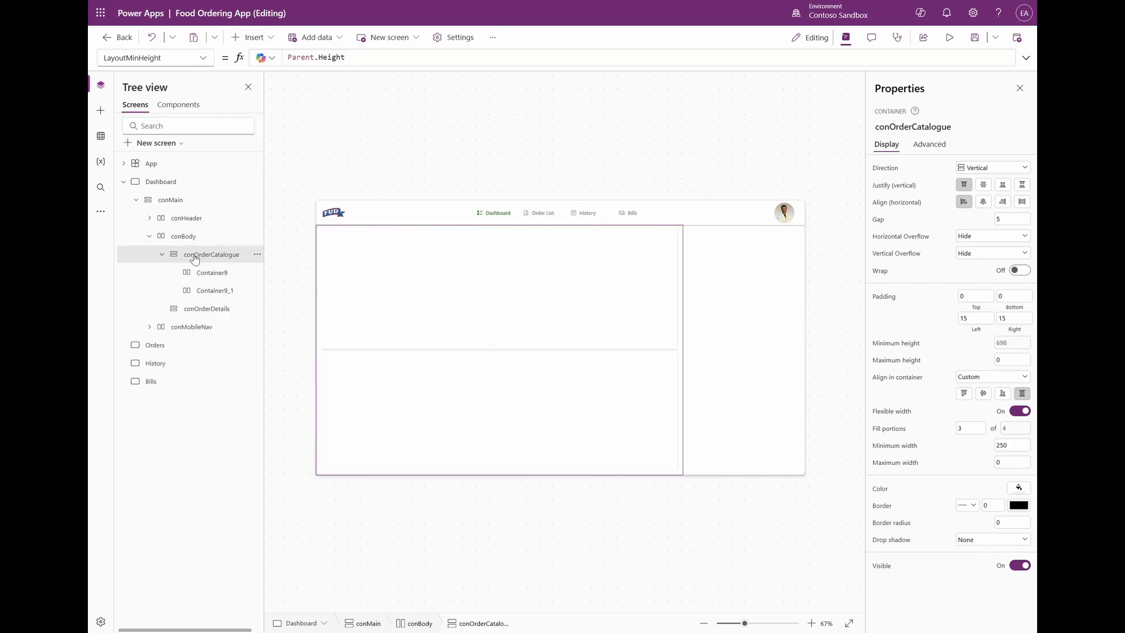
{"action": "key", "text": "ctrl+v"}
{"action": "left_click", "coordinate": [194, 256]}
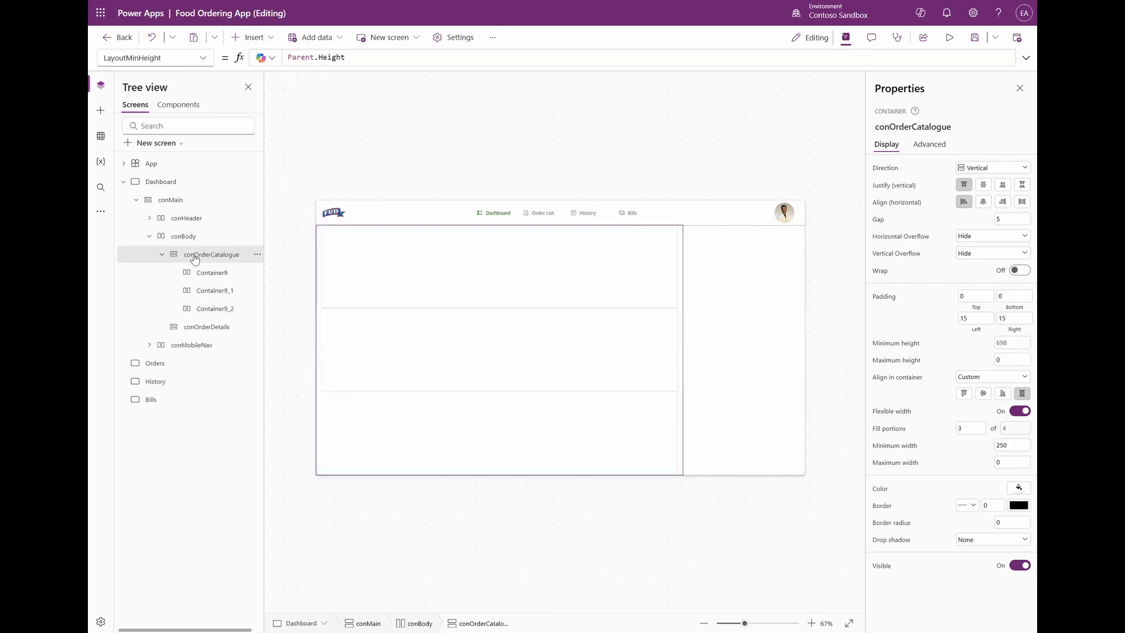
{"action": "key", "text": "ctrl+v"}
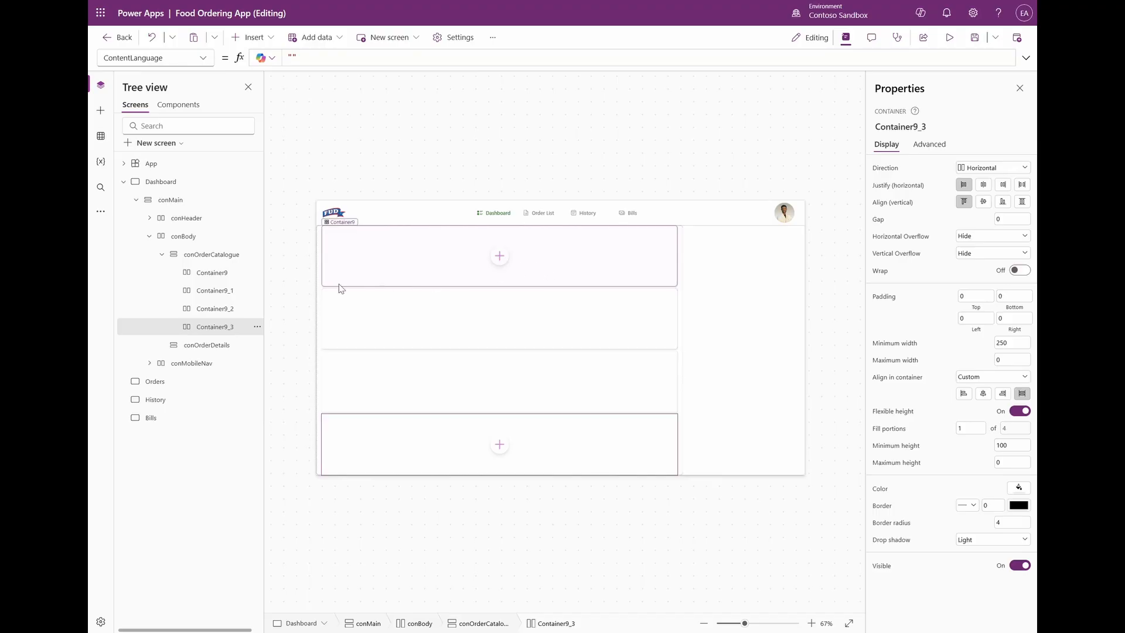
Set the drop shadow of all four horizontal containers in conOrderCatalogue to None and their border radius to 0.
{"action": "left_click", "coordinate": [230, 316]}
{"action": "left_click", "coordinate": [216, 290], "text": "ctrl"}
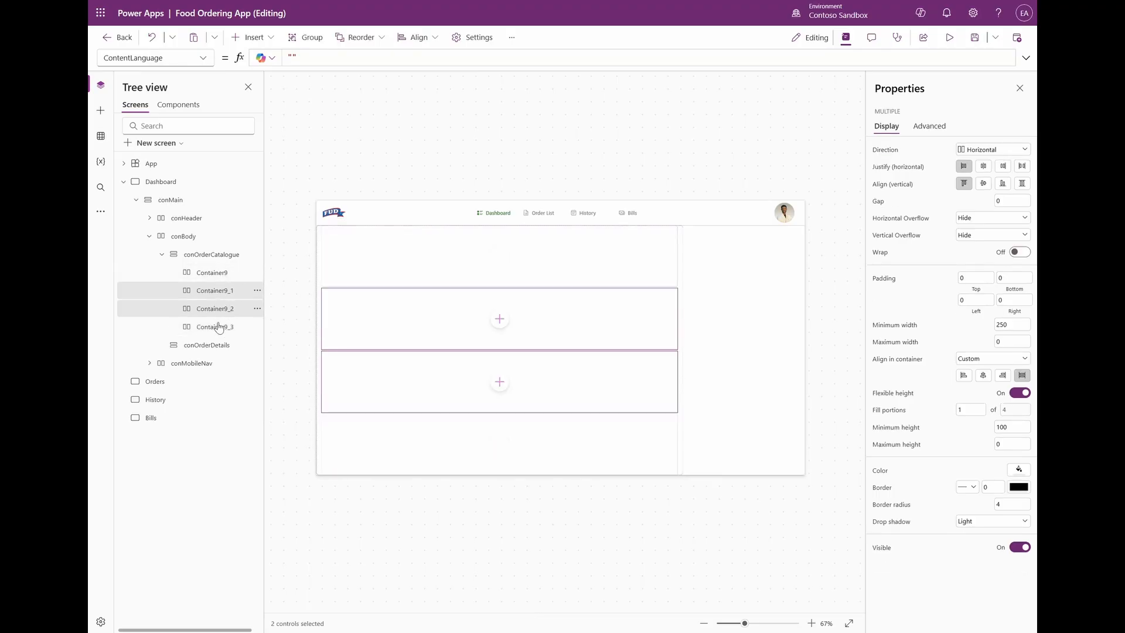
{"action": "left_click", "coordinate": [217, 326], "text": "ctrl"}
{"action": "left_click", "coordinate": [352, 258], "text": "ctrl"}
{"action": "left_click", "coordinate": [990, 521]}
{"action": "left_click", "coordinate": [976, 545]}
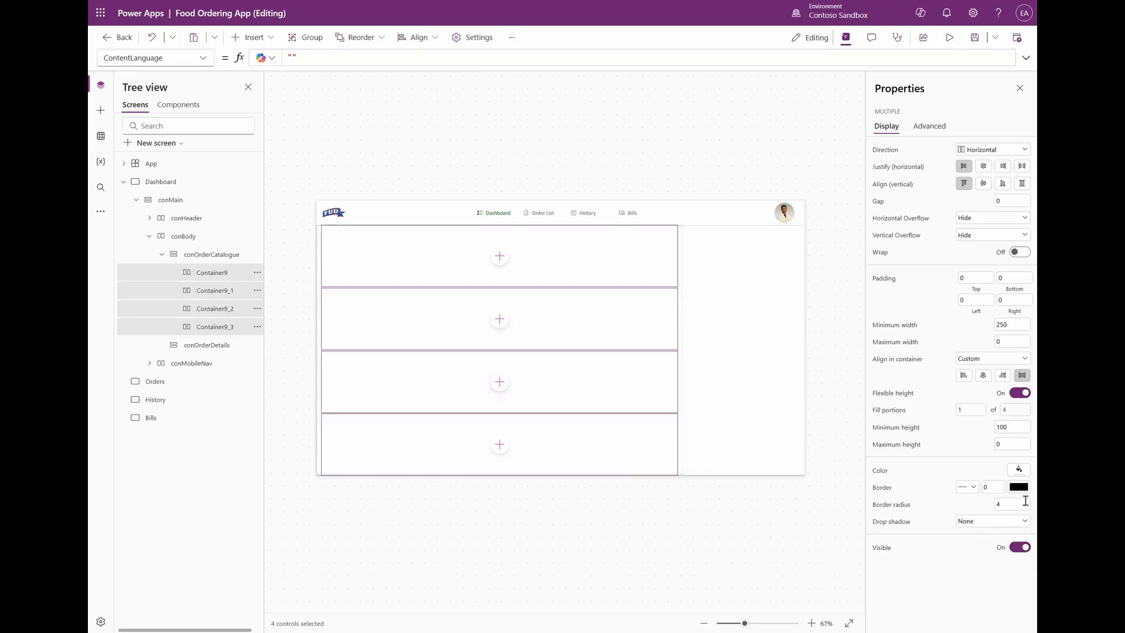
{"action": "left_click", "coordinate": [1025, 503]}
{"action": "type", "text": "0"}
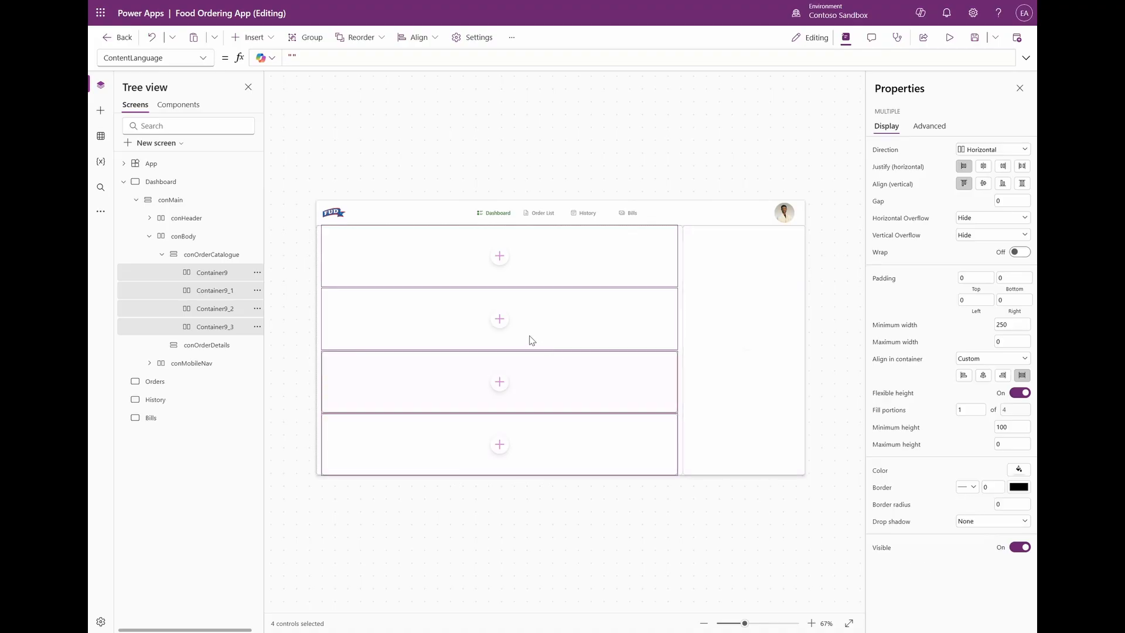
Rename the first two horizontal containers in conOrderCatalogue to conOrderListHeader and conOrderList.
{"action": "left_click", "coordinate": [351, 268]}
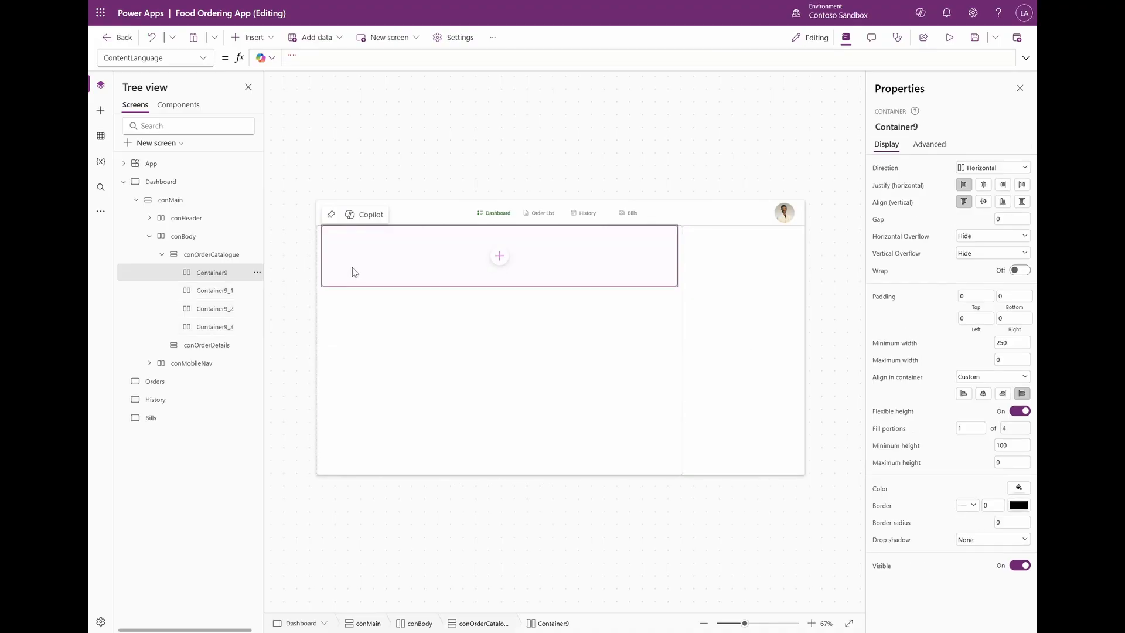
{"action": "double_click", "coordinate": [210, 273]}
{"action": "type", "text": "conOrder"}
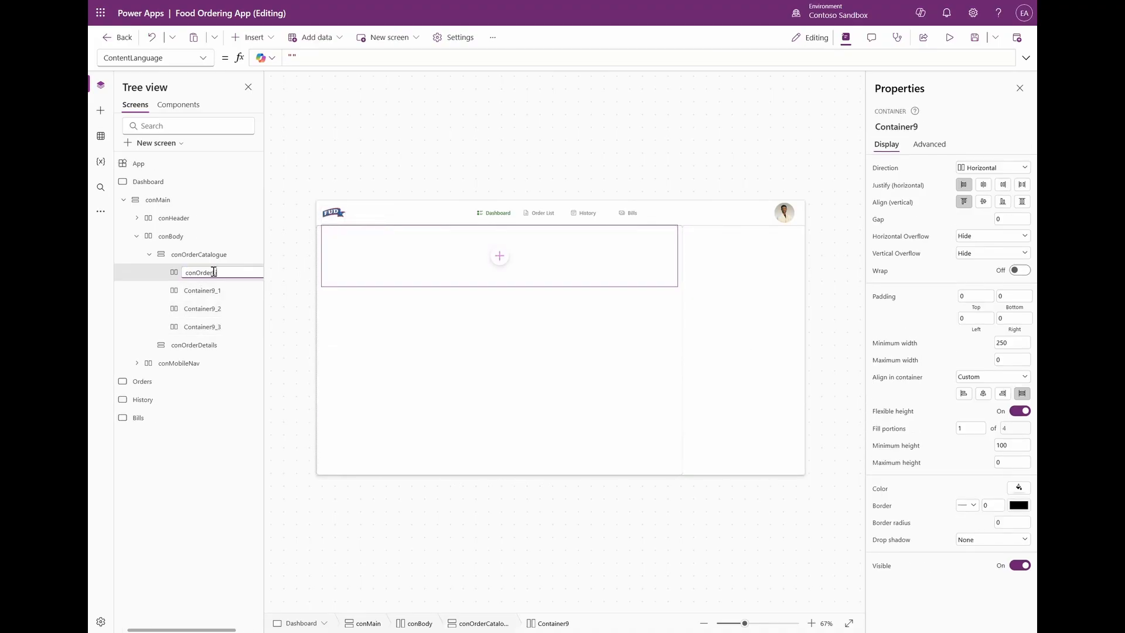
{"action": "type", "text": "ListHeader"}
{"action": "key", "text": "Return"}
{"action": "double_click", "coordinate": [202, 287]}
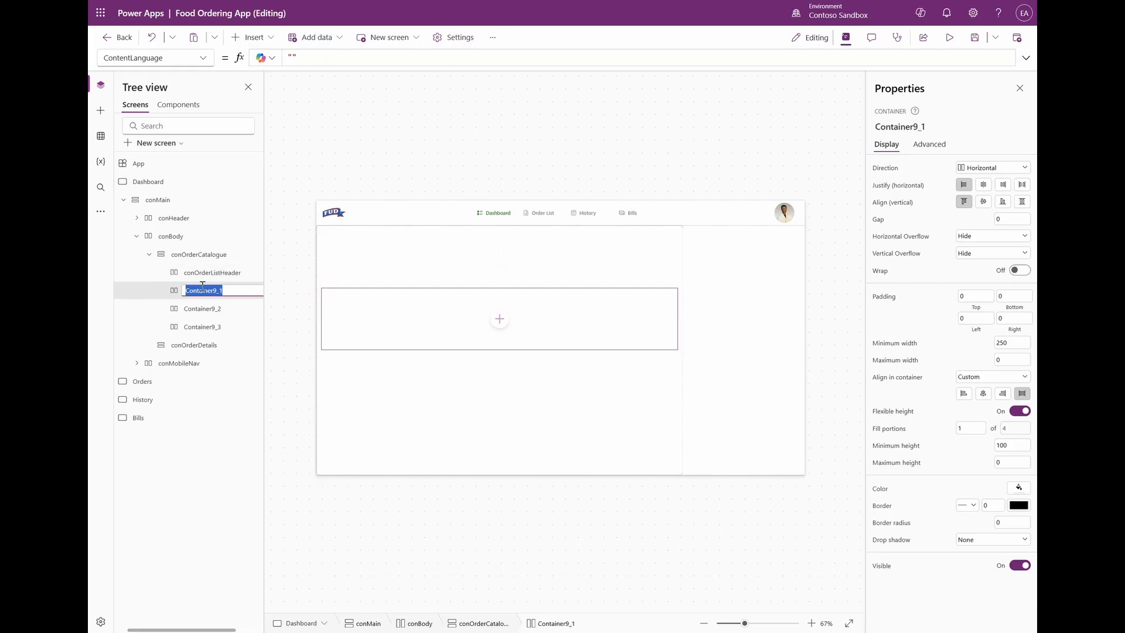
{"action": "type", "text": "conOrderList"}
{"action": "key", "text": "Return"}
Rename the third and fourth horizontal containers in conOrderCatalogue to conCategory and conMenuHeader.
{"action": "double_click", "coordinate": [200, 308]}
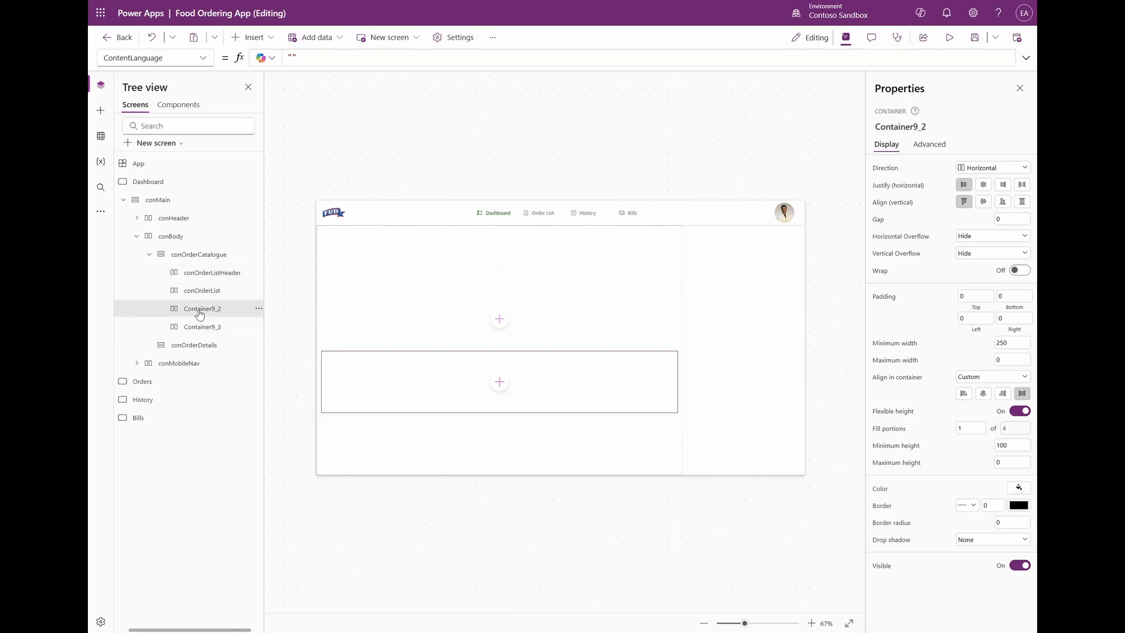
{"action": "type", "text": "conCa"}
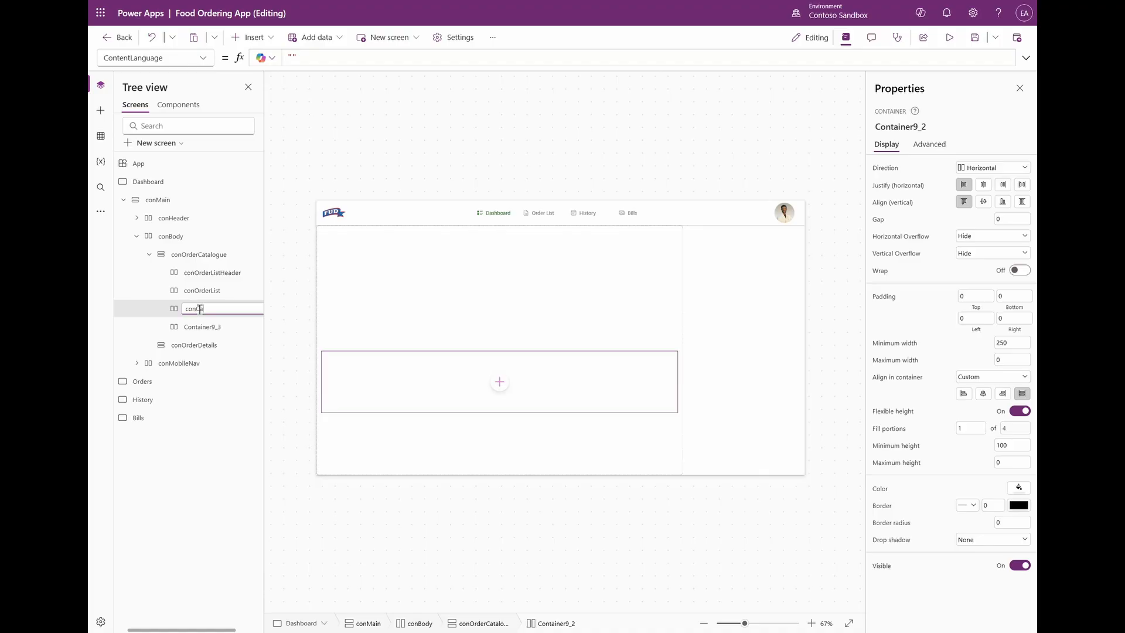
{"action": "type", "text": "tegory"}
{"action": "key", "text": "Return"}
{"action": "left_click", "coordinate": [205, 327]}
{"action": "double_click", "coordinate": [206, 327]}
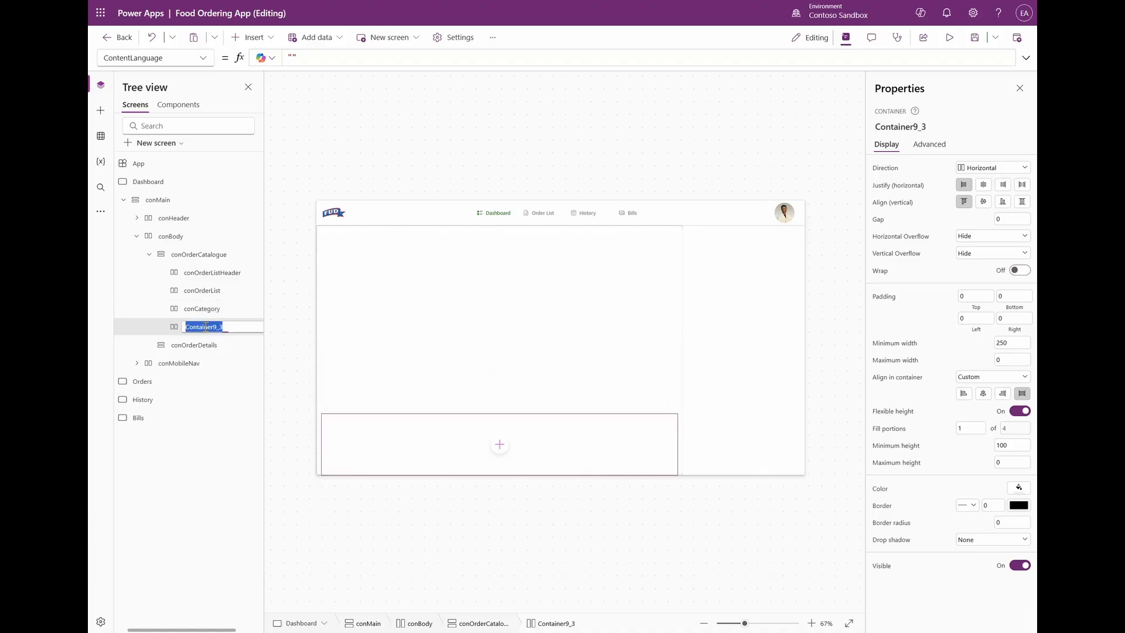
{"action": "type", "text": "conMenu"}
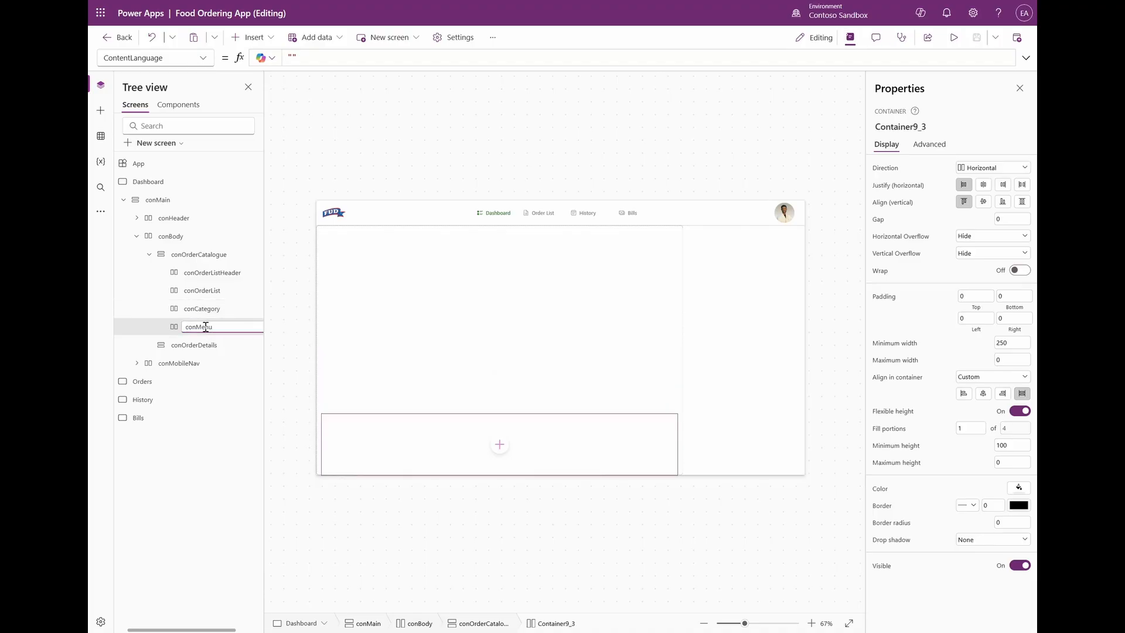
{"action": "type", "text": "Header"}
{"action": "key", "text": "Return"}
Insert a vertical gallery into the conOrderCatalogue container.
{"action": "left_click", "coordinate": [204, 258]}
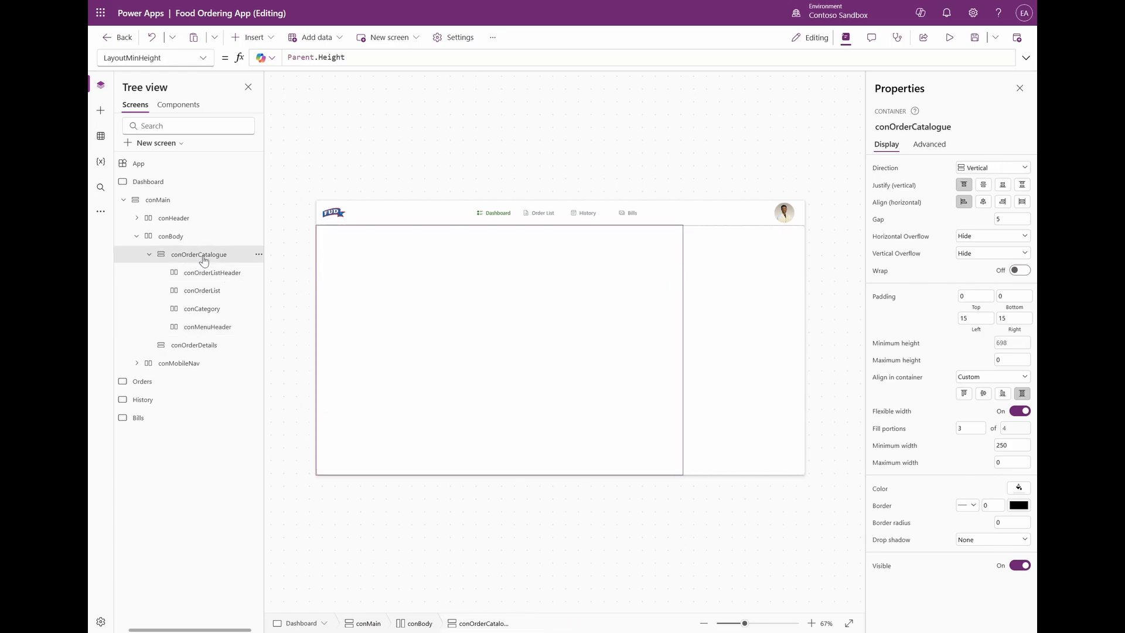
{"action": "left_click", "coordinate": [252, 36]}
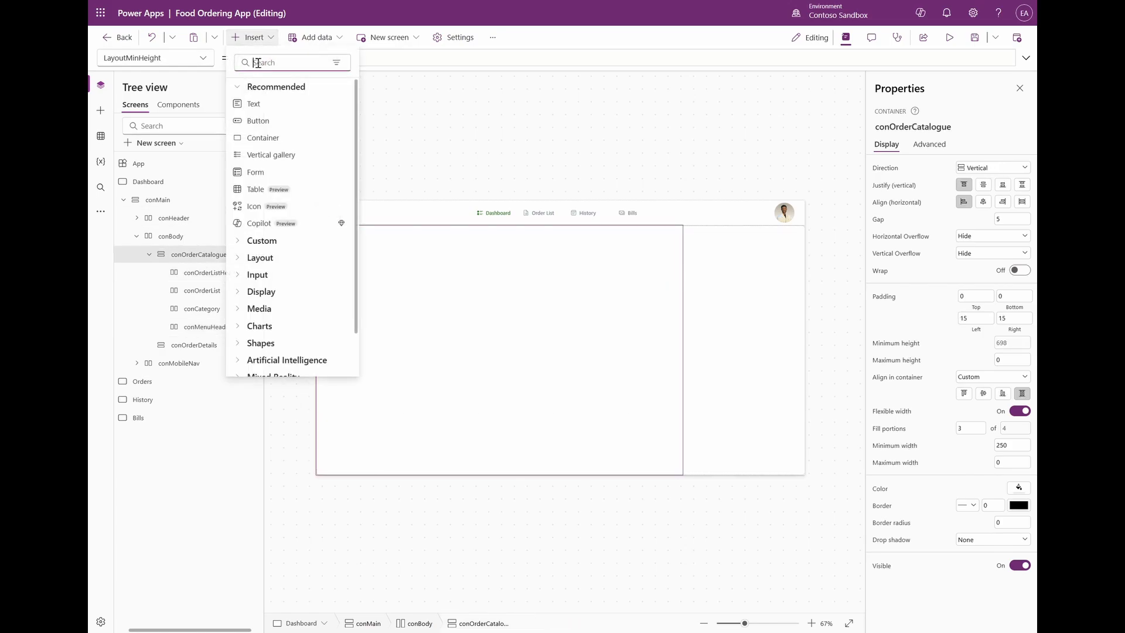
{"action": "type", "text": "g"}
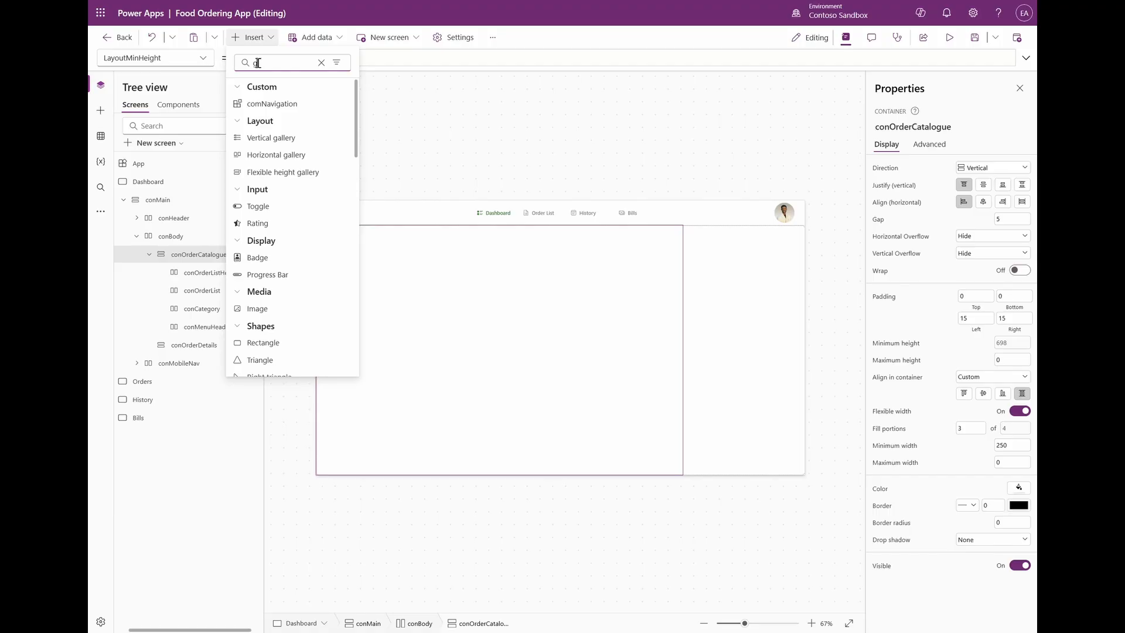
{"action": "left_click", "coordinate": [261, 138]}
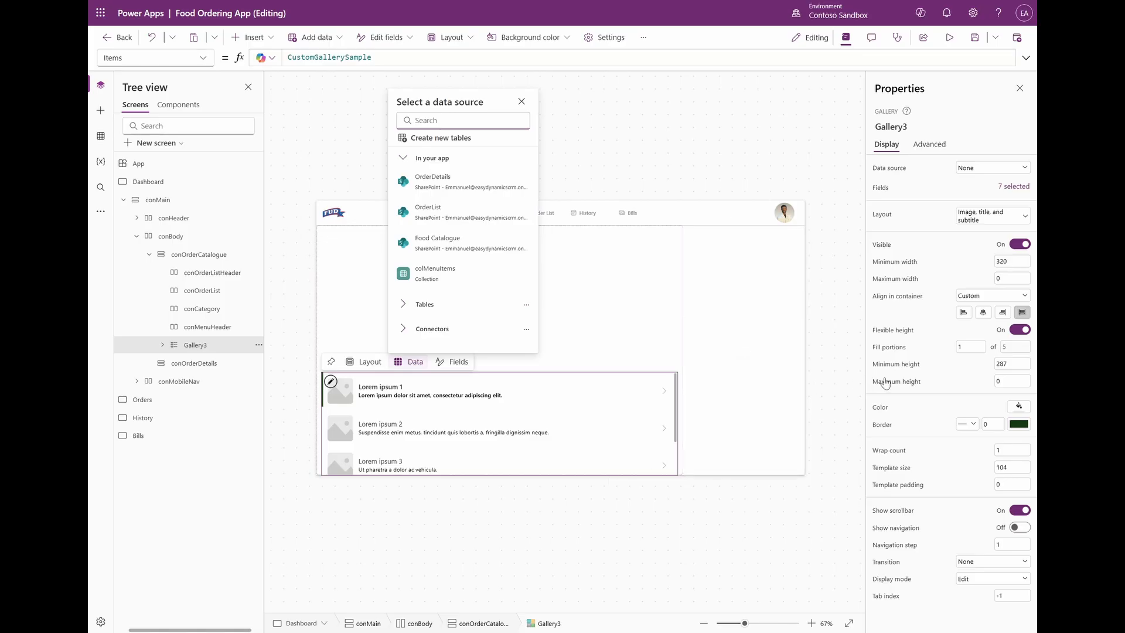
Set the new vertical gallery's fill portions to 13, its minimum height and minimum width to 0, and its template size to 200.
{"action": "left_click", "coordinate": [984, 346]}
{"action": "type", "text": "3"}
{"action": "left_click", "coordinate": [1010, 364]}
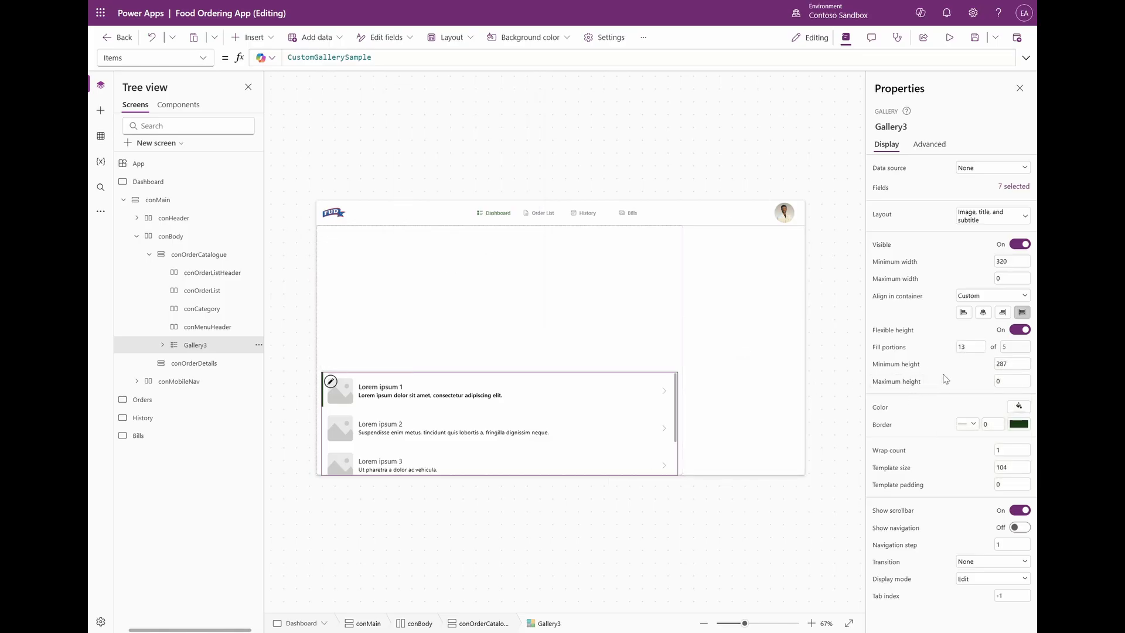
{"action": "type", "text": "0"}
{"action": "left_click", "coordinate": [966, 385]}
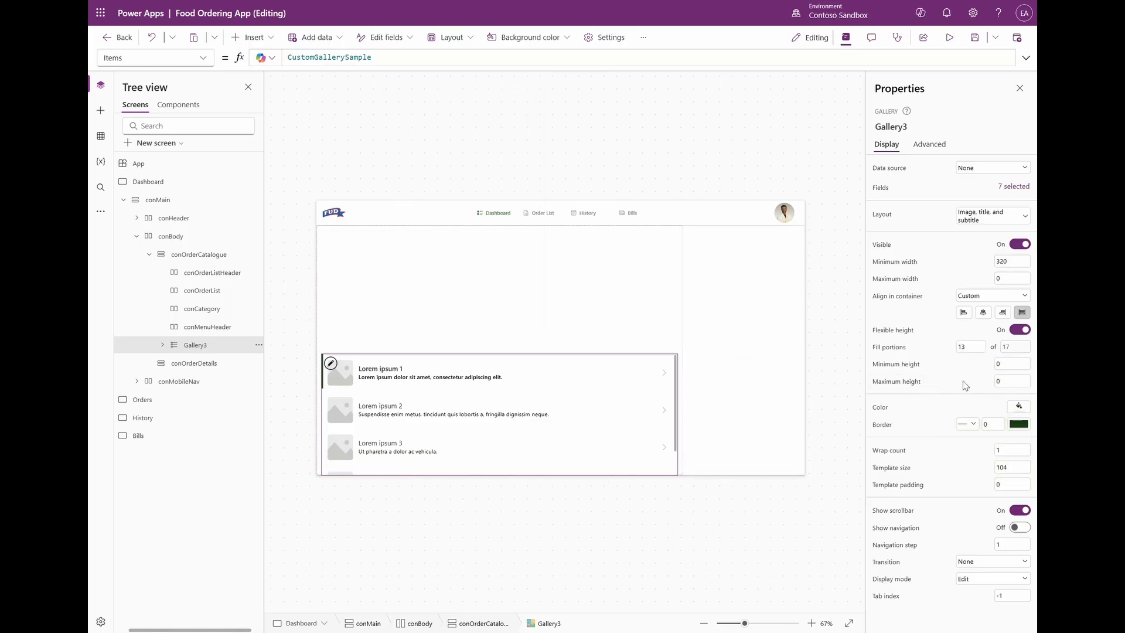
{"action": "left_click", "coordinate": [1012, 261]}
{"action": "type", "text": "0"}
{"action": "left_click", "coordinate": [974, 273]}
{"action": "left_click", "coordinate": [1012, 468]}
{"action": "type", "text": "200"}
{"action": "key", "text": "Return"}
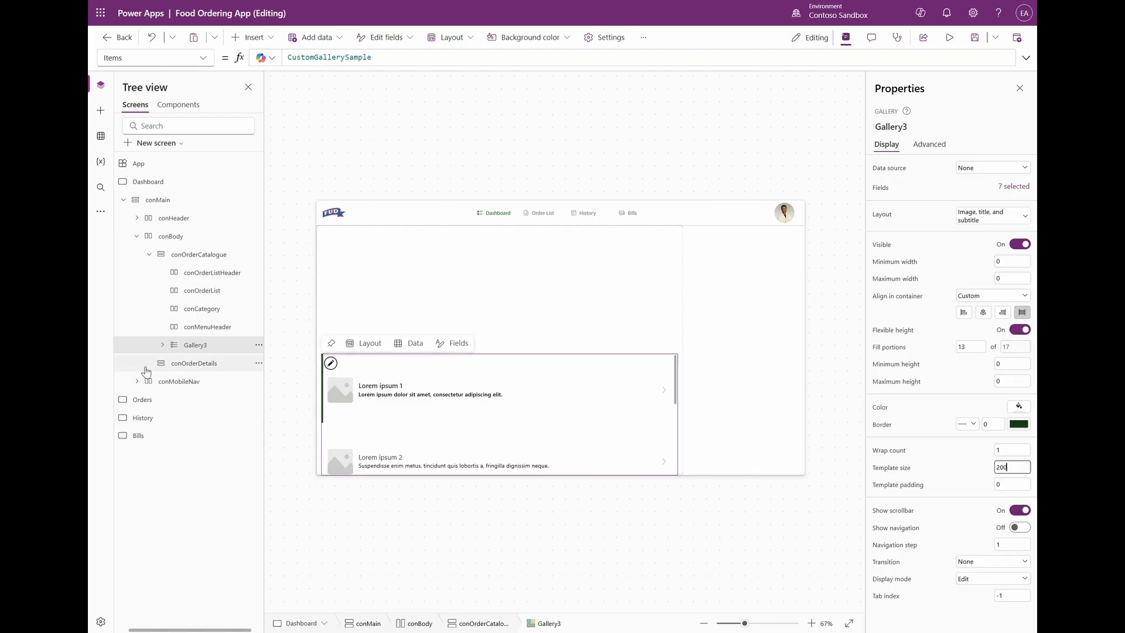
Delete all six default controls inside the vertical gallery: the rectangle, separator, next arrow, subtitle, title and image.
{"action": "left_click", "coordinate": [163, 348]}
{"action": "left_click", "coordinate": [162, 345]}
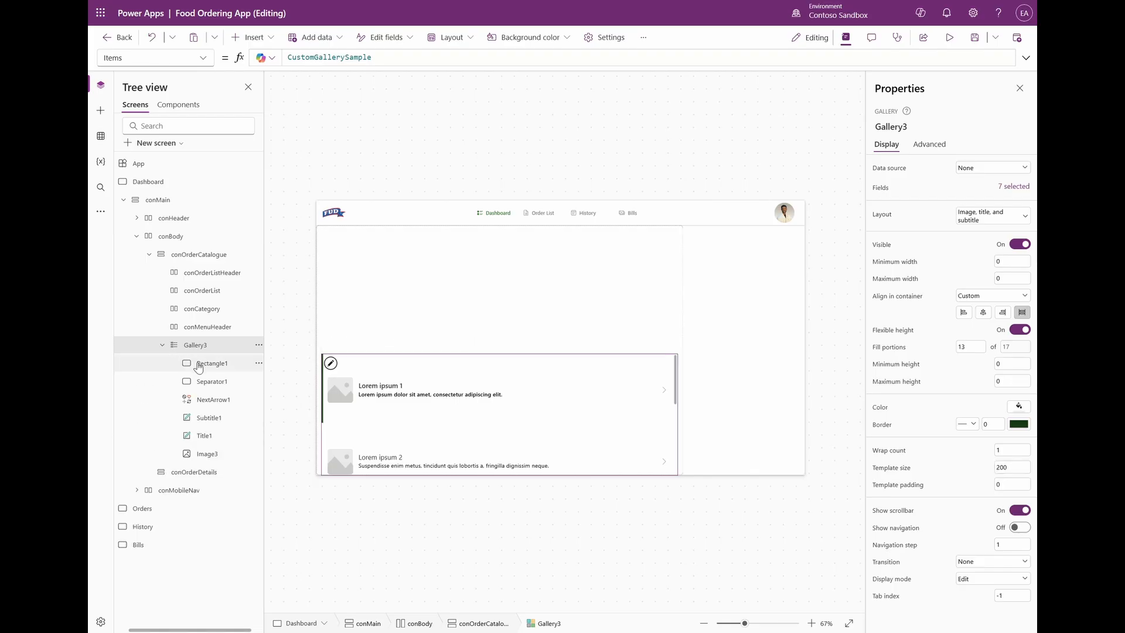
{"action": "left_click", "coordinate": [211, 381], "text": "shift"}
{"action": "left_click", "coordinate": [204, 403], "text": "shift"}
{"action": "left_click", "coordinate": [205, 418], "text": "shift"}
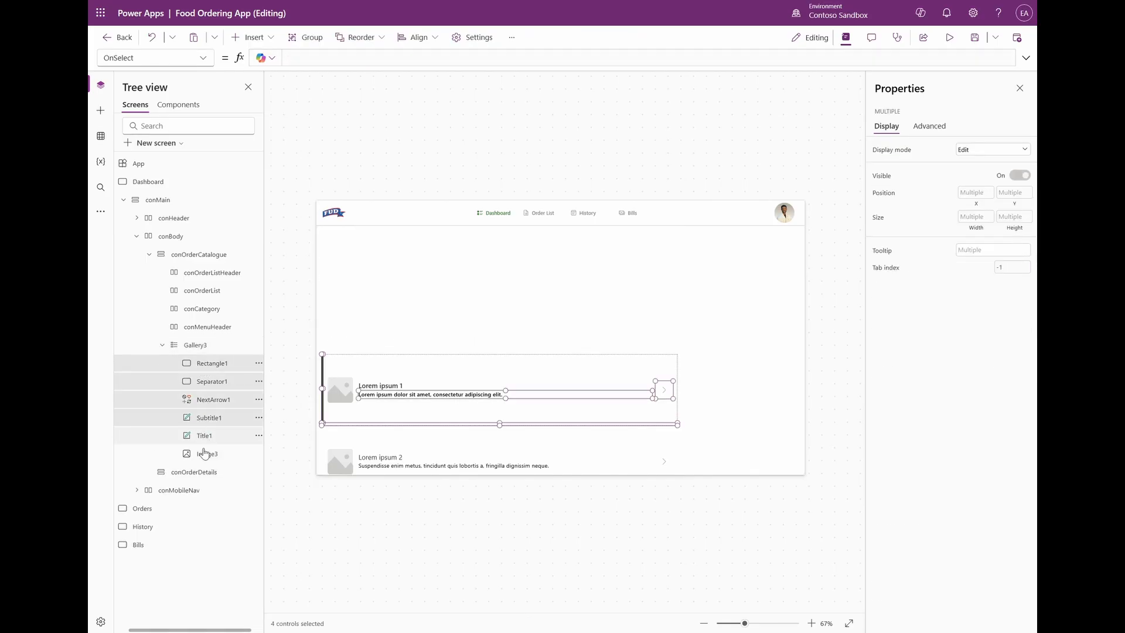
{"action": "left_click", "coordinate": [205, 436], "text": "shift"}
{"action": "left_click", "coordinate": [206, 454], "text": "shift"}
{"action": "key", "text": "Delete"}
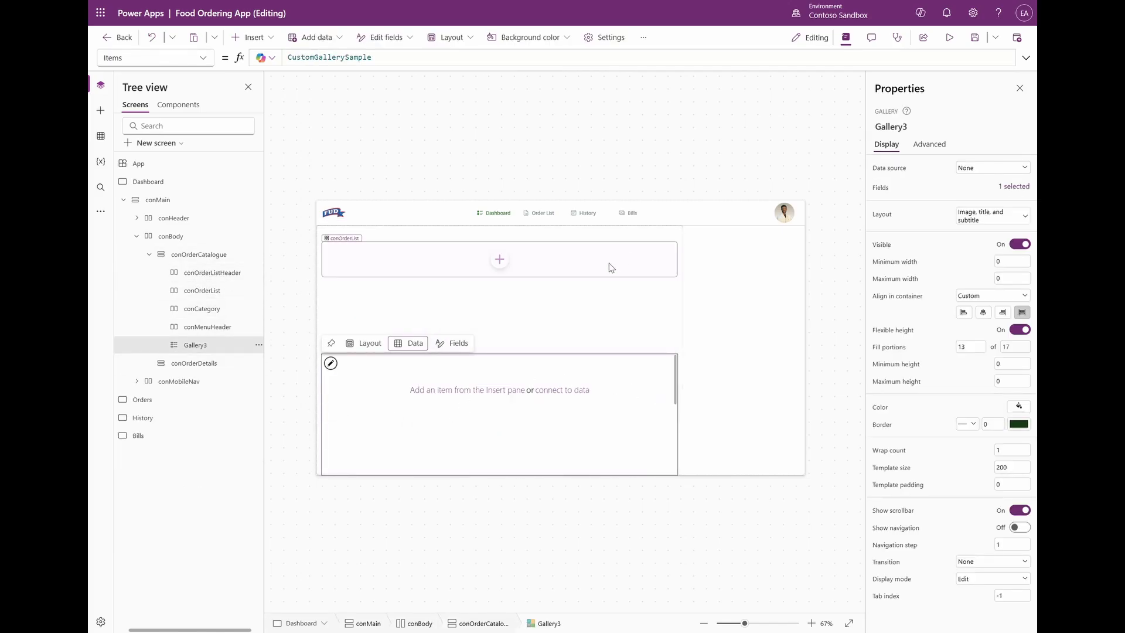
Set conOrderListHeader's minimum height to 40 and insert a text control in it, stretched vertically with flexible width on.
{"action": "left_click", "coordinate": [218, 275]}
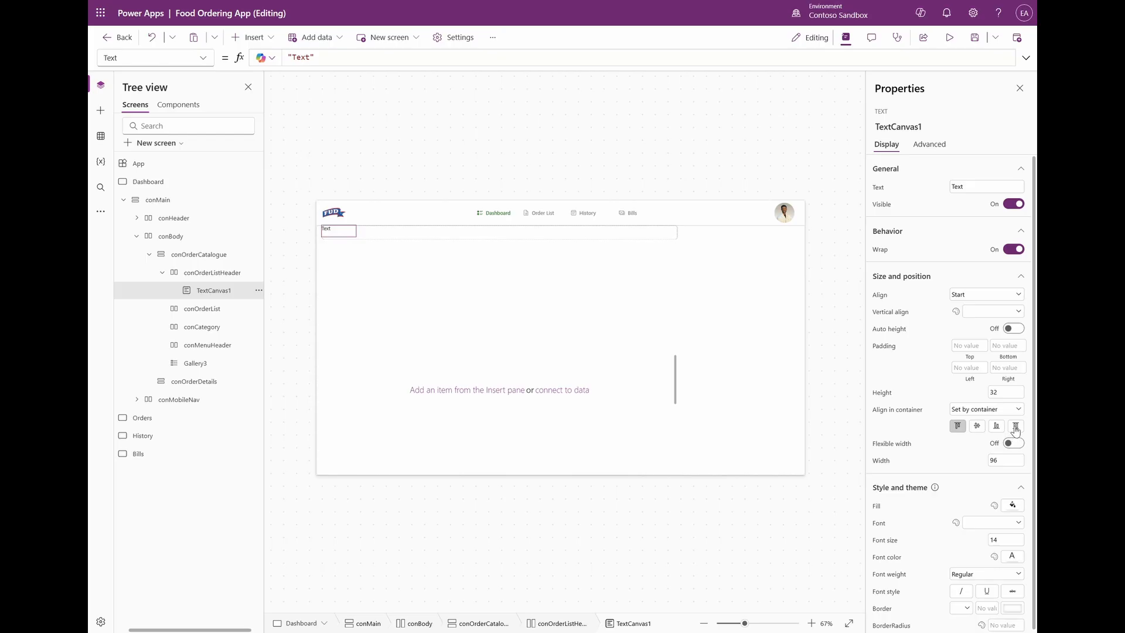
{"action": "left_click", "coordinate": [1016, 428]}
{"action": "left_click", "coordinate": [1012, 461]}
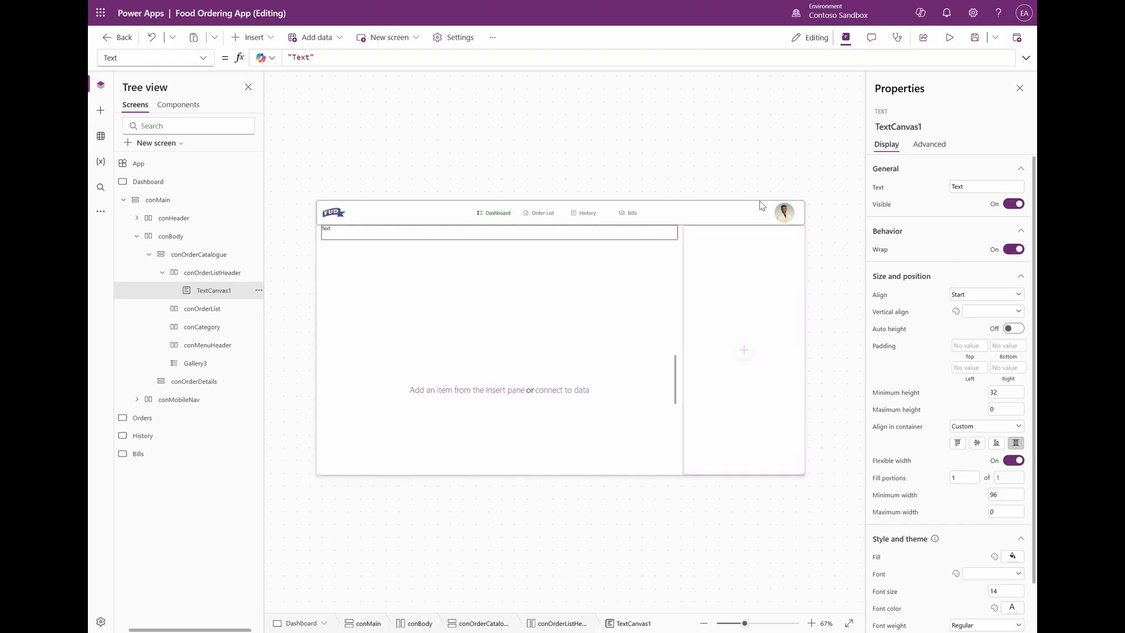
Set the header text control's text to "Order List", with vertical alignment Middle and left padding 5.
{"action": "left_click", "coordinate": [965, 187]}
{"action": "type", "text": "Order List"}
{"action": "left_click", "coordinate": [944, 206]}
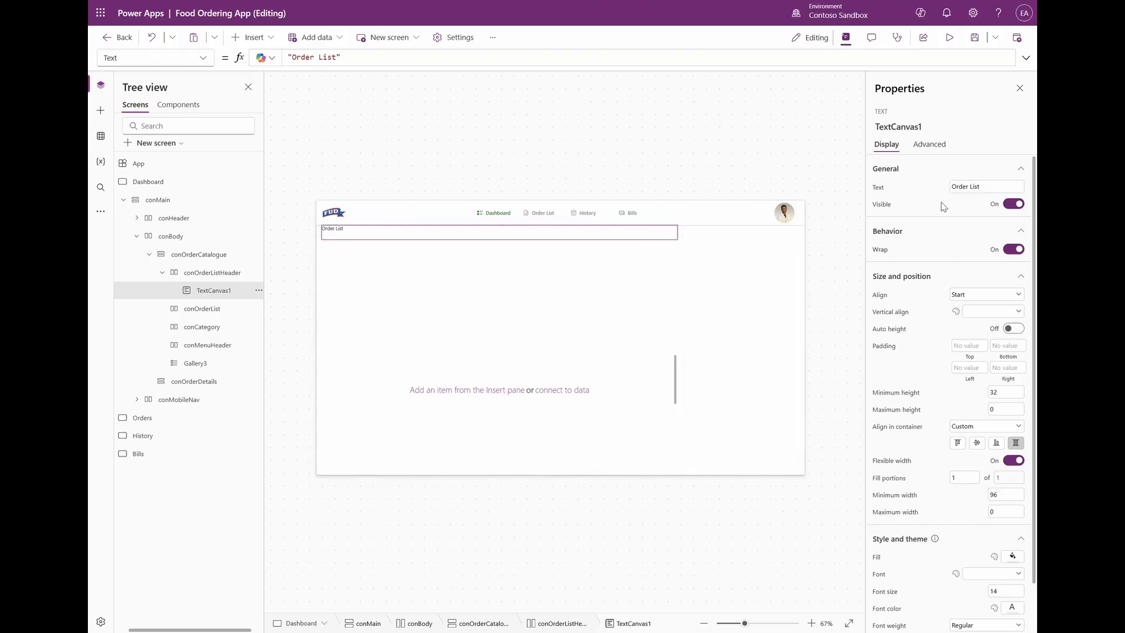
{"action": "left_click", "coordinate": [984, 312]}
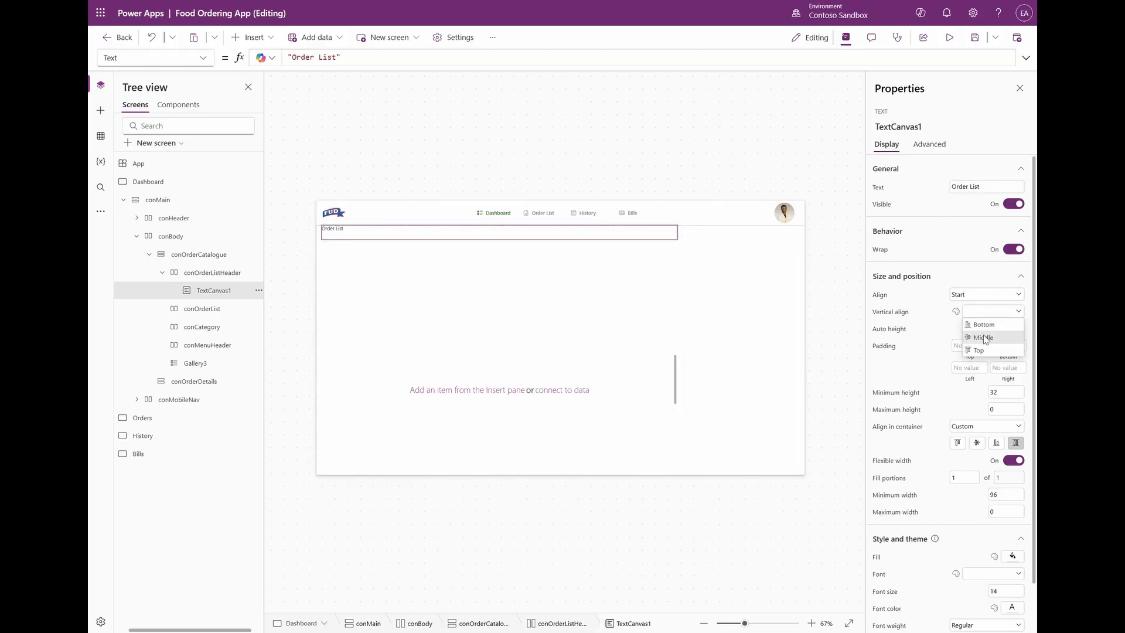
{"action": "left_click", "coordinate": [984, 337]}
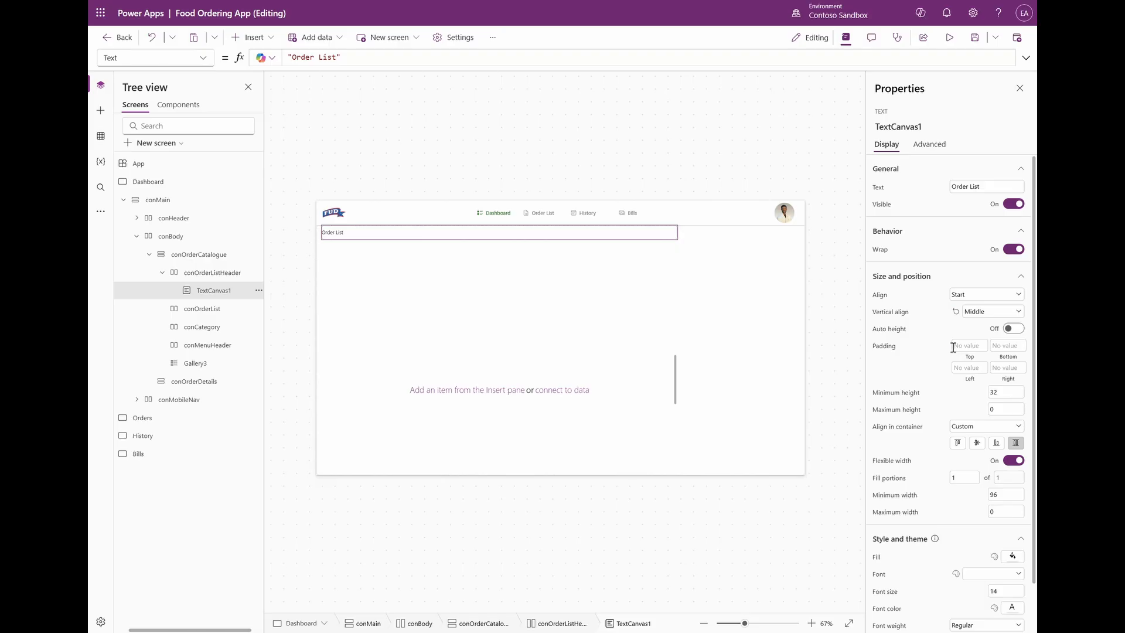
{"action": "left_click", "coordinate": [964, 368]}
{"action": "type", "text": "5"}
Increase the Order List text's font size and set its font weight to Semibold.
{"action": "scroll", "coordinate": [1018, 533], "scroll_direction": "down", "scroll_amount": 1}
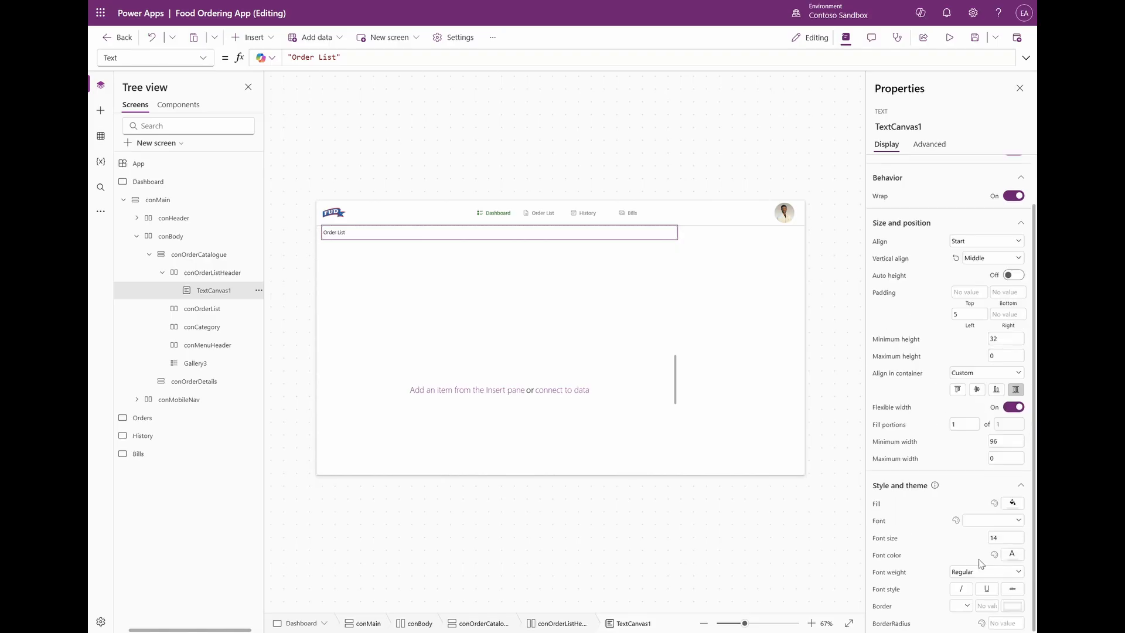
{"action": "left_click", "coordinate": [999, 537]}
{"action": "left_click", "coordinate": [987, 571]}
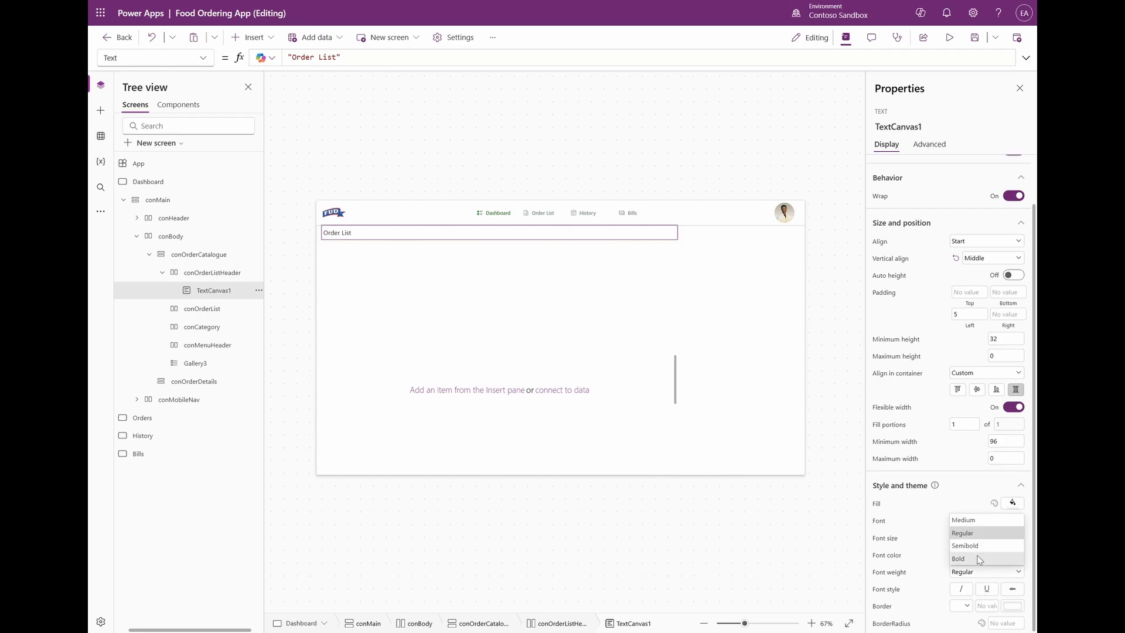
{"action": "left_click", "coordinate": [977, 546]}
Insert a button into conOrderListHeader beside the Order List text.
{"action": "left_click", "coordinate": [201, 273]}
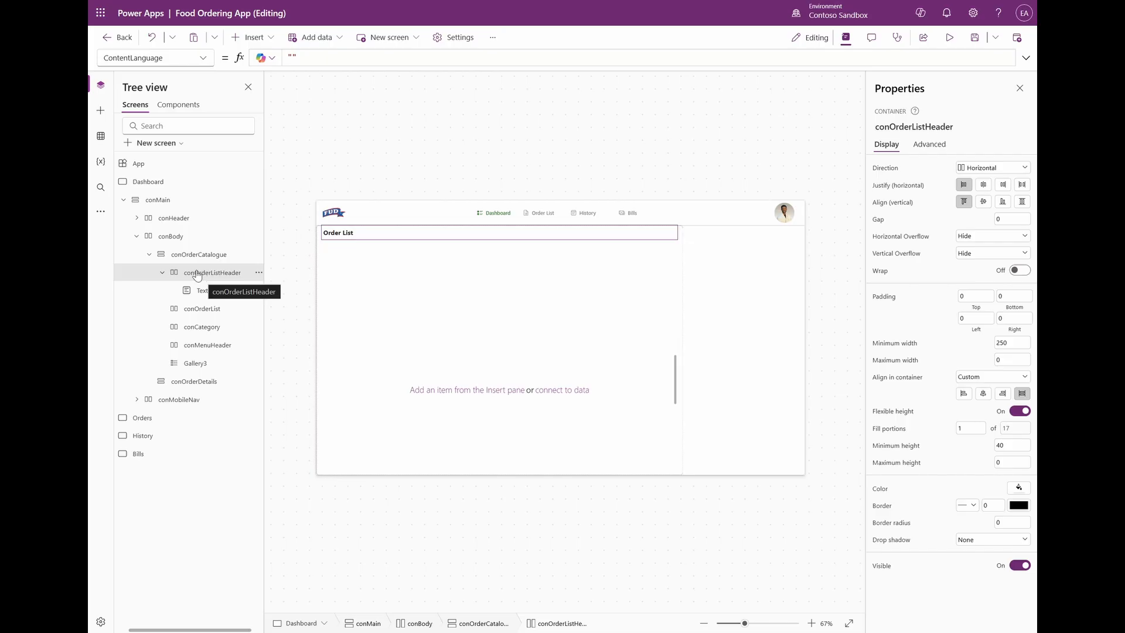
{"action": "left_click", "coordinate": [254, 37]}
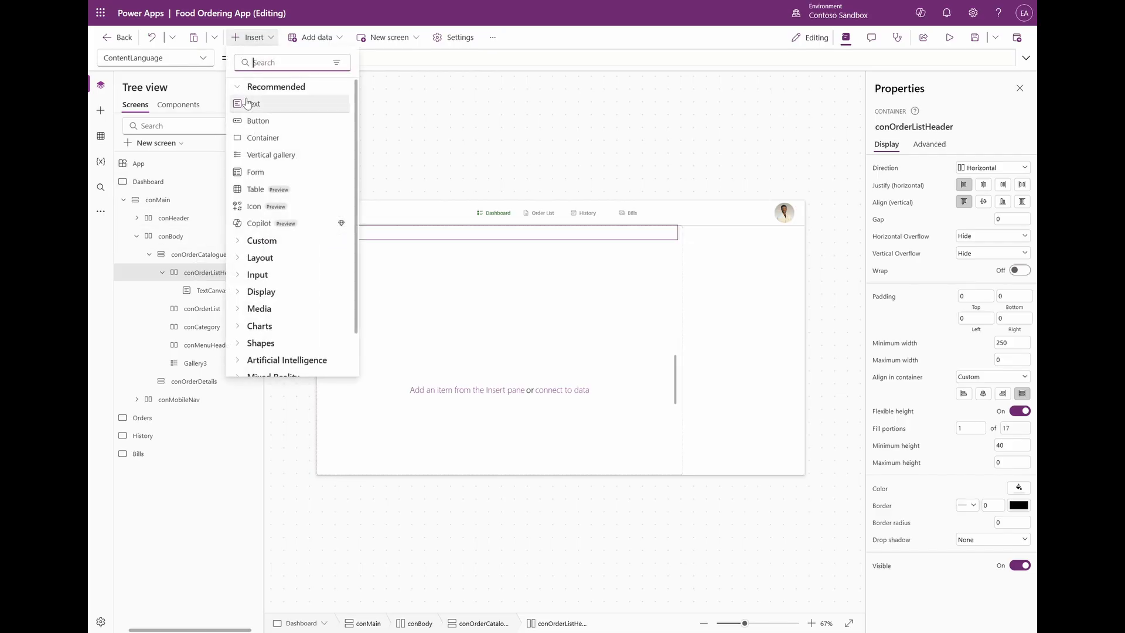
{"action": "left_click", "coordinate": [259, 120]}
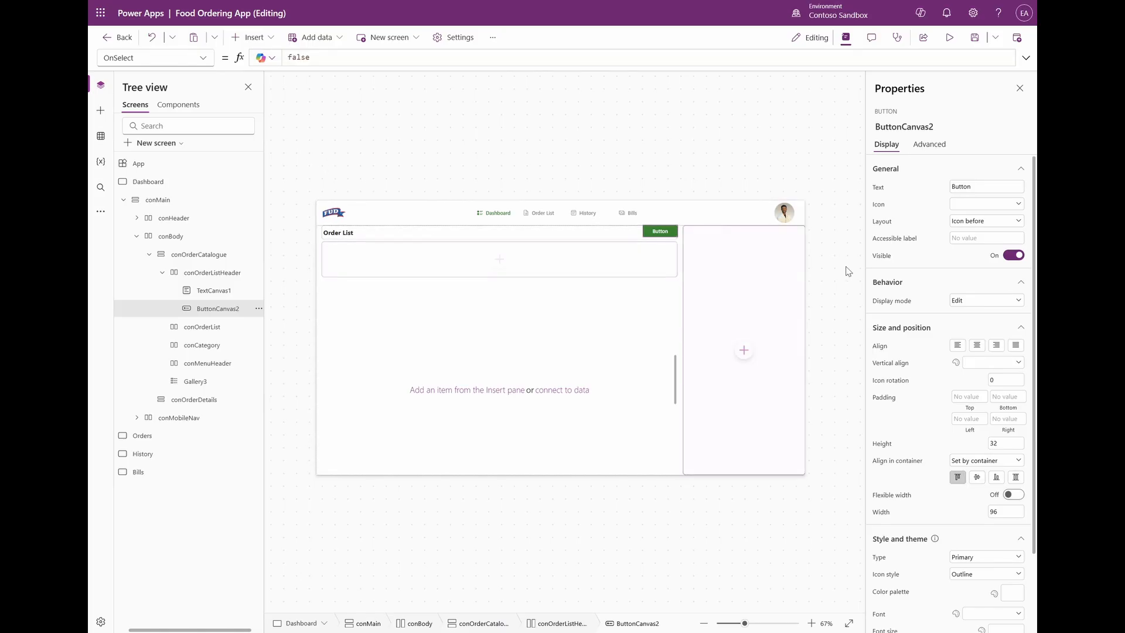
Change the header button's type to Transparent and its text to "See All".
{"action": "scroll", "coordinate": [969, 394], "scroll_direction": "down", "scroll_amount": 3}
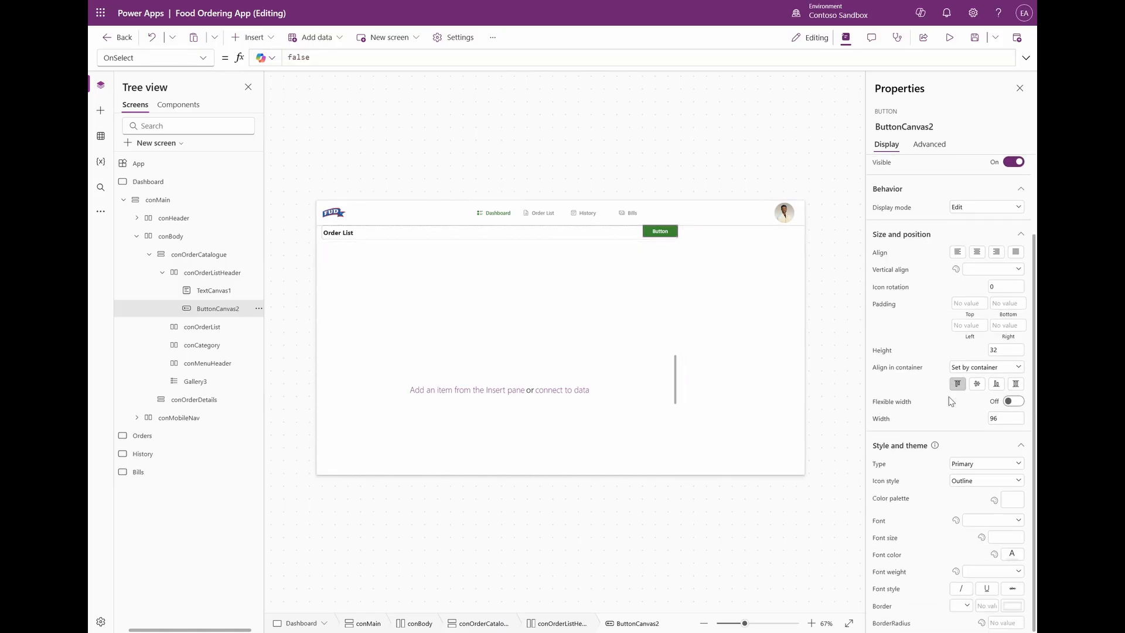
{"action": "left_click", "coordinate": [985, 464]}
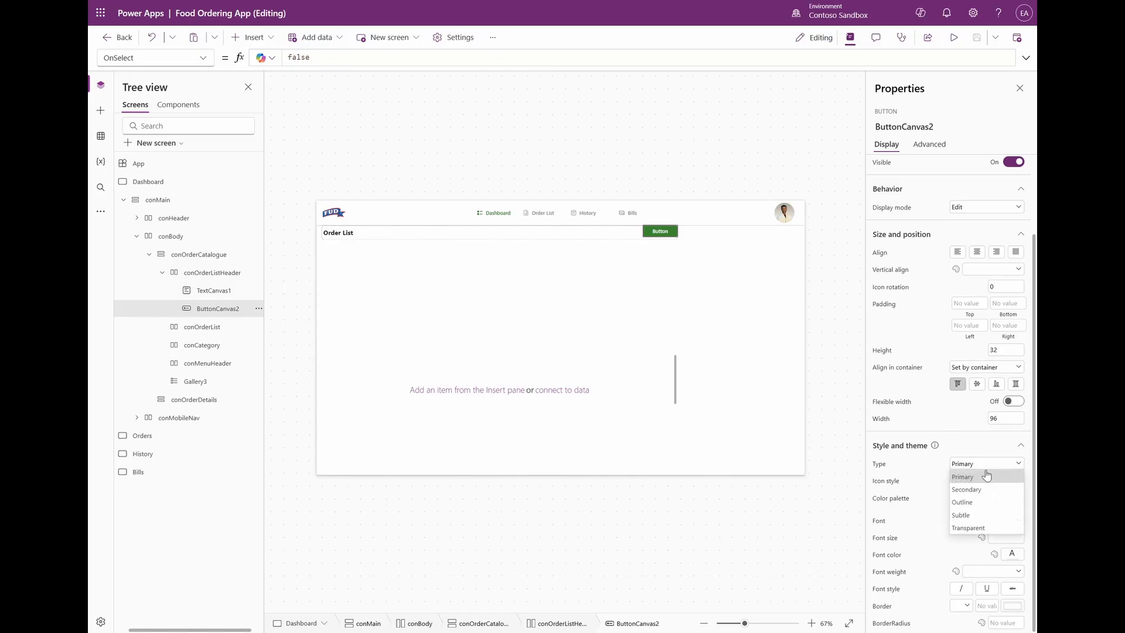
{"action": "left_click", "coordinate": [978, 525]}
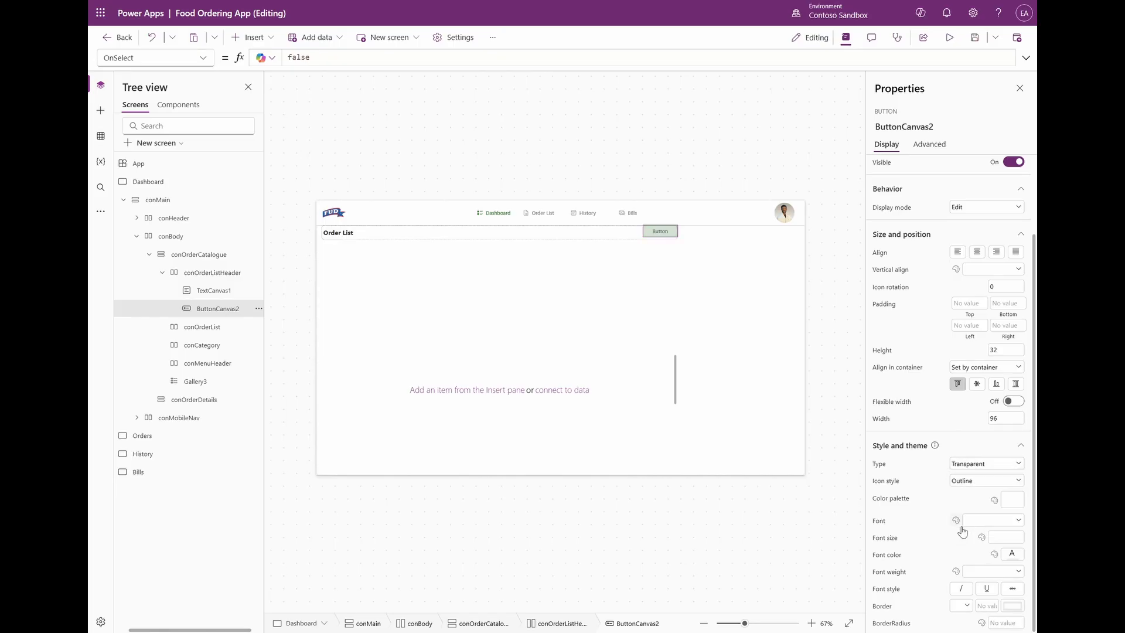
{"action": "scroll", "coordinate": [979, 351], "scroll_direction": "up", "scroll_amount": 3}
{"action": "double_click", "coordinate": [980, 187]}
{"action": "type", "text": "See All"}
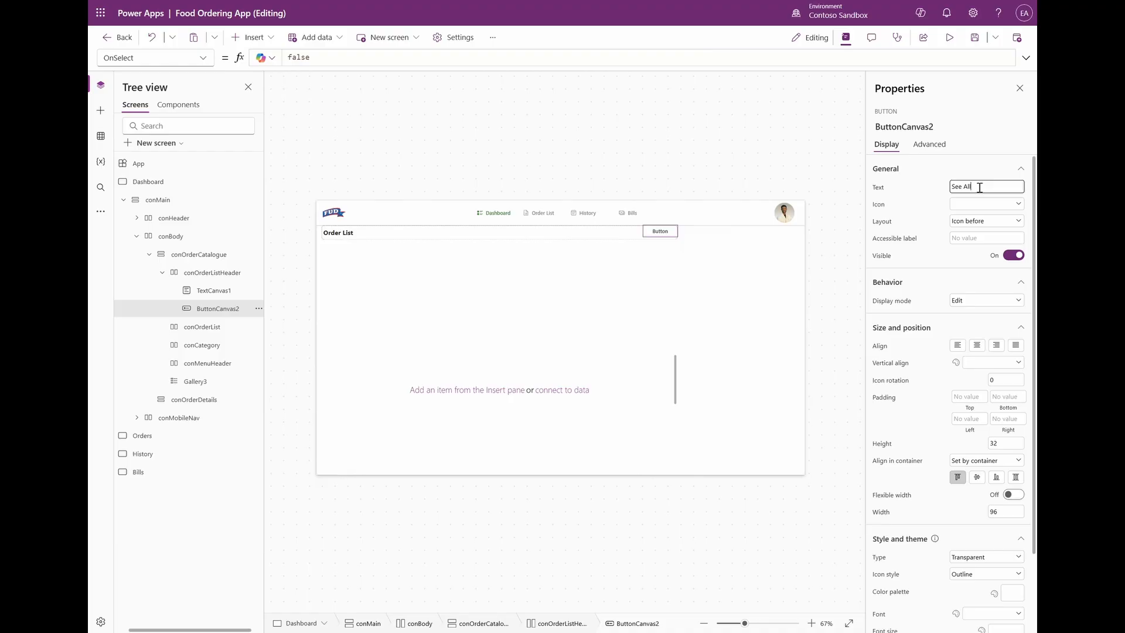
Set conCategory's minimum height to 40 and insert a horizontal gallery into it.
{"action": "left_click", "coordinate": [209, 309]}
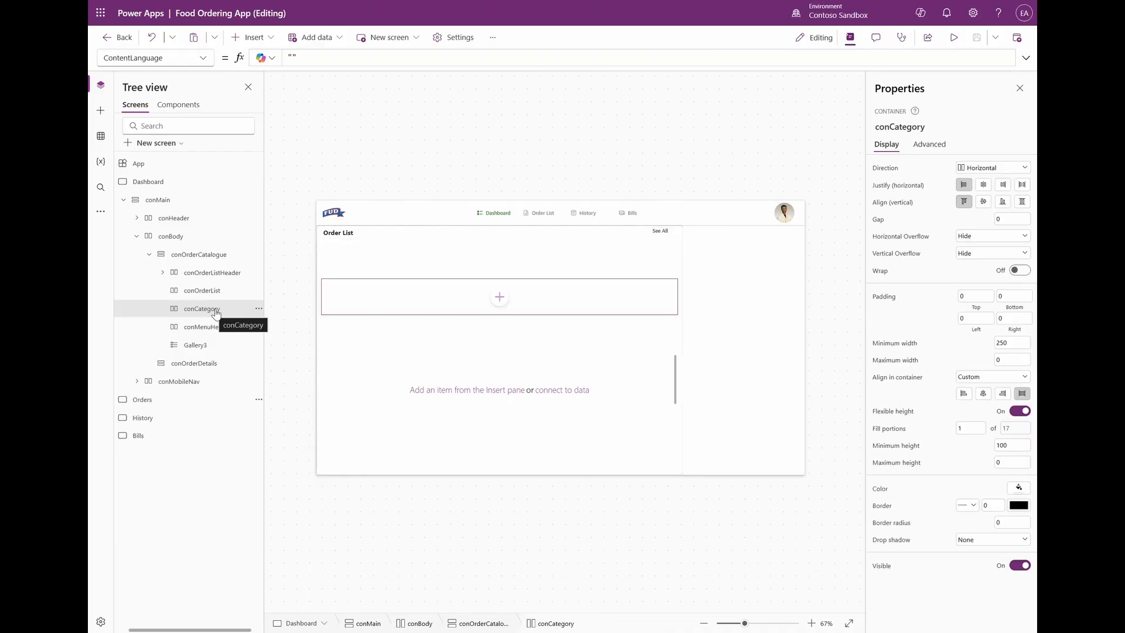
{"action": "double_click", "coordinate": [1013, 446]}
{"action": "type", "text": "40"}
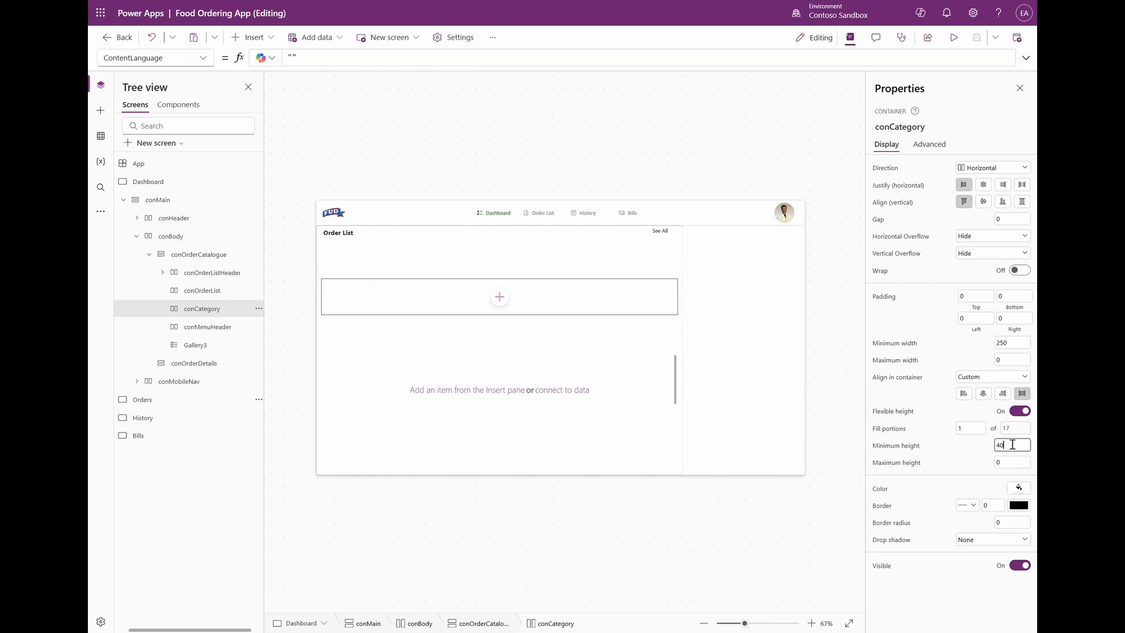
{"action": "left_click", "coordinate": [253, 39]}
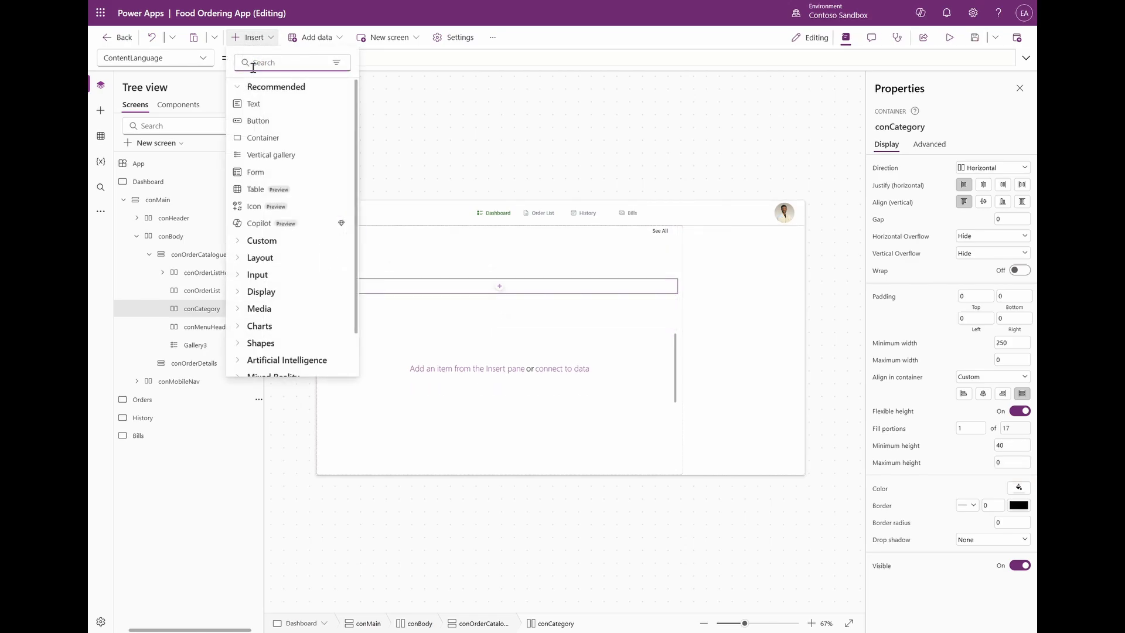
{"action": "type", "text": "hori"}
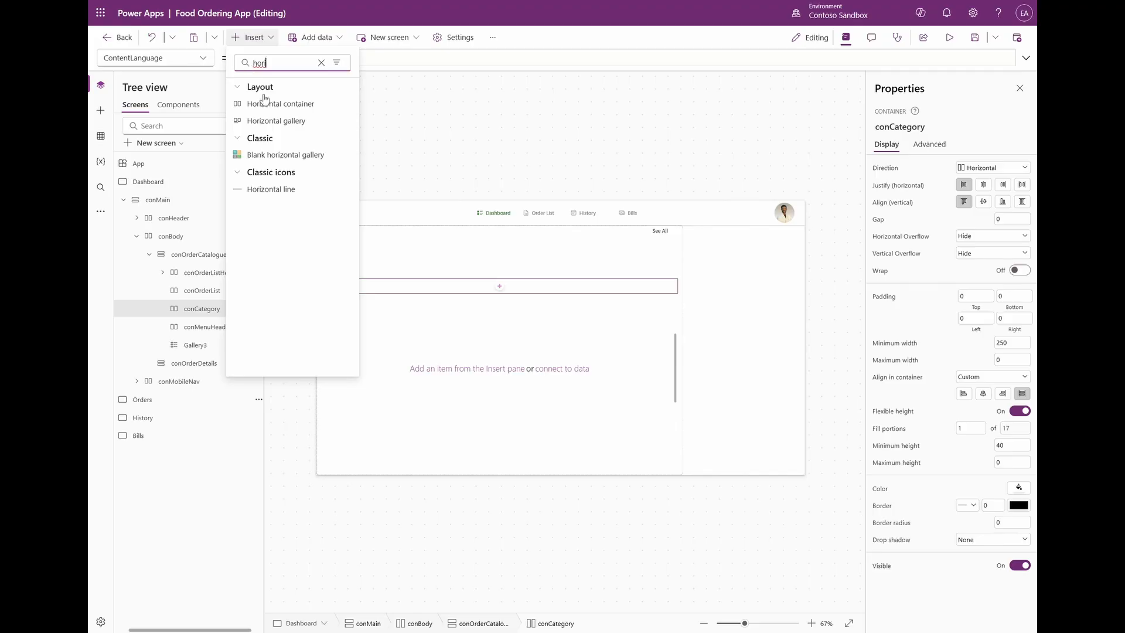
{"action": "left_click", "coordinate": [278, 121]}
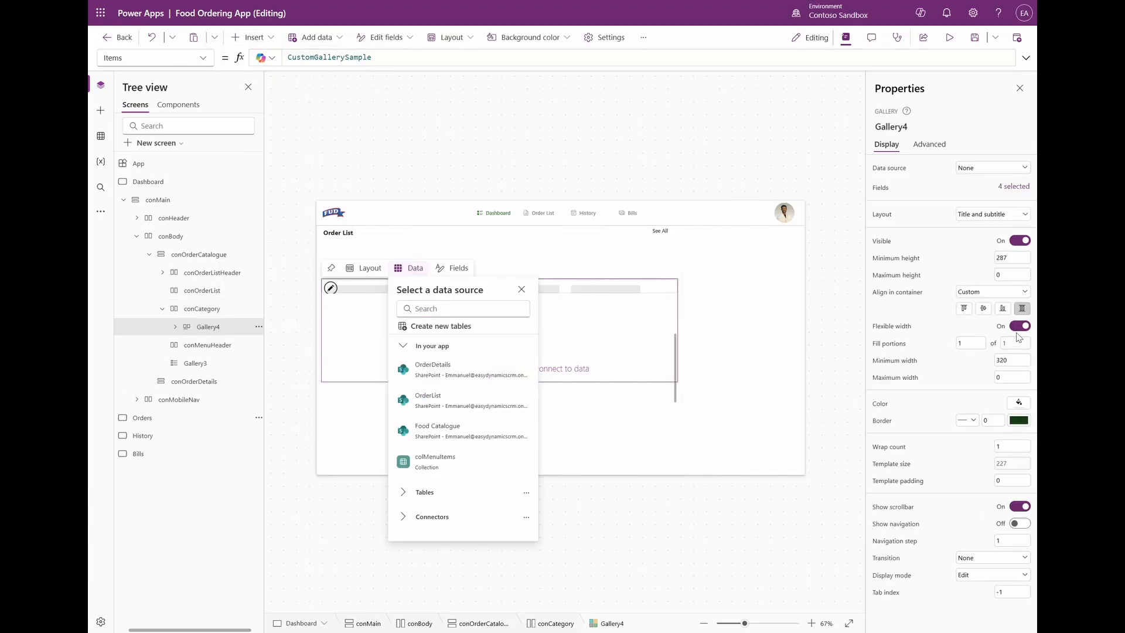
Set the horizontal category gallery's minimum width and minimum height to 0.
{"action": "left_click", "coordinate": [1012, 361]}
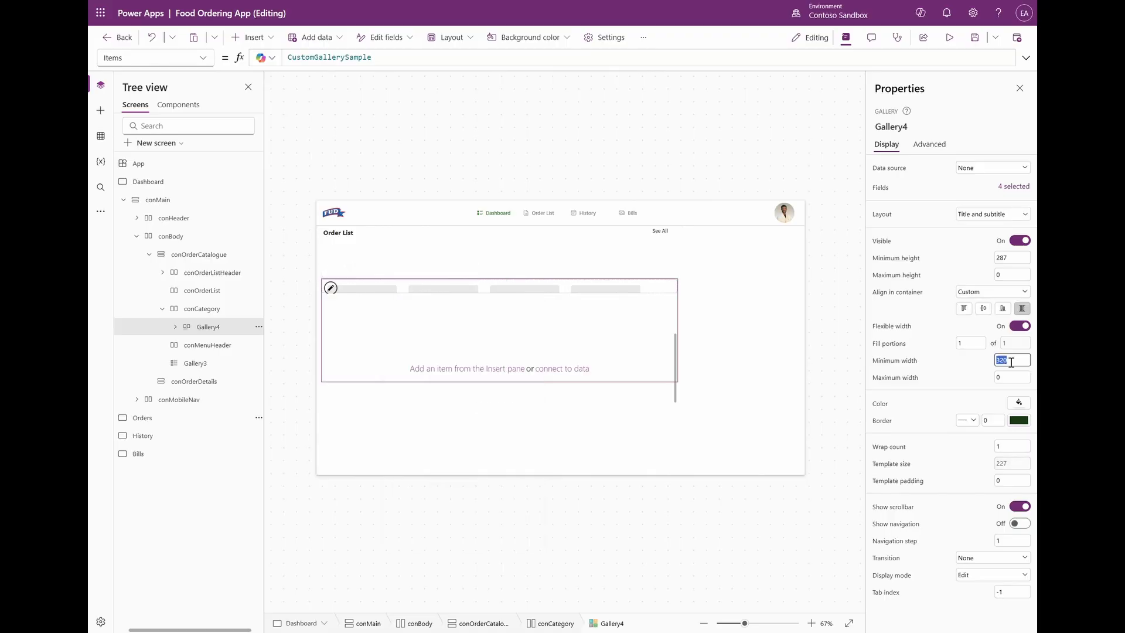
{"action": "type", "text": "0"}
{"action": "left_click", "coordinate": [968, 375]}
{"action": "left_click", "coordinate": [1011, 258]}
{"action": "type", "text": "0"}
{"action": "left_click", "coordinate": [971, 273]}
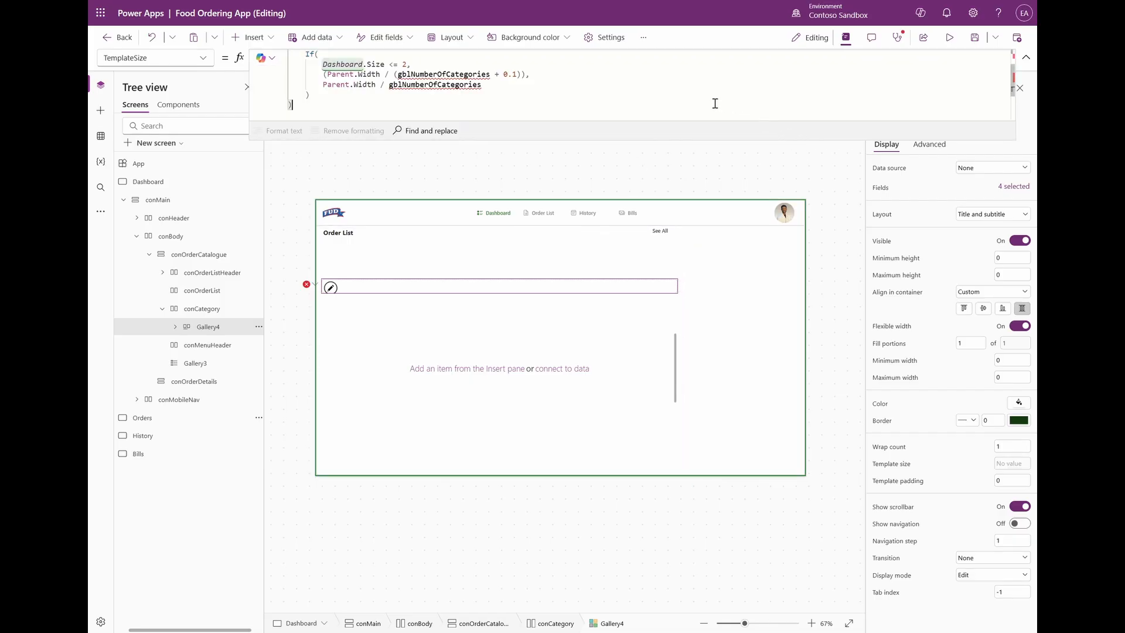
Set the category gallery's TemplateSize to Blank() if gblNumberOfCategories is blank or 0, otherwise Parent.Width / gblNumberOfCategories, adding 0.1 to the divisor when Dashboard.Size <= 2.
{"action": "left_click", "coordinate": [591, 96]}
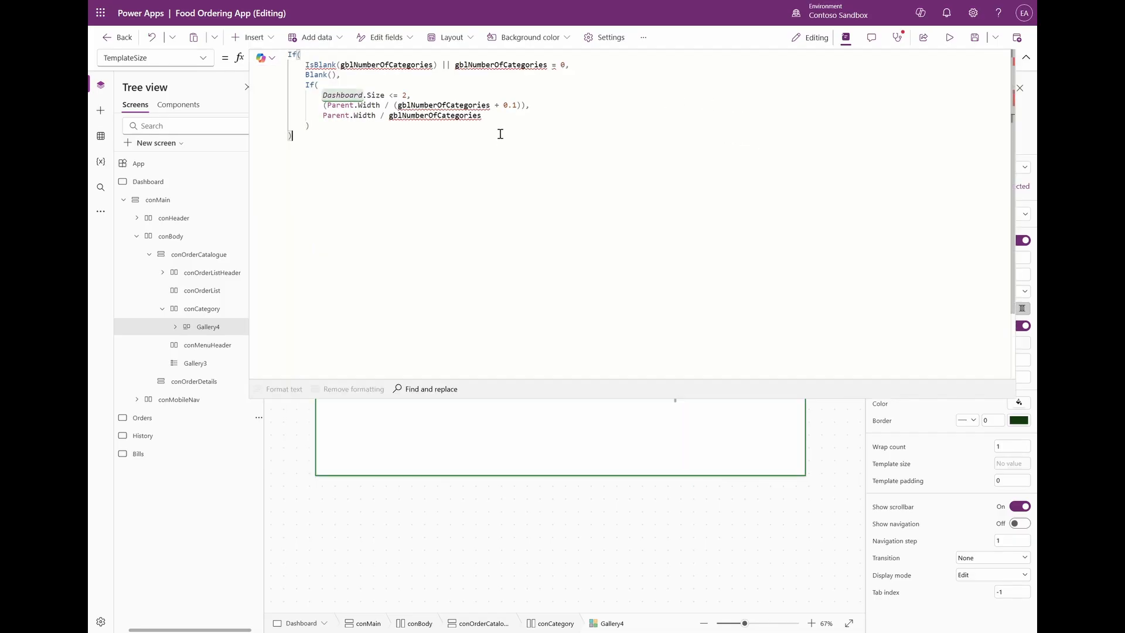
{"action": "left_click", "coordinate": [396, 116]}
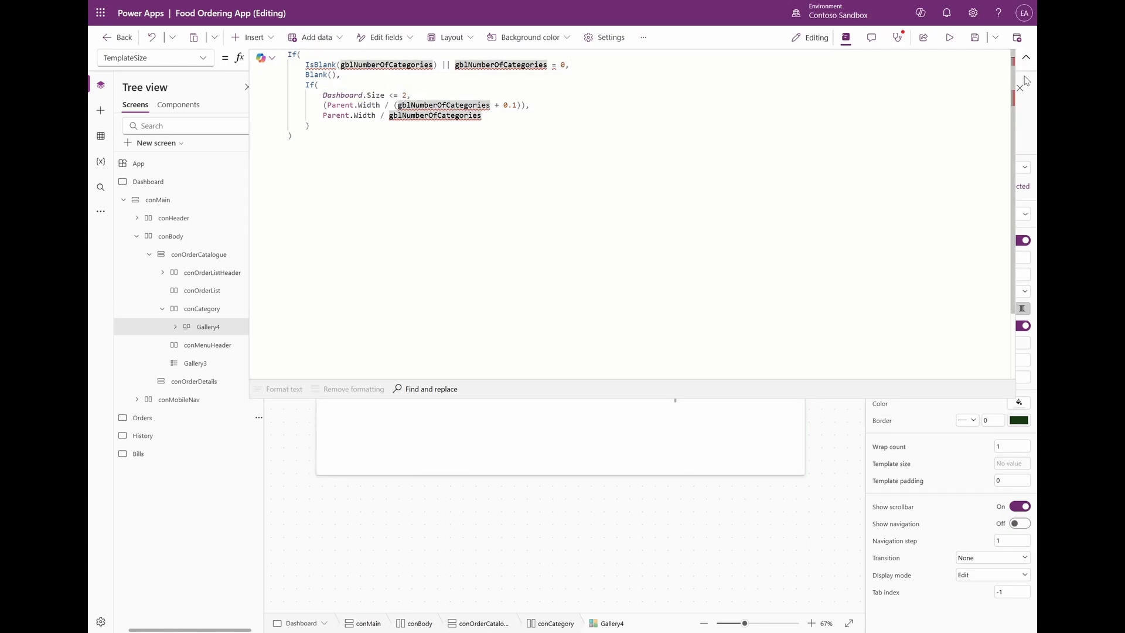
{"action": "left_click", "coordinate": [1026, 57]}
Extend the App's OnStart to collect the Choices of 'Food Catalogue'.'Item Category' into colCategories and set gblNumberOfCategories to Value(CountRows(colCategories)), and return to the category gallery.
{"action": "left_click", "coordinate": [179, 163]}
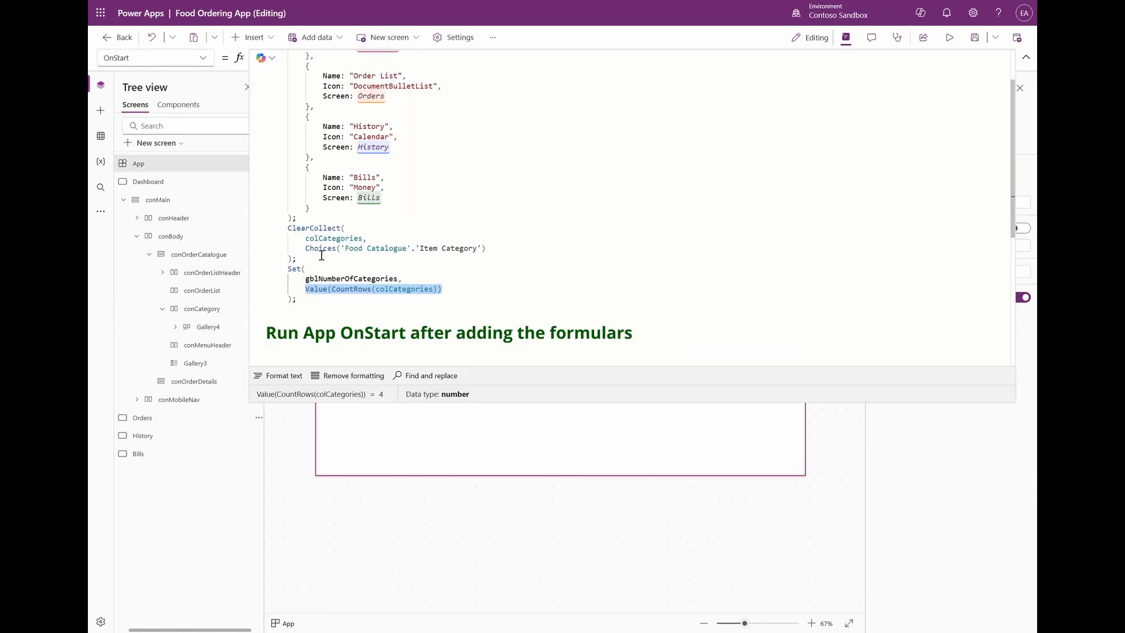
{"action": "left_click", "coordinate": [210, 327]}
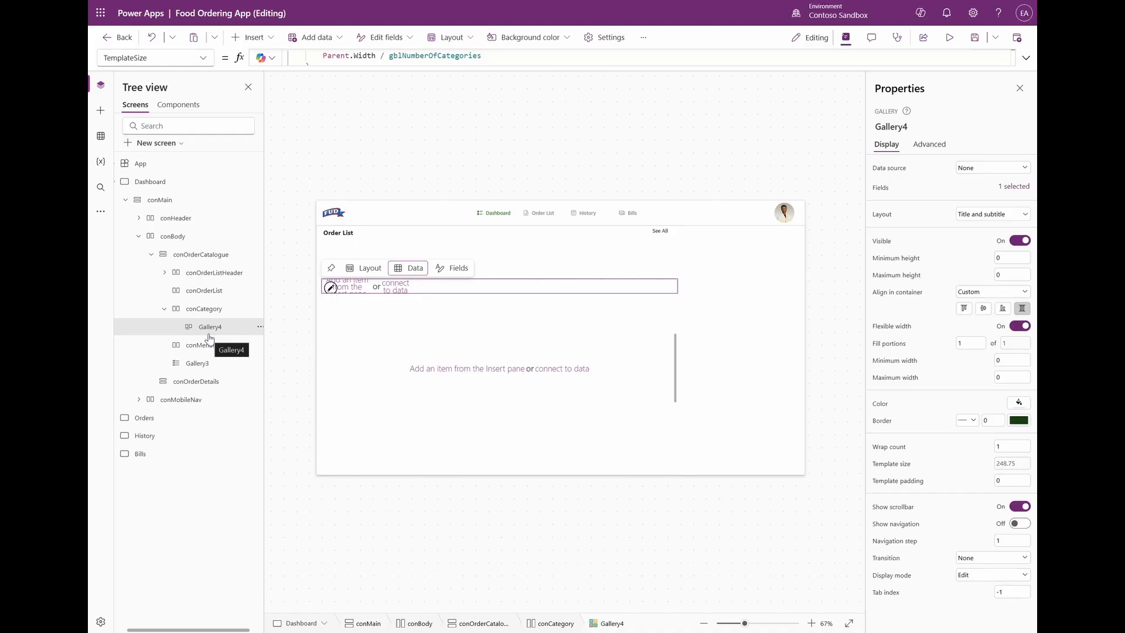
Insert a button into the category gallery with Width Parent.TemplateWidth-10, X position 5 and Y position 4.
{"action": "left_click", "coordinate": [253, 37]}
{"action": "left_click", "coordinate": [256, 122]}
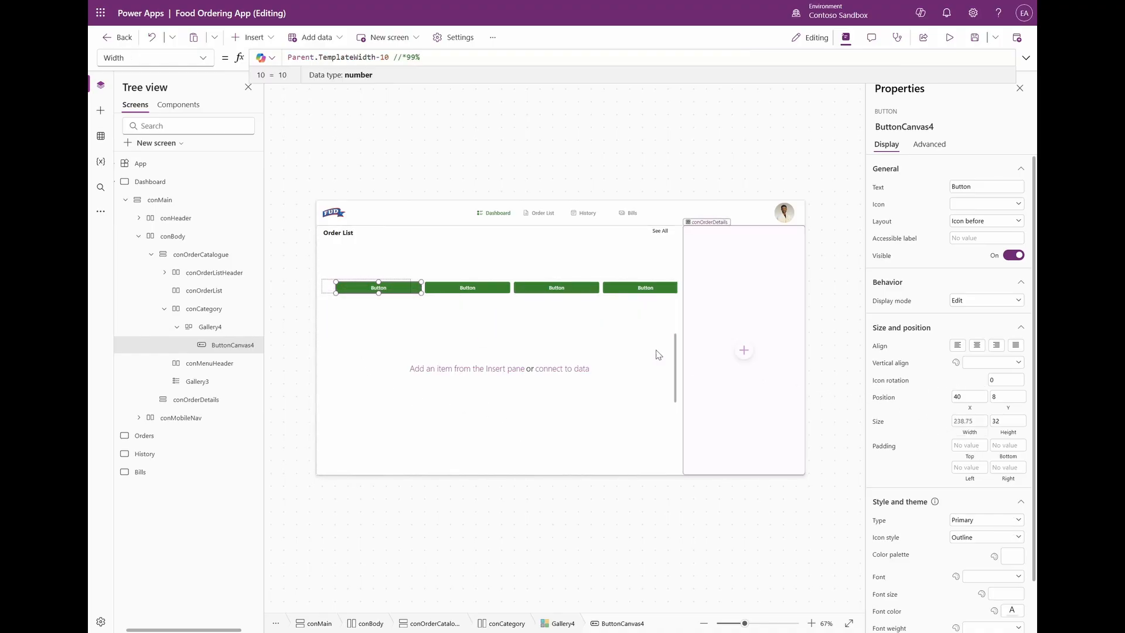
{"action": "left_click", "coordinate": [961, 396]}
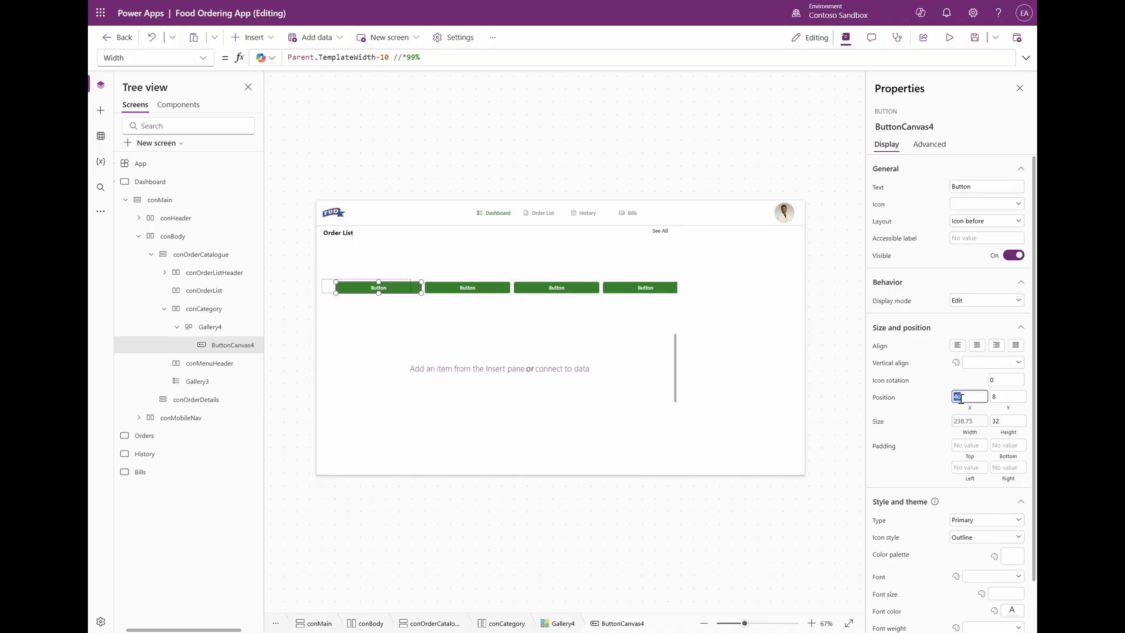
{"action": "type", "text": "5"}
{"action": "left_click", "coordinate": [1002, 397]}
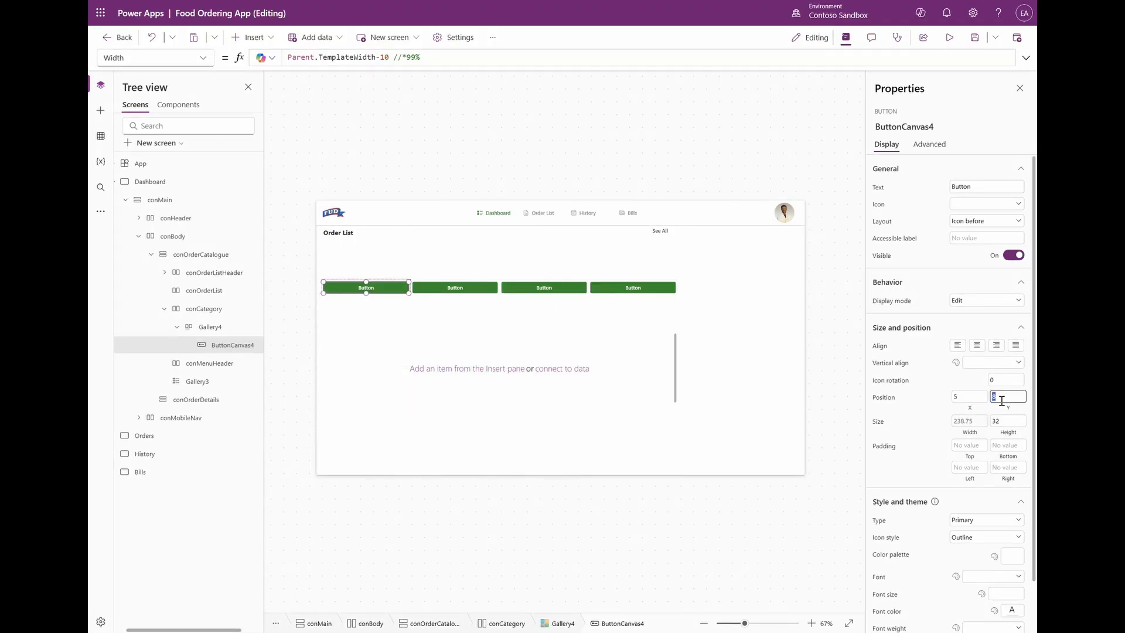
Set the category gallery's Items to colCategories.
{"action": "left_click", "coordinate": [498, 313]}
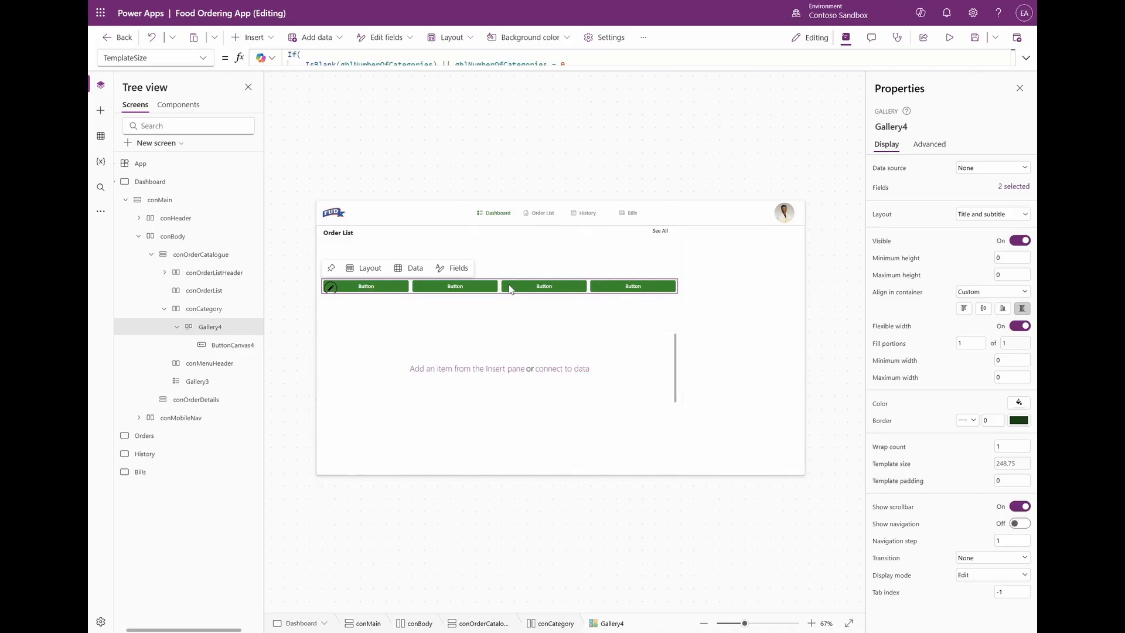
{"action": "left_click", "coordinate": [885, 170]}
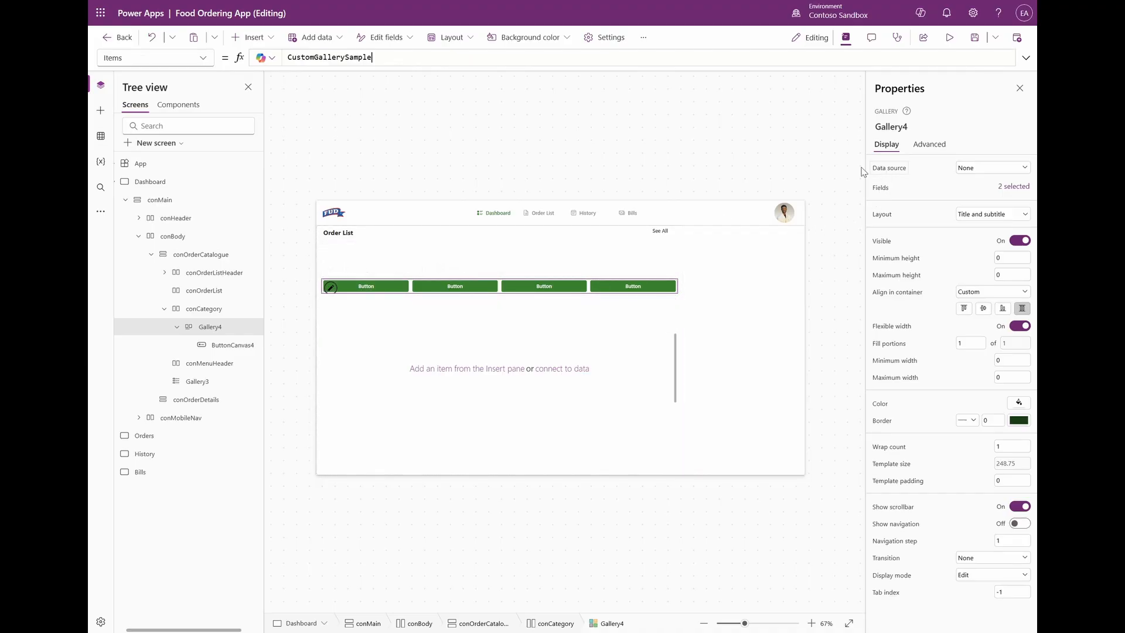
{"action": "triple_click", "coordinate": [447, 57]}
{"action": "type", "text": "col"}
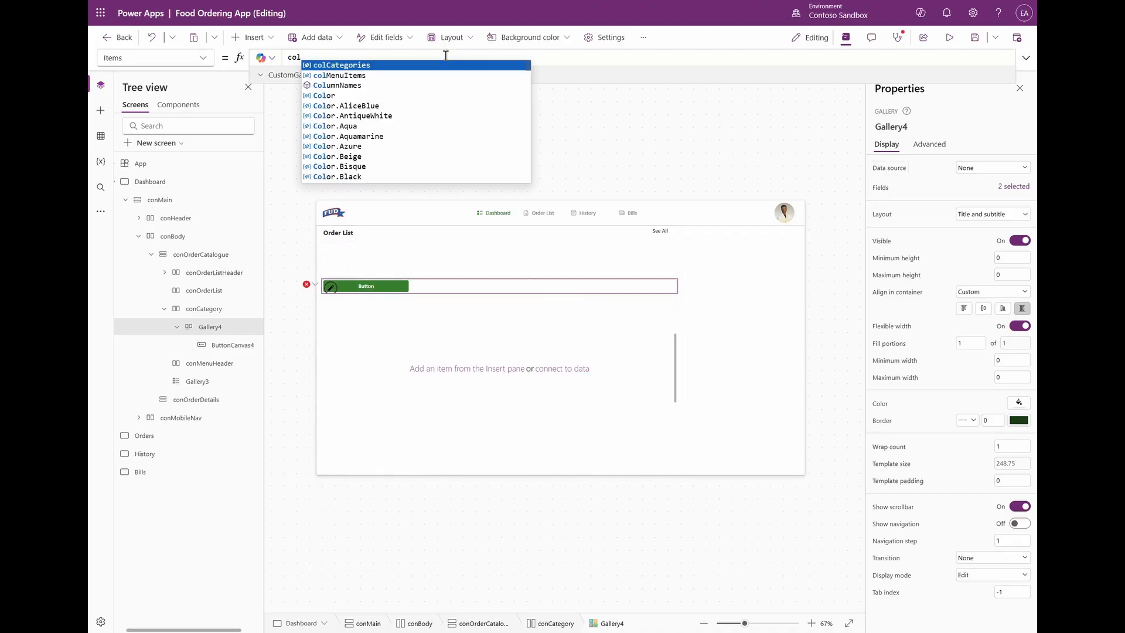
{"action": "left_click", "coordinate": [411, 65]}
Set the Text of the button in the category gallery to ThisItem.Value.
{"action": "left_click", "coordinate": [384, 286]}
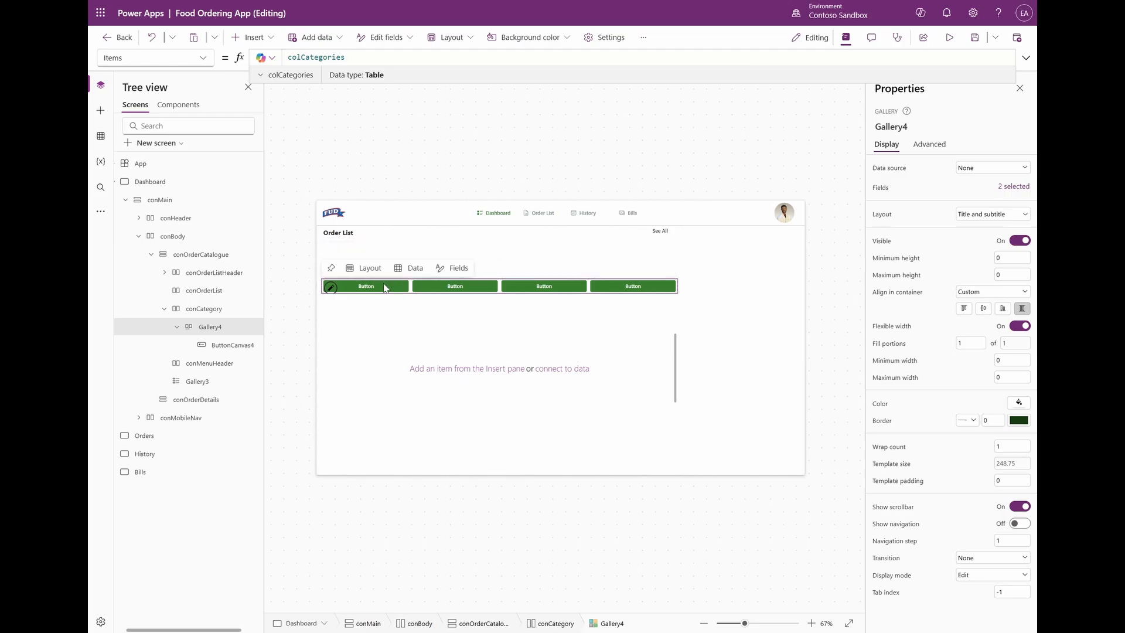
{"action": "left_click", "coordinate": [535, 59]}
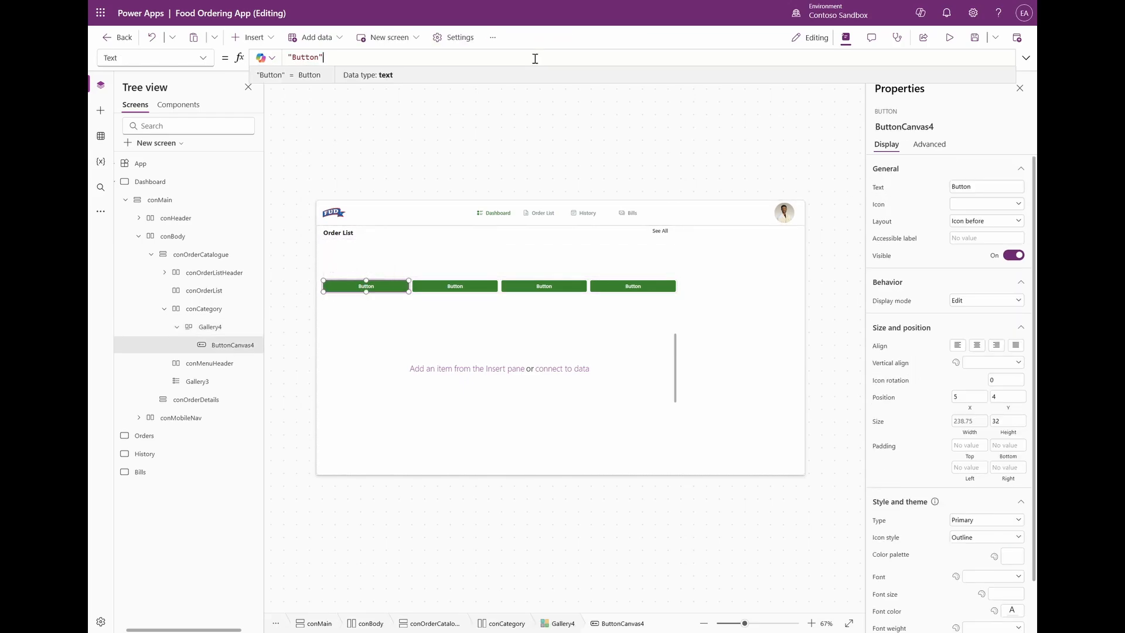
{"action": "key", "text": "ctrl+a"}
{"action": "type", "text": "ThisItem.Value"}
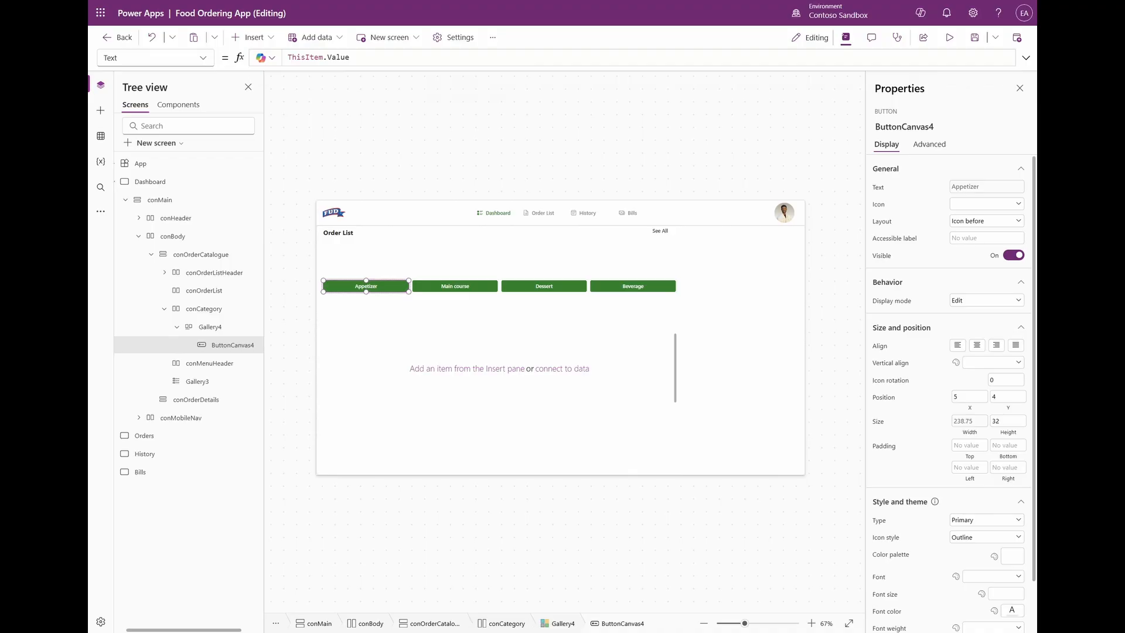
Set the category button's Appearance to 'ButtonCanvas.Appearance'.Secondary if ThisItem.IsSelected, otherwise 'ButtonCanvas.Appearance'.Transparent, and its BorderRadius to Parent.TemplateHeight*80%.
{"action": "scroll", "coordinate": [876, 467], "scroll_direction": "down", "scroll_amount": 1}
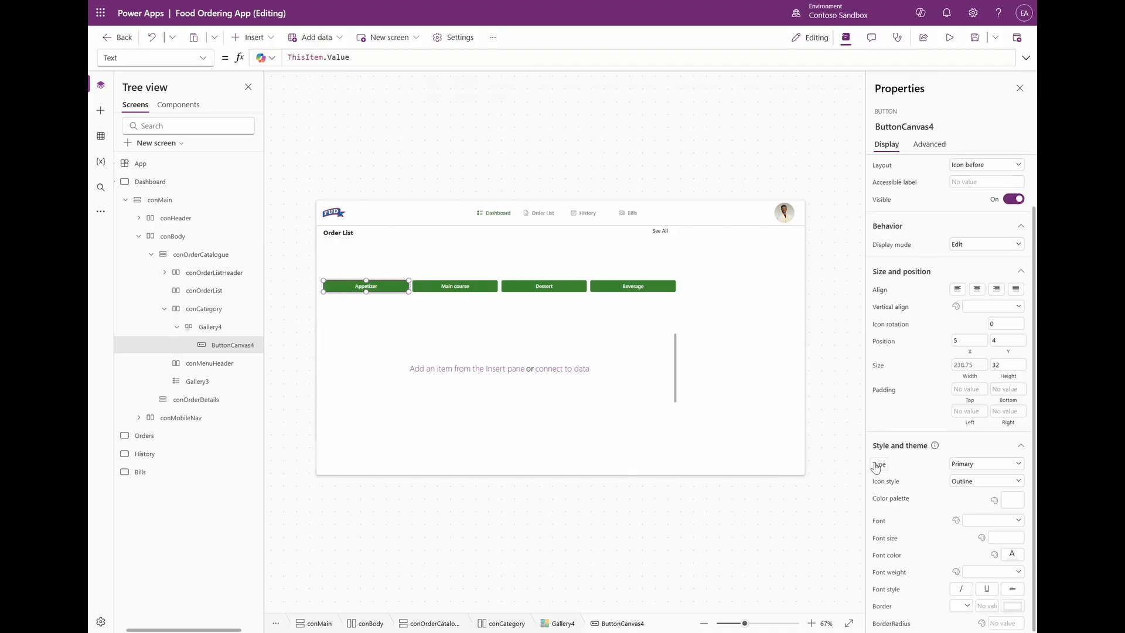
{"action": "left_click", "coordinate": [876, 466]}
{"action": "key", "text": "ctrl+a"}
{"action": "type", "text": "If(ThisItem.IsSelected, 'ButtonCanvas.Appearance'.Secondary, 'ButtonCanvas.Appearance'.Transparent)"}
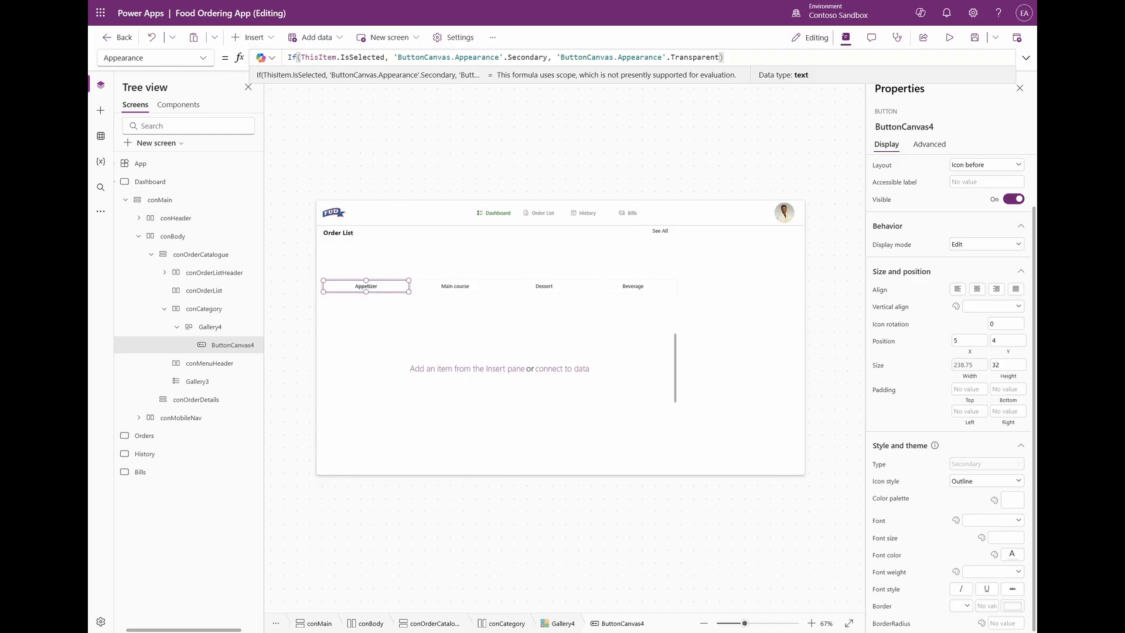
{"action": "key", "text": "Return"}
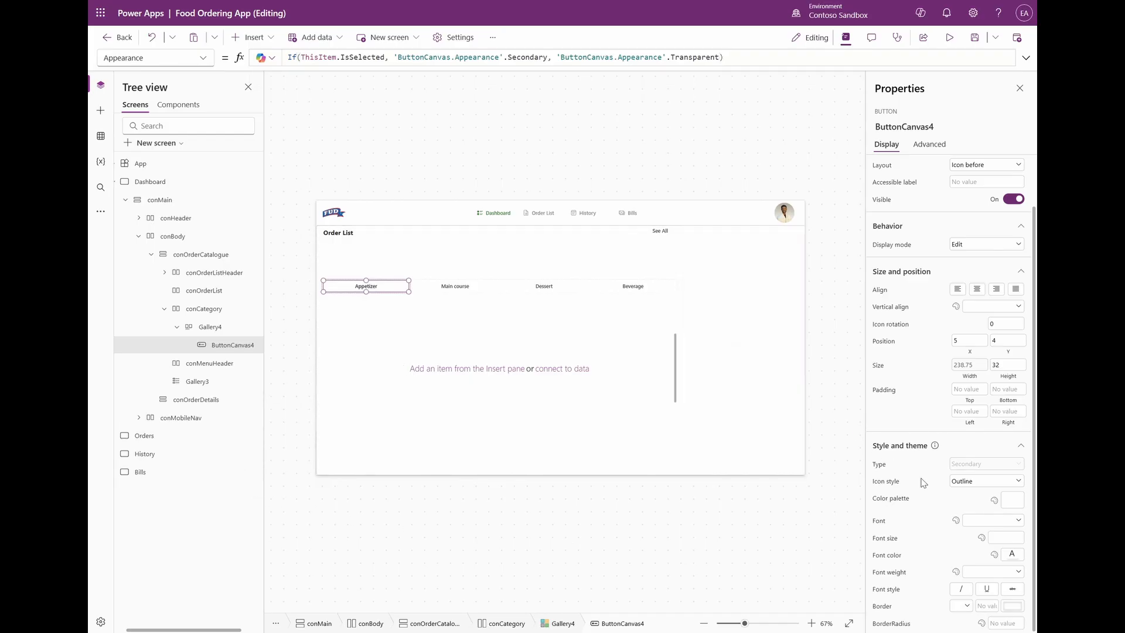
{"action": "left_click", "coordinate": [891, 623]}
{"action": "type", "text": "Parent.TemplateHeight*80%"}
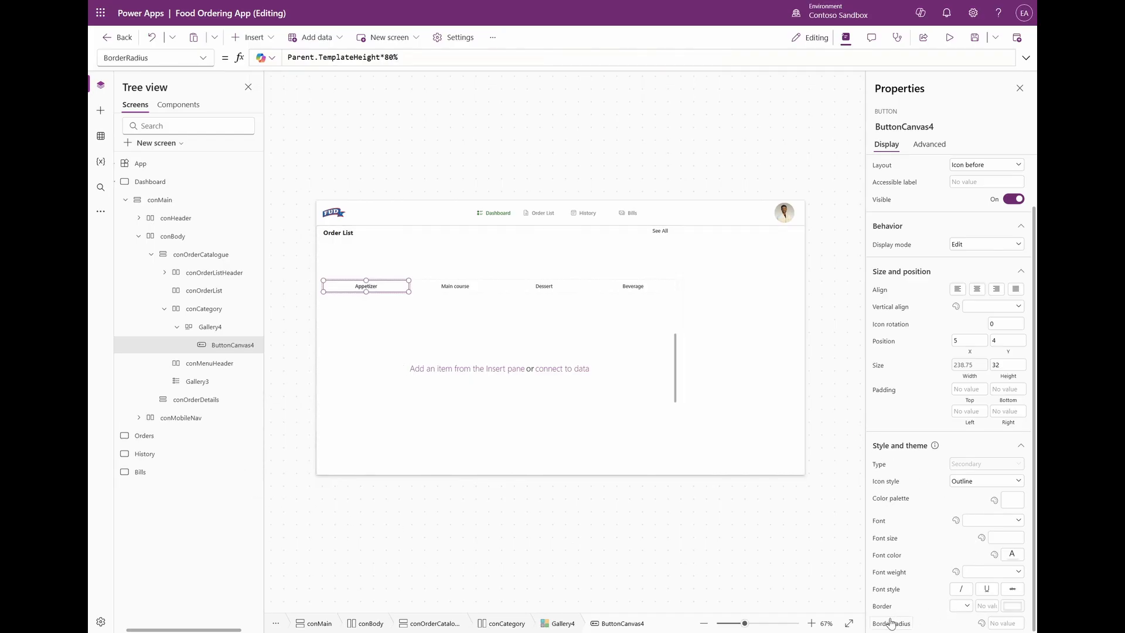
Set conCategory's Fill to RGBA(244, 244, 244, 1) and its border radius to 32.
{"action": "left_click", "coordinate": [204, 309]}
{"action": "left_click", "coordinate": [177, 326]}
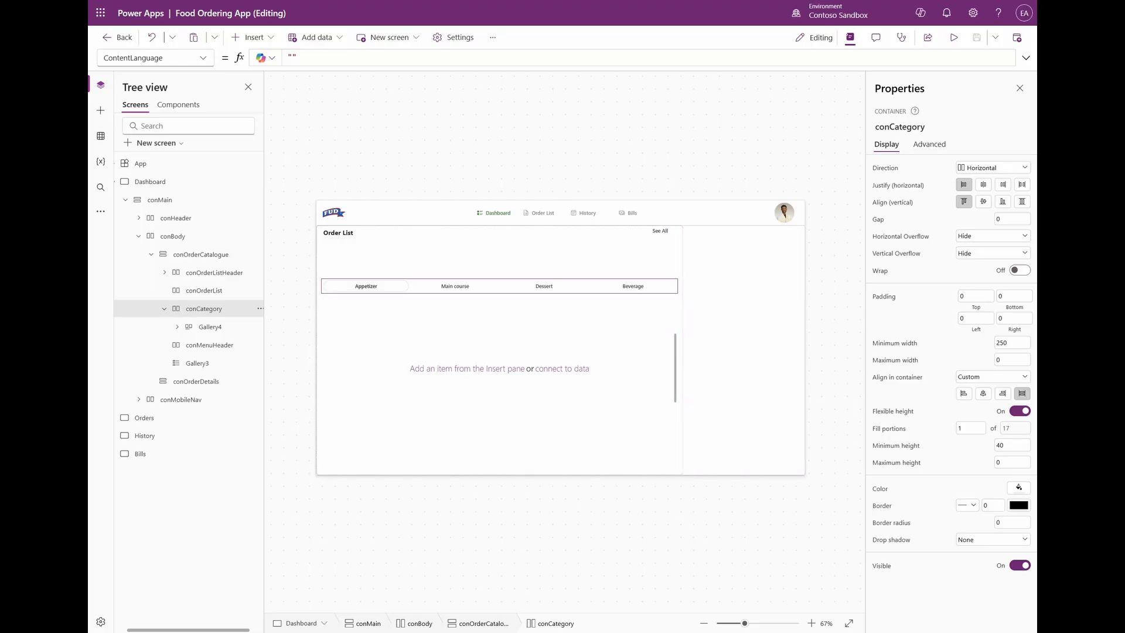
{"action": "left_click", "coordinate": [880, 491]}
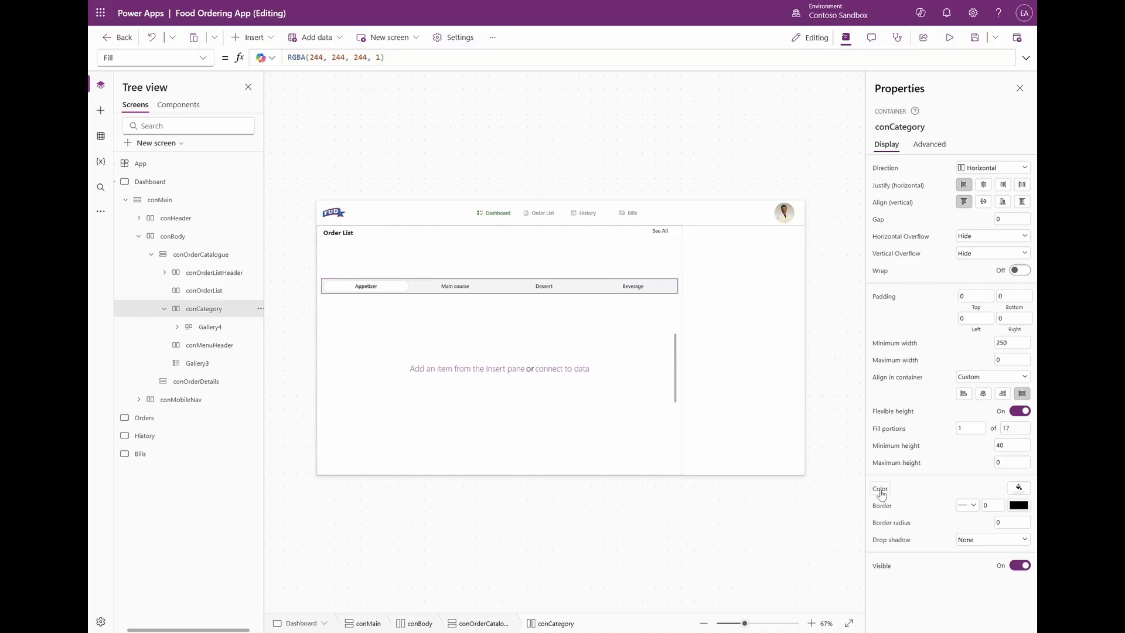
{"action": "left_click", "coordinate": [891, 523]}
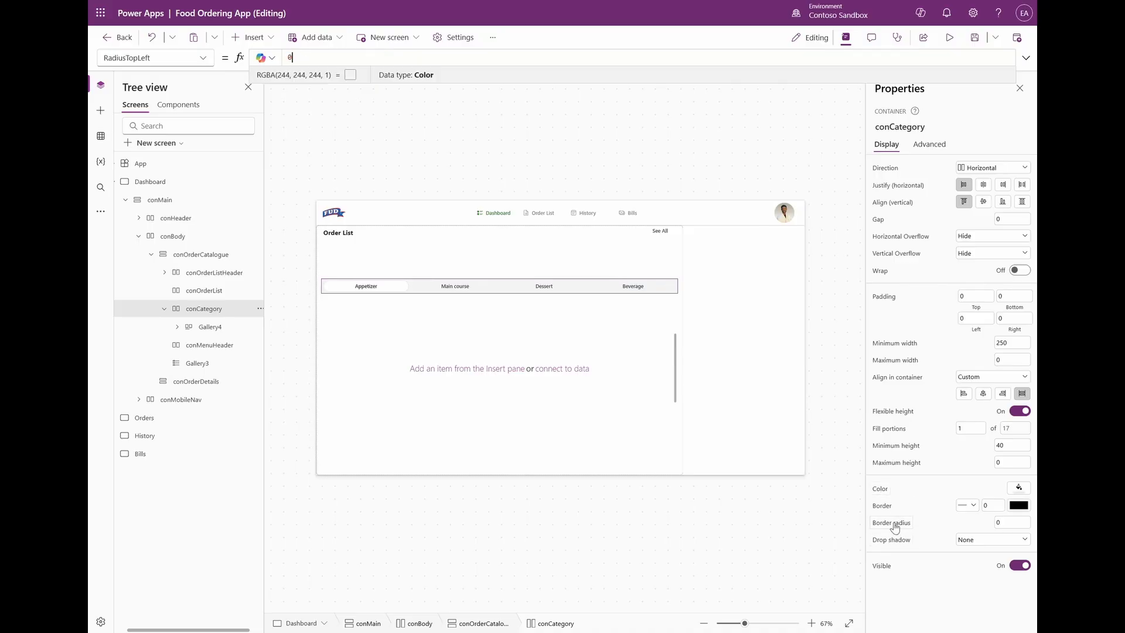
{"action": "type", "text": "32"}
{"action": "left_click", "coordinate": [1010, 522]}
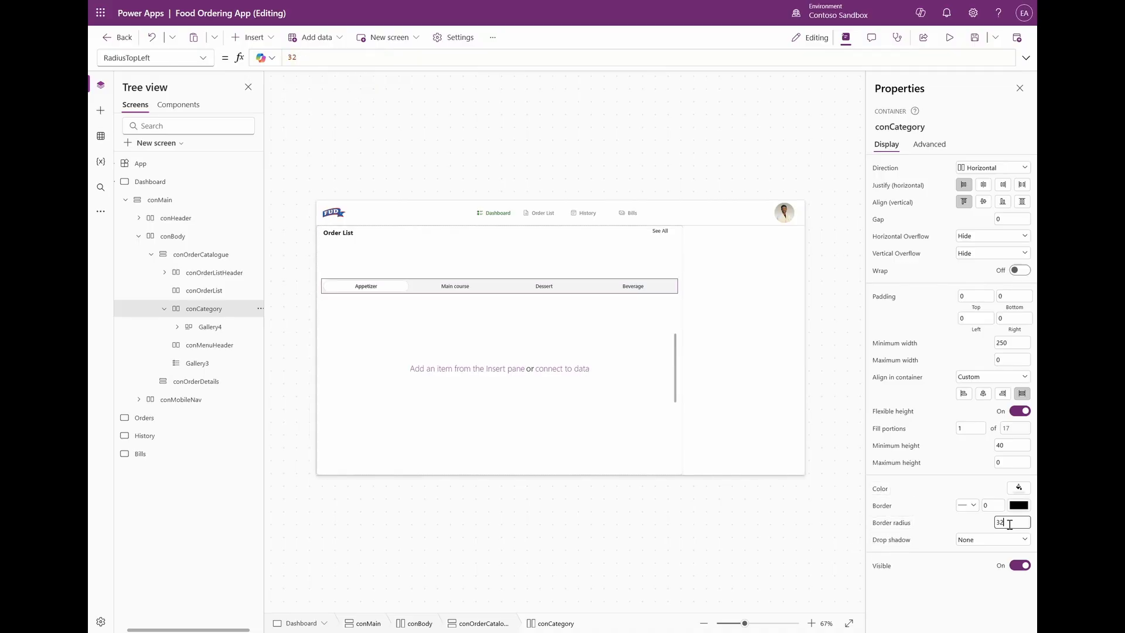
Collapse conCategory in the tree and set conMenuHeader's minimum height to 40.
{"action": "left_click", "coordinate": [205, 345]}
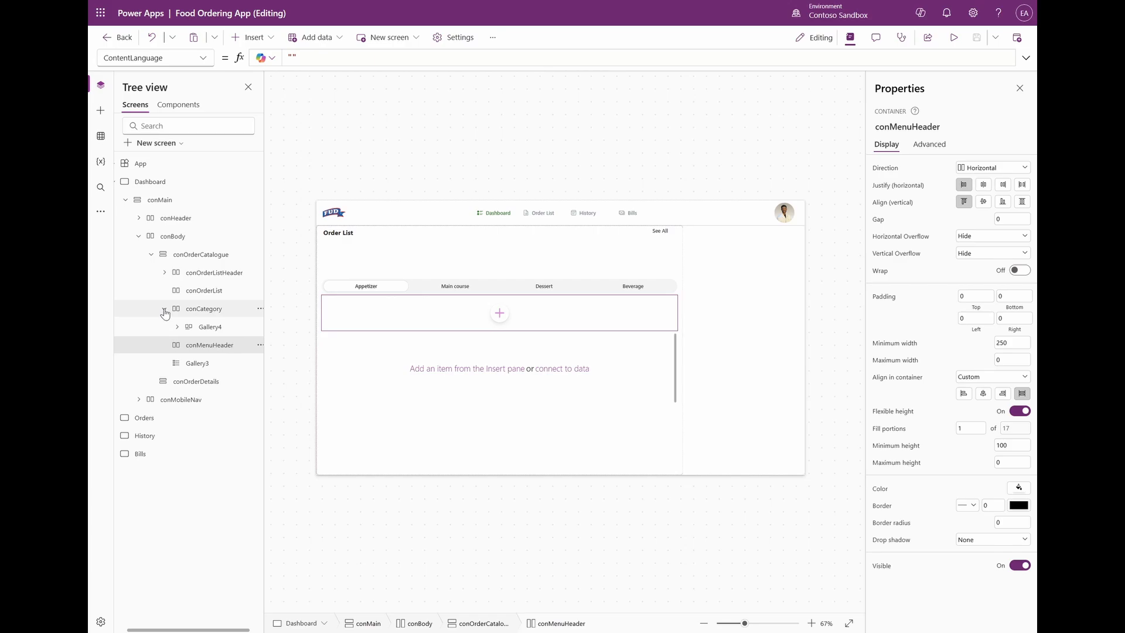
{"action": "left_click", "coordinate": [164, 310]}
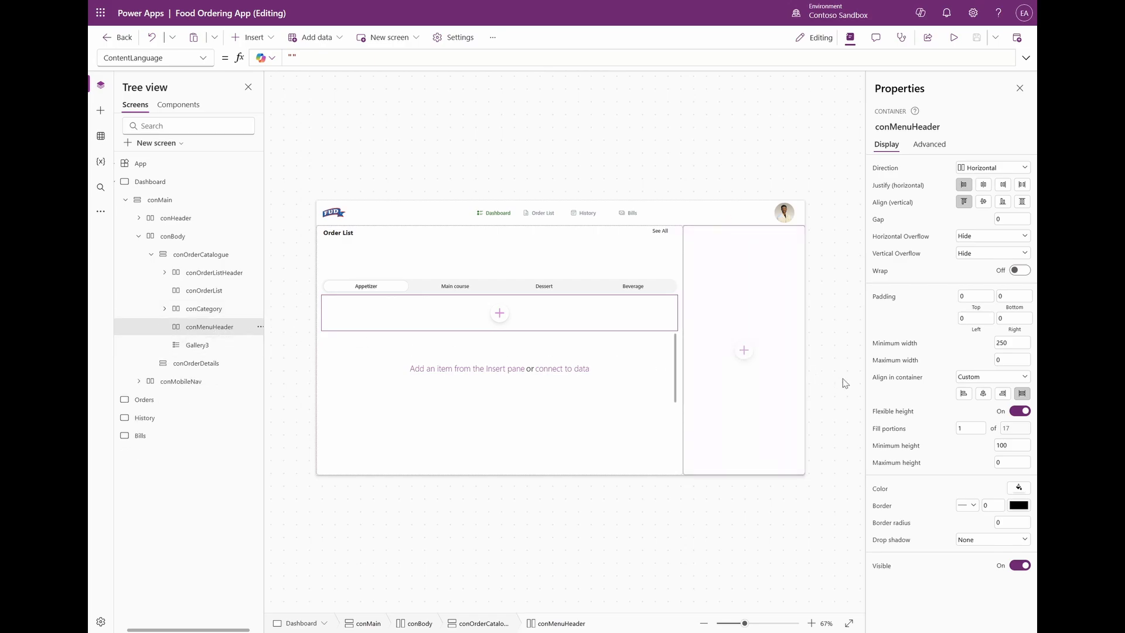
{"action": "left_click", "coordinate": [1007, 448]}
{"action": "type", "text": "40"}
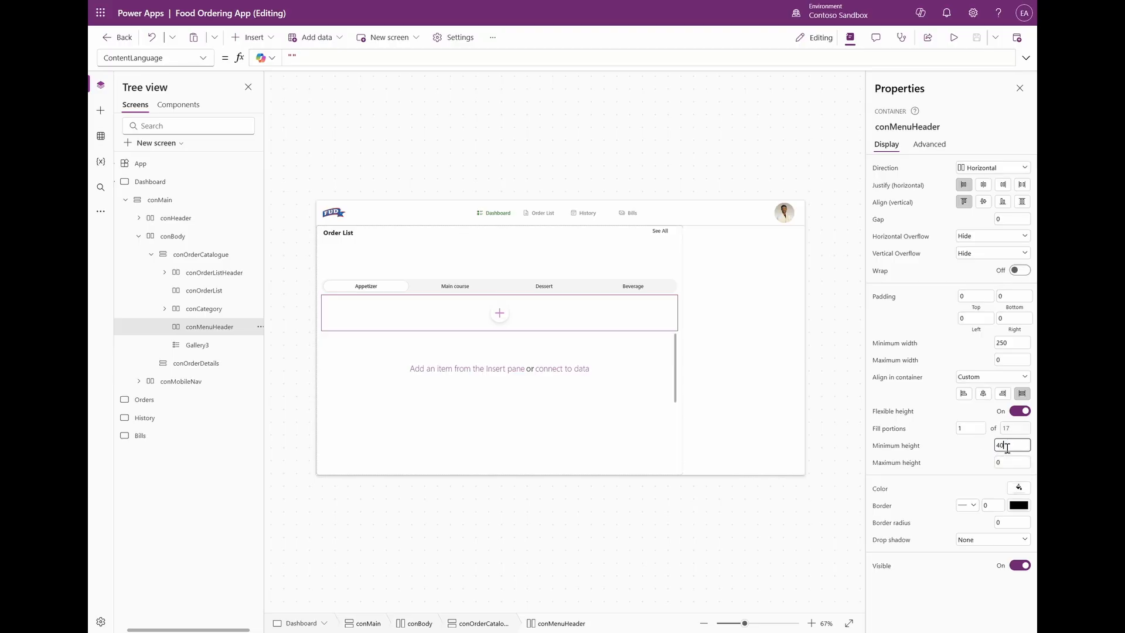
{"action": "key", "text": "Return"}
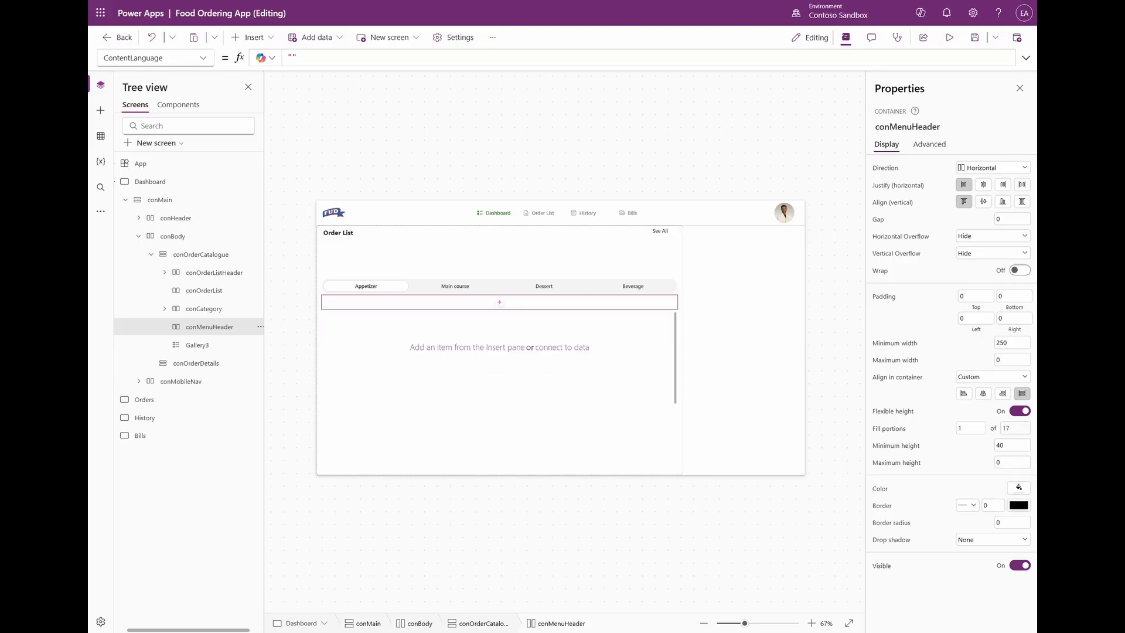
Insert a text control into conMenuHeader reading "Menu" with its vertical alignment set to Middle.
{"action": "left_click", "coordinate": [252, 37]}
{"action": "left_click", "coordinate": [279, 103]}
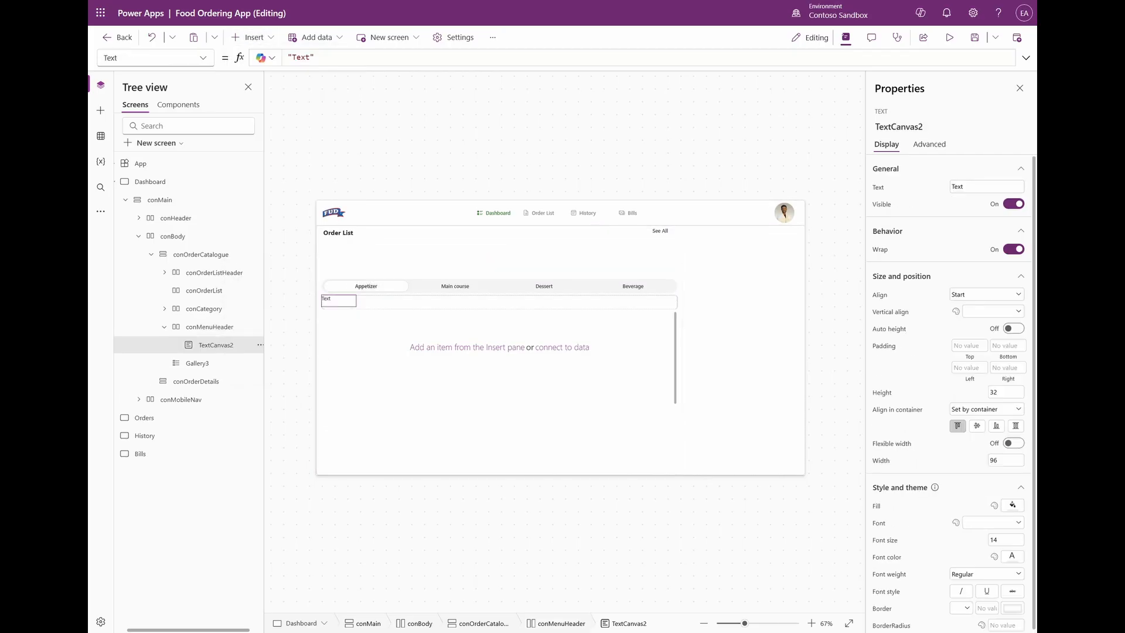
{"action": "left_click", "coordinate": [970, 183]}
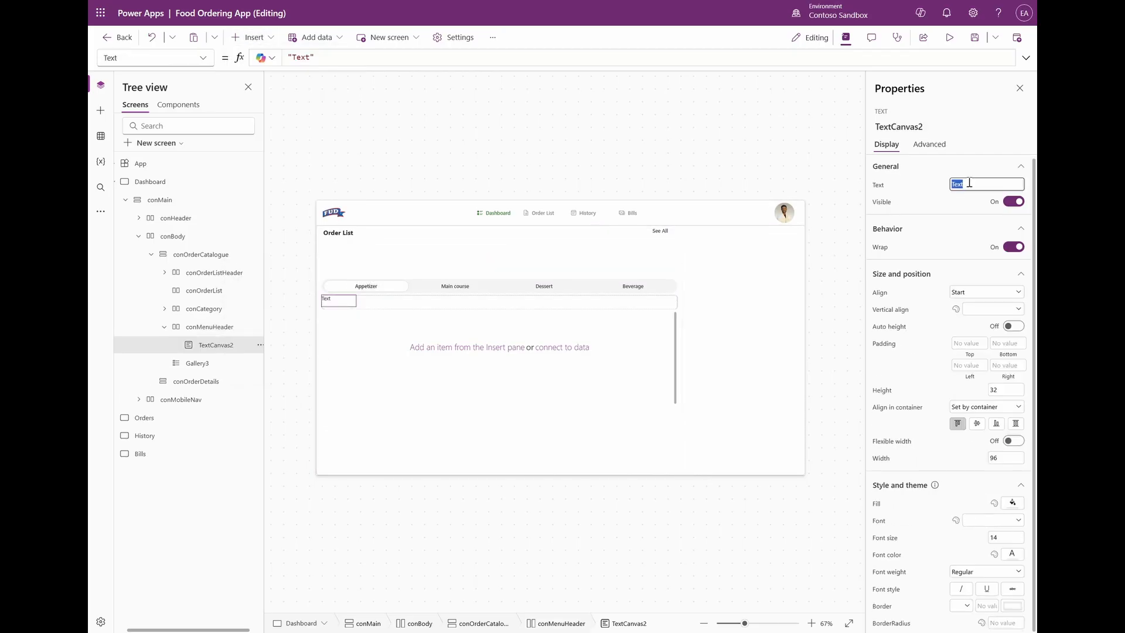
{"action": "type", "text": "m"}
{"action": "left_click", "coordinate": [992, 309]}
{"action": "left_click", "coordinate": [979, 333]}
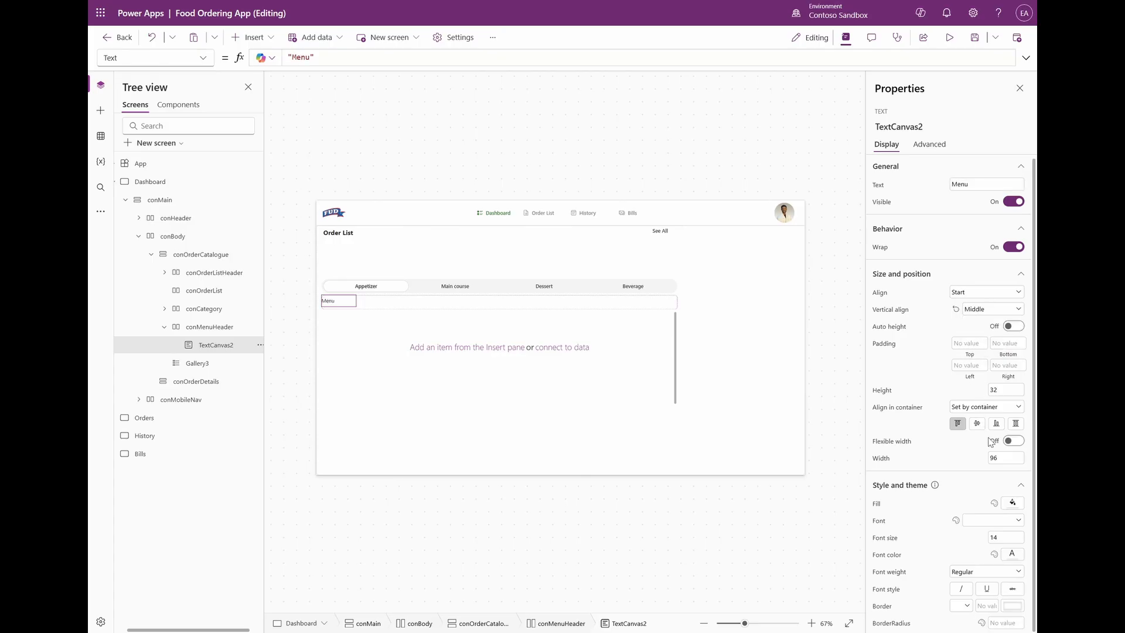
Set the Menu text's font size to 18 and change its font weight.
{"action": "left_click", "coordinate": [1002, 537]}
{"action": "type", "text": "18"}
{"action": "left_click", "coordinate": [974, 571]}
{"action": "left_click", "coordinate": [976, 559]}
Open the data source selection for the menu gallery below conMenuHeader.
{"action": "left_click", "coordinate": [463, 384]}
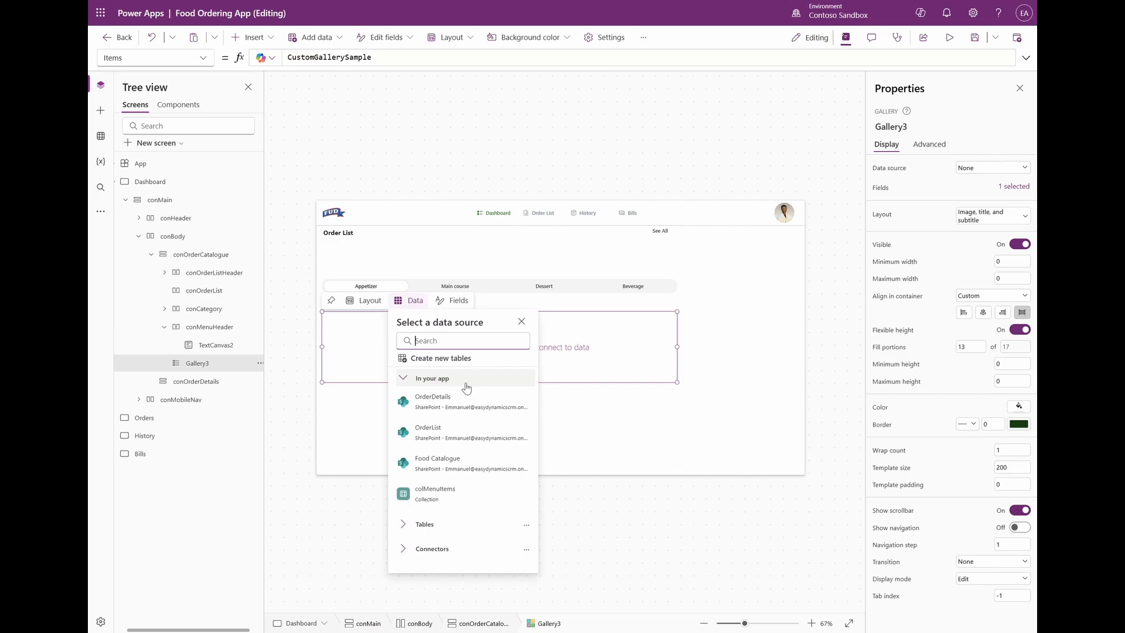
Set the menu gallery's Items formula to filter 'Food Catalogue' where 'Item Category'.Value equals Gallery4.Selected.
{"action": "left_click", "coordinate": [342, 433]}
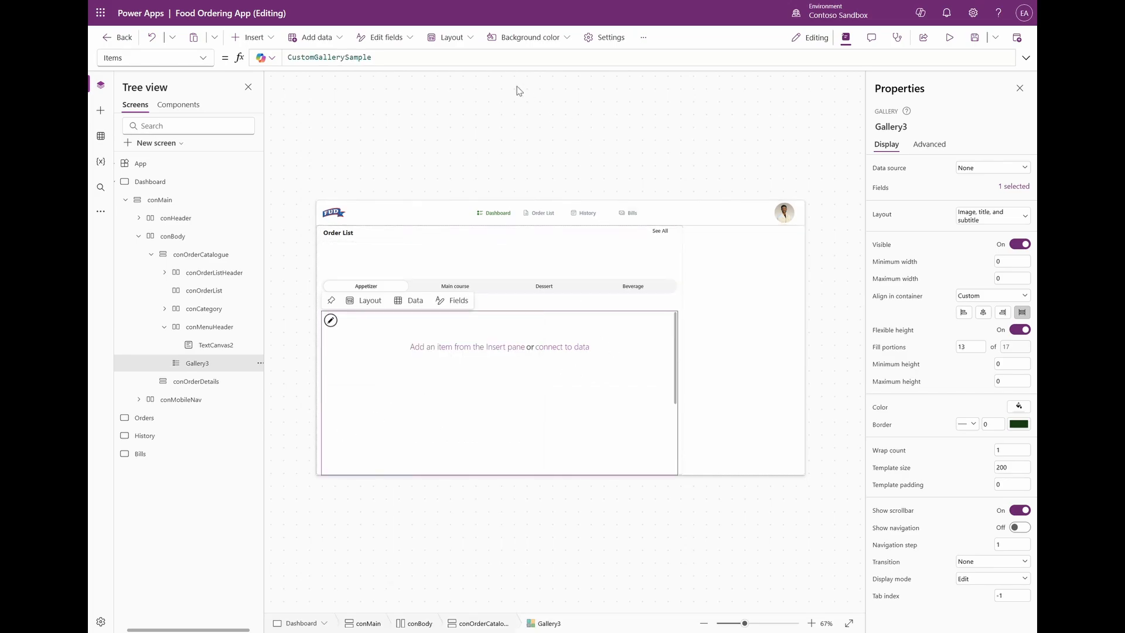
{"action": "left_click", "coordinate": [517, 60]}
{"action": "key", "text": "ctrl+a"}
{"action": "type", "text": "Filter("}
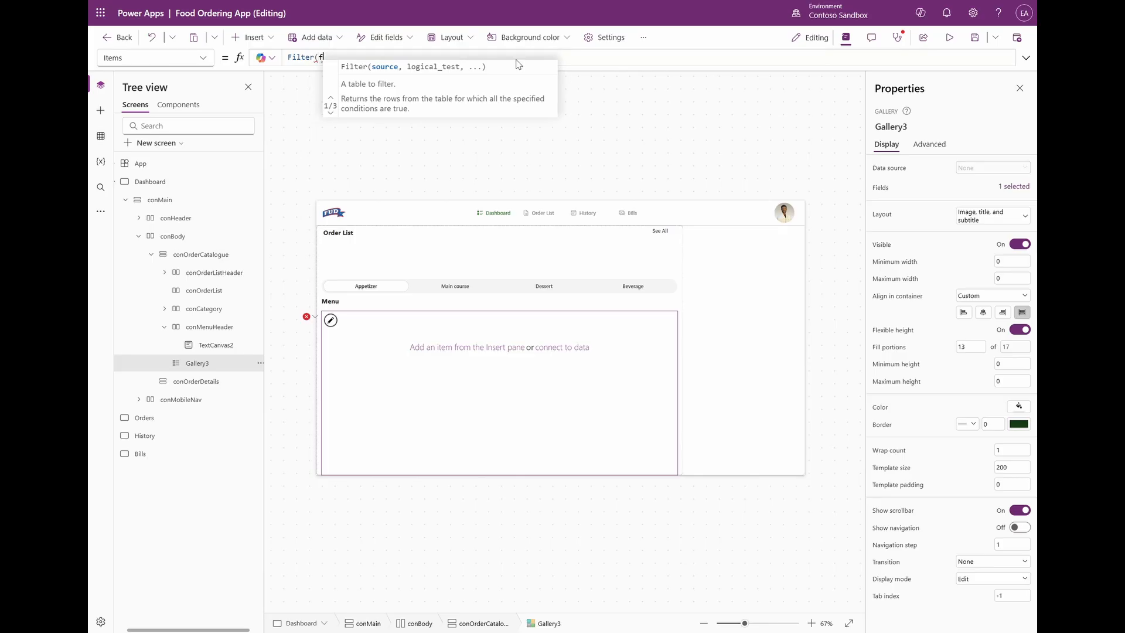
{"action": "type", "text": "'Food Catalogue', 'Item Category'"}
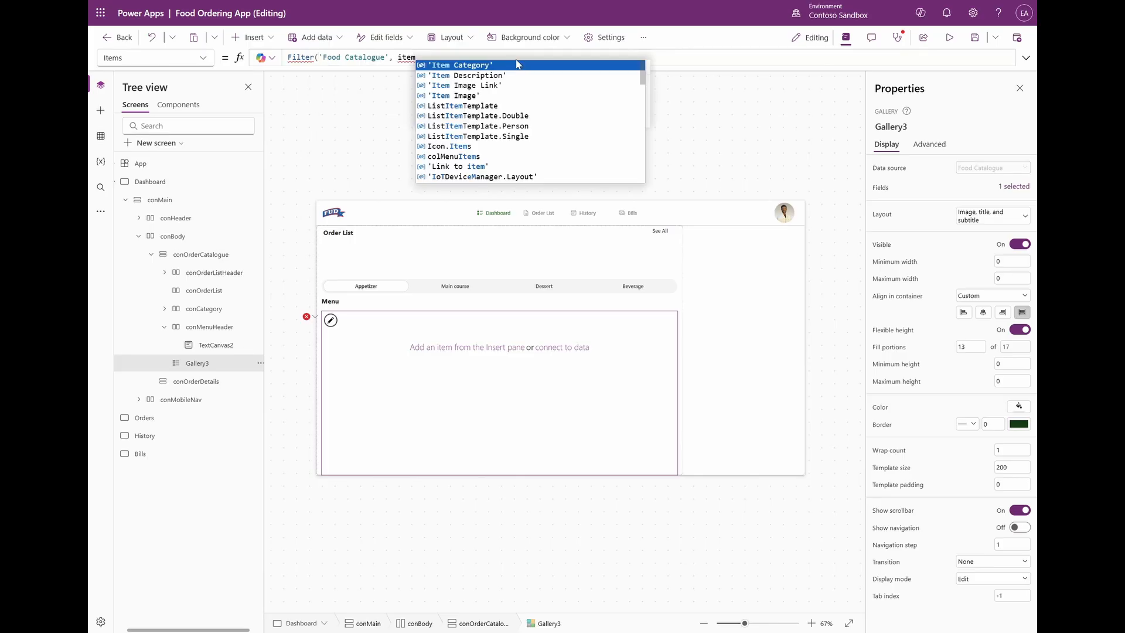
{"action": "key", "text": "Tab"}
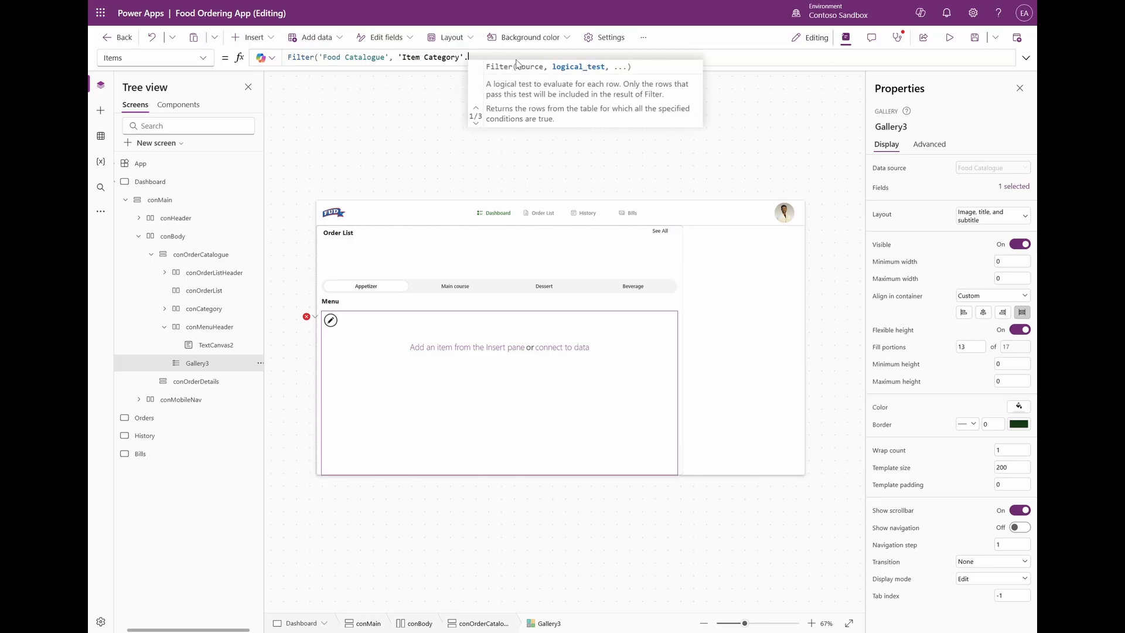
{"action": "type", "text": ".Value ="}
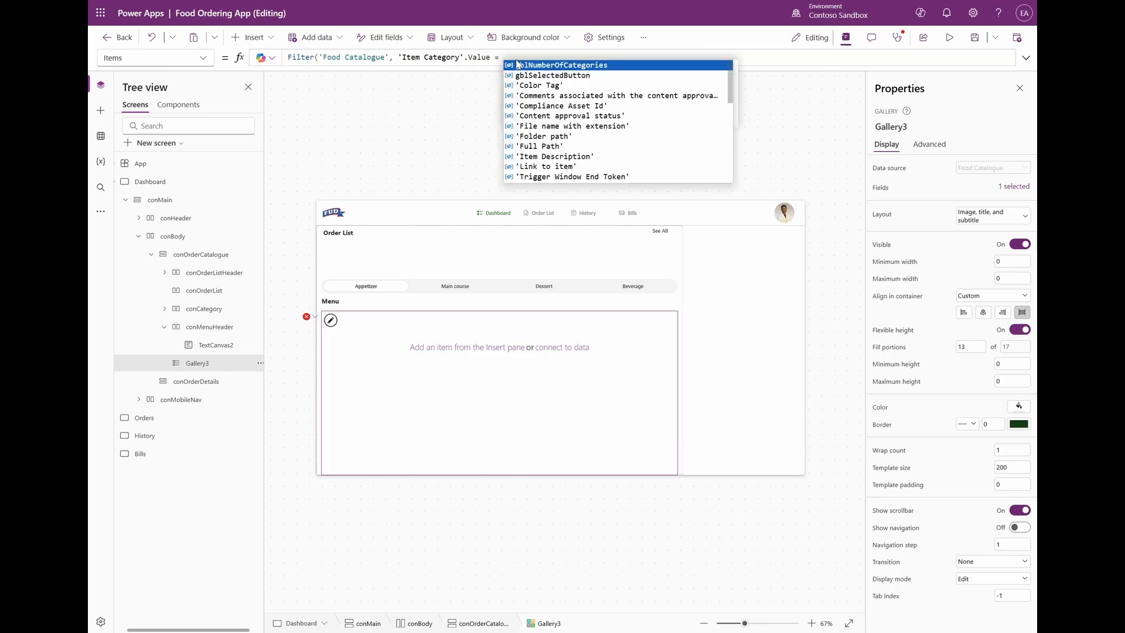
{"action": "left_click", "coordinate": [472, 287]}
{"action": "left_click", "coordinate": [311, 316]}
{"action": "left_click", "coordinate": [375, 337]}
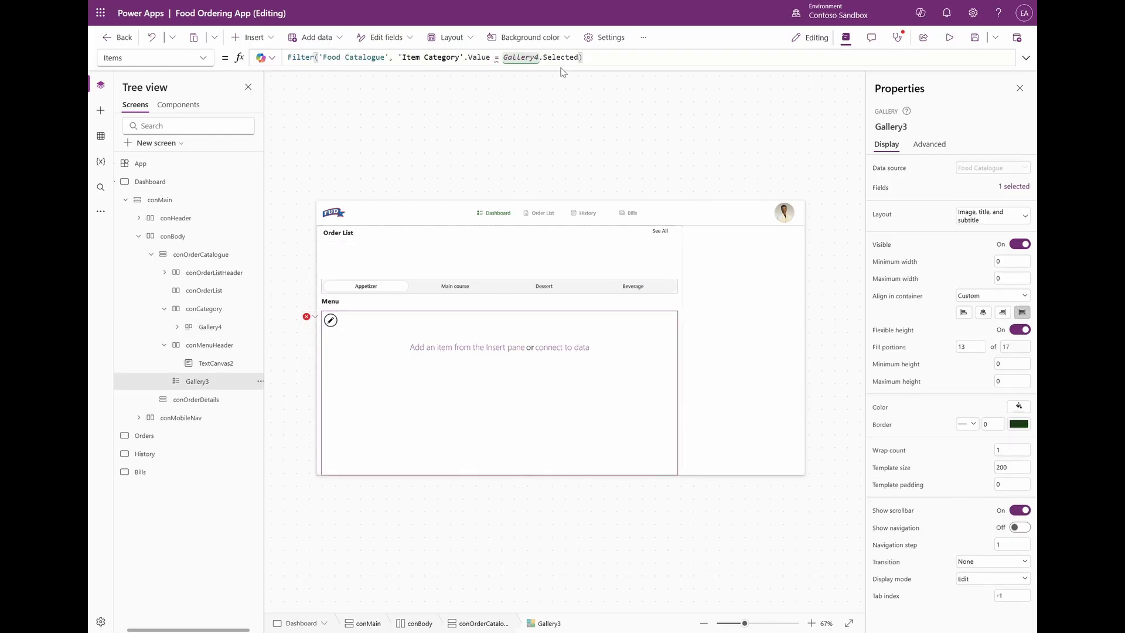
Rename the category gallery to galCategory and complete the menu gallery's filter condition with galCategory.Selected.Value.
{"action": "left_click", "coordinate": [523, 286]}
{"action": "left_click", "coordinate": [899, 127]}
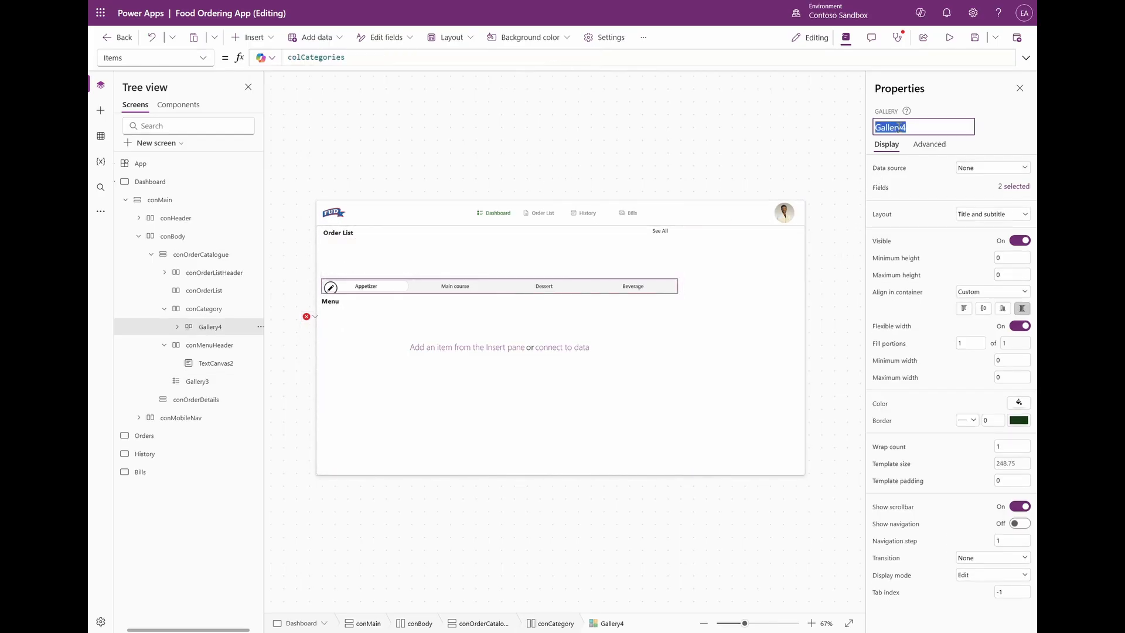
{"action": "type", "text": "galCategory"}
{"action": "key", "text": "Return"}
{"action": "type", "text": ".Value"}
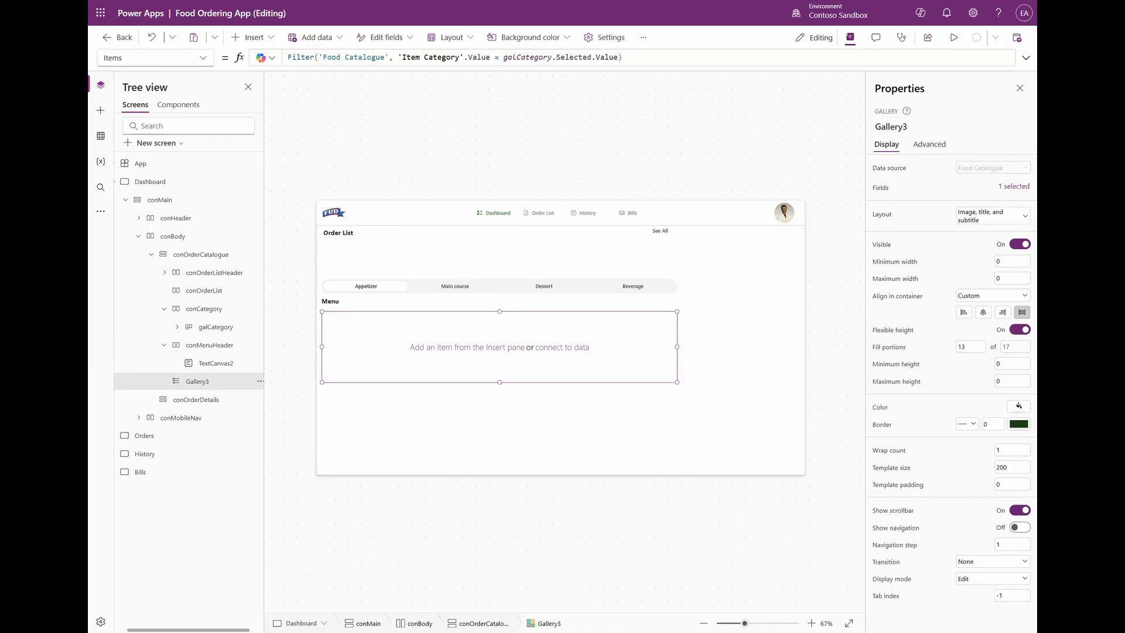
Insert a vertical container into the menu gallery's template.
{"action": "left_click", "coordinate": [252, 37]}
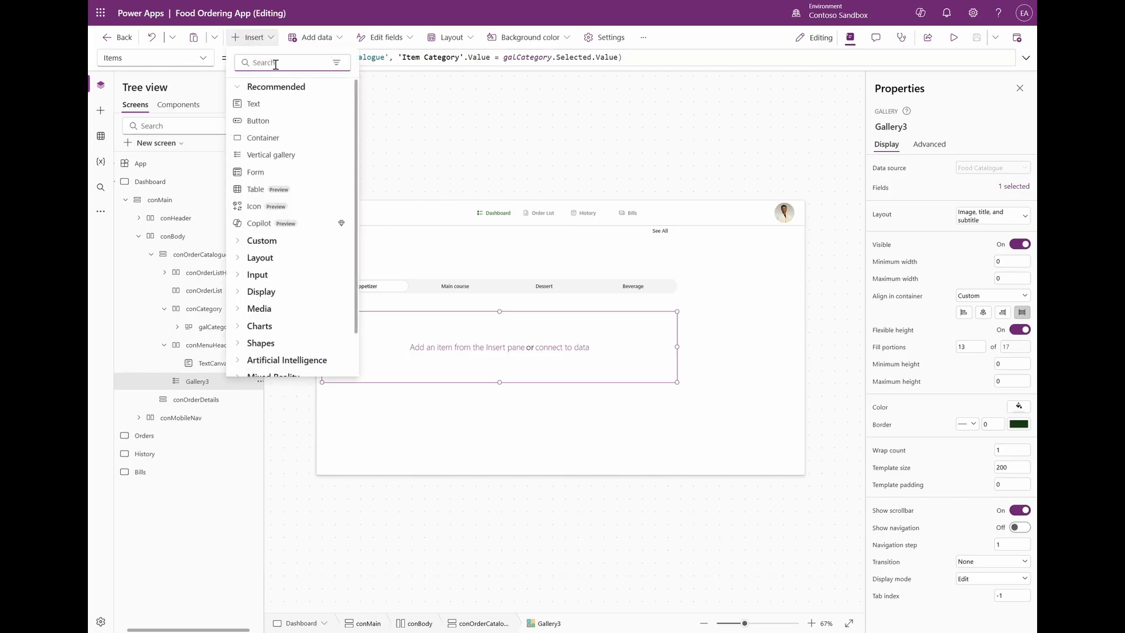
{"action": "type", "text": "verti"}
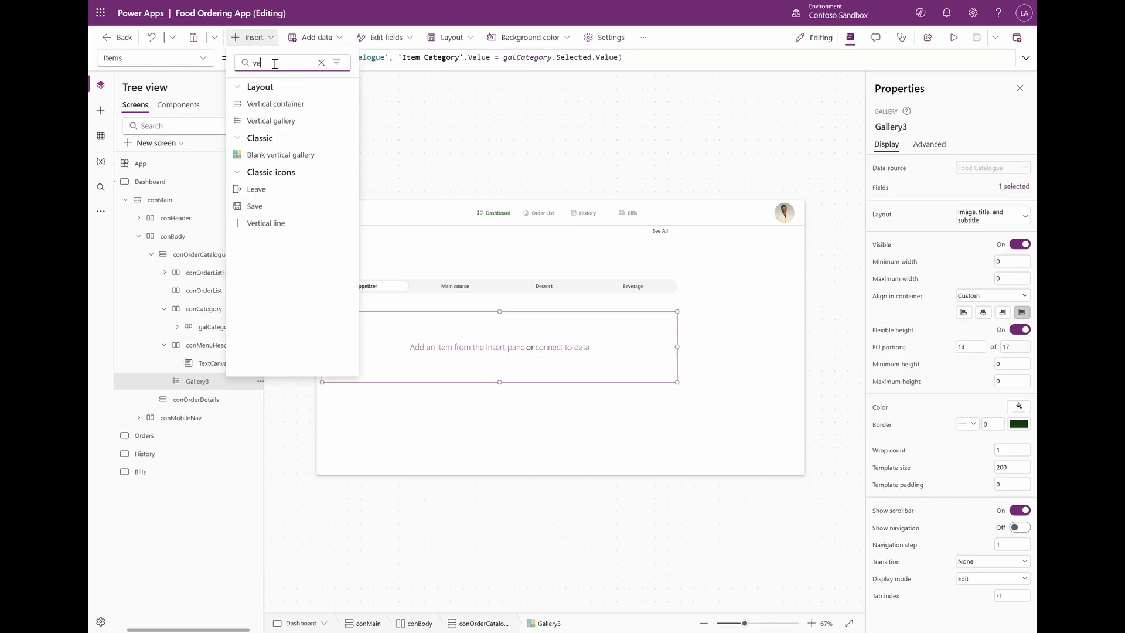
{"action": "left_click", "coordinate": [292, 103]}
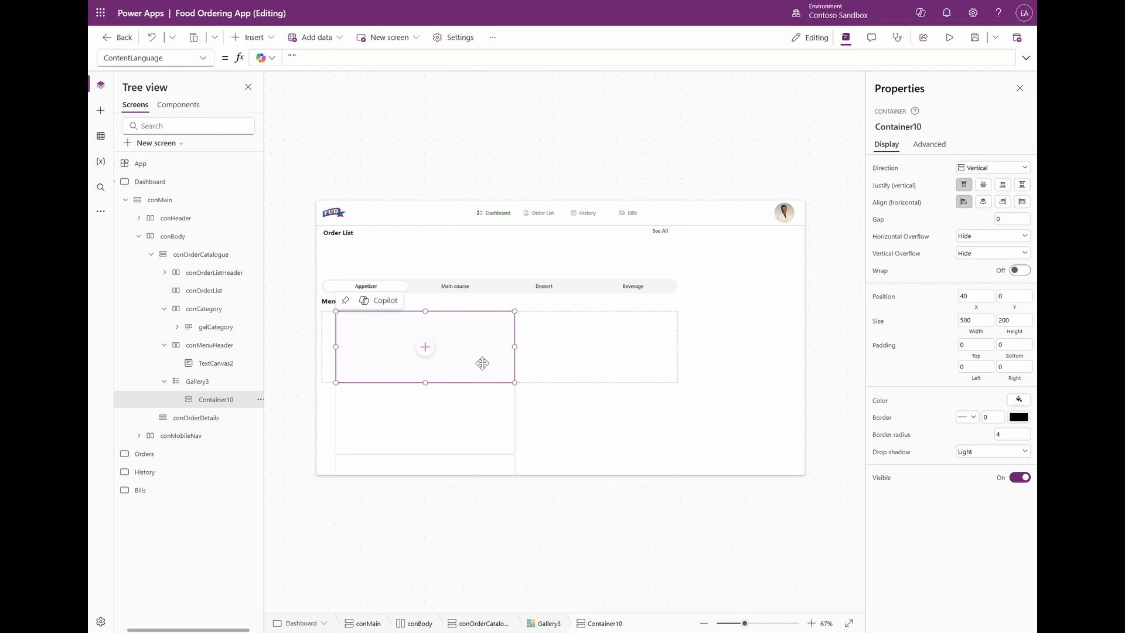
Set the vertical container's width to Parent.TemplateWidth - 10 and its height to Parent.TemplateHeight - 10.
{"action": "left_click", "coordinate": [973, 321]}
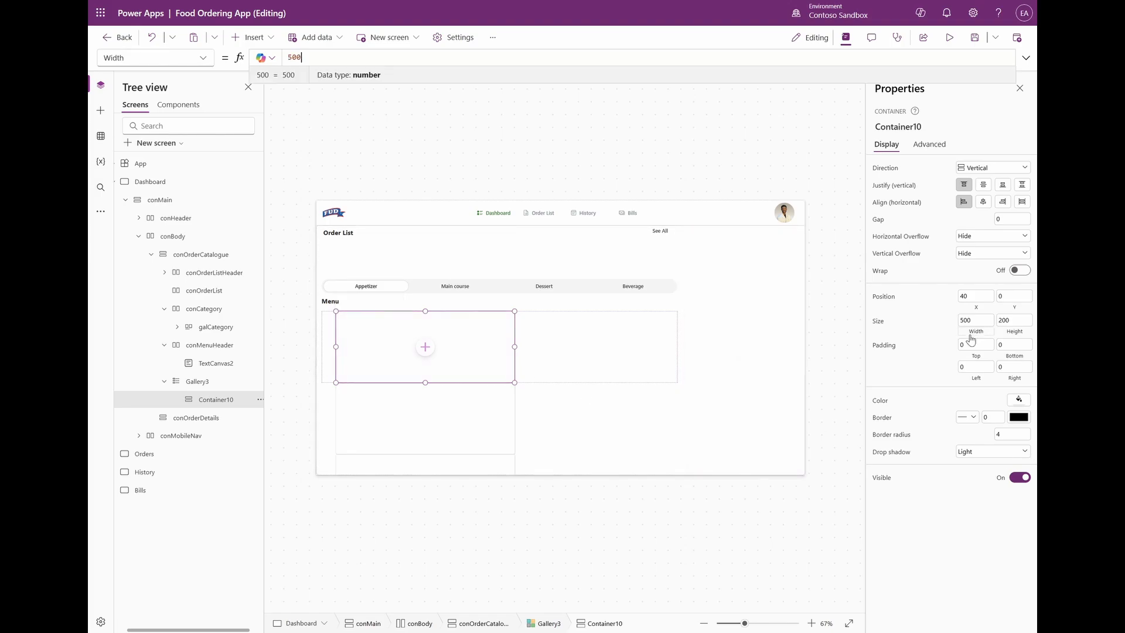
{"action": "type", "text": "Parent.TemplateWidth - 10"}
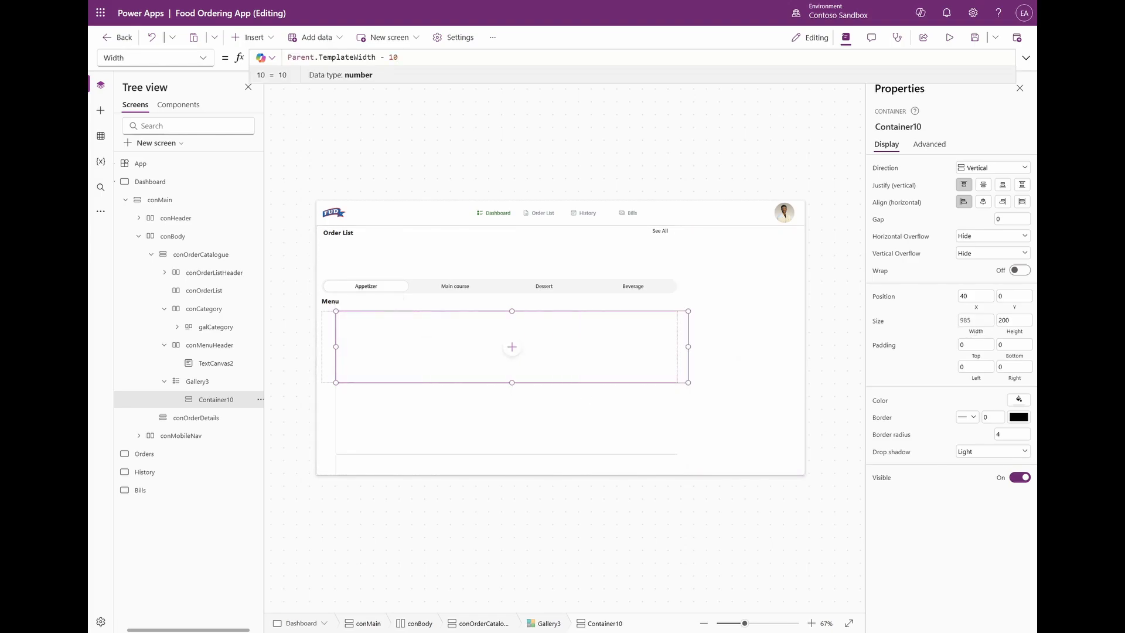
{"action": "key", "text": "Return"}
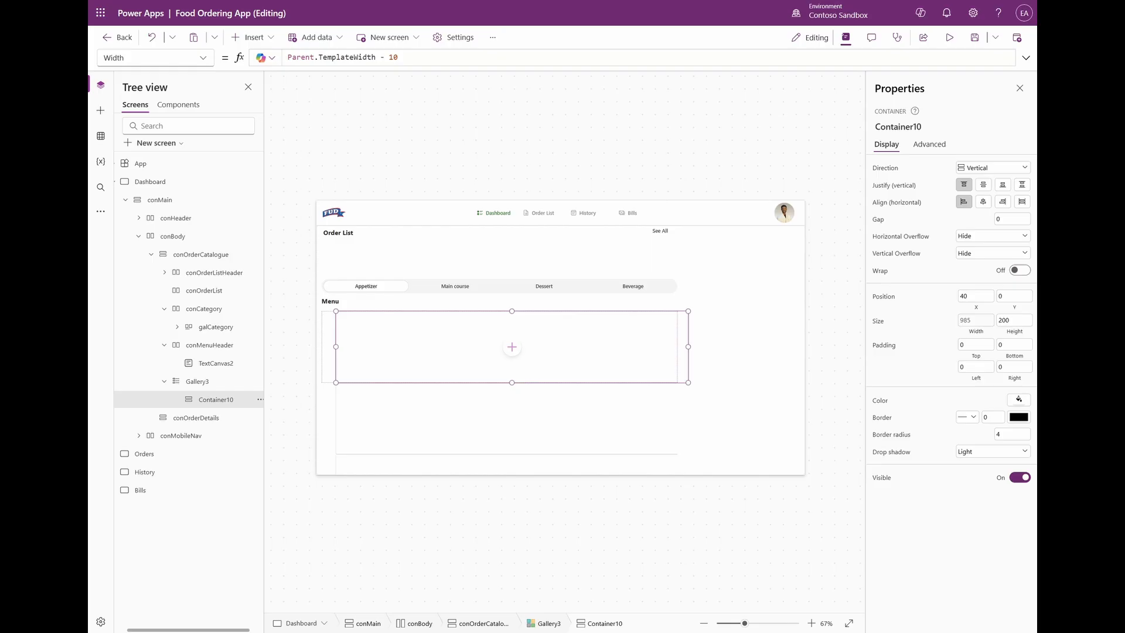
{"action": "left_click", "coordinate": [512, 423]}
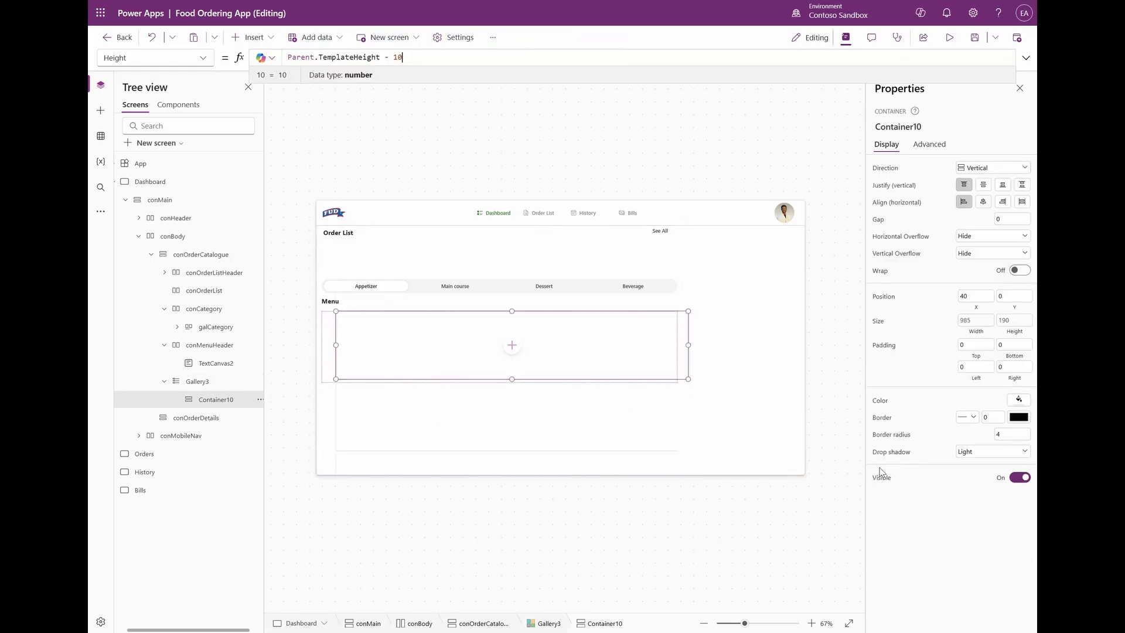
Set the menu gallery's WrapCount to an If formula giving 3 for Dashboard.Size > 4, 2 for = 4, and 1 for < 4.
{"action": "left_click", "coordinate": [495, 429]}
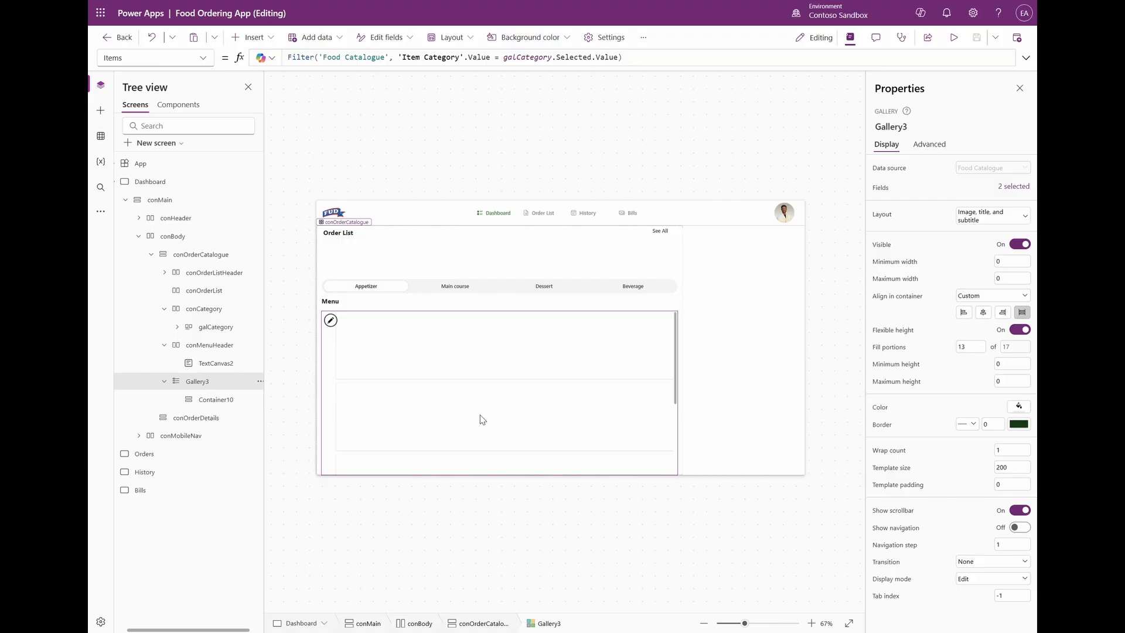
{"action": "left_click", "coordinate": [886, 454]}
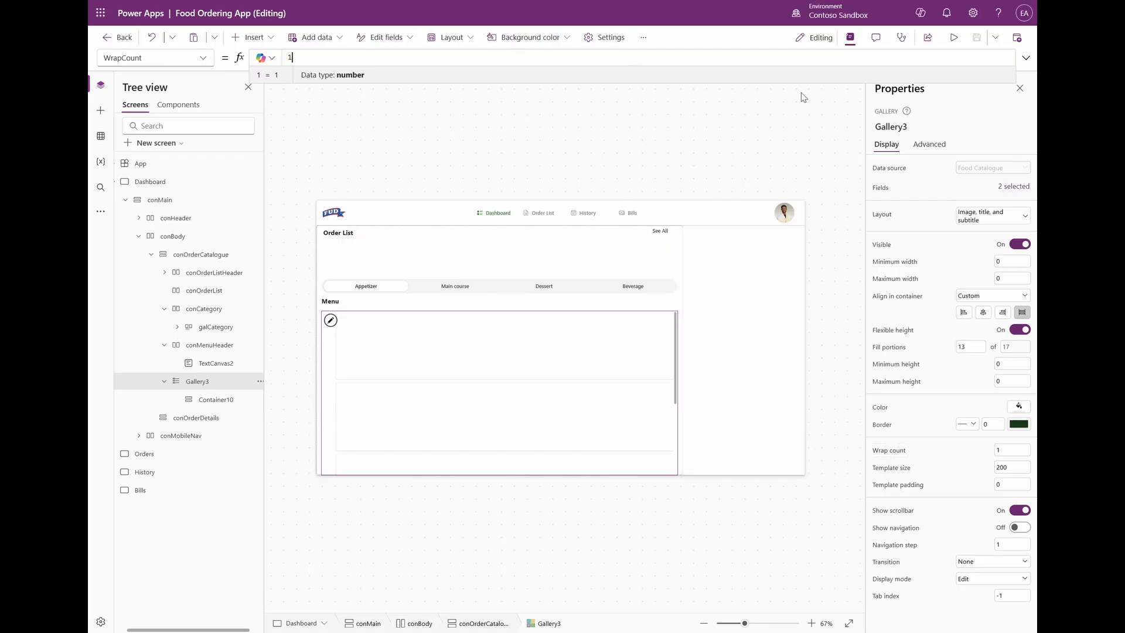
{"action": "left_click_drag", "start_coordinate": [811, 82], "coordinate": [844, 352]}
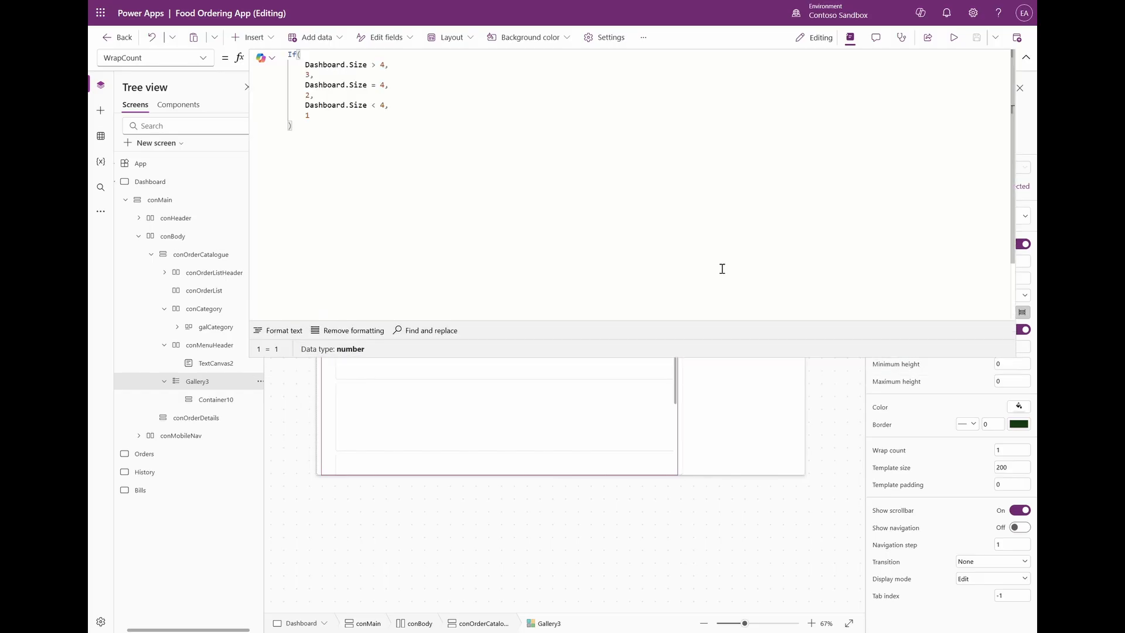
Set the X position of the vertical container in the menu gallery to 5.
{"action": "left_click", "coordinate": [220, 401]}
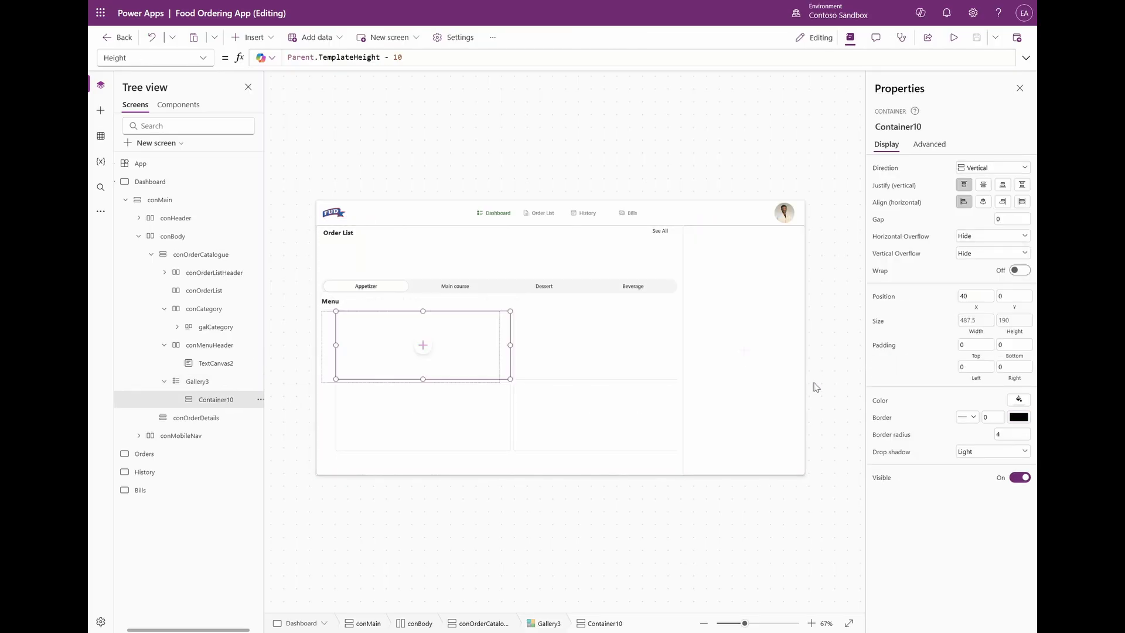
{"action": "double_click", "coordinate": [968, 294]}
{"action": "type", "text": "5"}
{"action": "left_click", "coordinate": [1007, 299]}
{"action": "left_click", "coordinate": [1013, 305]}
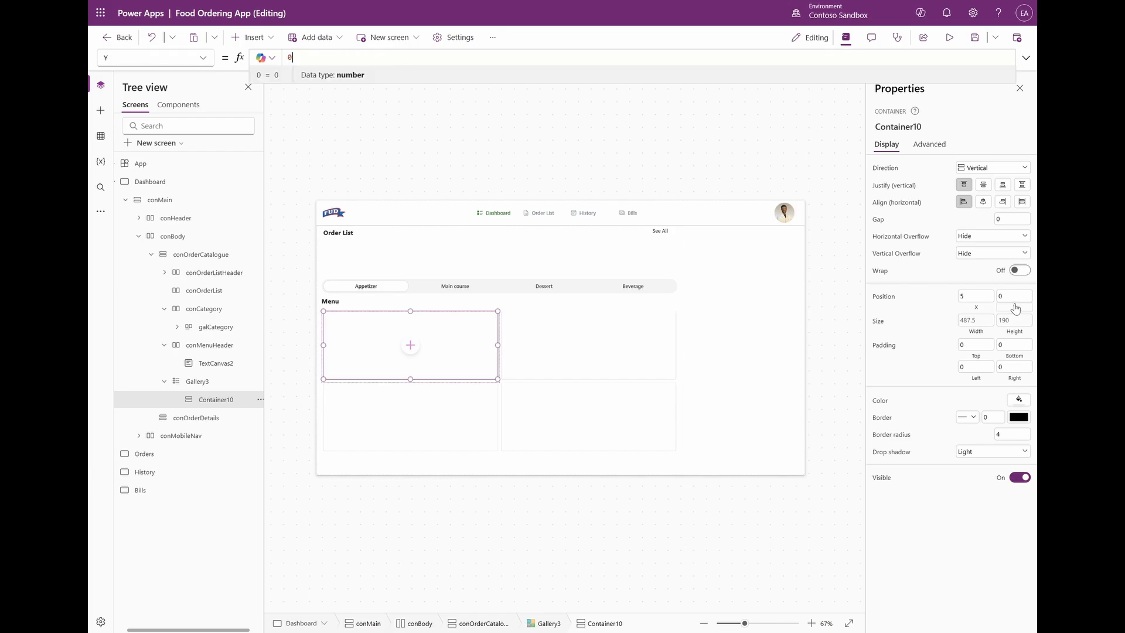
{"action": "double_click", "coordinate": [1015, 292]}
{"action": "left_click", "coordinate": [929, 527]}
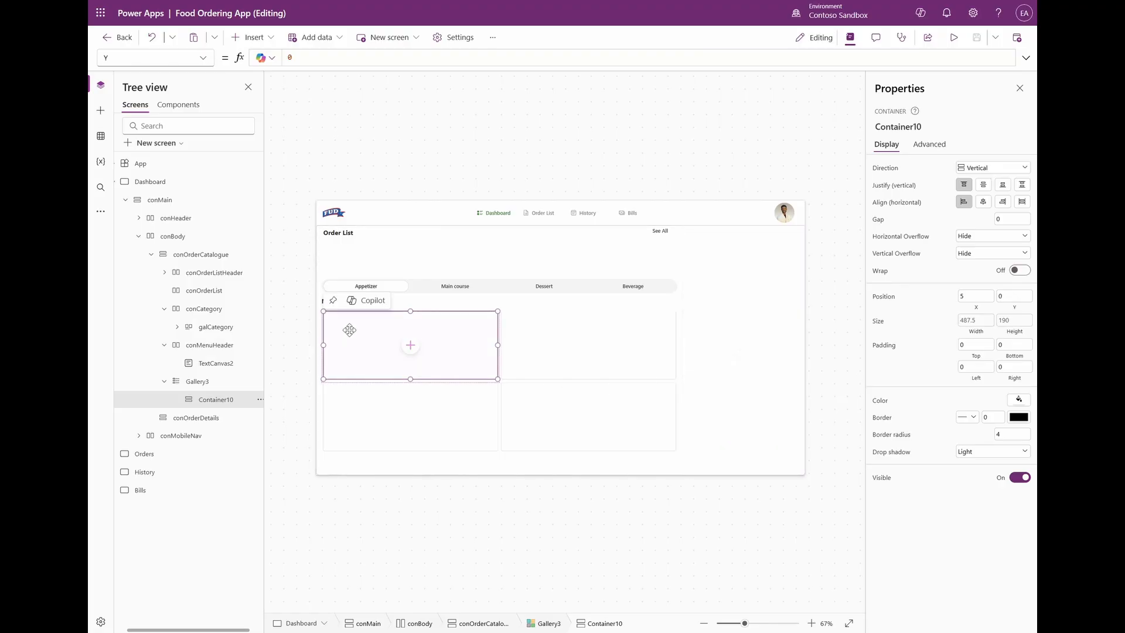
Insert a horizontal container into the gallery's vertical container and add a copy of it in the same parent.
{"action": "left_click", "coordinate": [251, 37]}
{"action": "type", "text": "hori"}
{"action": "left_click", "coordinate": [277, 106]}
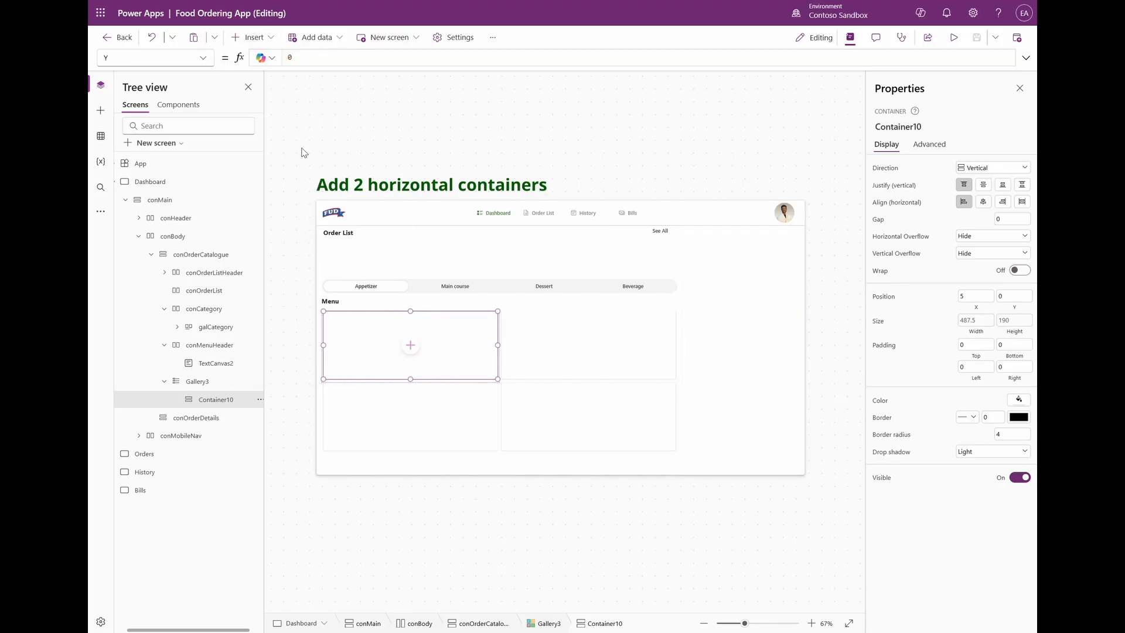
{"action": "left_click", "coordinate": [206, 403]}
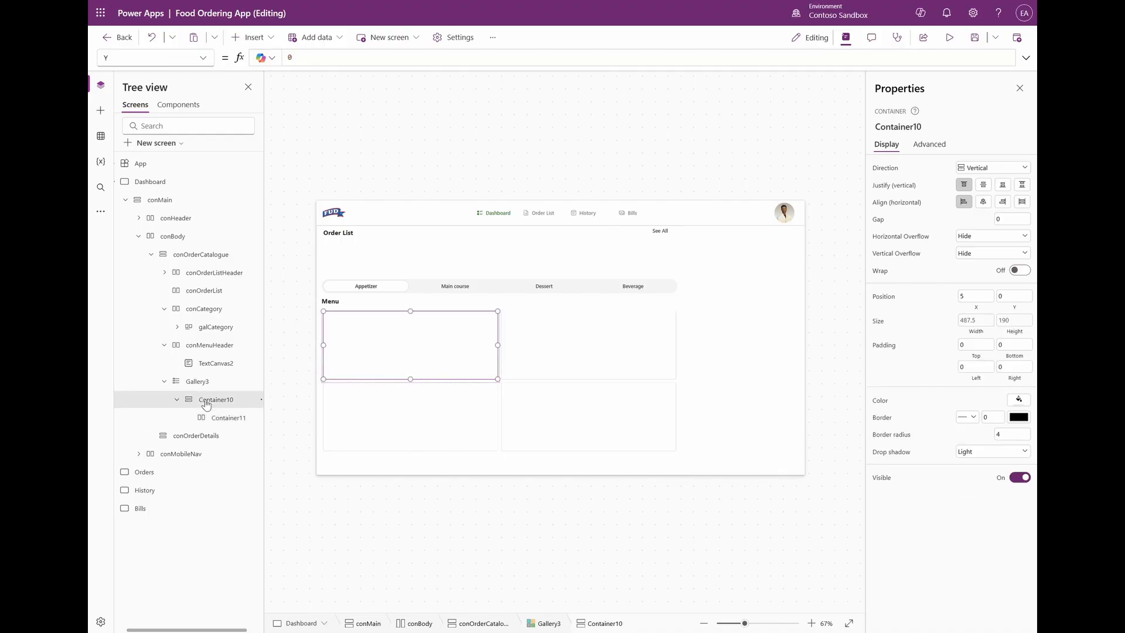
{"action": "key", "text": "ctrl+v"}
Set the drop shadow to None and the border radius to 0 for both horizontal containers together.
{"action": "left_click", "coordinate": [228, 417], "text": "ctrl"}
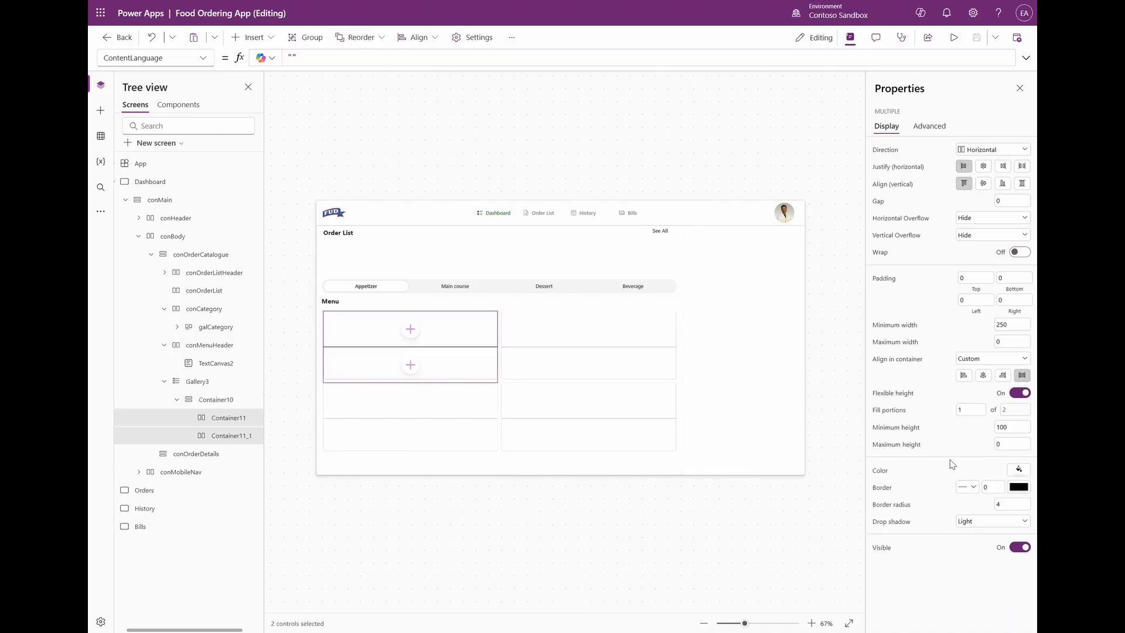
{"action": "left_click", "coordinate": [991, 521]}
{"action": "left_click", "coordinate": [972, 535]}
{"action": "double_click", "coordinate": [1014, 506]}
{"action": "type", "text": "0"}
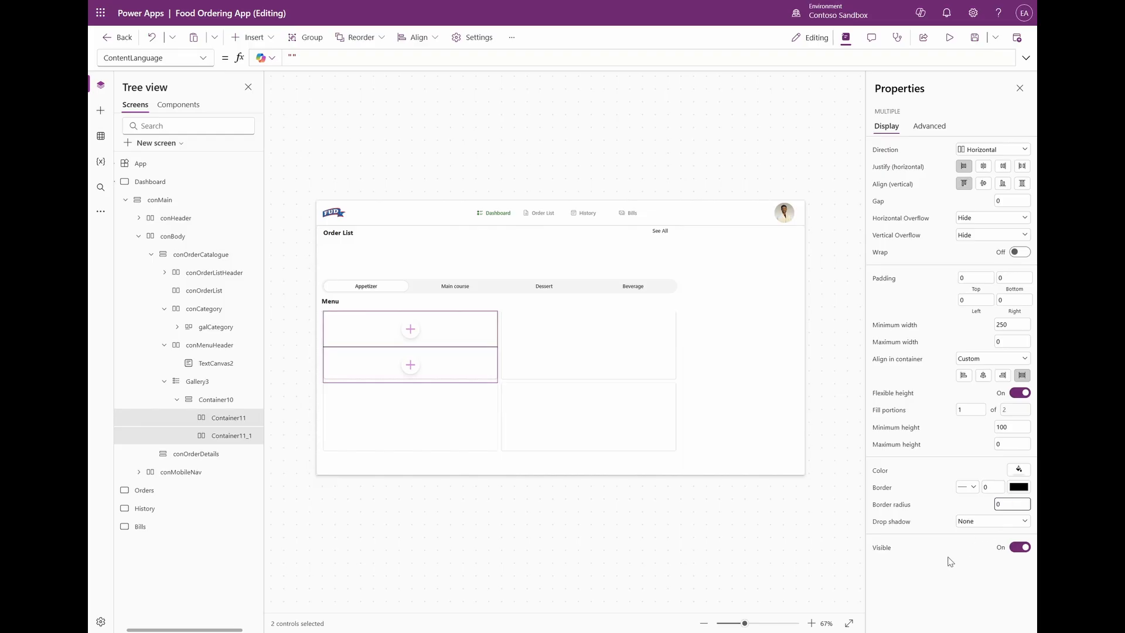
{"action": "left_click", "coordinate": [950, 562]}
Set the minimum height and minimum width of both horizontal containers to 0.
{"action": "double_click", "coordinate": [1012, 423]}
{"action": "type", "text": "0"}
{"action": "double_click", "coordinate": [1003, 325]}
{"action": "type", "text": "0"}
{"action": "left_click", "coordinate": [975, 334]}
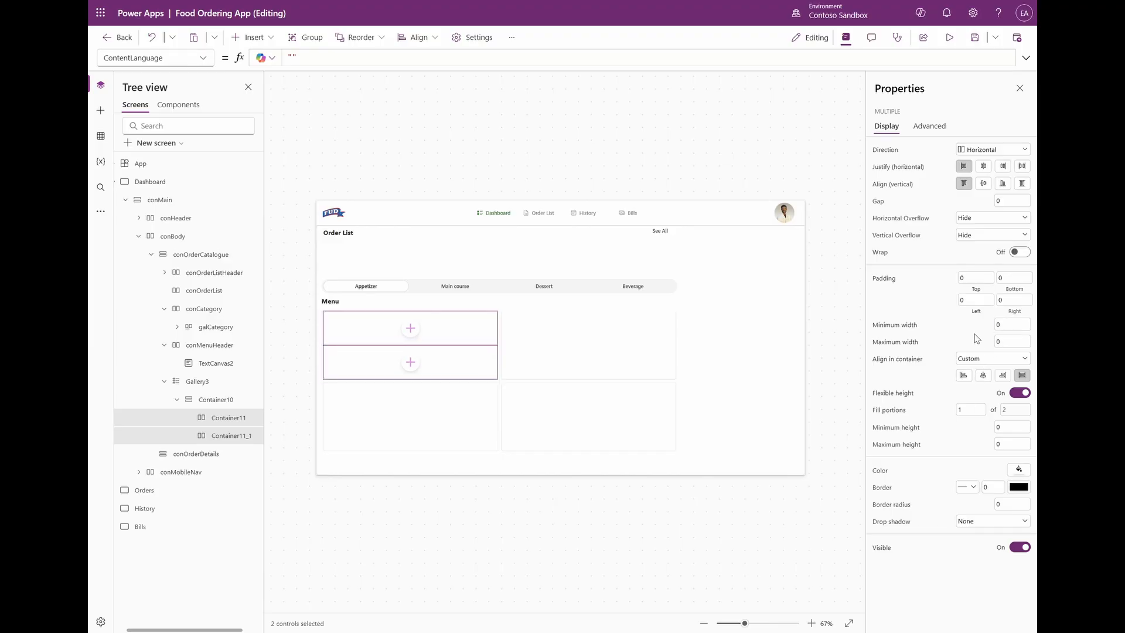
Set the upper horizontal container's fill portions to 2.5.
{"action": "left_click", "coordinate": [228, 419], "text": "ctrl"}
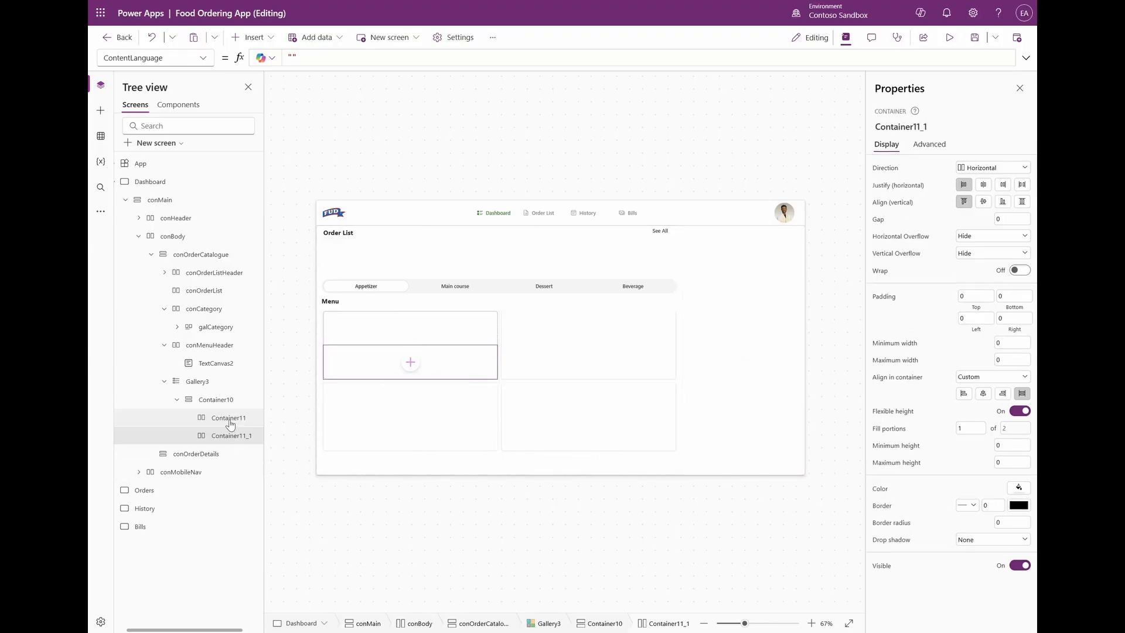
{"action": "left_click", "coordinate": [231, 423]}
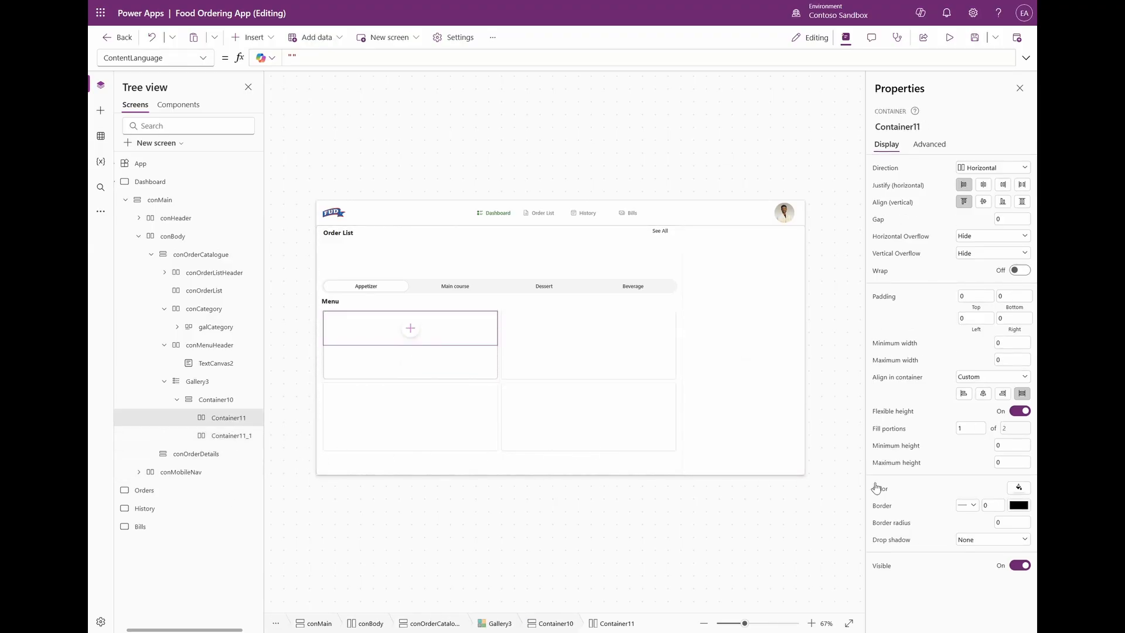
{"action": "left_click", "coordinate": [962, 427]}
{"action": "type", "text": "2.5"}
{"action": "key", "text": "Return"}
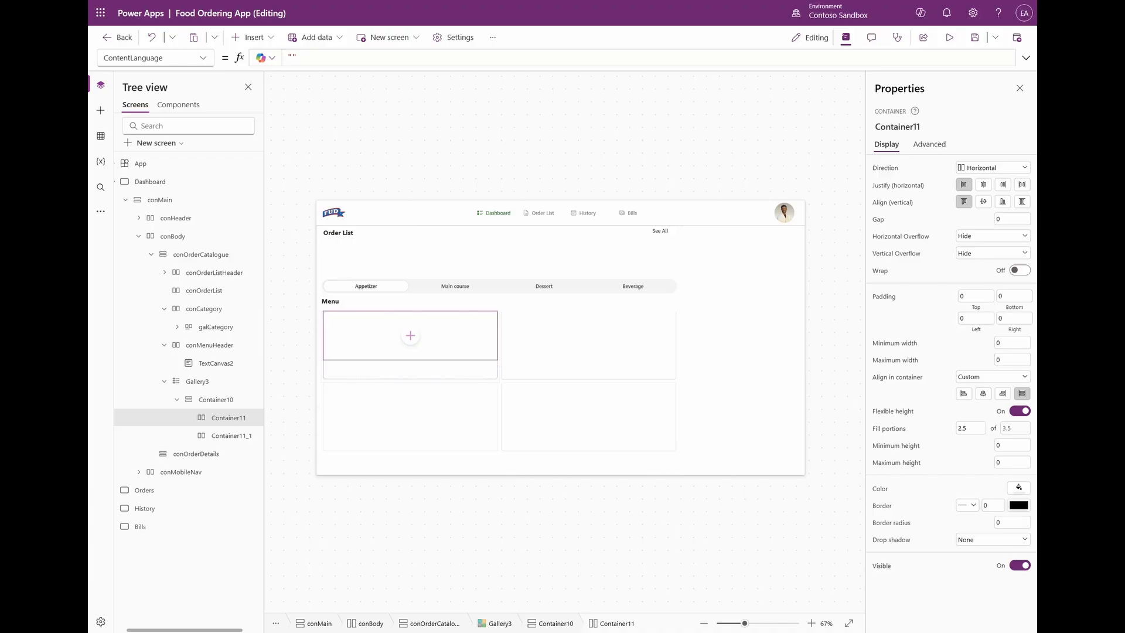
Insert an image and a vertical container beside it in the upper horizontal container.
{"action": "left_click", "coordinate": [252, 36]}
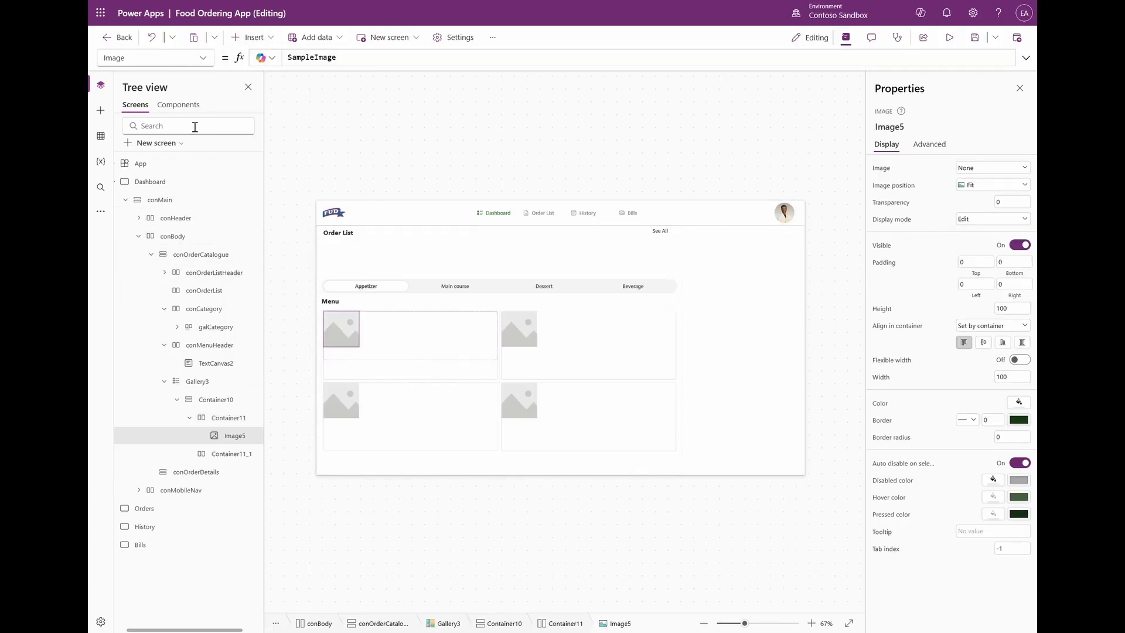
{"action": "left_click", "coordinate": [262, 41]}
{"action": "type", "text": "vert"}
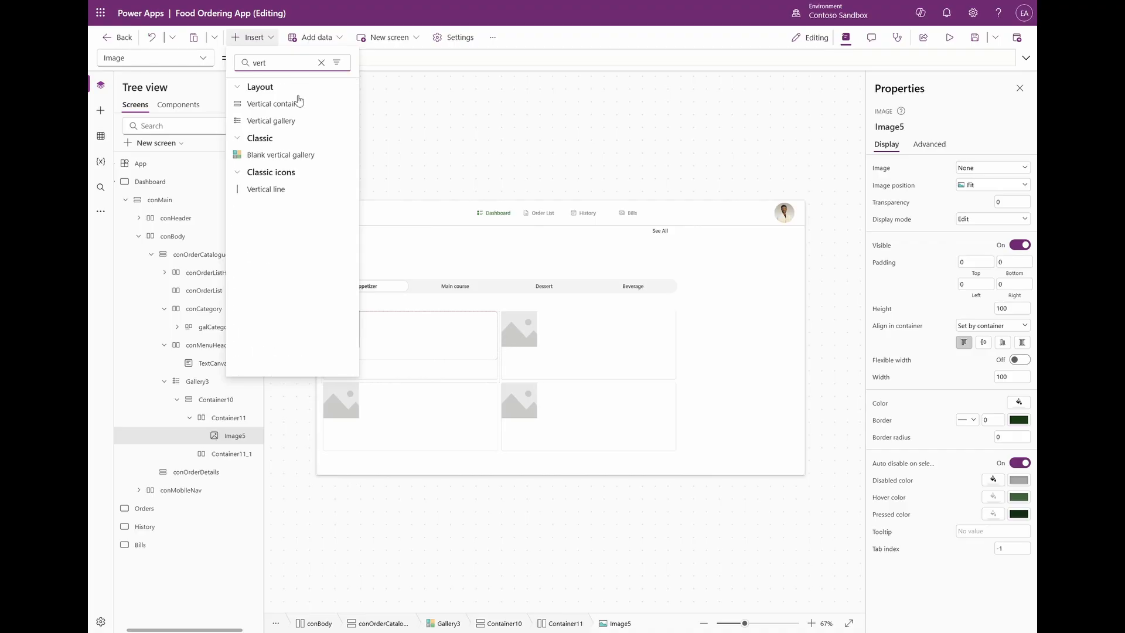
{"action": "left_click", "coordinate": [299, 103]}
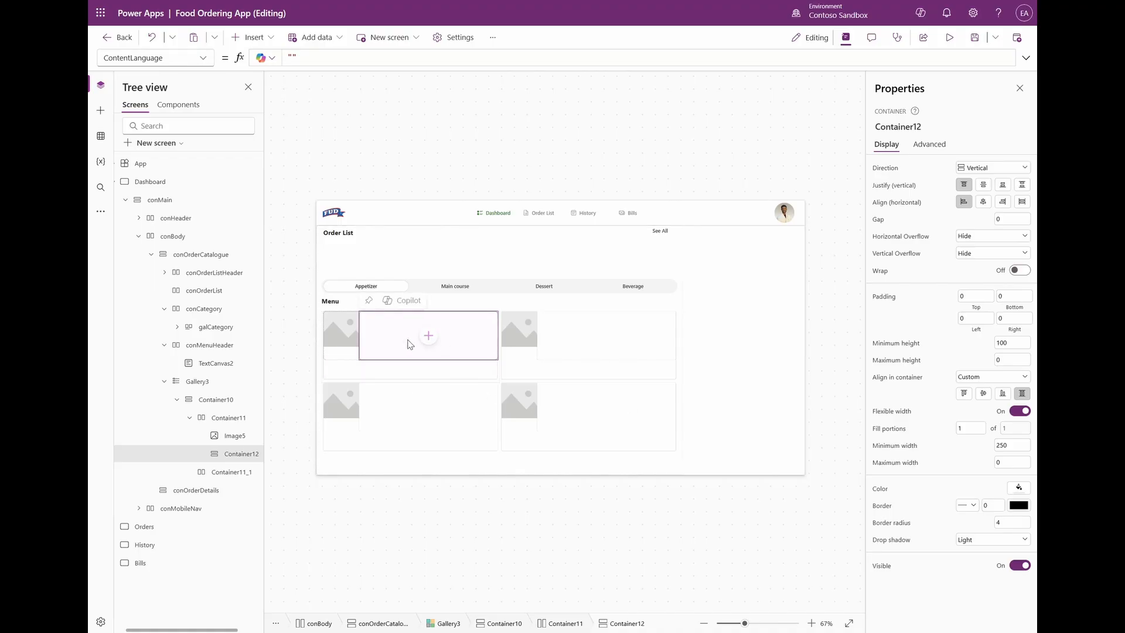
Set the width and height of the image in the gallery template to 110 each.
{"action": "left_click", "coordinate": [338, 336]}
{"action": "left_click", "coordinate": [1016, 375]}
{"action": "type", "text": "11"}
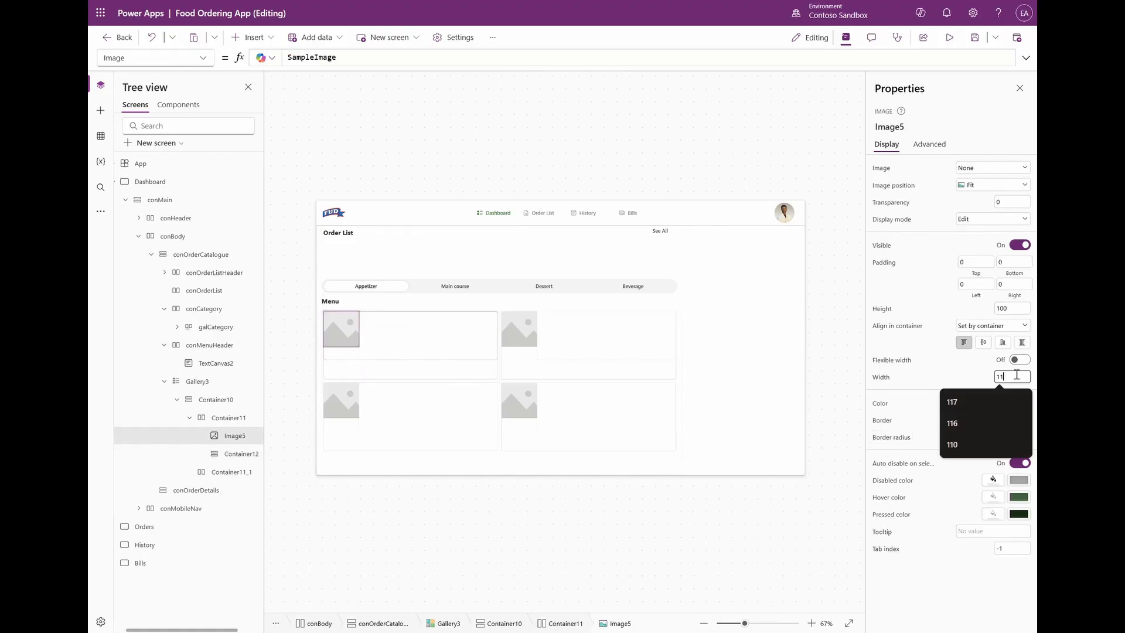
{"action": "type", "text": "0"}
{"action": "left_click", "coordinate": [1006, 309]}
{"action": "type", "text": "110"}
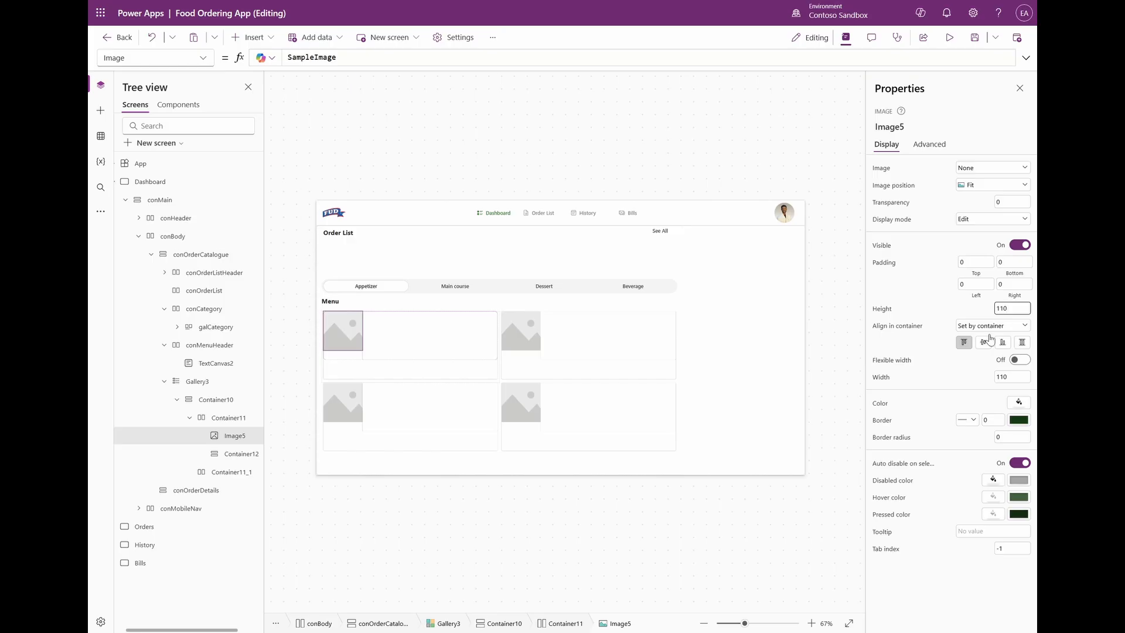
Set the top and left padding of the upper horizontal container in the gallery template to 10.
{"action": "left_click", "coordinate": [228, 422]}
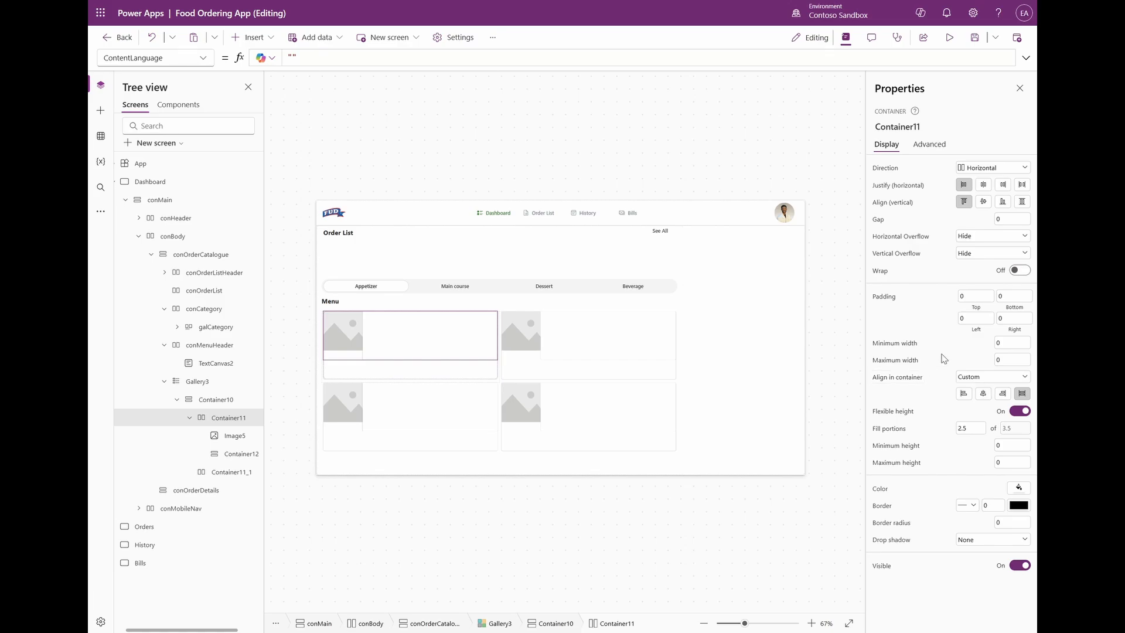
{"action": "left_click", "coordinate": [971, 297]}
{"action": "left_click", "coordinate": [966, 316]}
{"action": "type", "text": "10"}
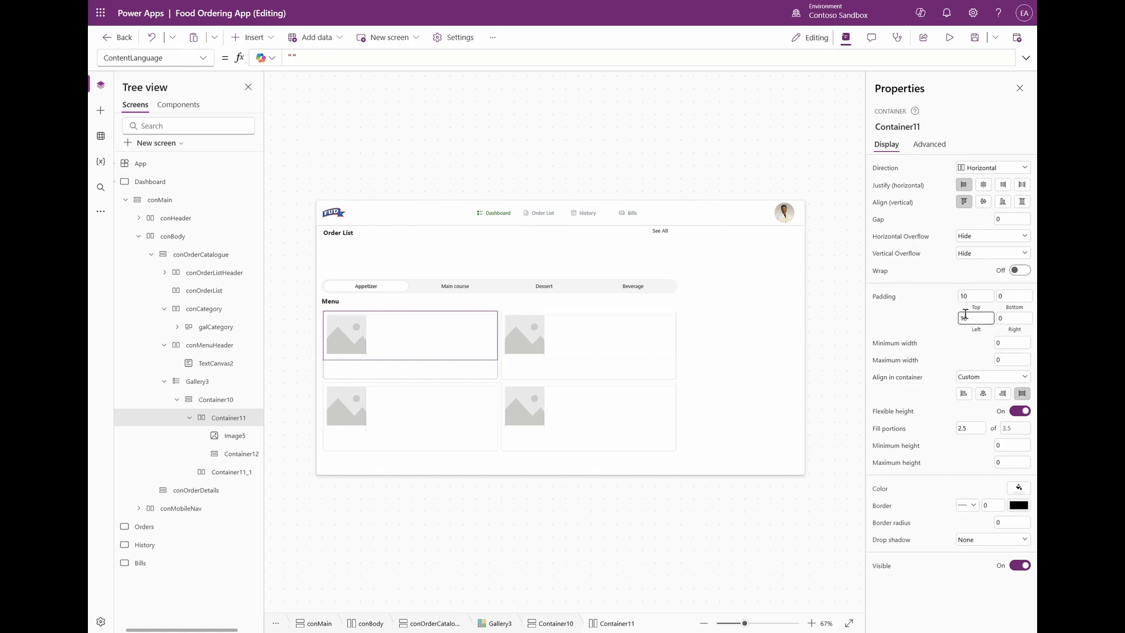
Round the corners of the gallery template's image with a border radius of 16.
{"action": "left_click", "coordinate": [347, 334]}
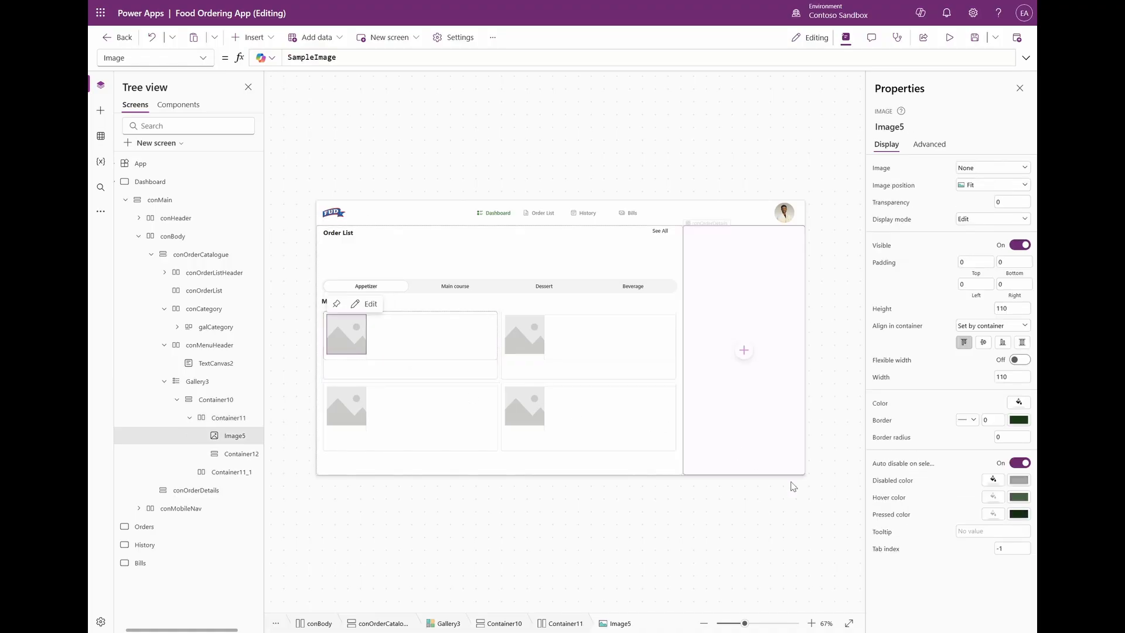
{"action": "left_click", "coordinate": [1012, 437]}
{"action": "type", "text": "16"}
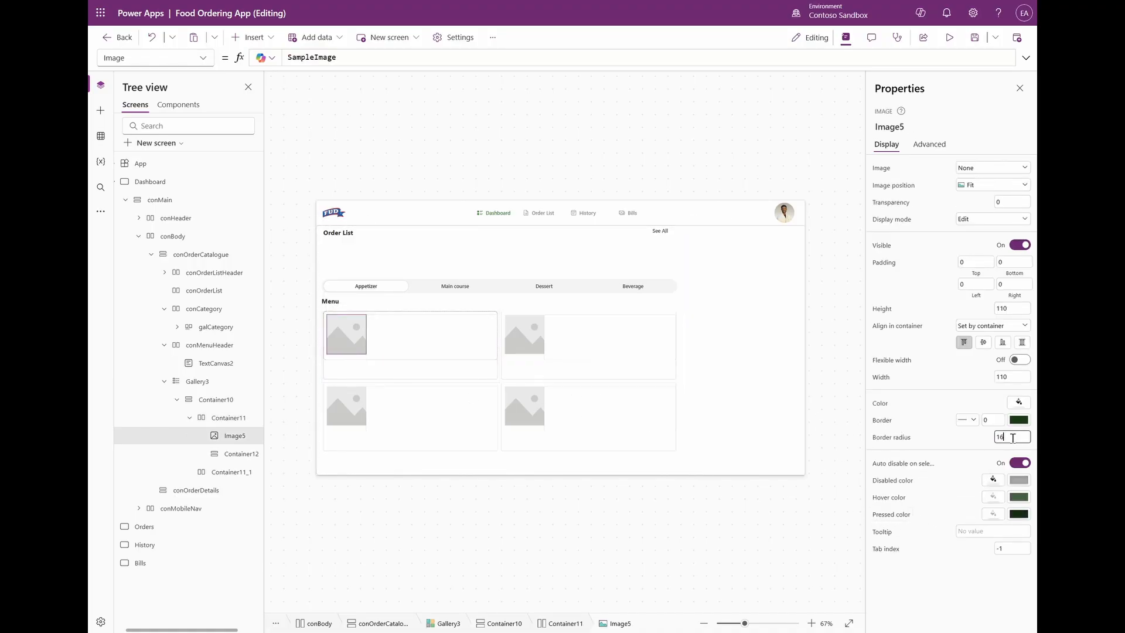
Remove the drop shadow from the vertical container beside the image and set its border radius to 0.
{"action": "left_click", "coordinate": [370, 364]}
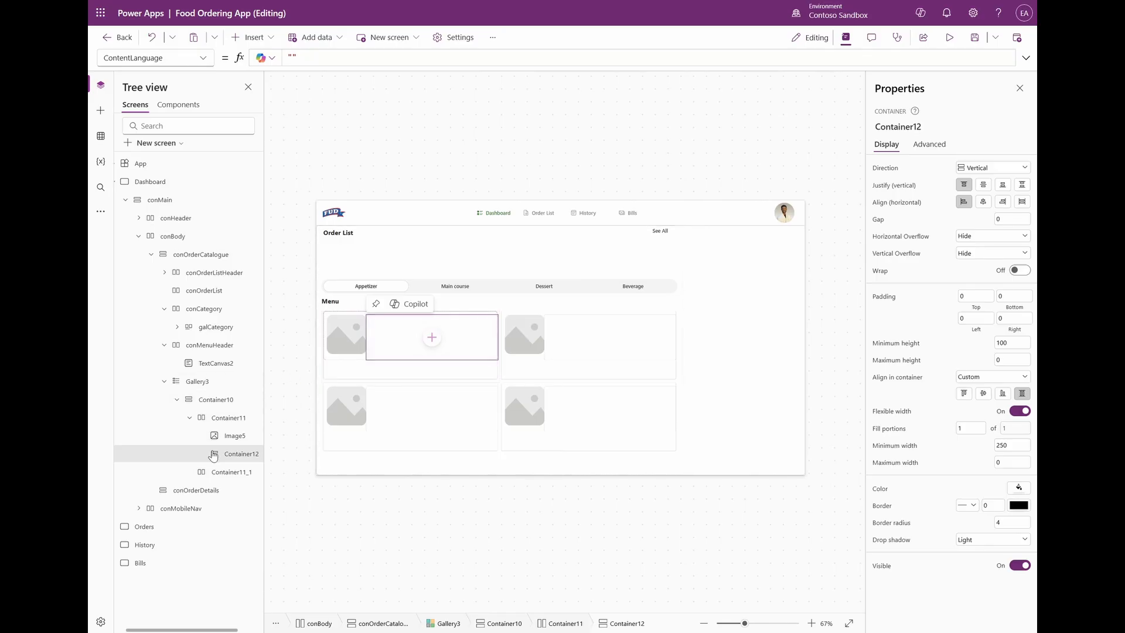
{"action": "left_click", "coordinate": [229, 477]}
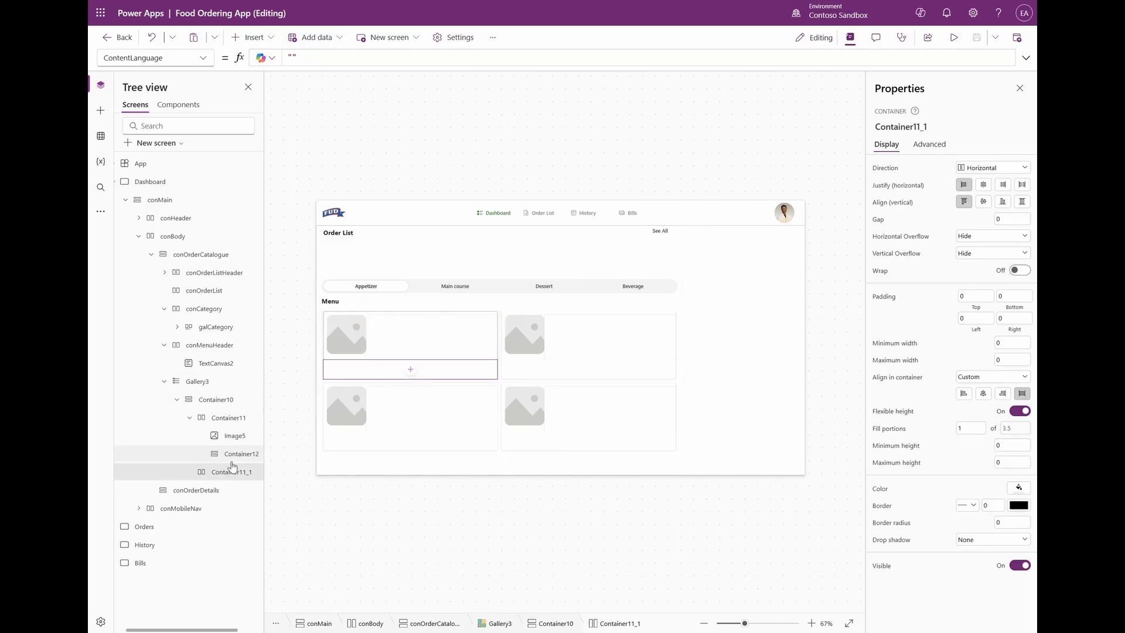
{"action": "left_click", "coordinate": [233, 459]}
{"action": "left_click", "coordinate": [966, 543]}
{"action": "left_click", "coordinate": [973, 452]}
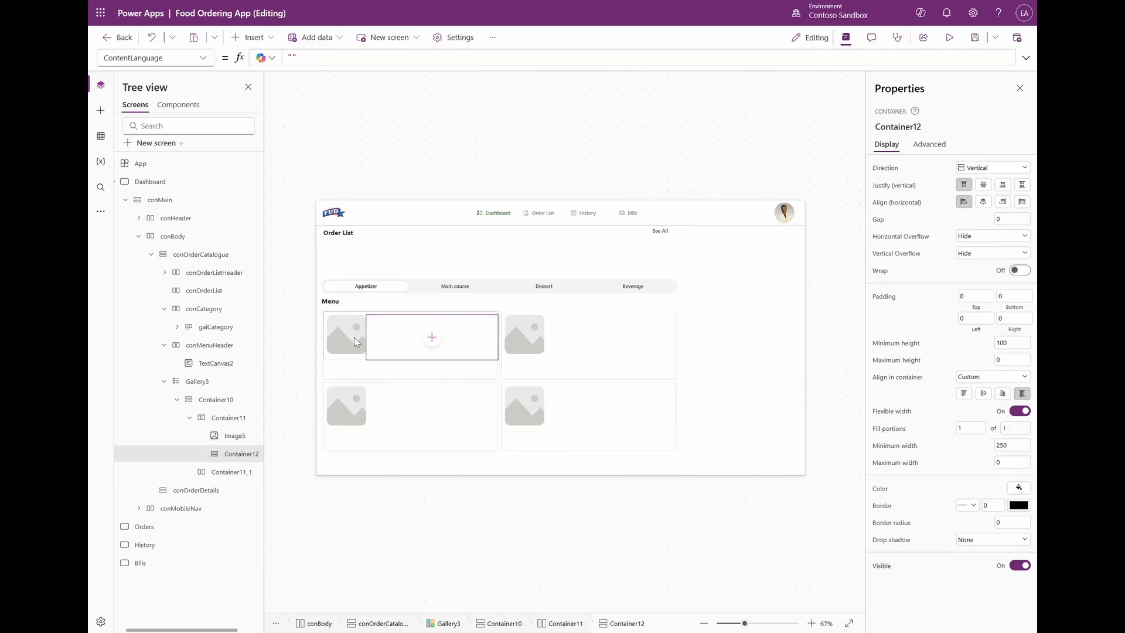
Bind the gallery image to ThisItem.'Item Image Link' and set its image position to Fill.
{"action": "left_click", "coordinate": [352, 335]}
{"action": "double_click", "coordinate": [352, 62]}
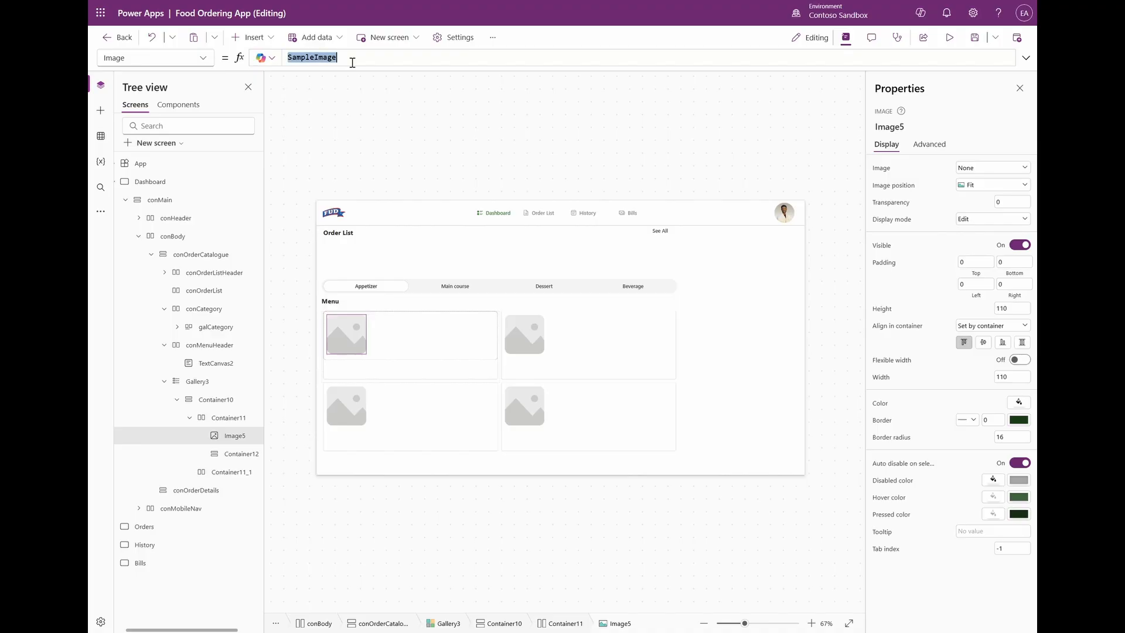
{"action": "type", "text": "This"}
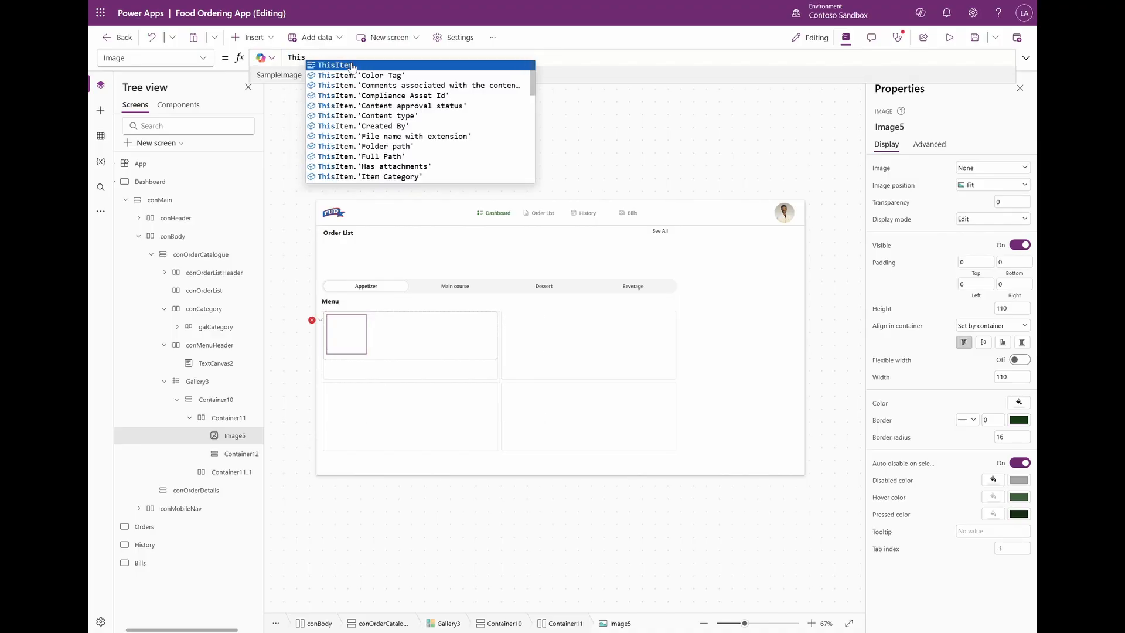
{"action": "left_click", "coordinate": [351, 65]}
{"action": "type", "text": ".i"}
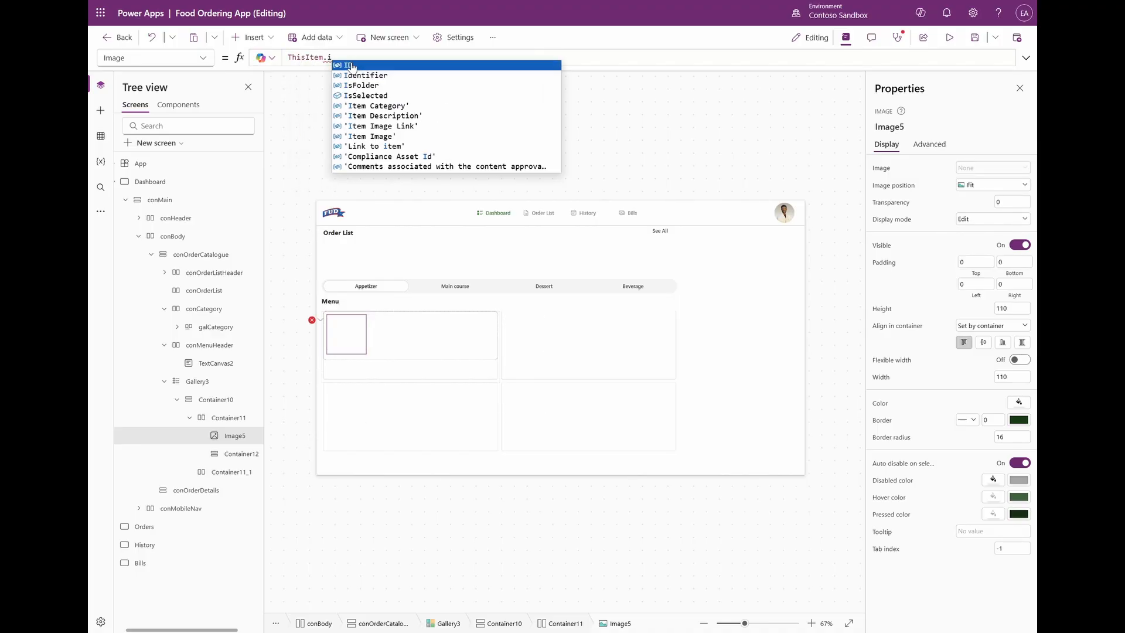
{"action": "left_click", "coordinate": [414, 126]}
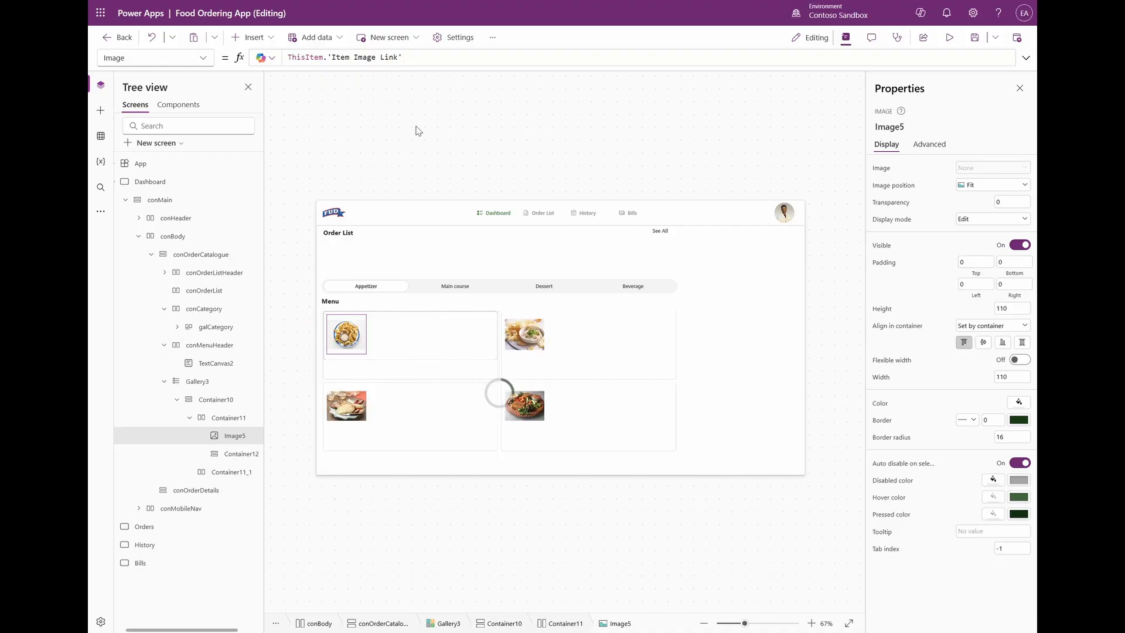
{"action": "left_click", "coordinate": [982, 186]}
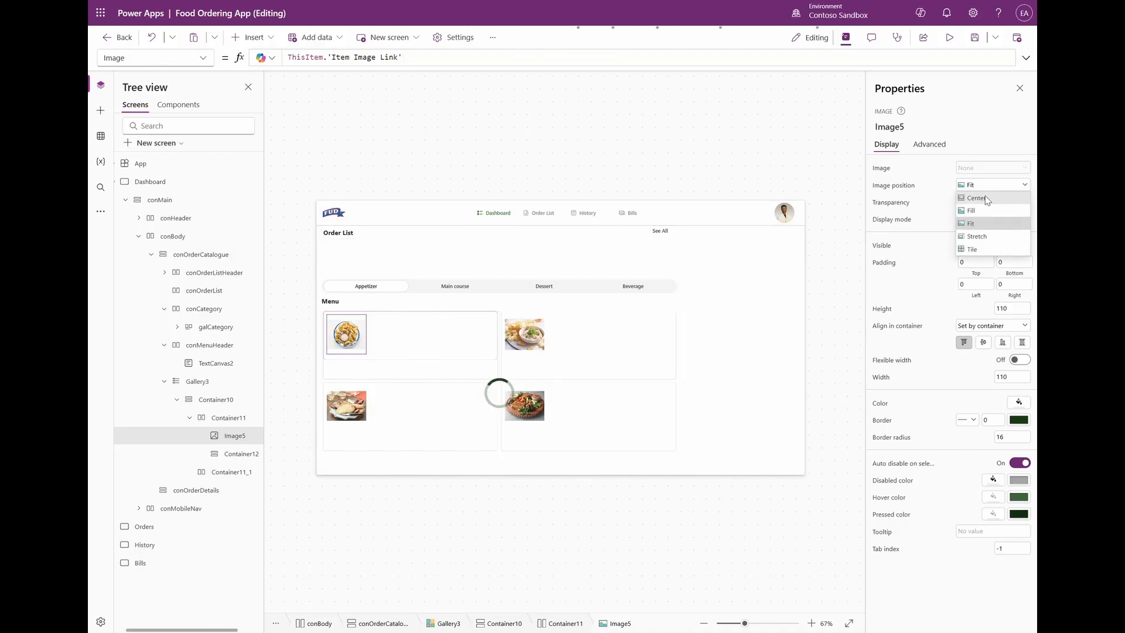
{"action": "left_click", "coordinate": [985, 209]}
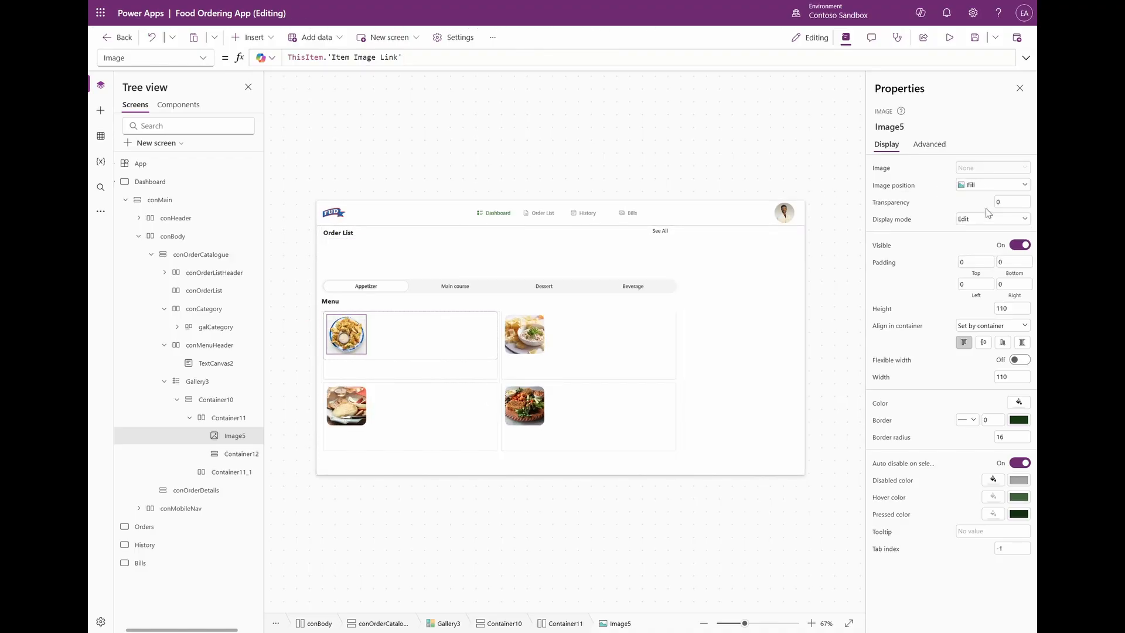
Add three text controls to the vertical container beside the image and give the middle one flexible height with 1.5 fill portions.
{"action": "left_click", "coordinate": [225, 459]}
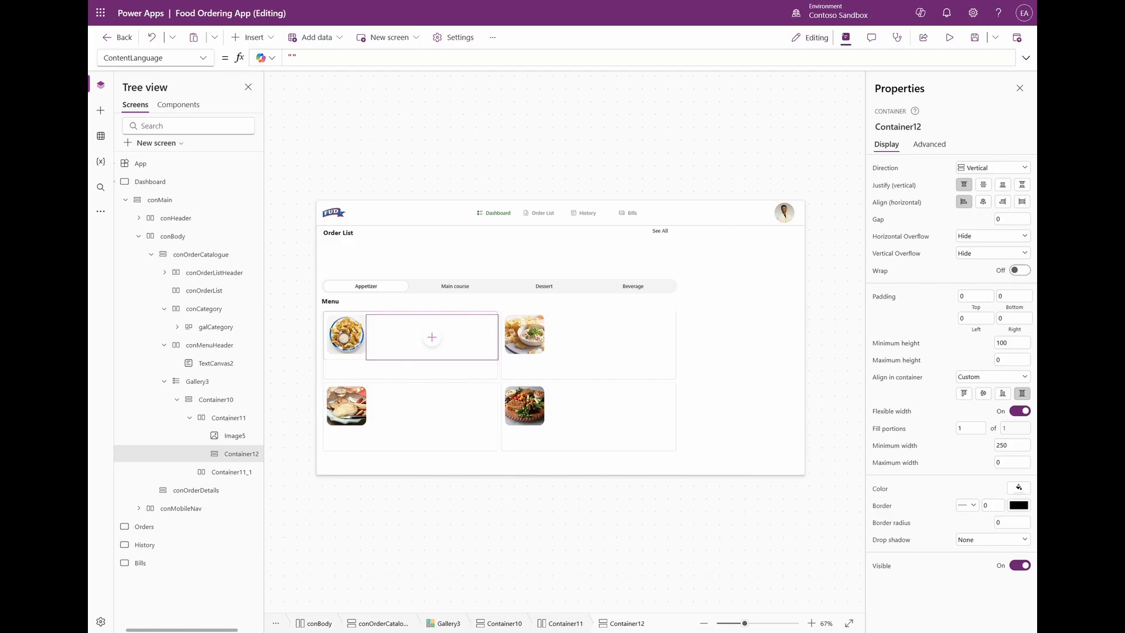
{"action": "left_click", "coordinate": [391, 334]}
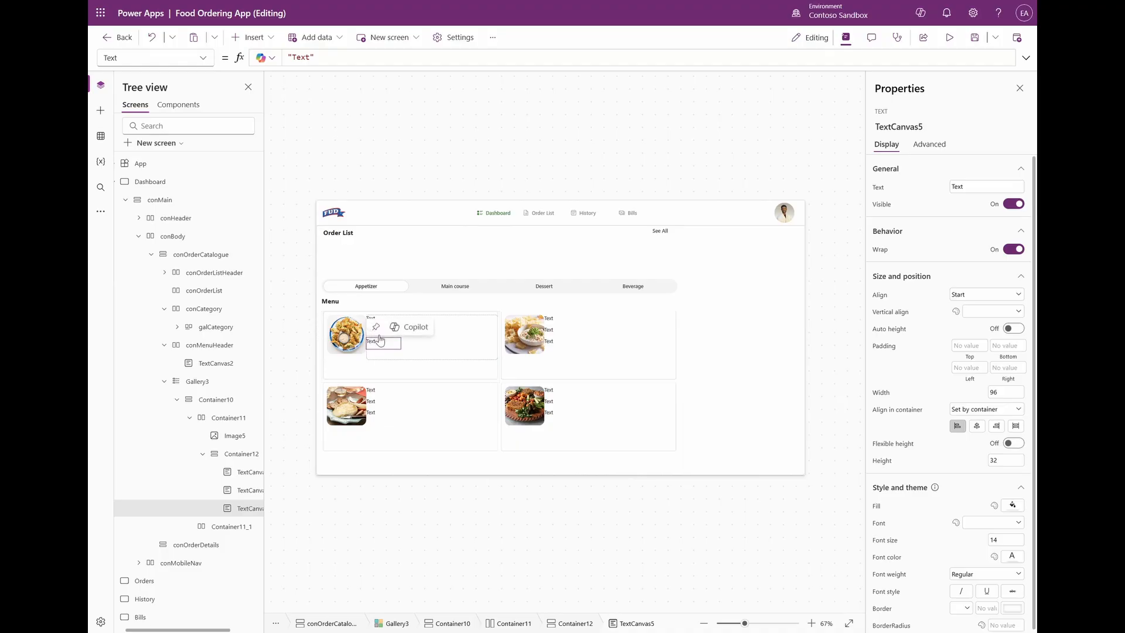
{"action": "left_click", "coordinate": [377, 332]}
{"action": "left_click", "coordinate": [1014, 443]}
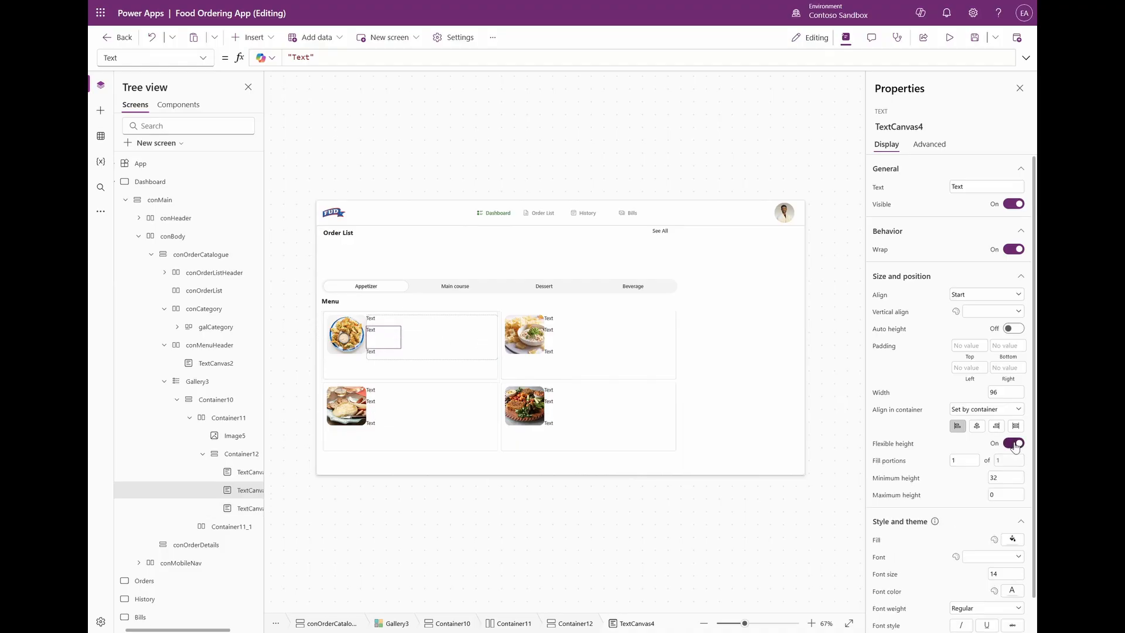
{"action": "left_click", "coordinate": [974, 460]}
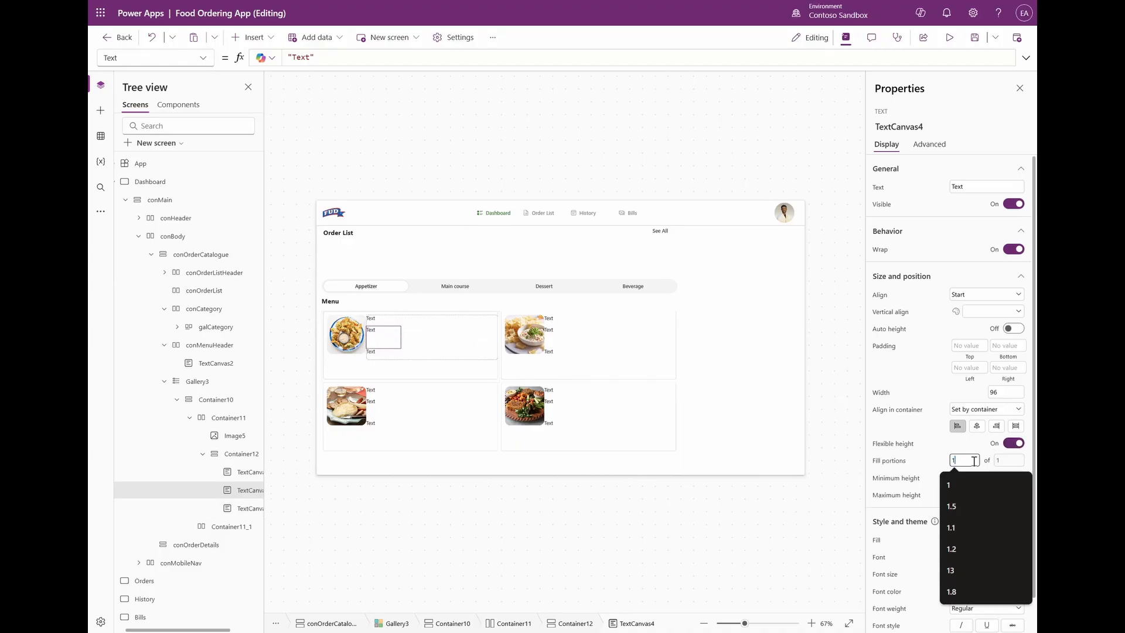
Stretch all three text controls across the full width of their vertical container.
{"action": "left_click", "coordinate": [375, 319], "text": "shift"}
{"action": "left_click", "coordinate": [375, 353], "text": "shift"}
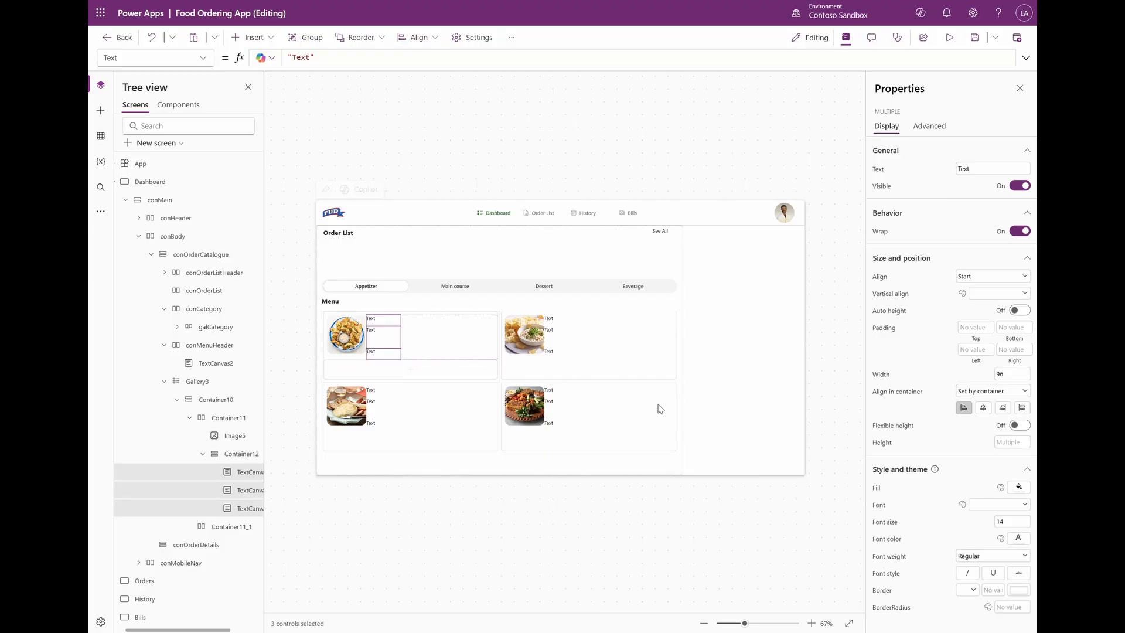
{"action": "left_click", "coordinate": [1022, 410]}
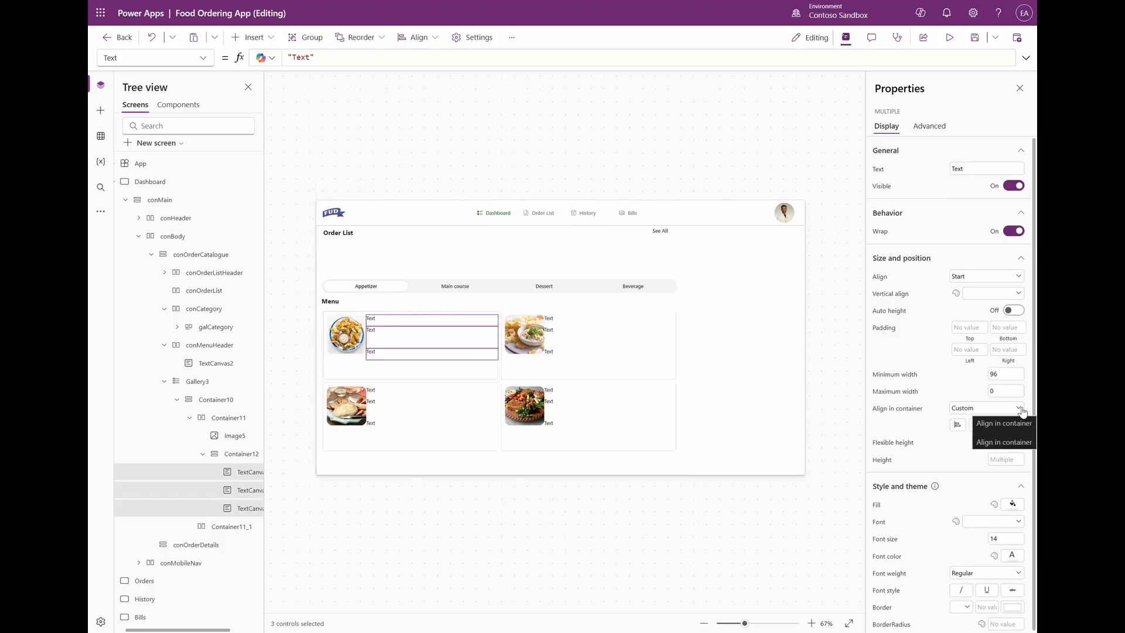
{"action": "left_click", "coordinate": [833, 463]}
Bind the first text control to ThisItem.Title and set its vertical alignment to Middle.
{"action": "left_click", "coordinate": [390, 323]}
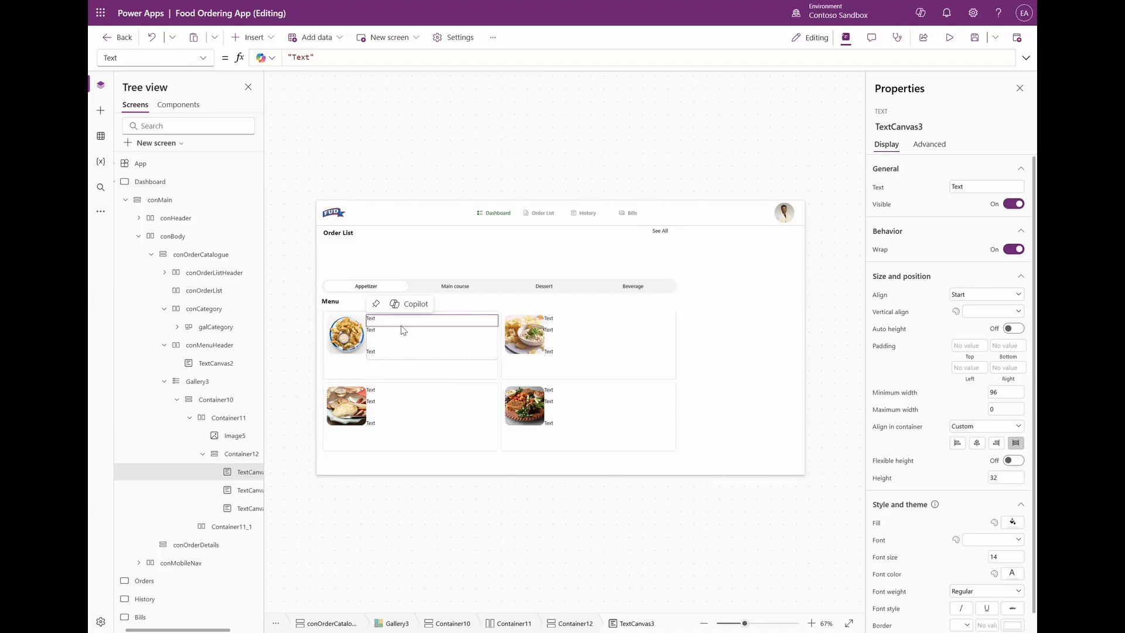
{"action": "left_click", "coordinate": [360, 58]}
{"action": "type", "text": "ThisItem.tit"}
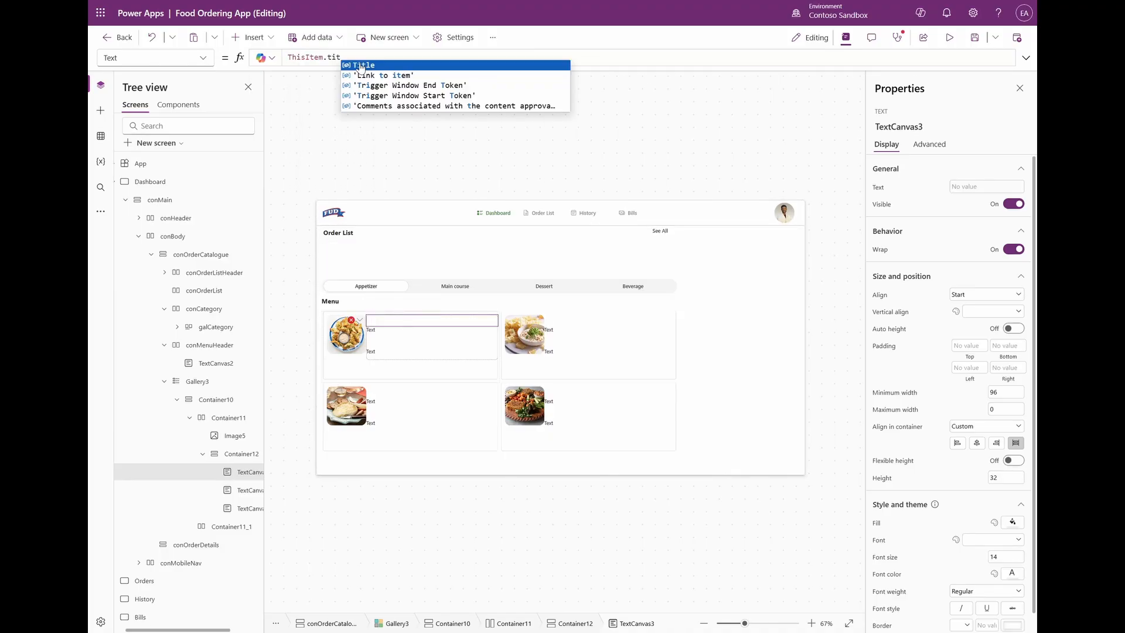
{"action": "left_click", "coordinate": [361, 66]}
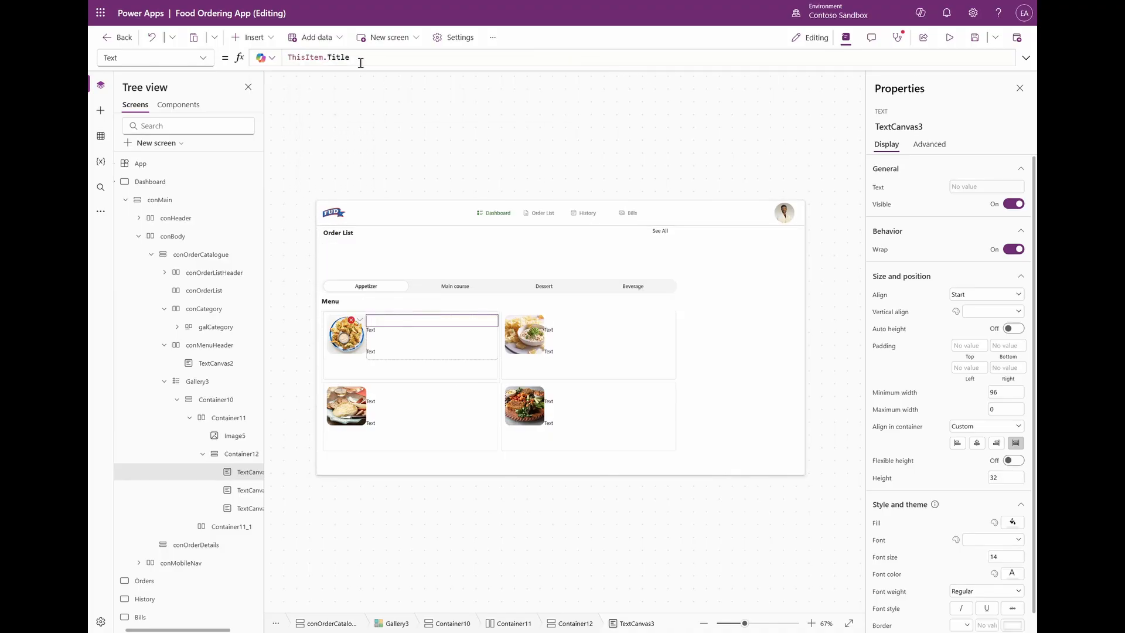
{"action": "left_click", "coordinate": [996, 311]}
{"action": "left_click", "coordinate": [992, 338]}
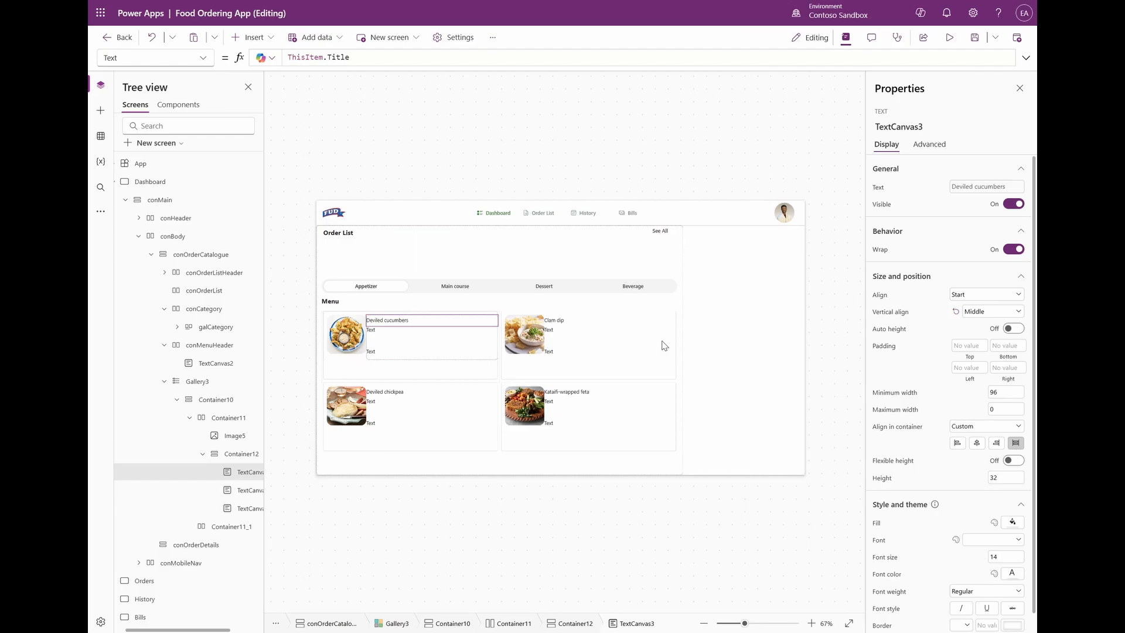
Set the left padding of all three text controls in the gallery template to 5.
{"action": "left_click", "coordinate": [249, 508], "text": "shift"}
{"action": "left_click", "coordinate": [977, 348]}
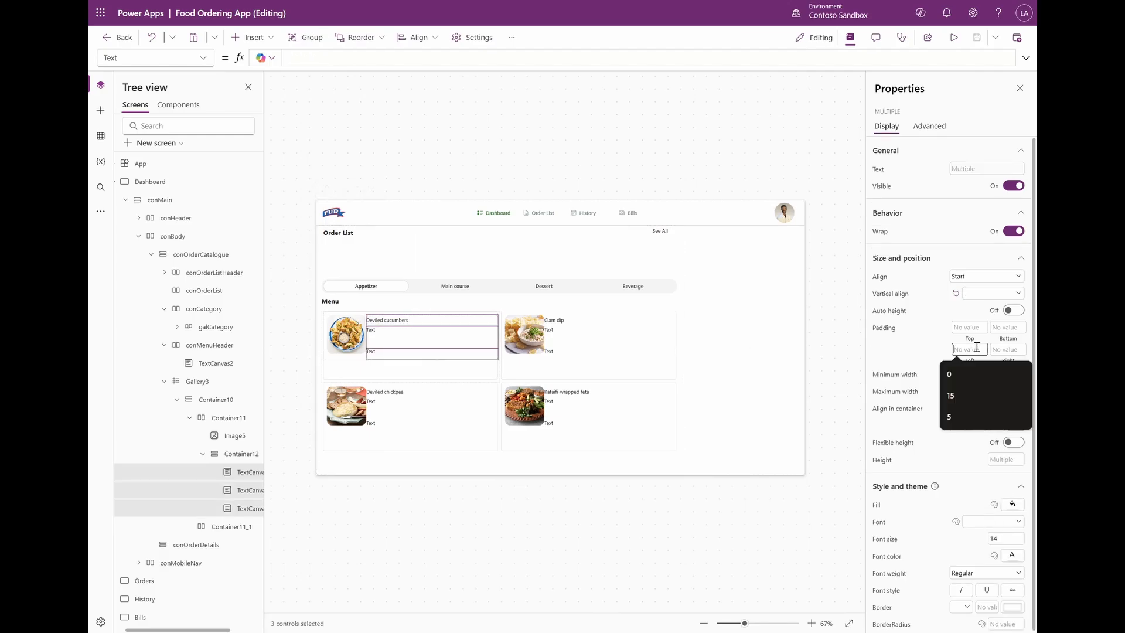
{"action": "type", "text": "5"}
{"action": "left_click", "coordinate": [945, 372]}
Bind the middle text control to ThisItem.'Item Description'.
{"action": "left_click", "coordinate": [439, 338]}
{"action": "left_click", "coordinate": [372, 59]}
{"action": "key", "text": "ctrl+a"}
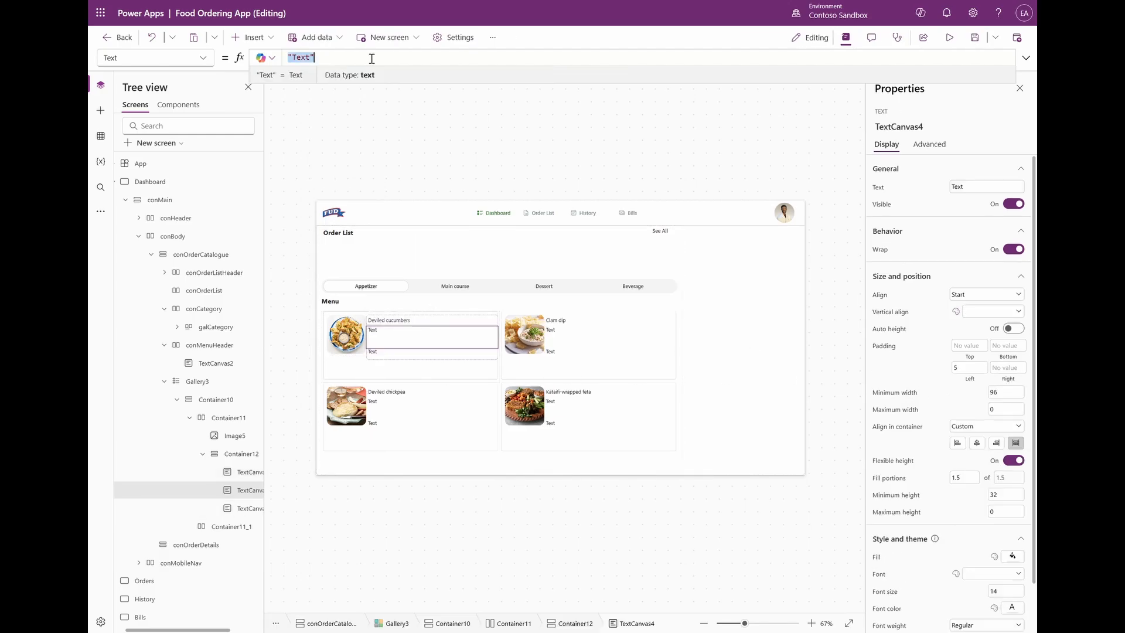
{"action": "type", "text": "Tgh"}
{"action": "key", "text": "BackSpace"}
{"action": "key", "text": "BackSpace"}
{"action": "type", "text": "hisItem.'Item Description'"}
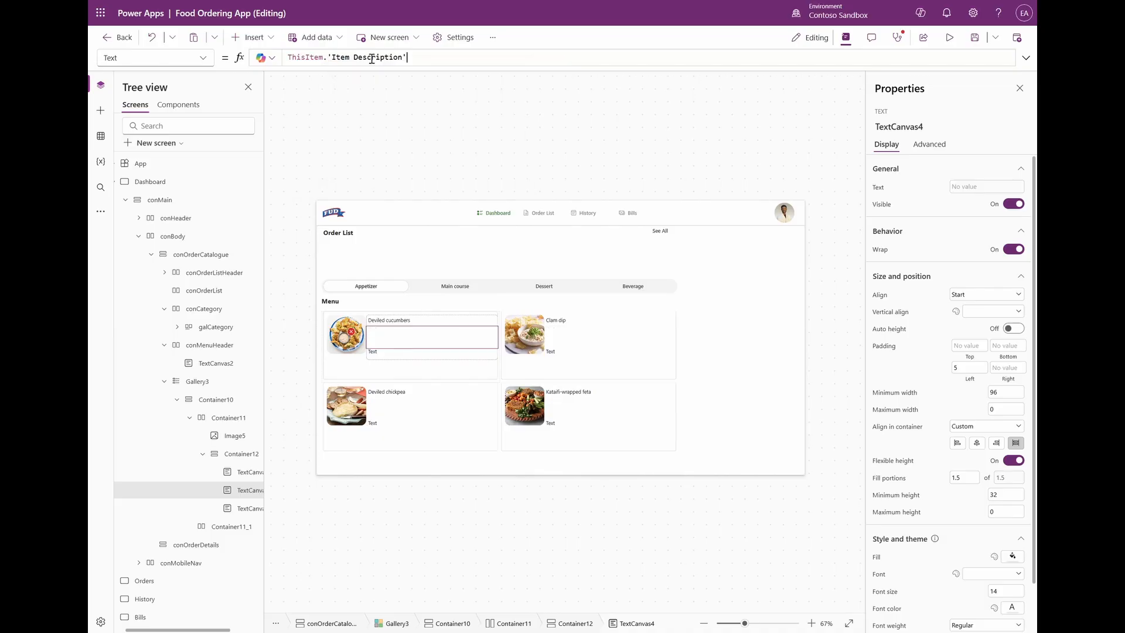
Bind the third text control to ThisItem.Quantity and set its vertical alignment to Middle.
{"action": "left_click", "coordinate": [403, 354]}
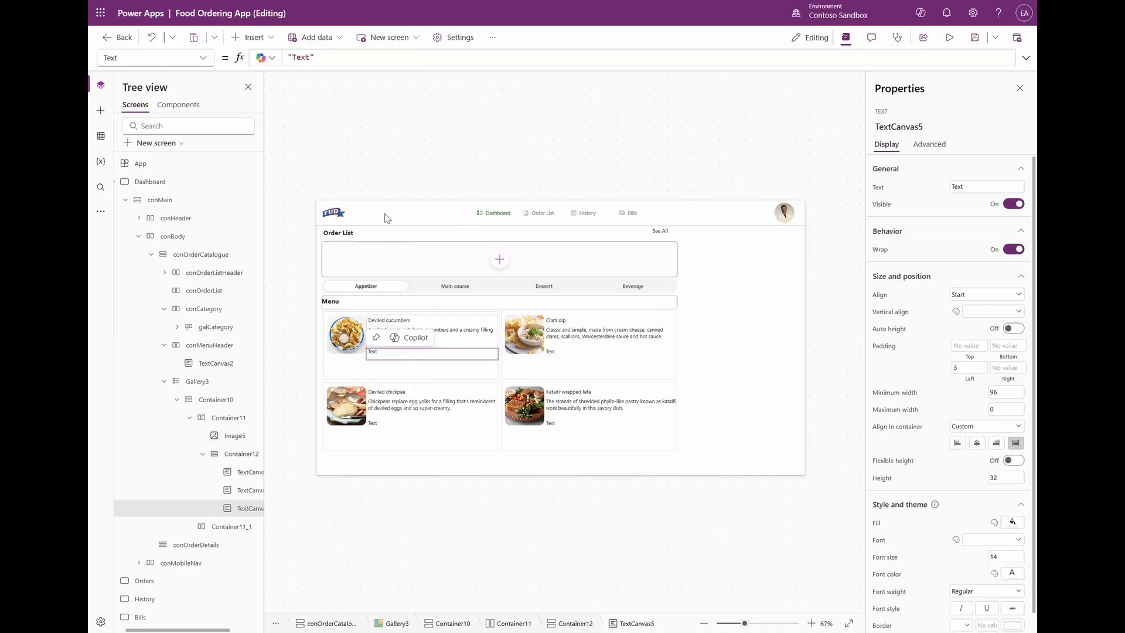
{"action": "left_click", "coordinate": [321, 58]}
{"action": "key", "text": "ctrl+a"}
{"action": "type", "text": "ThisItem."}
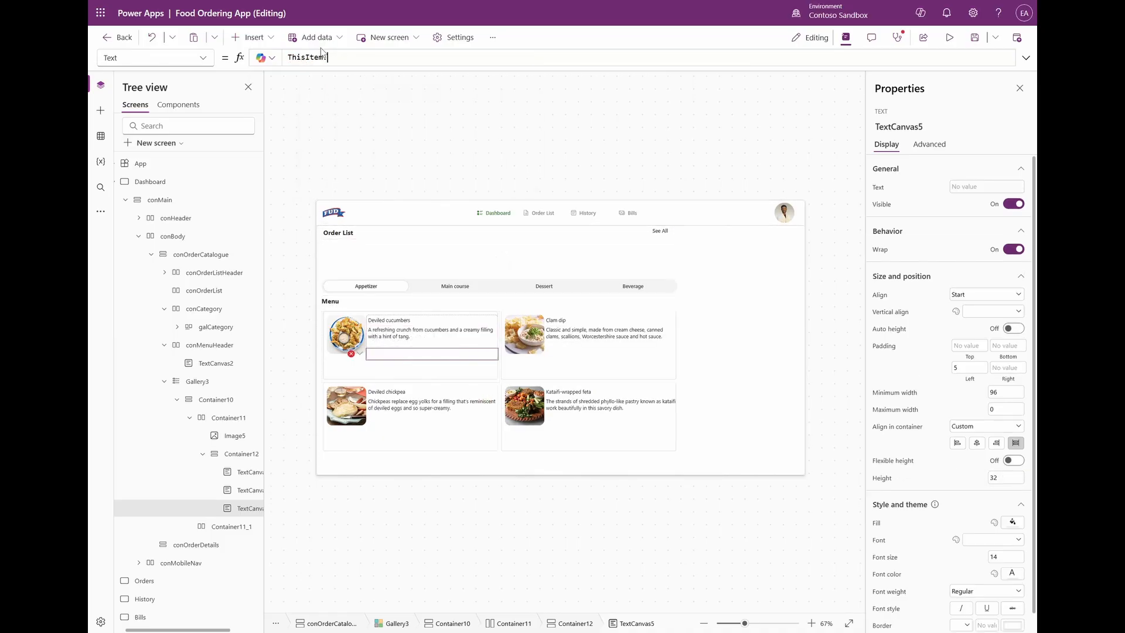
{"action": "type", "text": "qu"}
{"action": "key", "text": "Tab"}
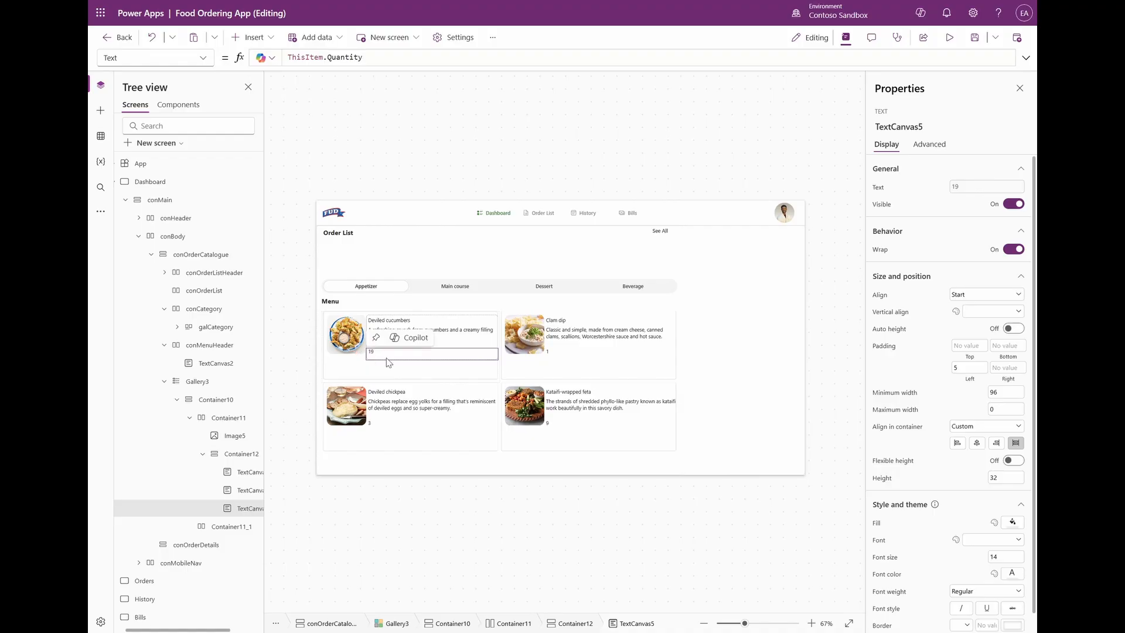
{"action": "left_click", "coordinate": [987, 311]}
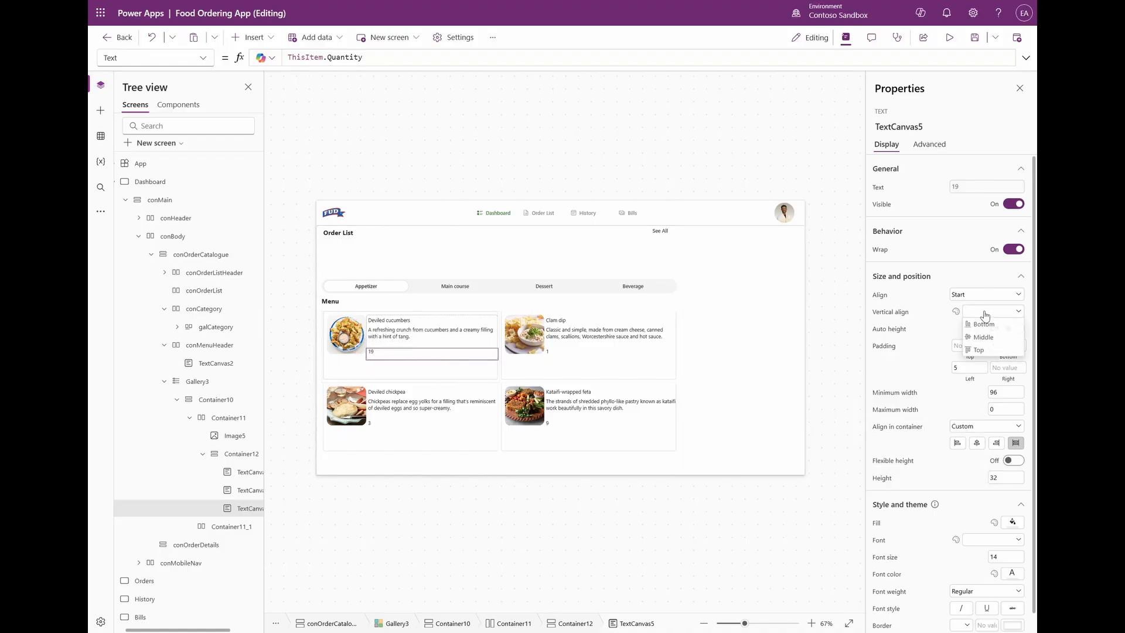
{"action": "left_click", "coordinate": [984, 338]}
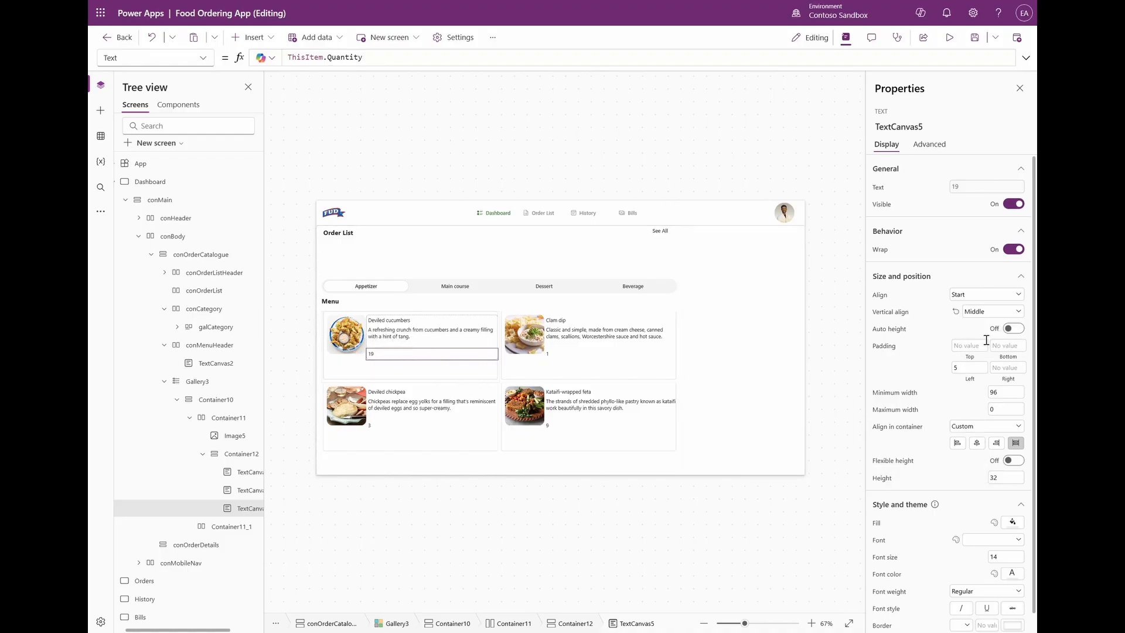
{"action": "left_click", "coordinate": [480, 337]}
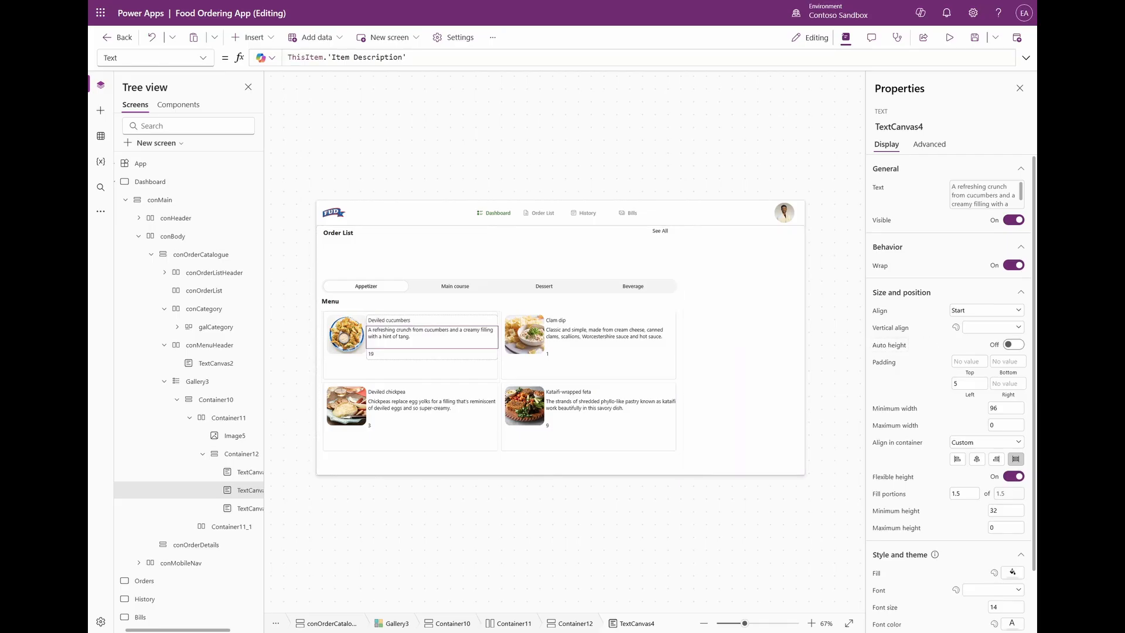
{"action": "left_click", "coordinate": [991, 327]}
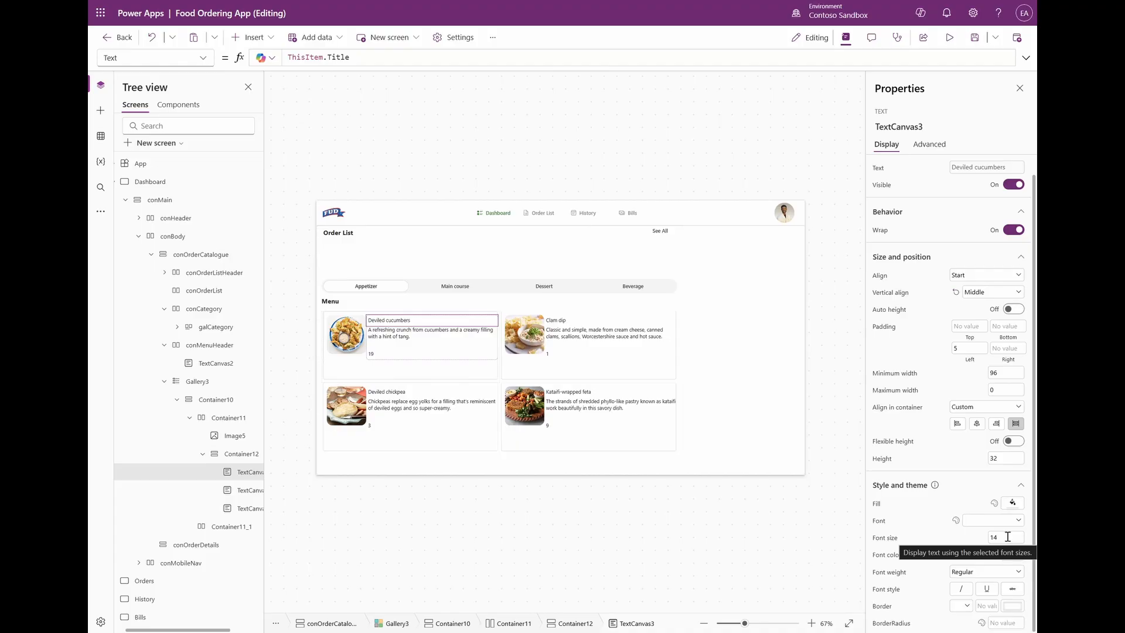
Set the title text's font weight to Semibold and its height to 20.
{"action": "left_click", "coordinate": [1008, 537]}
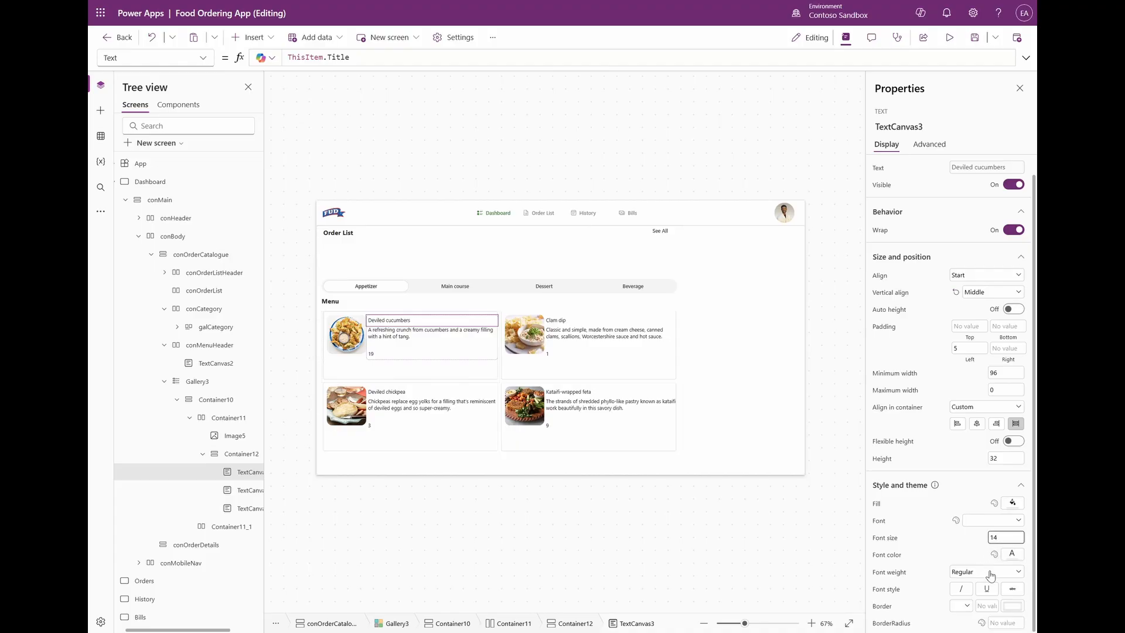
{"action": "left_click", "coordinate": [990, 572]}
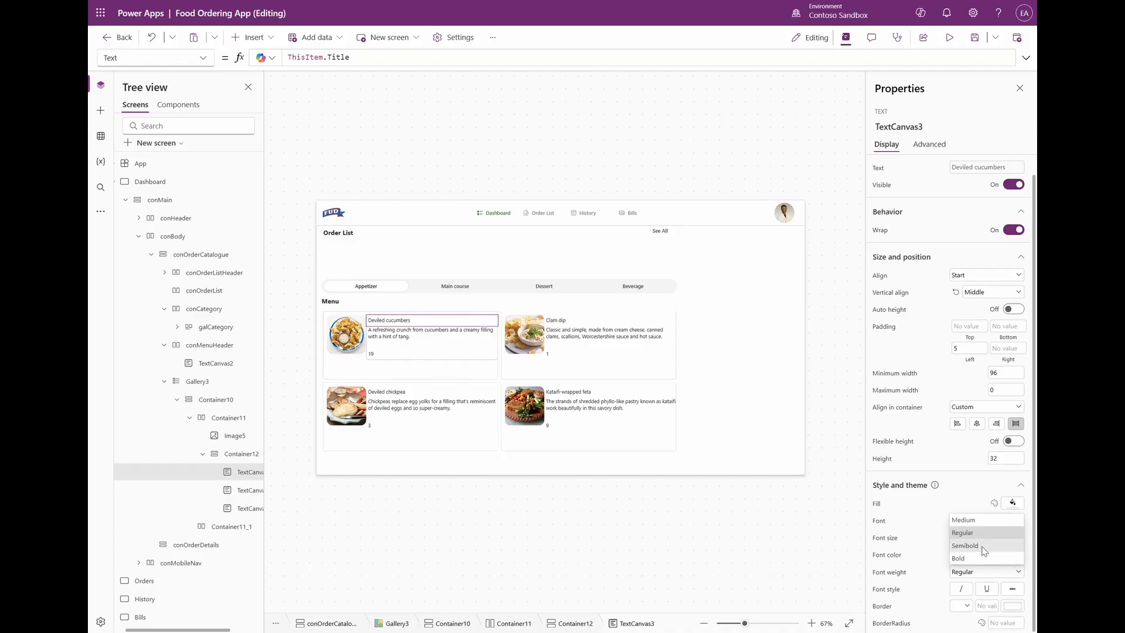
{"action": "left_click", "coordinate": [984, 546]}
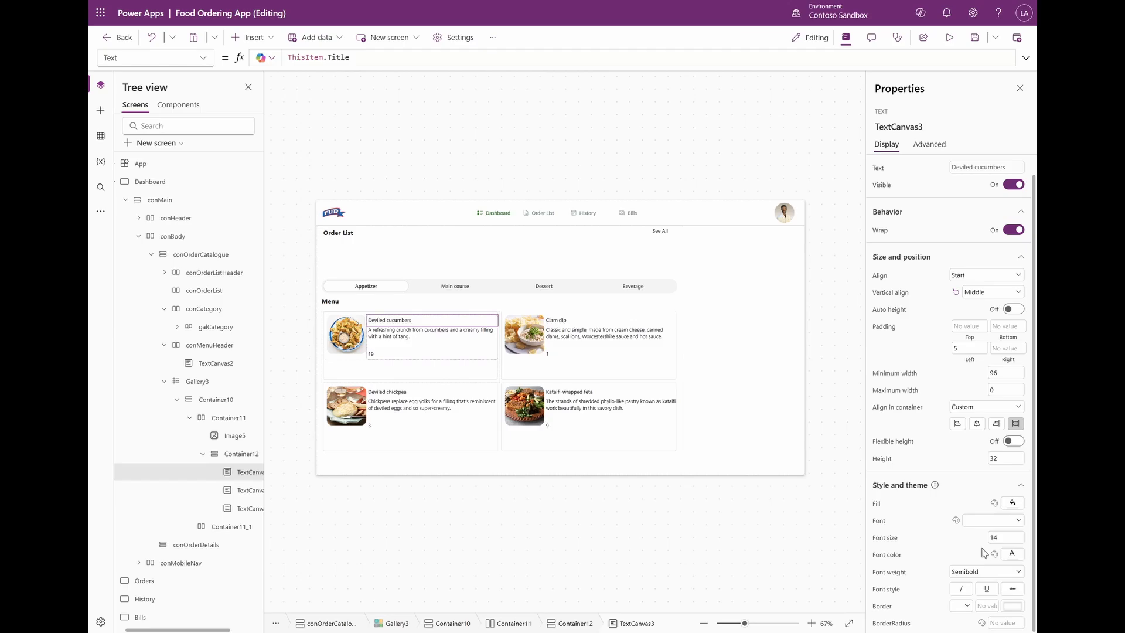
{"action": "left_click", "coordinate": [1005, 460]}
{"action": "type", "text": "20"}
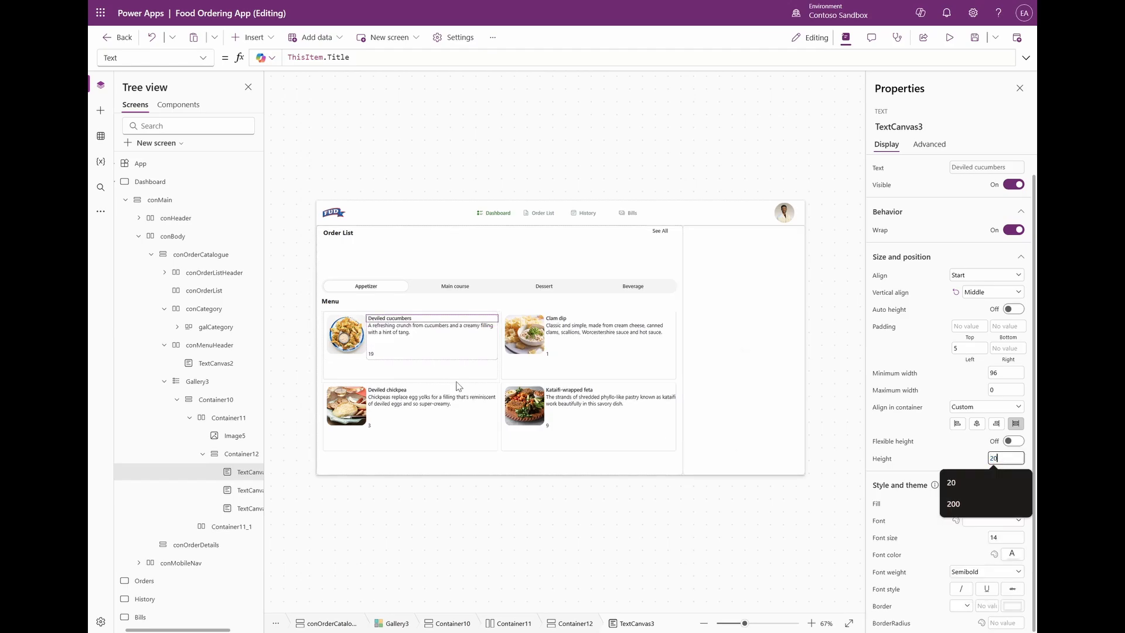
Set the description text's font size to the formula If(Dashboard.Size >= 4, 11, 13).
{"action": "left_click", "coordinate": [432, 335]}
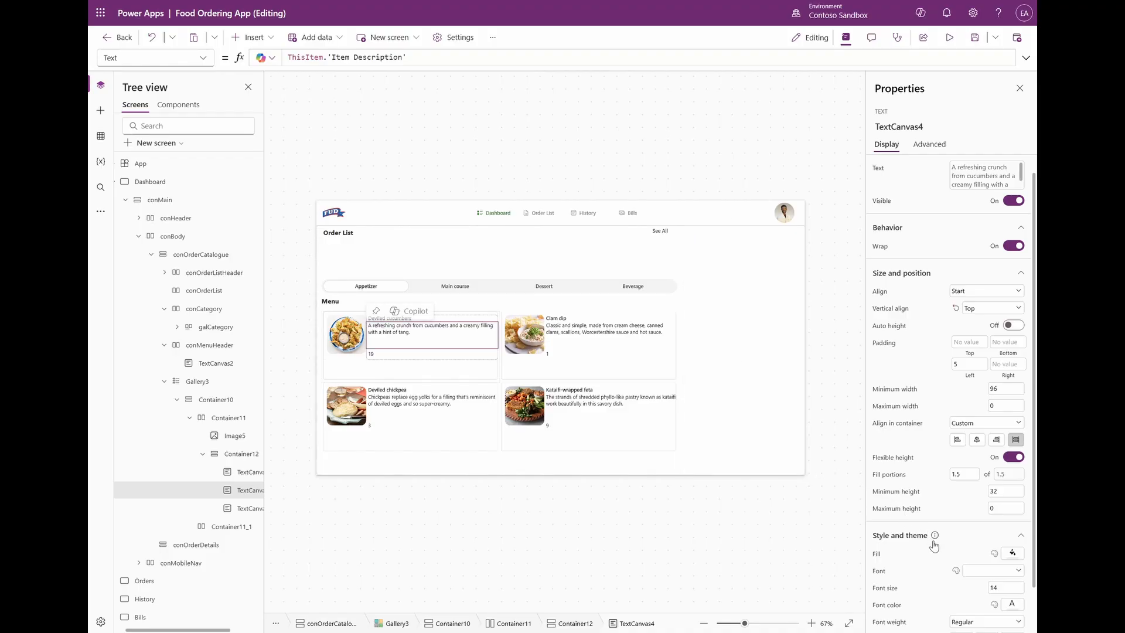
{"action": "scroll", "coordinate": [885, 542], "scroll_direction": "down", "scroll_amount": 2}
{"action": "left_click", "coordinate": [885, 542]}
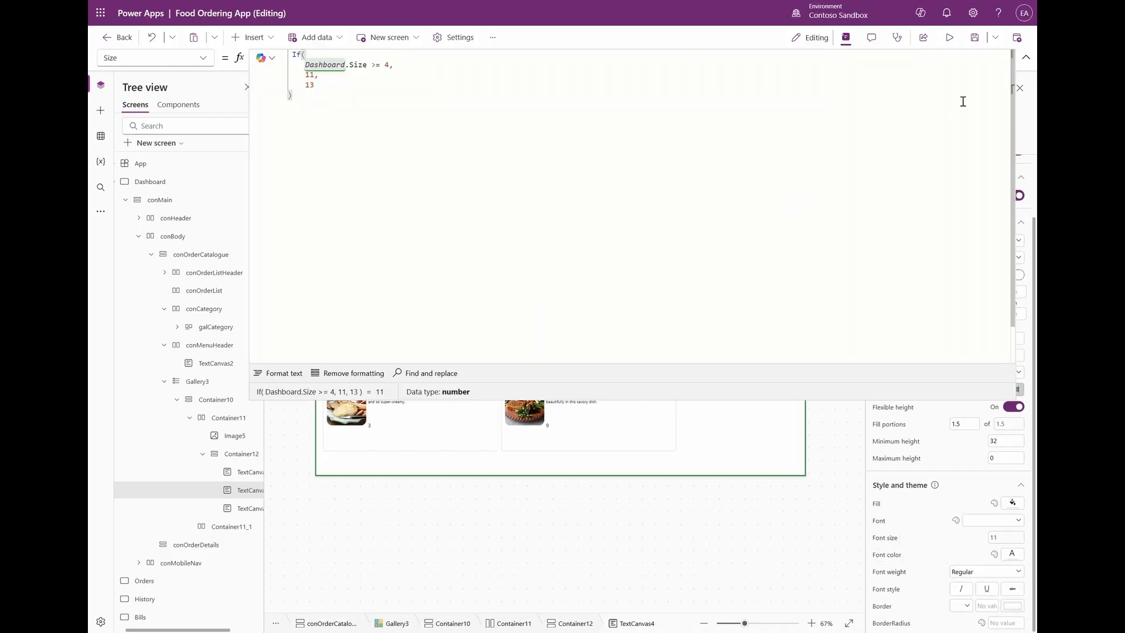
{"action": "left_click", "coordinate": [1026, 57]}
Set the quantity text's font size to 11 and its height to 20.
{"action": "left_click", "coordinate": [382, 353]}
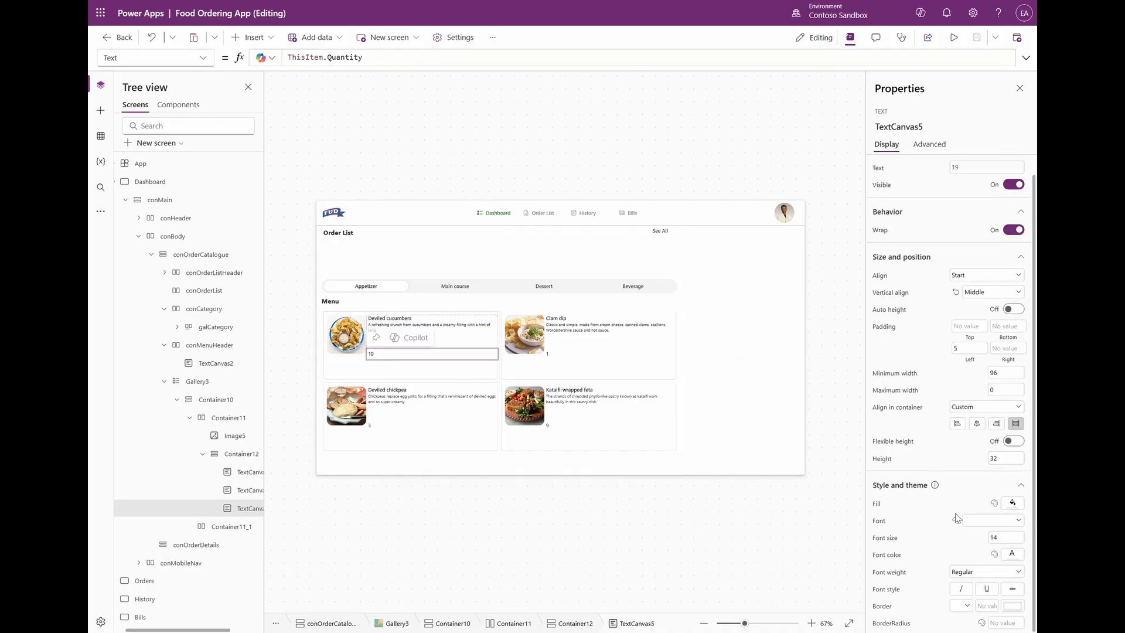
{"action": "left_click", "coordinate": [1005, 538]}
{"action": "type", "text": "11"}
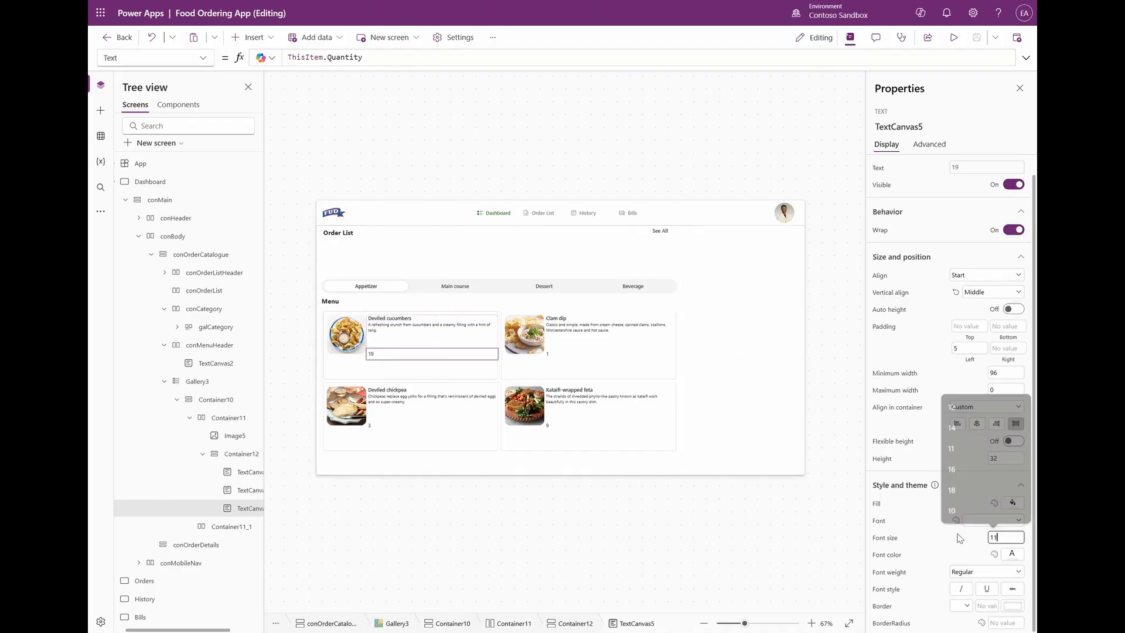
{"action": "key", "text": "Return"}
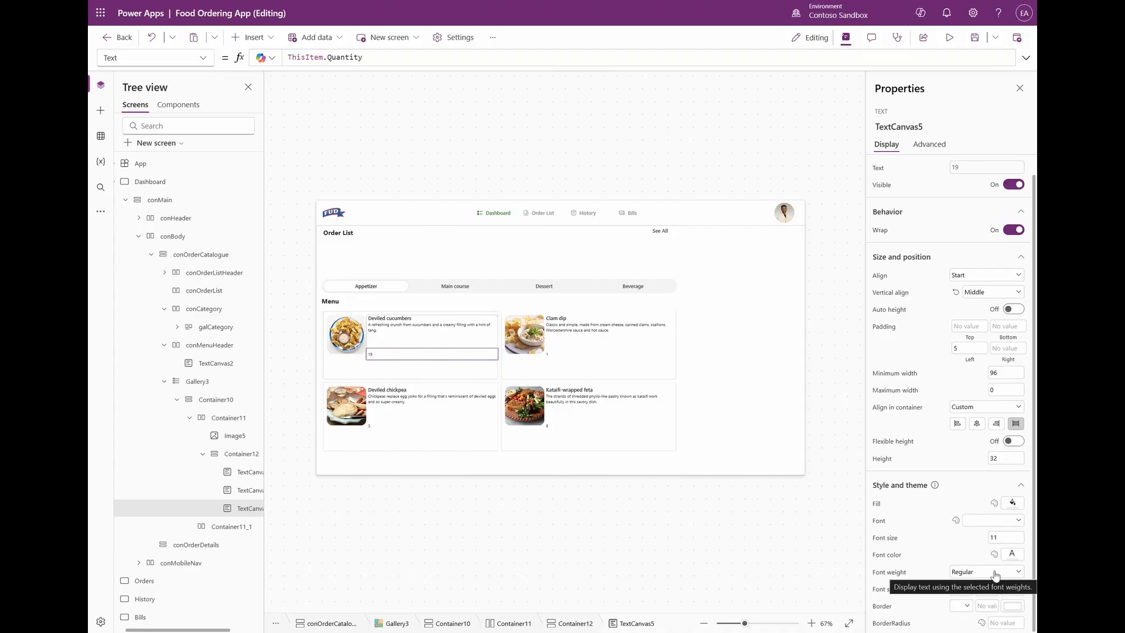
{"action": "left_click", "coordinate": [999, 458]}
{"action": "type", "text": "200"}
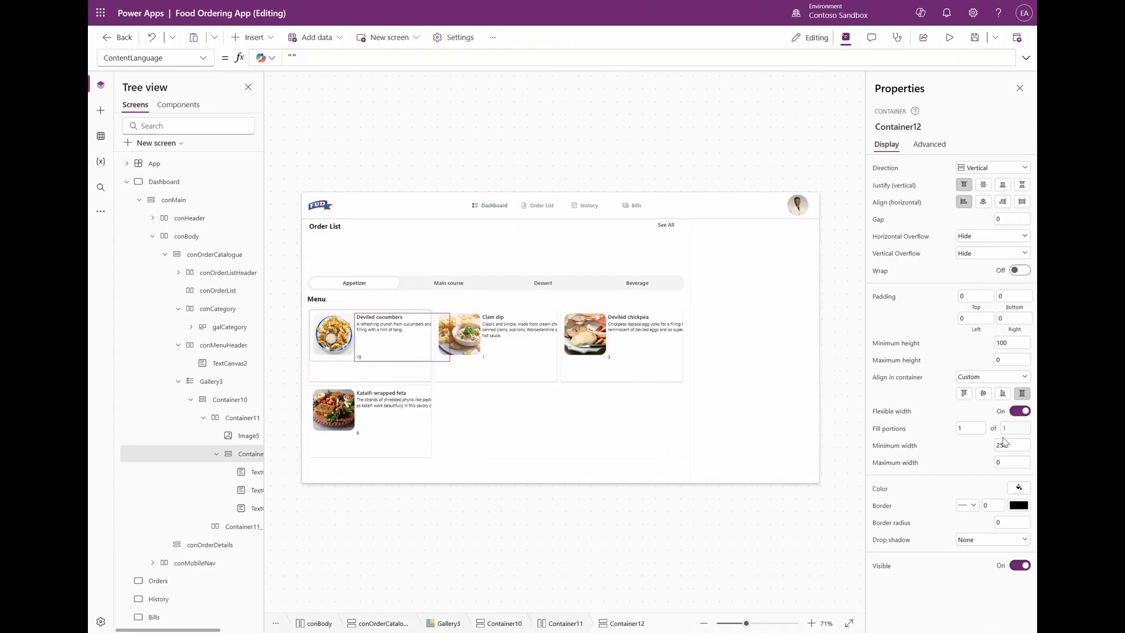
Set the minimum width of the container around the item texts to 0 and the description text's fill portions to 1.4.
{"action": "double_click", "coordinate": [1011, 447]}
{"action": "type", "text": "0"}
{"action": "left_click", "coordinate": [387, 350]}
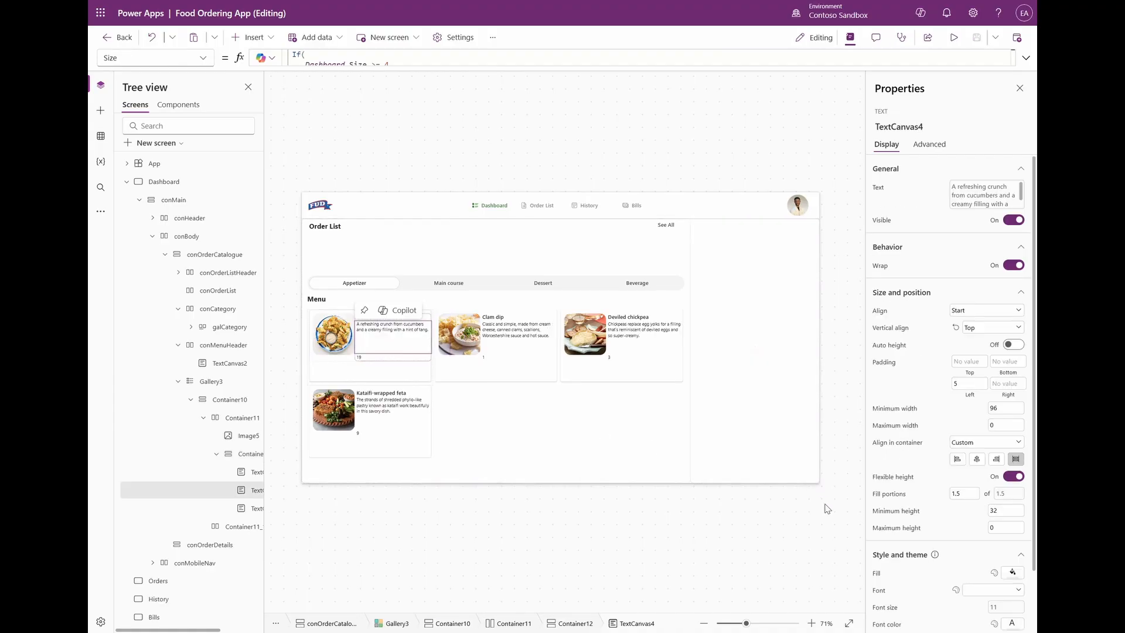
{"action": "left_click", "coordinate": [977, 494]}
{"action": "type", "text": "4"}
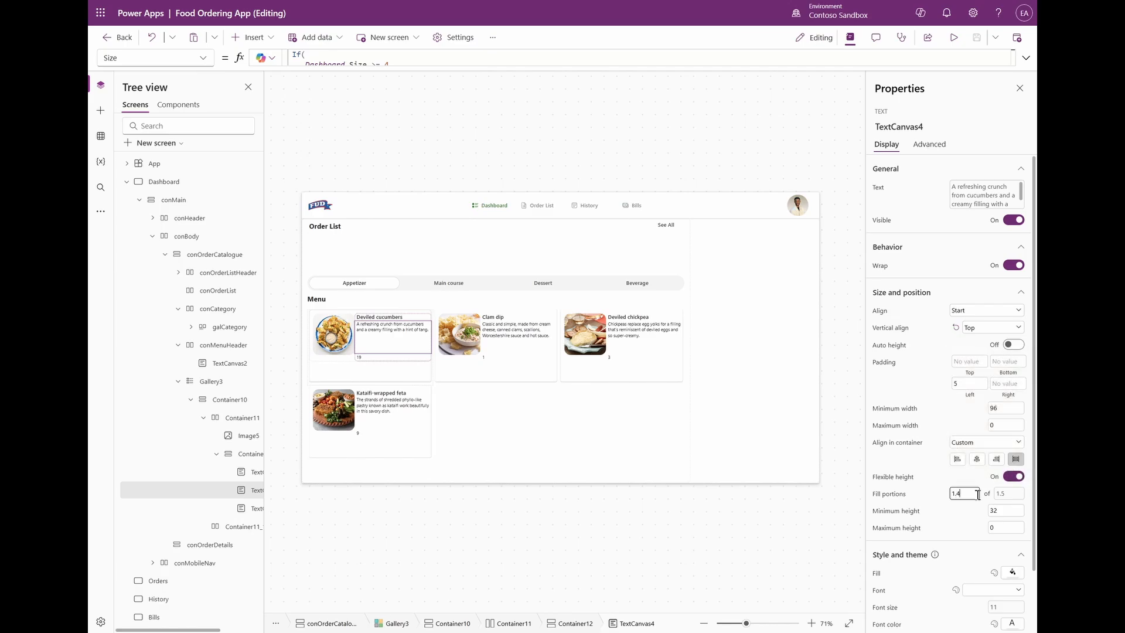
{"action": "key", "text": "Return"}
Set the quantity text's height to 25 and its vertical alignment to Top.
{"action": "left_click", "coordinate": [391, 357]}
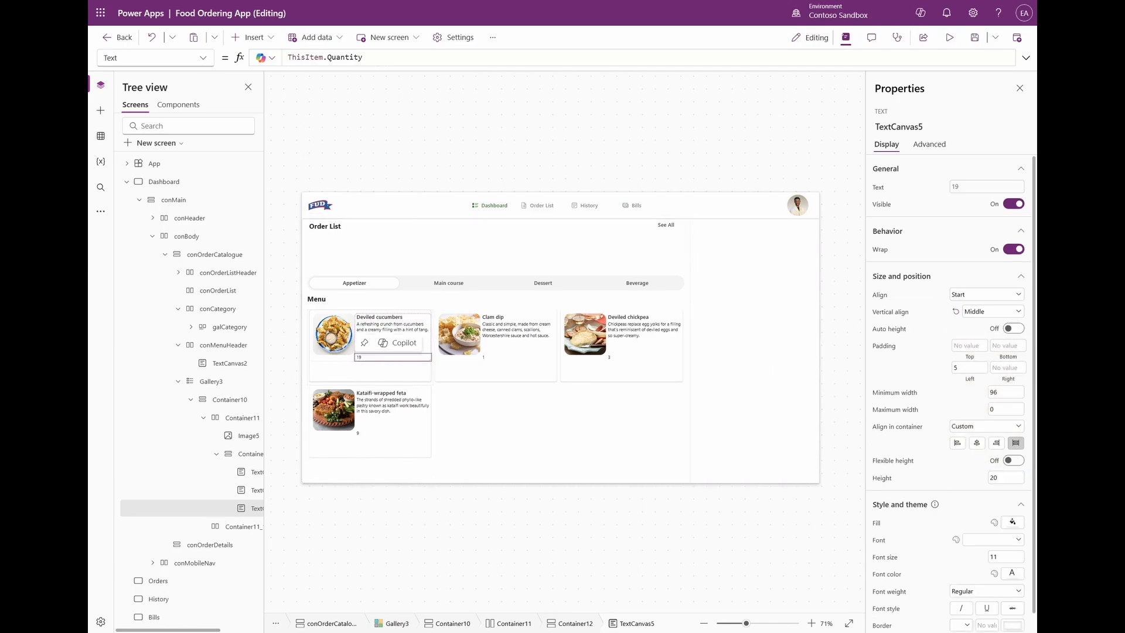
{"action": "left_click", "coordinate": [1004, 479]}
{"action": "left_click", "coordinate": [987, 311]}
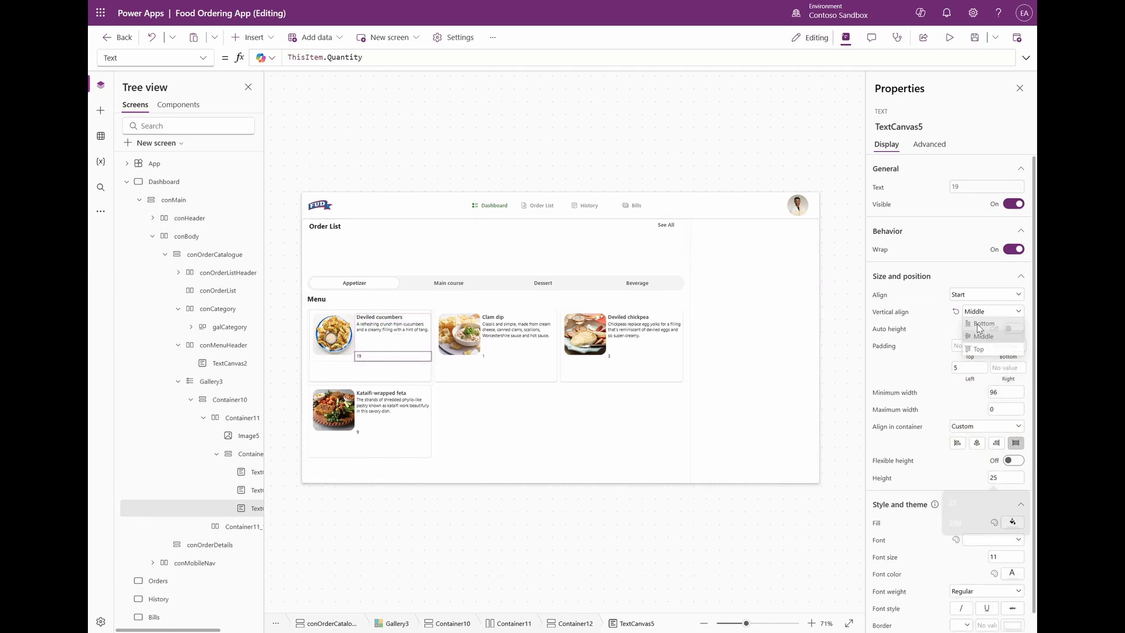
{"action": "left_click", "coordinate": [970, 323]}
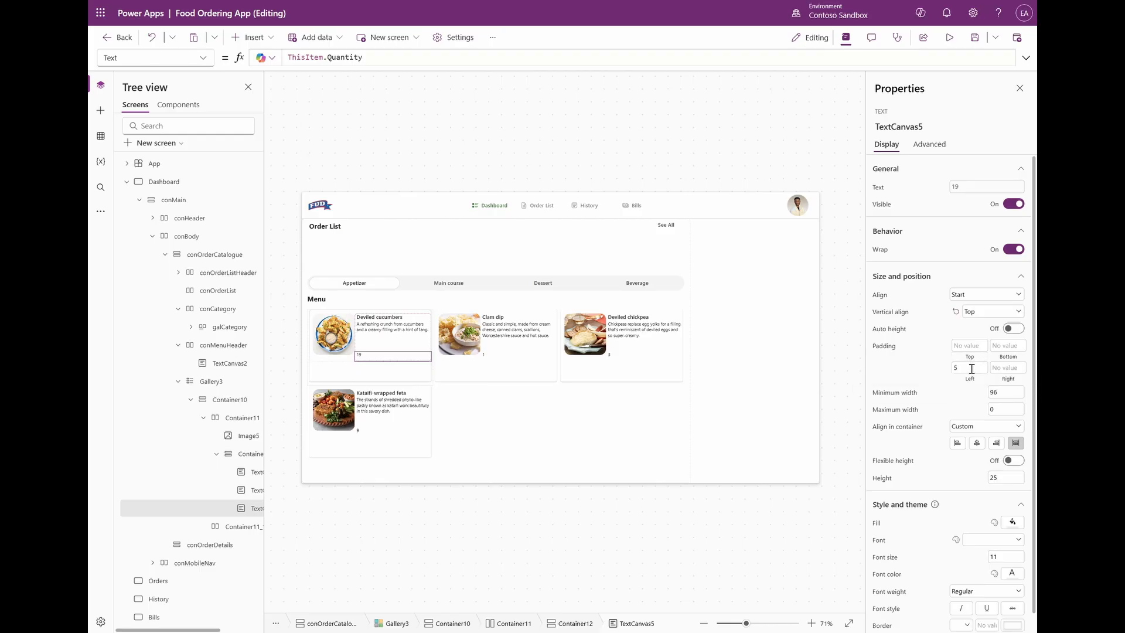
Set the menu item image's height to 120 and preview the app to check the gallery cards.
{"action": "left_click", "coordinate": [334, 334]}
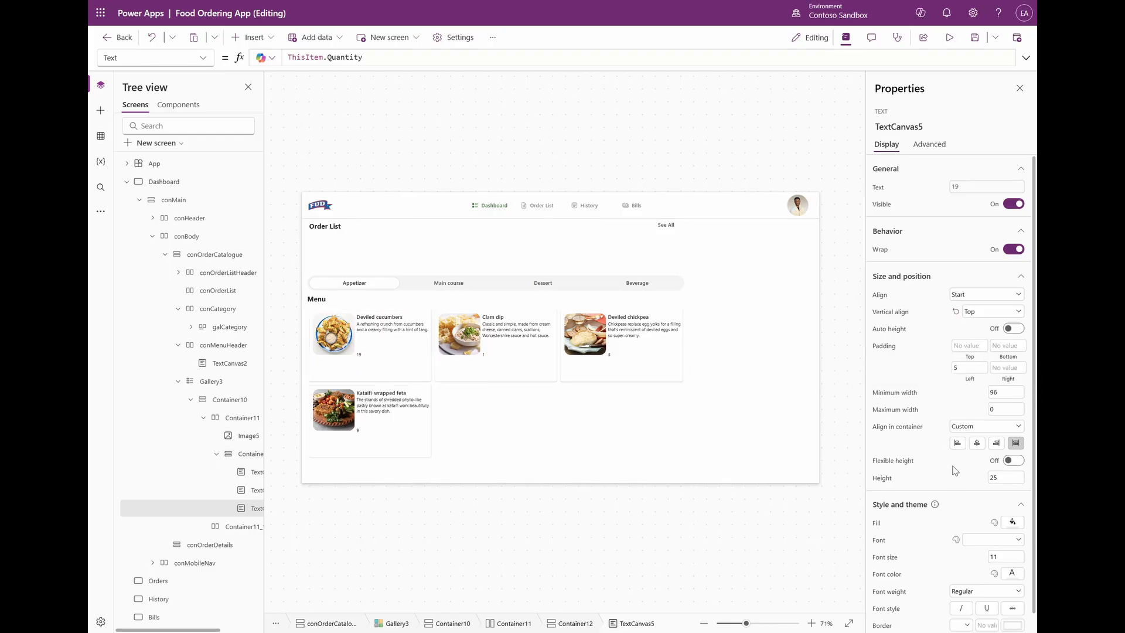
{"action": "left_click", "coordinate": [1010, 311]}
{"action": "type", "text": "120"}
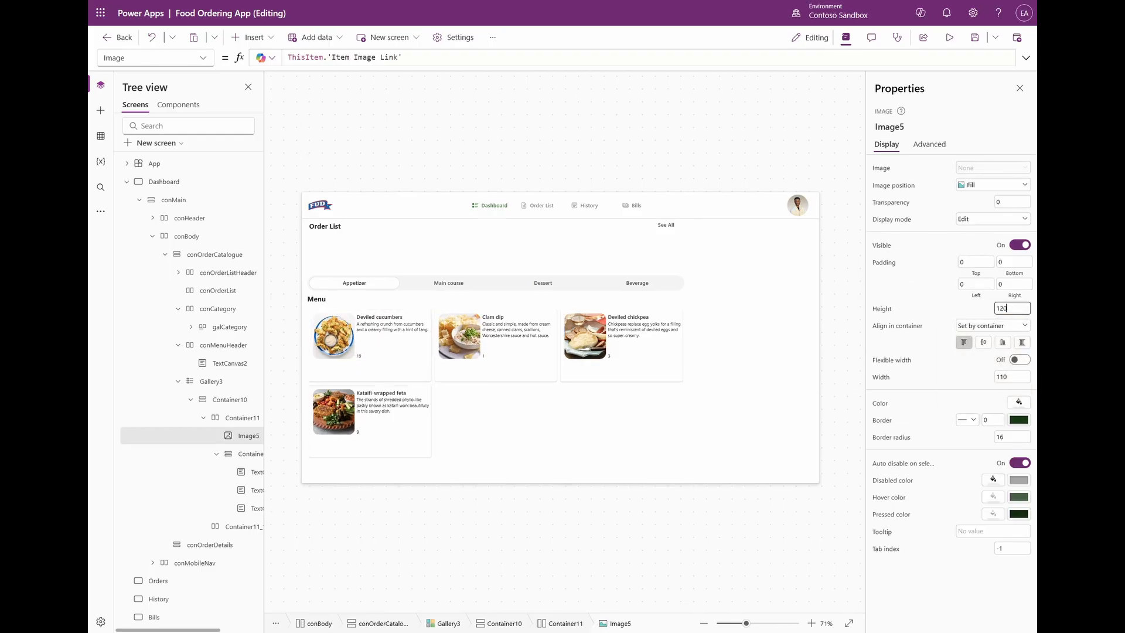
{"action": "left_click", "coordinate": [949, 37]}
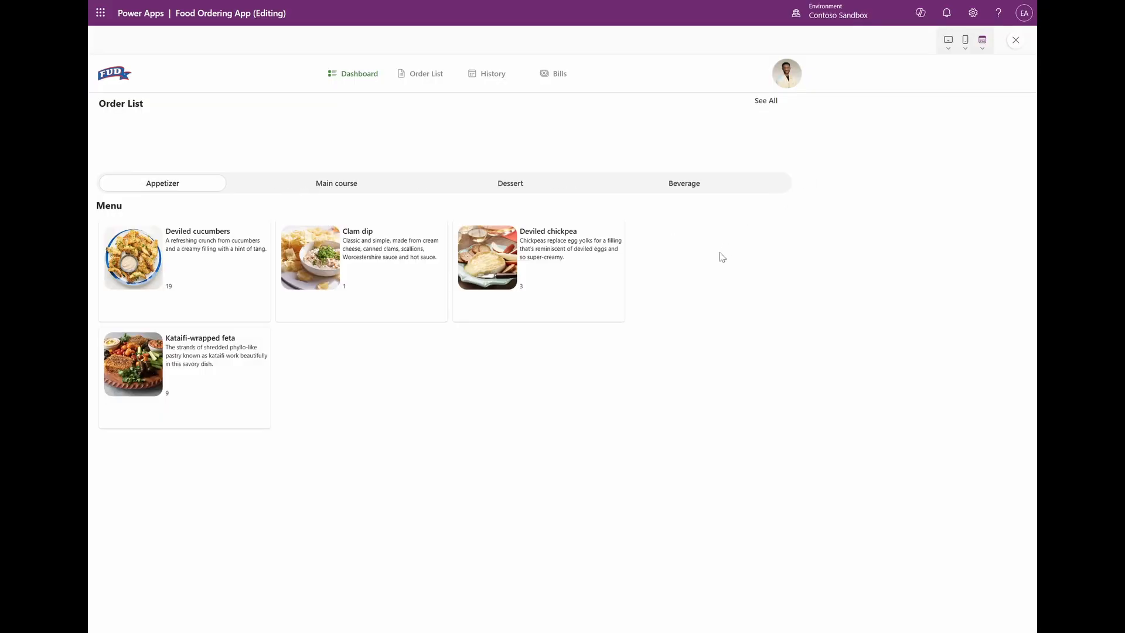
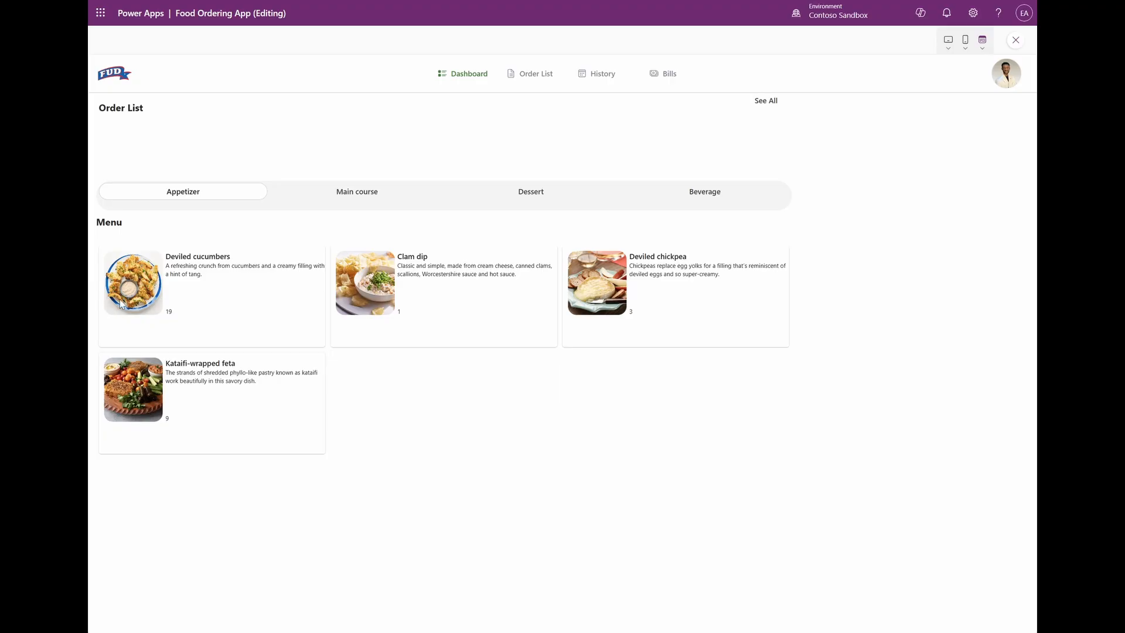
{"action": "left_click", "coordinate": [1016, 40]}
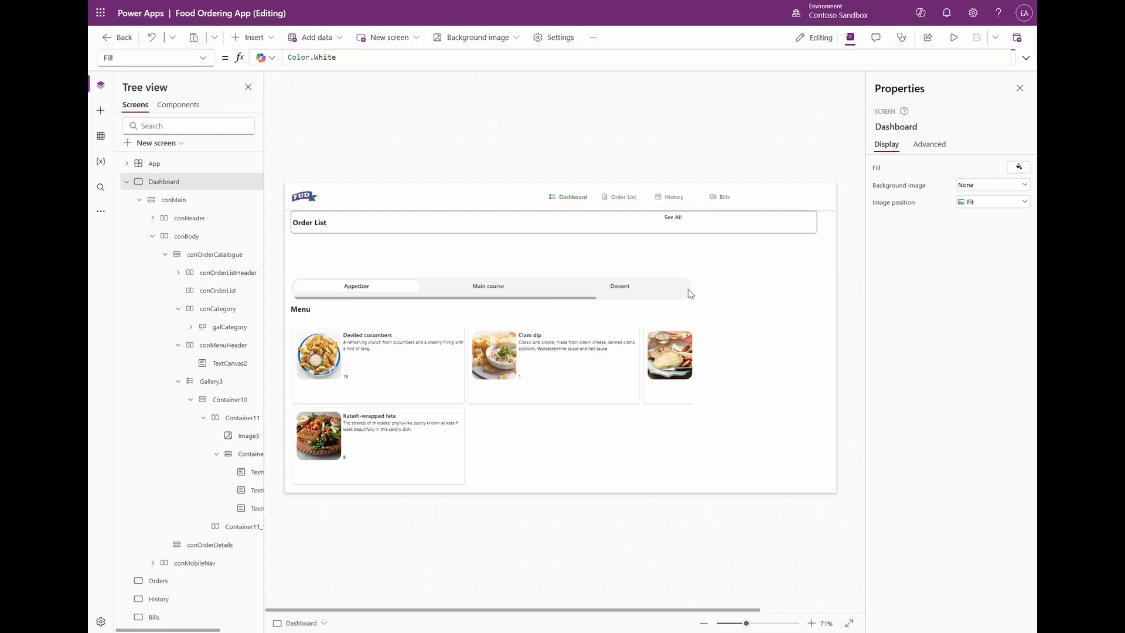
Set the fill of conOrderCatalogue to RGBA(244, 244, 244, 0.4).
{"action": "left_click", "coordinate": [393, 337]}
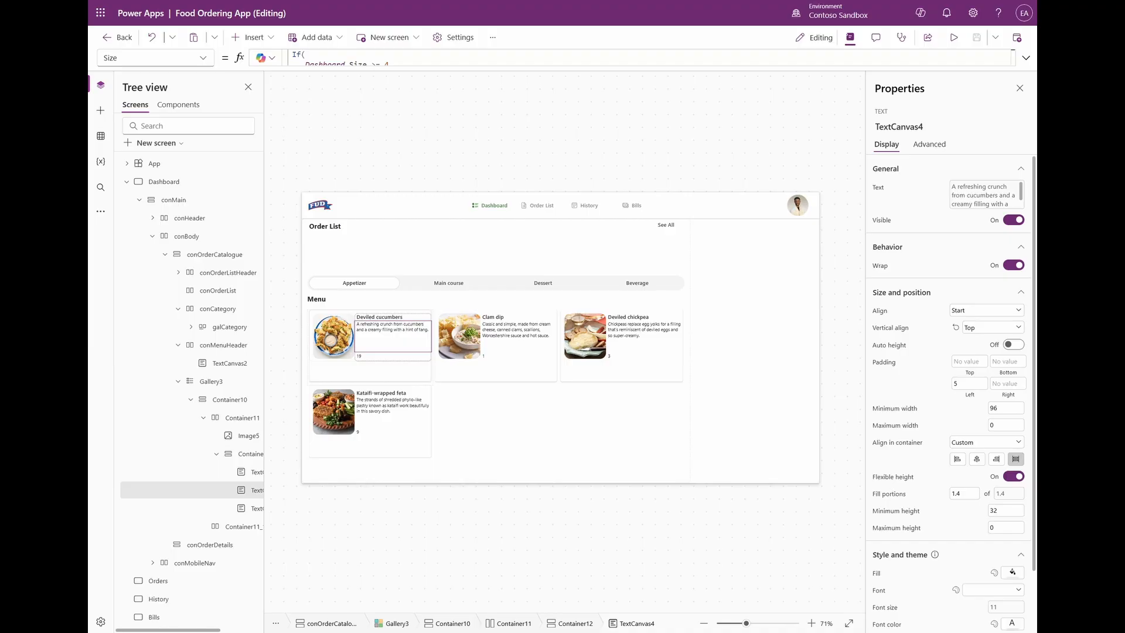
{"action": "left_click", "coordinate": [214, 254]}
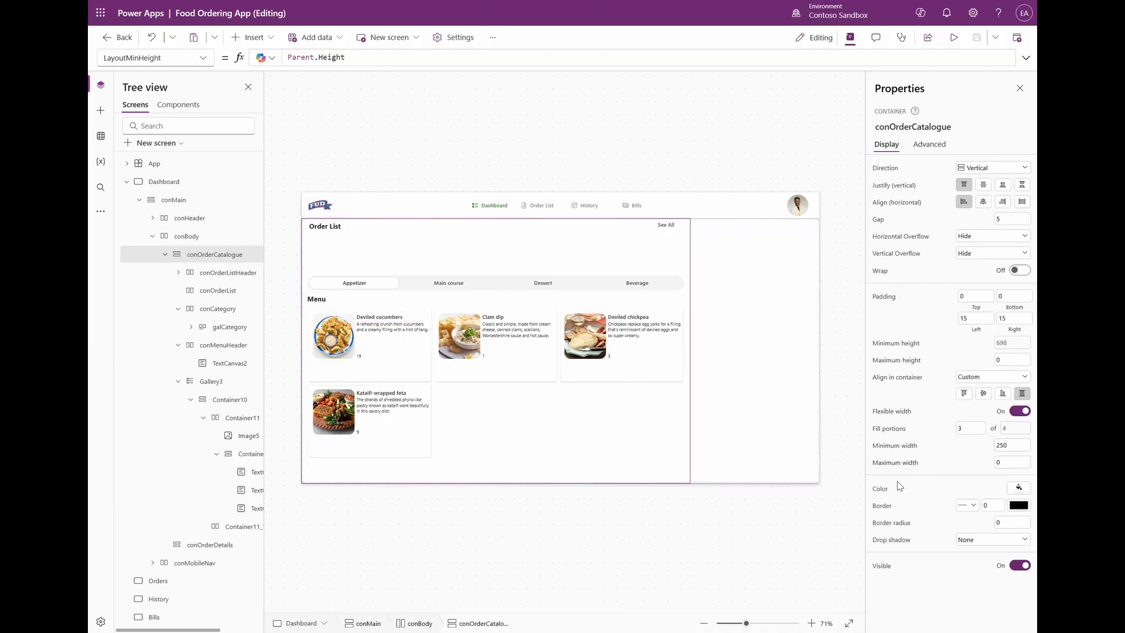
{"action": "left_click", "coordinate": [877, 491]}
{"action": "key", "text": "ctrl+a"}
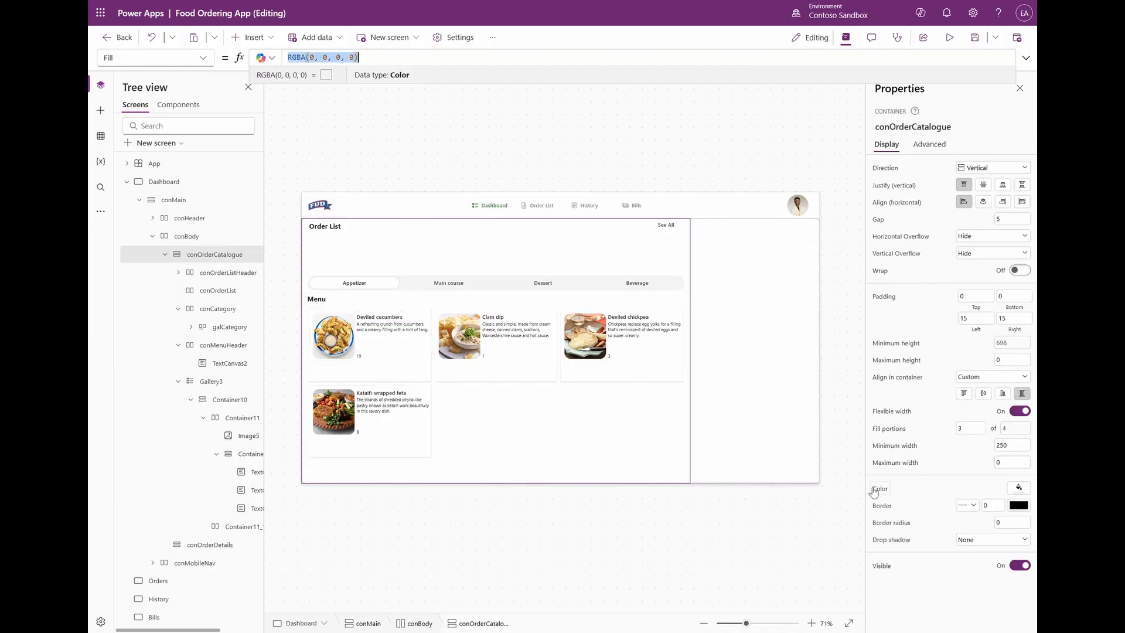
{"action": "type", "text": "RGBA(244, 244, 244, 0.4)"}
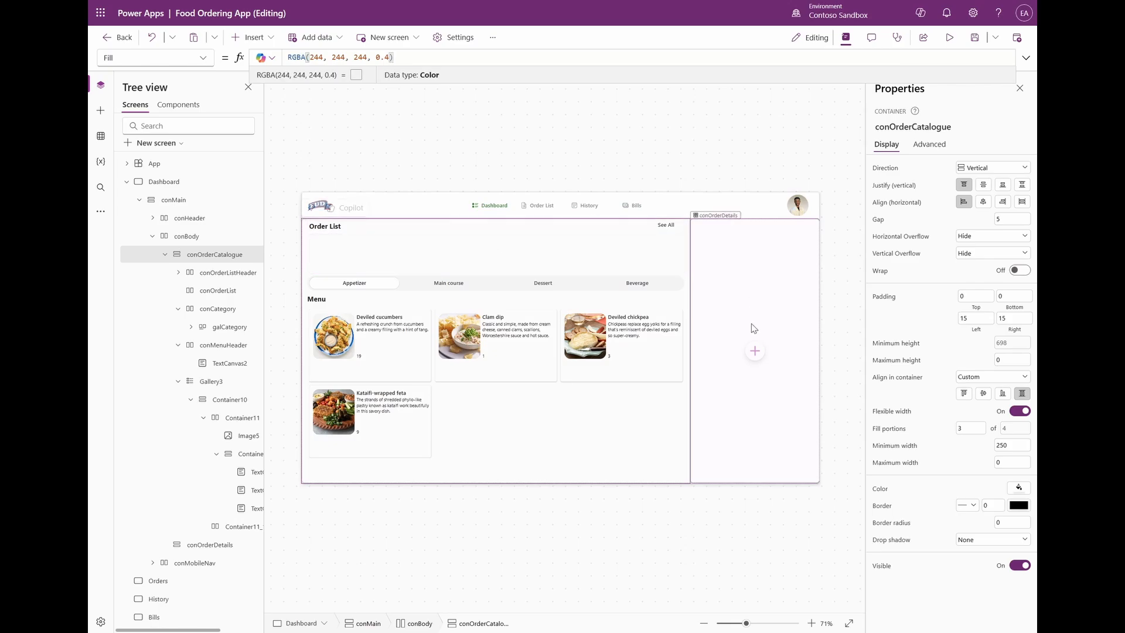
Set the font color of the description text to RGBA(106, 122, 127, 1) and of the title text to RGBA(53, 61, 63, 1).
{"action": "left_click", "coordinate": [389, 331]}
{"action": "scroll", "coordinate": [984, 559], "scroll_direction": "down", "scroll_amount": 1}
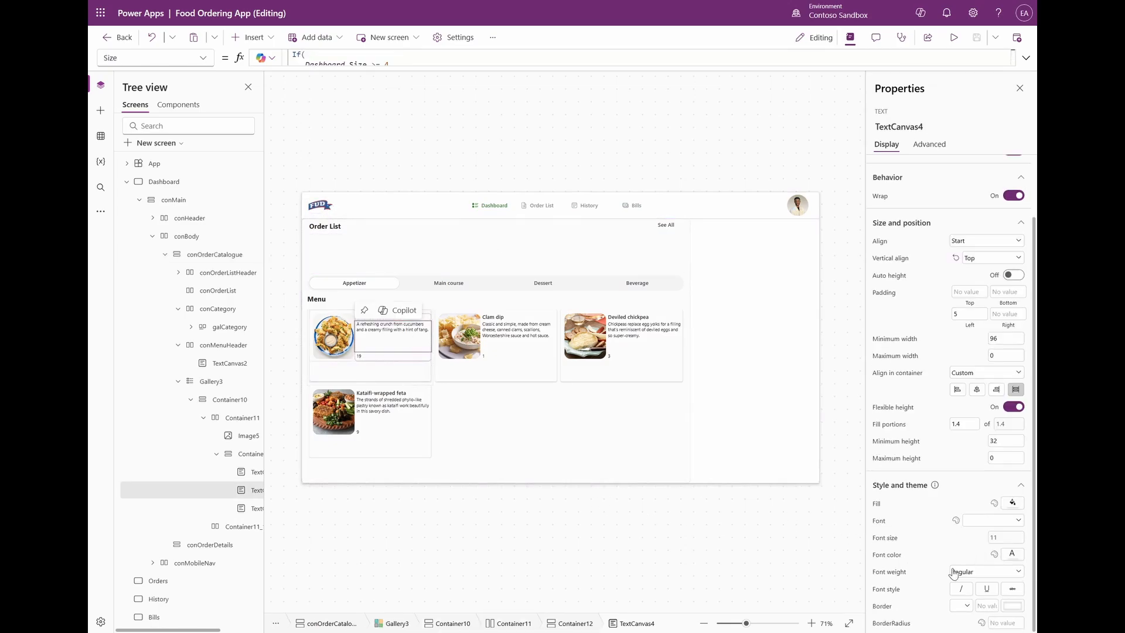
{"action": "left_click", "coordinate": [890, 558]}
{"action": "key", "text": "ctrl+v"}
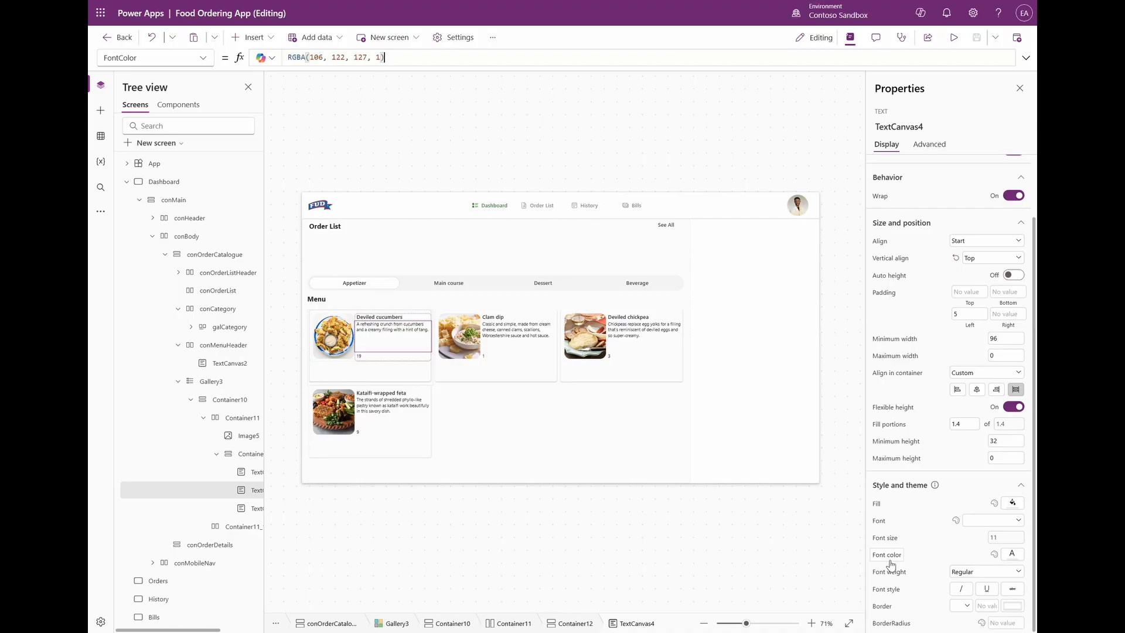
{"action": "left_click", "coordinate": [398, 317]}
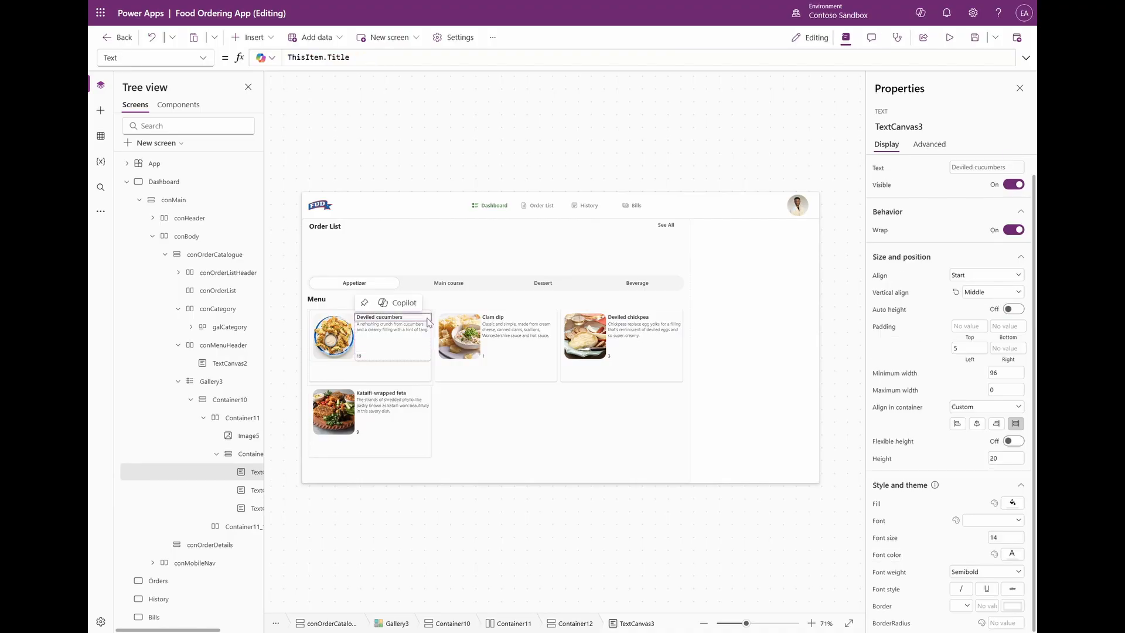
{"action": "left_click", "coordinate": [1012, 555]}
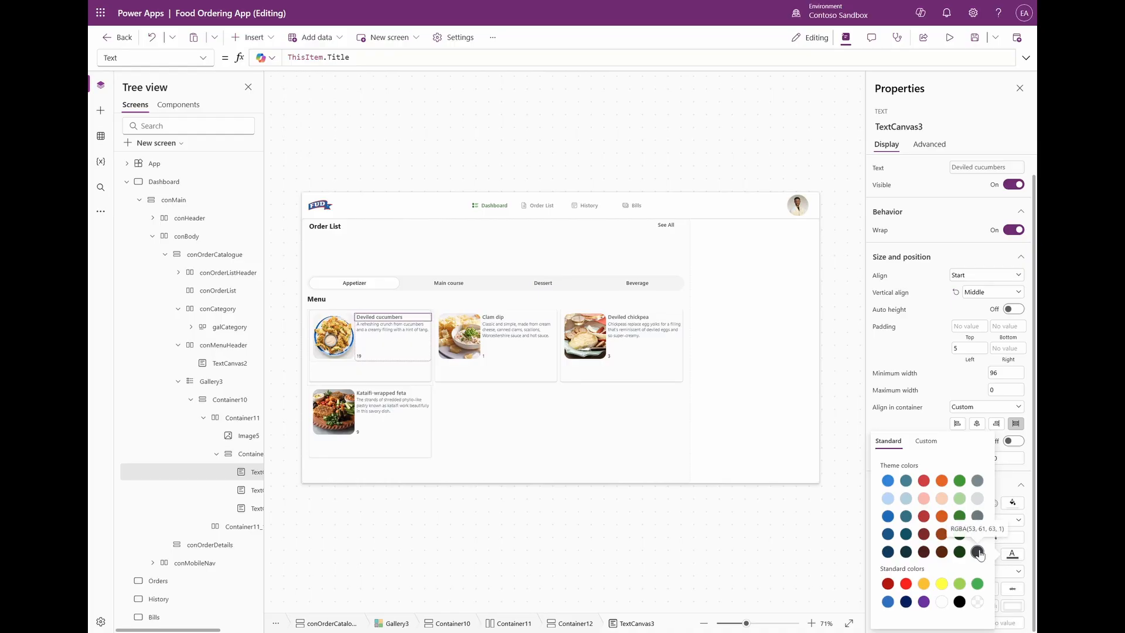
Insert a text, a button, a second text and a second button into the lower horizontal container of the gallery card.
{"action": "left_click", "coordinate": [381, 372]}
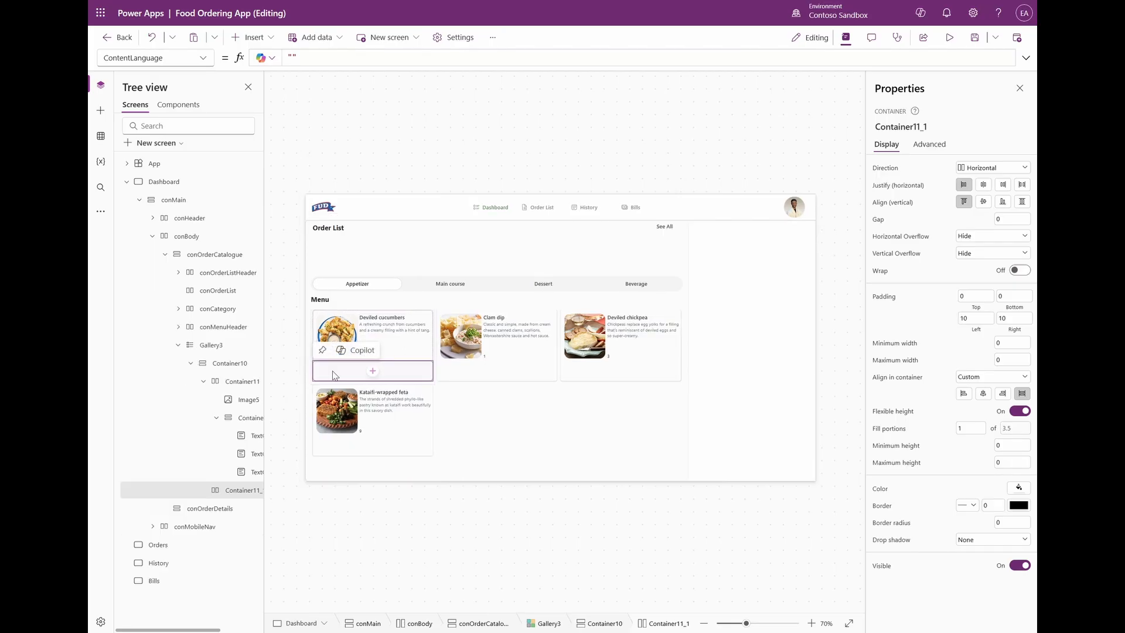
{"action": "left_click", "coordinate": [249, 36]}
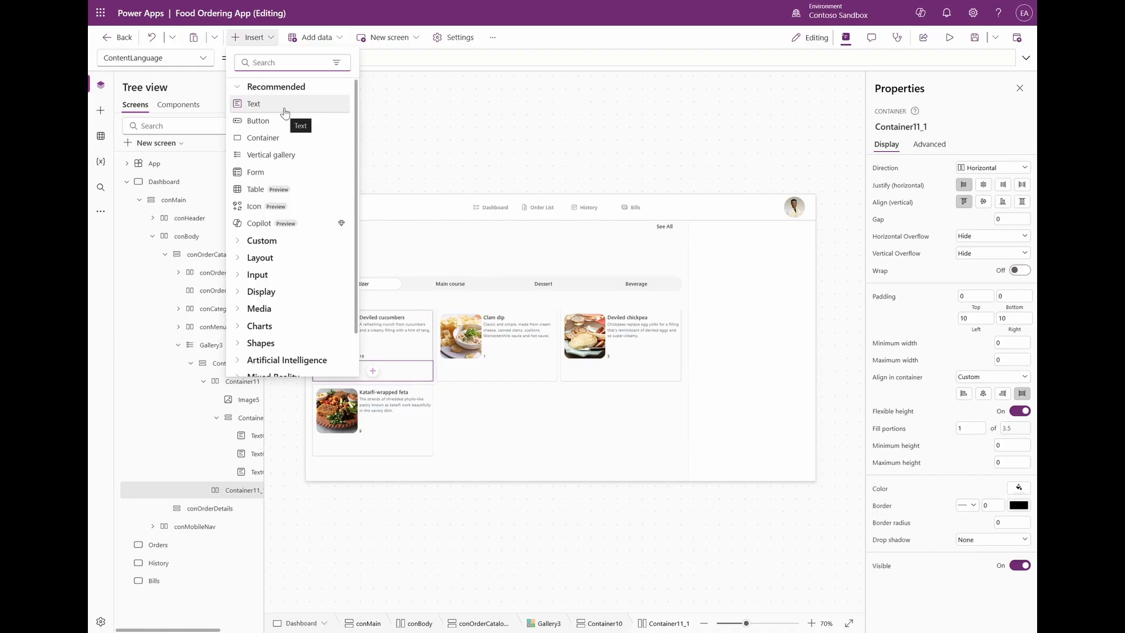
{"action": "left_click", "coordinate": [286, 112]}
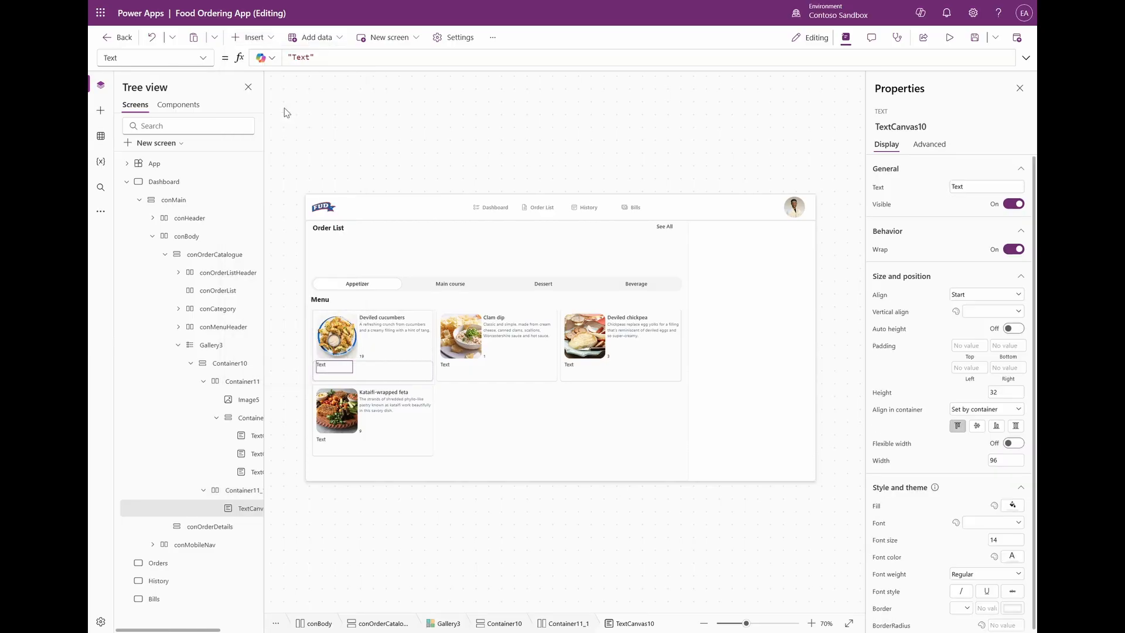
{"action": "left_click", "coordinate": [257, 39]}
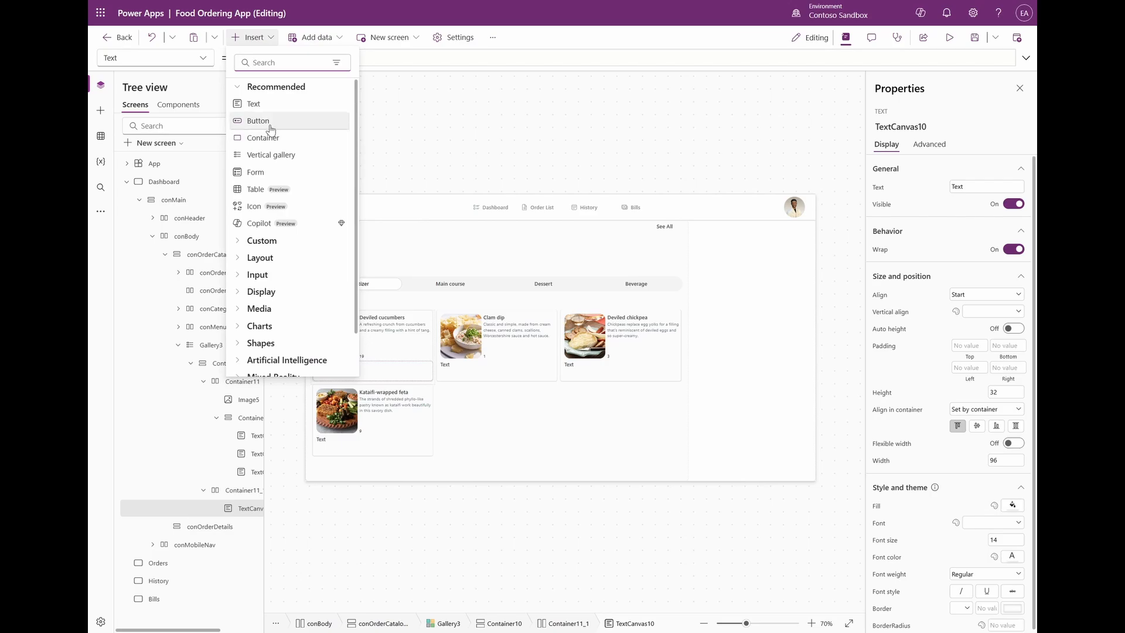
{"action": "left_click", "coordinate": [269, 123]}
{"action": "left_click", "coordinate": [254, 37]}
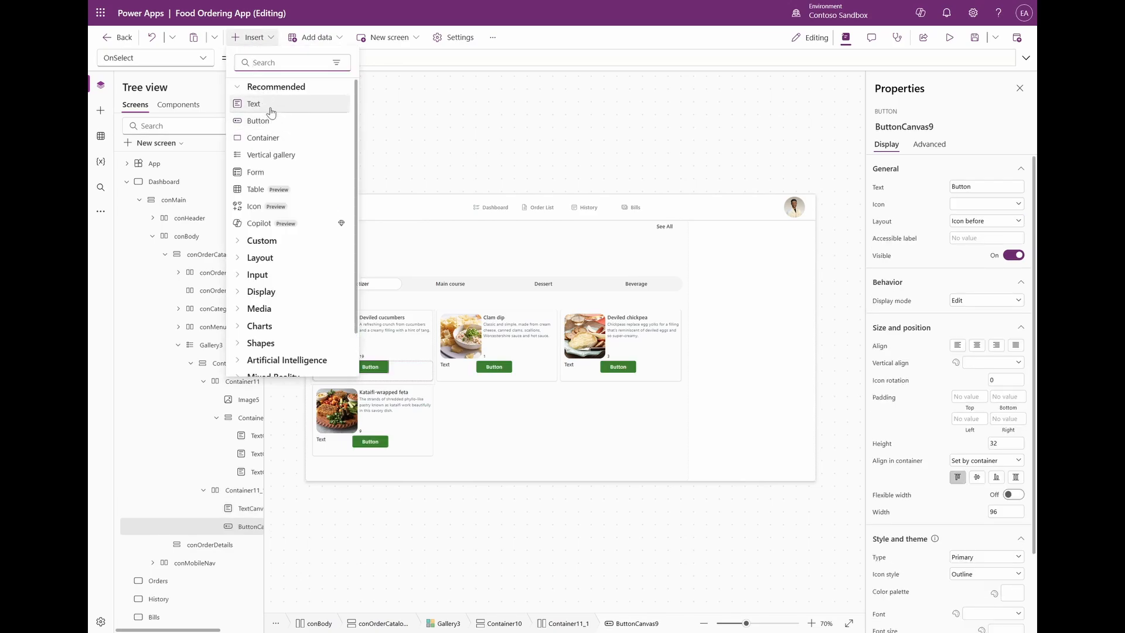
{"action": "left_click", "coordinate": [270, 112]}
{"action": "left_click", "coordinate": [267, 38]}
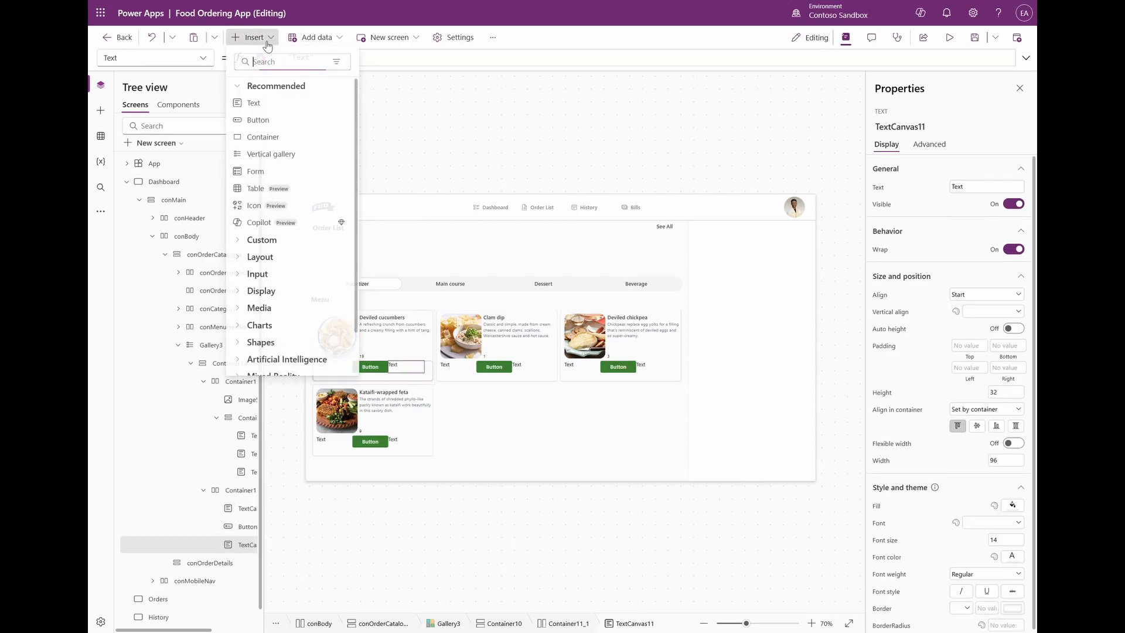
{"action": "left_click", "coordinate": [274, 121]}
Stretch the first text in the card's lower row to the container height and set its vertical alignment to Middle.
{"action": "left_click", "coordinate": [321, 367]}
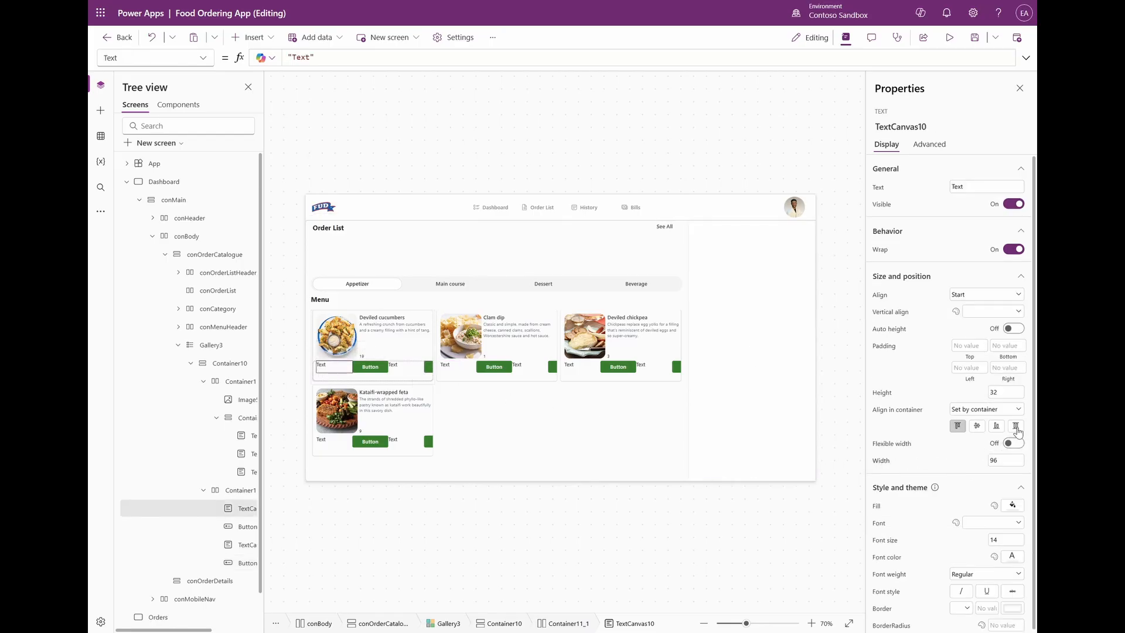
{"action": "left_click", "coordinate": [1016, 426]}
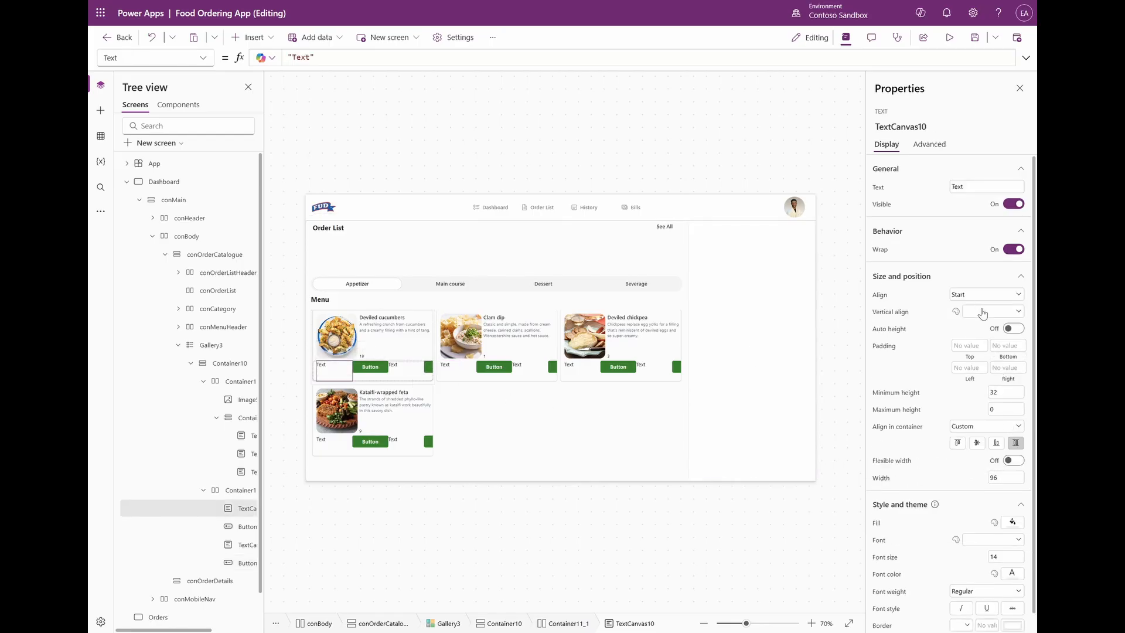
{"action": "left_click", "coordinate": [984, 313]}
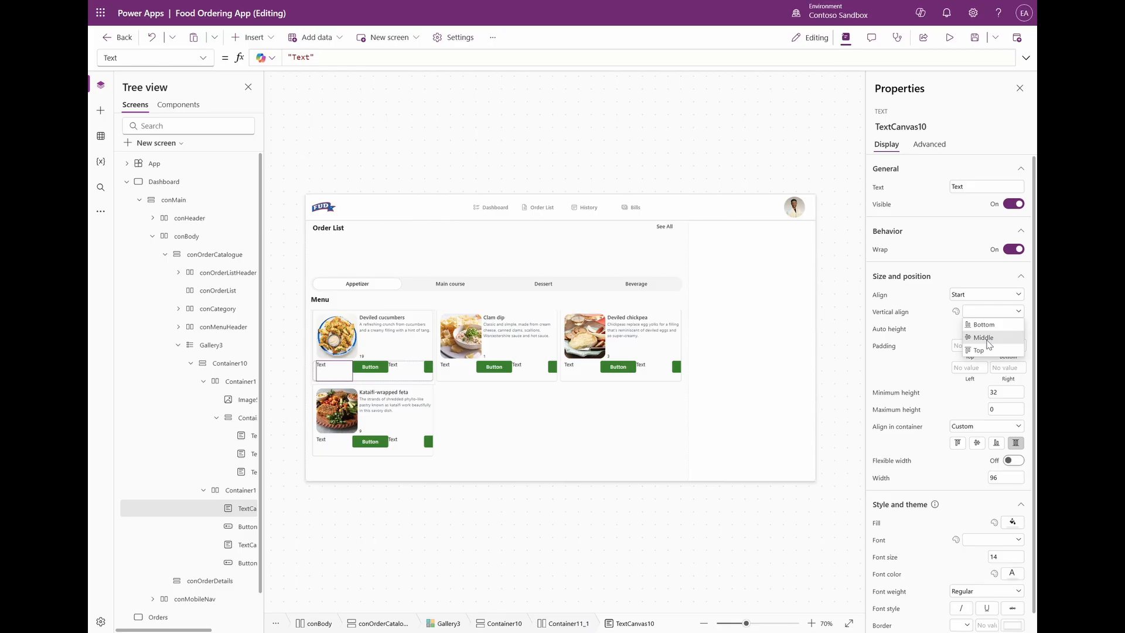
{"action": "left_click", "coordinate": [988, 340]}
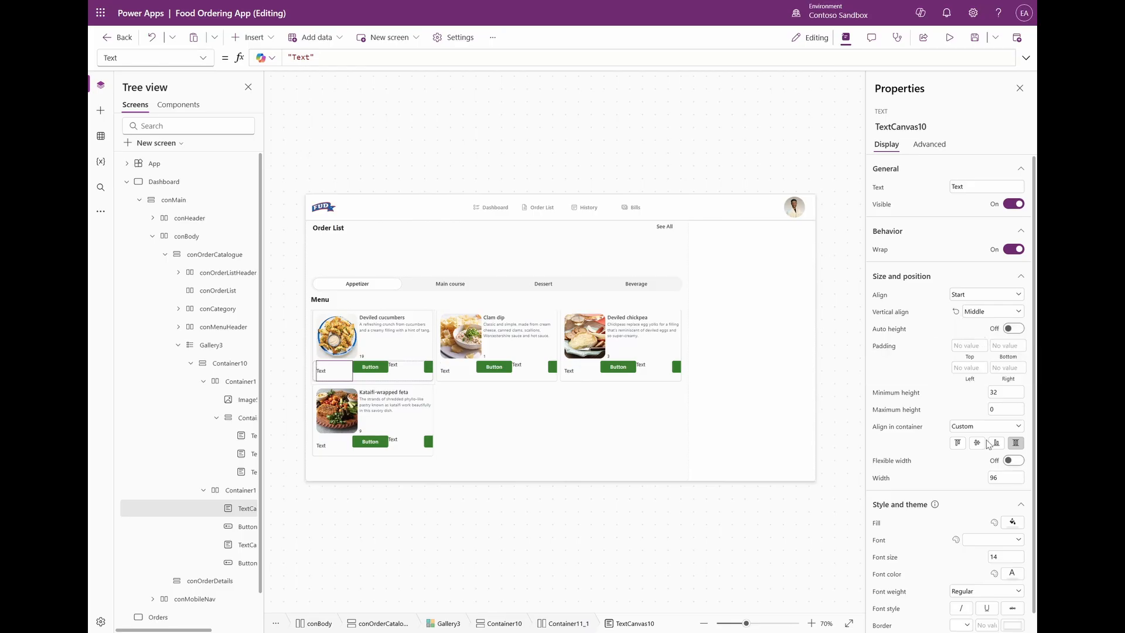
Give the first text font size 20 and Semibold weight, and set its Text formula to "$"&ThisItem.'Unit Price'.
{"action": "scroll", "coordinate": [974, 450], "scroll_direction": "down", "scroll_amount": 1}
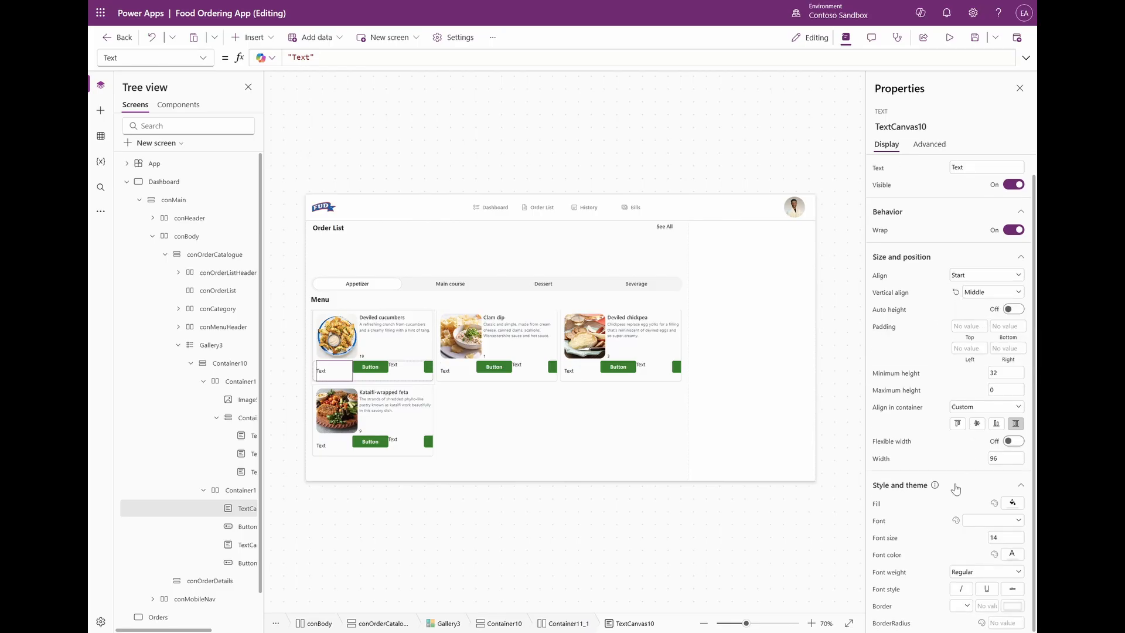
{"action": "left_click", "coordinate": [999, 537]}
{"action": "type", "text": "20"}
{"action": "left_click", "coordinate": [984, 572]}
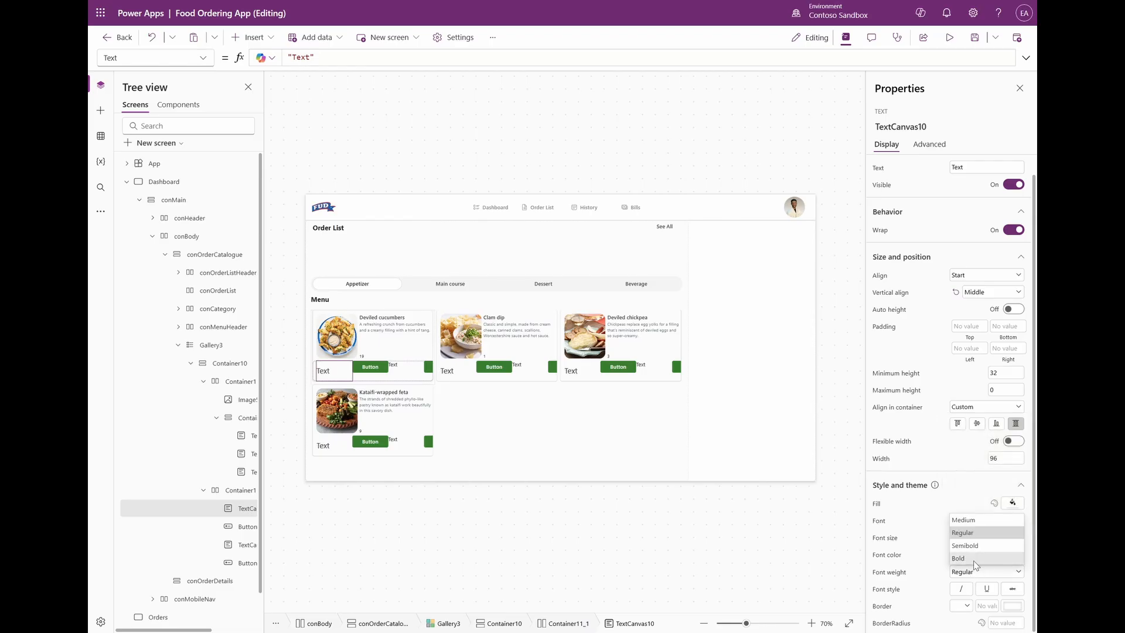
{"action": "left_click", "coordinate": [975, 550]}
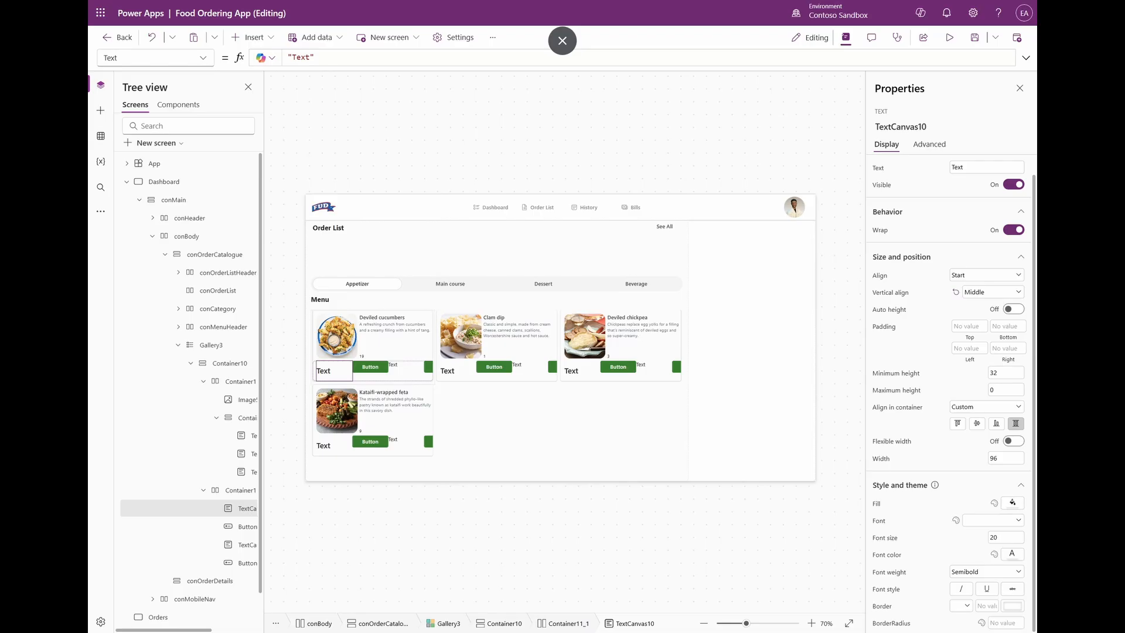
{"action": "type", "text": "\"$\"&ThisItem.'Unit Price'"}
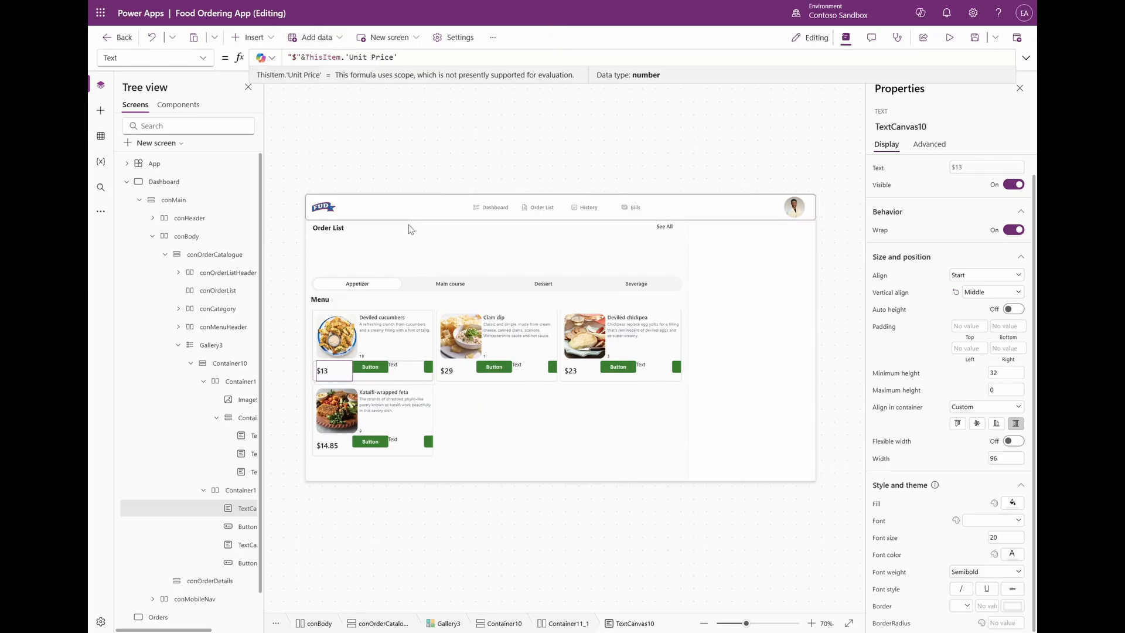
Resize the first button in the lower row to 28 high by 28 wide and center it vertically in the container.
{"action": "left_click", "coordinate": [371, 367]}
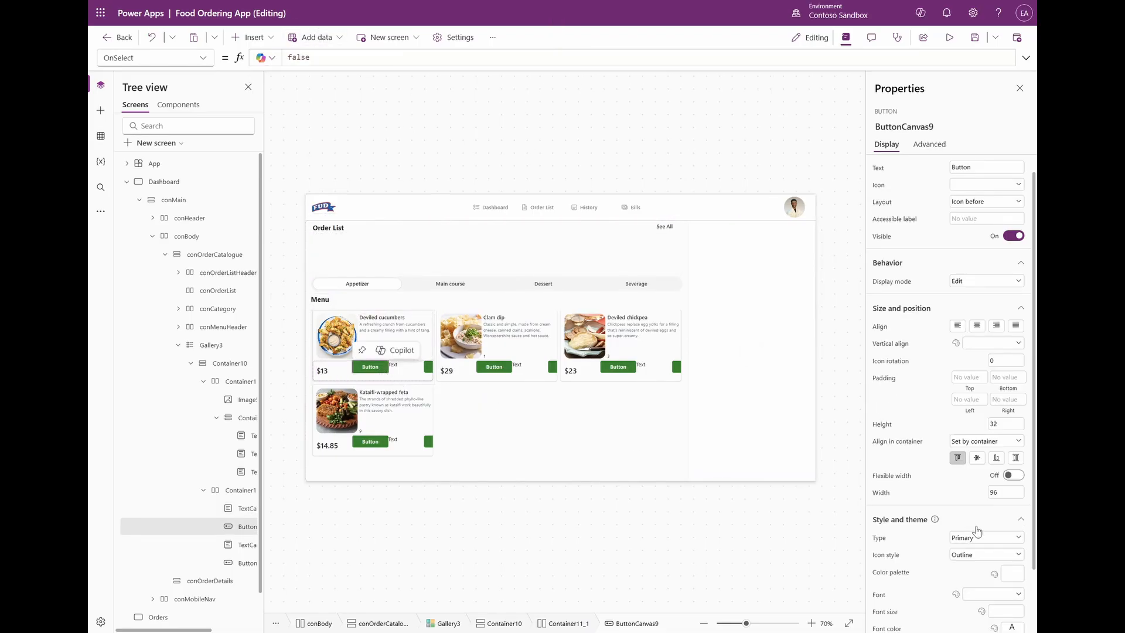
{"action": "double_click", "coordinate": [1006, 423]}
{"action": "type", "text": "28"}
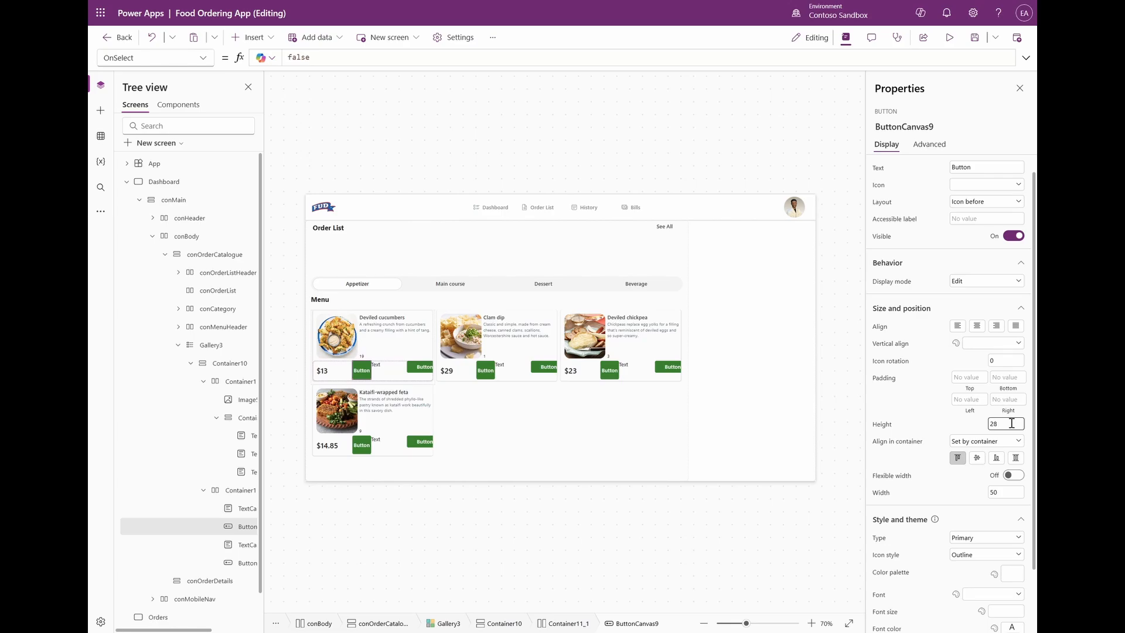
{"action": "double_click", "coordinate": [1018, 492]}
{"action": "type", "text": "20"}
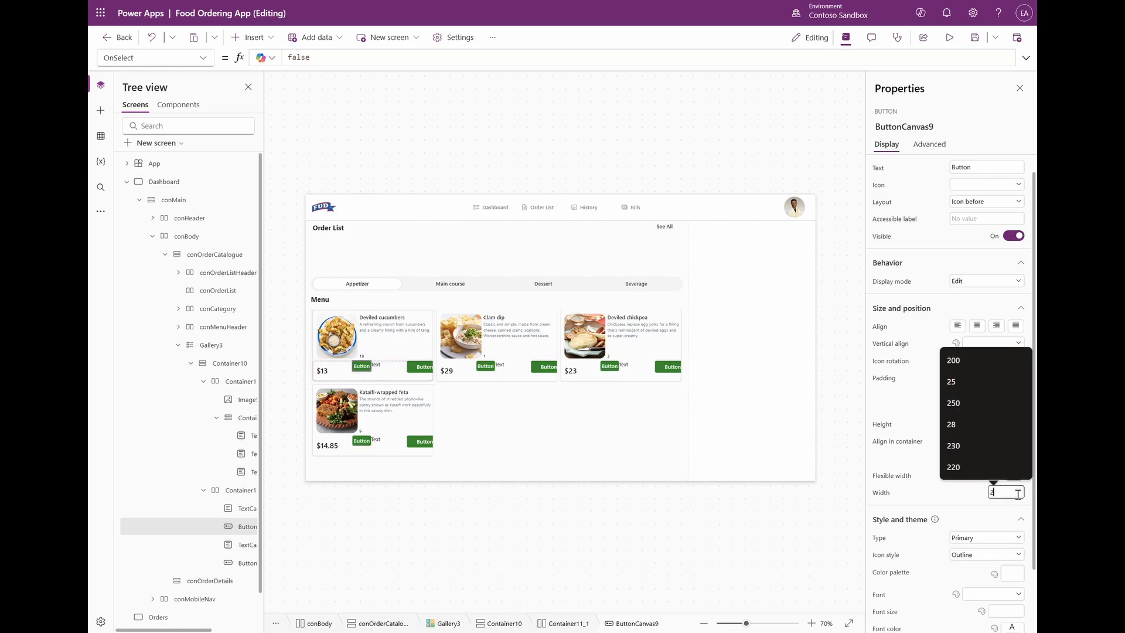
{"action": "key", "text": "BackSpace"}
{"action": "type", "text": "8"}
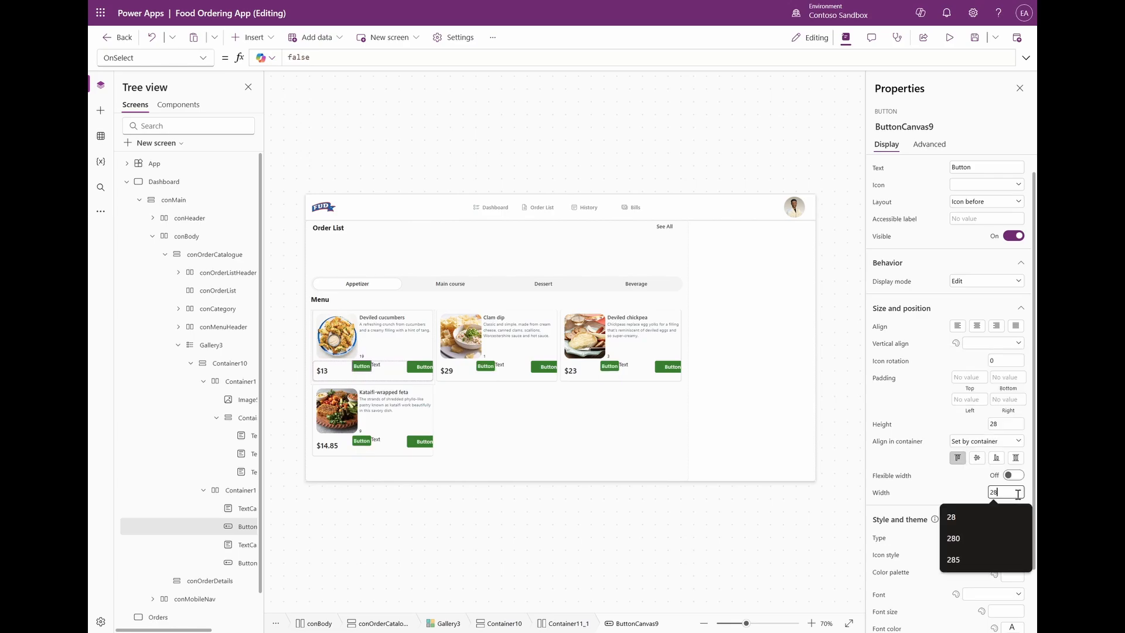
{"action": "left_click", "coordinate": [974, 492]}
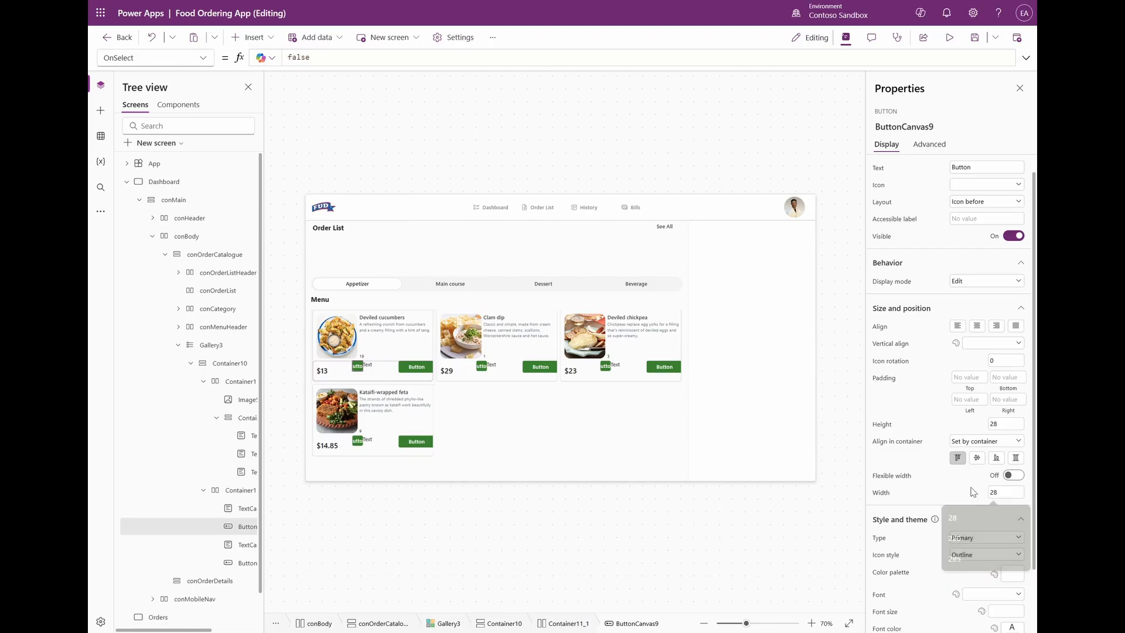
{"action": "left_click", "coordinate": [978, 459]}
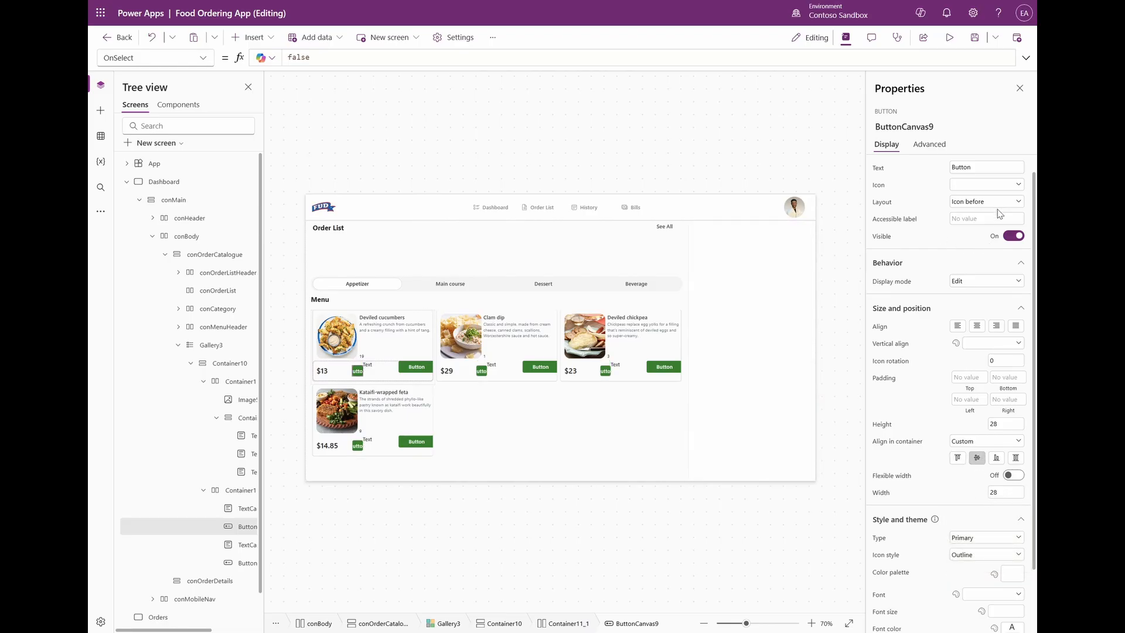
Clear the first button's text and set its layout to Icon only.
{"action": "double_click", "coordinate": [987, 166]}
{"action": "key", "text": "BackSpace"}
{"action": "left_click", "coordinate": [983, 203]}
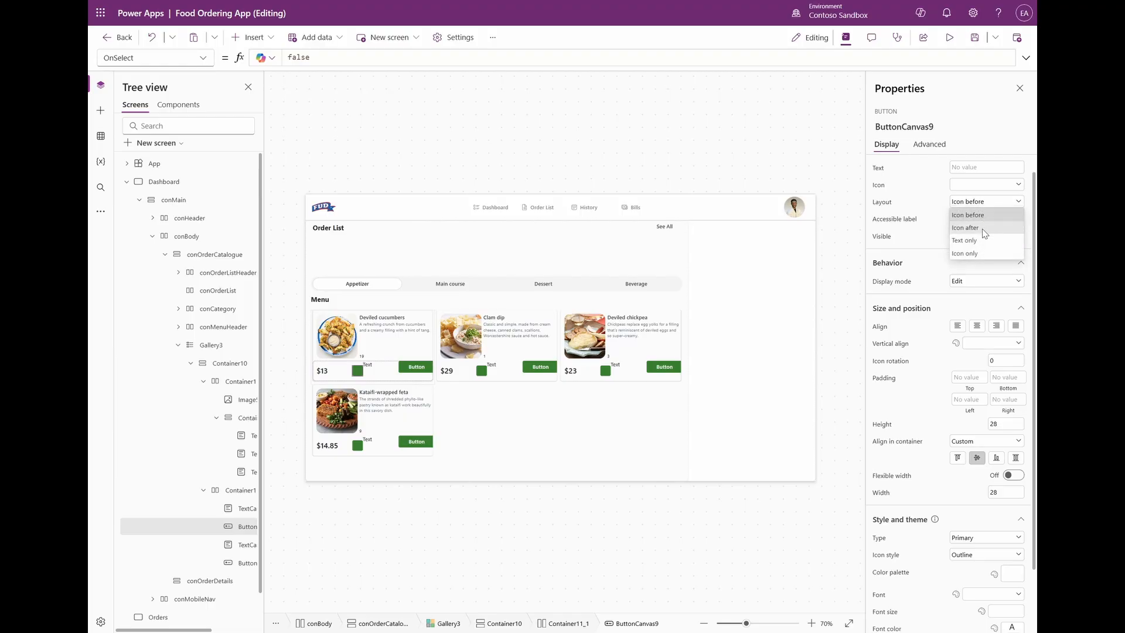
{"action": "left_click", "coordinate": [985, 256]}
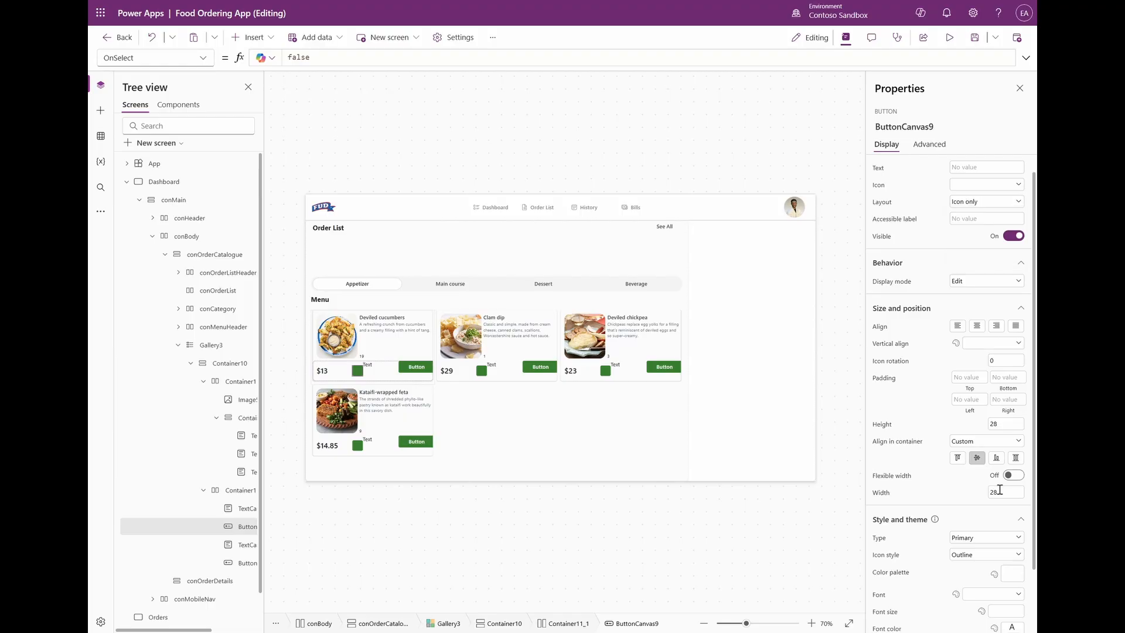
Make the first button round with a border radius of 90.
{"action": "scroll", "coordinate": [994, 490], "scroll_direction": "down", "scroll_amount": 2}
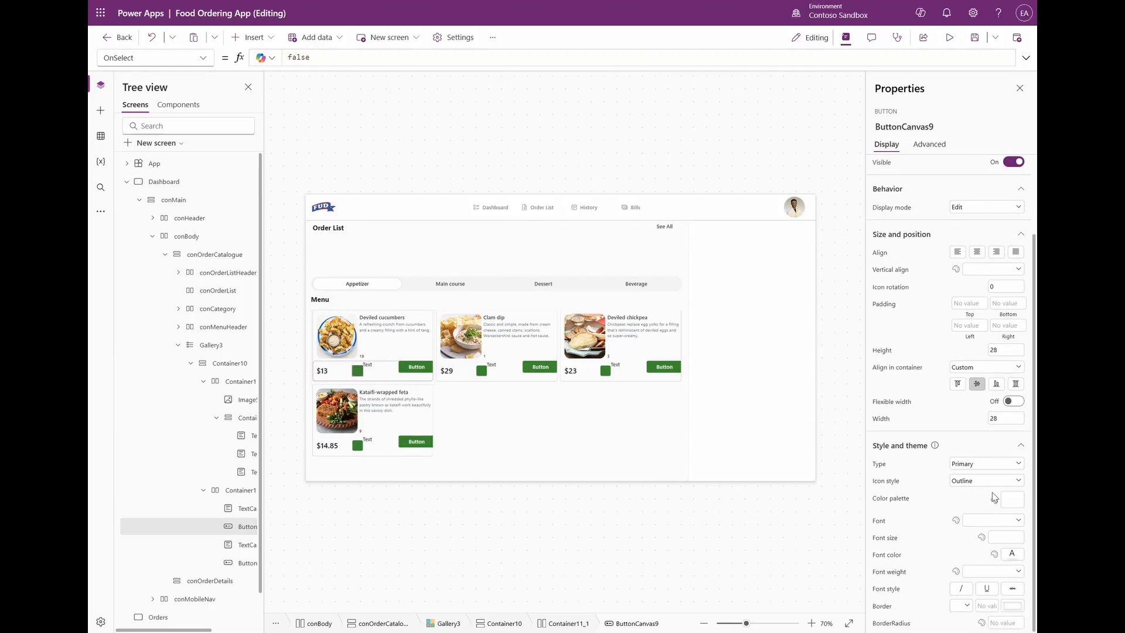
{"action": "left_click", "coordinate": [1013, 623]}
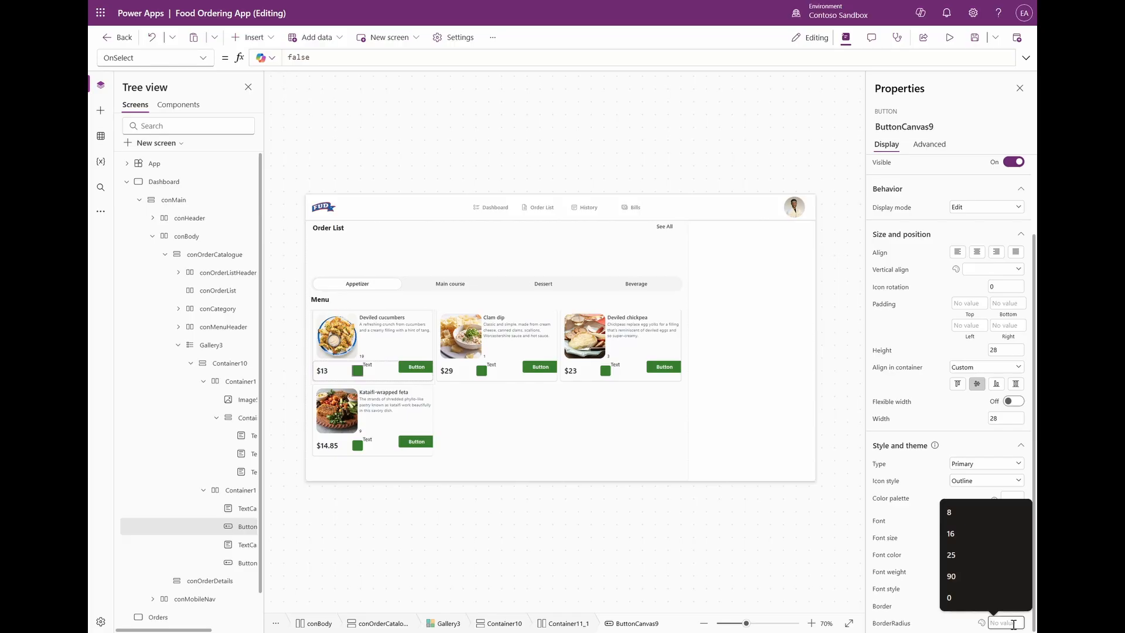
{"action": "type", "text": "90"}
Give the round button the chevron-down icon and set its type to Secondary.
{"action": "scroll", "coordinate": [994, 390], "scroll_direction": "up", "scroll_amount": 2}
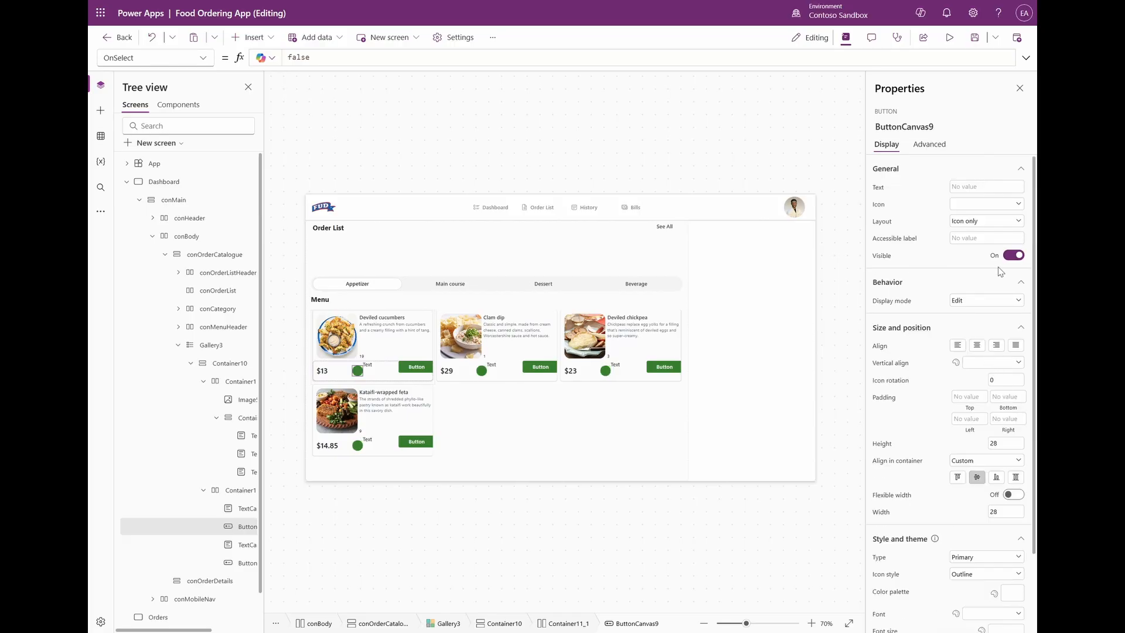
{"action": "left_click", "coordinate": [986, 208]}
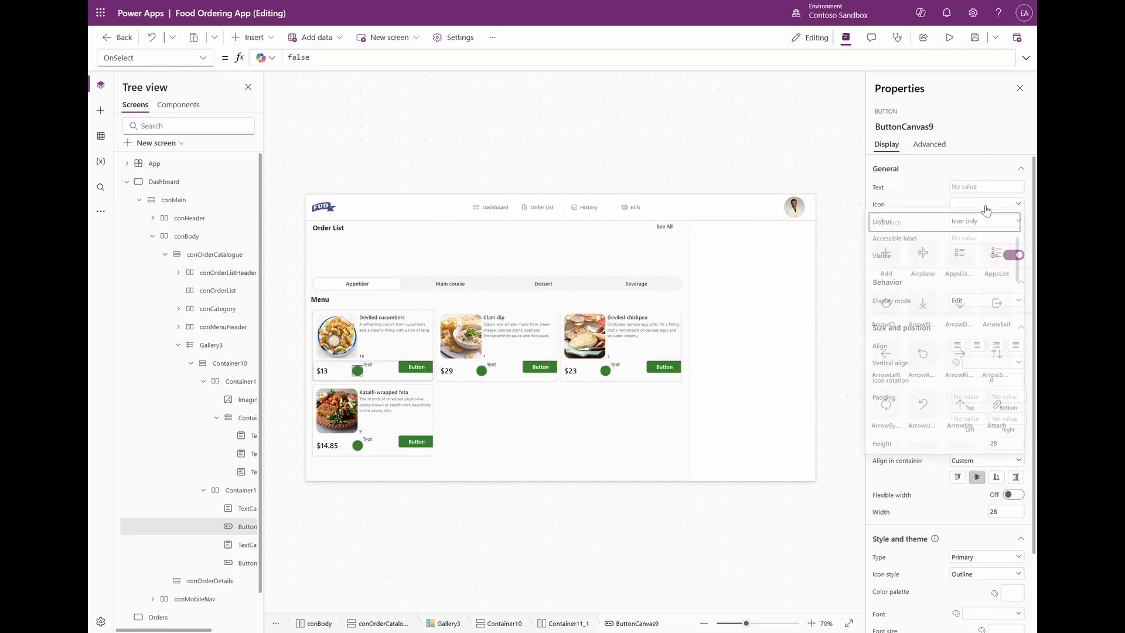
{"action": "type", "text": "down"}
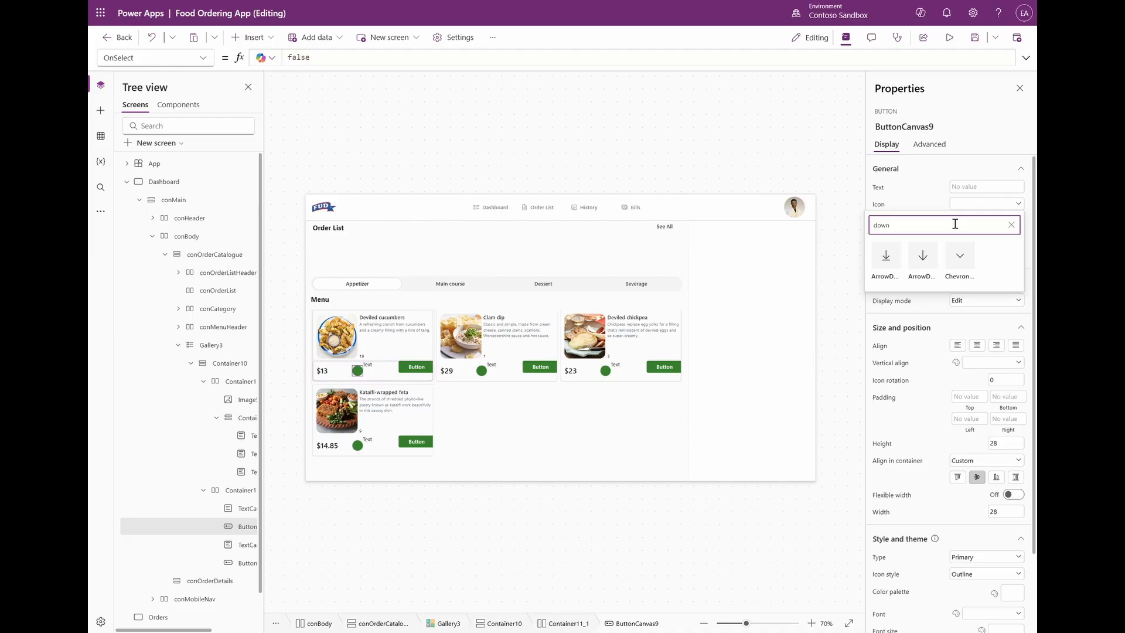
{"action": "left_click", "coordinate": [958, 258]}
{"action": "scroll", "coordinate": [956, 469], "scroll_direction": "down", "scroll_amount": 2}
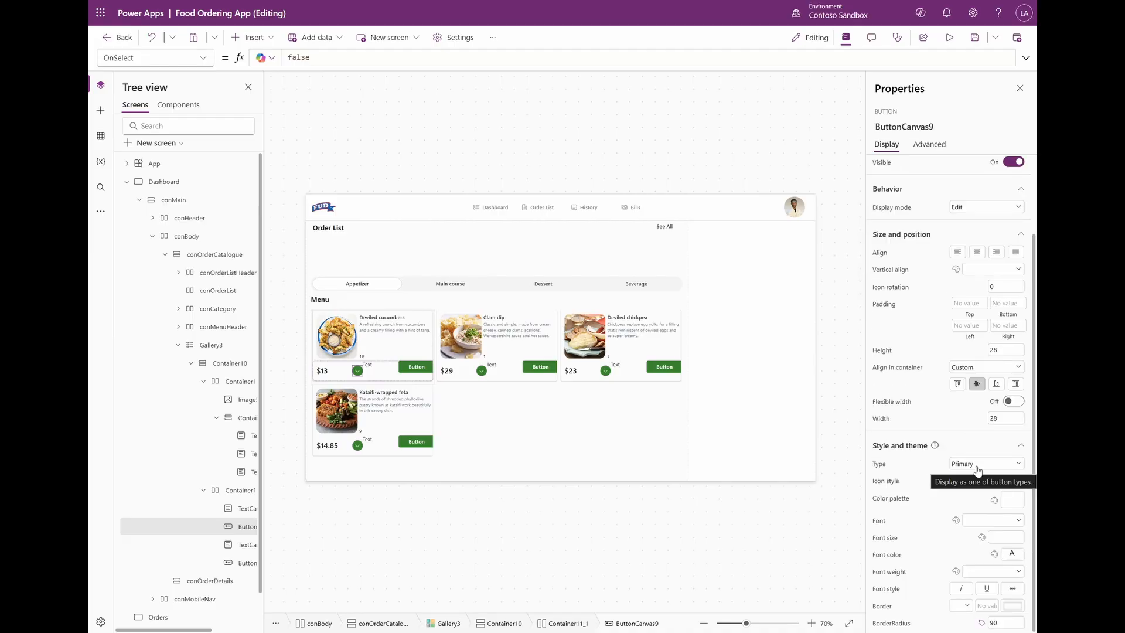
{"action": "left_click", "coordinate": [976, 465]}
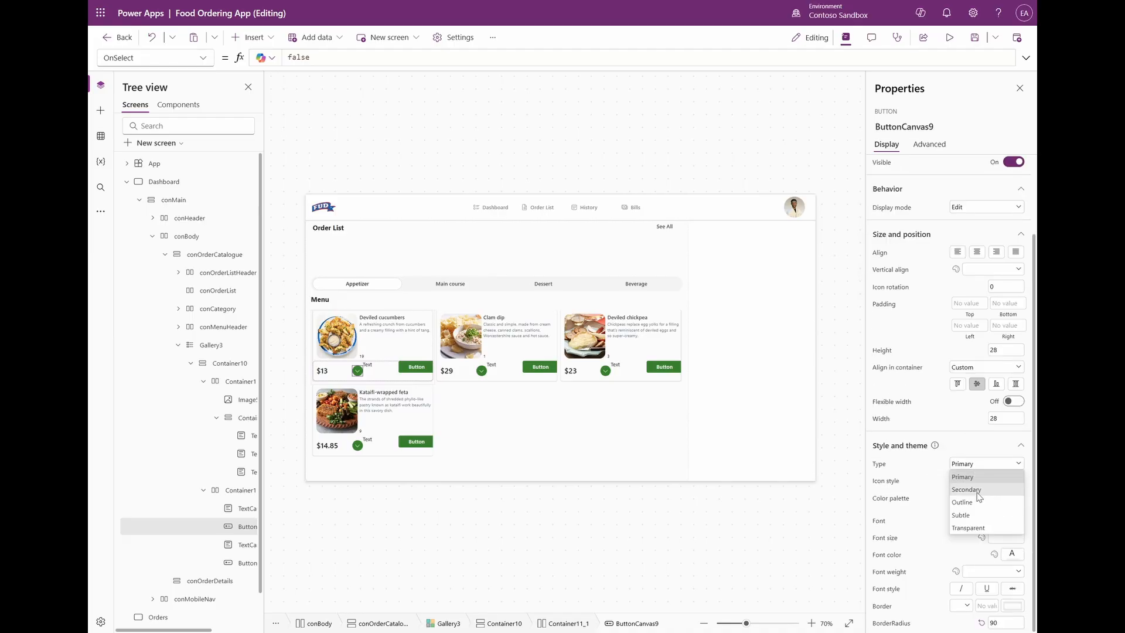
{"action": "left_click", "coordinate": [977, 492]}
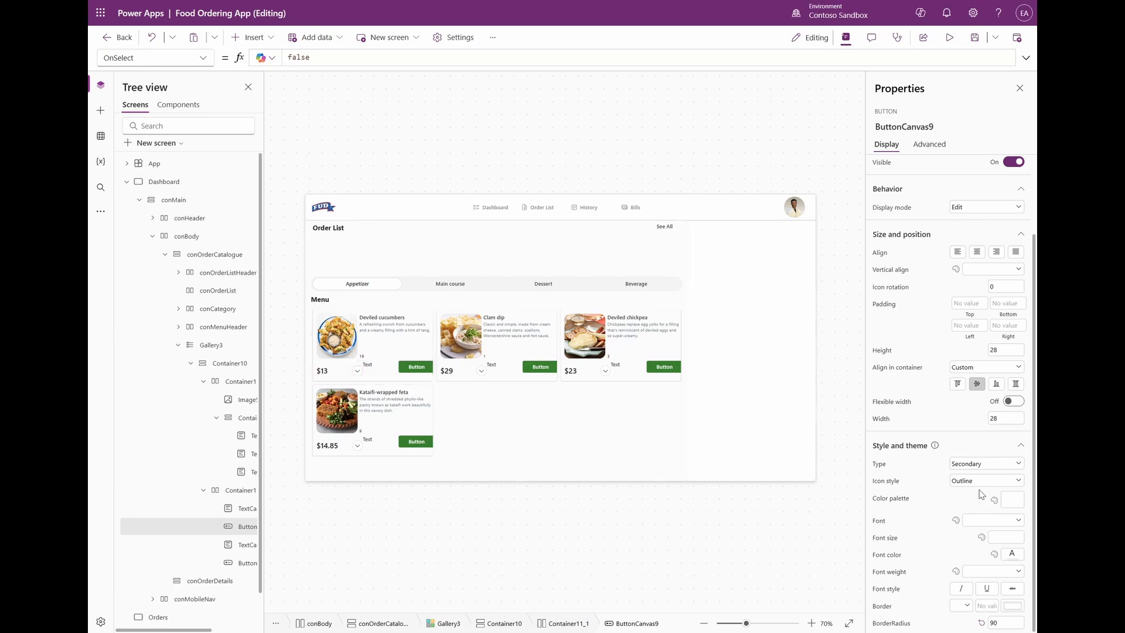
Stretch the second text in the lower row to the container height and set its vertical alignment to Middle.
{"action": "left_click", "coordinate": [377, 370]}
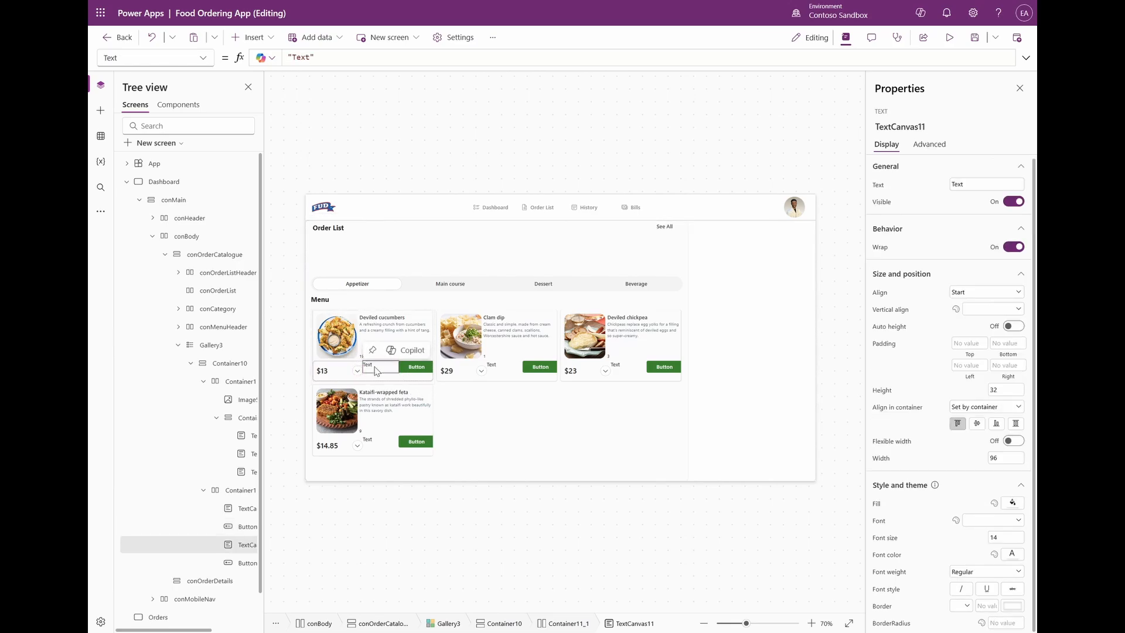
{"action": "left_click", "coordinate": [1015, 425]}
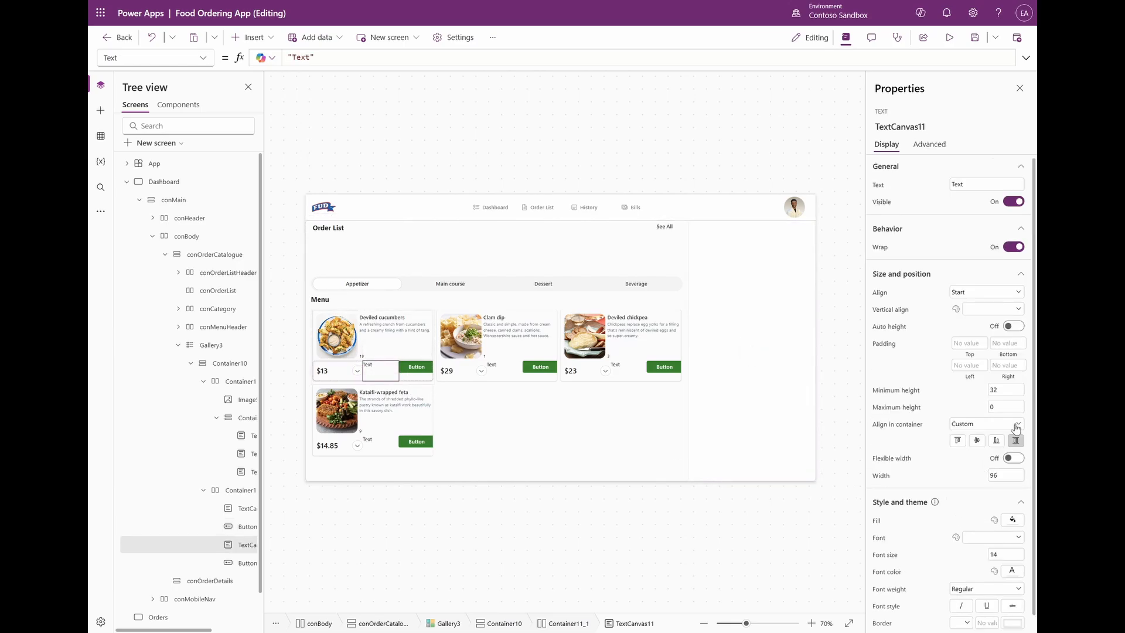
{"action": "left_click", "coordinate": [981, 311]}
{"action": "left_click", "coordinate": [985, 334]}
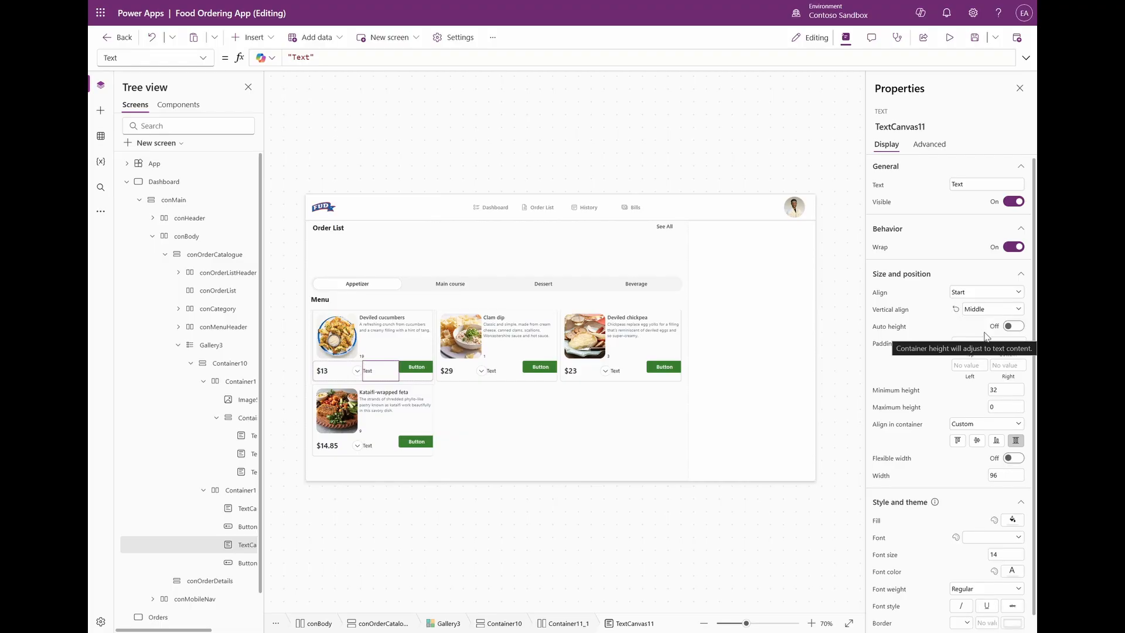
Set the second text's width to 50 and its horizontal alignment to Center.
{"action": "left_click", "coordinate": [1004, 474]}
{"action": "type", "text": "50"}
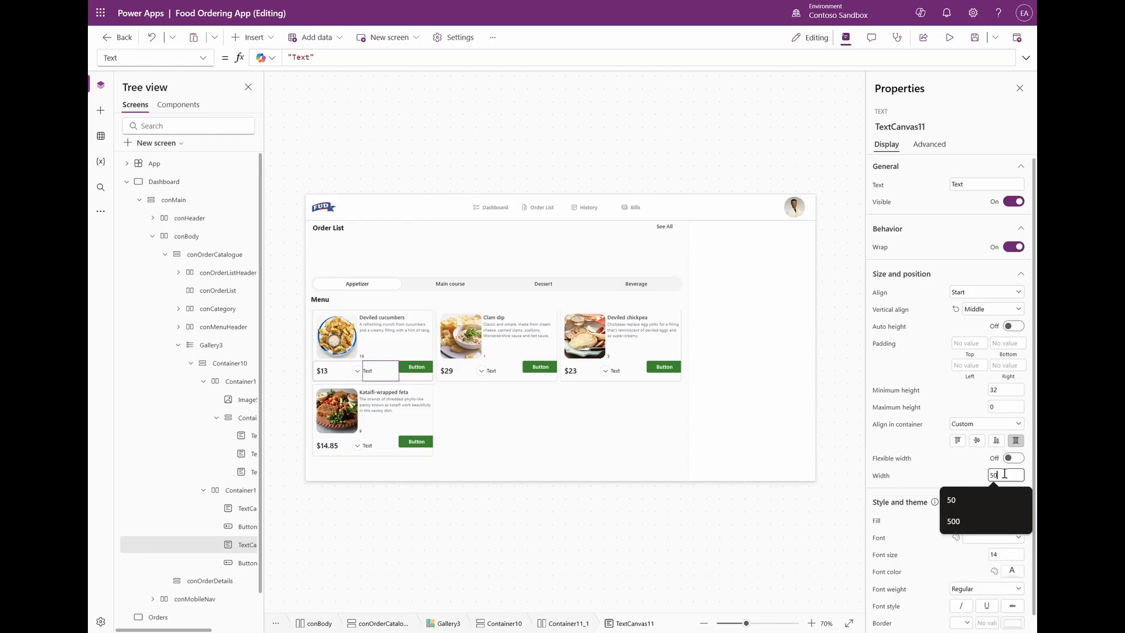
{"action": "left_click", "coordinate": [984, 292]}
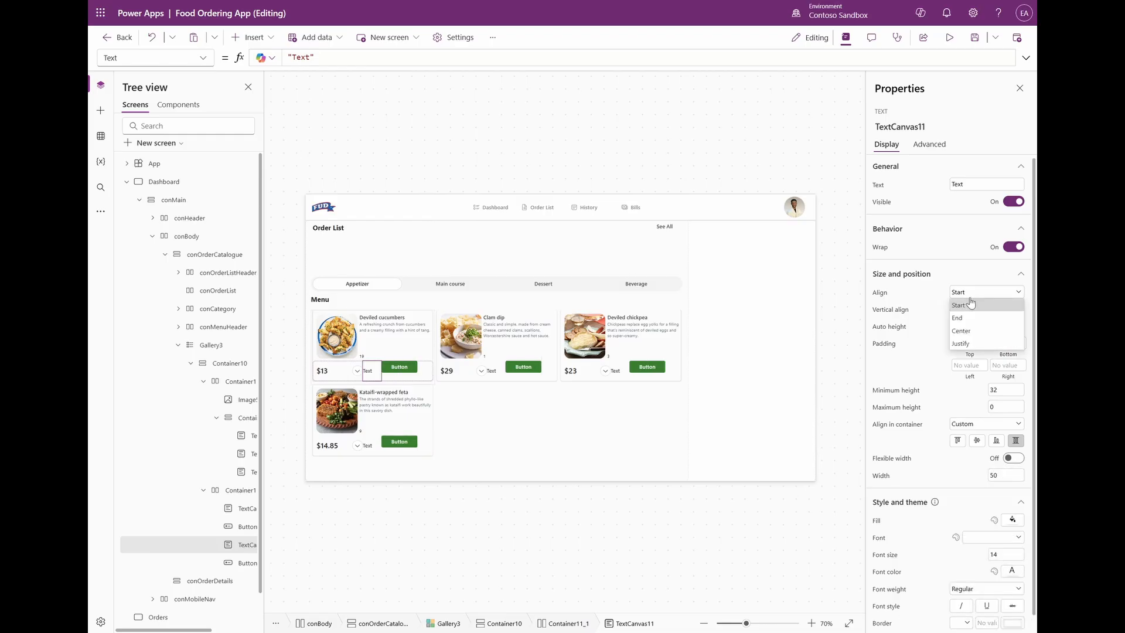
{"action": "left_click", "coordinate": [976, 333]}
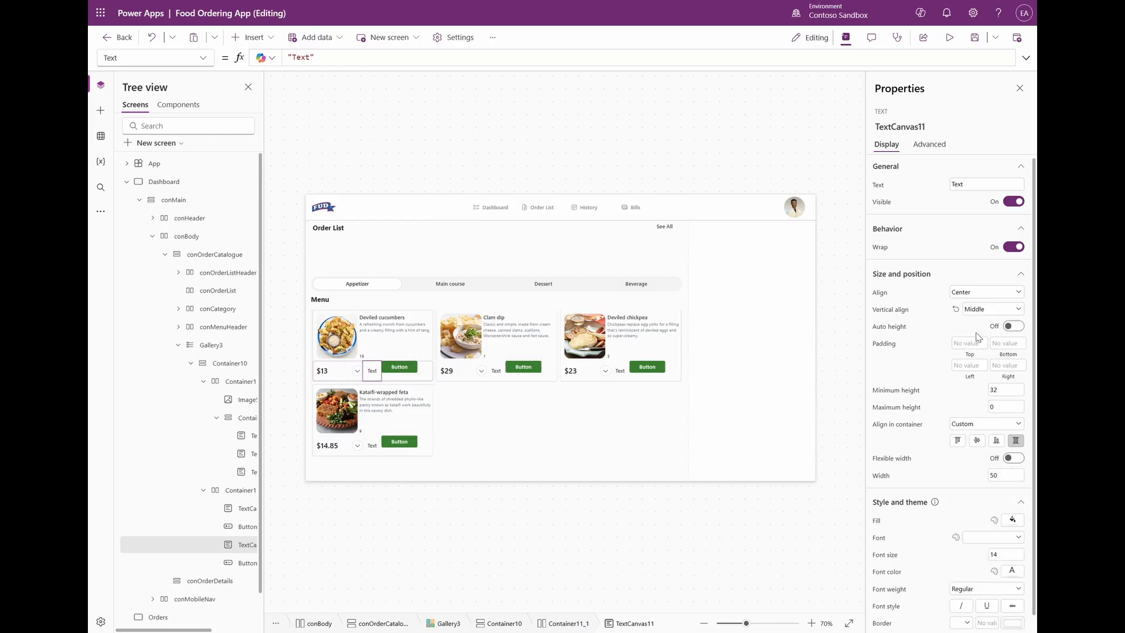
Set the second text's font weight to Semibold and clear its text content.
{"action": "left_click", "coordinate": [994, 590]}
{"action": "left_click", "coordinate": [994, 593]}
{"action": "left_click", "coordinate": [994, 594]}
{"action": "left_click", "coordinate": [989, 568]}
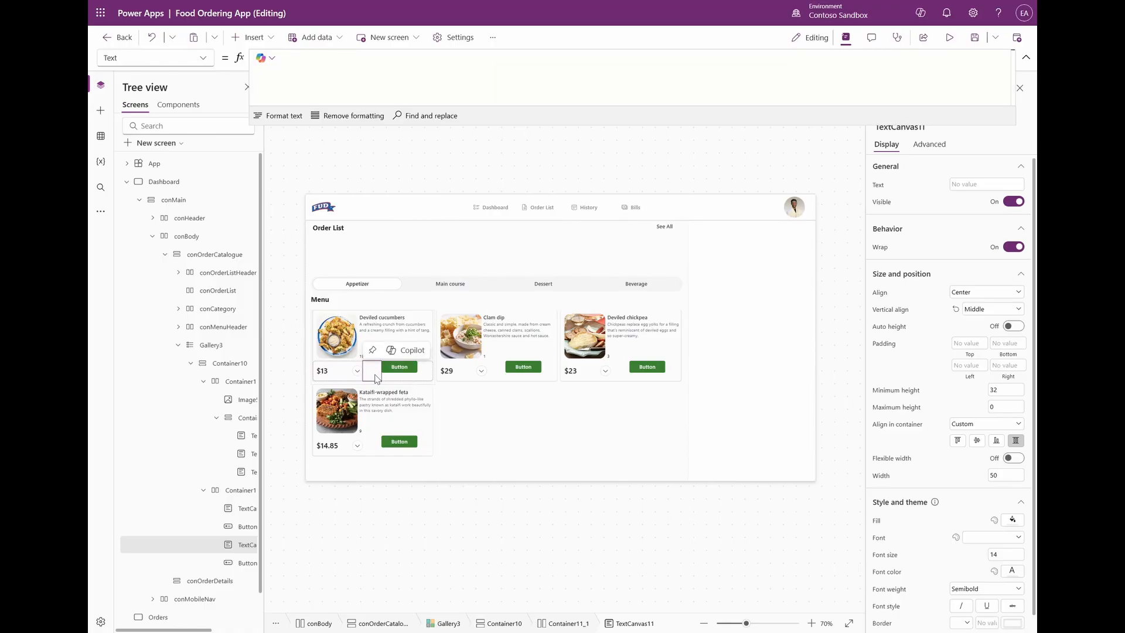
Replace the second green button in the lower row with a copy of the round chevron button.
{"action": "left_click", "coordinate": [409, 372]}
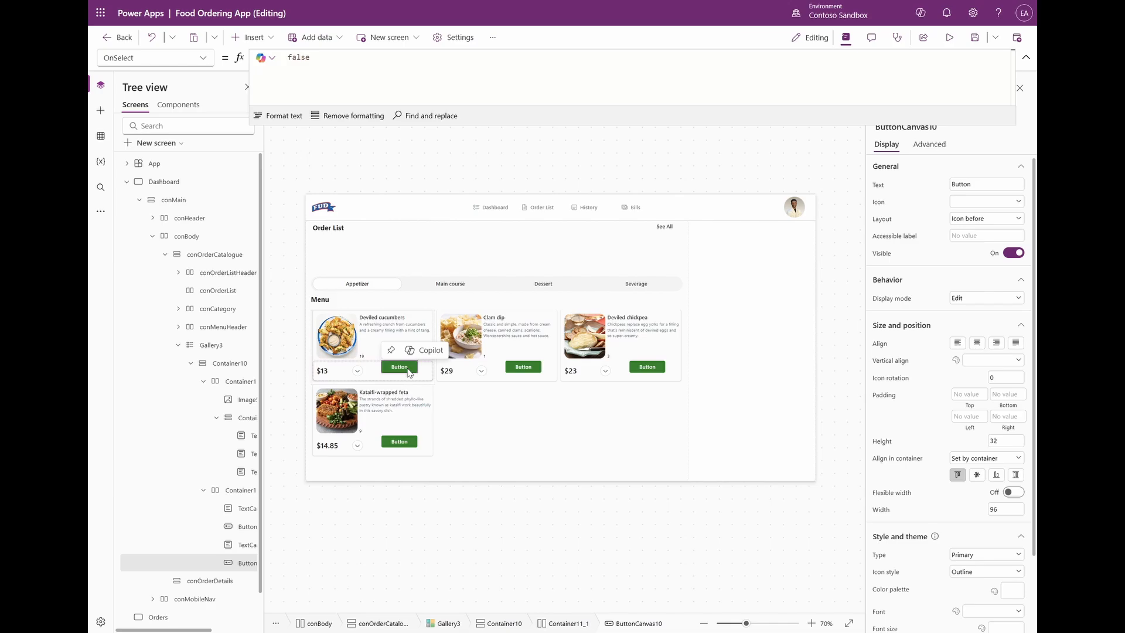
{"action": "left_click", "coordinate": [356, 374]}
{"action": "left_click", "coordinate": [398, 371]}
{"action": "key", "text": "Delete"}
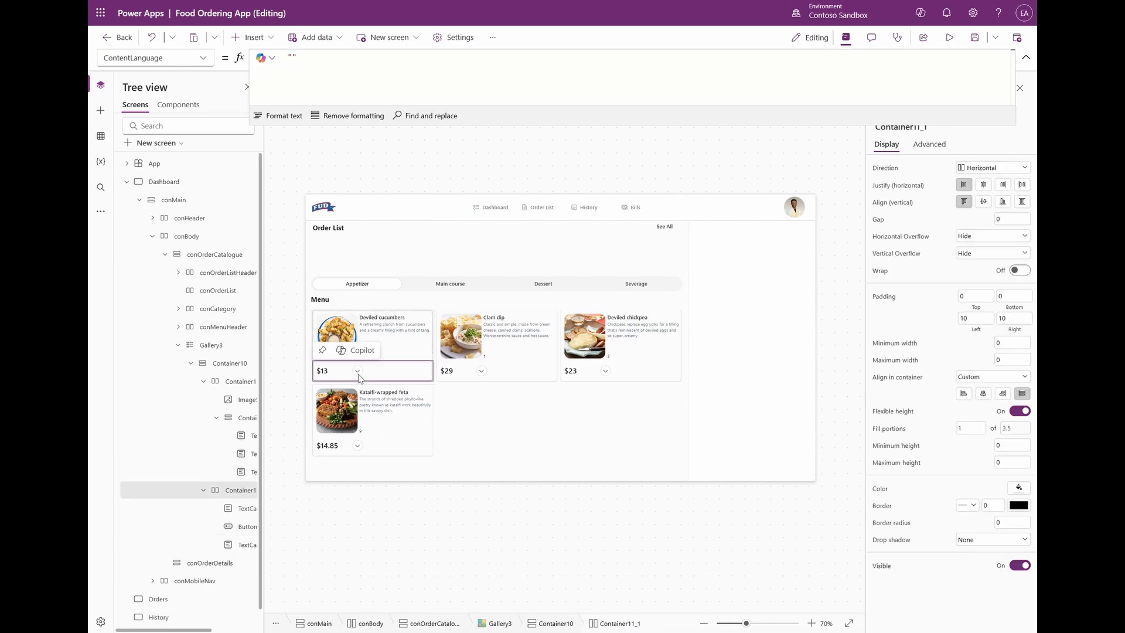
{"action": "key", "text": "ctrl+v"}
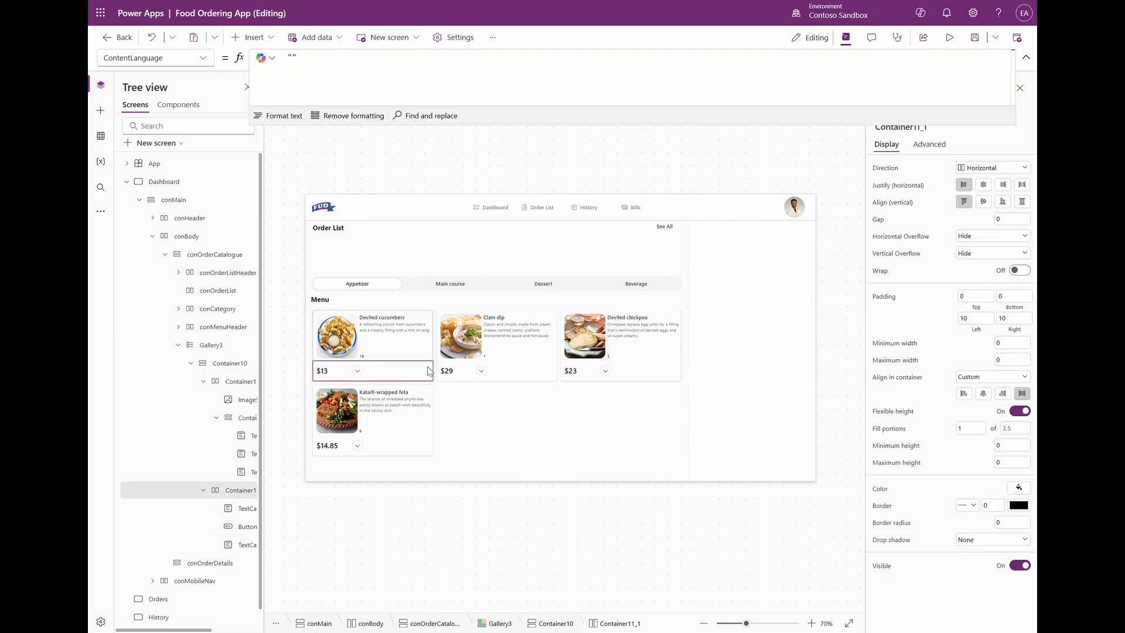
{"action": "scroll", "coordinate": [961, 391], "scroll_direction": "down", "scroll_amount": 2}
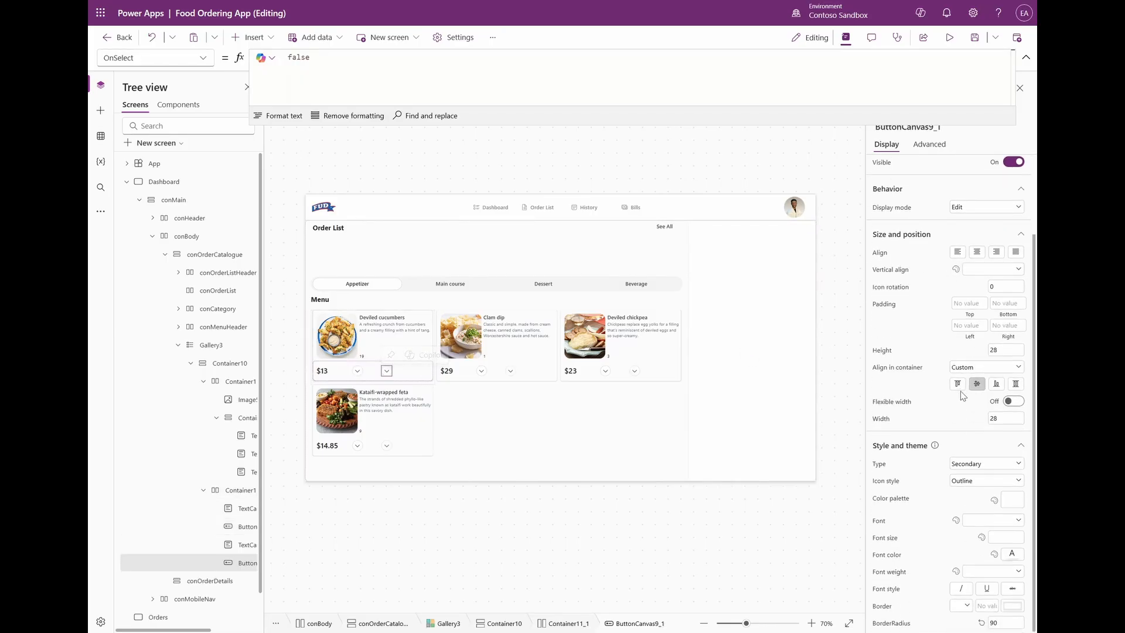
Set the copied round button's type to Primary and its icon to ChevronUp.
{"action": "left_click", "coordinate": [967, 465]}
{"action": "left_click", "coordinate": [967, 476]}
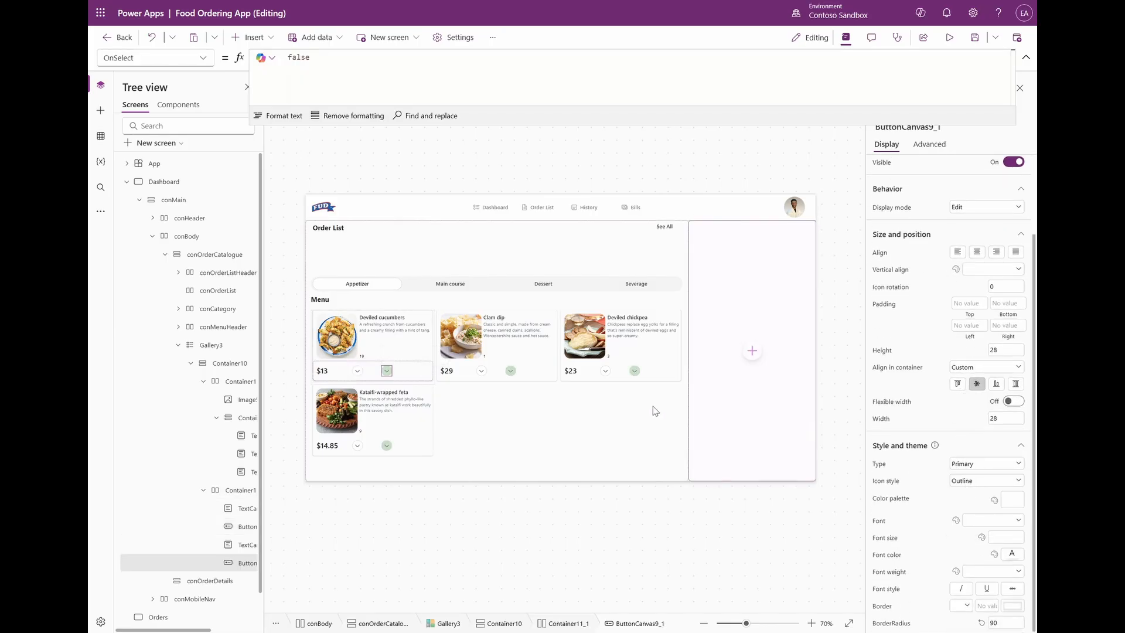
{"action": "left_click", "coordinate": [386, 373]}
{"action": "left_click", "coordinate": [387, 373]}
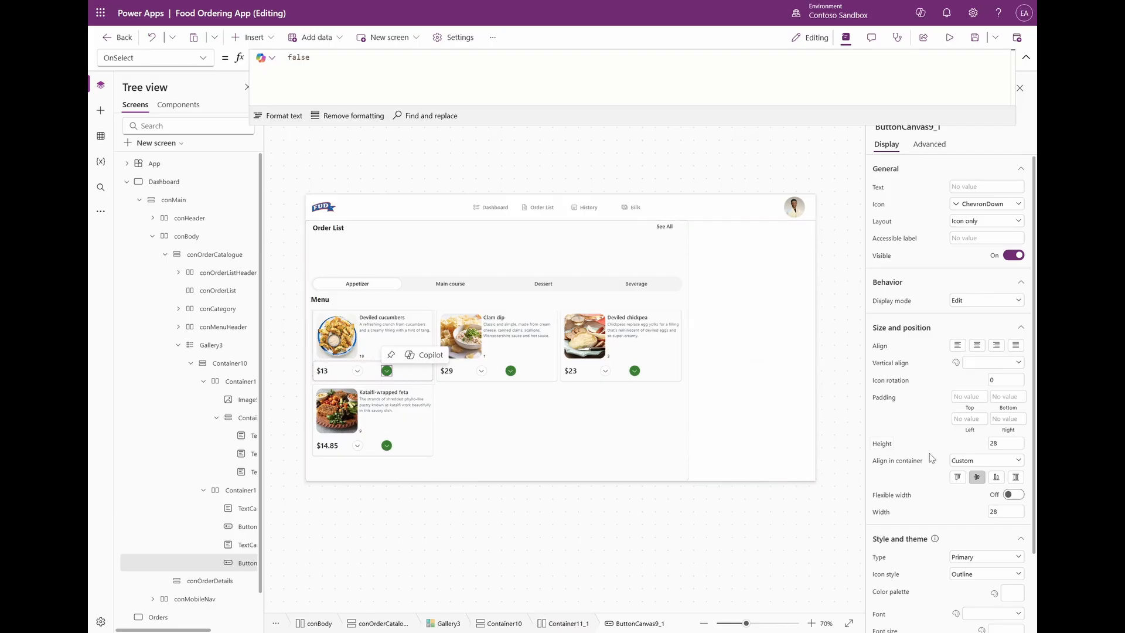
{"action": "left_click", "coordinate": [976, 204]}
{"action": "type", "text": "up"}
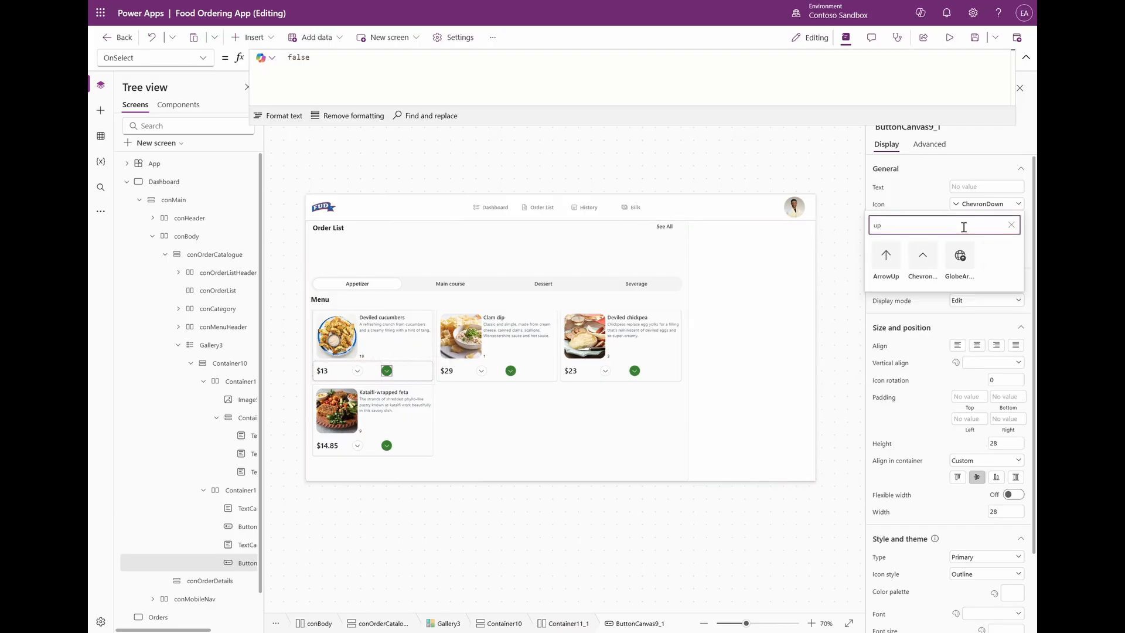
{"action": "left_click", "coordinate": [924, 256]}
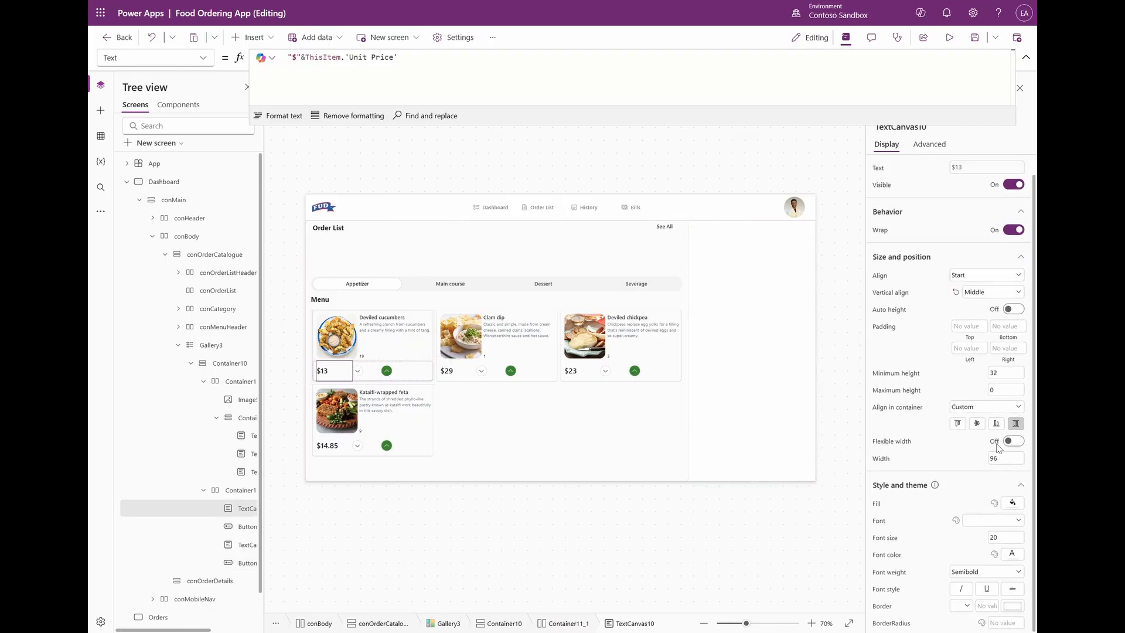
Turn on flexible width for the unit price text in the menu card's lower row.
{"action": "left_click", "coordinate": [1018, 442]}
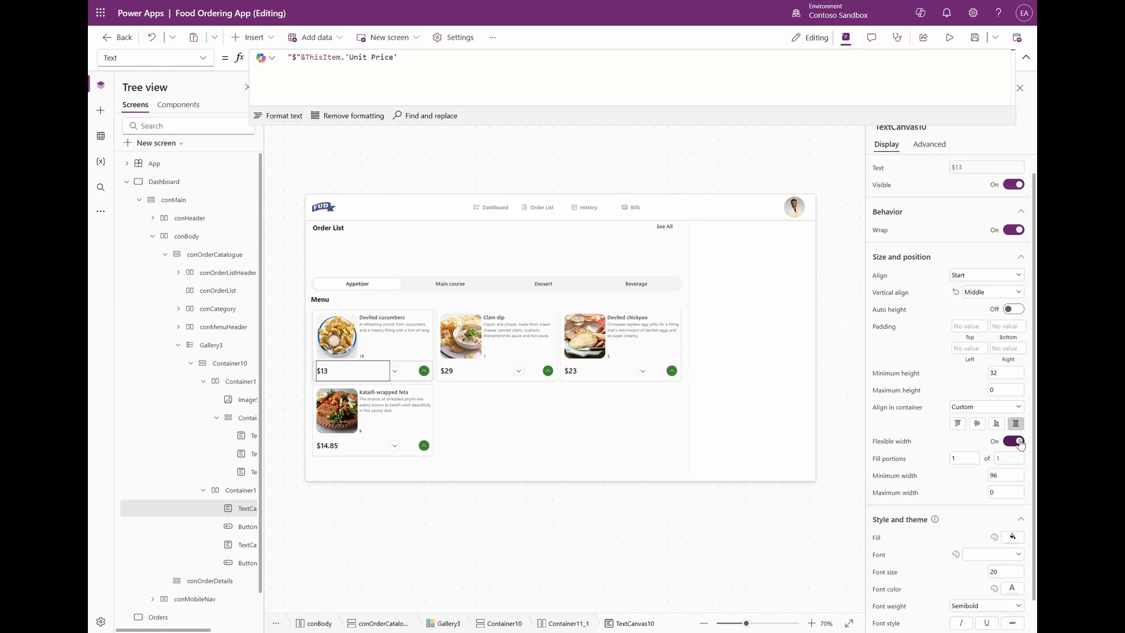
{"action": "left_click", "coordinate": [395, 370]}
Set the up button's OnSelect to Collect ThisItem into colOrderDetails with PurchasedQuantity 1 if its ProductID LookUp is blank, otherwise UpdateIf with PurchasedQuantity + 1.
{"action": "left_click", "coordinate": [424, 370]}
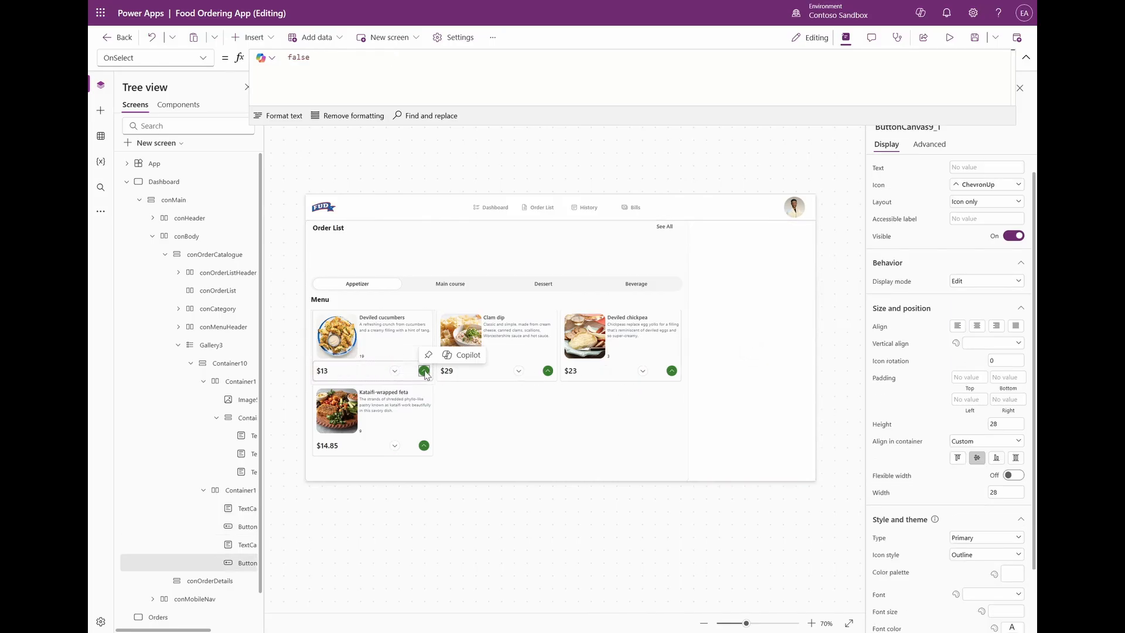
{"action": "left_click_drag", "start_coordinate": [925, 124], "coordinate": [924, 361]}
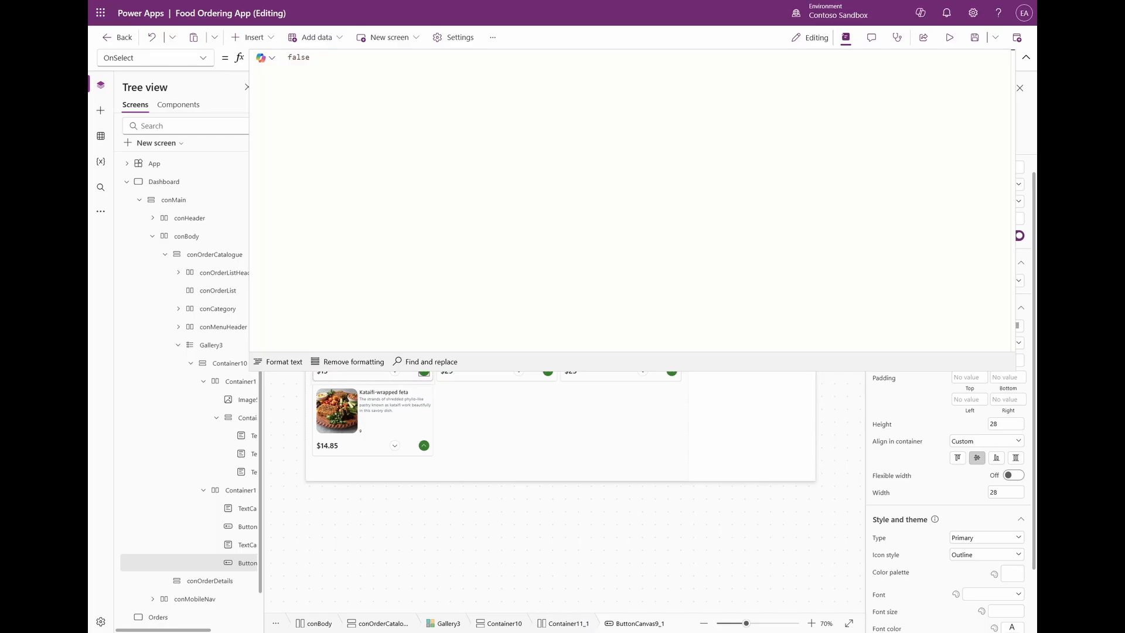
{"action": "left_click", "coordinate": [366, 116]}
{"action": "key", "text": "ctrl+a"}
{"action": "type", "text": "If(     IsBlank(         LookUp(             colOrderDetails,             ProductID = ThisItem.ID         )     ),     Collect(         colOrderDetails,         {             ProductID: ThisItem.ID,             ProductName: ThisItem.Name,             Image: ThisItem.'Item Image Link',             Price: ThisItem.'Unit Price',             PurchasedQuantity: 1         }     ),     UpdateIf(         colOrderDetails,         ProductID = ThisItem.ID,         {PurchasedQuantity: PurchasedQuantity + 1}     ) )"}
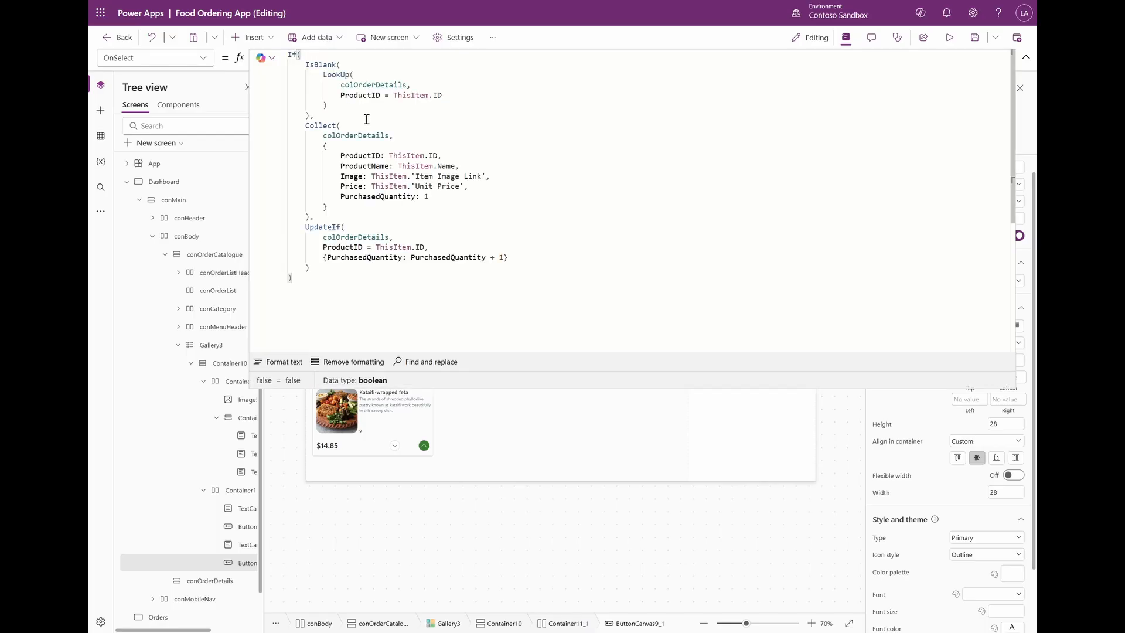
{"action": "left_click", "coordinate": [1026, 57]}
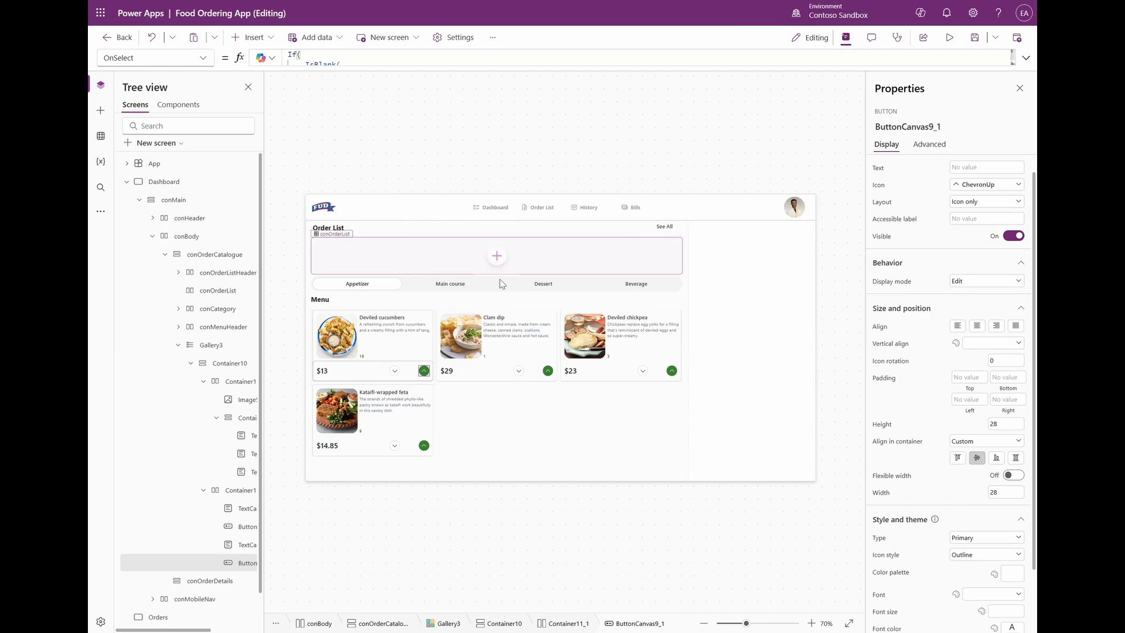
Examine the IsBlank check, the Collect call and the UpdateIf call in the up button's OnSelect formula.
{"action": "left_click", "coordinate": [429, 374]}
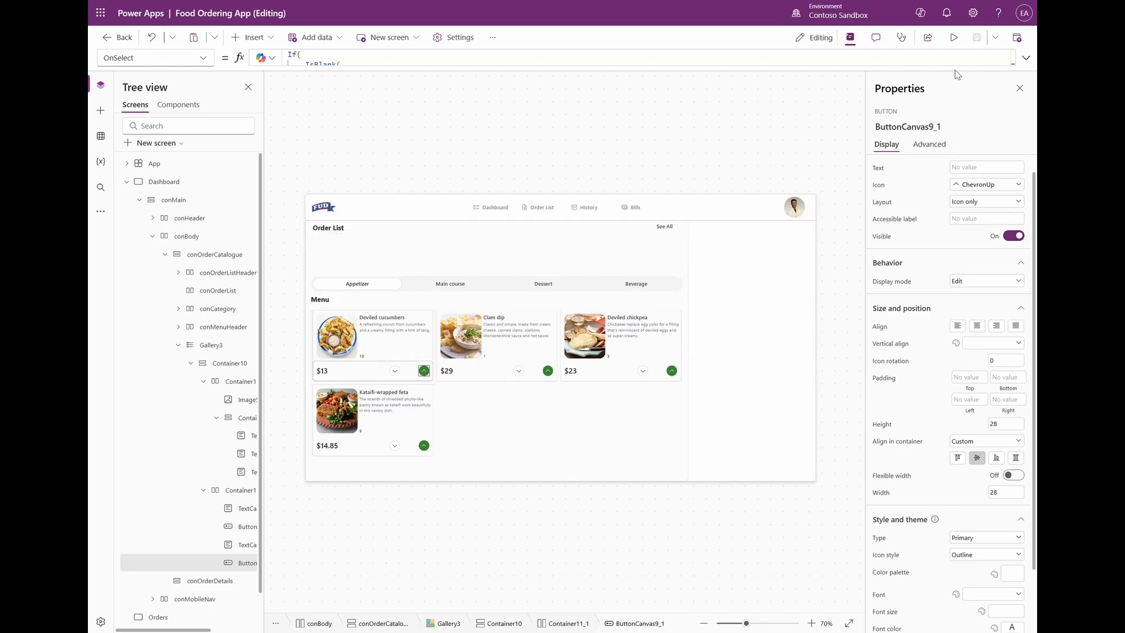
{"action": "left_click_drag", "start_coordinate": [954, 68], "coordinate": [934, 459]}
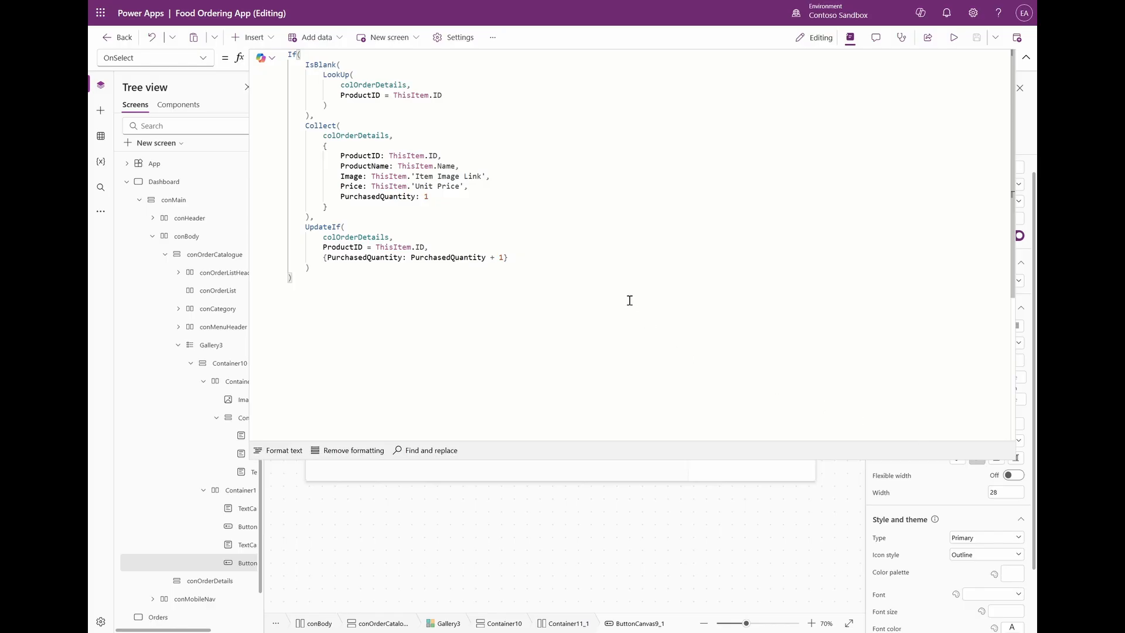
{"action": "left_click", "coordinate": [341, 64]}
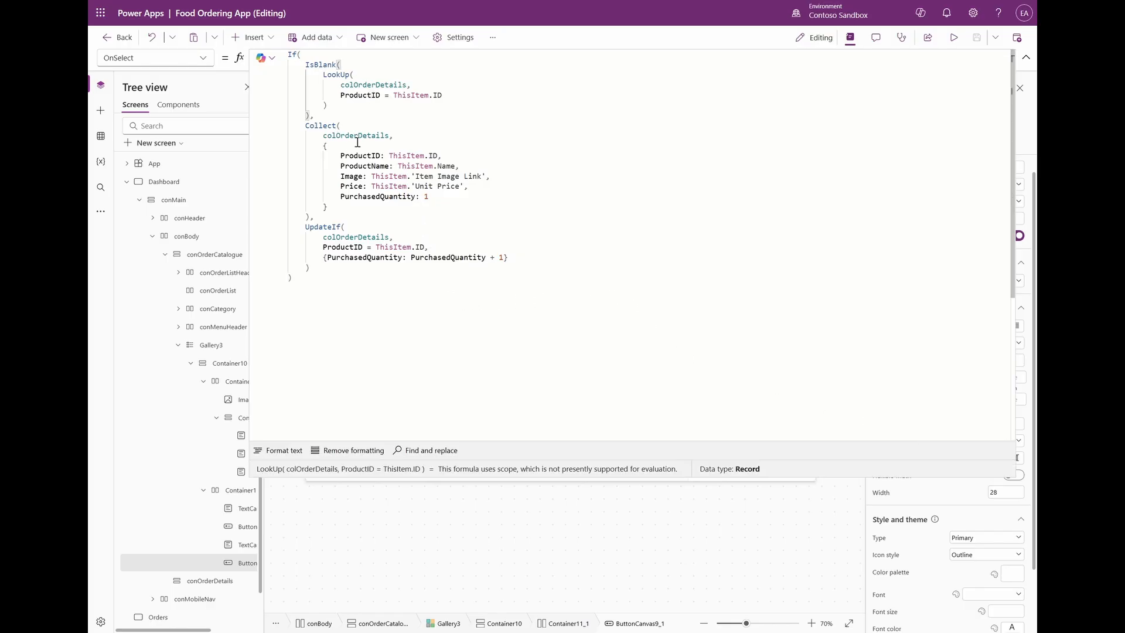
{"action": "left_click_drag", "start_coordinate": [314, 116], "coordinate": [287, 64]}
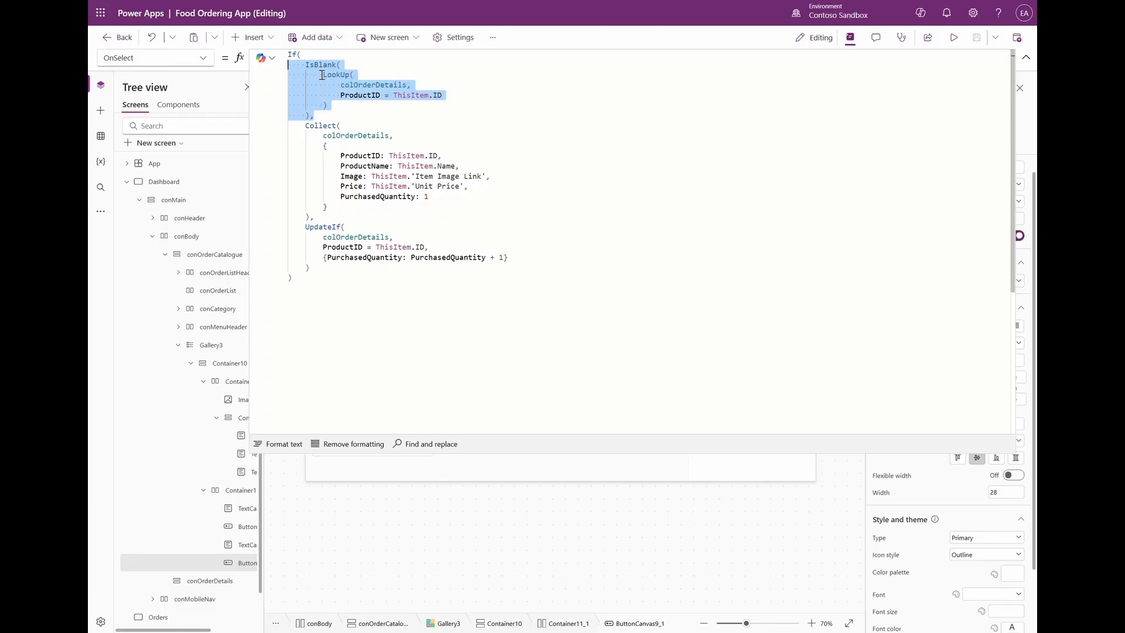
{"action": "left_click", "coordinate": [354, 65]}
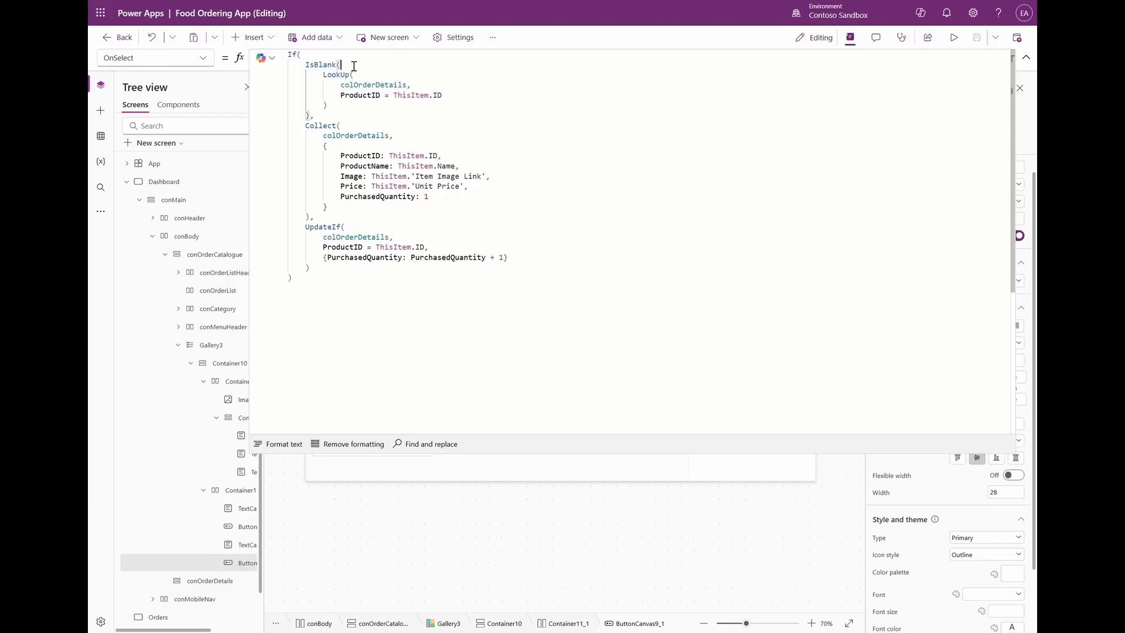
{"action": "left_click", "coordinate": [356, 126]}
{"action": "left_click_drag", "start_coordinate": [313, 218], "coordinate": [286, 130]}
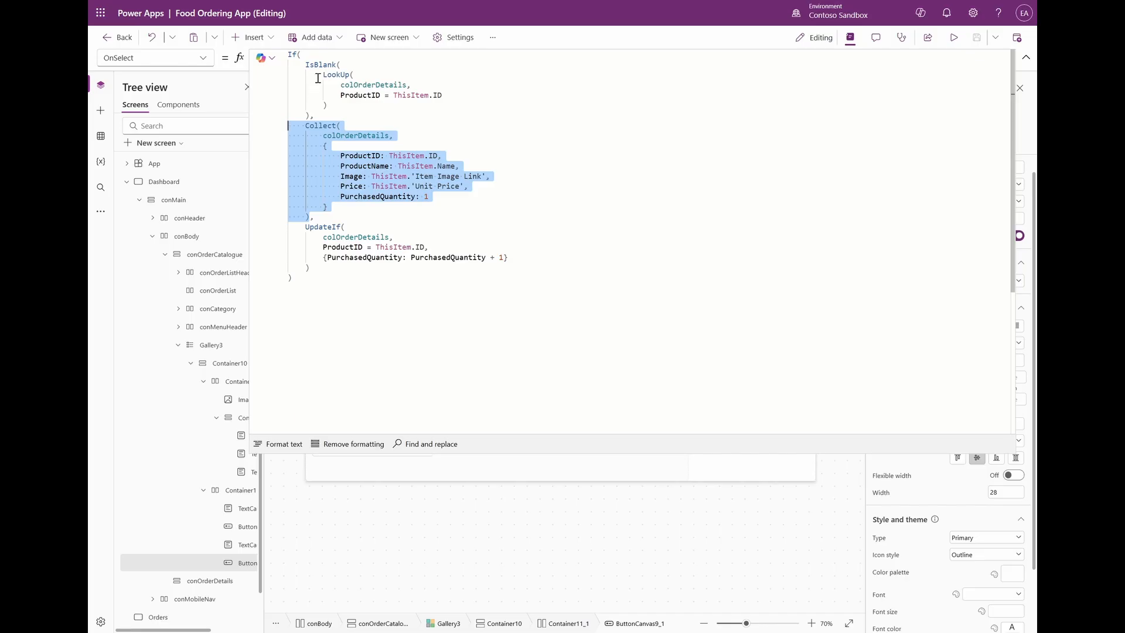
{"action": "left_click", "coordinate": [344, 227]}
{"action": "left_click_drag", "start_coordinate": [310, 269], "coordinate": [286, 228]}
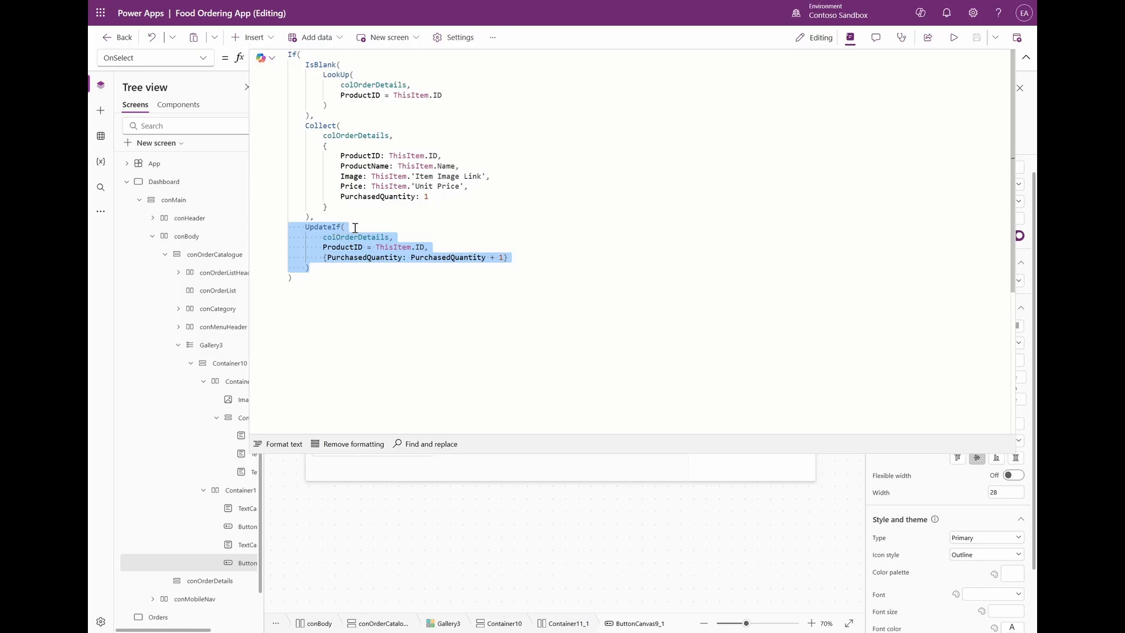
{"action": "left_click", "coordinate": [356, 227]}
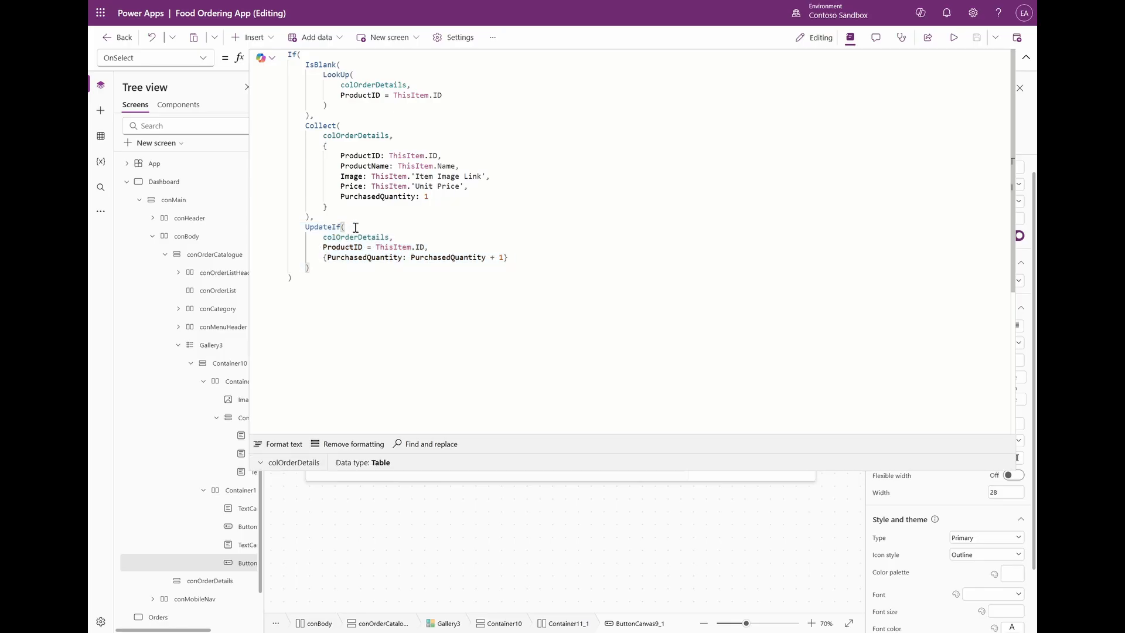
Set the down button's OnSelect to UpdateIf colOrderDetails with PurchasedQuantity - 1 and RemoveIf the item's PurchasedQuantity = 0, and review the formula.
{"action": "left_click", "coordinate": [395, 370]}
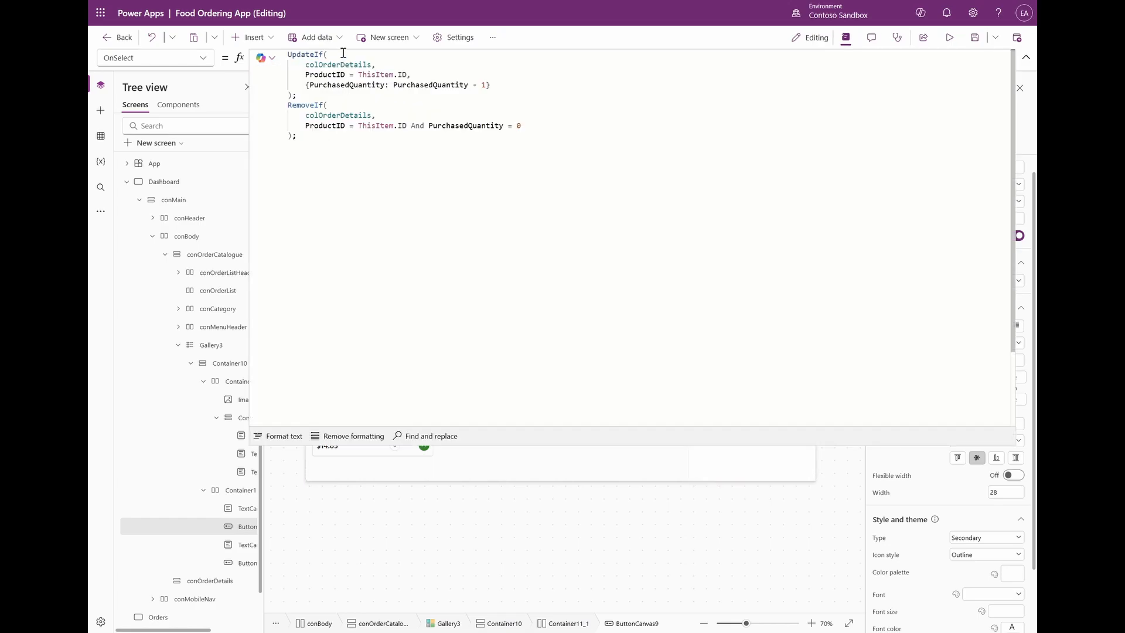
{"action": "double_click", "coordinate": [350, 65]}
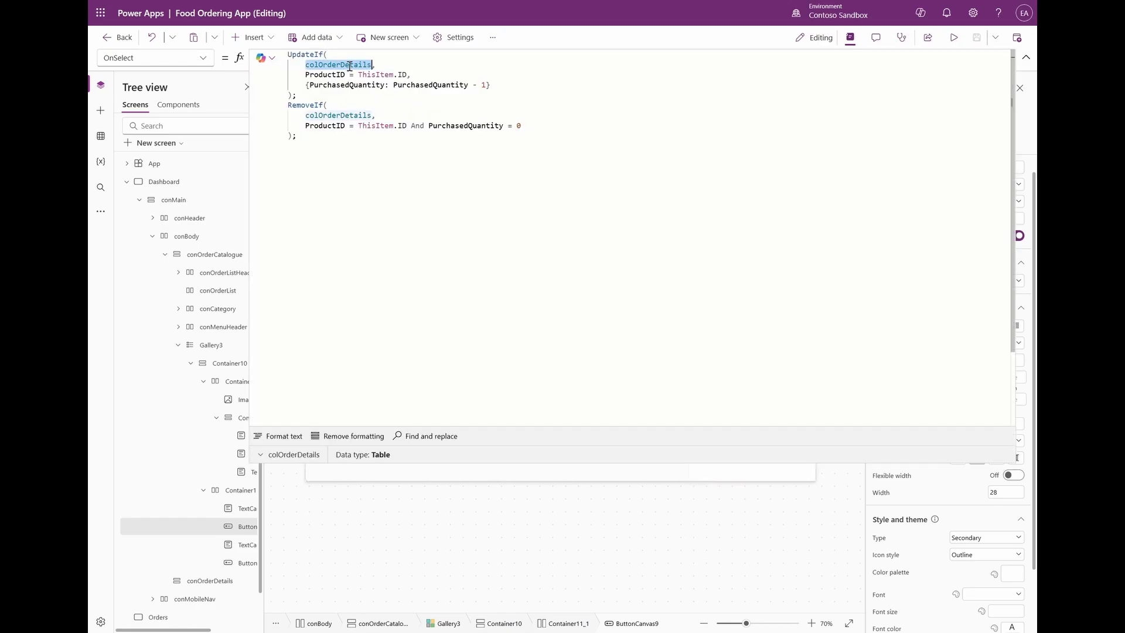
{"action": "left_click", "coordinate": [419, 75]}
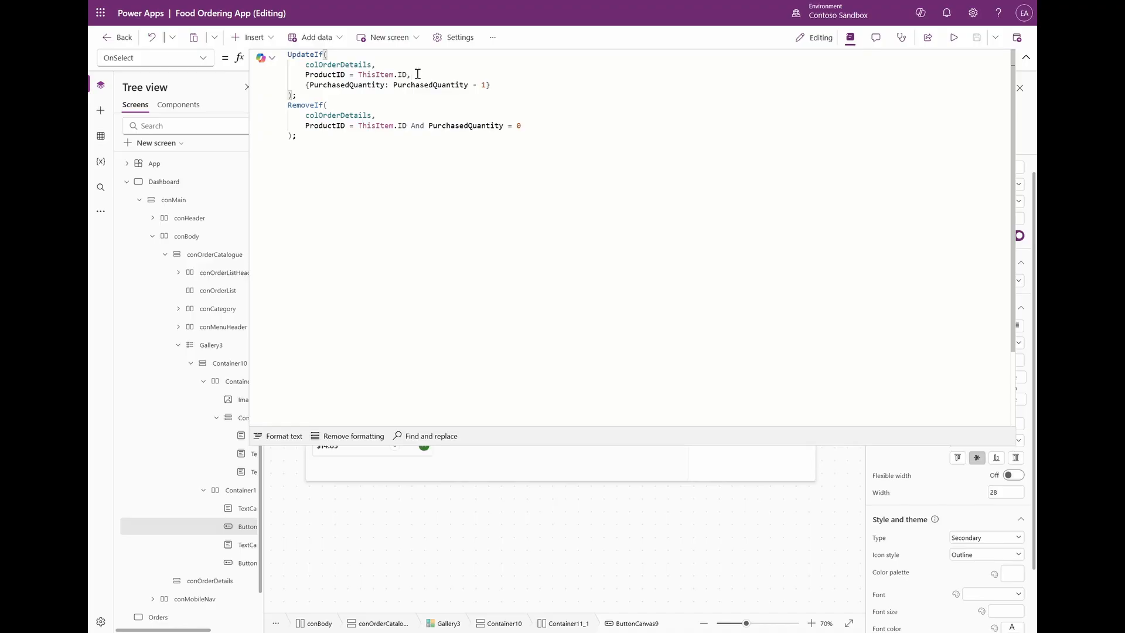
{"action": "left_click", "coordinate": [371, 87]}
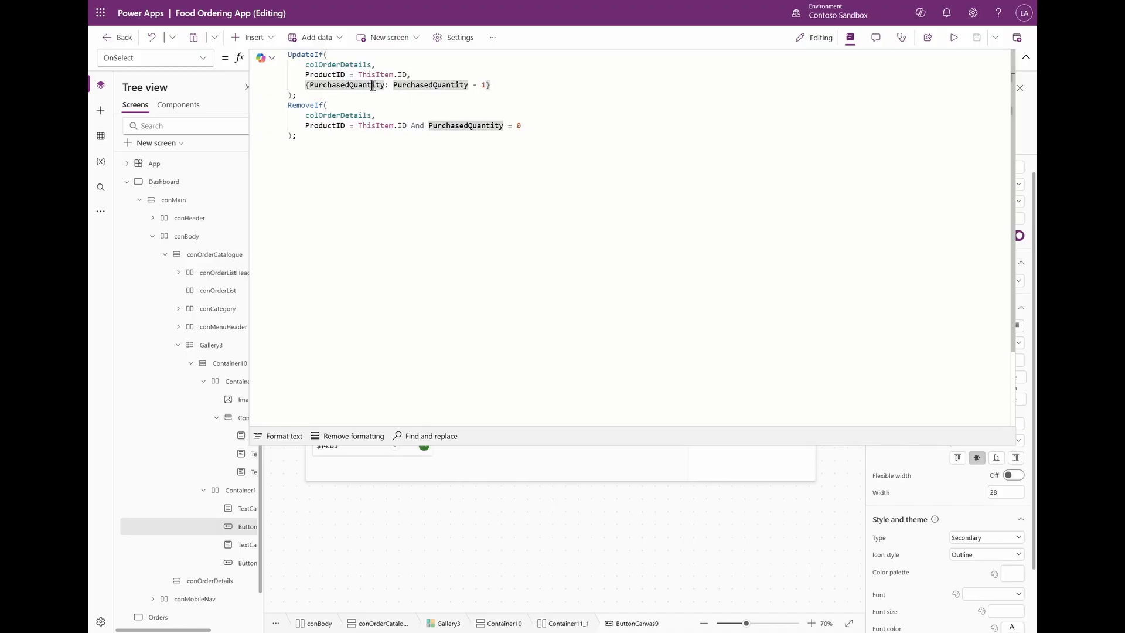
{"action": "left_click", "coordinate": [478, 86]}
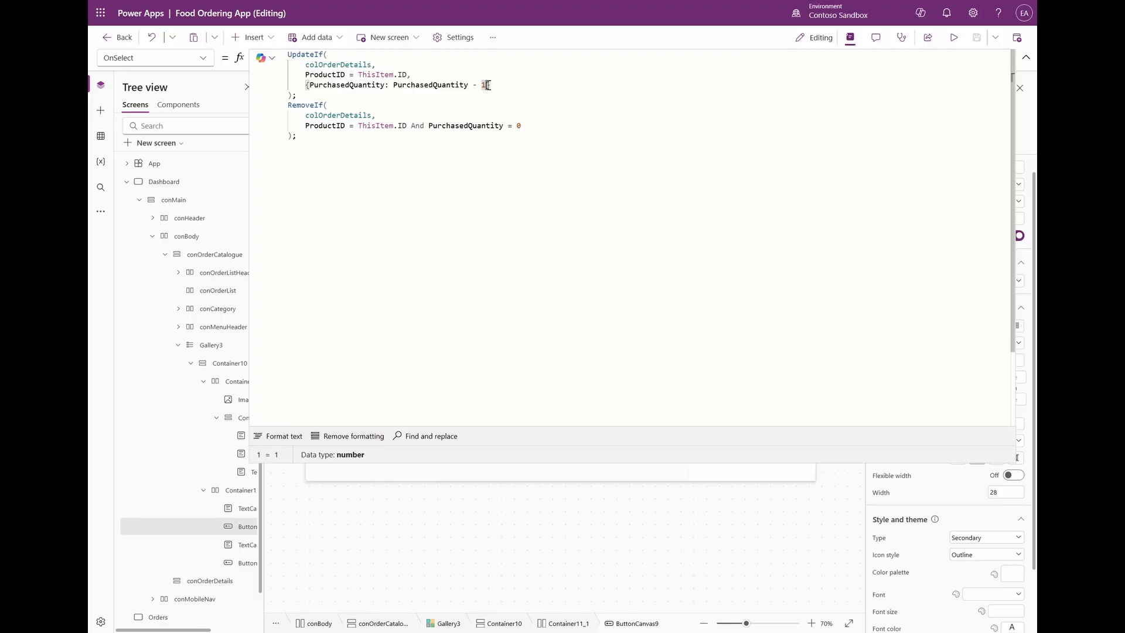
{"action": "left_click", "coordinate": [555, 127]}
{"action": "left_click_drag", "start_coordinate": [532, 125], "coordinate": [430, 128]}
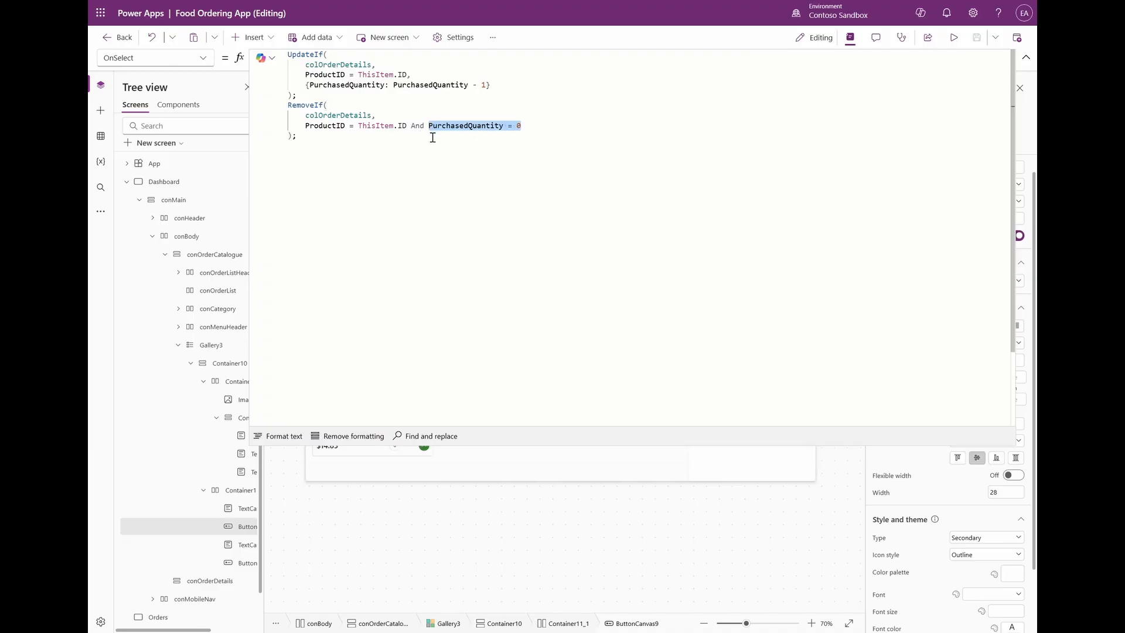
{"action": "left_click", "coordinate": [528, 131]}
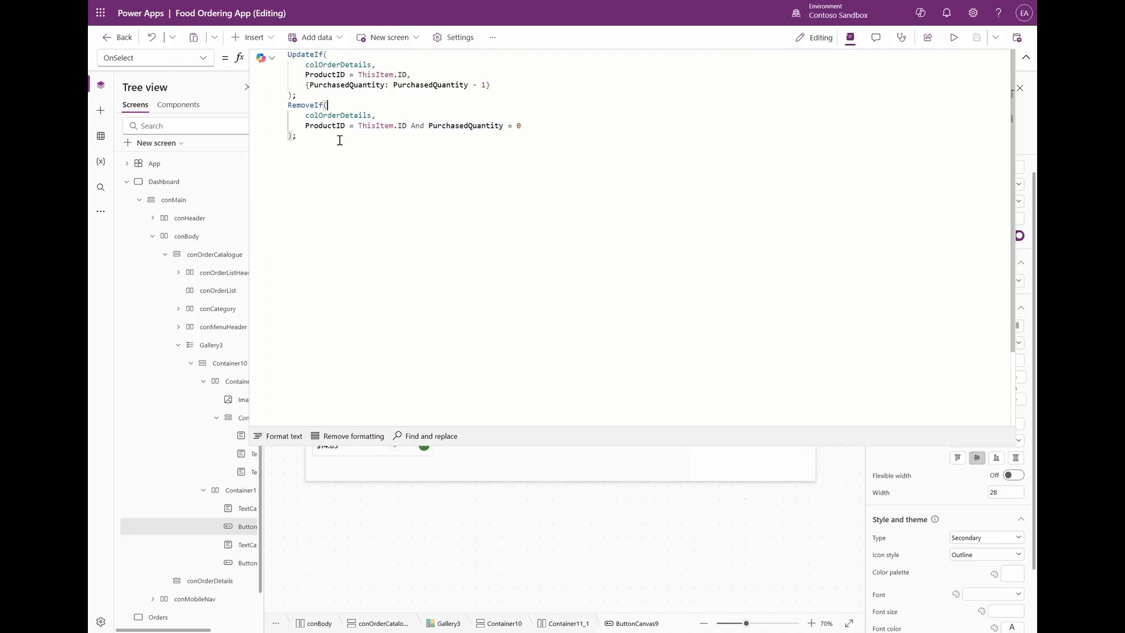
{"action": "left_click_drag", "start_coordinate": [289, 145], "coordinate": [287, 106]}
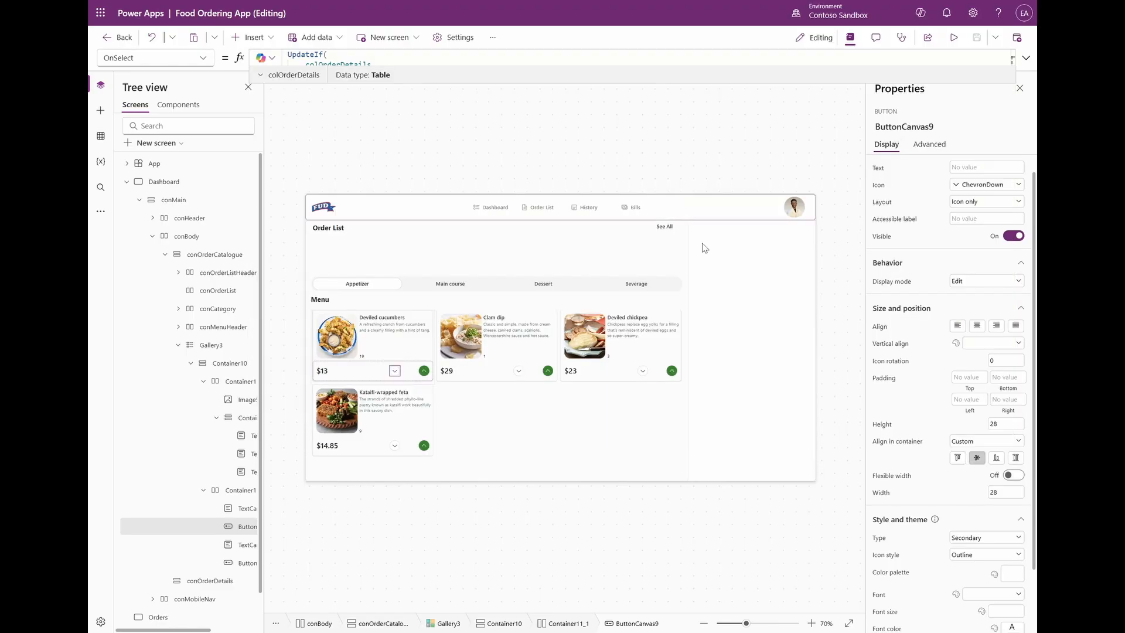
Set the text between the round buttons to Coalesce(LookUp(colOrderDetails, ProductID = ThisItem.ID).PurchasedQuantity, 0).
{"action": "left_click", "coordinate": [410, 372]}
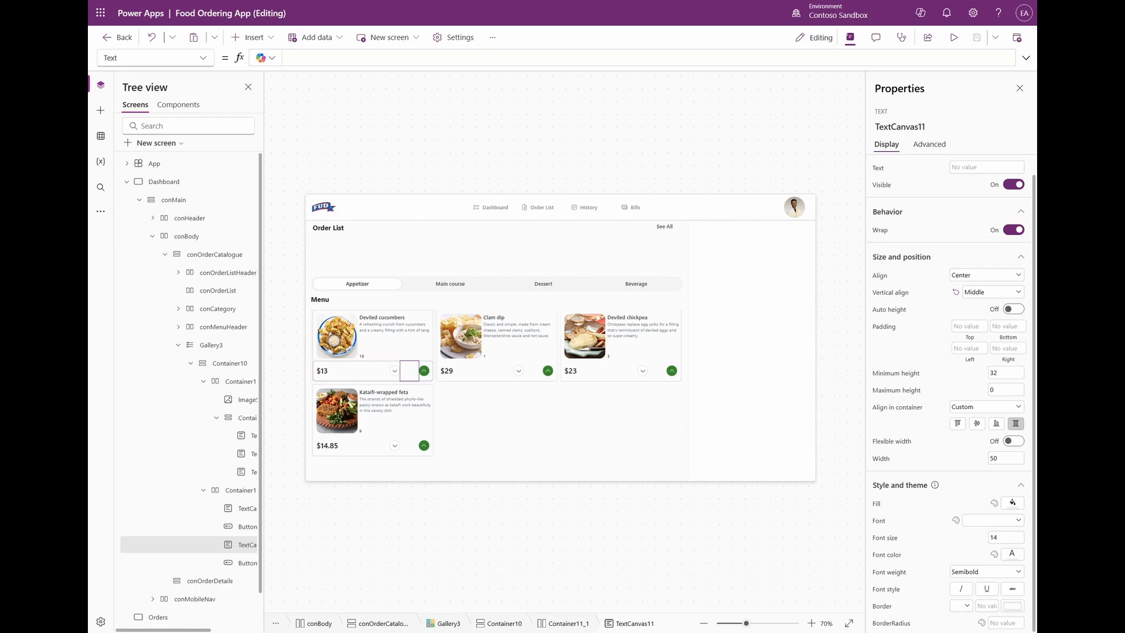
{"action": "left_click", "coordinate": [530, 57]}
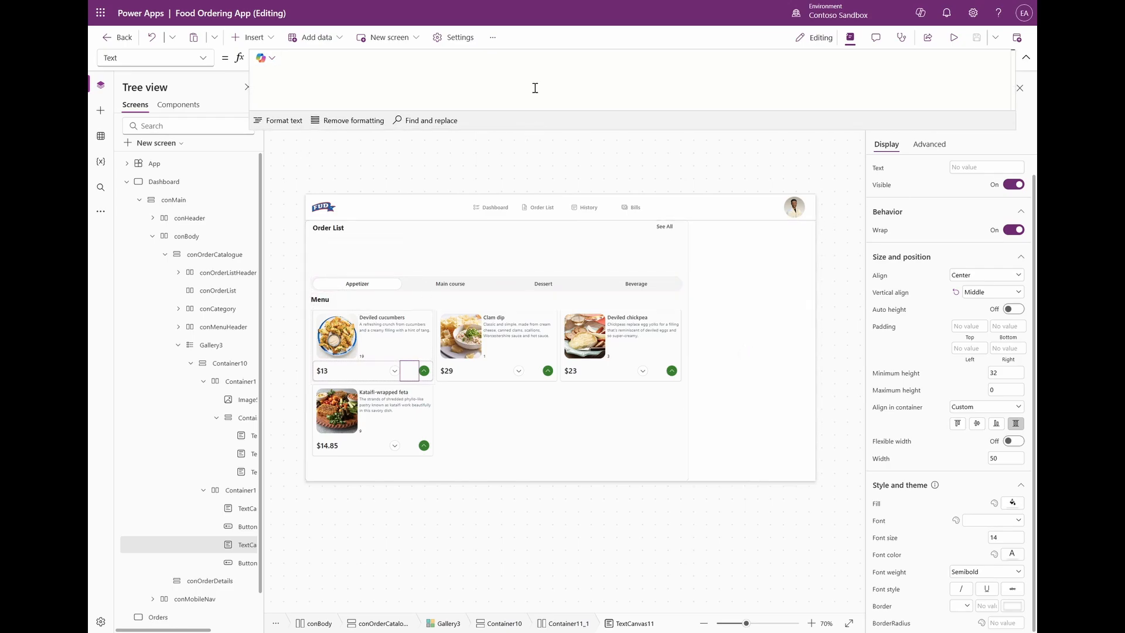
{"action": "type", "text": "Coalesce( LookUp(colOrderDetails, ProductID = ThisItem.ID).PurchasedQuantity, 0)"}
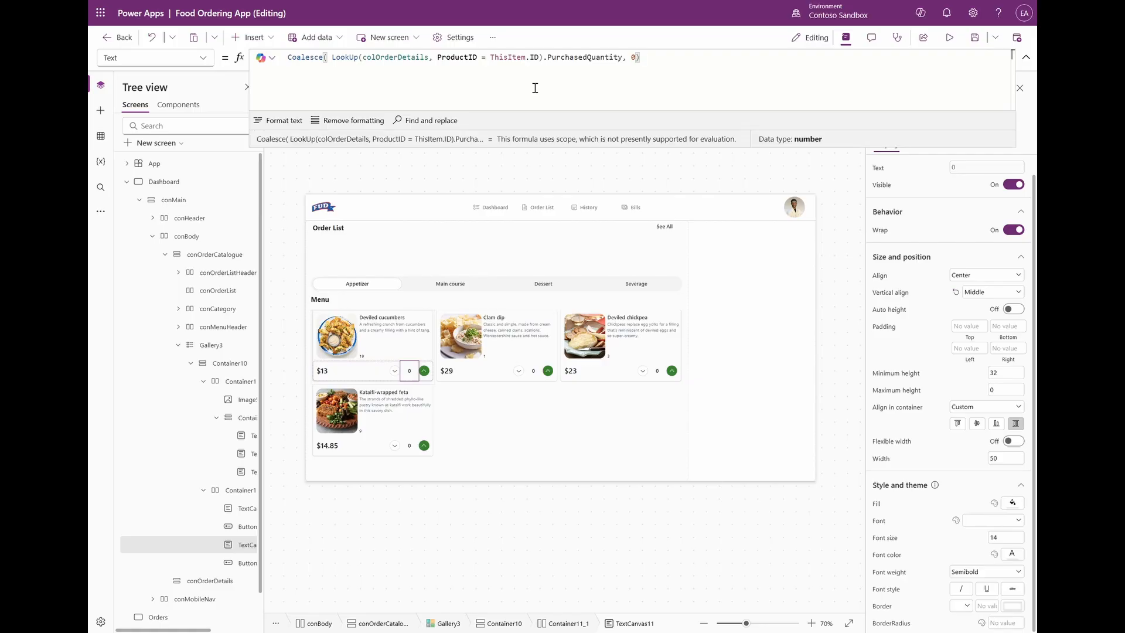
Test the quantity buttons in the app preview by raising and lowering the Deviled cucumbers quantity and raising Clam dip to 4.
{"action": "left_click", "coordinate": [949, 37]}
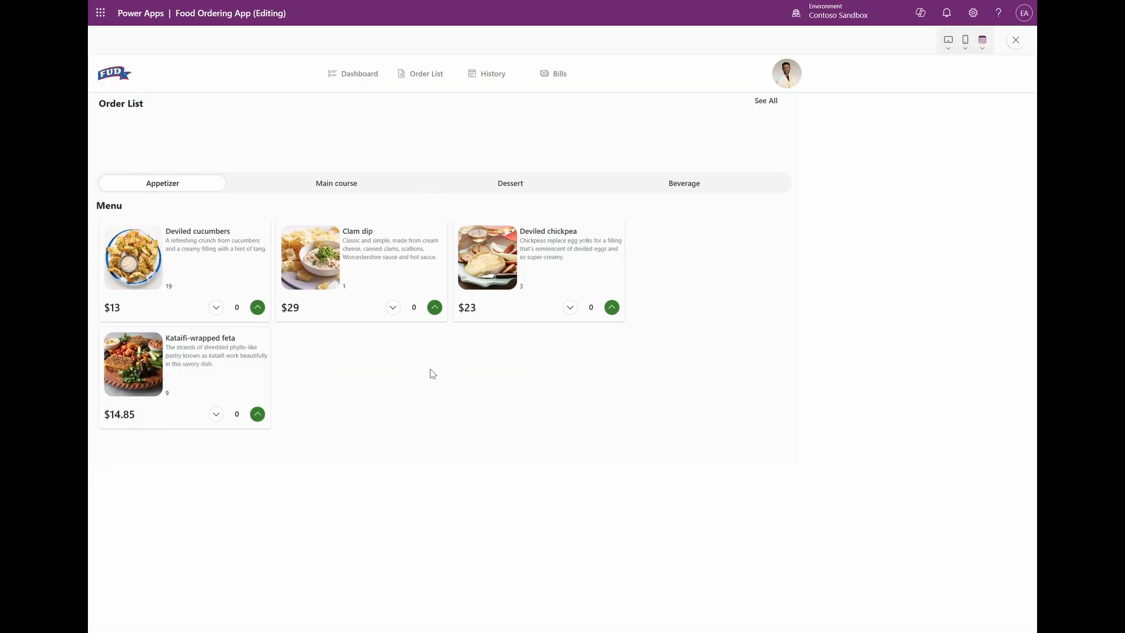
{"action": "left_click", "coordinate": [312, 333]}
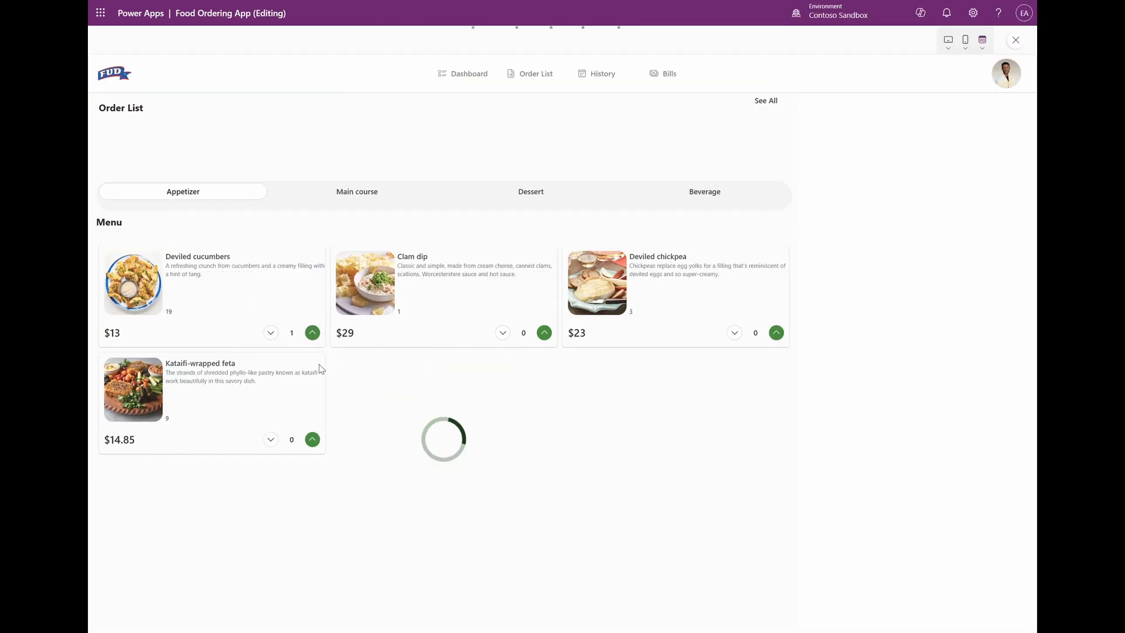
{"action": "left_click", "coordinate": [312, 333]}
{"action": "left_click", "coordinate": [312, 333]}
{"action": "left_click", "coordinate": [312, 333]}
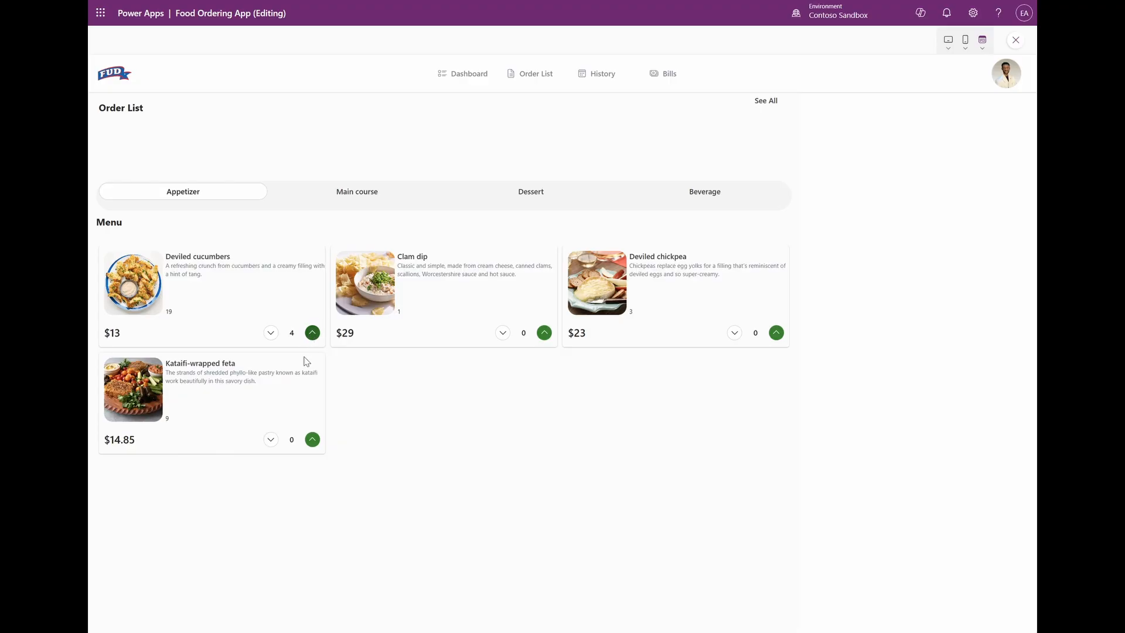
{"action": "left_click", "coordinate": [268, 336]}
{"action": "left_click", "coordinate": [543, 336]}
{"action": "left_click", "coordinate": [543, 335]}
{"action": "left_click", "coordinate": [544, 333]}
{"action": "left_click", "coordinate": [1015, 40]}
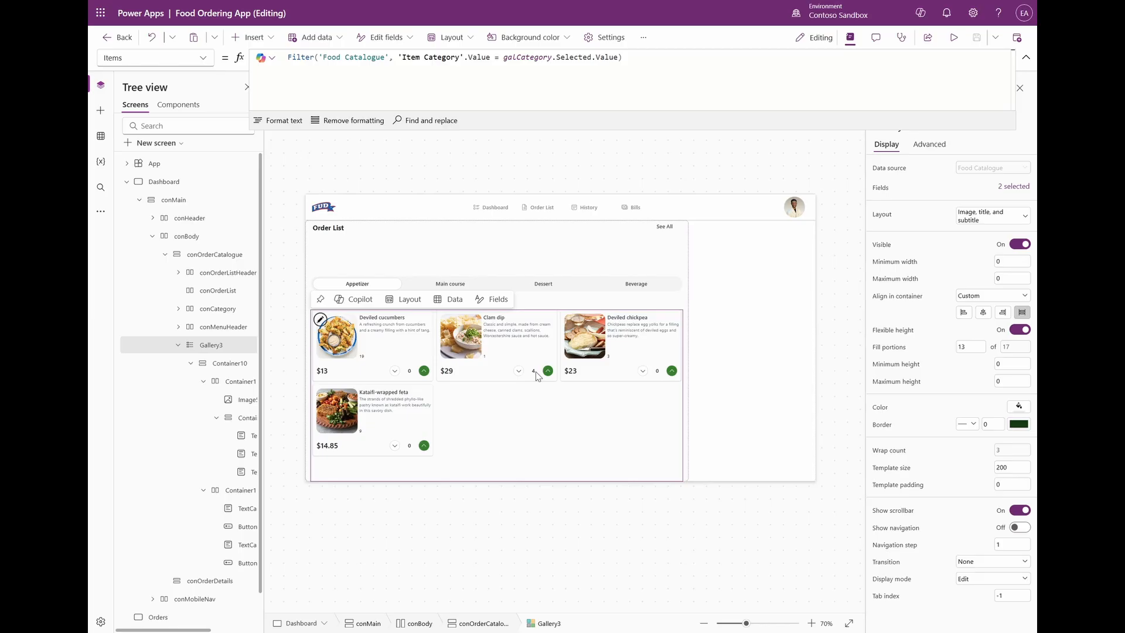
Set the up button's DisplayMode to If(ThisItem.Quantity < 1 || ThisItem.Quantity <= Value(lblItemCount.Text), DisplayMode.Disabled, DisplayMode.Edit).
{"action": "left_click", "coordinate": [424, 371]}
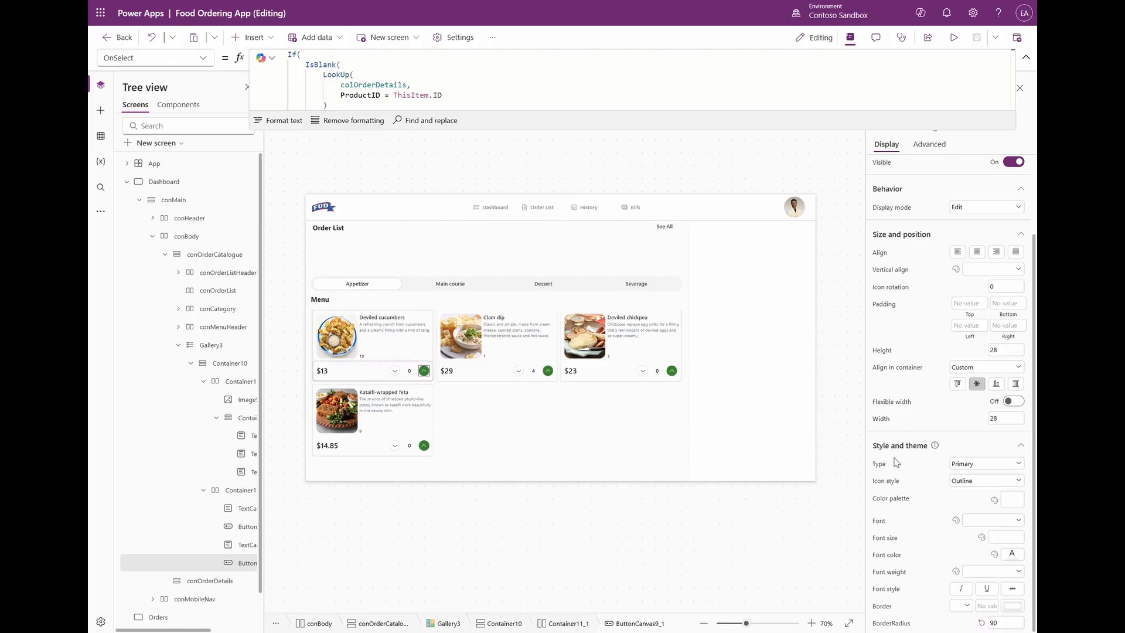
{"action": "left_click", "coordinate": [891, 301]}
{"action": "left_click", "coordinate": [942, 107]}
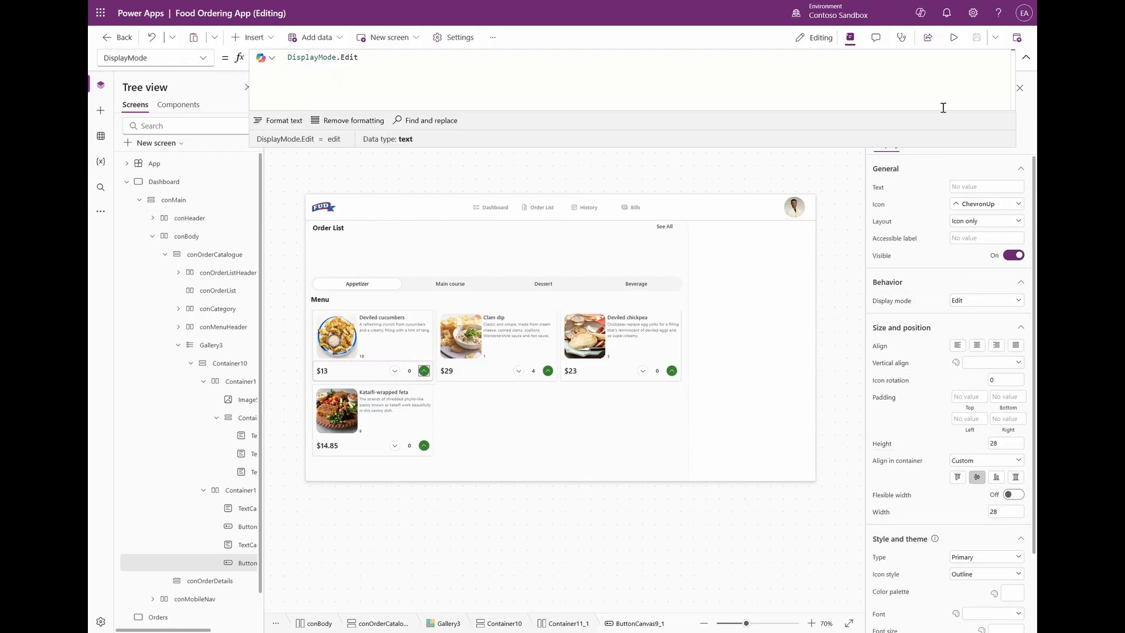
{"action": "key", "text": "ctrl+a"}
{"action": "type", "text": "If(ThisItem.Quantity < 1 || ThisItem.Quantity <= Value( lblItemCount.Text), DisplayMode.Disabled, DisplayMode.Edit)"}
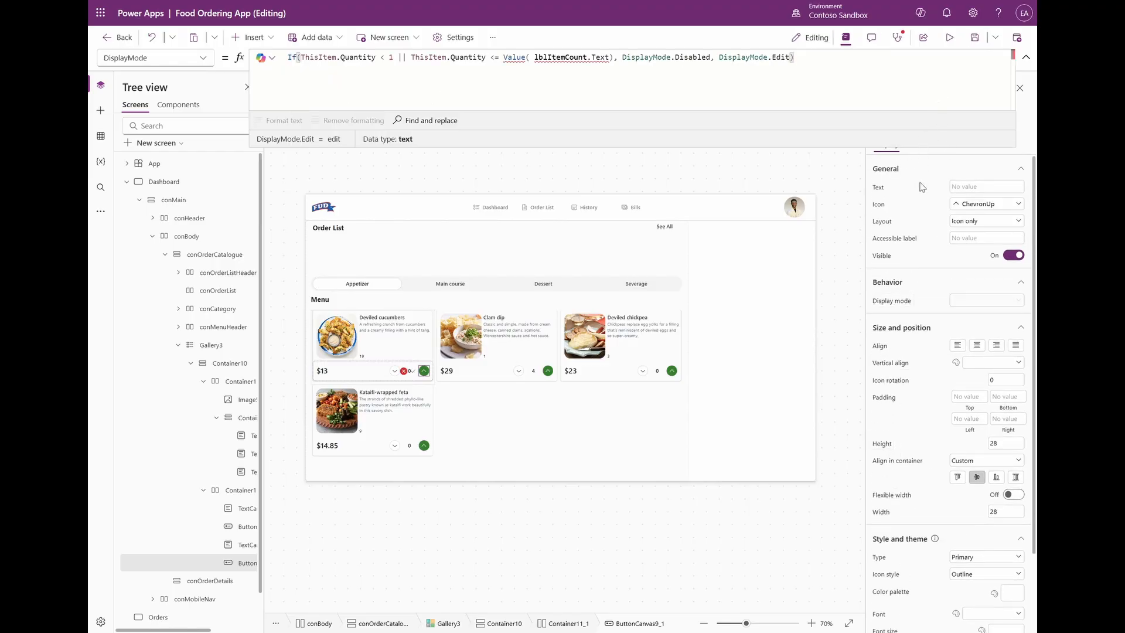
Rename the quantity text control between the round buttons as lblItemCount to match the name in the DisplayMode formula.
{"action": "double_click", "coordinate": [560, 57]}
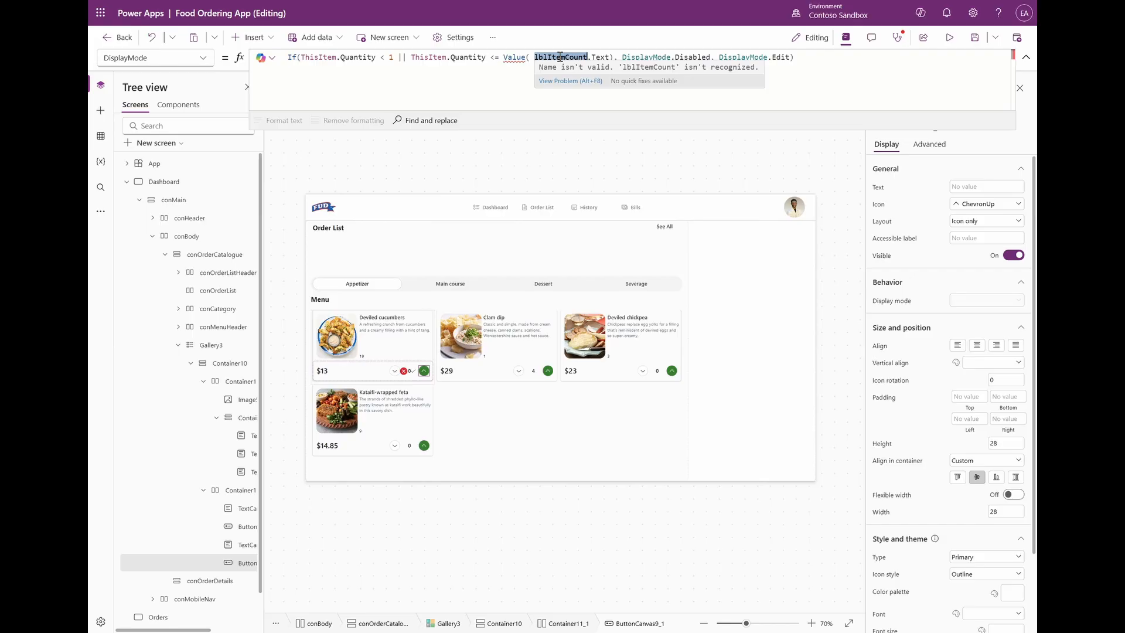
{"action": "left_click", "coordinate": [403, 370]}
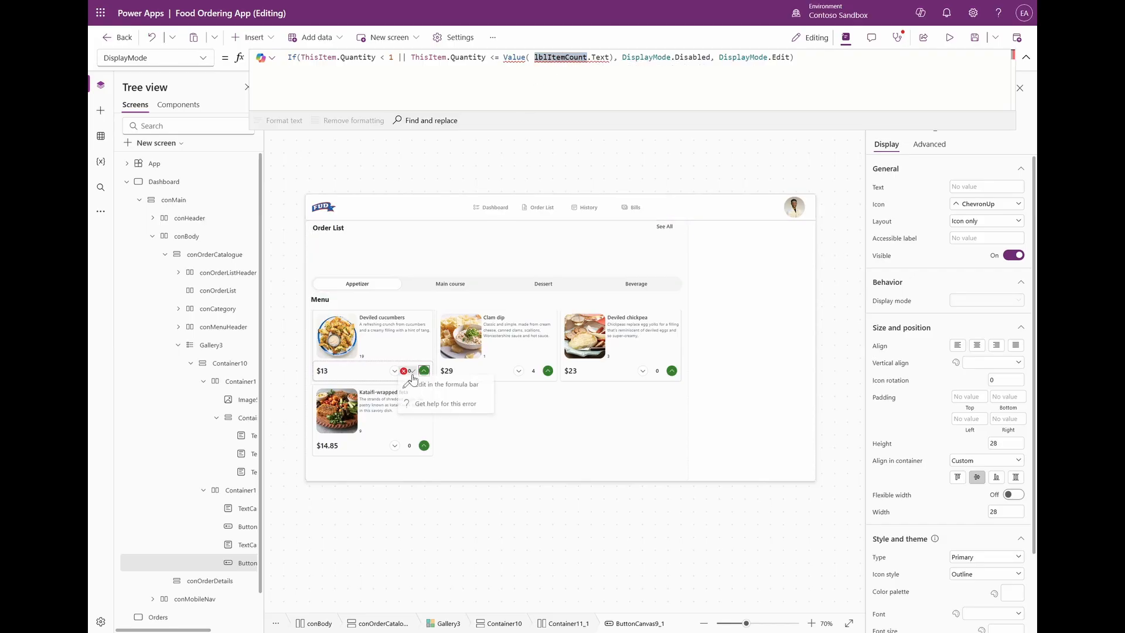
{"action": "left_click", "coordinate": [228, 546]}
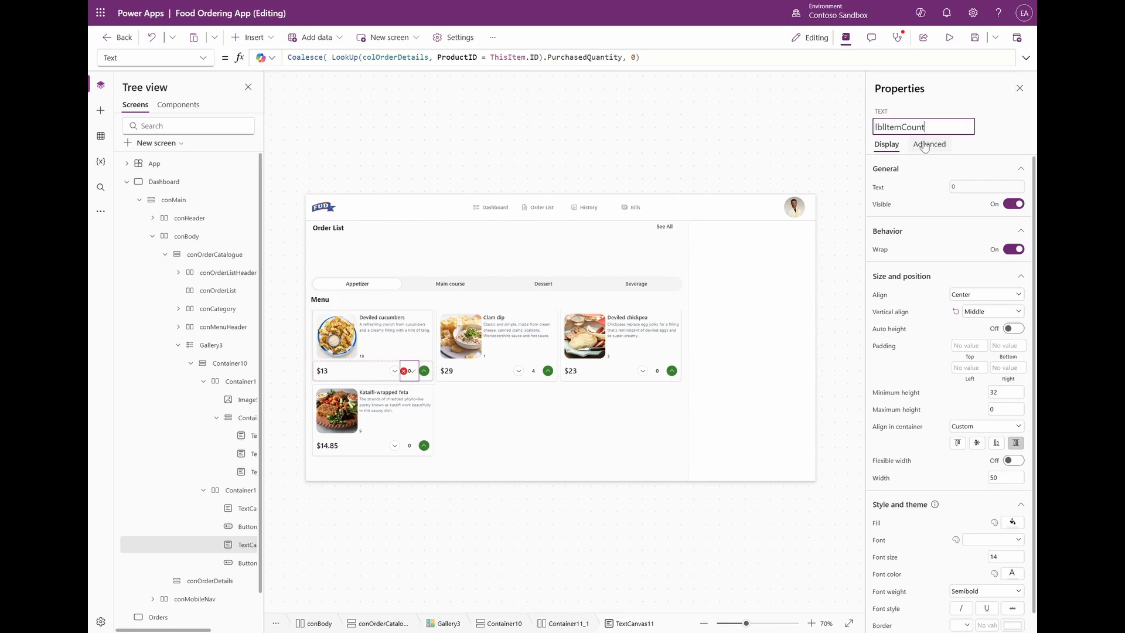
{"action": "key", "text": "Return"}
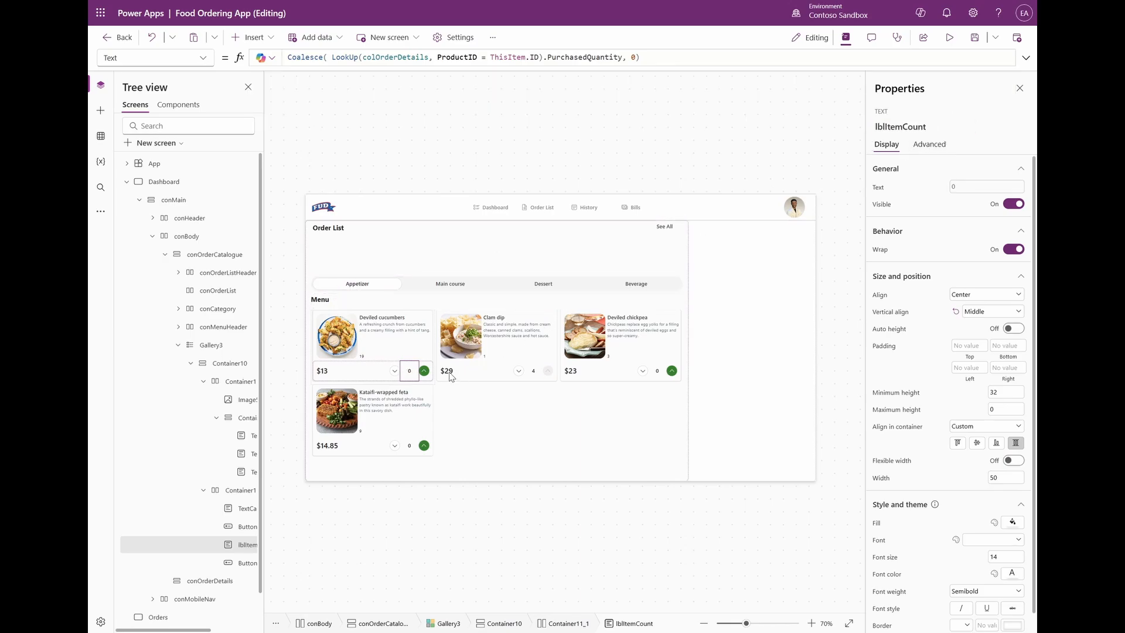
Change the first condition of the up button's DisplayMode formula to ThisItem.Quantity = 0 and review the rest of the formula.
{"action": "left_click", "coordinate": [423, 370]}
{"action": "left_click", "coordinate": [392, 57]}
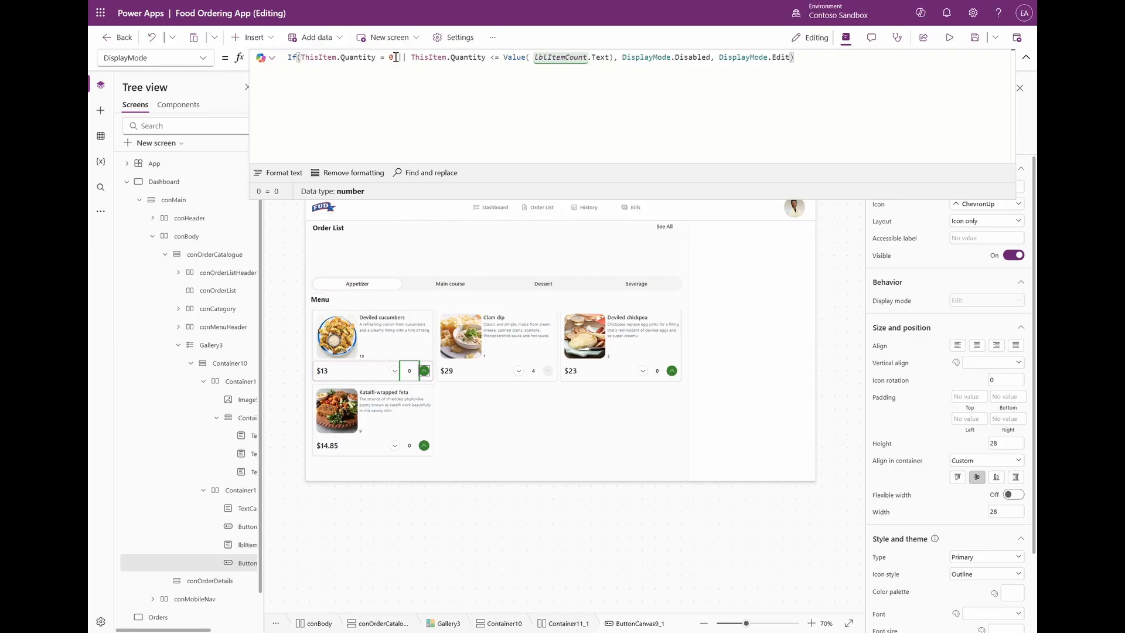
{"action": "double_click", "coordinate": [465, 57]}
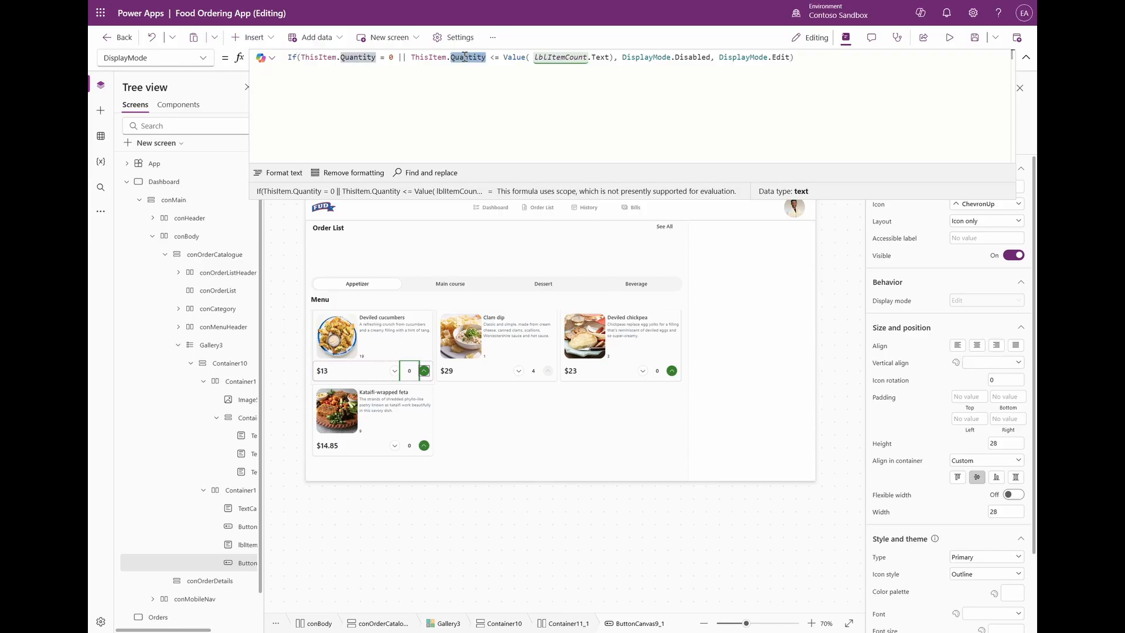
{"action": "left_click", "coordinate": [497, 57]}
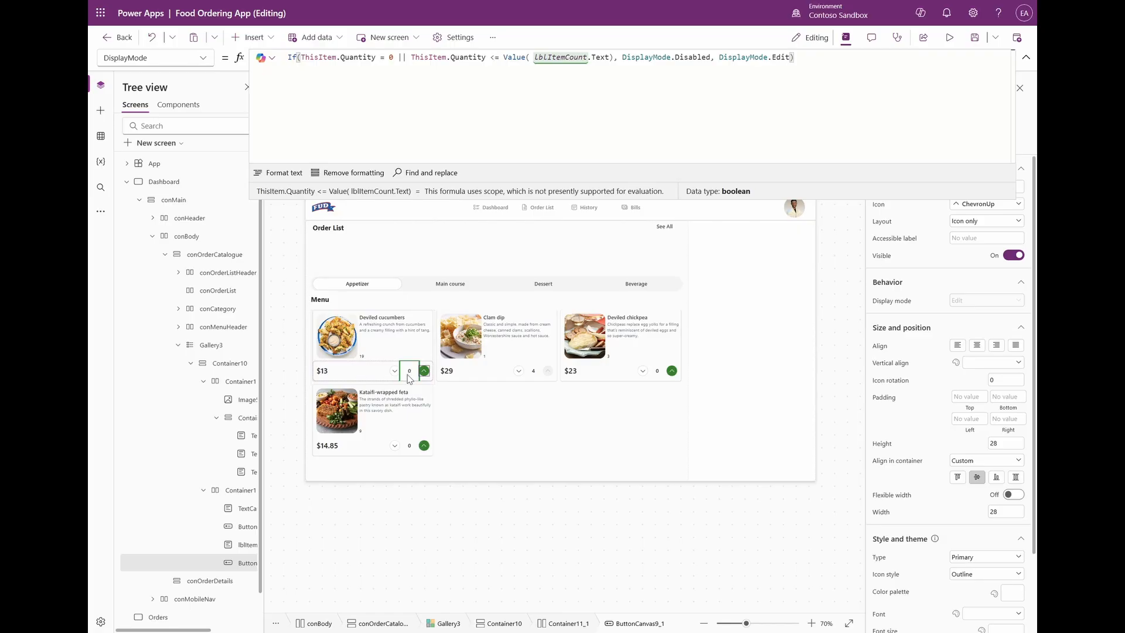
{"action": "double_click", "coordinate": [693, 56]}
{"action": "left_click", "coordinate": [869, 59]}
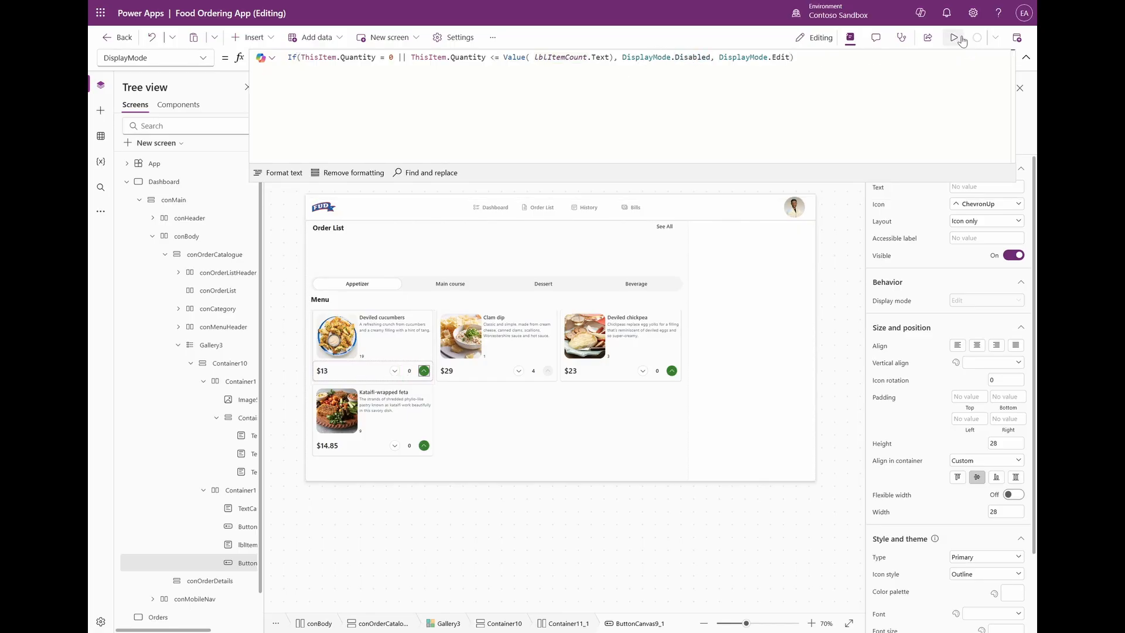
Test the Clam dip quantity buttons in the app preview by lowering the quantity to 0, raising it once and lowering it again.
{"action": "left_click", "coordinate": [950, 37]}
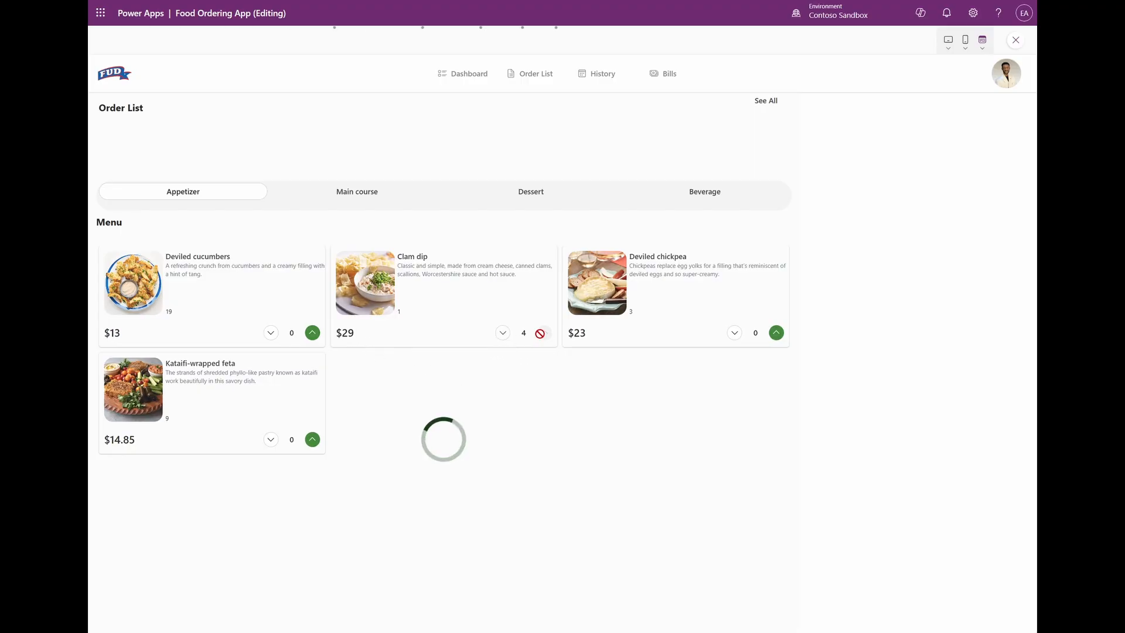
{"action": "left_click", "coordinate": [504, 338]}
{"action": "left_click", "coordinate": [504, 338]}
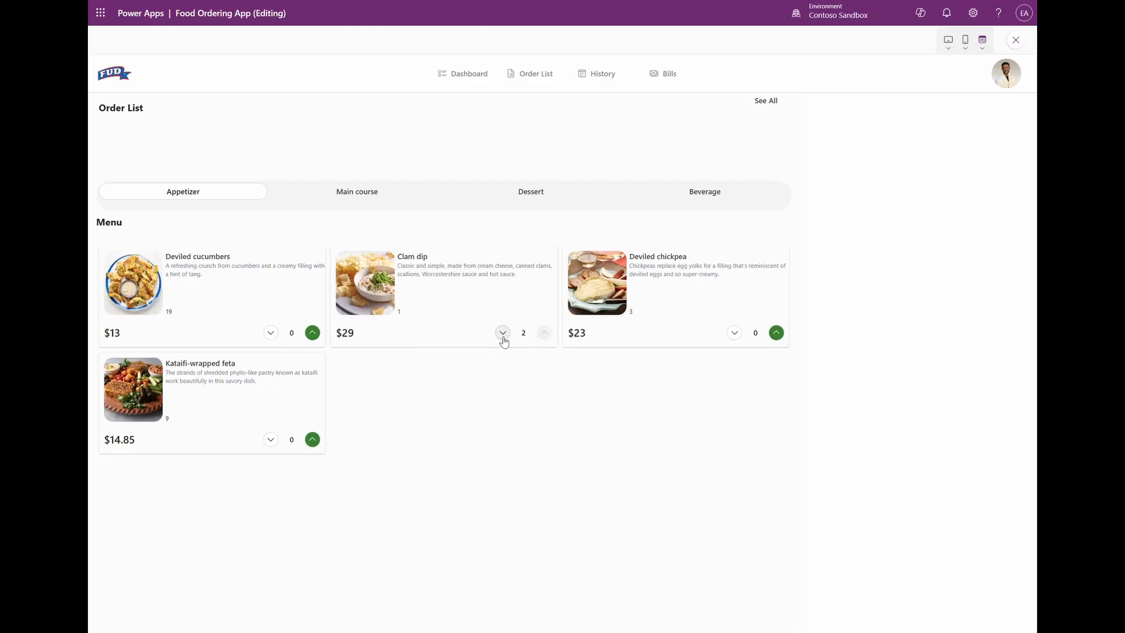
{"action": "left_click", "coordinate": [504, 338]}
{"action": "left_click", "coordinate": [504, 338]}
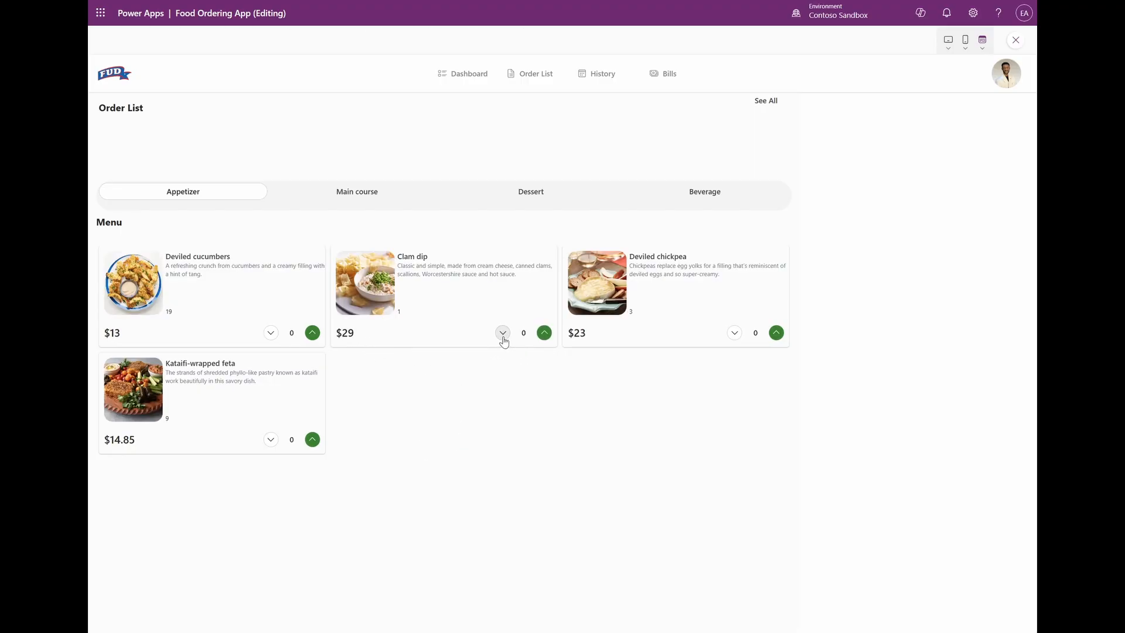
{"action": "left_click", "coordinate": [544, 333]}
{"action": "left_click", "coordinate": [502, 334]}
{"action": "left_click", "coordinate": [1016, 40]}
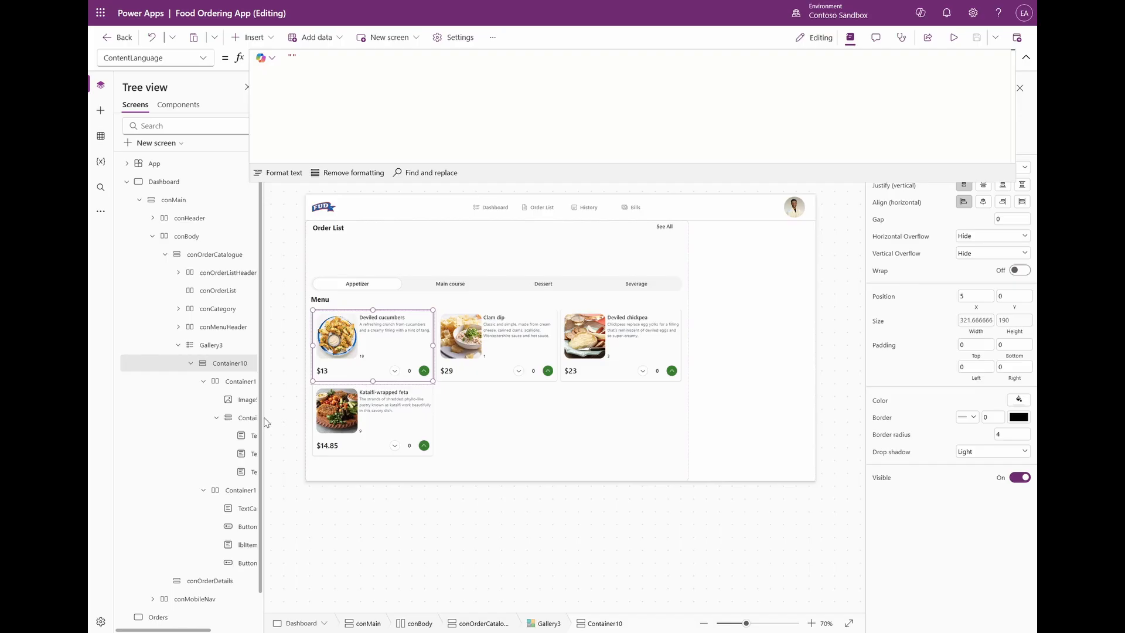
Rename the gallery's Container10 as conMenuItem.
{"action": "double_click", "coordinate": [226, 363]}
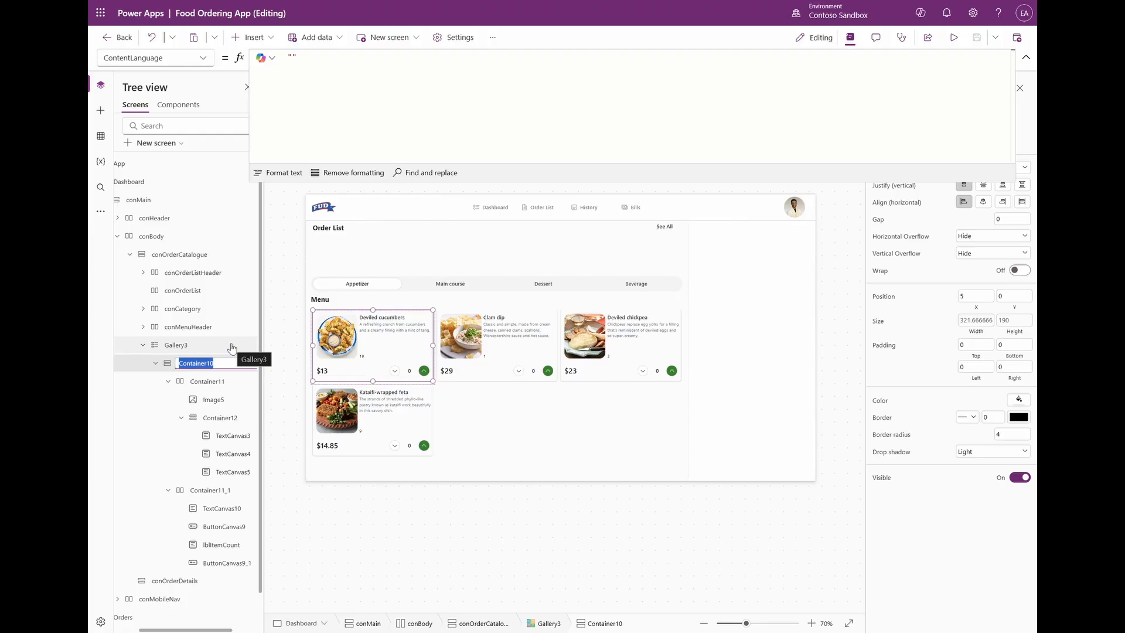
{"action": "type", "text": "conMenuItem"}
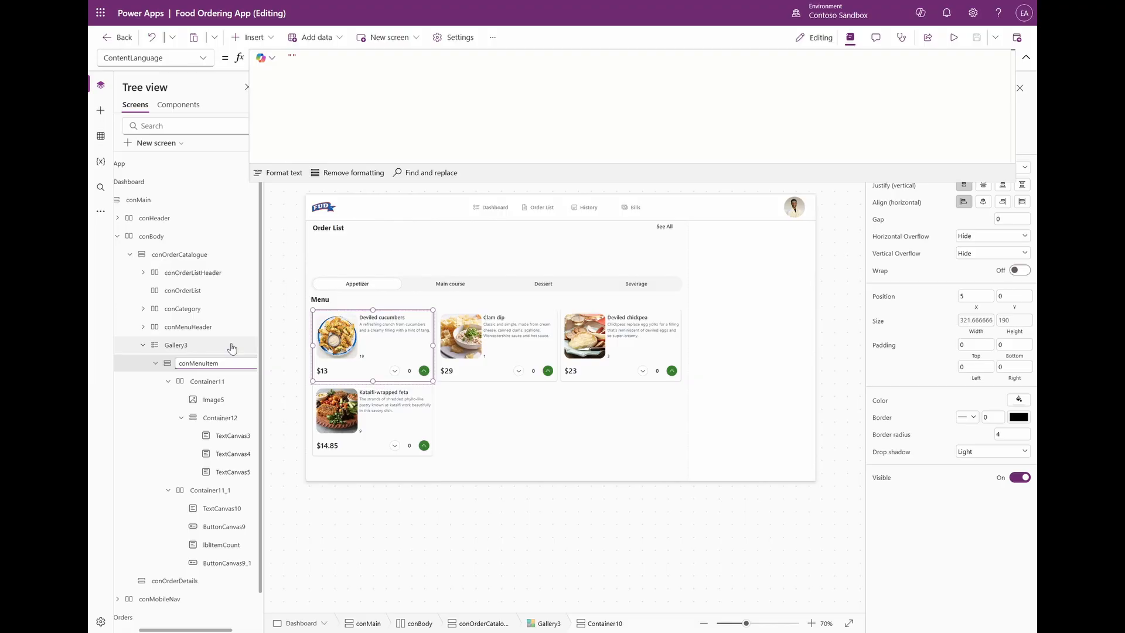
{"action": "key", "text": "Return"}
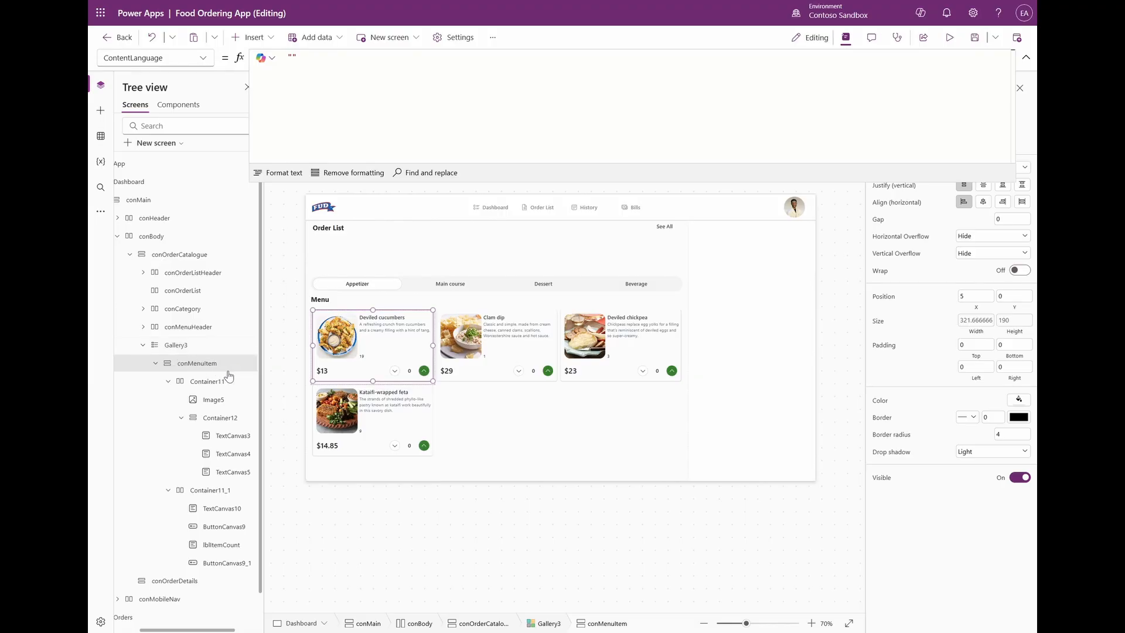
Set conMenuItem's DropShadow to If(ThisItem.Quantity < 1, DropShadow.Light, DropShadow.Regular).
{"action": "left_click", "coordinate": [912, 458]}
{"action": "type", "text": "If(ThisItem.Quantity < 1, DropShadow.Light, DropShadow.Regular)"}
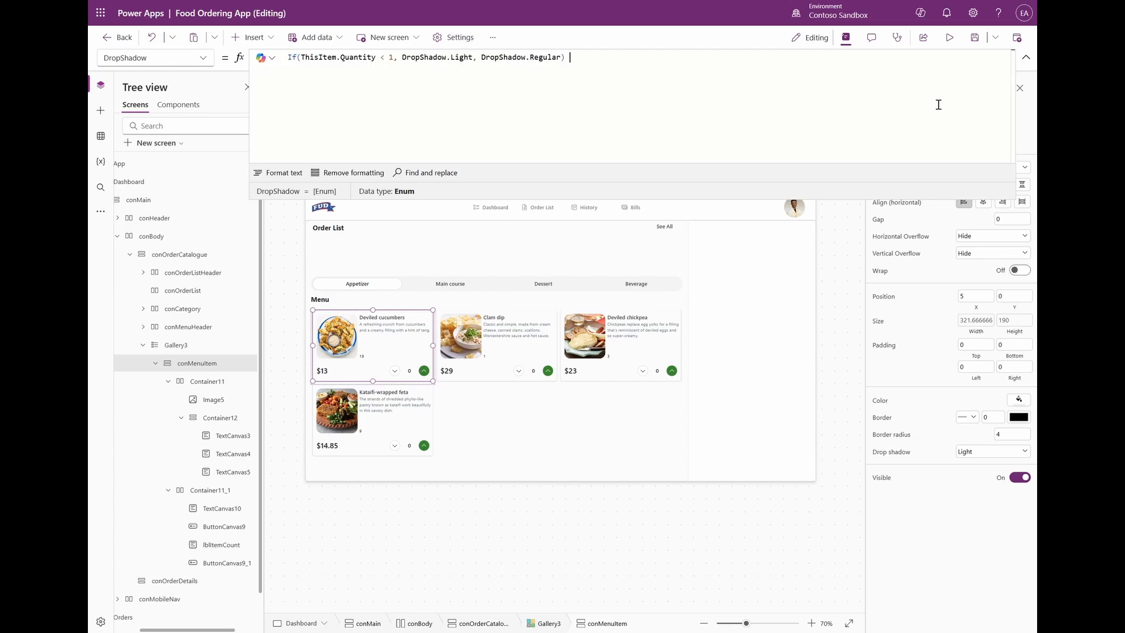
{"action": "double_click", "coordinate": [461, 57]}
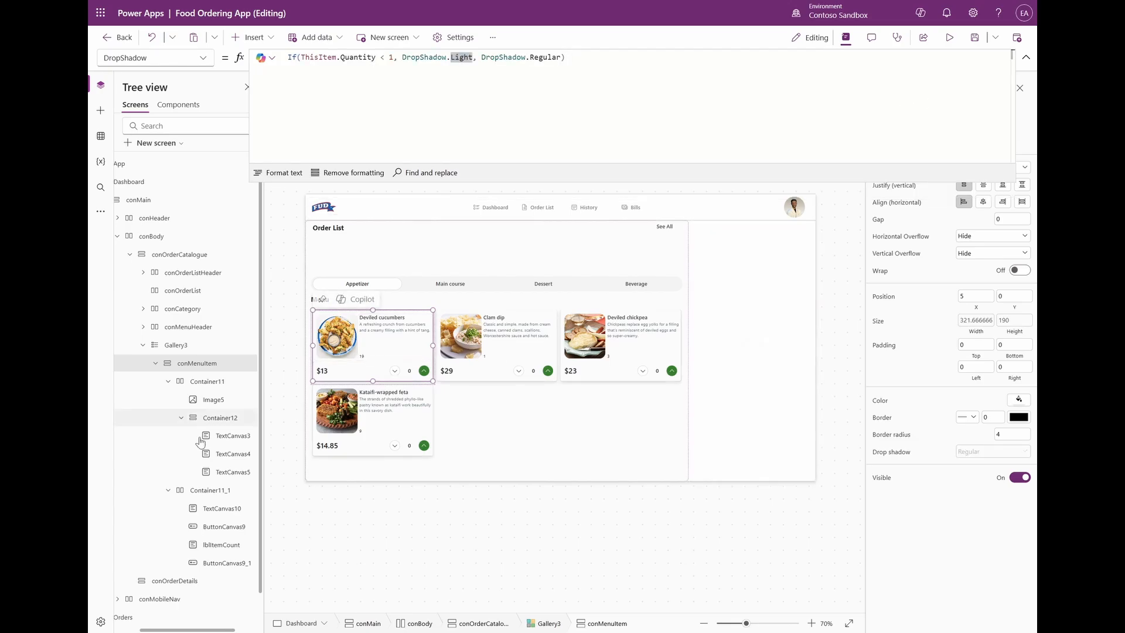
Set conMenuItem's Fill to If(ThisItem.Quantity < 1, RGBA(0, 0, 0, 0), RGBA(255, 255, 255, 1)).
{"action": "left_click", "coordinate": [880, 401]}
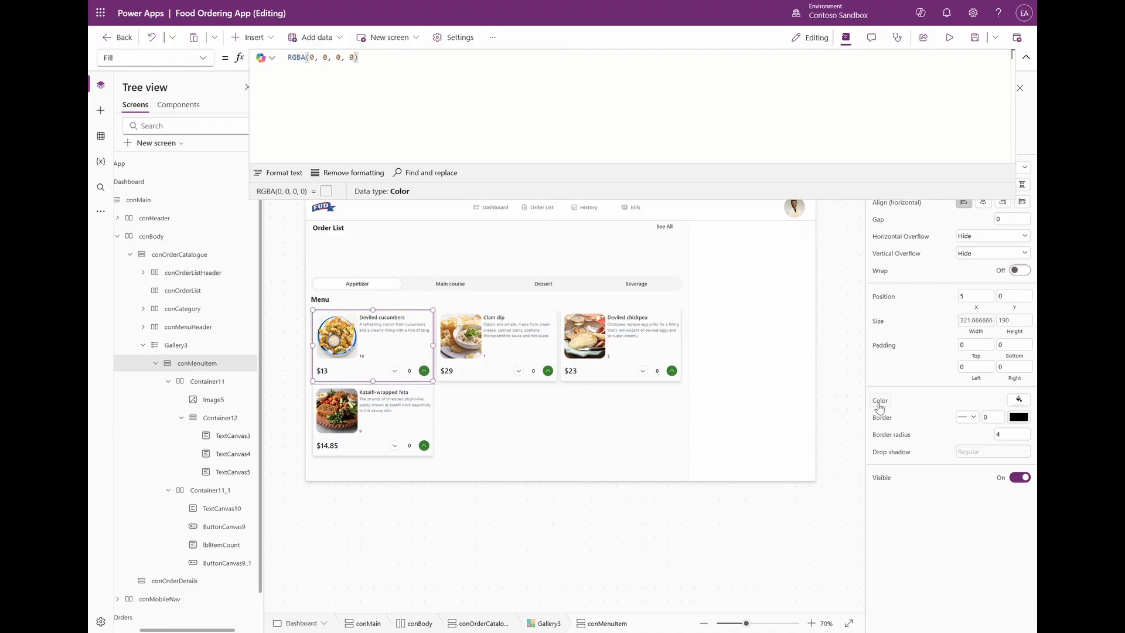
{"action": "type", "text": "If(ThisItem.Quantity < 1, RGBA(0, 0, 0, 0), RGBA(255, 255, 255, 1))"}
{"action": "left_click", "coordinate": [284, 384]}
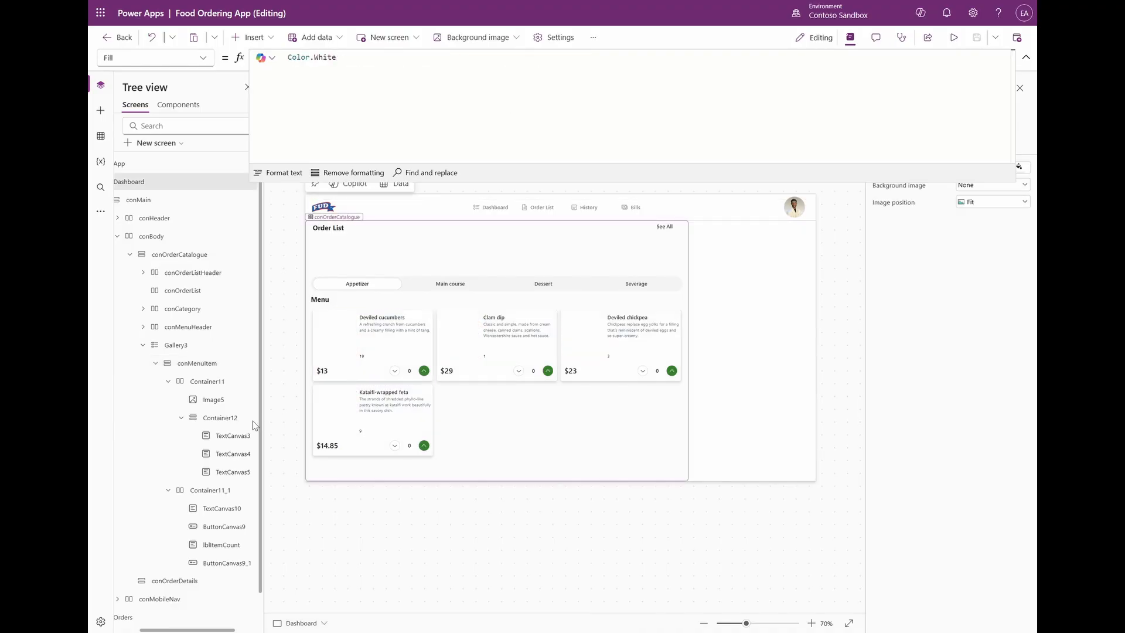
{"action": "left_click", "coordinate": [218, 370]}
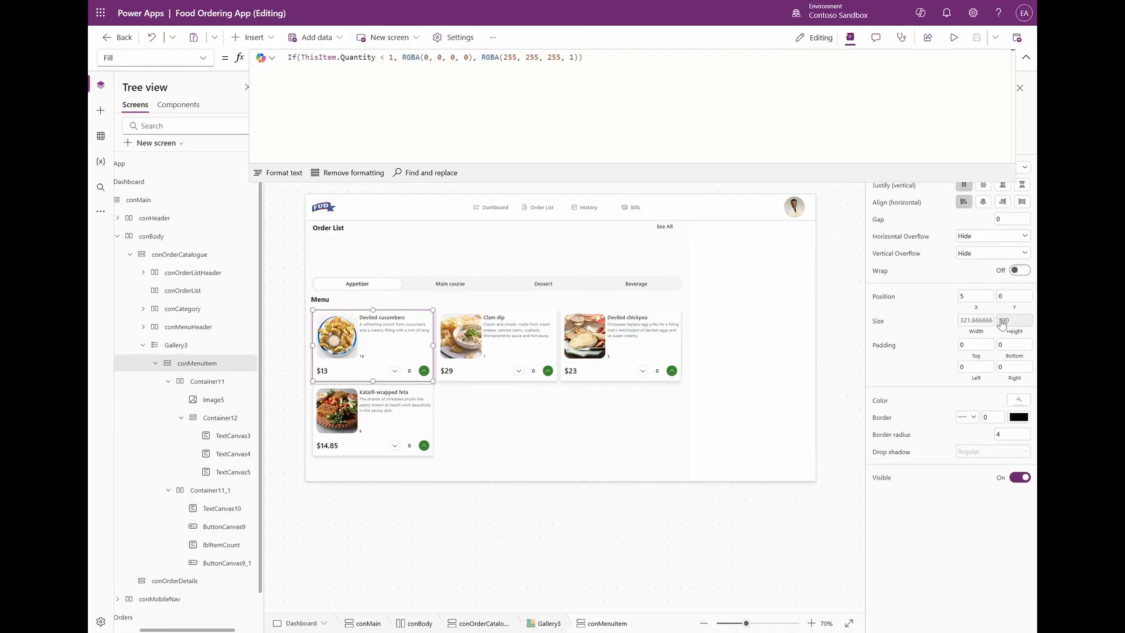
Set conMenuItem's Y position to 2, and save and preview the app.
{"action": "double_click", "coordinate": [1010, 297]}
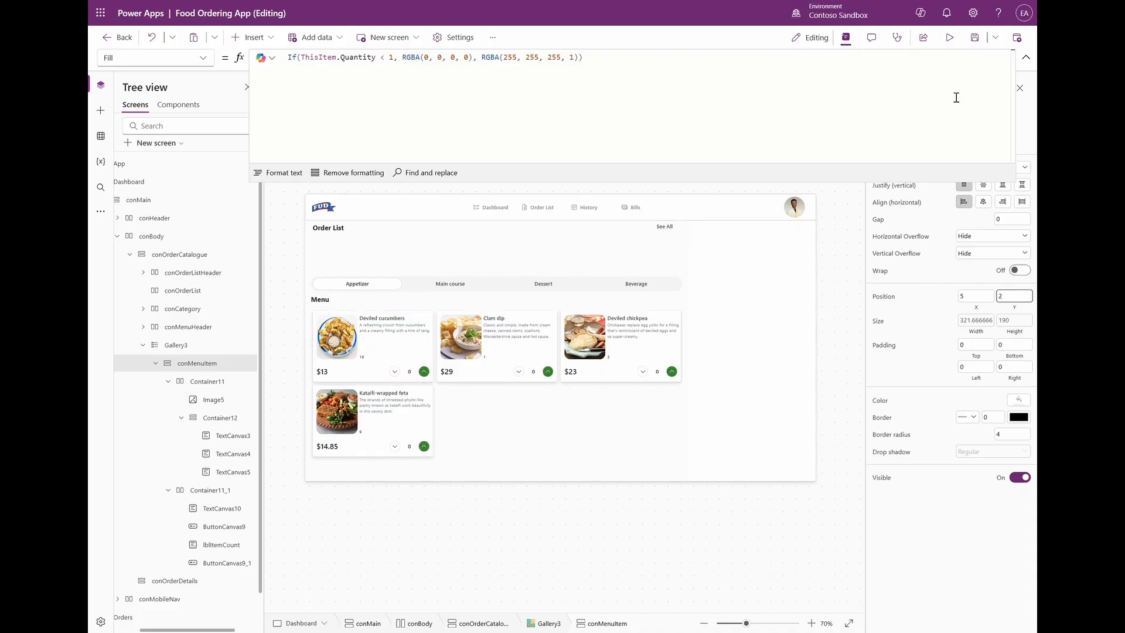
{"action": "left_click", "coordinate": [975, 37]}
{"action": "left_click", "coordinate": [952, 38]}
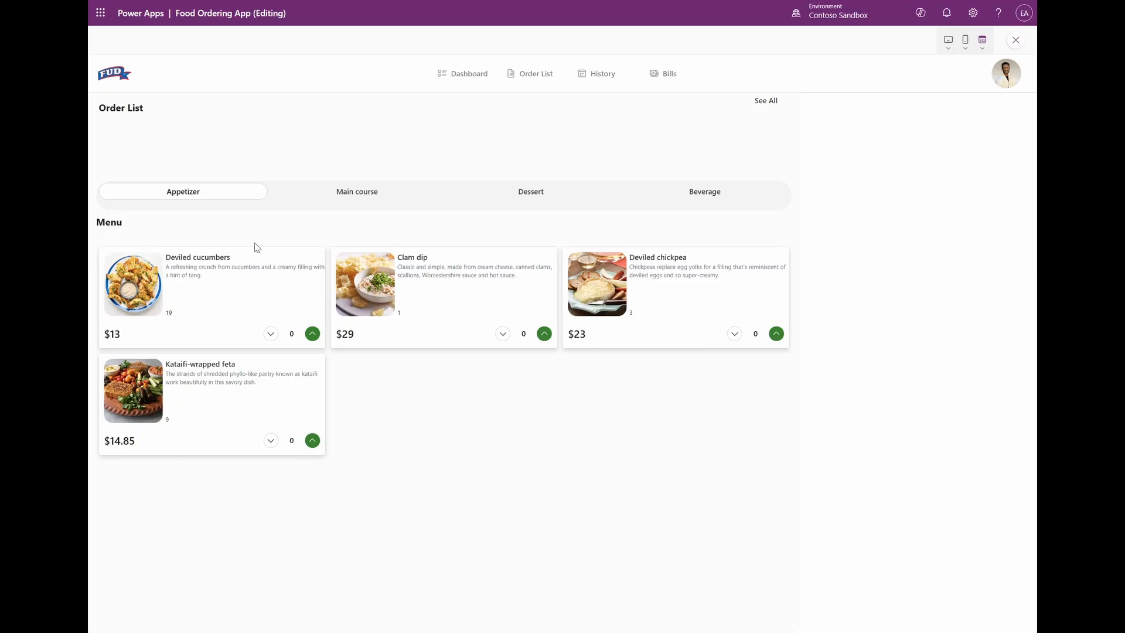
{"action": "key", "text": "Escape"}
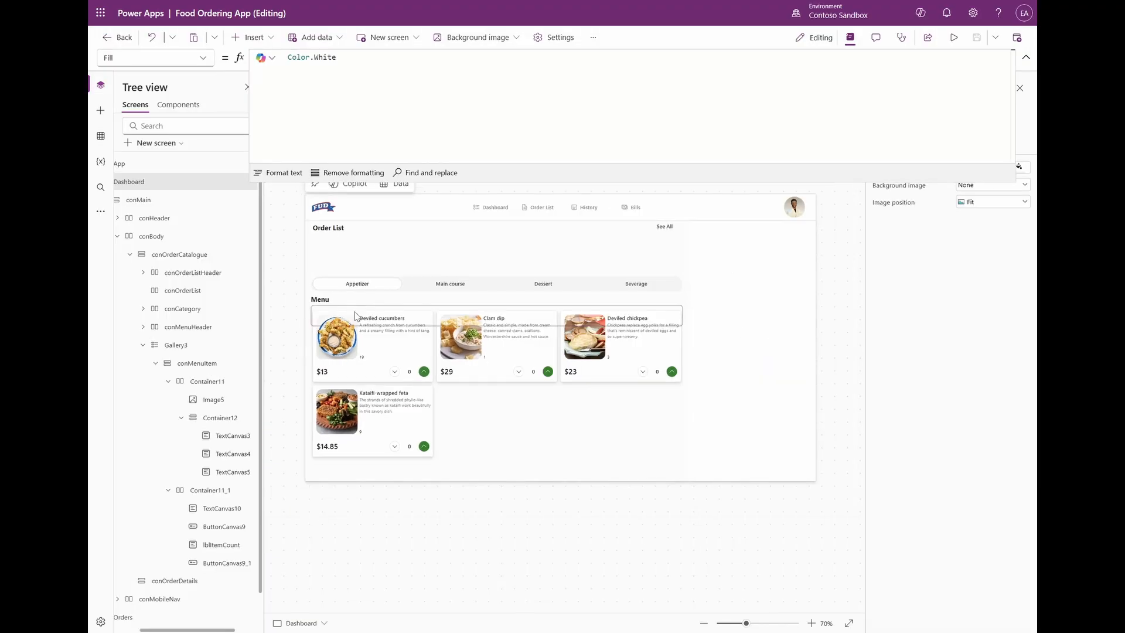
Set the padding of the gallery's item description text to 5 on all four sides.
{"action": "left_click", "coordinate": [385, 328]}
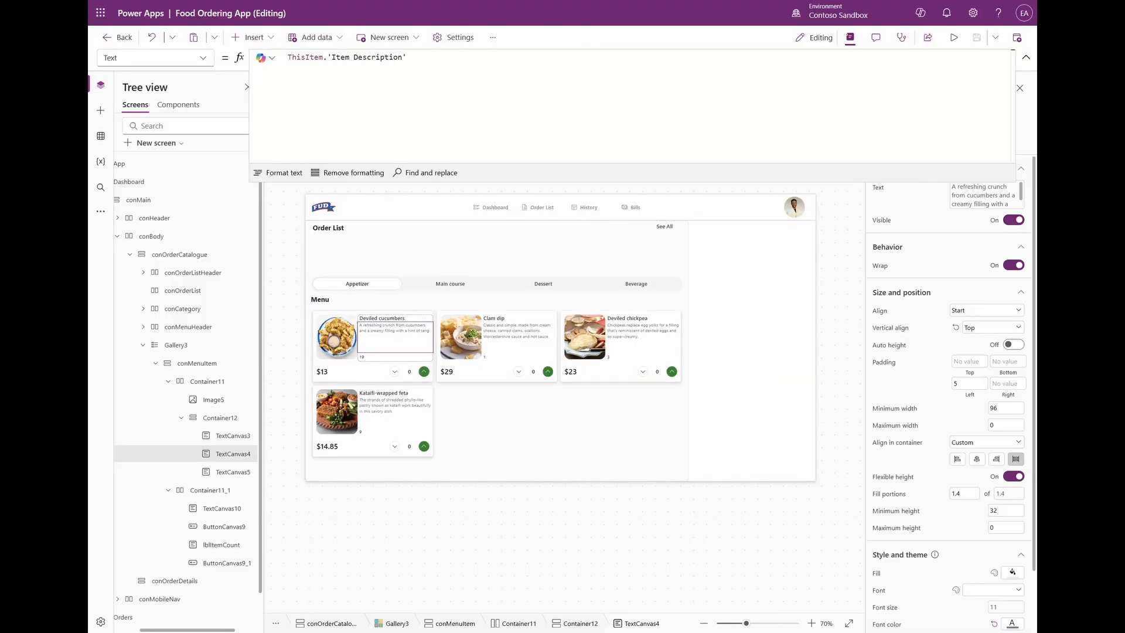
{"action": "left_click", "coordinate": [970, 361]}
{"action": "type", "text": "5"}
{"action": "left_click", "coordinate": [934, 394]}
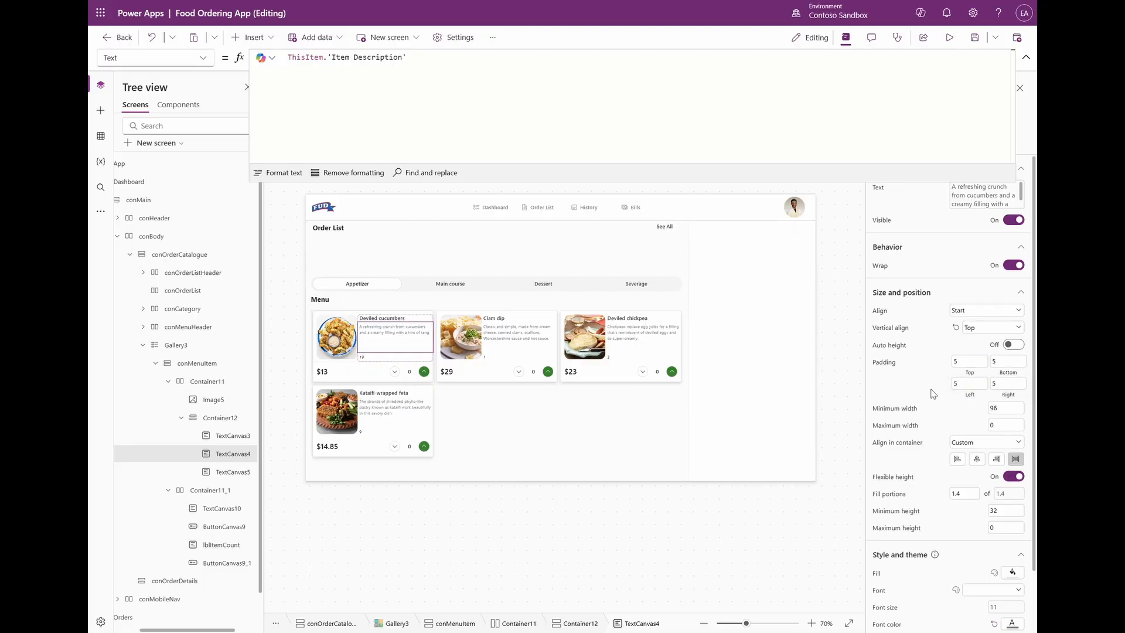
Set the right padding of the gallery's item title text to 5.
{"action": "left_click", "coordinate": [412, 321]}
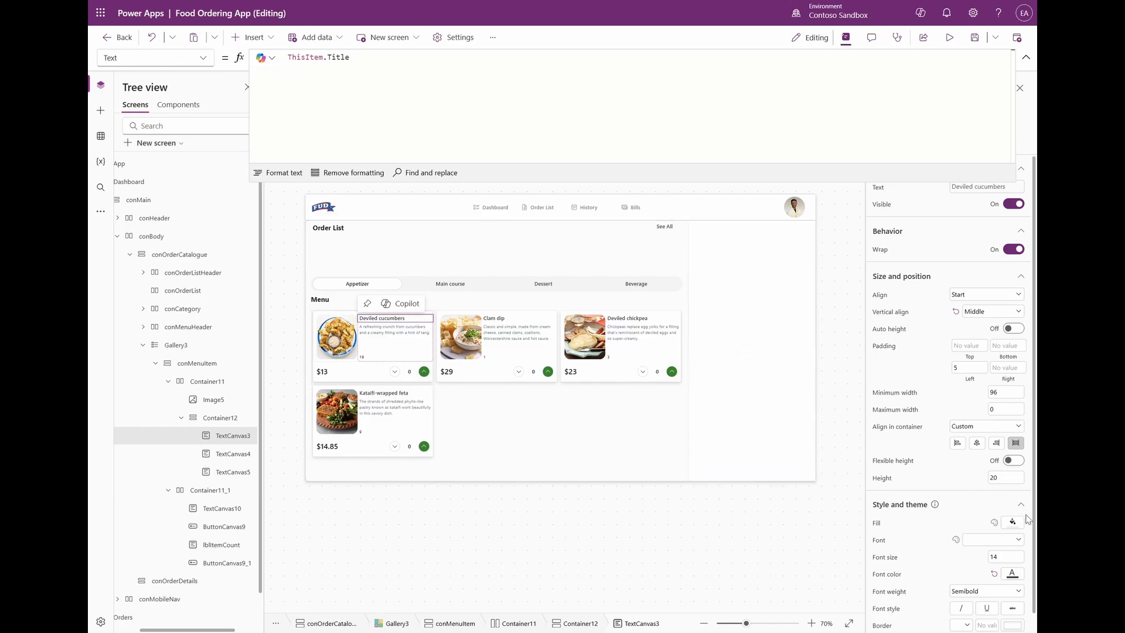
{"action": "left_click", "coordinate": [1010, 369]}
{"action": "type", "text": "5"}
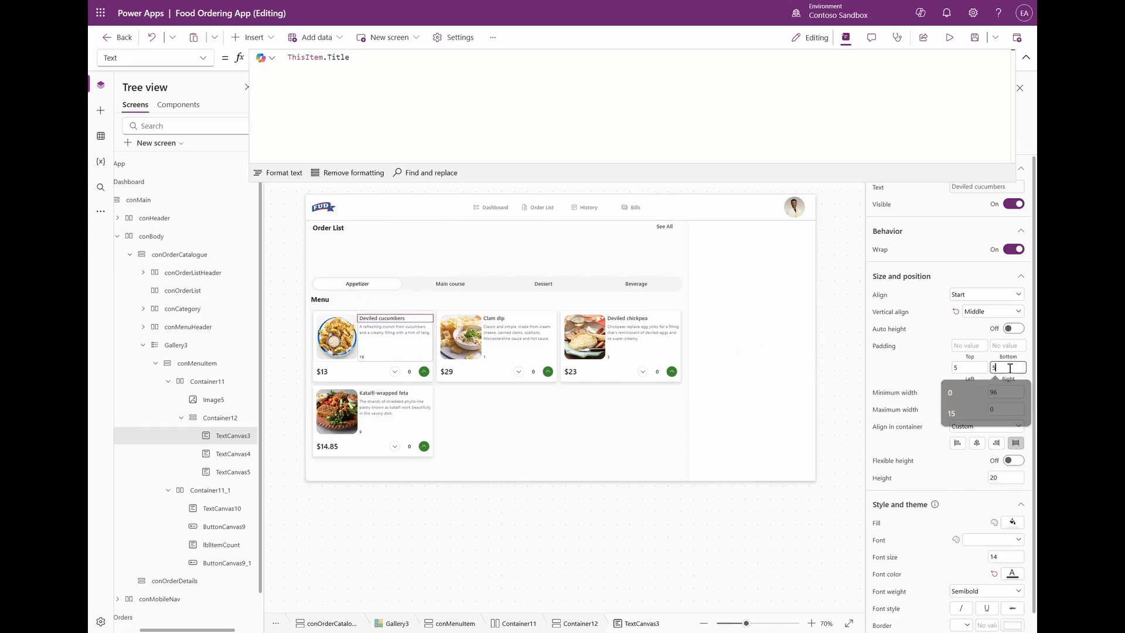
{"action": "left_click", "coordinate": [935, 384]}
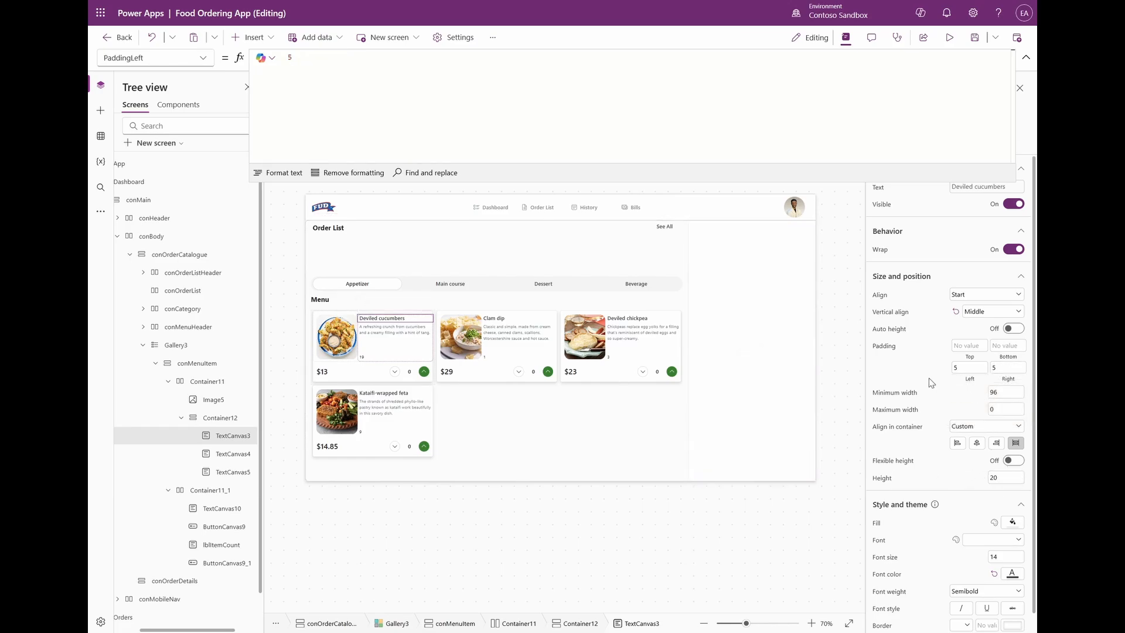
Insert a text control in the empty conOrderDetails container and stretch it across the container's width.
{"action": "left_click", "coordinate": [696, 298]}
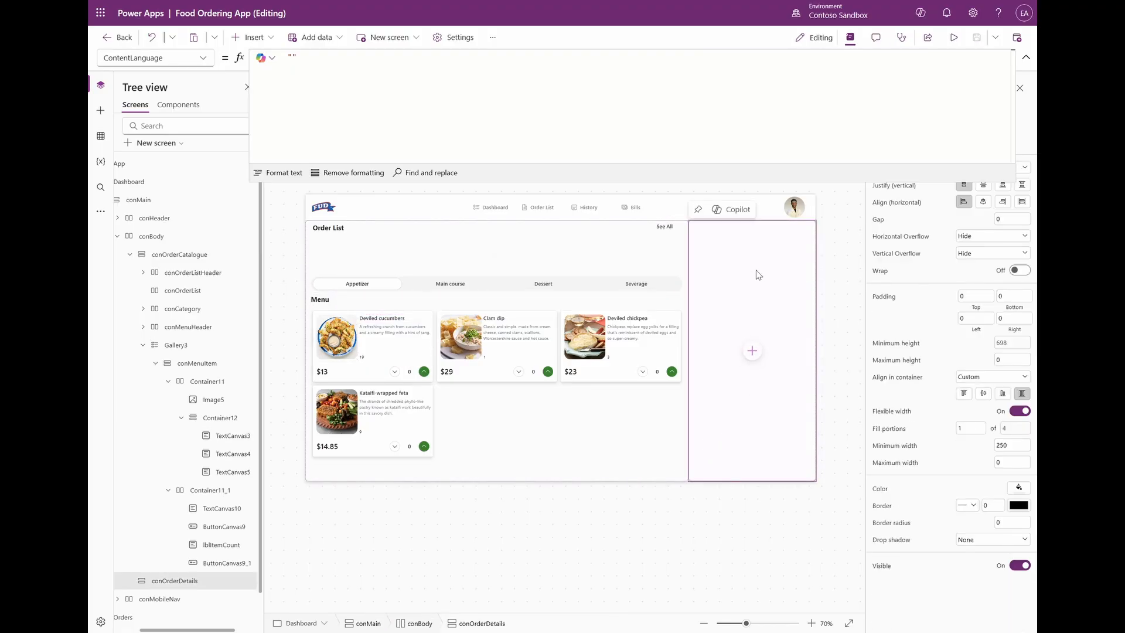
{"action": "left_click", "coordinate": [253, 39]}
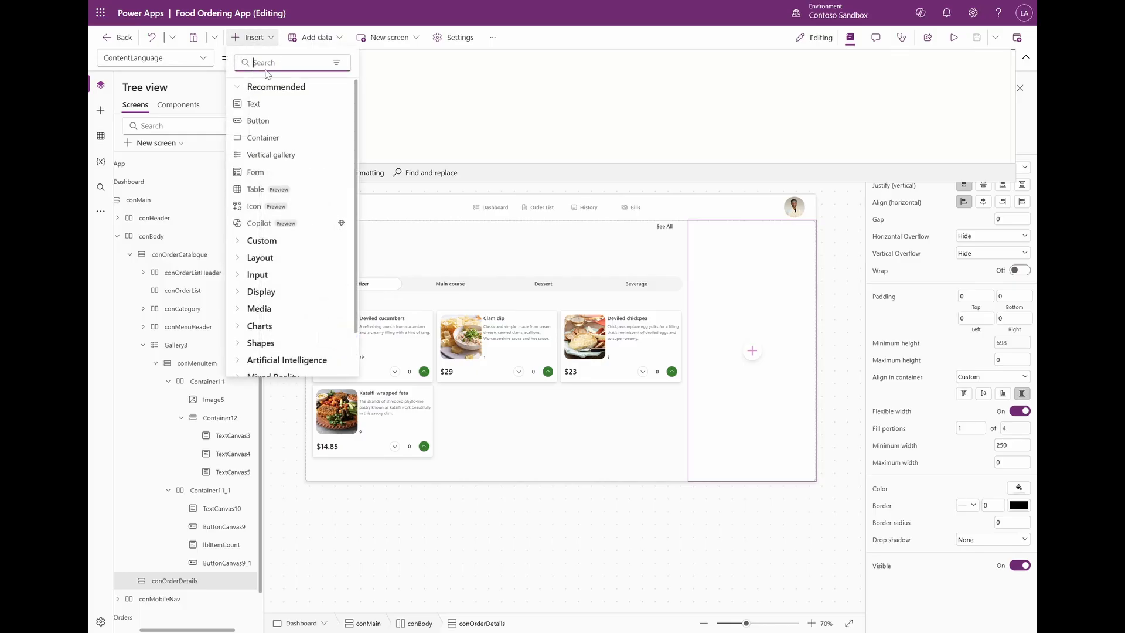
{"action": "left_click", "coordinate": [269, 101]}
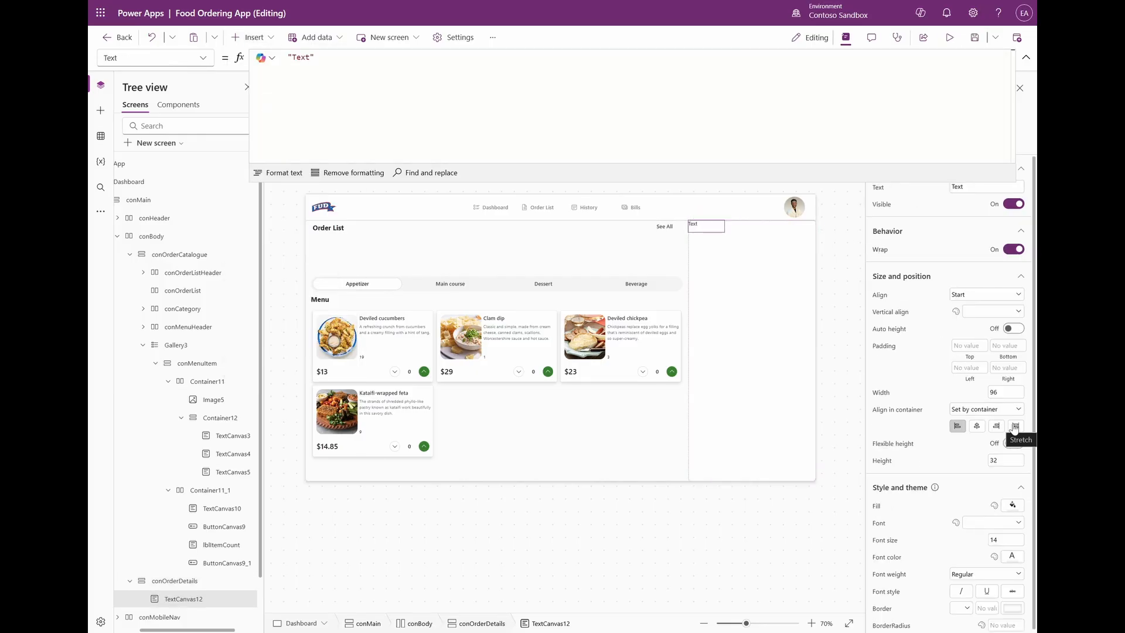
{"action": "left_click", "coordinate": [1016, 426]}
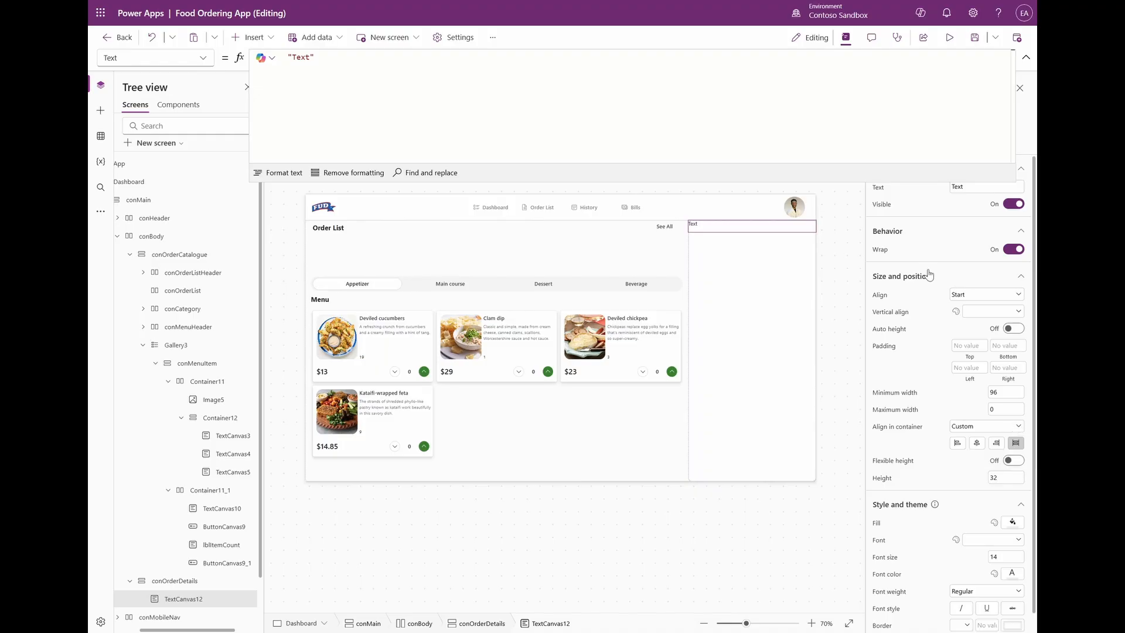
Set the height of the new text in conOrderDetails to 40.
{"action": "double_click", "coordinate": [1002, 478]}
{"action": "type", "text": "49"}
{"action": "key", "text": "BackSpace"}
{"action": "type", "text": "0"}
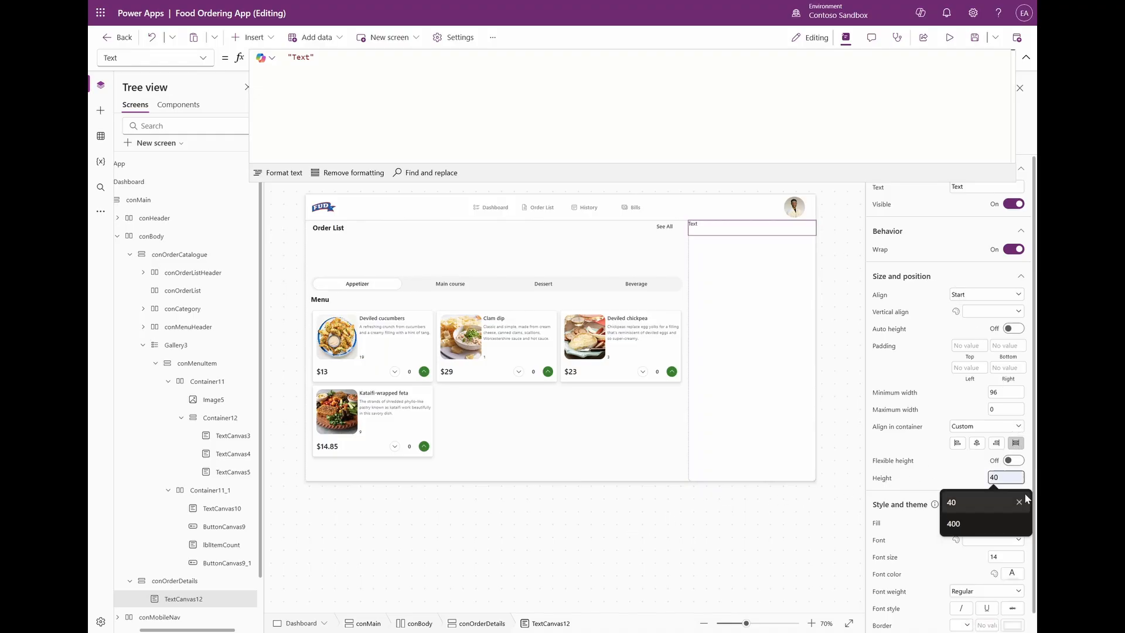
Format the new text in conOrderDetails with font size 18, Semibold weight and Middle vertical alignment.
{"action": "scroll", "coordinate": [1003, 542], "scroll_direction": "down", "scroll_amount": 1}
{"action": "left_click", "coordinate": [890, 540]}
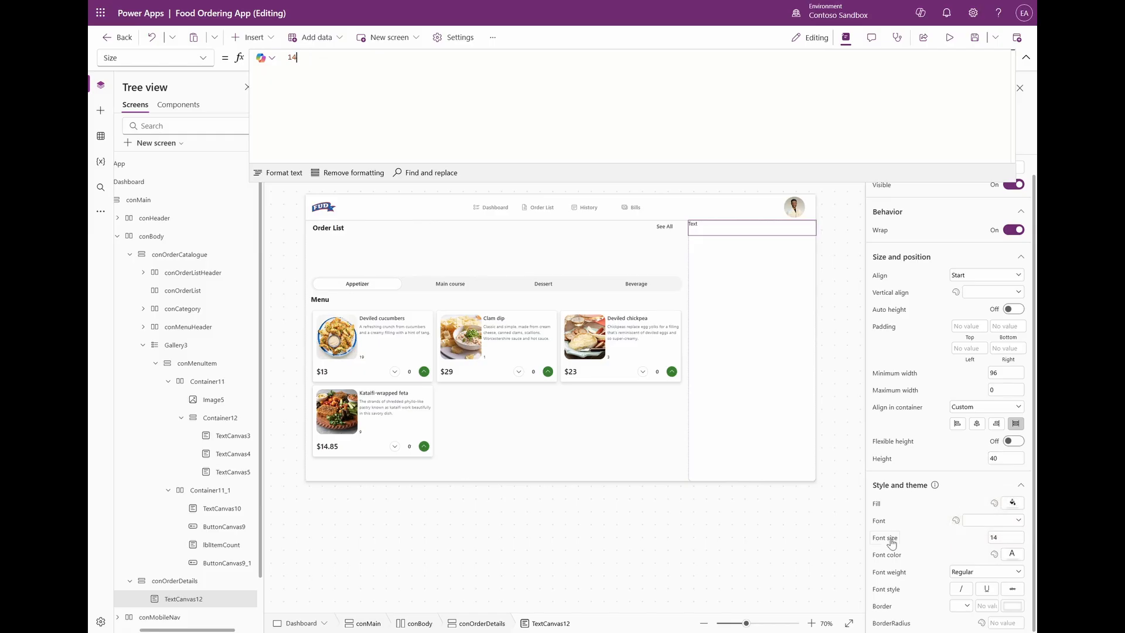
{"action": "left_click", "coordinate": [992, 536]}
{"action": "type", "text": "12"}
{"action": "left_click", "coordinate": [987, 571]}
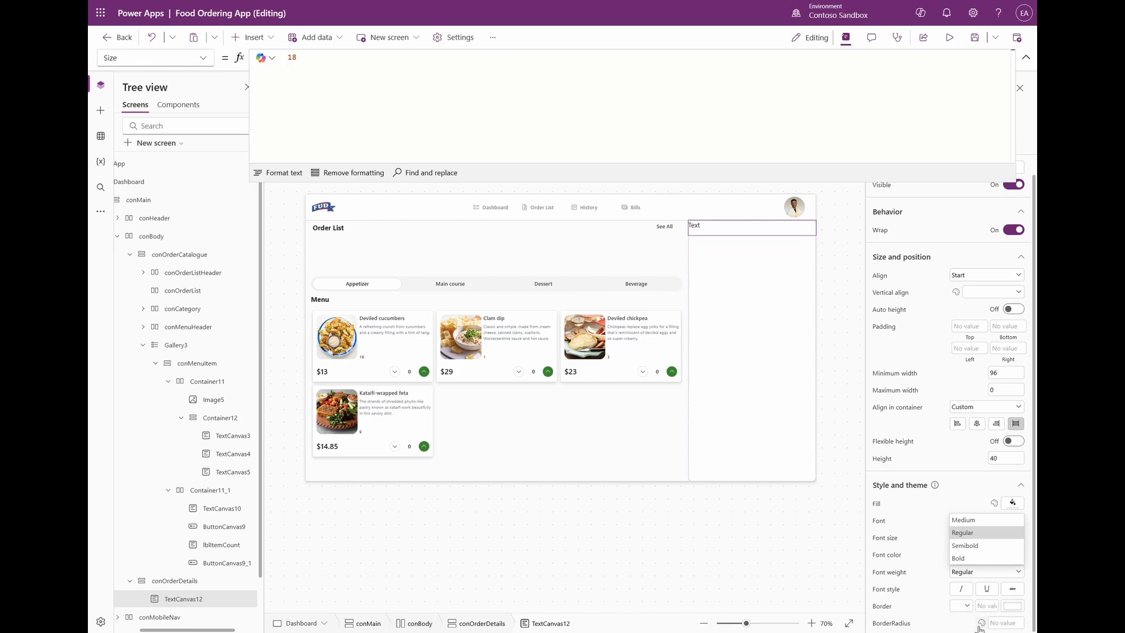
{"action": "left_click", "coordinate": [967, 546]}
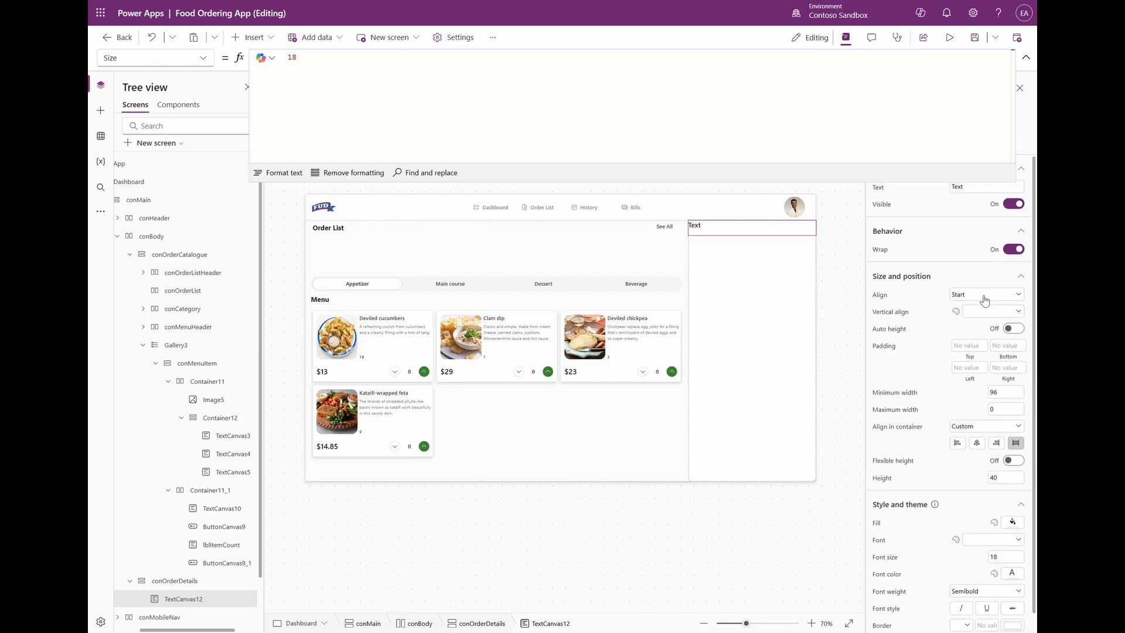
{"action": "left_click", "coordinate": [988, 311]}
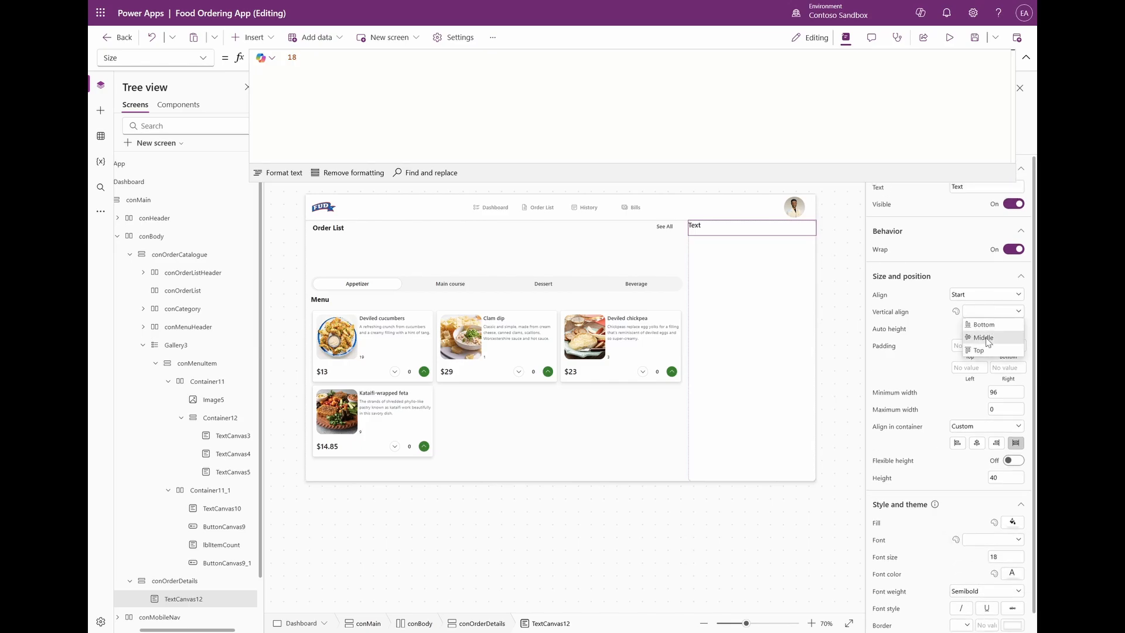
{"action": "left_click", "coordinate": [988, 338]}
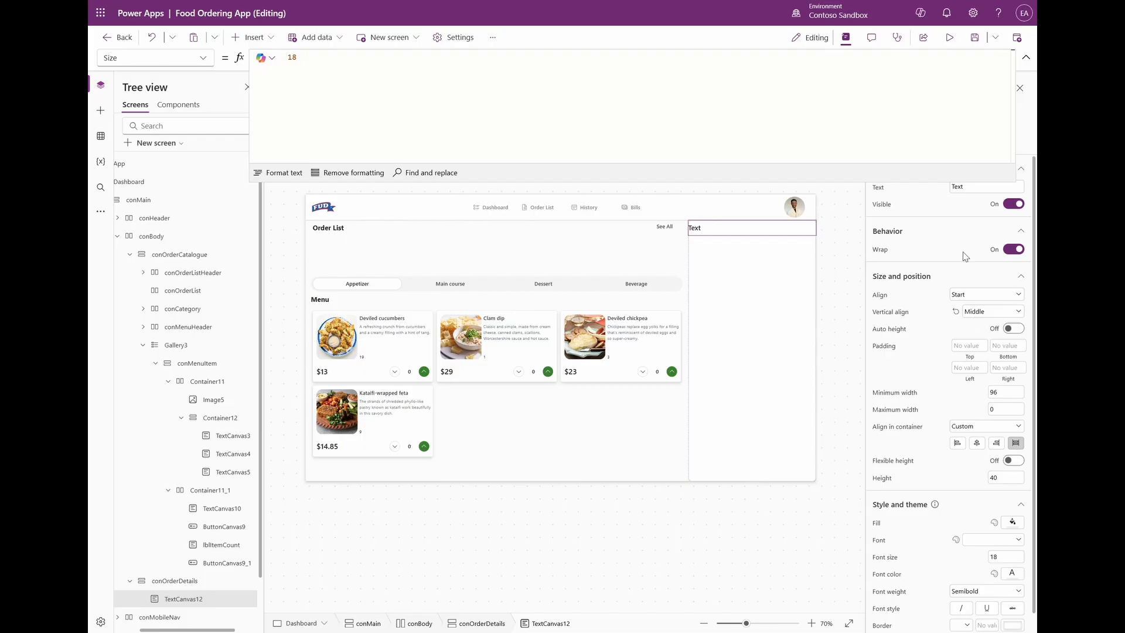
Set the left and right padding of the conOrderDetails container to 10.
{"action": "left_click", "coordinate": [753, 285]}
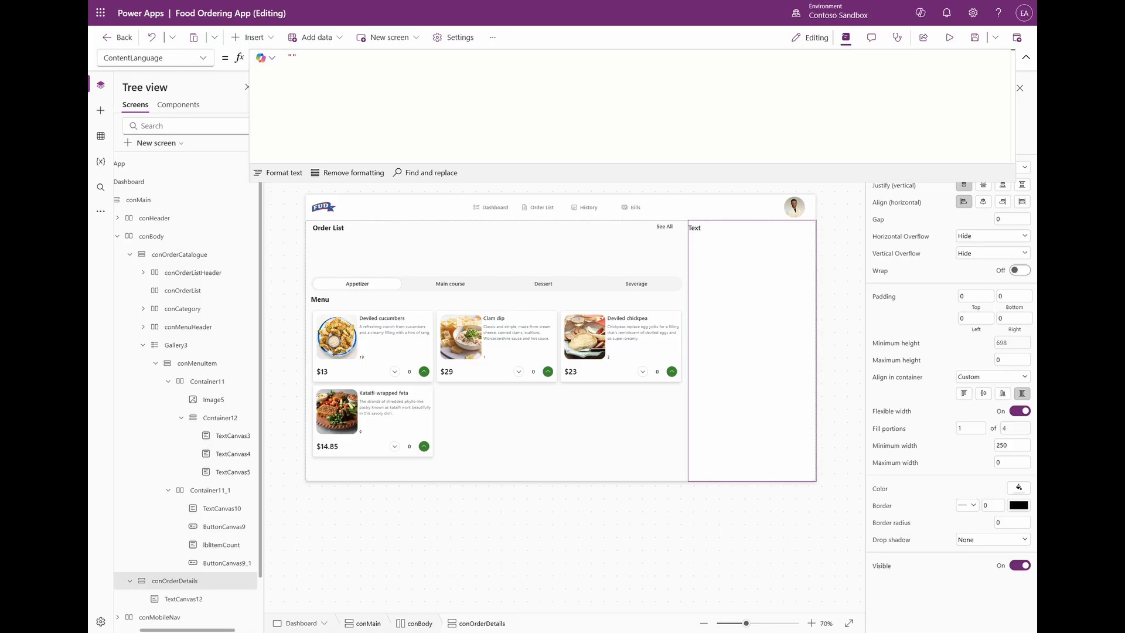
{"action": "double_click", "coordinate": [990, 319]}
{"action": "type", "text": "10"}
{"action": "key", "text": "Tab"}
{"action": "type", "text": "10"}
Change the wording of the text control in conOrderDetails to "Customer Information".
{"action": "left_click", "coordinate": [732, 228]}
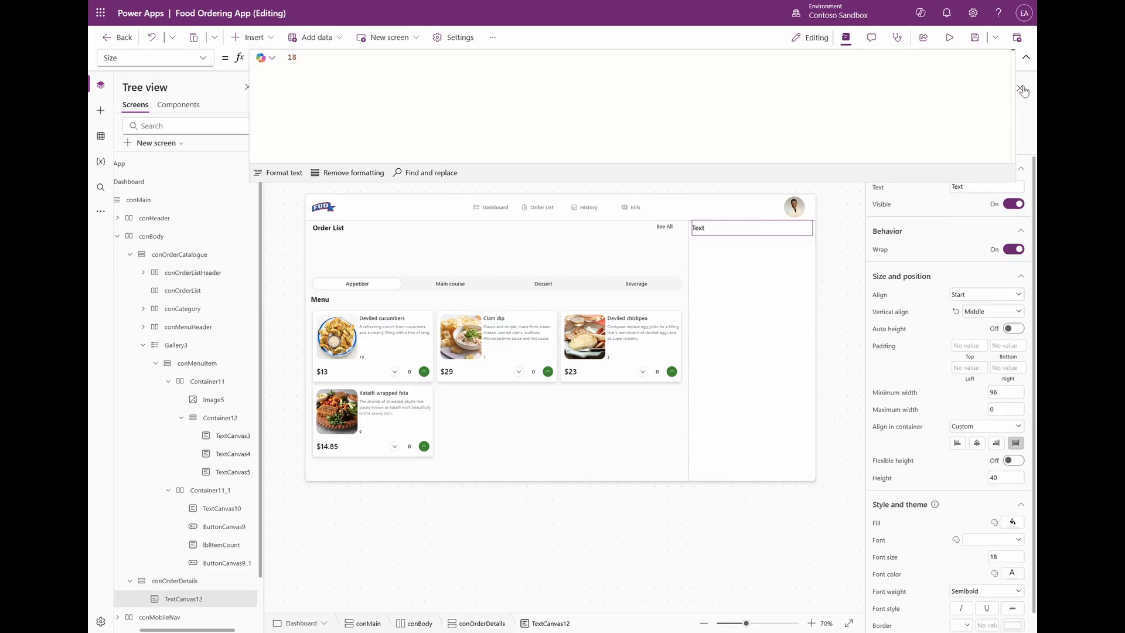
{"action": "left_click", "coordinate": [1024, 59]}
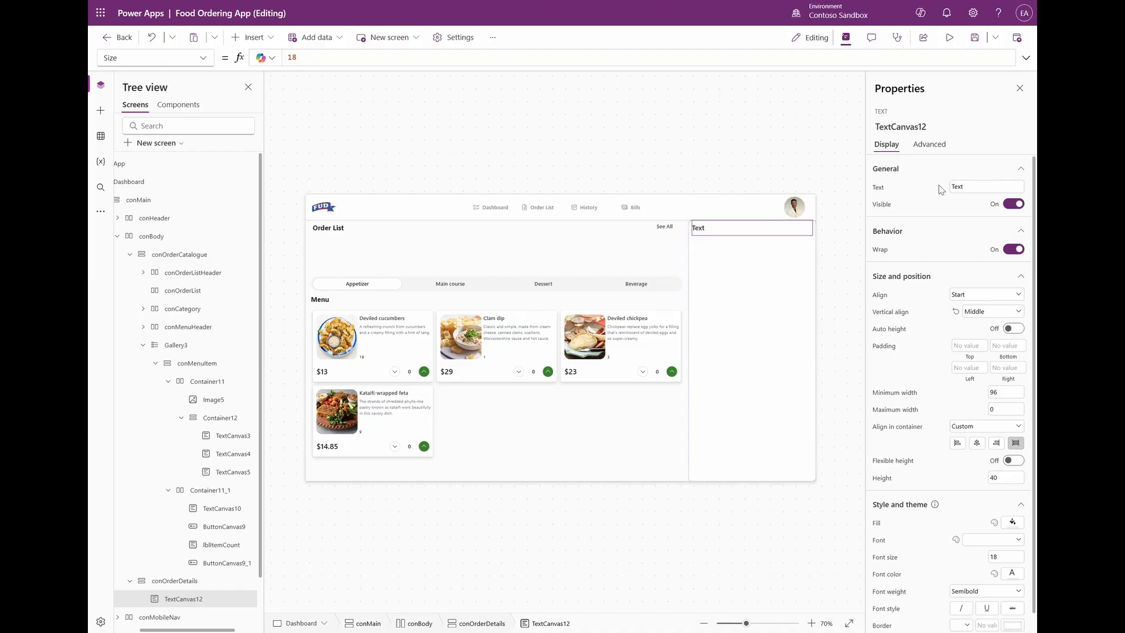
{"action": "double_click", "coordinate": [969, 185]}
{"action": "type", "text": "Customer Information"}
Insert a text input in conOrderDetails below the Customer Information heading.
{"action": "left_click", "coordinate": [753, 262]}
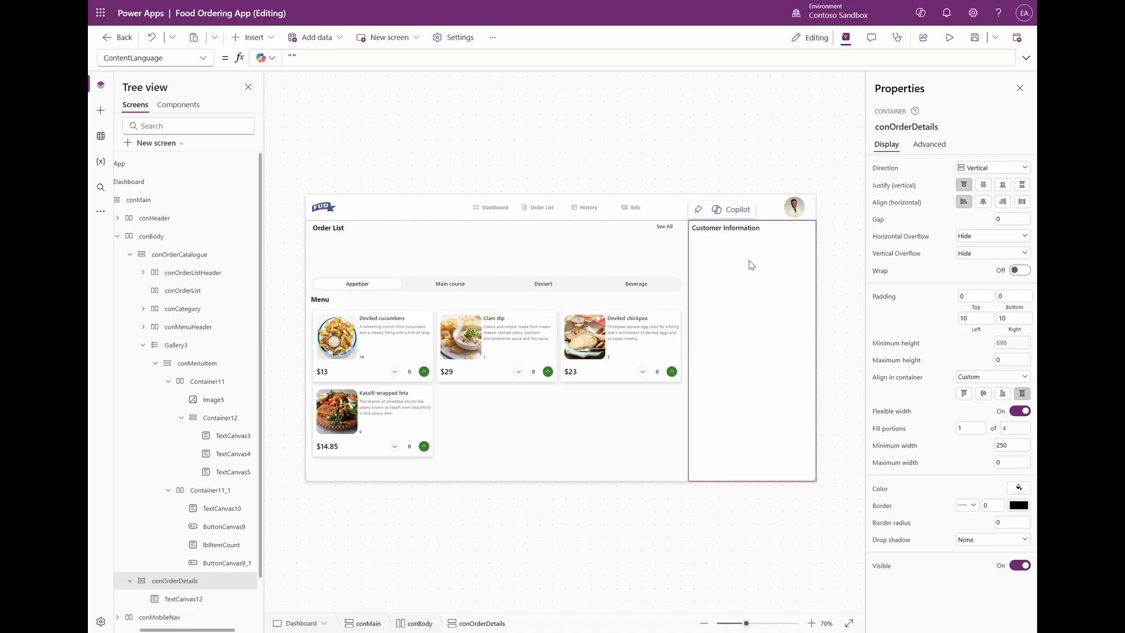
{"action": "left_click", "coordinate": [251, 37]}
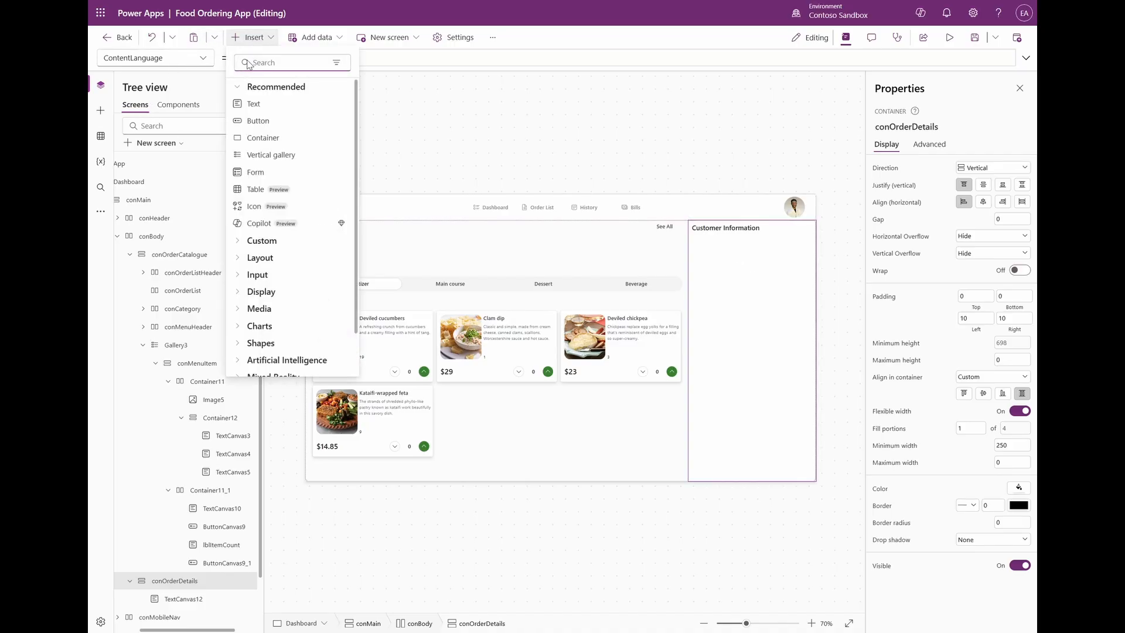
{"action": "type", "text": "in"}
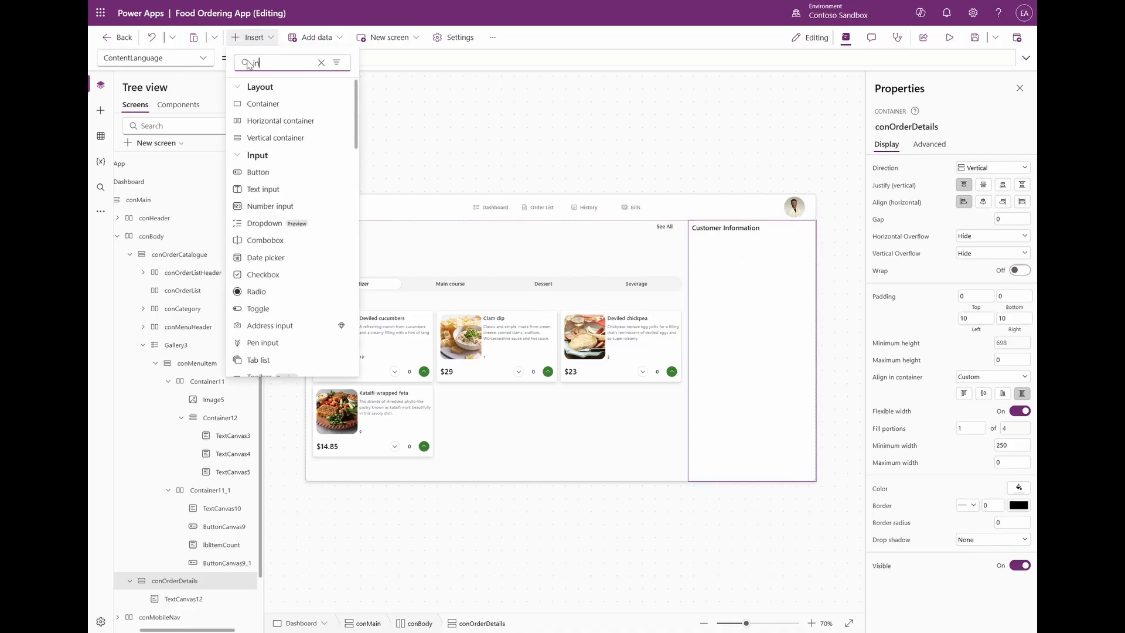
{"action": "type", "text": "p"}
{"action": "left_click", "coordinate": [263, 121]}
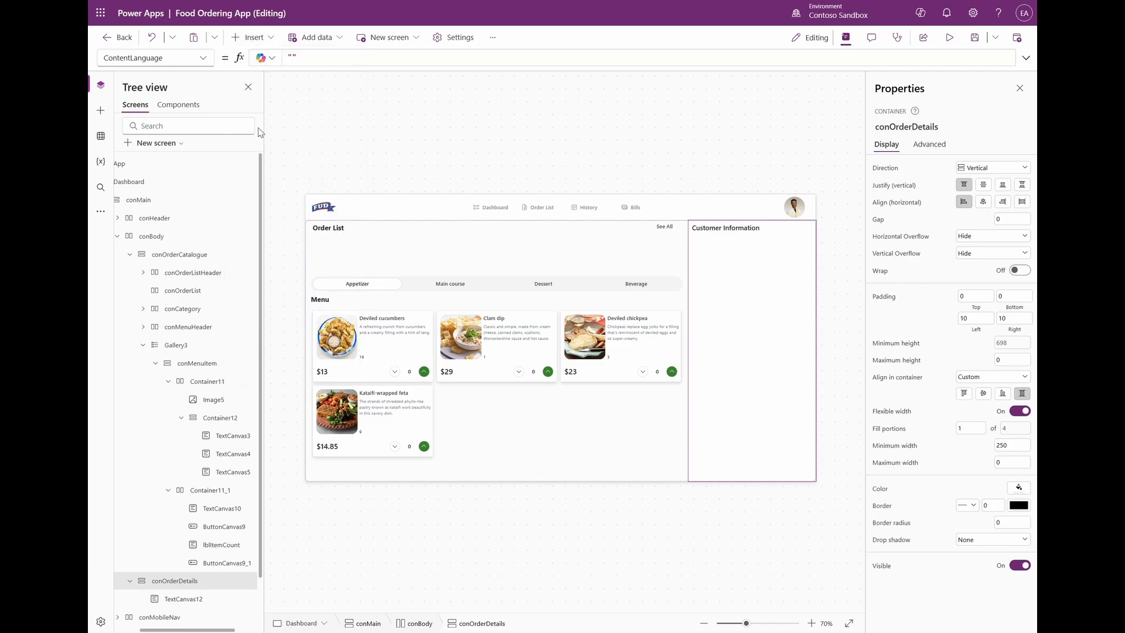
Insert a modern combobox below the text input in conOrderDetails and set the container's gap to 10.
{"action": "left_click", "coordinate": [752, 279]}
{"action": "left_click", "coordinate": [203, 57]}
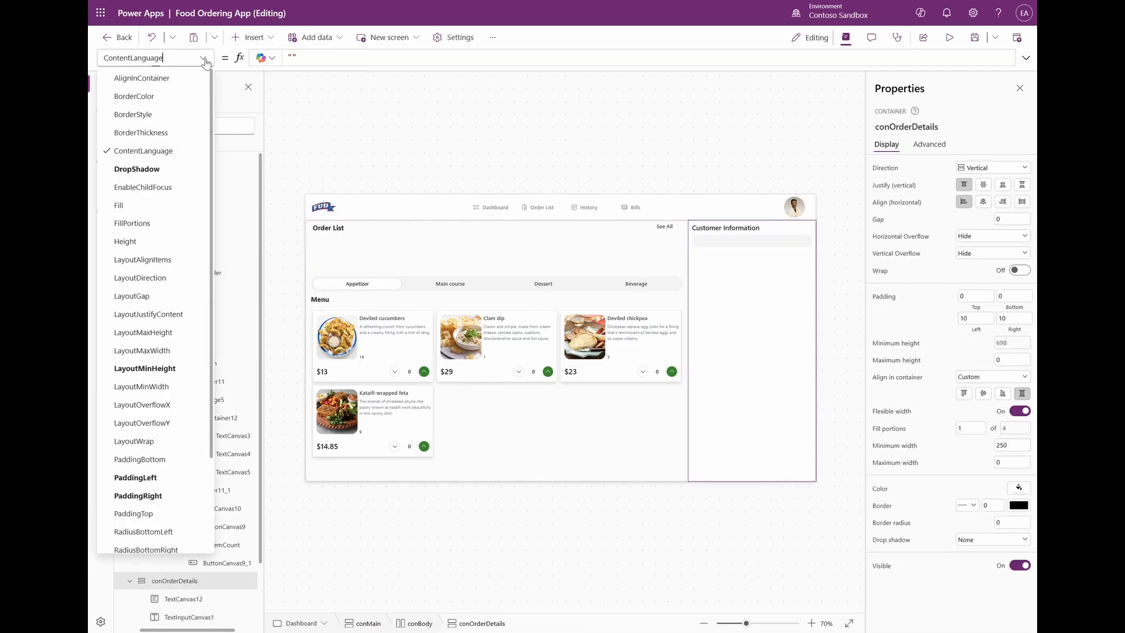
{"action": "left_click", "coordinate": [249, 37]}
{"action": "type", "text": "comb"}
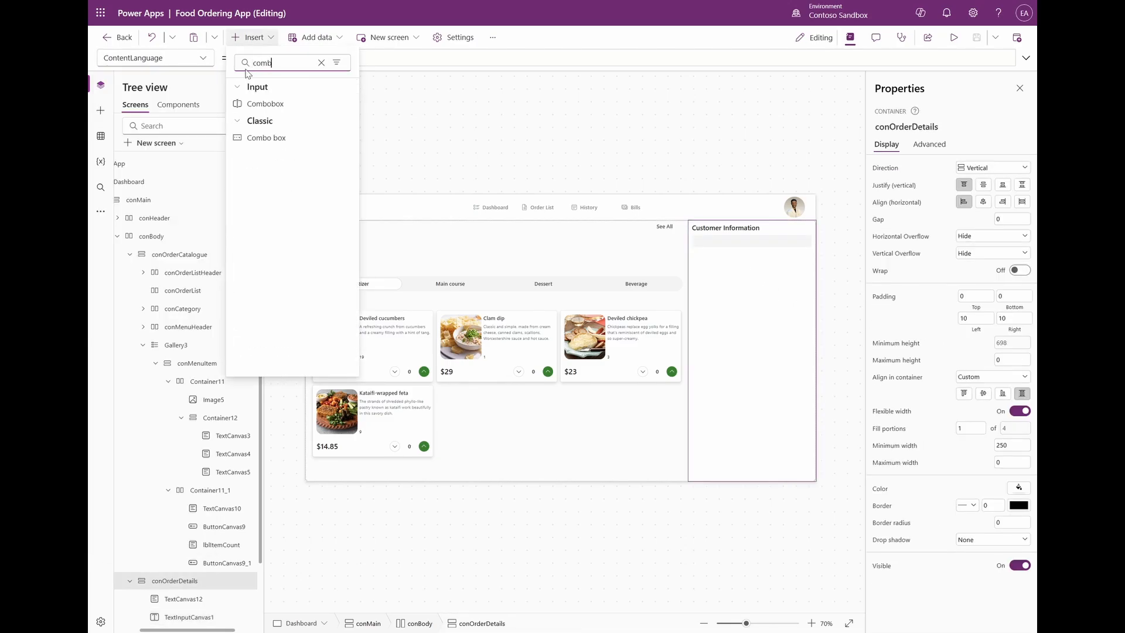
{"action": "left_click", "coordinate": [265, 104]}
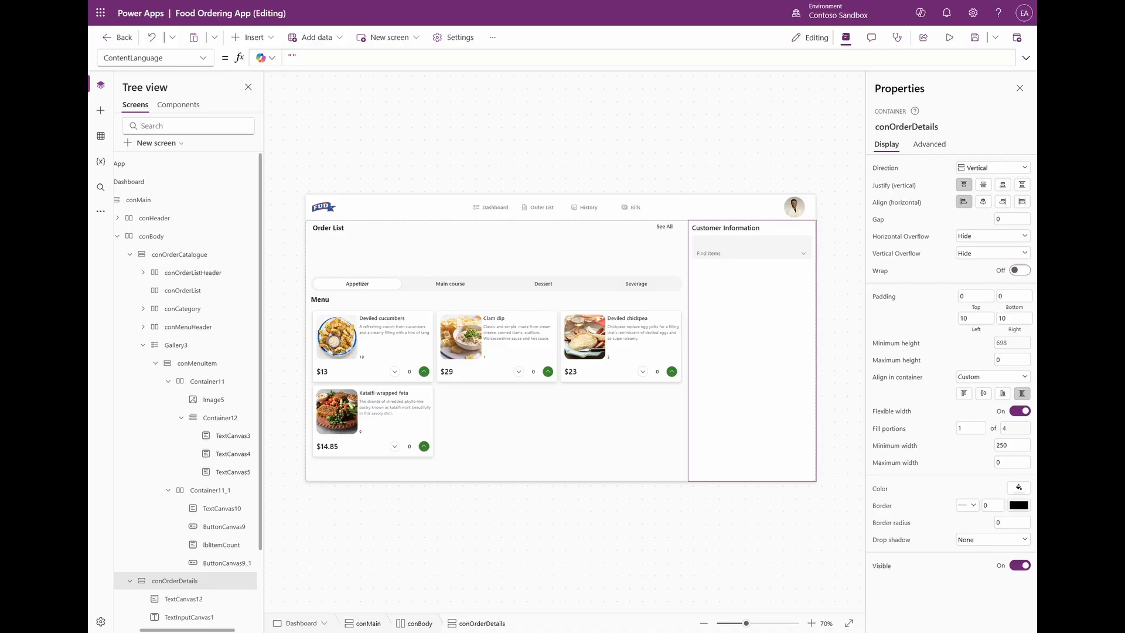
{"action": "double_click", "coordinate": [1000, 219]}
{"action": "type", "text": "10"}
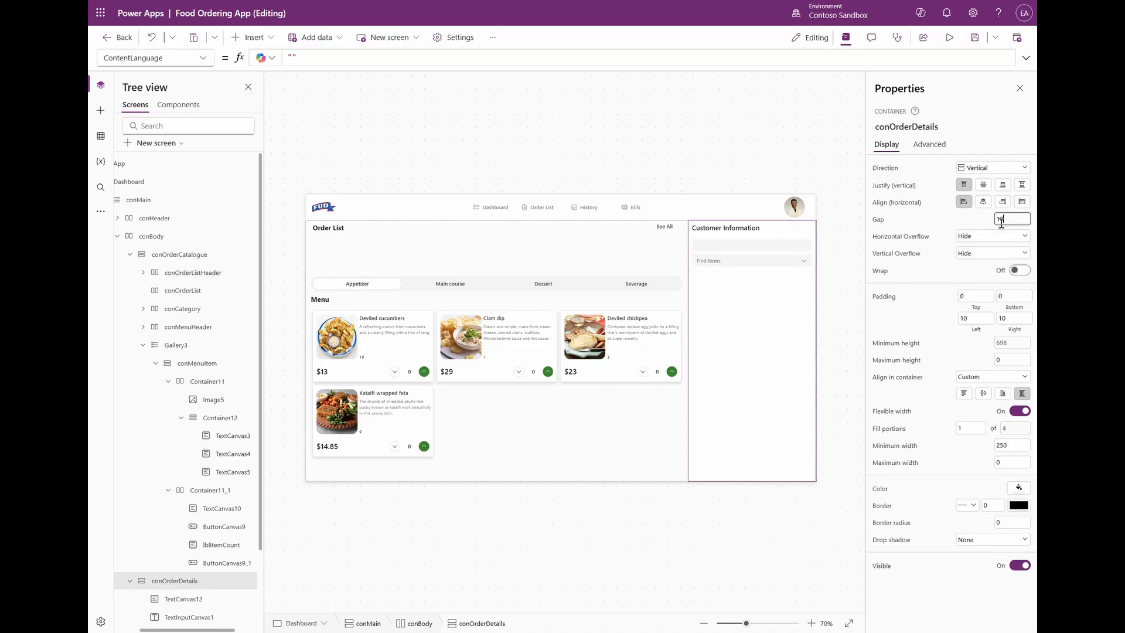
Set the border radius of both the text input and the combobox in conOrderDetails to 8.
{"action": "left_click", "coordinate": [732, 248]}
{"action": "left_click", "coordinate": [739, 263], "text": "ctrl"}
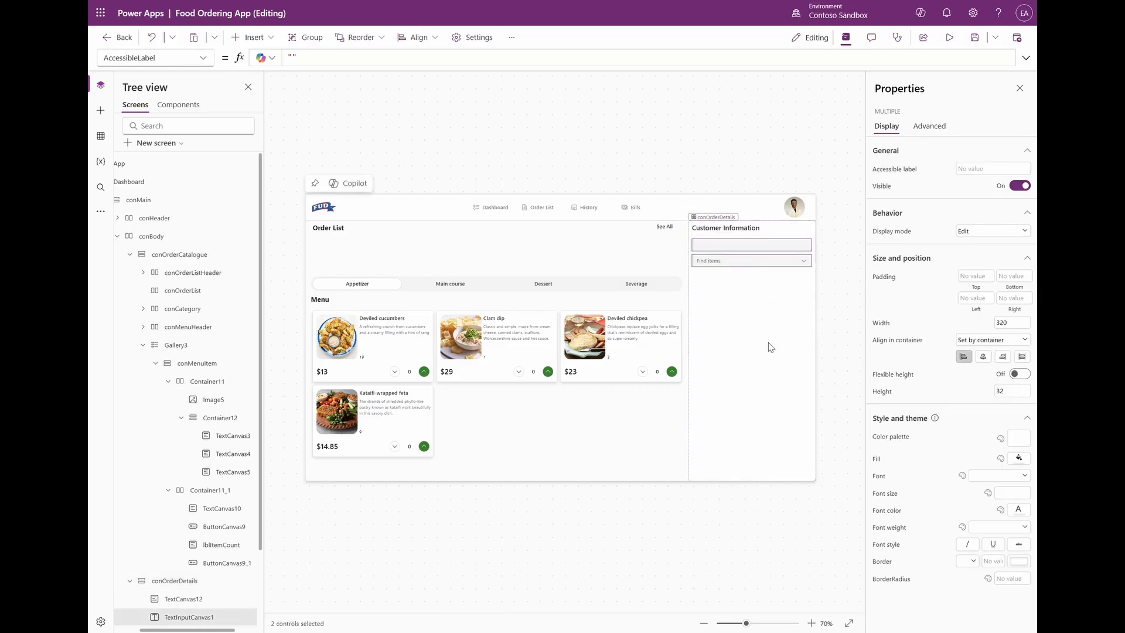
{"action": "left_click", "coordinate": [1007, 577]}
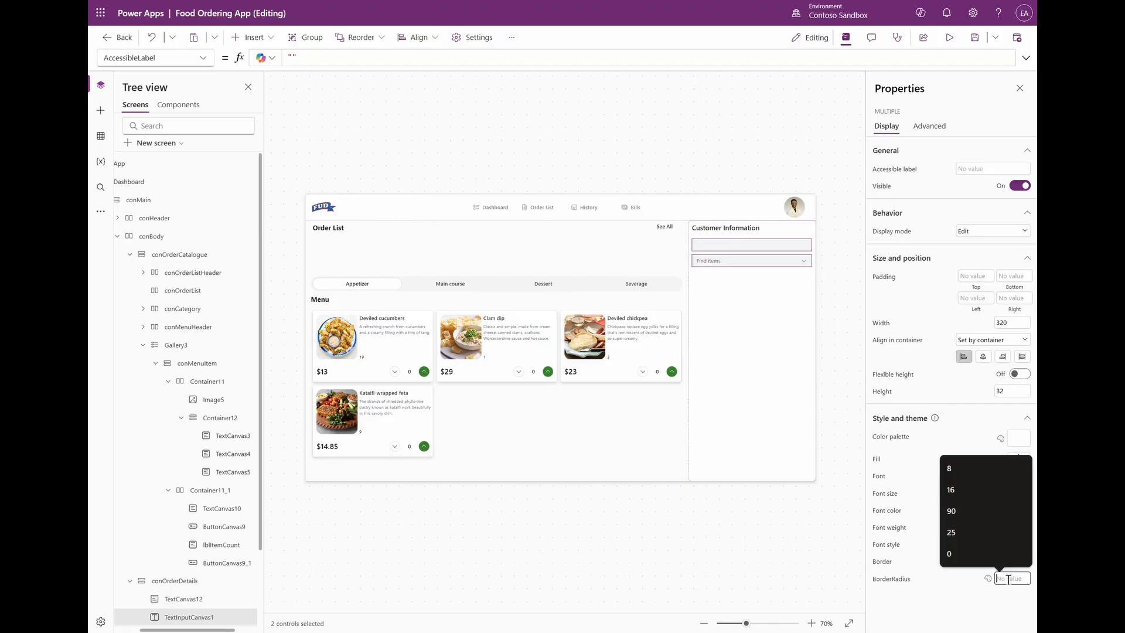
{"action": "key", "text": "Return"}
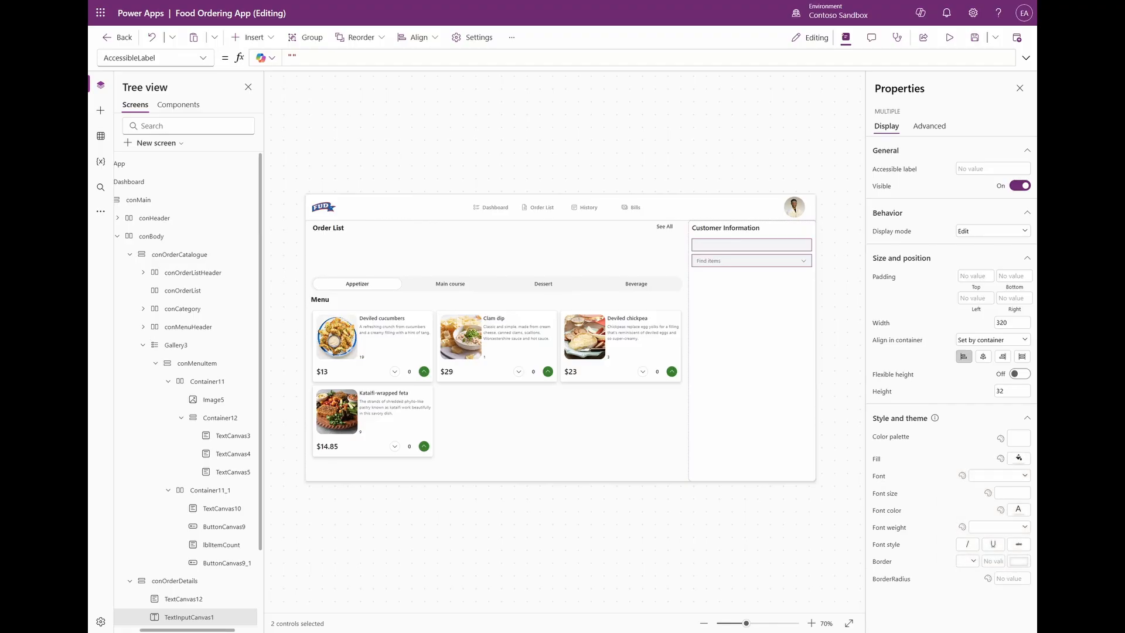
{"action": "left_click", "coordinate": [1013, 578]}
{"action": "left_click", "coordinate": [1017, 468]}
Set the height of the text input and combobox to 40 and their font size to 14.
{"action": "left_click", "coordinate": [1021, 388]}
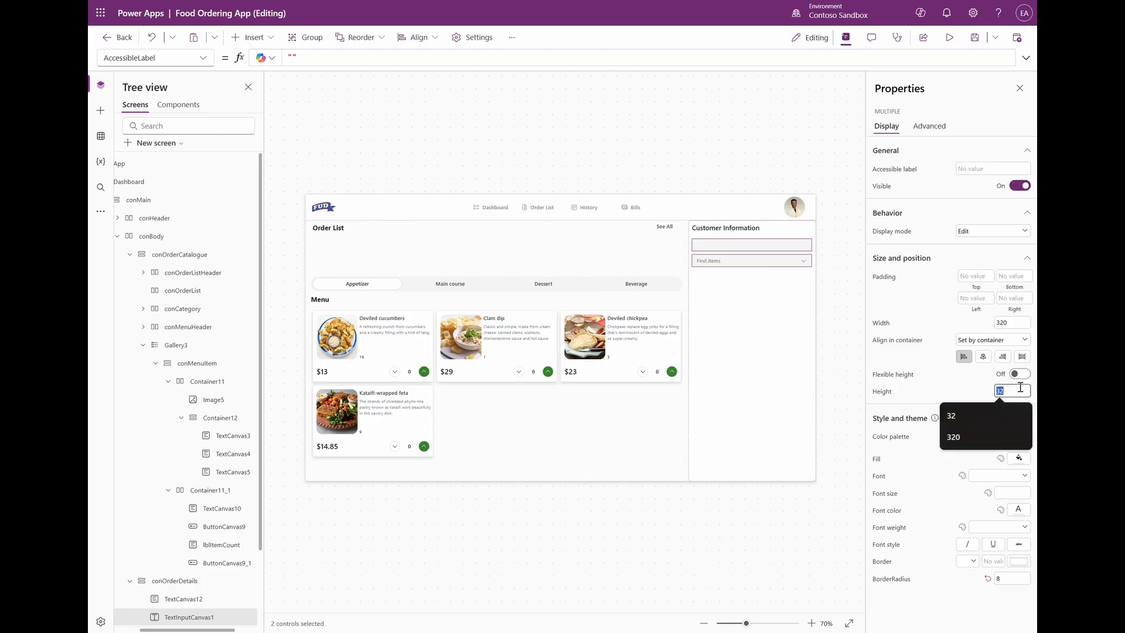
{"action": "type", "text": "40"}
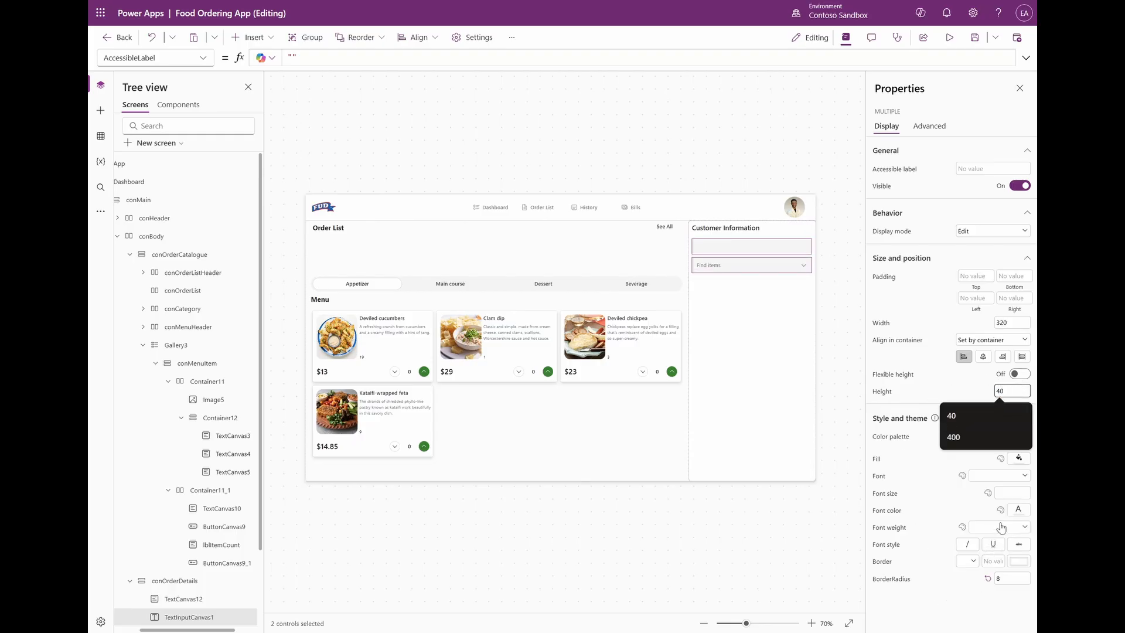
{"action": "left_click", "coordinate": [1011, 494]}
{"action": "type", "text": "14"}
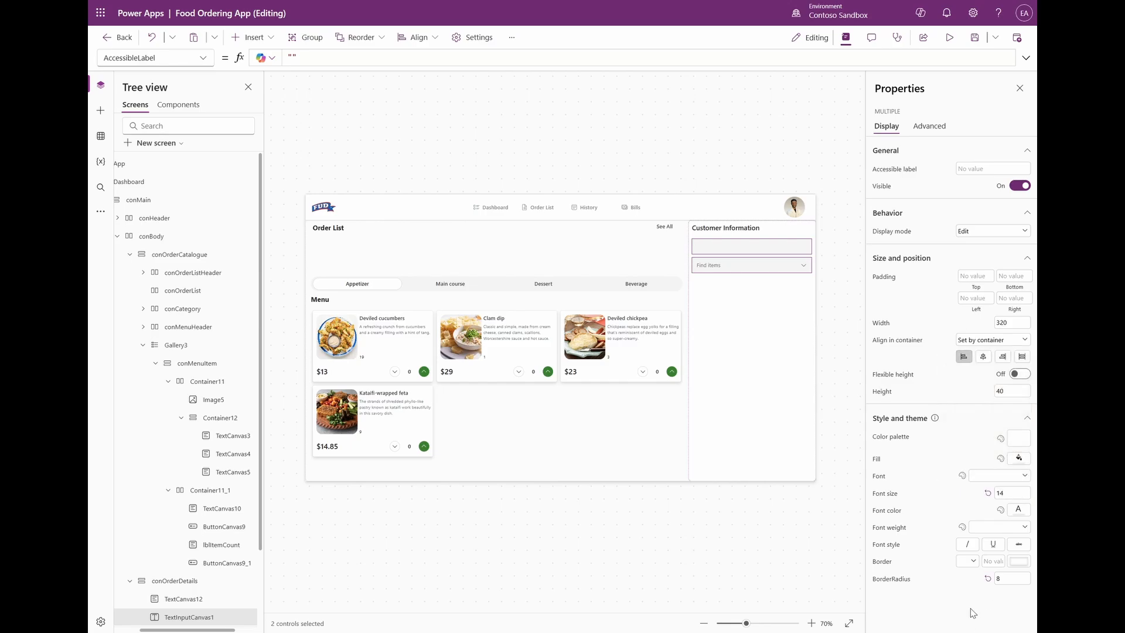
Set the placeholder of the text input under Customer Information to "Enter customer name".
{"action": "left_click", "coordinate": [743, 250]}
{"action": "left_click", "coordinate": [743, 249]}
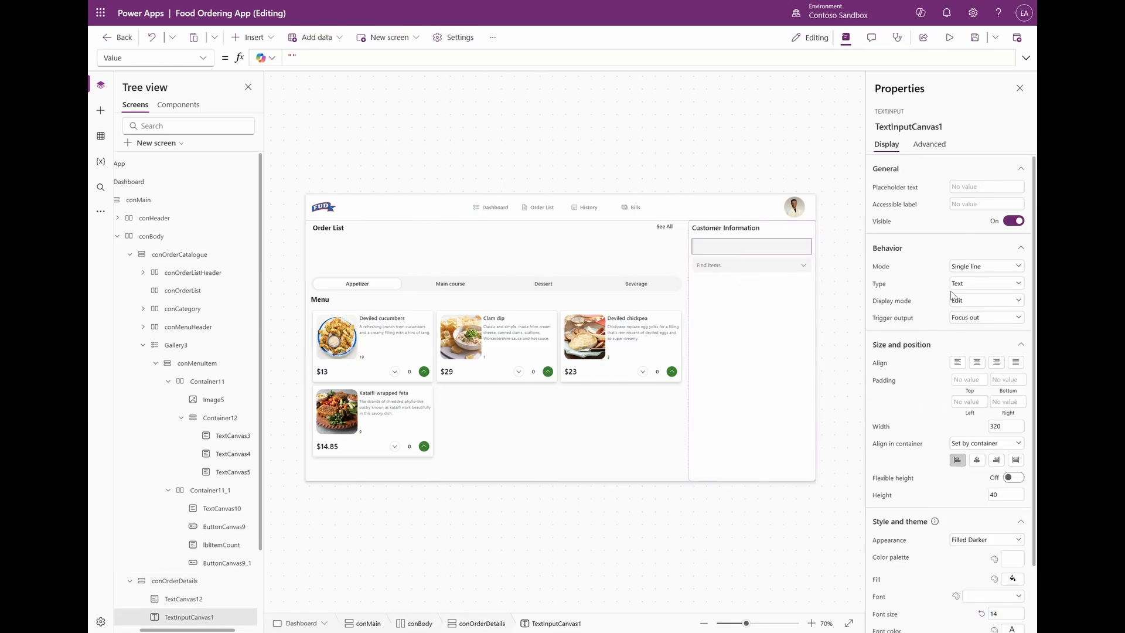
{"action": "left_click", "coordinate": [956, 187]}
{"action": "type", "text": "Enter customer name"}
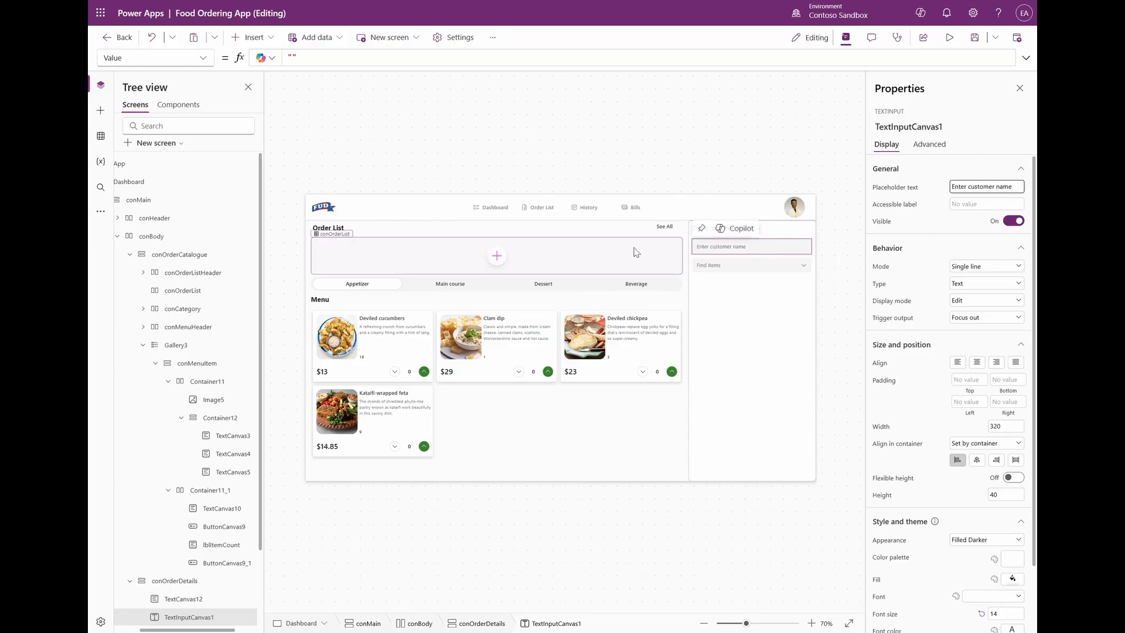
Set the combobox's InputTextPlaceholder to "Select Table".
{"action": "left_click", "coordinate": [709, 270]}
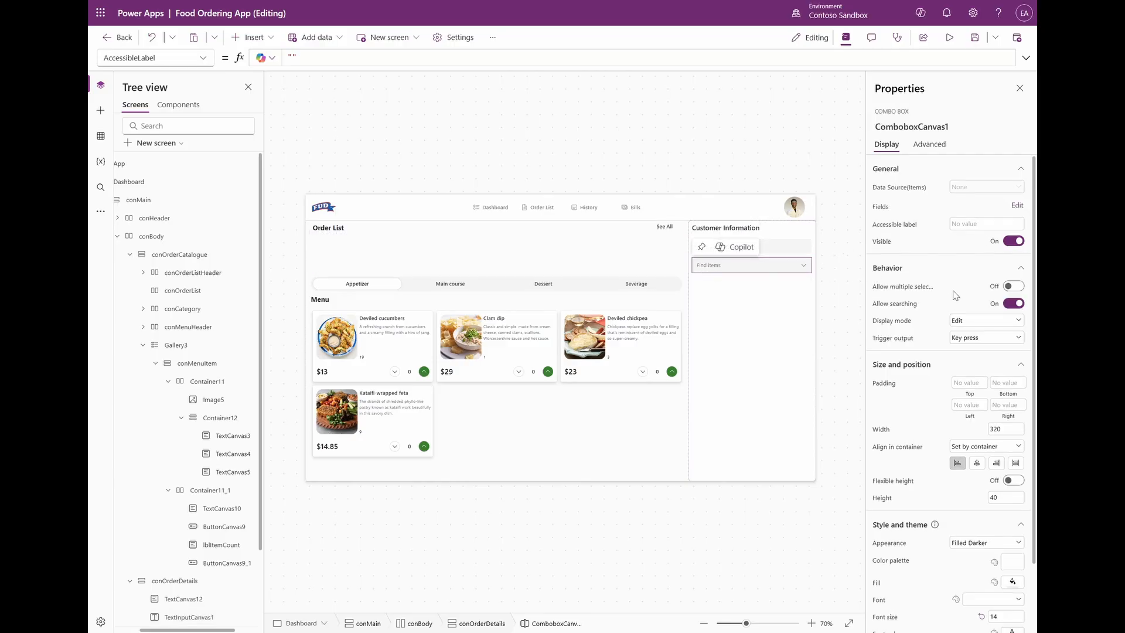
{"action": "scroll", "coordinate": [953, 350], "scroll_direction": "down", "scroll_amount": 2}
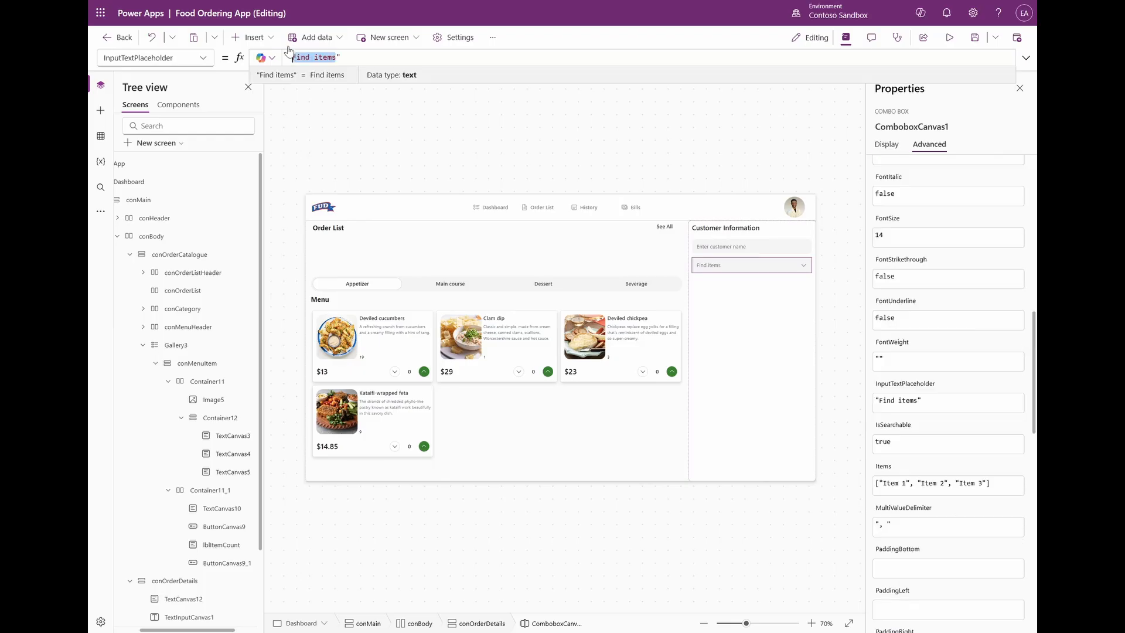
{"action": "type", "text": "Se"}
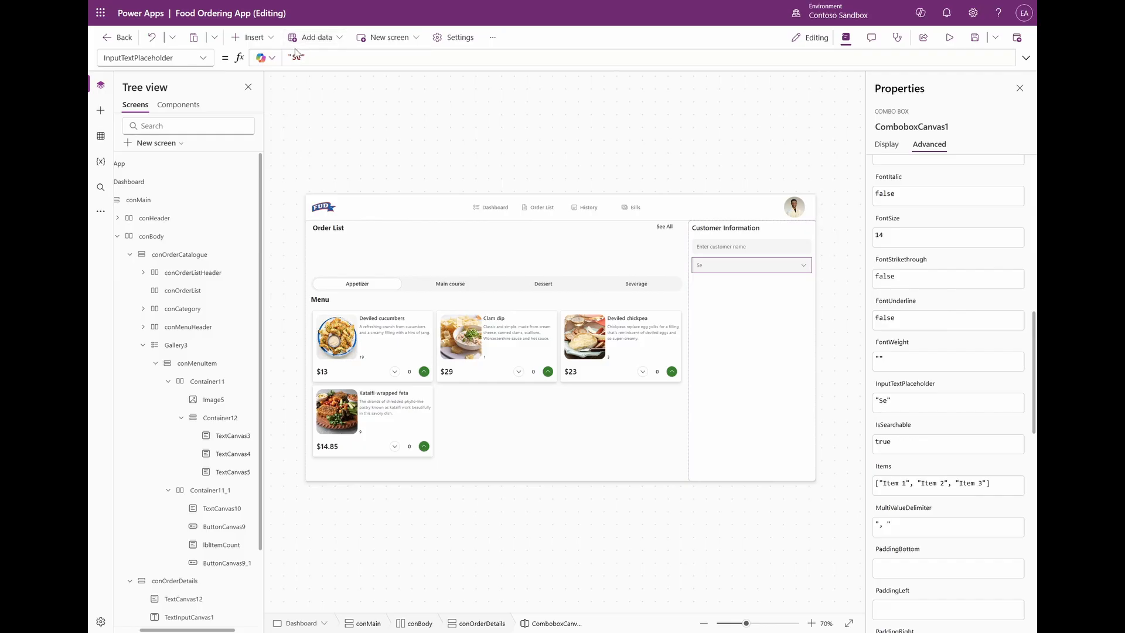
{"action": "left_click", "coordinate": [300, 59]}
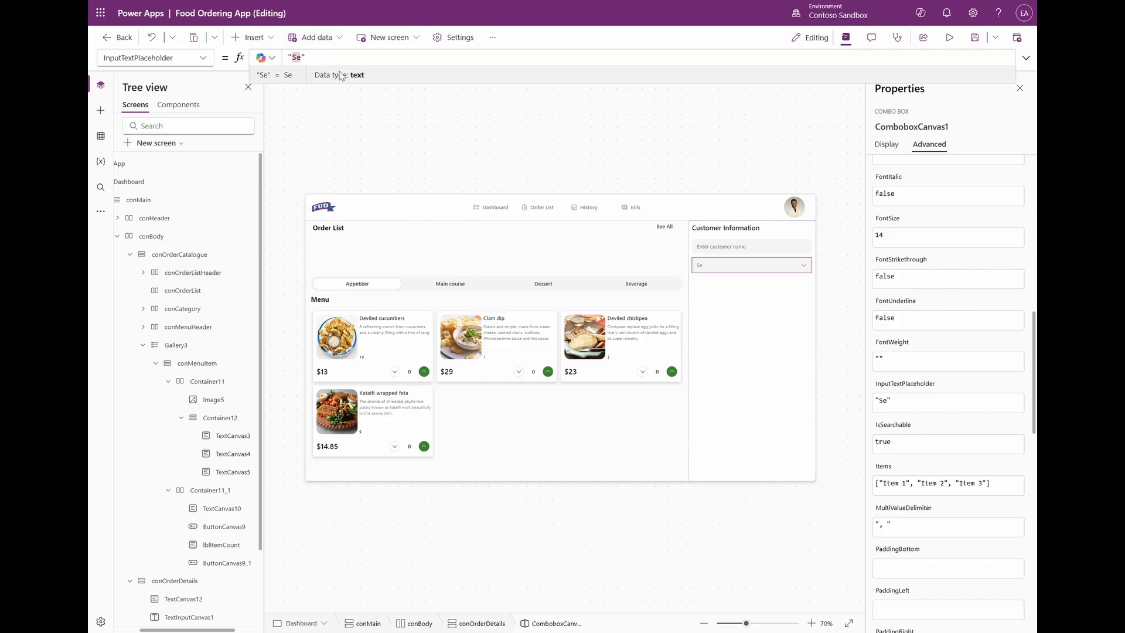
{"action": "type", "text": "lect"}
{"action": "left_click", "coordinate": [910, 403]}
{"action": "type", "text": "Table"}
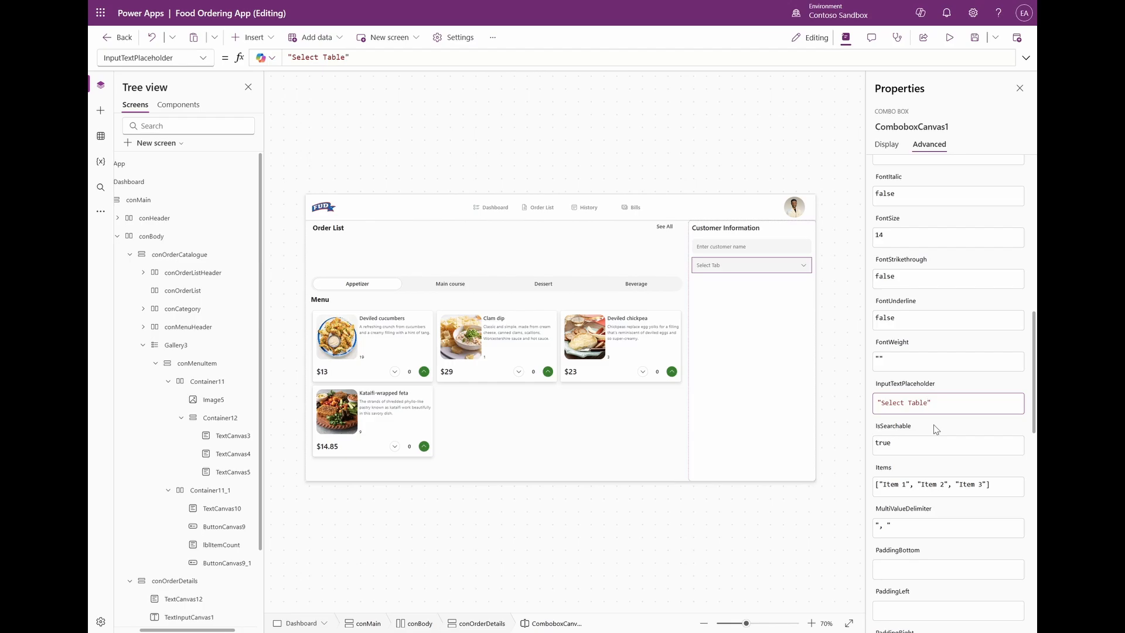
{"action": "left_click", "coordinate": [766, 271]}
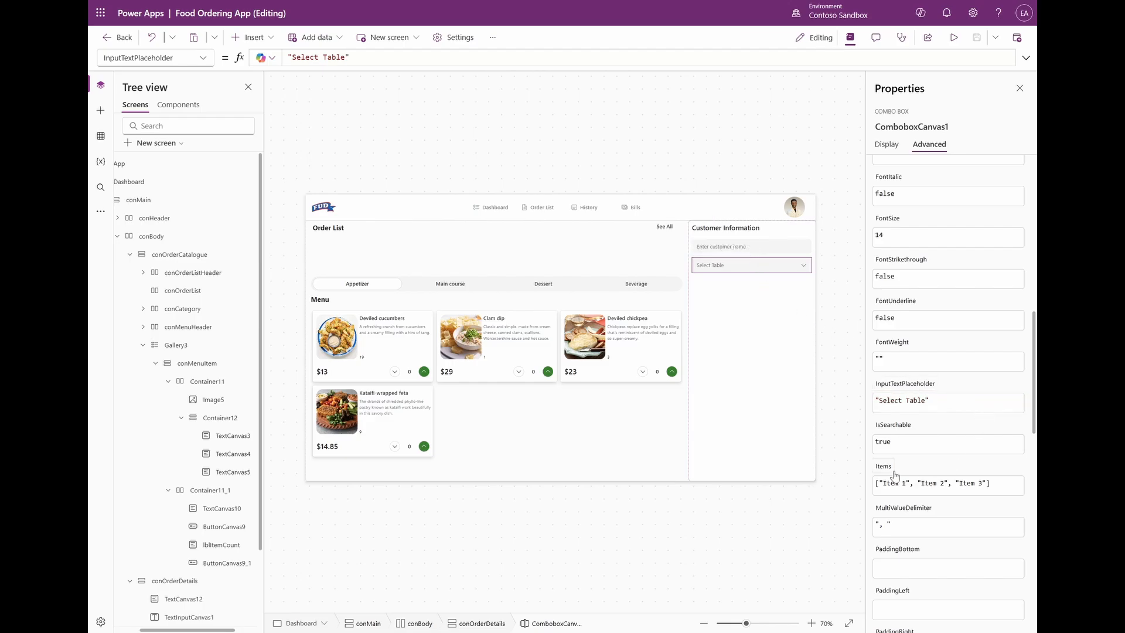
Remove the word "Item" from the entries in the combobox's Items list, leaving only the table numbers.
{"action": "left_click", "coordinate": [908, 484]}
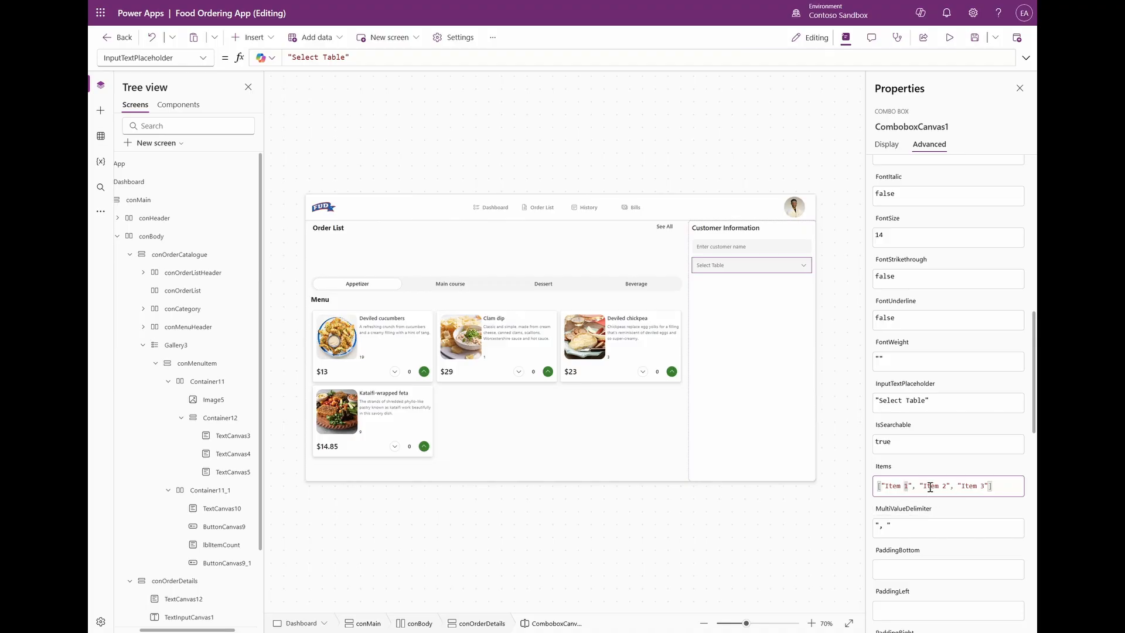
{"action": "key", "text": "BackSpace"}
{"action": "key", "text": "BackSpace"}
{"action": "key", "text": "BackSpace"}
{"action": "key", "text": "BackSpace"}
{"action": "key", "text": "BackSpace"}
{"action": "double_click", "coordinate": [914, 485]}
{"action": "key", "text": "BackSpace"}
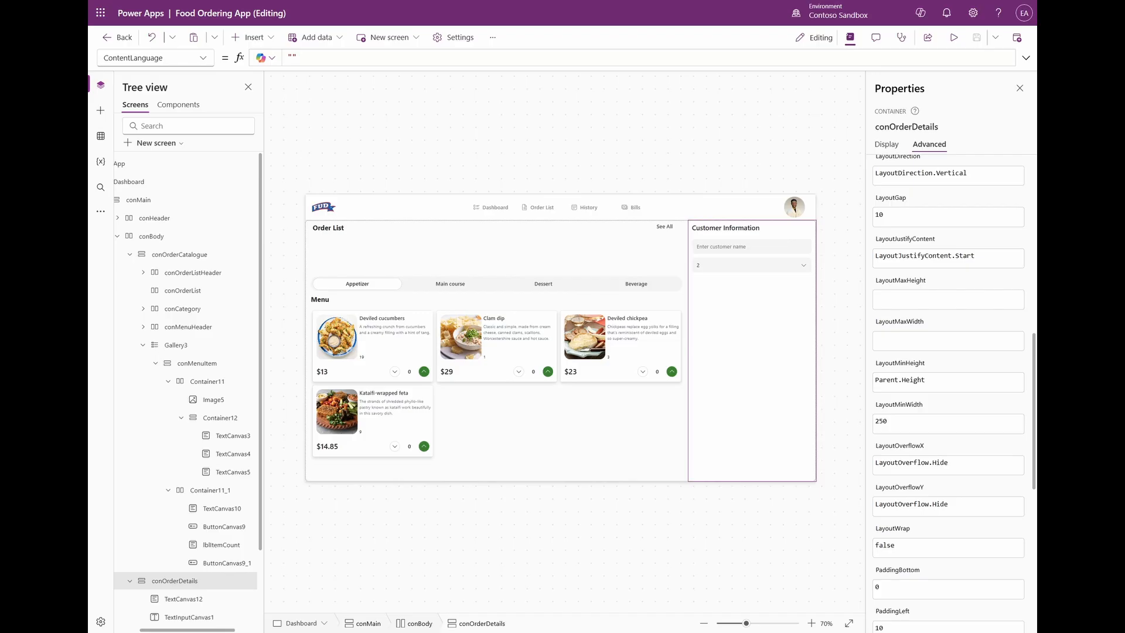
Insert a horizontal line in conOrderDetails below the table combobox.
{"action": "left_click", "coordinate": [254, 37]}
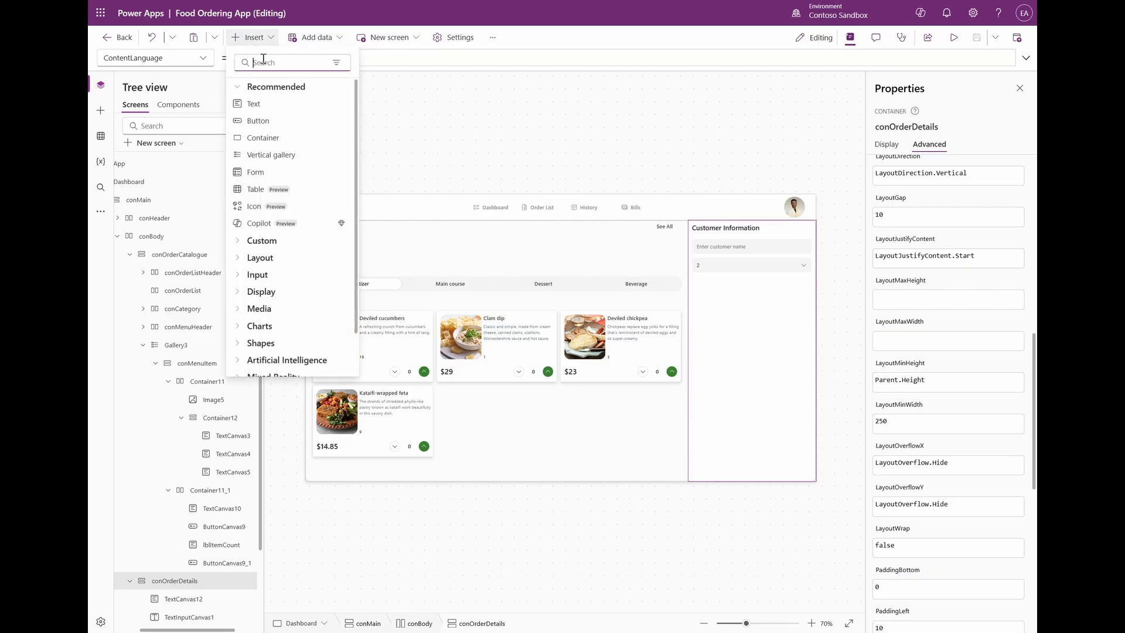
{"action": "type", "text": "line"}
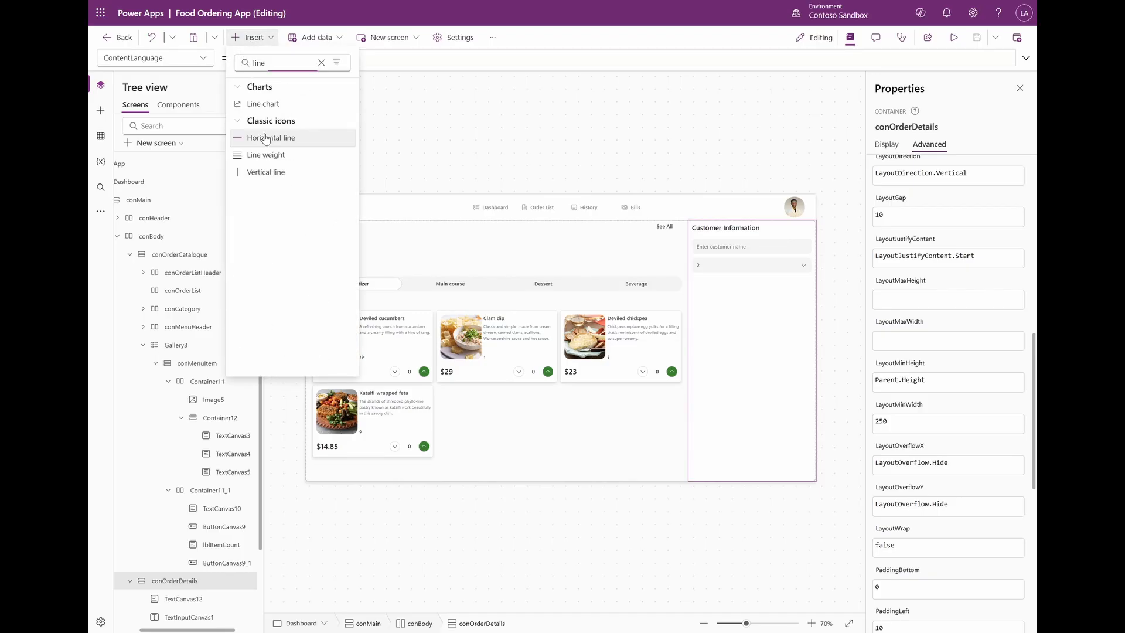
{"action": "left_click", "coordinate": [265, 138]}
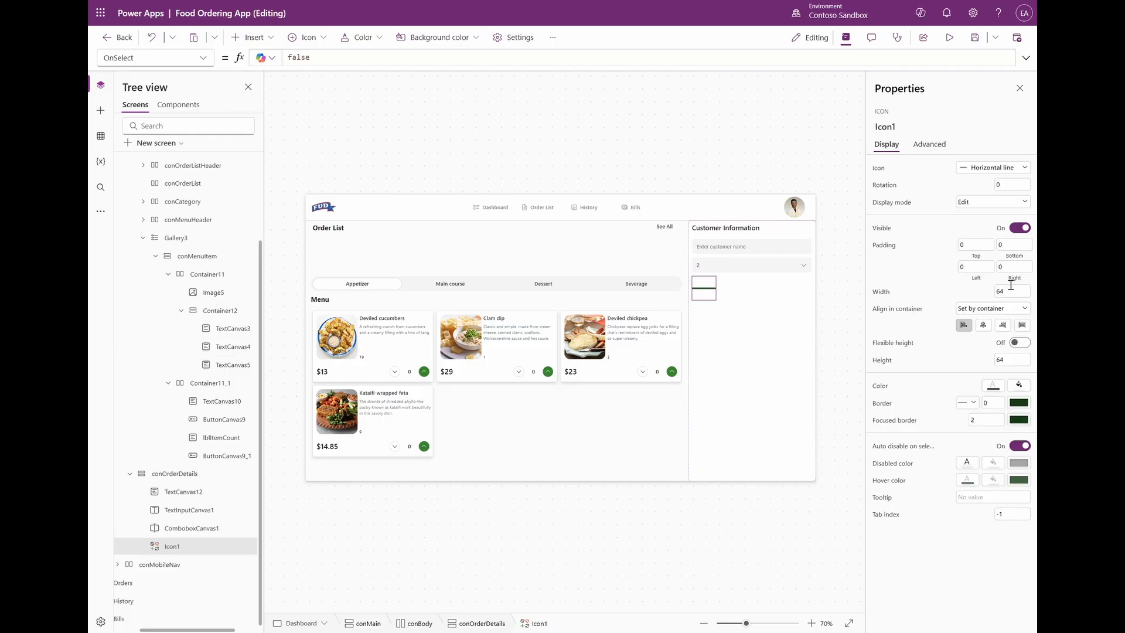
Stretch the horizontal line across conOrderDetails and set its minimum width to 0 and its height to 1.
{"action": "left_click", "coordinate": [1022, 326]}
{"action": "left_click", "coordinate": [1021, 326]}
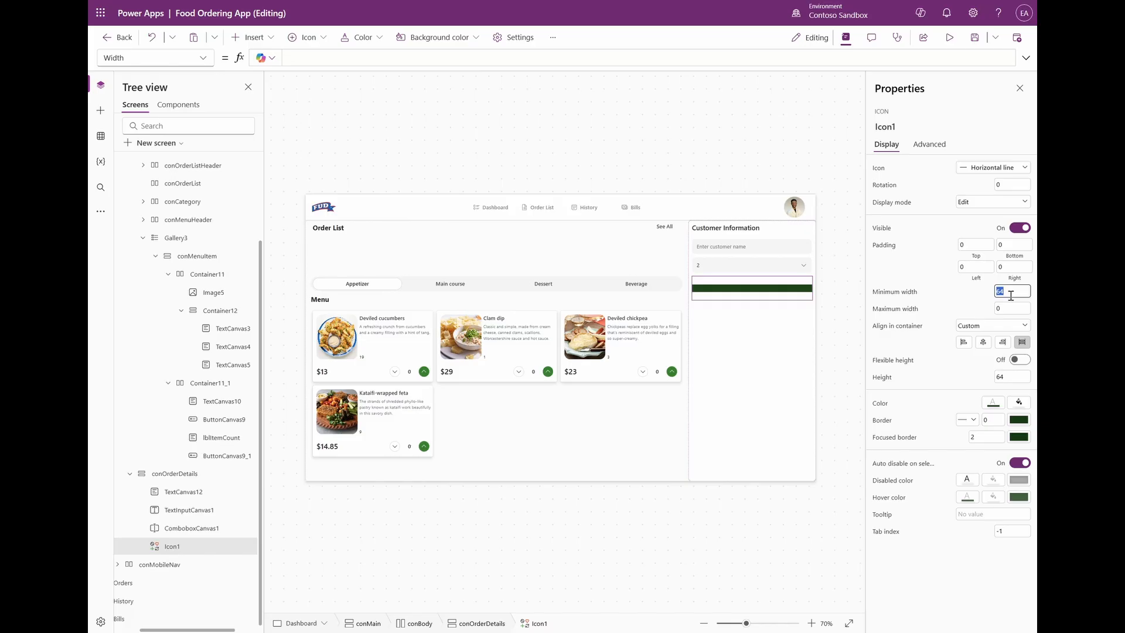
{"action": "double_click", "coordinate": [1013, 376]}
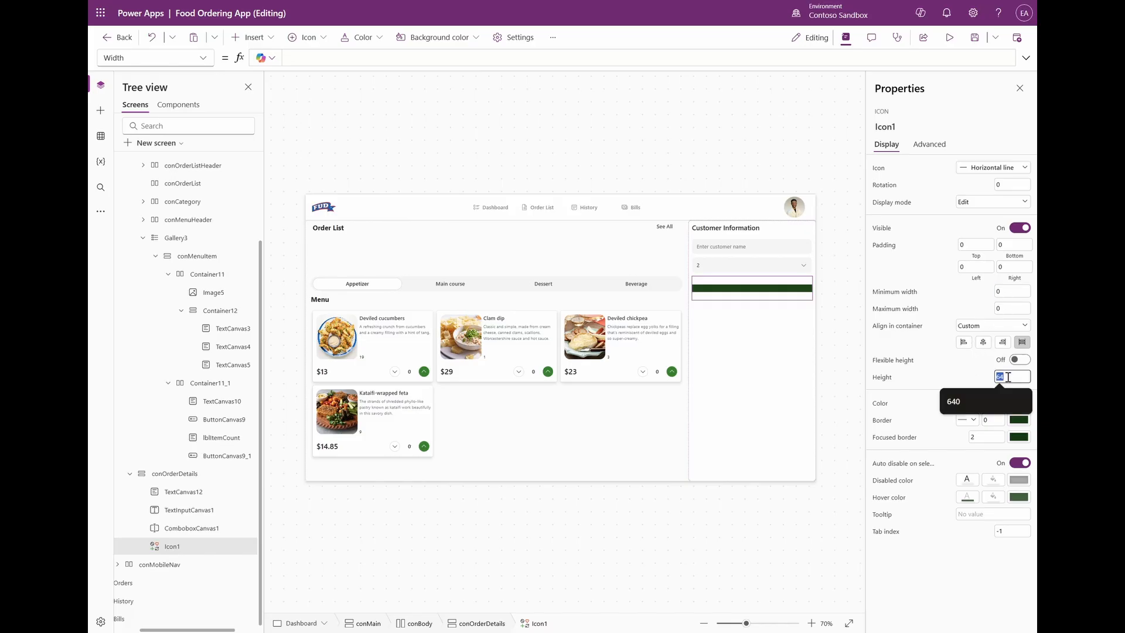
{"action": "type", "text": "1"}
{"action": "left_click", "coordinate": [941, 377]}
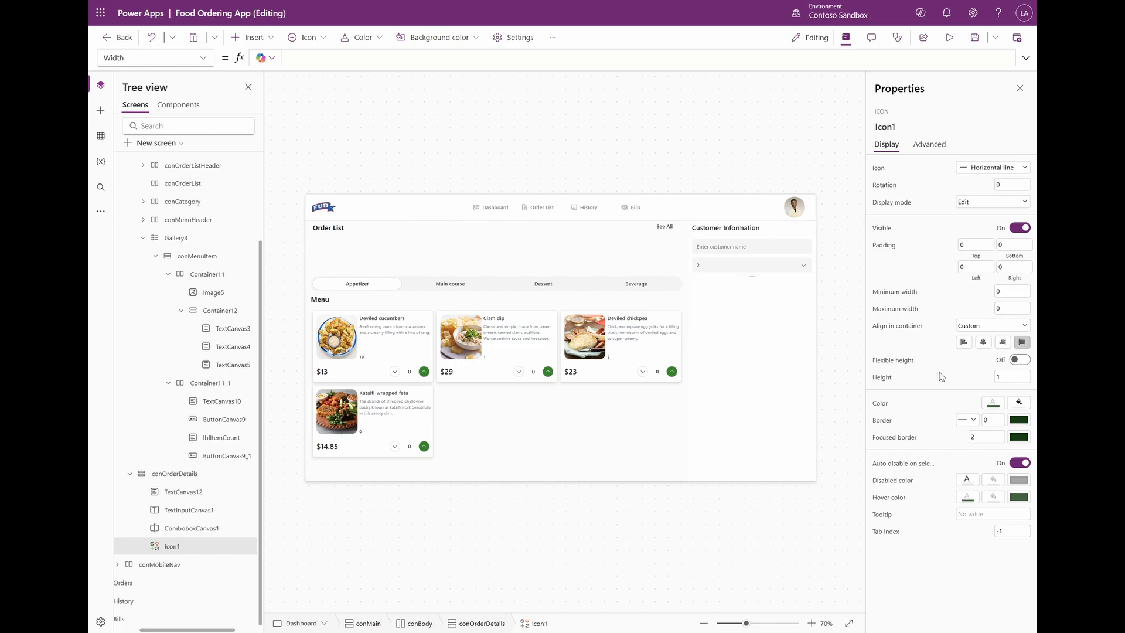
Set the horizontal line's color to RGBA(214, 221, 224, 1).
{"action": "left_click", "coordinate": [991, 404]}
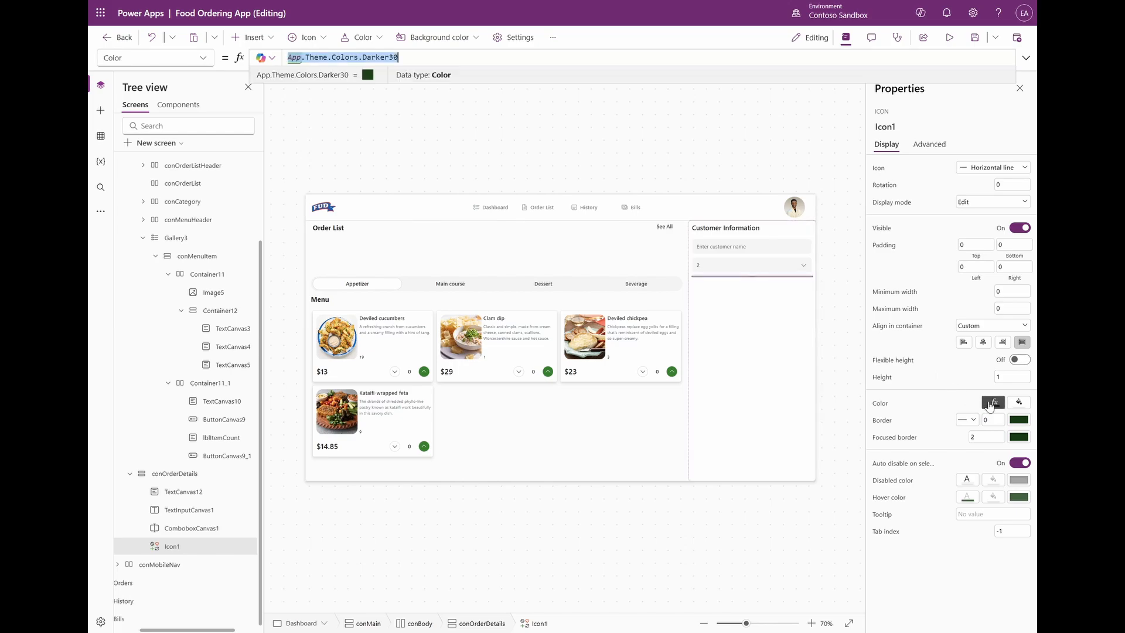
{"action": "key", "text": "BackSpace"}
{"action": "left_click", "coordinate": [1019, 402]}
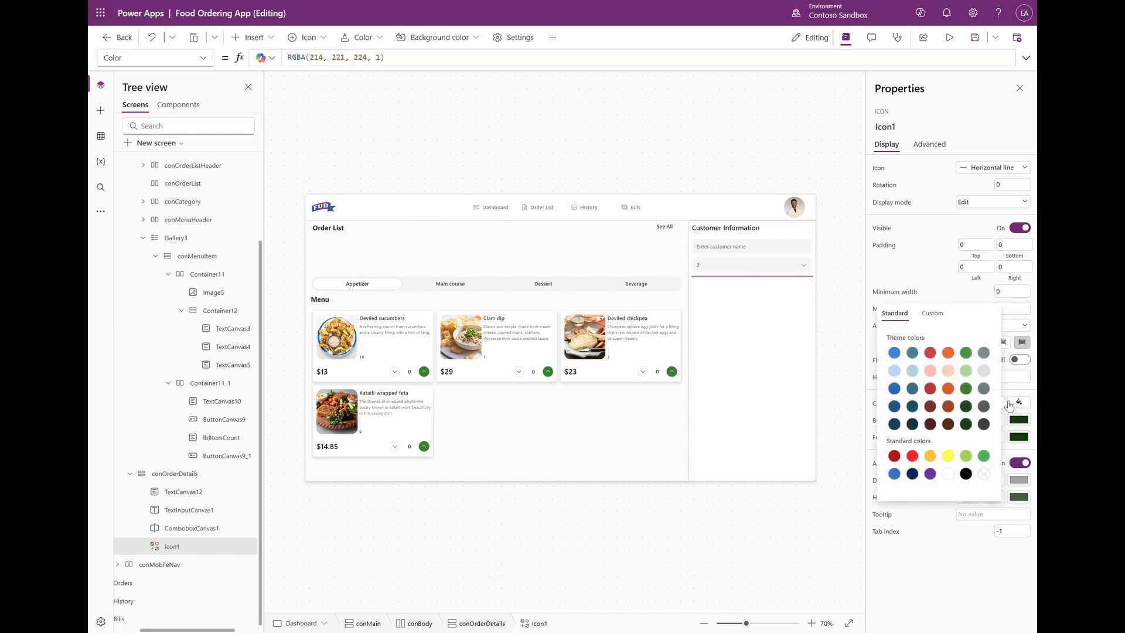
{"action": "left_click", "coordinate": [925, 293]}
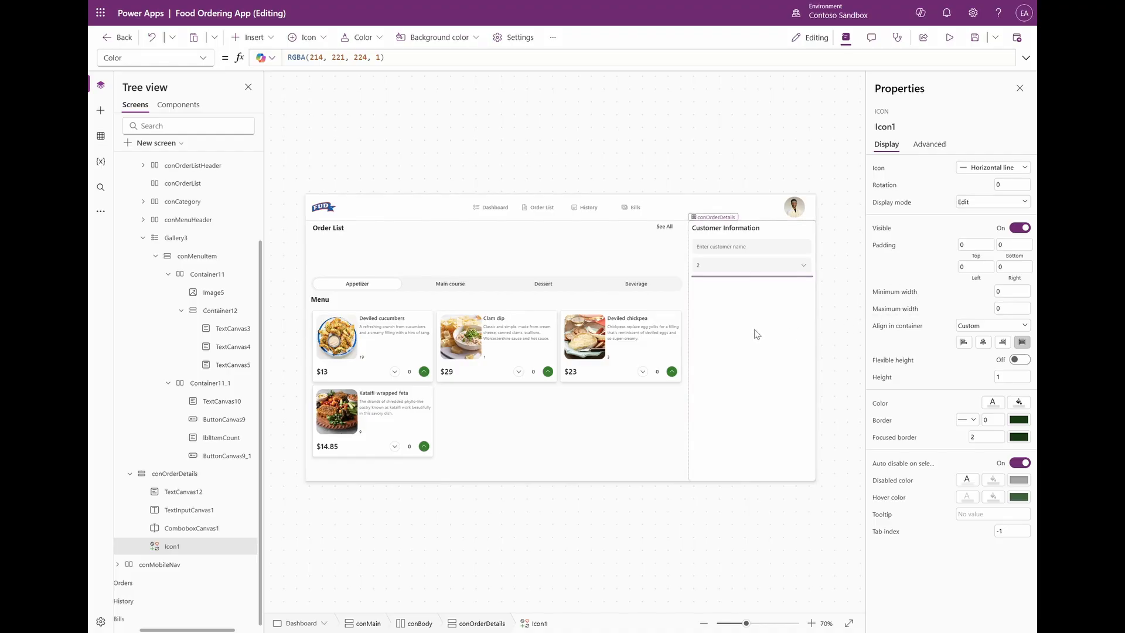
Rename the text input under Customer Information to txtCustomerName.
{"action": "left_click", "coordinate": [735, 247]}
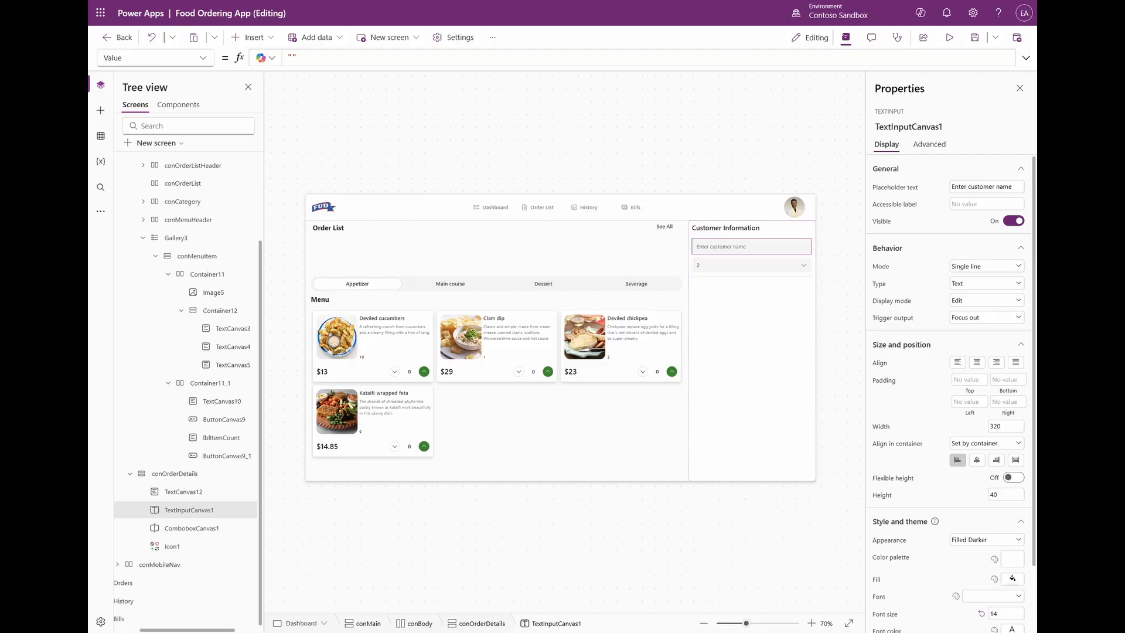
{"action": "left_click", "coordinate": [894, 126]}
{"action": "type", "text": "txtCustomerName"}
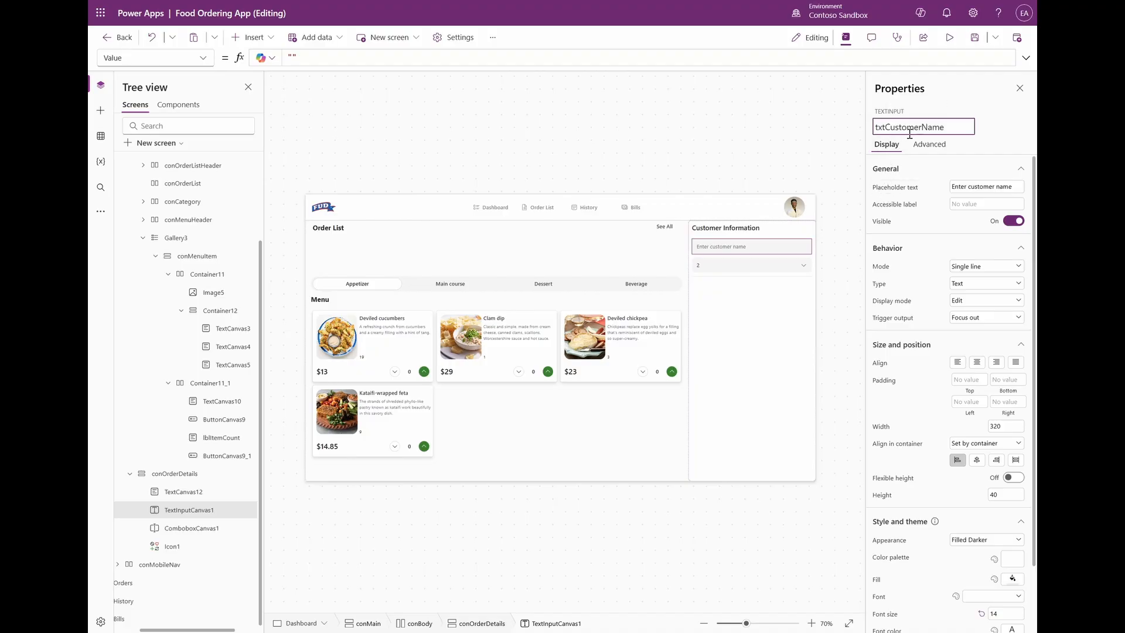
{"action": "left_click", "coordinate": [983, 145]}
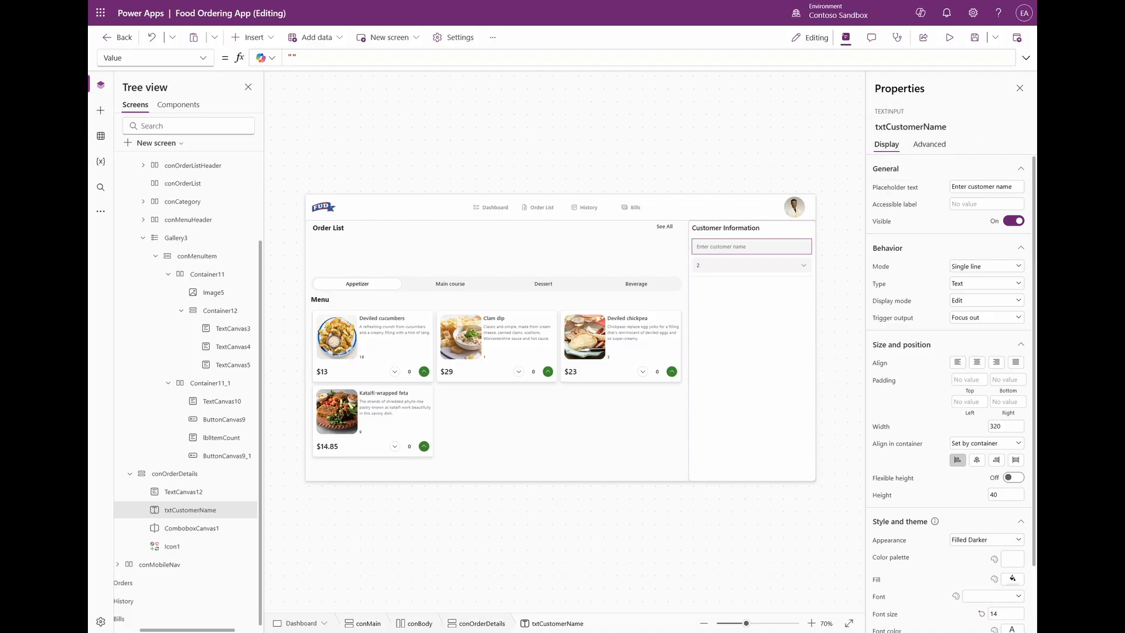
Rename the table combobox to cmbCustomerTable.
{"action": "left_click", "coordinate": [752, 265]}
{"action": "left_click", "coordinate": [894, 126]}
{"action": "type", "text": "cmbTable"}
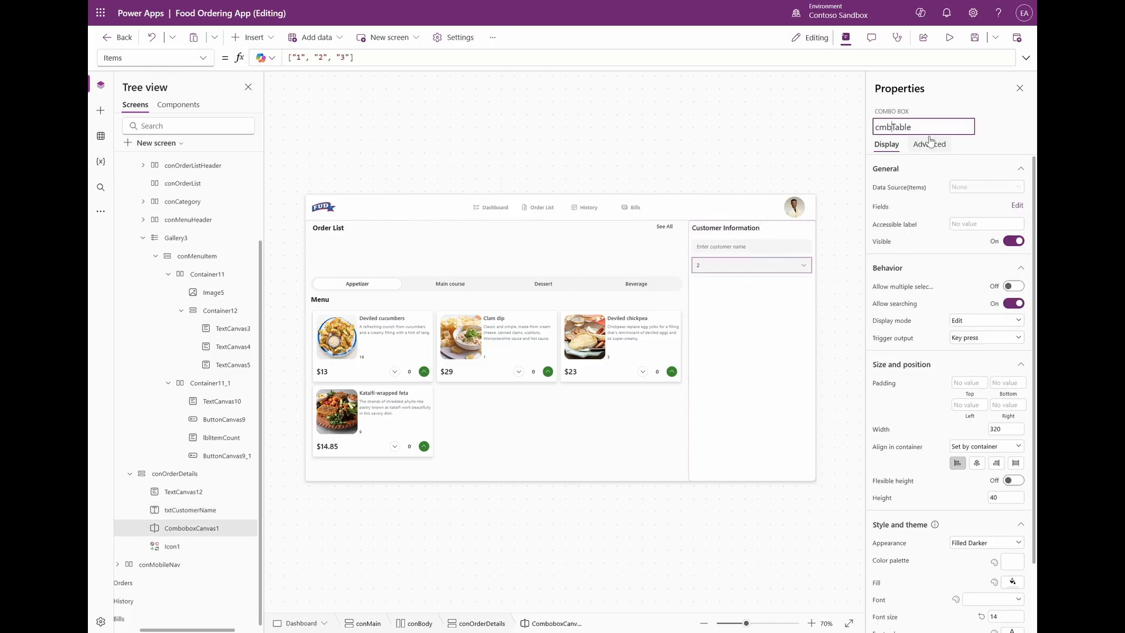
{"action": "type", "text": "Customer"}
{"action": "key", "text": "Return"}
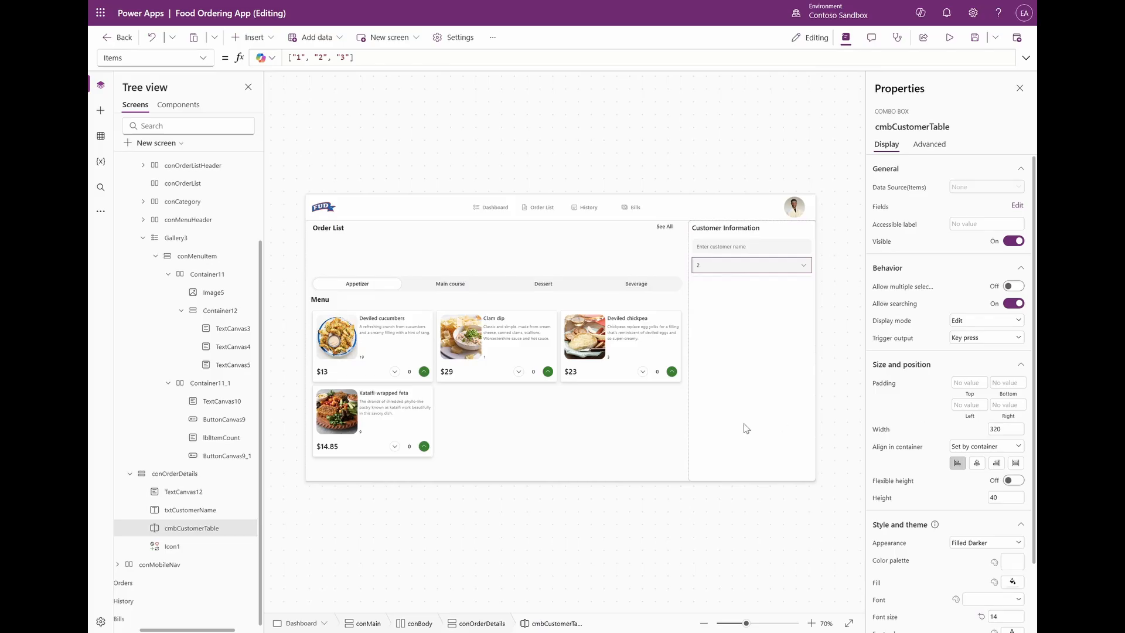
Copy the Customer Information heading into conOrderDetails below the line and change the copy's text to "Order Details".
{"action": "left_click", "coordinate": [755, 231]}
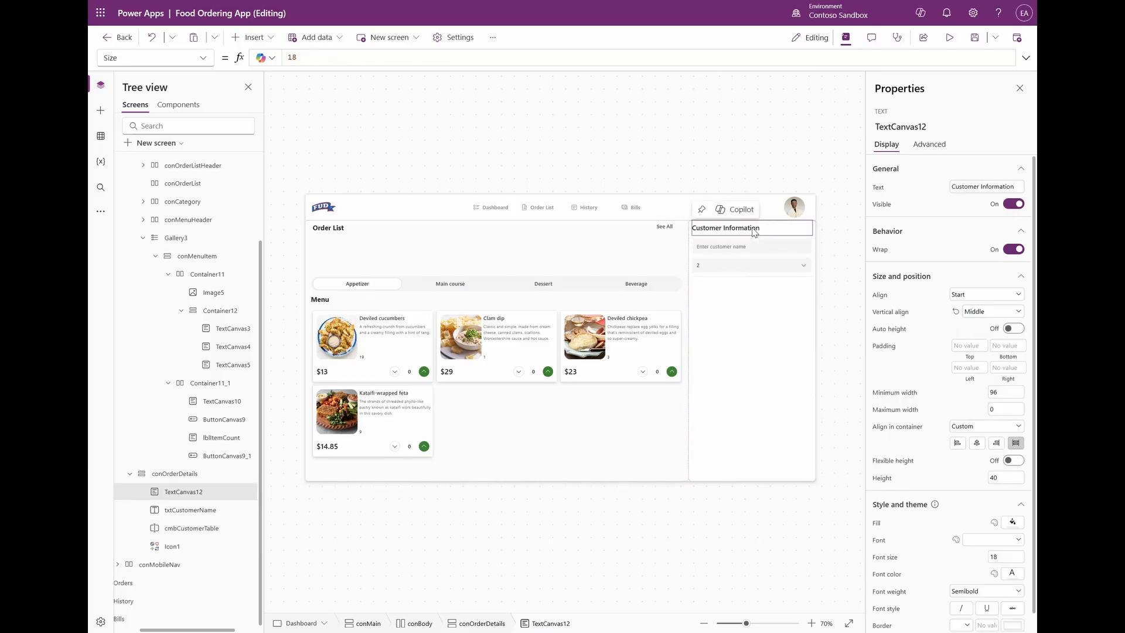
{"action": "left_click", "coordinate": [728, 299]}
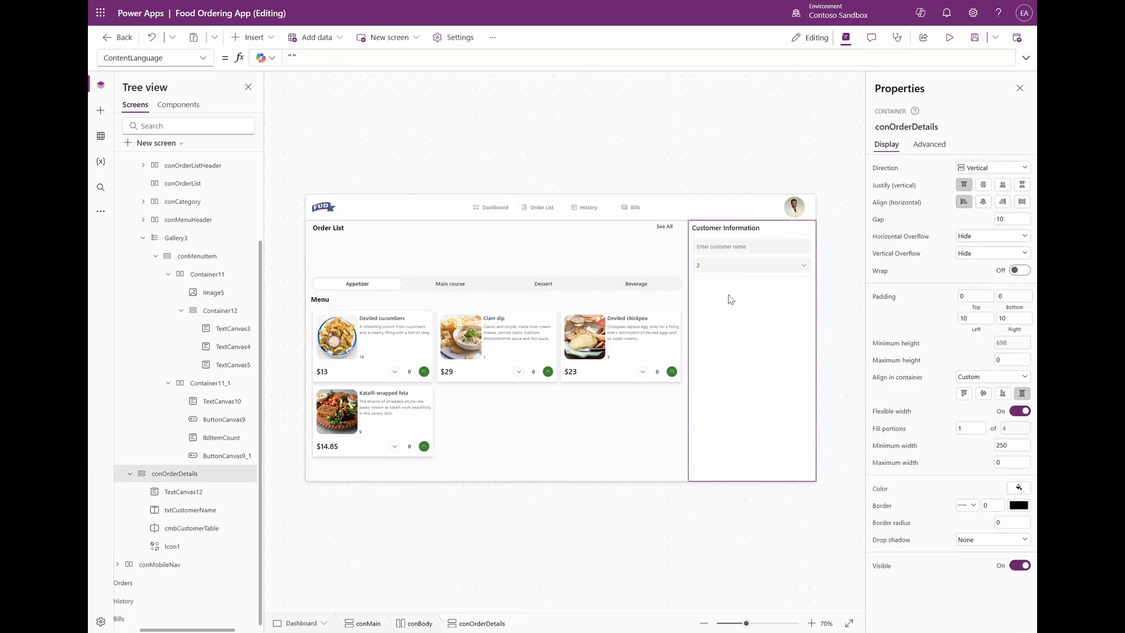
{"action": "key", "text": "ctrl+v"}
{"action": "triple_click", "coordinate": [972, 185]}
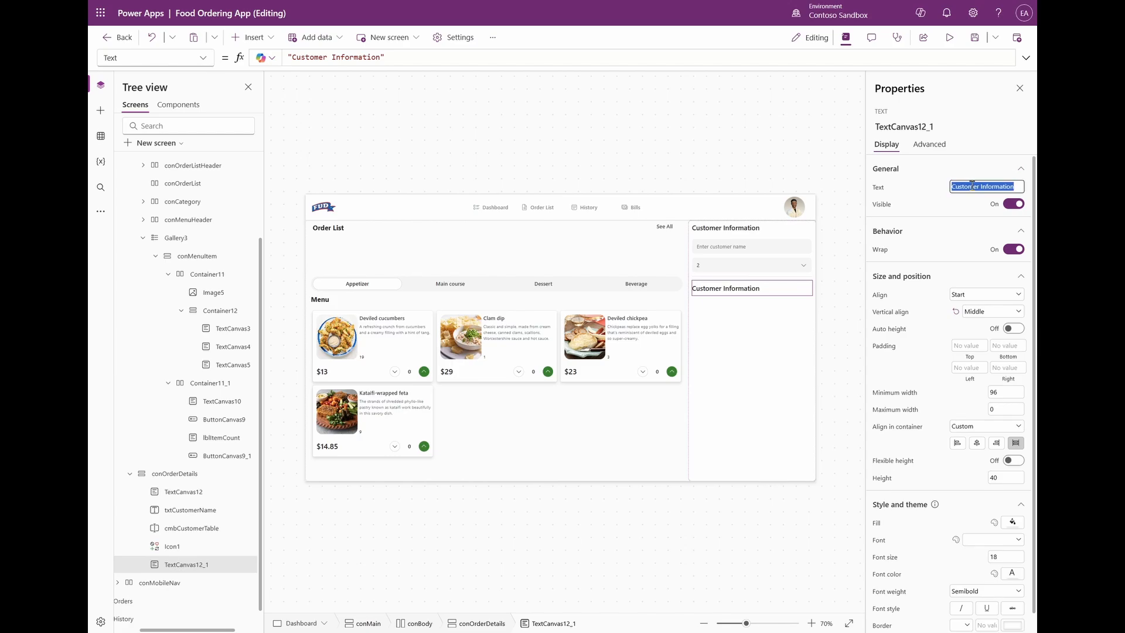
{"action": "type", "text": "Order Details"}
Insert a vertical gallery into conOrderDetails below the Order Details heading, without connecting a data source.
{"action": "left_click", "coordinate": [771, 359]}
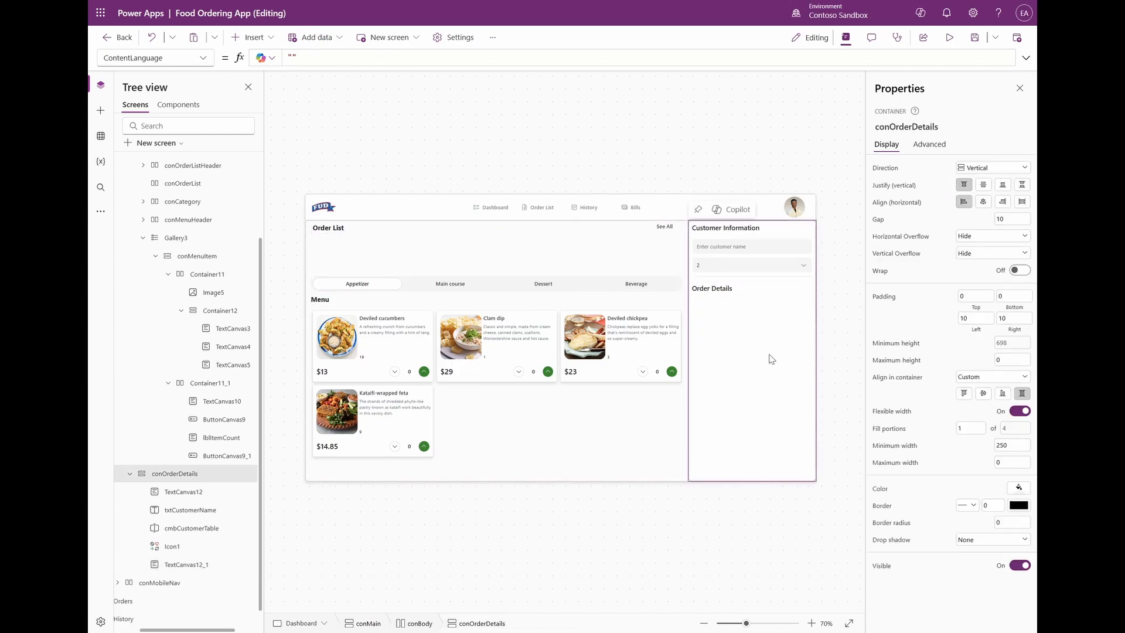
{"action": "left_click", "coordinate": [251, 37]}
{"action": "left_click", "coordinate": [499, 253]}
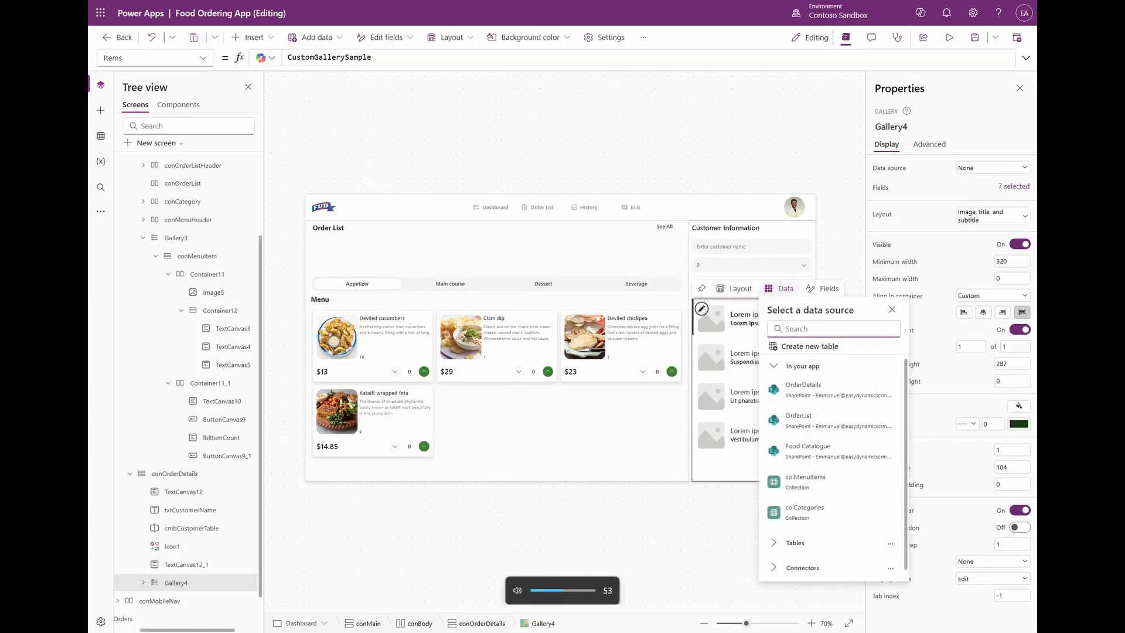
{"action": "left_click", "coordinate": [739, 423]}
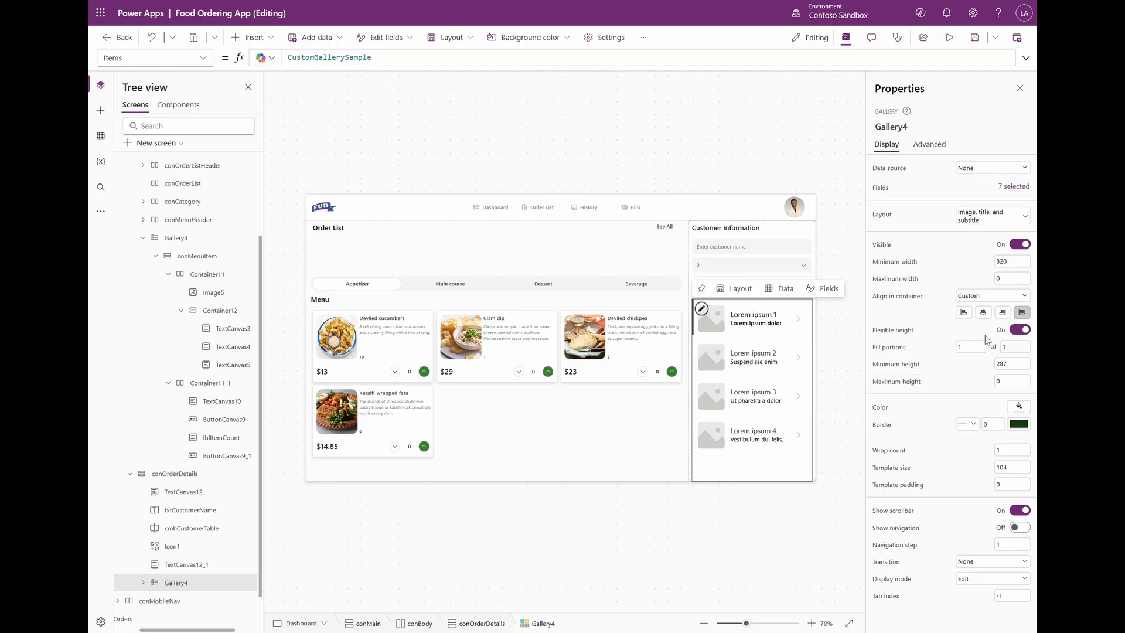
Set the new gallery's minimum height to 0 and its template size to 80.
{"action": "double_click", "coordinate": [1014, 364]}
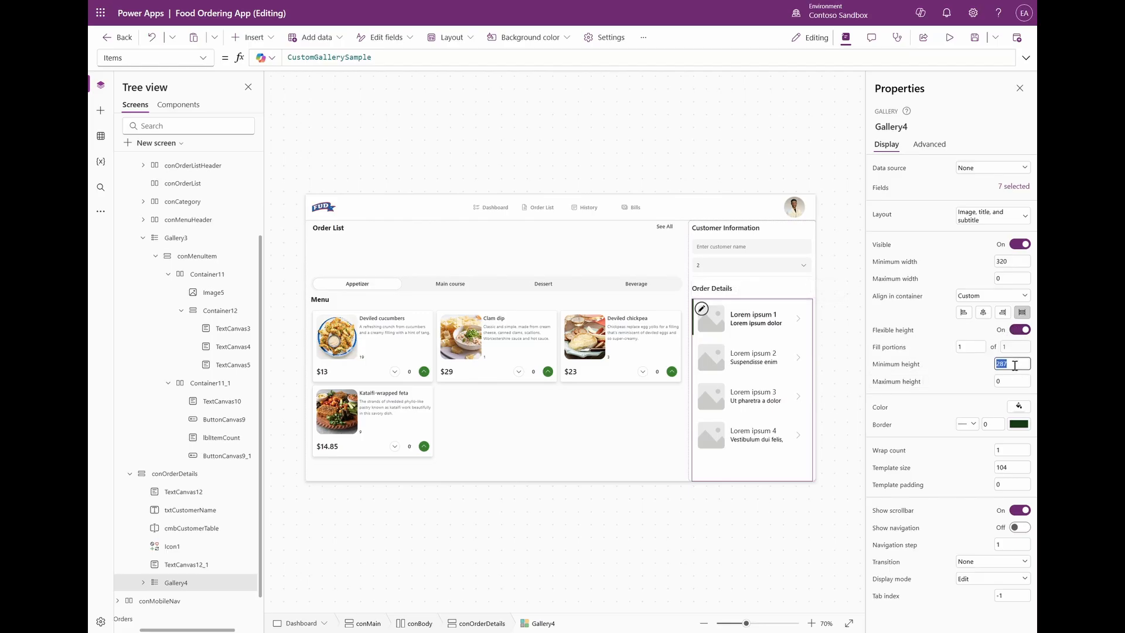
{"action": "type", "text": "0"}
{"action": "double_click", "coordinate": [1007, 466]}
{"action": "type", "text": "80"}
Paste a copy of the Customer Information heading into conOrderDetails below the gallery.
{"action": "scroll", "coordinate": [146, 548], "scroll_direction": "down", "scroll_amount": 1}
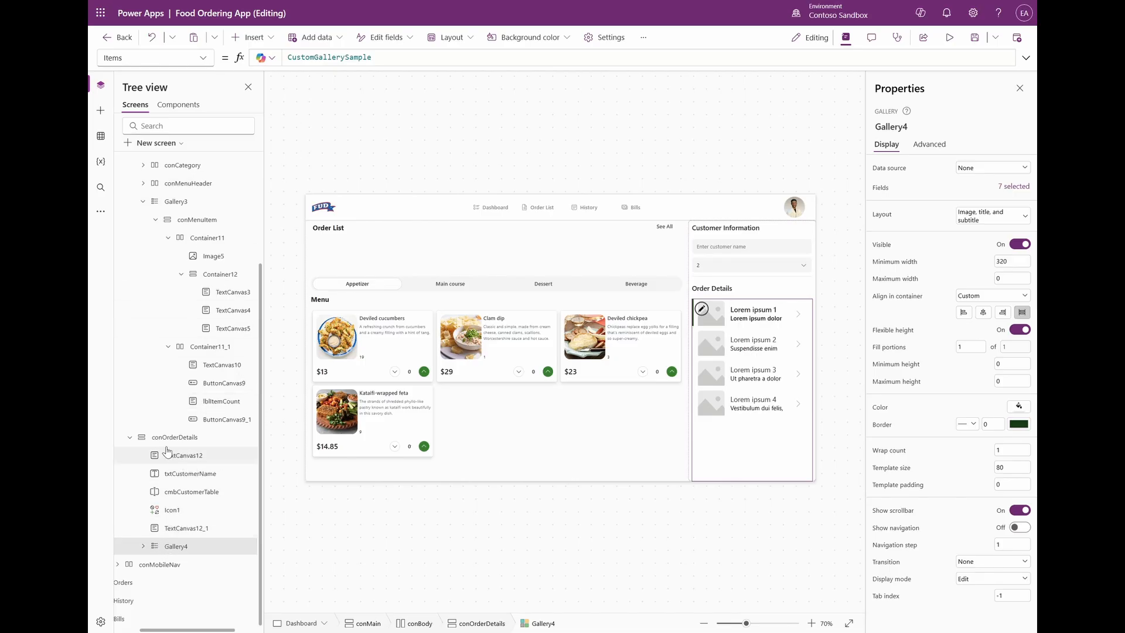
{"action": "left_click", "coordinate": [185, 440]}
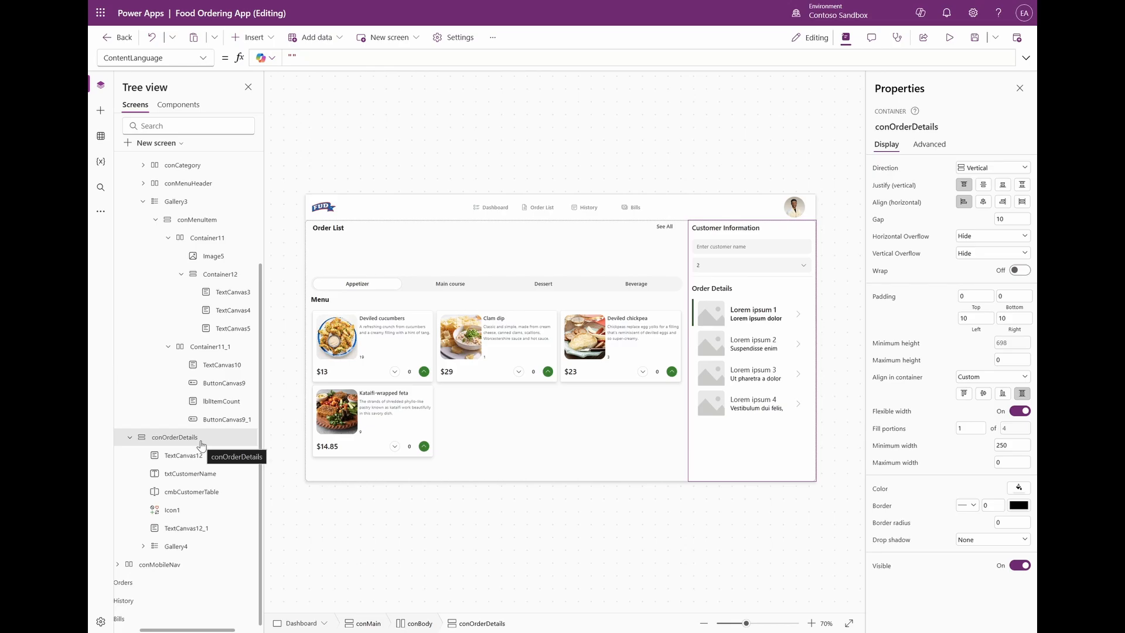
{"action": "left_click", "coordinate": [760, 230]}
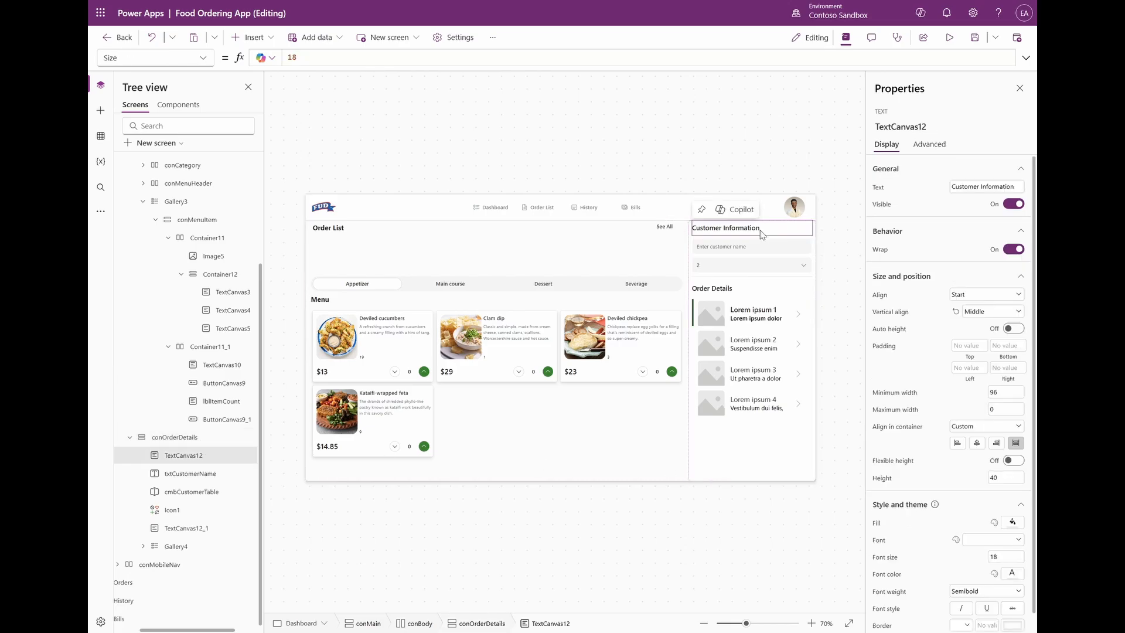
{"action": "left_click", "coordinate": [749, 464]}
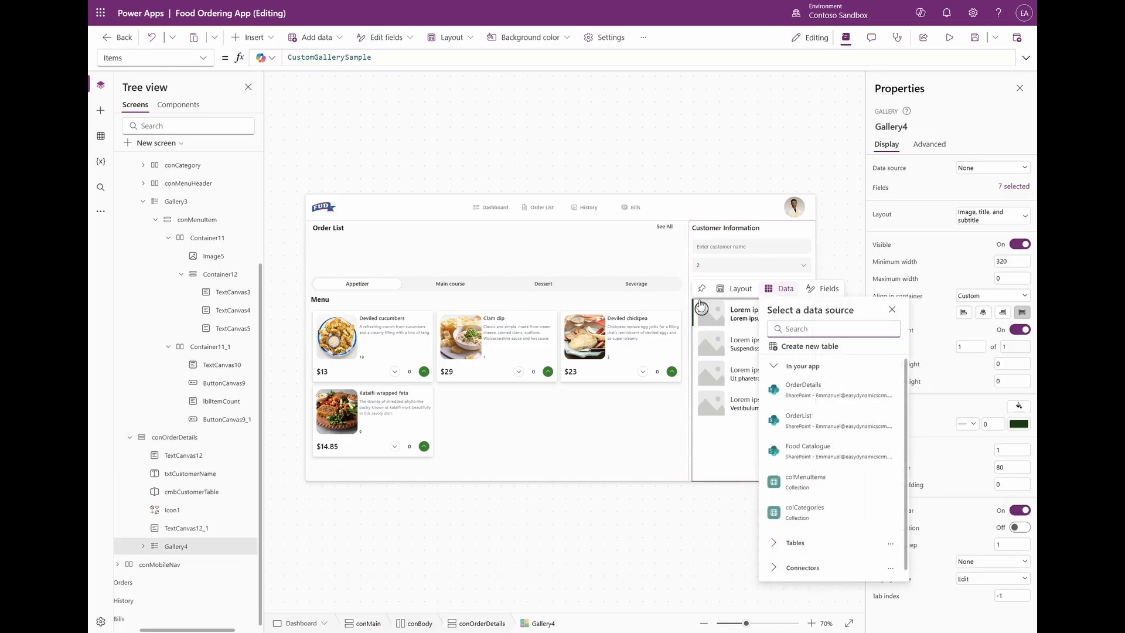
{"action": "left_click", "coordinate": [811, 230]}
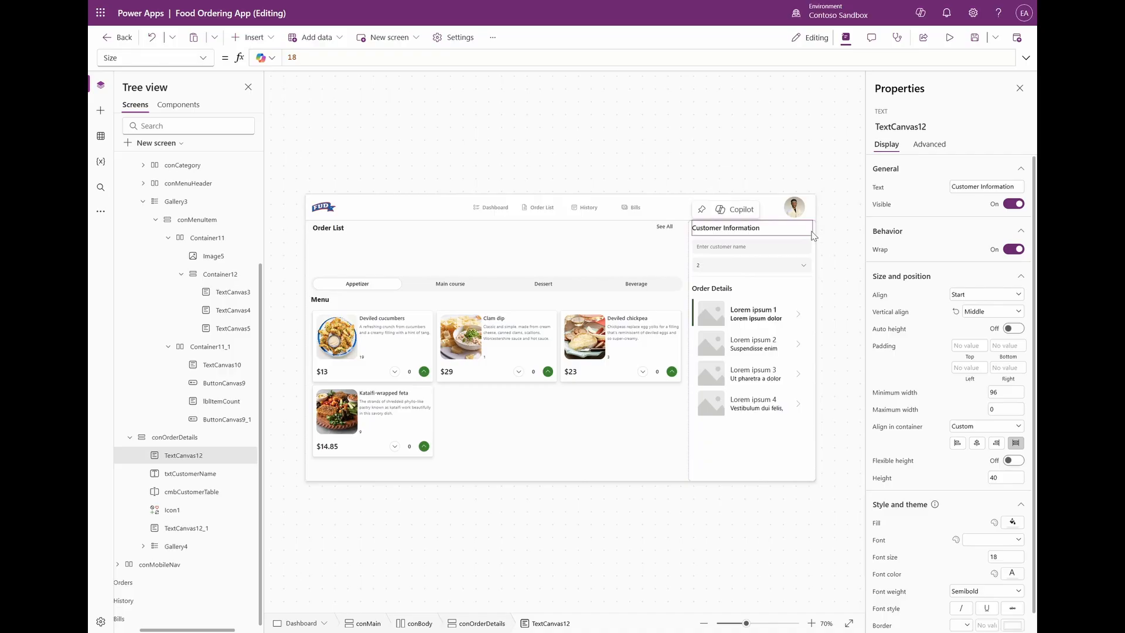
{"action": "left_click", "coordinate": [816, 233]}
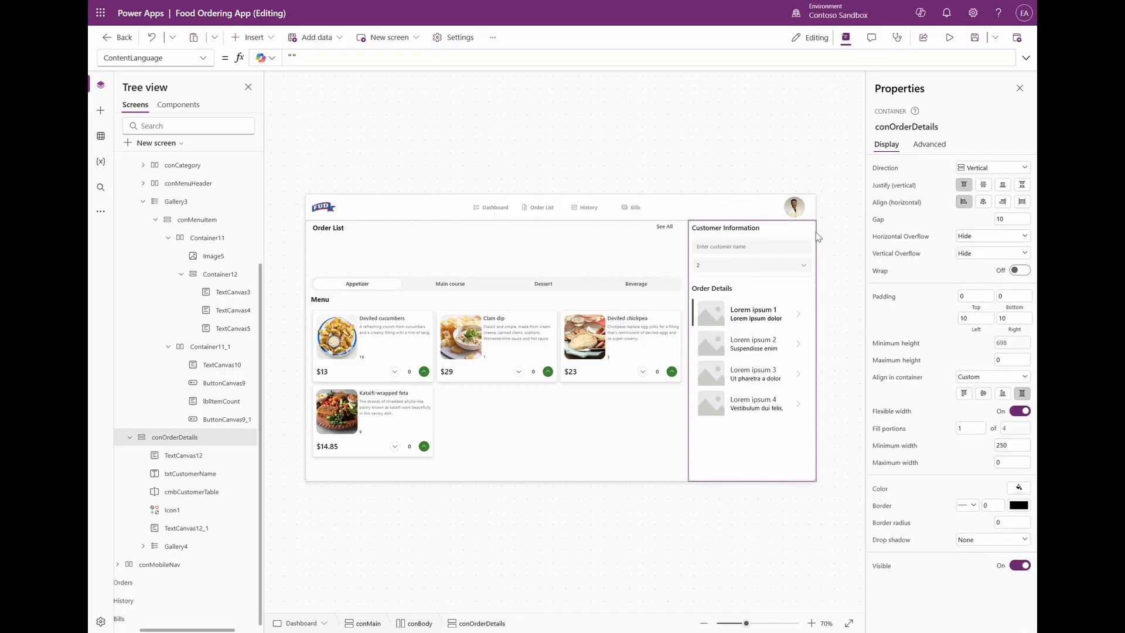
{"action": "key", "text": "ctrl+v"}
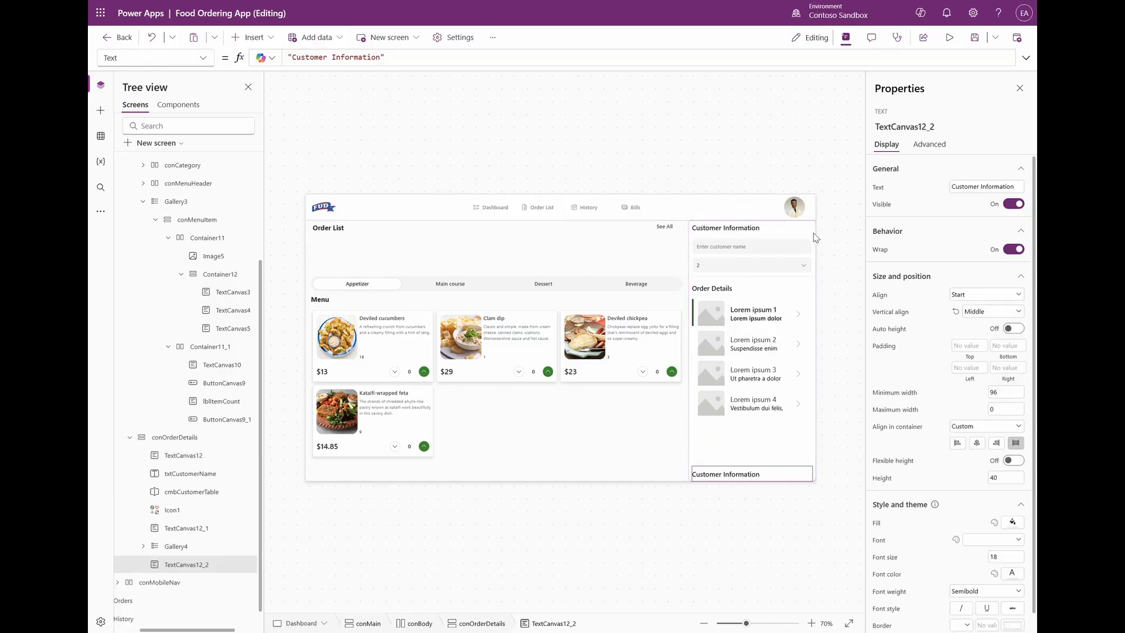
Delete all the default controls inside Gallery4: rectangle, separator, arrow, subtitle, title and image.
{"action": "left_click", "coordinate": [144, 547]}
{"action": "left_click", "coordinate": [144, 547]}
{"action": "scroll", "coordinate": [176, 468], "scroll_direction": "down", "scroll_amount": 2}
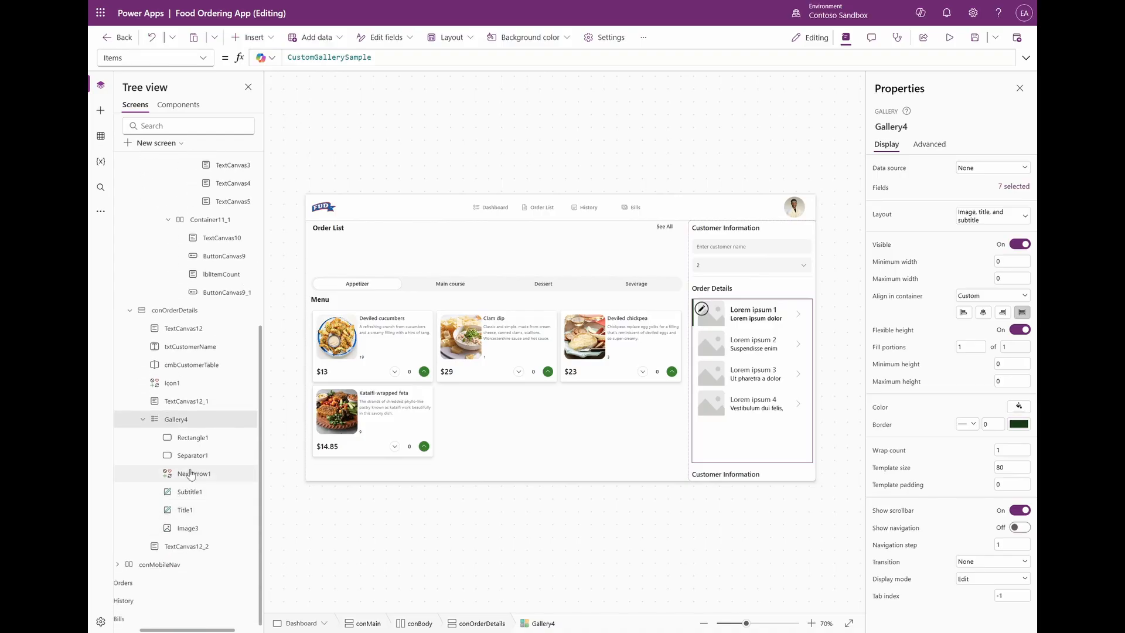
{"action": "left_click", "coordinate": [193, 438]}
{"action": "left_click", "coordinate": [196, 457], "text": "shift"}
{"action": "left_click", "coordinate": [193, 474], "text": "shift"}
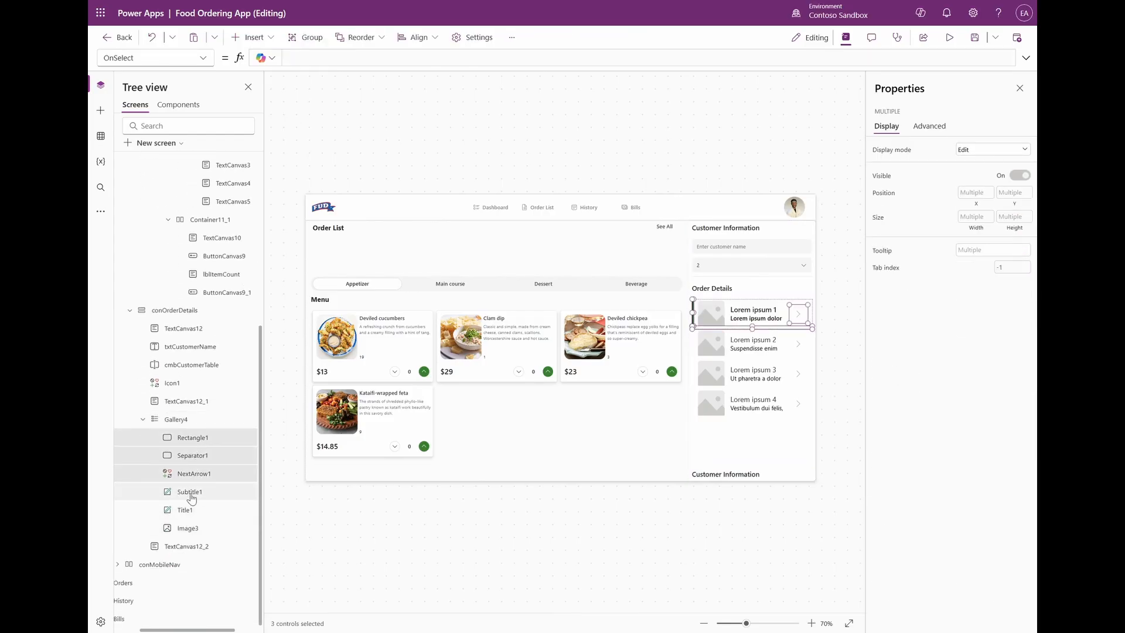
{"action": "left_click", "coordinate": [189, 492], "text": "shift"}
{"action": "left_click", "coordinate": [188, 510], "text": "shift"}
{"action": "left_click", "coordinate": [189, 529], "text": "shift"}
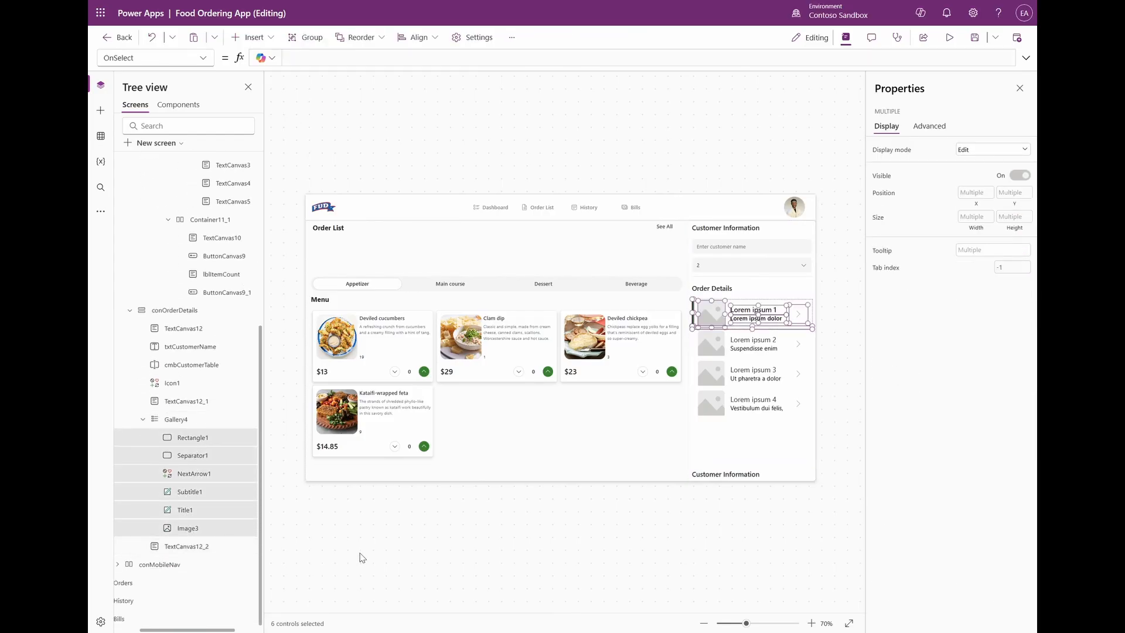
{"action": "key", "text": "Delete"}
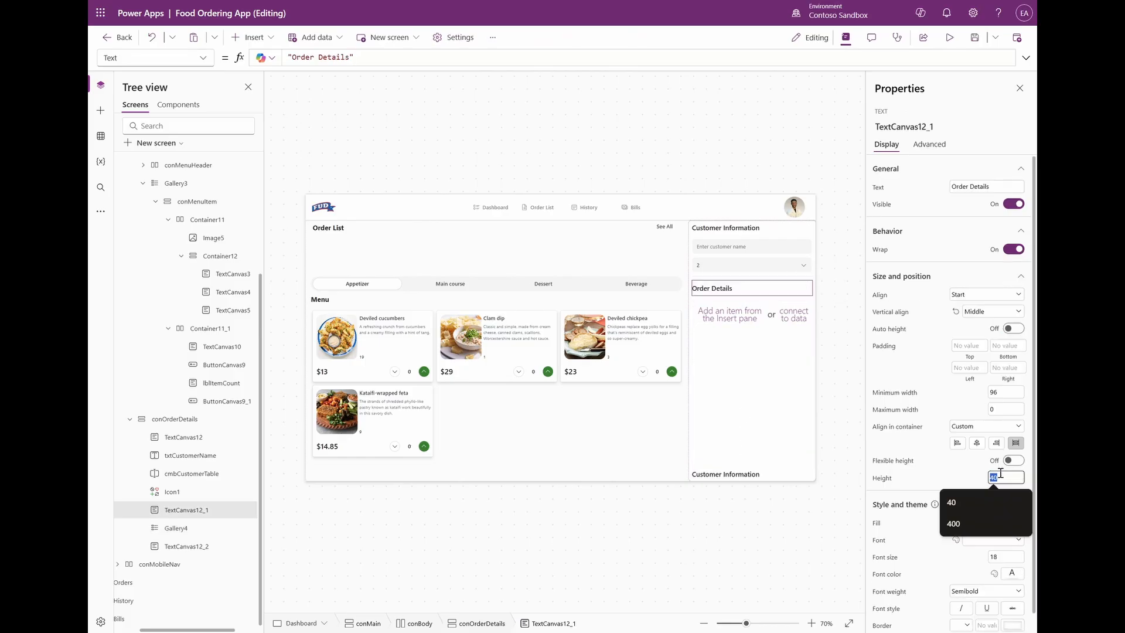
Set the Order Details heading's height to 30.
{"action": "type", "text": "30"}
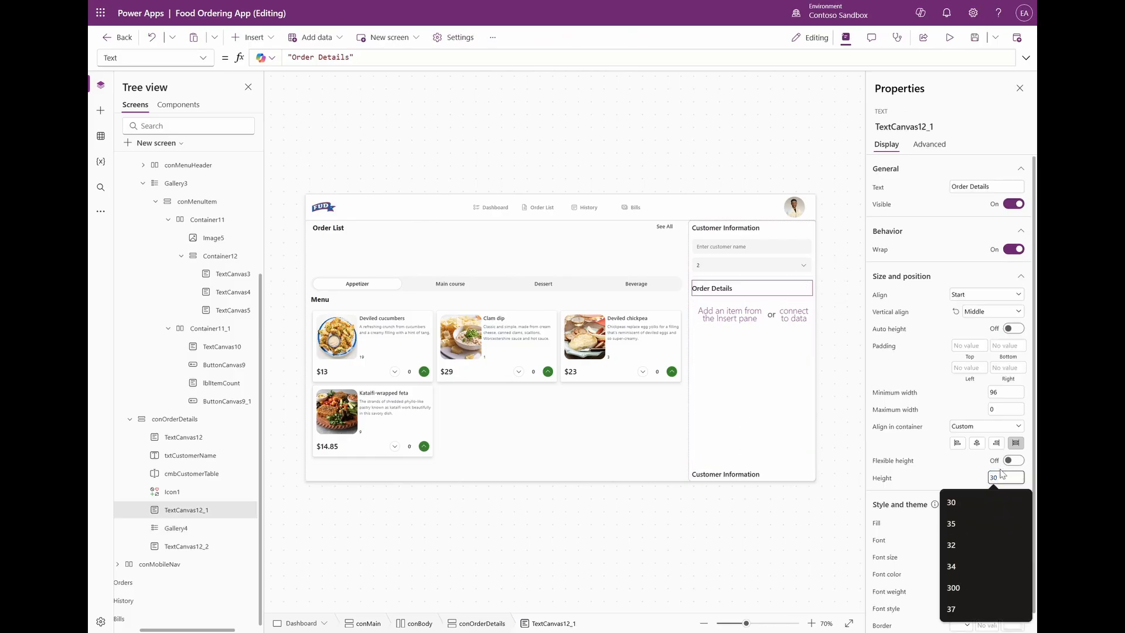
{"action": "left_click", "coordinate": [722, 472]}
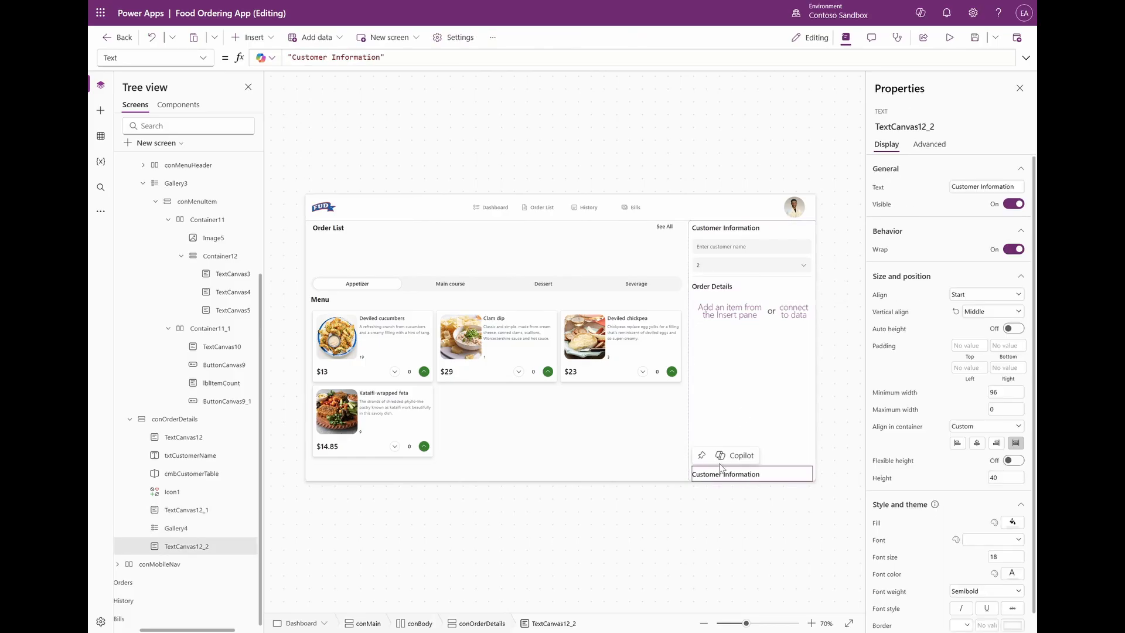
Insert a vertical container into conOrderDetails below the copied Customer Information heading.
{"action": "left_click", "coordinate": [186, 420]}
{"action": "left_click", "coordinate": [253, 38]}
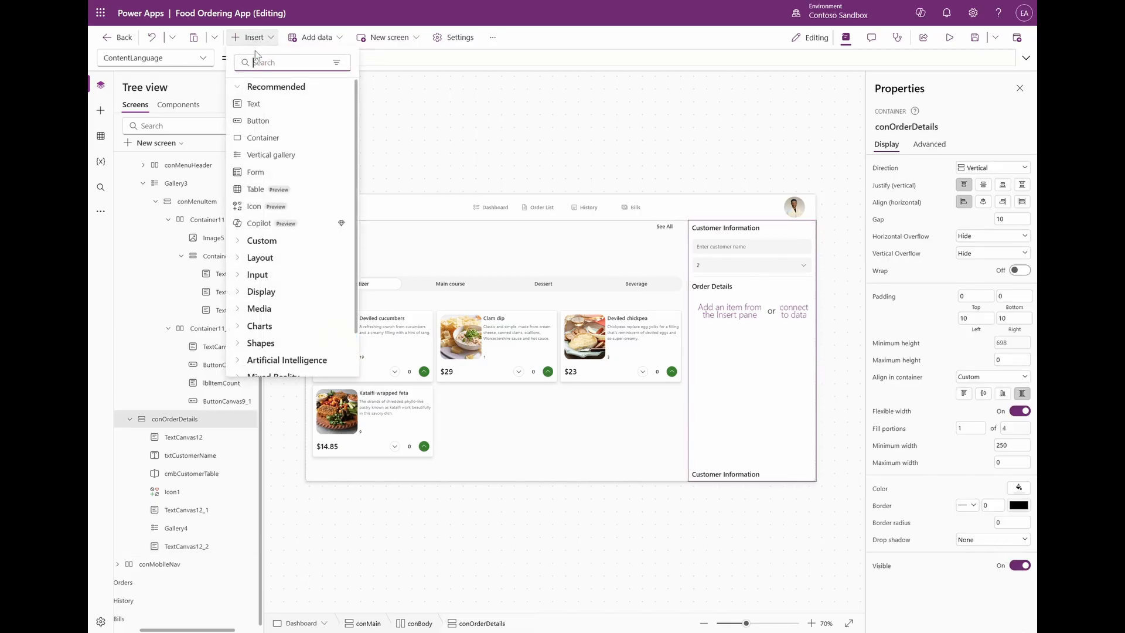
{"action": "type", "text": "vert"}
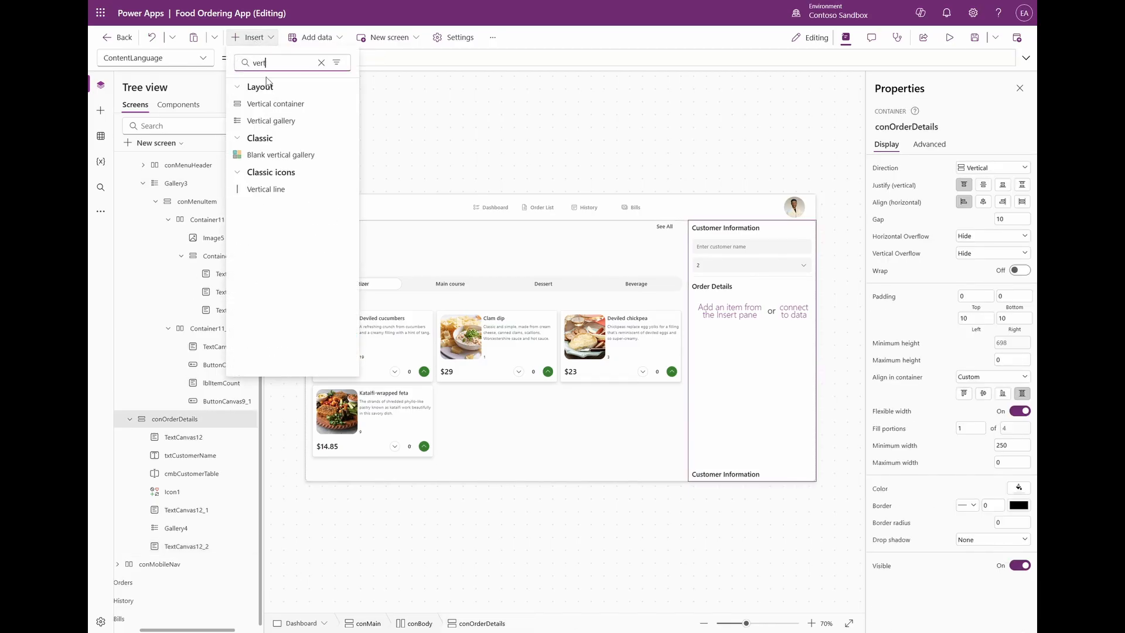
{"action": "left_click", "coordinate": [276, 104]}
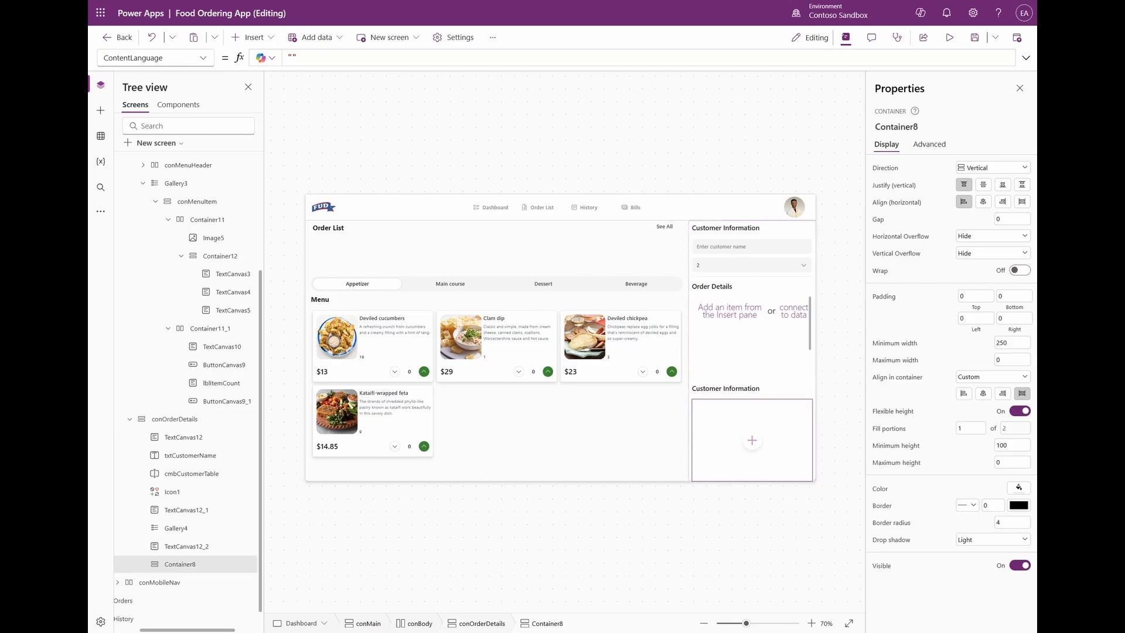
Give the new container Container8 a minimum height of 60, no drop shadow and a border radius of 0.
{"action": "left_click", "coordinate": [1012, 447]}
{"action": "type", "text": "60"}
{"action": "left_click", "coordinate": [996, 539]}
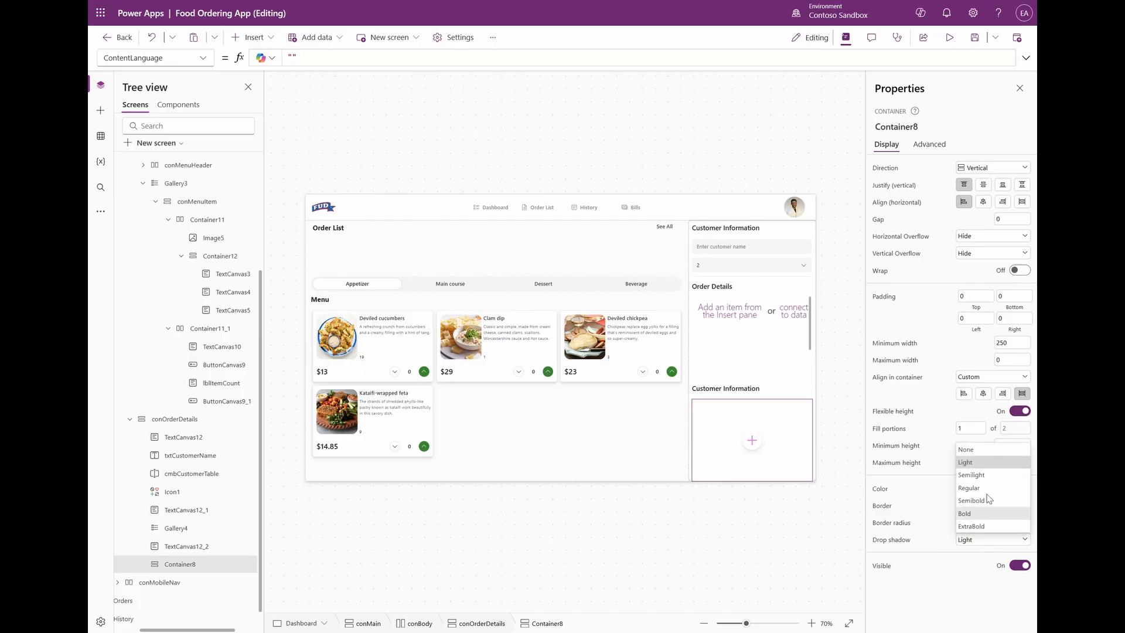
{"action": "left_click", "coordinate": [979, 452]}
{"action": "left_click", "coordinate": [1012, 522]}
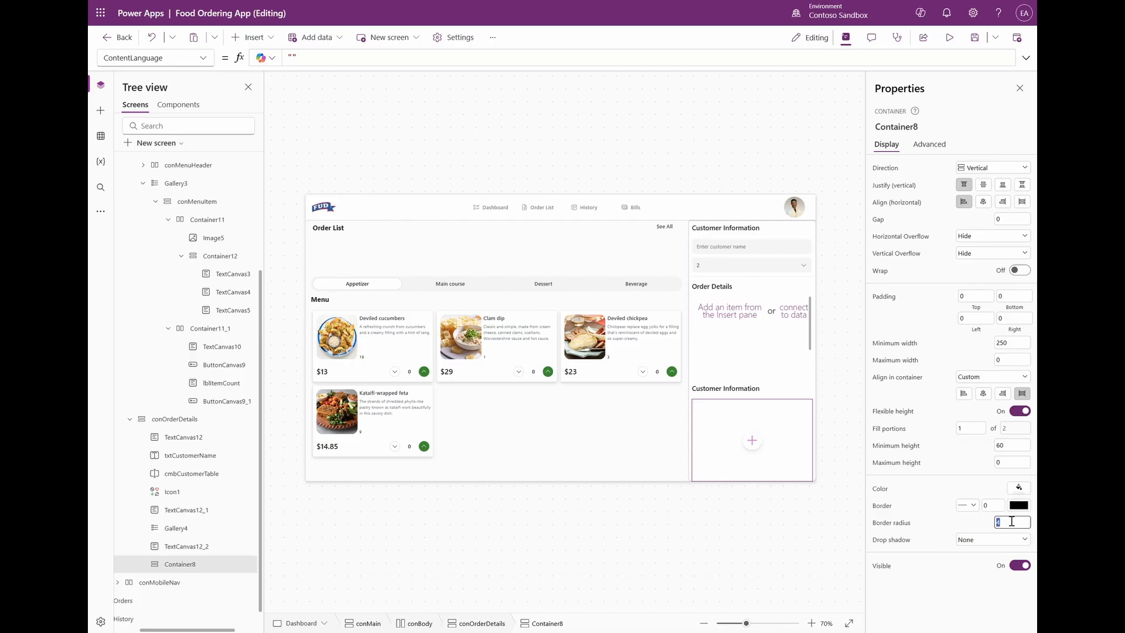
{"action": "type", "text": "0"}
{"action": "left_click", "coordinate": [975, 523]}
Try 1.2 fill portions for Container8's height, and restore the value to 1.
{"action": "left_click", "coordinate": [981, 432]}
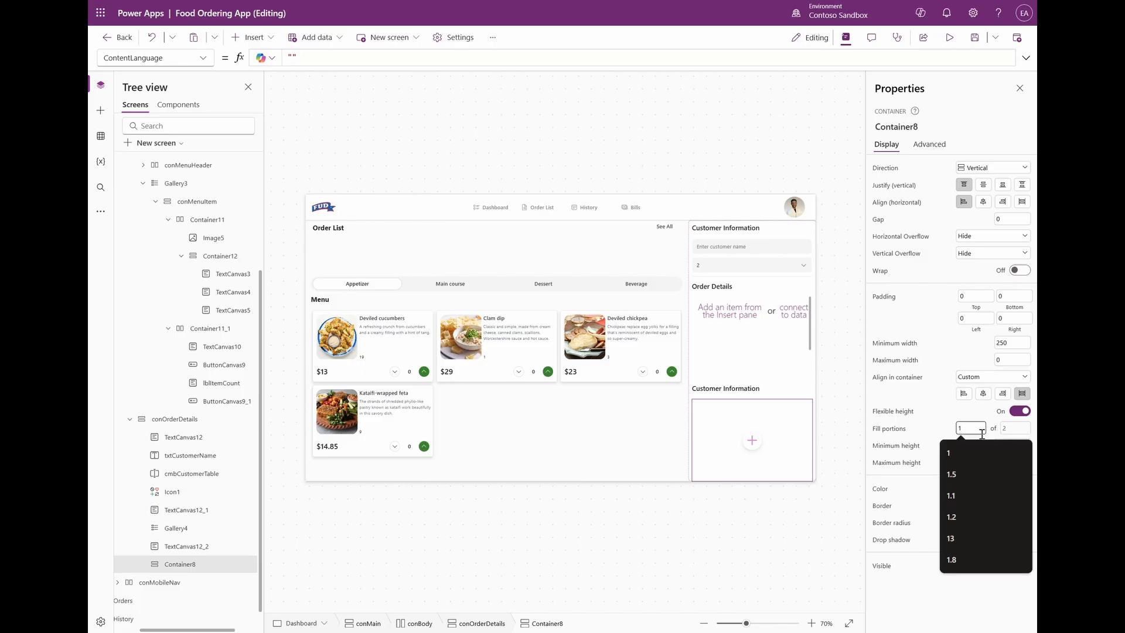
{"action": "type", "text": ".2"}
{"action": "key", "text": "Return"}
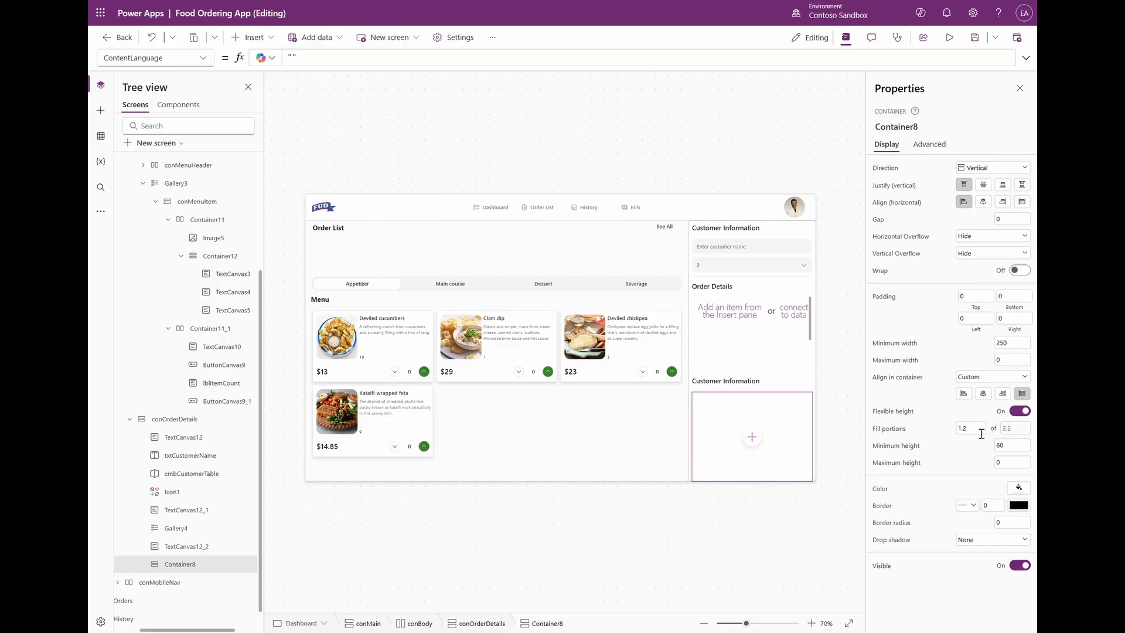
{"action": "left_click", "coordinate": [981, 434]}
{"action": "key", "text": "BackSpace"}
{"action": "key", "text": "BackSpace"}
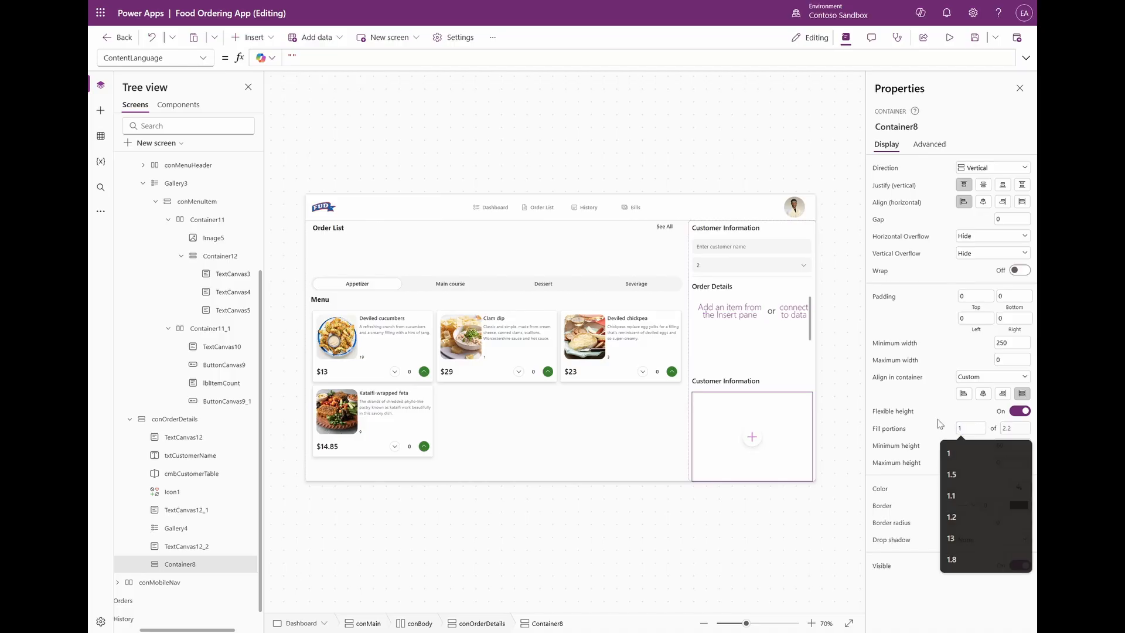
{"action": "key", "text": "Return"}
Insert a button into conOrderDetails and set the container's bottom padding to 10.
{"action": "left_click", "coordinate": [186, 420]}
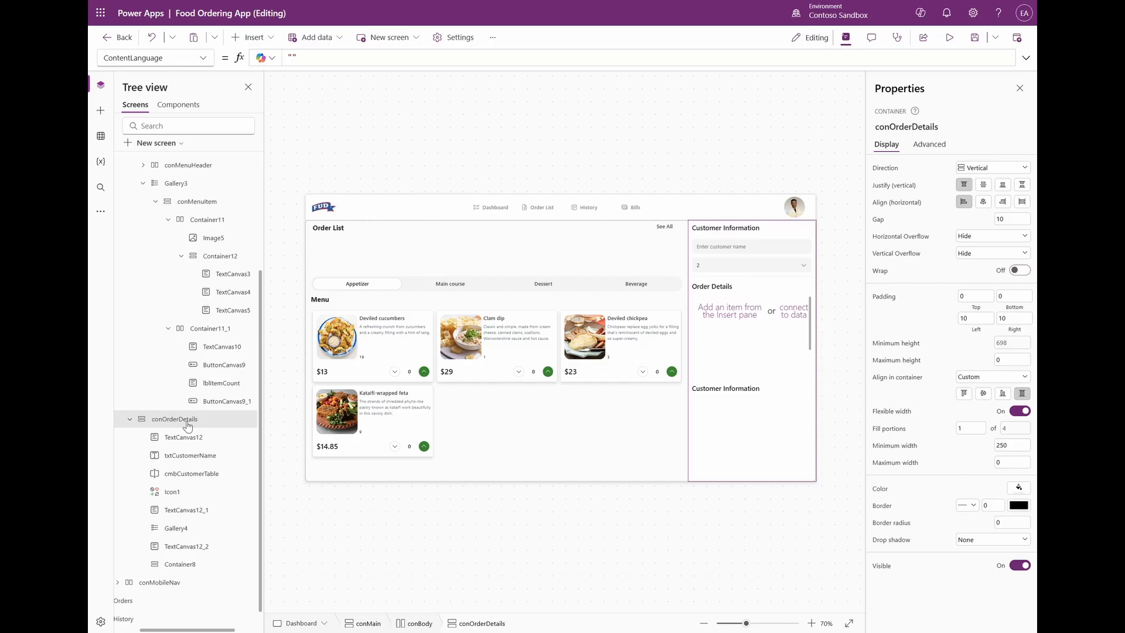
{"action": "left_click", "coordinate": [250, 36]}
{"action": "left_click", "coordinate": [258, 120]}
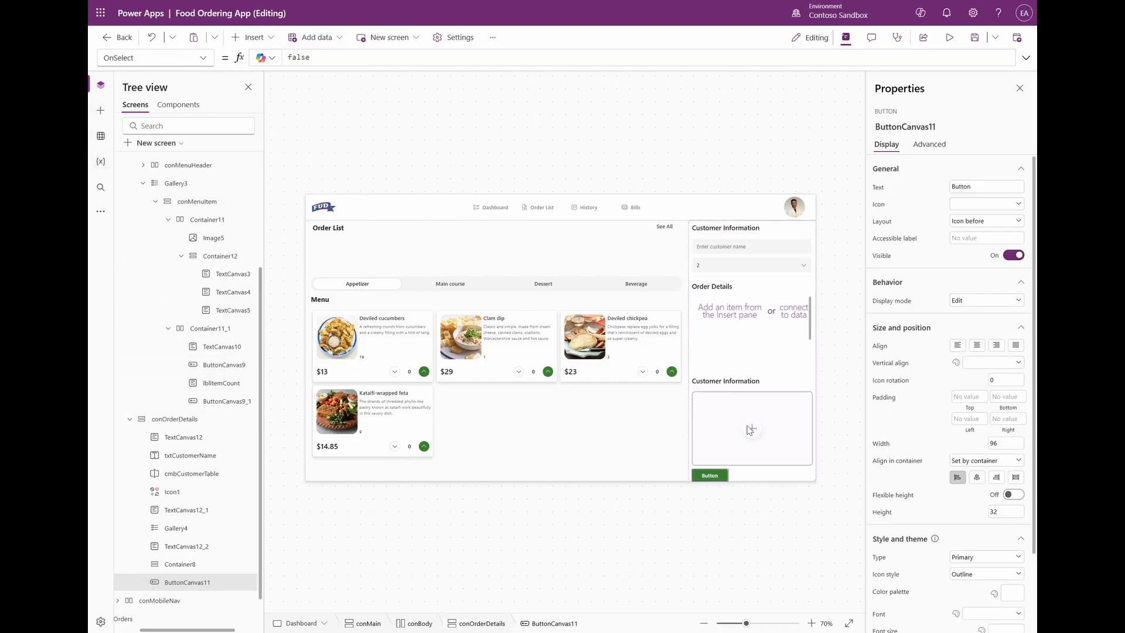
{"action": "left_click", "coordinate": [204, 424]}
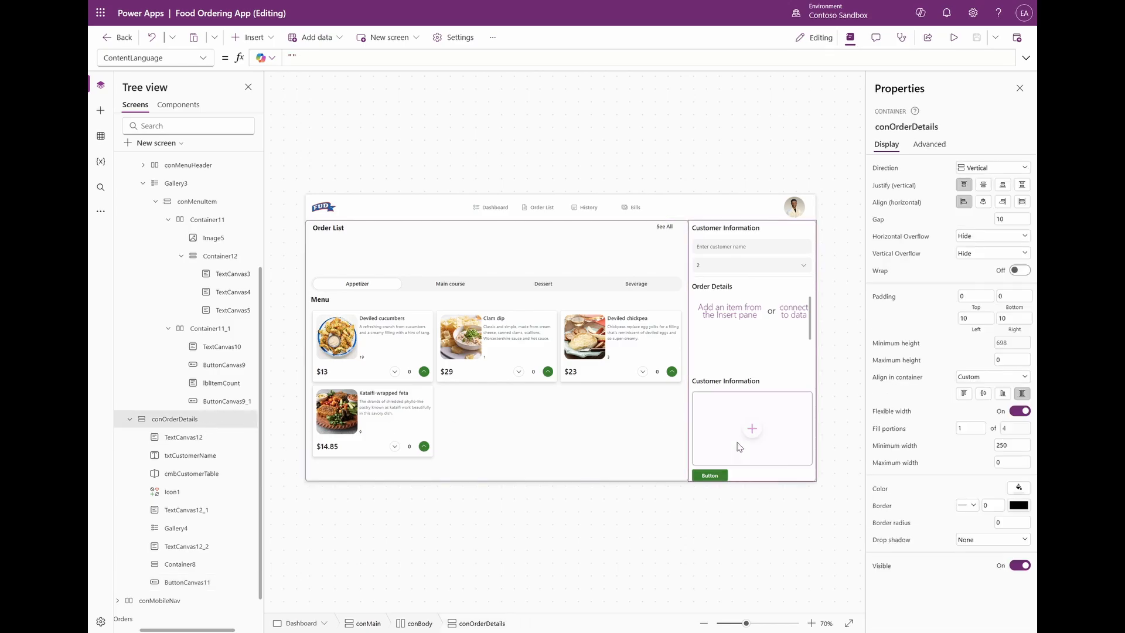
{"action": "left_click", "coordinate": [1019, 296]}
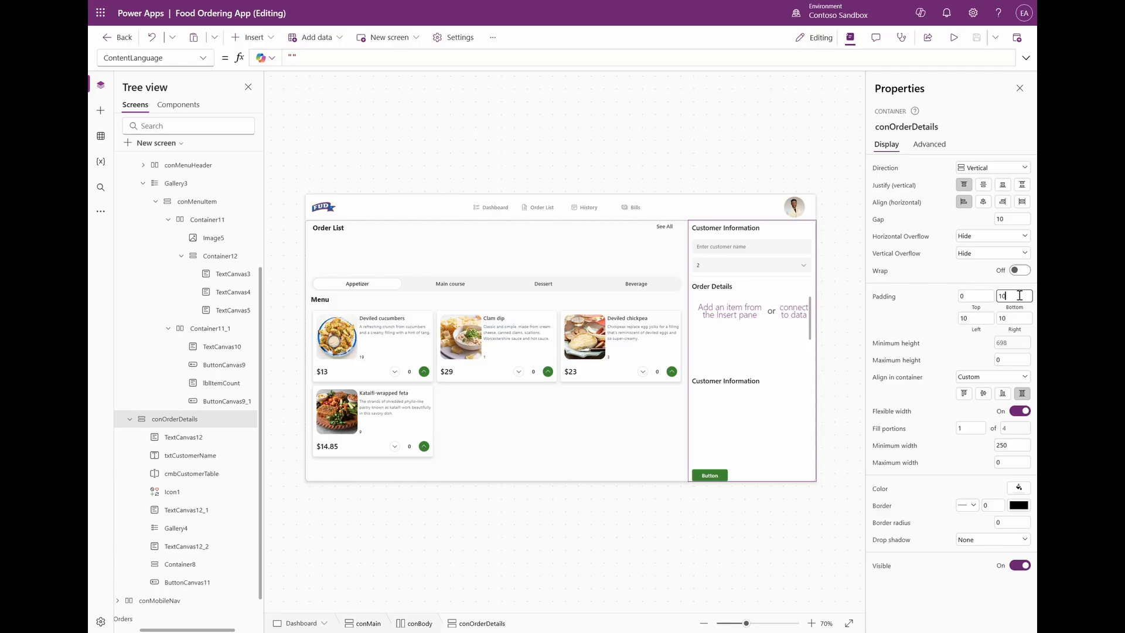
Stretch the new button across its container and set its height to 40 and border radius to 8.
{"action": "left_click", "coordinate": [709, 475]}
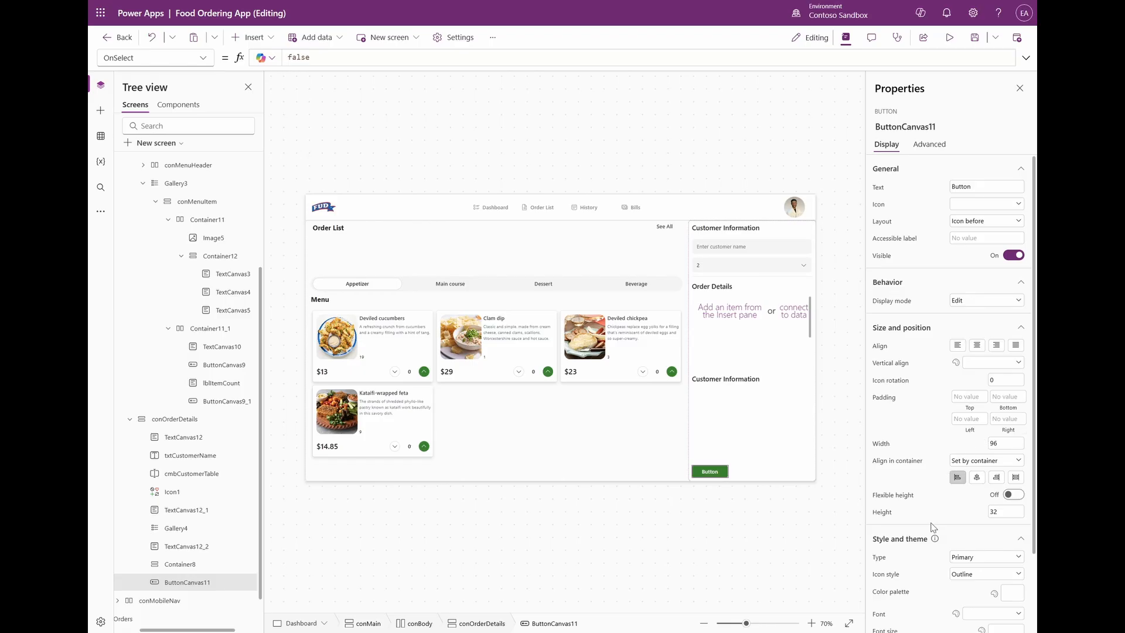
{"action": "left_click", "coordinate": [1016, 478]}
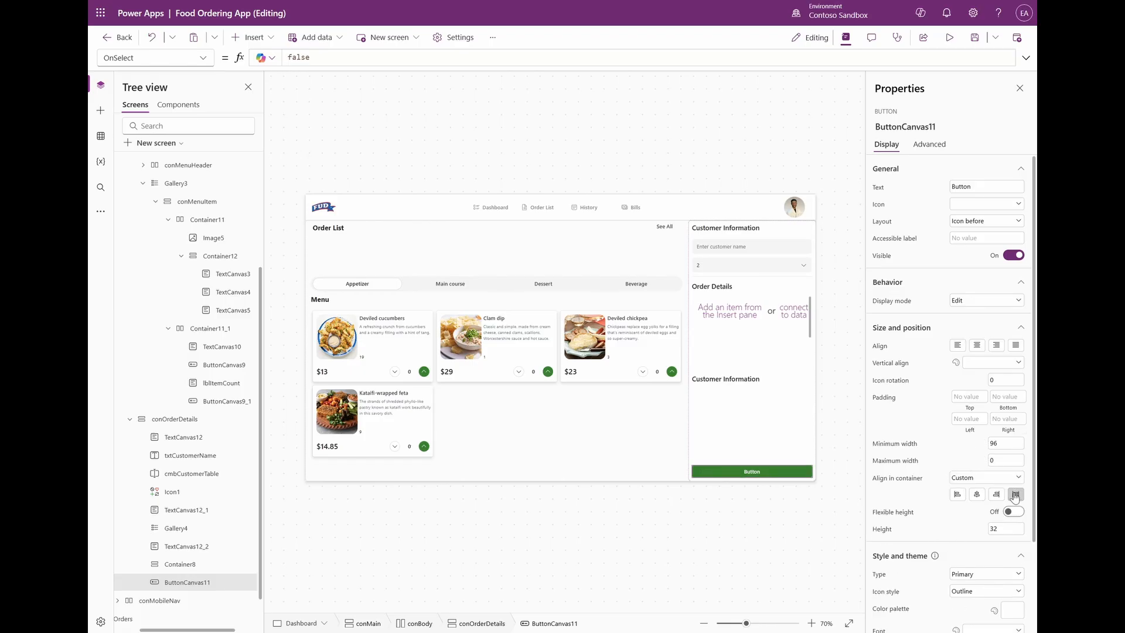
{"action": "left_click", "coordinate": [1018, 527]}
{"action": "type", "text": "40"}
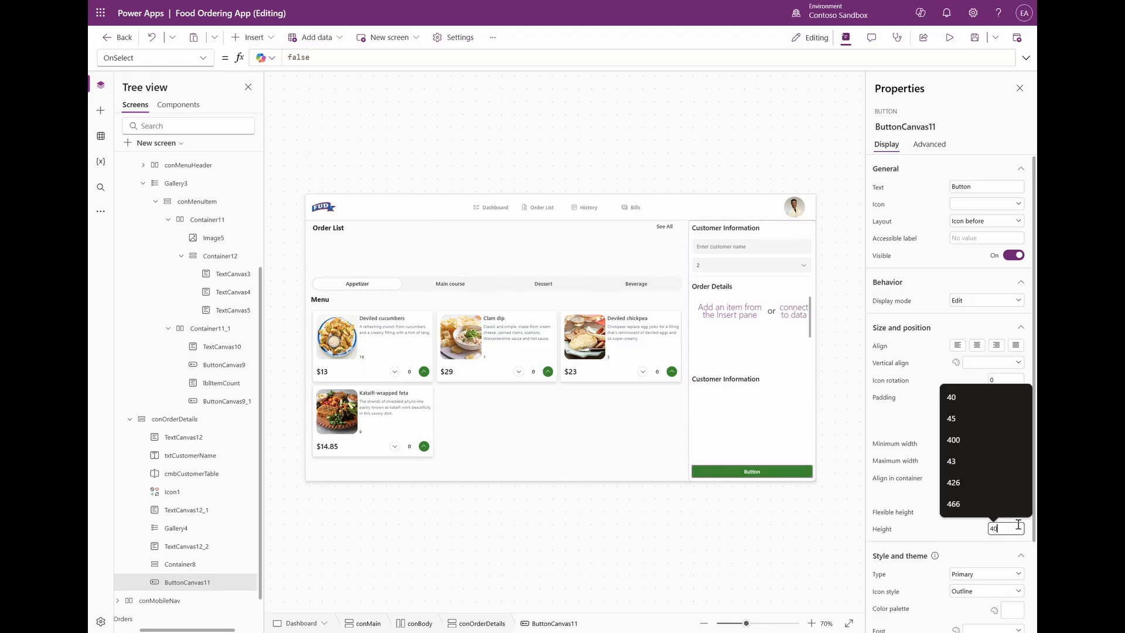
{"action": "scroll", "coordinate": [1006, 613], "scroll_direction": "down", "scroll_amount": 2}
{"action": "left_click", "coordinate": [1012, 618]}
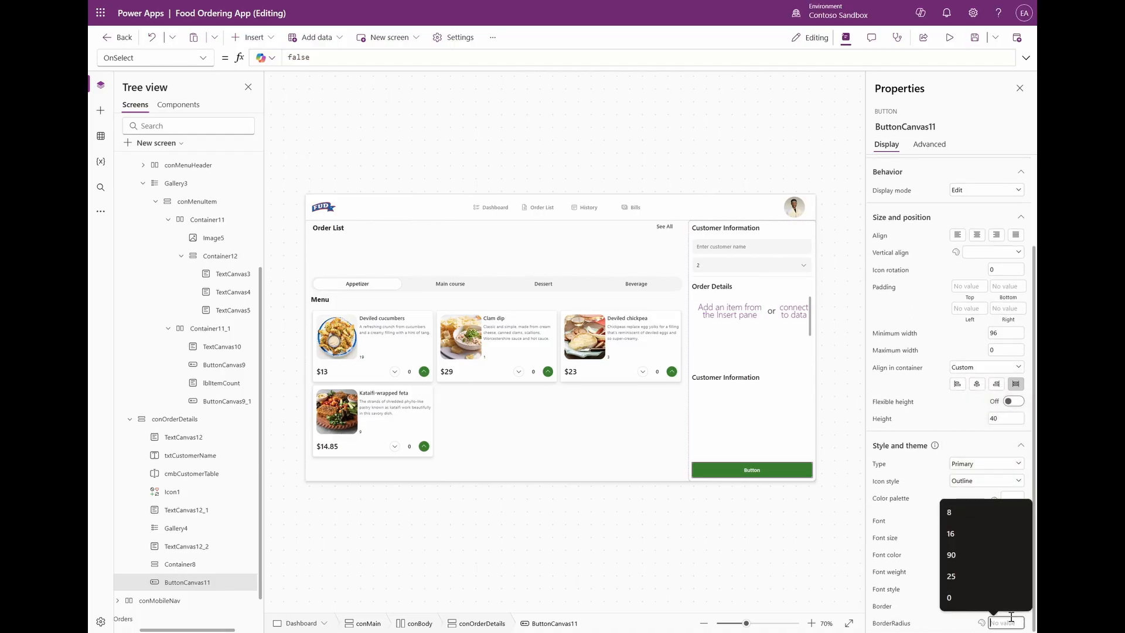
{"action": "type", "text": "8"}
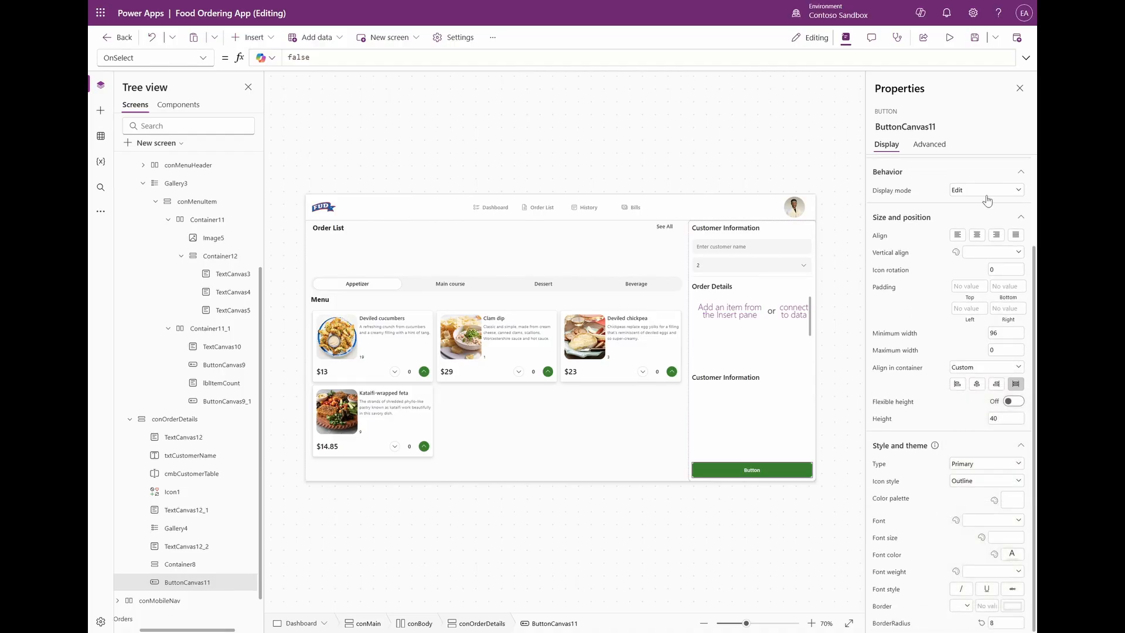
Change the button's text to "Submit Order".
{"action": "scroll", "coordinate": [986, 269], "scroll_direction": "up", "scroll_amount": 2}
{"action": "left_click", "coordinate": [982, 175]}
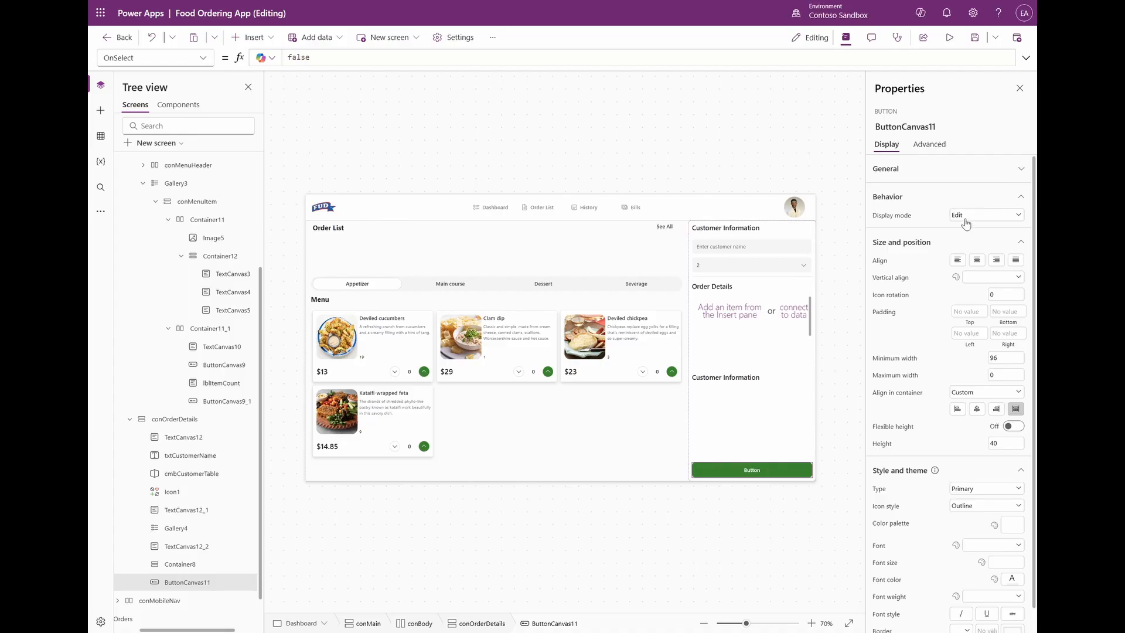
{"action": "left_click", "coordinate": [982, 171]}
{"action": "double_click", "coordinate": [969, 187]}
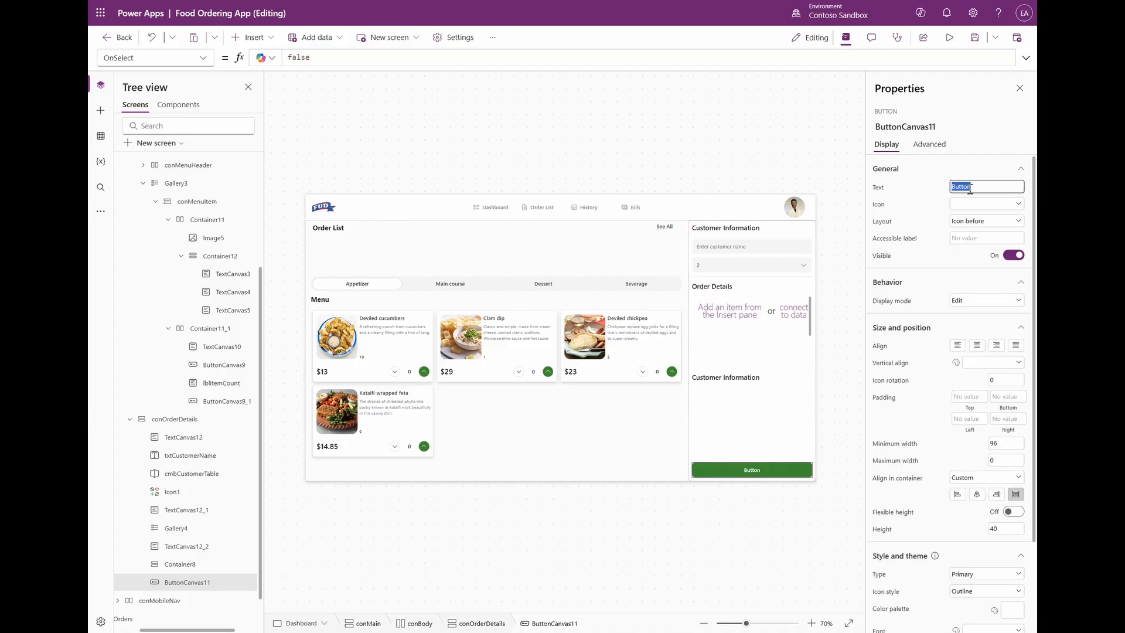
{"action": "type", "text": "Submit Order"}
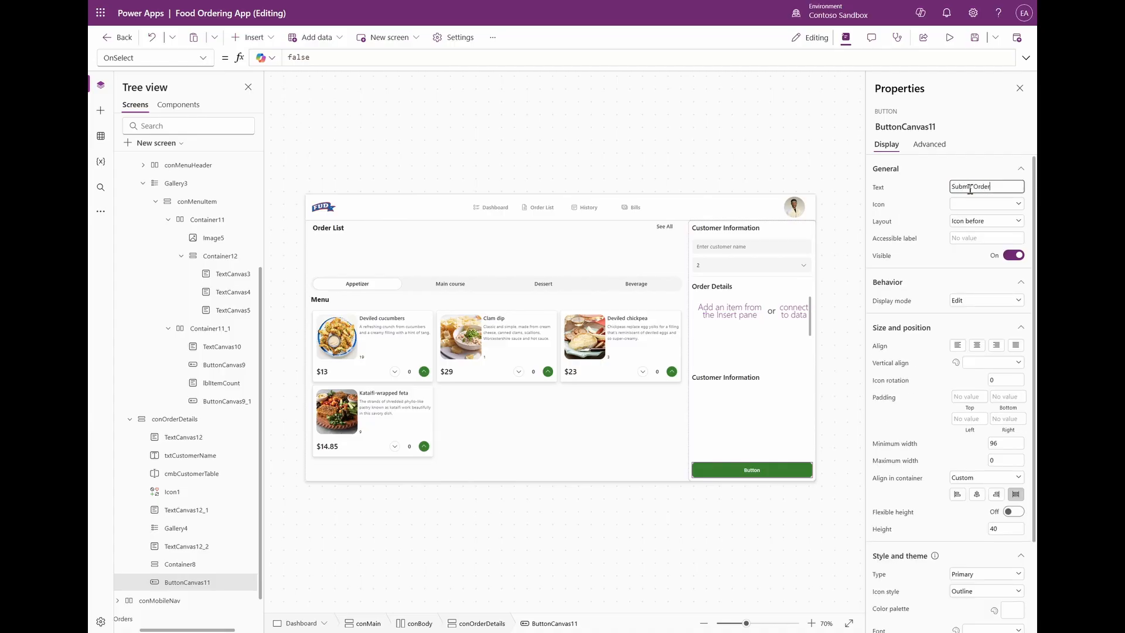
{"action": "left_click", "coordinate": [726, 378]}
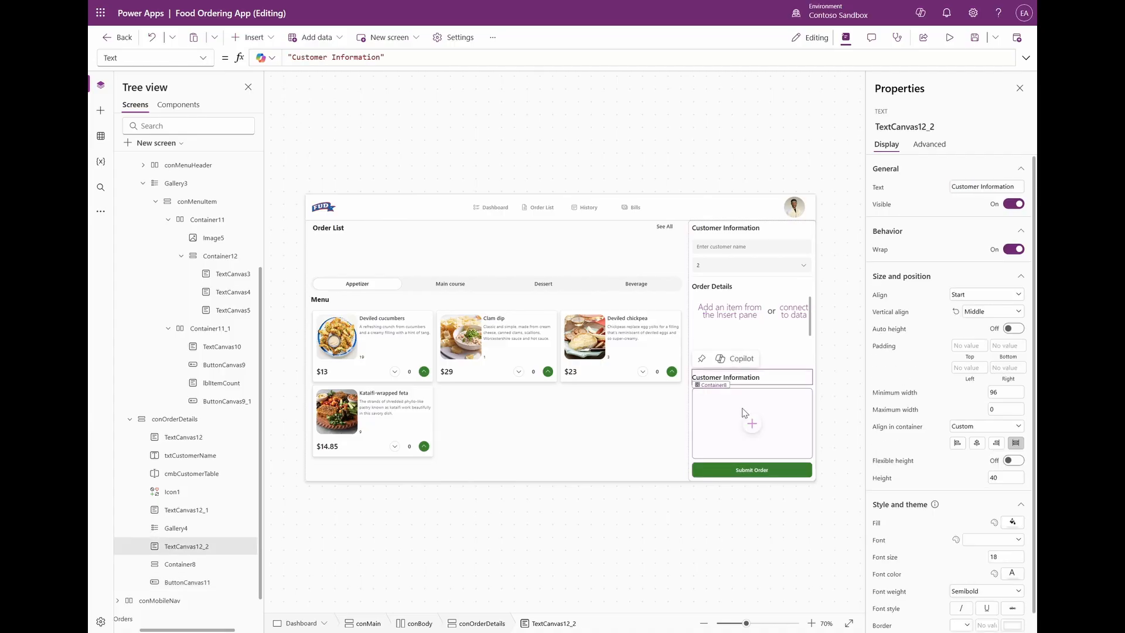
Rename Container8 as conOrderSummary.
{"action": "left_click", "coordinate": [733, 414]}
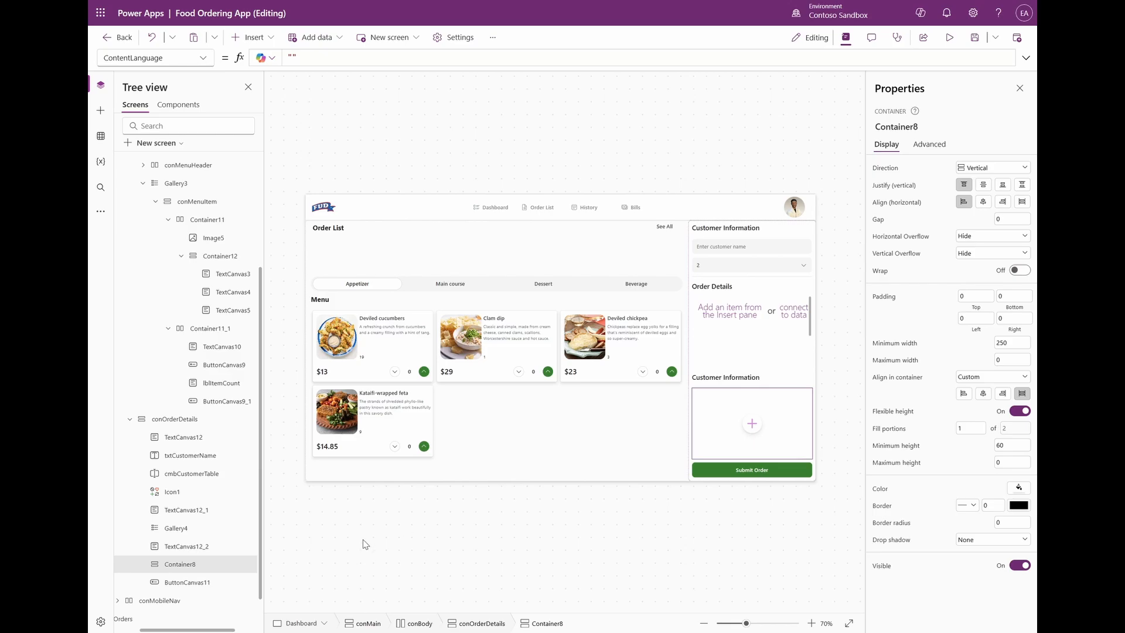
{"action": "double_click", "coordinate": [205, 568]}
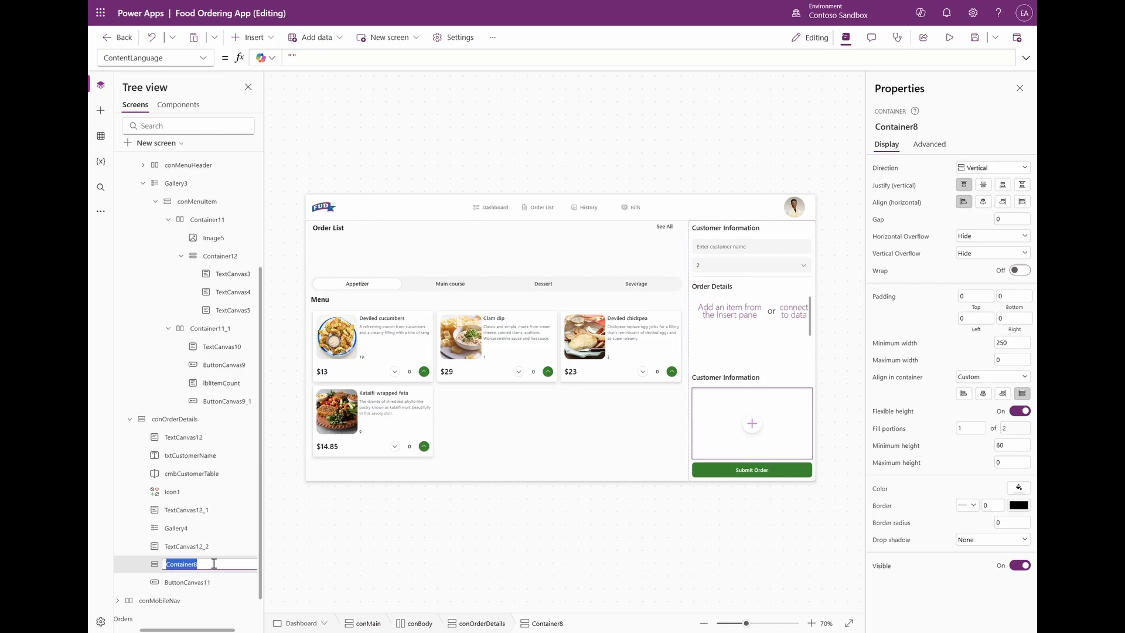
{"action": "type", "text": "conOrderSummary"}
{"action": "key", "text": "Return"}
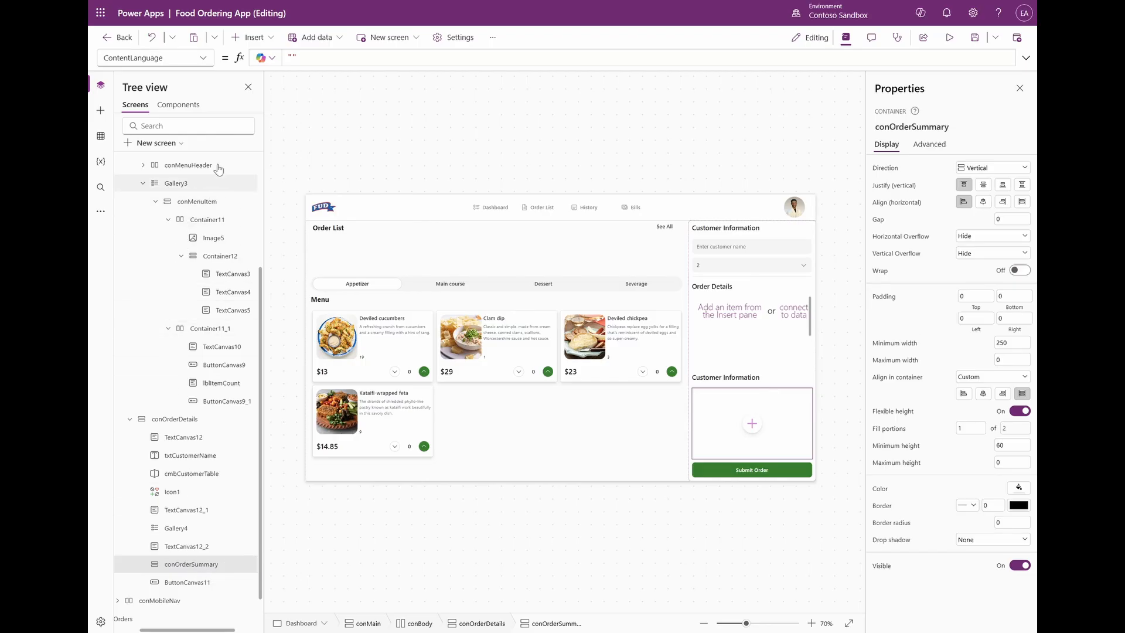
Insert a horizontal container into conOrderSummary and paste two copies of it there.
{"action": "left_click", "coordinate": [267, 39]}
{"action": "type", "text": "ver"}
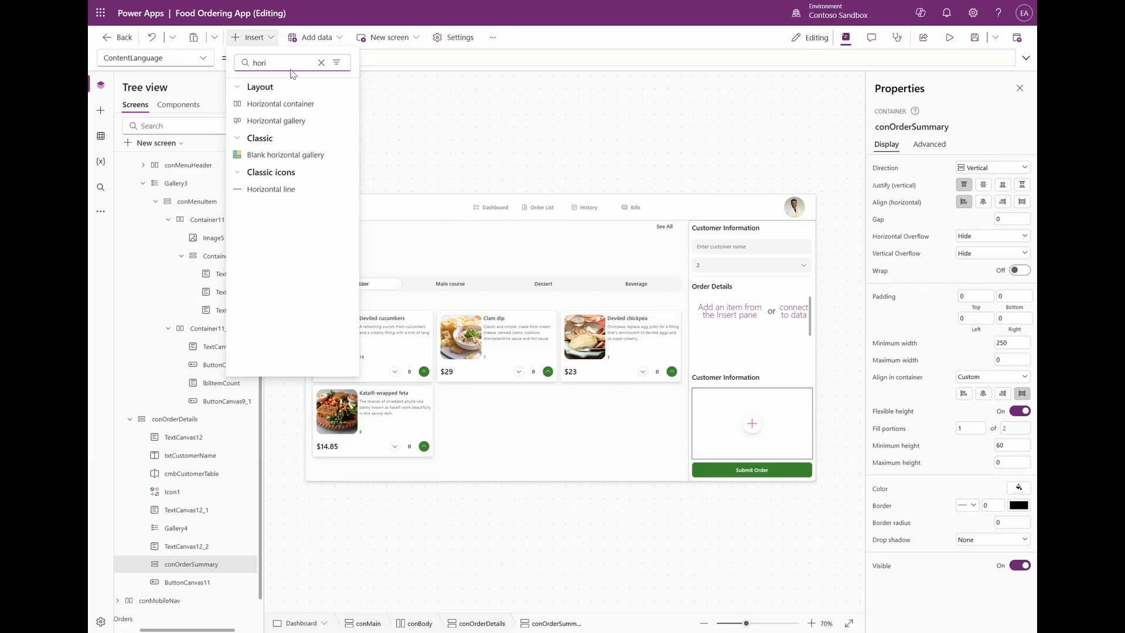
{"action": "left_click", "coordinate": [266, 100]}
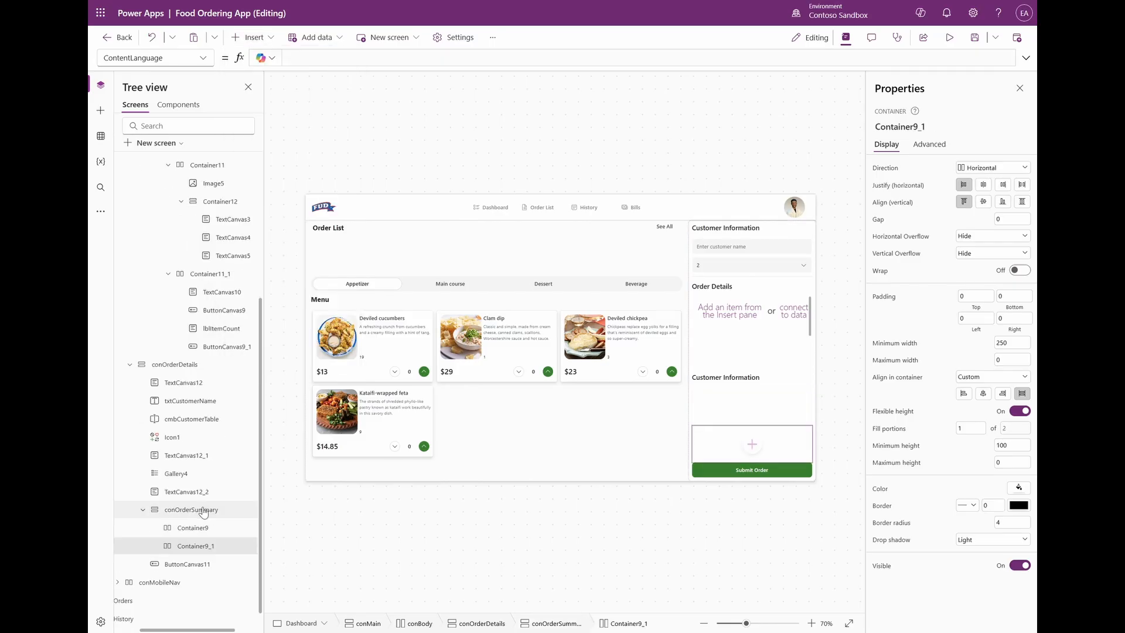
{"action": "left_click", "coordinate": [204, 509]}
{"action": "key", "text": "ctrl+v"}
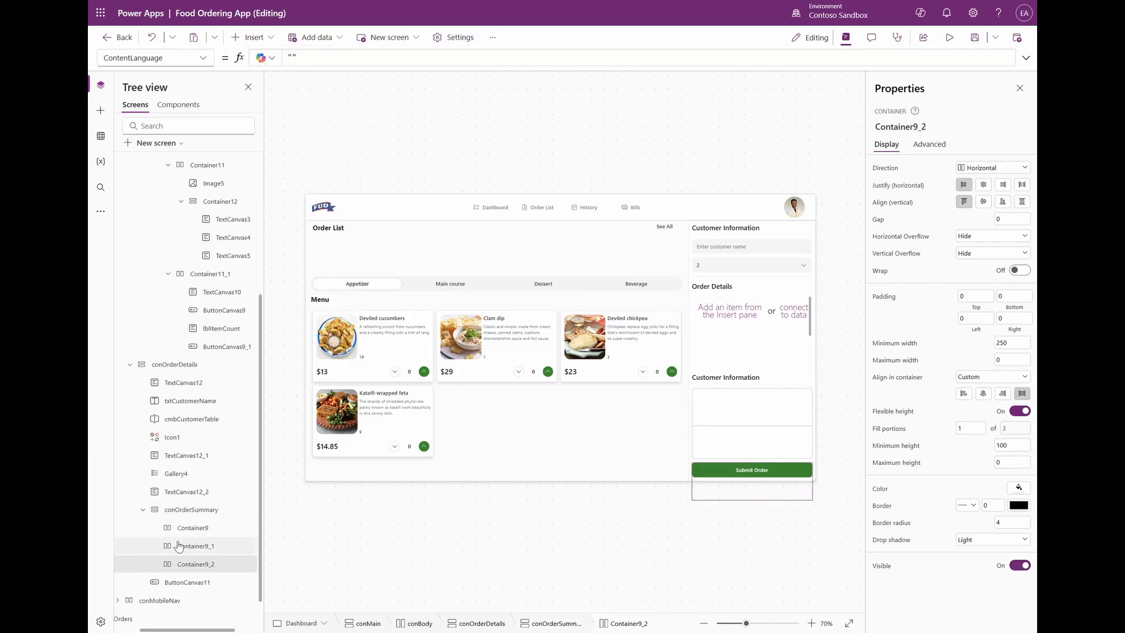
Set the drop shadow to None and the border radius to 0 for all three horizontal containers in conOrderSummary.
{"action": "left_click", "coordinate": [192, 529]}
{"action": "left_click", "coordinate": [204, 549], "text": "shift"}
{"action": "left_click", "coordinate": [201, 565], "text": "shift"}
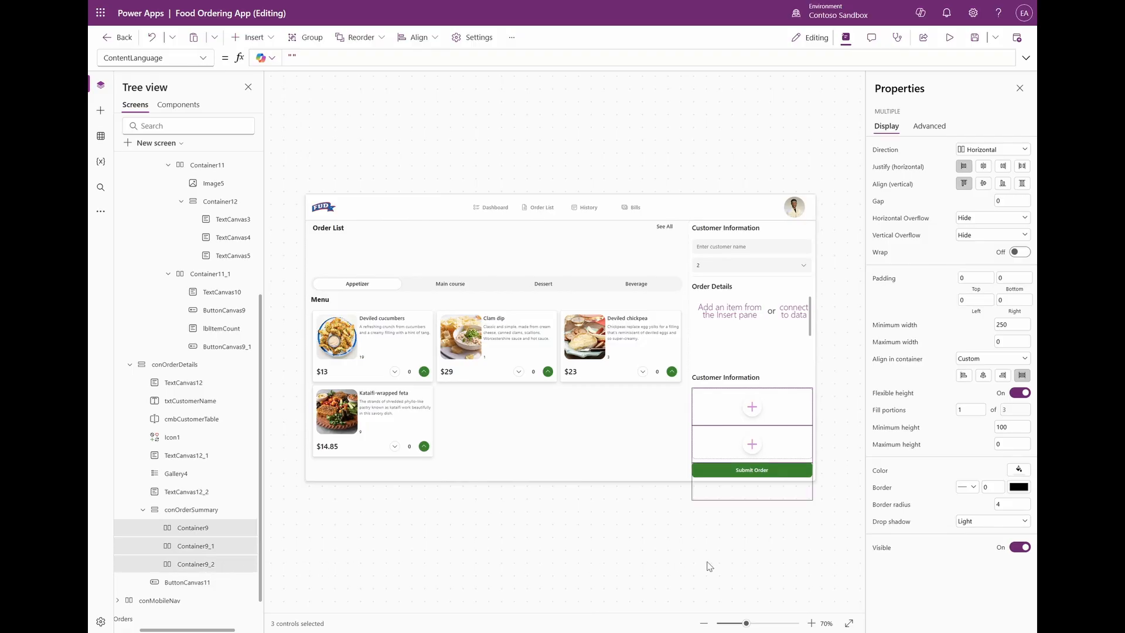
{"action": "left_click", "coordinate": [990, 520]}
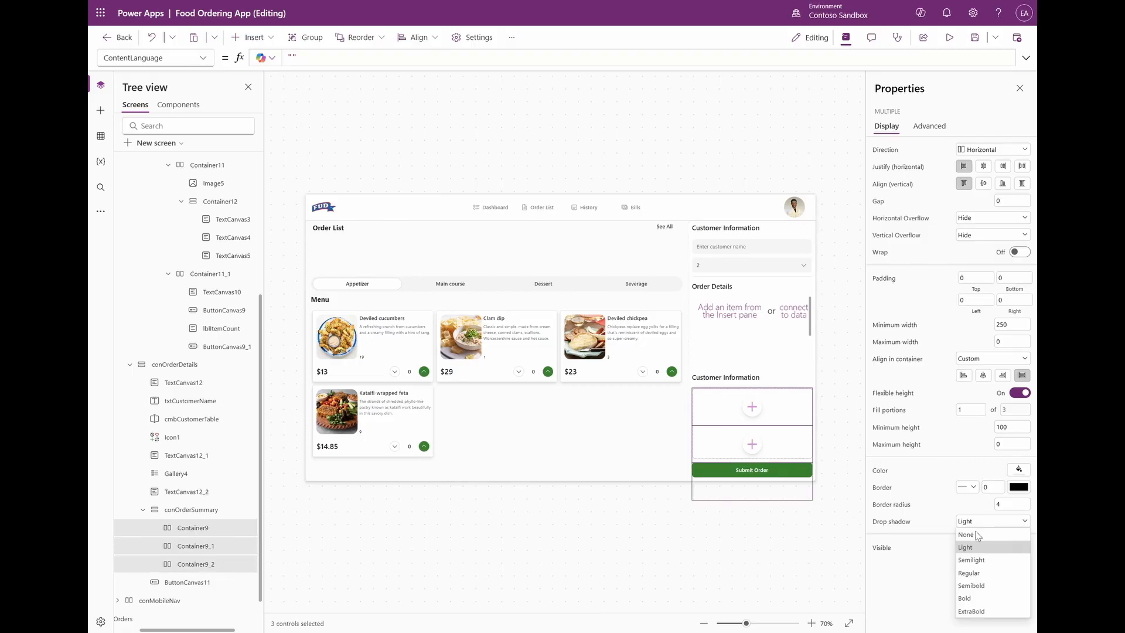
{"action": "left_click", "coordinate": [992, 534]}
{"action": "left_click", "coordinate": [1009, 505]}
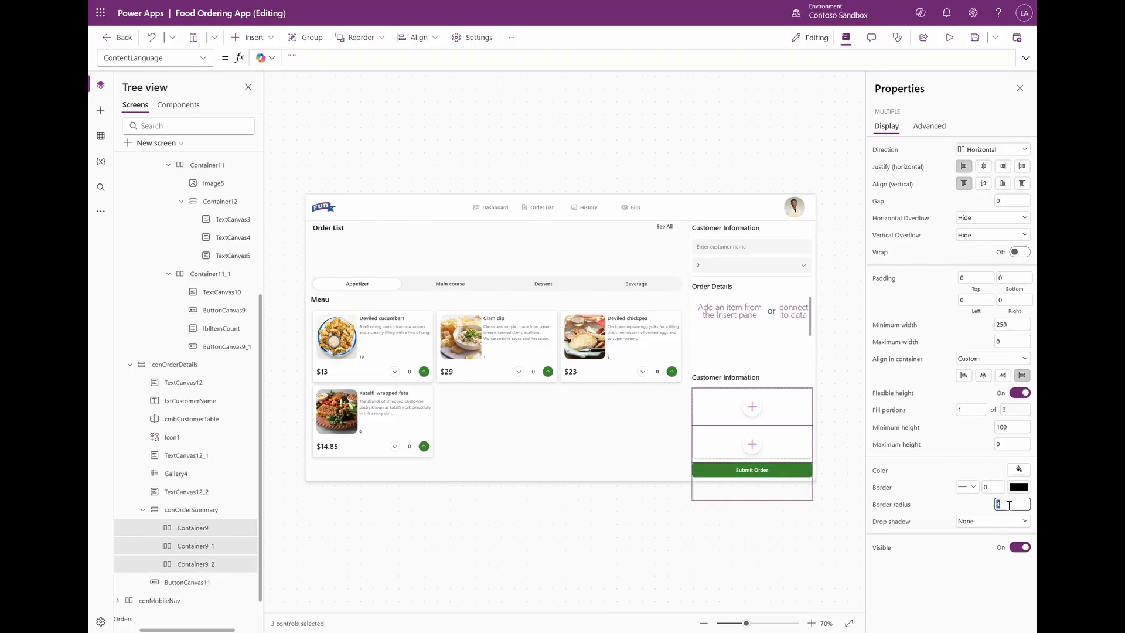
{"action": "type", "text": "0"}
{"action": "left_click", "coordinate": [955, 586]}
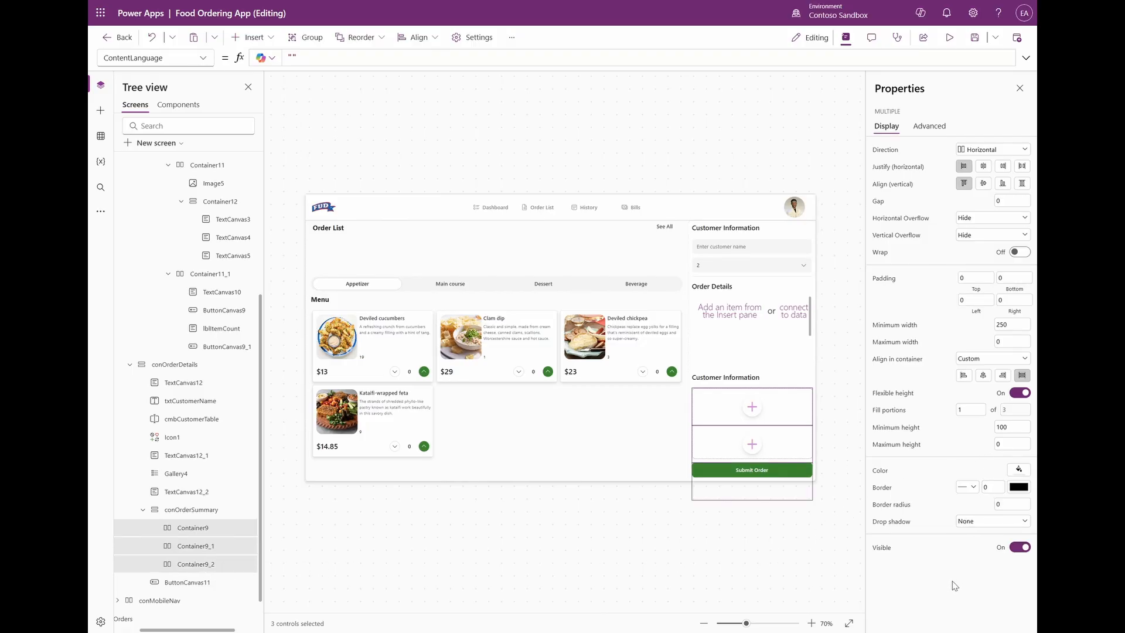
Set the minimum height of the three horizontal containers to 0.
{"action": "left_click", "coordinate": [1001, 427]}
{"action": "type", "text": "0"}
{"action": "left_click", "coordinate": [962, 596]}
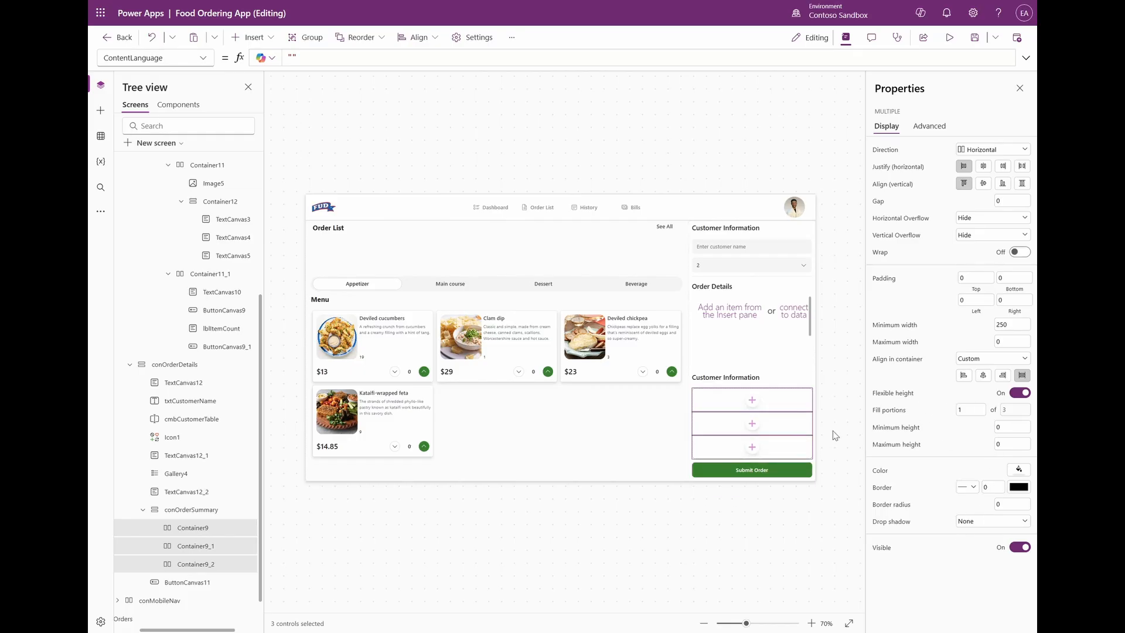
Insert two text controls side by side into Container9, the first horizontal container in conOrderSummary.
{"action": "left_click", "coordinate": [783, 424]}
{"action": "left_click", "coordinate": [765, 445]}
{"action": "left_click", "coordinate": [801, 403]}
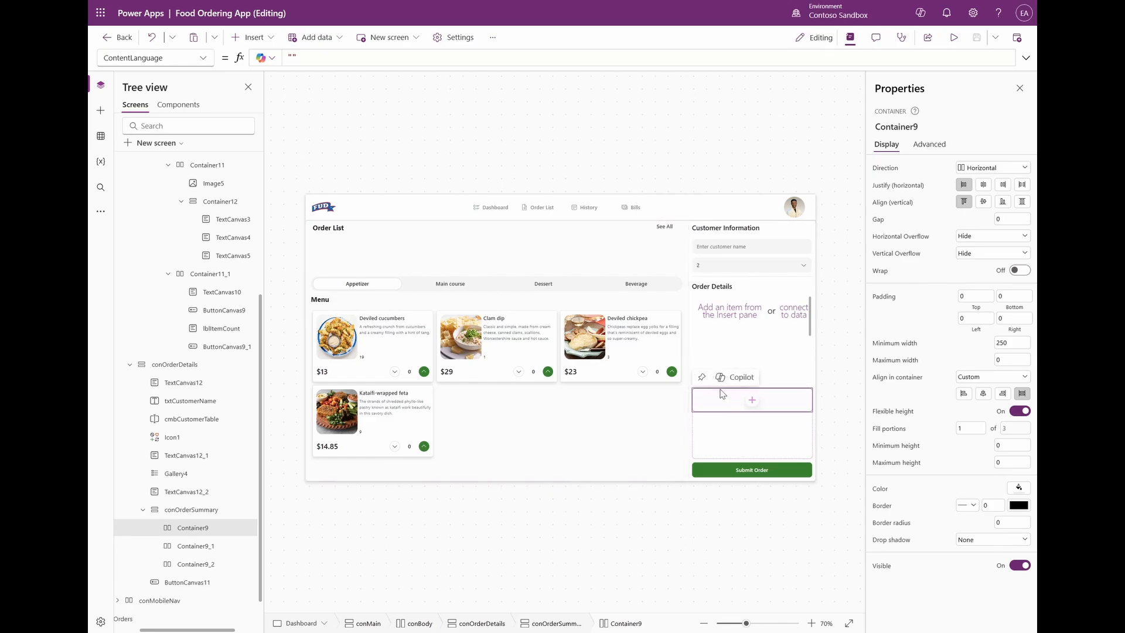
{"action": "left_click", "coordinate": [244, 39]}
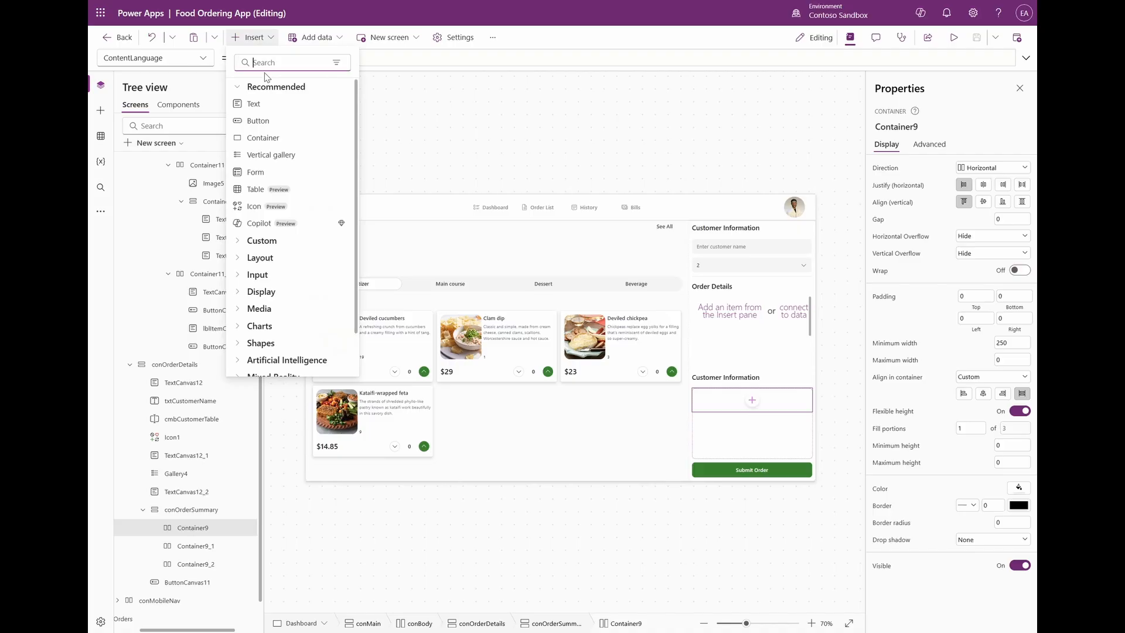
{"action": "left_click", "coordinate": [271, 109]}
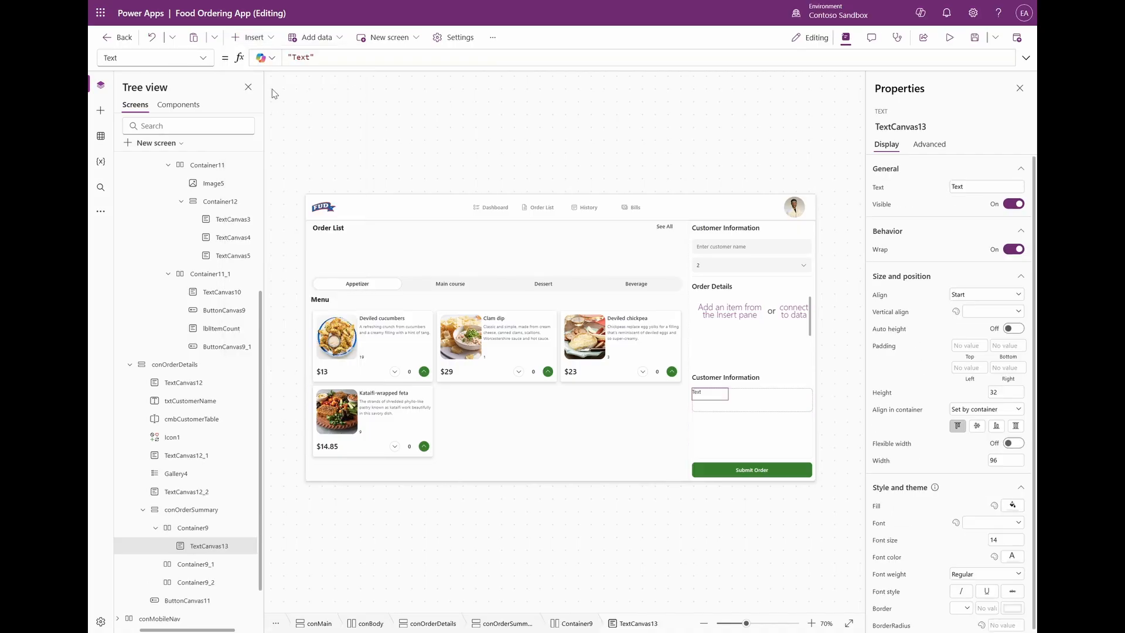
{"action": "left_click", "coordinate": [262, 39]}
{"action": "left_click", "coordinate": [282, 107]}
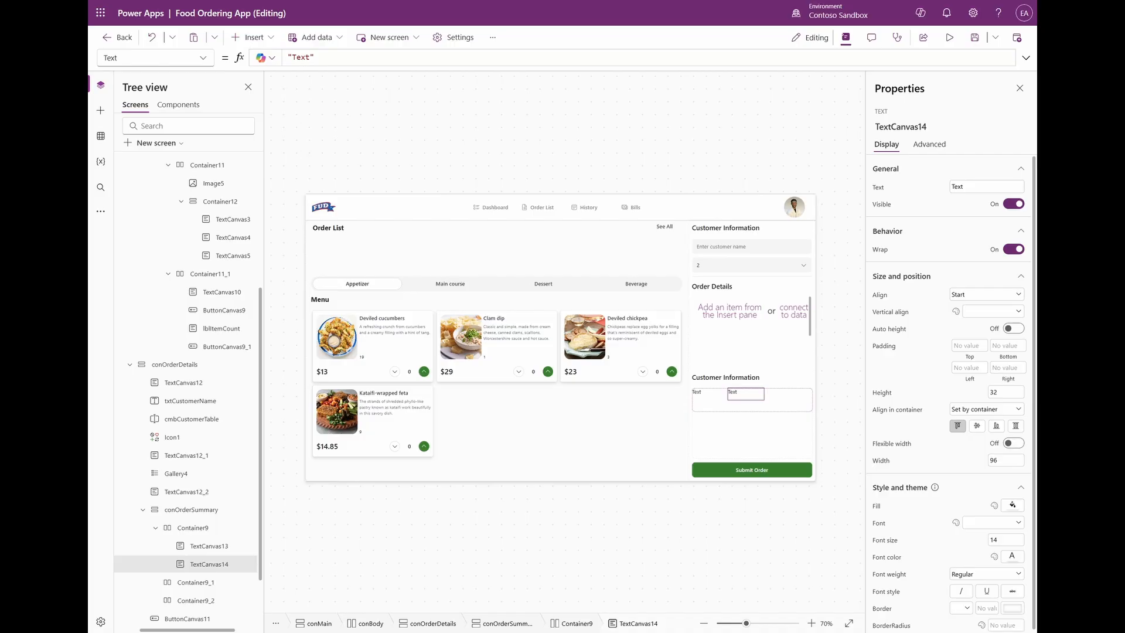
Turn on flexible width for Container9's first text control.
{"action": "left_click", "coordinate": [710, 397]}
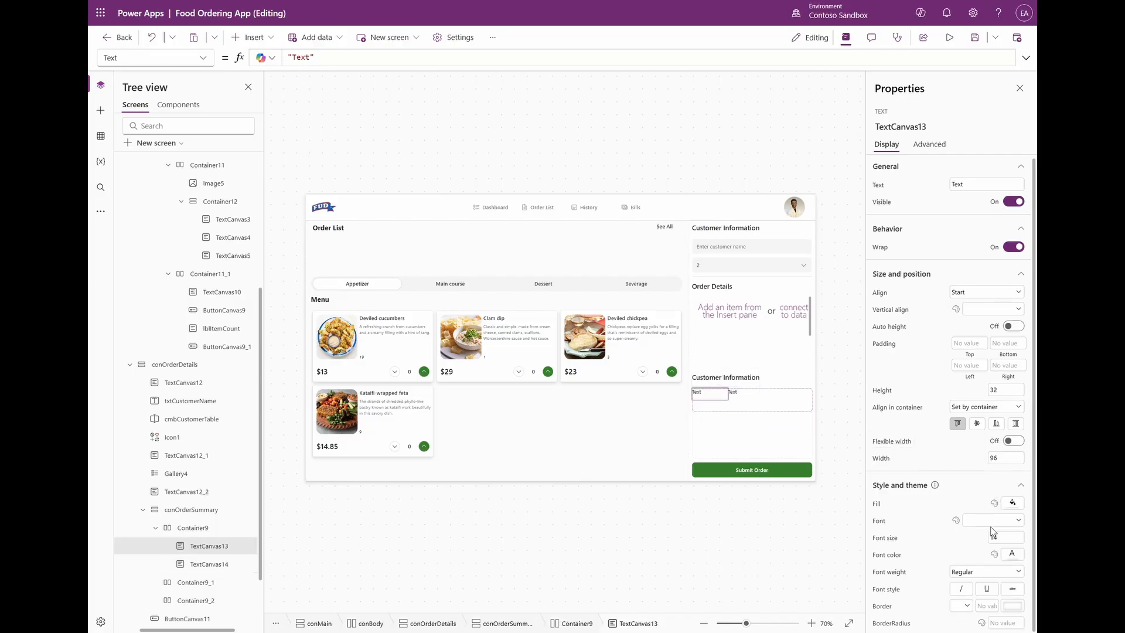
{"action": "left_click", "coordinate": [1017, 443]}
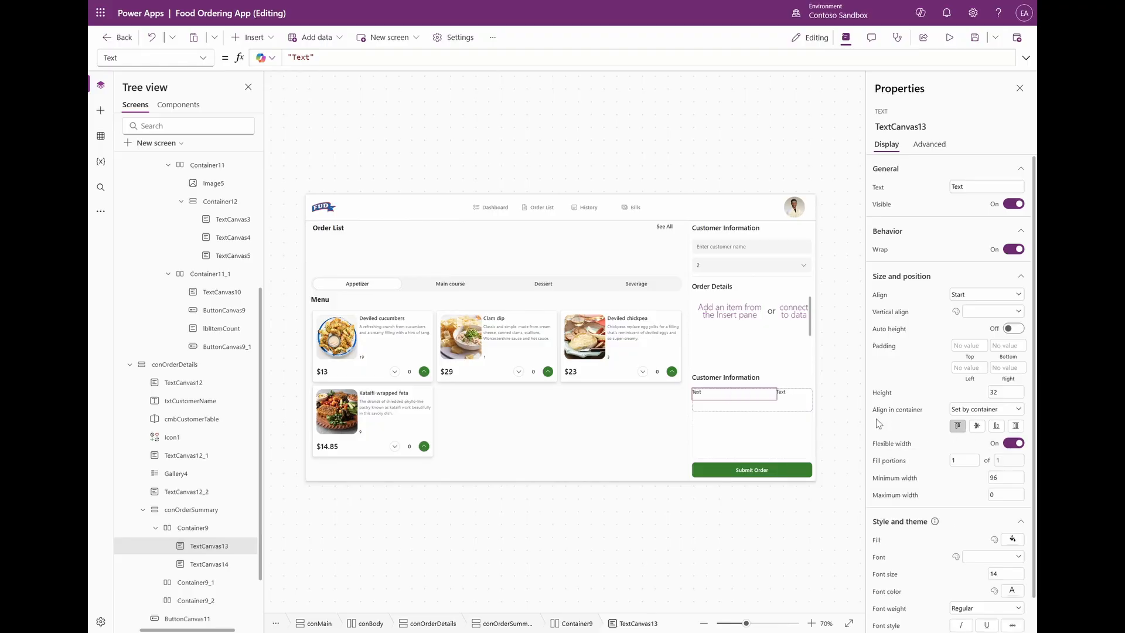
Set both text controls in Container9 to flexible width, Stretch alignment in the container and Middle vertical alignment.
{"action": "left_click", "coordinate": [796, 395], "text": "ctrl"}
{"action": "left_click", "coordinate": [1010, 429]}
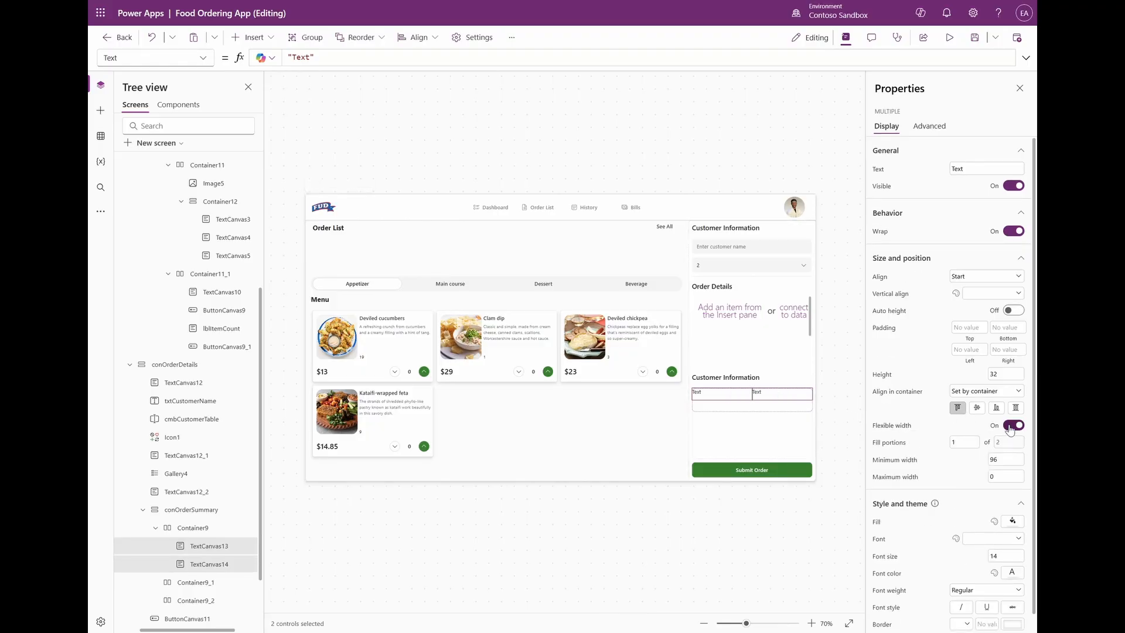
{"action": "left_click", "coordinate": [1015, 408]}
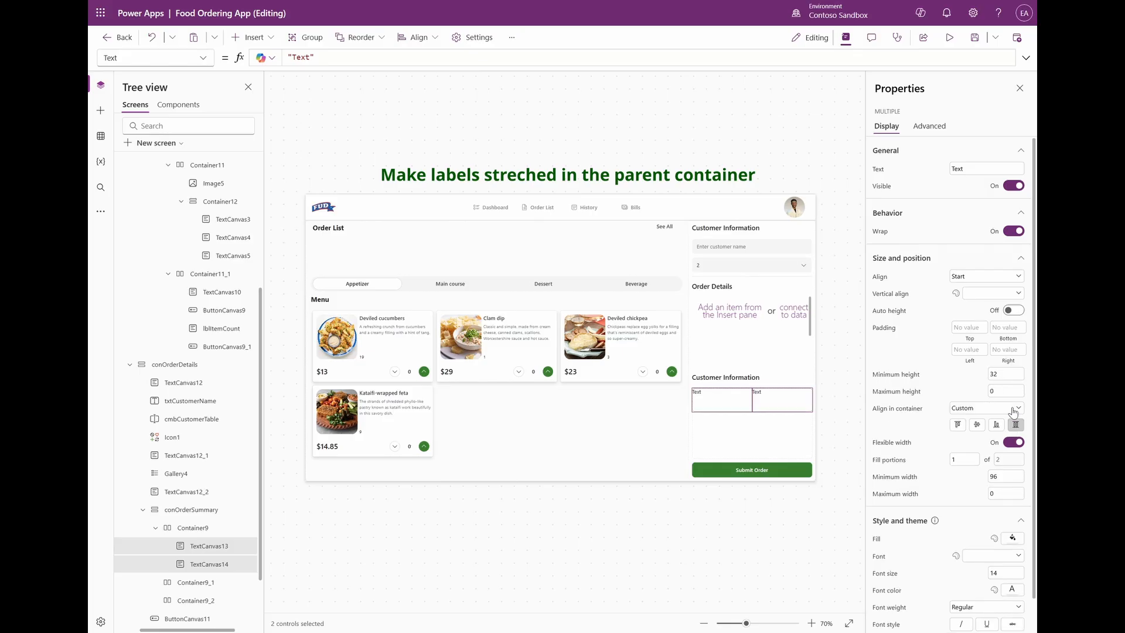
{"action": "left_click", "coordinate": [991, 293]}
{"action": "left_click", "coordinate": [989, 319]}
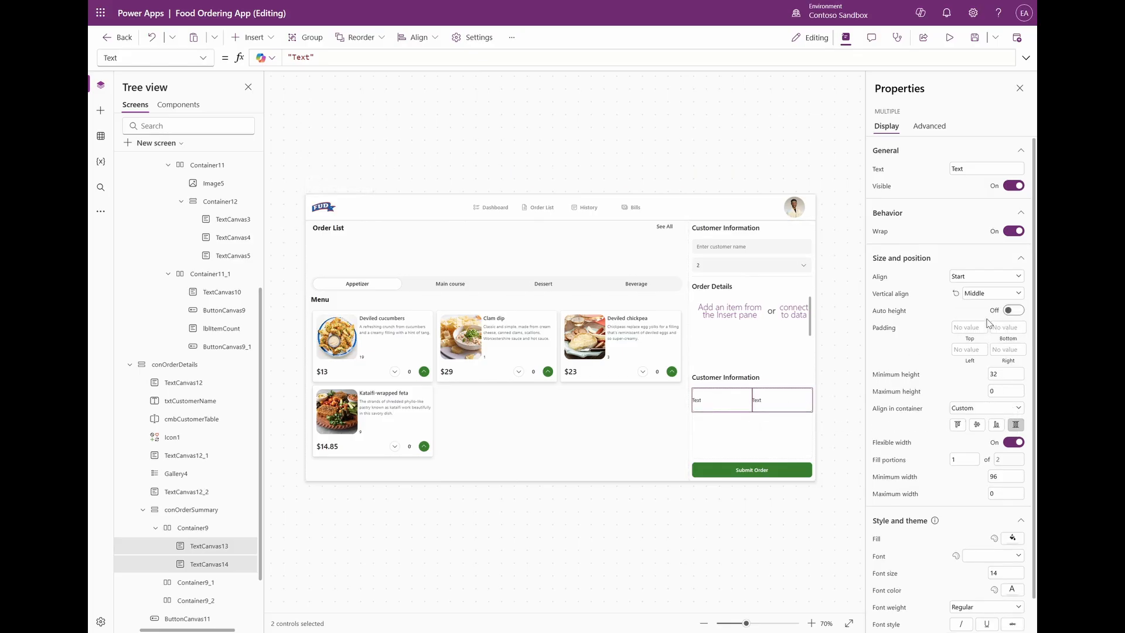
Set the fill portions of Container9's first text control to 2.5.
{"action": "left_click", "coordinate": [727, 403]}
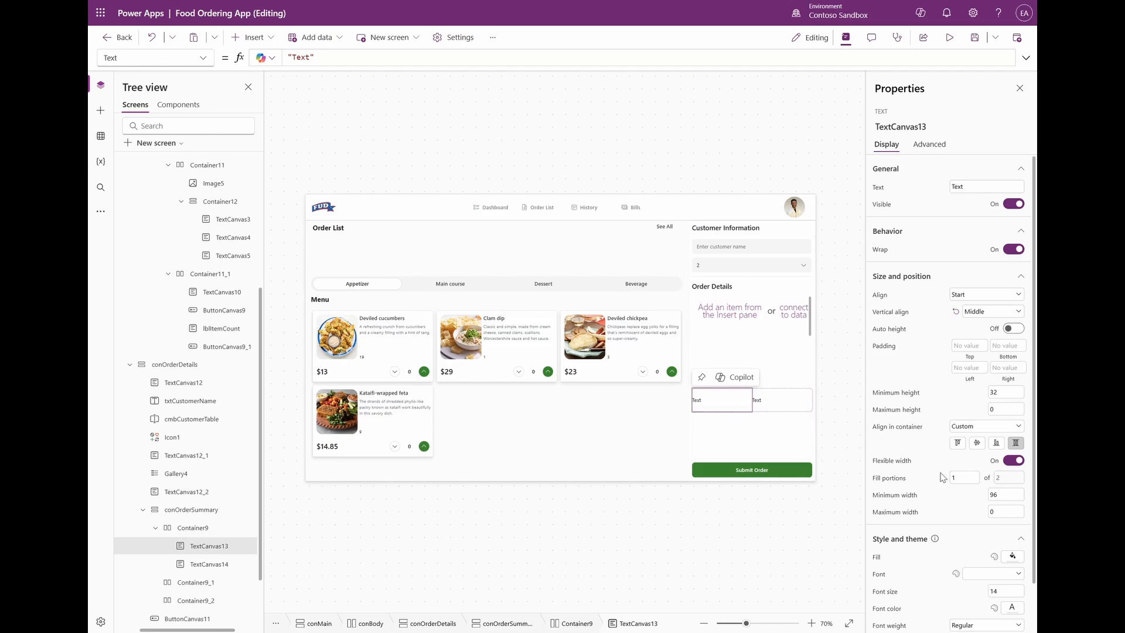
{"action": "scroll", "coordinate": [942, 477], "scroll_direction": "down", "scroll_amount": 1}
{"action": "left_click", "coordinate": [970, 426]}
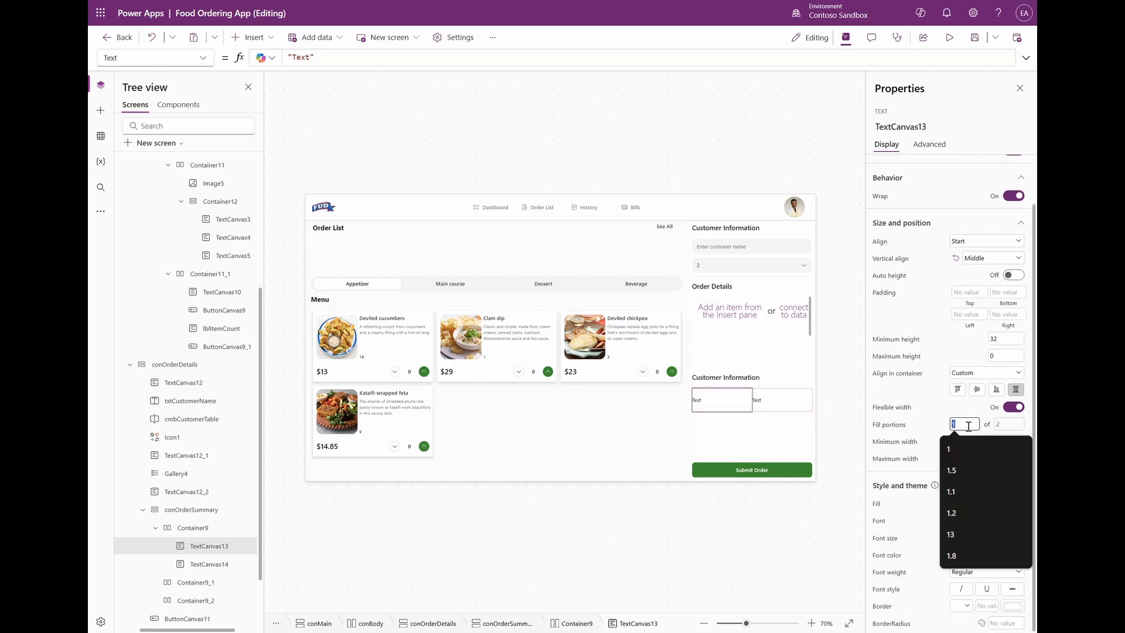
{"action": "type", "text": "2.5"}
{"action": "key", "text": "Return"}
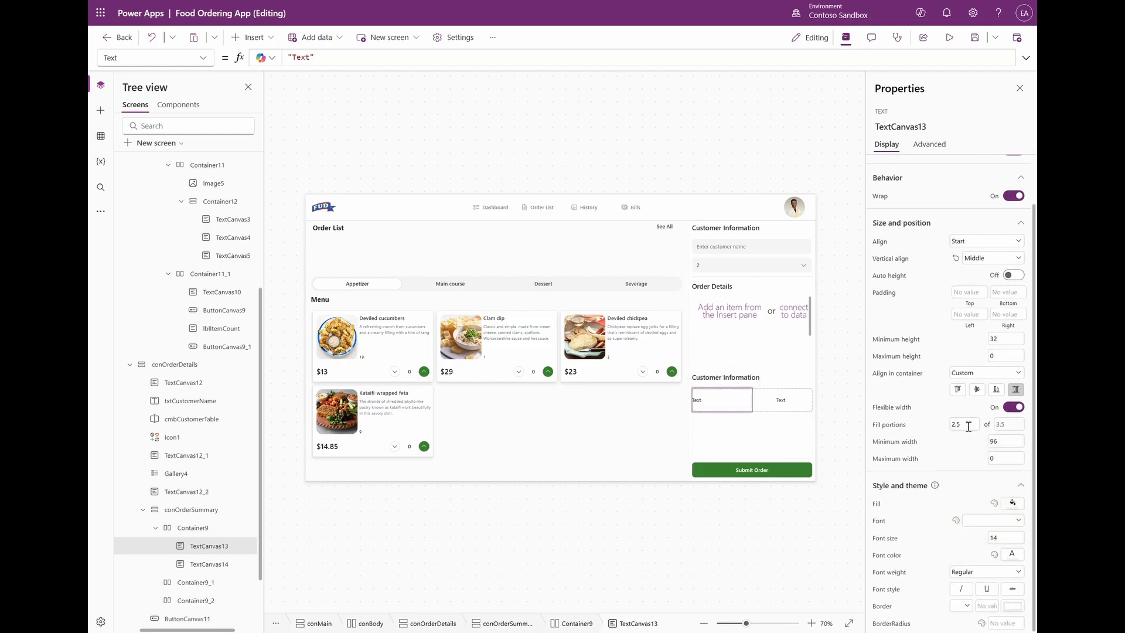
Give Container9's first text control a left padding of 10 and a Semibold font weight.
{"action": "left_click", "coordinate": [981, 312]}
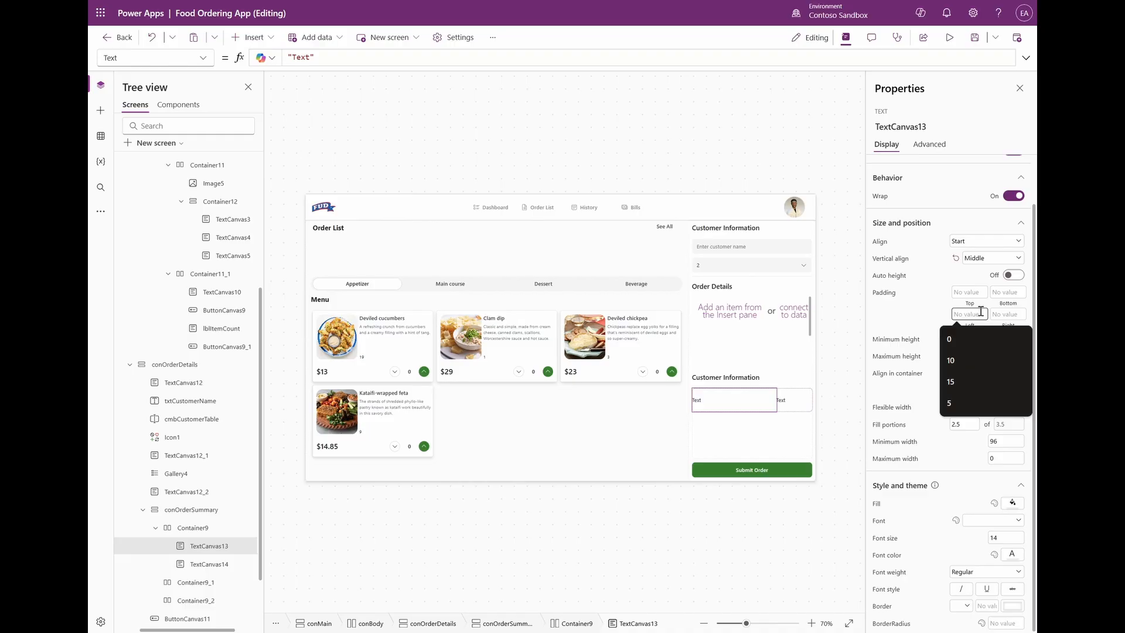
{"action": "type", "text": "10"}
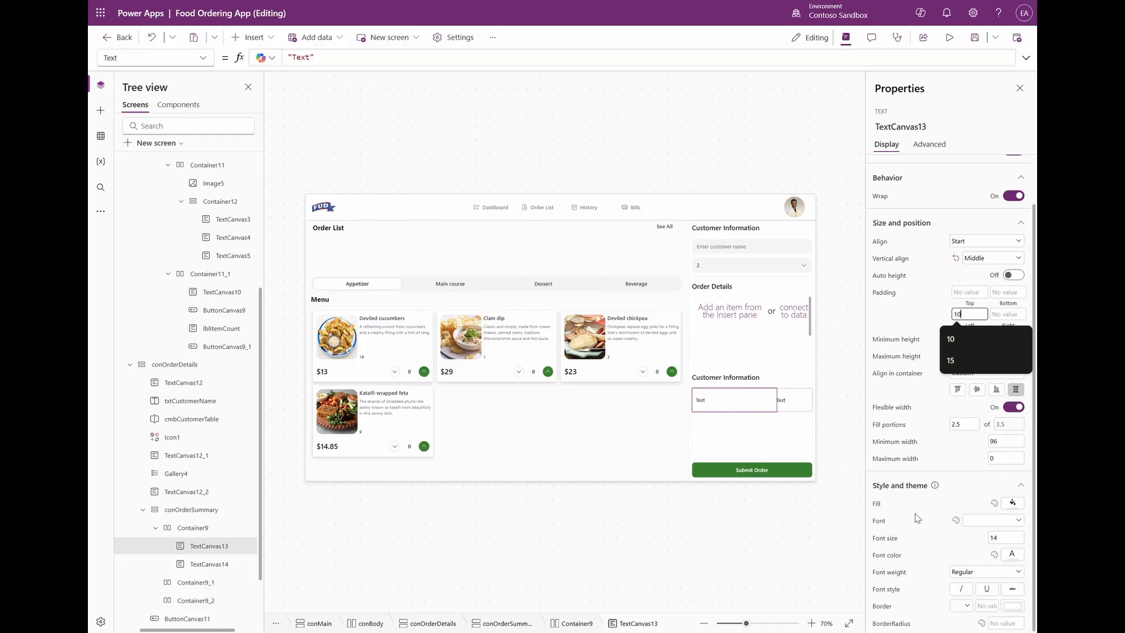
{"action": "left_click", "coordinate": [1016, 537]}
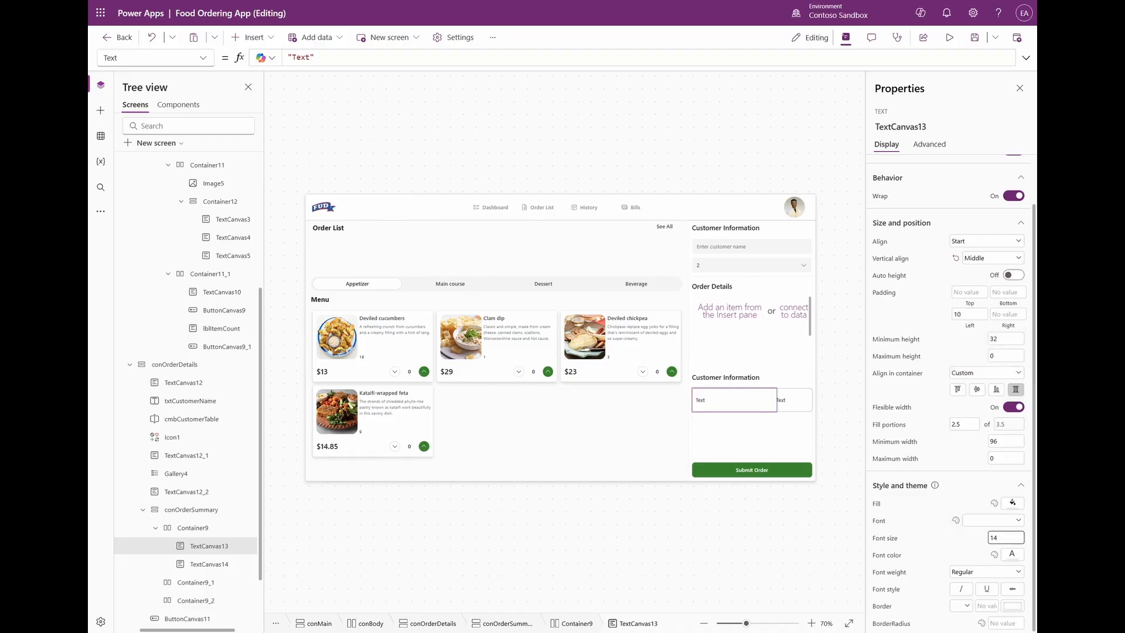
{"action": "left_click", "coordinate": [989, 577]}
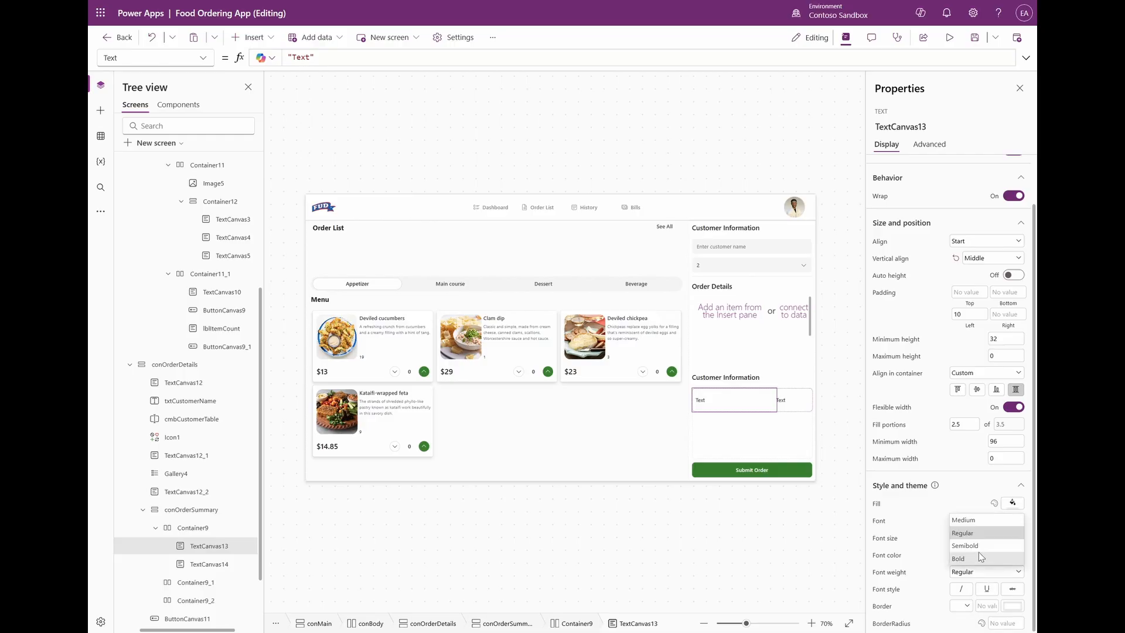
{"action": "left_click", "coordinate": [978, 551]}
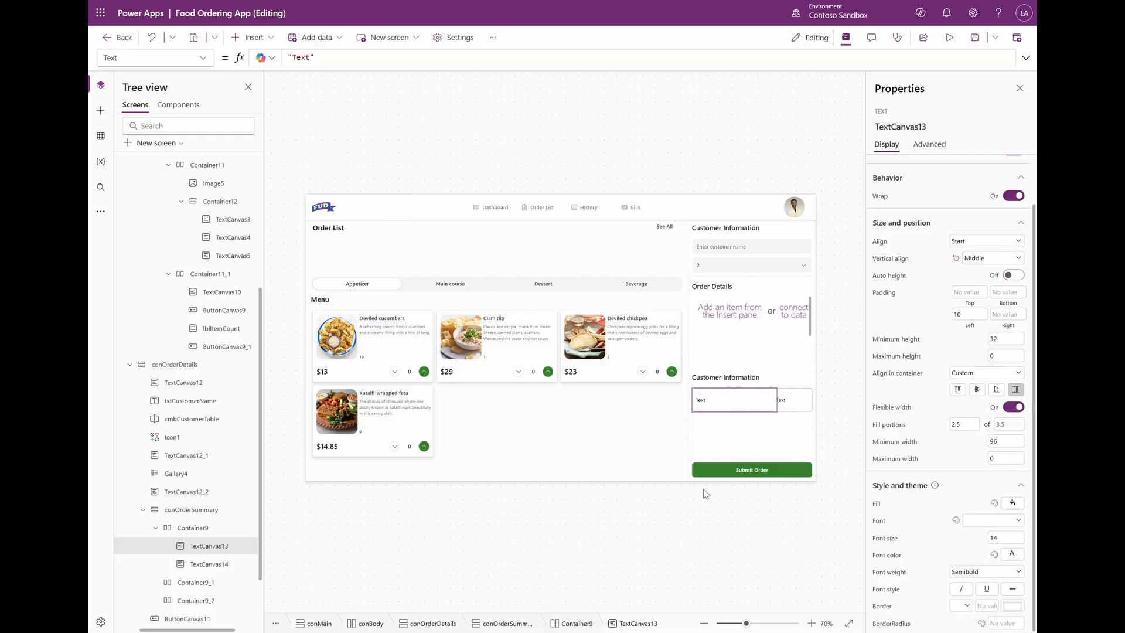
Change the text of Container9's first text control to "Subtotal".
{"action": "scroll", "coordinate": [957, 151], "scroll_direction": "up", "scroll_amount": 2}
{"action": "left_click", "coordinate": [989, 186]}
{"action": "type", "text": "Subtotal"}
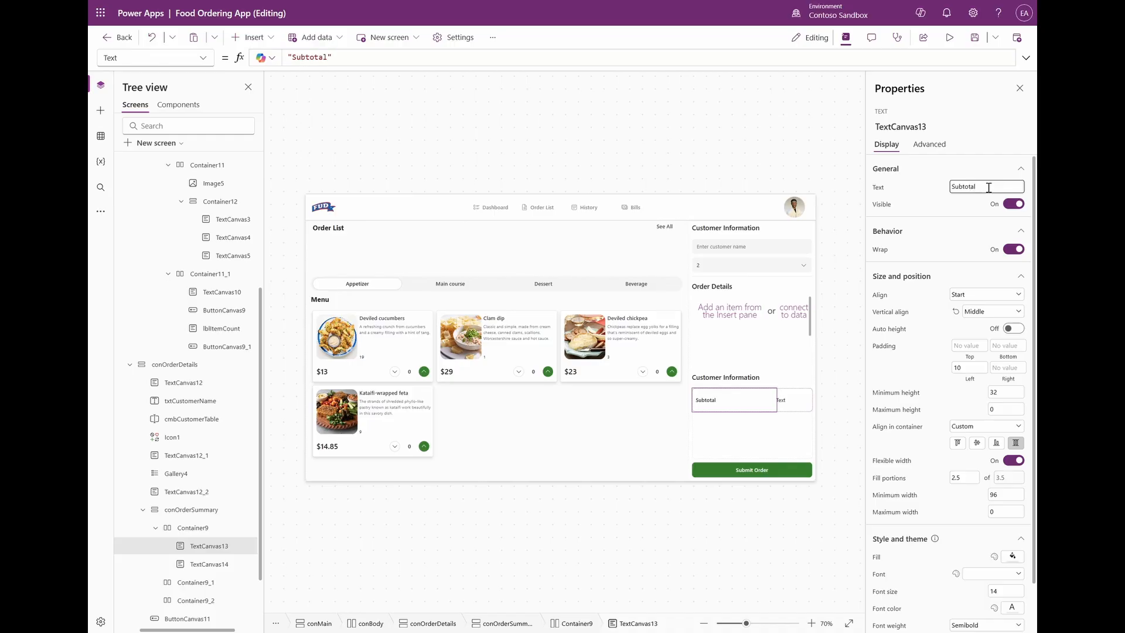
Copy Container9's two text controls into the other two horizontal containers, Container9_1 and Container9_2.
{"action": "left_click", "coordinate": [785, 413]}
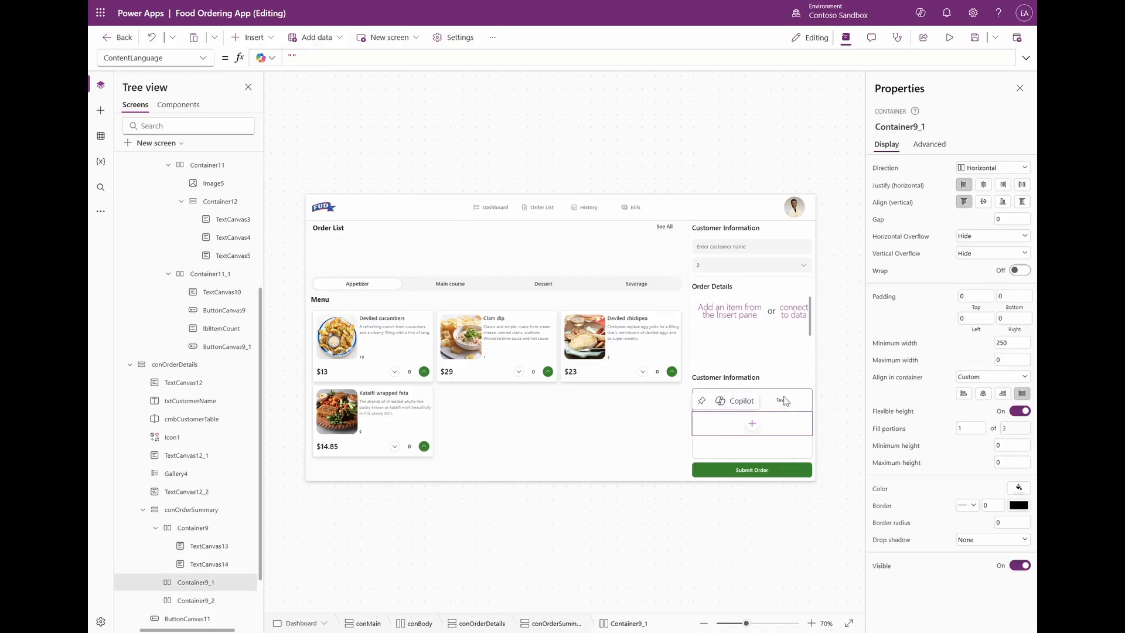
{"action": "left_click", "coordinate": [783, 403]}
{"action": "left_click", "coordinate": [730, 402], "text": "shift"}
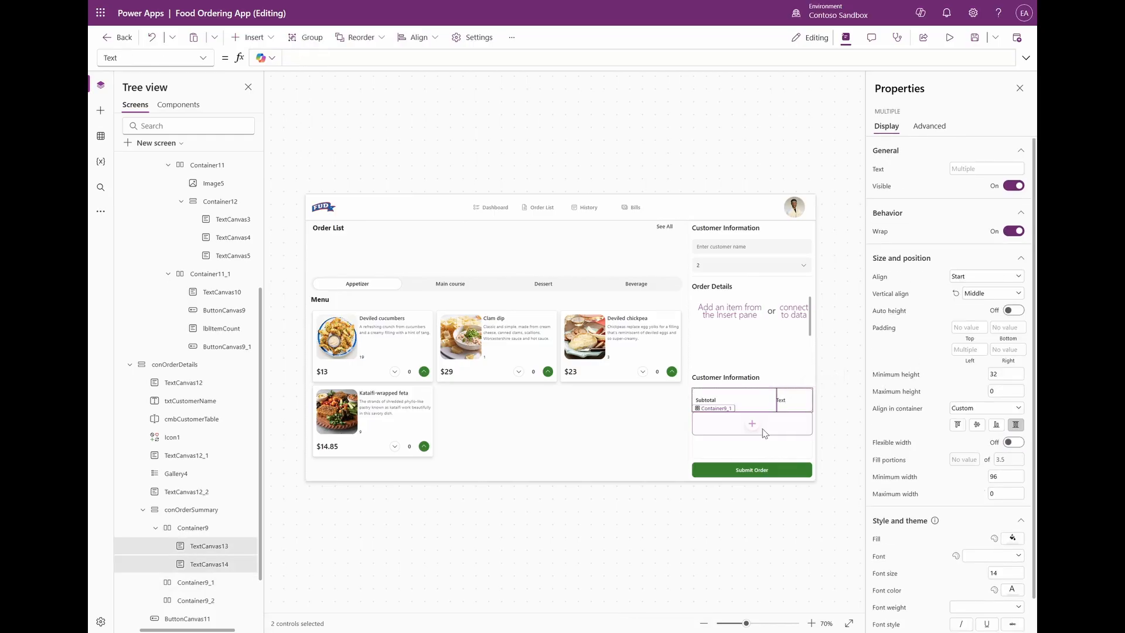
{"action": "left_click", "coordinate": [730, 422]}
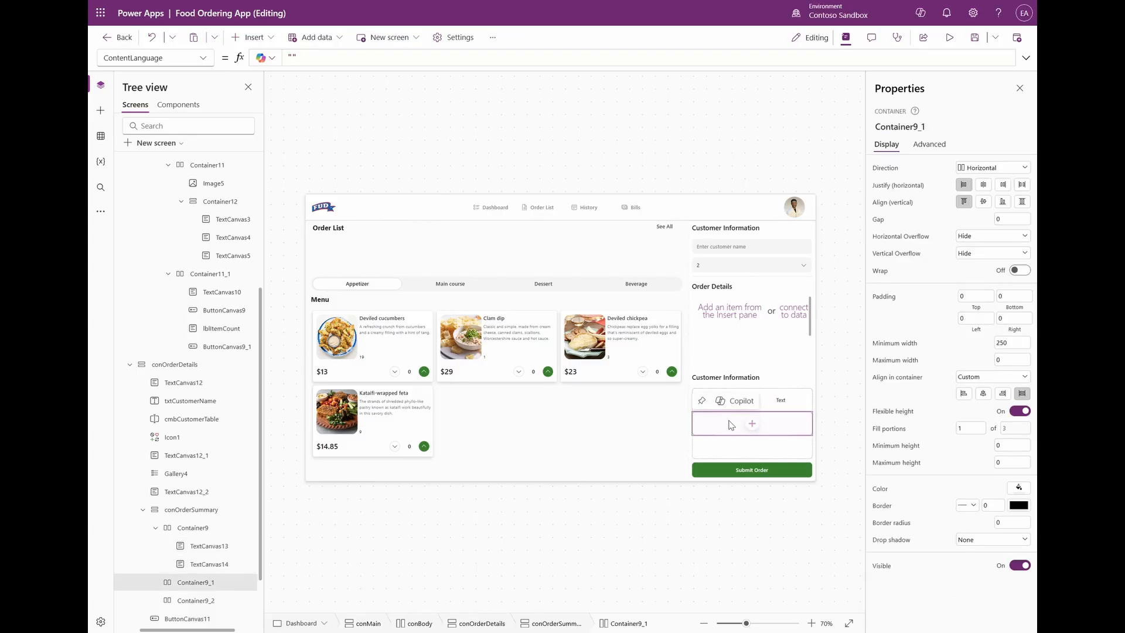
{"action": "key", "text": "ctrl+v"}
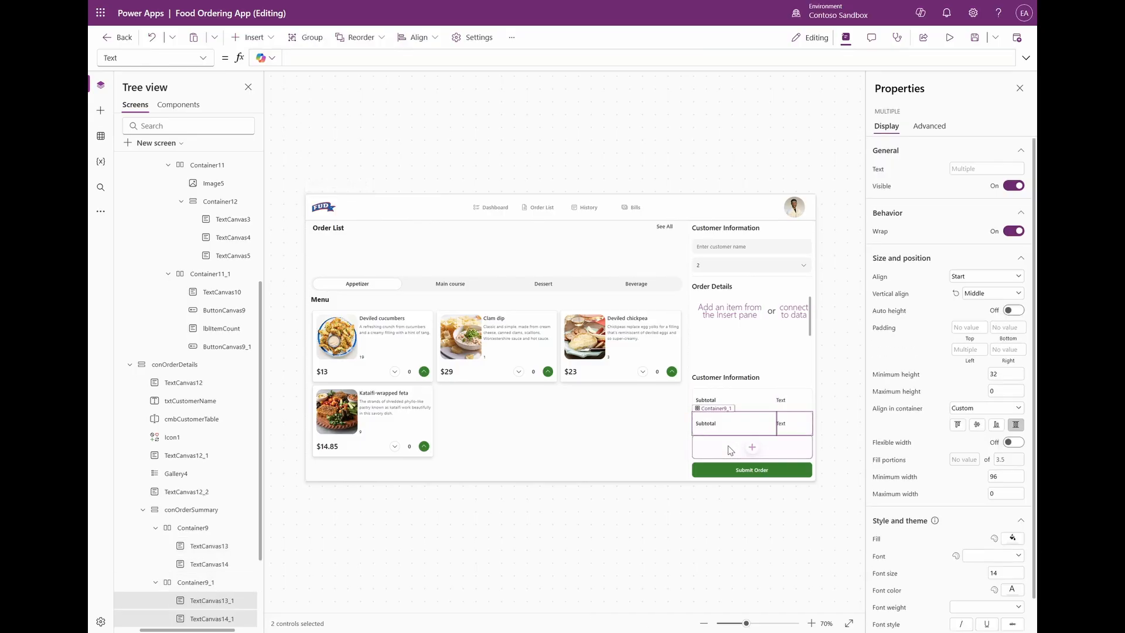
{"action": "left_click", "coordinate": [728, 446]}
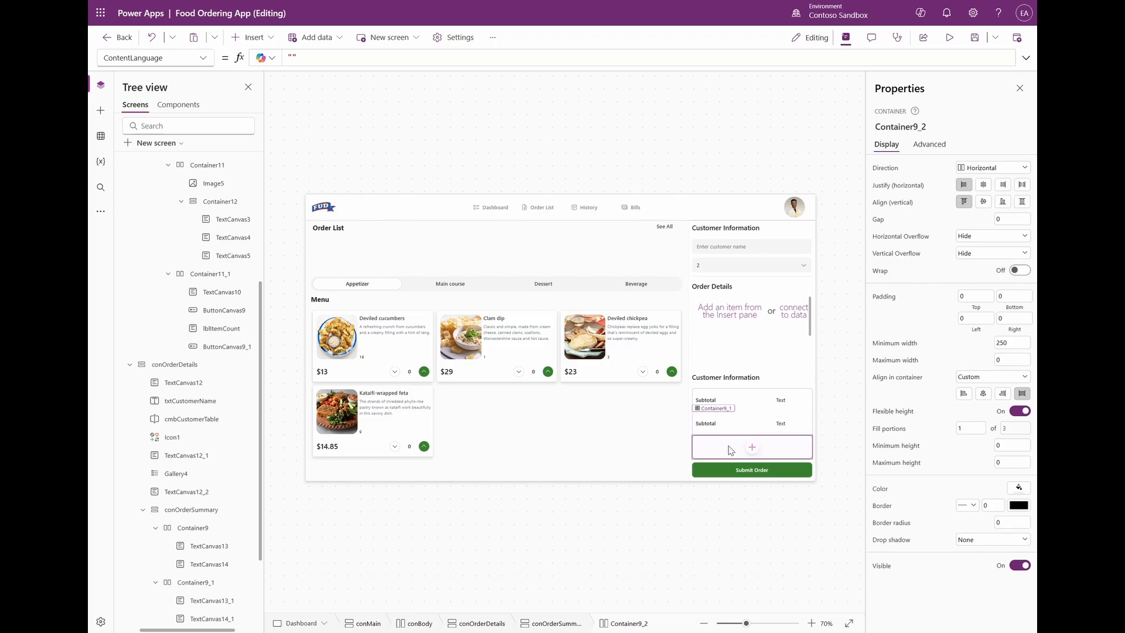
{"action": "key", "text": "ctrl+v"}
{"action": "left_click", "coordinate": [728, 446]}
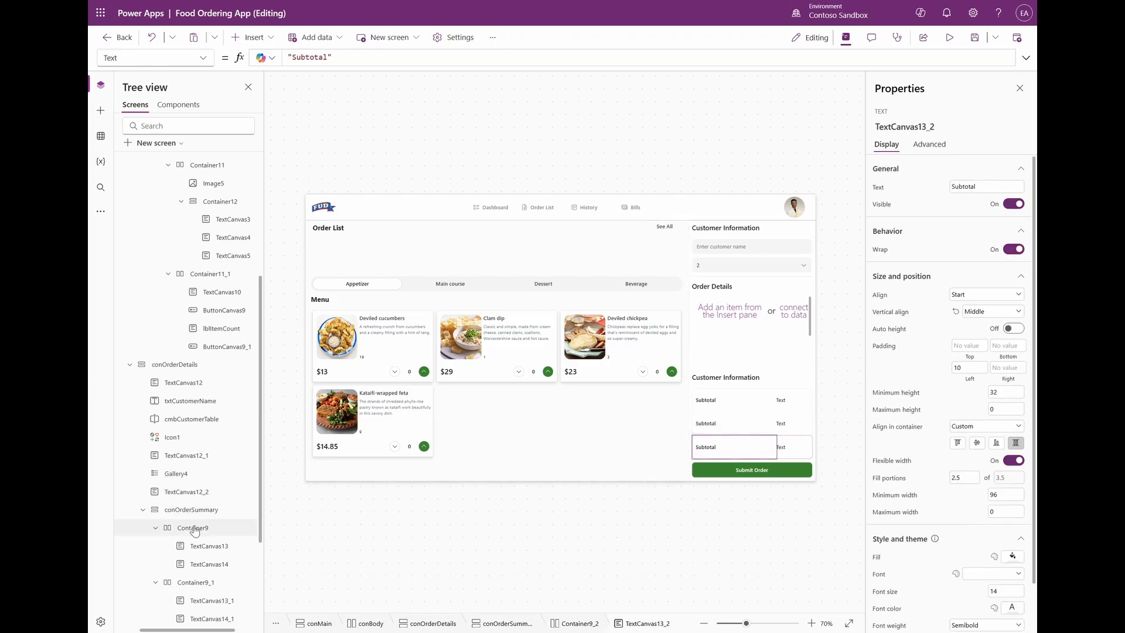
Rename the gallery under the Order Details heading as galOrderDetails.
{"action": "left_click", "coordinate": [209, 509]}
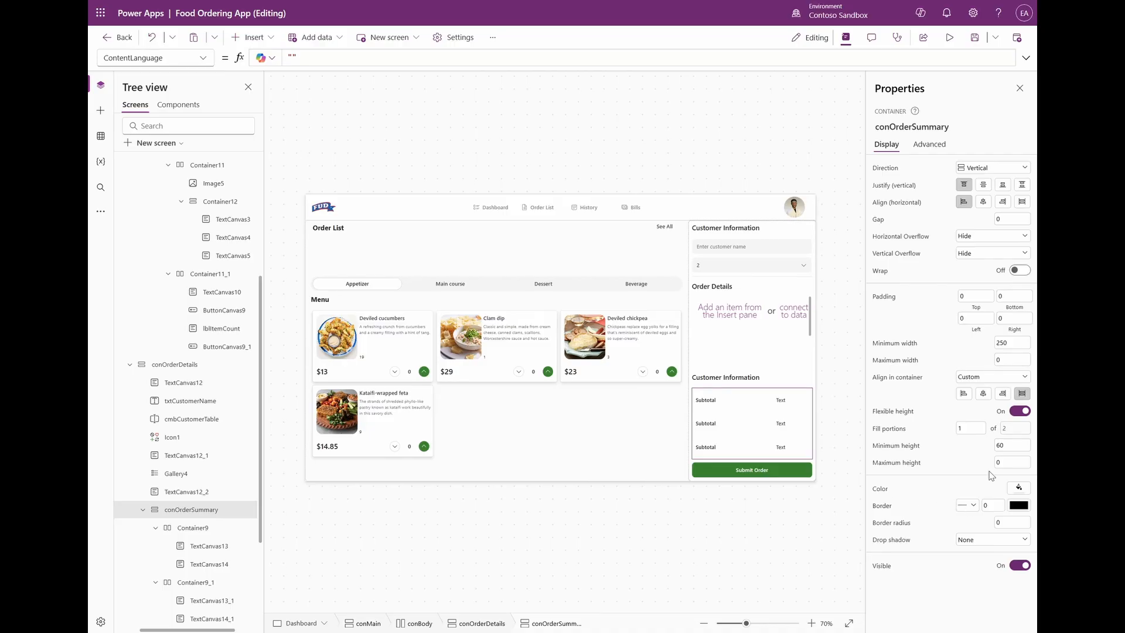
{"action": "left_click", "coordinate": [981, 432]}
{"action": "left_click", "coordinate": [739, 358]}
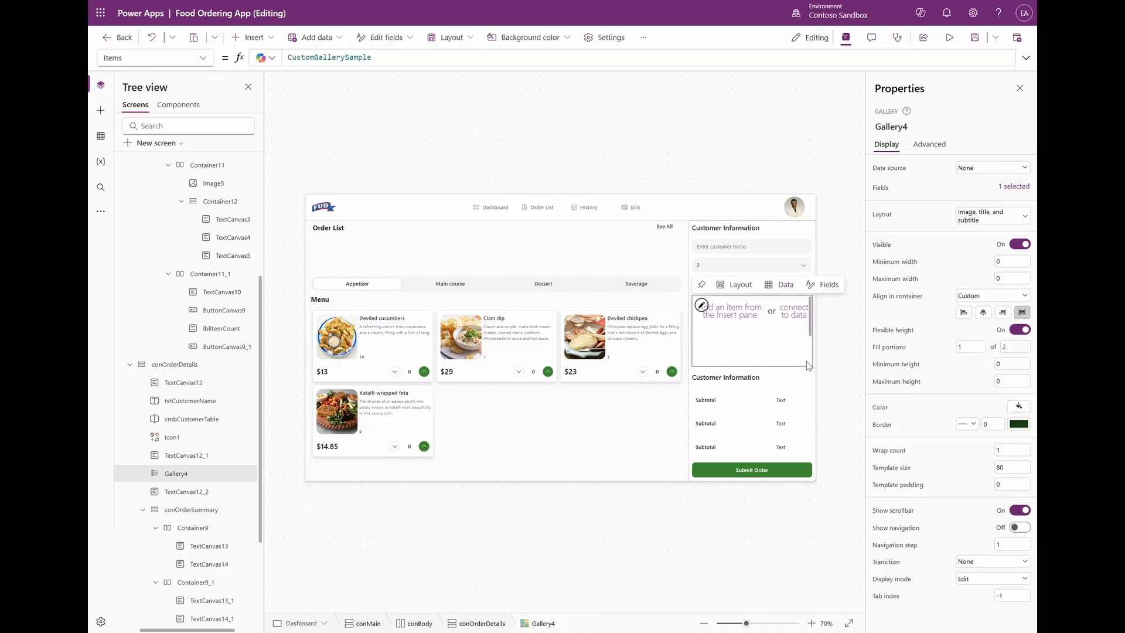
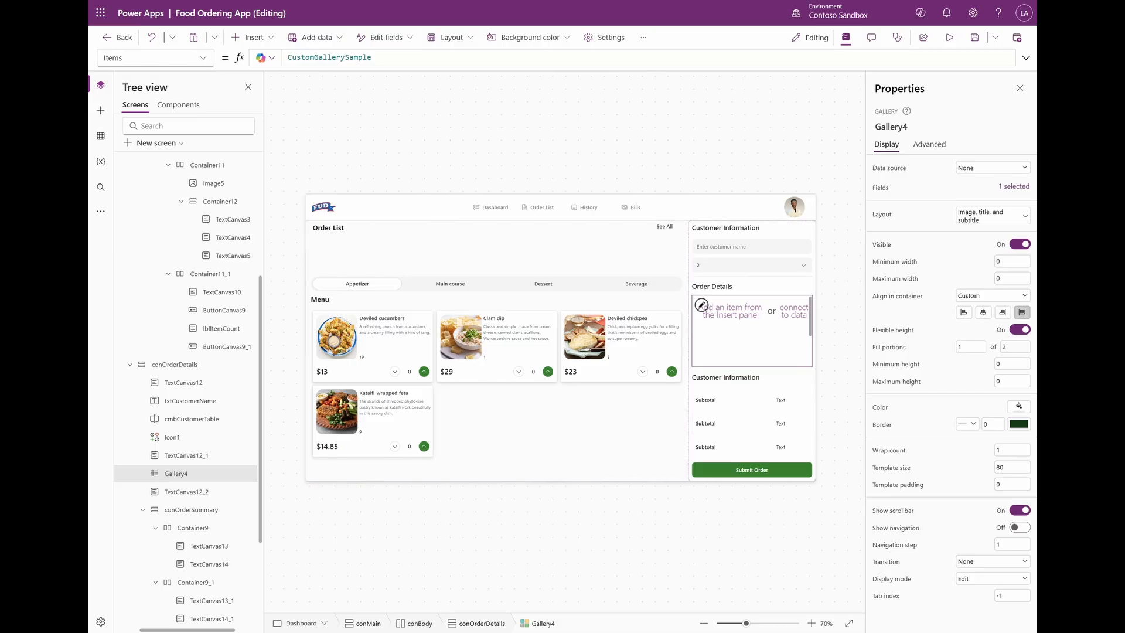
{"action": "double_click", "coordinate": [188, 474]}
{"action": "type", "text": "galOr"}
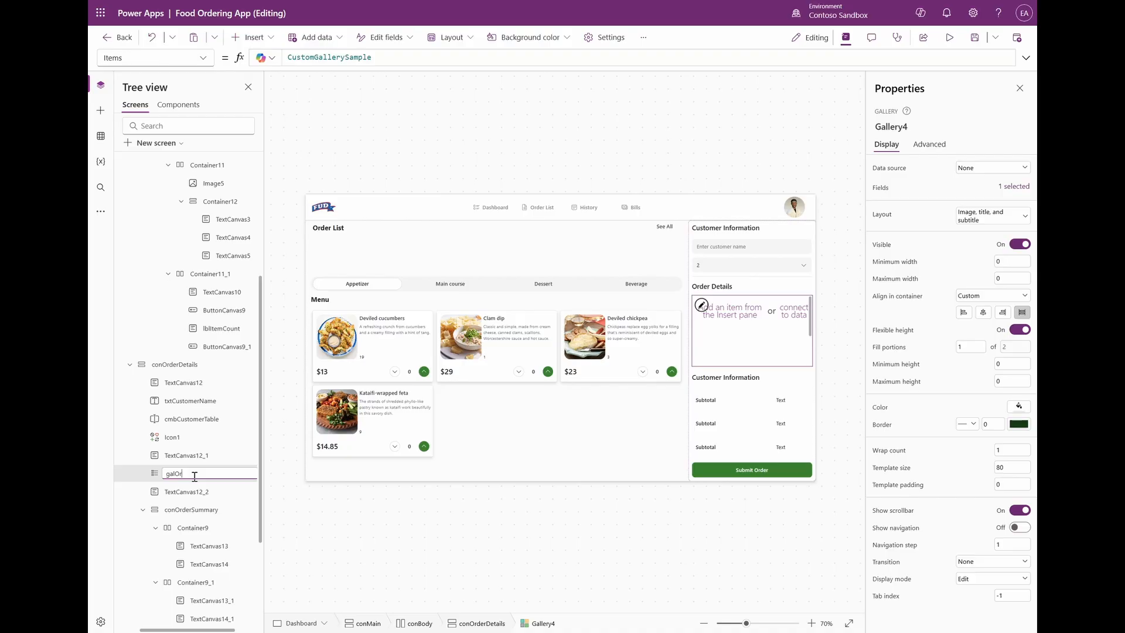
{"action": "type", "text": "derDetails"}
{"action": "key", "text": "Return"}
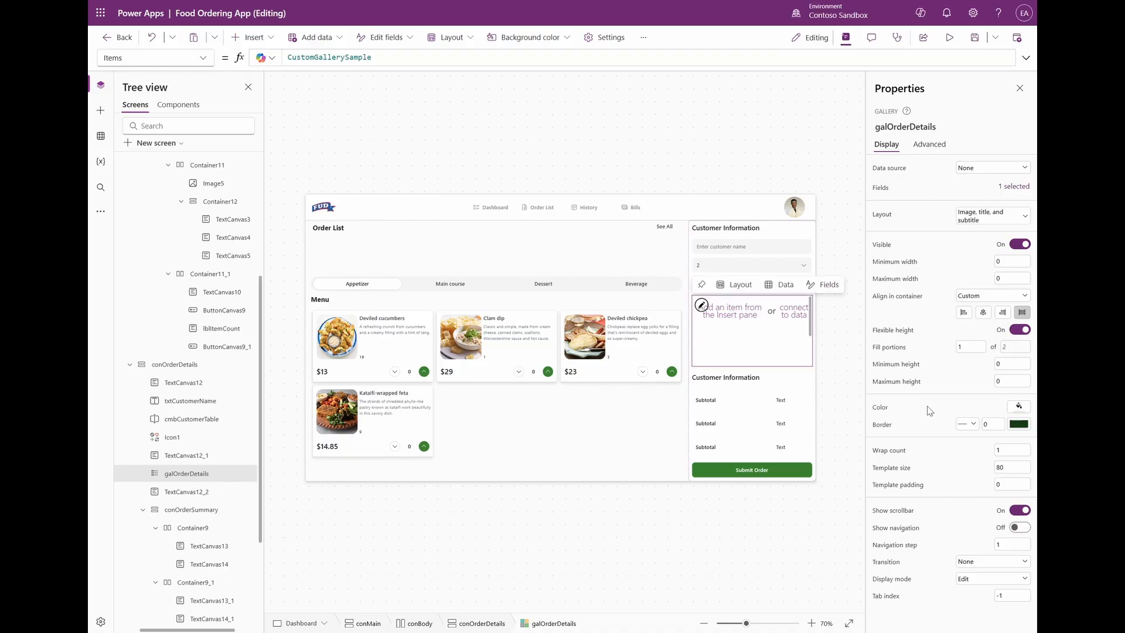
Set the fill portions of galOrderDetails to 4 and turn off its scrollbar.
{"action": "left_click", "coordinate": [969, 346]}
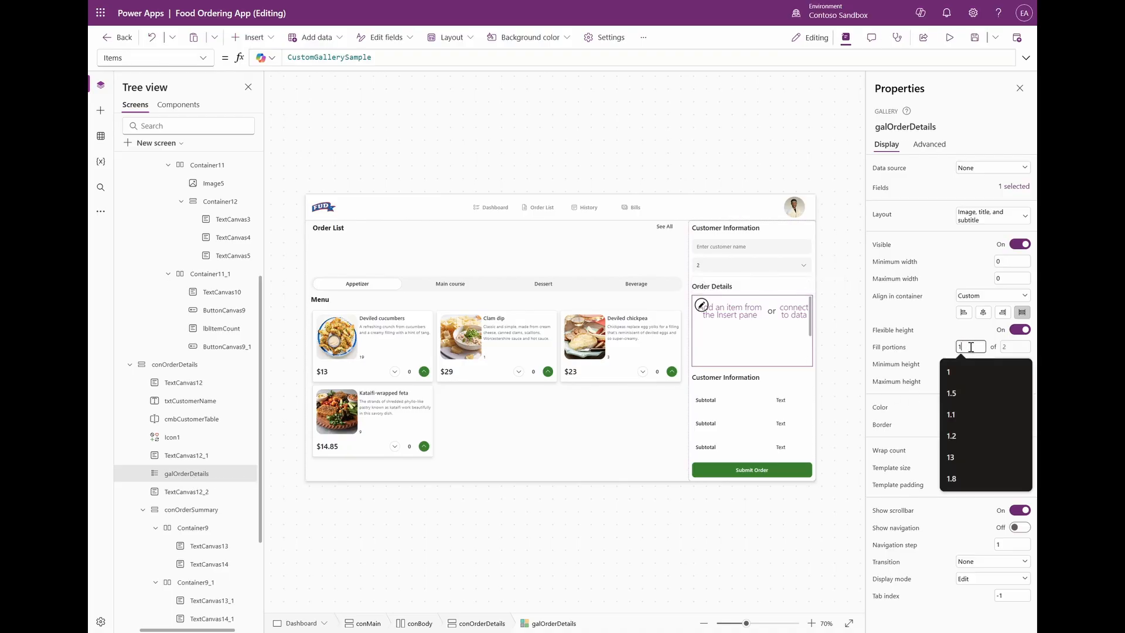
{"action": "type", "text": "4"}
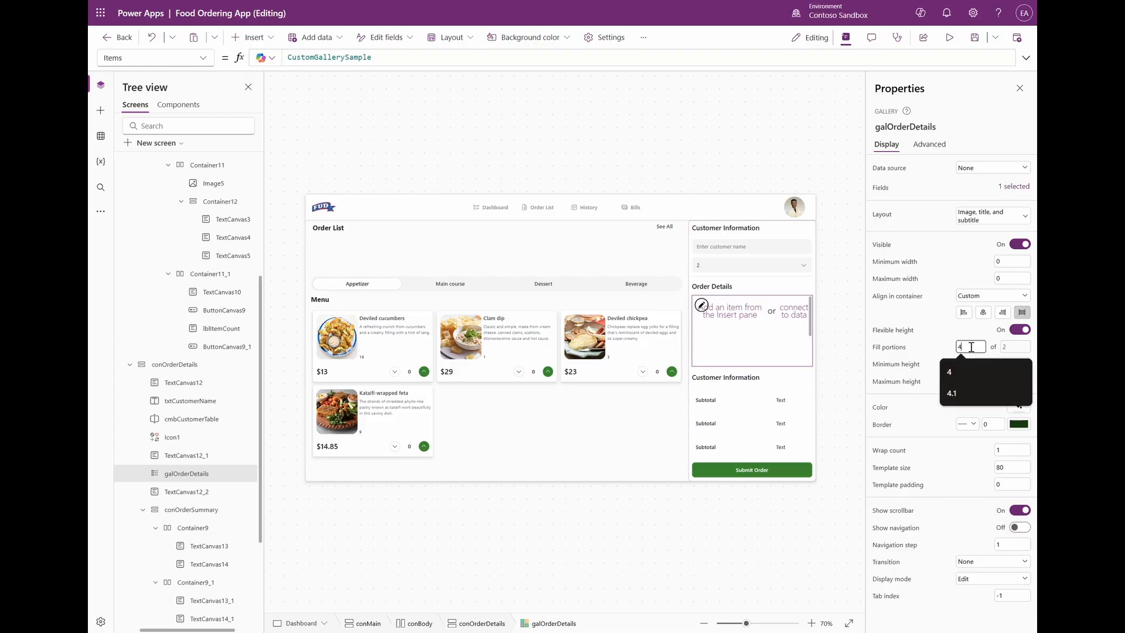
{"action": "key", "text": "Return"}
{"action": "left_click", "coordinate": [1020, 510]}
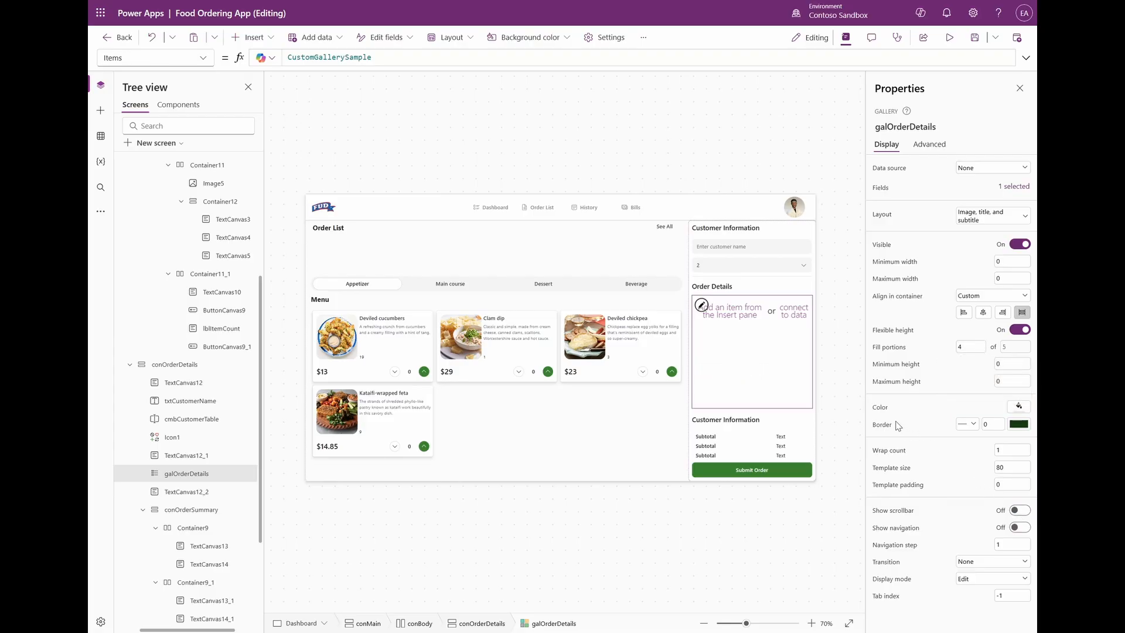
Set the Items property of galOrderDetails to the colOrderDetails collection.
{"action": "left_click", "coordinate": [724, 426]}
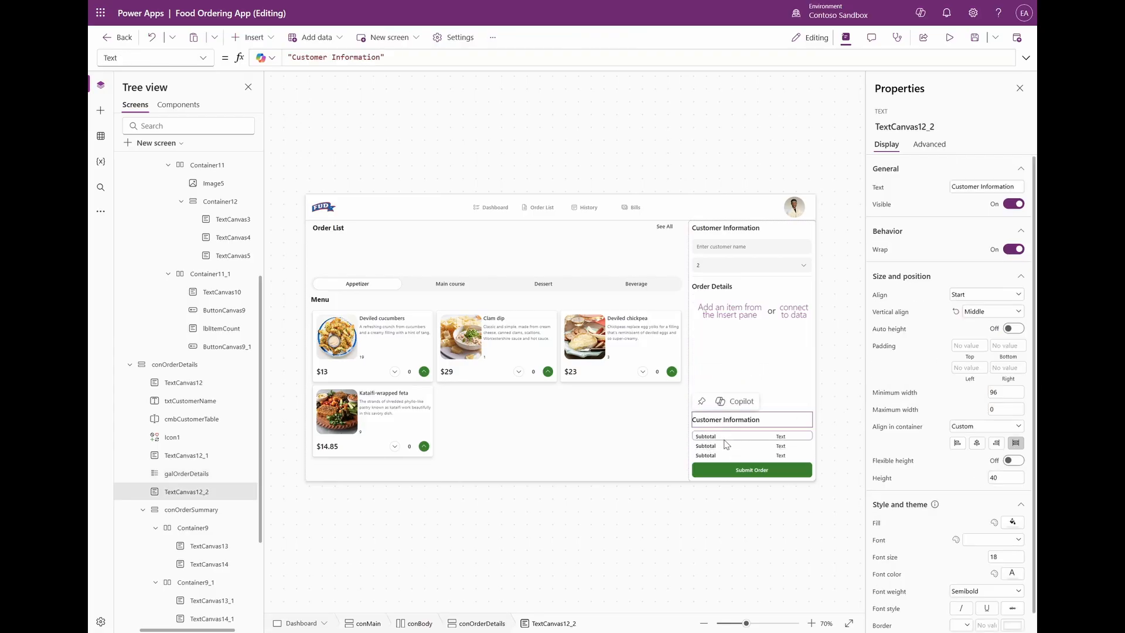
{"action": "left_click", "coordinate": [723, 444]}
{"action": "left_click", "coordinate": [704, 373]}
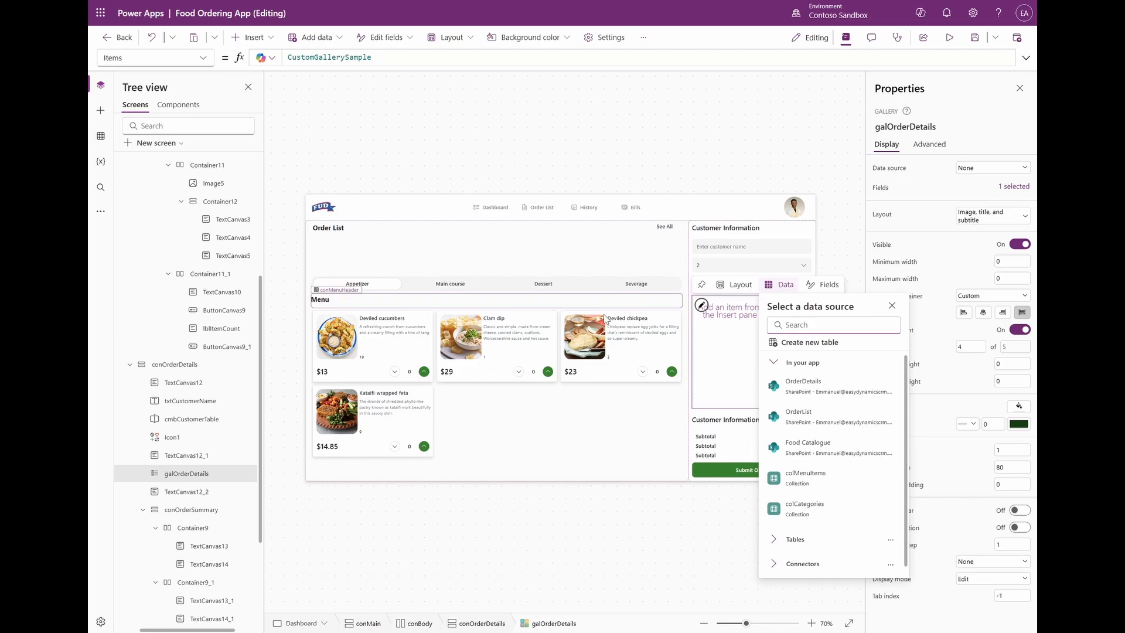
{"action": "left_click", "coordinate": [704, 374]}
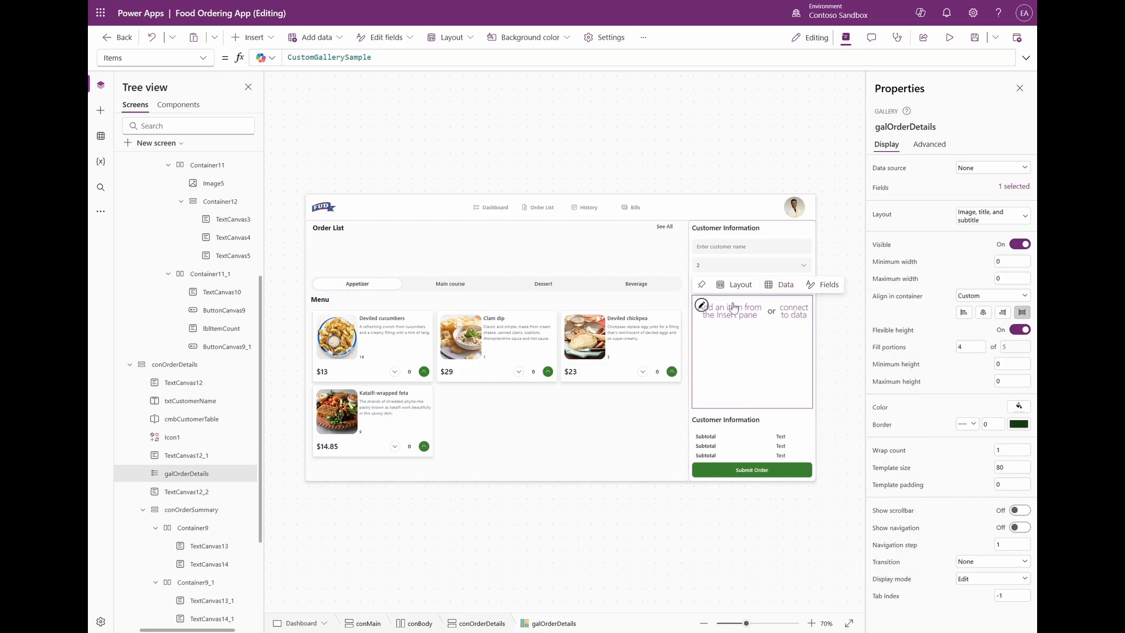
{"action": "left_click", "coordinate": [857, 62]}
{"action": "type", "text": "co"}
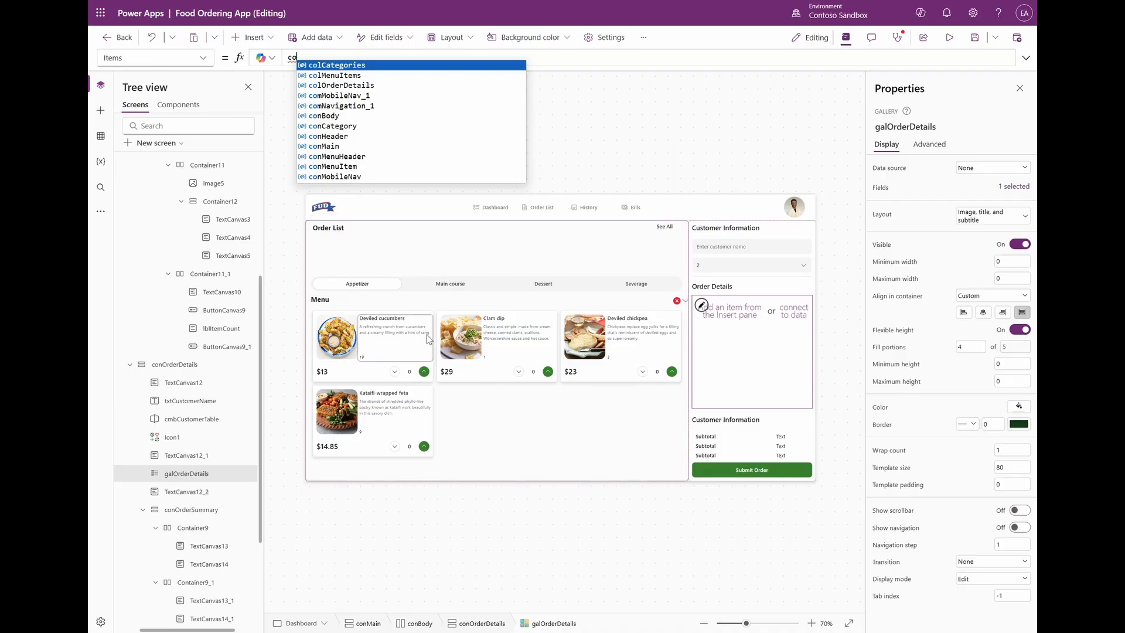
{"action": "left_click", "coordinate": [375, 87]}
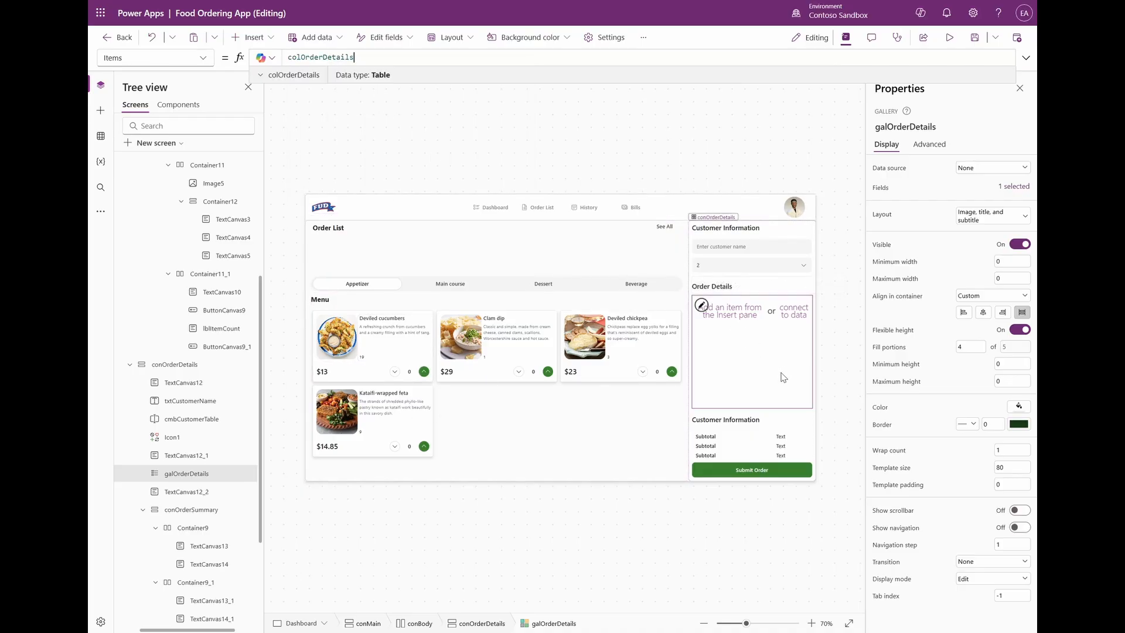
Insert a vertical container into the template of the galOrderDetails gallery.
{"action": "left_click", "coordinate": [710, 324]}
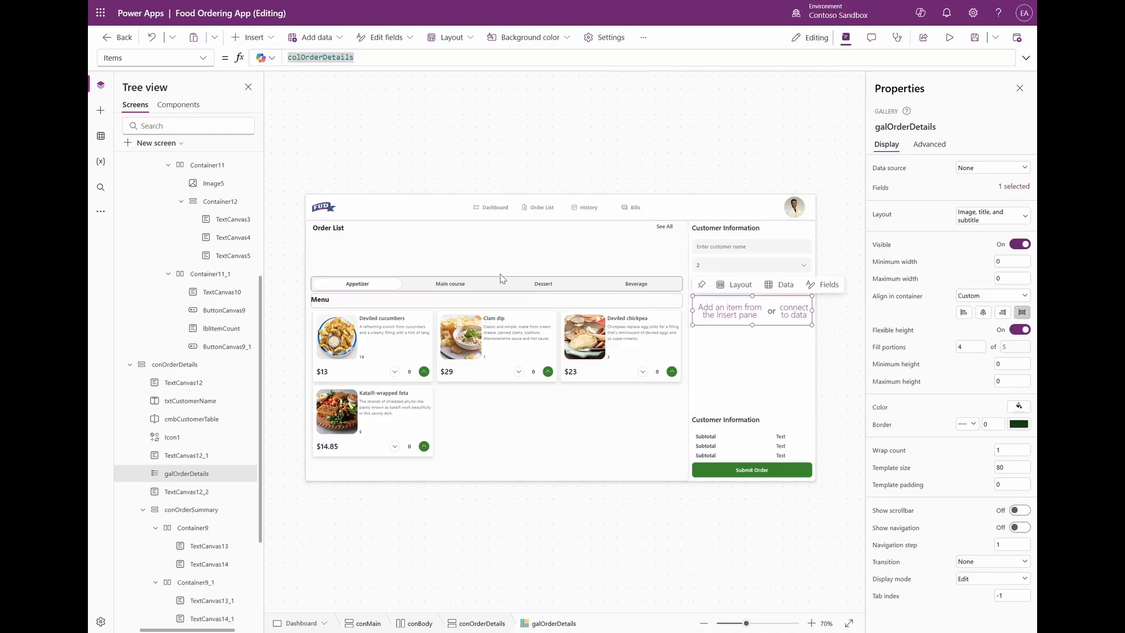
{"action": "left_click", "coordinate": [265, 39]}
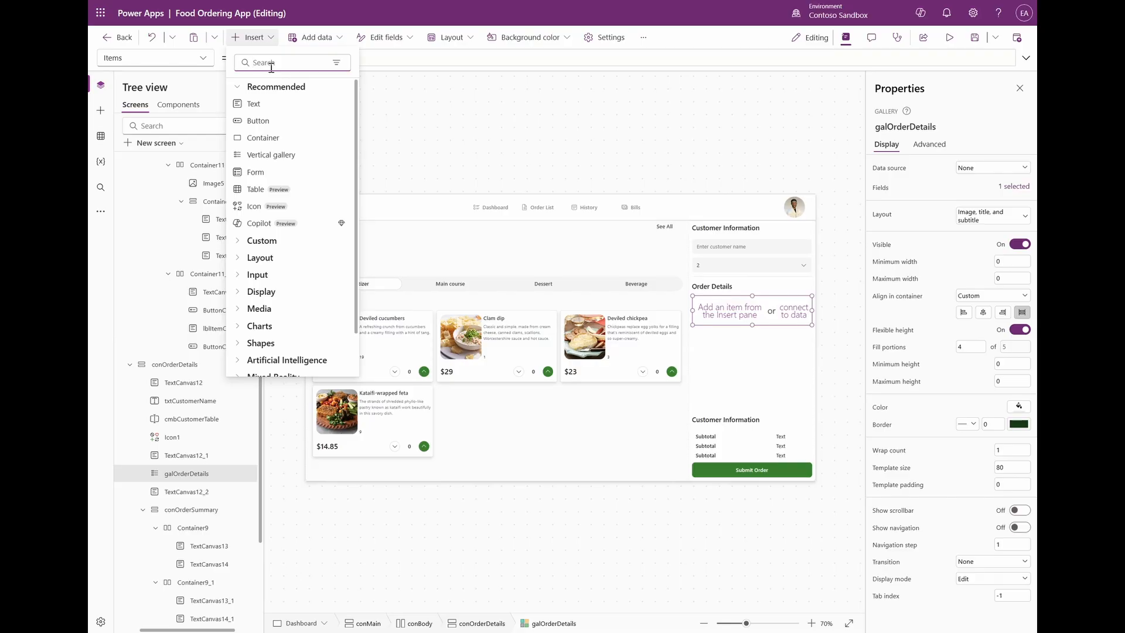
{"action": "type", "text": "vert"}
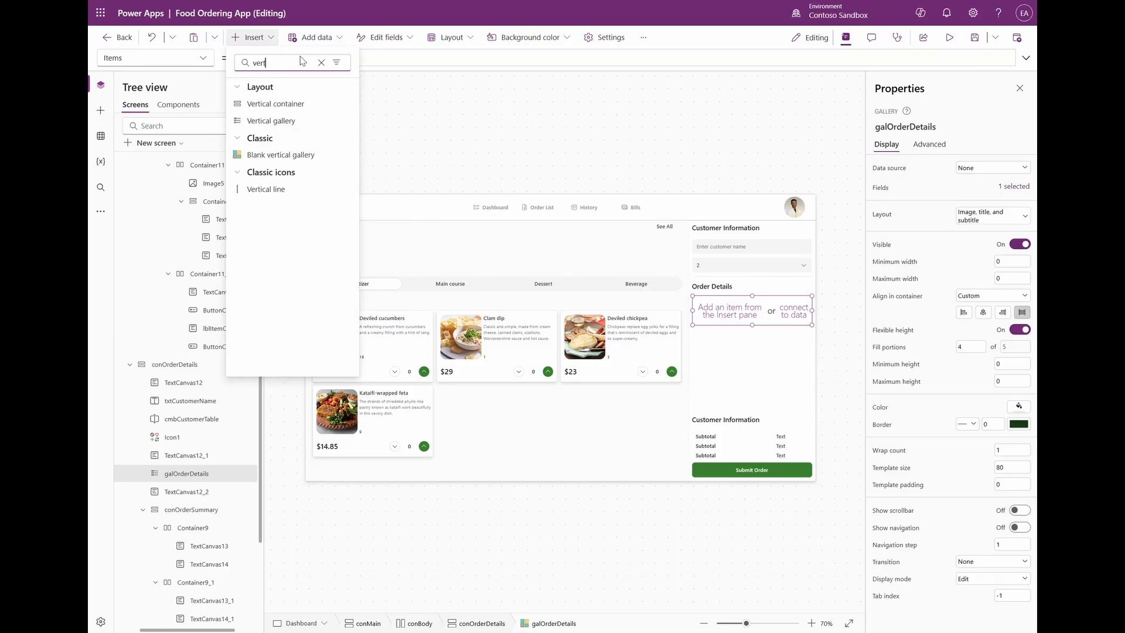
{"action": "left_click", "coordinate": [290, 104]}
Set the new gallery container's width to Parent.TemplateWidth and its height to Parent.TemplateHeight.
{"action": "left_click", "coordinate": [976, 332]}
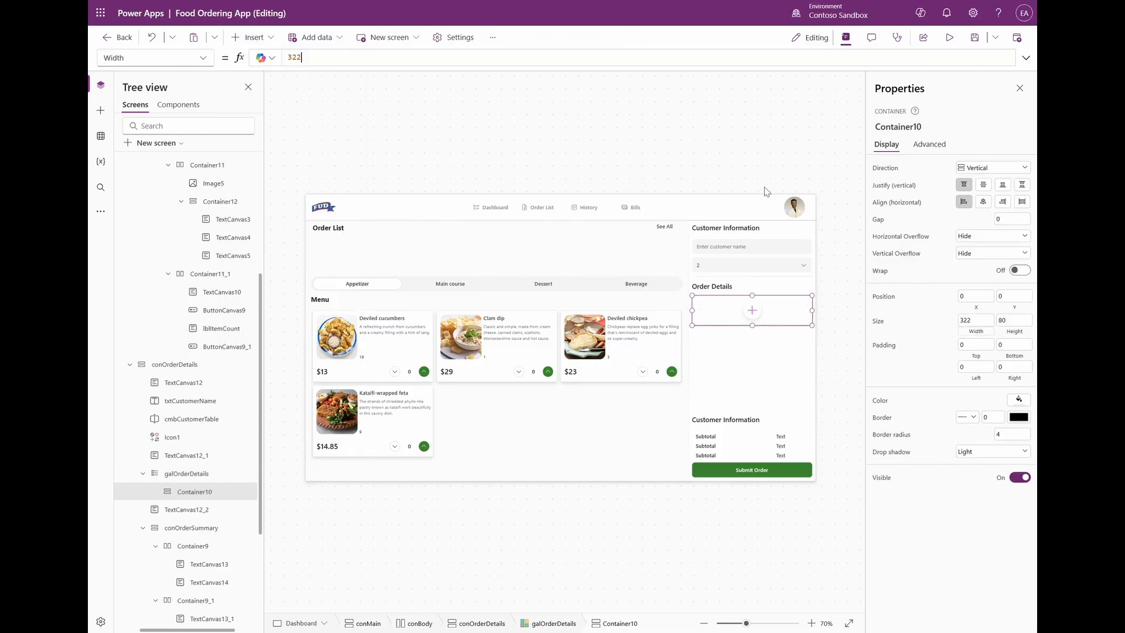
{"action": "left_click", "coordinate": [528, 58]}
{"action": "key", "text": "ctrl+a"}
{"action": "type", "text": "P"}
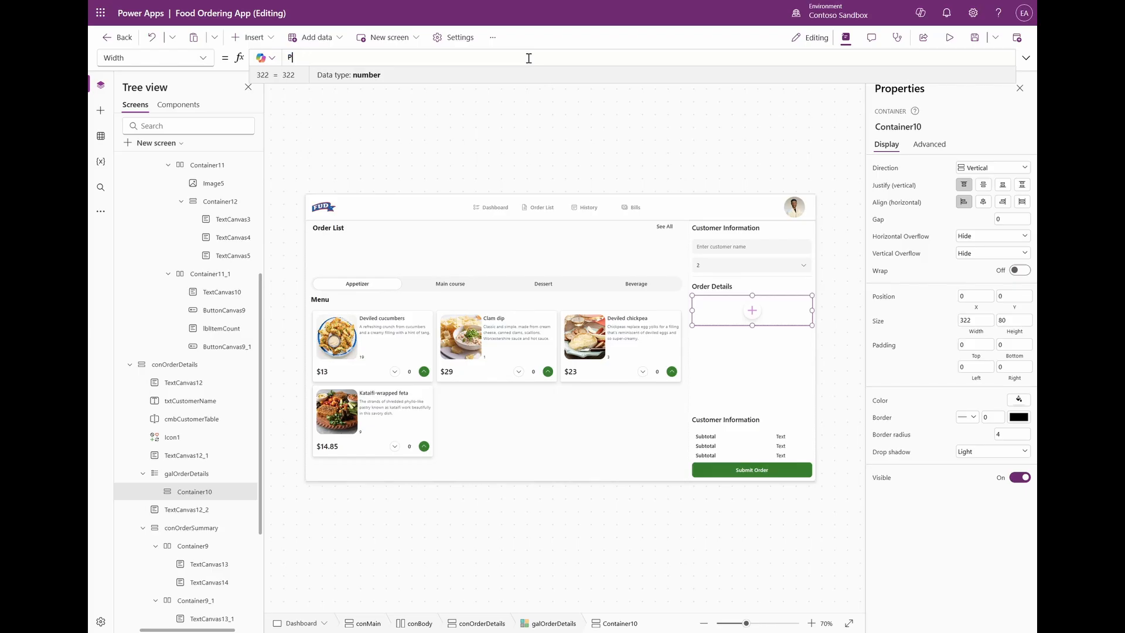
{"action": "type", "text": "arent.tem"}
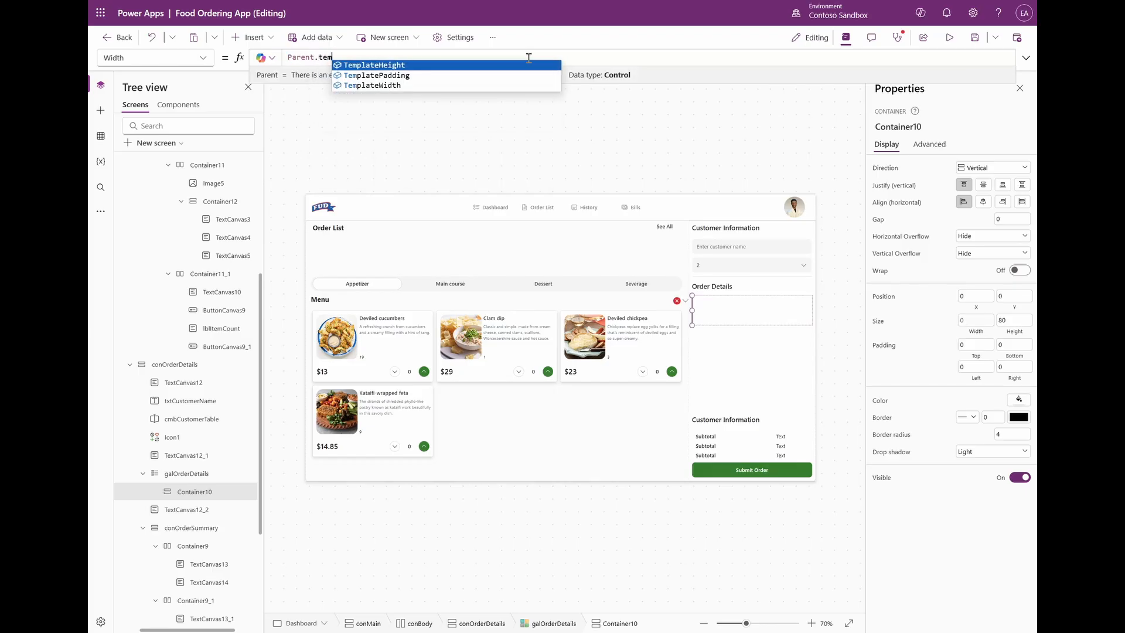
{"action": "key", "text": "Down"}
{"action": "key", "text": "Down"}
{"action": "key", "text": "Tab"}
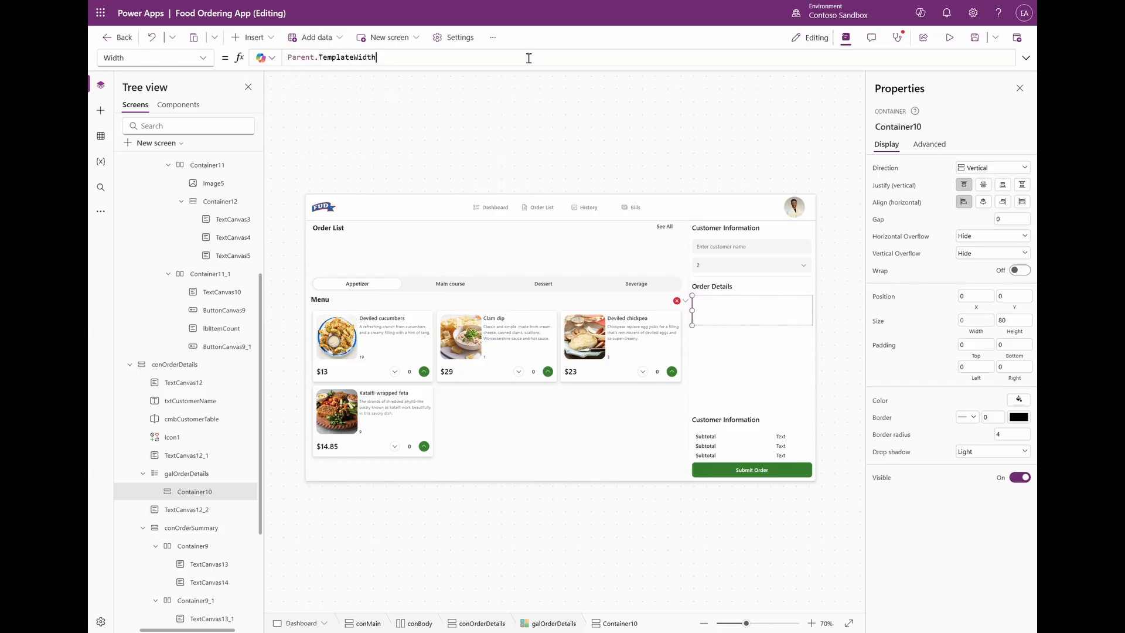
{"action": "left_click", "coordinate": [1006, 332]}
{"action": "left_click", "coordinate": [394, 58]}
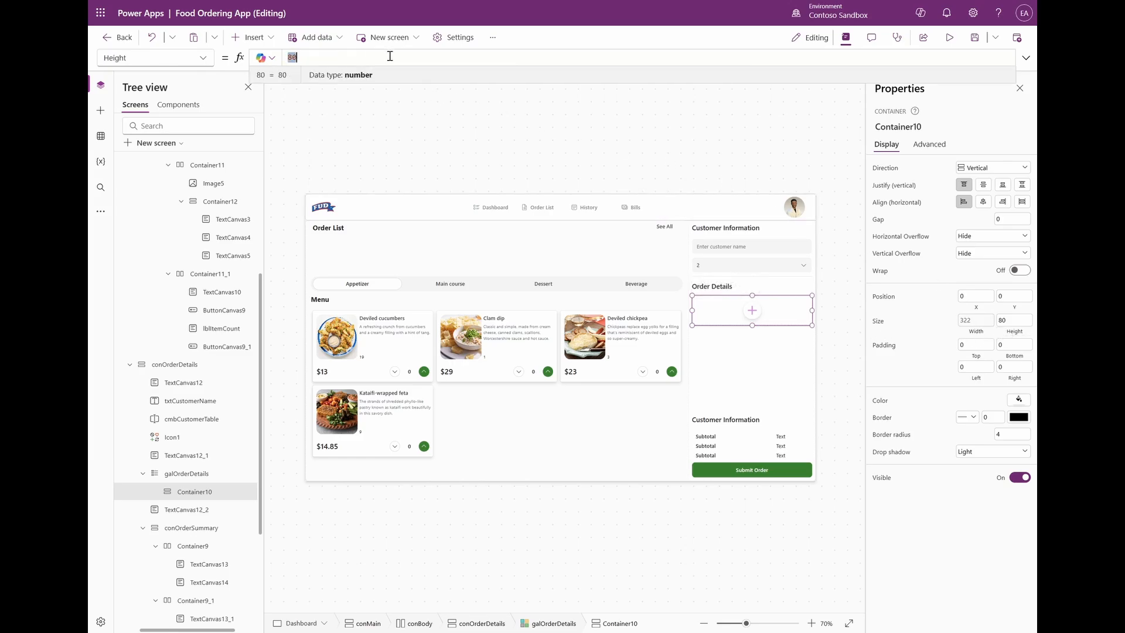
{"action": "type", "text": "Parent.TemplateHeight"}
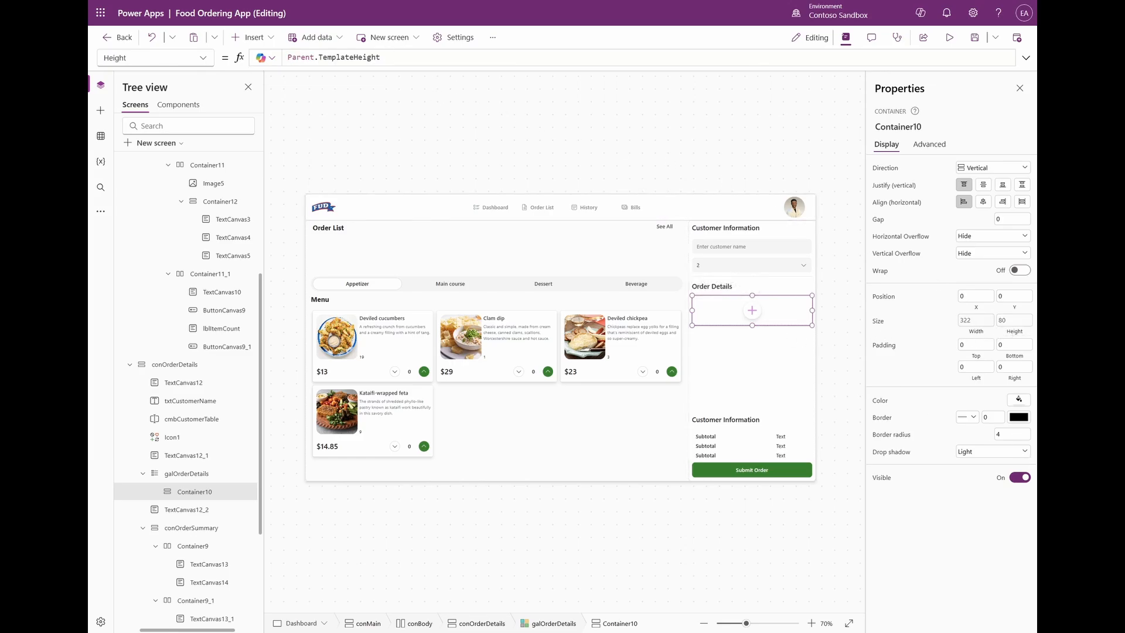
Set Container10's drop shadow to None and its border radius to 0.
{"action": "left_click", "coordinate": [995, 452]}
{"action": "left_click", "coordinate": [994, 464]}
{"action": "left_click", "coordinate": [1012, 435]}
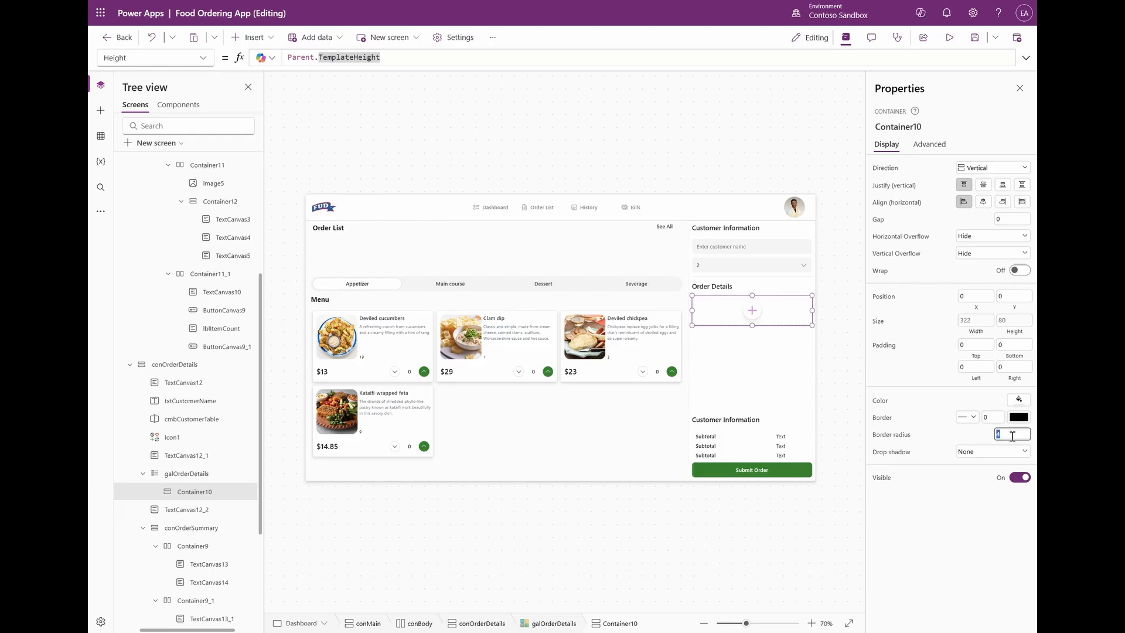
{"action": "type", "text": "0"}
{"action": "left_click", "coordinate": [975, 517]}
Change Container10's direction to Horizontal and insert an image into it.
{"action": "left_click", "coordinate": [1003, 168]}
{"action": "left_click", "coordinate": [996, 182]}
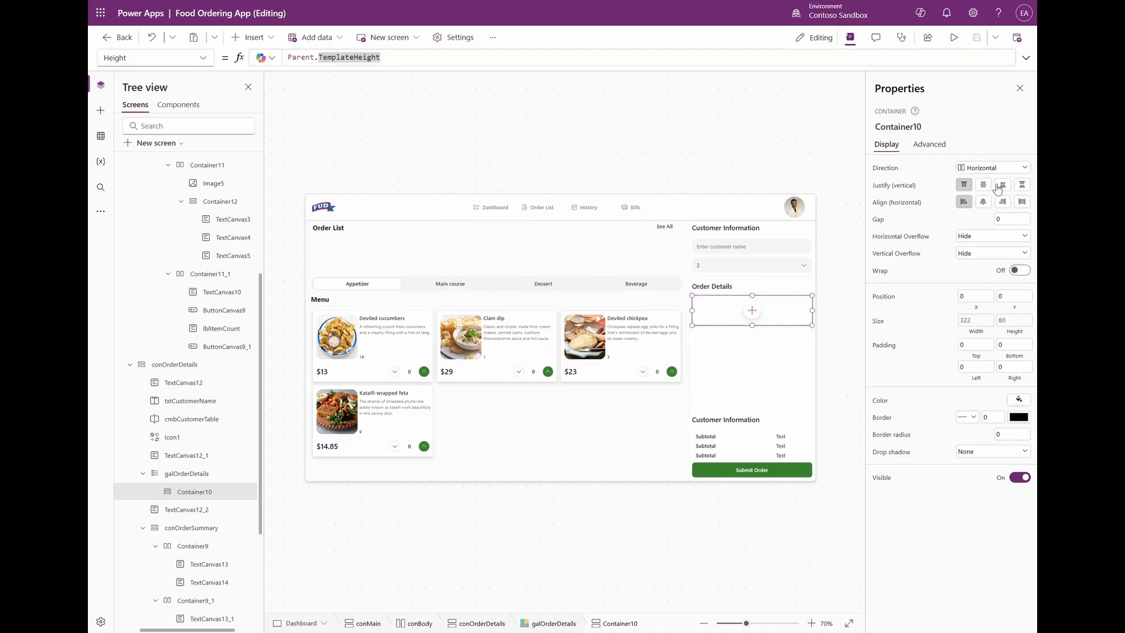
{"action": "left_click", "coordinate": [256, 39]}
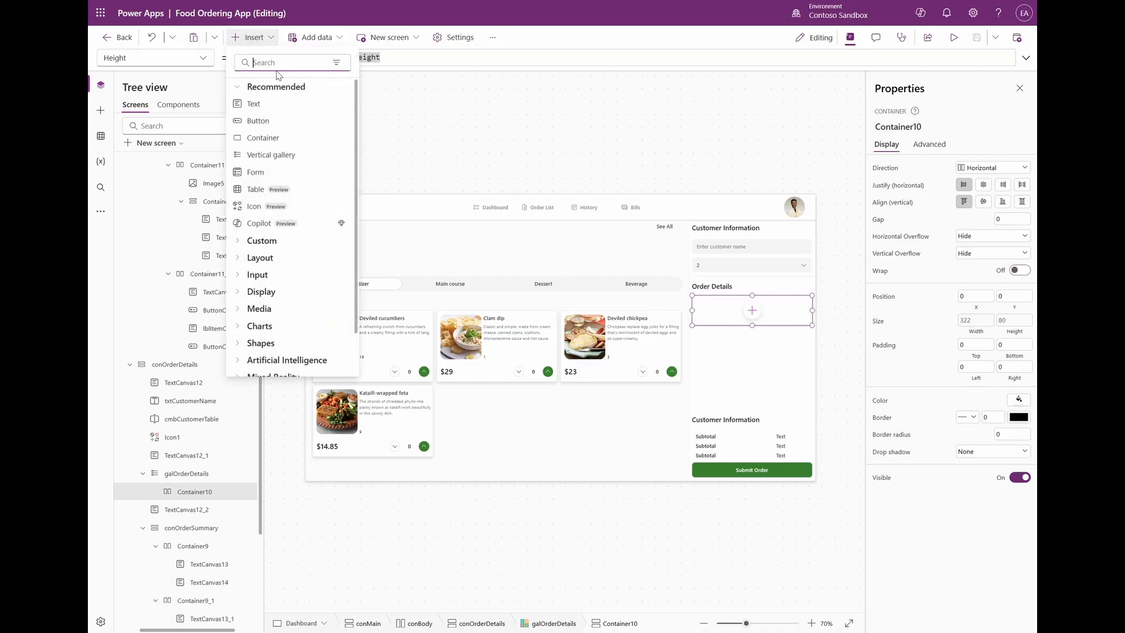
{"action": "type", "text": "image"}
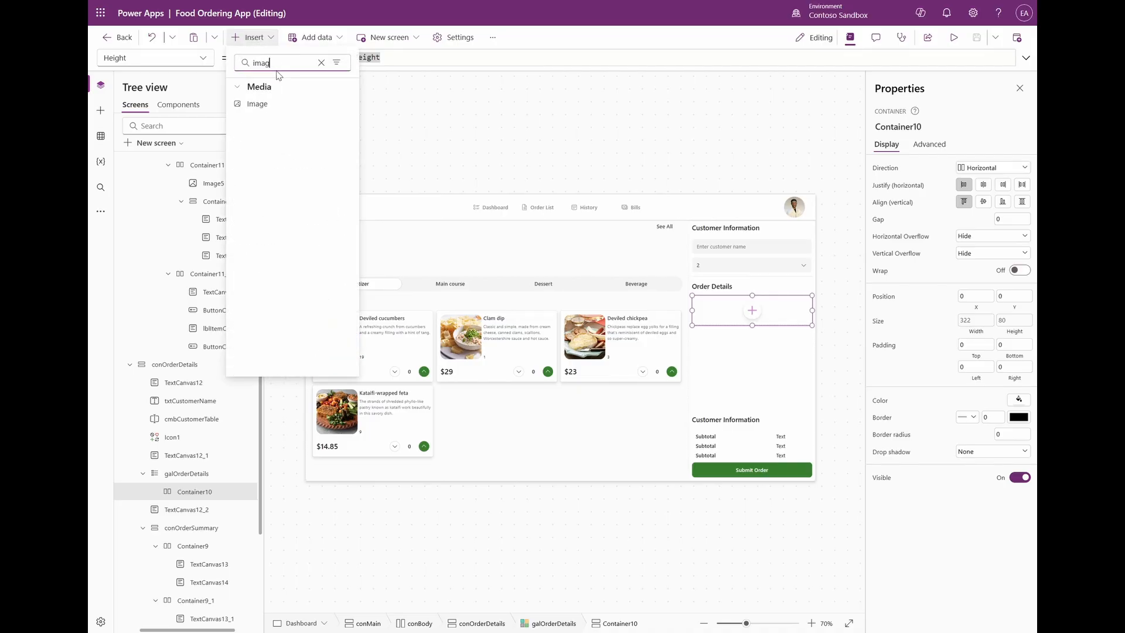
{"action": "left_click", "coordinate": [276, 105]}
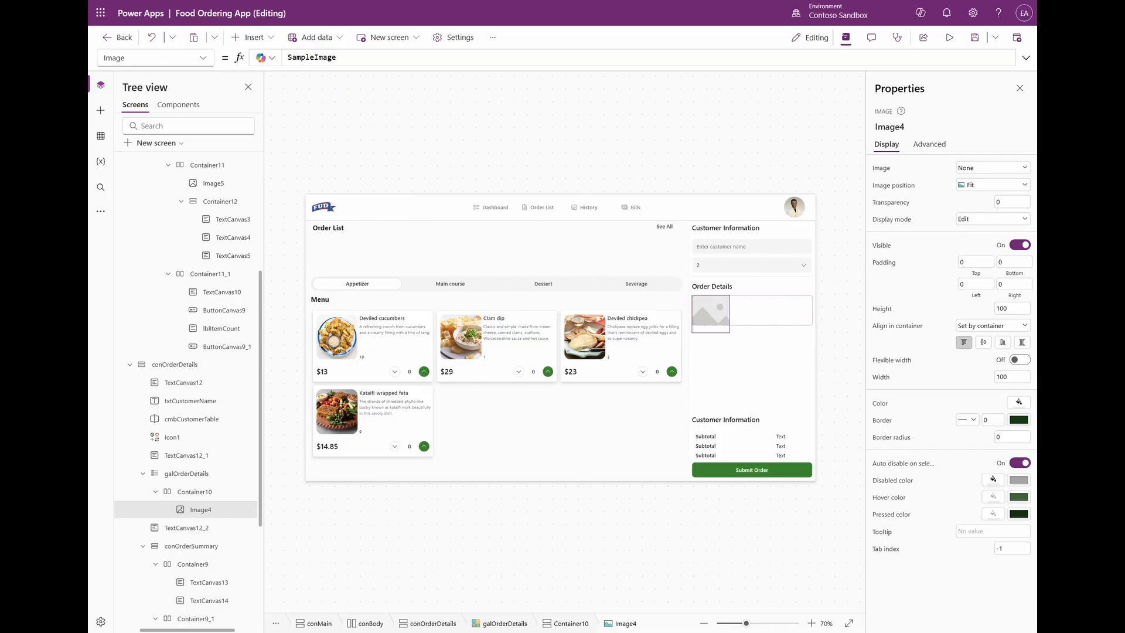
Center the new image vertically in Container10 and set both its width and height to 65.
{"action": "left_click", "coordinate": [982, 343]}
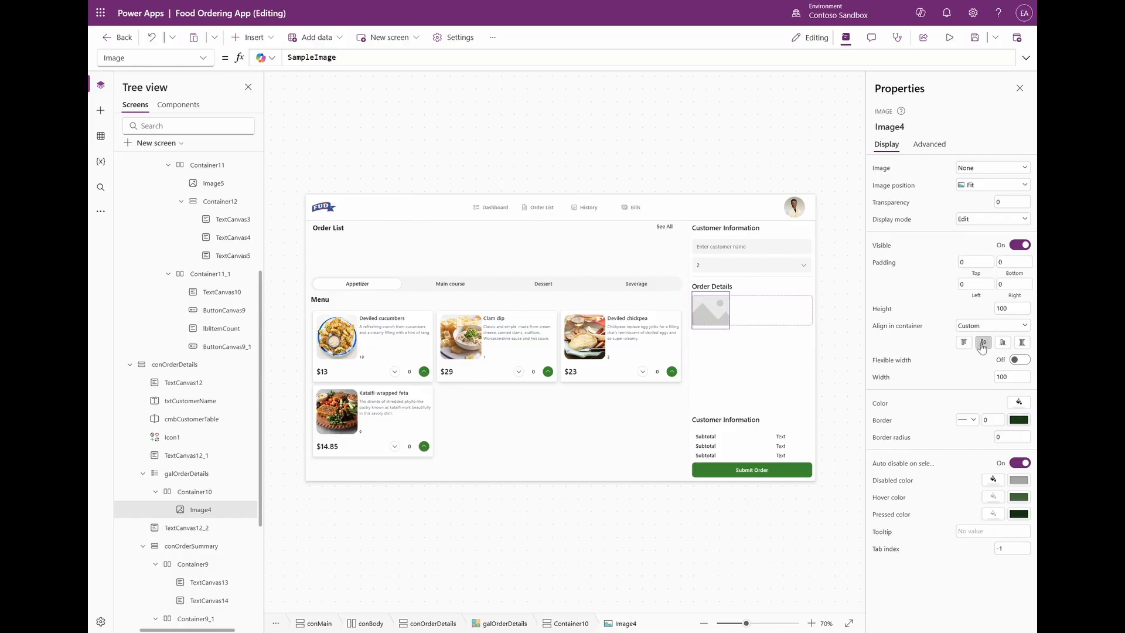
{"action": "double_click", "coordinate": [1014, 375]}
{"action": "type", "text": "65"}
{"action": "double_click", "coordinate": [1002, 308]}
{"action": "type", "text": "65"}
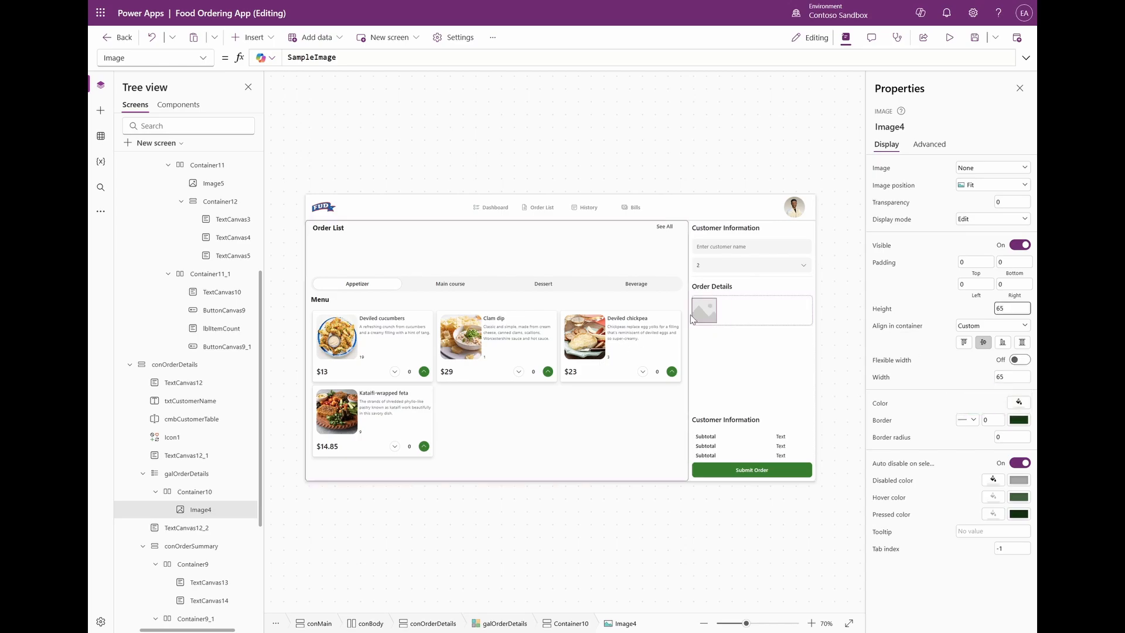
Set the image's source to ThisItem.Image and style it with a border radius of 8, with the picture filling its frame.
{"action": "double_click", "coordinate": [341, 58]}
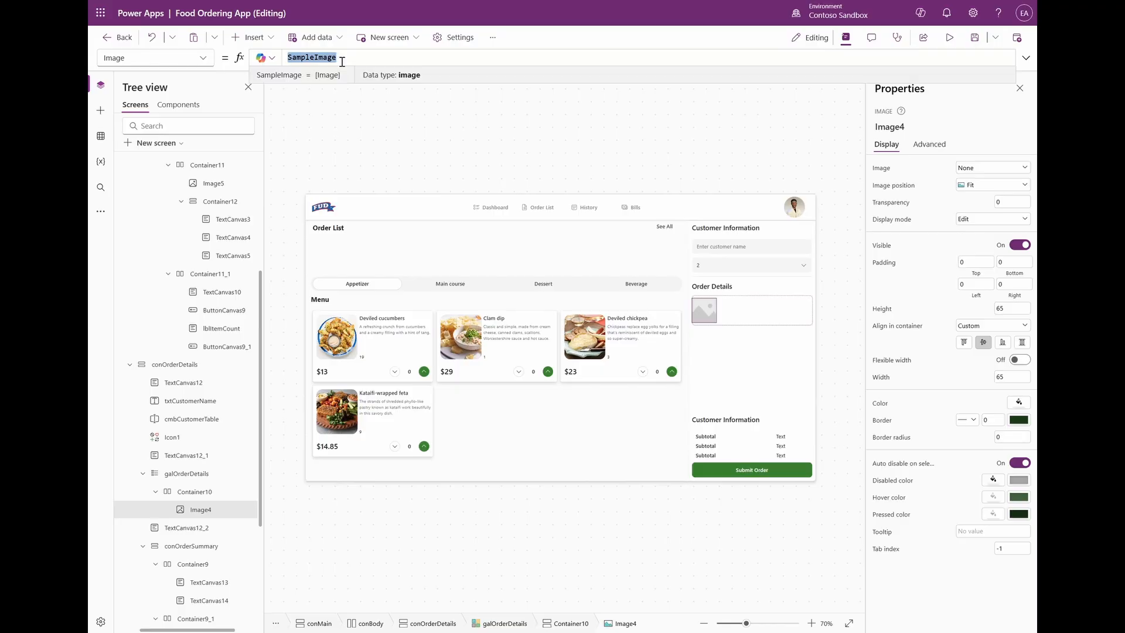
{"action": "type", "text": "ThisItem.Image"}
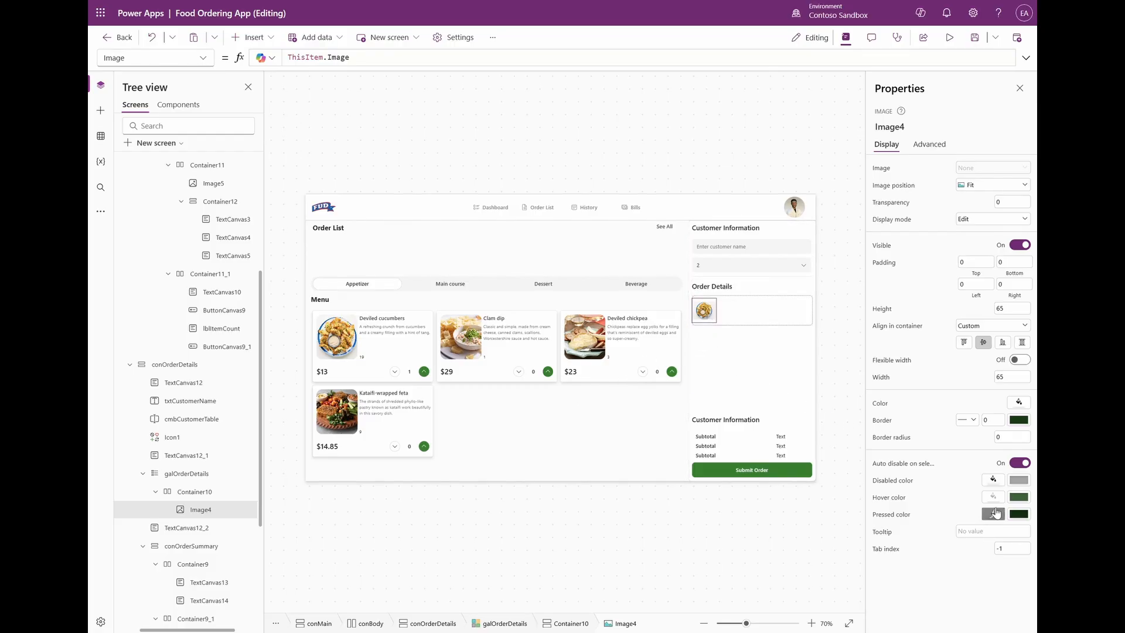
{"action": "left_click", "coordinate": [1010, 436]}
{"action": "type", "text": "8"}
{"action": "left_click", "coordinate": [979, 186]}
{"action": "left_click", "coordinate": [984, 210]}
Set the drop shadow of the conOrderDetails container to Light.
{"action": "left_click", "coordinate": [766, 366]}
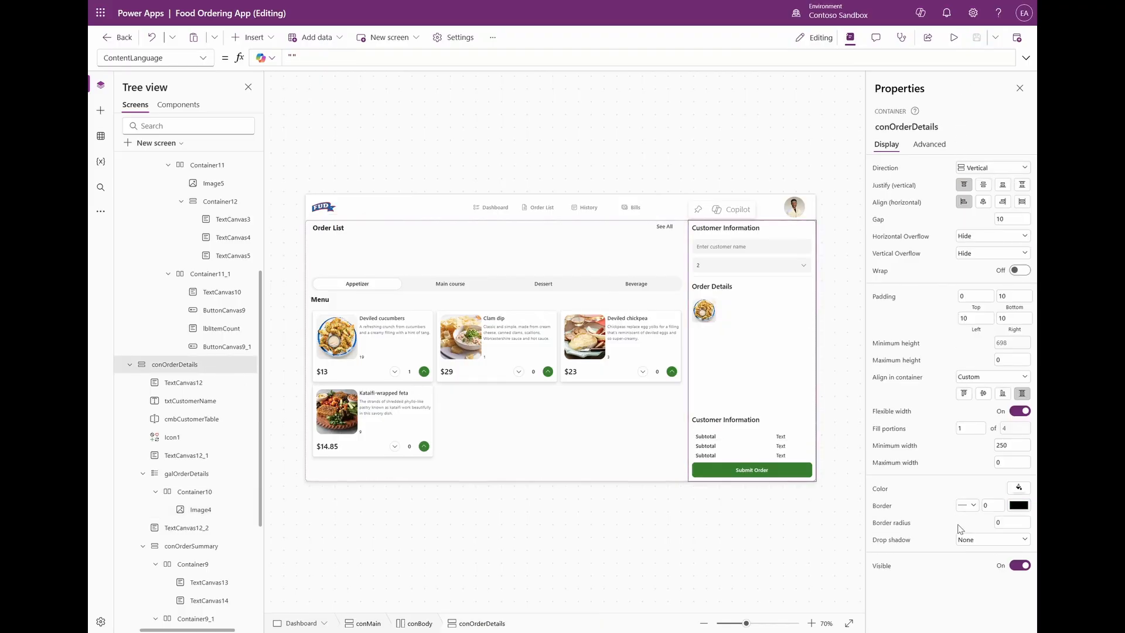
{"action": "left_click", "coordinate": [1009, 540]}
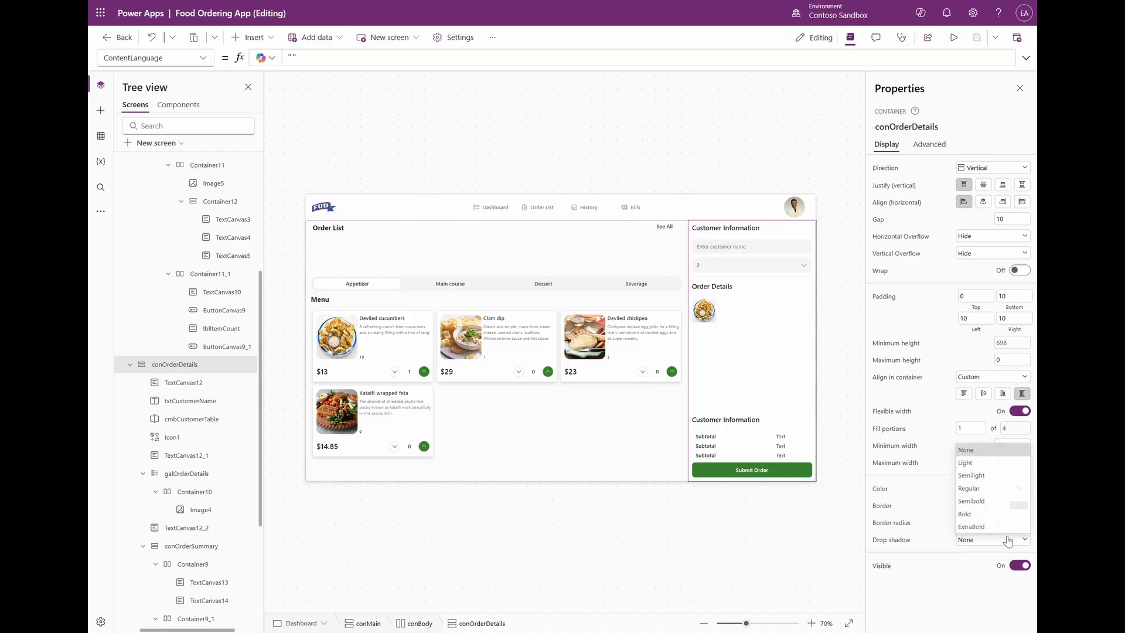
{"action": "left_click", "coordinate": [992, 463]}
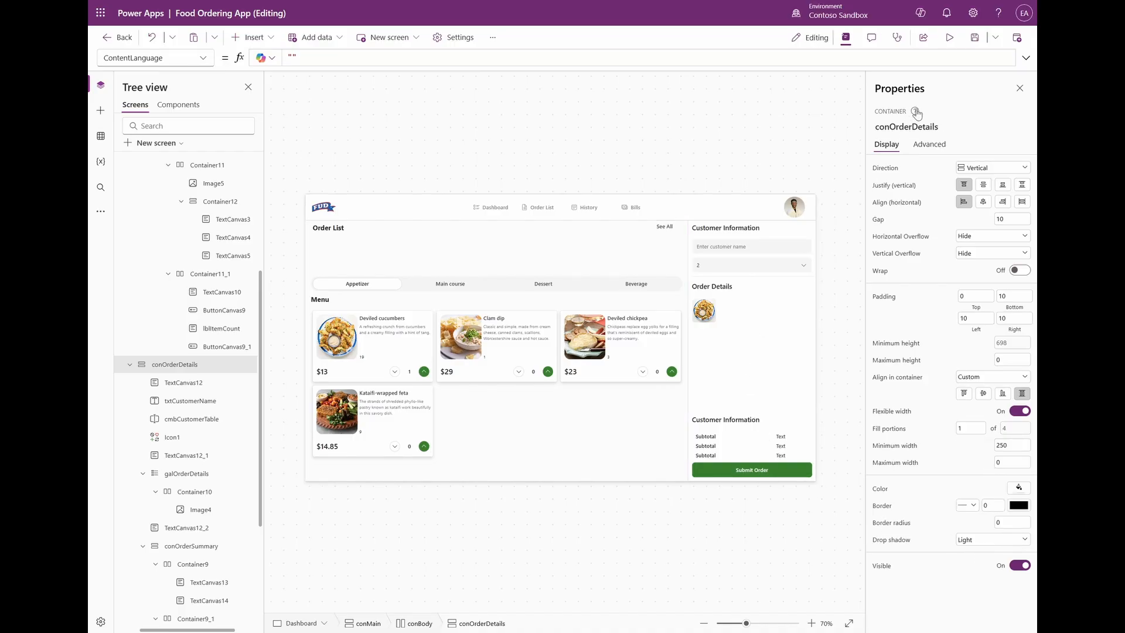
Insert a horizontal container beside the image inside Container10.
{"action": "left_click", "coordinate": [748, 313]}
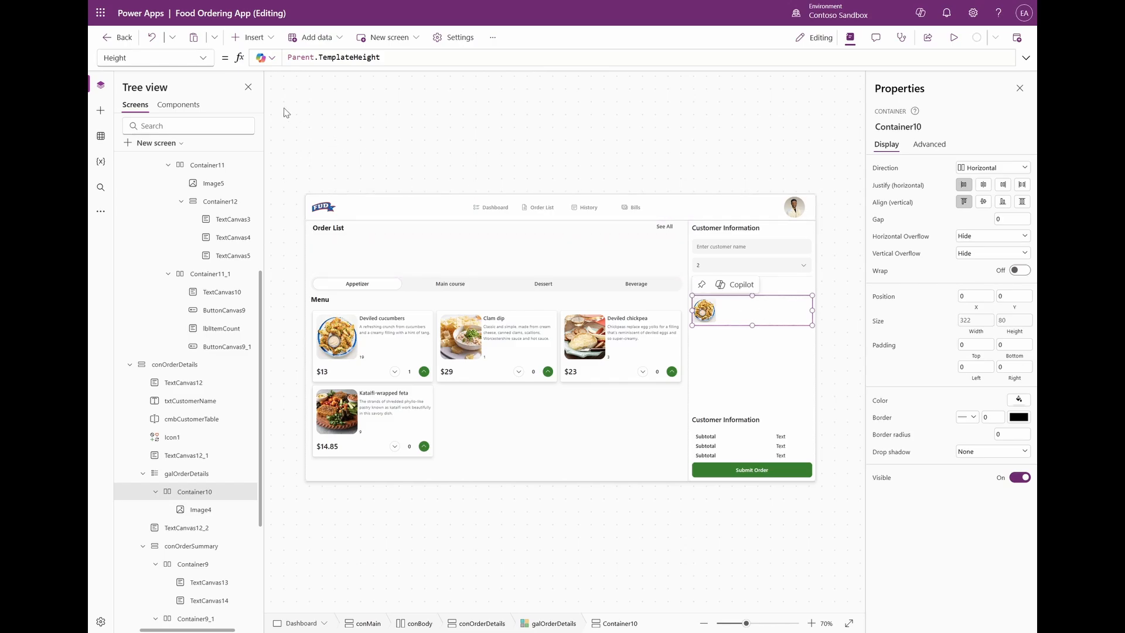
{"action": "left_click", "coordinate": [256, 37]}
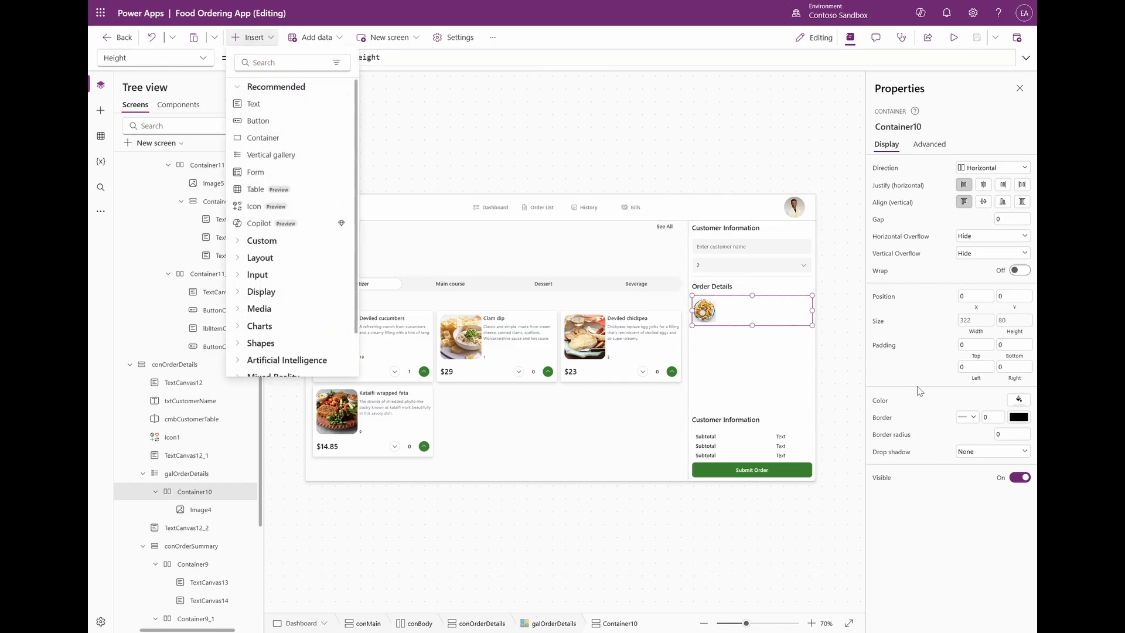
{"action": "left_click", "coordinate": [325, 62]}
{"action": "type", "text": "hor"}
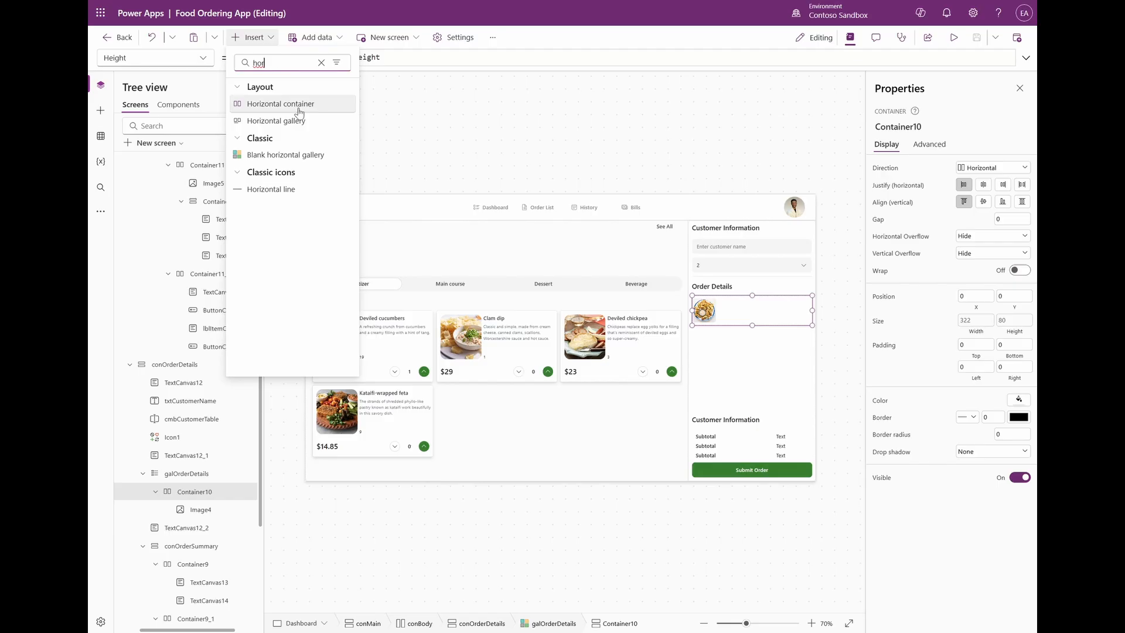
{"action": "left_click", "coordinate": [299, 111]}
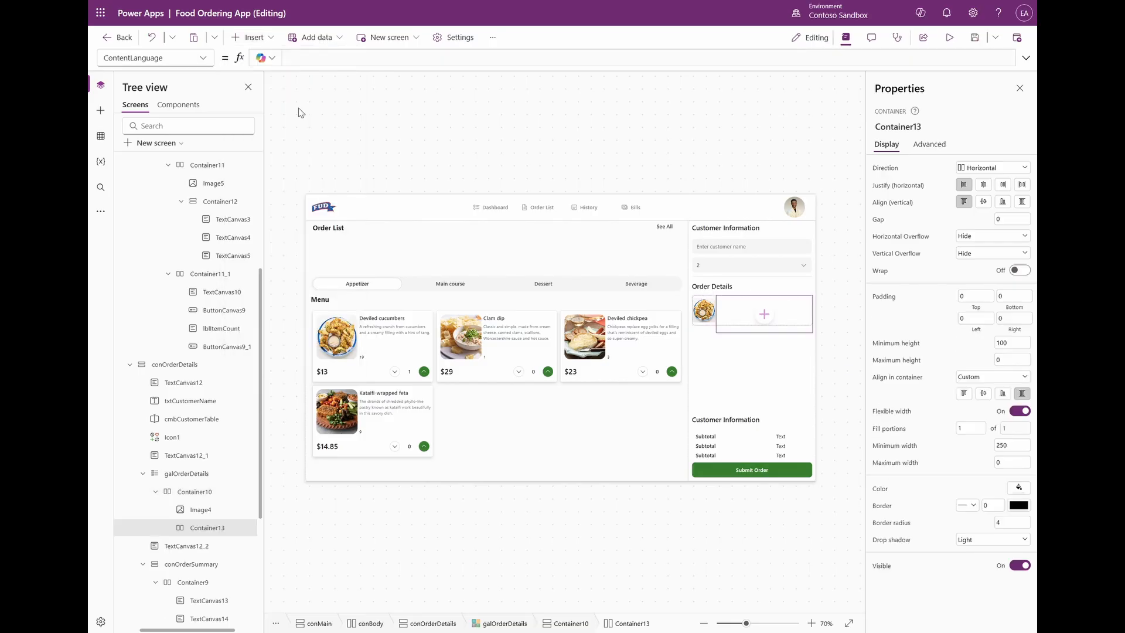
Set the minimum height and minimum width of Container13 to 0.
{"action": "left_click", "coordinate": [1008, 345]}
{"action": "type", "text": "0"}
{"action": "left_click", "coordinate": [1012, 445]}
{"action": "type", "text": "0"}
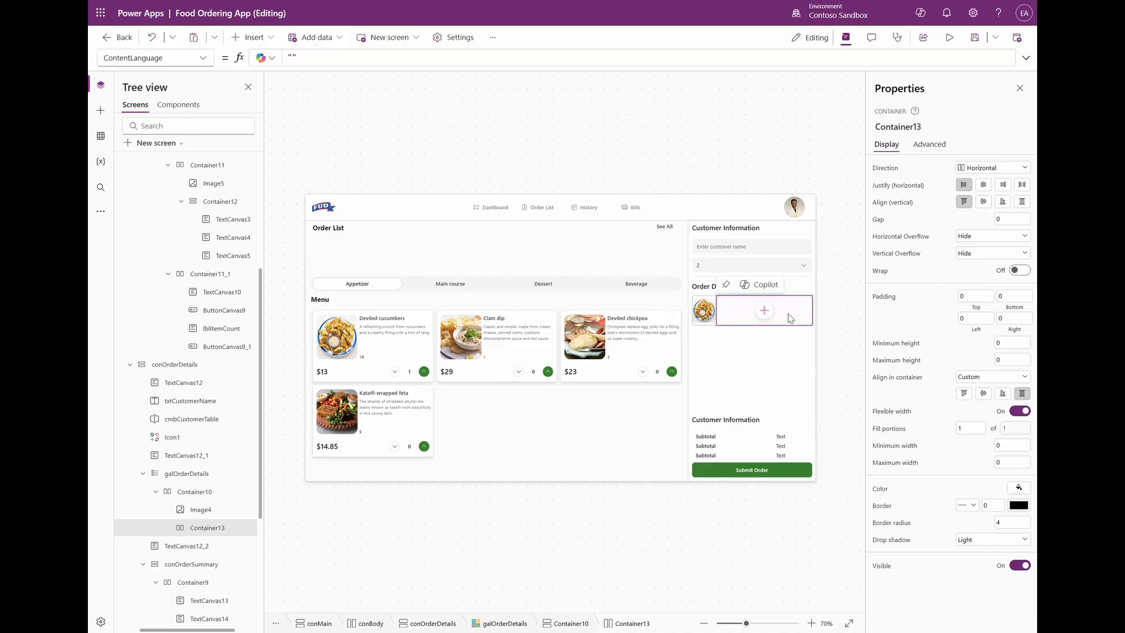
Paste two copies of Container13 inside Container13 itself.
{"action": "key", "text": "ctrl+v"}
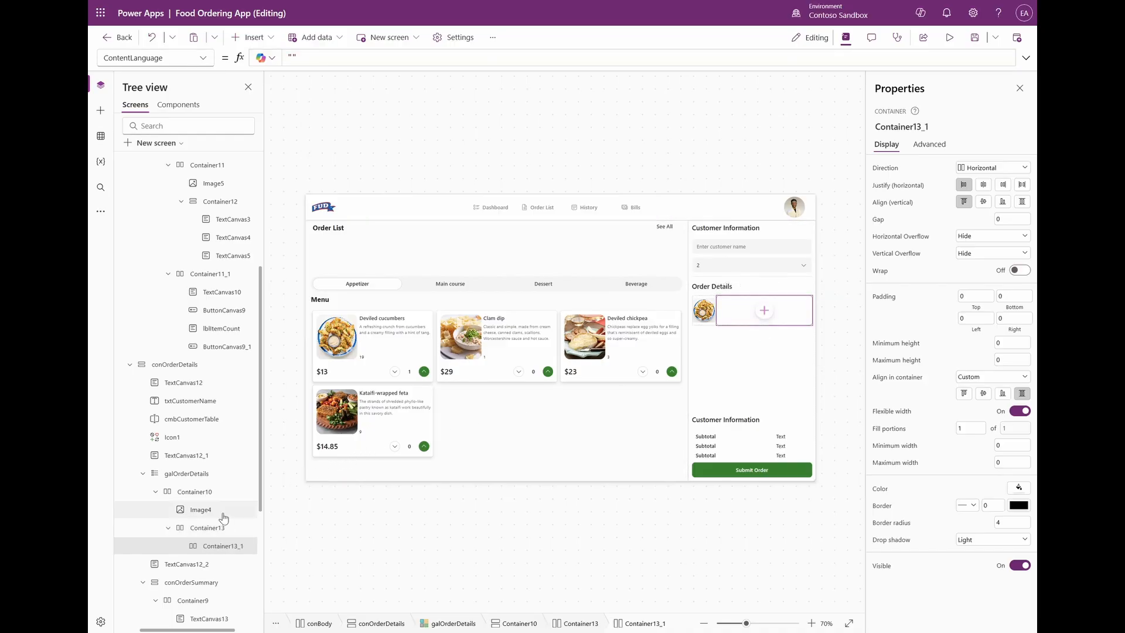
{"action": "left_click", "coordinate": [228, 529]}
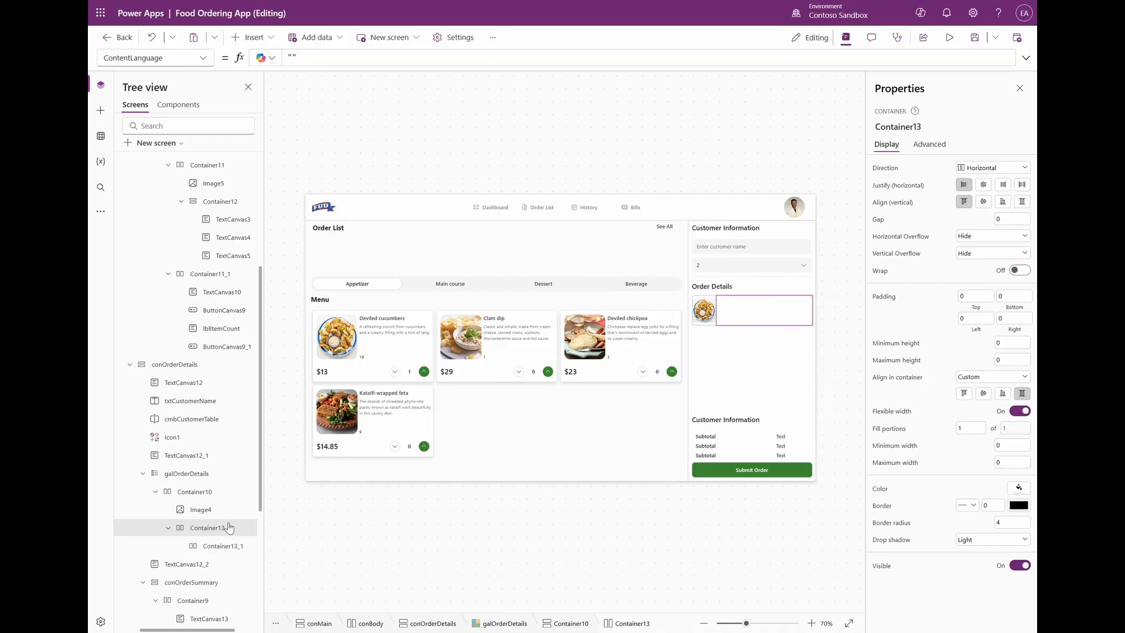
{"action": "key", "text": "ctrl+v"}
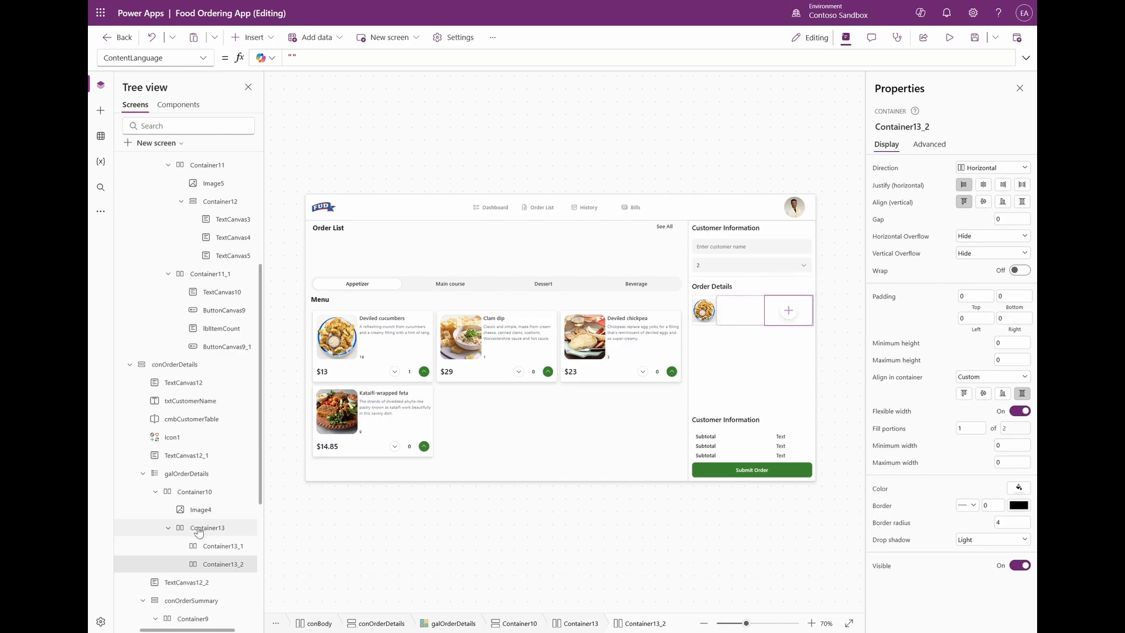
Change the direction of the outer Container13 to Vertical so its two inner containers stack.
{"action": "left_click", "coordinate": [199, 530]}
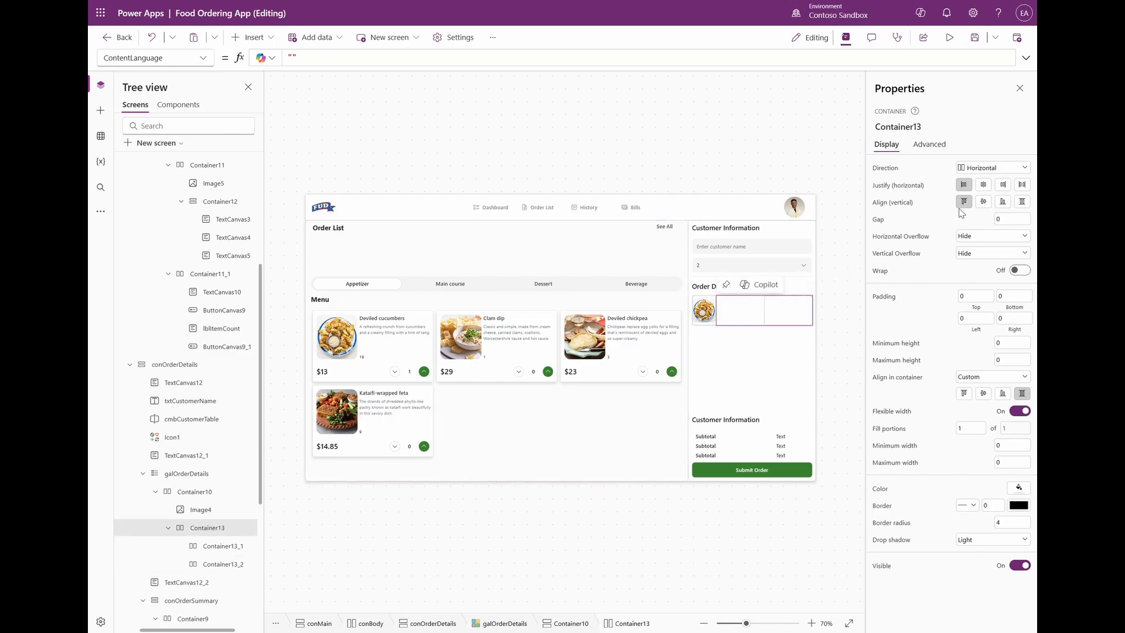
{"action": "left_click", "coordinate": [975, 171]}
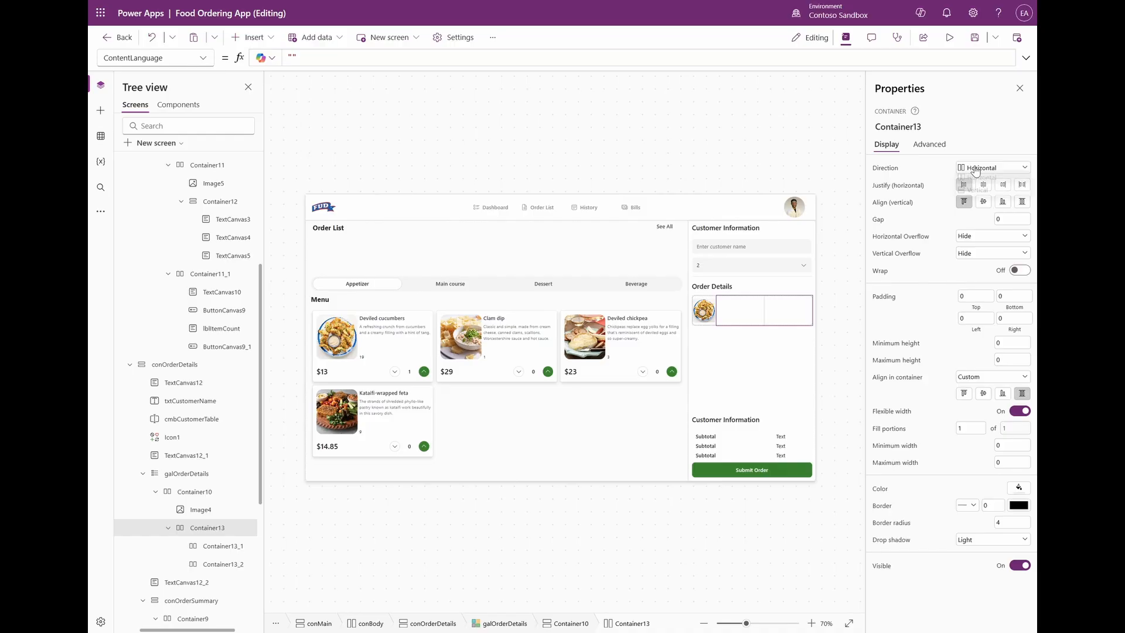
{"action": "left_click", "coordinate": [983, 199]}
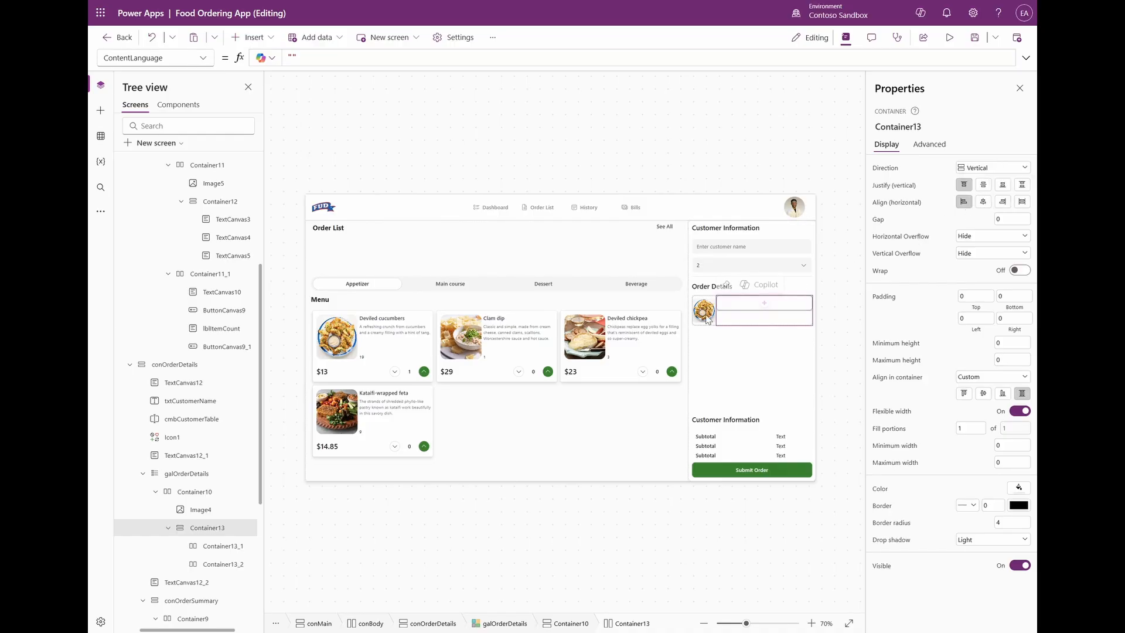
Set the drop shadow to None and the border radius to 0 on both Container13_1 and Container13_2.
{"action": "left_click", "coordinate": [754, 304]}
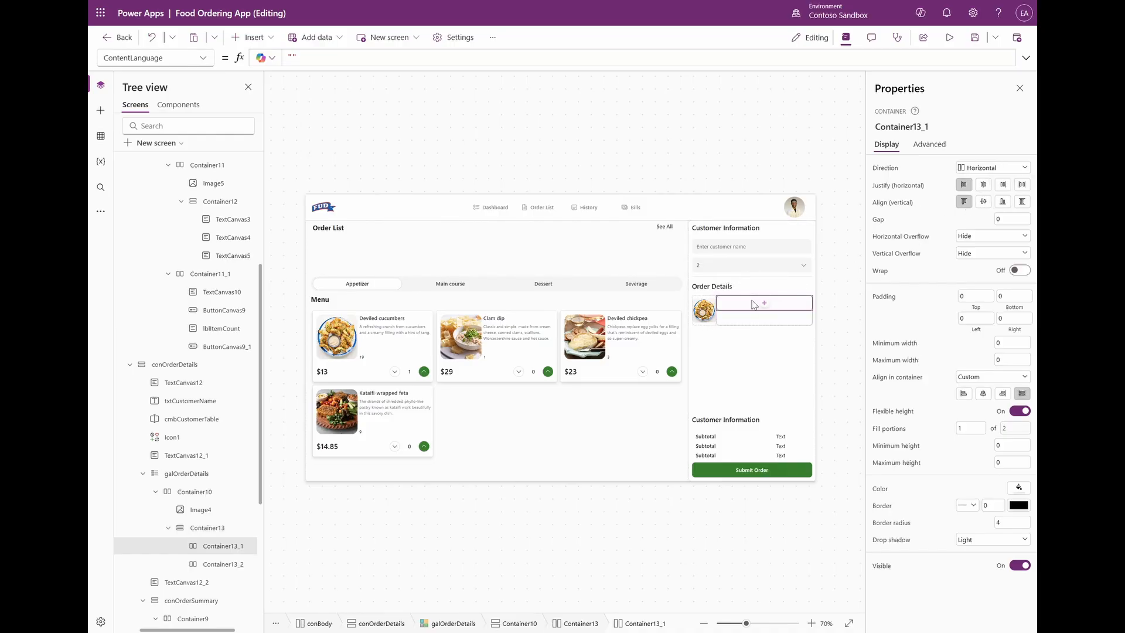
{"action": "left_click", "coordinate": [237, 564], "text": "ctrl"}
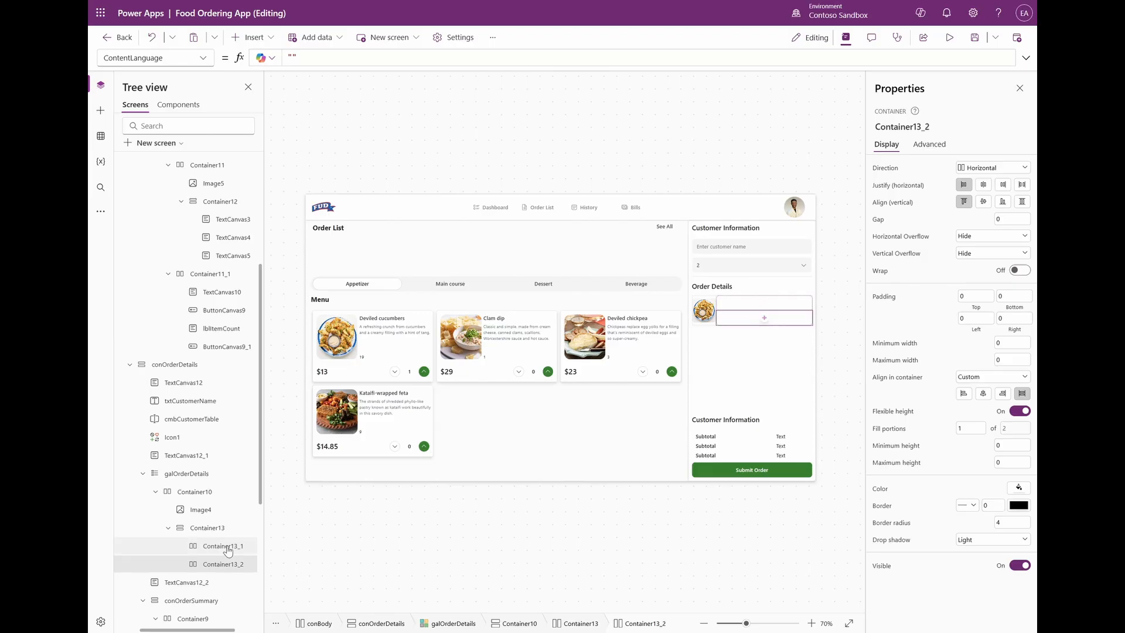
{"action": "left_click", "coordinate": [990, 521]}
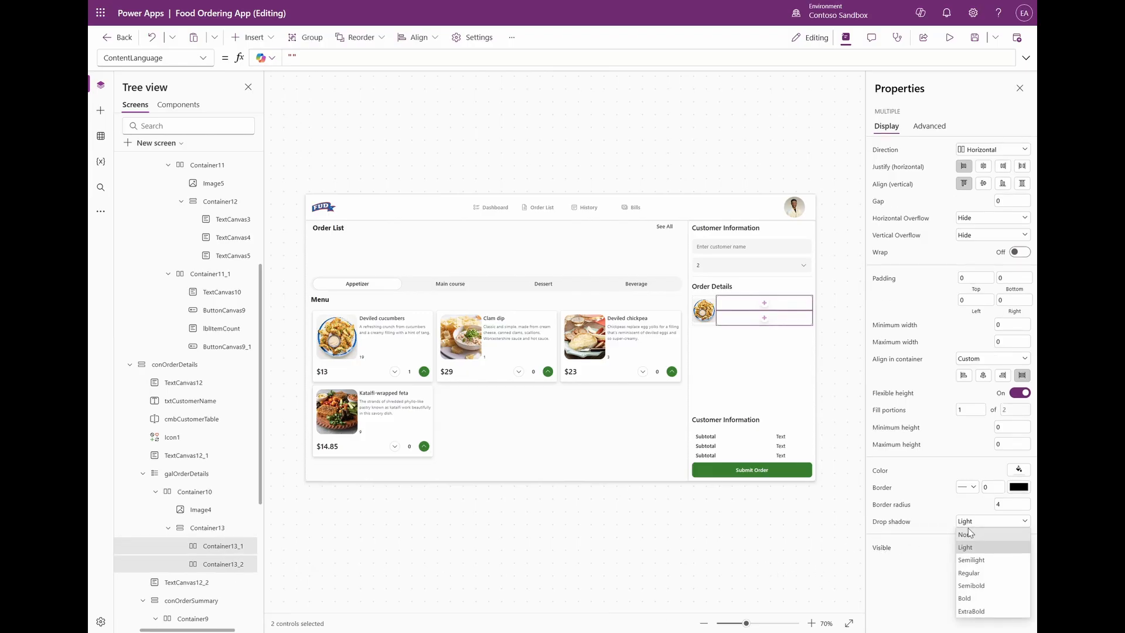
{"action": "left_click", "coordinate": [993, 531]}
{"action": "left_click", "coordinate": [1007, 504]}
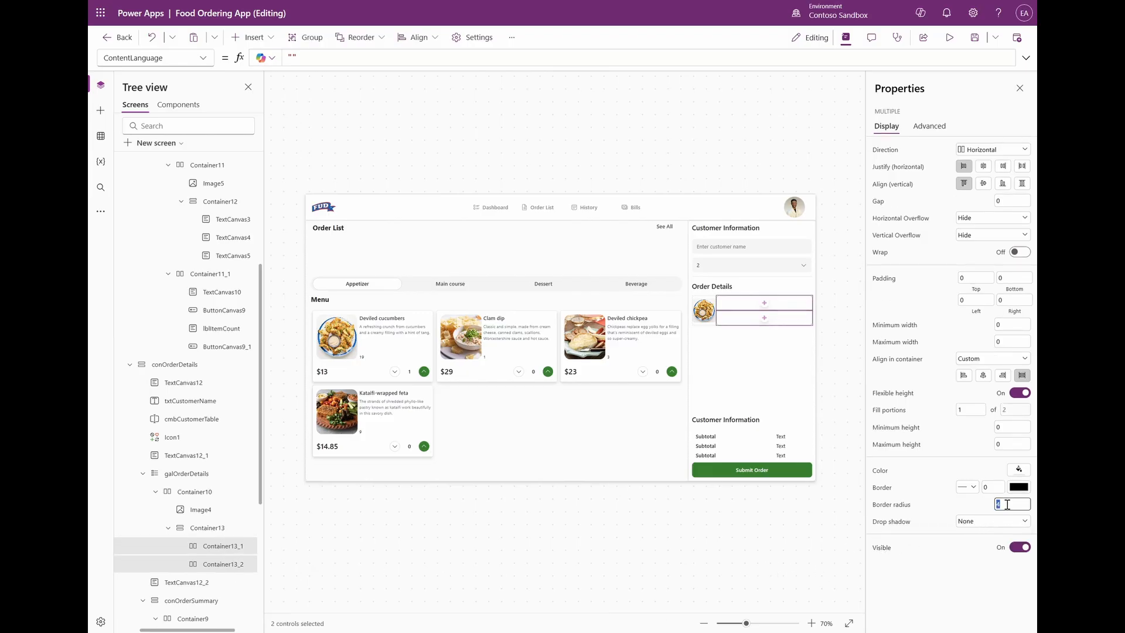
{"action": "type", "text": "0"}
{"action": "left_click", "coordinate": [939, 580]}
Set the drop shadow of Container13 to None and its border radius to 0.
{"action": "left_click", "coordinate": [211, 528]}
{"action": "left_click", "coordinate": [990, 539]}
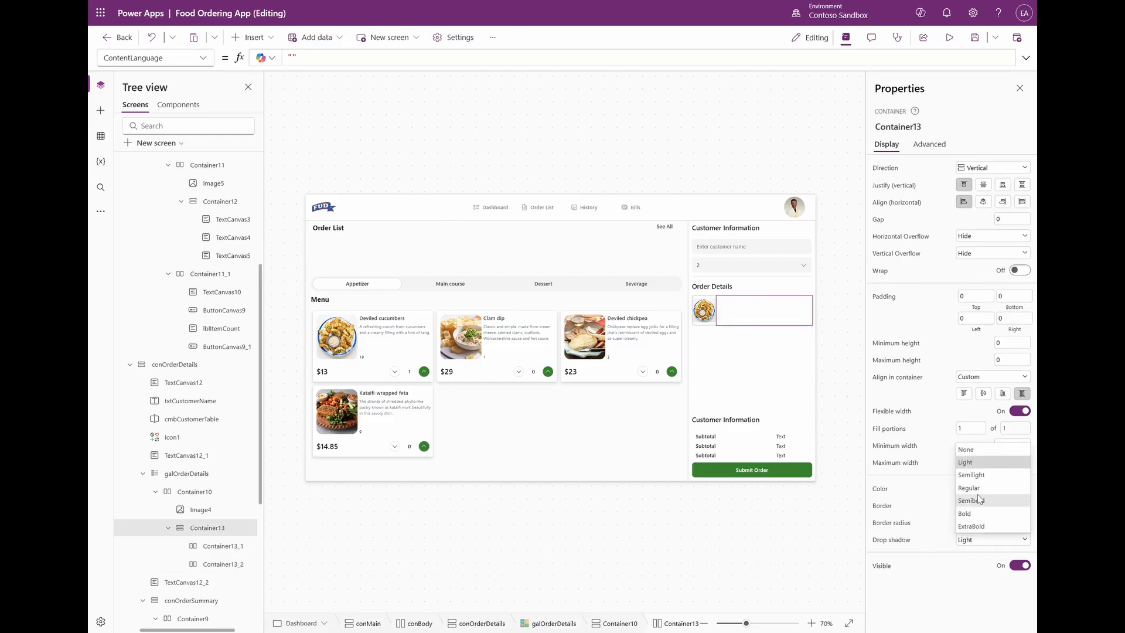
{"action": "left_click", "coordinate": [984, 450]}
{"action": "left_click", "coordinate": [1005, 521]}
{"action": "type", "text": "0"}
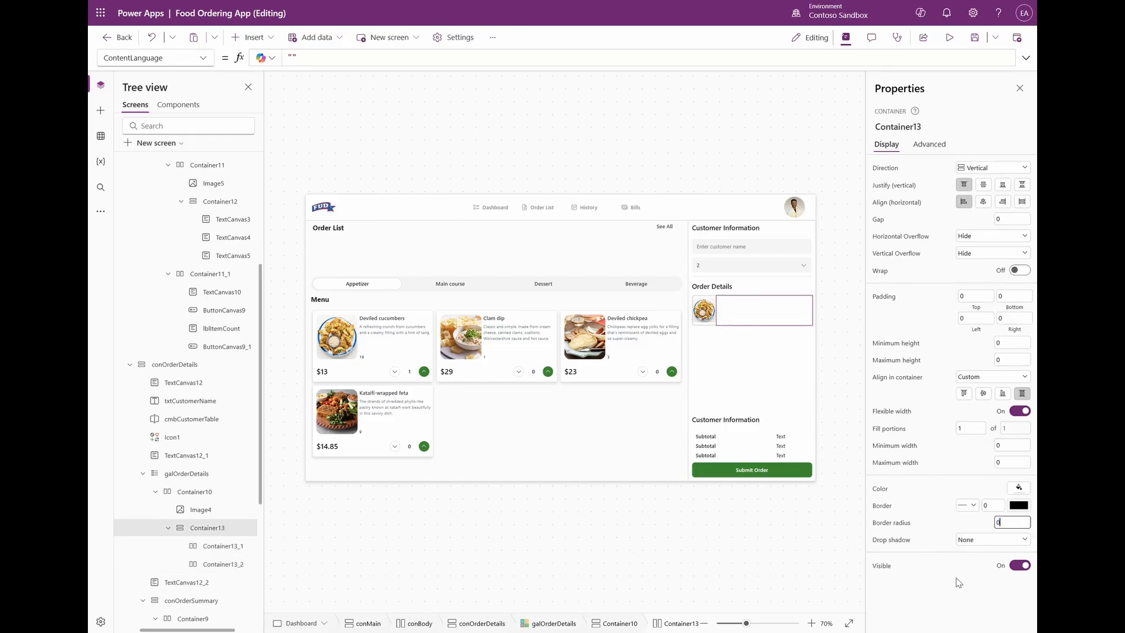
Insert a text control into Container13_1, the upper row beside the order details image.
{"action": "left_click", "coordinate": [794, 310]}
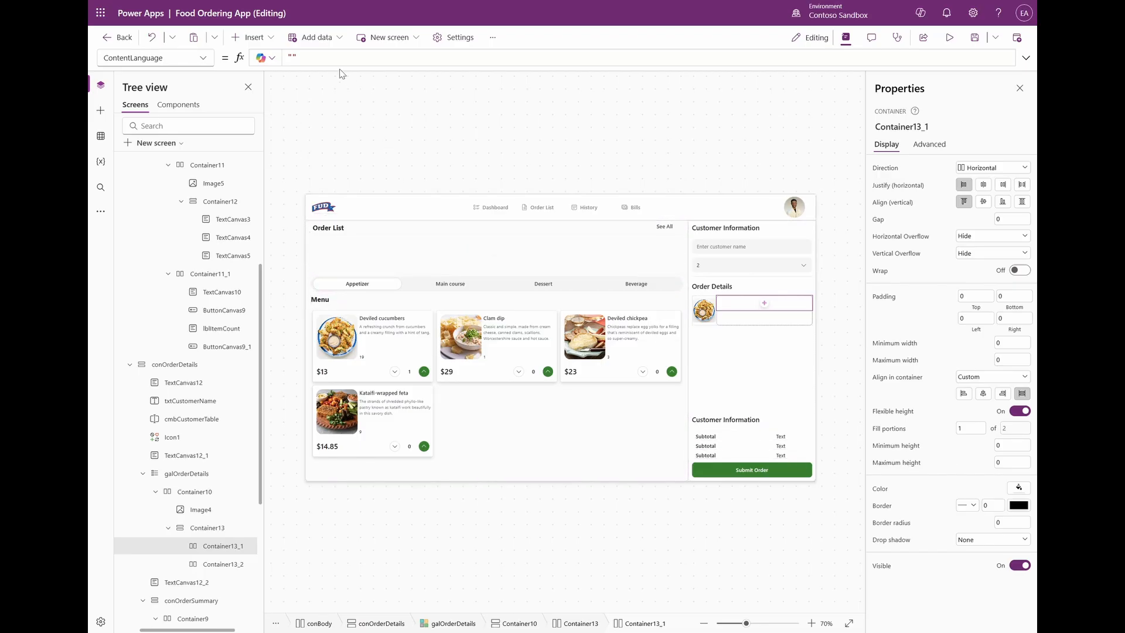
{"action": "left_click", "coordinate": [265, 40]}
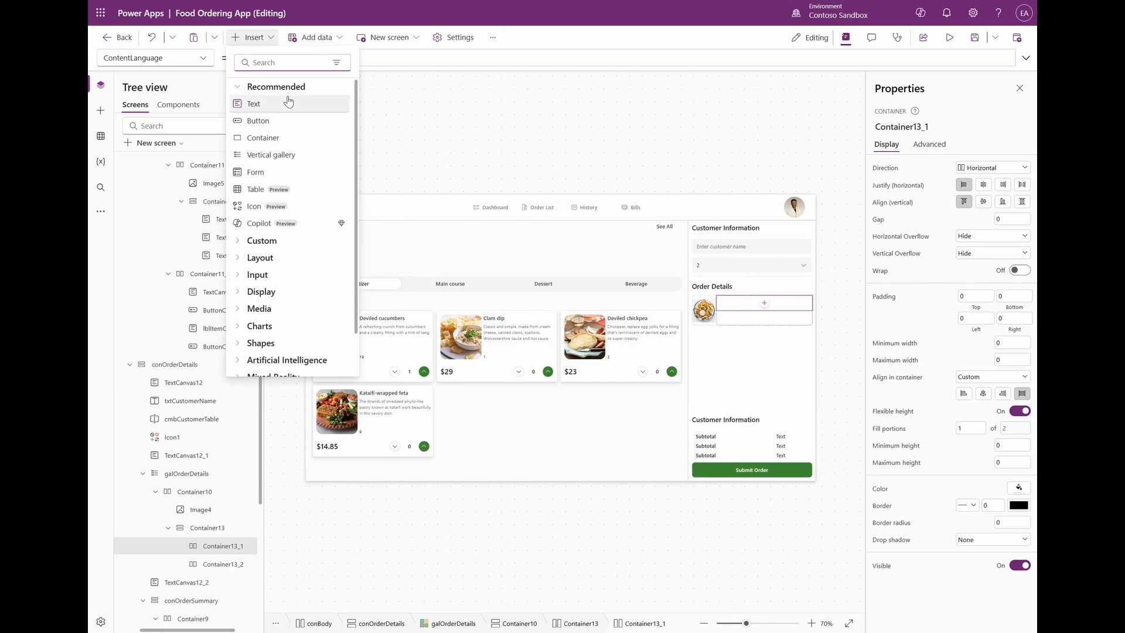
{"action": "left_click", "coordinate": [288, 97]}
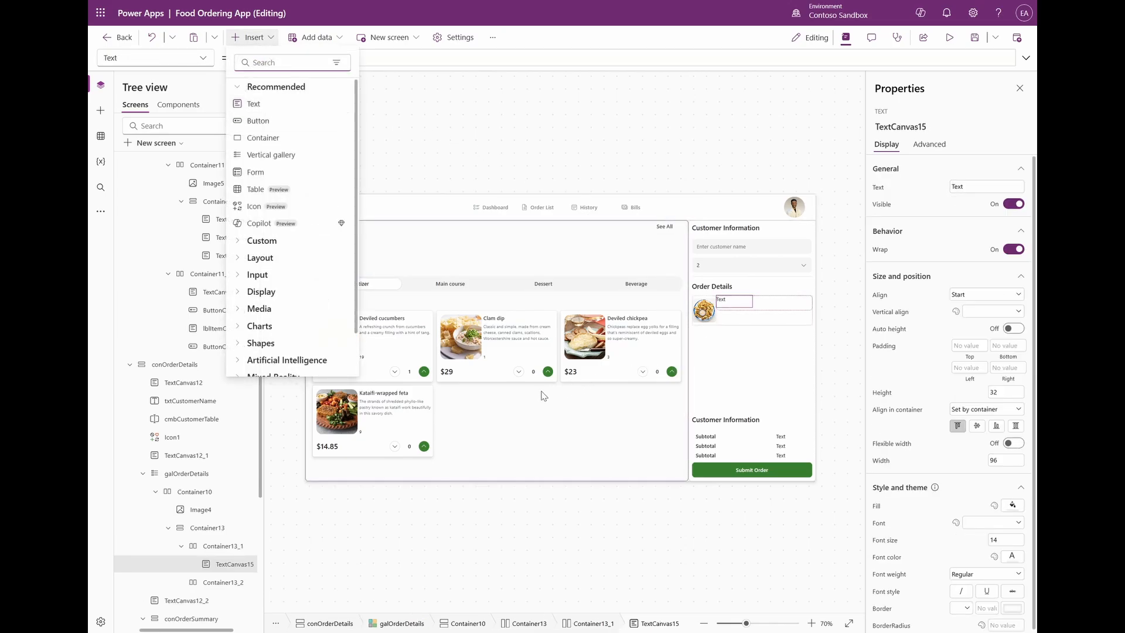
Copy the first menu card's chevron-down button into Container13_1 and clear the copy's OnSelect formula.
{"action": "left_click", "coordinate": [399, 375]}
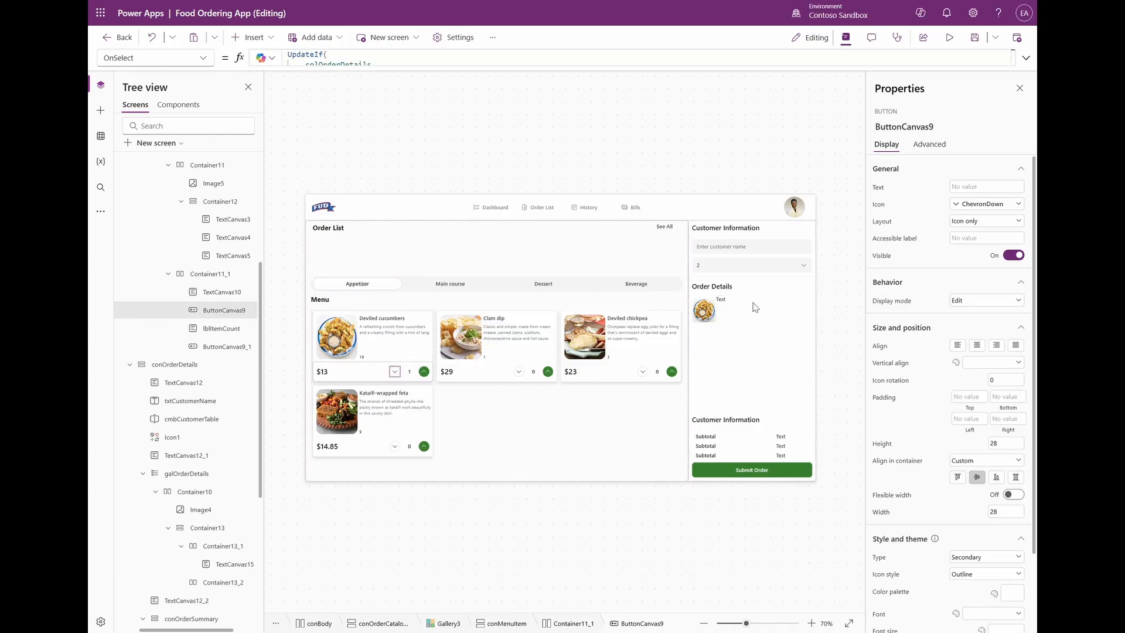
{"action": "left_click", "coordinate": [789, 307]}
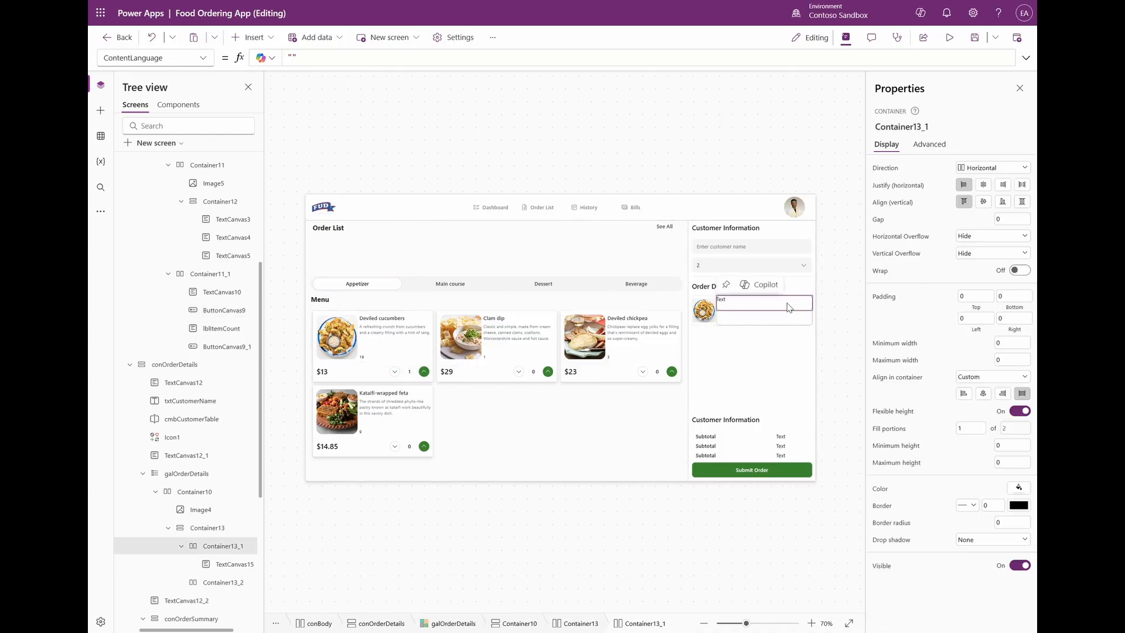
{"action": "key", "text": "ctrl+v"}
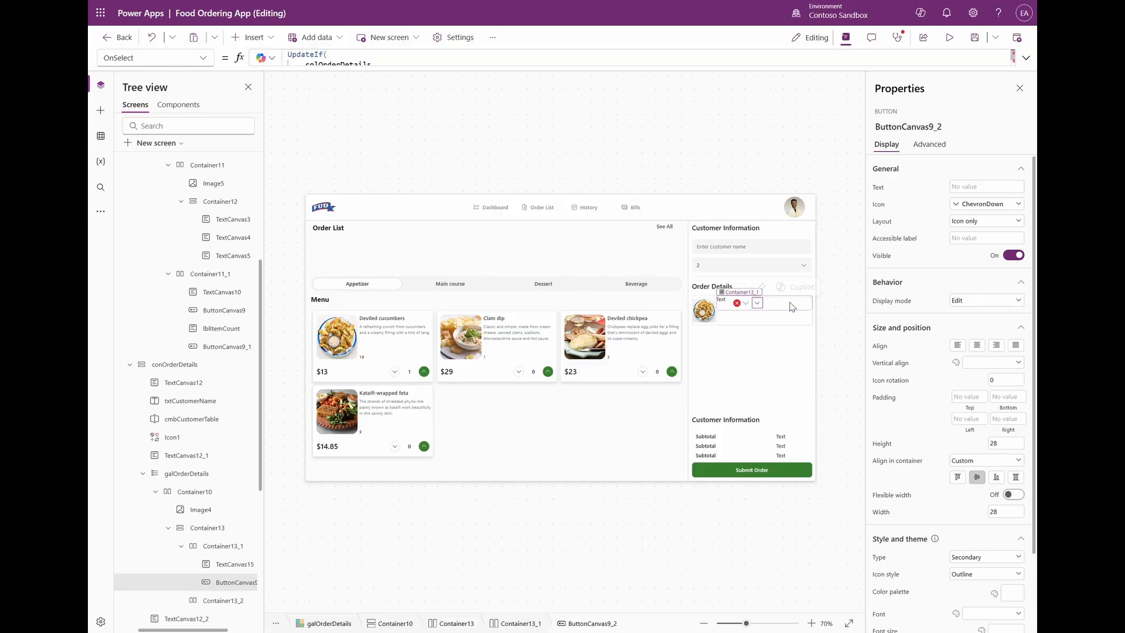
{"action": "left_click_drag", "start_coordinate": [507, 58], "coordinate": [507, 63]}
{"action": "key", "text": "BackSpace"}
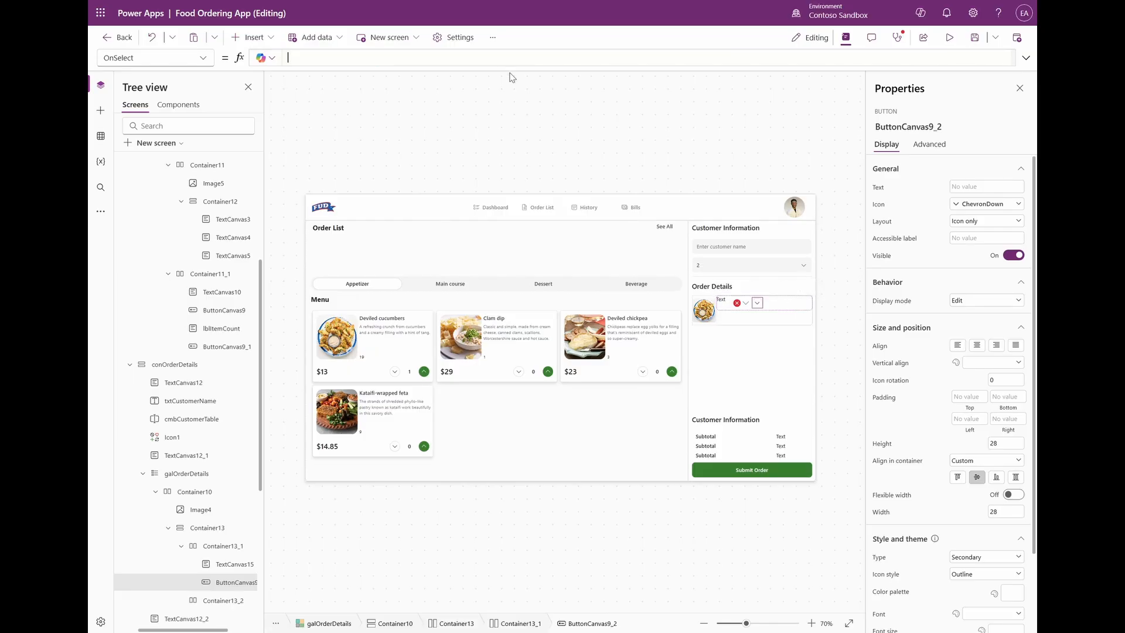
Stretch the new text control to the container's height, with Middle vertical alignment and a left padding of 5.
{"action": "left_click", "coordinate": [727, 302]}
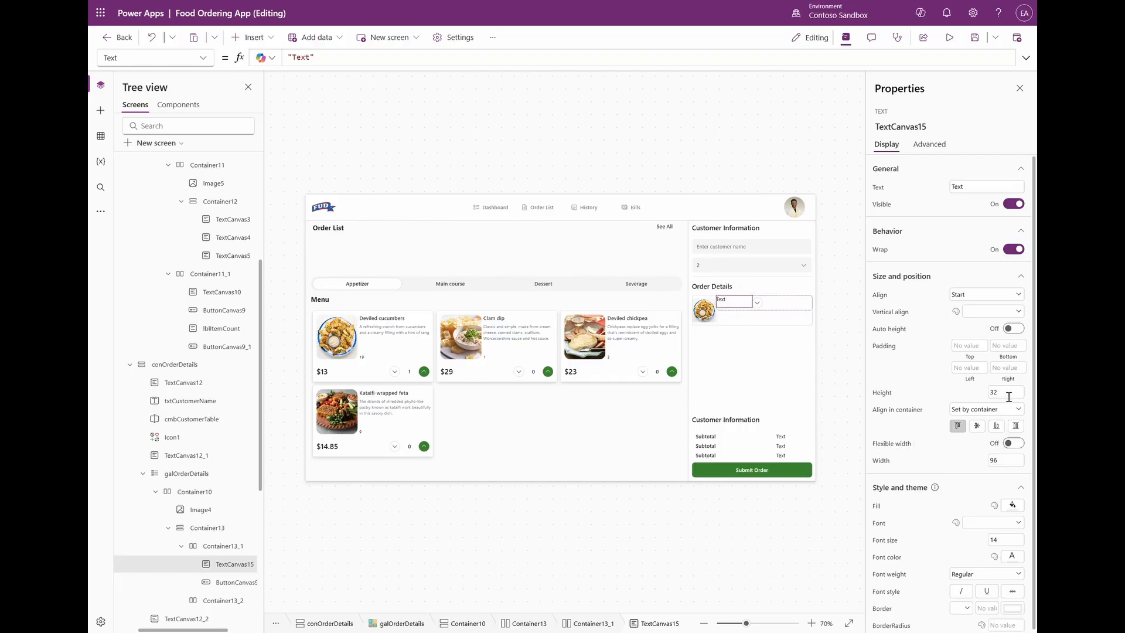
{"action": "left_click", "coordinate": [1016, 426]}
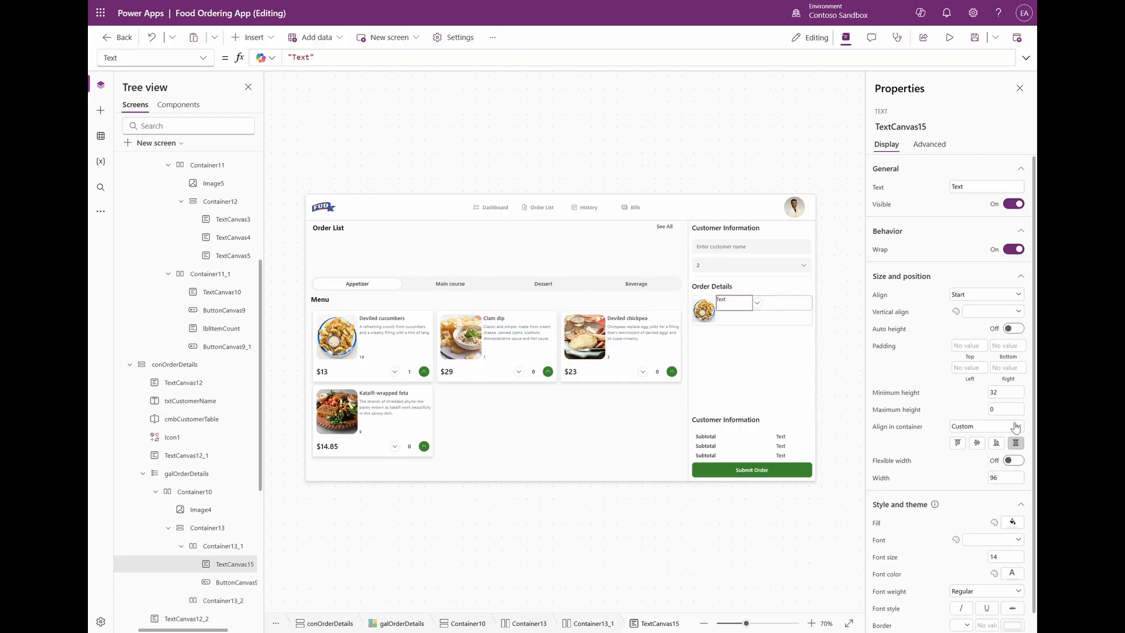
{"action": "left_click", "coordinate": [991, 311]}
{"action": "left_click", "coordinate": [991, 338]}
{"action": "left_click", "coordinate": [969, 368]}
{"action": "type", "text": "5"}
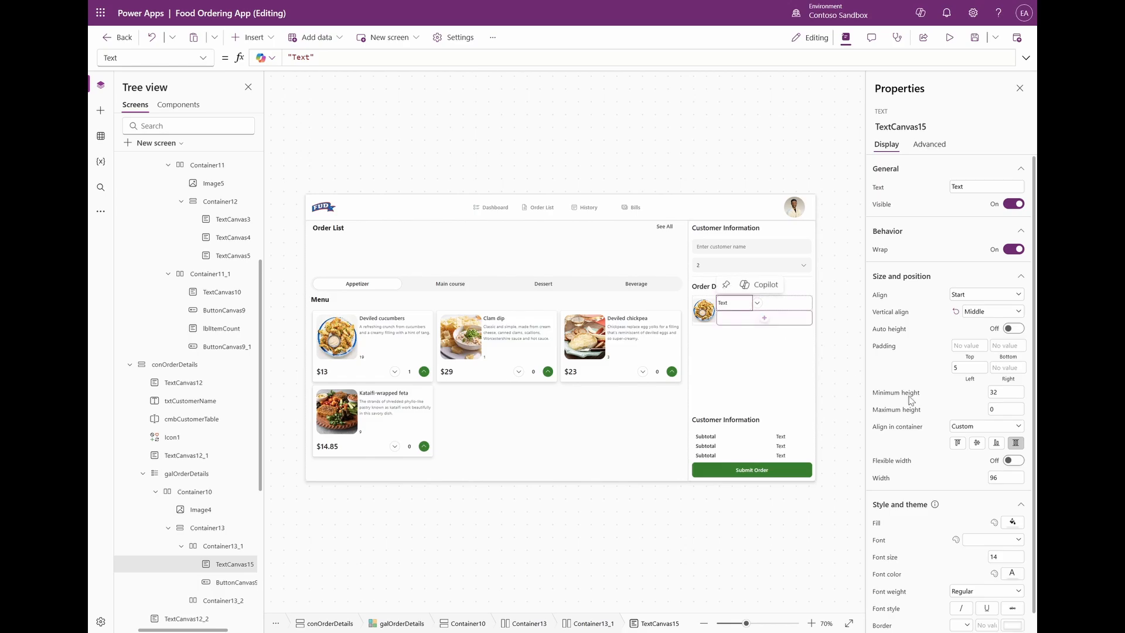
Give the text control in Container13_1 a flexible width with a minimum width of 0.
{"action": "left_click", "coordinate": [1013, 462]}
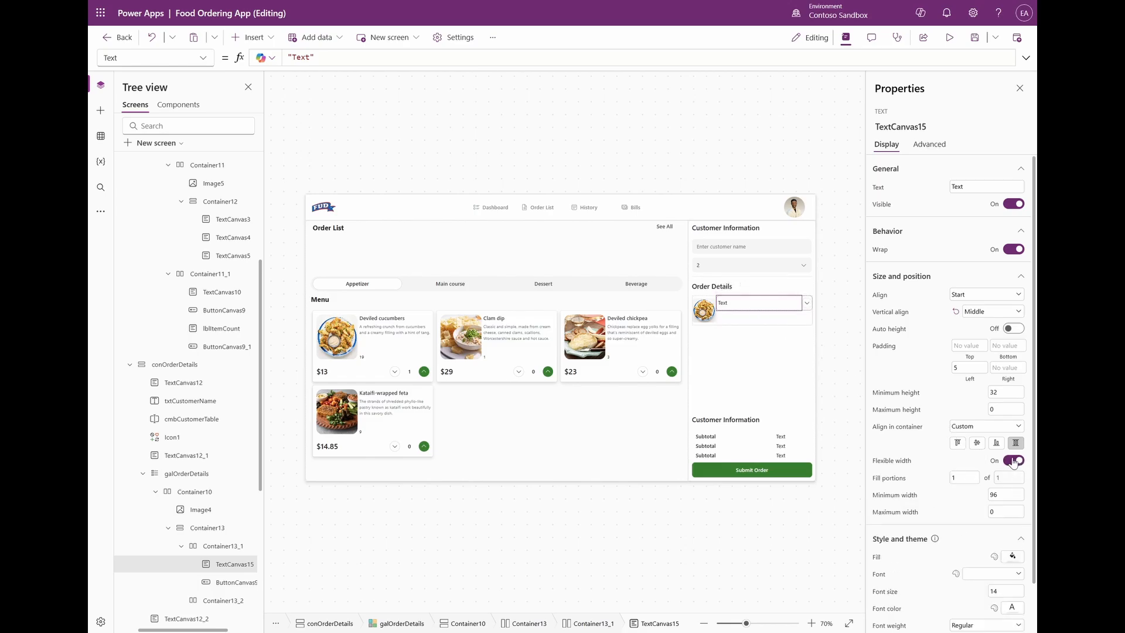
{"action": "left_click", "coordinate": [1012, 494]}
{"action": "type", "text": "0"}
{"action": "key", "text": "Return"}
Bind the text control to ThisItem.ProductName and set its font weight to Semibold.
{"action": "left_click", "coordinate": [546, 64]}
{"action": "key", "text": "ctrl+a"}
{"action": "type", "text": "ThisItem"}
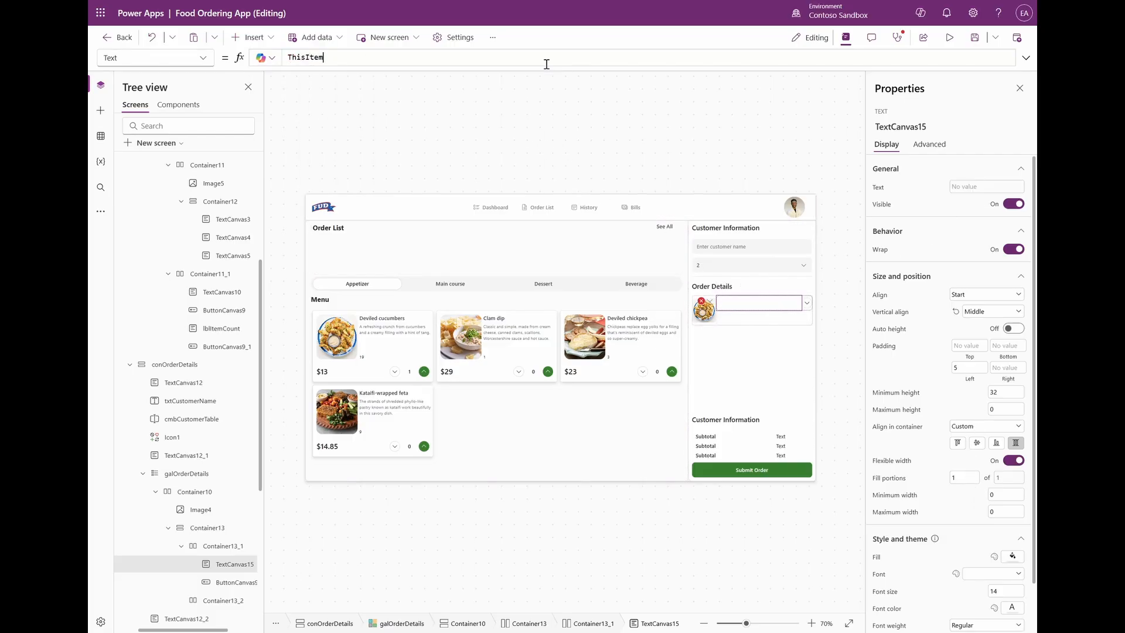
{"action": "type", "text": "."}
{"action": "key", "text": "Down"}
{"action": "key", "text": "Tab"}
{"action": "scroll", "coordinate": [954, 430], "scroll_direction": "down", "scroll_amount": 1}
{"action": "left_click", "coordinate": [977, 573]}
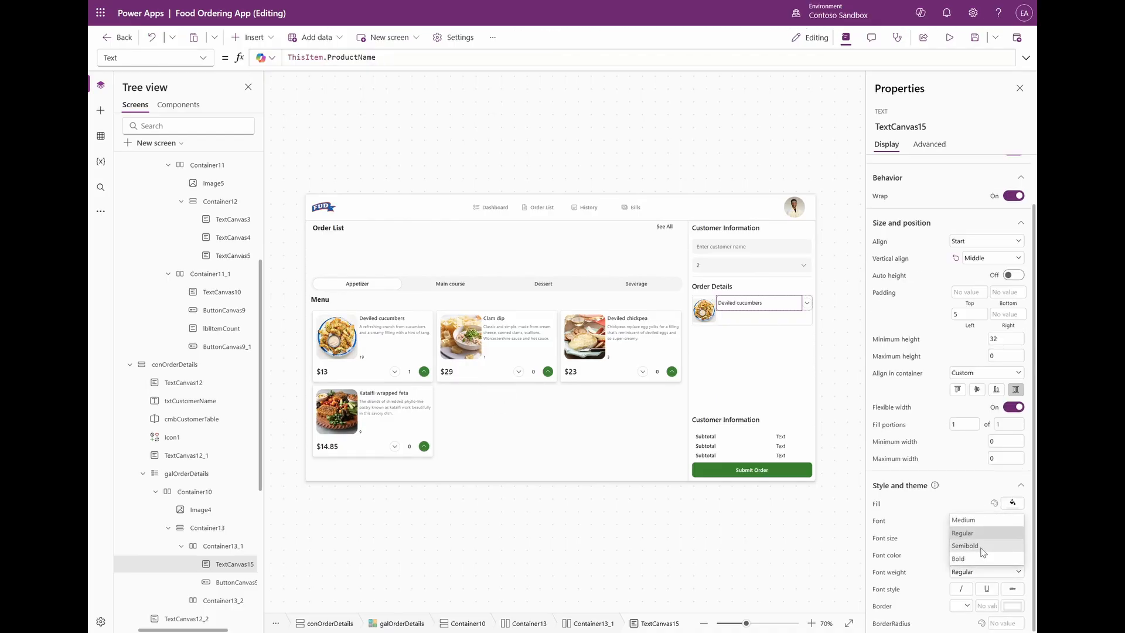
{"action": "left_click", "coordinate": [982, 546]}
Restyle the copied button beside the product name as Transparent, with an X icon and a red color palette.
{"action": "left_click", "coordinate": [807, 302]}
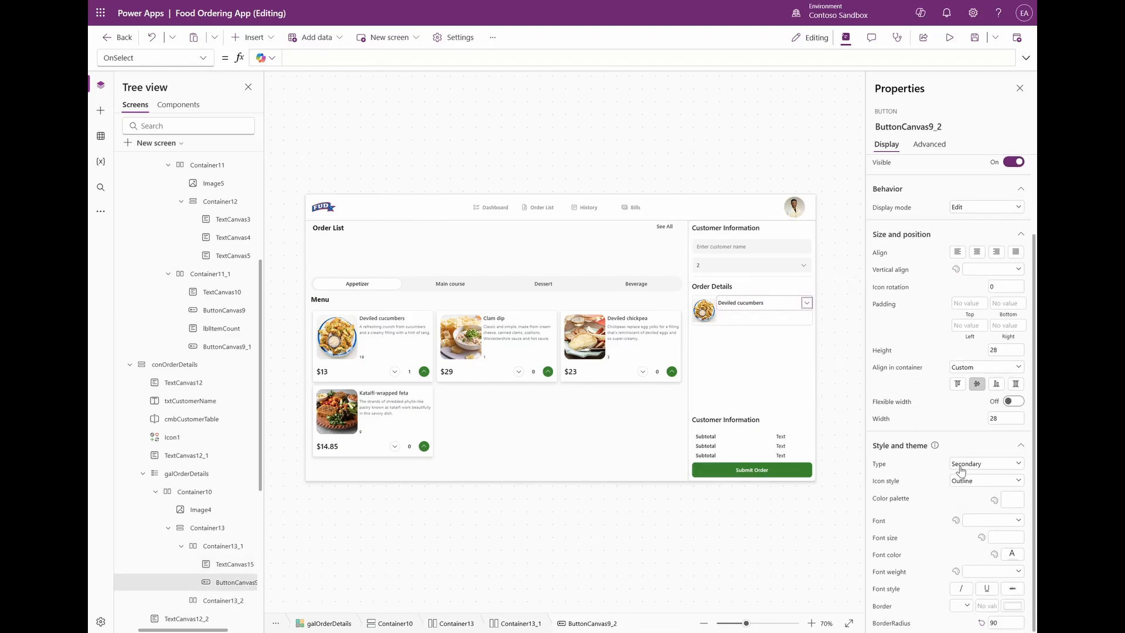
{"action": "left_click", "coordinate": [987, 464]}
{"action": "left_click", "coordinate": [970, 529]}
{"action": "scroll", "coordinate": [969, 323], "scroll_direction": "up", "scroll_amount": 3}
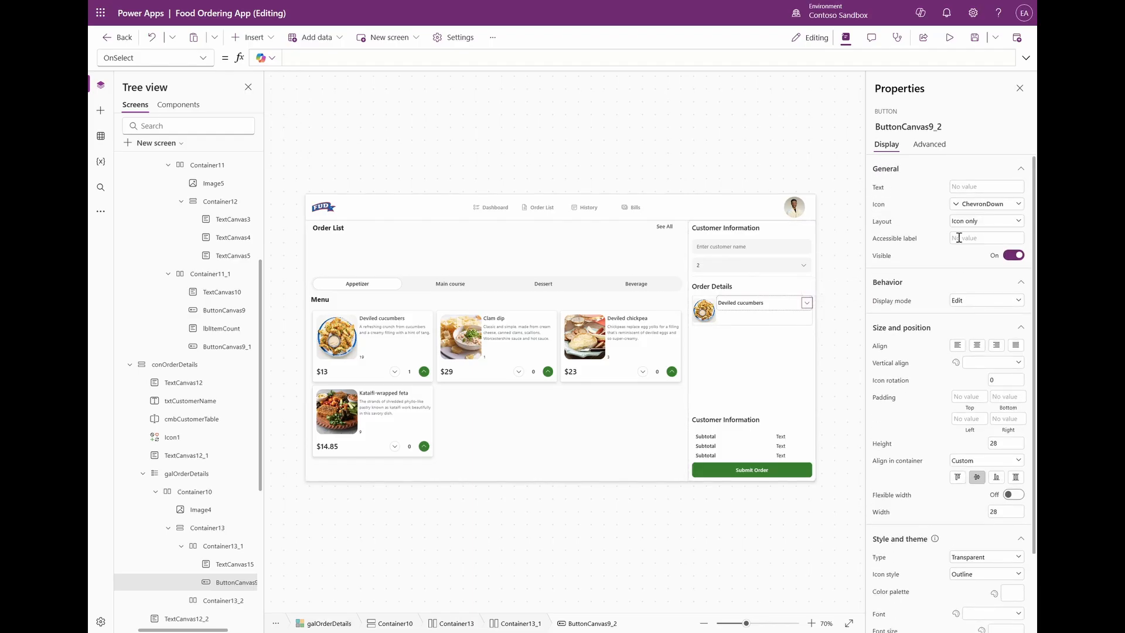
{"action": "left_click", "coordinate": [968, 205]}
{"action": "type", "text": "c"}
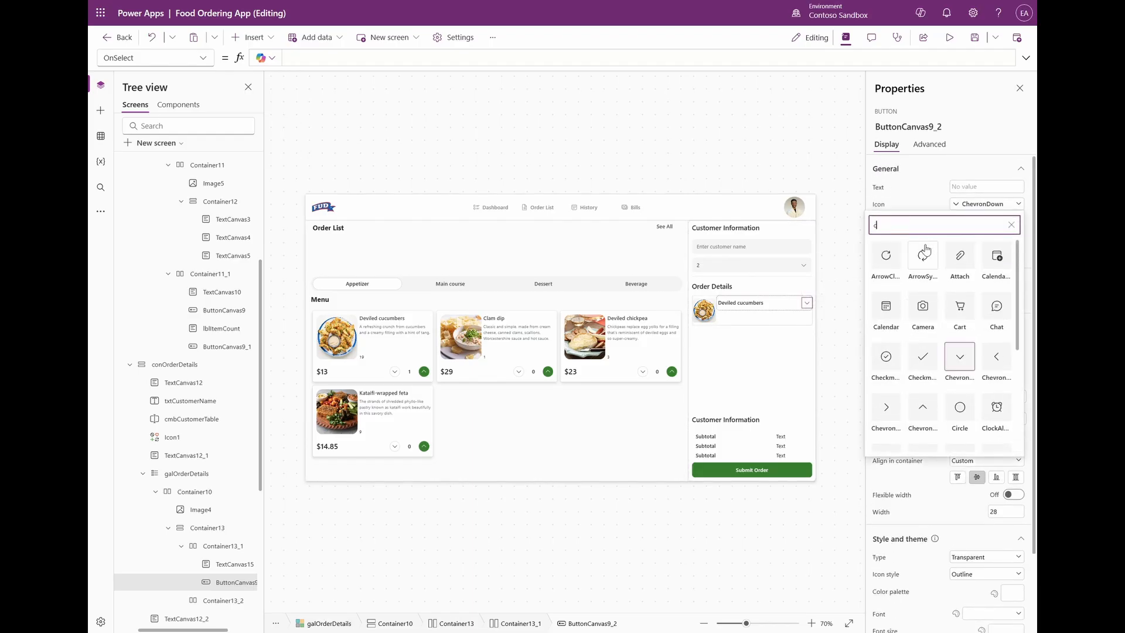
{"action": "left_click", "coordinate": [925, 250]}
{"action": "scroll", "coordinate": [937, 369], "scroll_direction": "down", "scroll_amount": 2}
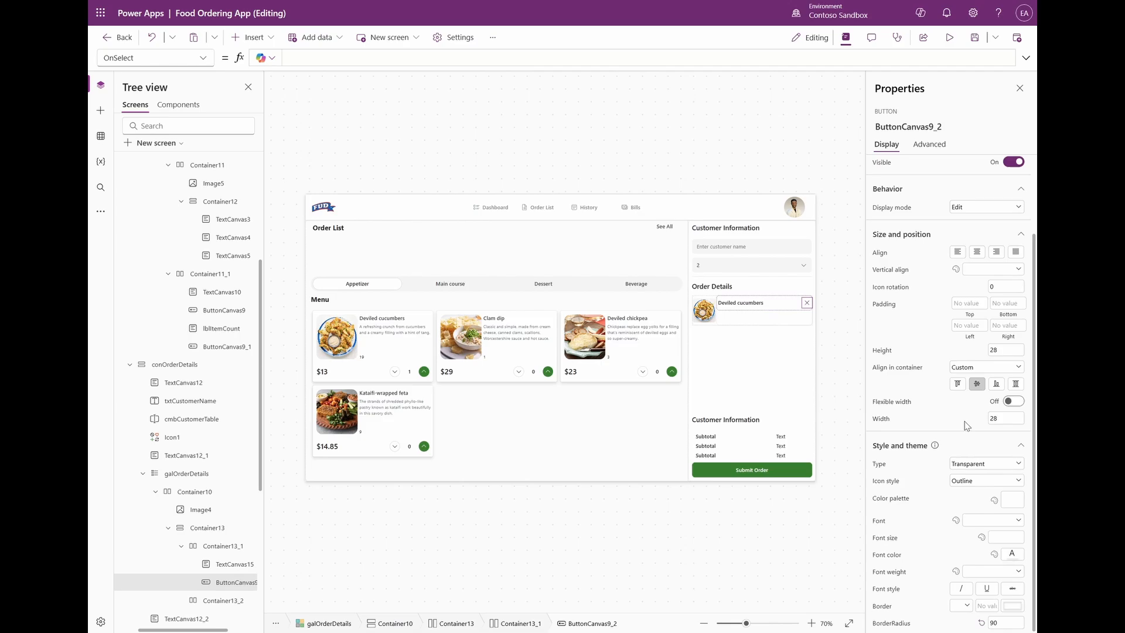
{"action": "left_click", "coordinate": [1008, 503]}
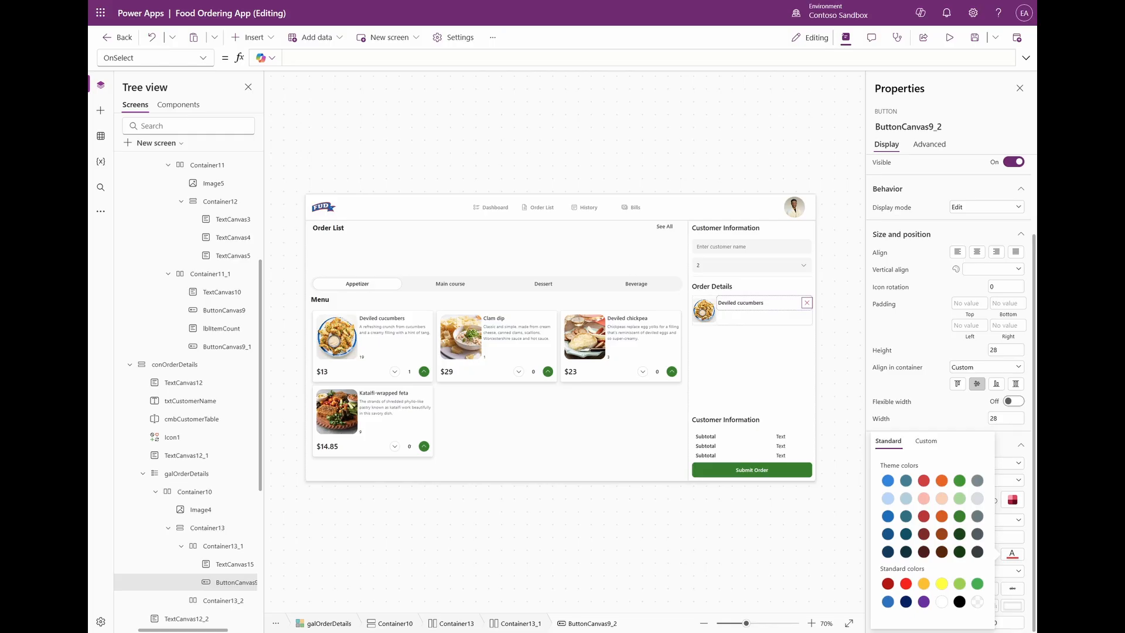
Set the X button's OnSelect formula to Remove(colOrderDetails, ThisItem).
{"action": "left_click", "coordinate": [809, 301]}
{"action": "left_click", "coordinate": [882, 59]}
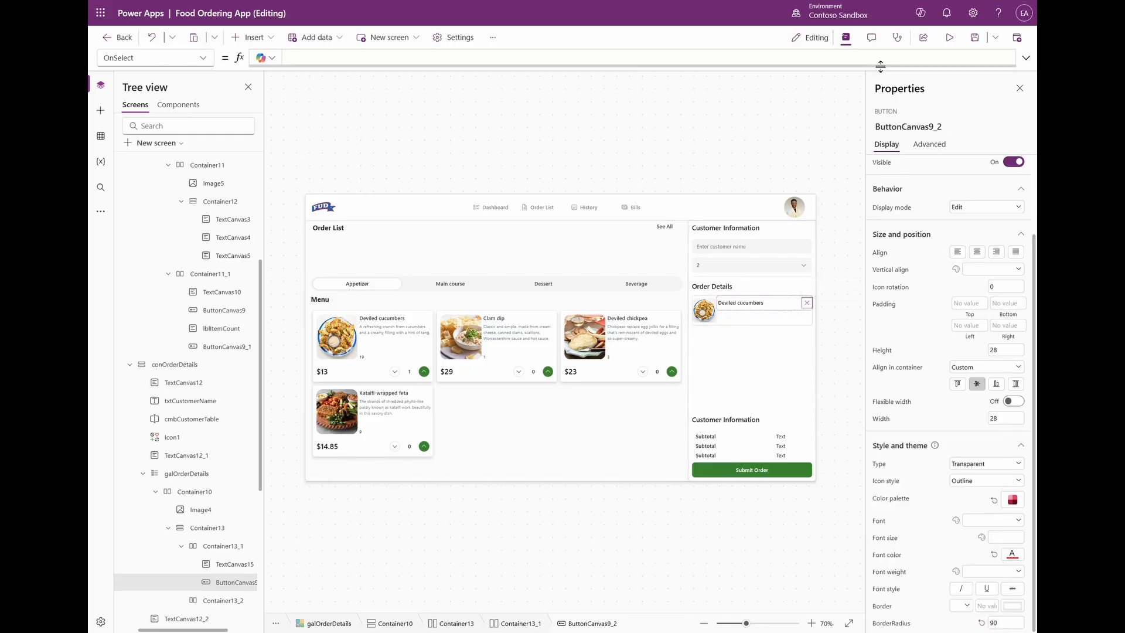
{"action": "type", "text": "Remove(     colOrderDetails,     ThisItem )"}
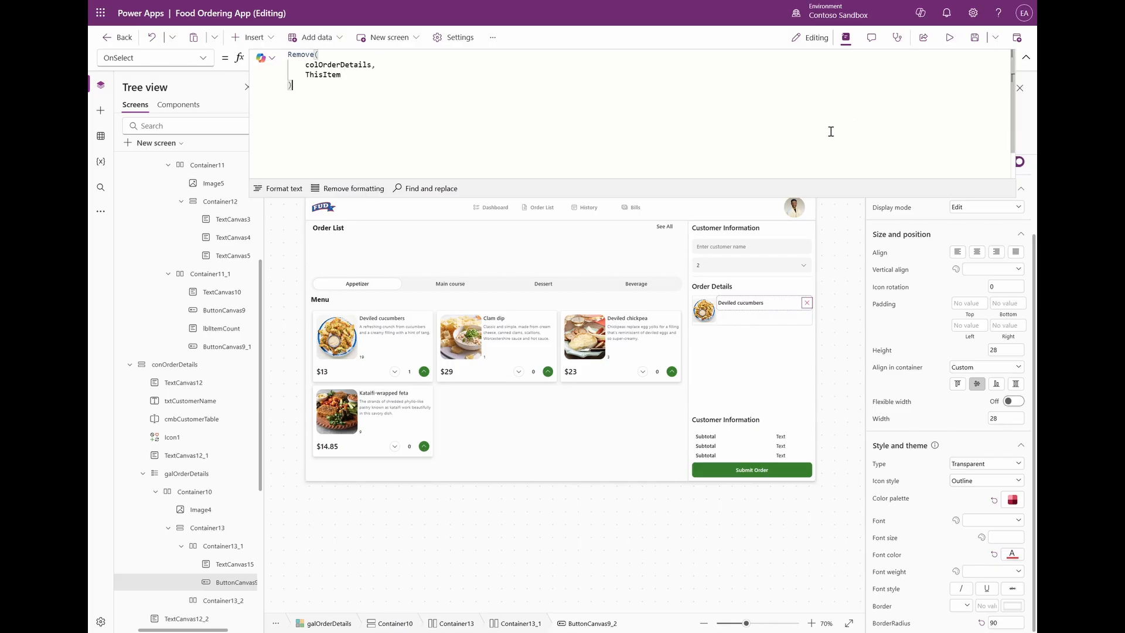
Copy the first menu card's decrease button, item count label and increase button into Container13_2.
{"action": "left_click", "coordinate": [790, 321]}
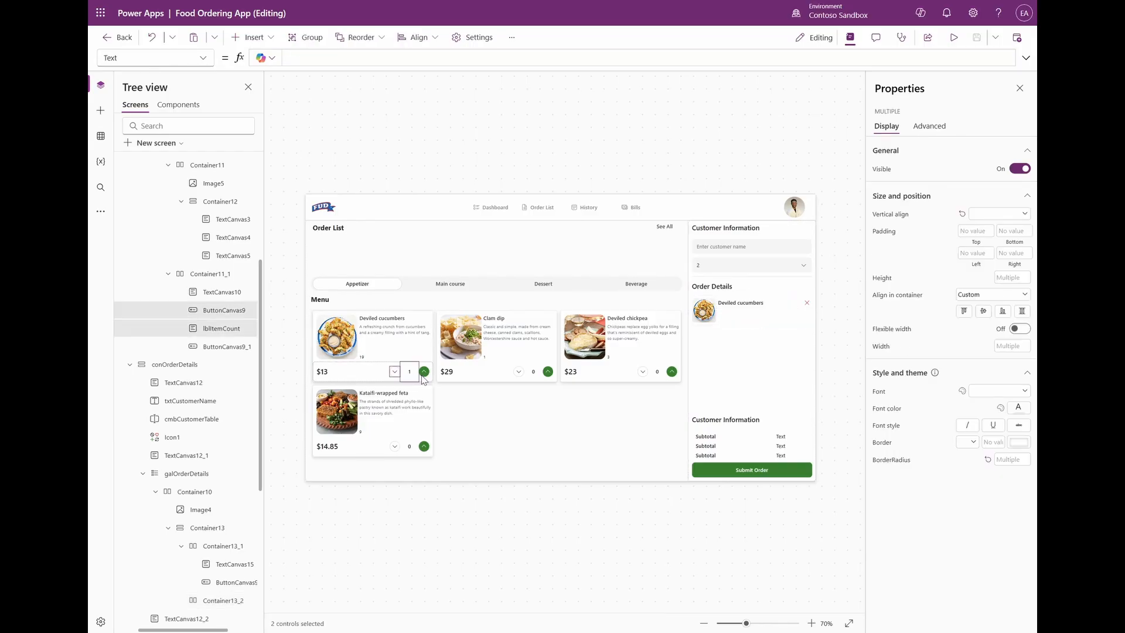
{"action": "left_click", "coordinate": [423, 375], "text": "shift"}
{"action": "left_click_drag", "start_coordinate": [424, 381], "coordinate": [738, 324]}
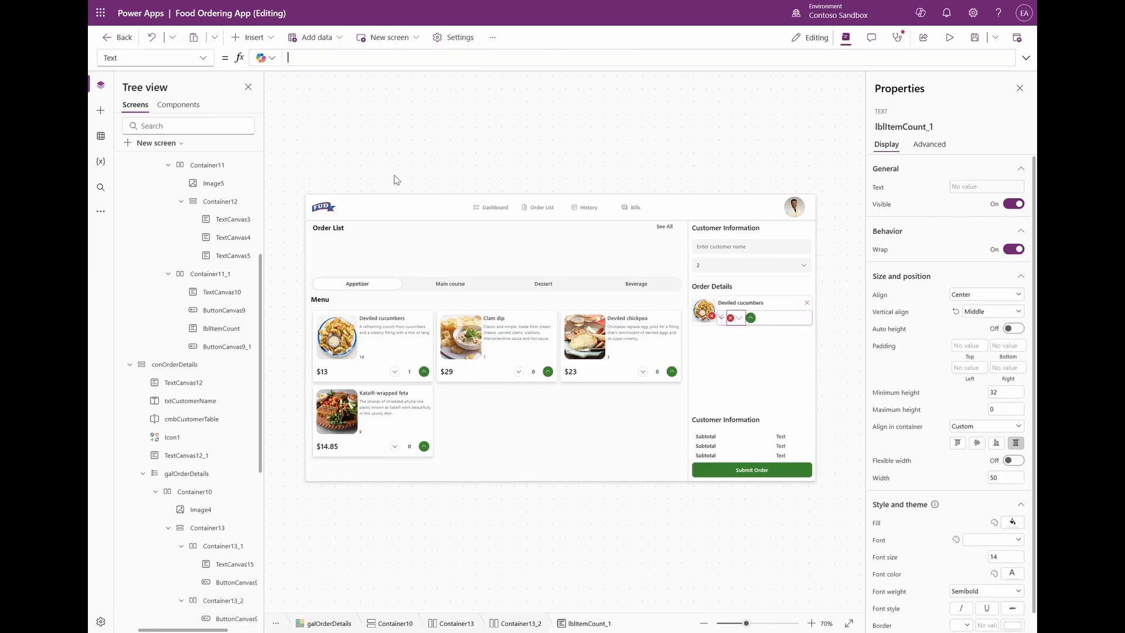
Clear the OnSelect formula of the copied chevron-up button in Container13_2.
{"action": "left_click", "coordinate": [751, 317]}
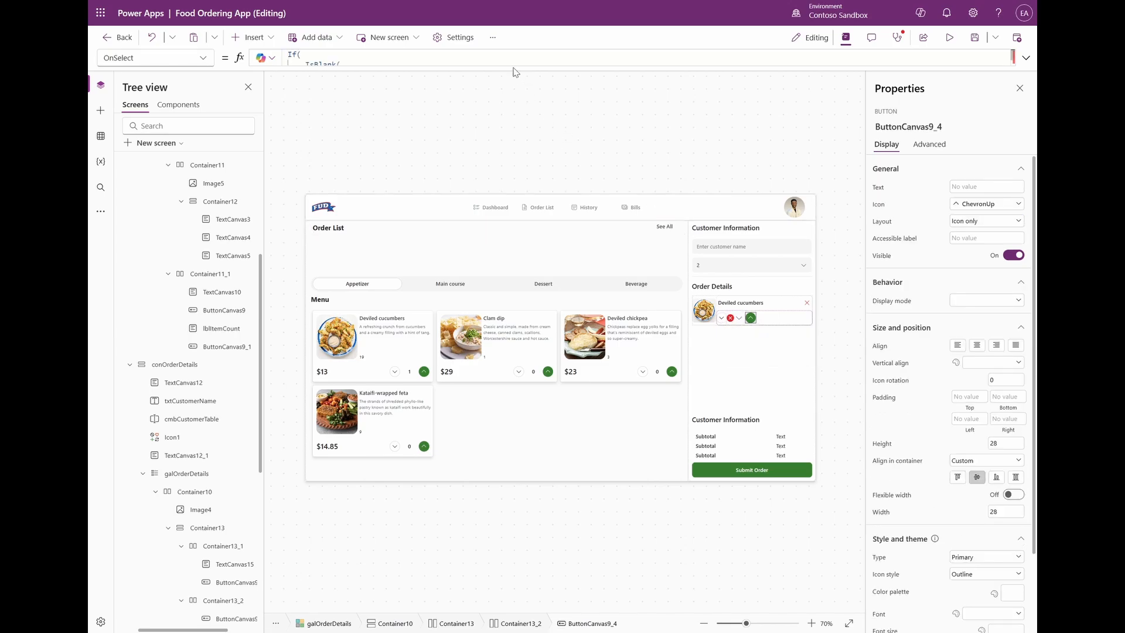
{"action": "key", "text": "ctrl+a"}
{"action": "key", "text": "Delete"}
Duplicate the empty item count label three times inside Container13_2.
{"action": "left_click", "coordinate": [736, 318]}
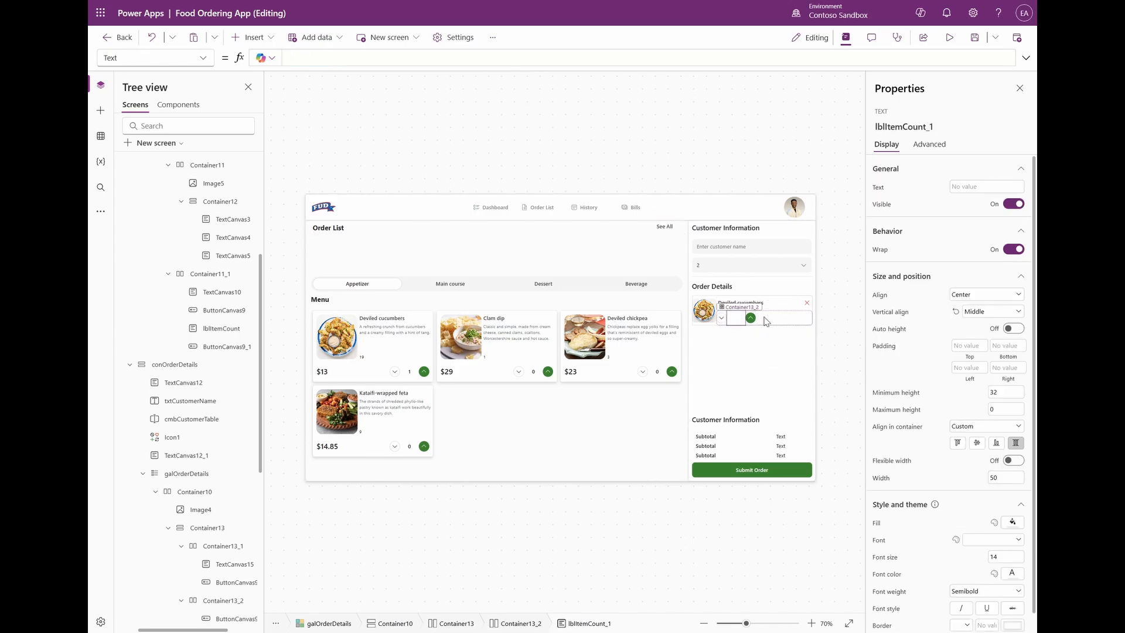
{"action": "left_click", "coordinate": [766, 321]}
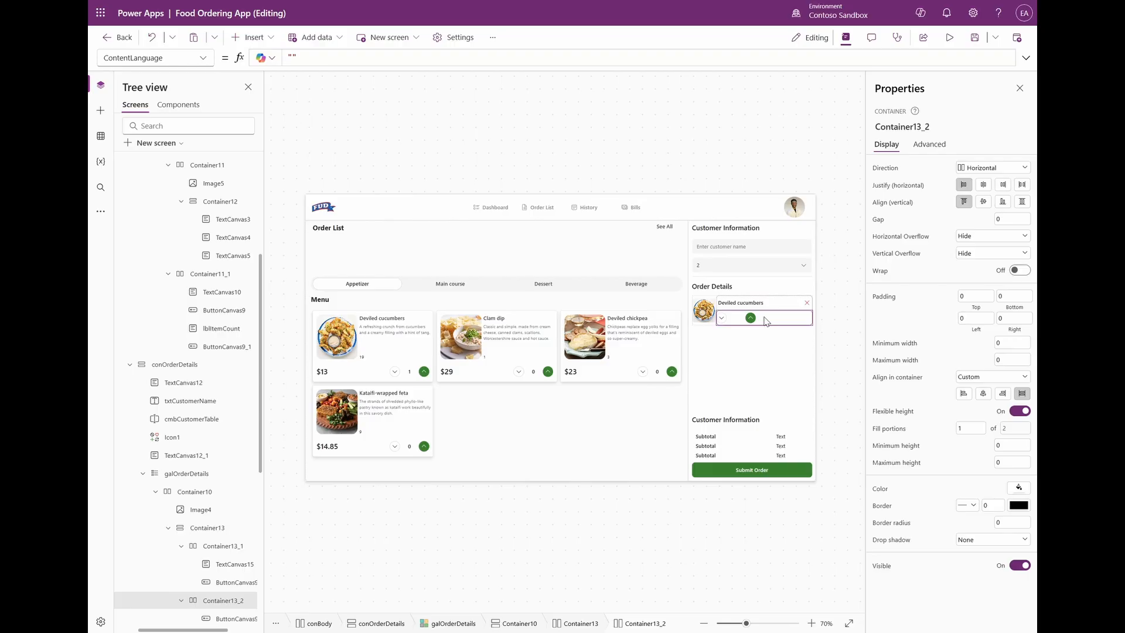
{"action": "left_click", "coordinate": [765, 321]}
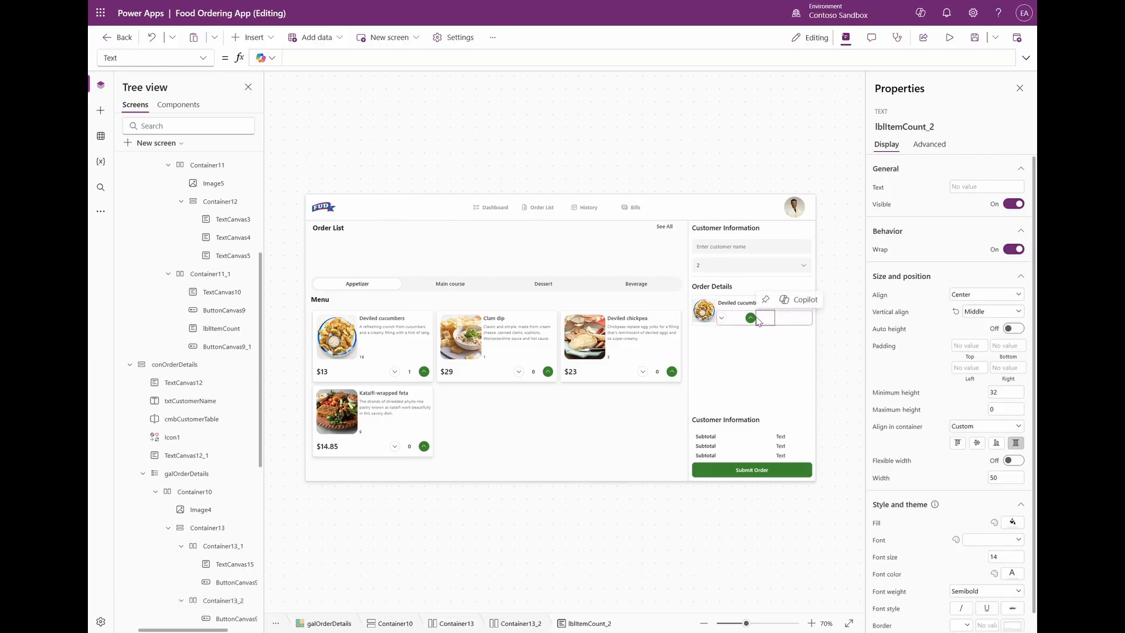
{"action": "key", "text": "ctrl+c"}
{"action": "key", "text": "ctrl+v"}
{"action": "key", "text": "ctrl+v"}
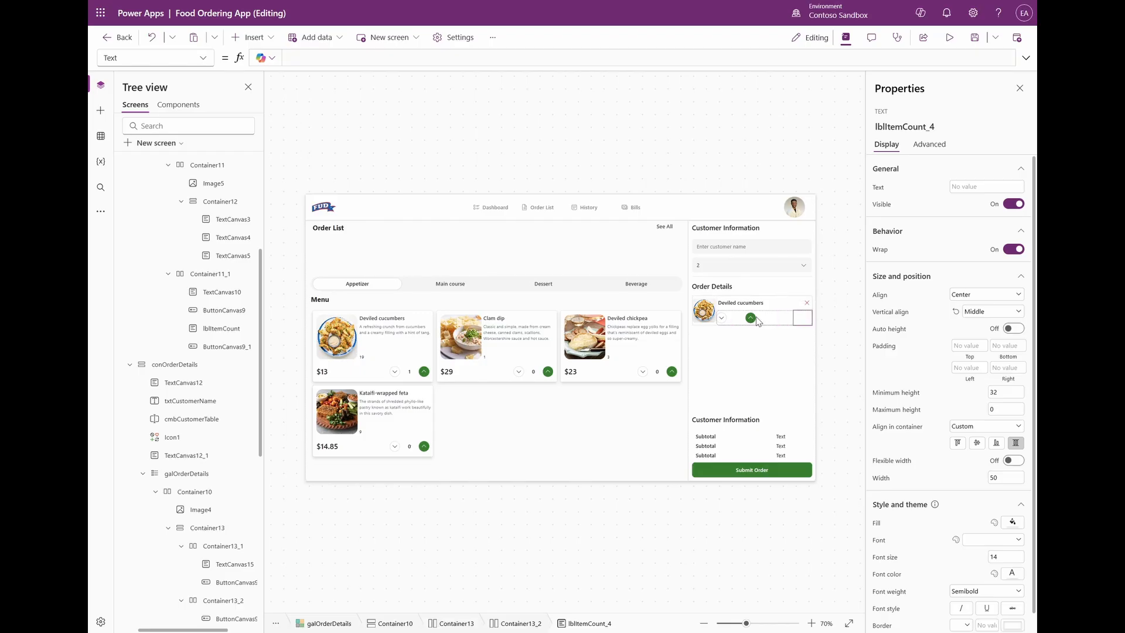
Move the chevron-up button two positions further right in Container13_2 and select the first item count label.
{"action": "left_click", "coordinate": [752, 320]}
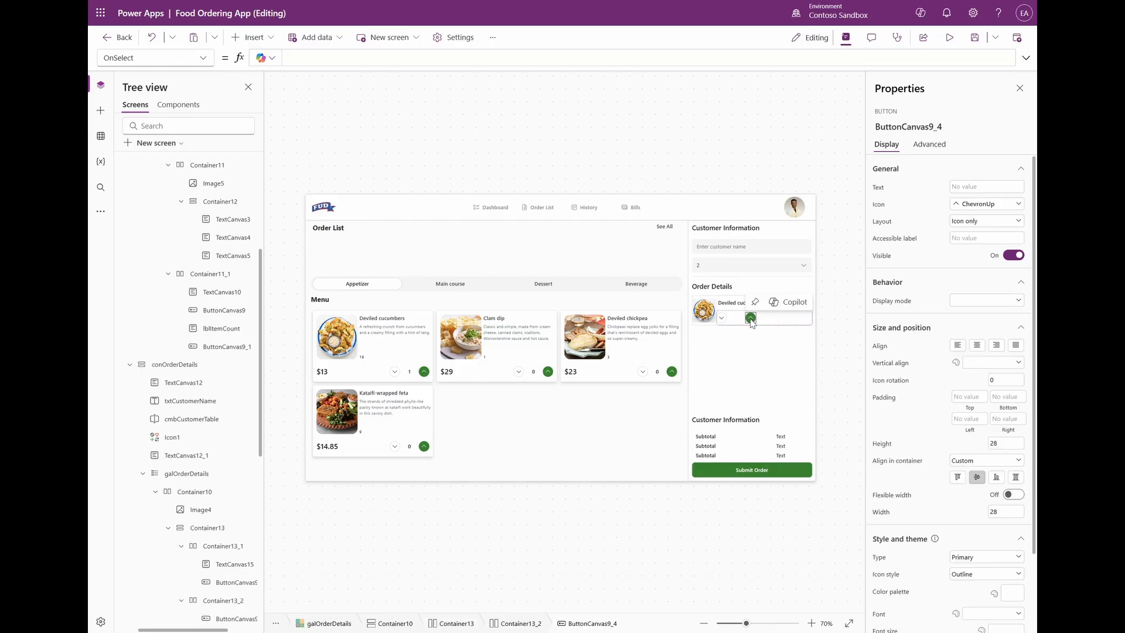
{"action": "key", "text": "Right"}
{"action": "key", "text": "Right"}
{"action": "left_click", "coordinate": [737, 319]}
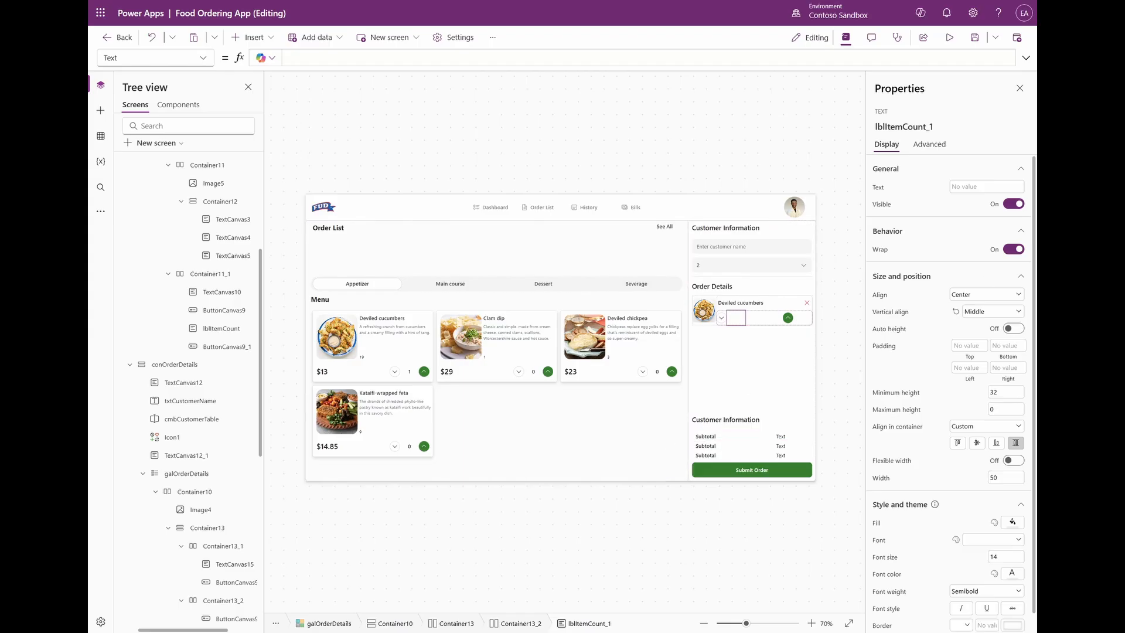
Set the text formula of the first item count label in the order row to "$"&ThisItem.Price.
{"action": "left_click", "coordinate": [878, 189]}
{"action": "key", "text": "ctrl+v"}
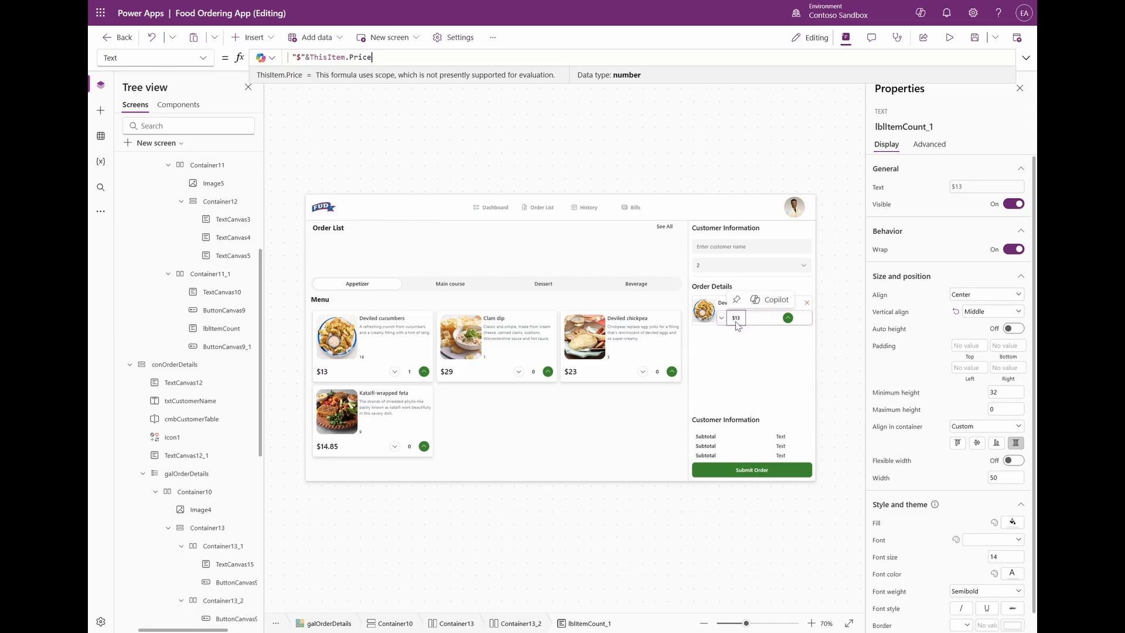
Set the second item count label's text to "X" and its width to 15.
{"action": "left_click", "coordinate": [751, 319]}
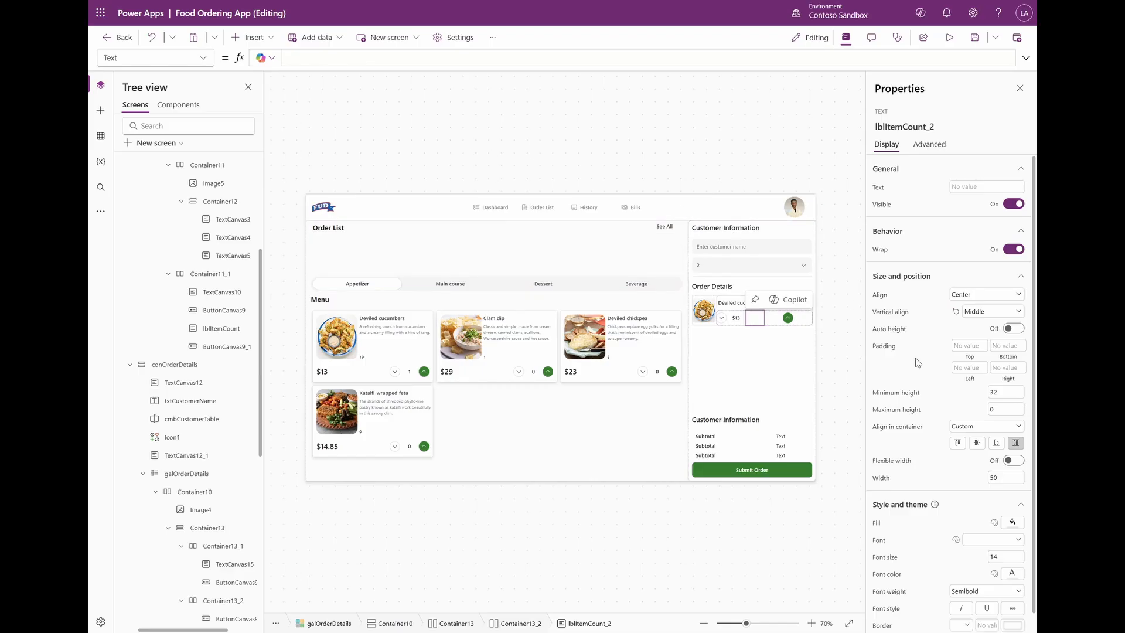
{"action": "left_click", "coordinate": [966, 187]}
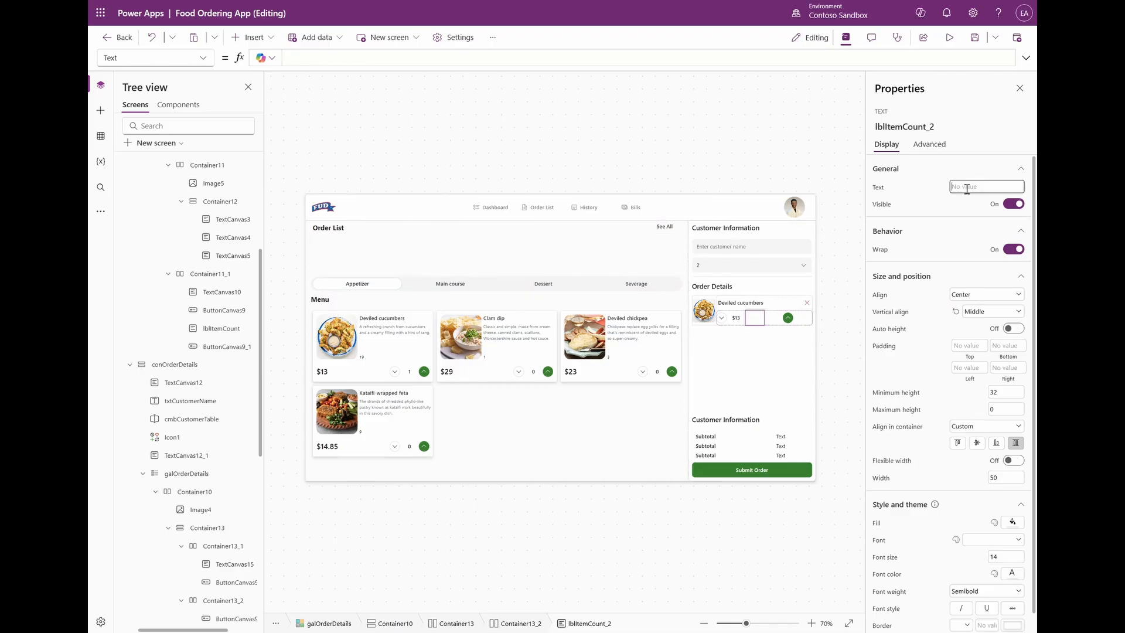
{"action": "type", "text": "X"}
{"action": "left_click", "coordinate": [990, 478]}
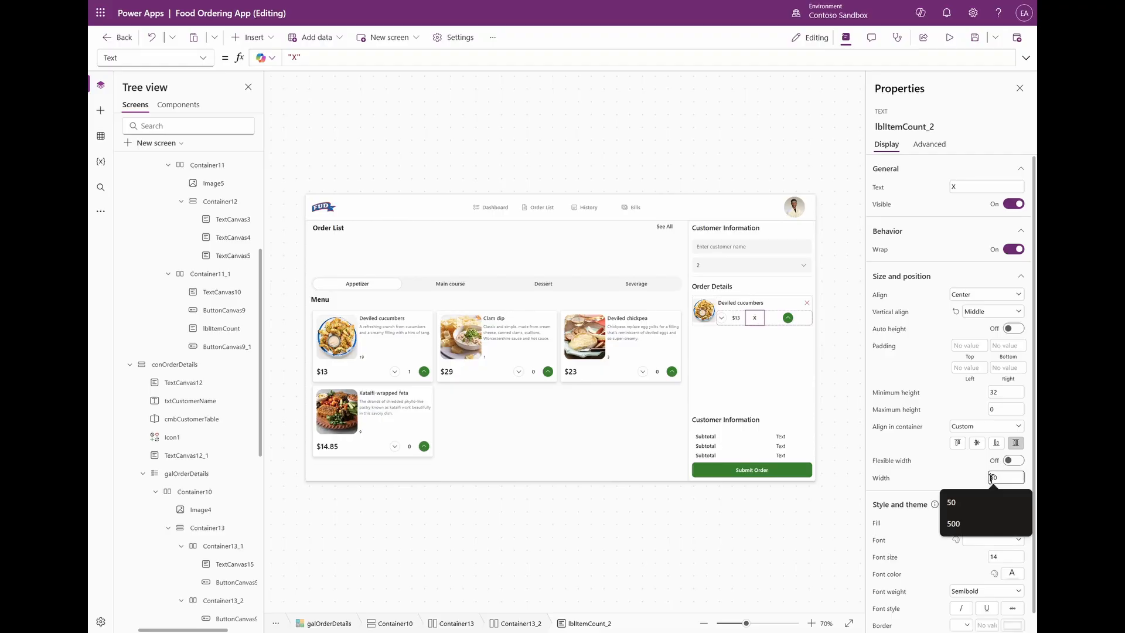
{"action": "type", "text": "15"}
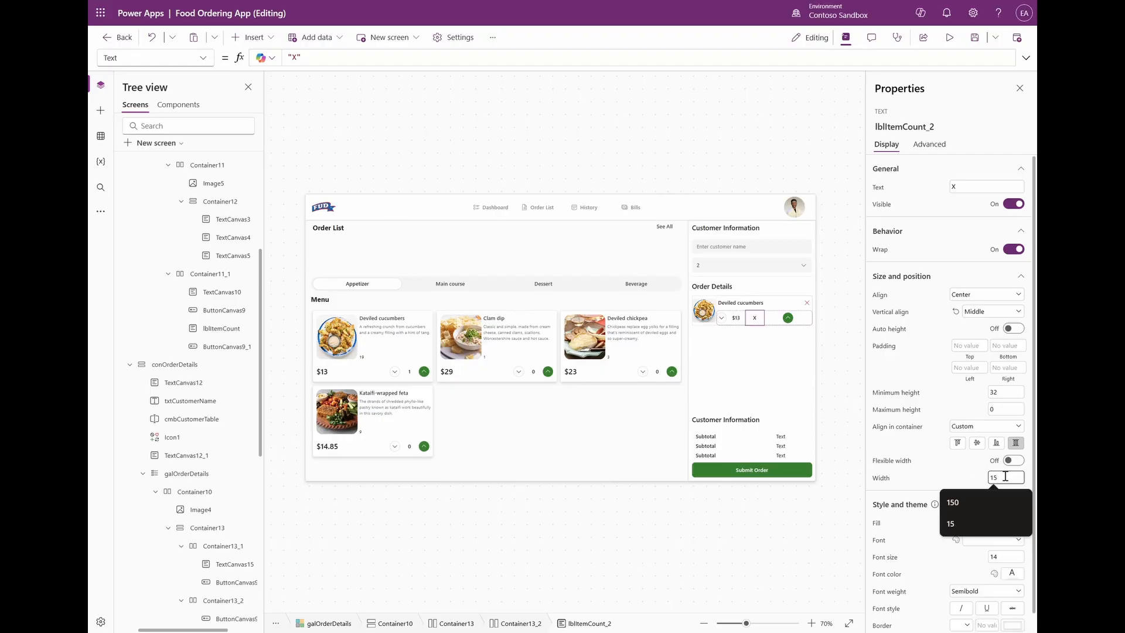
Set the third item count label's text to Coalesce(LookUp(colOrderDetails, ProductID = ThisItem.ProductID).PurchasedQuantity, 0).
{"action": "left_click", "coordinate": [768, 320]}
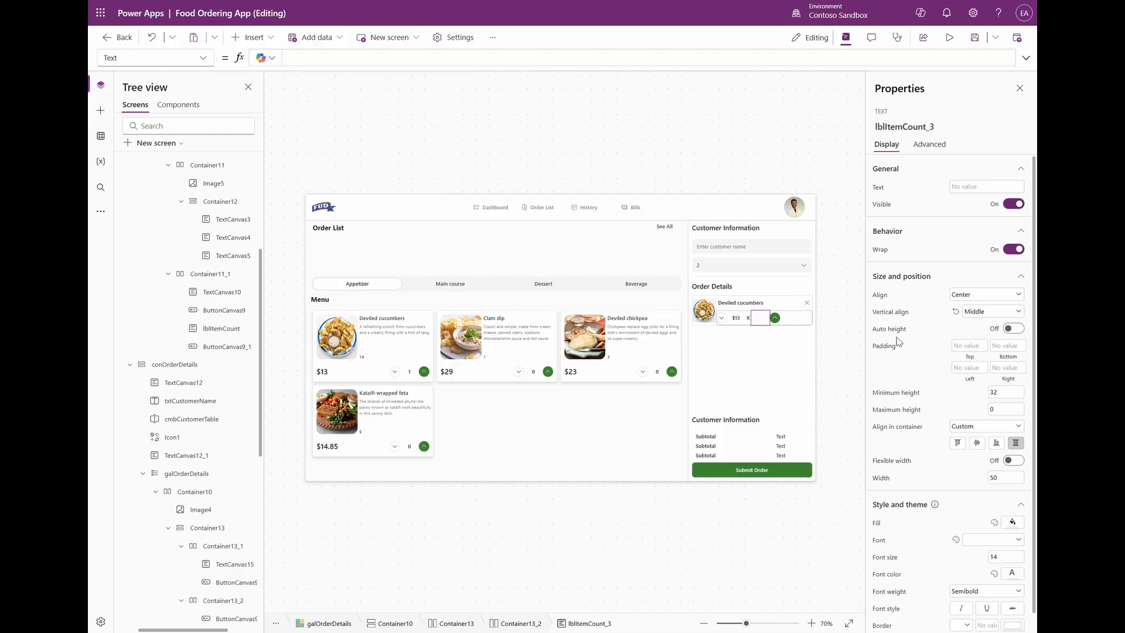
{"action": "left_click", "coordinate": [1026, 57]}
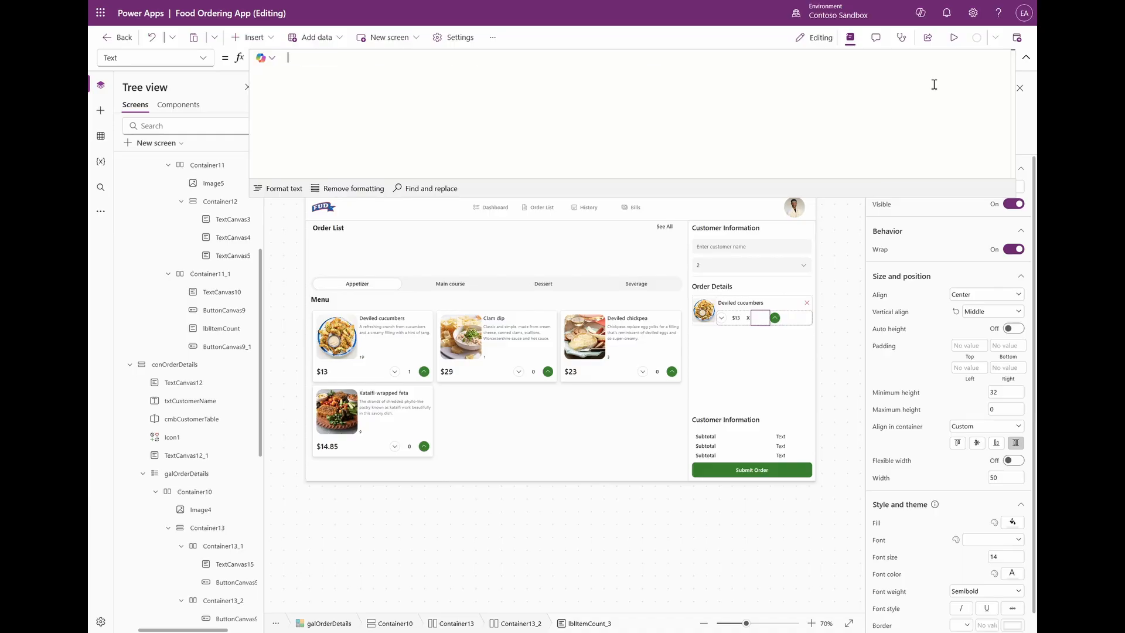
{"action": "type", "text": "Coalesce( LookUp(colOrderDetails, ProductID = ThisItem.ProductID).PurchasedQuantity, 0)"}
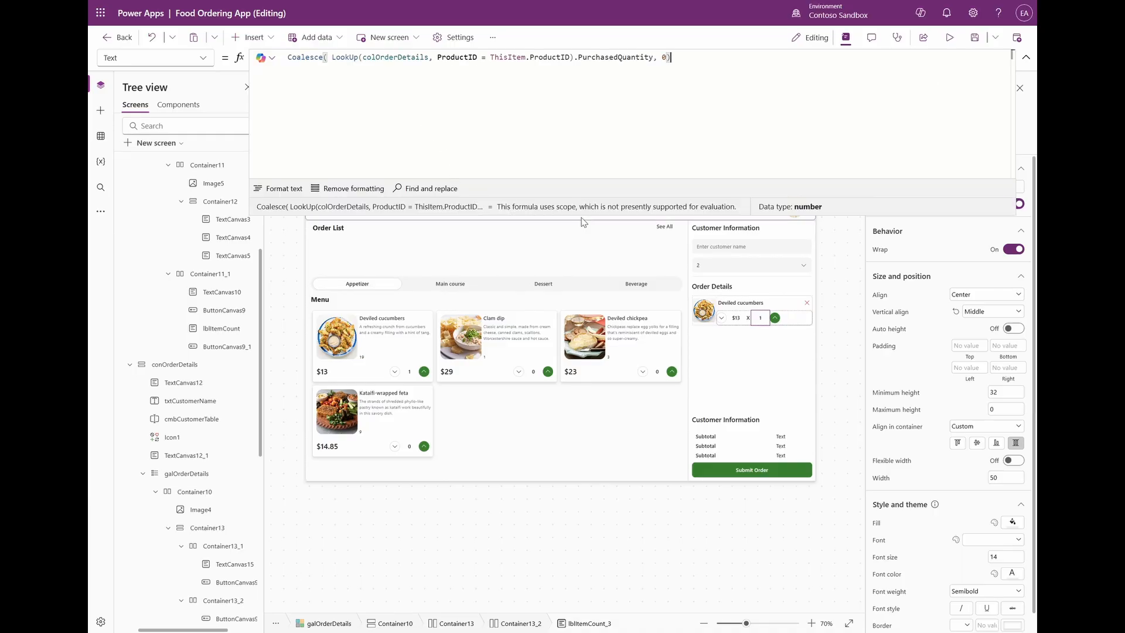
Set the last item count label's text formula to "$"& (Value(ThisItem.Price * ThisItem.PurchasedQuantity)).
{"action": "left_click", "coordinate": [808, 320]}
{"action": "left_click", "coordinate": [808, 319]}
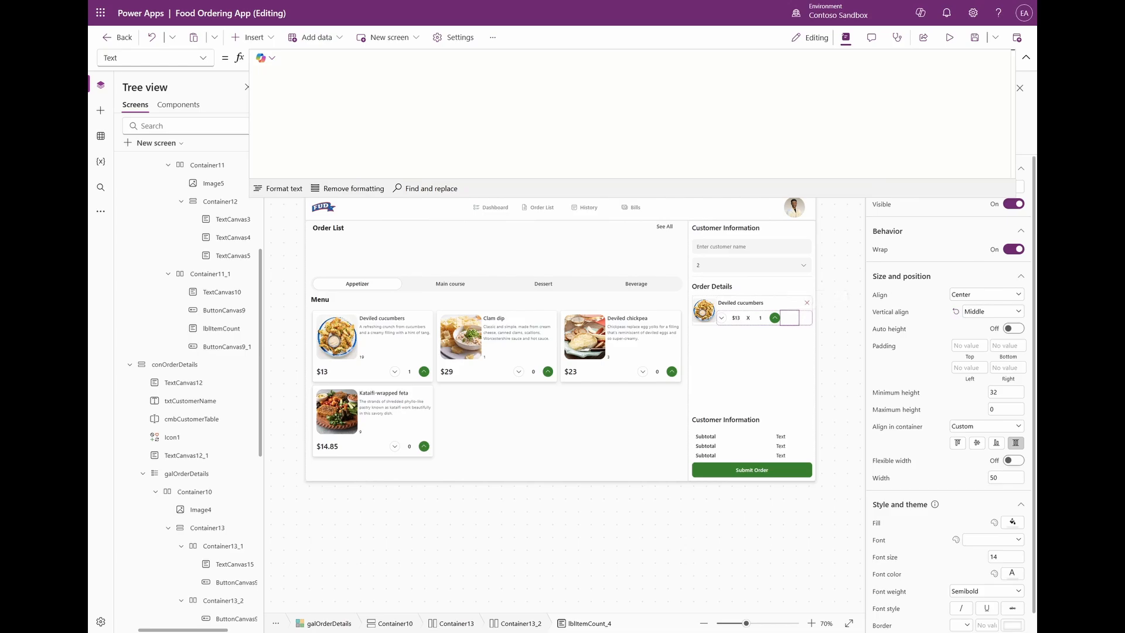
{"action": "left_click", "coordinate": [786, 145]}
{"action": "type", "text": "\"$\"& (Value( ThisItem.Price * ThisItem.PurchasedQuantity))"}
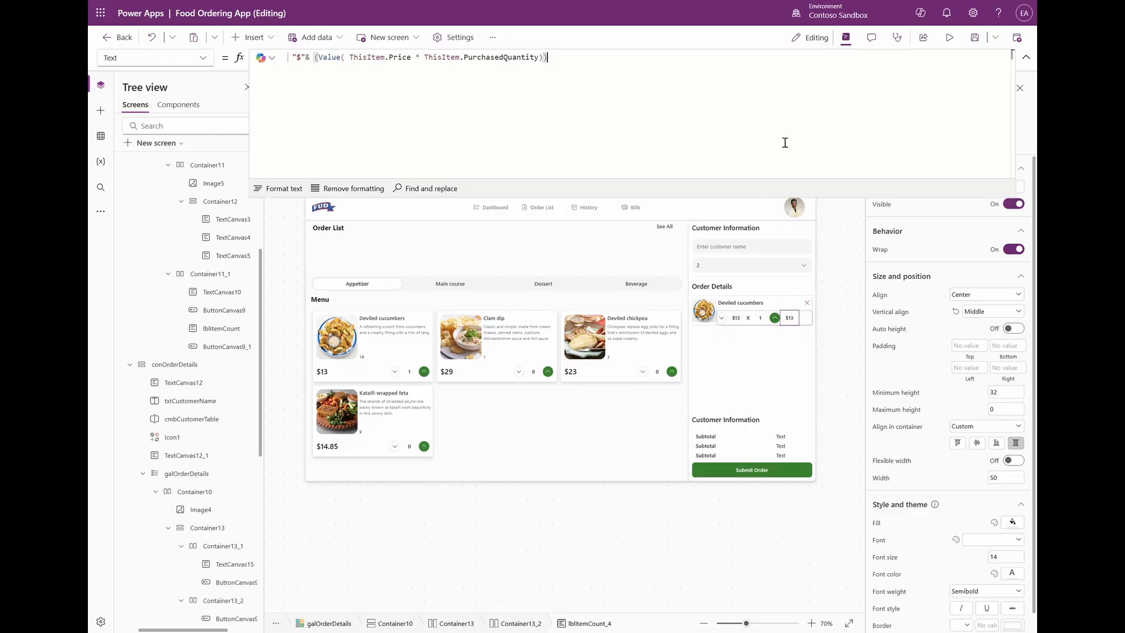
Give the line total label in the order row a flexible width with a minimum width of 0.
{"action": "left_click", "coordinate": [1008, 461]}
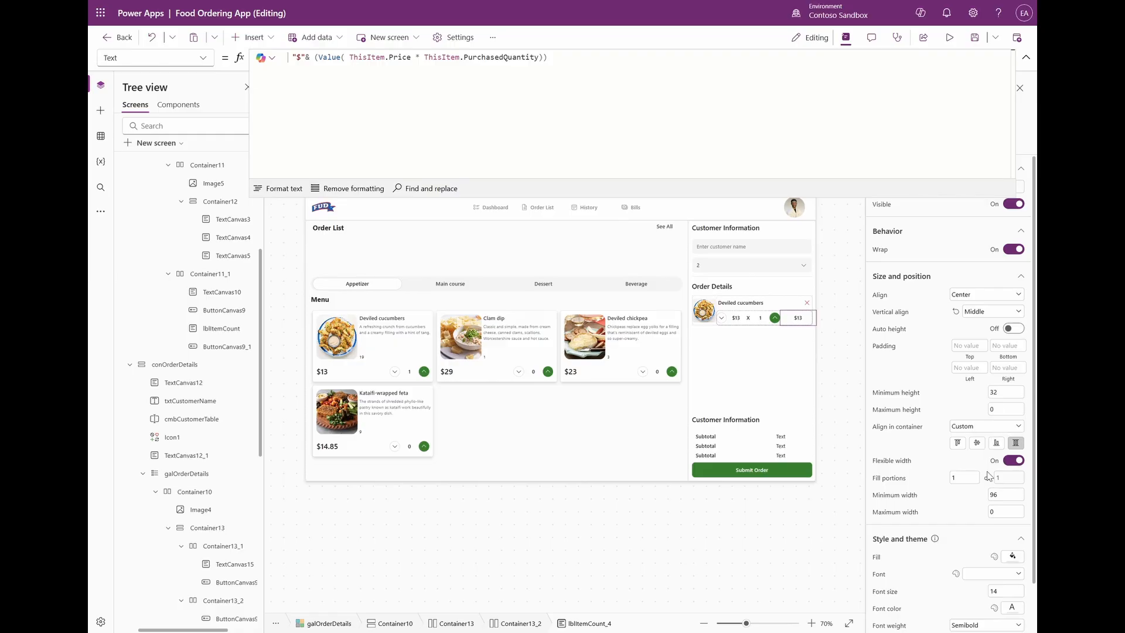
{"action": "left_click", "coordinate": [990, 493]}
{"action": "left_click", "coordinate": [931, 482]}
Align the line total label's text to End, with a right padding of 10 and a font size of 16.
{"action": "left_click", "coordinate": [974, 296]}
{"action": "left_click", "coordinate": [971, 323]}
{"action": "left_click", "coordinate": [1009, 367]}
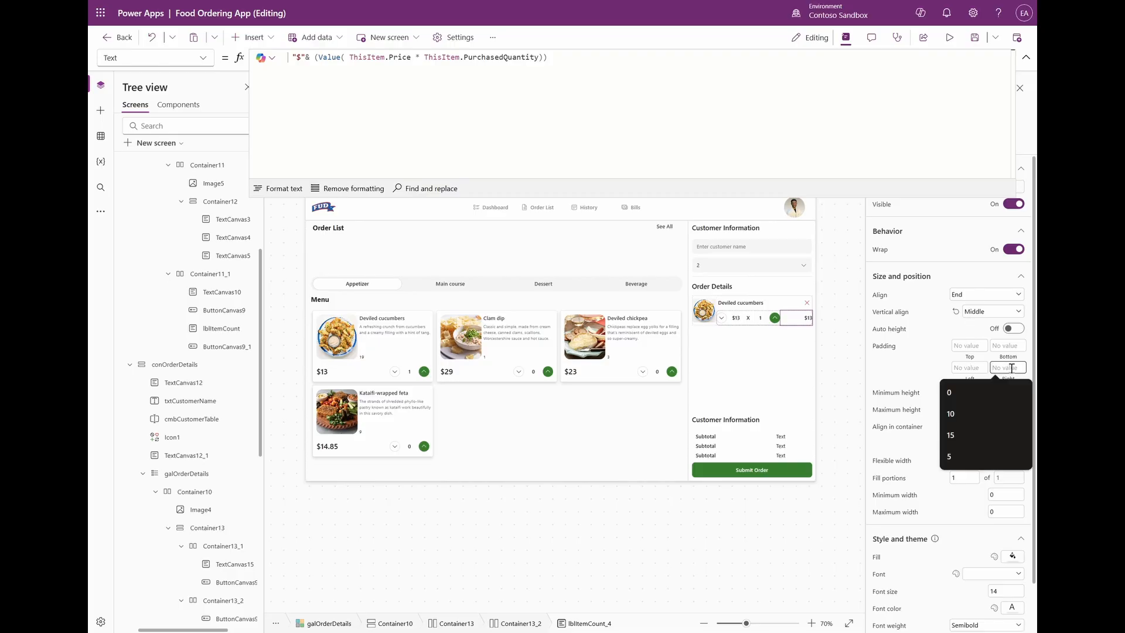
{"action": "type", "text": "10"}
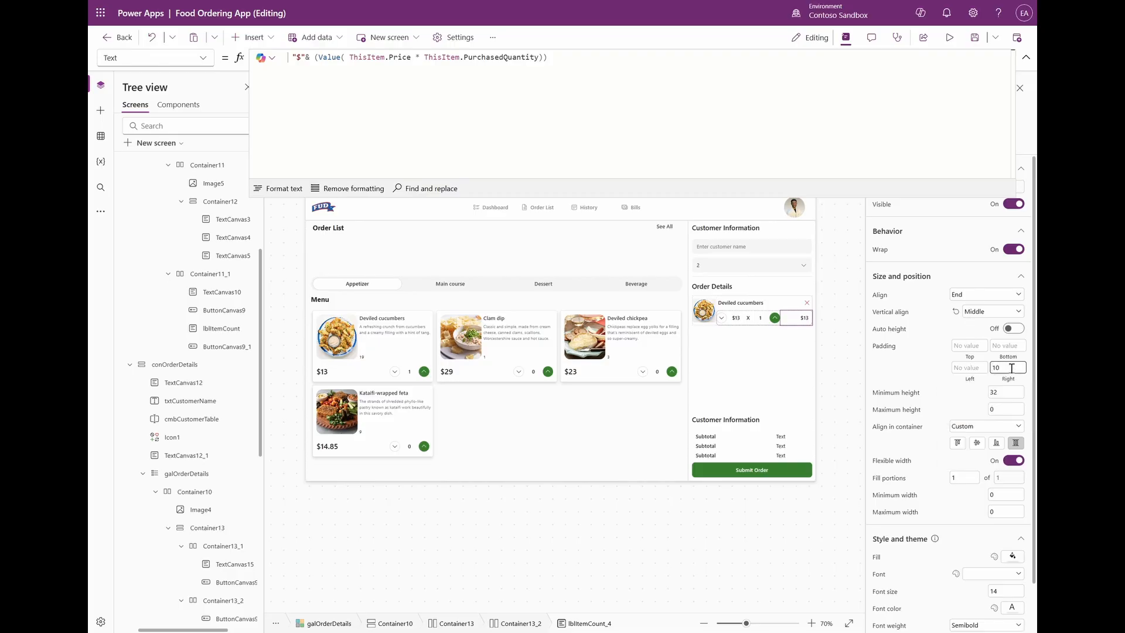
{"action": "left_click", "coordinate": [916, 360]}
{"action": "scroll", "coordinate": [909, 460], "scroll_direction": "down", "scroll_amount": 2}
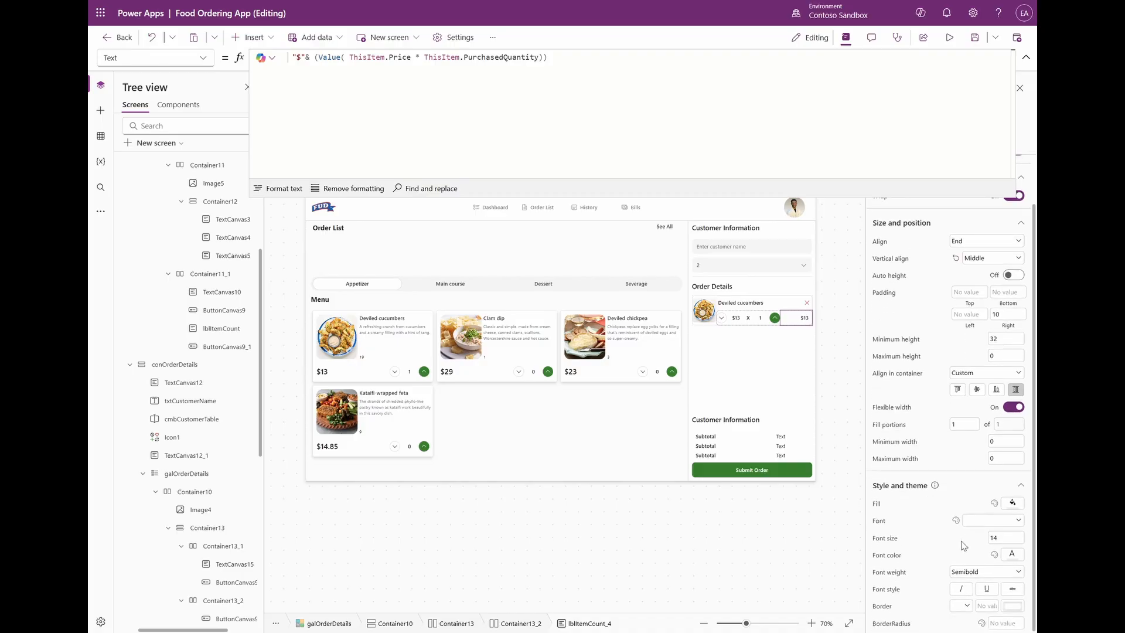
{"action": "double_click", "coordinate": [1006, 538]}
{"action": "type", "text": "16"}
Set the left and right padding of Container13 to 5.
{"action": "left_click", "coordinate": [207, 527]}
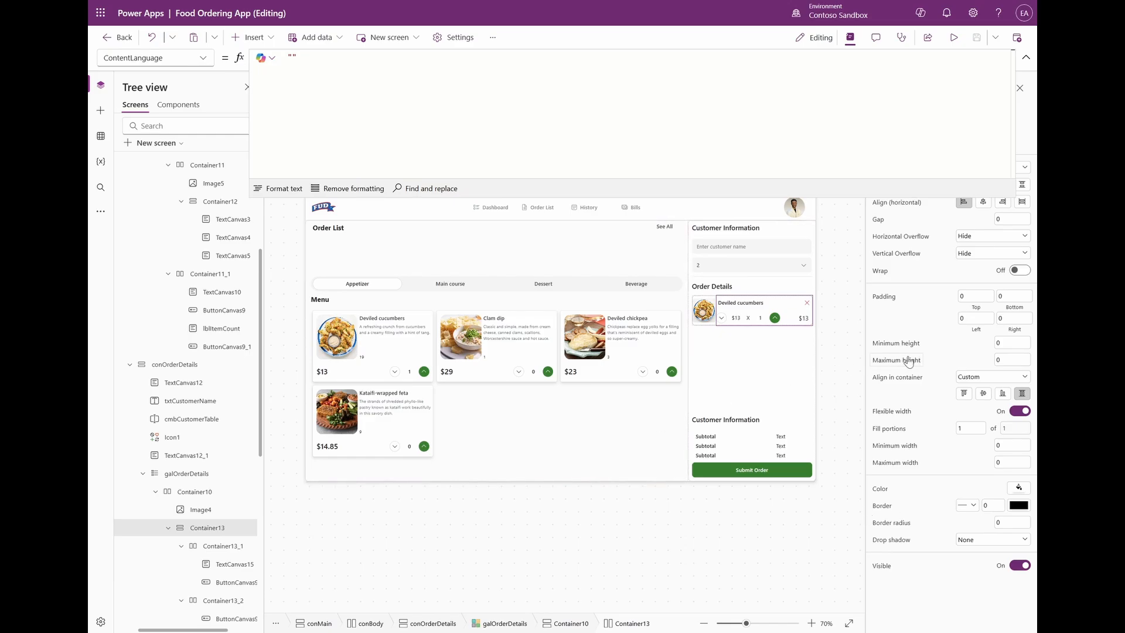
{"action": "left_click", "coordinate": [982, 318]}
{"action": "type", "text": "5"}
{"action": "key", "text": "Tab"}
{"action": "type", "text": "5"}
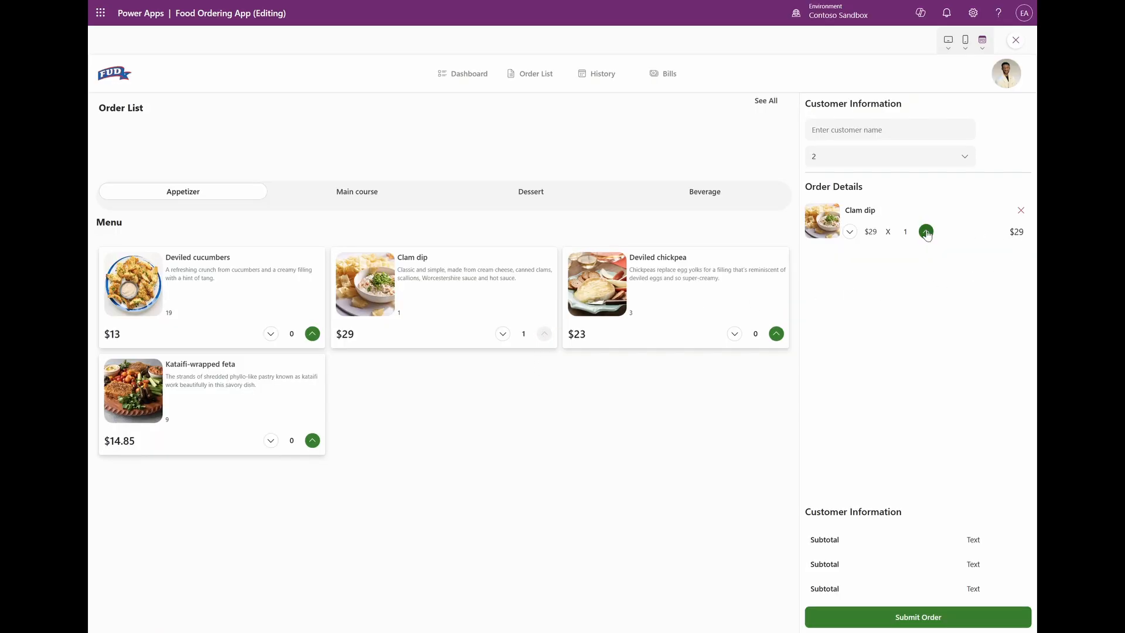
Leave the preview and examine the display mode formula of the first menu card's increase button.
{"action": "key", "text": "Escape"}
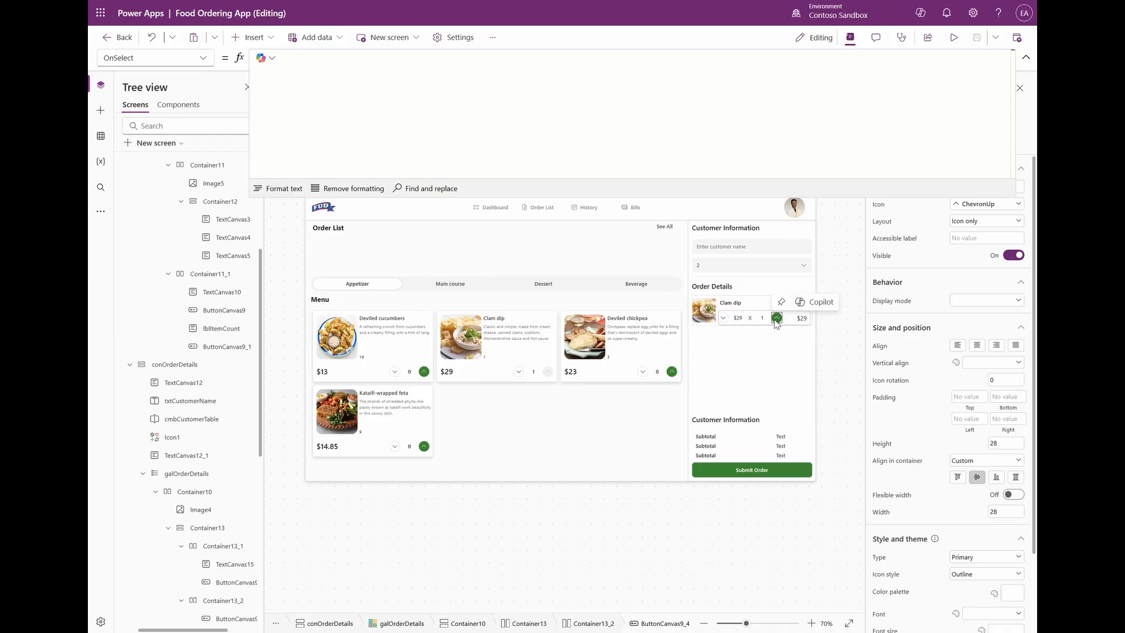
{"action": "left_click", "coordinate": [425, 371]}
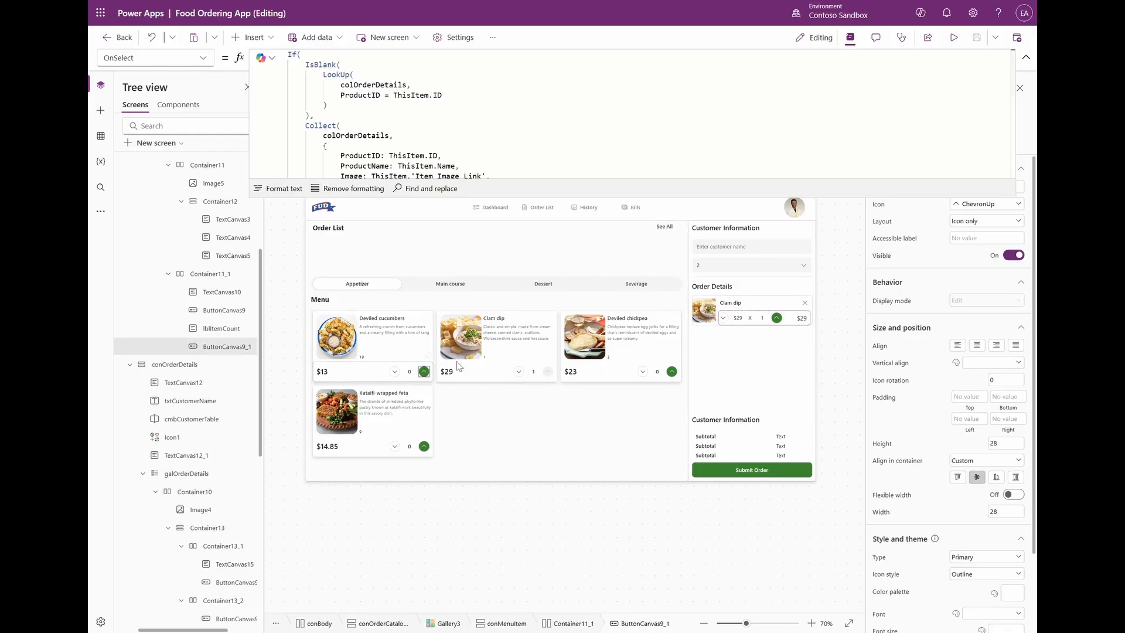
{"action": "left_click", "coordinate": [1026, 56]}
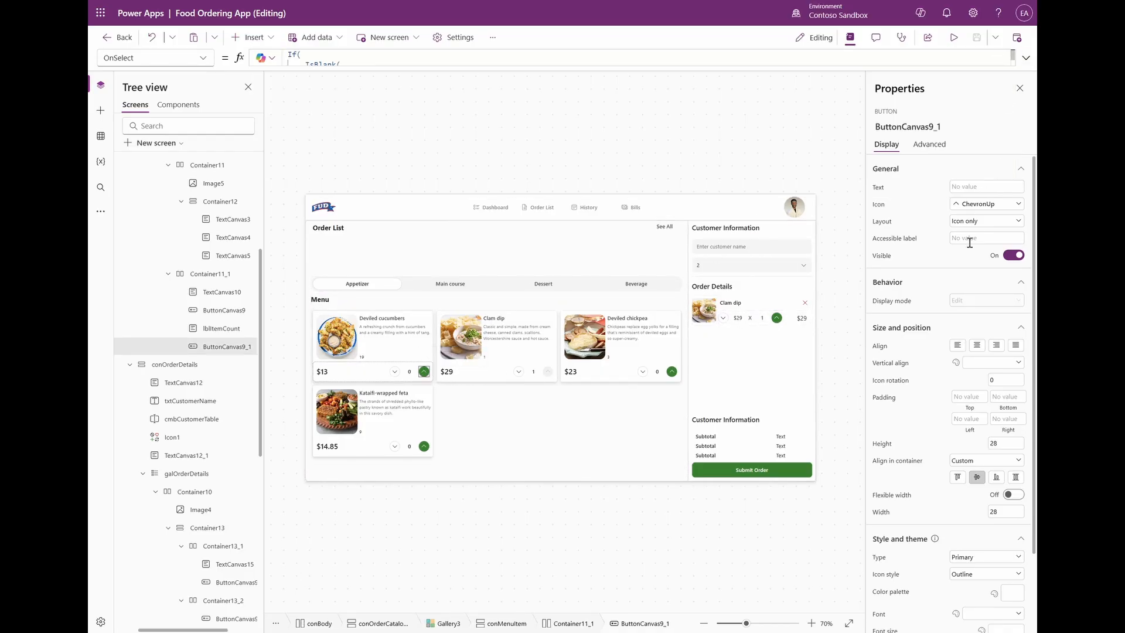
{"action": "left_click", "coordinate": [987, 300]}
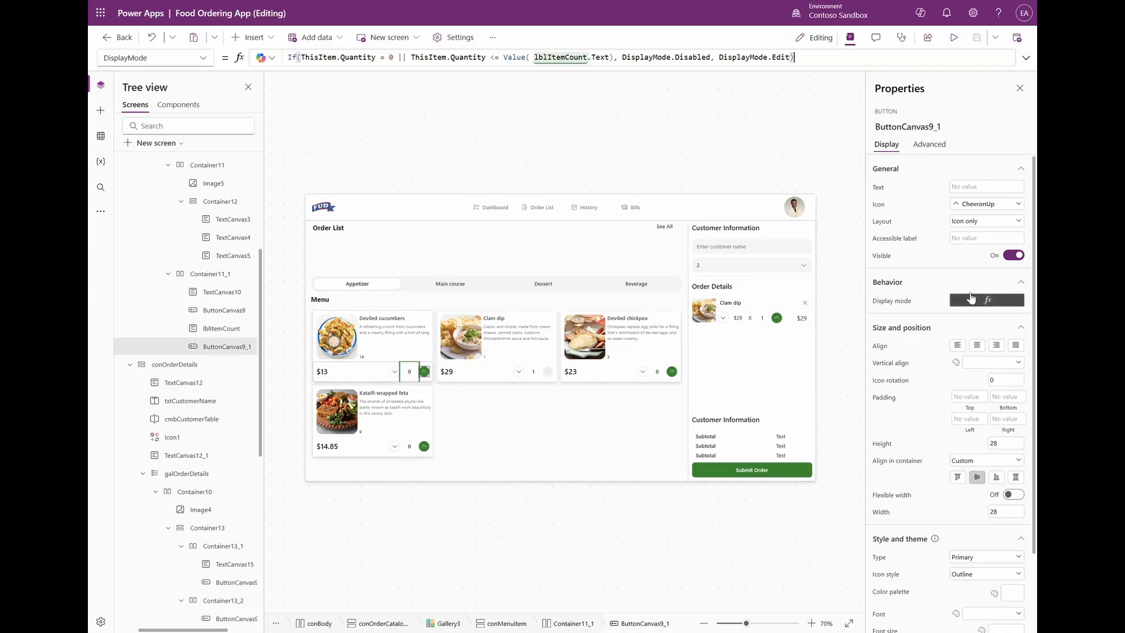
Set the order row increase button's DisplayMode to Disabled if PurchasedQuantity is below 1 or reaches the 'Food Catalogue' Quantity for that ProductID, otherwise Edit.
{"action": "left_click", "coordinate": [777, 318]}
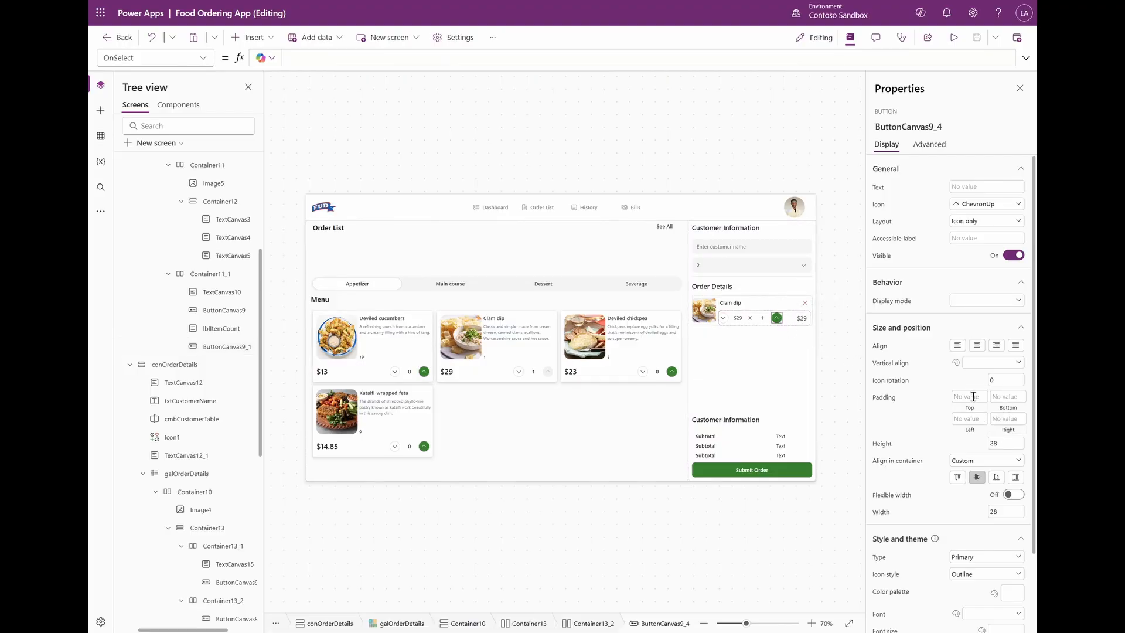
{"action": "scroll", "coordinate": [905, 331], "scroll_direction": "down", "scroll_amount": 1}
{"action": "left_click", "coordinate": [885, 243]}
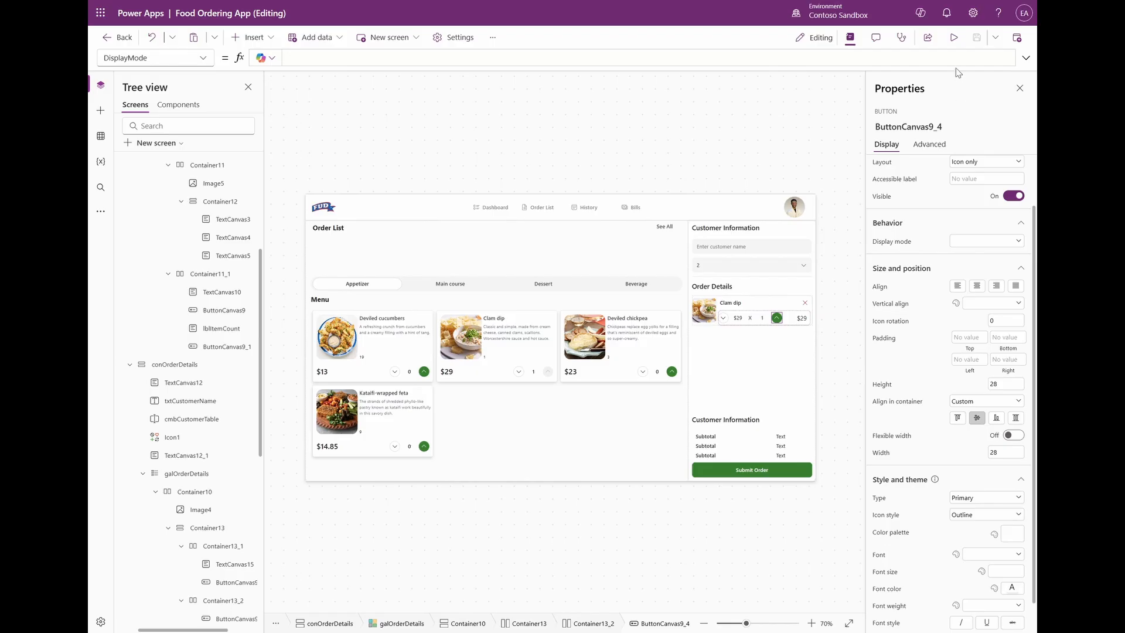
{"action": "left_click_drag", "start_coordinate": [953, 66], "coordinate": [914, 240]}
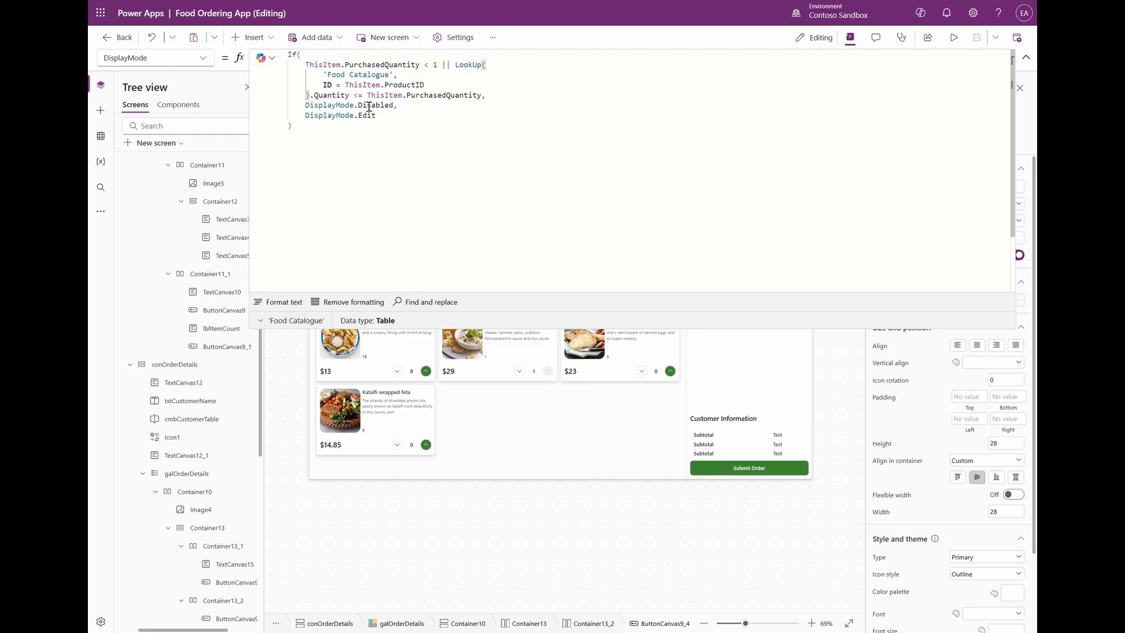
{"action": "left_click", "coordinate": [1026, 57]}
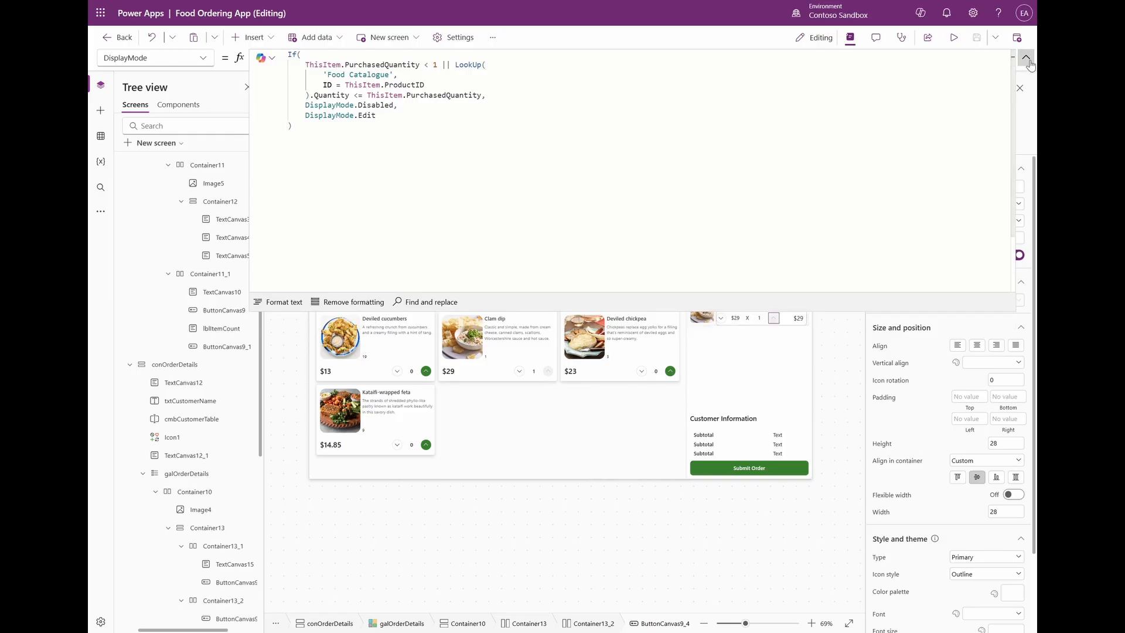
Make the order row decrease button's OnSelect subtract 1 from PurchasedQuantity in colOrderDetails with UpdateIf and remove the item at 0 with RemoveIf.
{"action": "left_click", "coordinate": [722, 318]}
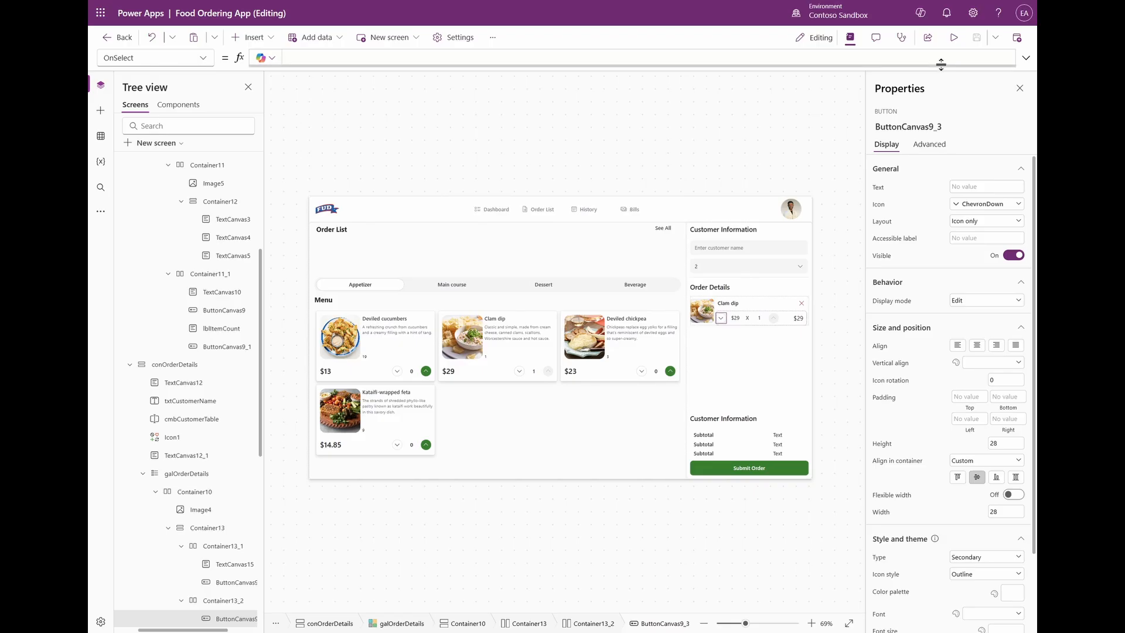
{"action": "left_click_drag", "start_coordinate": [941, 66], "coordinate": [994, 314]}
{"action": "left_click", "coordinate": [856, 249]}
{"action": "type", "text": "UpdateIf(     colOrderDetails,     ProductID = ThisItem.ProductID,     {PurchasedQuantity: PurchasedQuantity - 1} ); RemoveIf(     colOrderDetails,     ProductID = ThisItem.ProductID And PurchasedQuantity = 0 );"}
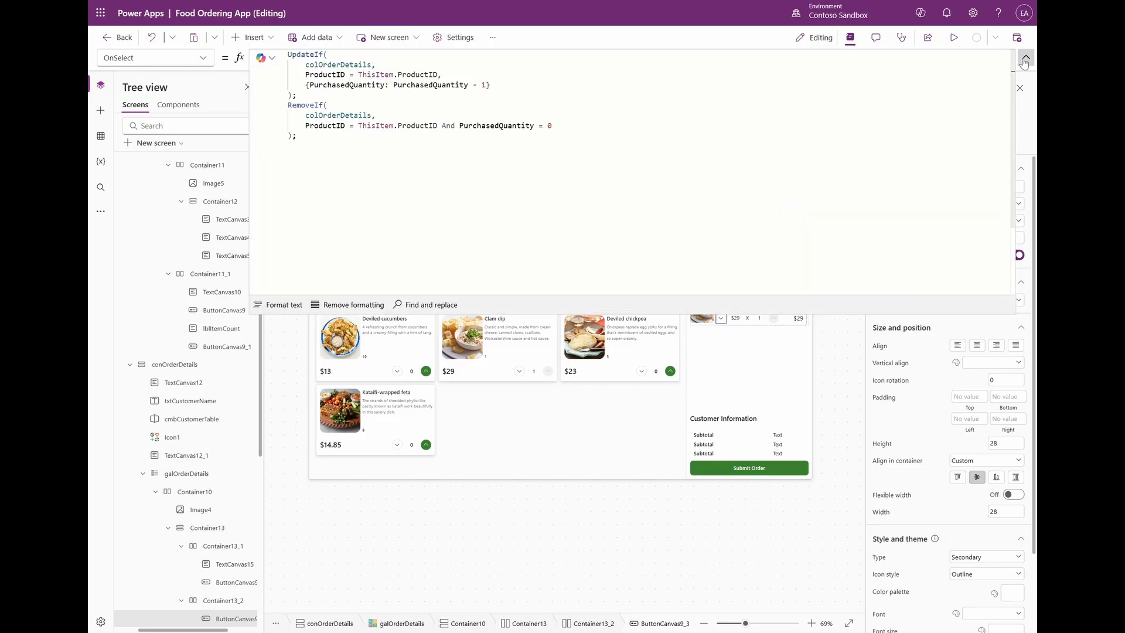
Review the UpdateIf and RemoveIf statements in the order row decrease button's OnSelect formula.
{"action": "left_click", "coordinate": [561, 82]}
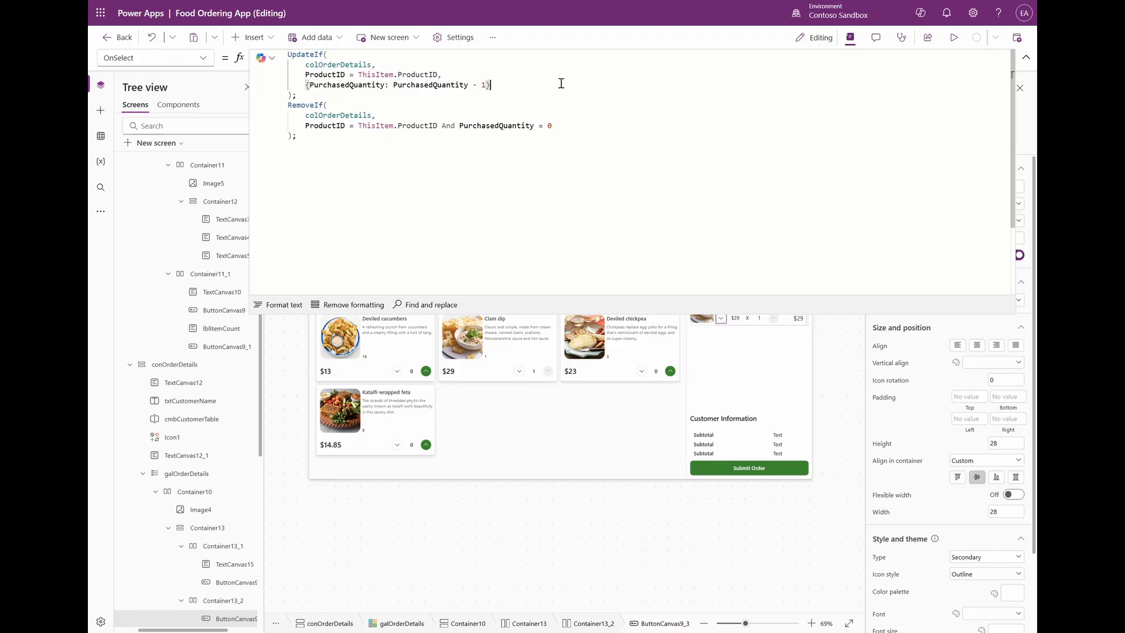
{"action": "left_click_drag", "start_coordinate": [837, 313], "coordinate": [827, 176]}
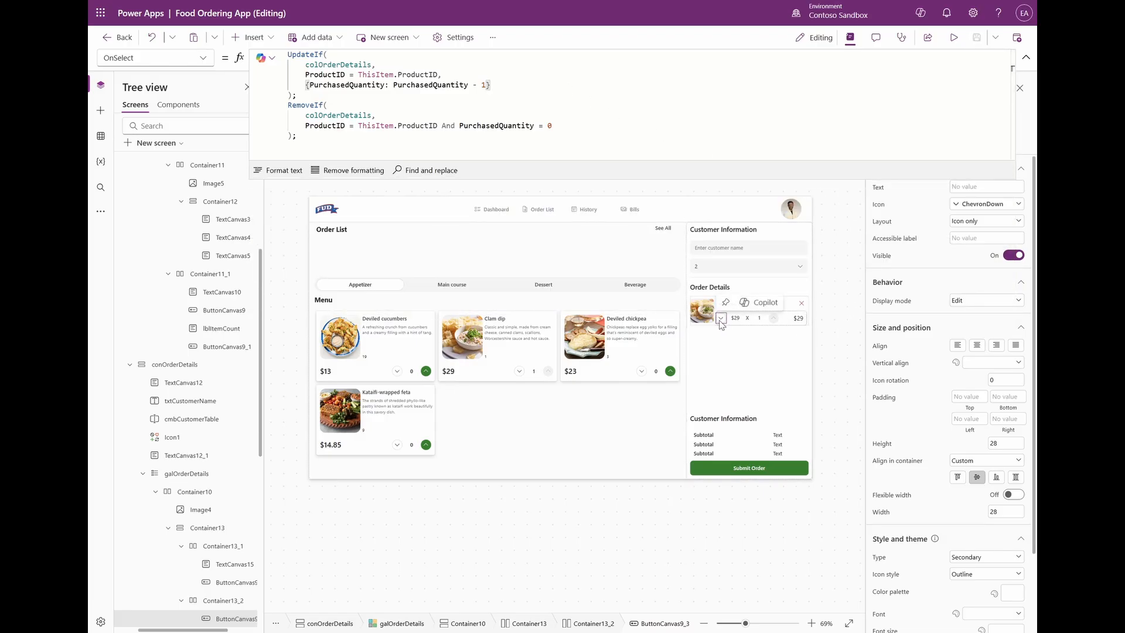
{"action": "left_click", "coordinate": [456, 86]}
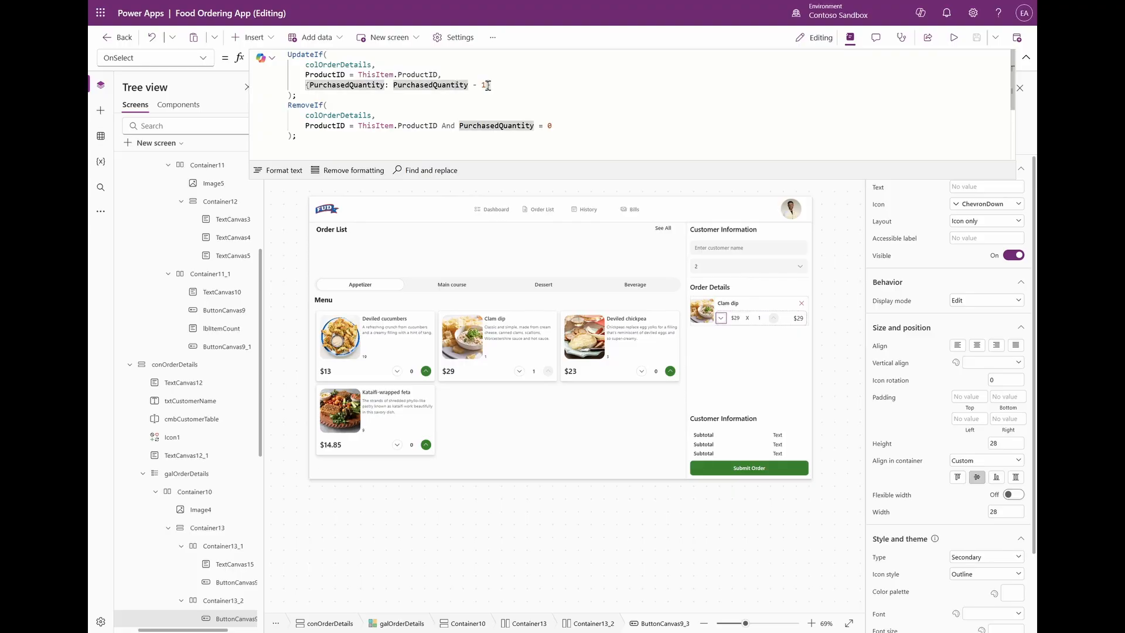
{"action": "left_click", "coordinate": [487, 85]}
{"action": "left_click", "coordinate": [491, 85]}
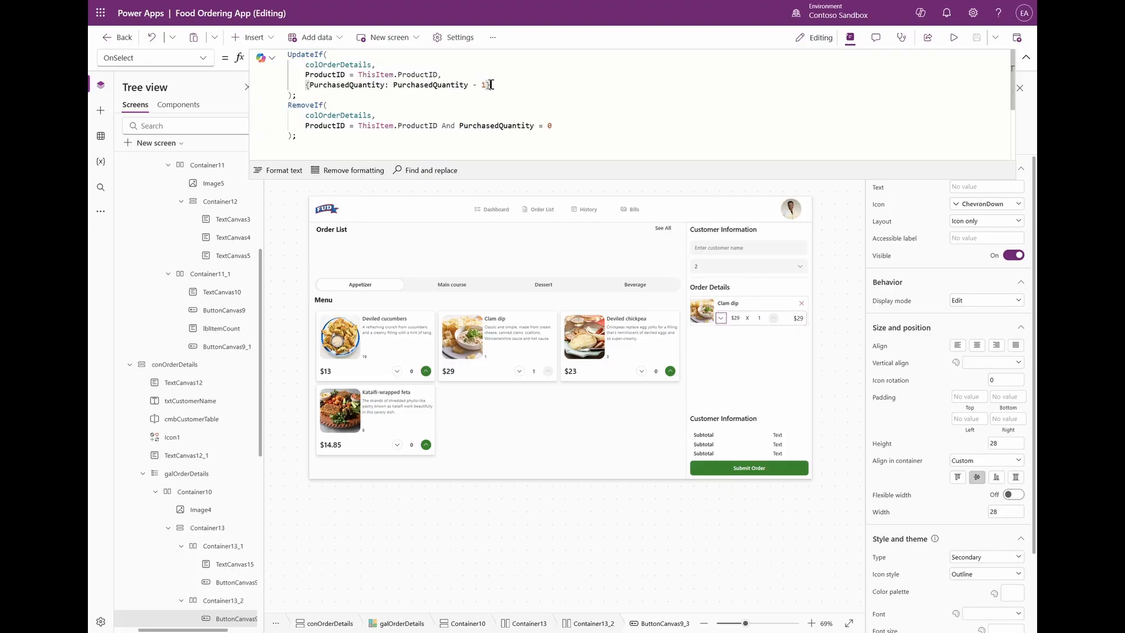
{"action": "left_click", "coordinate": [351, 84]}
{"action": "left_click", "coordinate": [350, 64]}
{"action": "left_click", "coordinate": [364, 110]}
{"action": "left_click", "coordinate": [557, 125]}
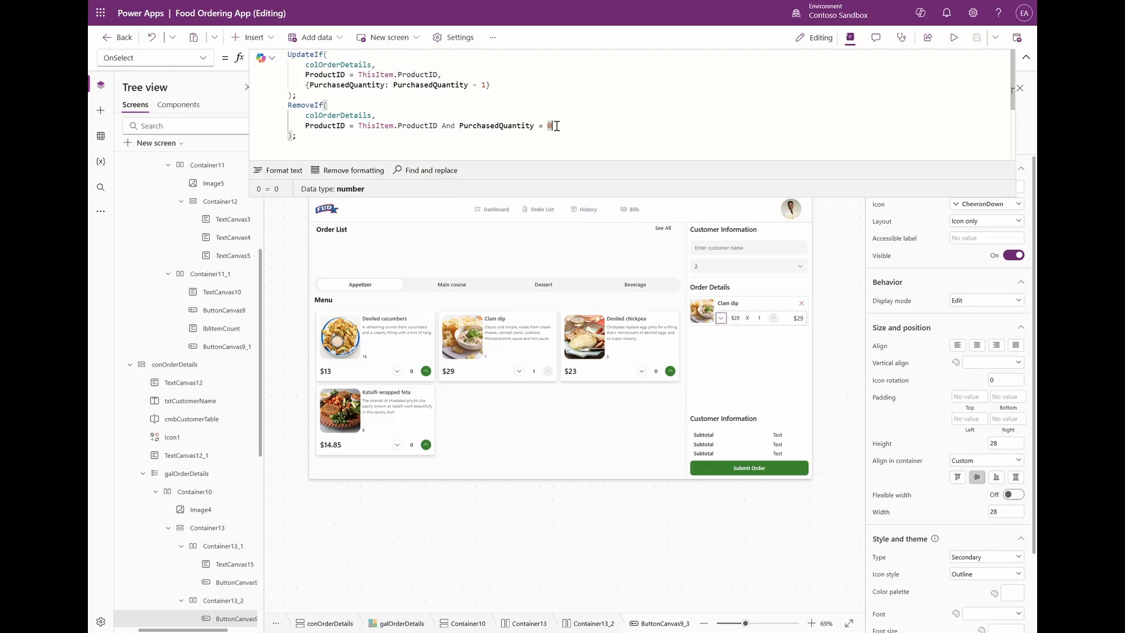
{"action": "left_click", "coordinate": [338, 137]}
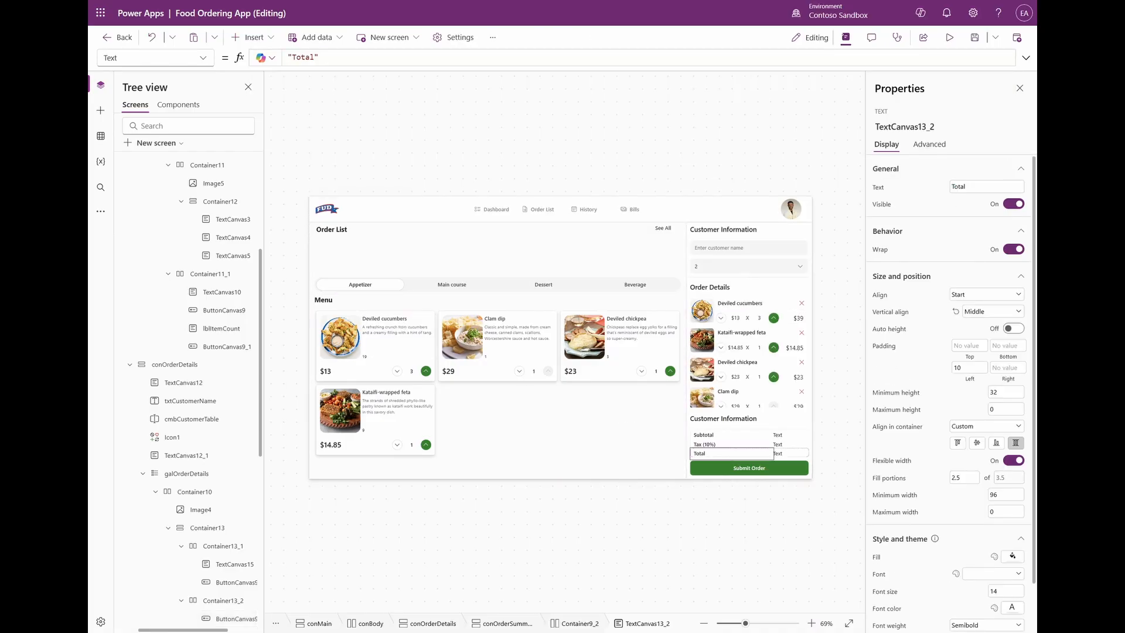
Set the font size of the Total row's text in the order summary to 16.
{"action": "scroll", "coordinate": [1012, 543], "scroll_direction": "down", "scroll_amount": 1}
{"action": "double_click", "coordinate": [1012, 538]}
{"action": "type", "text": "16"}
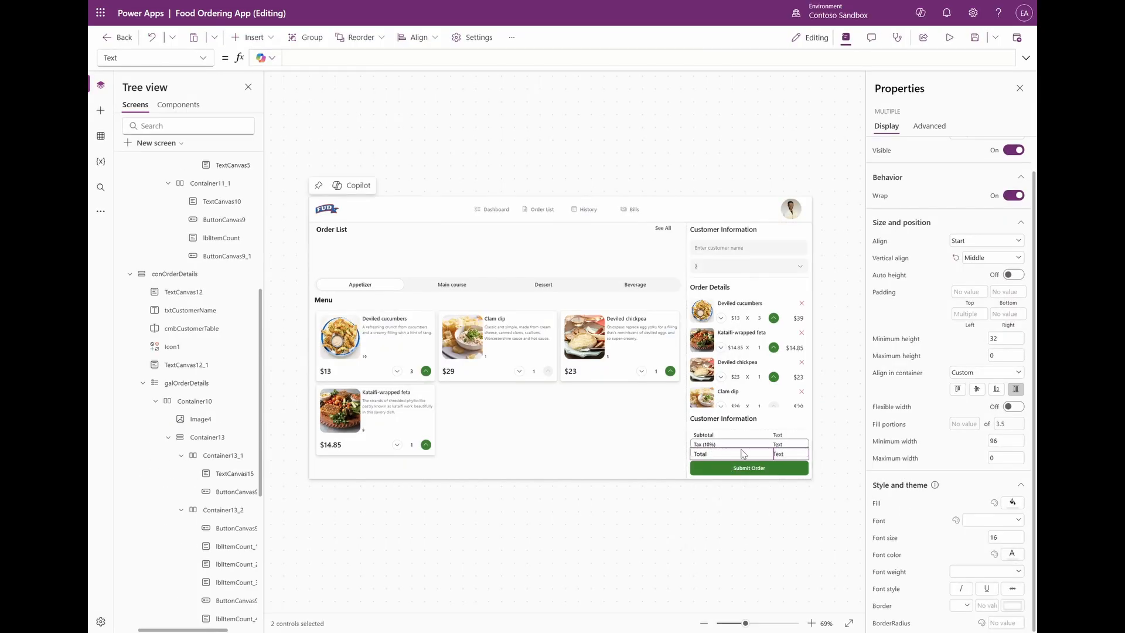
Set the font color of the Tax (10%) and Subtotal rows' text in the order summary to gray RGBA(106, 122, 127, 1).
{"action": "left_click", "coordinate": [785, 444]}
{"action": "left_click", "coordinate": [785, 444], "text": "shift"}
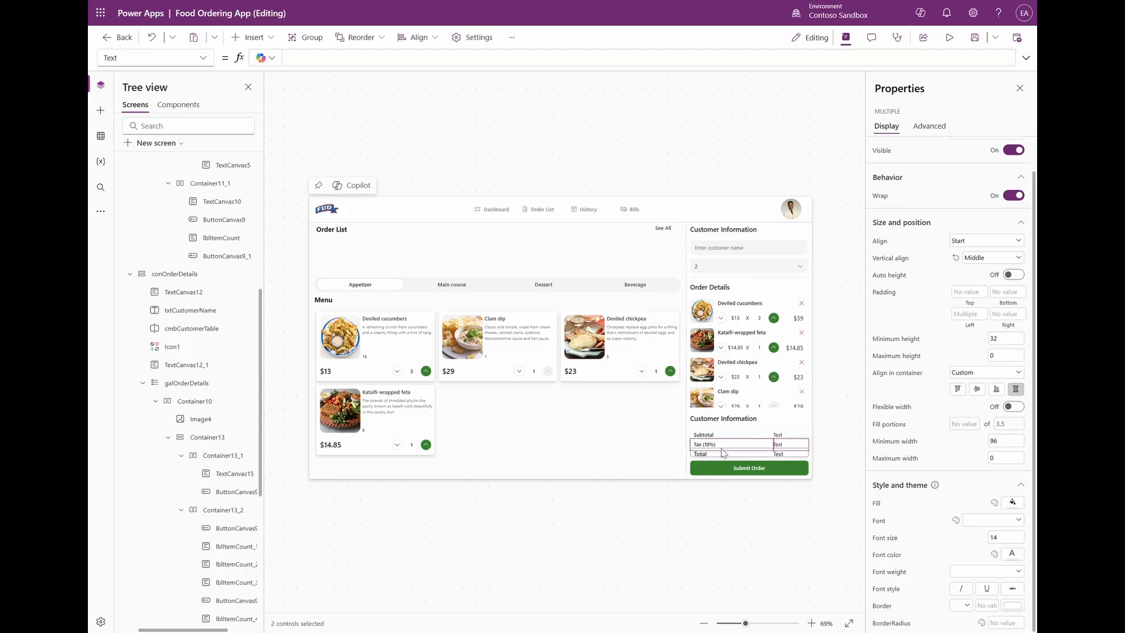
{"action": "left_click", "coordinate": [1012, 553]}
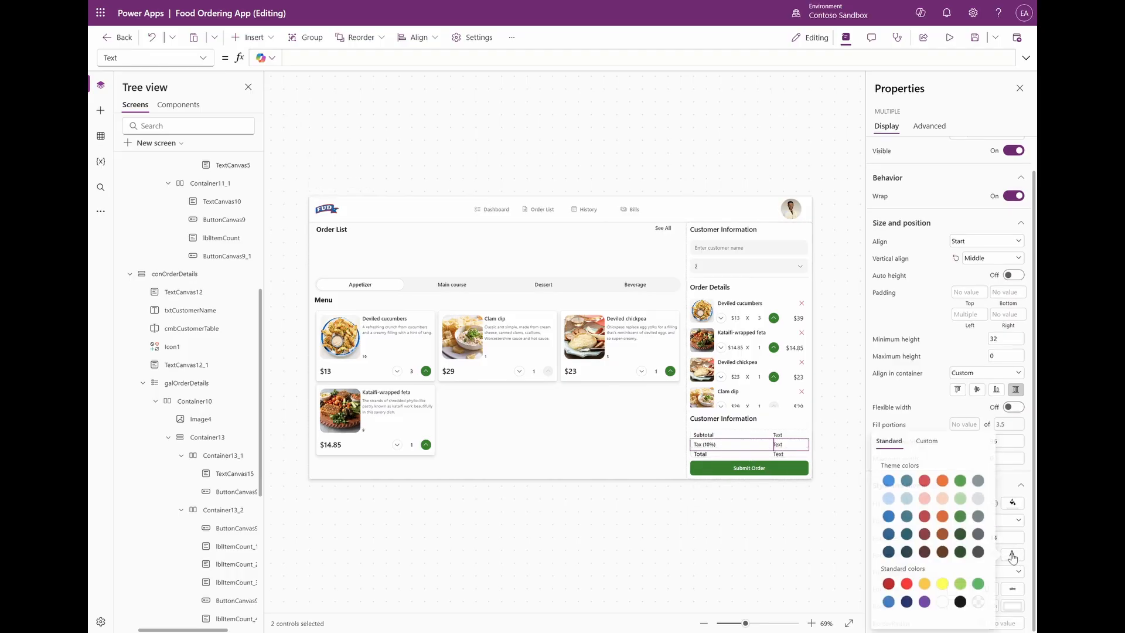
{"action": "left_click", "coordinate": [975, 517]}
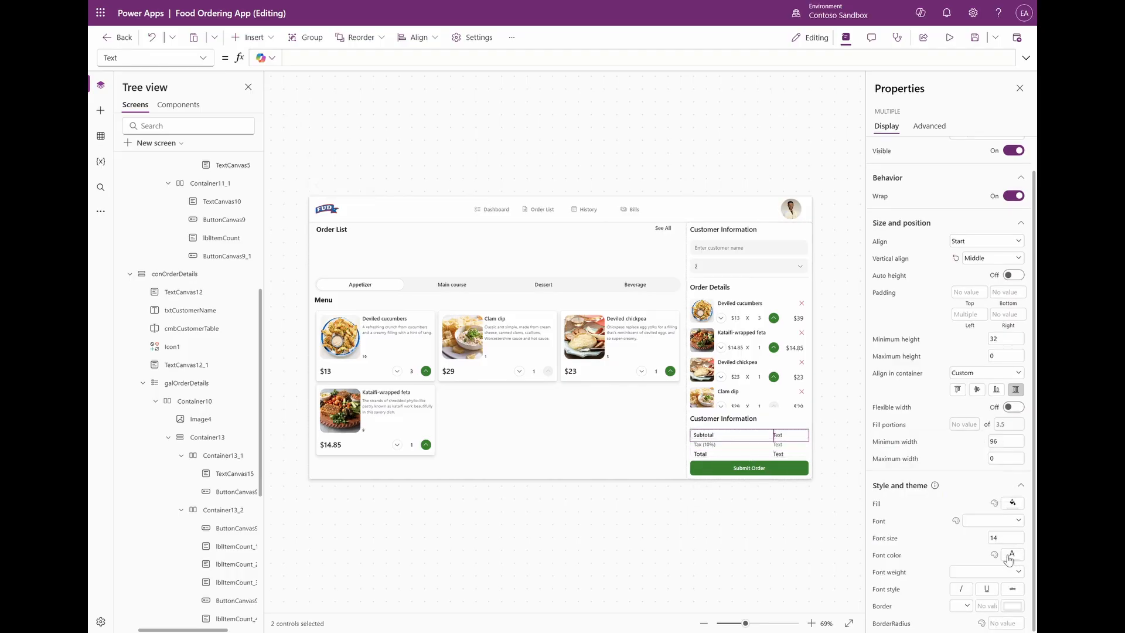
{"action": "left_click", "coordinate": [1012, 553]}
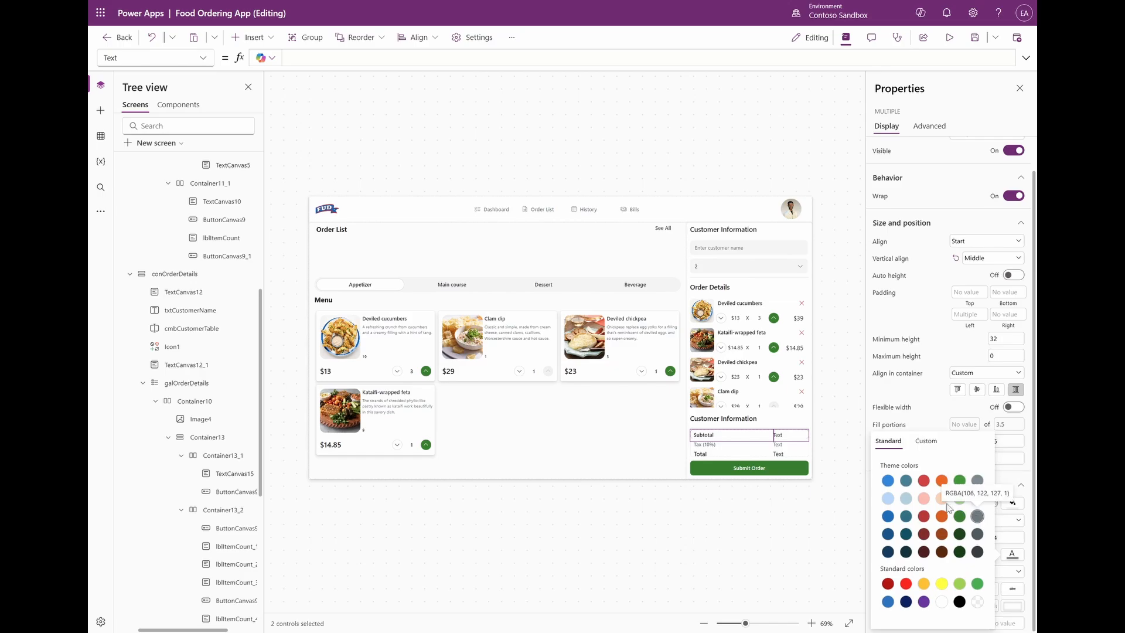
{"action": "left_click", "coordinate": [749, 468]}
{"action": "left_click", "coordinate": [743, 513]}
{"action": "left_click", "coordinate": [788, 446]}
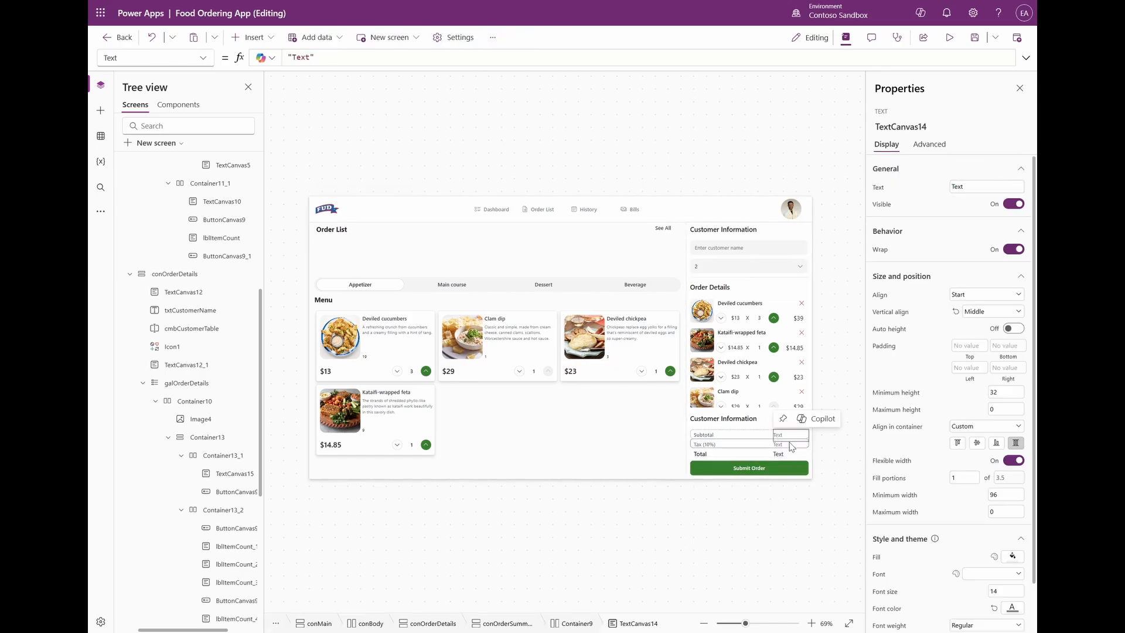
Rename the order row's line total text control as lblItemXQuantity.
{"action": "left_click", "coordinate": [798, 318]}
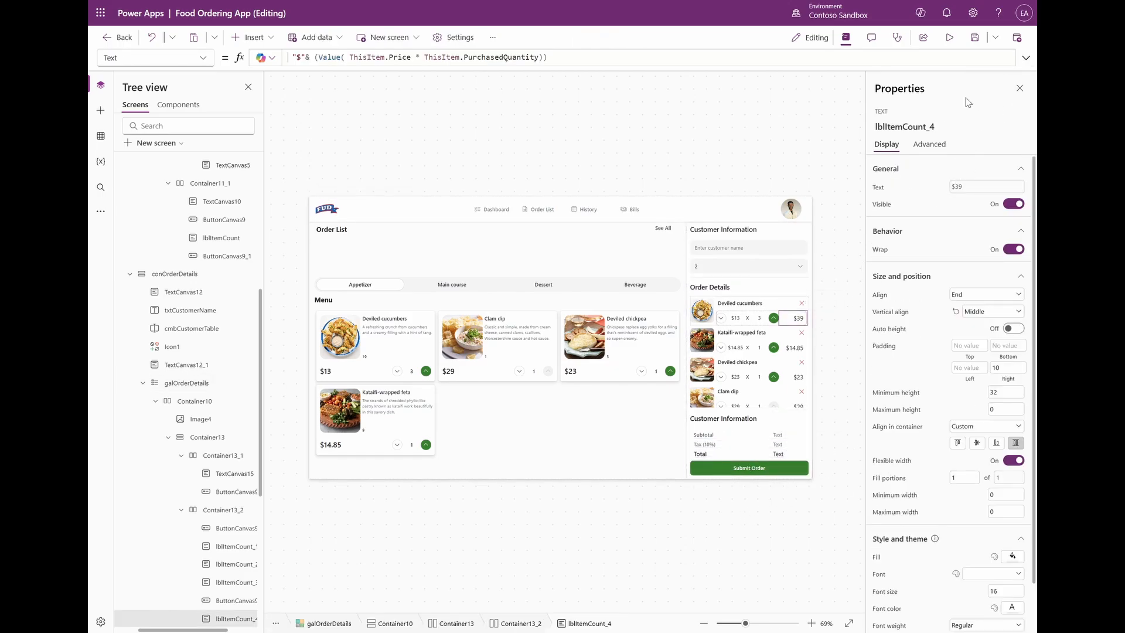
{"action": "left_click", "coordinate": [908, 128]}
{"action": "type", "text": "lblItemXQuantity"}
{"action": "key", "text": "Return"}
Set the Subtotal value's Text to "$"& Coalesce( Sum(galOrderDetails.AllItems, Value(Substitute(lblItemXQuantity.Text,"$","")))).
{"action": "left_click", "coordinate": [791, 436]}
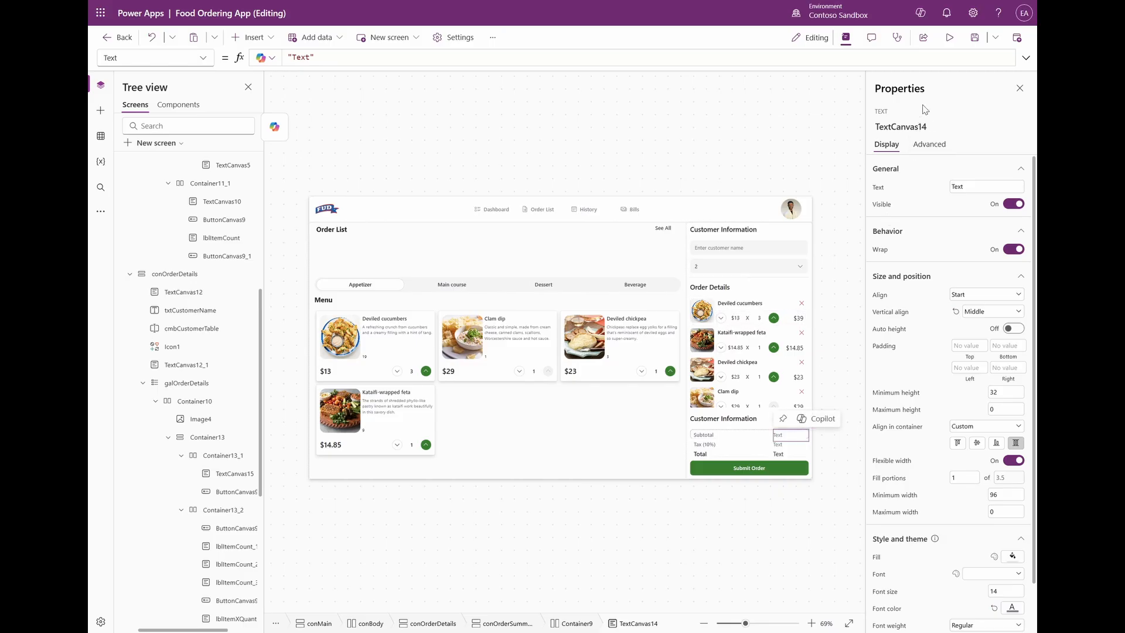
{"action": "left_click_drag", "start_coordinate": [926, 66], "coordinate": [915, 161]}
{"action": "left_click", "coordinate": [874, 105]}
{"action": "key", "text": "ctrl+a"}
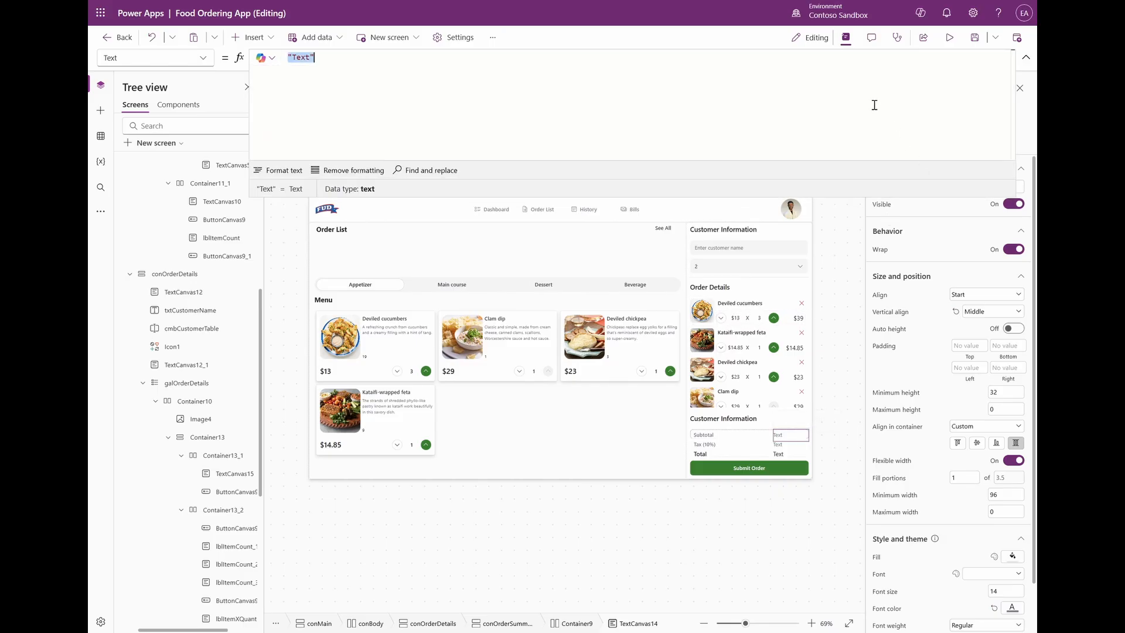
{"action": "type", "text": "\"$\"& Coalesce( Sum(galOrderDetails.AllItems, Value(Substitute(lblItemXQuantity.Text,\"$\",\"\"))))"}
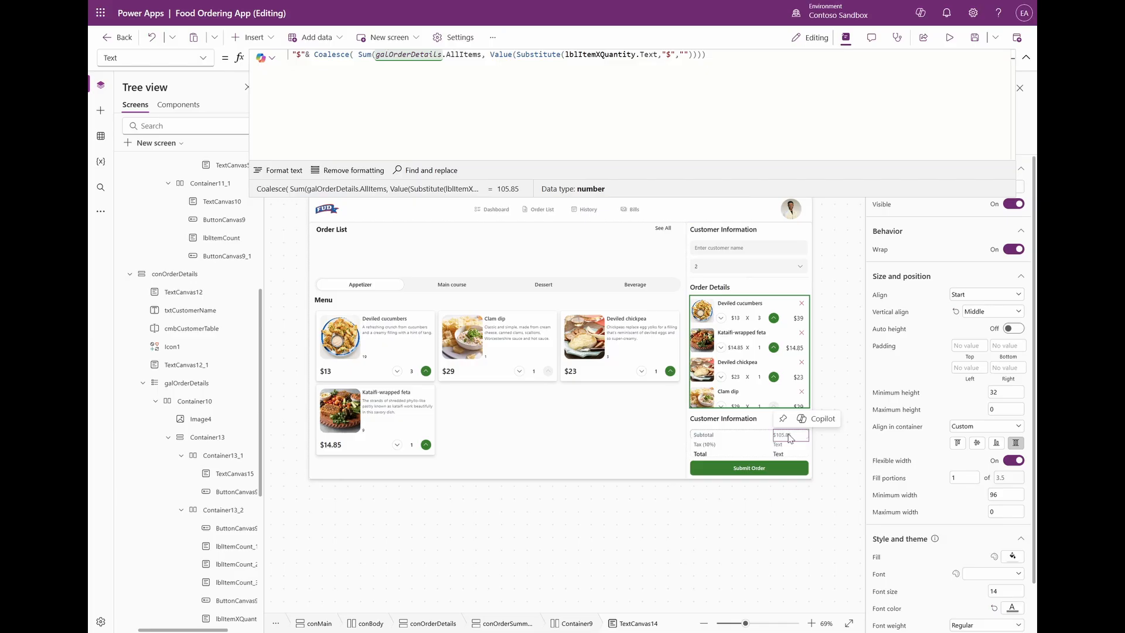
Format the Subtotal value with Semibold font weight, End alignment and a right padding of 10.
{"action": "scroll", "coordinate": [968, 546], "scroll_direction": "down", "scroll_amount": 2}
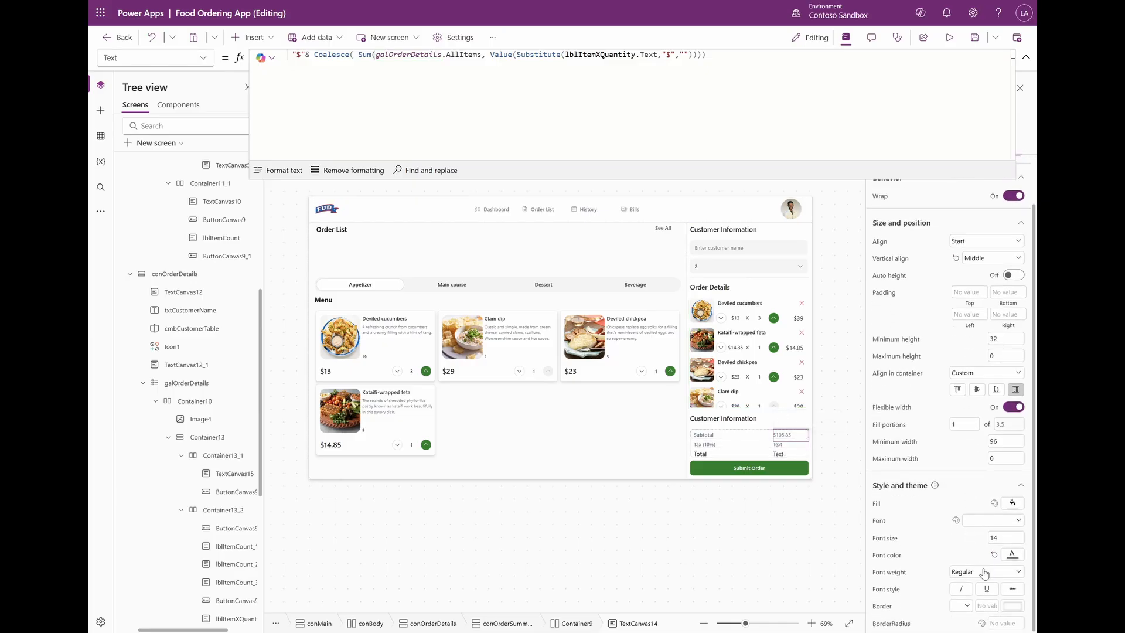
{"action": "left_click", "coordinate": [984, 572]}
{"action": "left_click", "coordinate": [985, 548]}
{"action": "left_click", "coordinate": [979, 243]}
{"action": "left_click", "coordinate": [982, 275]}
{"action": "left_click", "coordinate": [1016, 312]}
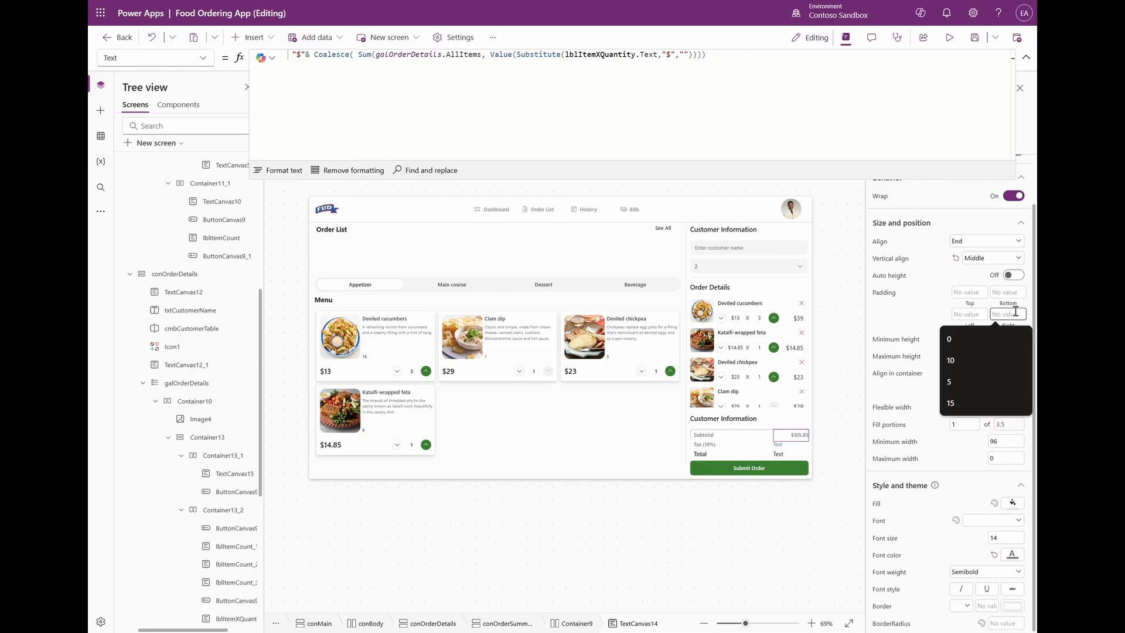
{"action": "type", "text": "10"}
{"action": "key", "text": "Return"}
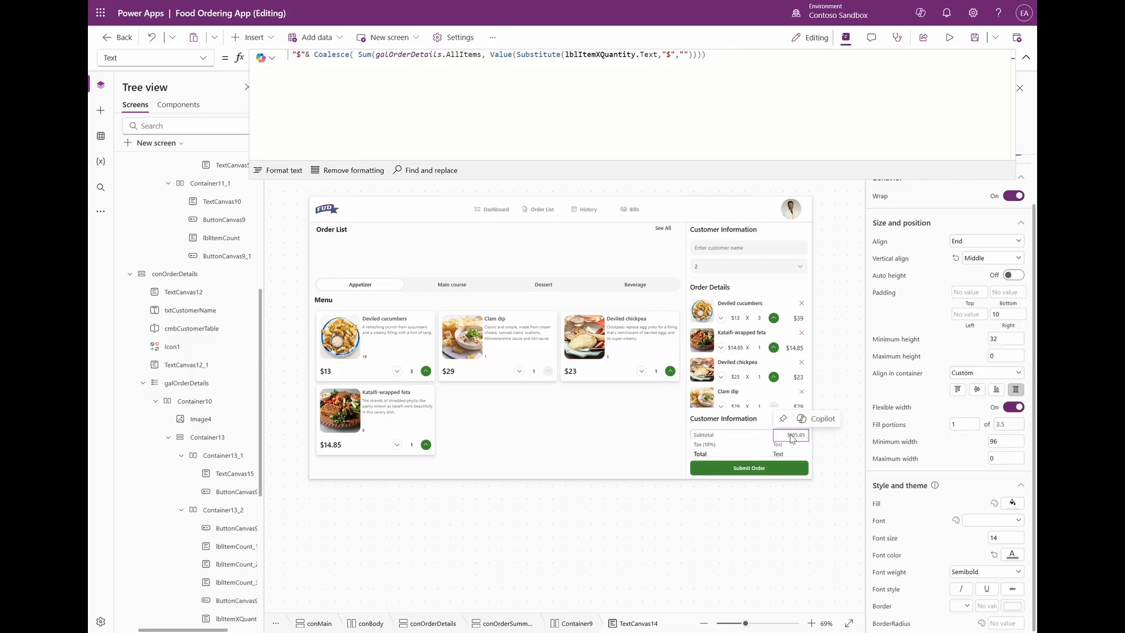
Rename the Subtotal value's text control as lblSubtotal.
{"action": "left_click", "coordinate": [1026, 58]}
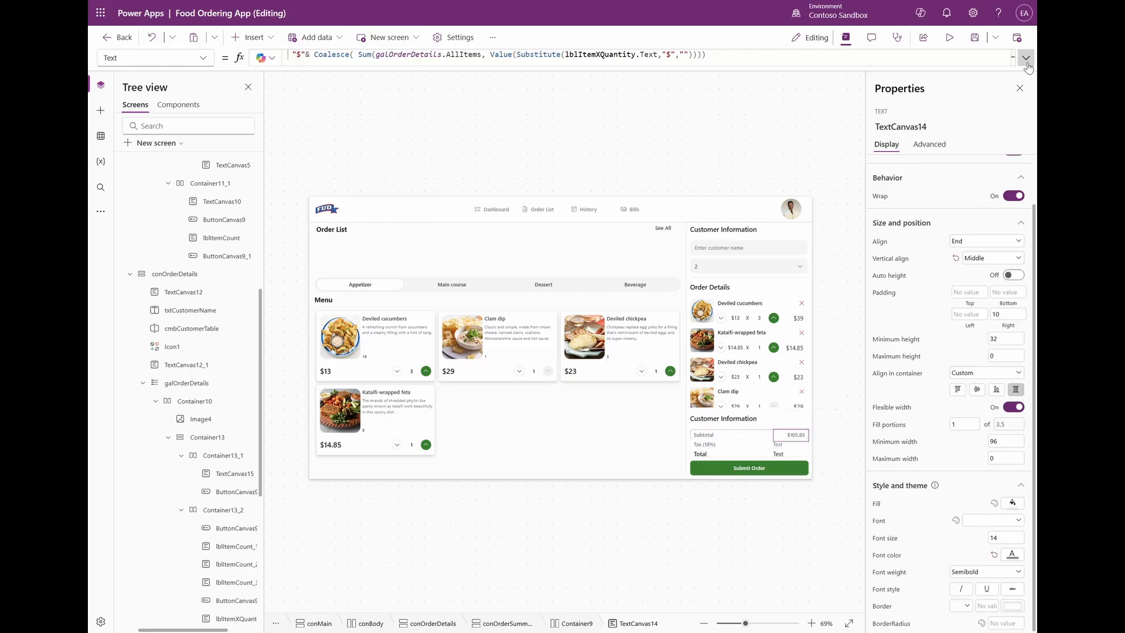
{"action": "left_click", "coordinate": [897, 126]}
{"action": "type", "text": "lblSubtotal"}
{"action": "key", "text": "Return"}
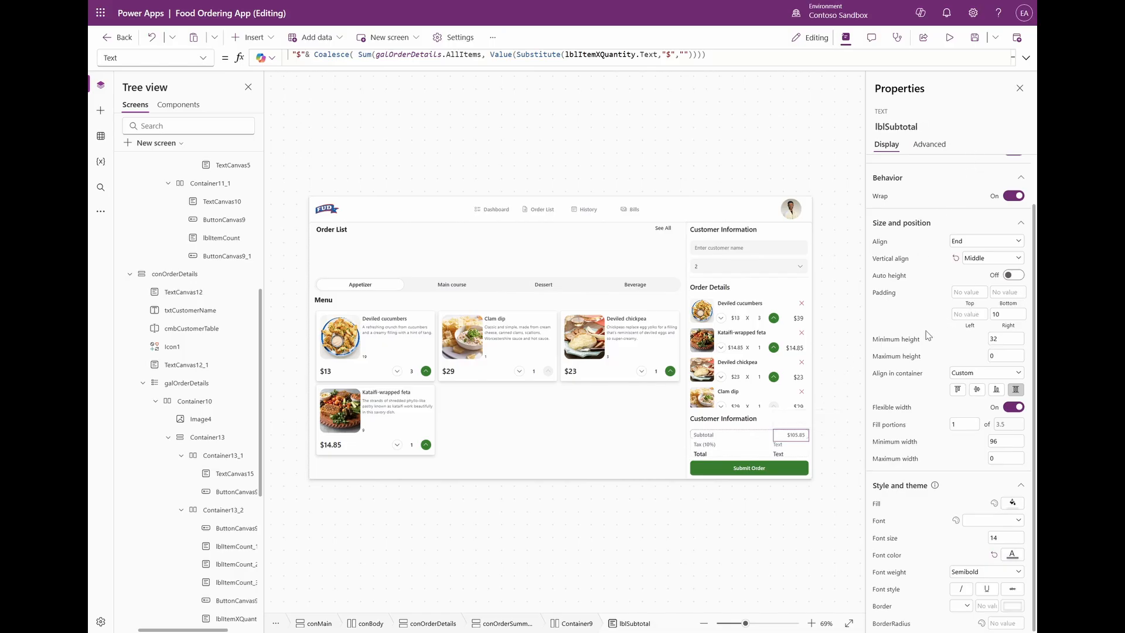
Set the minimum height of the Tax, Subtotal and Total value texts in the order summary to 0.
{"action": "left_click", "coordinate": [782, 444]}
{"action": "left_click", "coordinate": [995, 338]}
{"action": "type", "text": "0"}
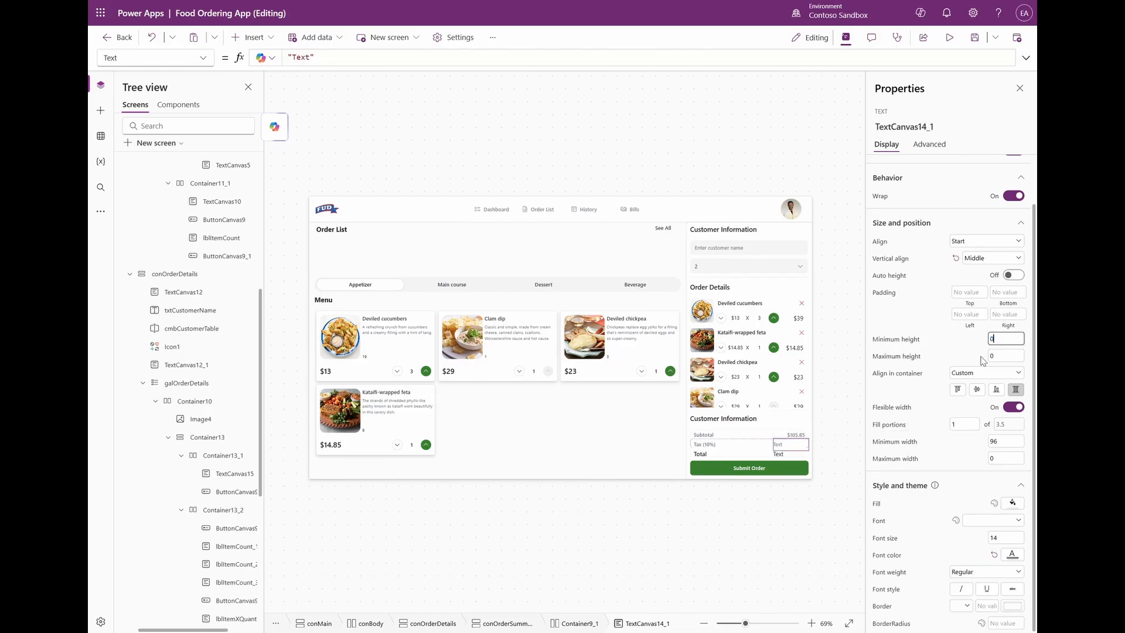
{"action": "left_click", "coordinate": [962, 344]}
{"action": "left_click", "coordinate": [798, 435]}
{"action": "left_click", "coordinate": [1010, 343]}
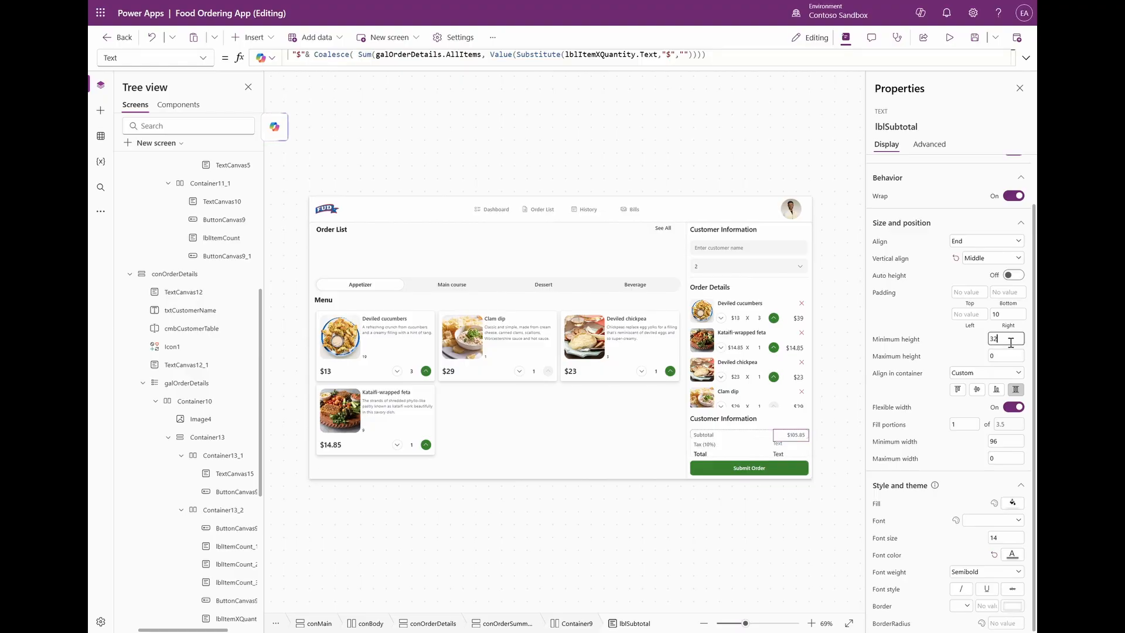
{"action": "type", "text": "0"}
{"action": "left_click", "coordinate": [970, 351]}
{"action": "left_click", "coordinate": [795, 457]}
{"action": "double_click", "coordinate": [994, 339]}
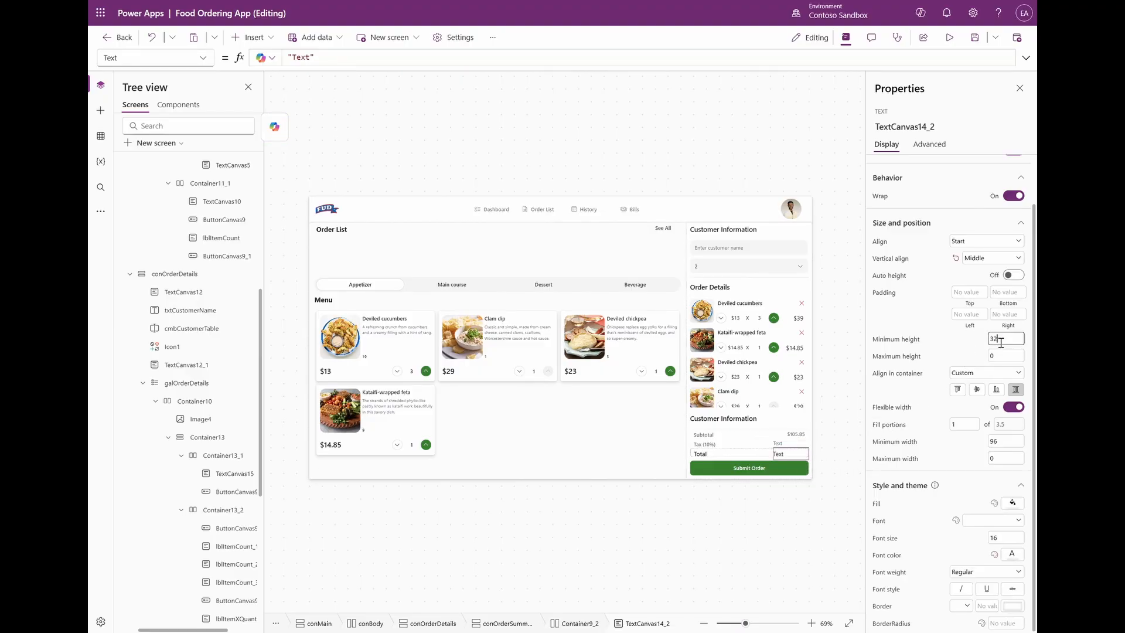
{"action": "type", "text": "0"}
{"action": "left_click", "coordinate": [978, 349]}
Set the Tax (10%) value's Text to "$"&Value(Substitute(lblSubtotal.Text,"$",""))*0.10.
{"action": "left_click", "coordinate": [791, 444]}
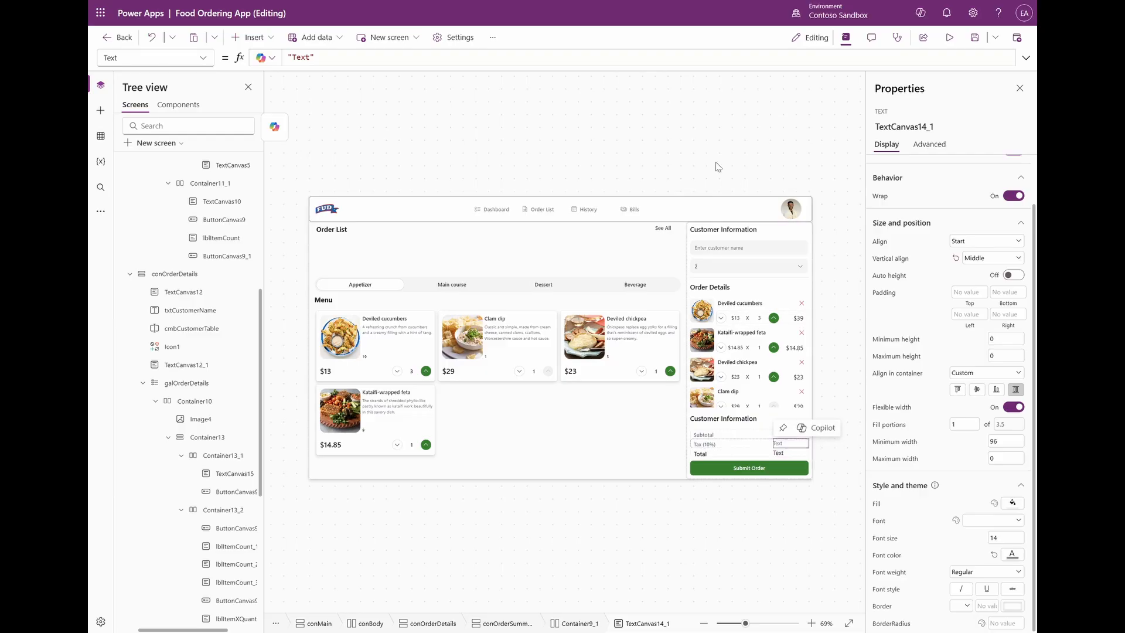
{"action": "left_click", "coordinate": [678, 63]}
{"action": "type", "text": "\"$\"&Value(Substitute(lblSubtotal.Text,\"$\",\"\"))*0.10"}
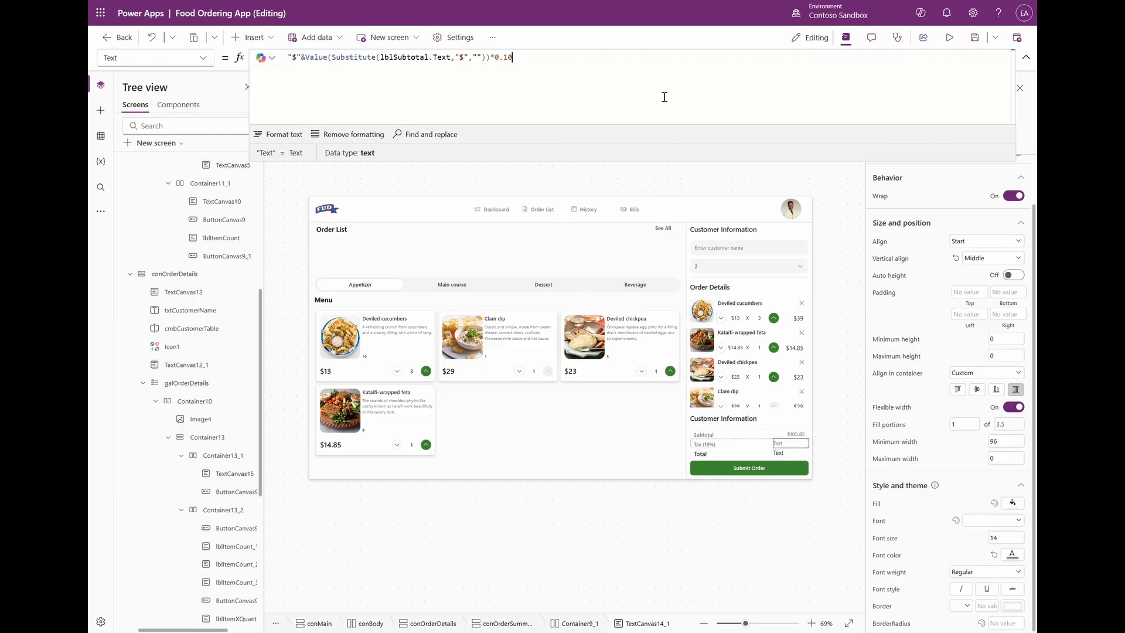
Format the Tax (10%) value with End alignment, a right padding of 10 and Semibold font weight.
{"action": "left_click", "coordinate": [987, 241]}
{"action": "left_click", "coordinate": [983, 271]}
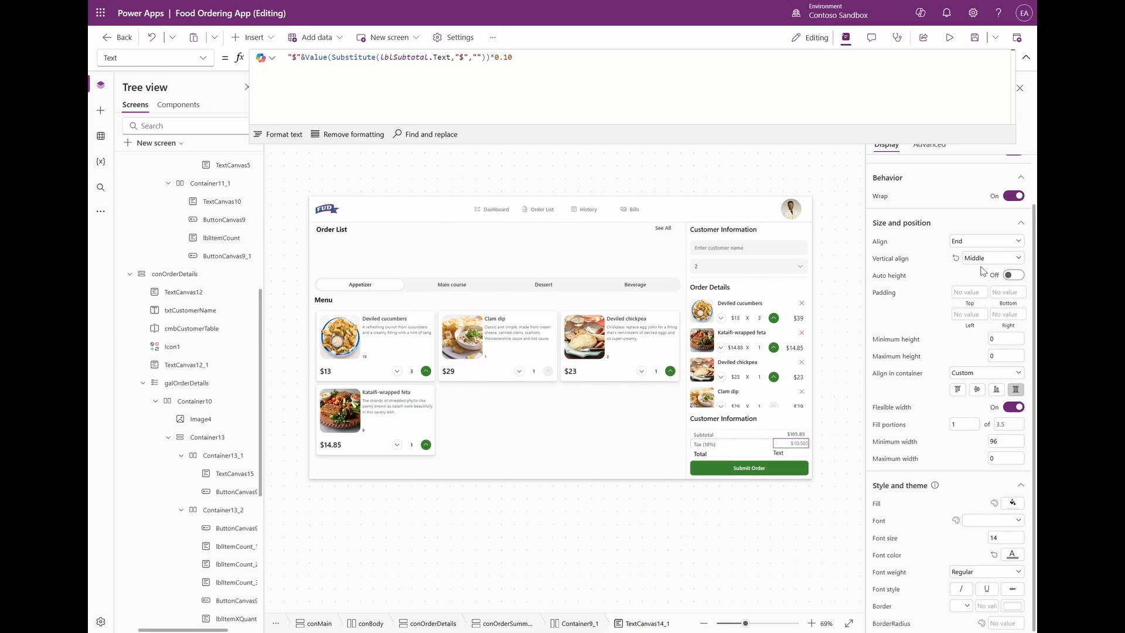
{"action": "left_click", "coordinate": [1018, 320]}
{"action": "type", "text": "10"}
{"action": "left_click", "coordinate": [987, 571]}
{"action": "left_click", "coordinate": [979, 554]}
Rename the Tax (10%) value's text control as lblTax.
{"action": "left_click", "coordinate": [513, 57]}
{"action": "left_click", "coordinate": [1025, 58]}
{"action": "left_click", "coordinate": [907, 128]}
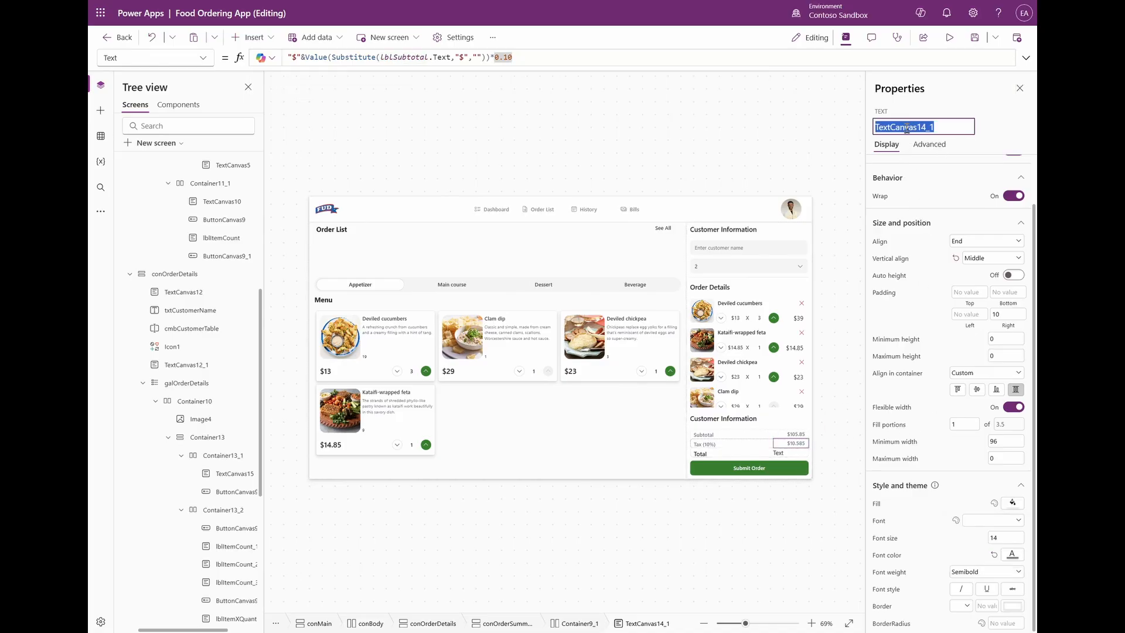
{"action": "type", "text": "lblTax"}
{"action": "key", "text": "Return"}
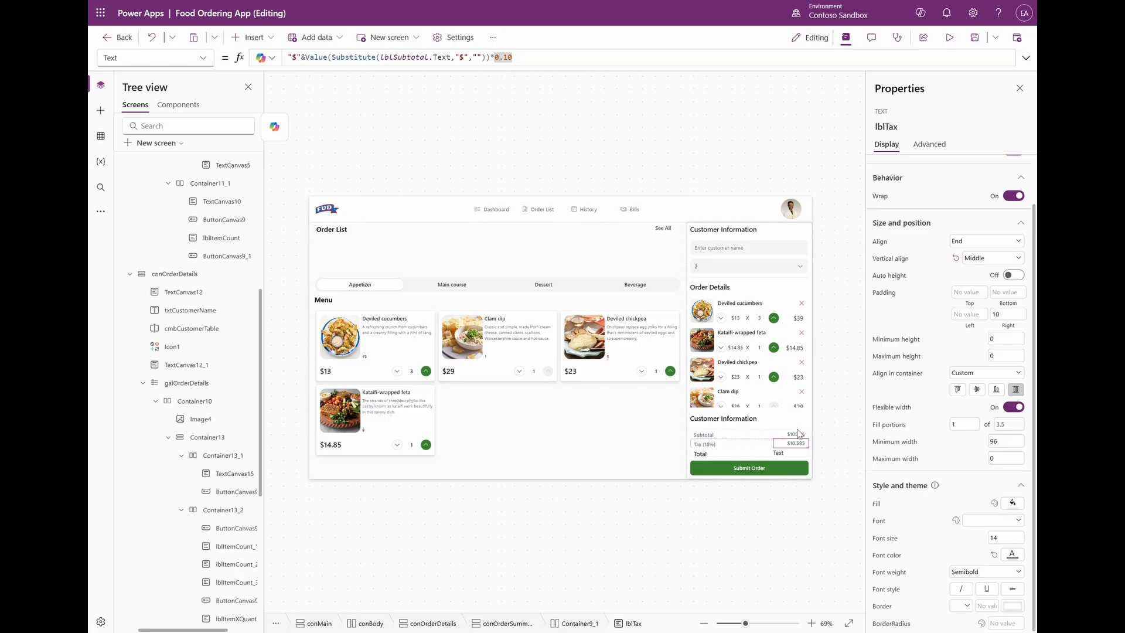
Set the Total value's Text to "$" & the sum of lblSubtotal.Text and lblTax.Text, each wrapped in Value(Substitute()) to strip the "$".
{"action": "left_click", "coordinate": [800, 453]}
{"action": "left_click_drag", "start_coordinate": [934, 66], "coordinate": [937, 223]}
{"action": "left_click", "coordinate": [867, 179]}
{"action": "key", "text": "ctrl+a"}
{"action": "type", "text": "\"$\" & Value(     Substitute(         lblSubtotal.Text,         \"$\",         \"\"     ) ) + Value(     Substitute(         lblTax.Text,         \"$\",         \"\"     ) )"}
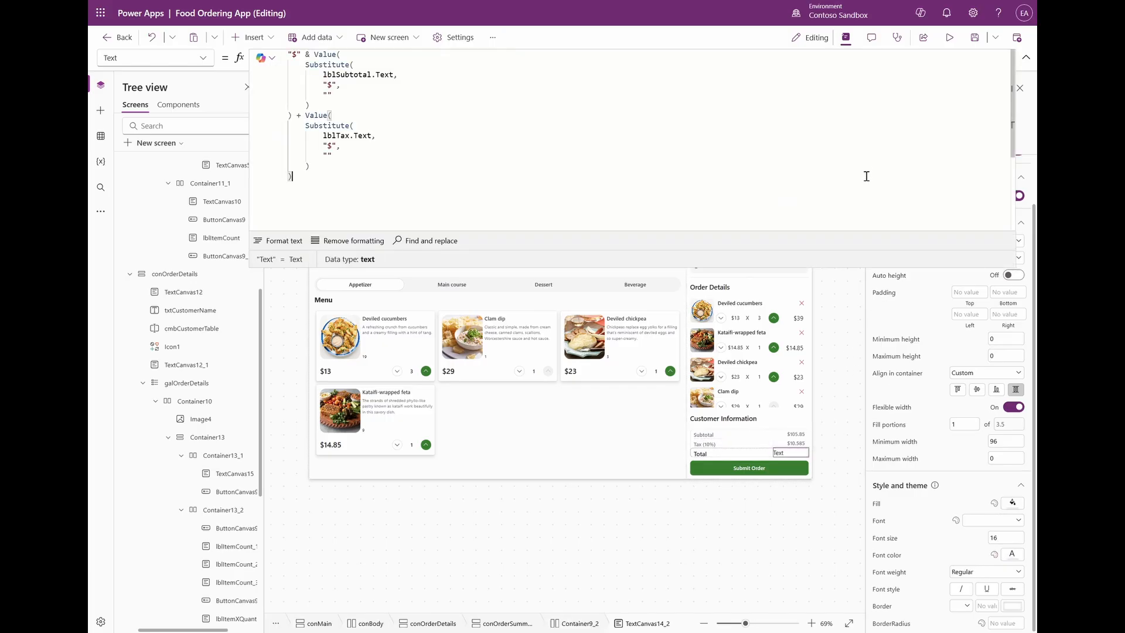
Format the Total value with Semibold font weight, End alignment and a right padding of 10.
{"action": "left_click", "coordinate": [974, 573]}
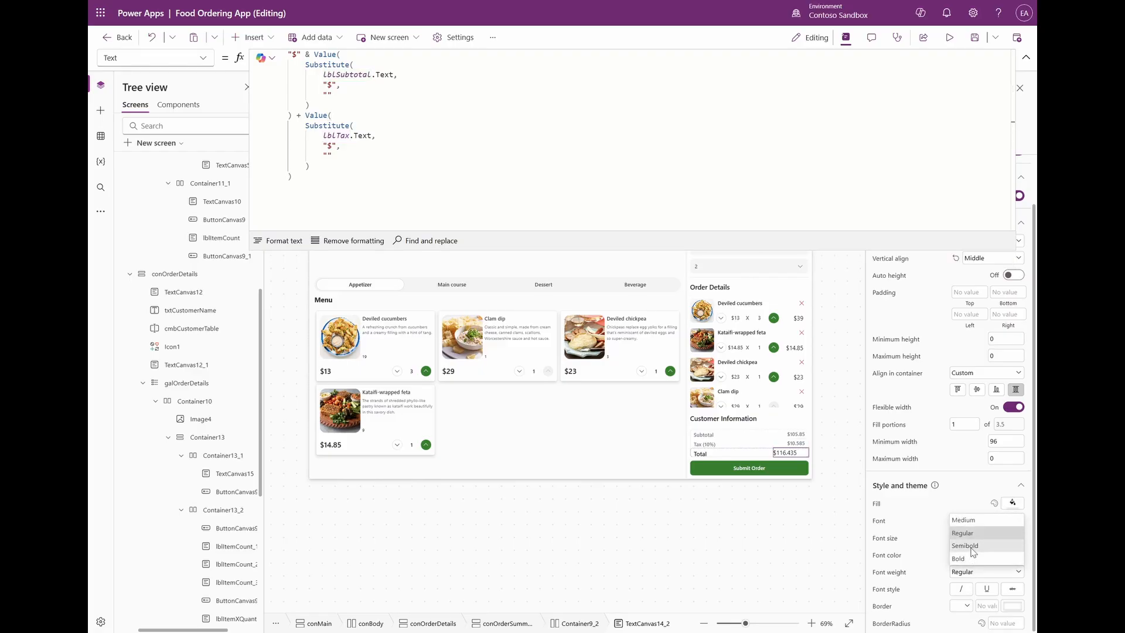
{"action": "left_click", "coordinate": [972, 547]}
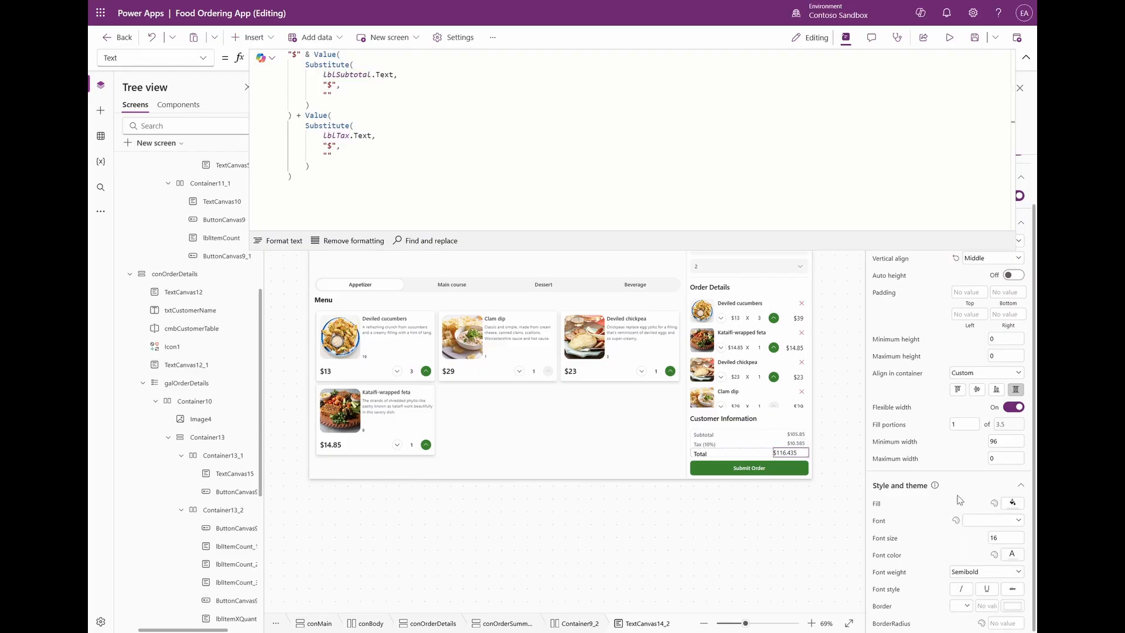
{"action": "left_click", "coordinate": [1026, 57]}
{"action": "left_click", "coordinate": [990, 294]}
{"action": "left_click", "coordinate": [978, 321]}
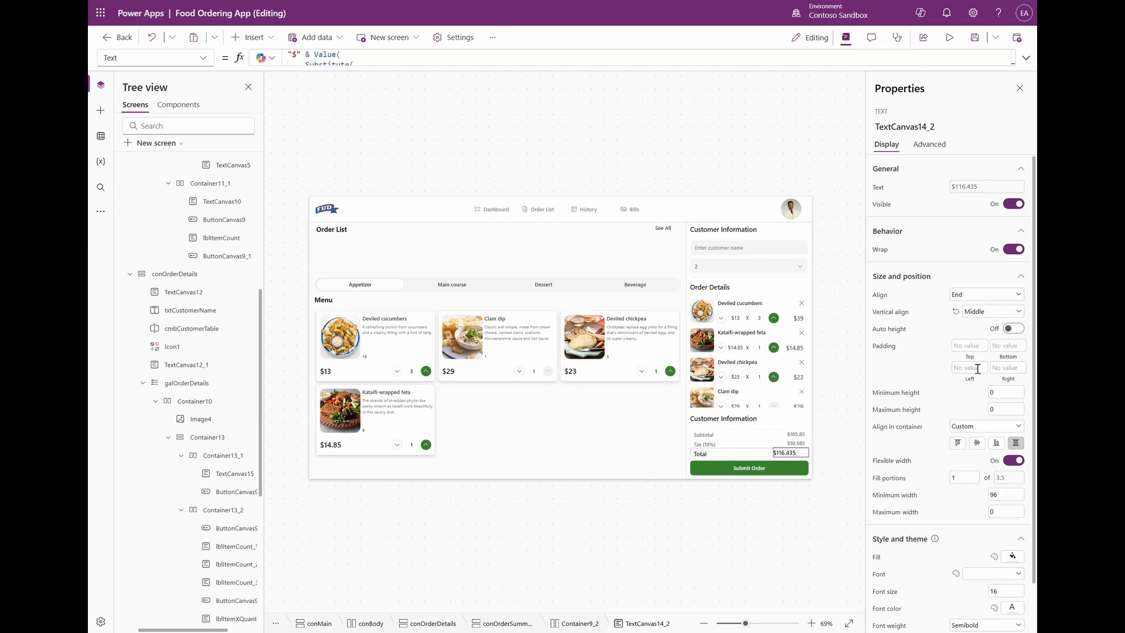
{"action": "left_click", "coordinate": [1007, 367]}
{"action": "type", "text": "10"}
Preview the app to check the order details list and the subtotal, tax and total amounts.
{"action": "left_click", "coordinate": [950, 37]}
{"action": "scroll", "coordinate": [834, 398], "scroll_direction": "down", "scroll_amount": 1}
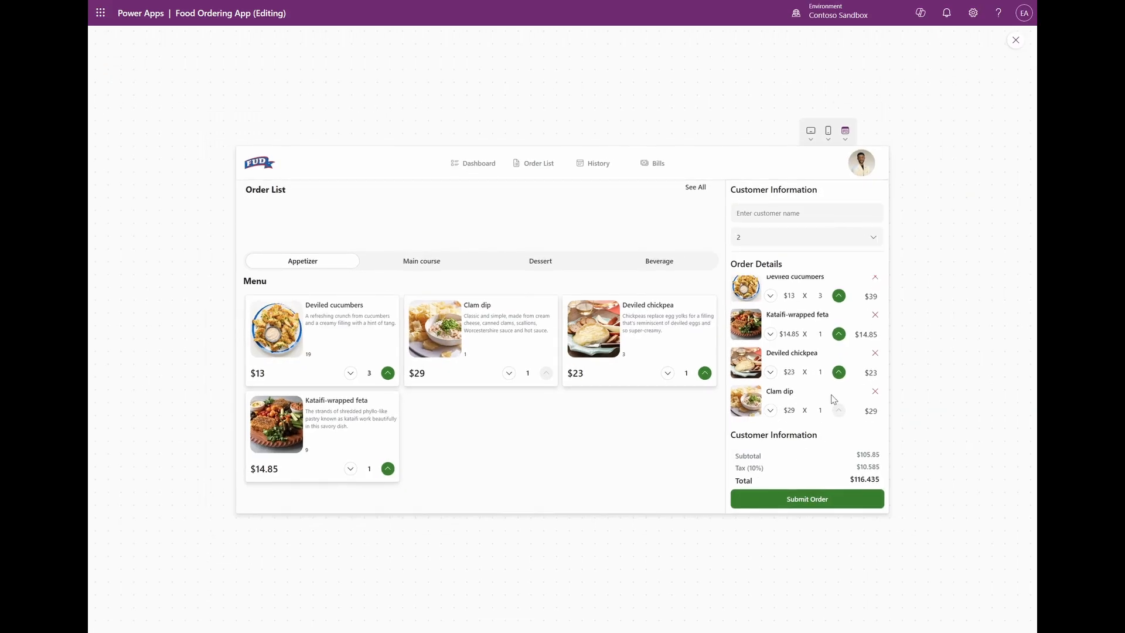
{"action": "key", "text": "Escape"}
Change the second Customer Information heading, above the subtotal row, to "Order Summary" and check it in the preview.
{"action": "left_click", "coordinate": [723, 418]}
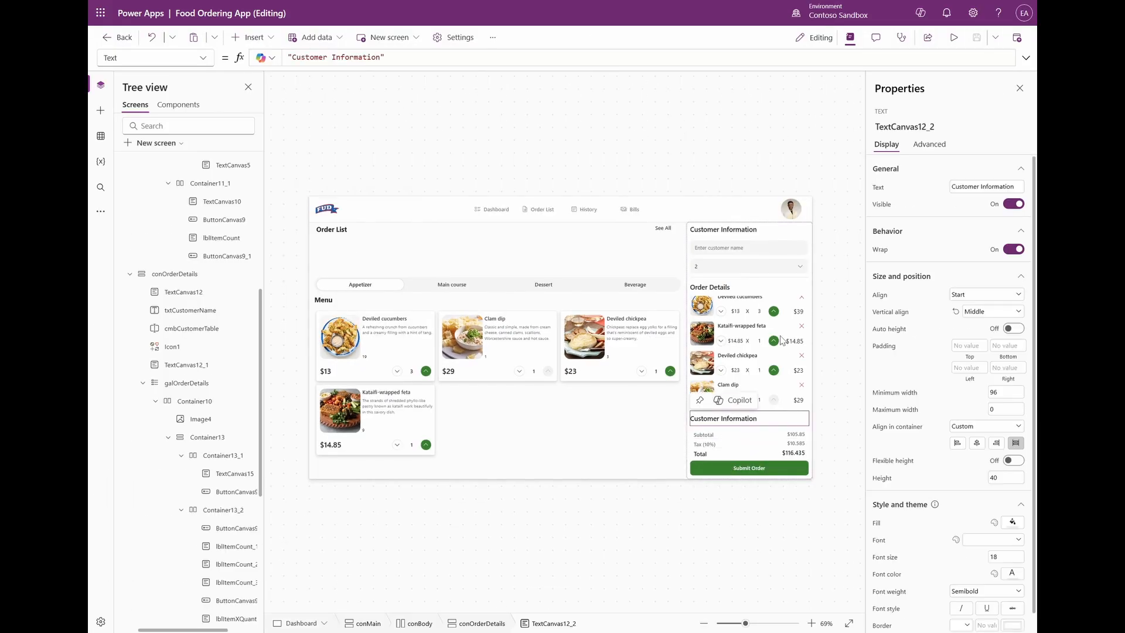
{"action": "left_click", "coordinate": [978, 186]}
{"action": "type", "text": "Order Summary"}
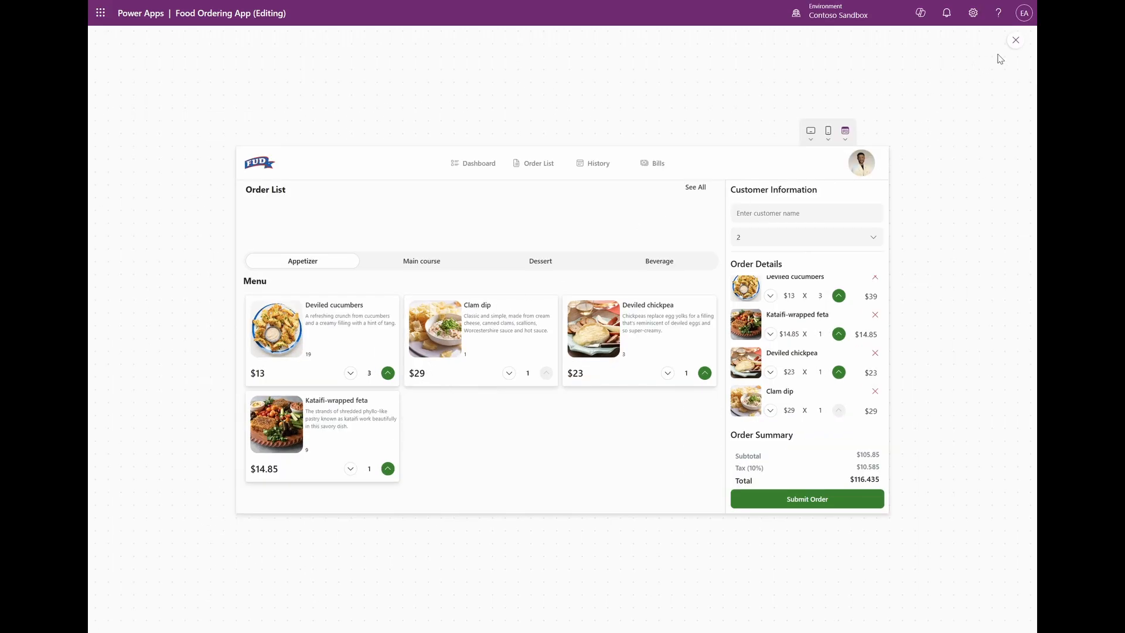
{"action": "left_click", "coordinate": [1016, 40]}
Insert a horizontal gallery into the empty conOrderList container below the Order List heading.
{"action": "left_click", "coordinate": [598, 248]}
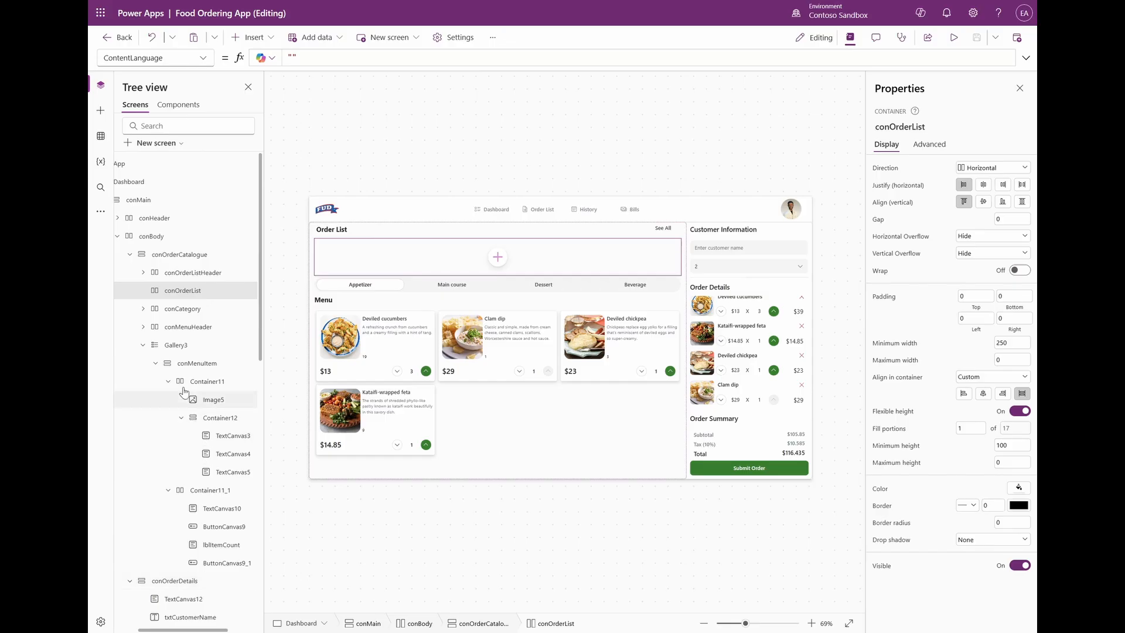
{"action": "left_click", "coordinate": [243, 41]}
{"action": "type", "text": "ga"}
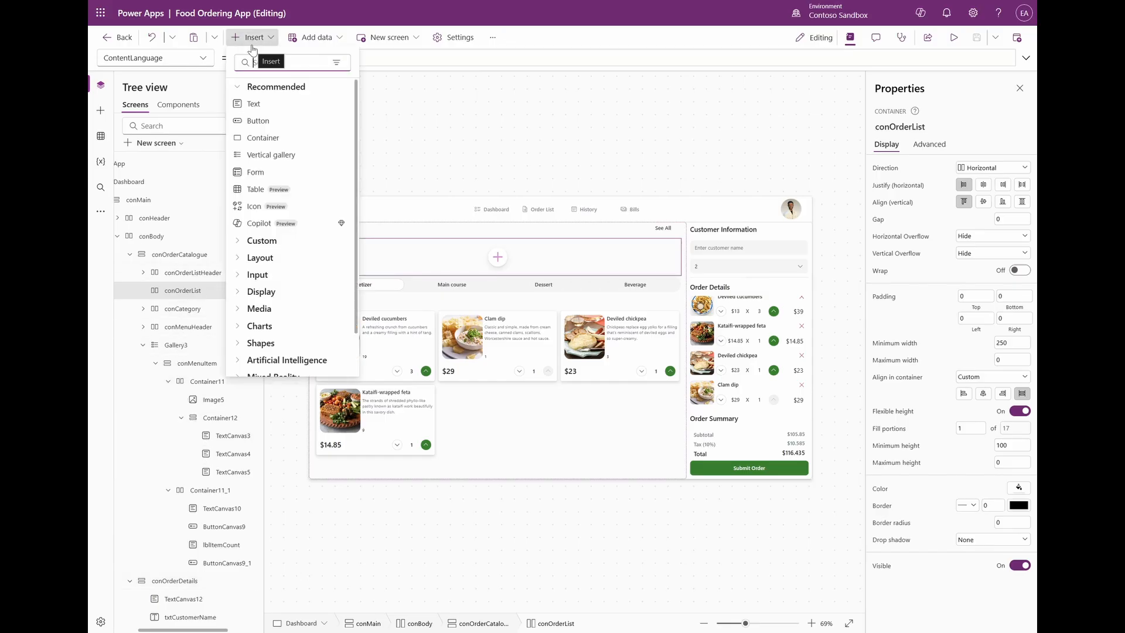
{"action": "left_click", "coordinate": [293, 156]}
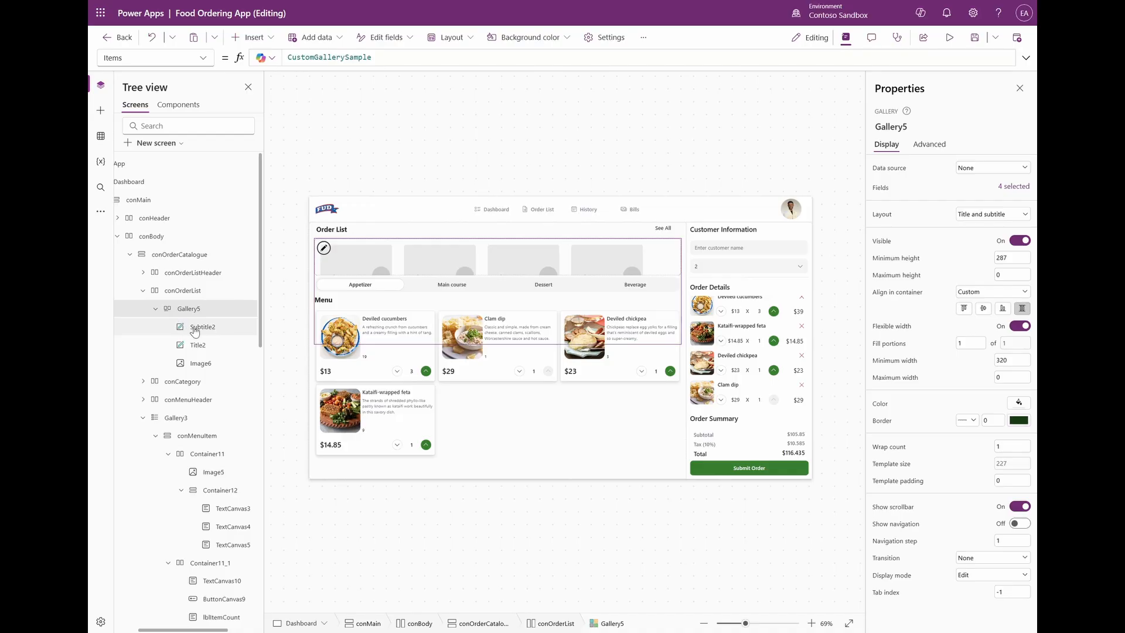
Delete the default subtitle, title and image controls from the new gallery in conOrderList.
{"action": "left_click", "coordinate": [198, 329]}
{"action": "left_click", "coordinate": [196, 342], "text": "shift"}
{"action": "left_click", "coordinate": [199, 362], "text": "shift"}
{"action": "left_click", "coordinate": [198, 347], "text": "shift"}
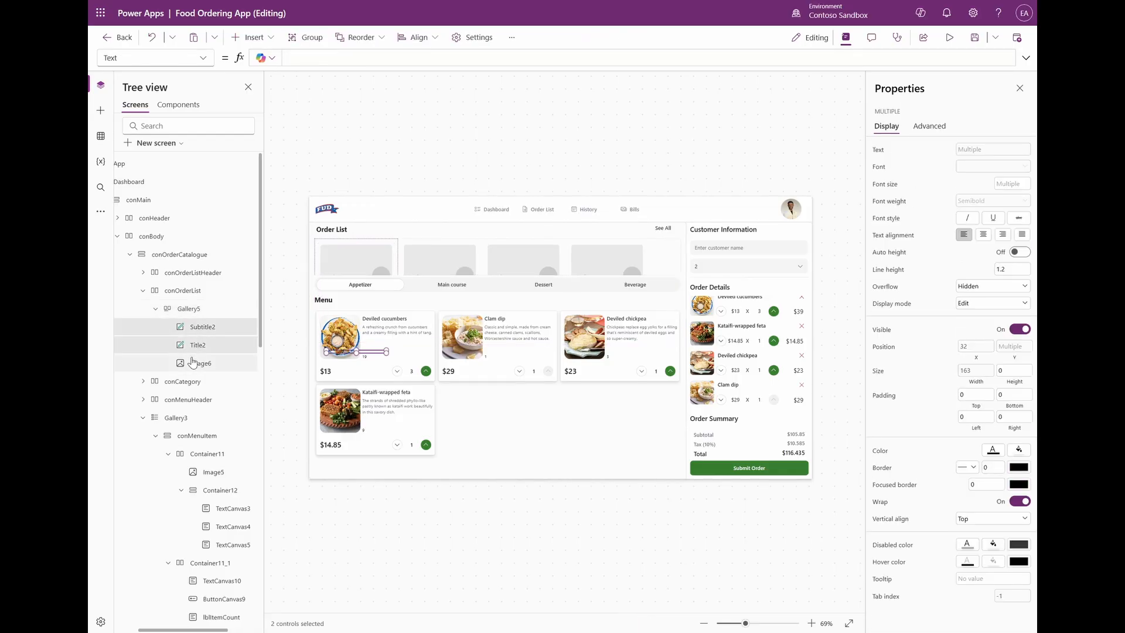
{"action": "left_click", "coordinate": [193, 360], "text": "shift"}
{"action": "key", "text": "Delete"}
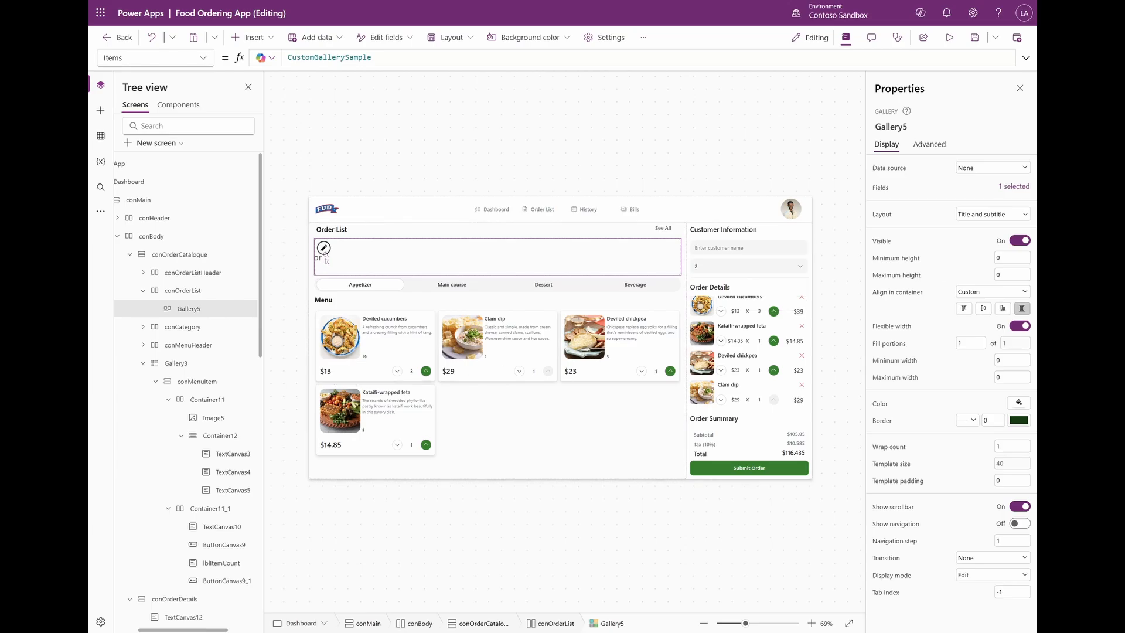
Set the gallery's TemplateSize with If to Parent.Width / 4 for Dashboard.Size > 4, Parent.Width / 2 for sizes 4 and 3, otherwise Parent.Width / 1.
{"action": "left_click", "coordinate": [1003, 464]}
{"action": "type", "text": "If(     Dashboard.Size > 4,     Parent.Width / 4,     Dashboard.Size = 4,     Parent.Width / 2,     Dashboard.Size = 3,     Parent.Width / 2,     Parent.Width / 1 )"}
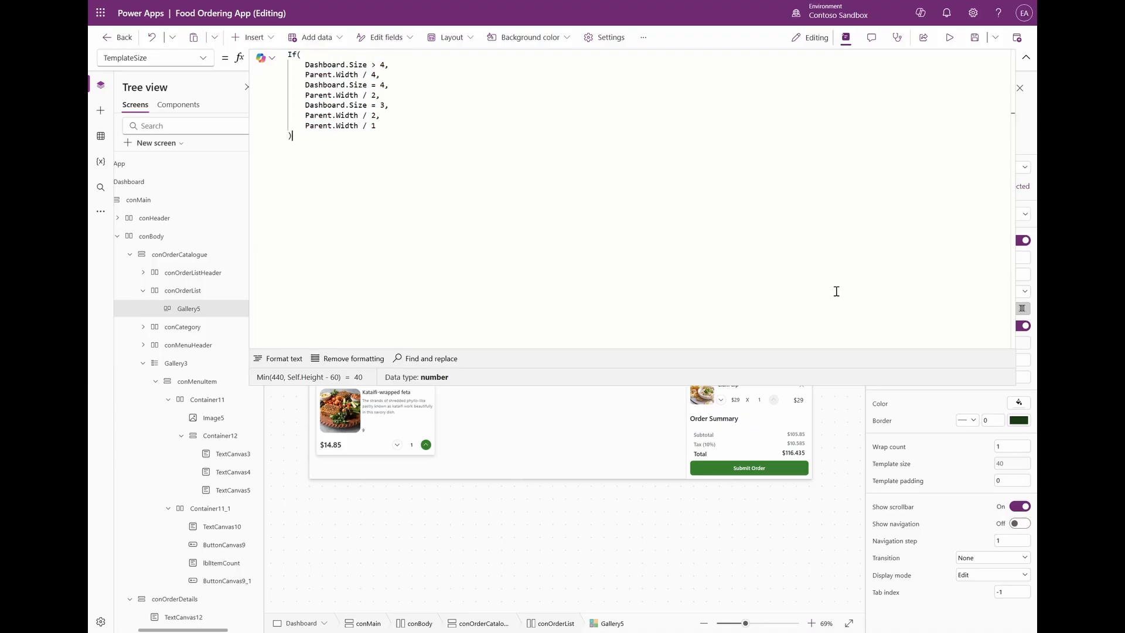
Format the gallery's TemplateSize formula and insert a horizontal container into the order list gallery.
{"action": "left_click", "coordinate": [282, 359]}
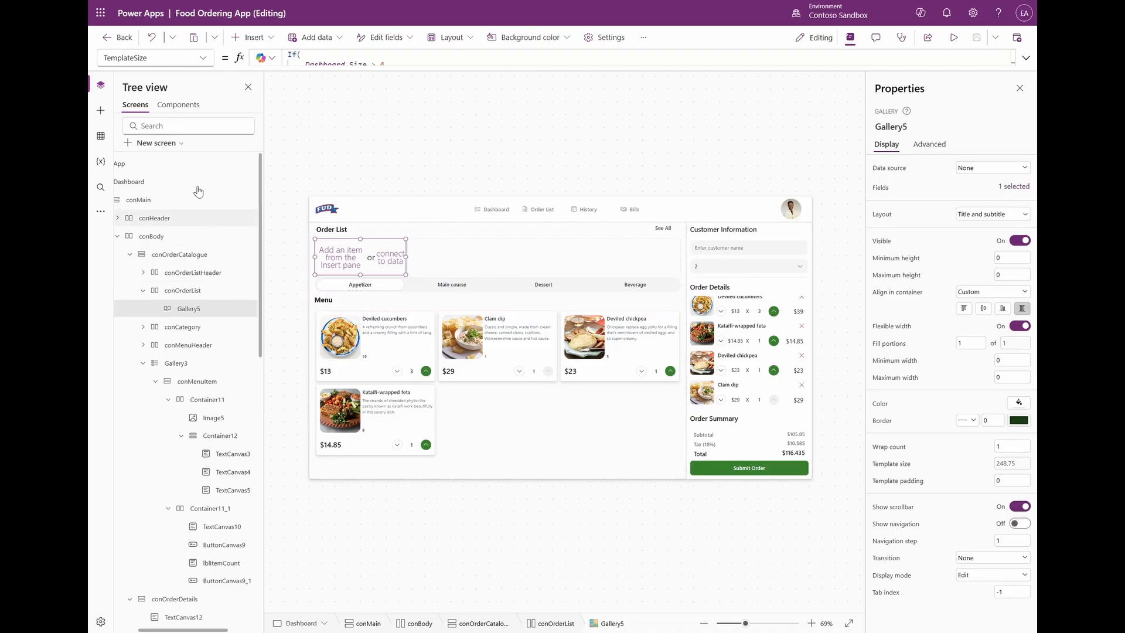
{"action": "left_click", "coordinate": [251, 45]}
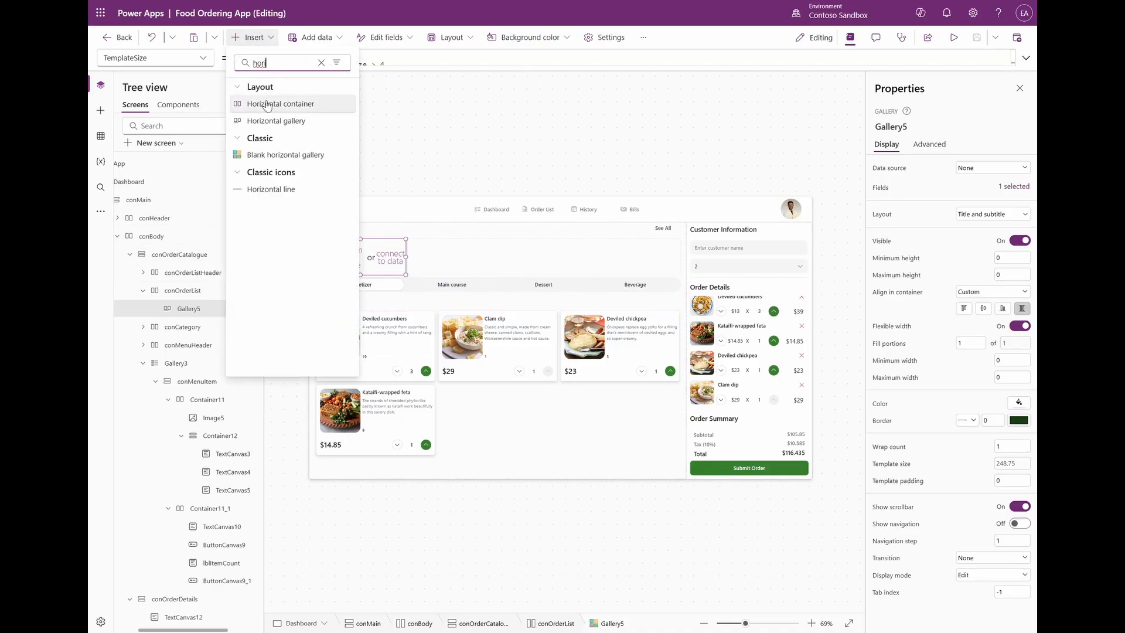
{"action": "left_click", "coordinate": [266, 103]}
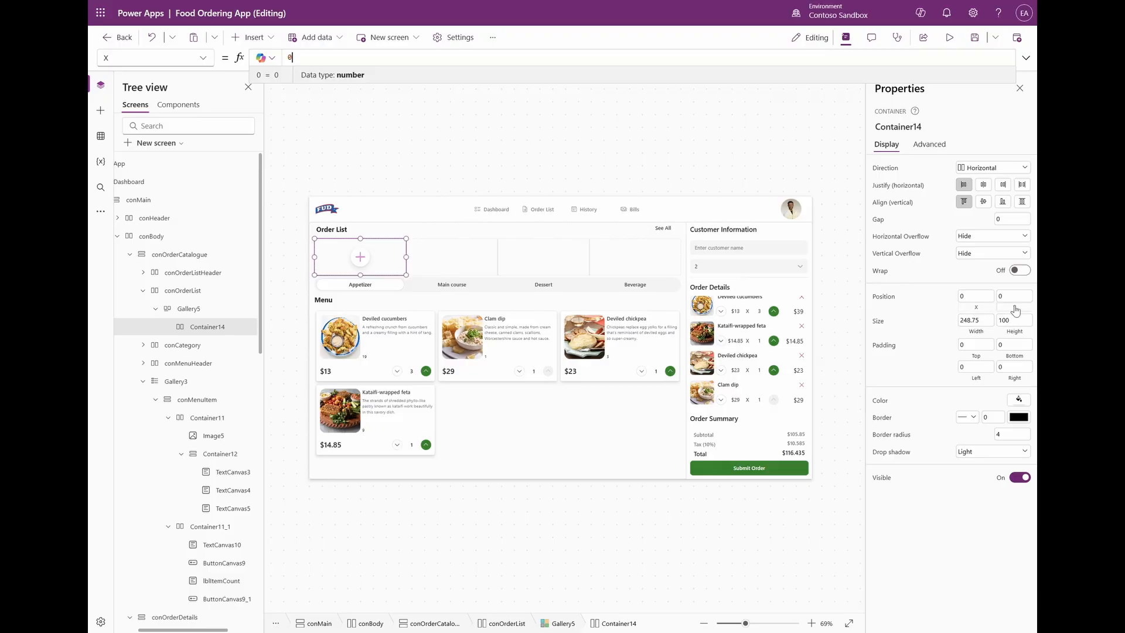
Set the new gallery container's Width to Parent.TemplateWidth and its Height to Parent.TemplateHeight.
{"action": "left_click", "coordinate": [979, 322]}
{"action": "key", "text": "ctrl+a"}
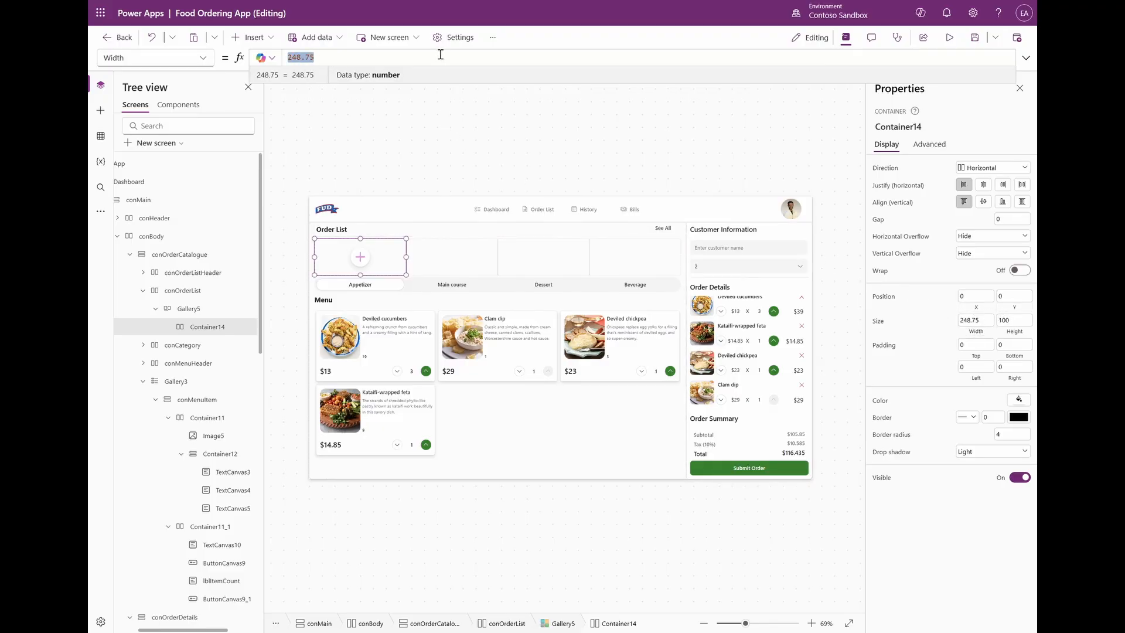
{"action": "type", "text": "Parent.Temp"}
{"action": "key", "text": "Down"}
{"action": "key", "text": "Down"}
{"action": "key", "text": "Tab"}
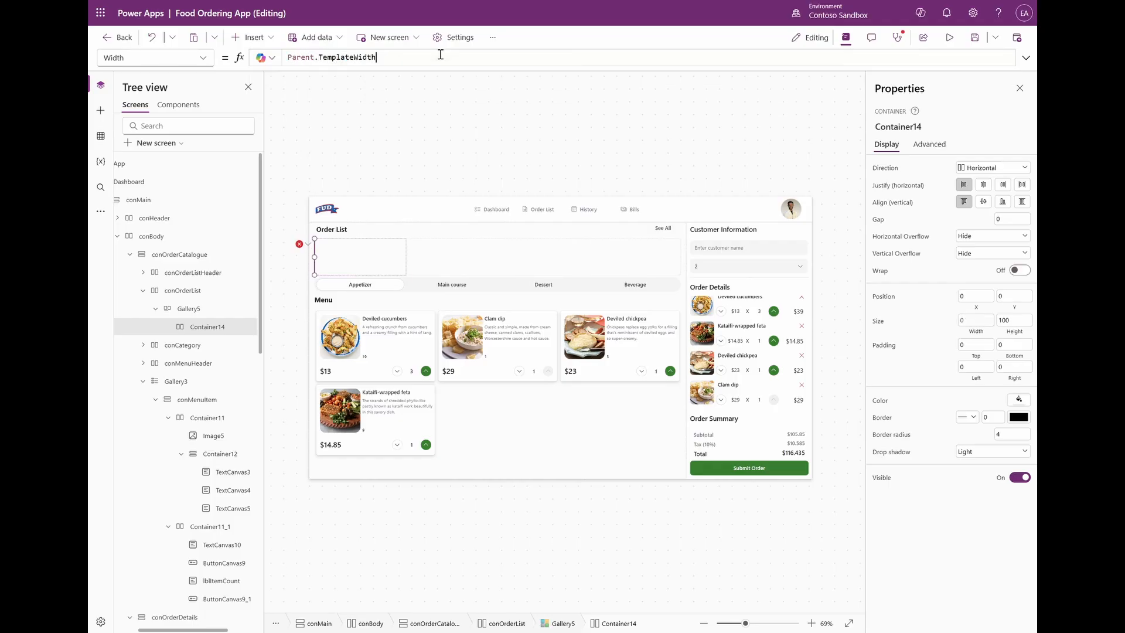
{"action": "left_click", "coordinate": [1012, 331]}
{"action": "double_click", "coordinate": [466, 57]}
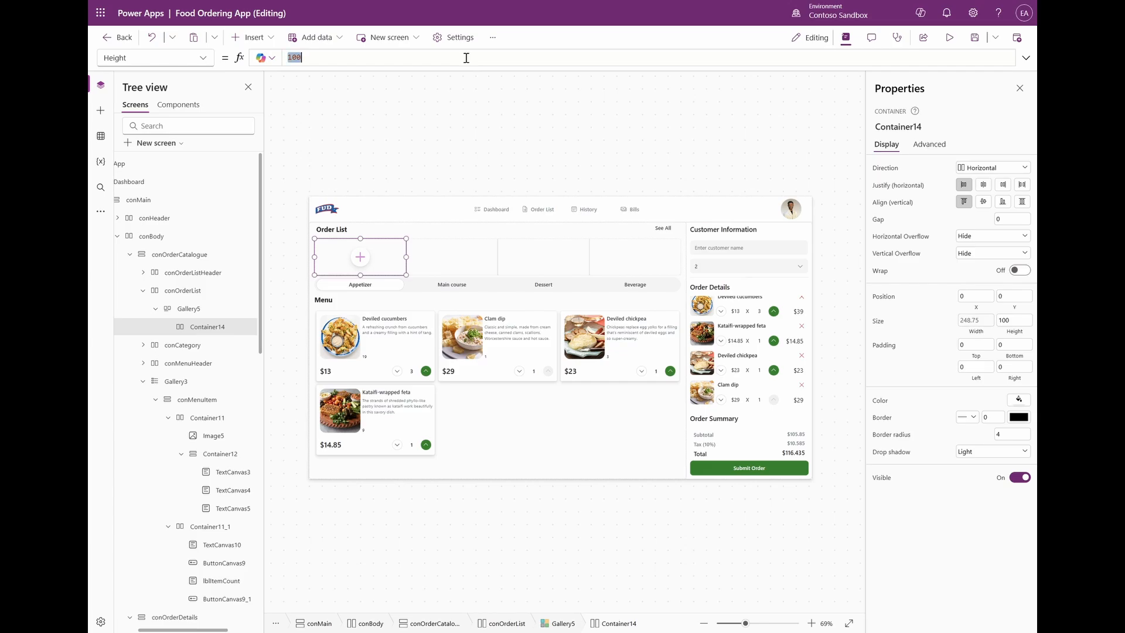
{"action": "type", "text": "Parent.TemplateHeight"}
{"action": "key", "text": "Tab"}
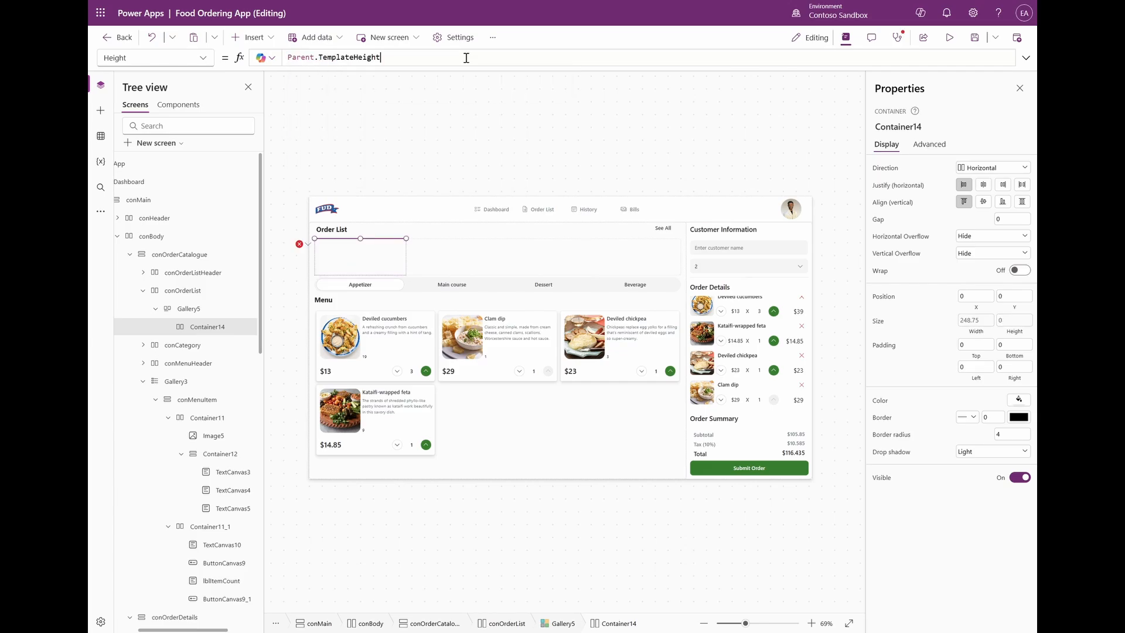
Set the gallery container's border radius to 8 and its X position to 5.
{"action": "left_click", "coordinate": [1001, 431]}
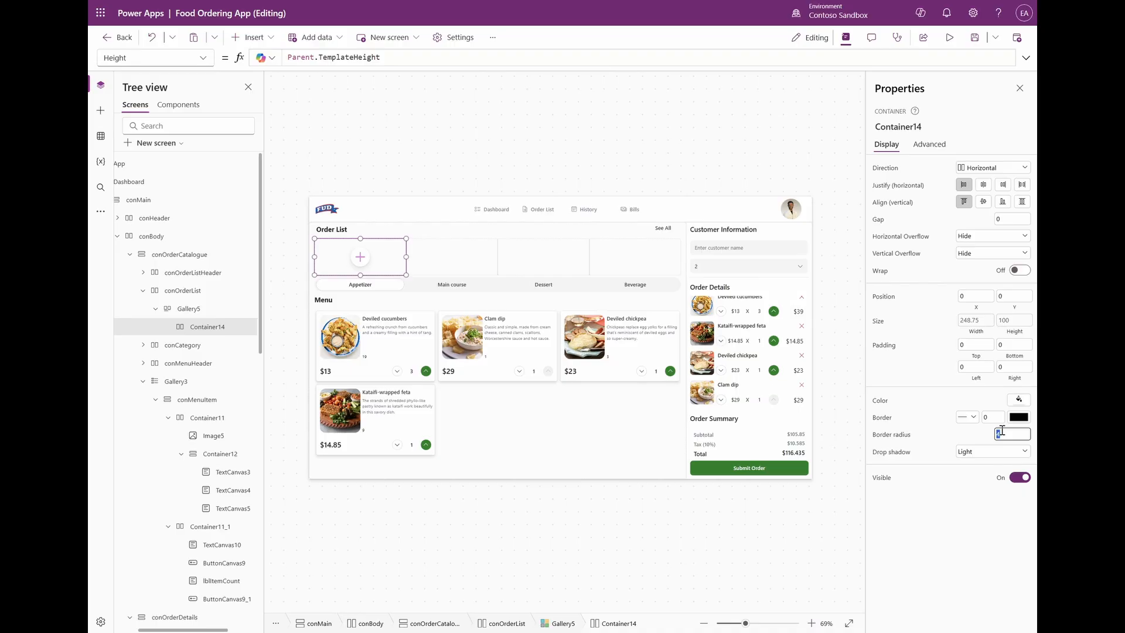
{"action": "type", "text": "8"}
{"action": "key", "text": "Right"}
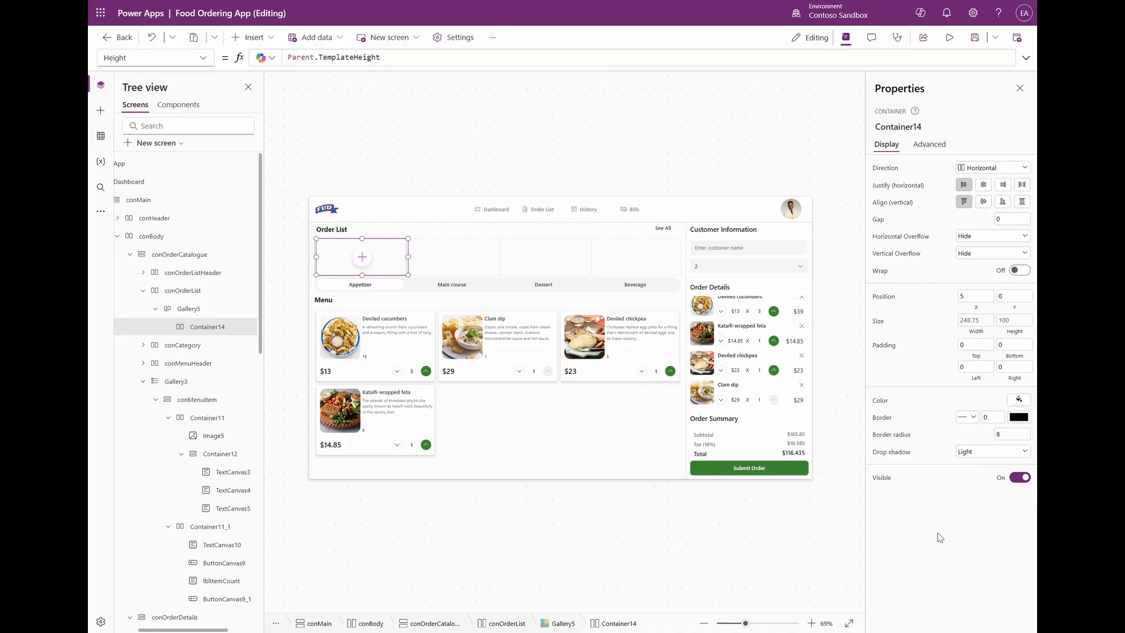
Set the gallery container's Y position to Parent.Height/2 - Self.Height/2.
{"action": "left_click", "coordinate": [1018, 297]}
{"action": "left_click", "coordinate": [1018, 308]}
{"action": "type", "text": "Parent.Height/2 - Self.Height/2"}
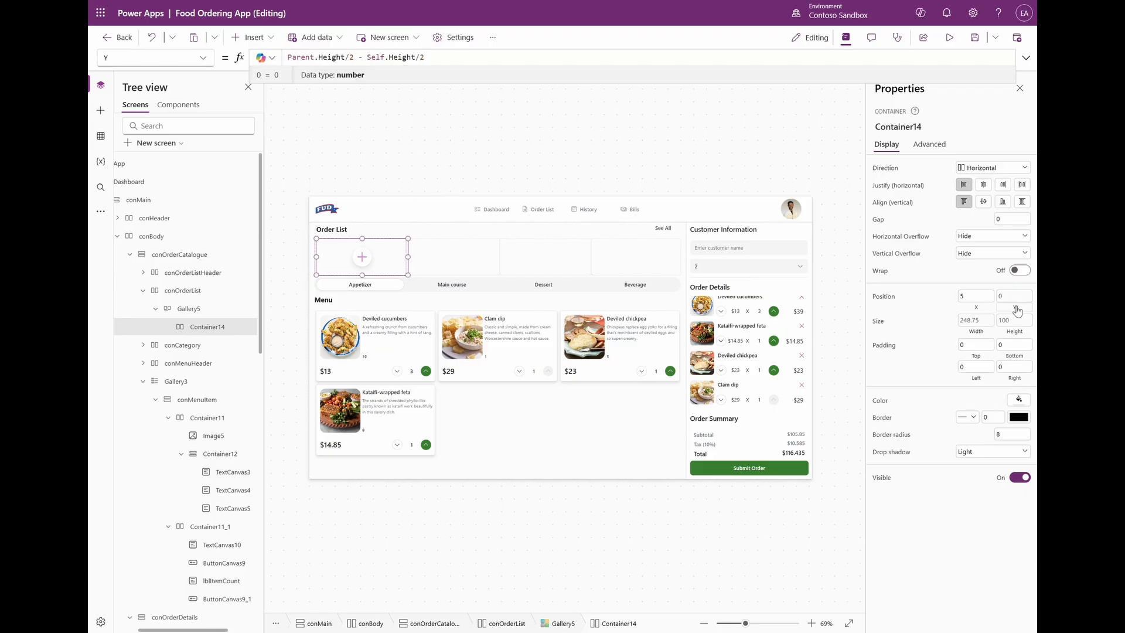
{"action": "left_click", "coordinate": [997, 496]}
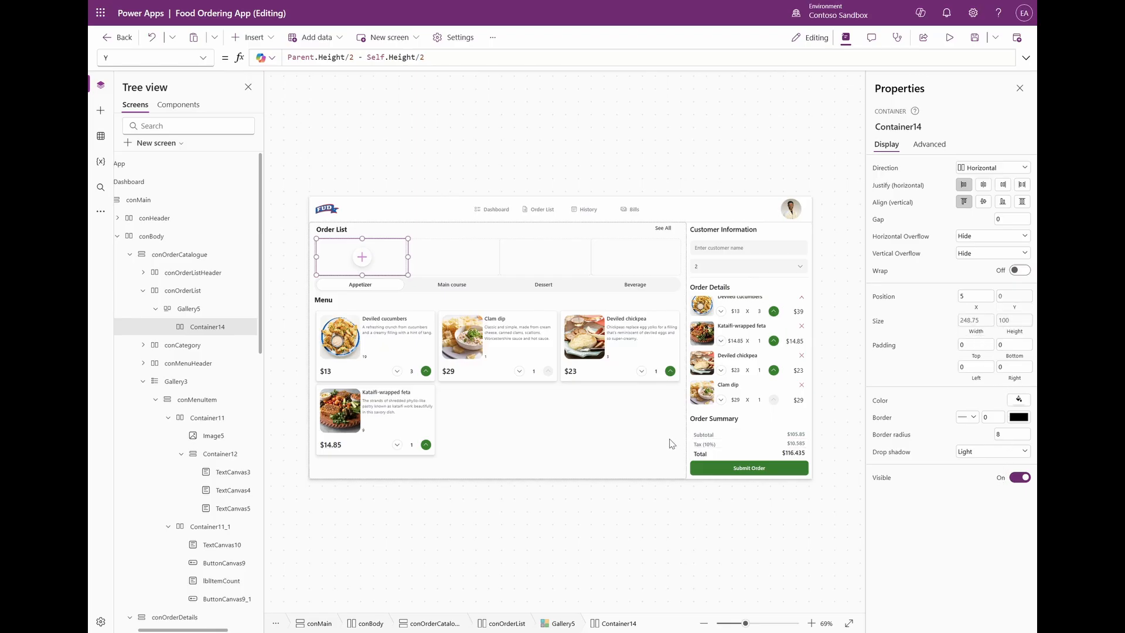
Resize the gallery container to Parent.TemplateHeight * 90% high and Parent.TemplateWidth * 95% wide, and fill it with white.
{"action": "left_click", "coordinate": [1017, 328]}
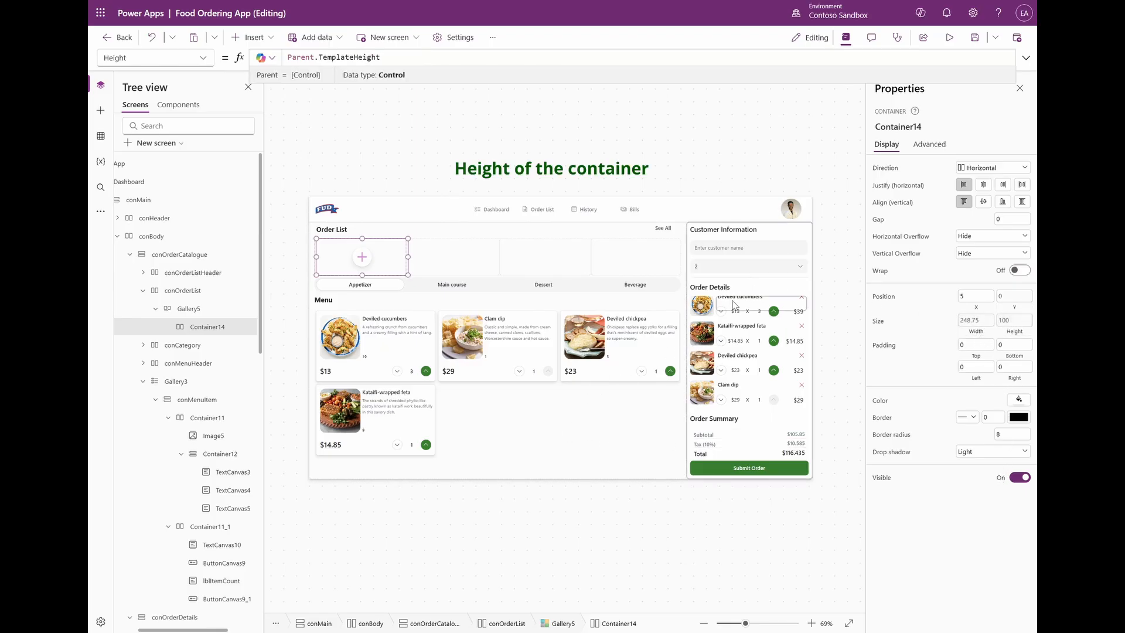
{"action": "type", "text": "* 90%"}
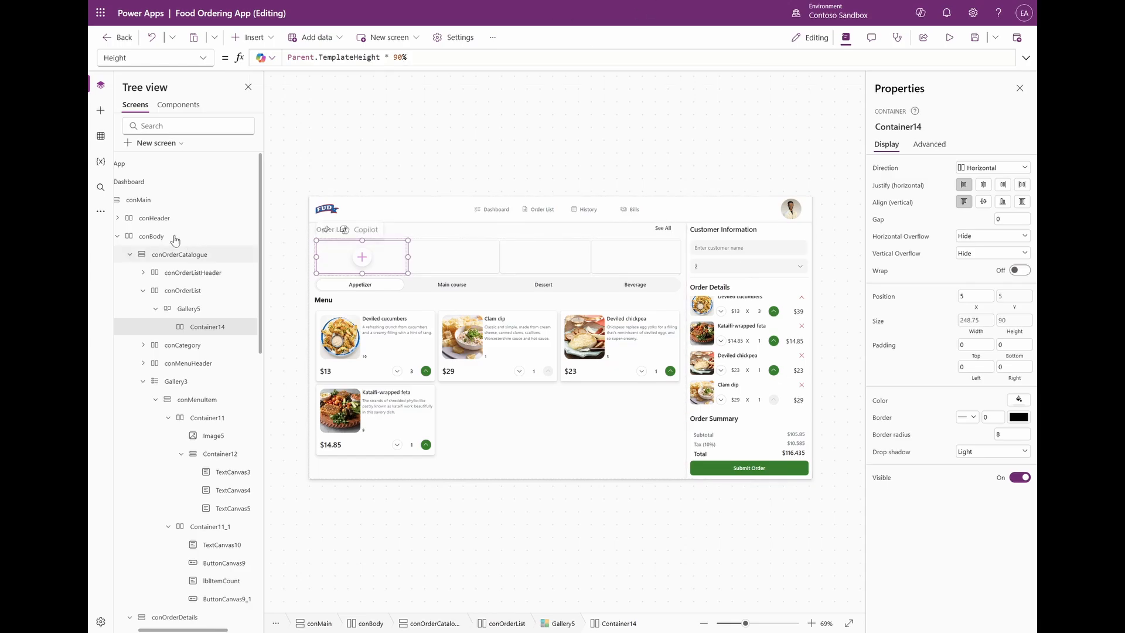
{"action": "left_click", "coordinate": [981, 326]}
{"action": "type", "text": "*"}
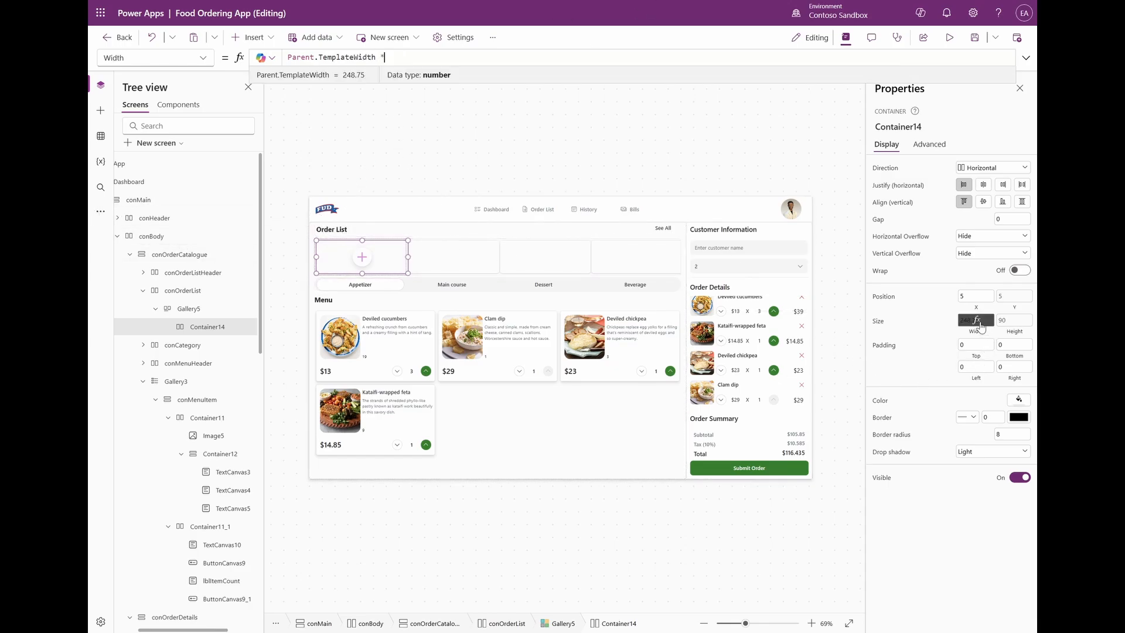
{"action": "type", "text": " 90"}
{"action": "type", "text": "%"}
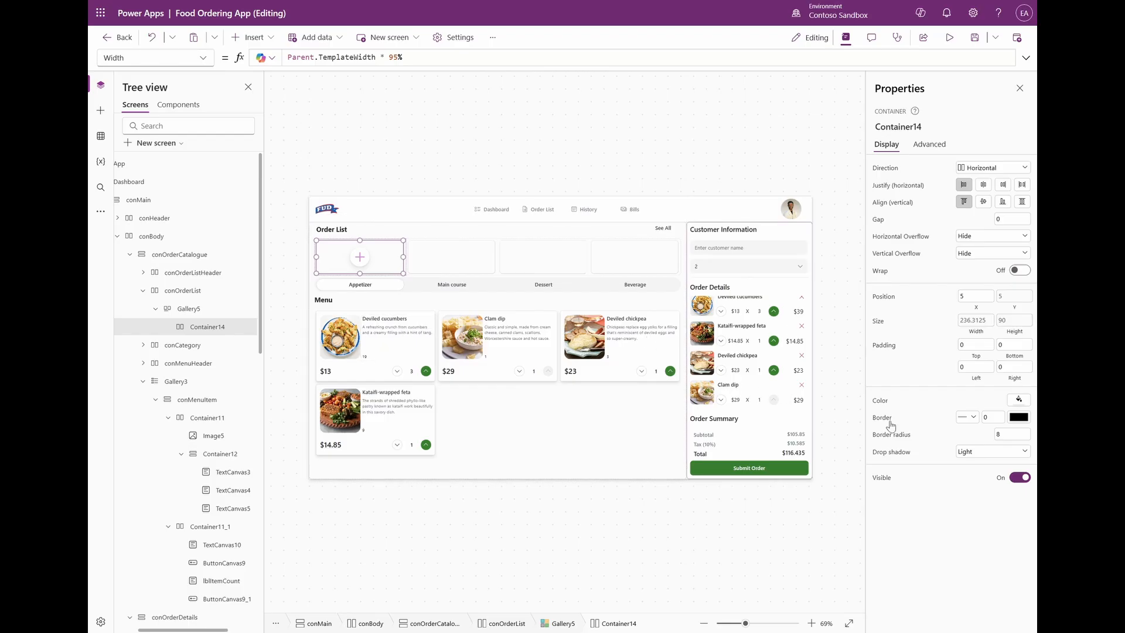
{"action": "left_click", "coordinate": [1017, 402]}
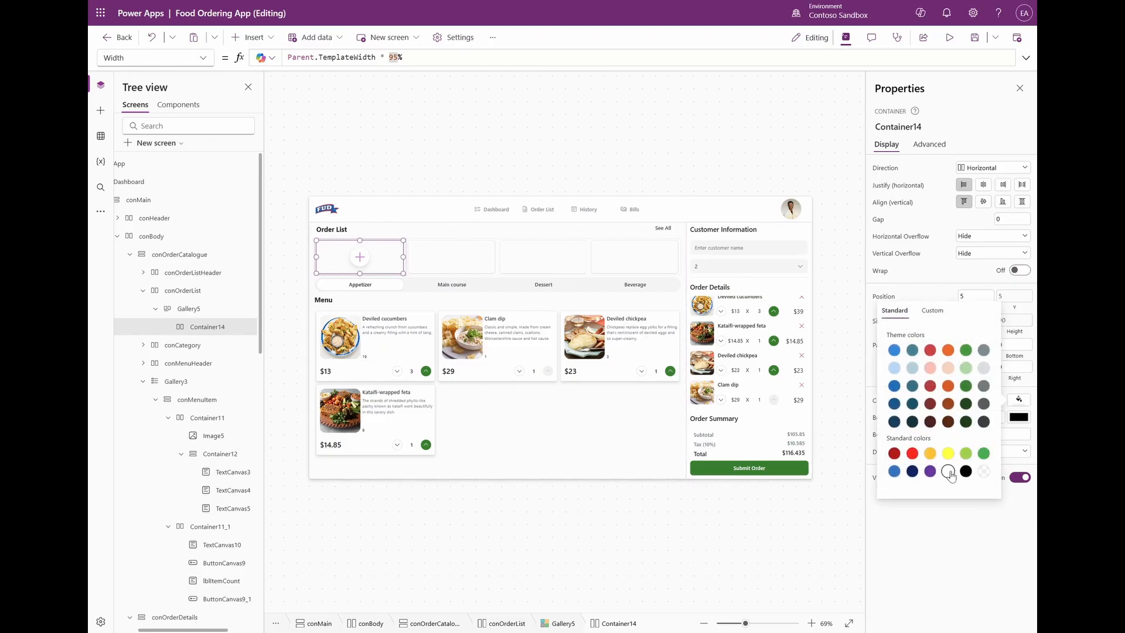
{"action": "left_click", "coordinate": [948, 472]}
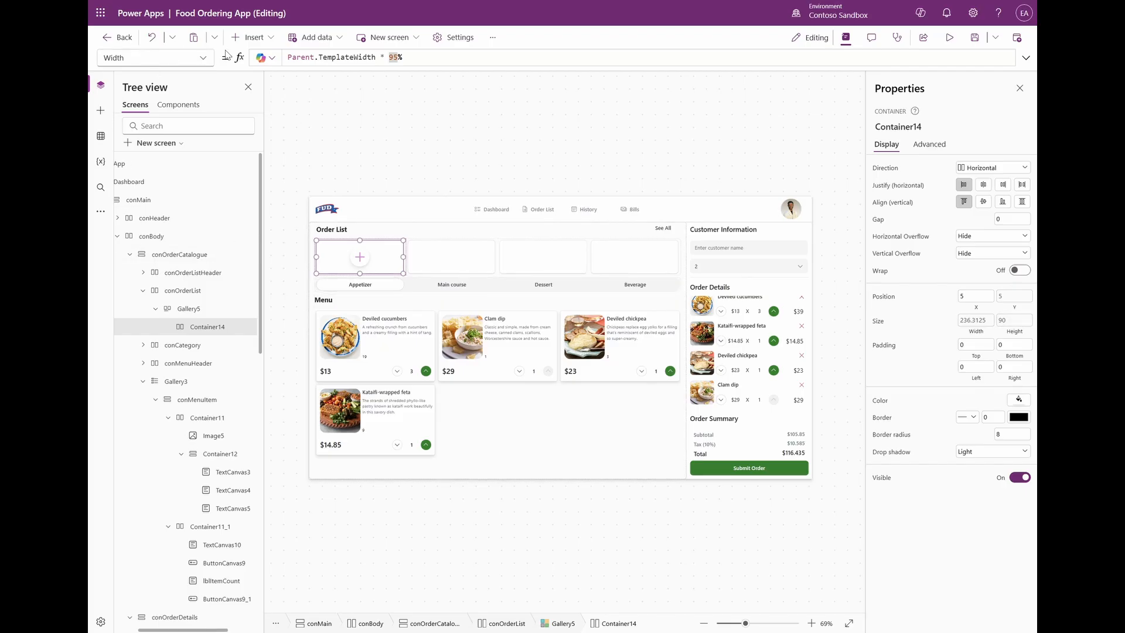
Insert a vertical container and a text control into the gallery's horizontal container.
{"action": "left_click", "coordinate": [249, 37]}
{"action": "type", "text": "ver"}
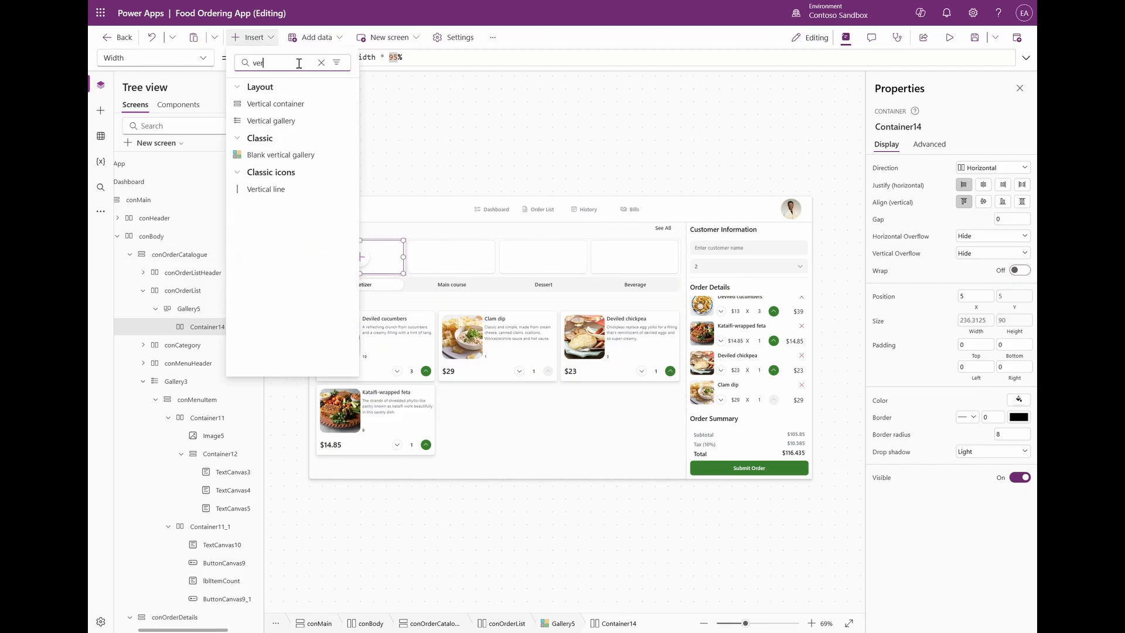
{"action": "type", "text": "ti"}
{"action": "left_click", "coordinate": [275, 104]}
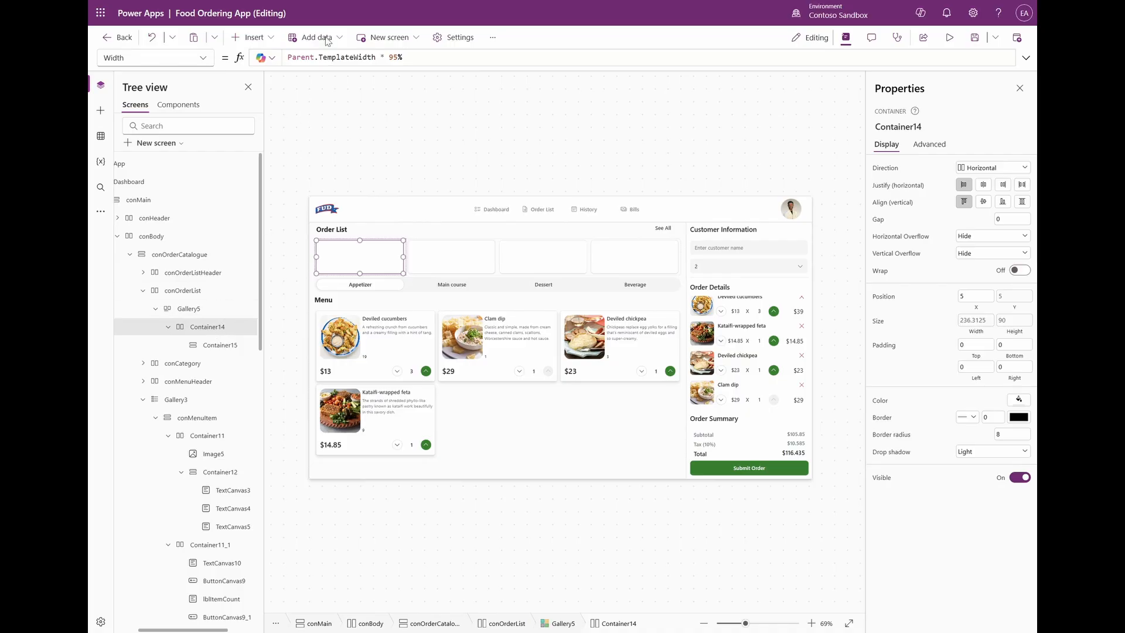
{"action": "left_click", "coordinate": [270, 39]}
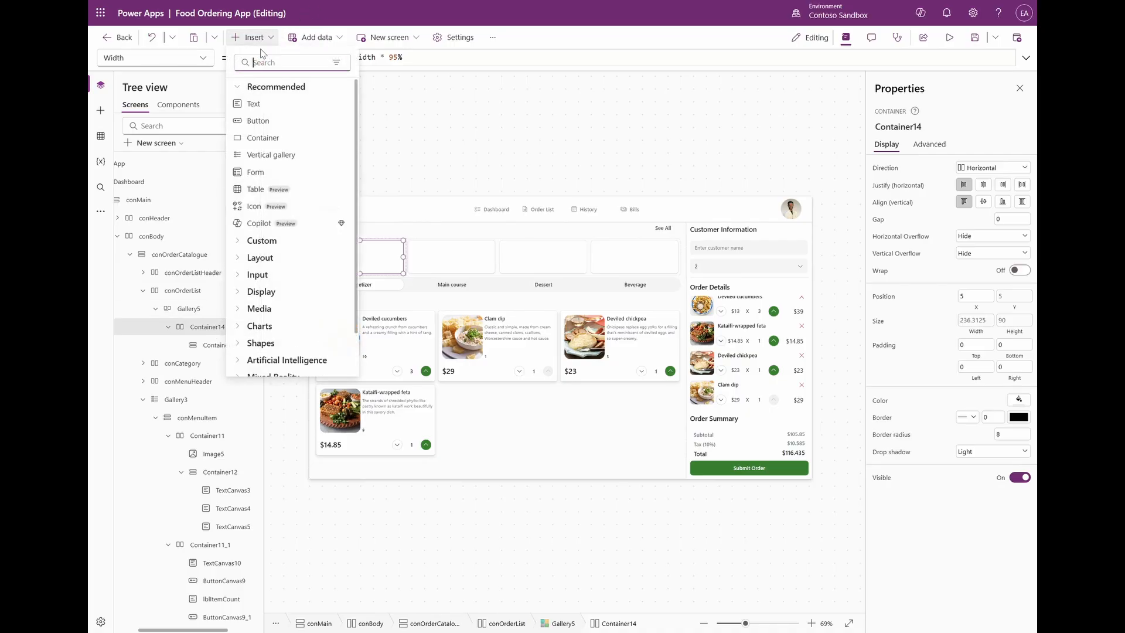
{"action": "left_click", "coordinate": [273, 103]}
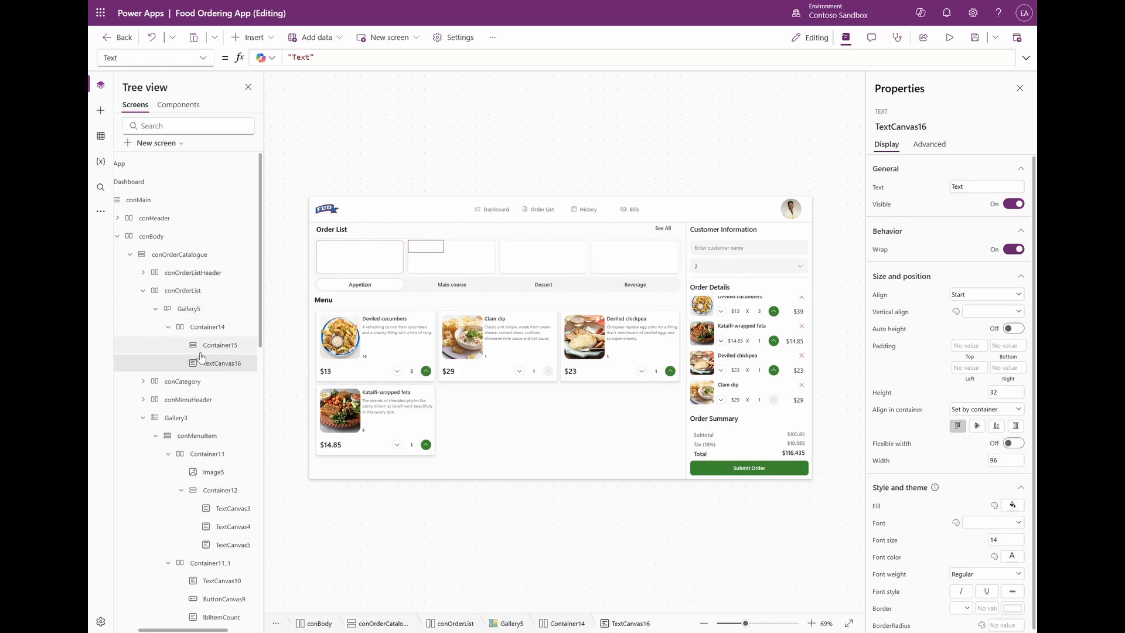
Set the left and right padding of the gallery's horizontal container to 10.
{"action": "left_click", "coordinate": [206, 332]}
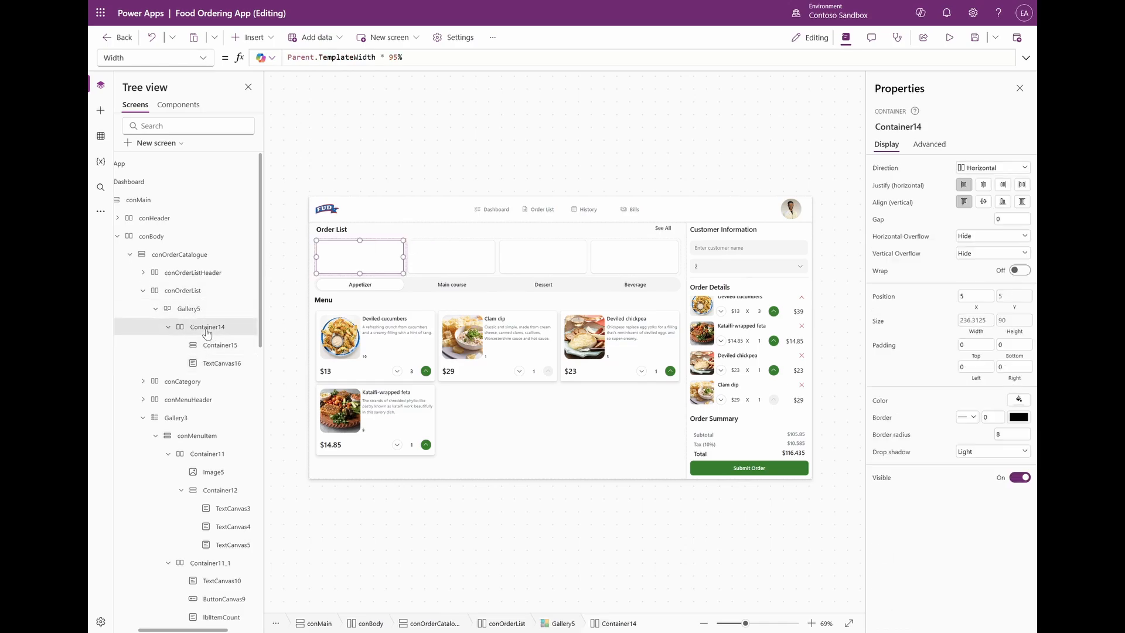
{"action": "left_click", "coordinate": [983, 366]}
{"action": "type", "text": "1"}
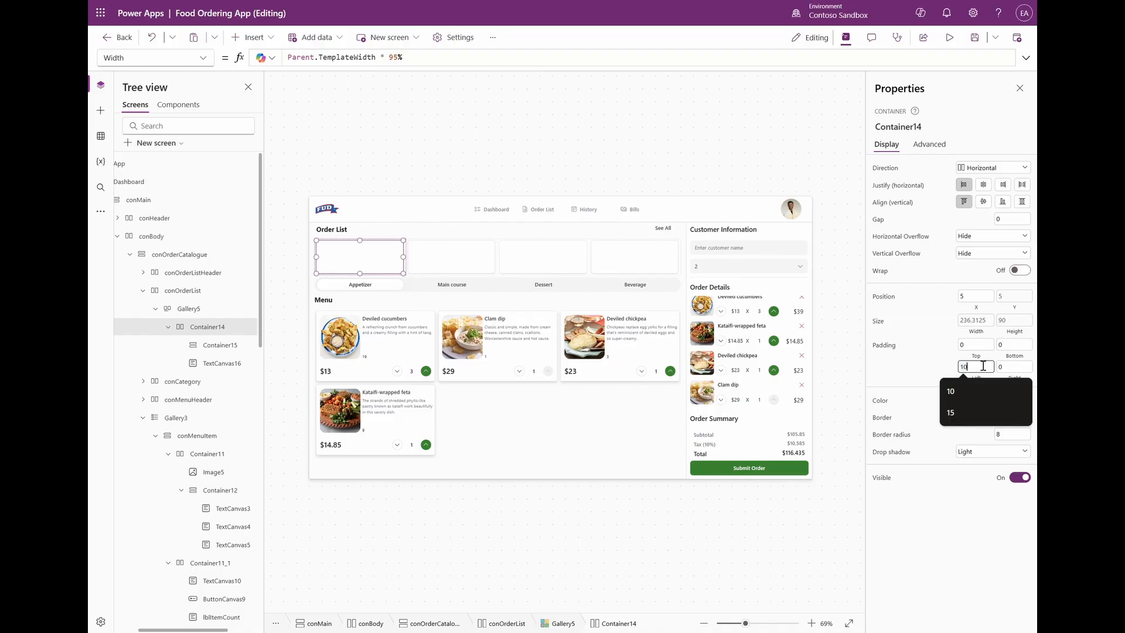
{"action": "left_click", "coordinate": [1009, 366]}
{"action": "type", "text": "10"}
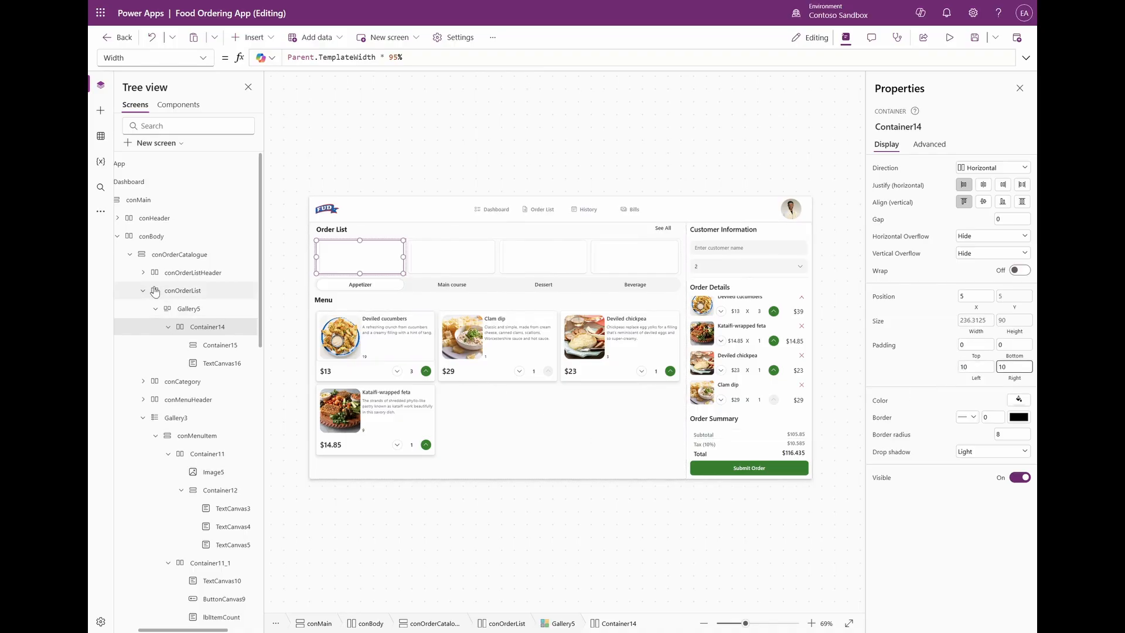
Set the inner vertical container's minimum height and minimum width to 0 and its fill portions to 5.
{"action": "left_click", "coordinate": [206, 347]}
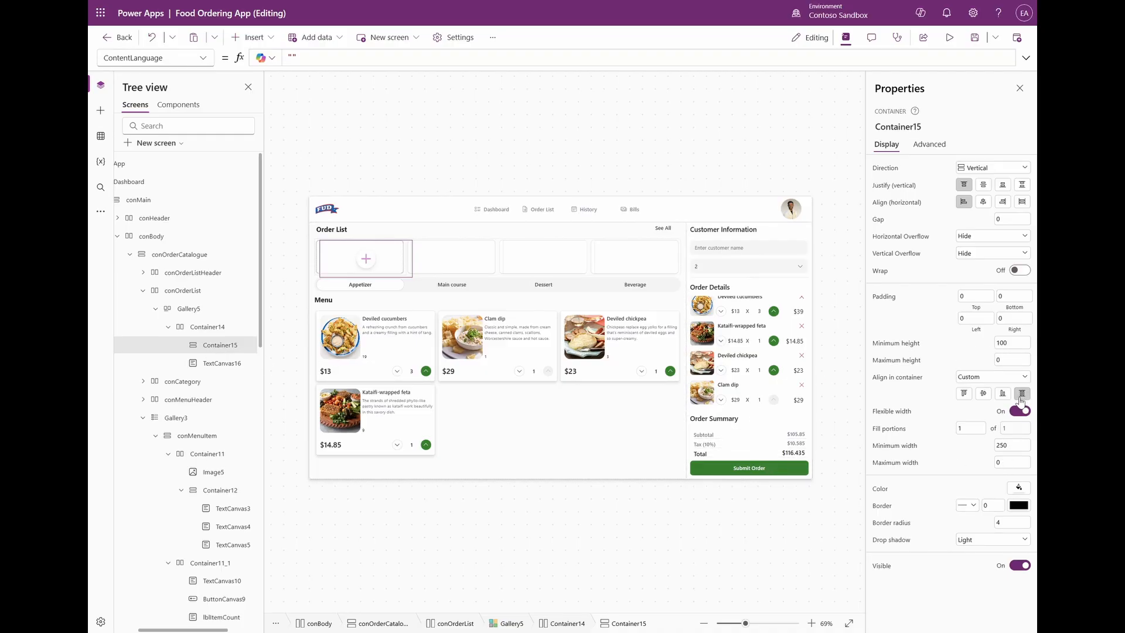
{"action": "double_click", "coordinate": [1020, 343]}
{"action": "type", "text": "0"}
{"action": "left_click", "coordinate": [974, 357]}
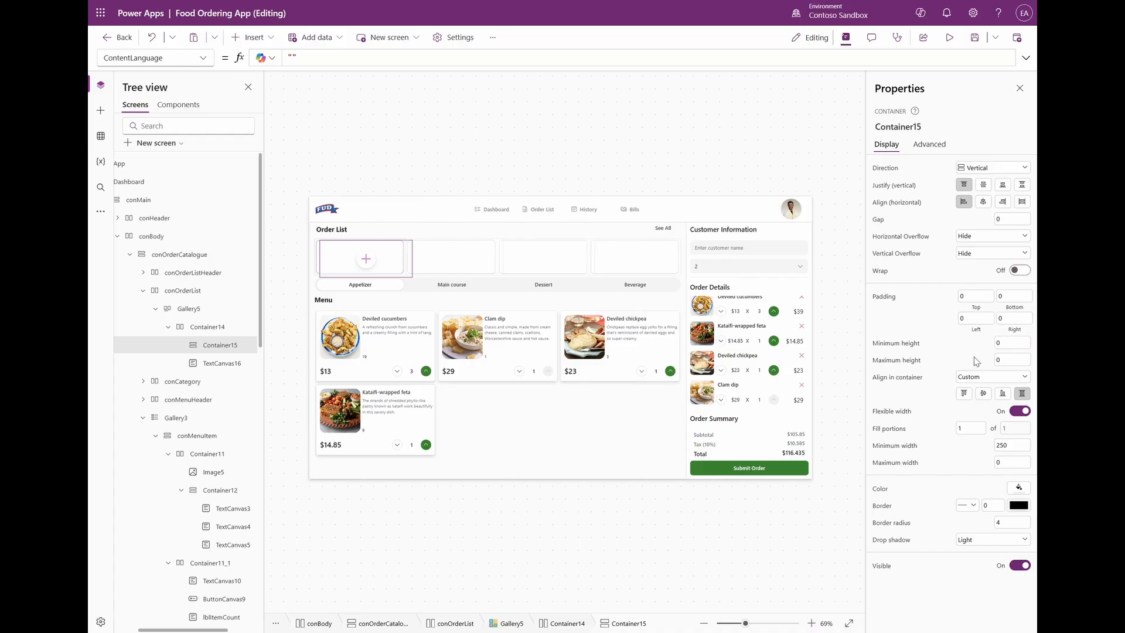
{"action": "double_click", "coordinate": [1017, 444]}
{"action": "type", "text": "0"}
{"action": "left_click", "coordinate": [966, 460]}
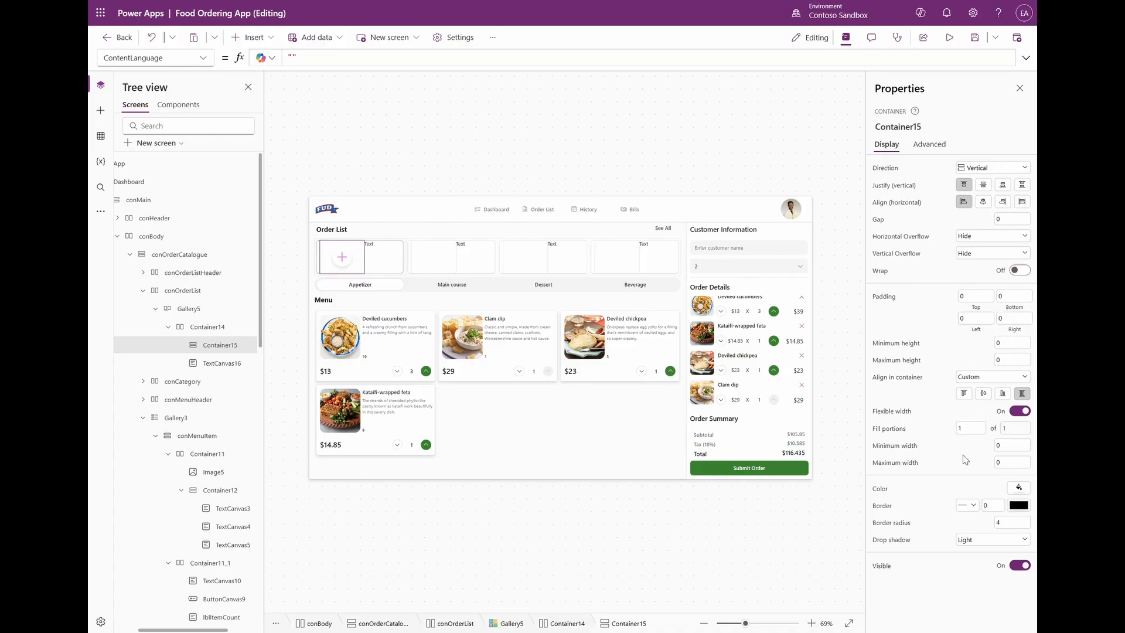
{"action": "double_click", "coordinate": [963, 425]}
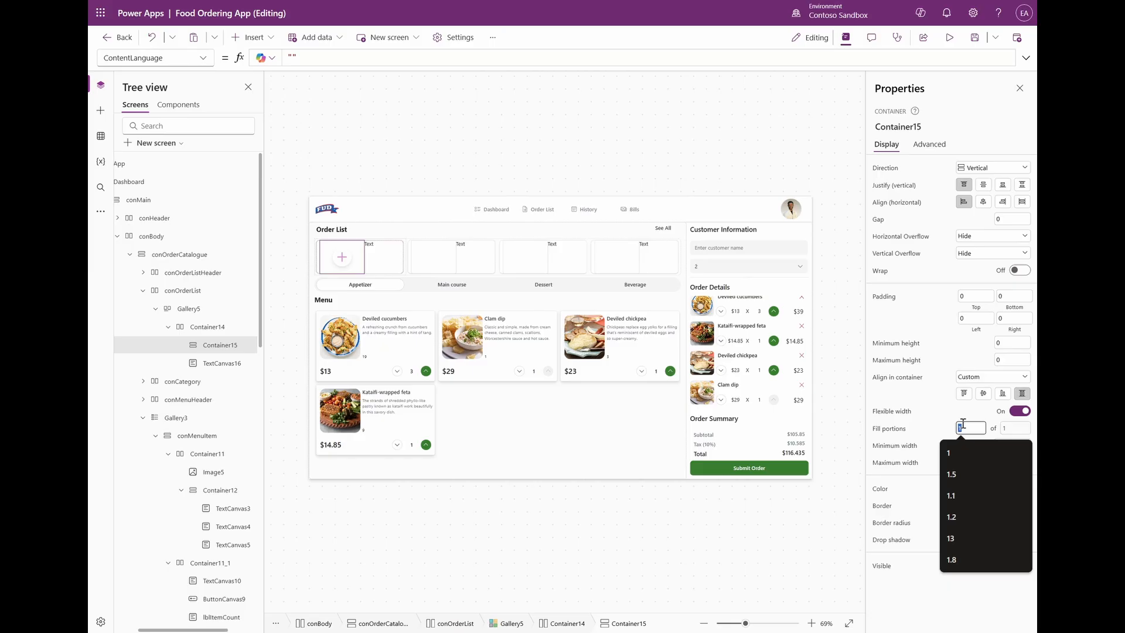
{"action": "type", "text": "5"}
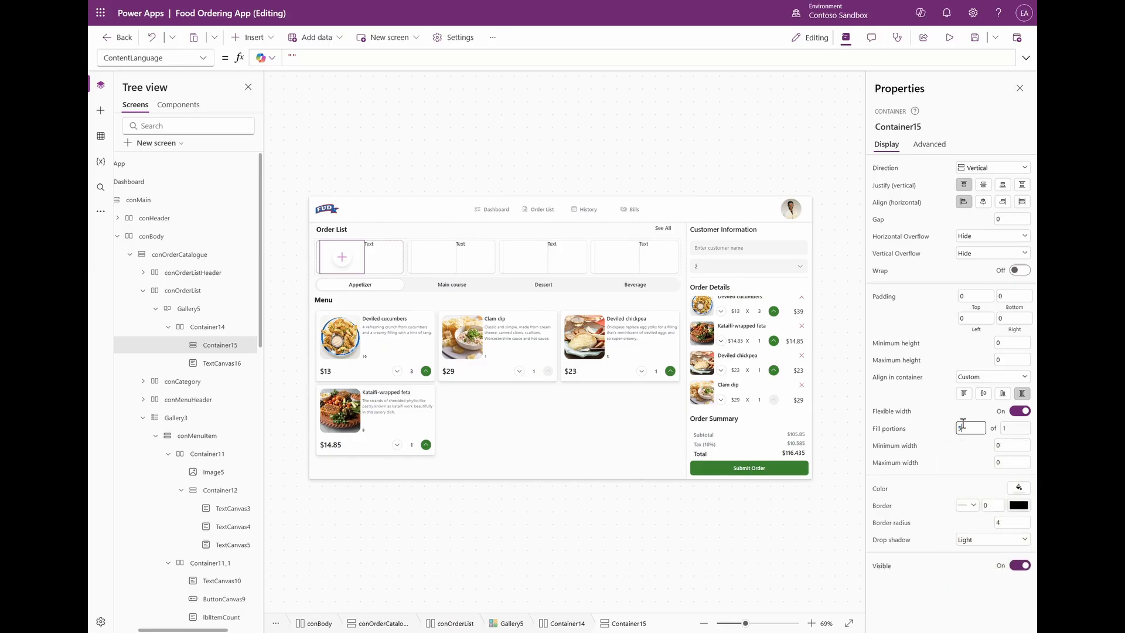
Stretch the gallery's text control to its container's height and give it a flexible width with minimum width 0.
{"action": "left_click", "coordinate": [210, 328]}
{"action": "left_click", "coordinate": [213, 365]}
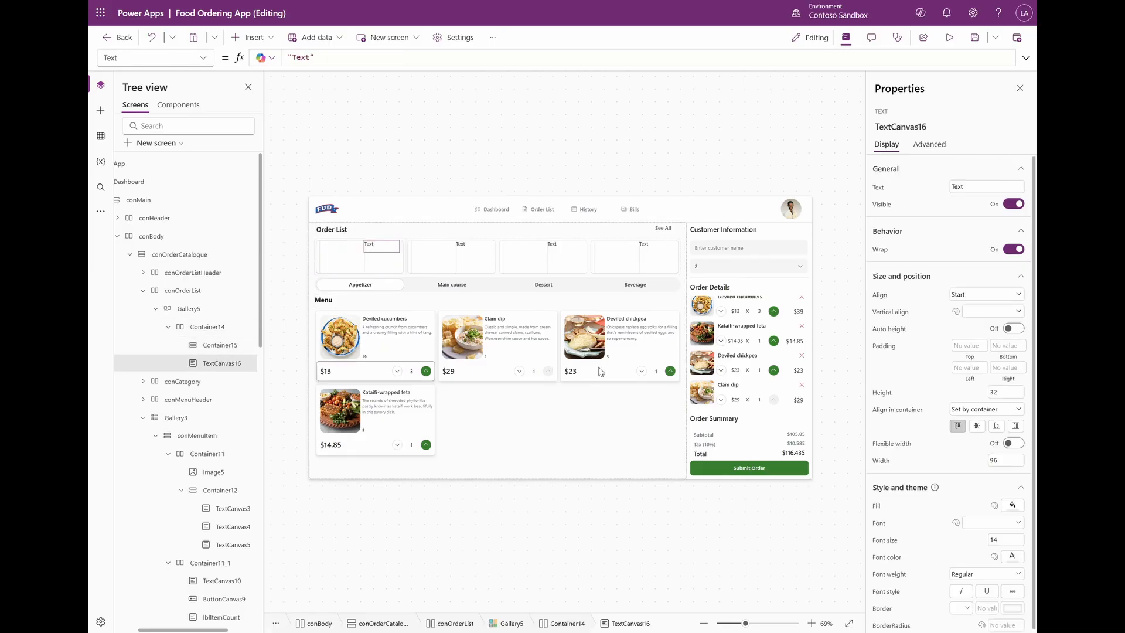
{"action": "left_click", "coordinate": [1016, 426]}
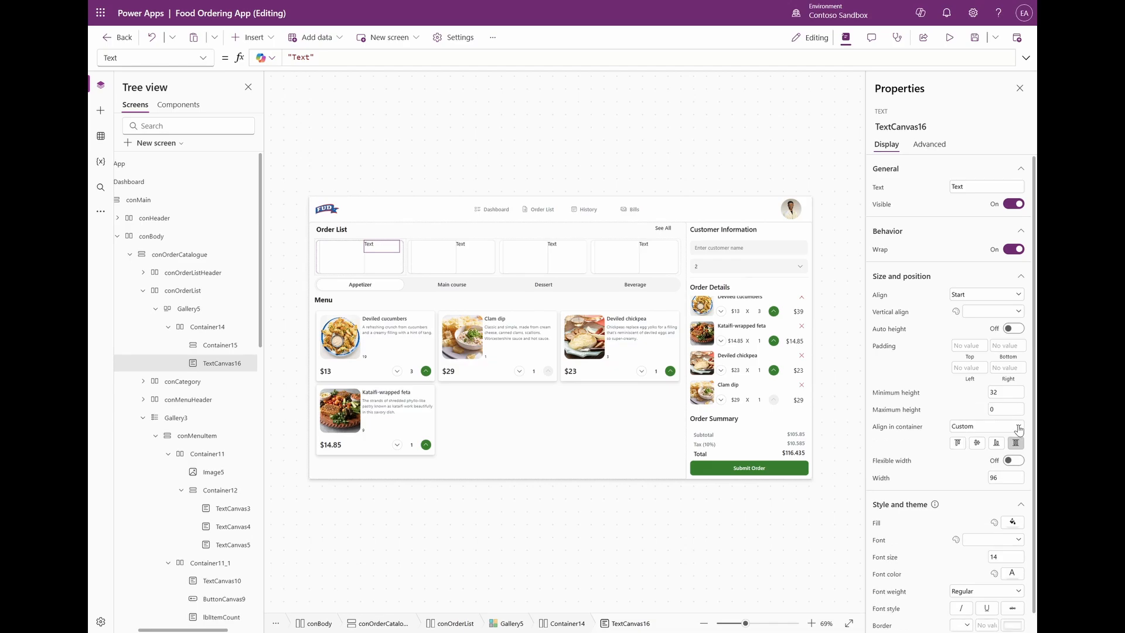
{"action": "scroll", "coordinate": [1001, 423], "scroll_direction": "down", "scroll_amount": 1}
{"action": "double_click", "coordinate": [999, 457]}
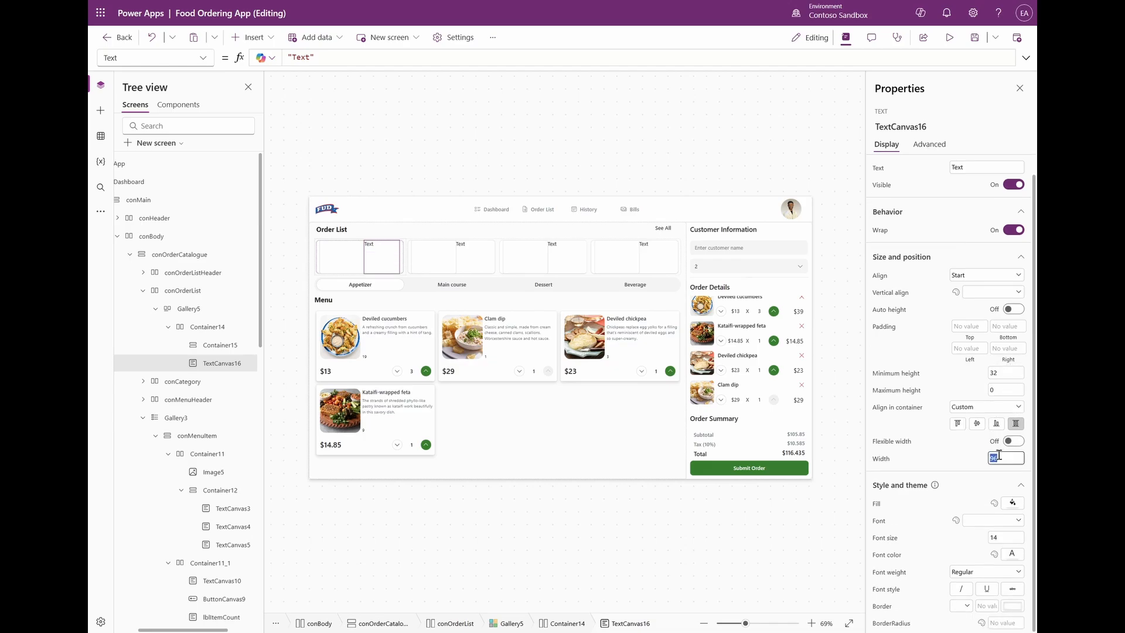
{"action": "type", "text": "0"}
{"action": "left_click", "coordinate": [954, 455]}
{"action": "left_click", "coordinate": [1011, 442]}
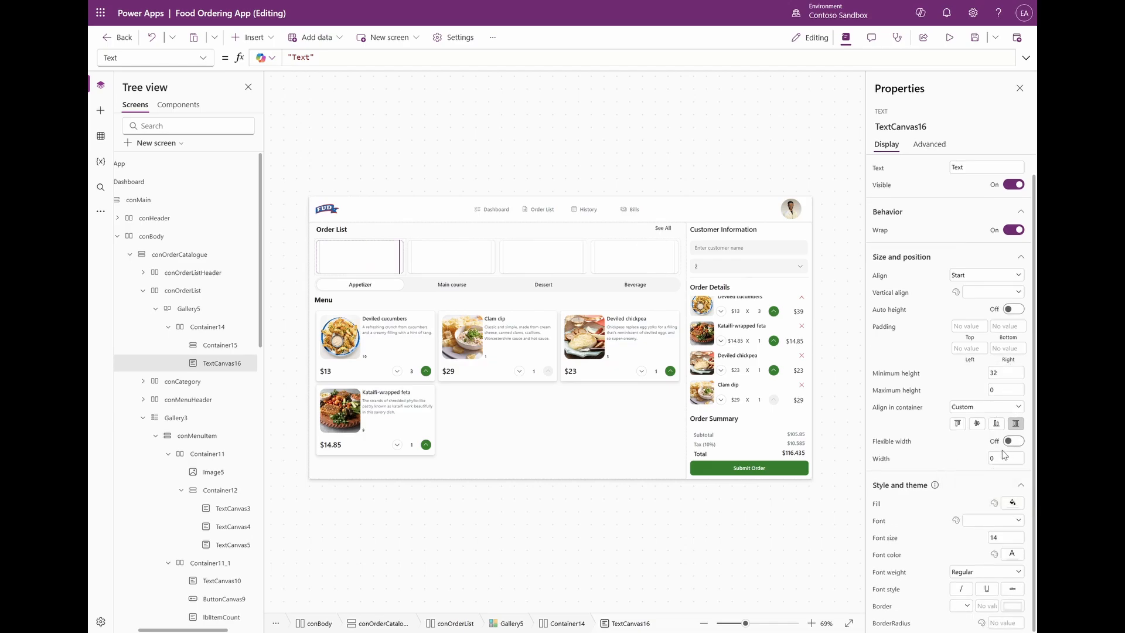
{"action": "double_click", "coordinate": [999, 474]}
{"action": "type", "text": "0"}
{"action": "left_click", "coordinate": [961, 476]}
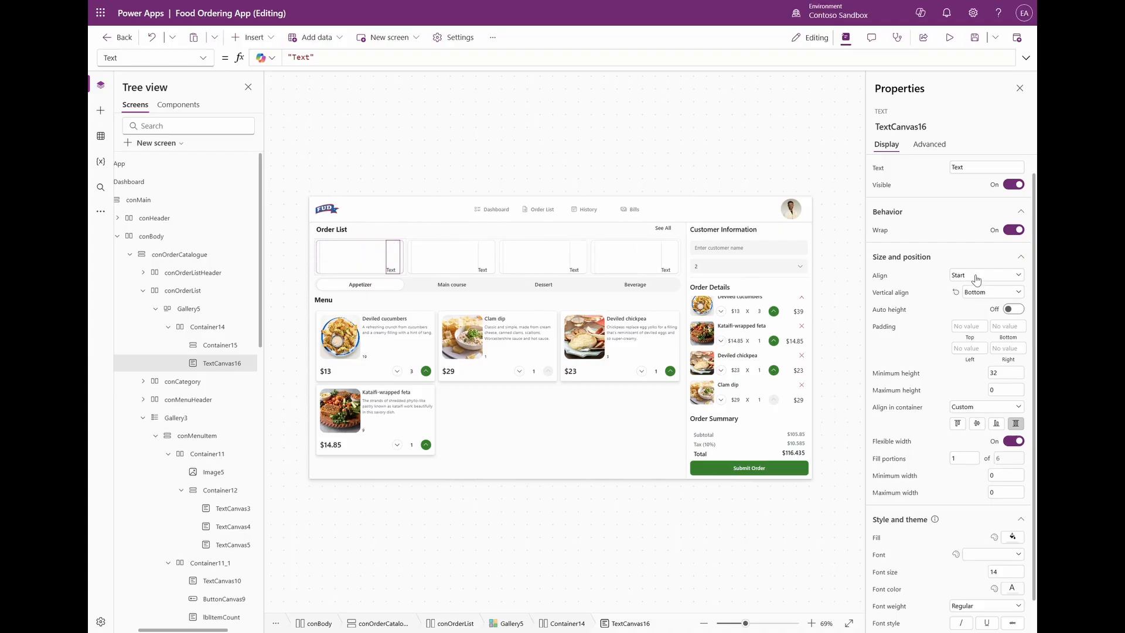
Align the gallery's text control to Center horizontally and Top vertically, and set its top padding to 5.
{"action": "left_click", "coordinate": [975, 276]}
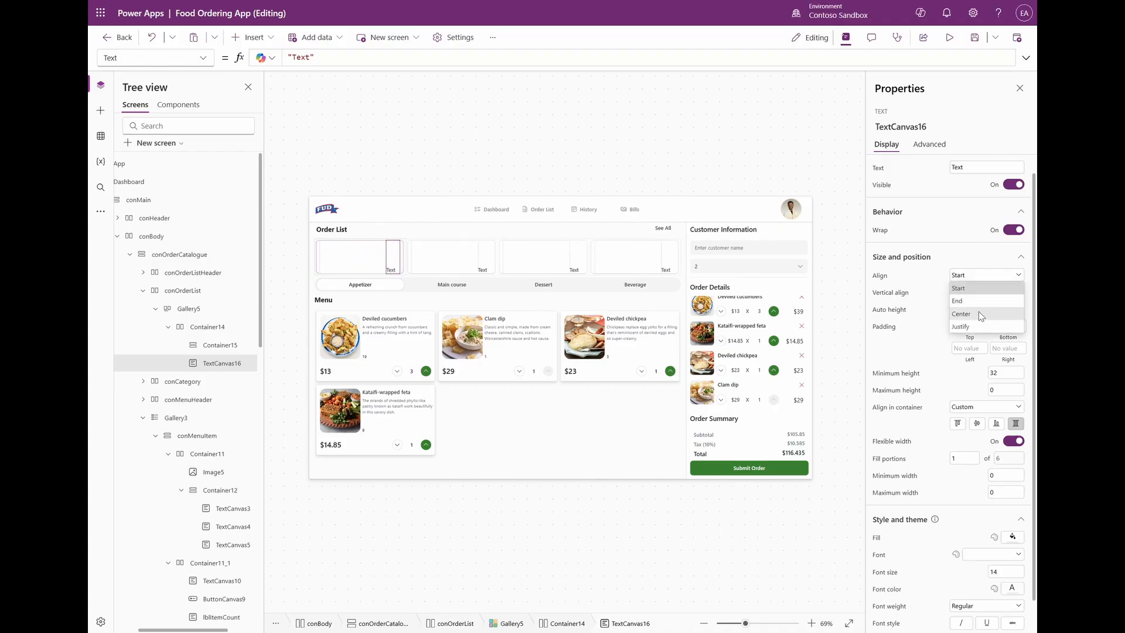
{"action": "left_click", "coordinate": [979, 312]}
{"action": "left_click", "coordinate": [979, 292]}
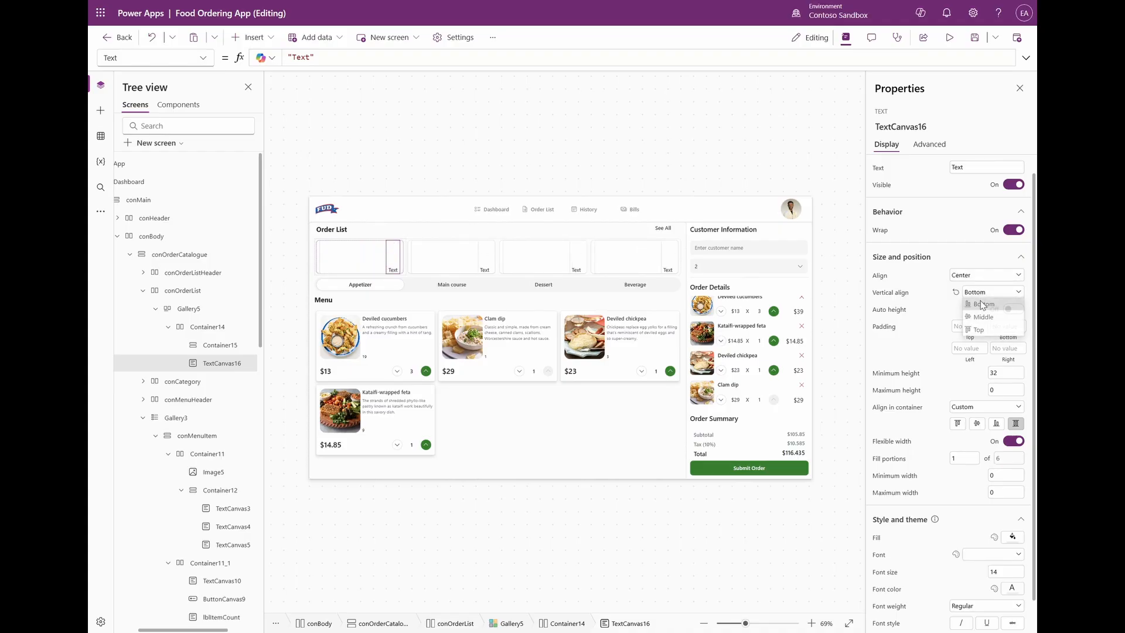
{"action": "left_click", "coordinate": [976, 331]}
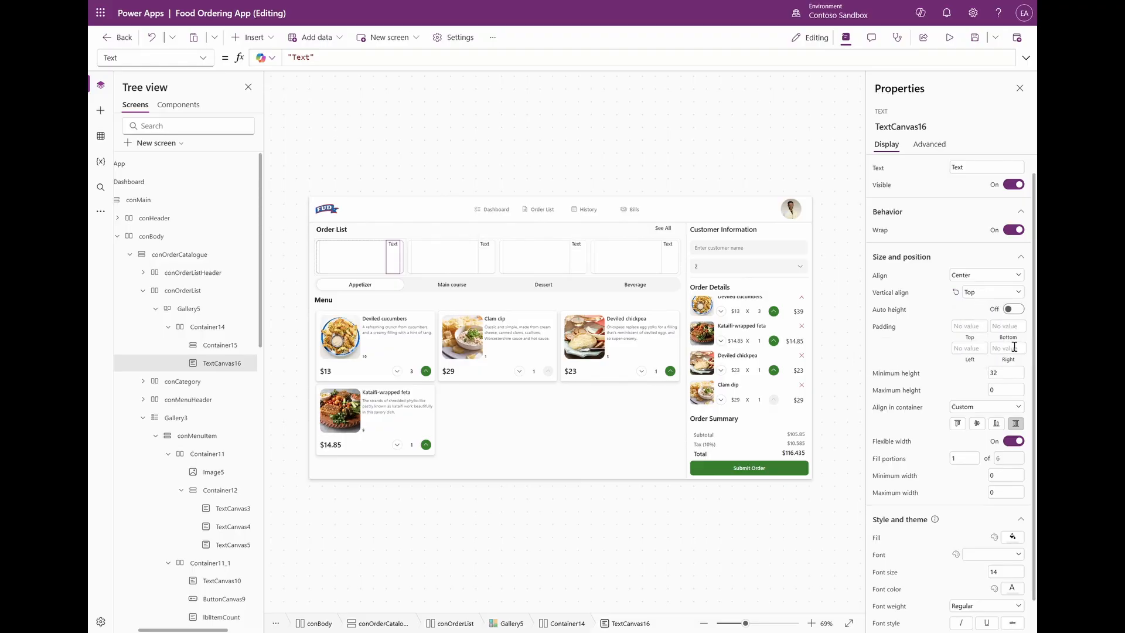
{"action": "left_click", "coordinate": [970, 325]}
{"action": "type", "text": "5"}
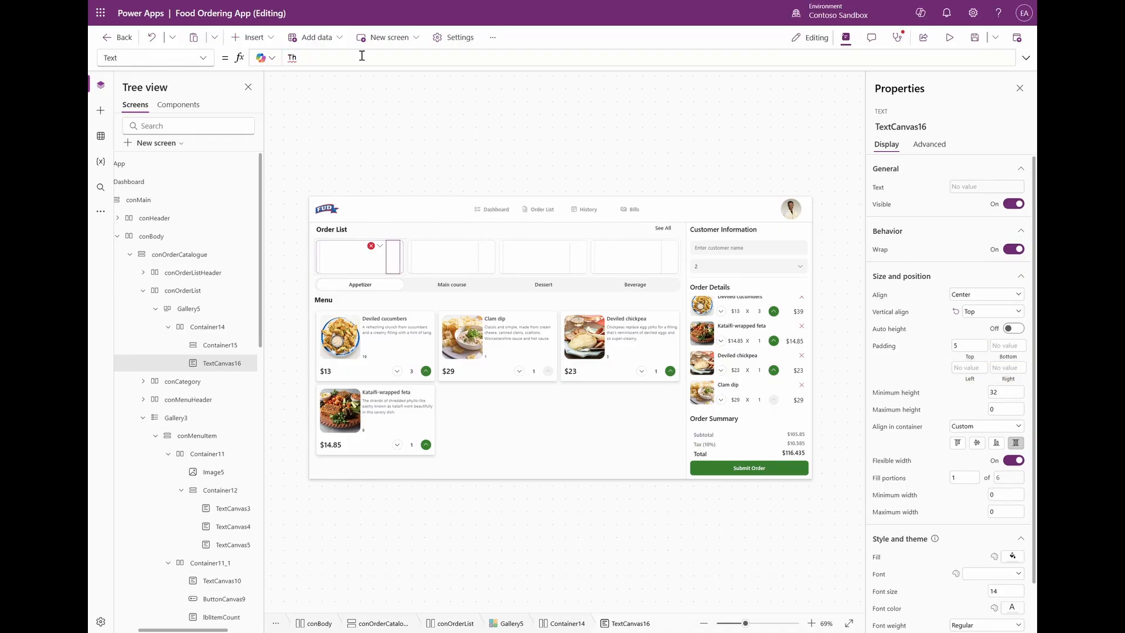
Clear the Text property of the gallery's text control and save the app.
{"action": "key", "text": "ctrl+a"}
{"action": "key", "text": "BackSpace"}
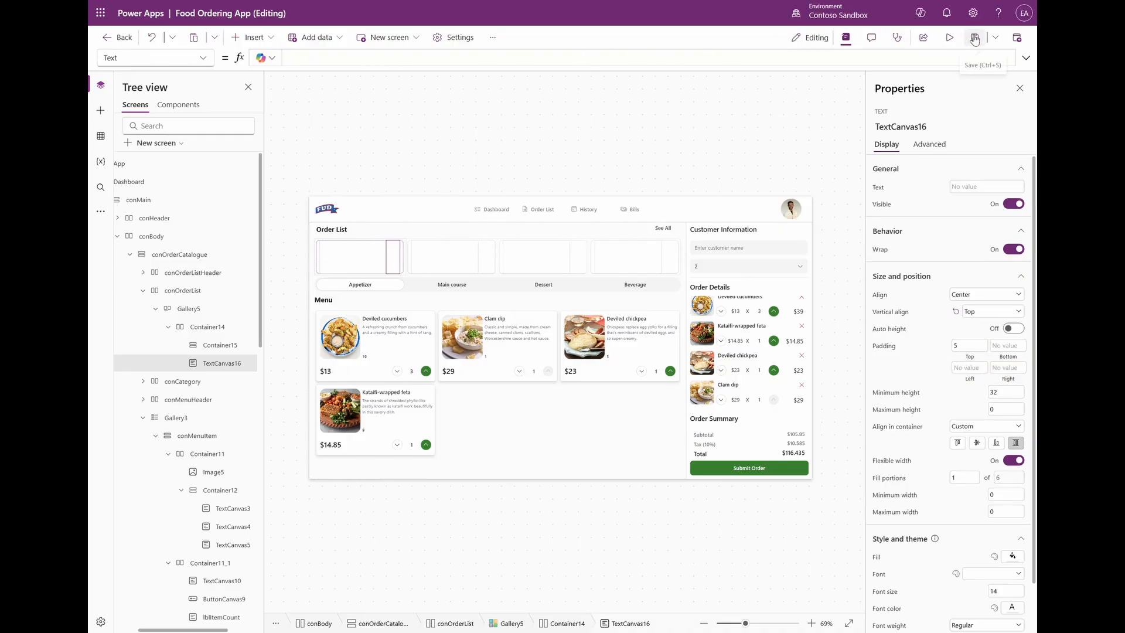
{"action": "left_click", "coordinate": [975, 39]}
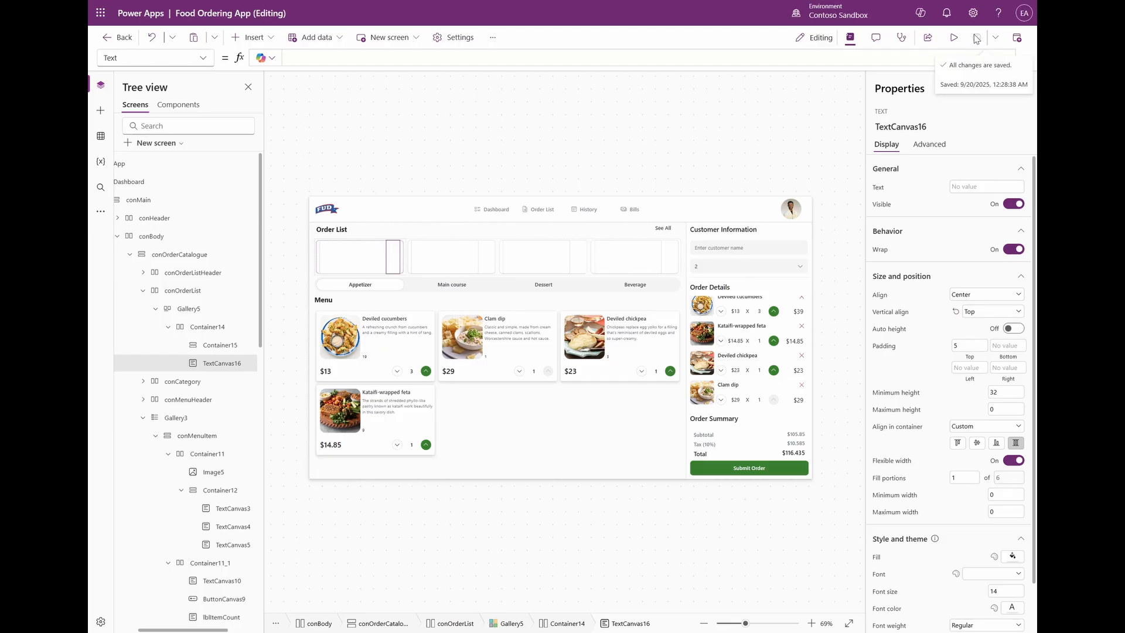
Remove the inner vertical container's drop shadow by choosing None and set its border radius to 0.
{"action": "left_click", "coordinate": [369, 264]}
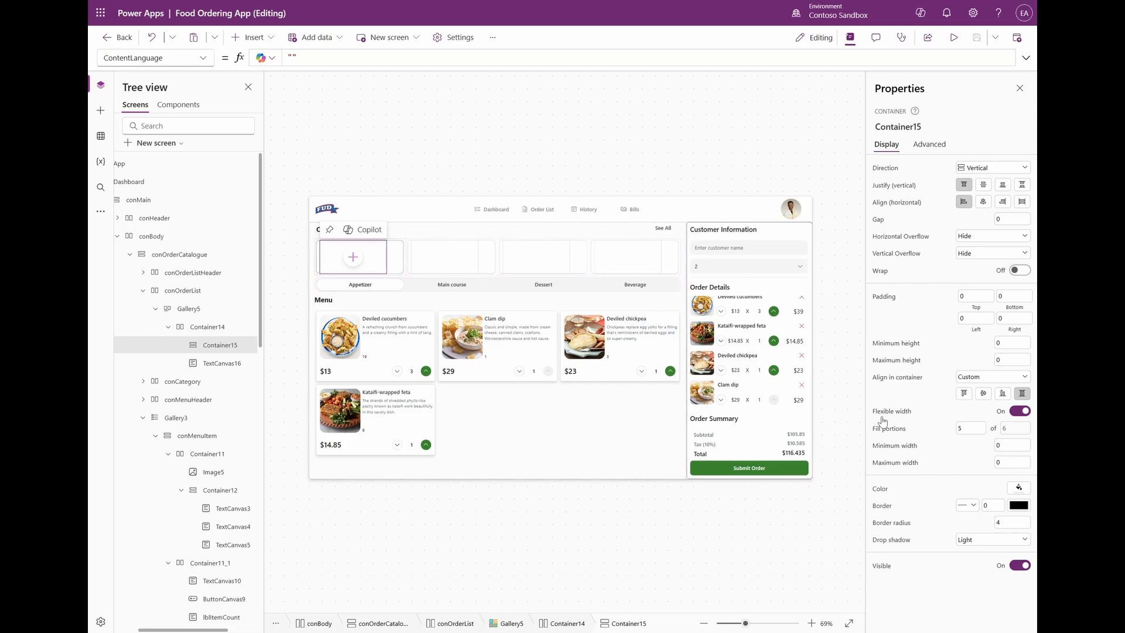
{"action": "left_click", "coordinate": [992, 539]}
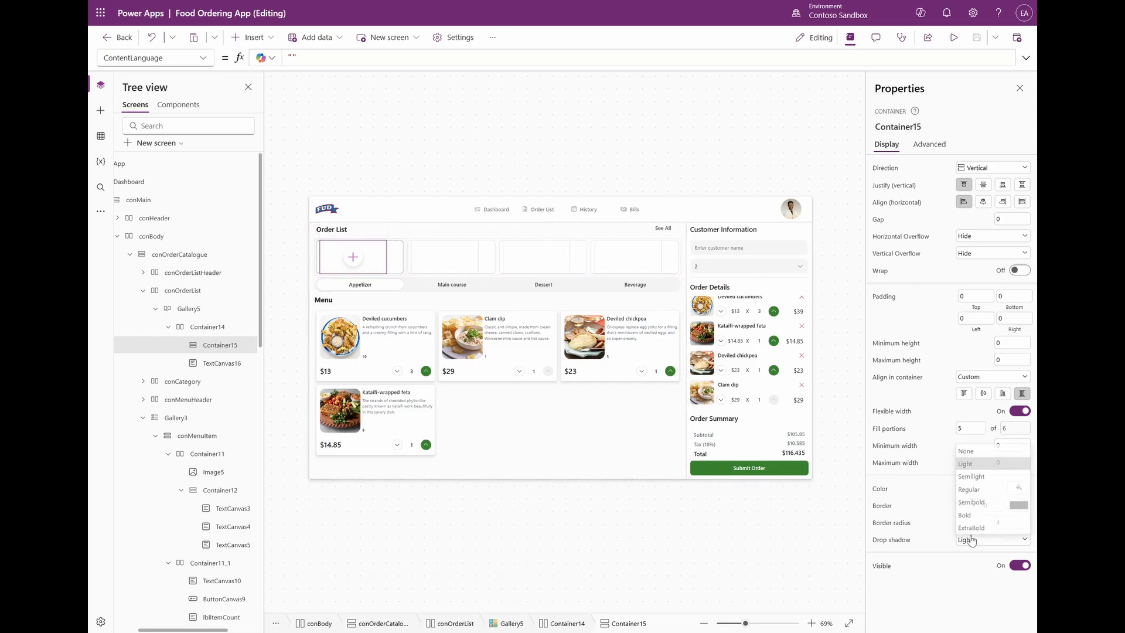
{"action": "left_click", "coordinate": [984, 456]}
{"action": "double_click", "coordinate": [1005, 527]}
{"action": "type", "text": "0"}
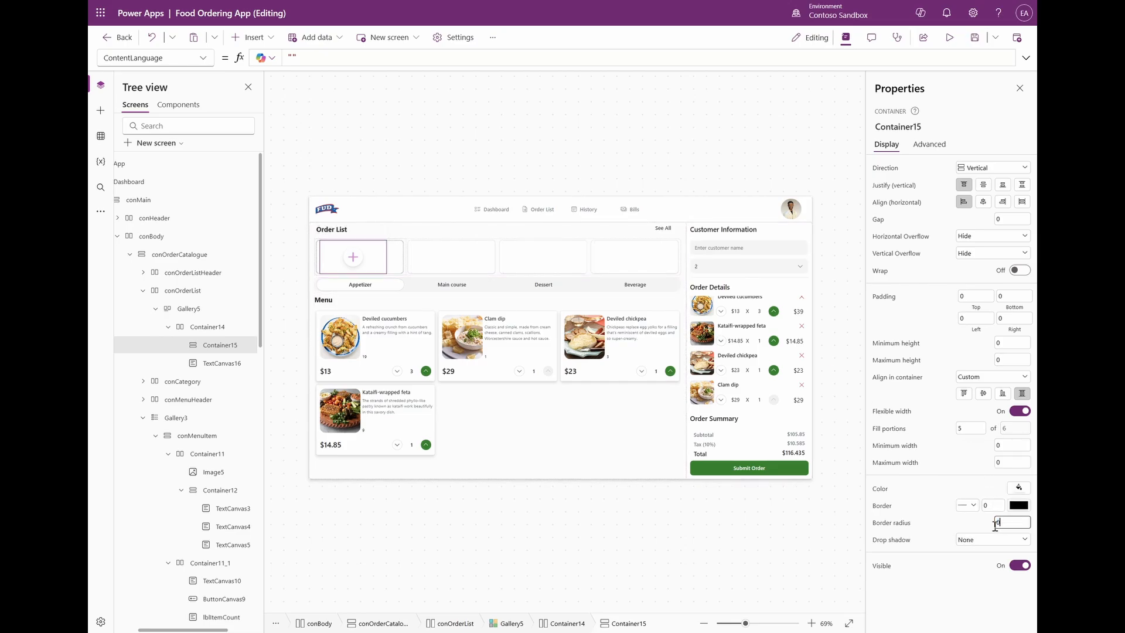
Write the Submit Order button's OnSelect formula to store GUID() in locOrderID and use ForAll to patch each colOrderDetails item into OrderDetails.
{"action": "left_click", "coordinate": [784, 468]}
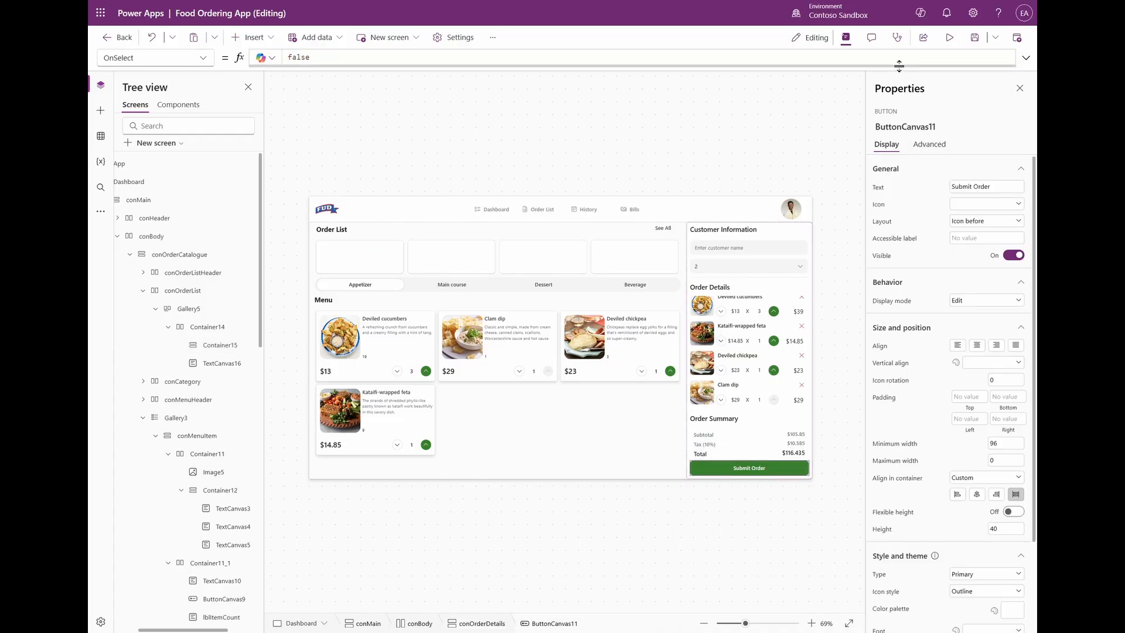
{"action": "left_click_drag", "start_coordinate": [899, 66], "coordinate": [912, 477]}
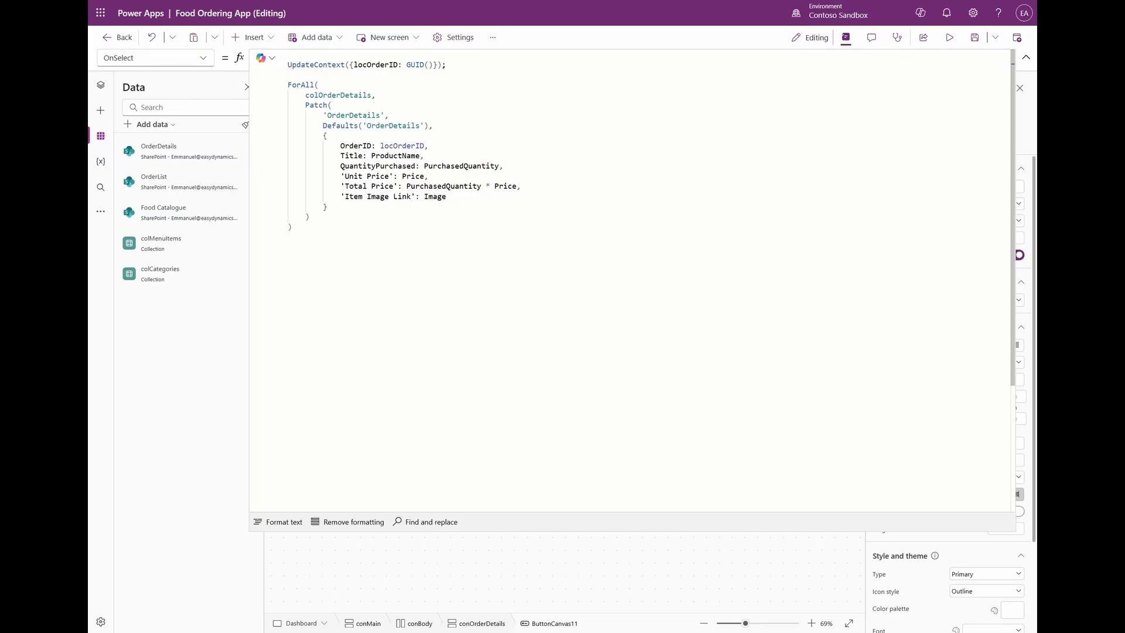
{"action": "left_click", "coordinate": [1026, 57]}
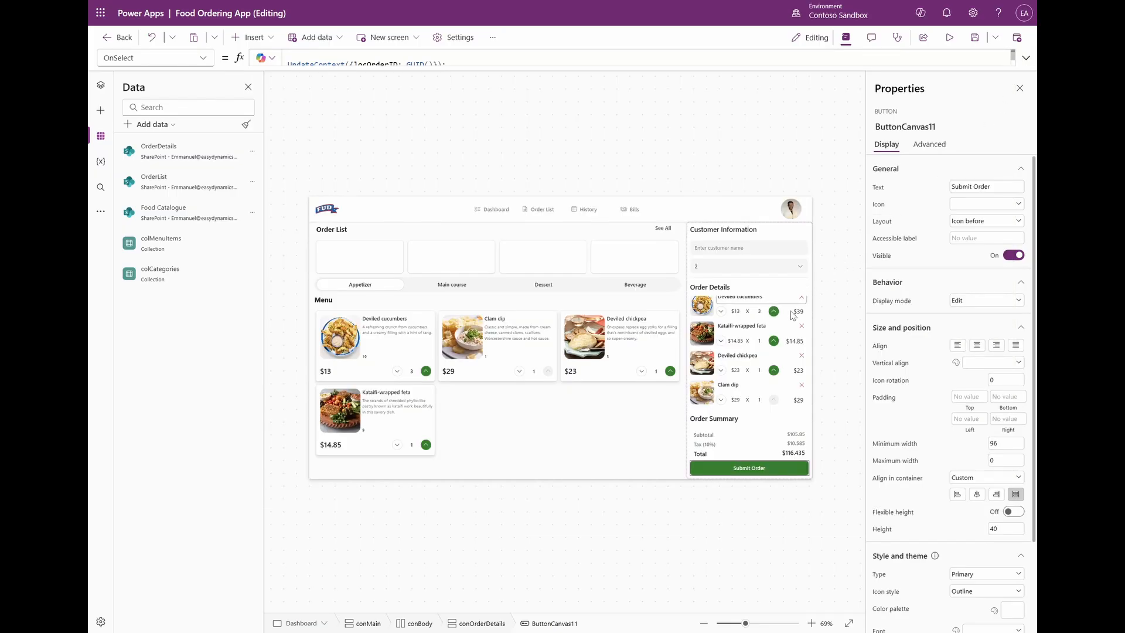
{"action": "left_click", "coordinate": [1026, 57]}
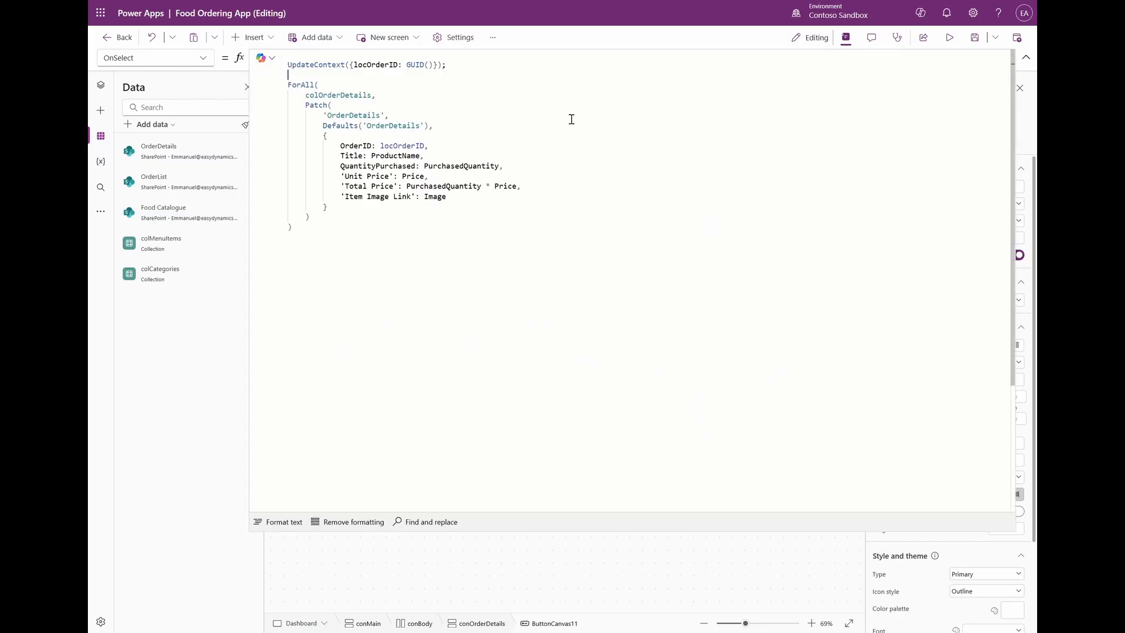
Examine how the OnSelect formula defines locOrderID and uses it as the OrderID of each patched OrderDetails record.
{"action": "left_click", "coordinate": [363, 108]}
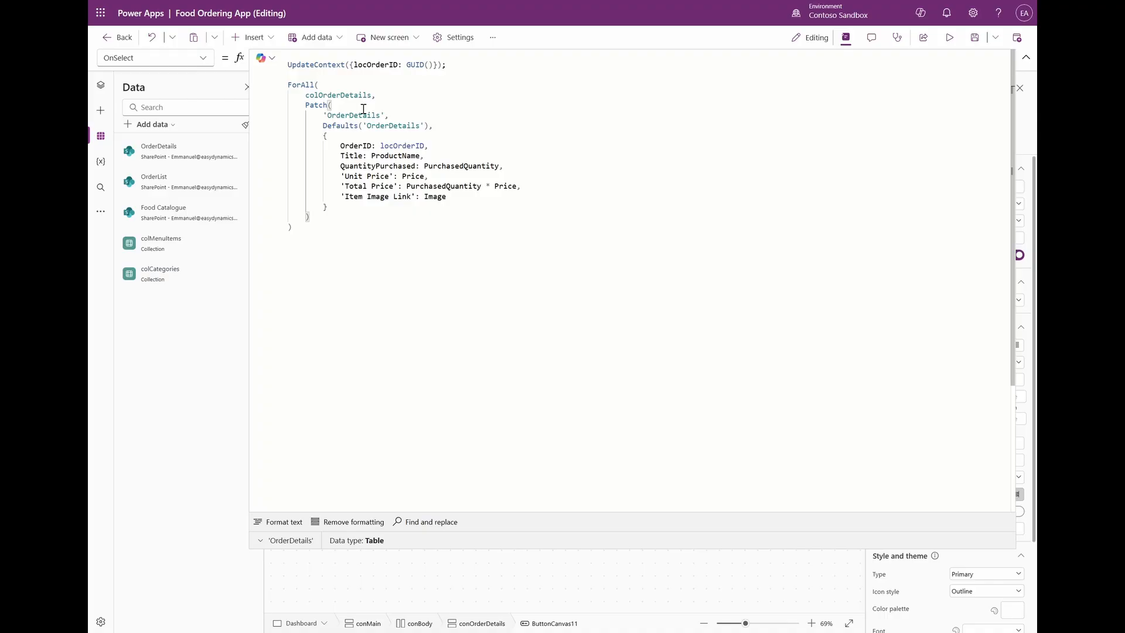
{"action": "left_click", "coordinate": [398, 146]}
{"action": "left_click", "coordinate": [480, 148]}
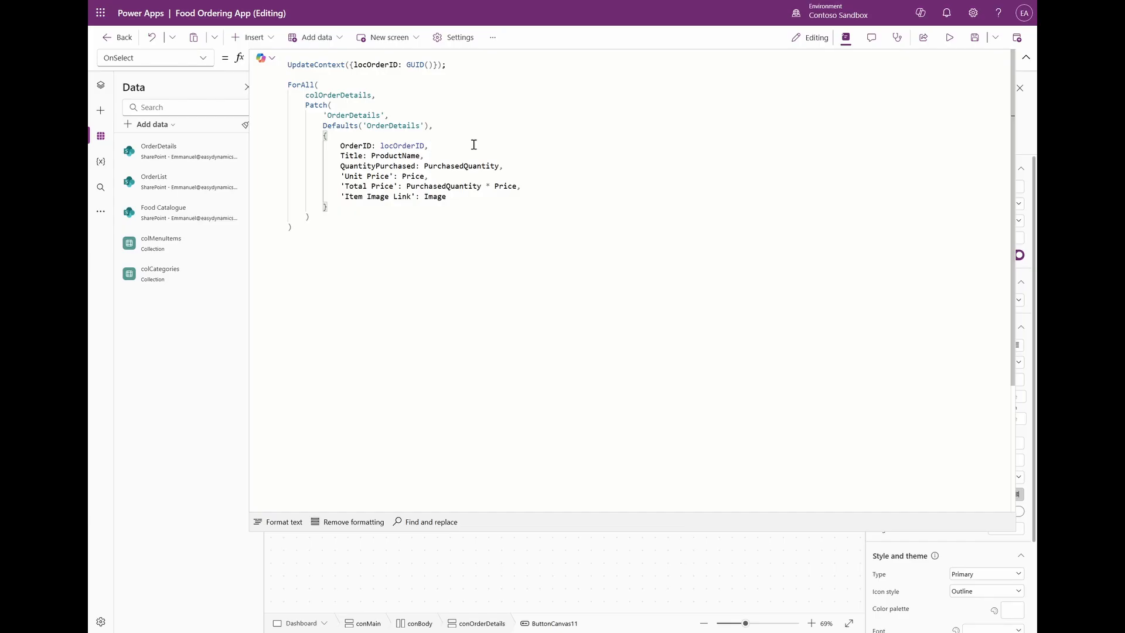
{"action": "left_click", "coordinate": [452, 145]}
{"action": "left_click", "coordinate": [412, 65]}
{"action": "left_click", "coordinate": [375, 65]}
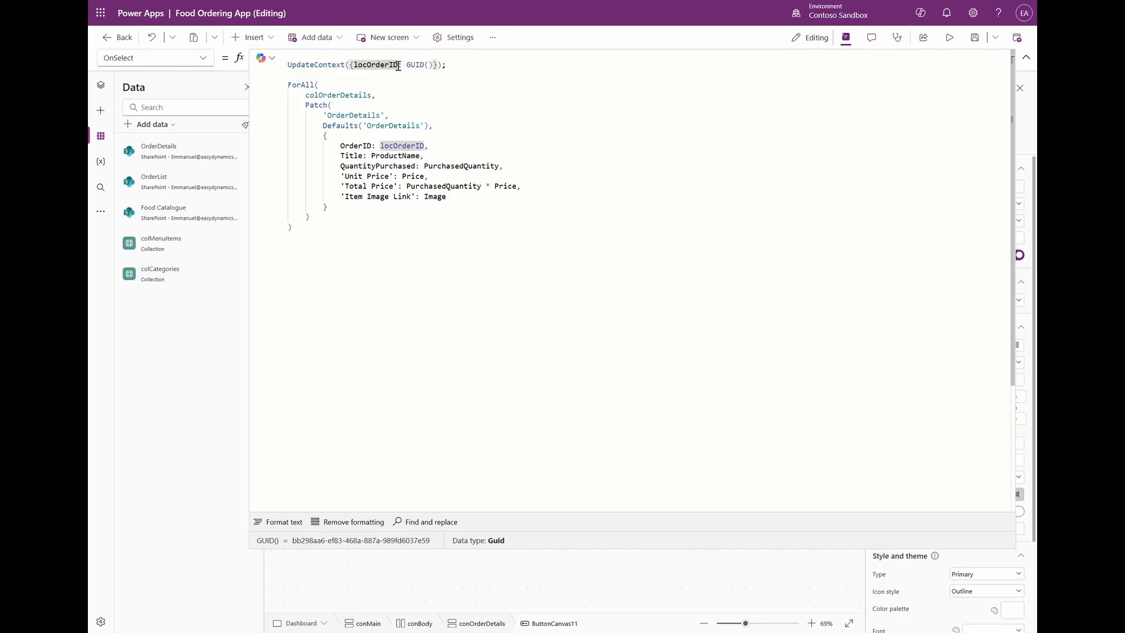
{"action": "double_click", "coordinate": [382, 65]}
{"action": "left_click", "coordinate": [381, 64]}
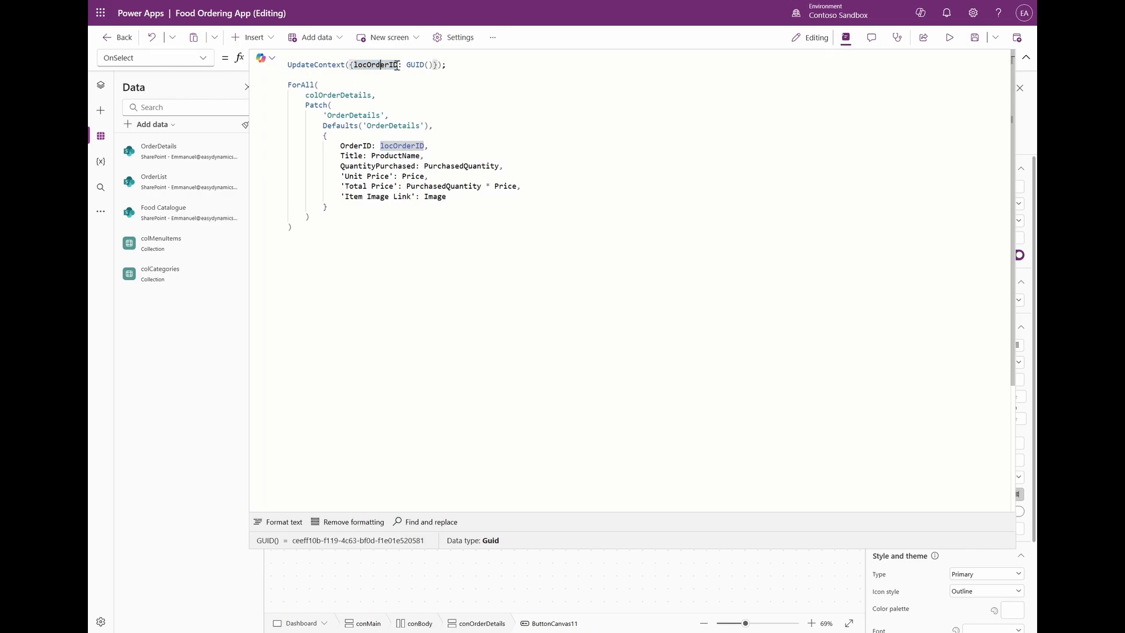
{"action": "double_click", "coordinate": [402, 145]}
{"action": "left_click", "coordinate": [402, 145]}
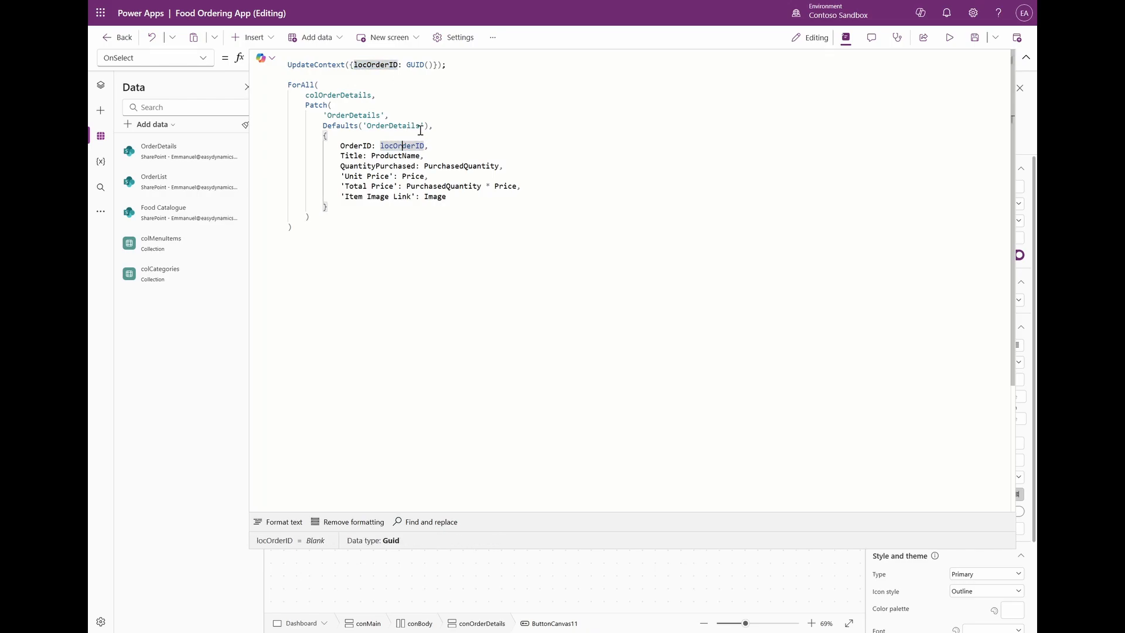
{"action": "left_click", "coordinate": [1026, 57]}
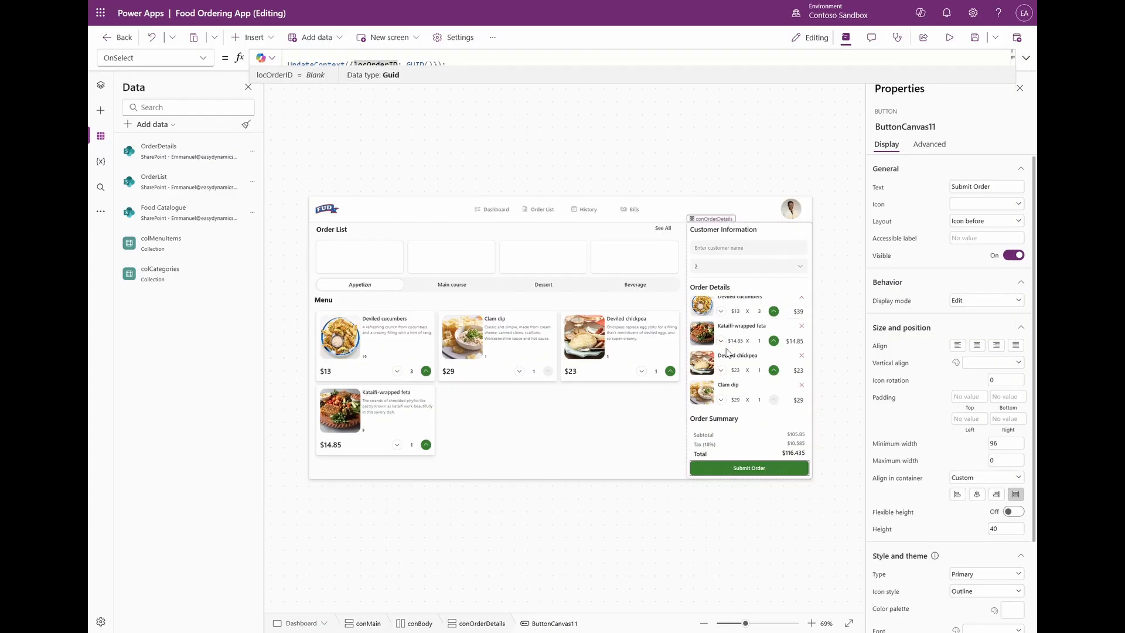
{"action": "left_click", "coordinate": [1024, 58]}
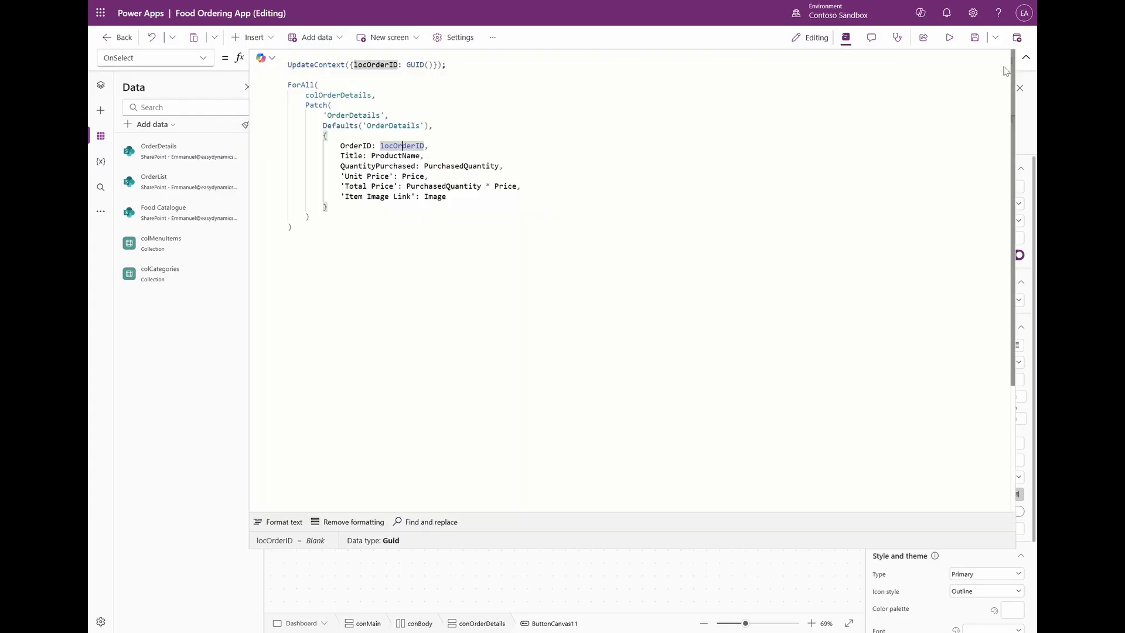
{"action": "double_click", "coordinate": [387, 146]}
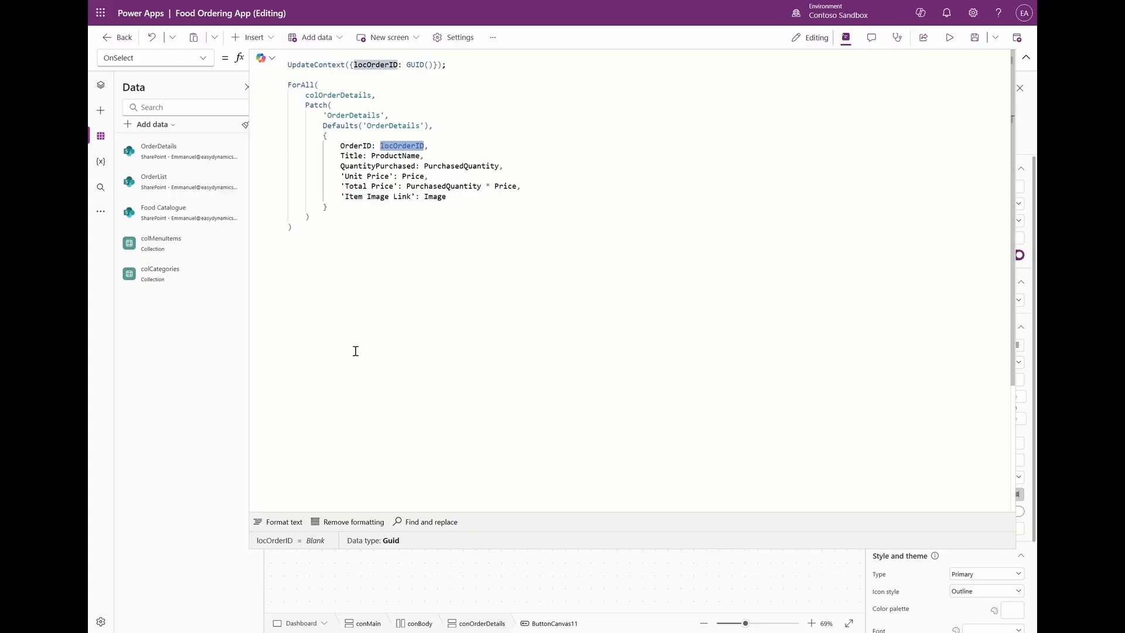
Add an UpdateContext before ForAll setting locNumberofItems to the Sum of lblQuantityPerItem.Text over galOrderDetails.AllItems, and save the app.
{"action": "left_click", "coordinate": [279, 521]}
{"action": "left_click", "coordinate": [449, 54]}
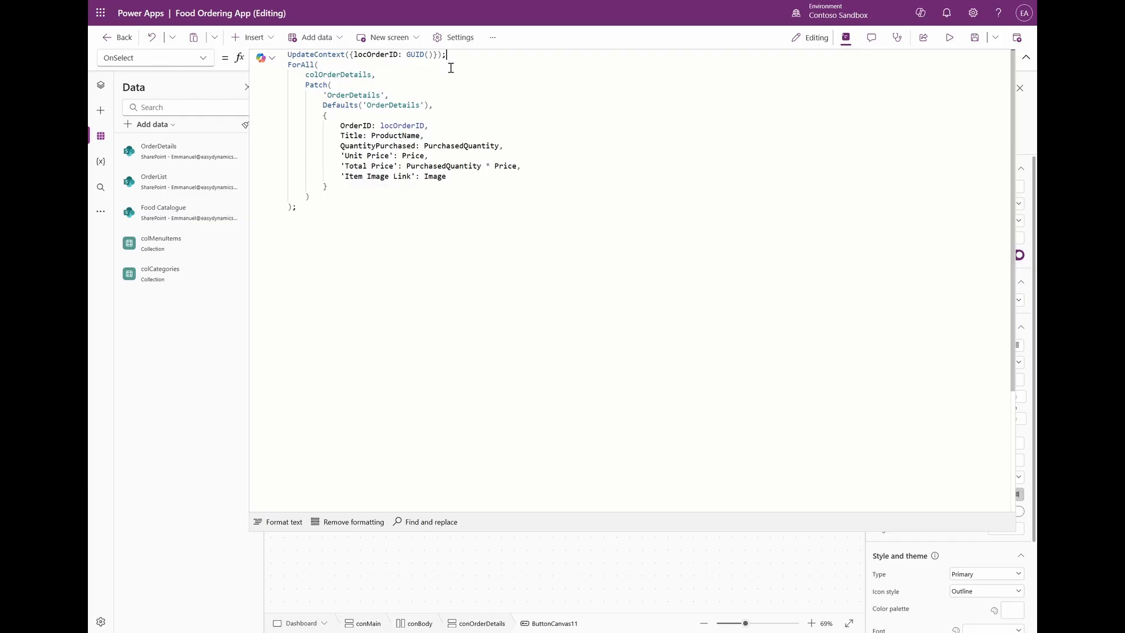
{"action": "key", "text": "Return"}
{"action": "key", "text": "Return"}
{"action": "key", "text": "Return"}
{"action": "key", "text": "Return"}
{"action": "key", "text": "Return"}
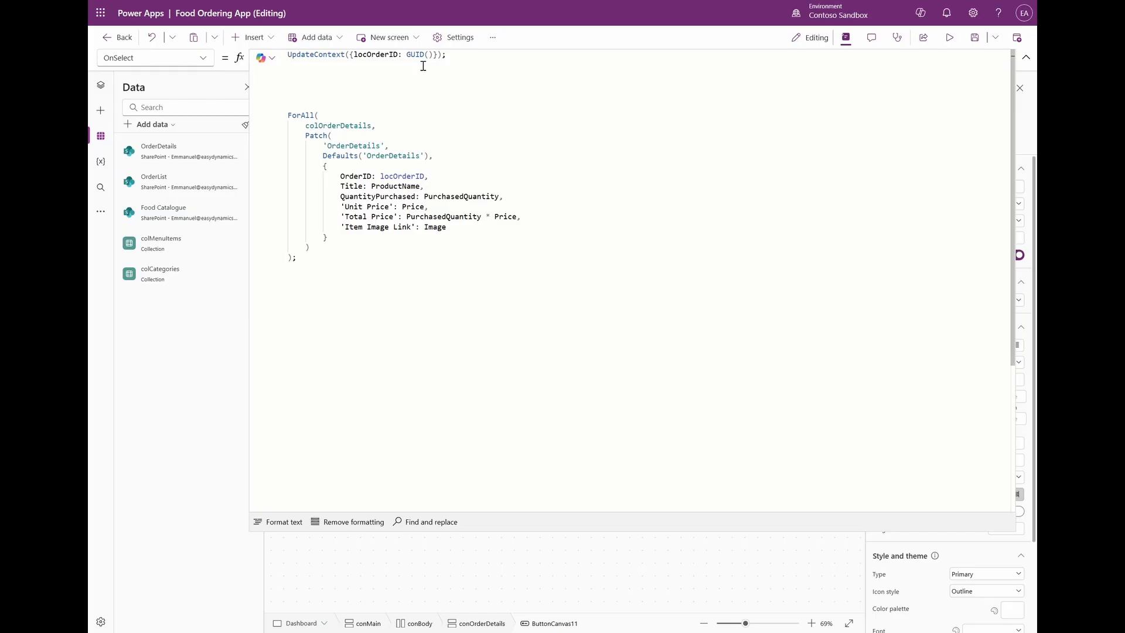
{"action": "type", "text": "UpdateContext(     {         locNumberofItems: Sum(             galOrderDetails.AllItems,             lblQuantityPerItem.Text         )     } );"}
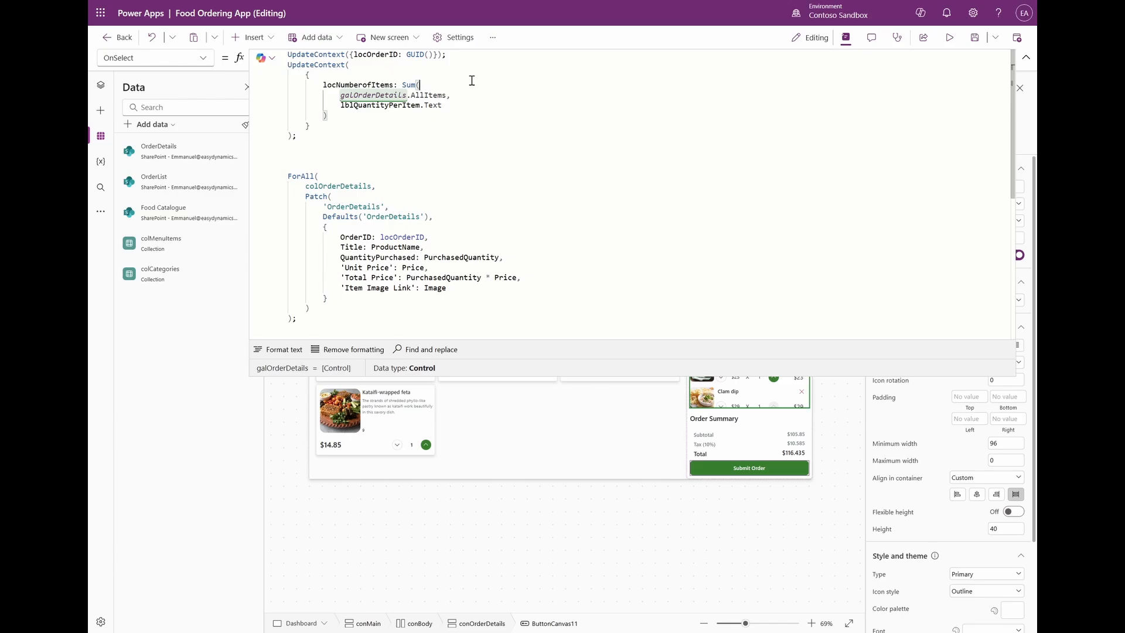
{"action": "left_click", "coordinate": [975, 38]}
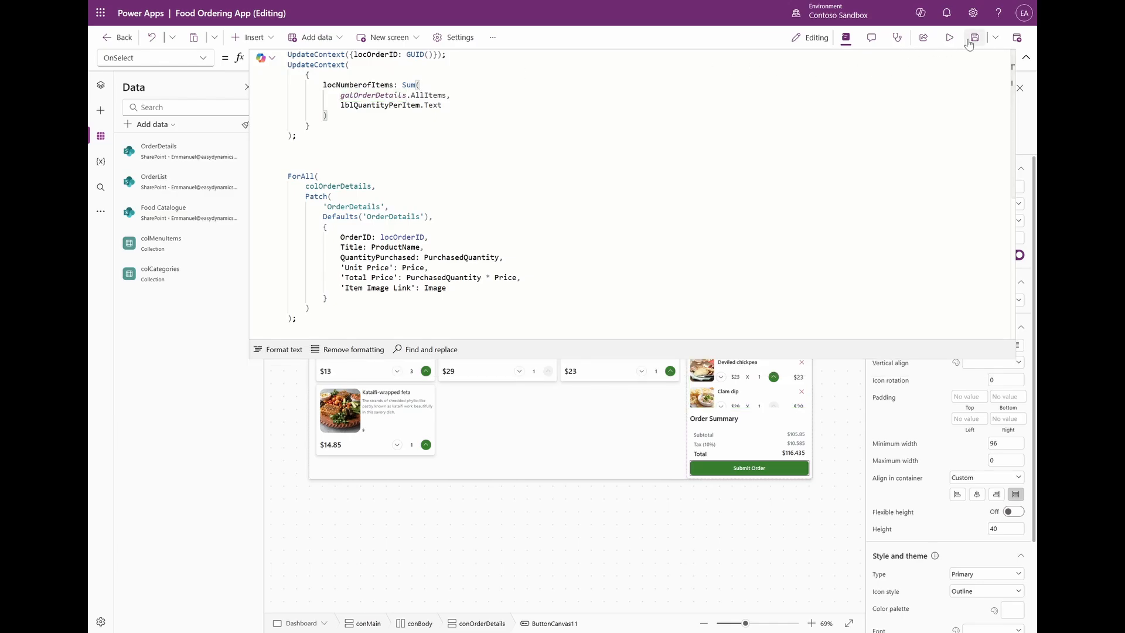
Preview the app to check the item quantities in Order Details against the value computed for locNumberofItems in the formula.
{"action": "left_click", "coordinate": [1026, 57]}
{"action": "left_click", "coordinate": [954, 37]}
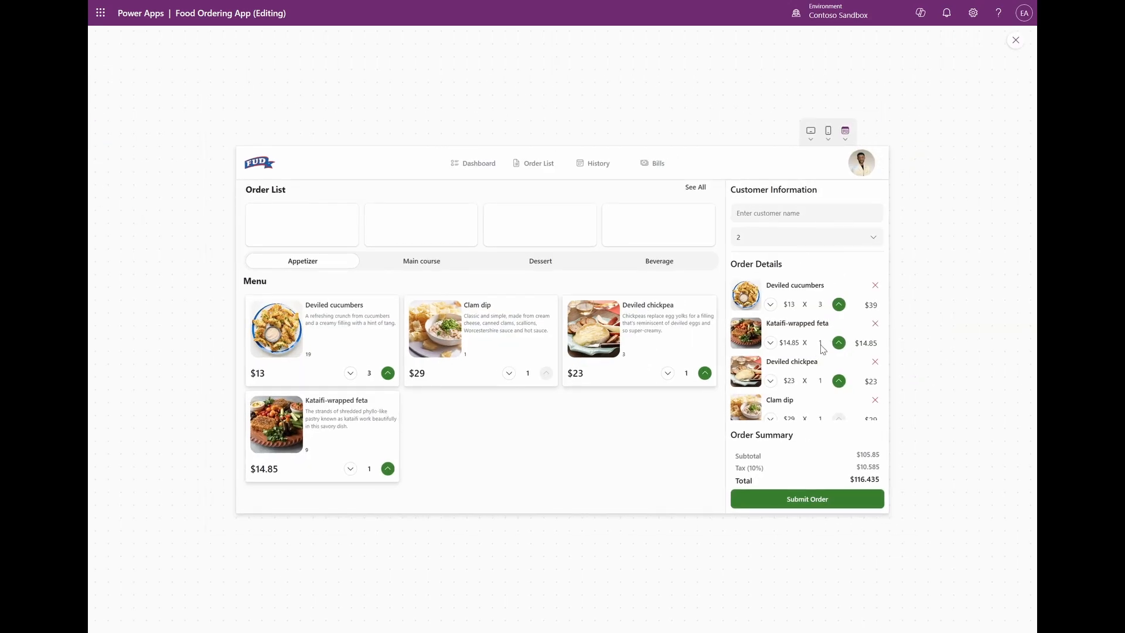
{"action": "left_click_drag", "start_coordinate": [778, 287], "coordinate": [817, 307]}
{"action": "left_click", "coordinate": [816, 286]}
{"action": "left_click", "coordinate": [824, 301]}
{"action": "left_click_drag", "start_coordinate": [822, 345], "coordinate": [818, 382]}
{"action": "scroll", "coordinate": [832, 390], "scroll_direction": "down", "scroll_amount": 1}
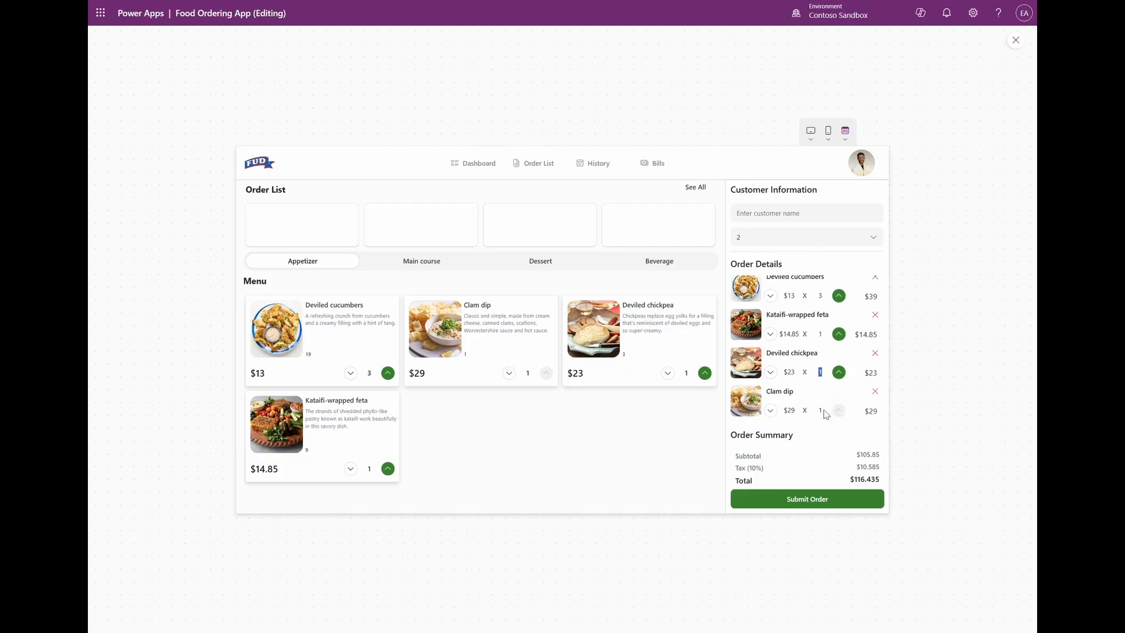
{"action": "left_click", "coordinate": [1016, 40]}
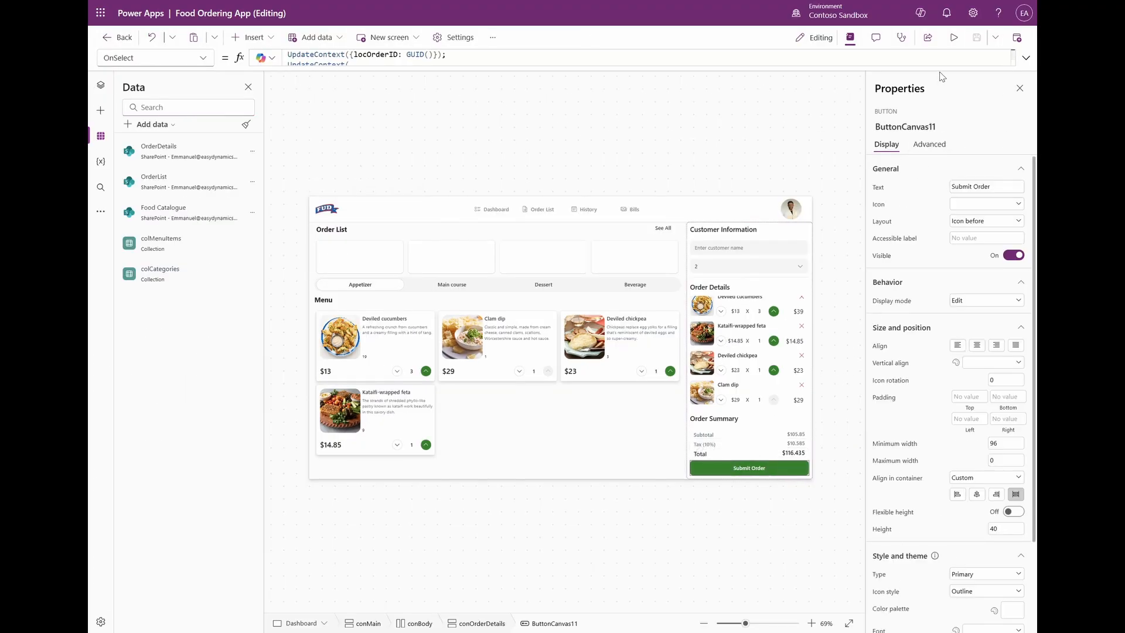
{"action": "left_click_drag", "start_coordinate": [939, 65], "coordinate": [944, 396]}
{"action": "double_click", "coordinate": [367, 85]}
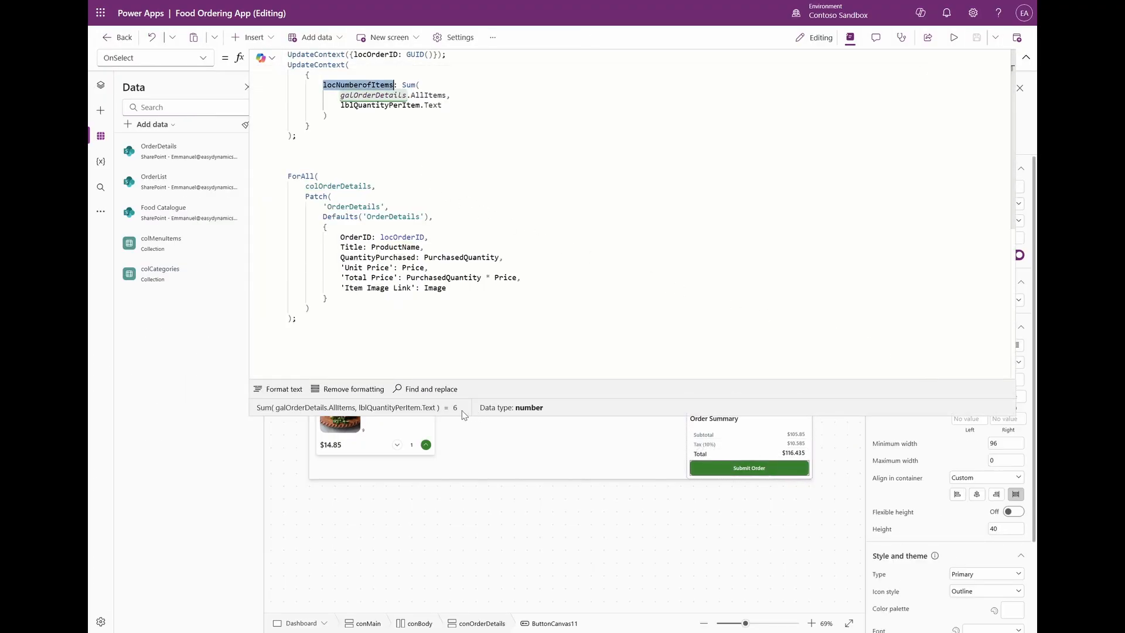
Append a formatted Patch to OrderList with OrderID, Number of Items, Seat Number, Subtotal, Tax, Total Price and txtCustomerName.Value as Title.
{"action": "left_click", "coordinate": [528, 297]}
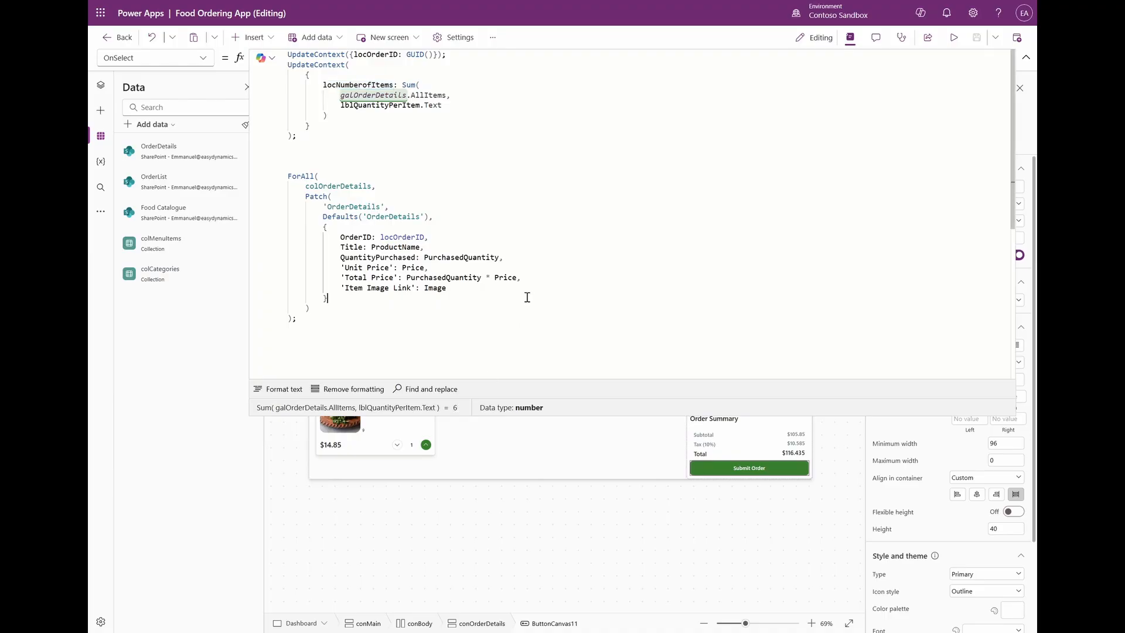
{"action": "left_click", "coordinate": [281, 389]}
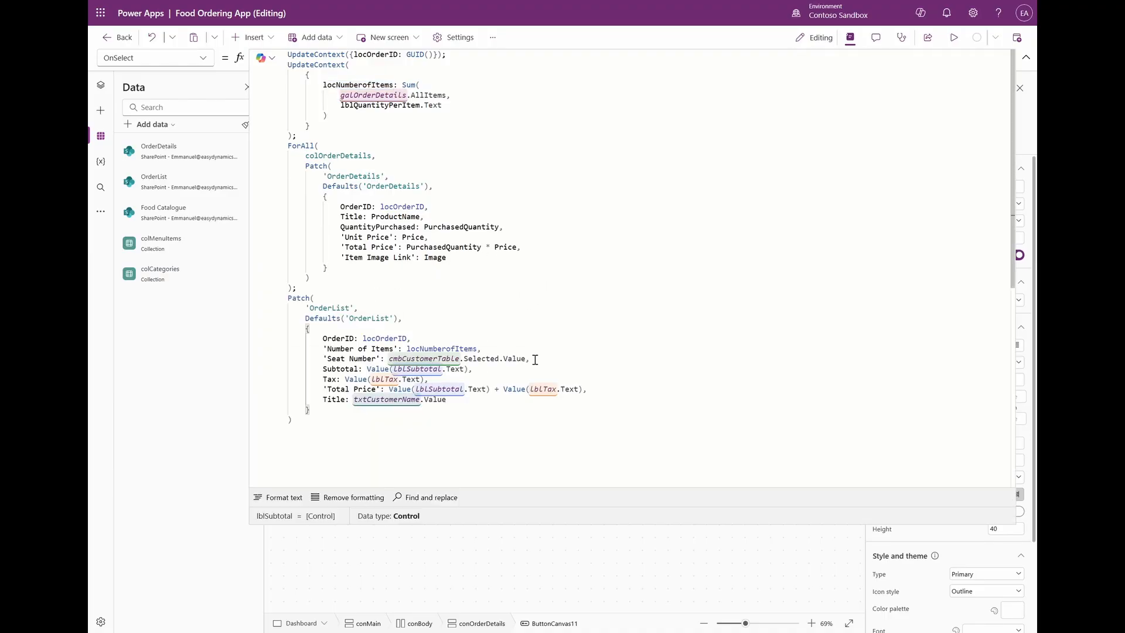
Wrap the OrderDetails ForAll and the OrderList Patch in a Concurrent function, separated by a comma, and format the formula.
{"action": "left_click", "coordinate": [327, 135]}
{"action": "key", "text": "Return"}
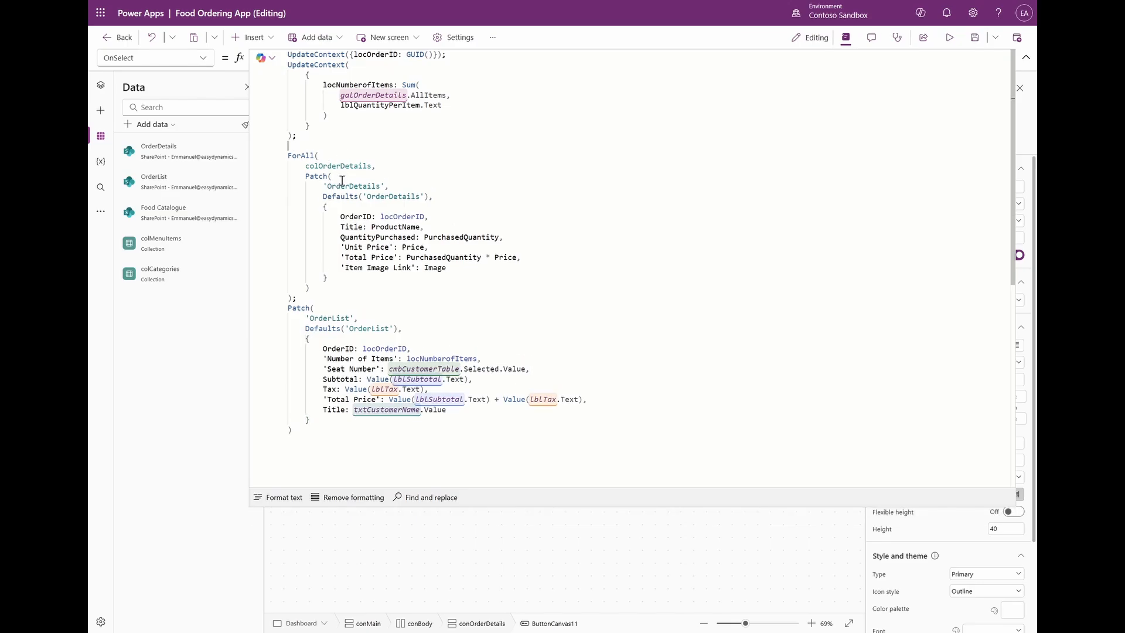
{"action": "type", "text": "Cocu"}
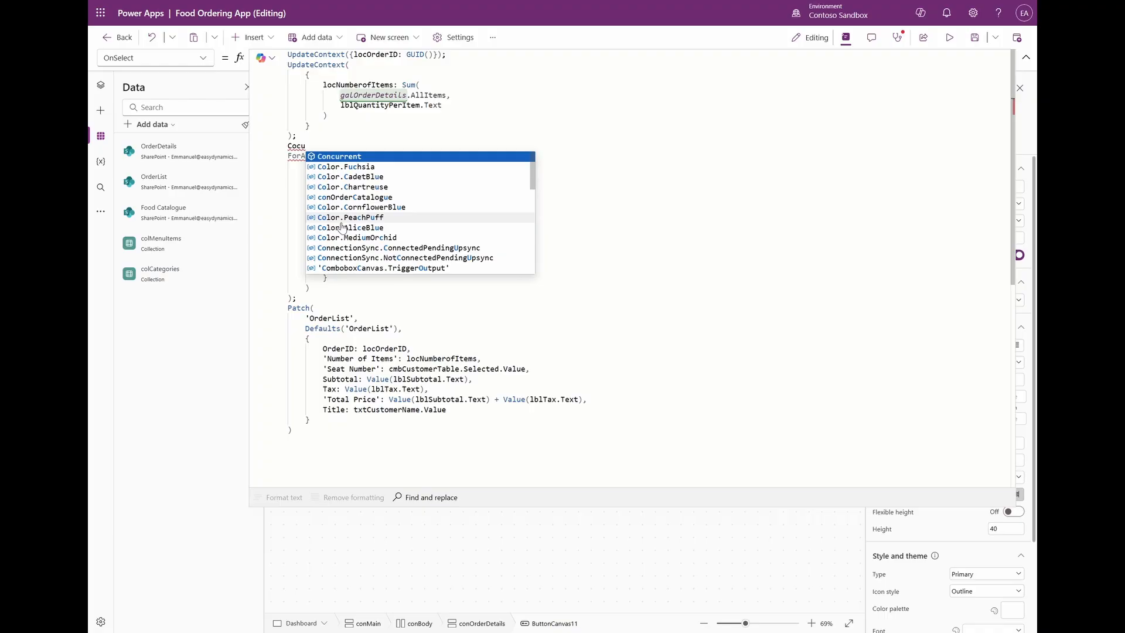
{"action": "key", "text": "Tab"}
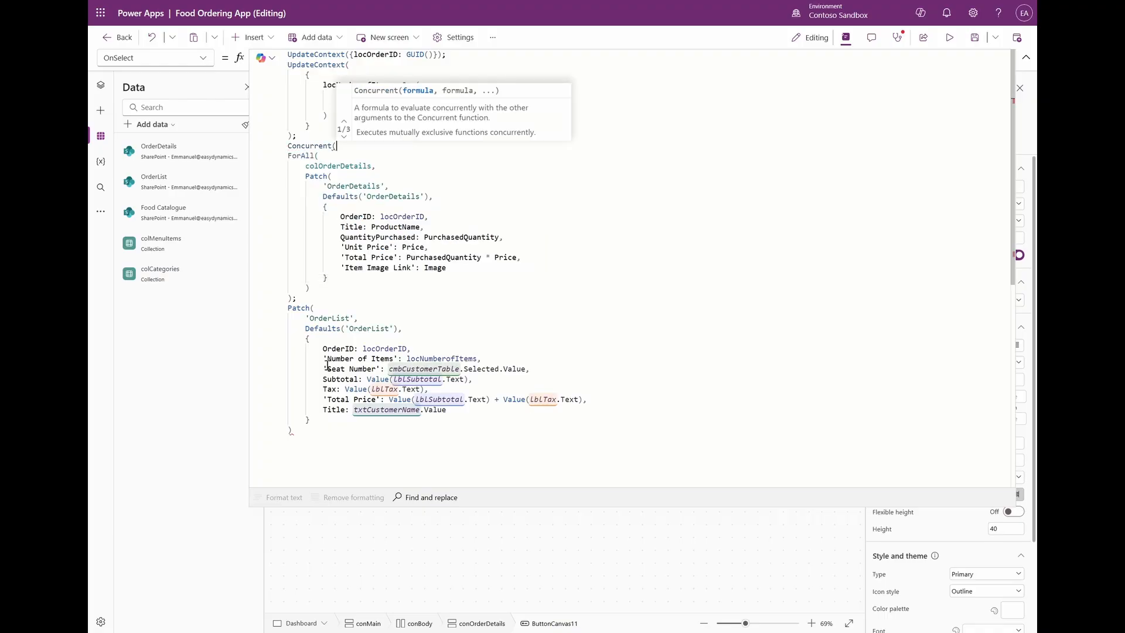
{"action": "scroll", "coordinate": [319, 396], "scroll_direction": "down", "scroll_amount": 3}
{"action": "left_click", "coordinate": [342, 341]}
{"action": "type", "text": ")"}
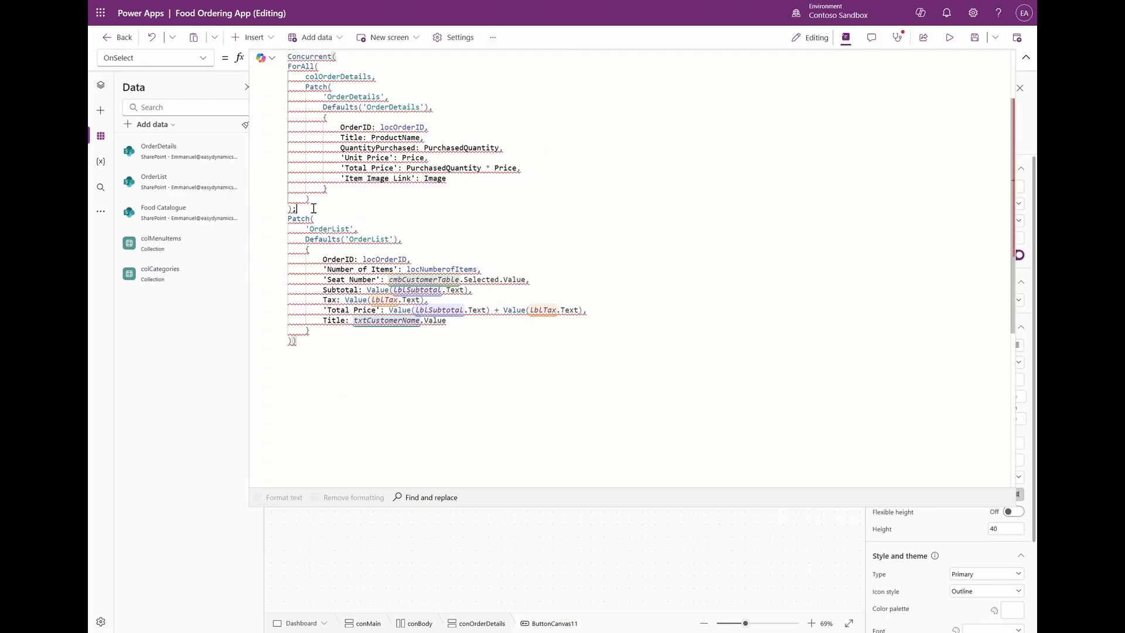
{"action": "key", "text": "BackSpace"}
{"action": "type", "text": ","}
{"action": "left_click", "coordinate": [279, 498]}
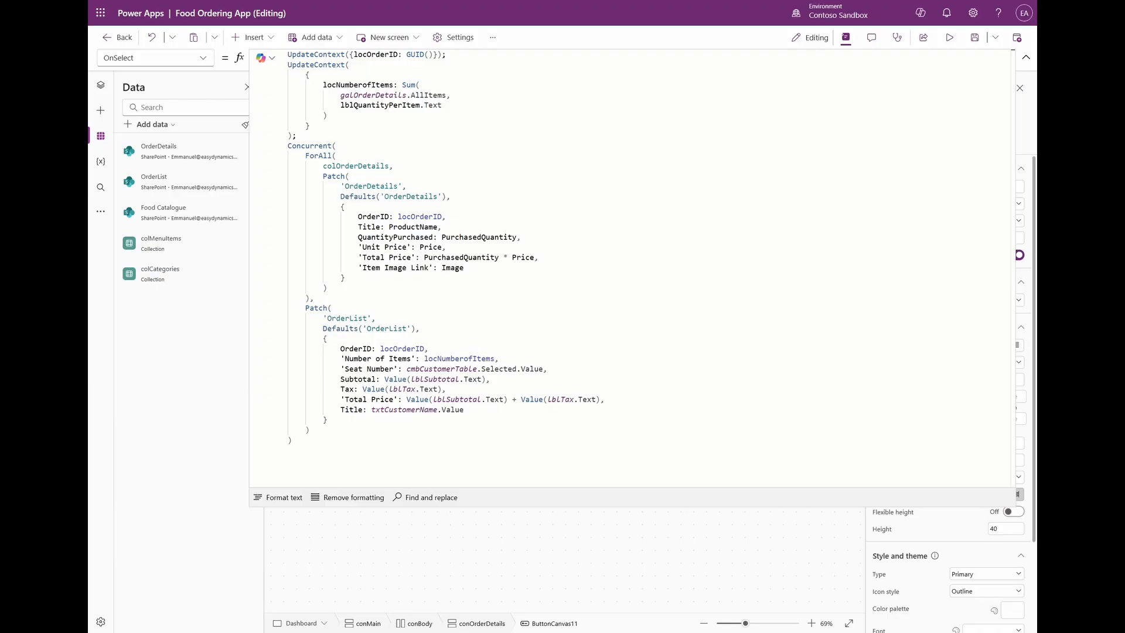
Append a ForAll over colOrderDetails that patches 'Food Catalogue' where ID = ProductID, setting Quantity to the looked-up Quantity minus PurchasedQuantity.
{"action": "scroll", "coordinate": [460, 398], "scroll_direction": "down", "scroll_amount": 3}
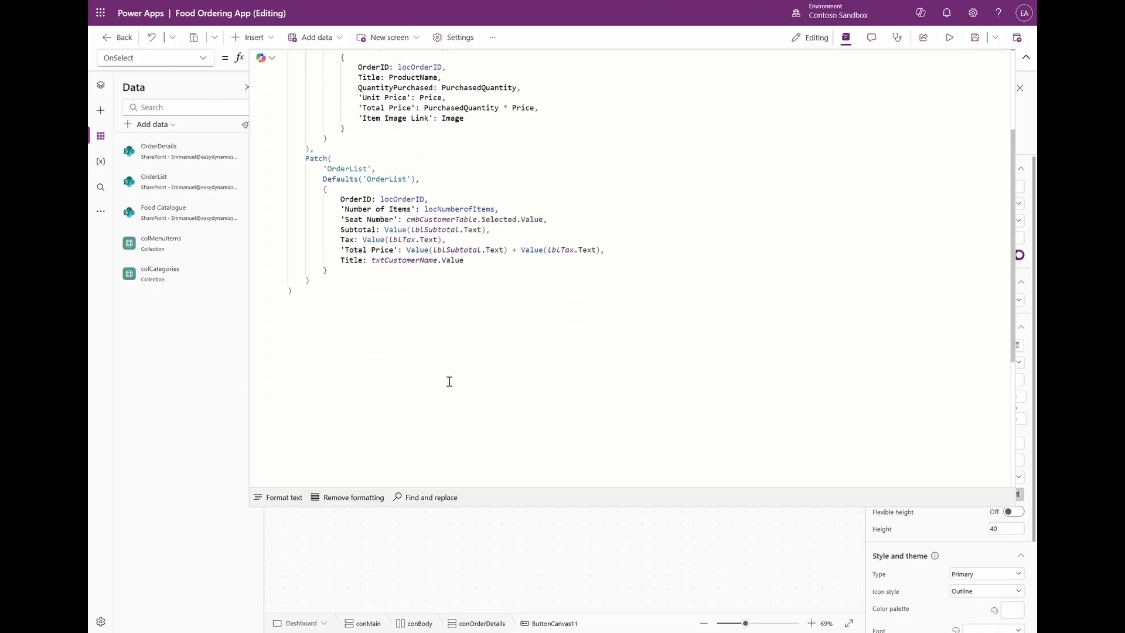
{"action": "left_click", "coordinate": [449, 379]}
{"action": "type", "text": ";"}
{"action": "key", "text": "Return"}
{"action": "type", "text": "ForAll(     colOrderDetails,     Patch(         'Food Catalogue',         LookUp(             'Food Catalogue',             ID = ProductID         ),         {             Quantity: LookUp(                 'Food Catalogue',                 ID = ProductID             ).Quantity - PurchasedQuantity         }     ) );"}
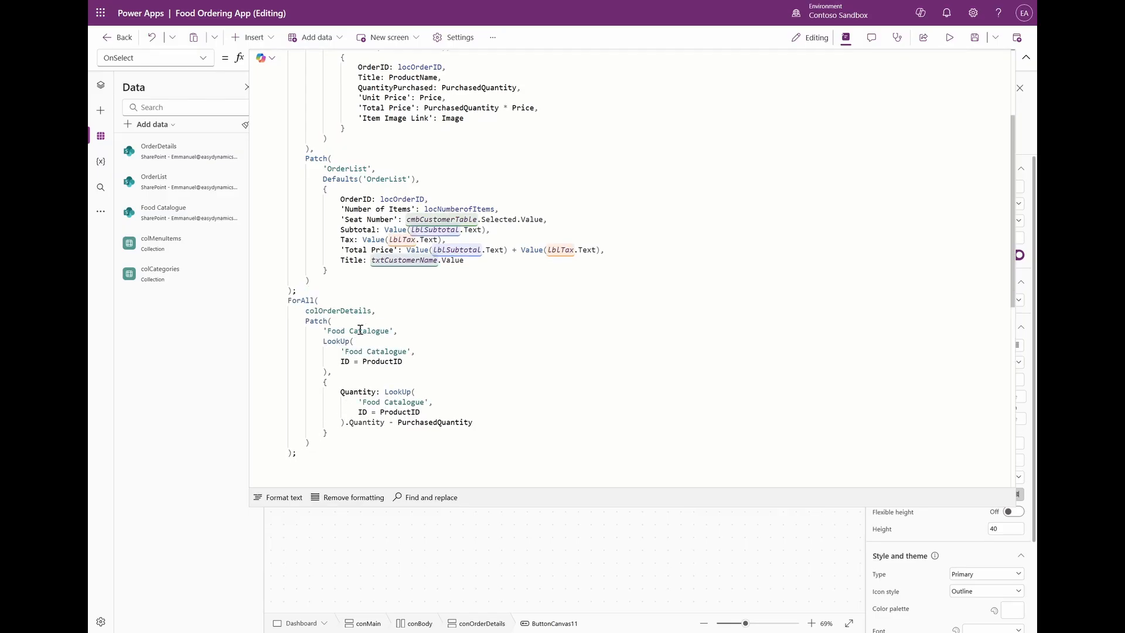
Examine how the new ForAll uses colOrderDetails and PurchasedQuantity to reduce the Food Catalogue quantity.
{"action": "double_click", "coordinate": [332, 311]}
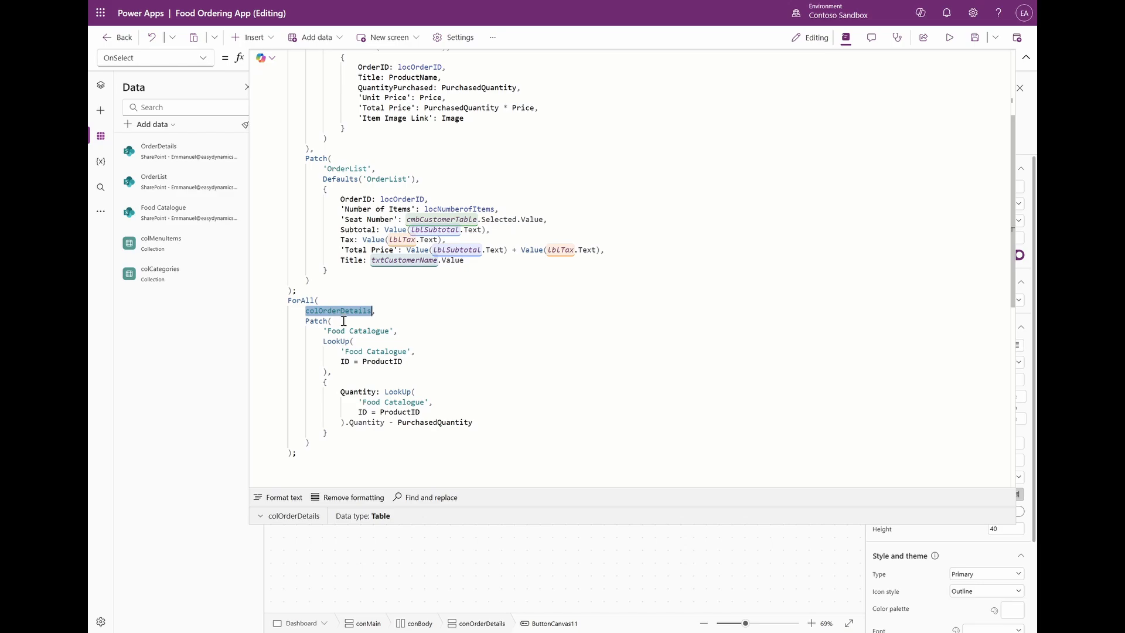
{"action": "left_click", "coordinate": [343, 321]}
{"action": "left_click_drag", "start_coordinate": [473, 422], "coordinate": [399, 423]}
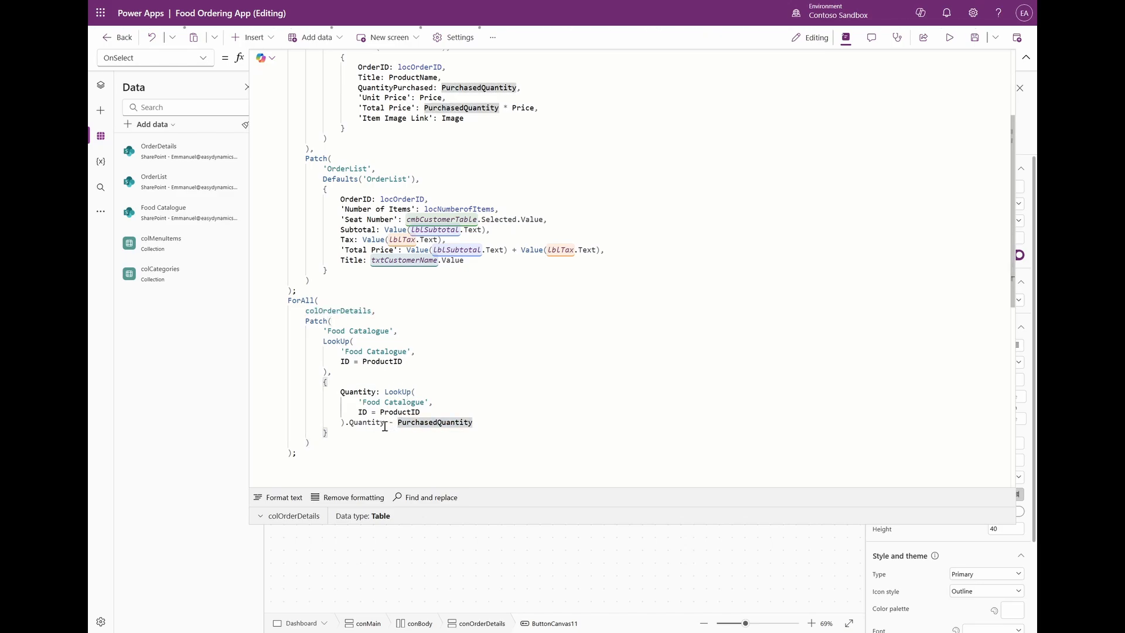
{"action": "left_click", "coordinate": [385, 423]}
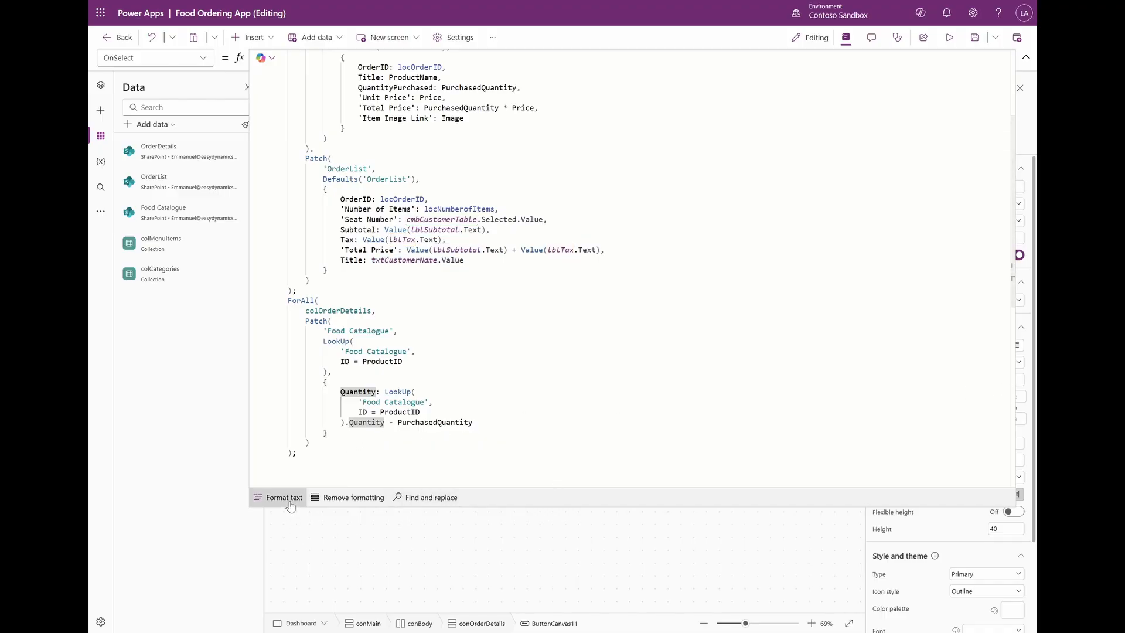
{"action": "scroll", "coordinate": [503, 373], "scroll_direction": "up", "scroll_amount": 1}
{"action": "scroll", "coordinate": [504, 373], "scroll_direction": "up", "scroll_amount": 2}
{"action": "scroll", "coordinate": [504, 374], "scroll_direction": "down", "scroll_amount": 5}
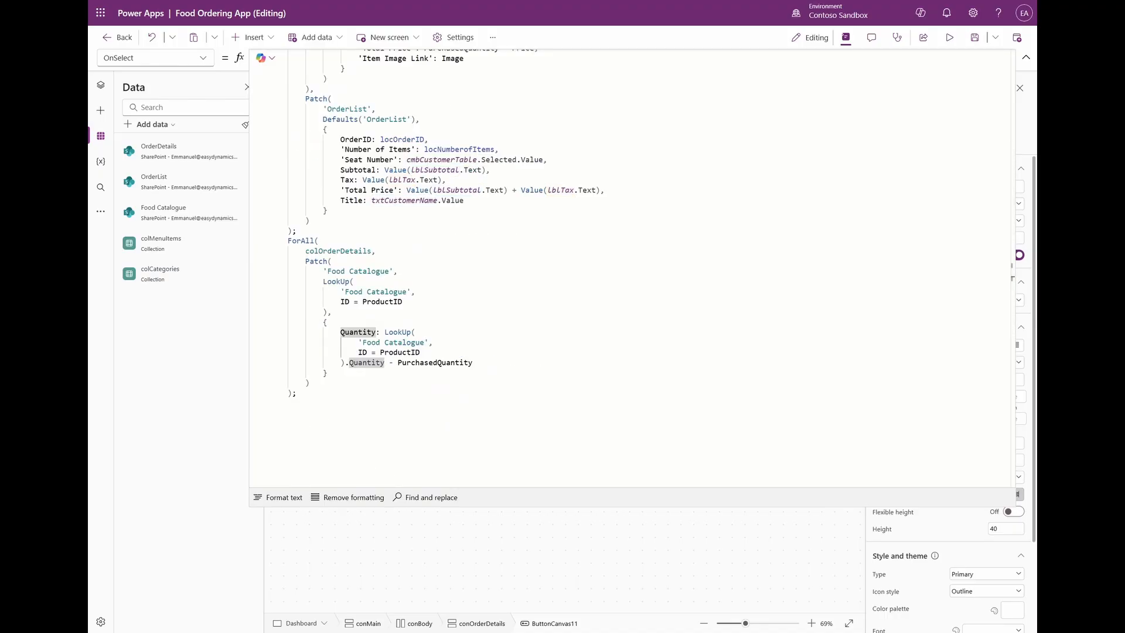
Append Clear(colOrderDetails), Resets of cmbCustomerTable and txtCustomerName, UpdateContext setting locConfirmSubmission to false, and an "Order placed successfully" success Notify.
{"action": "scroll", "coordinate": [372, 442], "scroll_direction": "down", "scroll_amount": 7}
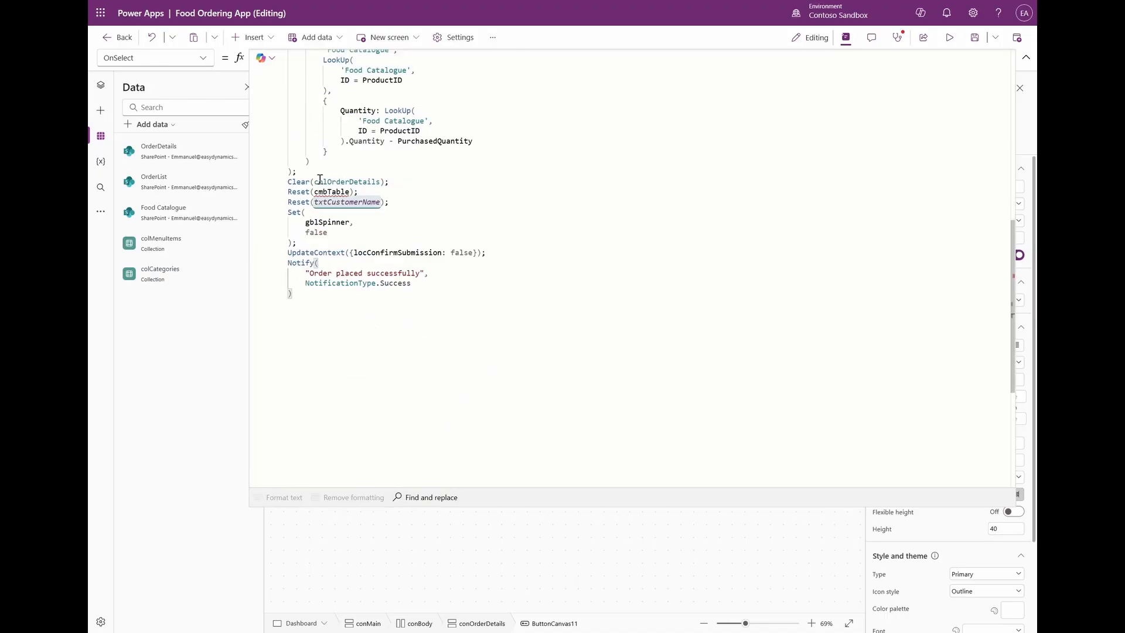
{"action": "left_click", "coordinate": [328, 192]}
{"action": "double_click", "coordinate": [332, 193]}
{"action": "type", "text": "cmbCustomerTable"}
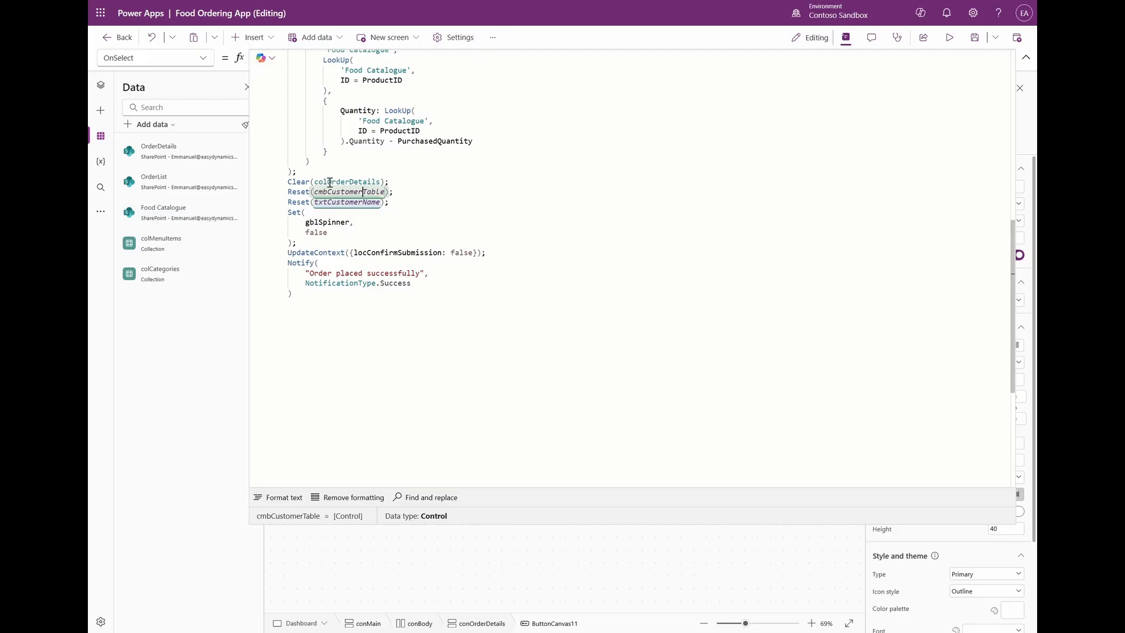
{"action": "left_click", "coordinate": [328, 183]}
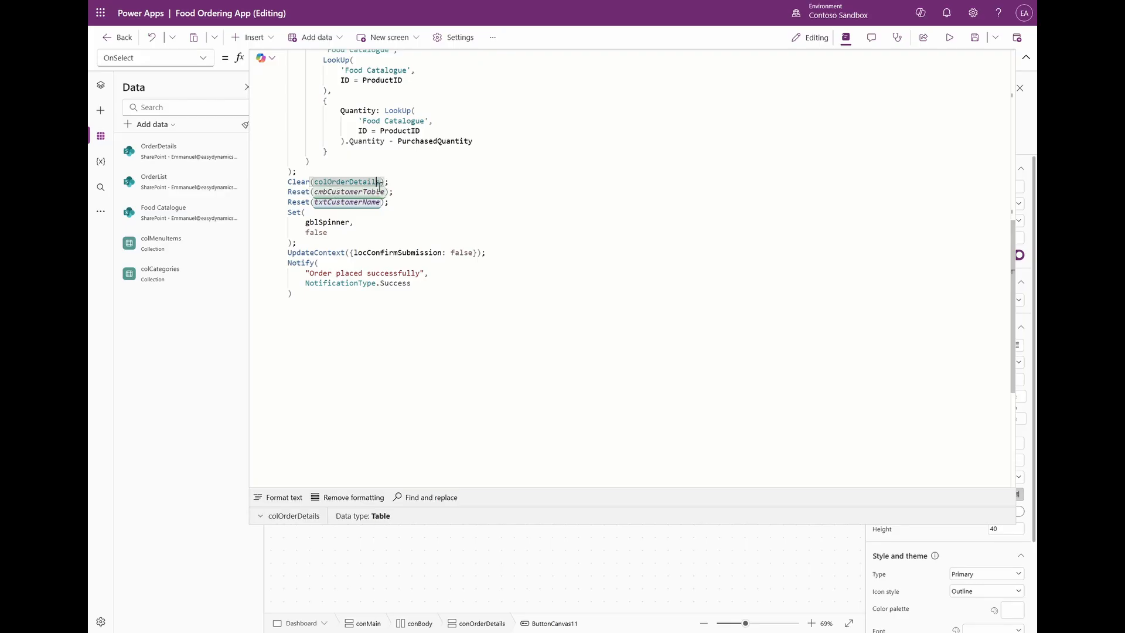
{"action": "left_click", "coordinate": [427, 196]}
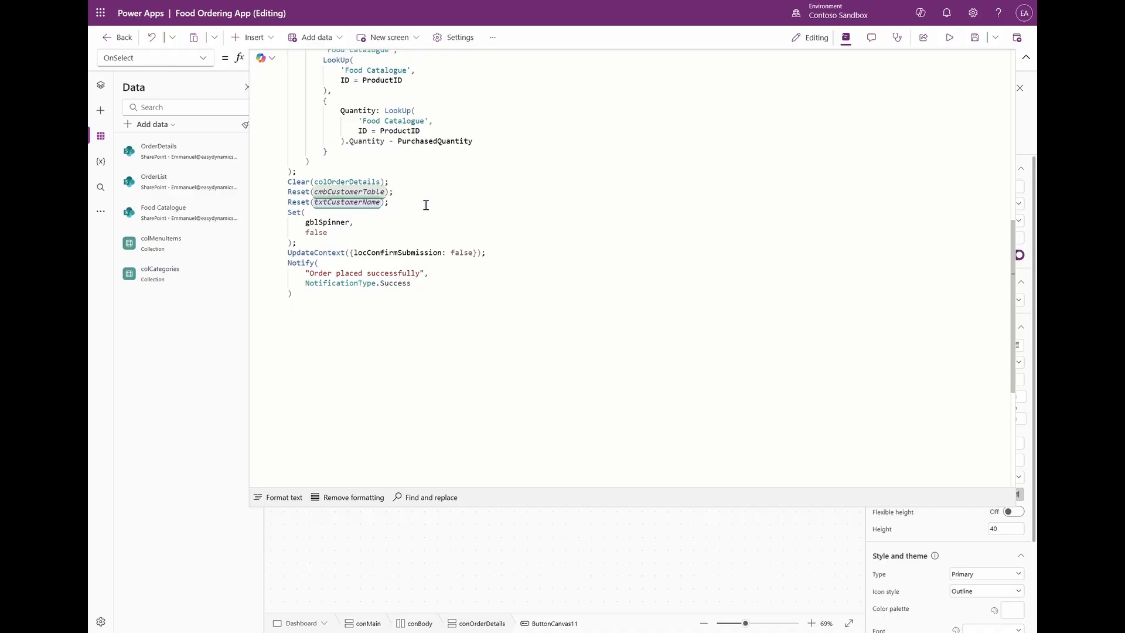
Remove the Set(gblSpinner, false) block from the OnSelect formula and collapse the formula editor.
{"action": "left_click_drag", "start_coordinate": [298, 243], "coordinate": [288, 213]}
{"action": "key", "text": "BackSpace"}
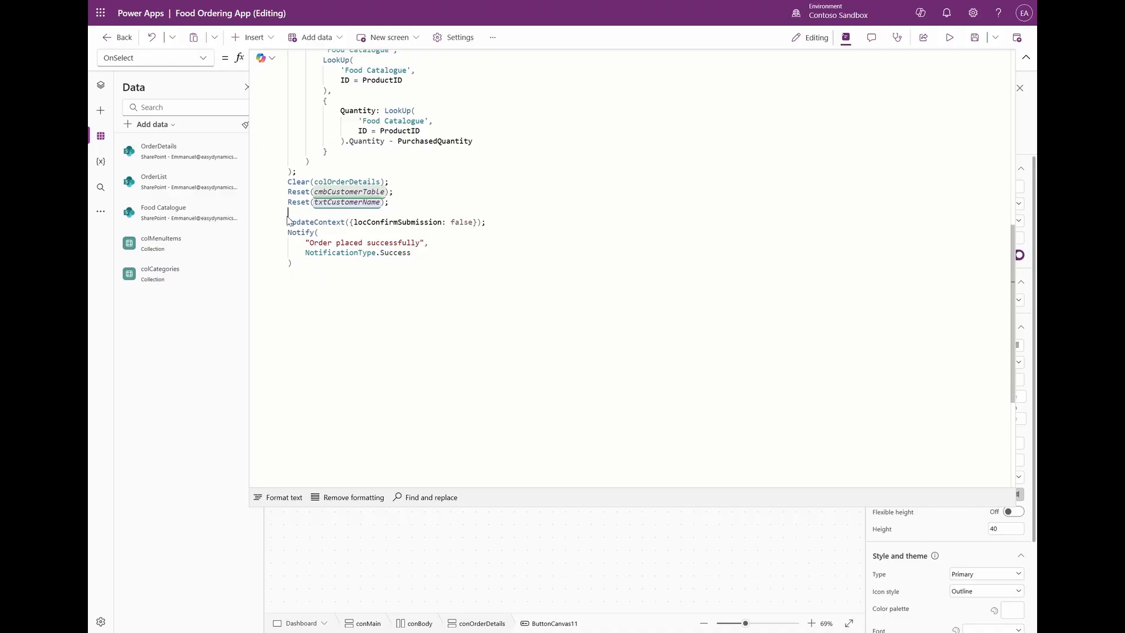
{"action": "key", "text": "BackSpace"}
{"action": "left_click", "coordinate": [1026, 56]}
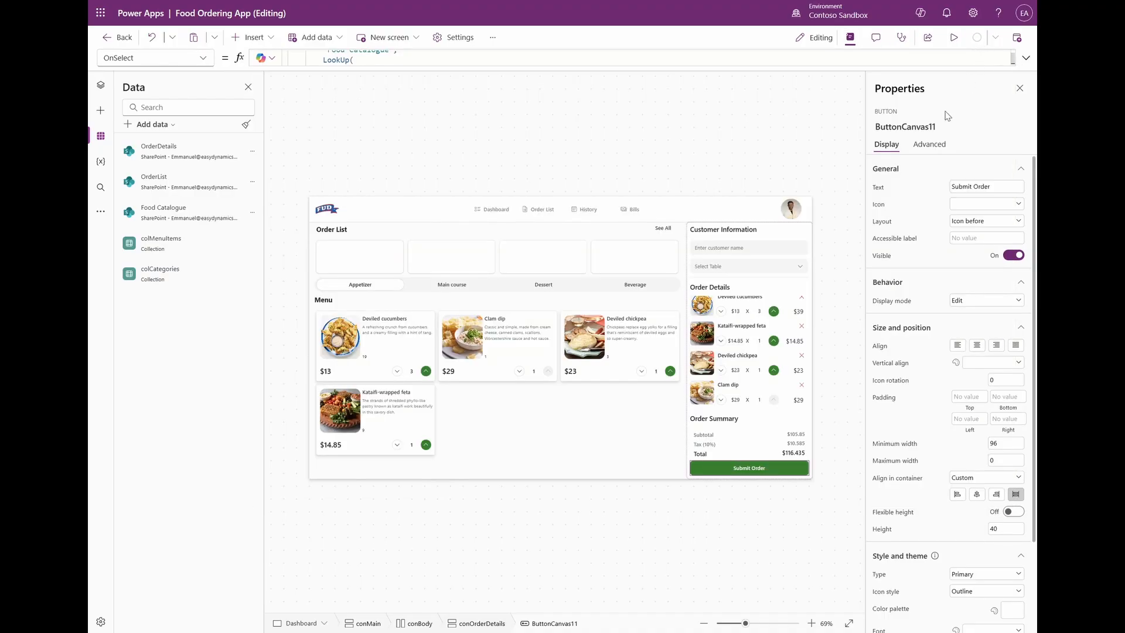
Preview the app, submit the current order to test the button, and return to editing.
{"action": "left_click", "coordinate": [953, 37]}
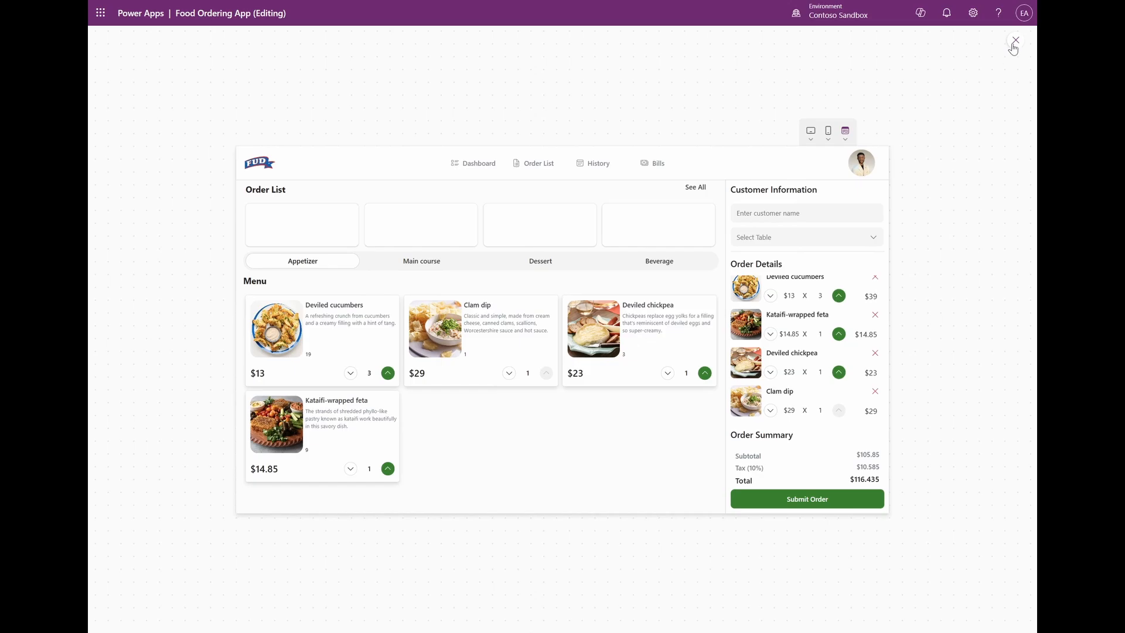
{"action": "left_click", "coordinate": [1014, 45]}
{"action": "left_click", "coordinate": [954, 40]}
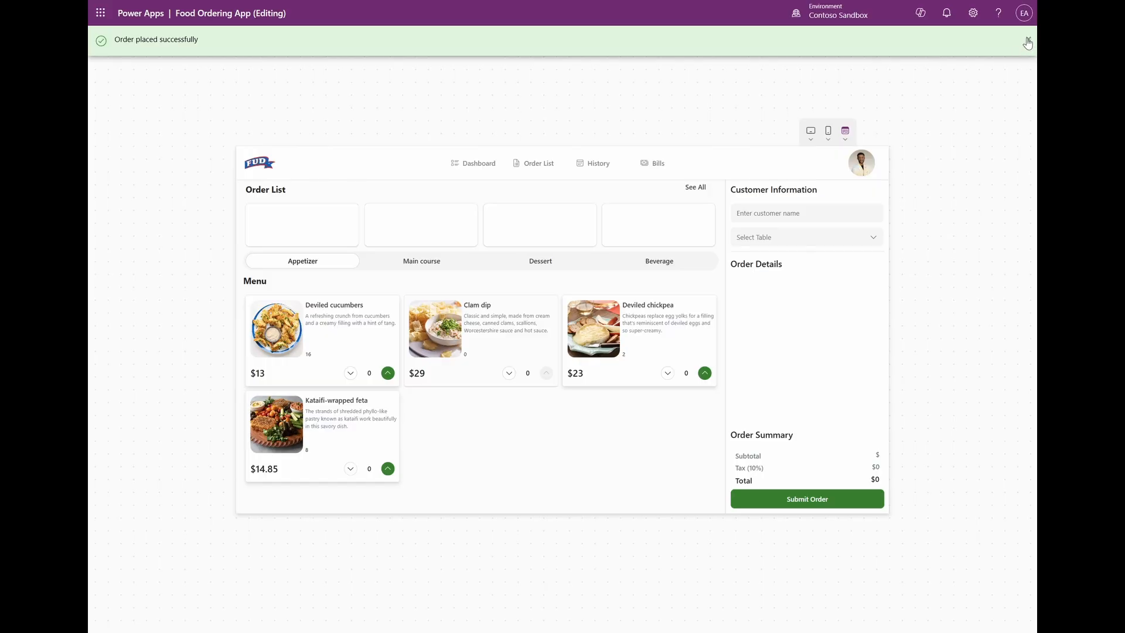
{"action": "left_click", "coordinate": [1018, 50]}
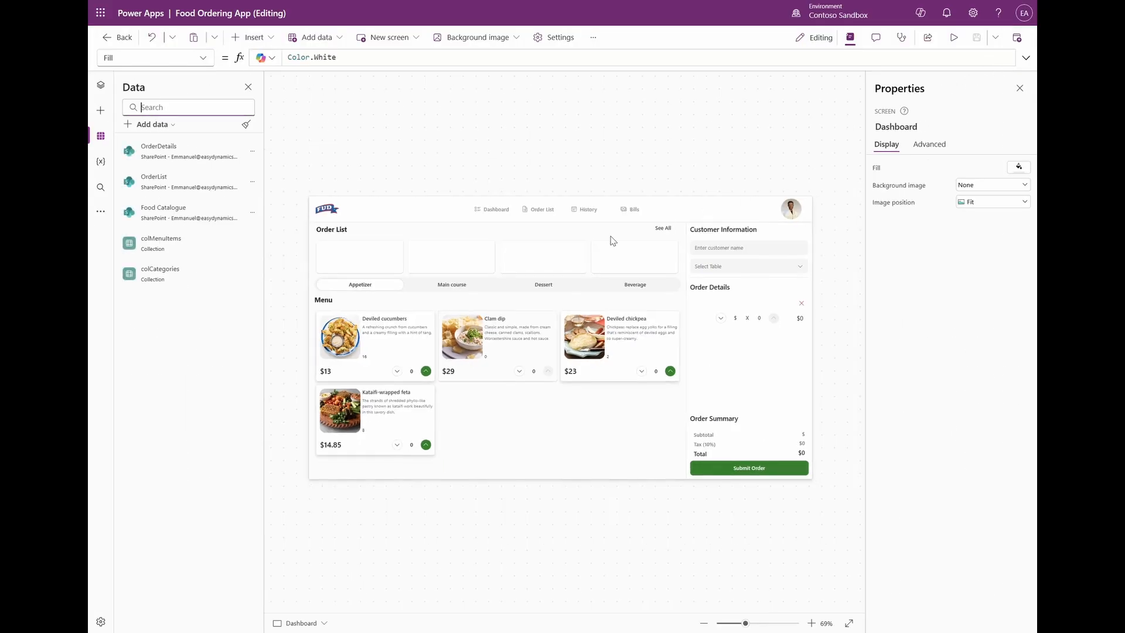
Set the Text of the narrow text control in the order list gallery card to ThisItem.ID.
{"action": "left_click", "coordinate": [331, 261]}
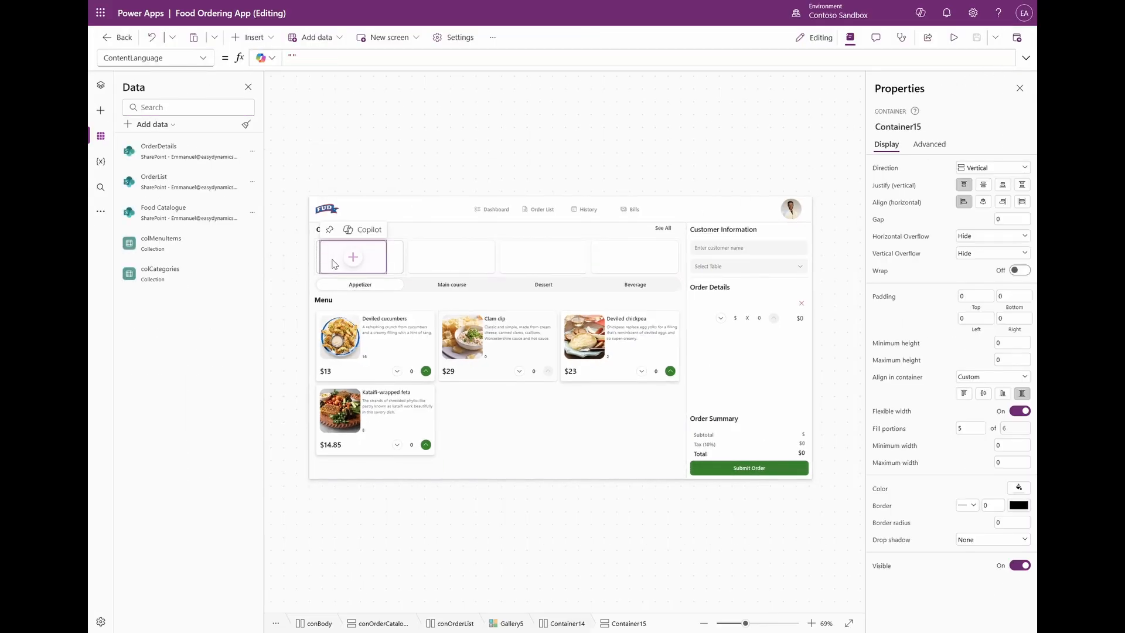
{"action": "left_click", "coordinate": [395, 261]}
{"action": "left_click", "coordinate": [101, 85]}
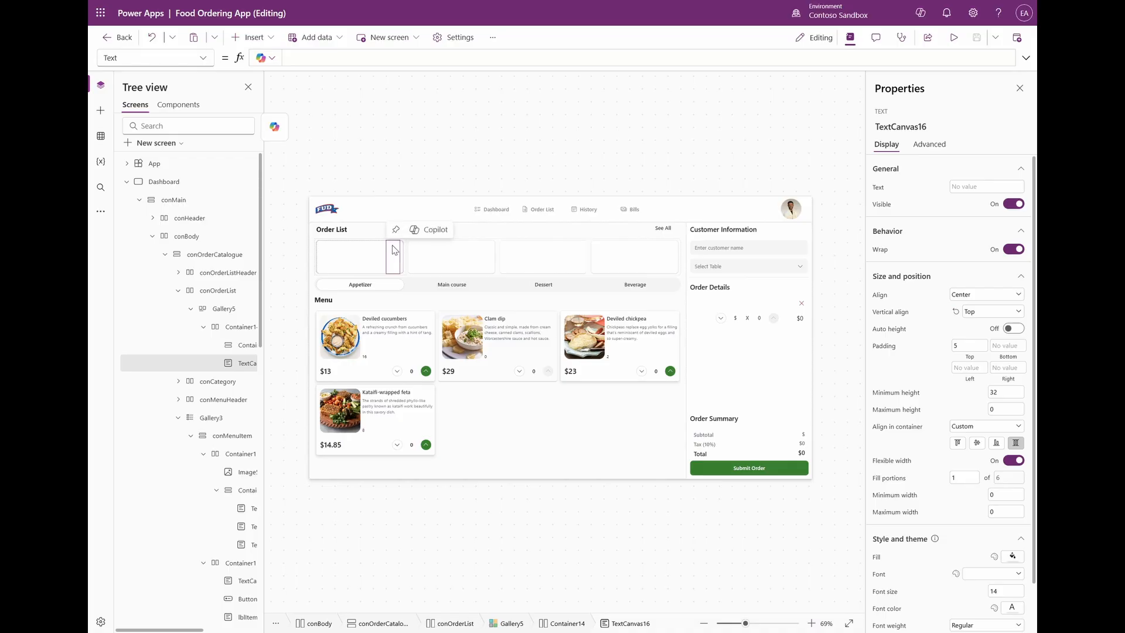
{"action": "type", "text": "T"}
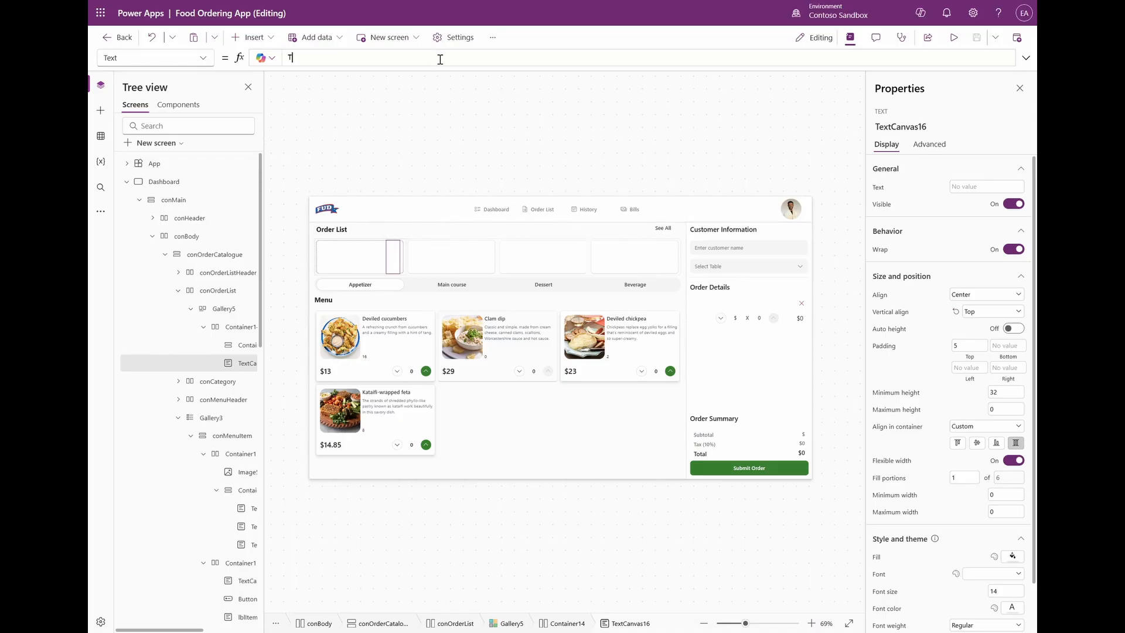
{"action": "type", "text": "hisItem."}
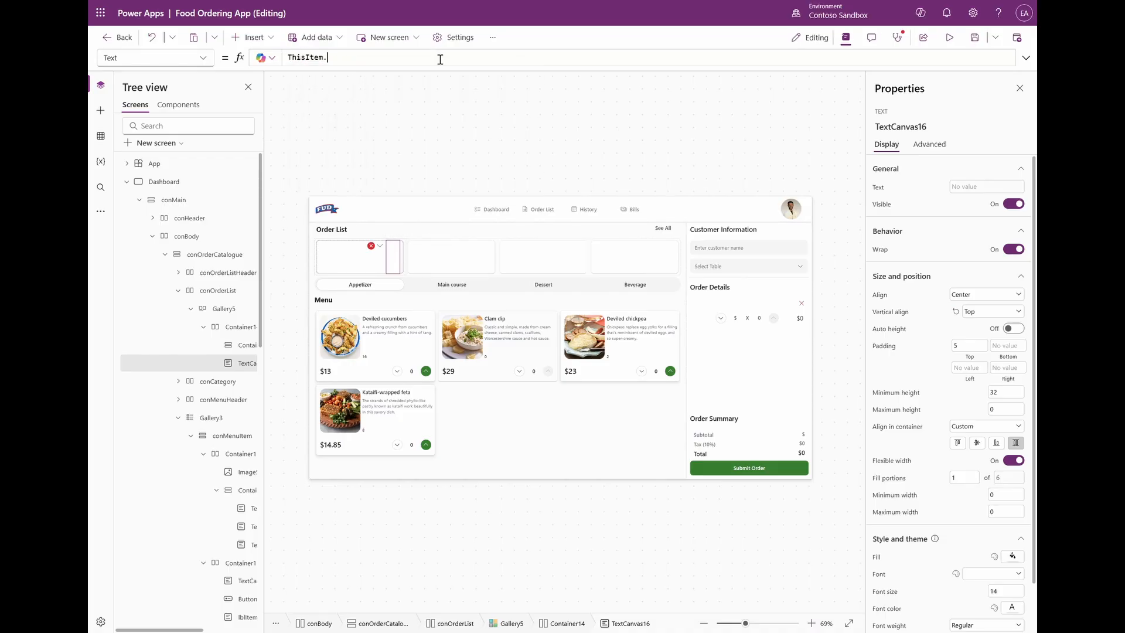
{"action": "type", "text": "ID"}
Replace the sample Items of the order list gallery, Gallery5, with the OrderDetails data source.
{"action": "left_click", "coordinate": [893, 168]}
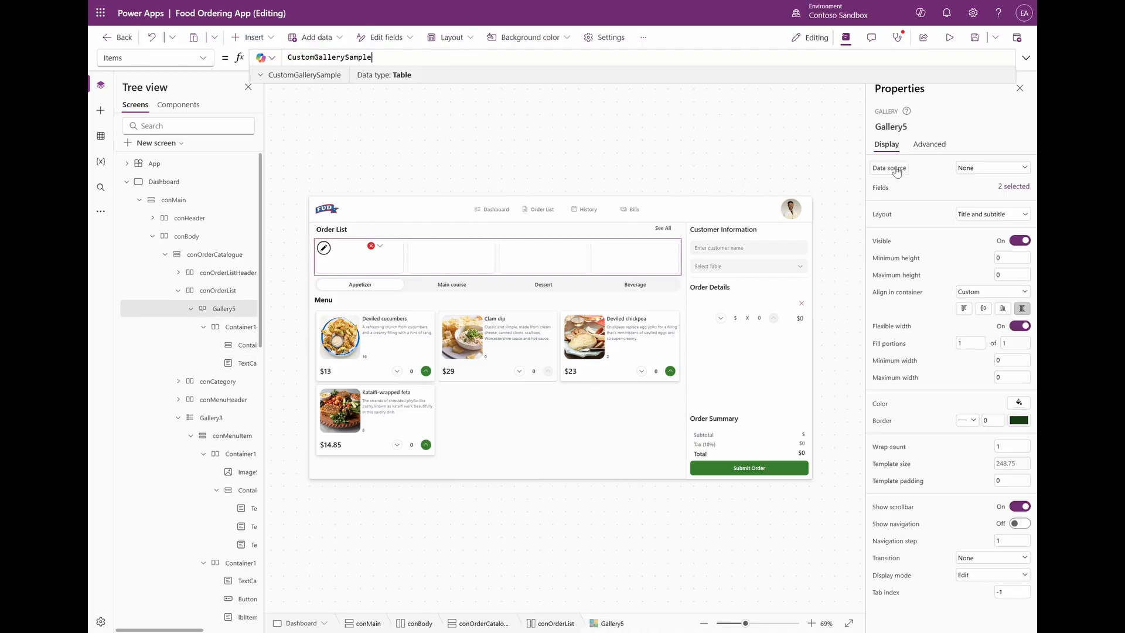
{"action": "key", "text": "ctrl+a"}
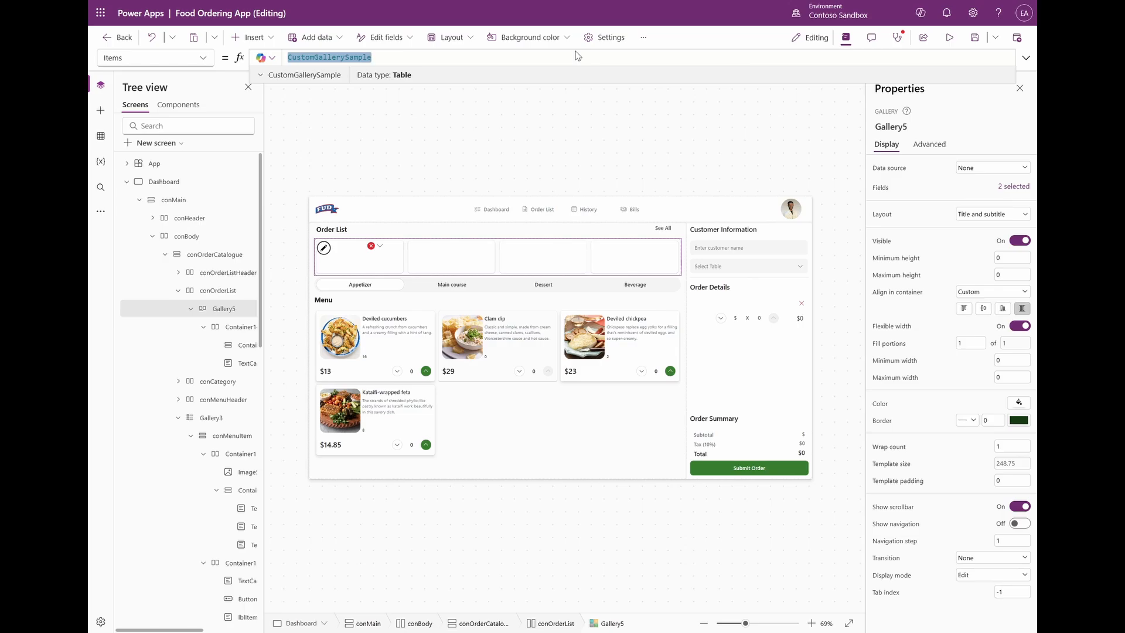
{"action": "type", "text": "ORDER"}
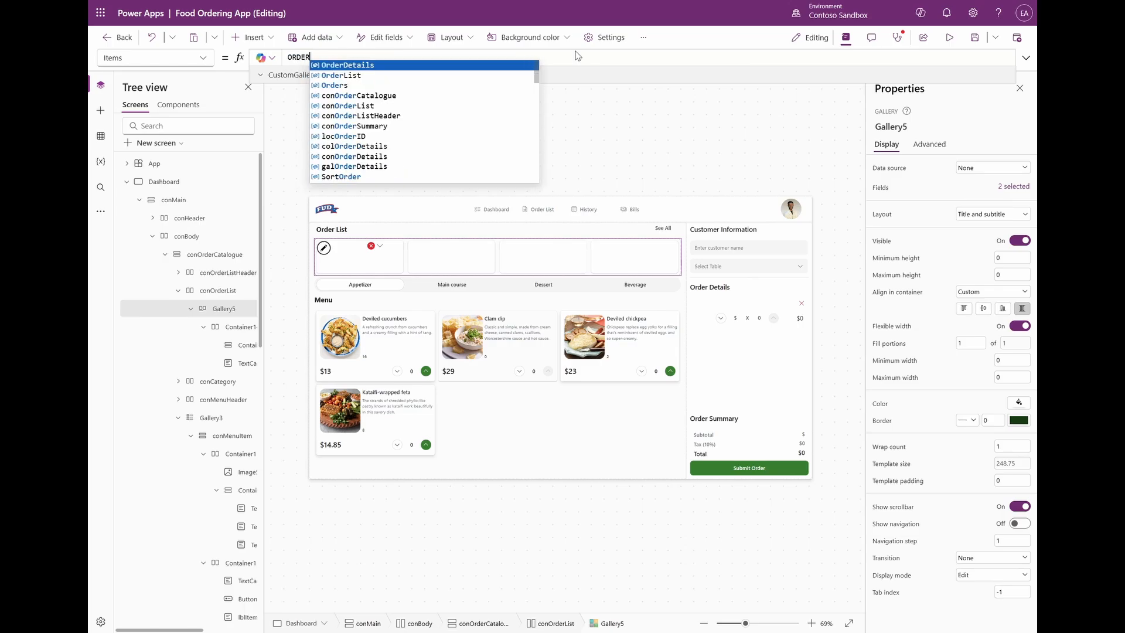
{"action": "key", "text": "Return"}
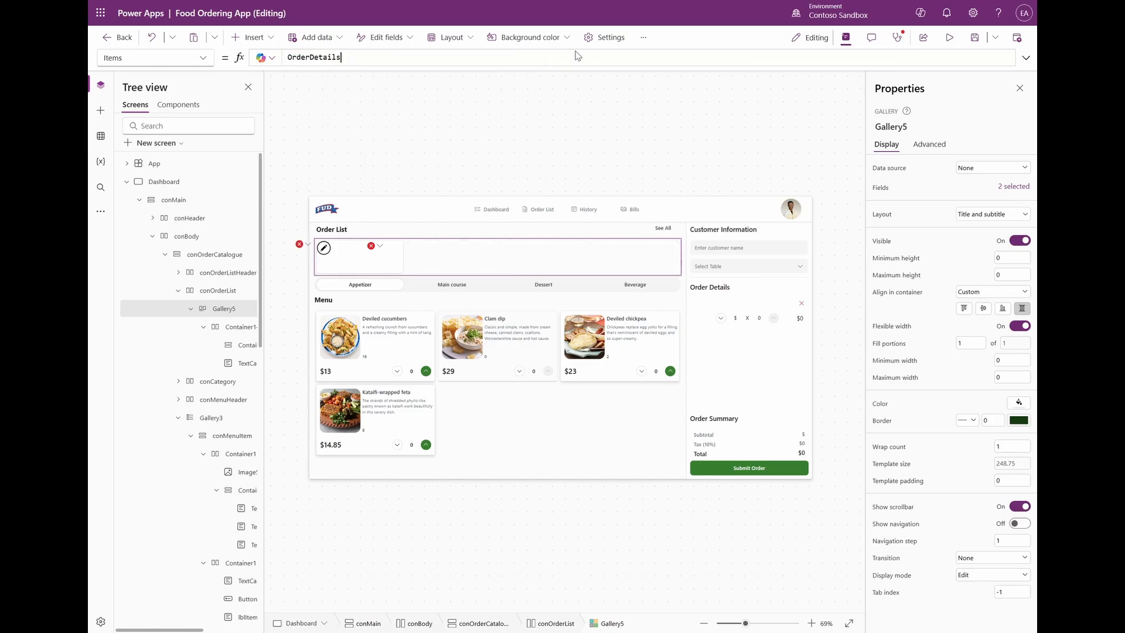
{"action": "left_click", "coordinate": [398, 250]}
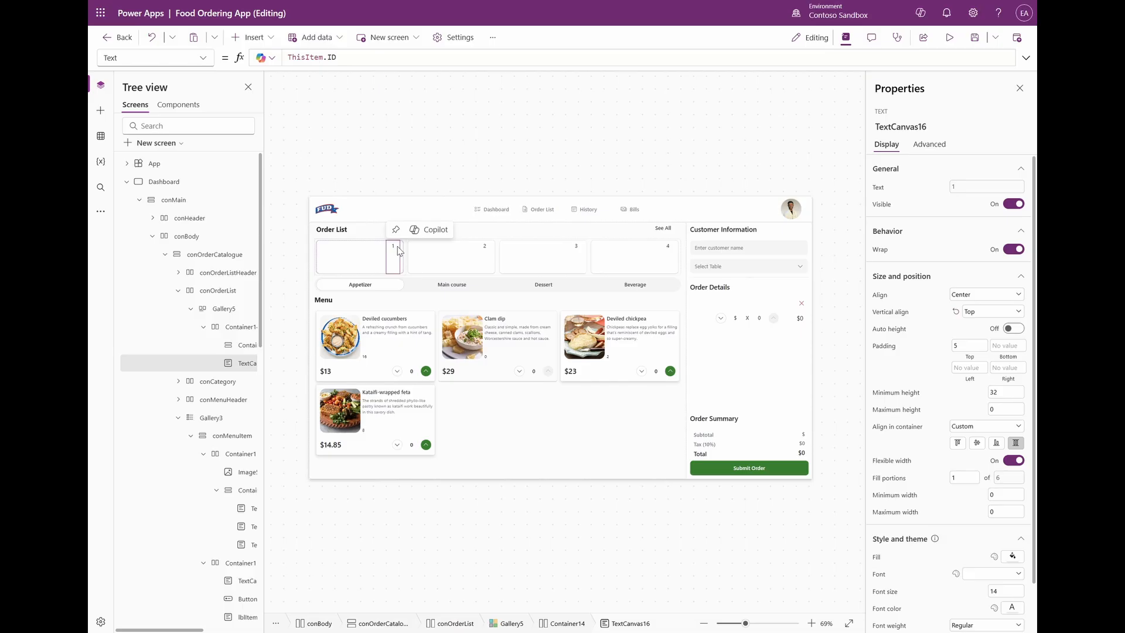
Insert a text control into Container15 of the order list card and duplicate it to make three stacked texts.
{"action": "left_click", "coordinate": [374, 265]}
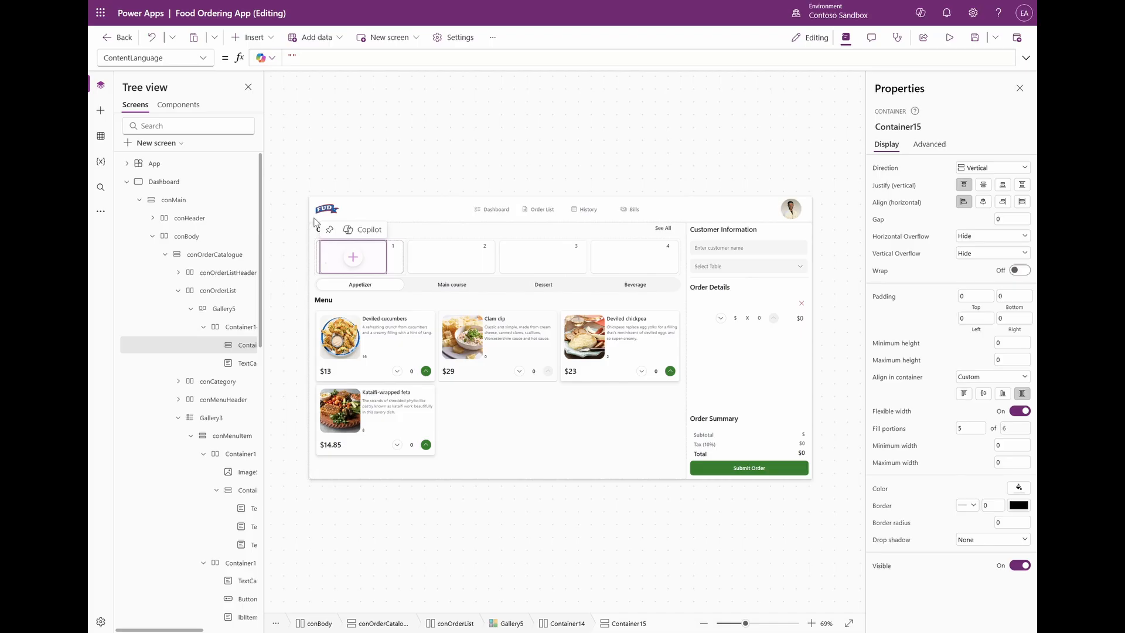
{"action": "left_click", "coordinate": [252, 37]}
{"action": "left_click", "coordinate": [263, 102]}
{"action": "left_click", "coordinate": [235, 346]}
{"action": "key", "text": "ctrl+v"}
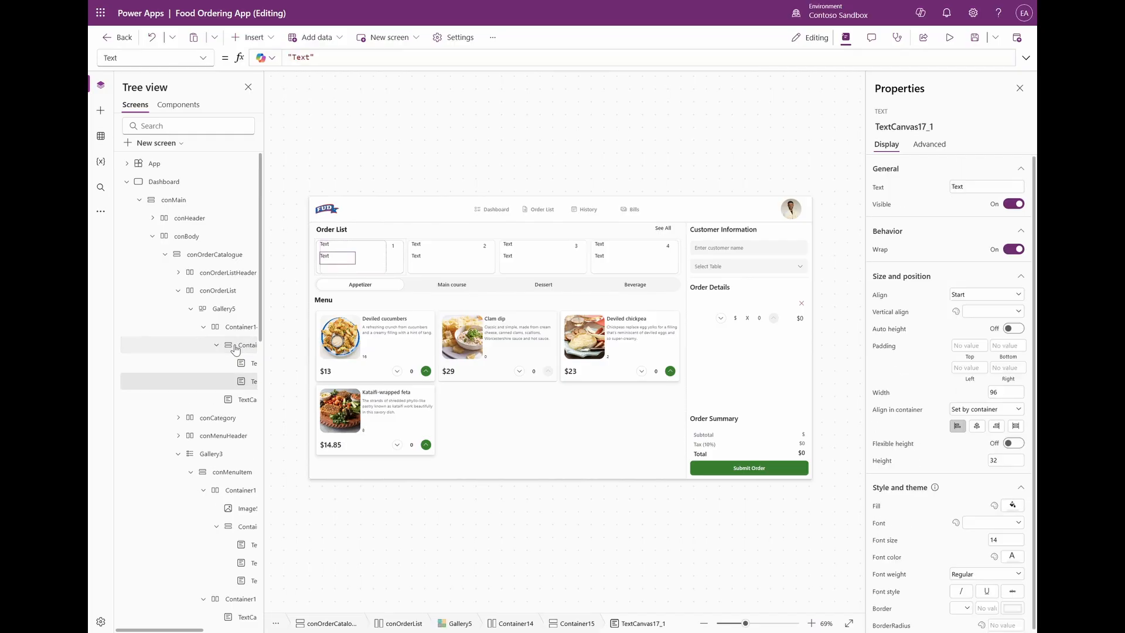
{"action": "left_click", "coordinate": [236, 346]}
{"action": "key", "text": "ctrl+v"}
Give all three text controls flexible height with minimum height 0 and stretch them across the container's width.
{"action": "left_click", "coordinate": [246, 363], "text": "shift"}
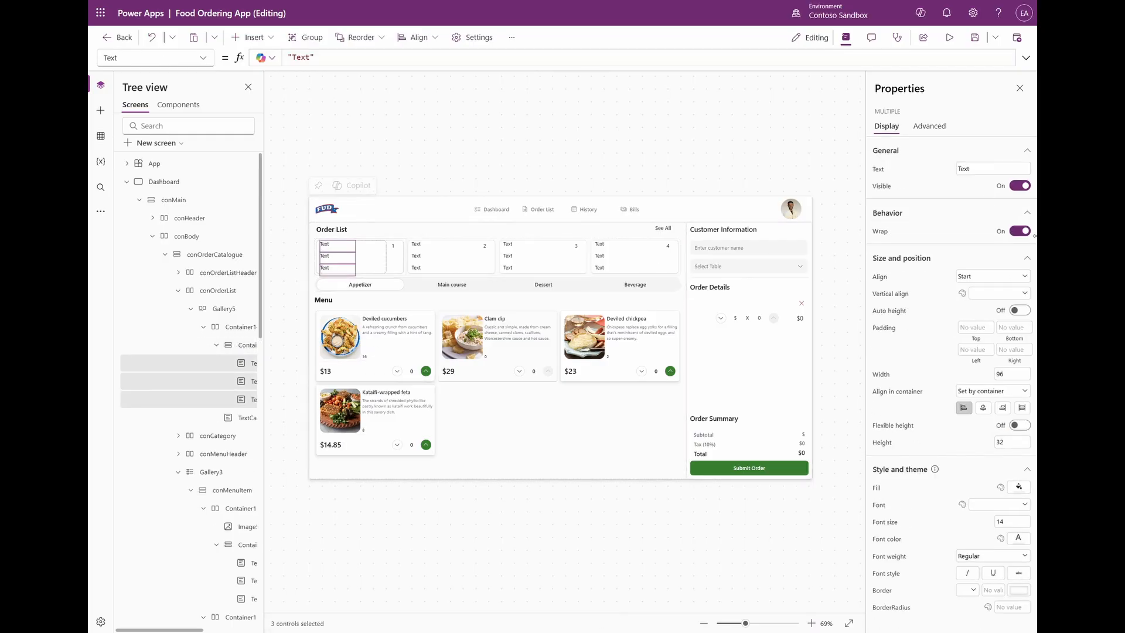
{"action": "left_click", "coordinate": [1018, 426]}
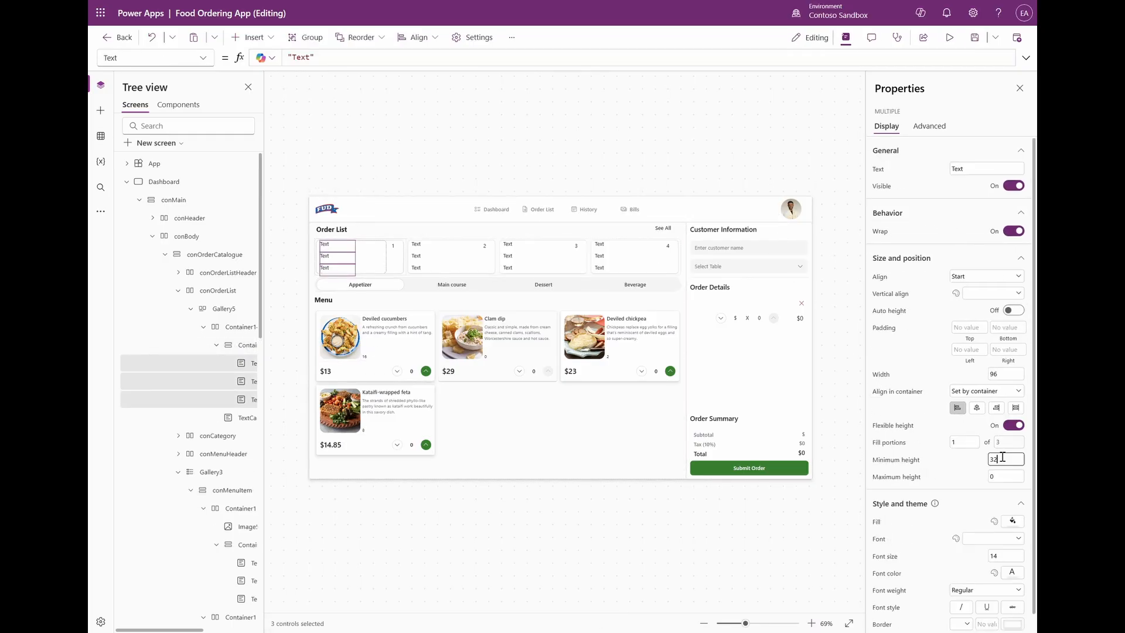
{"action": "type", "text": "0"}
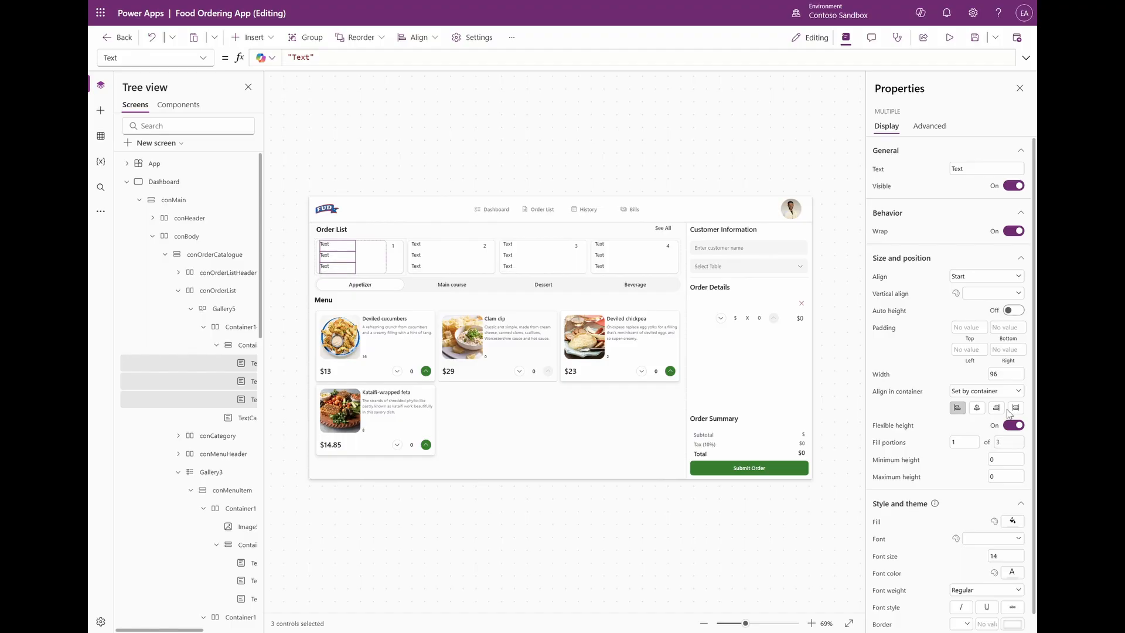
{"action": "left_click", "coordinate": [1016, 408]}
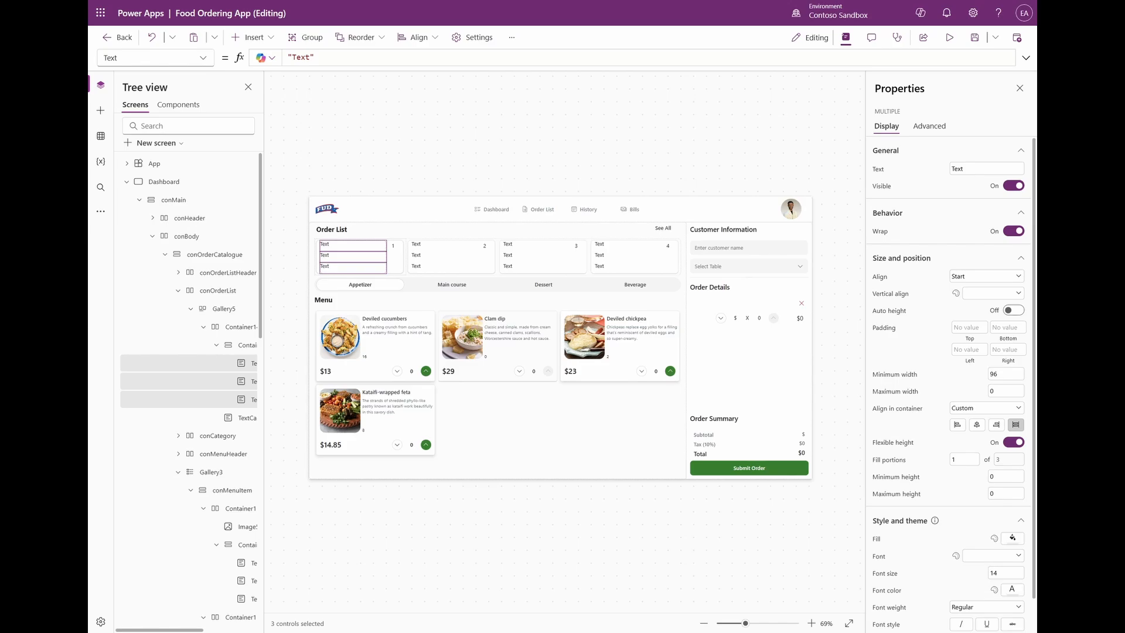
Set the top text control's Text to ThisItem.Title and switch the Items of Gallery5 to the OrderList data source.
{"action": "left_click", "coordinate": [376, 58]}
{"action": "key", "text": "ctrl+a"}
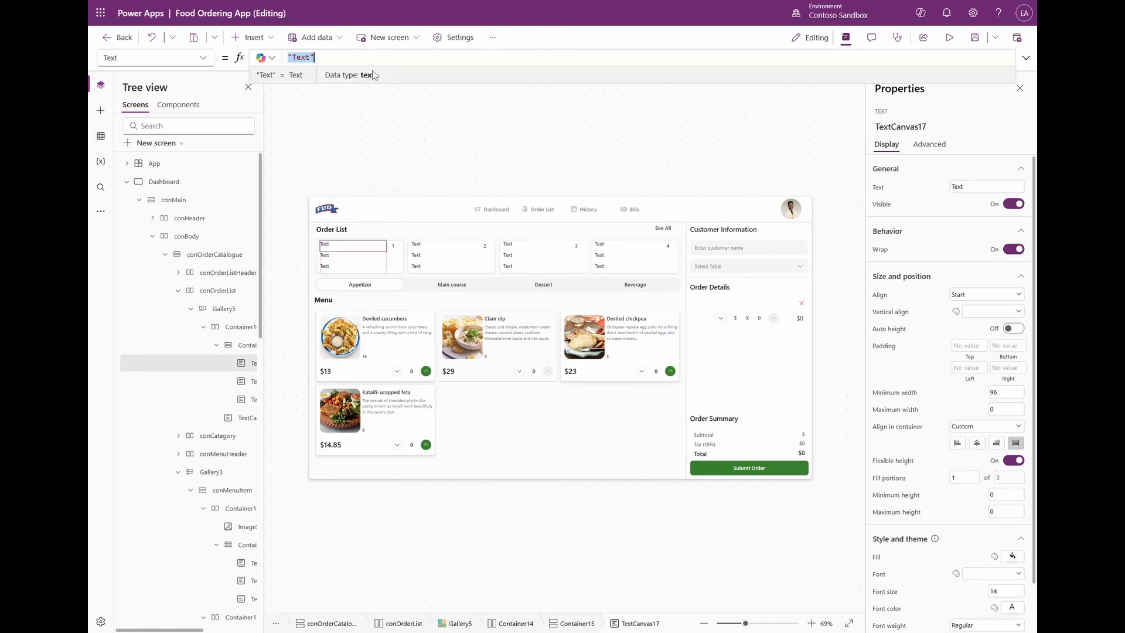
{"action": "type", "text": "ThisItem.Title"}
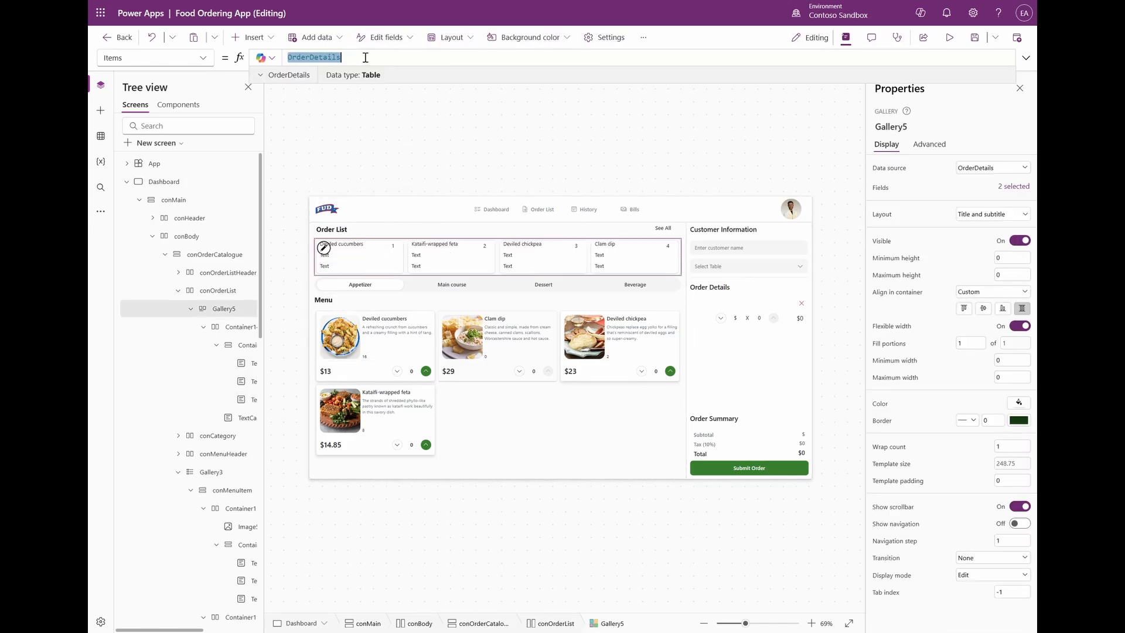
{"action": "type", "text": "oRDER"}
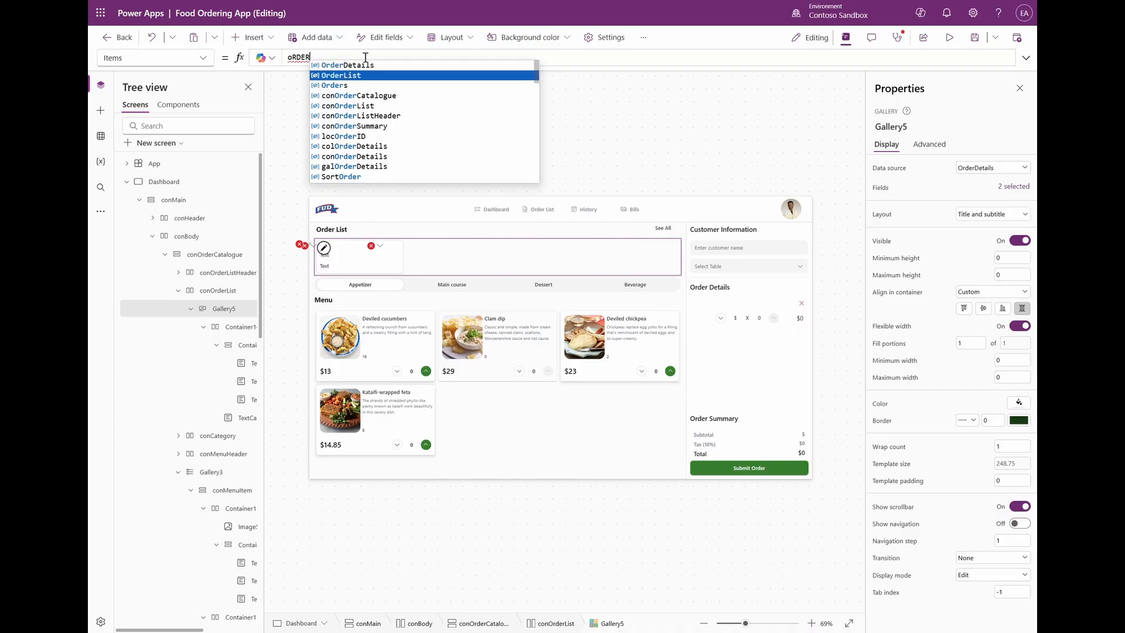
{"action": "left_click", "coordinate": [341, 75]}
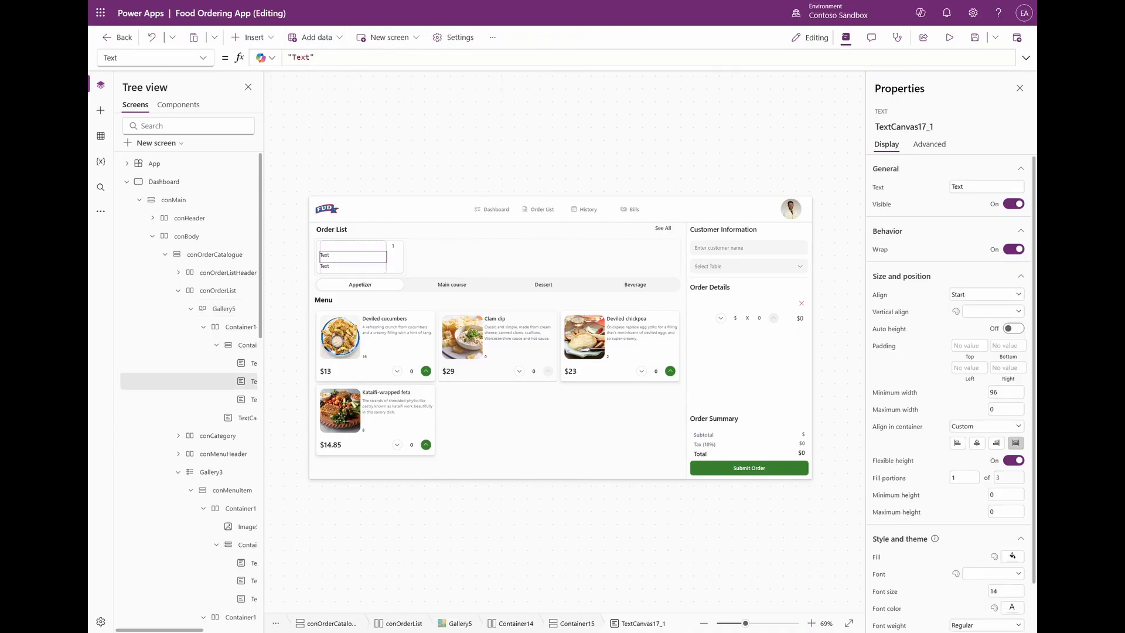
Set the middle text's Text to ThisItem.'Number of Items' & " Items •" & " Table " & ThisItem.'Seat Number' and align it vertically to Middle.
{"action": "key", "text": "ctrl+a"}
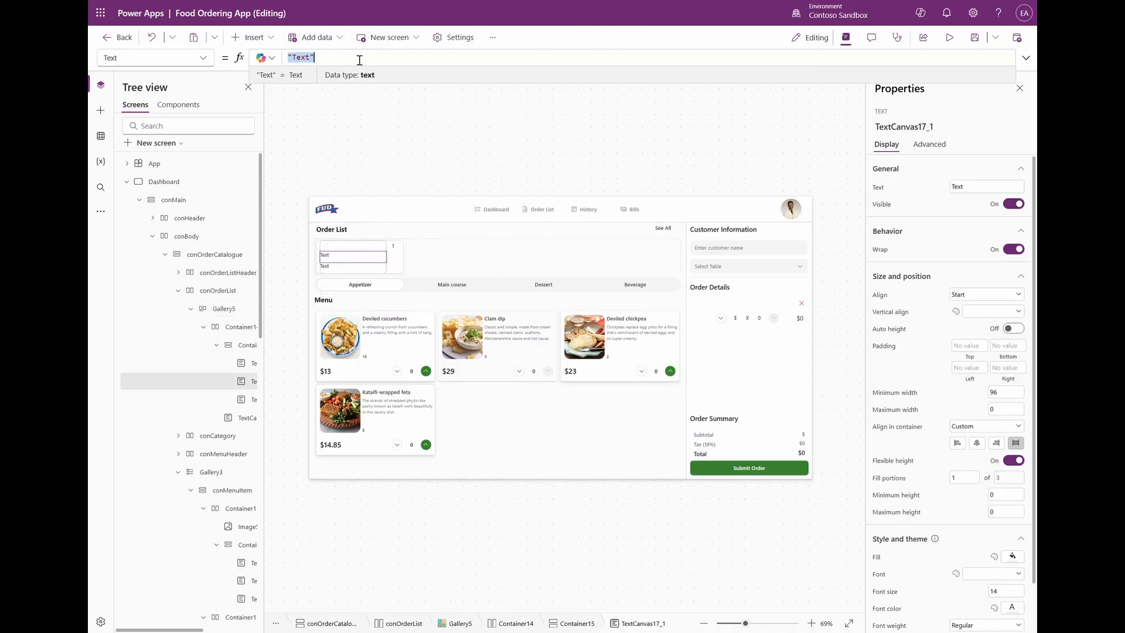
{"action": "type", "text": "ThisItem.'Number of Items' & \" Items •\" & \" Table \" & ThisItem.'Seat Number'"}
{"action": "left_click", "coordinate": [968, 315]}
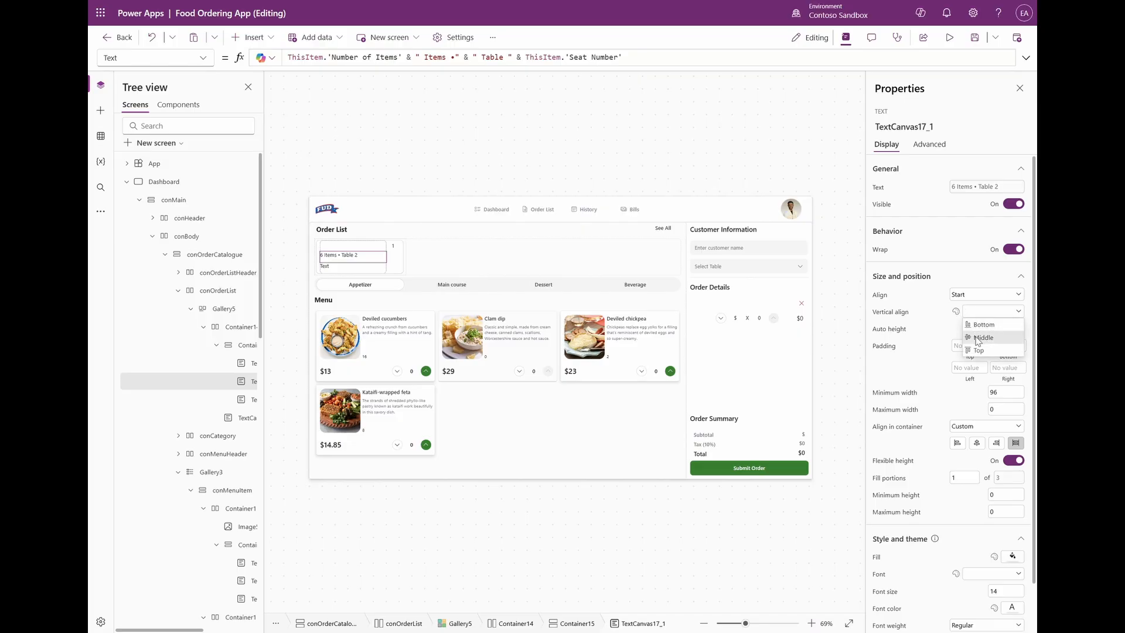
{"action": "left_click", "coordinate": [980, 338]}
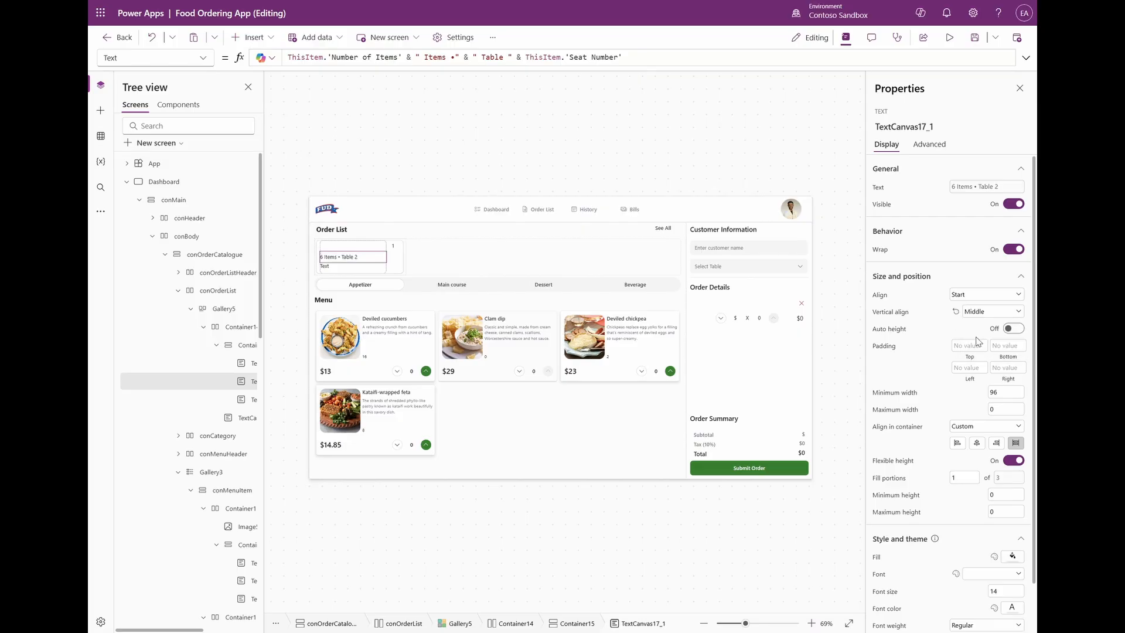
Turn off flexible height for the bottom text control in the order card and set its height to 20.
{"action": "left_click", "coordinate": [341, 268]}
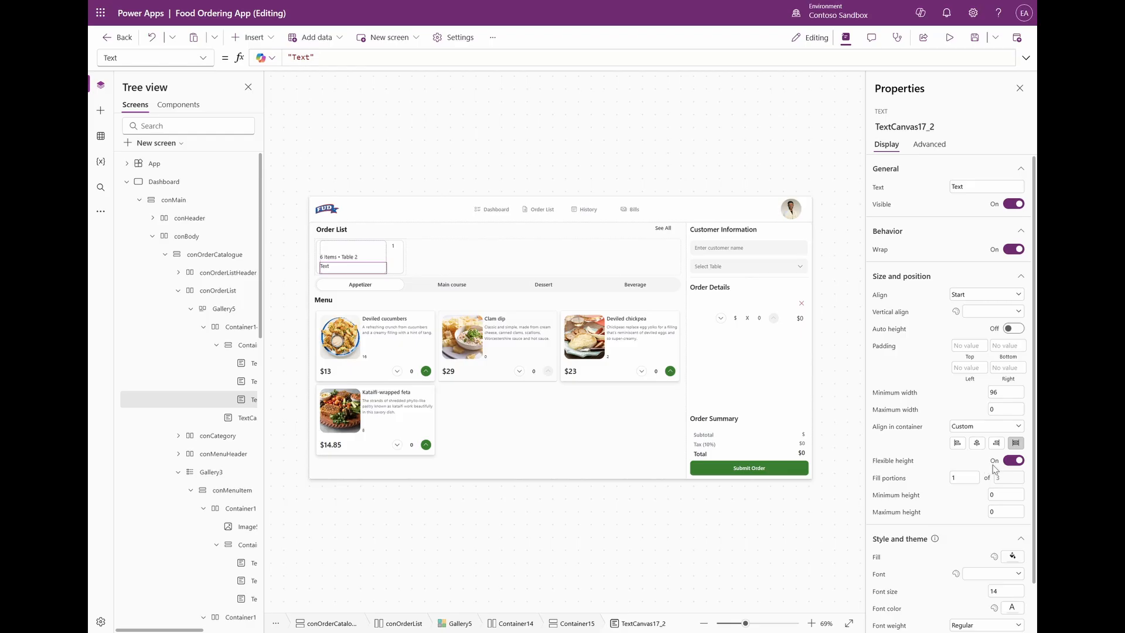
{"action": "left_click", "coordinate": [1012, 461]}
{"action": "left_click", "coordinate": [1002, 478]}
{"action": "type", "text": "30"}
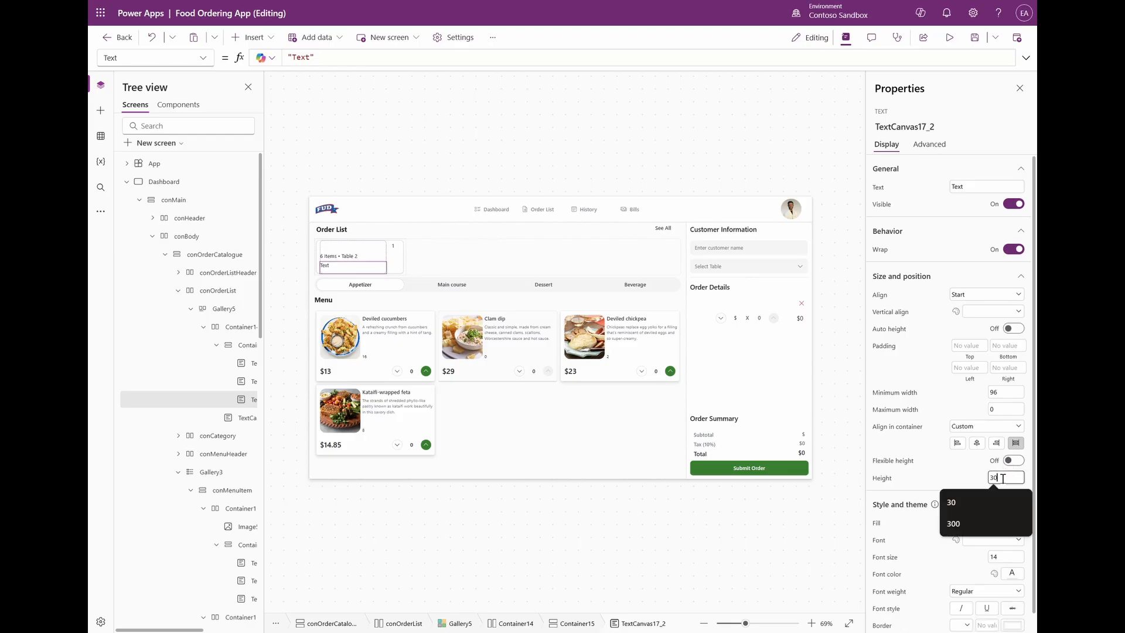
{"action": "type", "text": "20"}
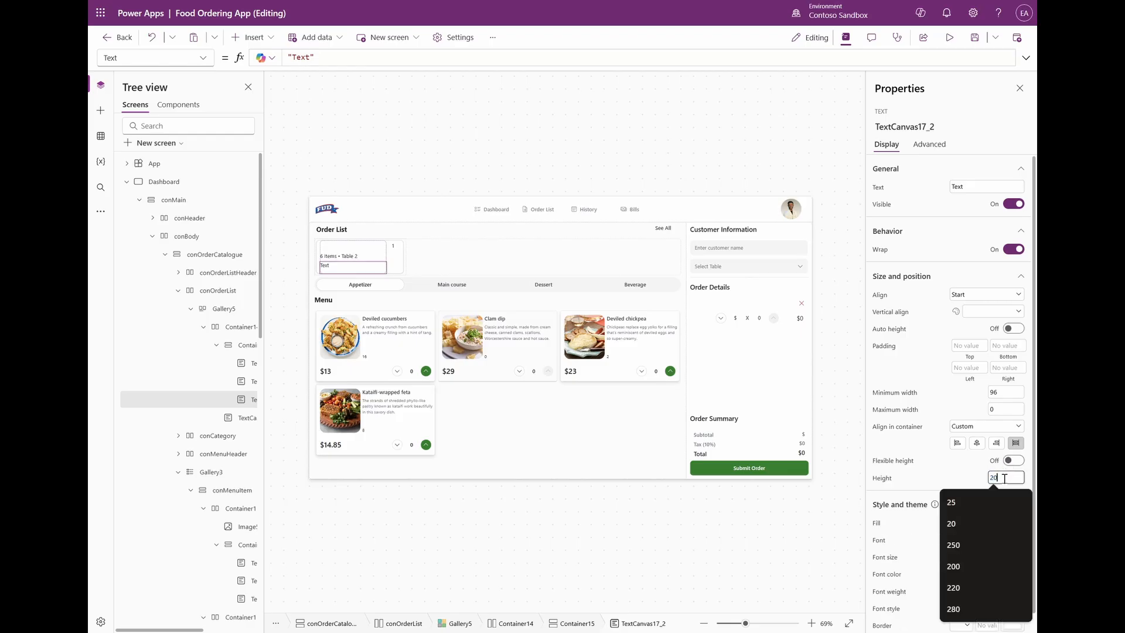
{"action": "left_click", "coordinate": [967, 477]}
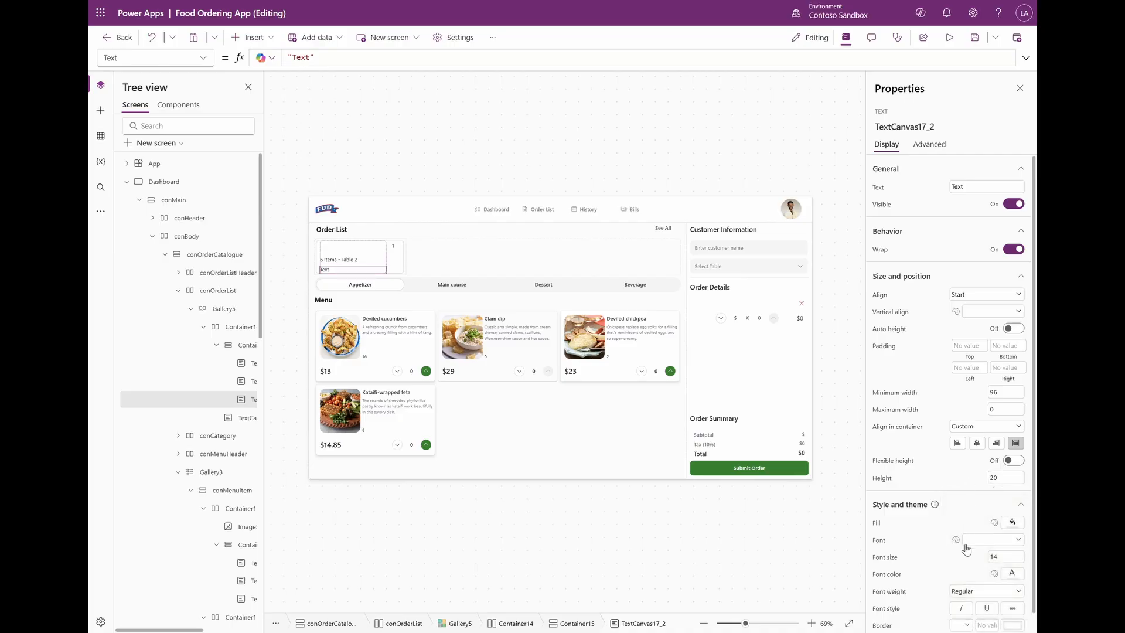
Give the bottom text control a border radius of 16, font size 11 and Semibold font weight.
{"action": "scroll", "coordinate": [980, 598], "scroll_direction": "down", "scroll_amount": 1}
{"action": "left_click", "coordinate": [1005, 623]}
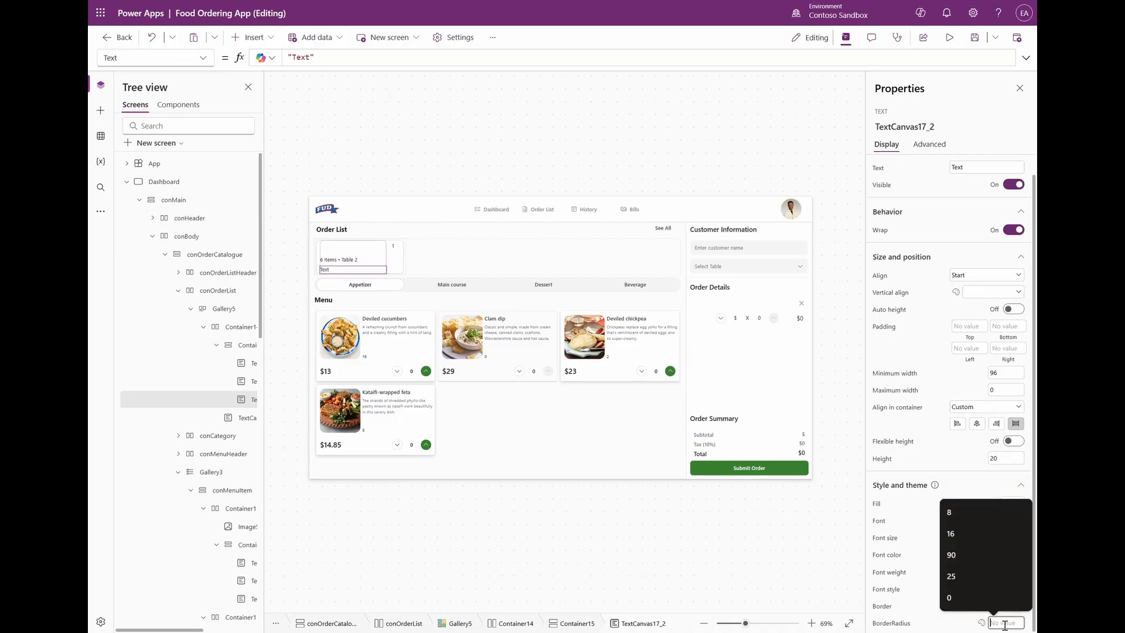
{"action": "type", "text": "8"}
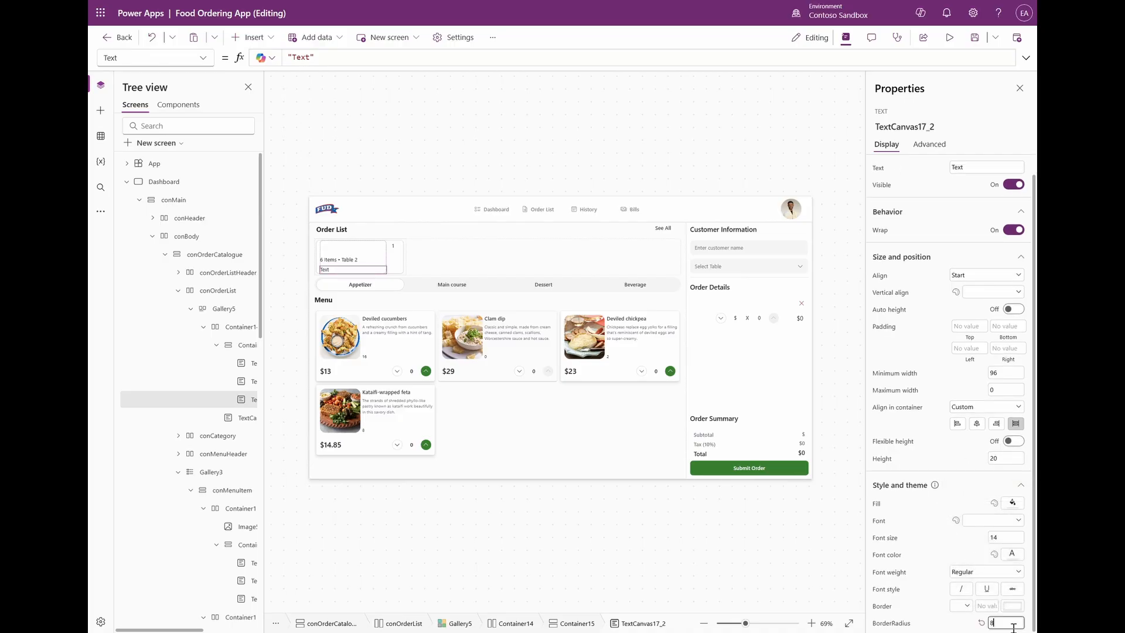
{"action": "type", "text": "16"}
{"action": "left_click", "coordinate": [1010, 538]}
{"action": "type", "text": "11"}
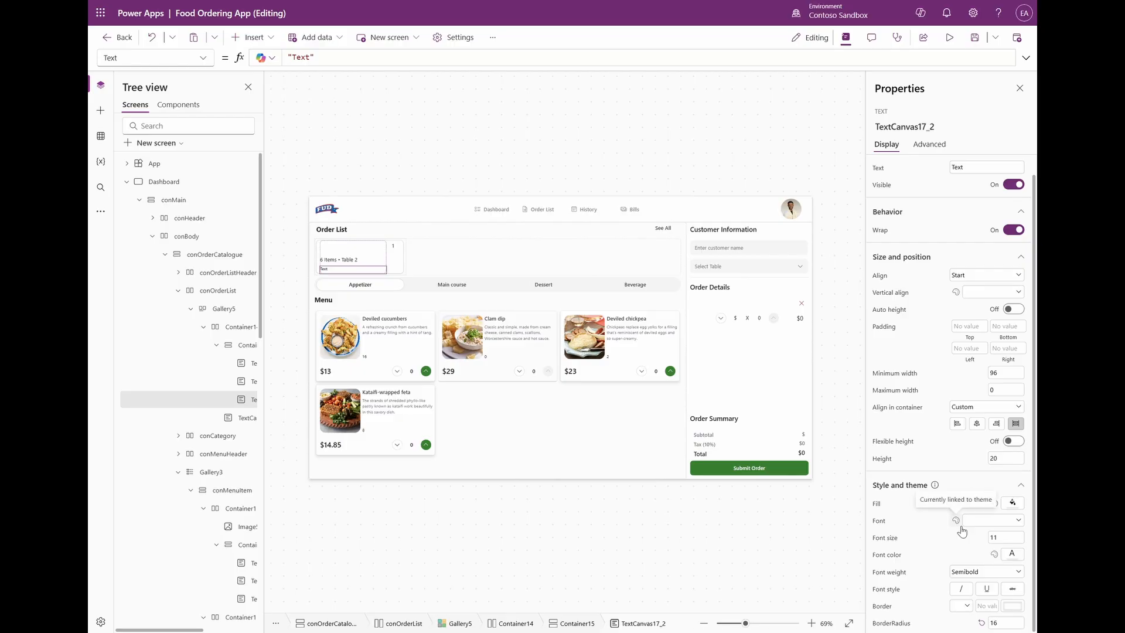
Set the bottom text control's left padding to 10 and its vertical alignment to Middle.
{"action": "left_click", "coordinate": [982, 349]}
{"action": "type", "text": "10"}
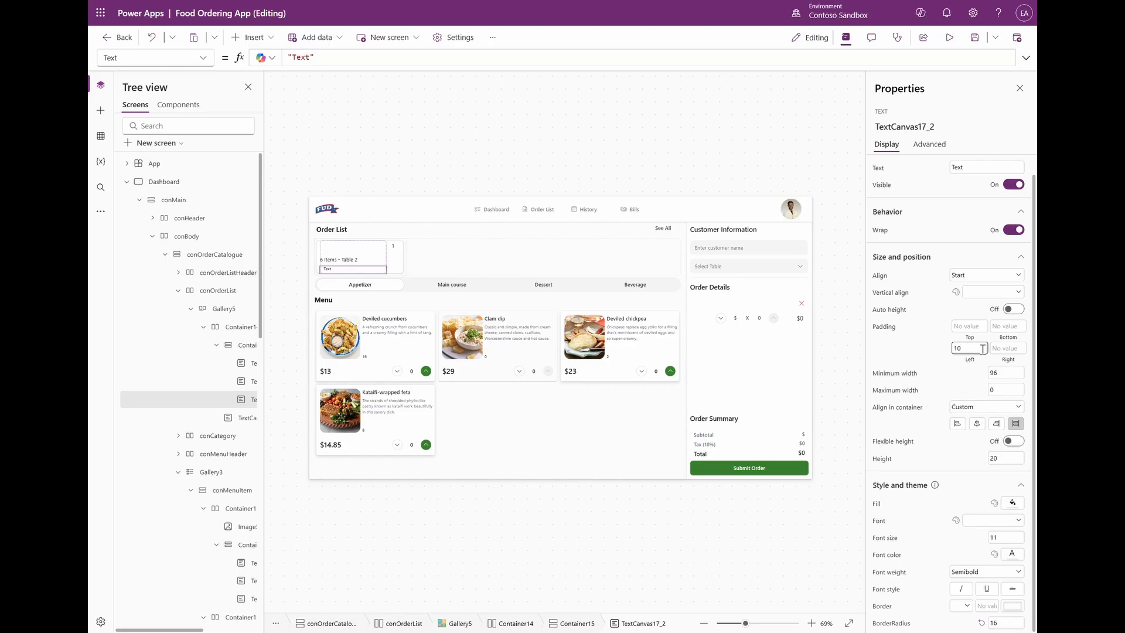
{"action": "left_click", "coordinate": [993, 292]}
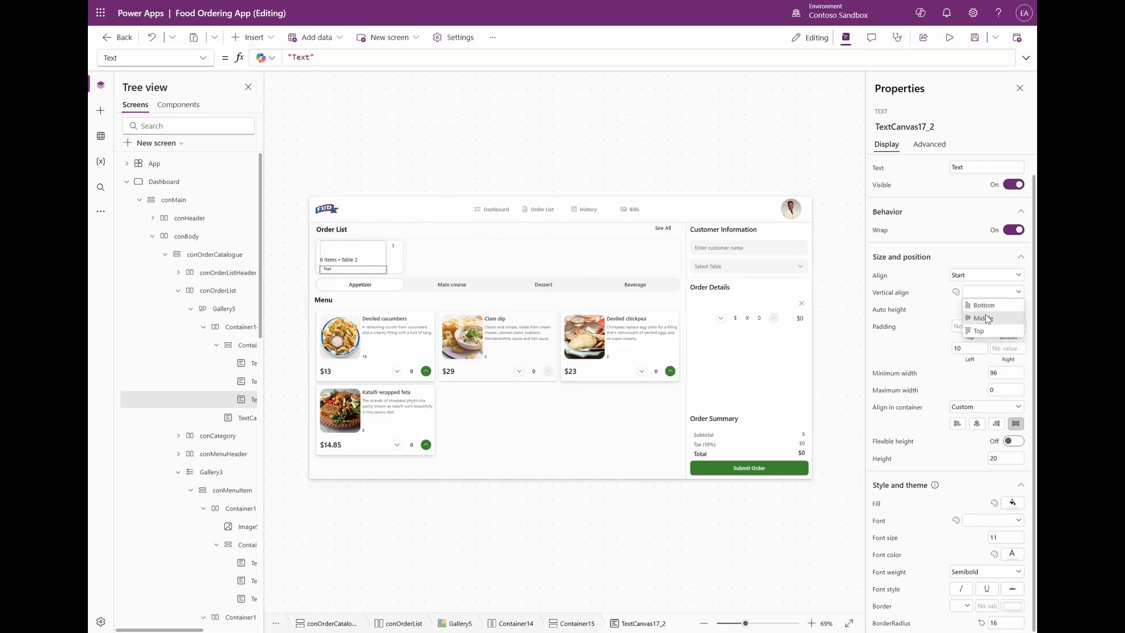
{"action": "left_click", "coordinate": [984, 316]}
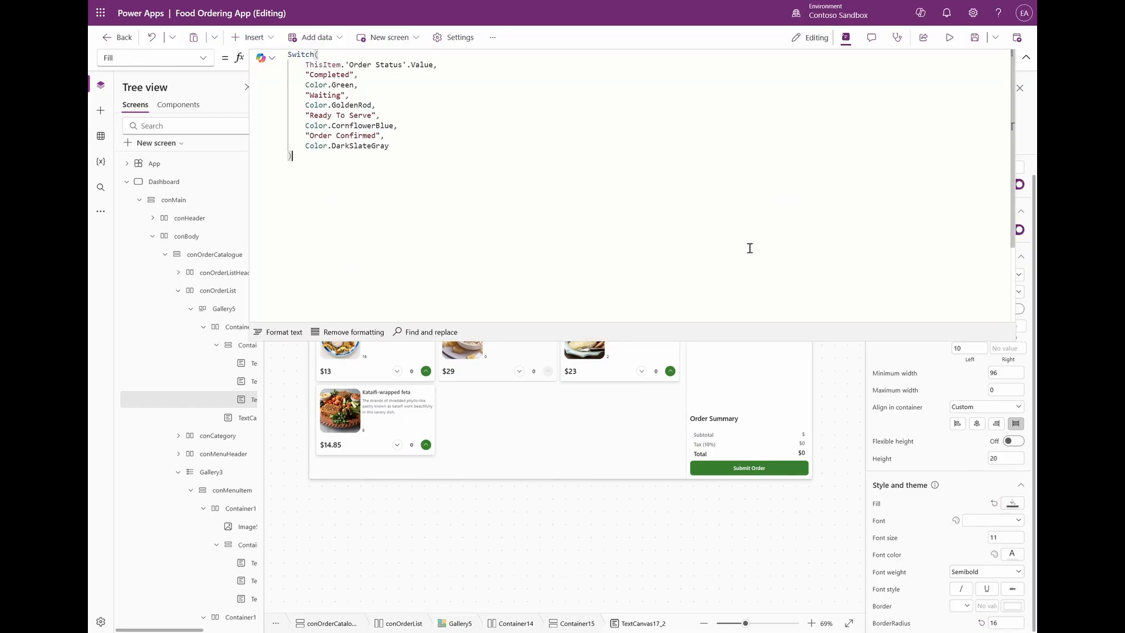
Color the bottom text's Fill with a Switch formula on ThisItem.'Order Status'.Value and make its font color white.
{"action": "left_click", "coordinate": [1025, 57]}
{"action": "left_click", "coordinate": [1014, 558]}
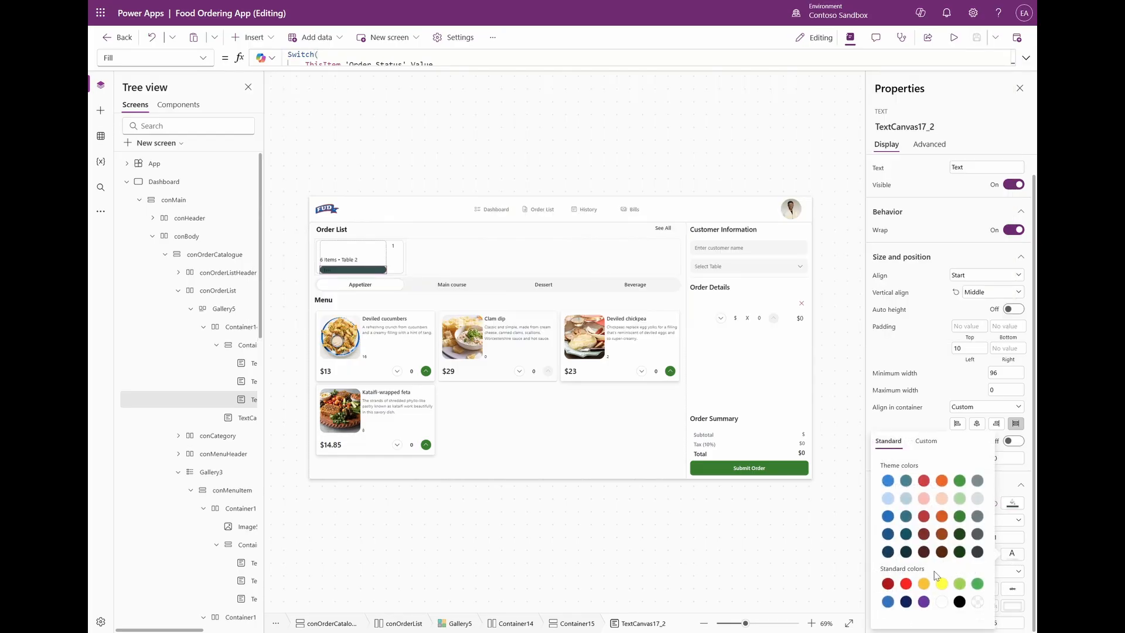
{"action": "left_click", "coordinate": [940, 604]}
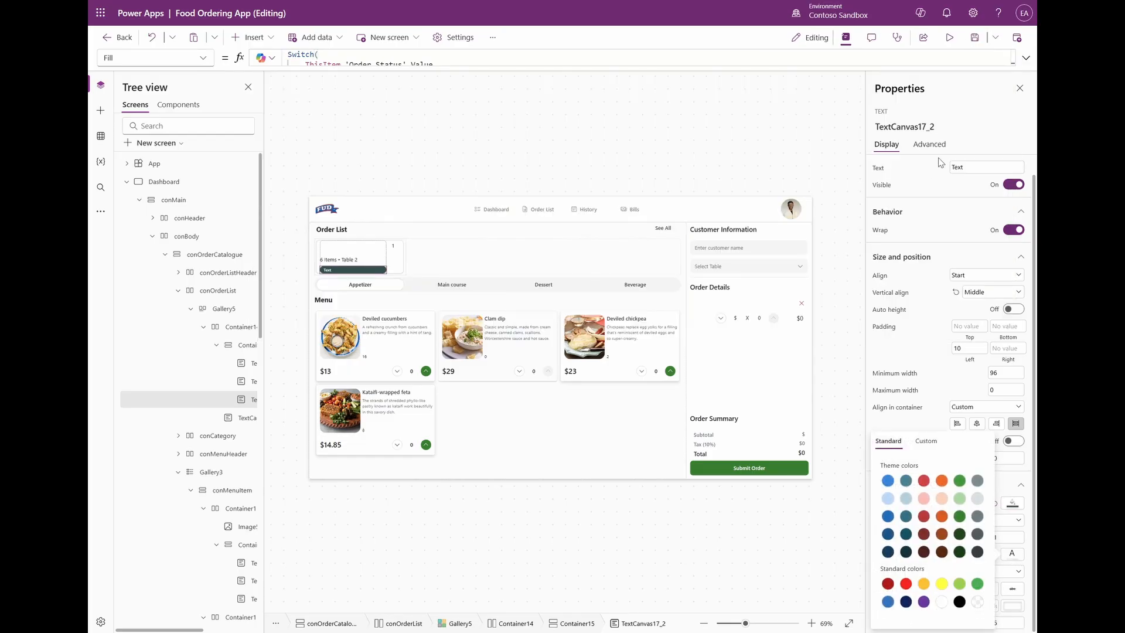
Set the Text of the bottom text control to ThisItem.'Order Status'.Value.
{"action": "left_click", "coordinate": [876, 170]}
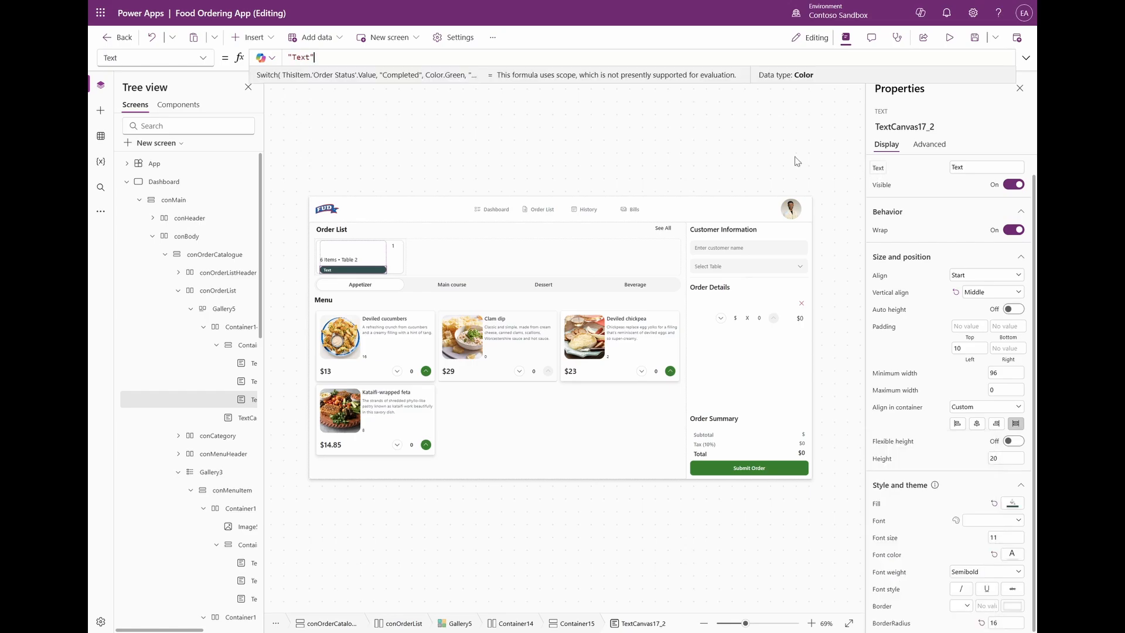
{"action": "type", "text": "ThisItem."}
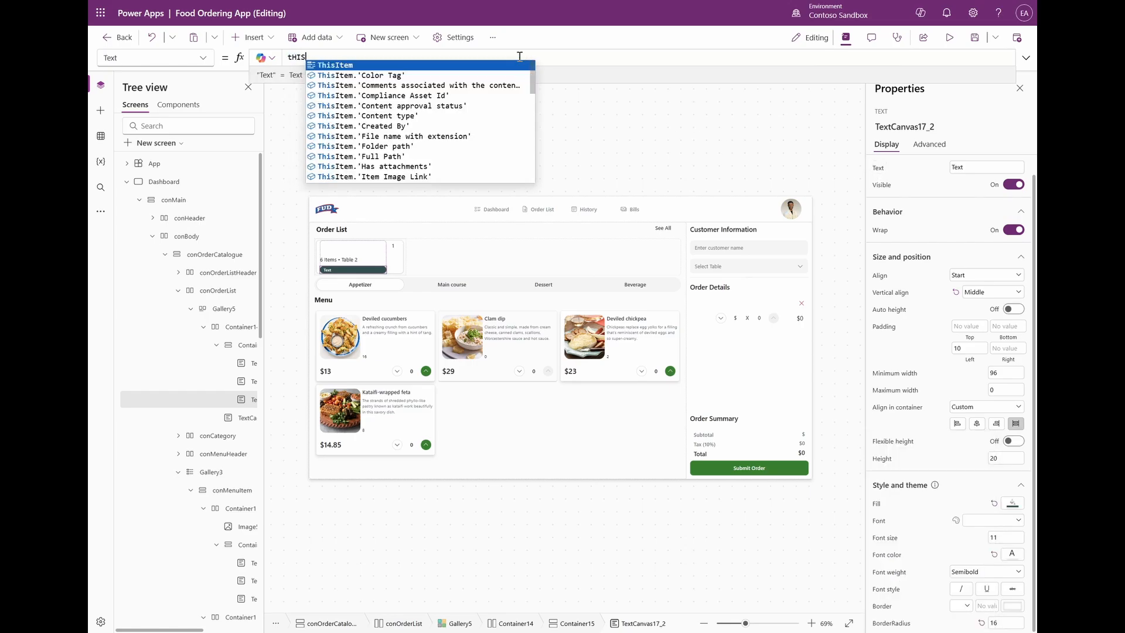
{"action": "left_click", "coordinate": [391, 108]}
{"action": "type", "text": ".Value"}
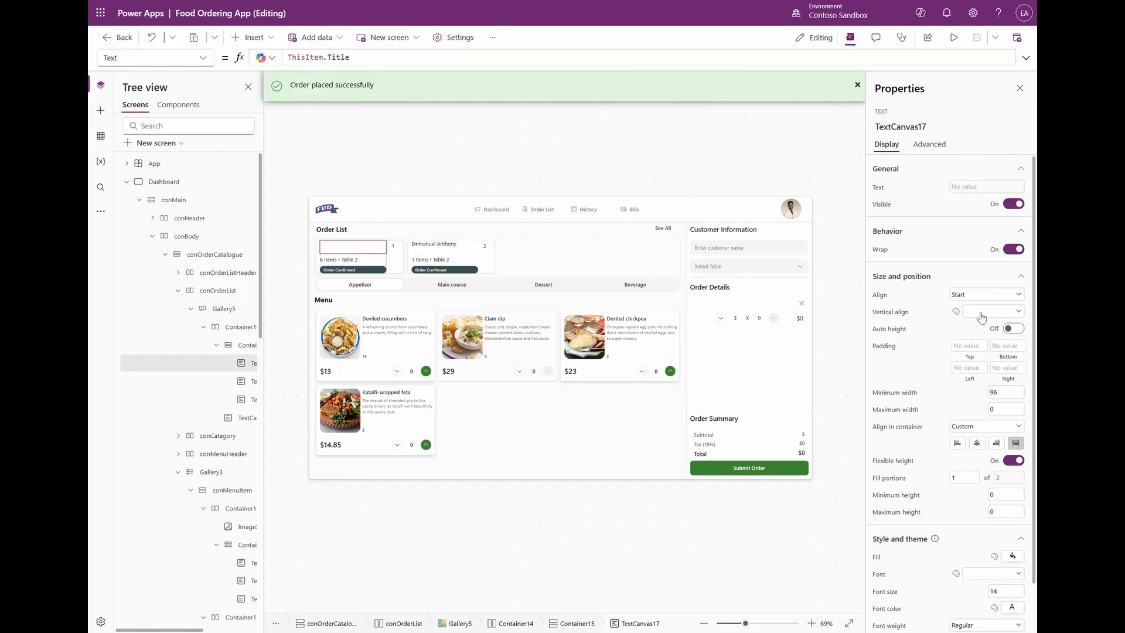
Format the top title text of the order card with Middle vertical alignment, font size 16 and Semibold weight.
{"action": "left_click", "coordinate": [981, 317]}
{"action": "left_click", "coordinate": [984, 341]}
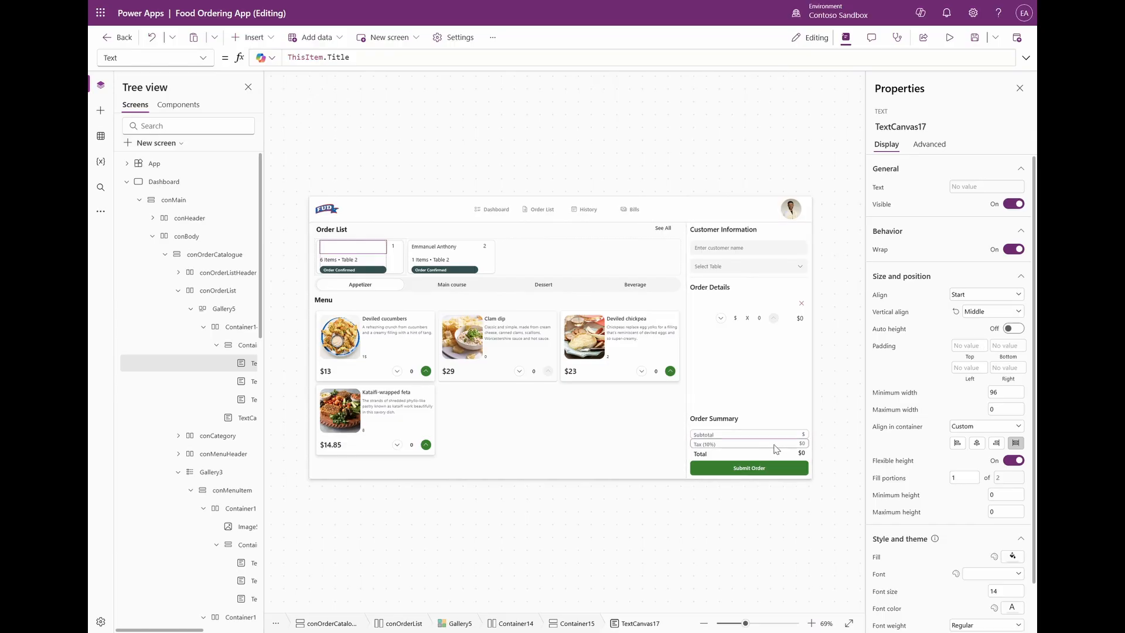
{"action": "scroll", "coordinate": [979, 494], "scroll_direction": "down", "scroll_amount": 1}
{"action": "left_click", "coordinate": [996, 535]}
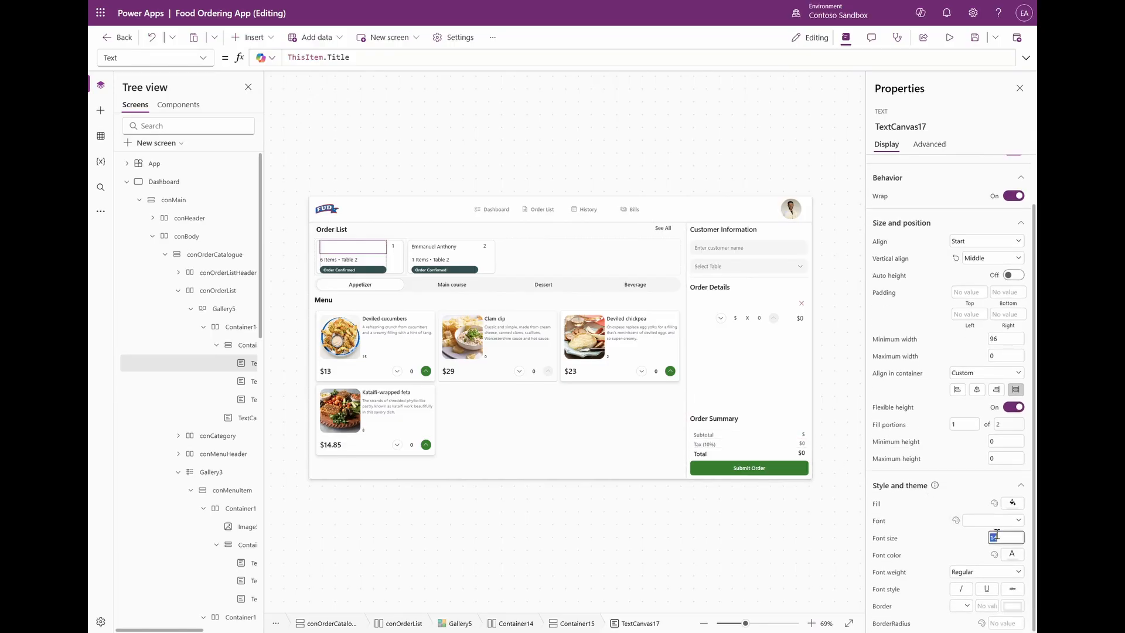
{"action": "type", "text": "16"}
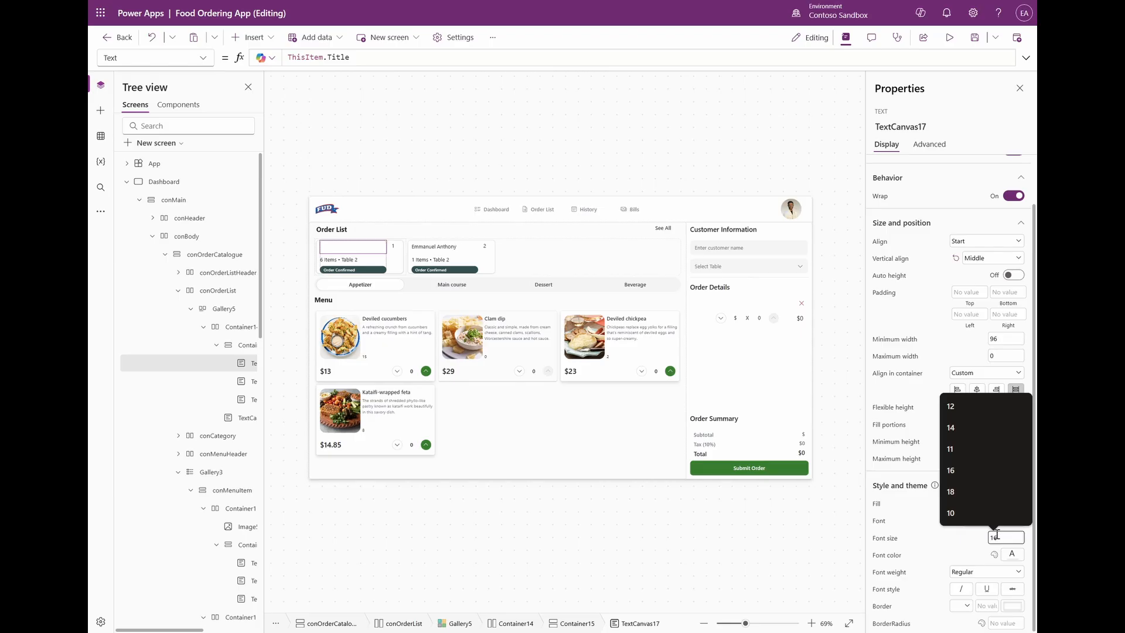
{"action": "left_click", "coordinate": [974, 572]}
{"action": "left_click", "coordinate": [976, 559]}
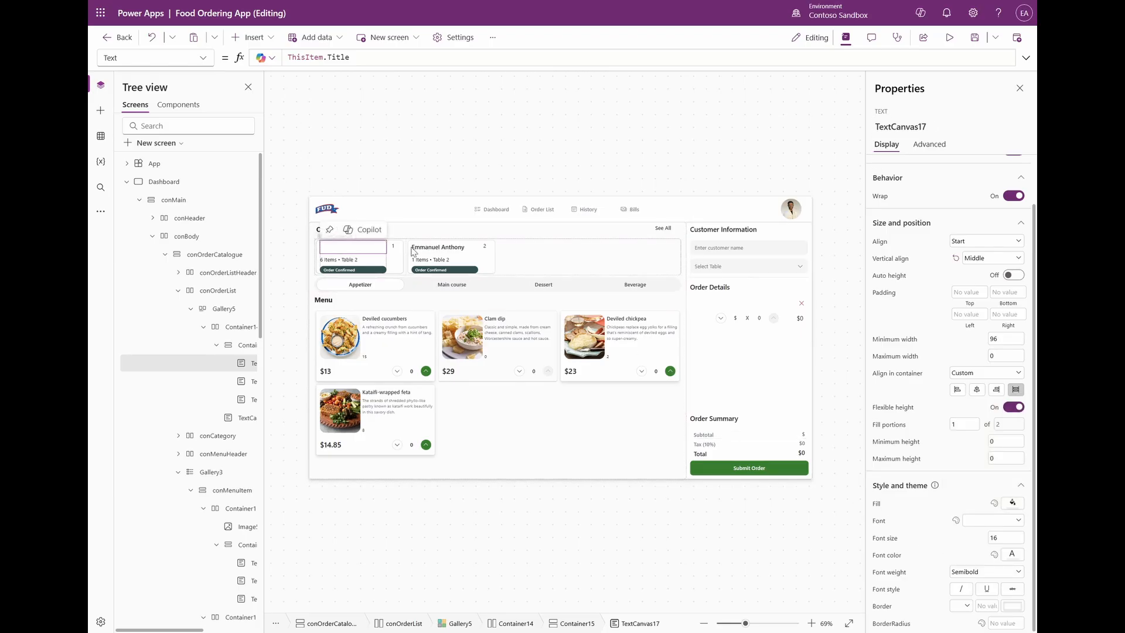
Change the vertical alignment of the items-and-table text to Top and save the app.
{"action": "left_click", "coordinate": [430, 264]}
{"action": "left_click", "coordinate": [345, 258]}
{"action": "left_click", "coordinate": [976, 294]}
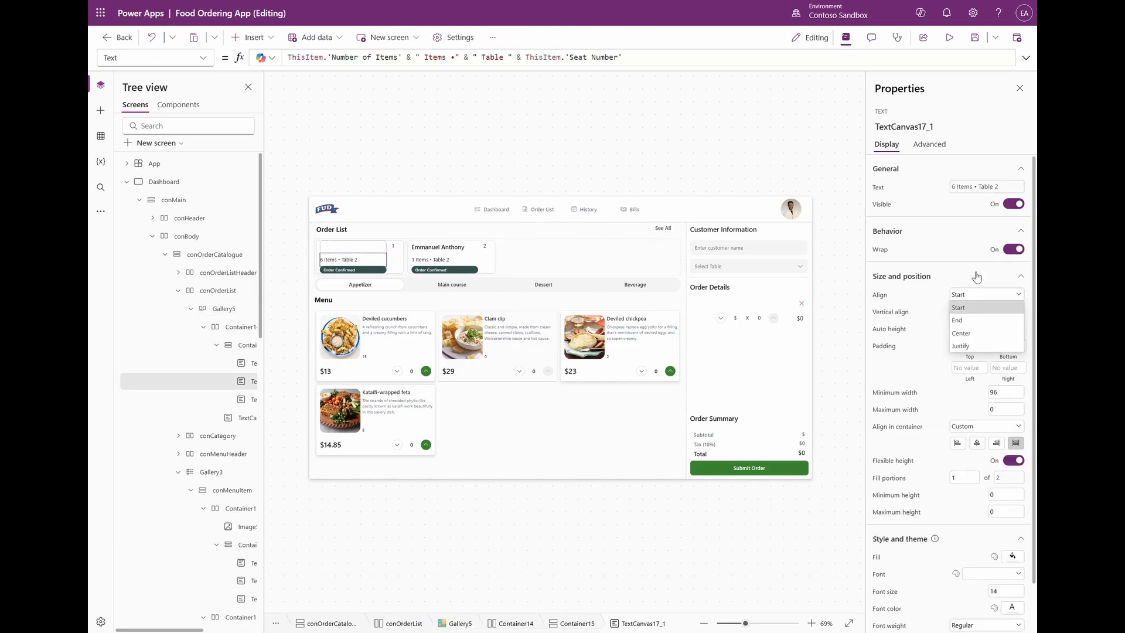
{"action": "left_click", "coordinate": [977, 277]}
{"action": "left_click", "coordinate": [977, 278]}
{"action": "left_click", "coordinate": [982, 312]}
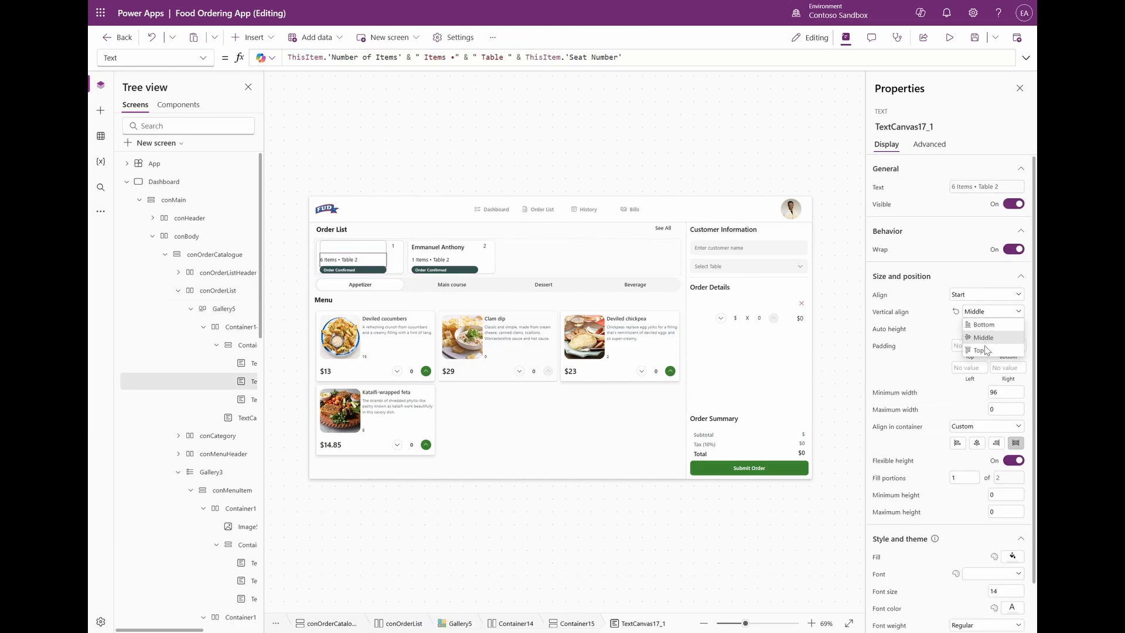
{"action": "left_click", "coordinate": [979, 324]}
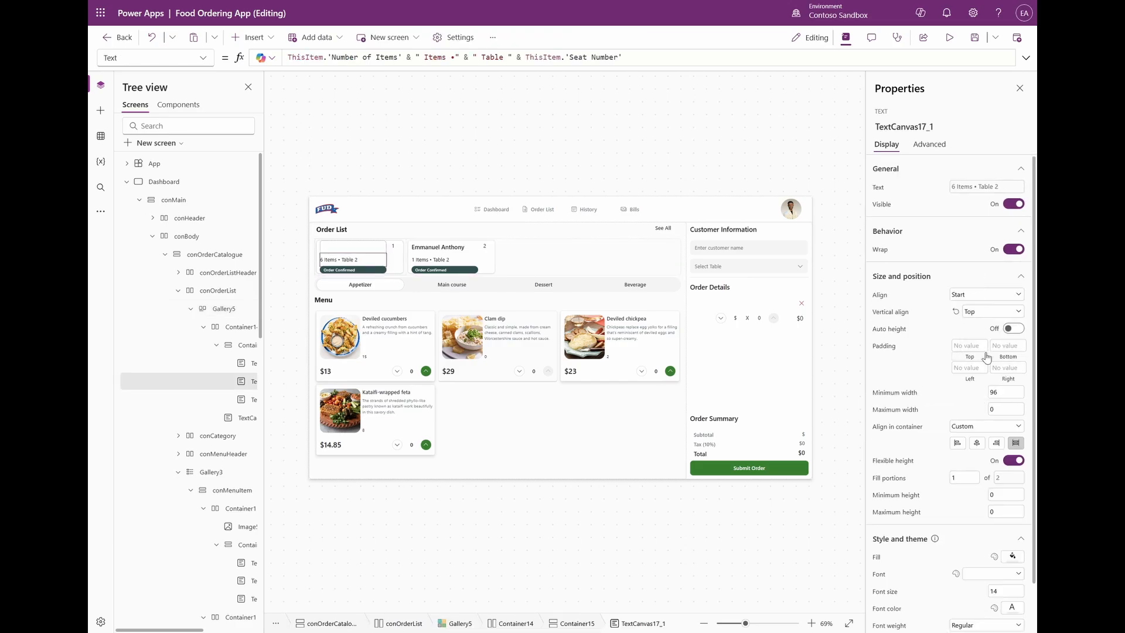
{"action": "left_click", "coordinate": [975, 37]}
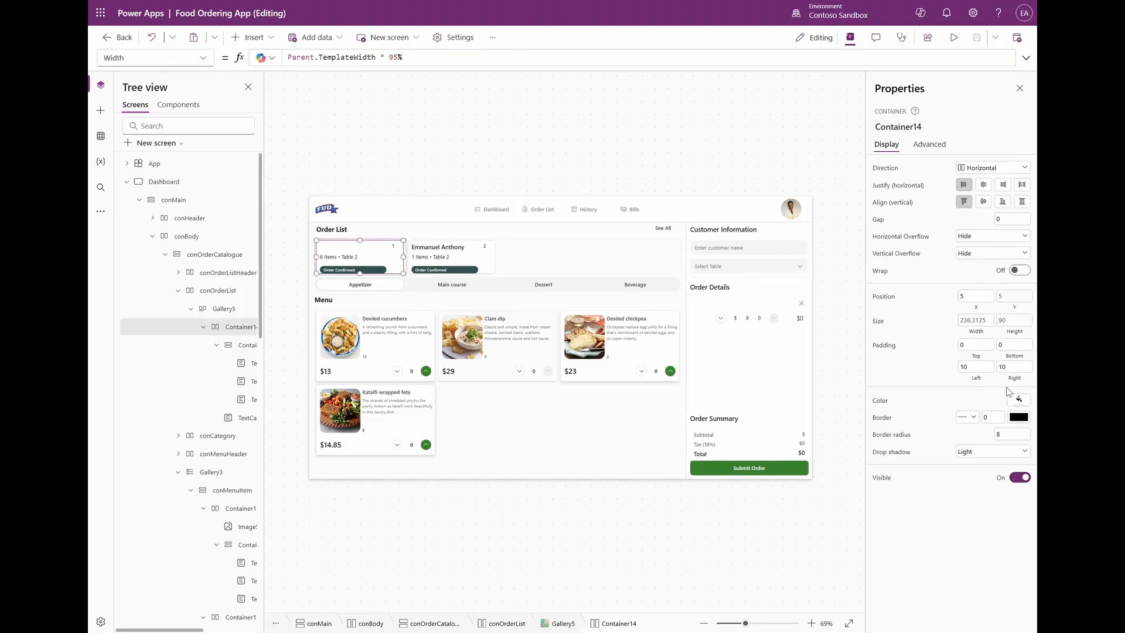
Set the bottom padding of the order card container, Container14, to 10.
{"action": "left_click", "coordinate": [1010, 346]}
{"action": "type", "text": "10"}
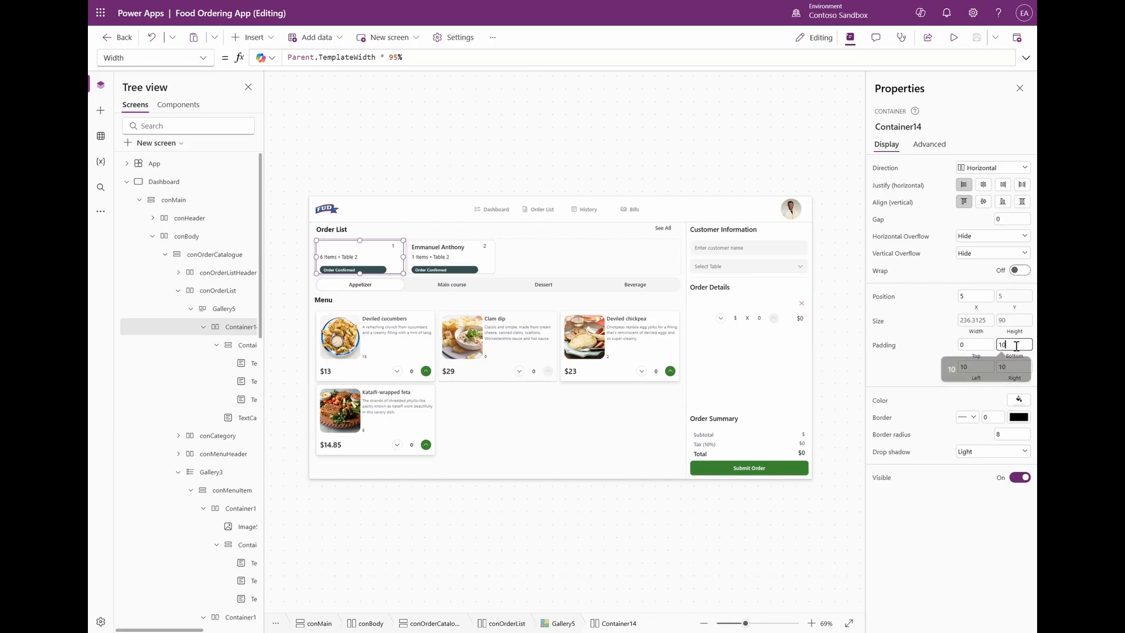
{"action": "left_click", "coordinate": [838, 420]}
{"action": "left_click", "coordinate": [760, 472]}
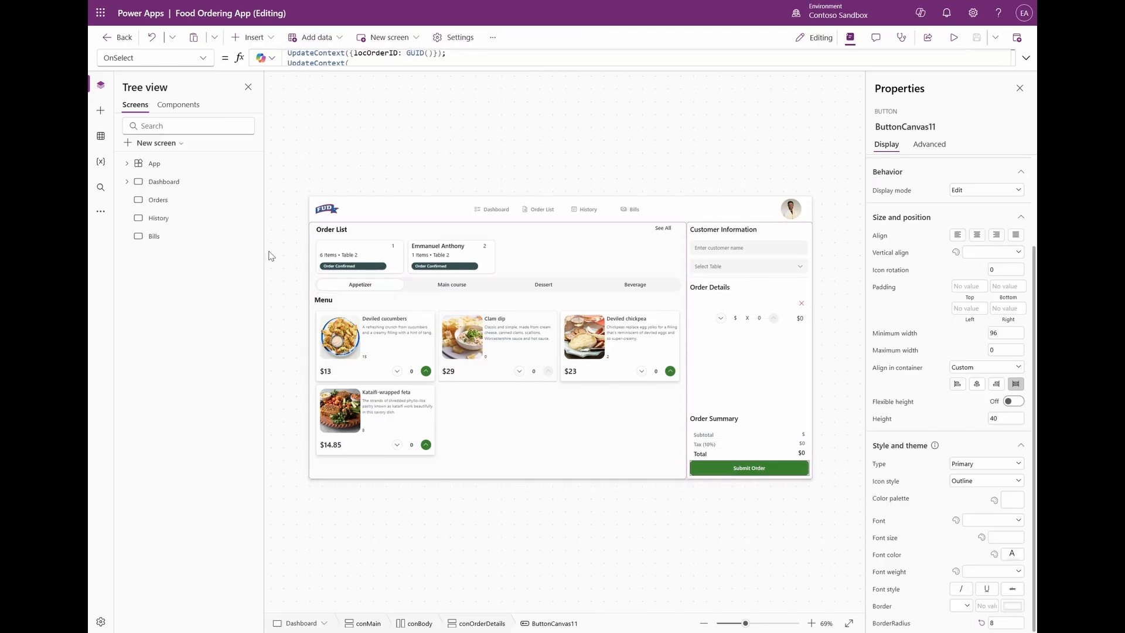
Create a new blank component alongside comNavigation and comMobileNav.
{"action": "left_click", "coordinate": [178, 105]}
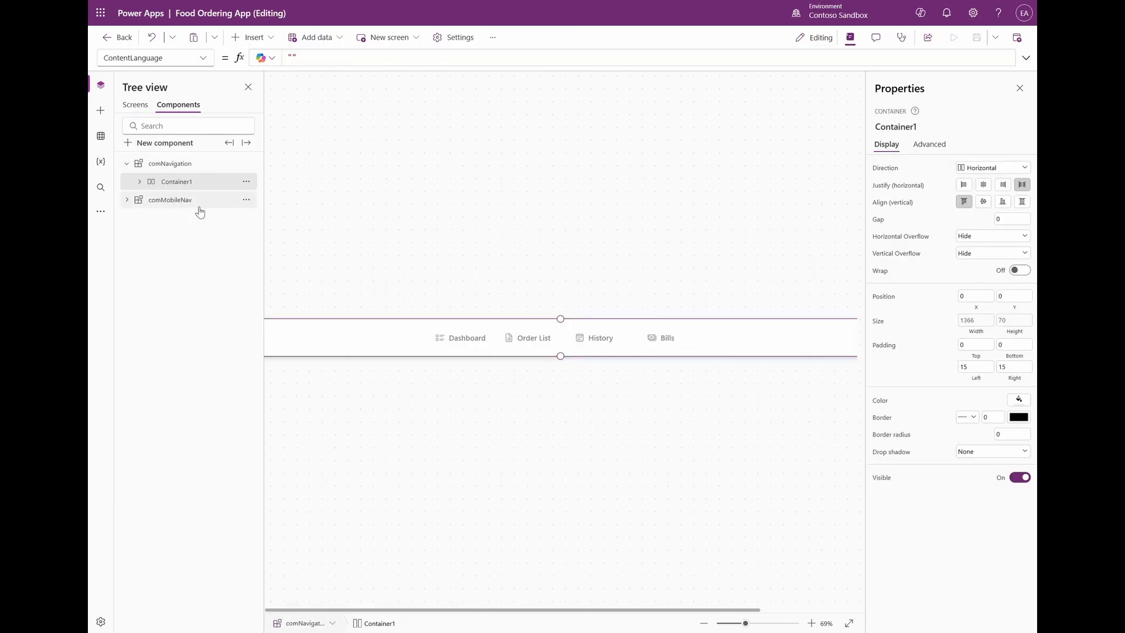
{"action": "left_click", "coordinate": [127, 163]}
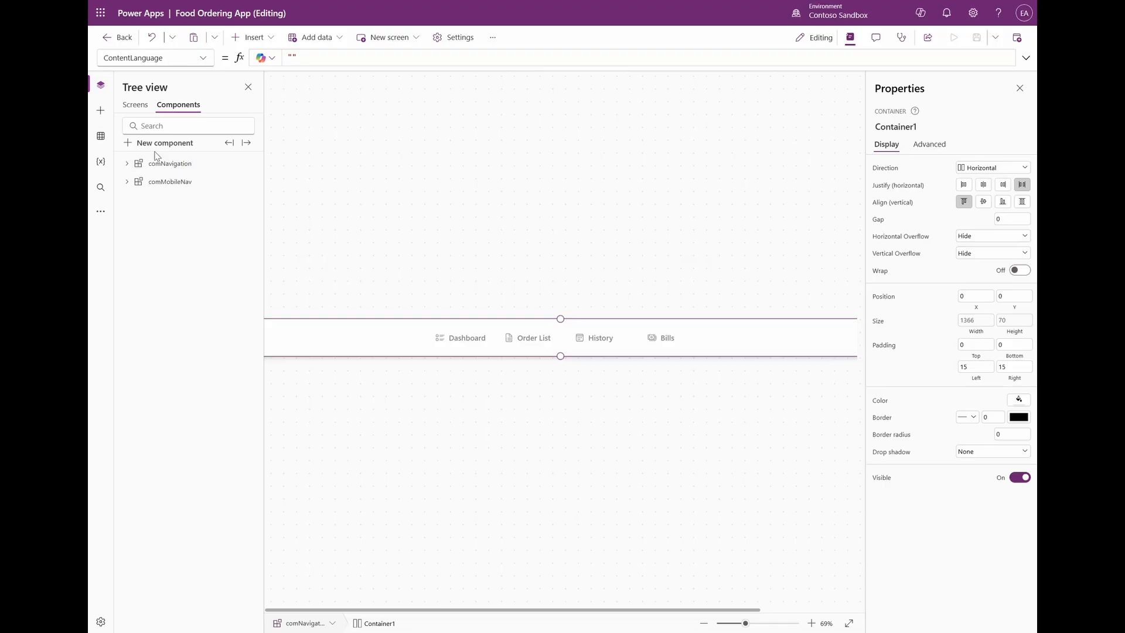
{"action": "left_click", "coordinate": [151, 145]}
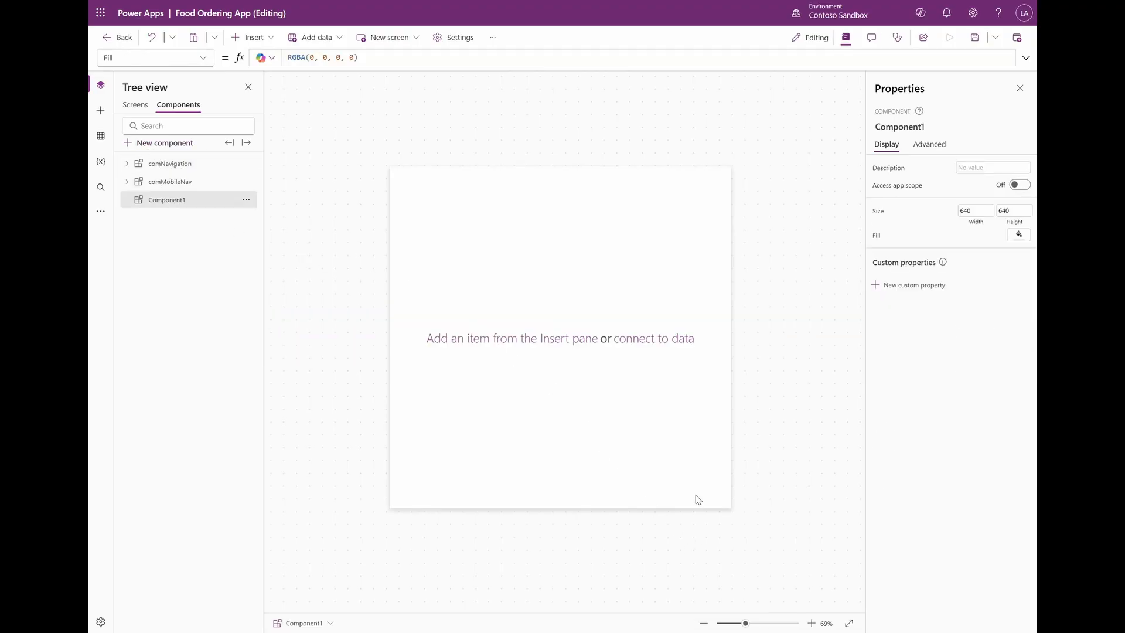
Set the new component's width to App.DesignWidth and its height to App.DesignHeight.
{"action": "left_click", "coordinate": [975, 211]}
{"action": "left_click", "coordinate": [515, 61]}
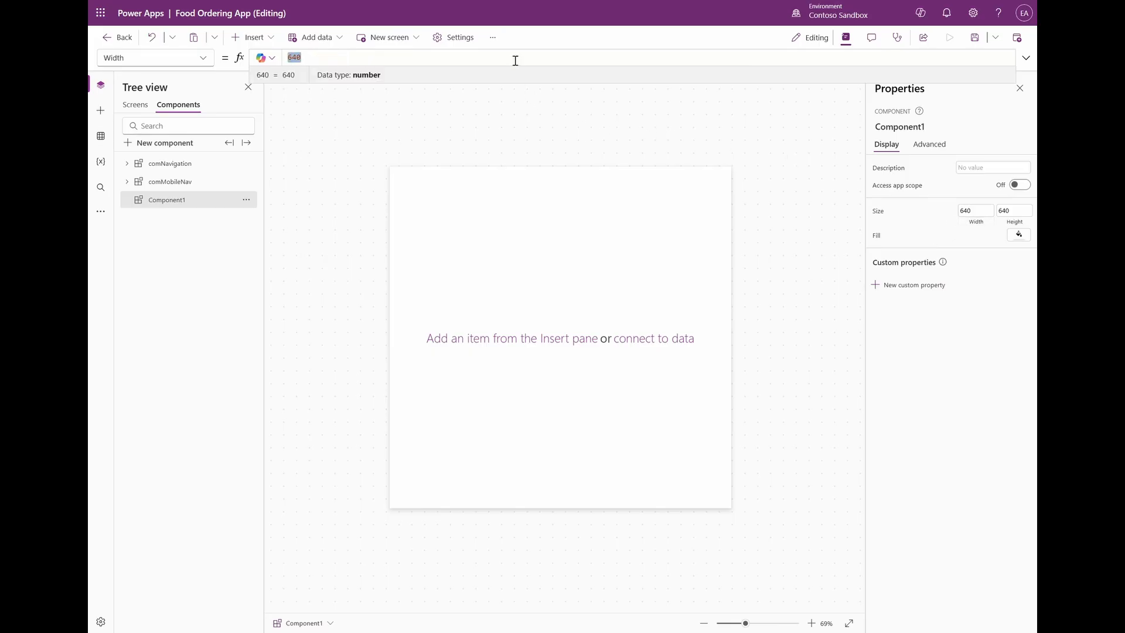
{"action": "type", "text": "App.des"}
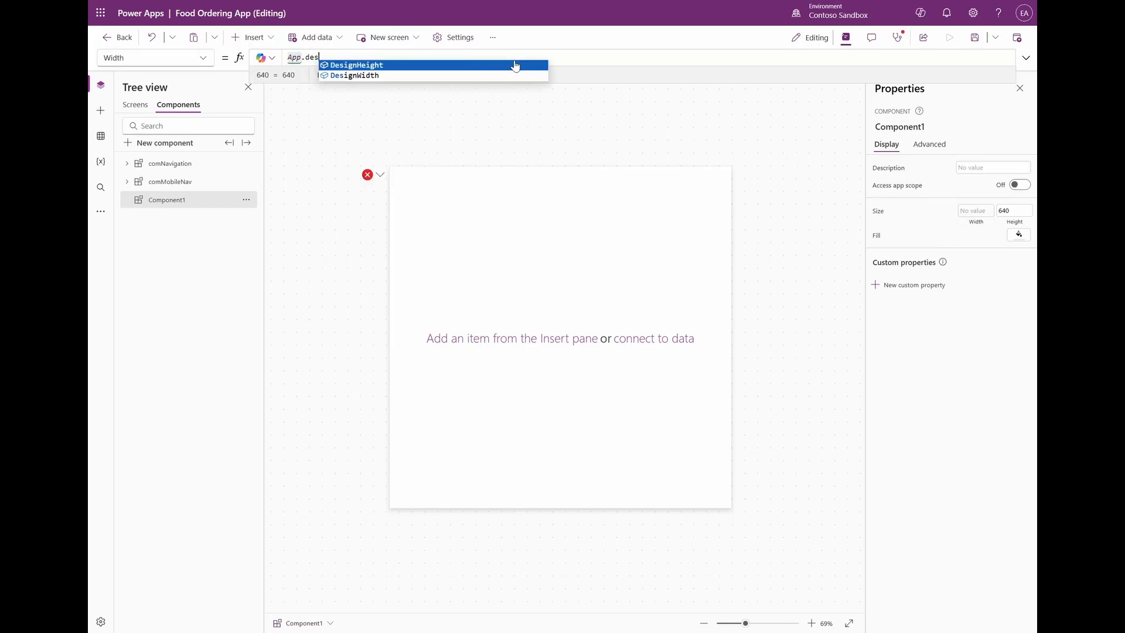
{"action": "key", "text": "Tab"}
{"action": "left_click", "coordinate": [1013, 210]}
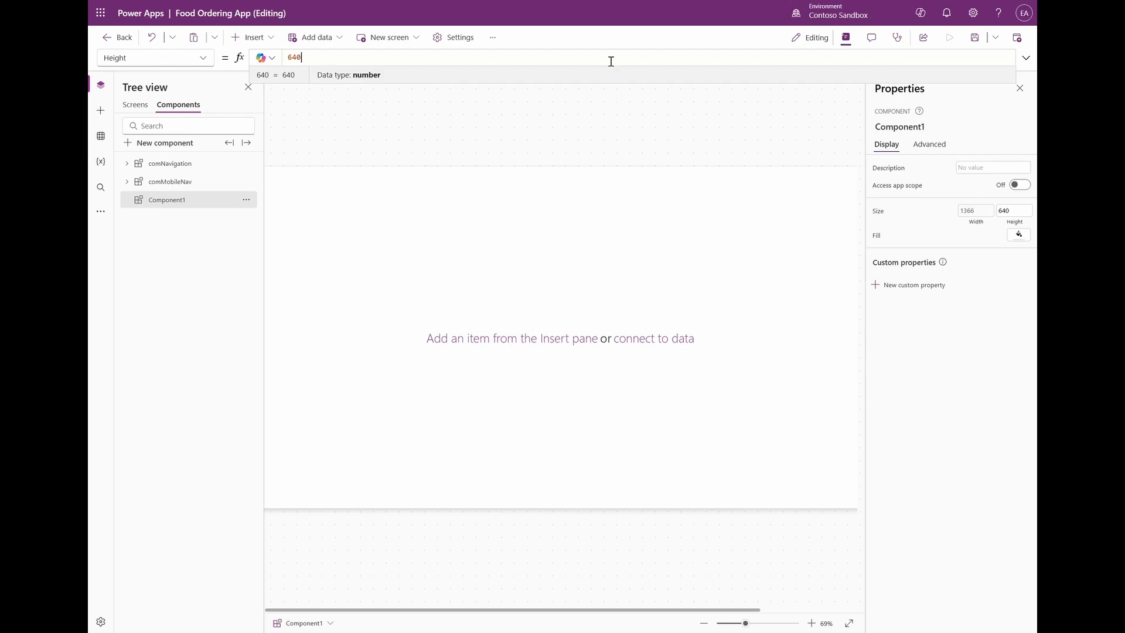
{"action": "key", "text": "ctrl+a"}
{"action": "type", "text": "App.desi"}
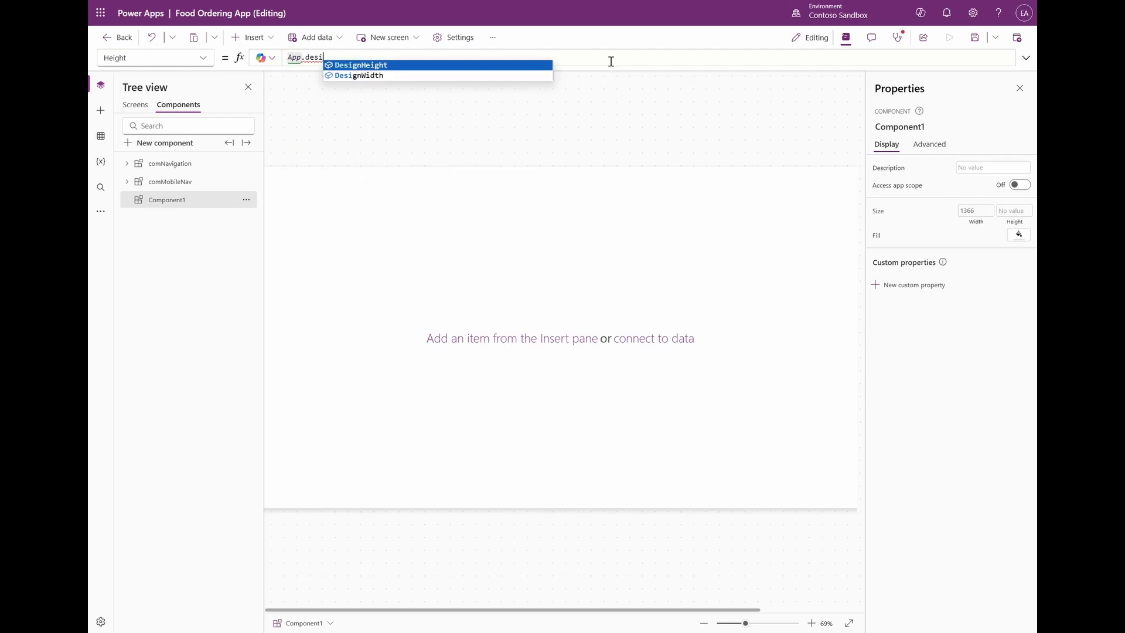
{"action": "key", "text": "Tab"}
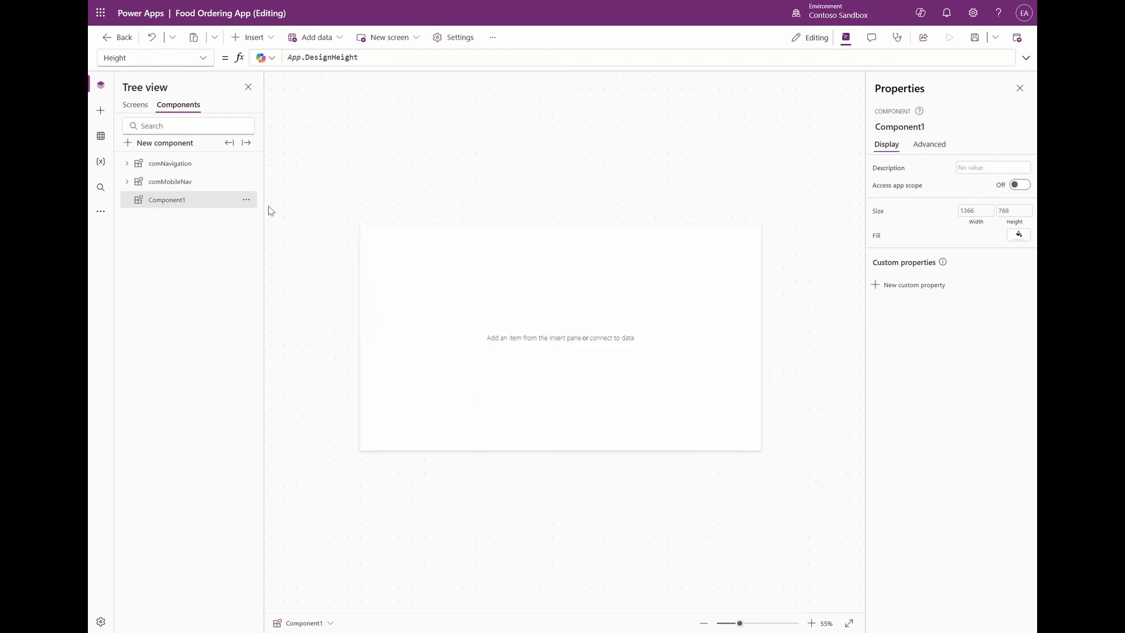
Insert a vertical container into the new component and position it at X 0, Y 0.
{"action": "left_click", "coordinate": [252, 38]}
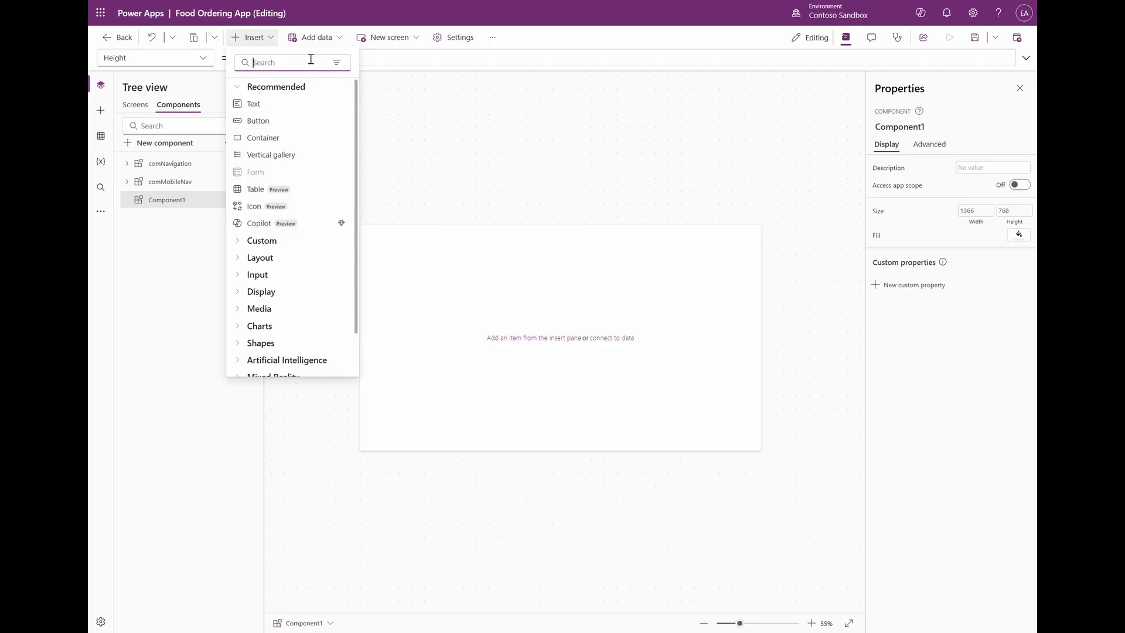
{"action": "type", "text": "vert"}
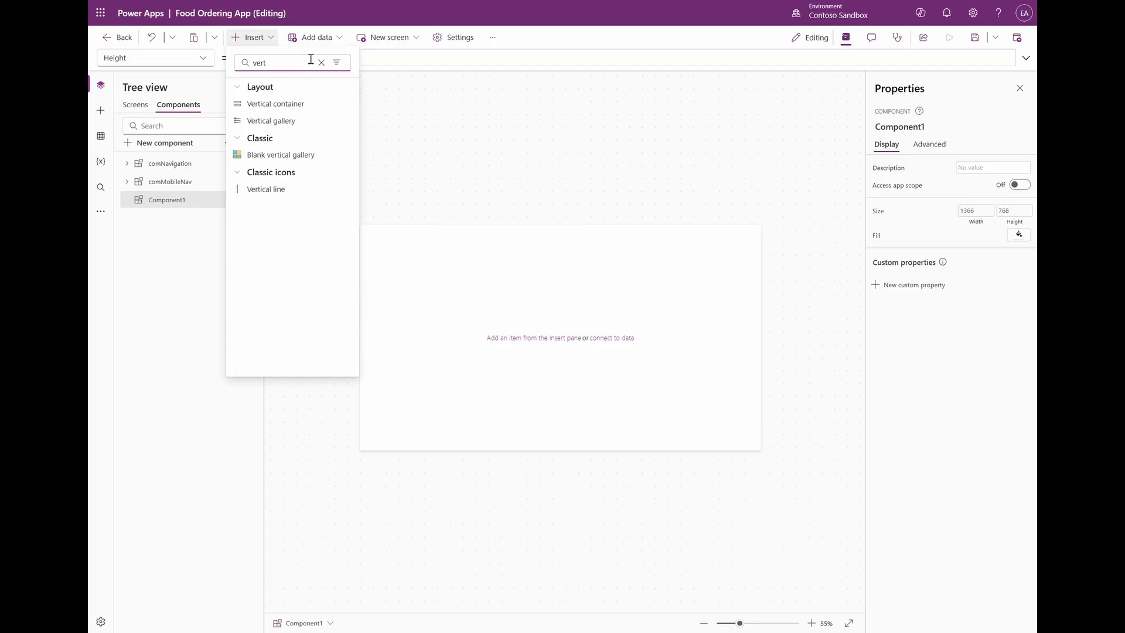
{"action": "left_click", "coordinate": [329, 104]}
{"action": "left_click", "coordinate": [976, 296]}
{"action": "type", "text": "0"}
{"action": "key", "text": "Tab"}
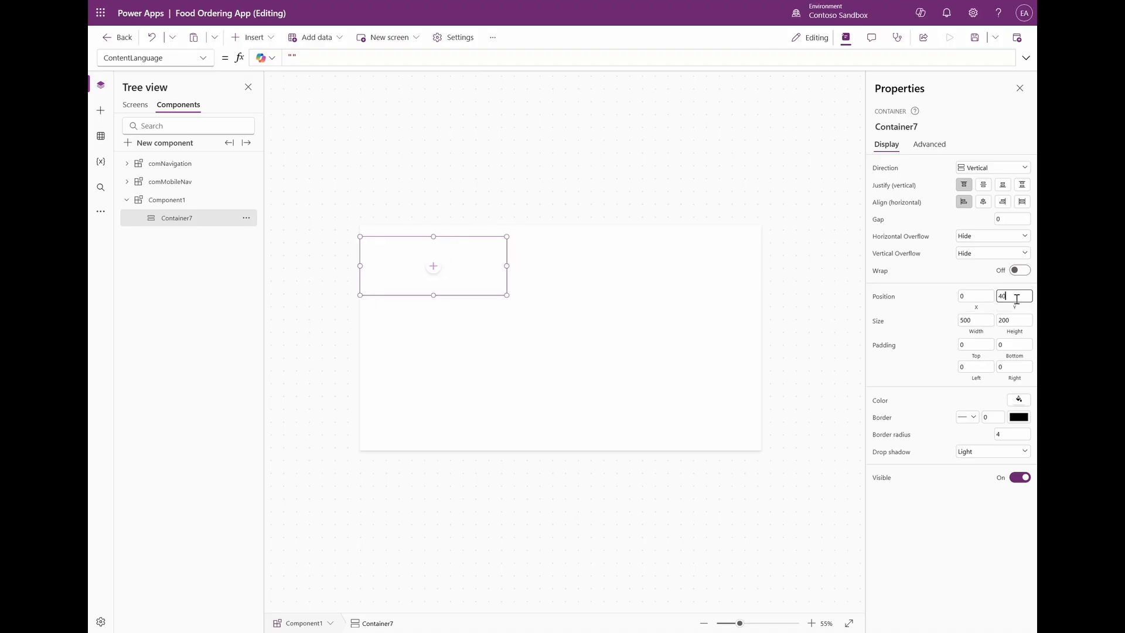
{"action": "type", "text": "0"}
{"action": "left_click", "coordinate": [928, 309]}
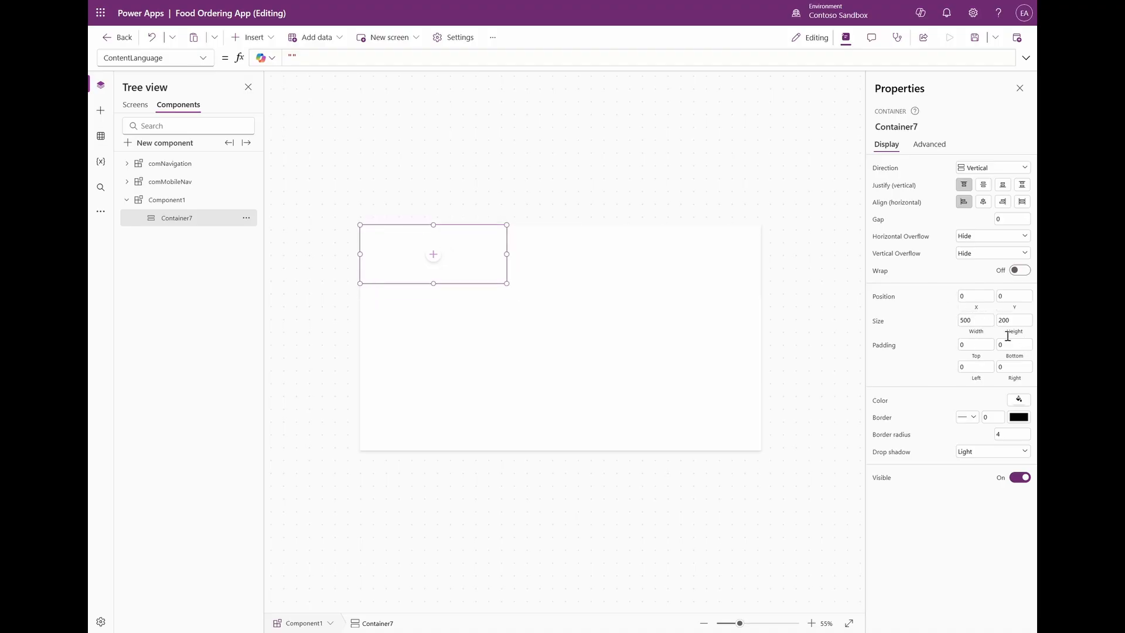
Size the vertical container with Parent.Width as its width and Parent.Height as its height.
{"action": "left_click", "coordinate": [977, 332]}
{"action": "double_click", "coordinate": [432, 59]}
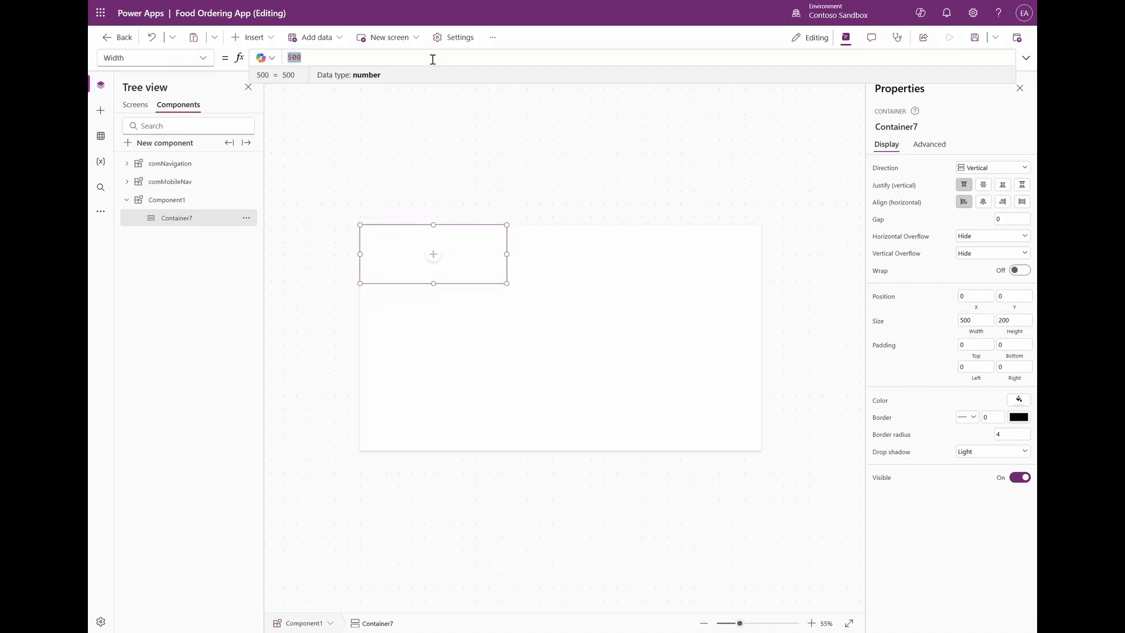
{"action": "type", "text": "Parent.Width"}
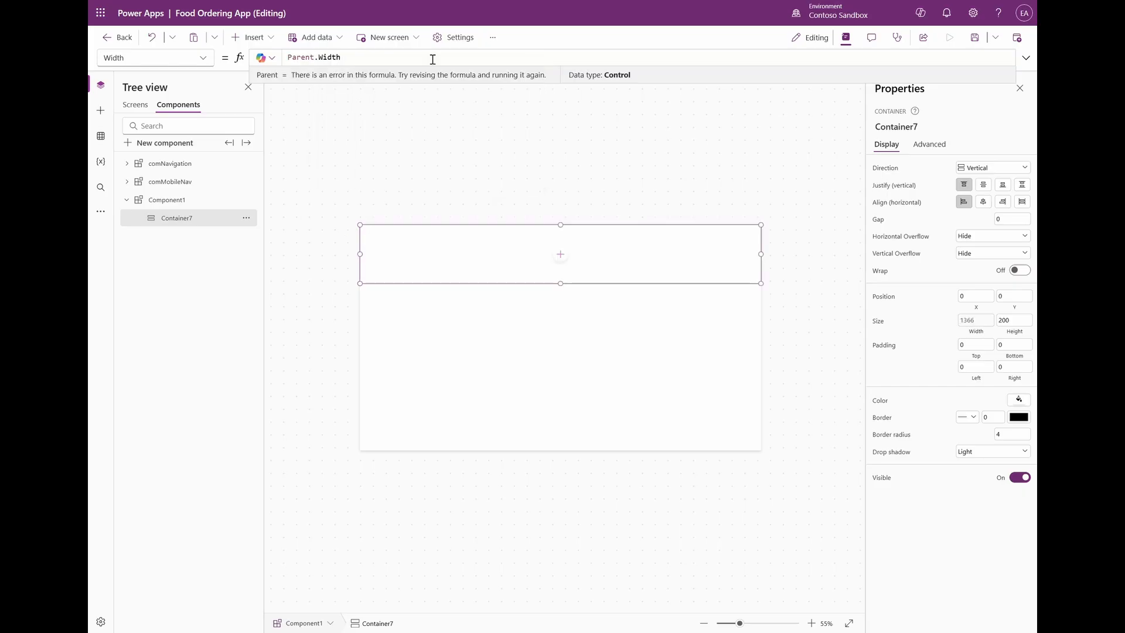
{"action": "left_click", "coordinate": [1012, 328]}
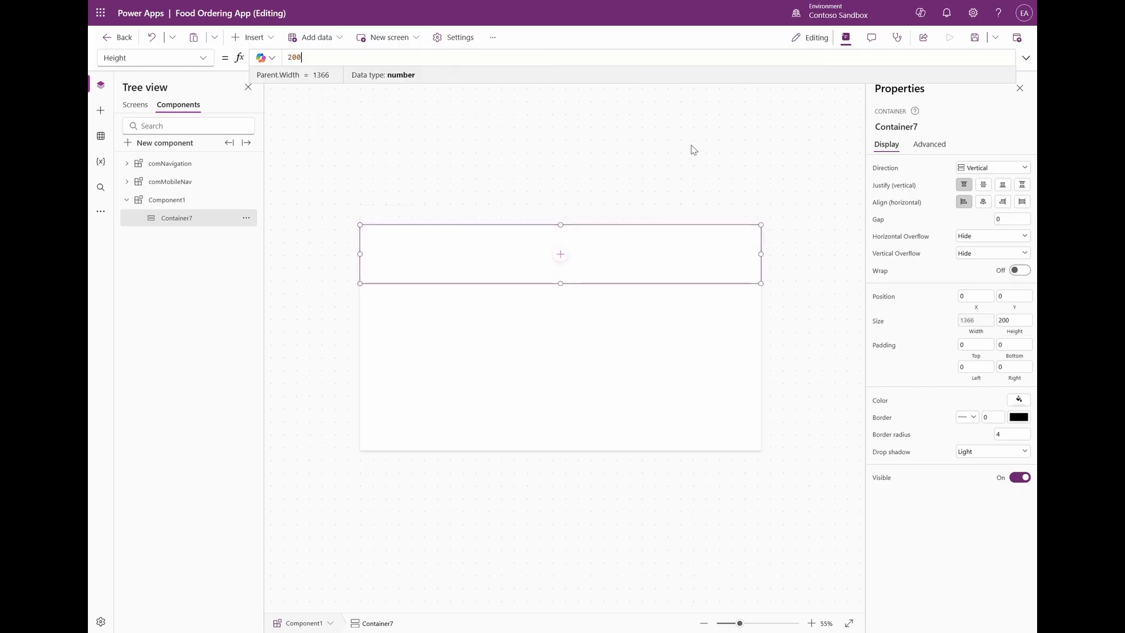
{"action": "double_click", "coordinate": [453, 57]}
{"action": "type", "text": "Parent.Height"}
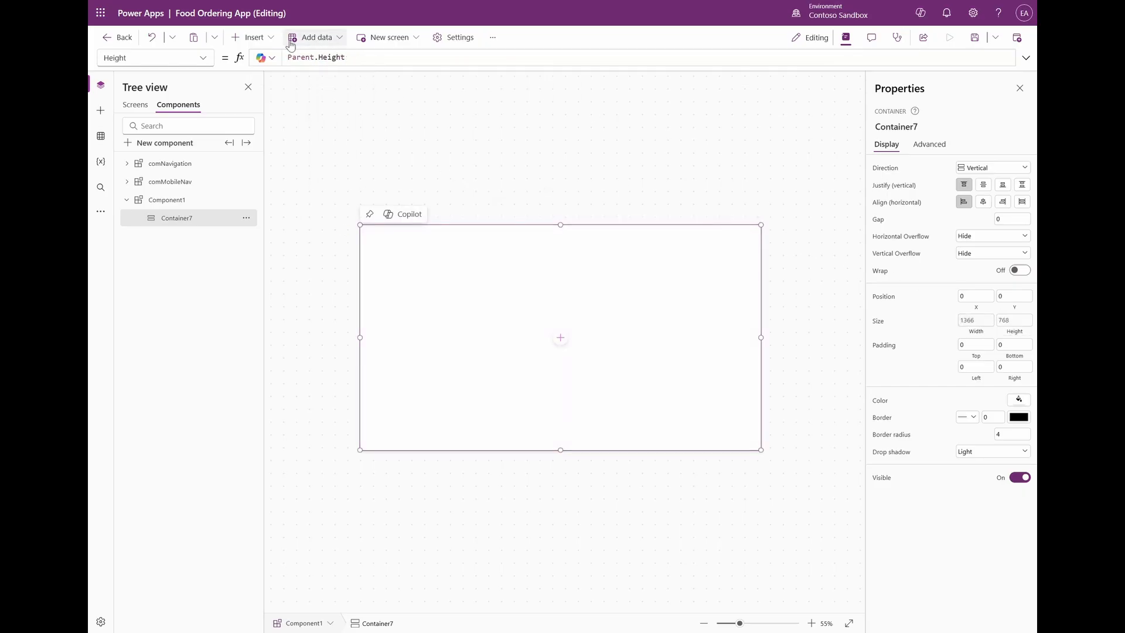
Insert a spinner into the vertical container and center its own alignment horizontally.
{"action": "left_click", "coordinate": [257, 39]}
{"action": "type", "text": "spin"}
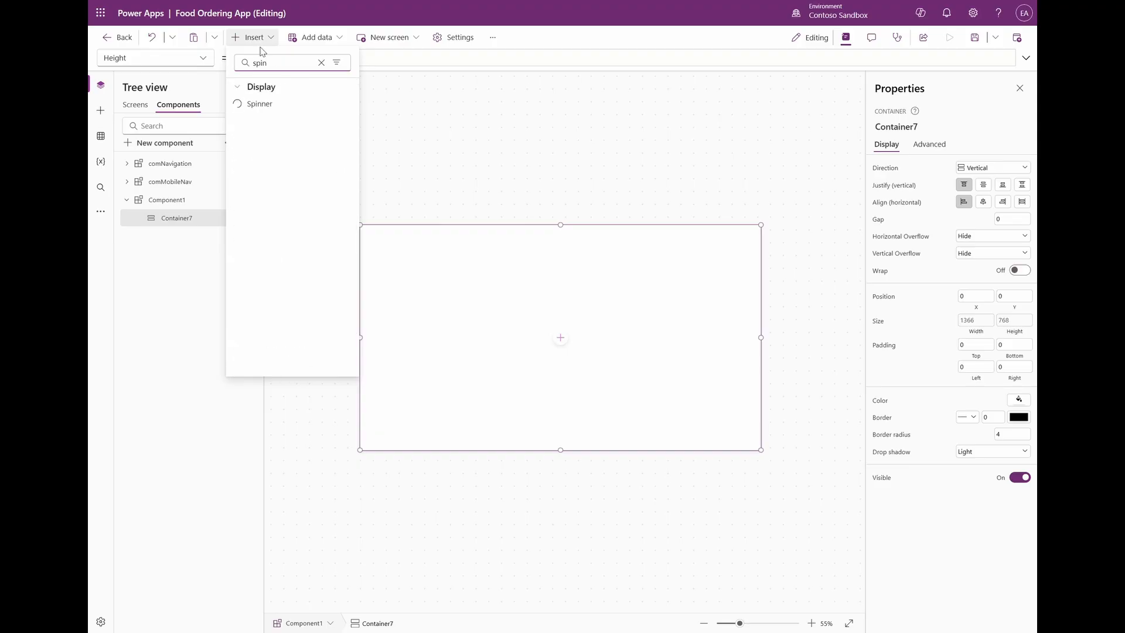
{"action": "left_click", "coordinate": [276, 104]}
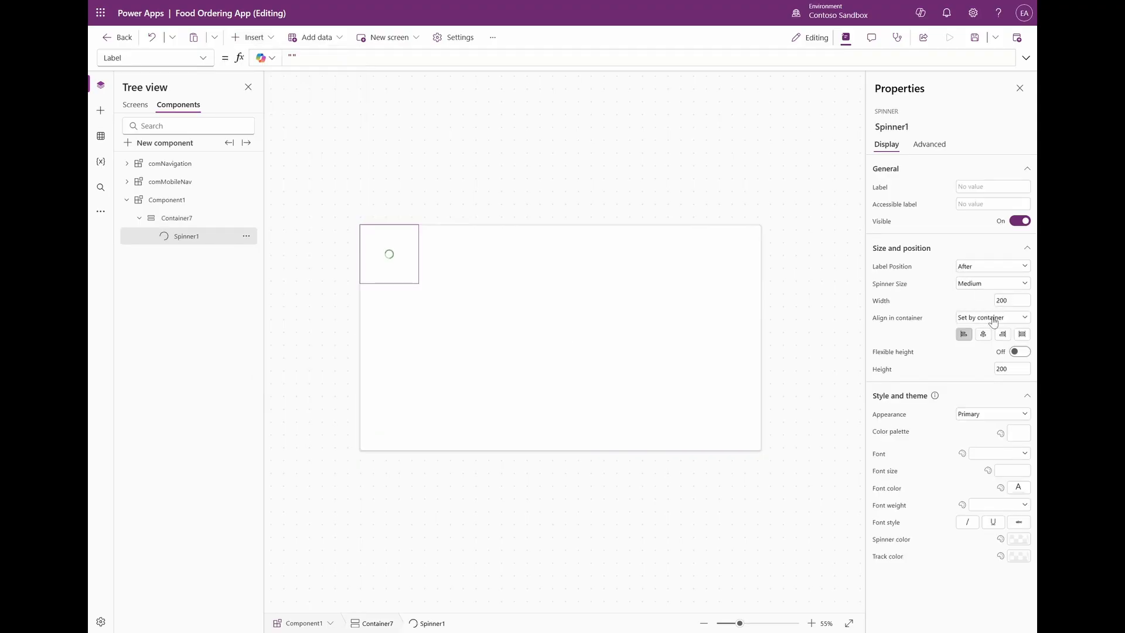
{"action": "left_click", "coordinate": [983, 334]}
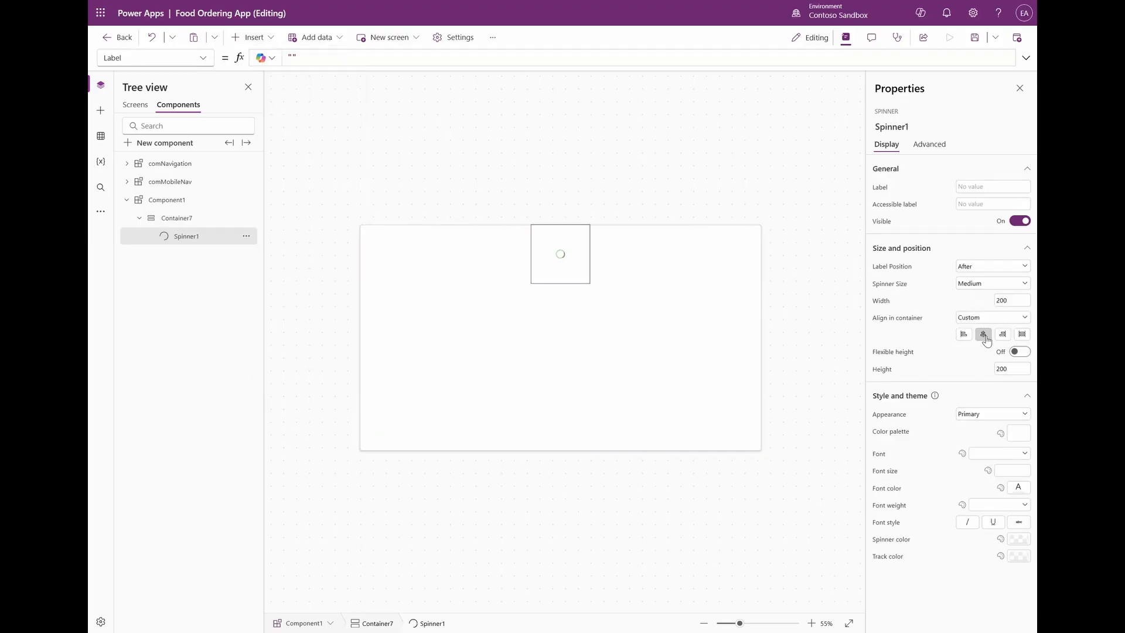
Center the container's contents vertically and horizontally, and set the spinner's width and height to 100.
{"action": "left_click", "coordinate": [200, 219]}
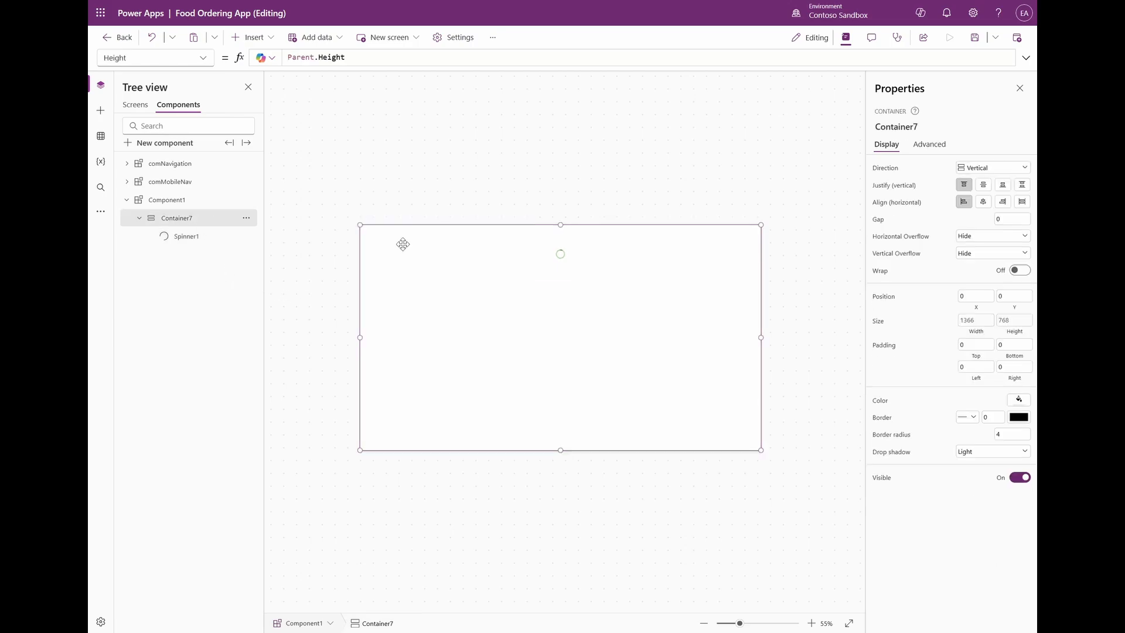
{"action": "left_click", "coordinate": [984, 203]}
{"action": "left_click", "coordinate": [984, 187]}
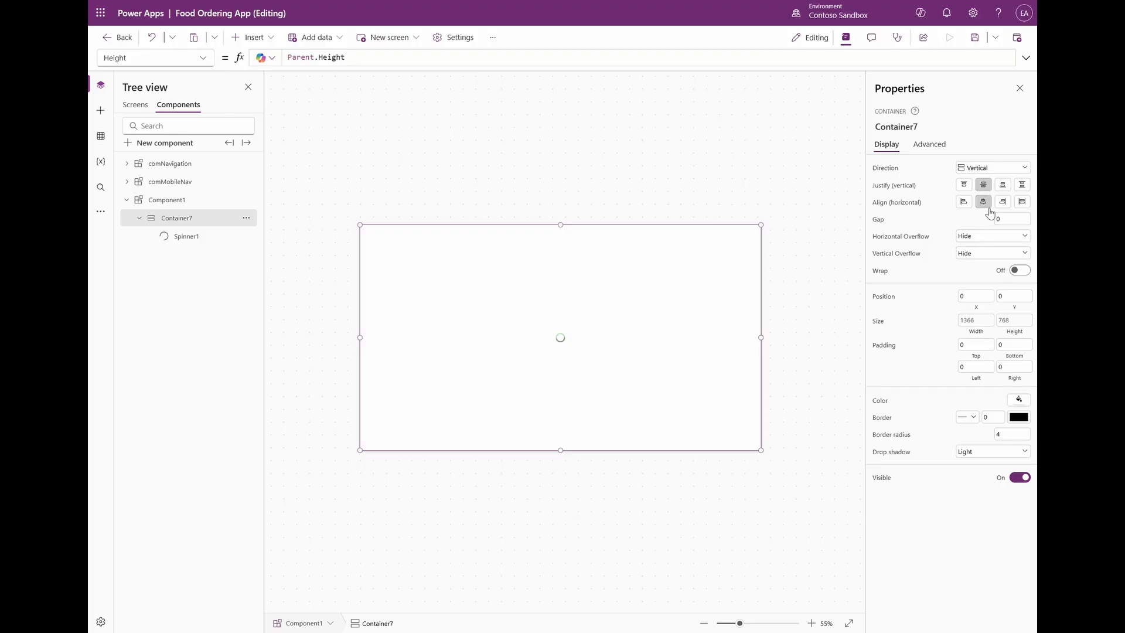
{"action": "left_click", "coordinate": [562, 336]}
Add a text control below the spinner reading "Loading", stretched across the container, with Center alignment and Middle vertical alignment.
{"action": "left_click", "coordinate": [254, 37]}
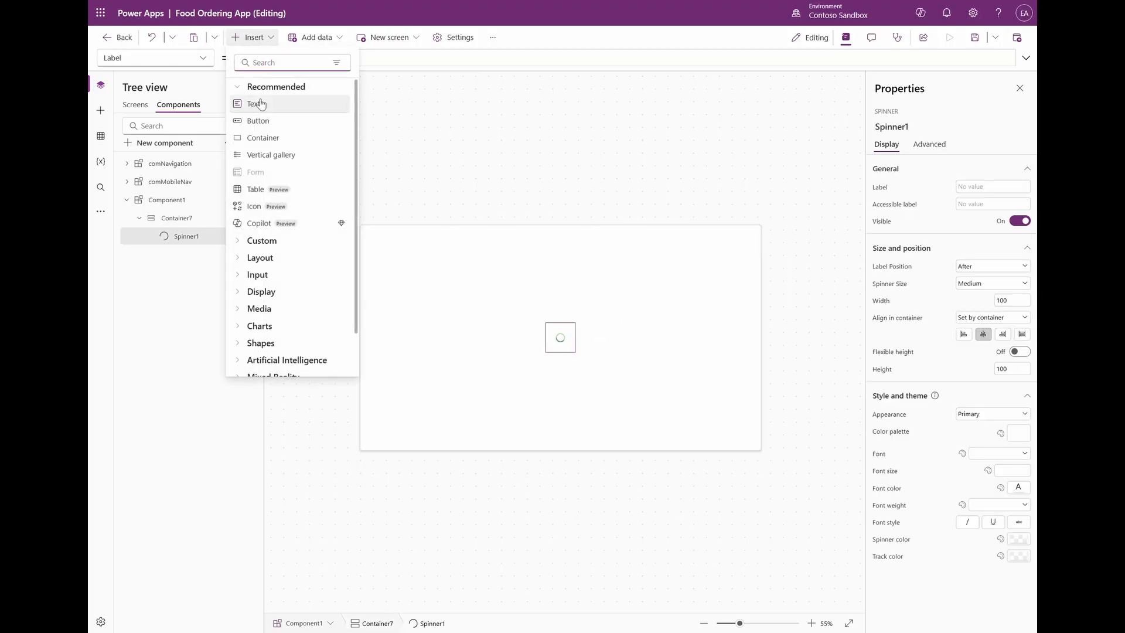
{"action": "left_click", "coordinate": [257, 104]}
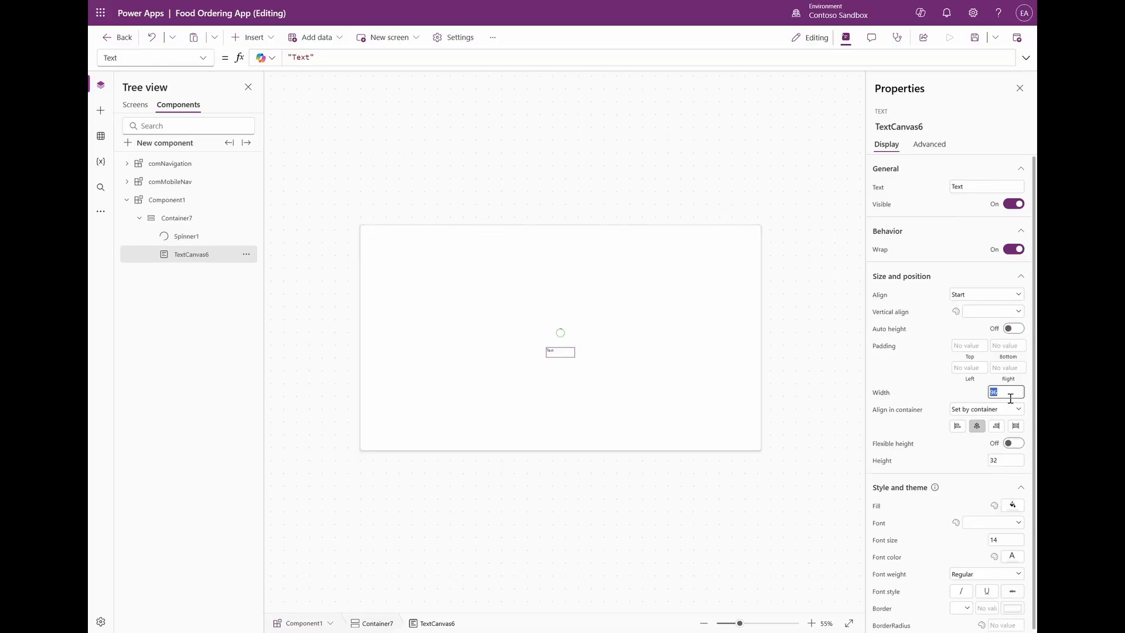
{"action": "left_click", "coordinate": [1016, 426]}
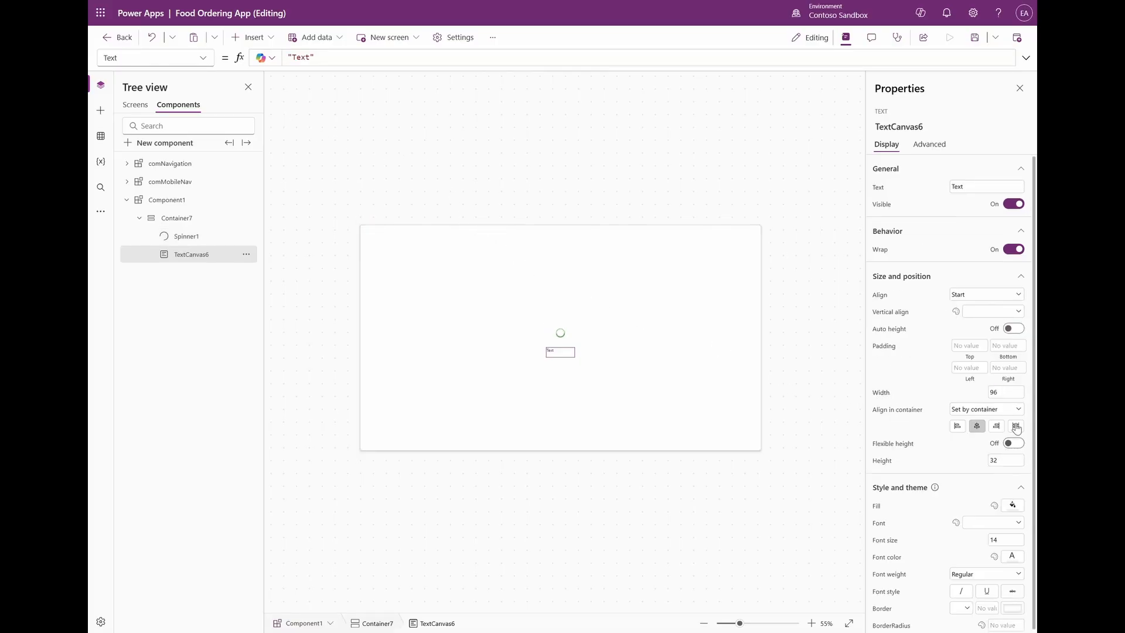
{"action": "left_click", "coordinate": [999, 311]}
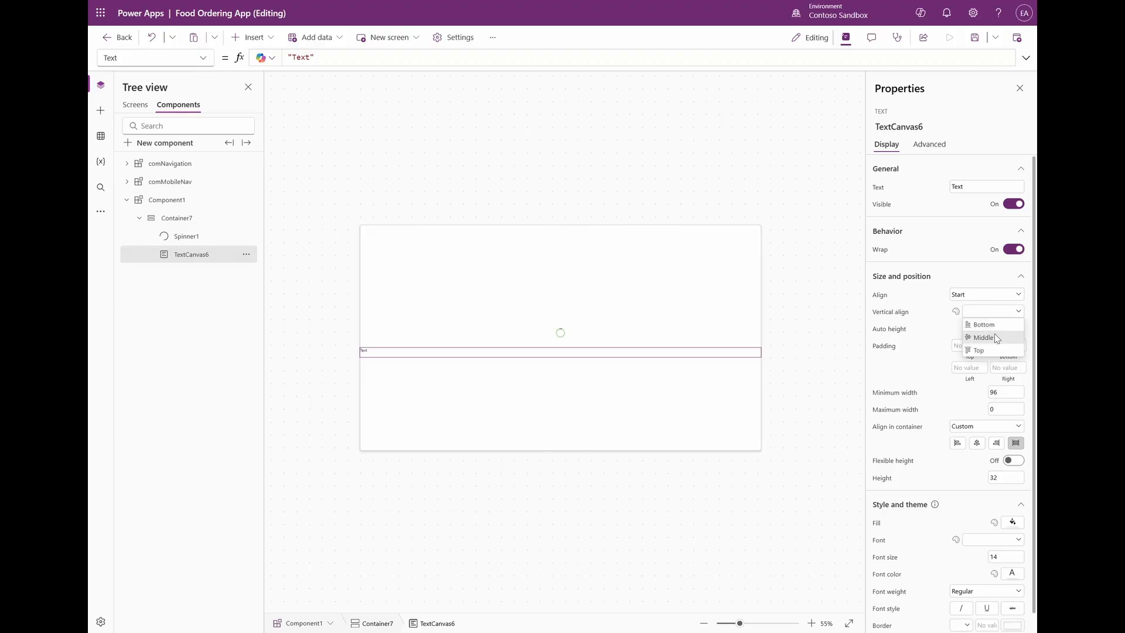
{"action": "left_click", "coordinate": [994, 337]}
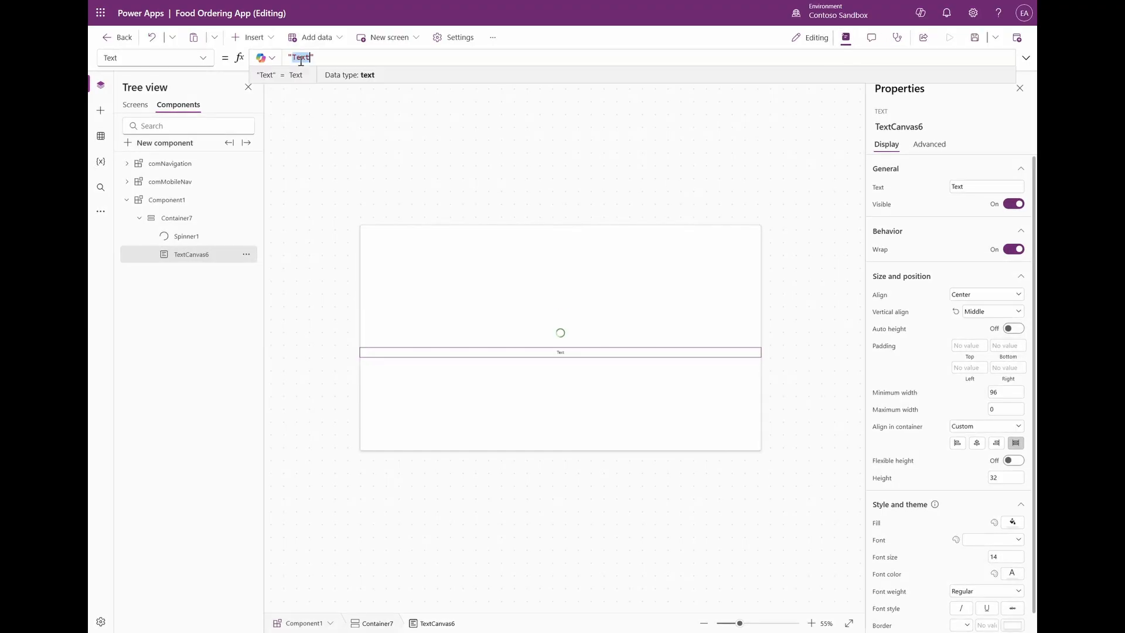
{"action": "double_click", "coordinate": [299, 60]}
{"action": "type", "text": "loadin"}
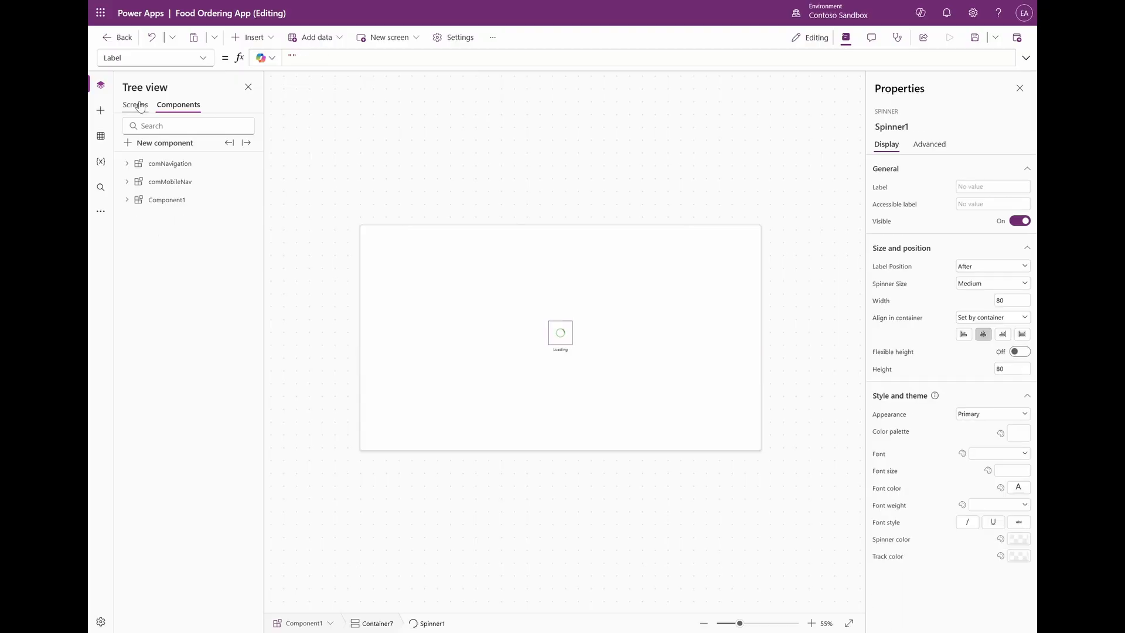
On the Dashboard screen, add Set(gblSpinner, true); at the start of the Submit Order button's OnSelect formula.
{"action": "left_click", "coordinate": [135, 104]}
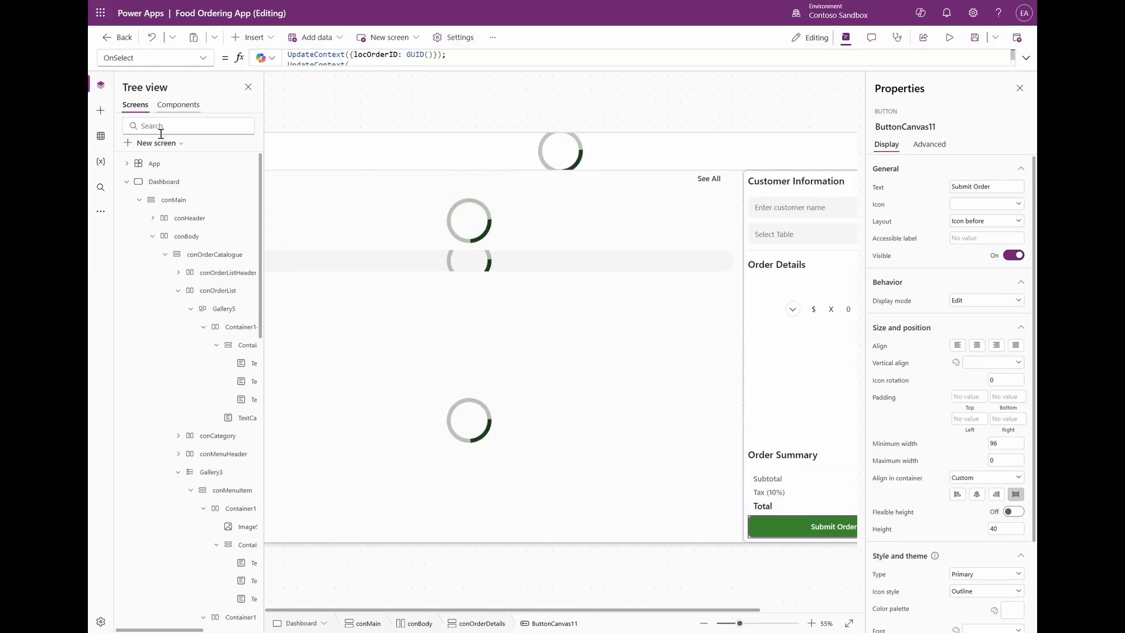
{"action": "left_click_drag", "start_coordinate": [910, 66], "coordinate": [889, 397]}
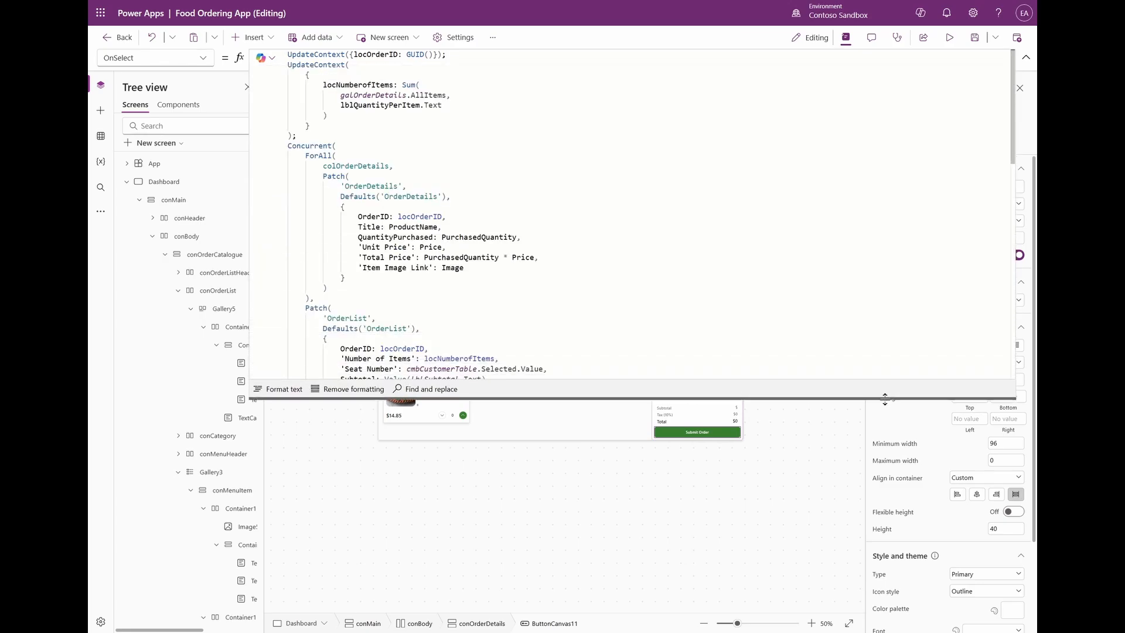
{"action": "left_click", "coordinate": [289, 57]}
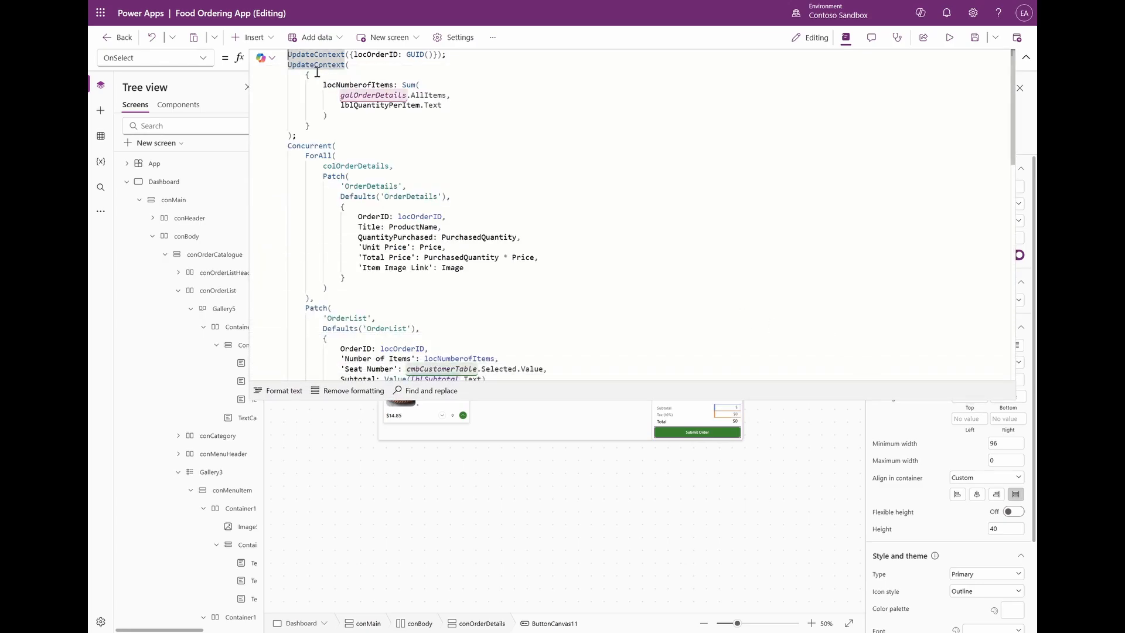
{"action": "key", "text": "Return"}
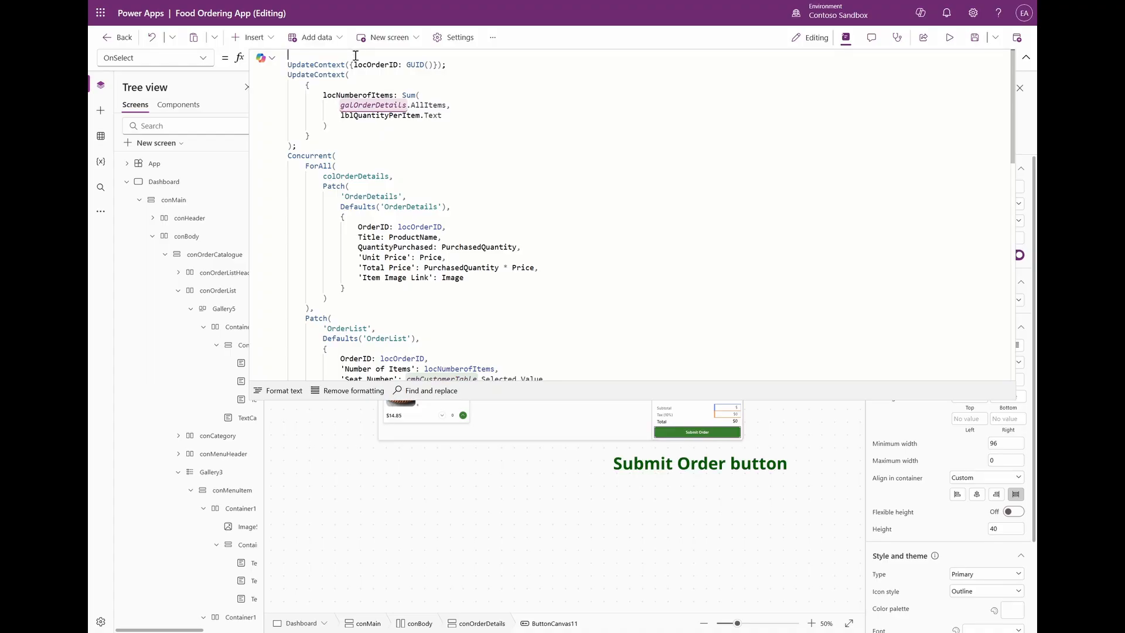
{"action": "type", "text": "S"}
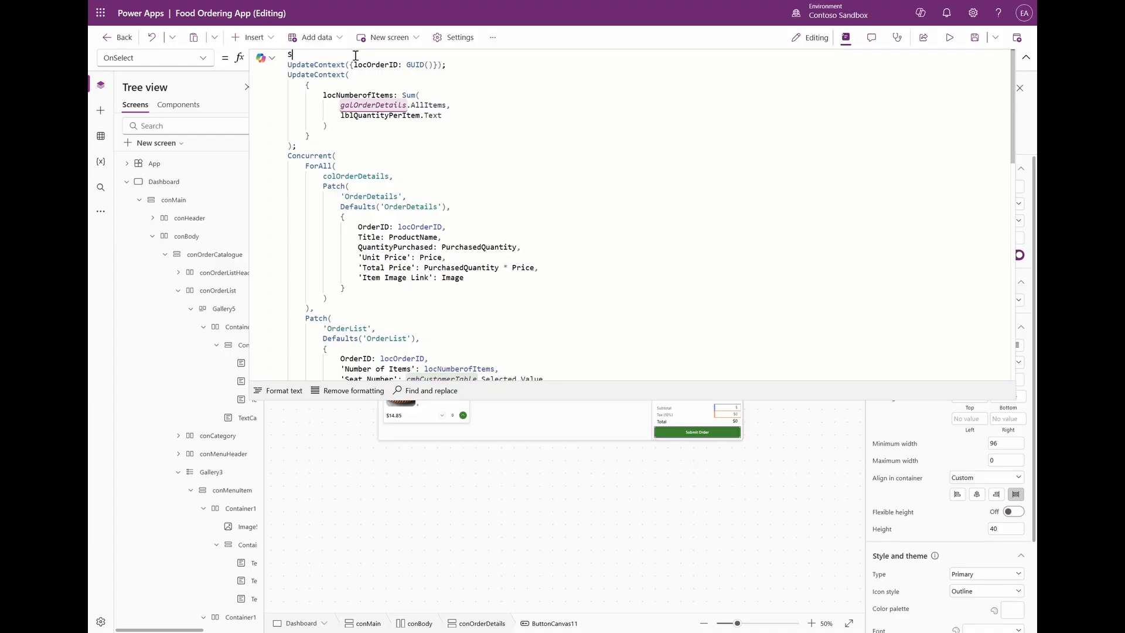
{"action": "type", "text": "et(gblSpi"}
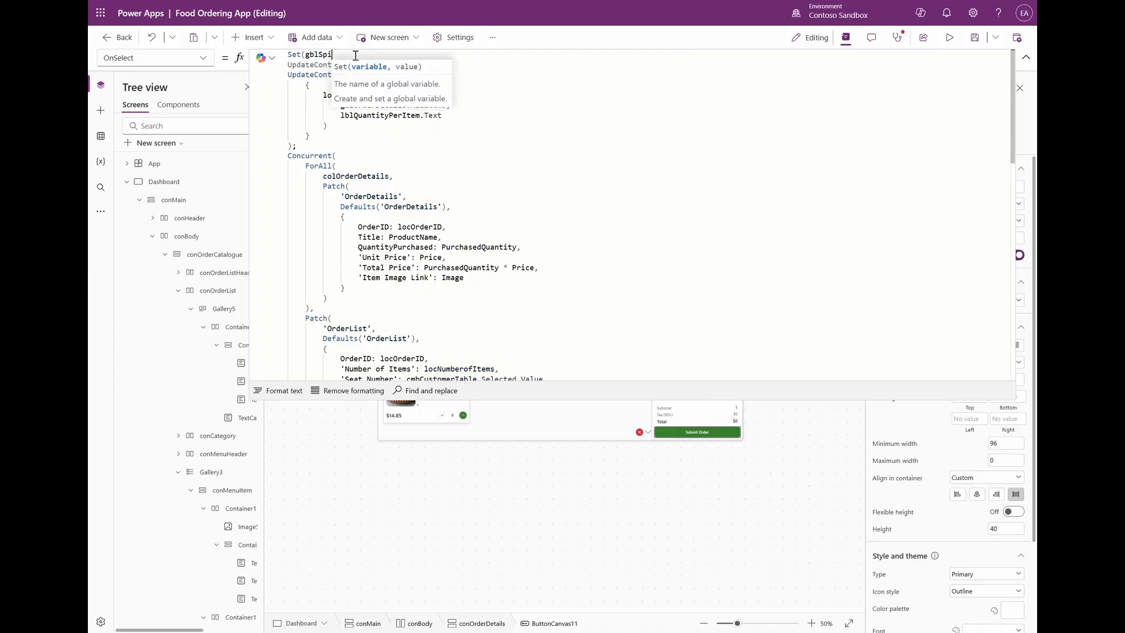
{"action": "type", "text": "nner, true"}
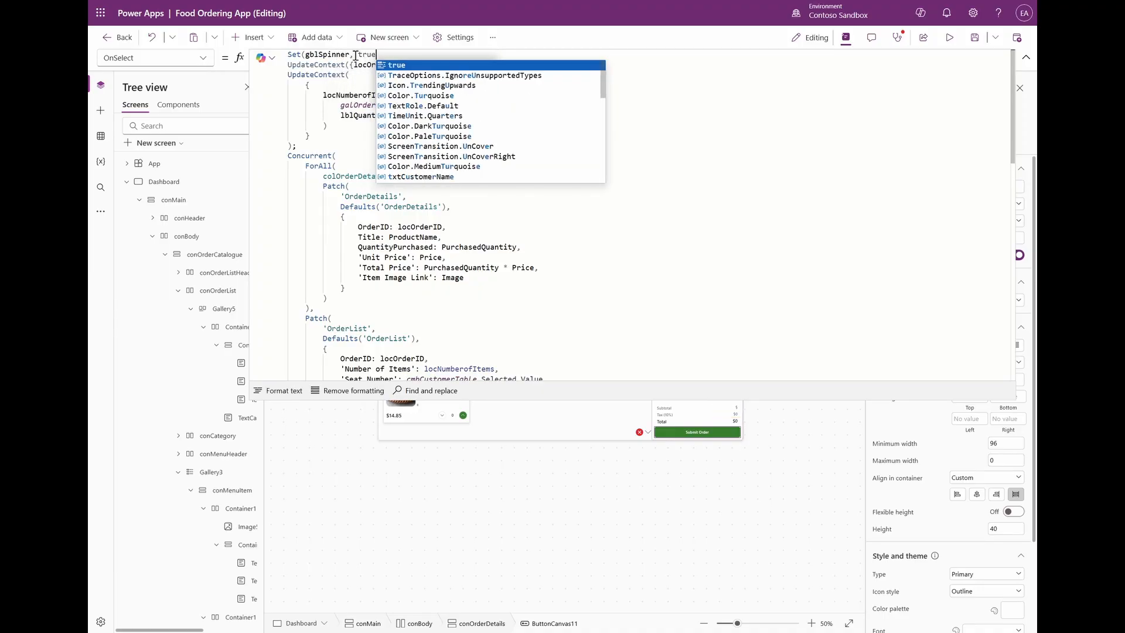
{"action": "type", "text": ");"}
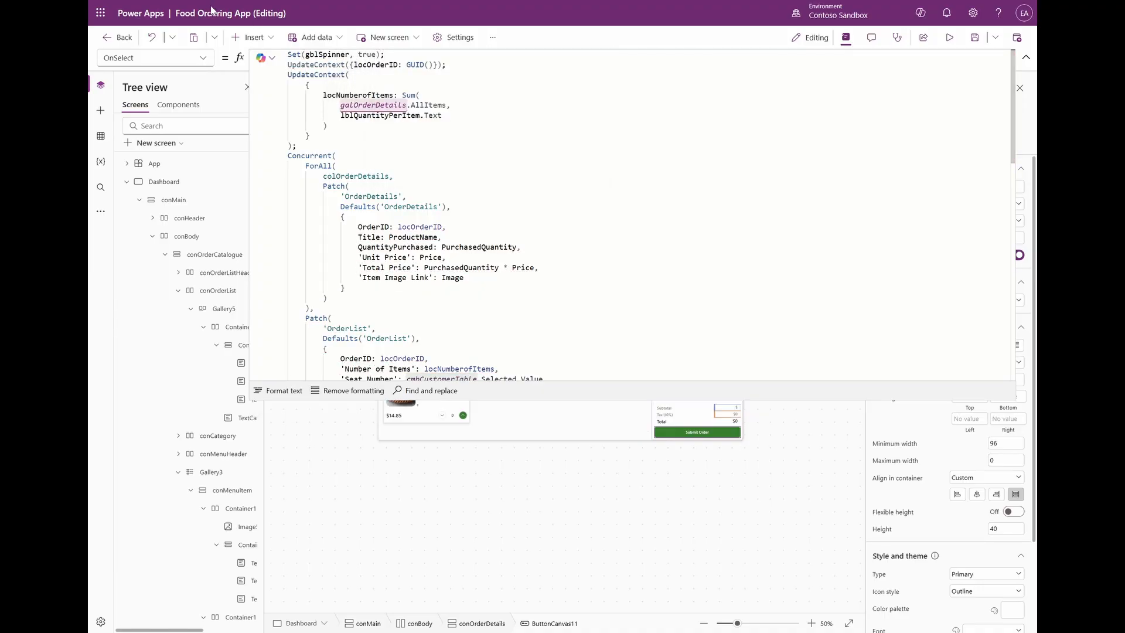
Add Set(gblSpinner, false); after the Notify call at the end of the Submit Order button's OnSelect formula.
{"action": "scroll", "coordinate": [401, 178], "scroll_direction": "down", "scroll_amount": 10}
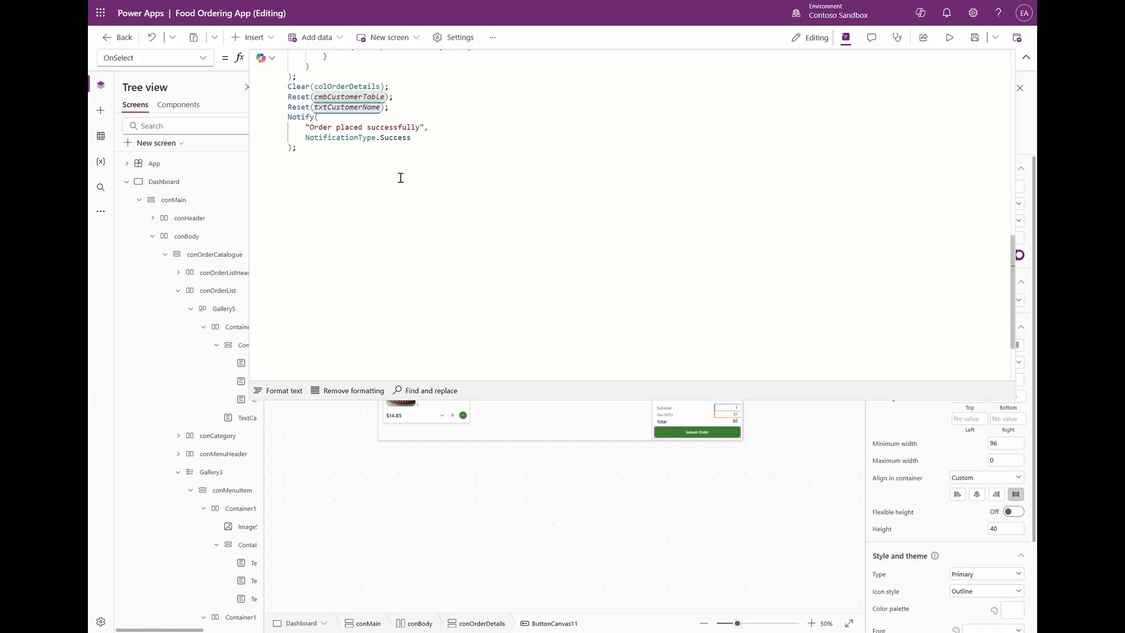
{"action": "left_click", "coordinate": [401, 178]}
{"action": "type", "text": "Set(gblSpinner, true);"}
{"action": "double_click", "coordinate": [379, 149]}
{"action": "type", "text": "f"}
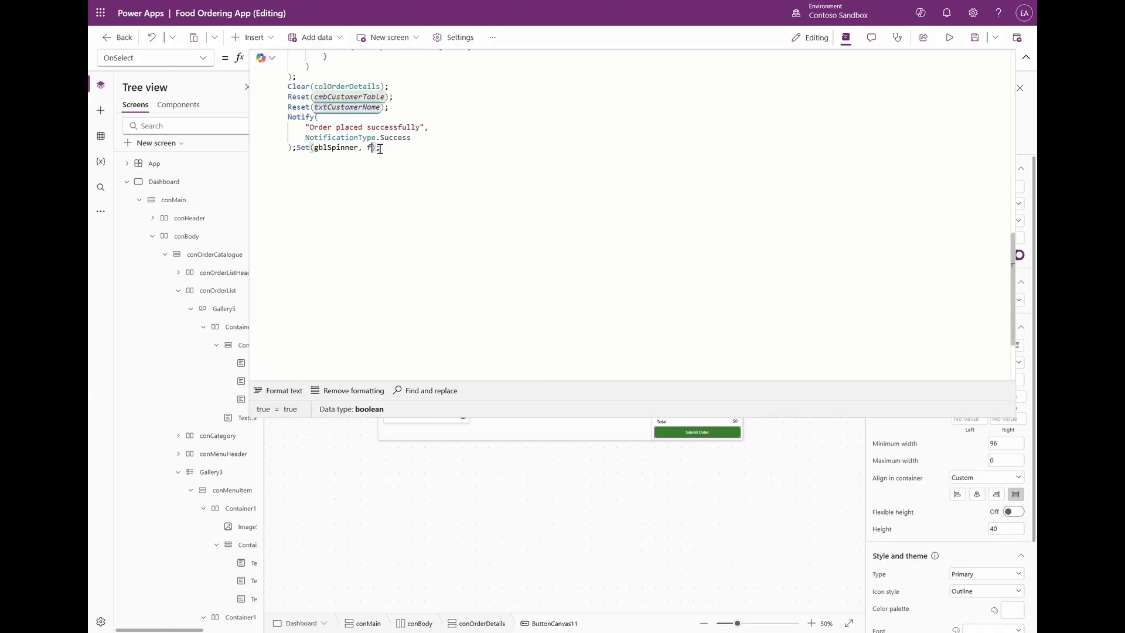
{"action": "type", "text": "alse"}
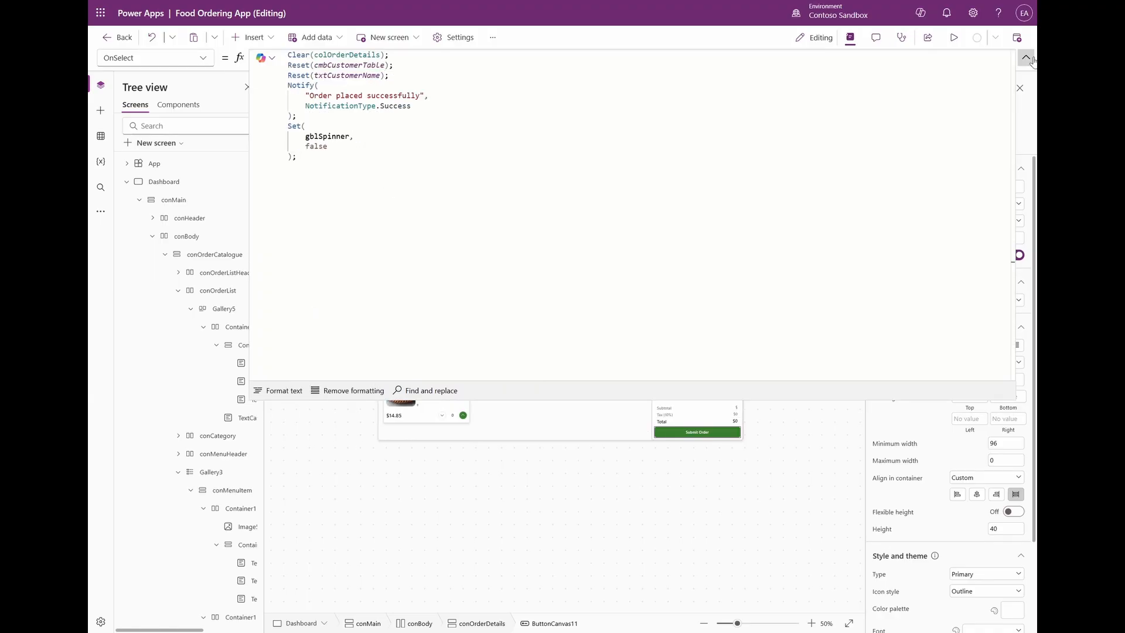
Insert the Component1 spinner component onto the Dashboard screen.
{"action": "left_click", "coordinate": [1027, 57]}
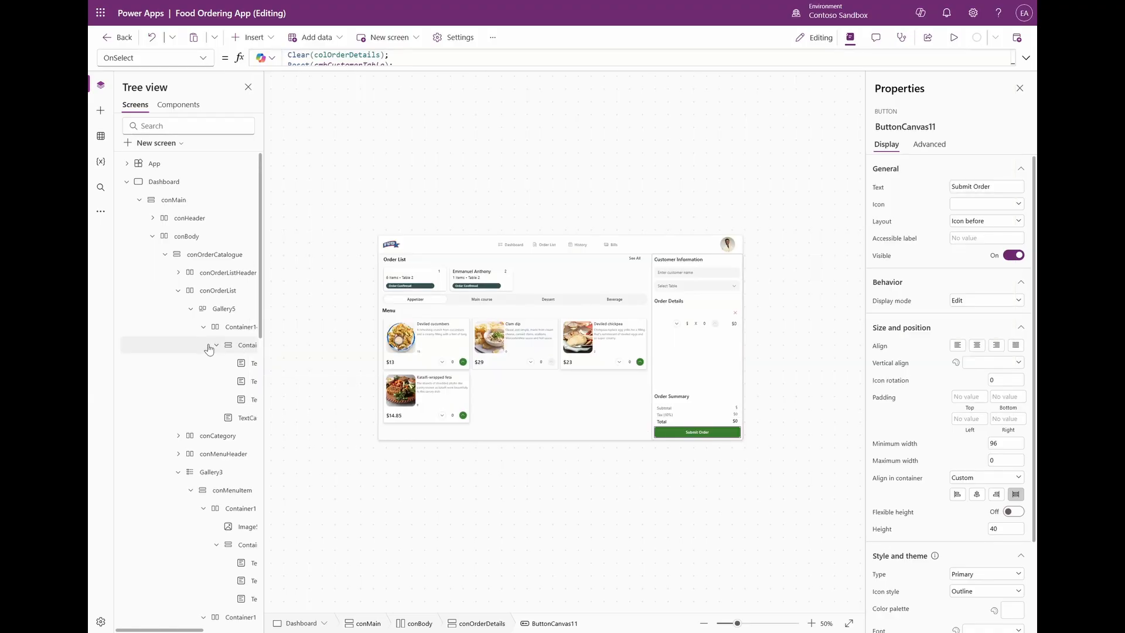
{"action": "left_click", "coordinate": [127, 183]}
{"action": "left_click", "coordinate": [154, 182]}
{"action": "left_click", "coordinate": [177, 109]}
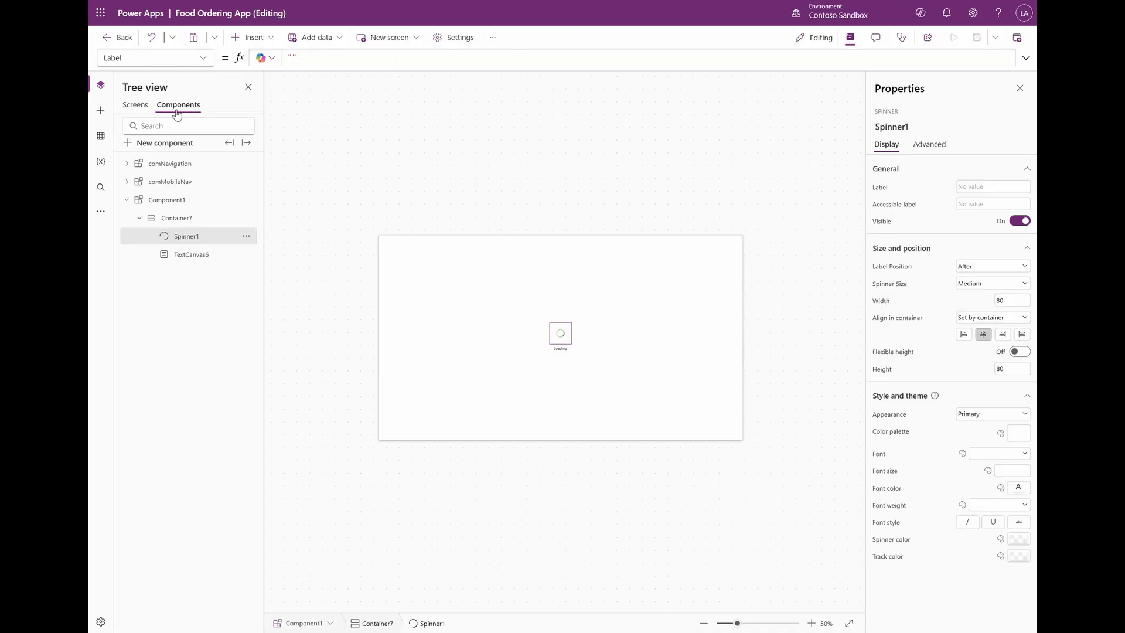
{"action": "left_click", "coordinate": [135, 104]}
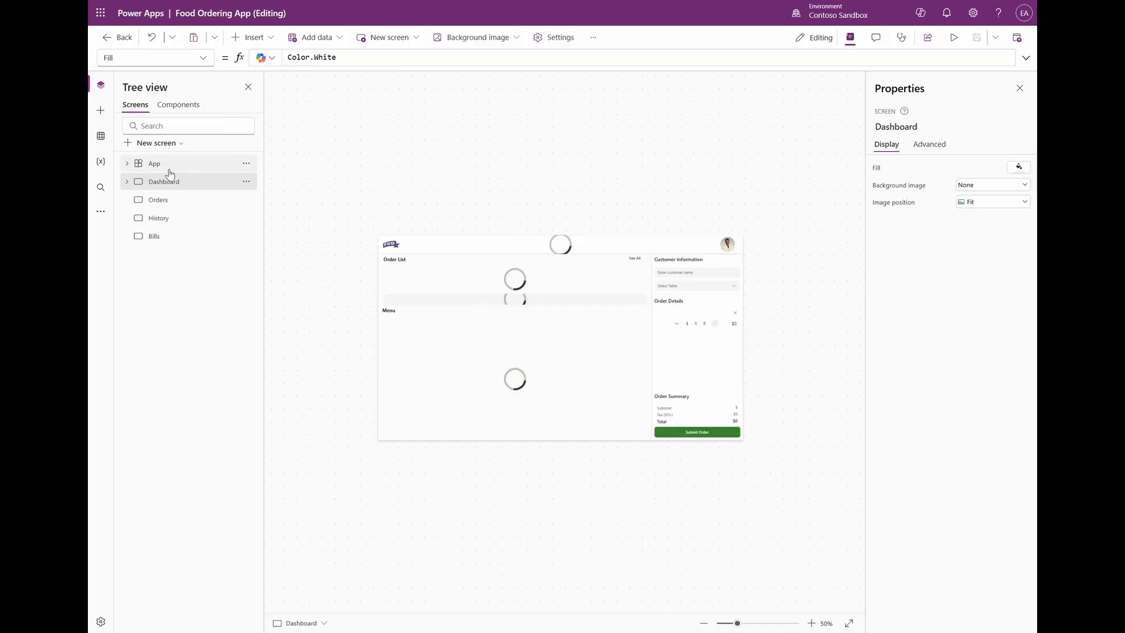
{"action": "left_click", "coordinate": [269, 38]}
{"action": "type", "text": "com"}
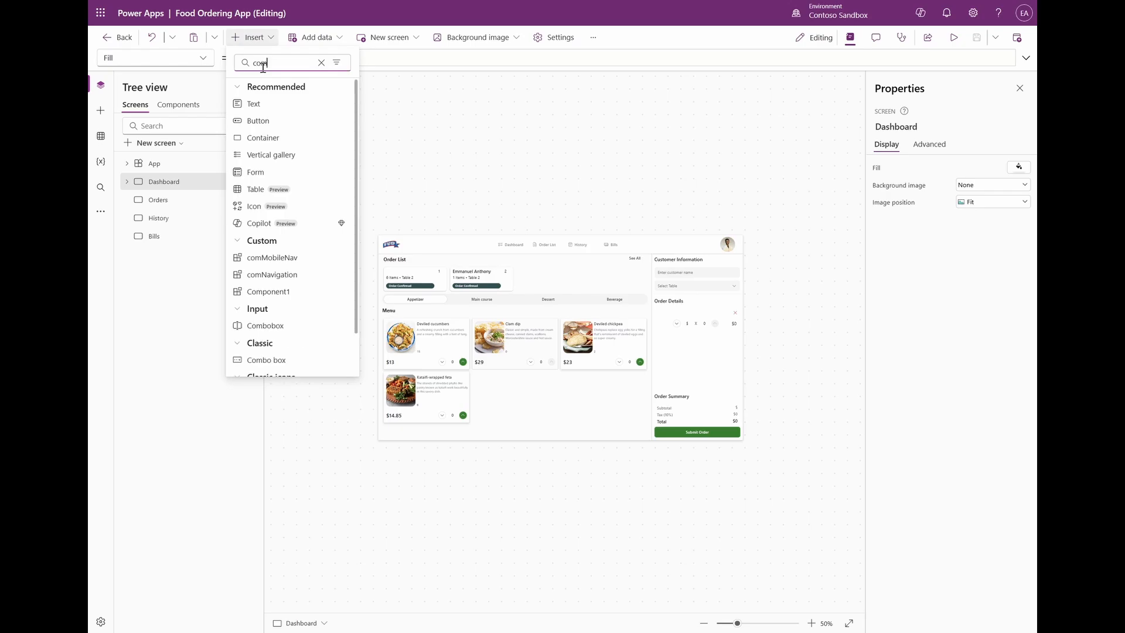
{"action": "left_click", "coordinate": [271, 291]}
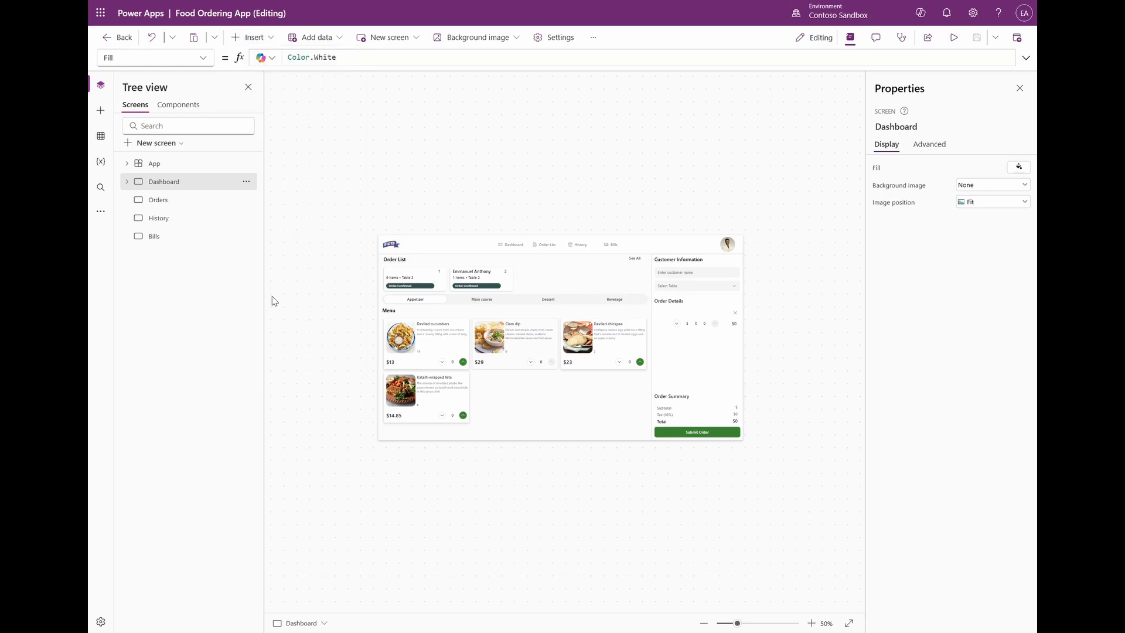
Set the fill of the container inside Component1 to RGBA(255, 255, 255, 0.9).
{"action": "left_click", "coordinate": [178, 105]}
{"action": "left_click", "coordinate": [410, 351]}
{"action": "left_click", "coordinate": [431, 387]}
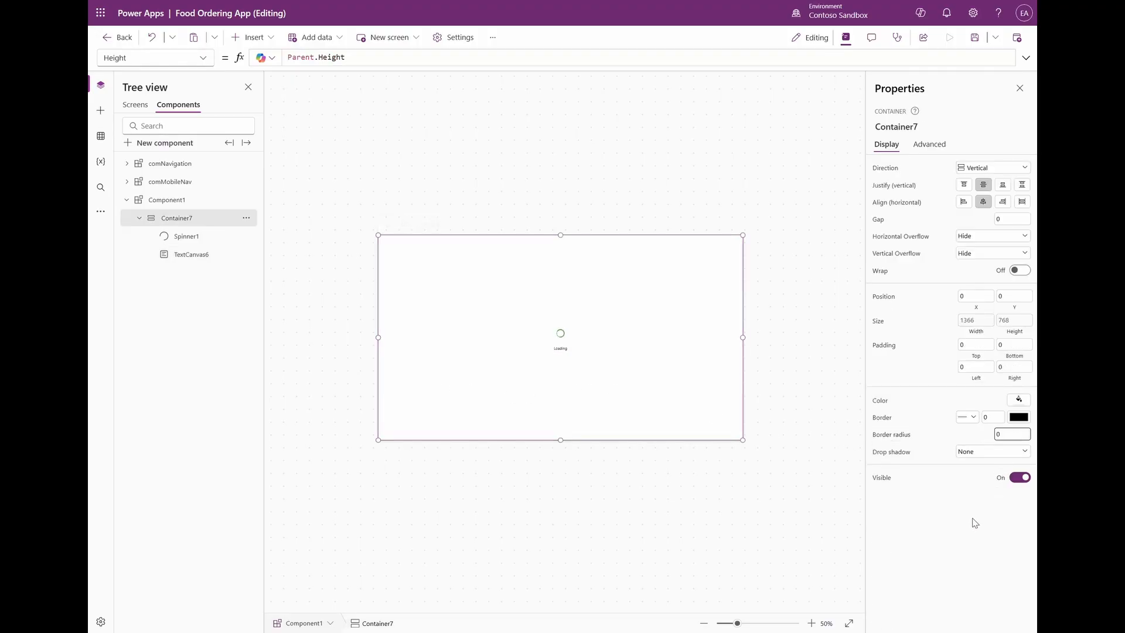
{"action": "left_click", "coordinate": [972, 518]}
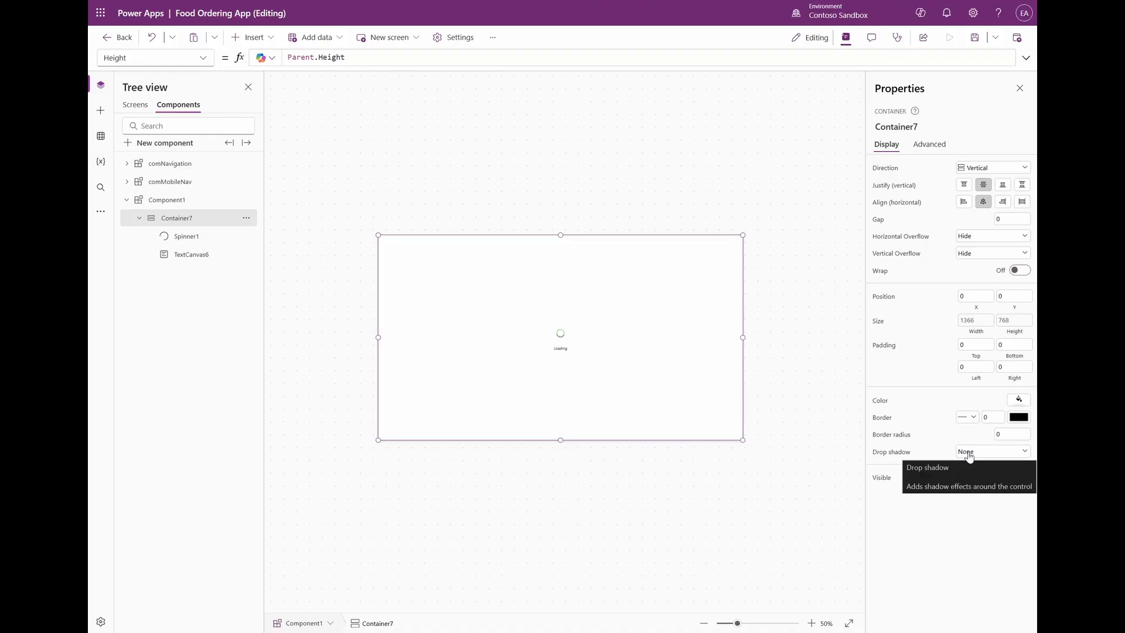
{"action": "left_click", "coordinate": [1019, 402]}
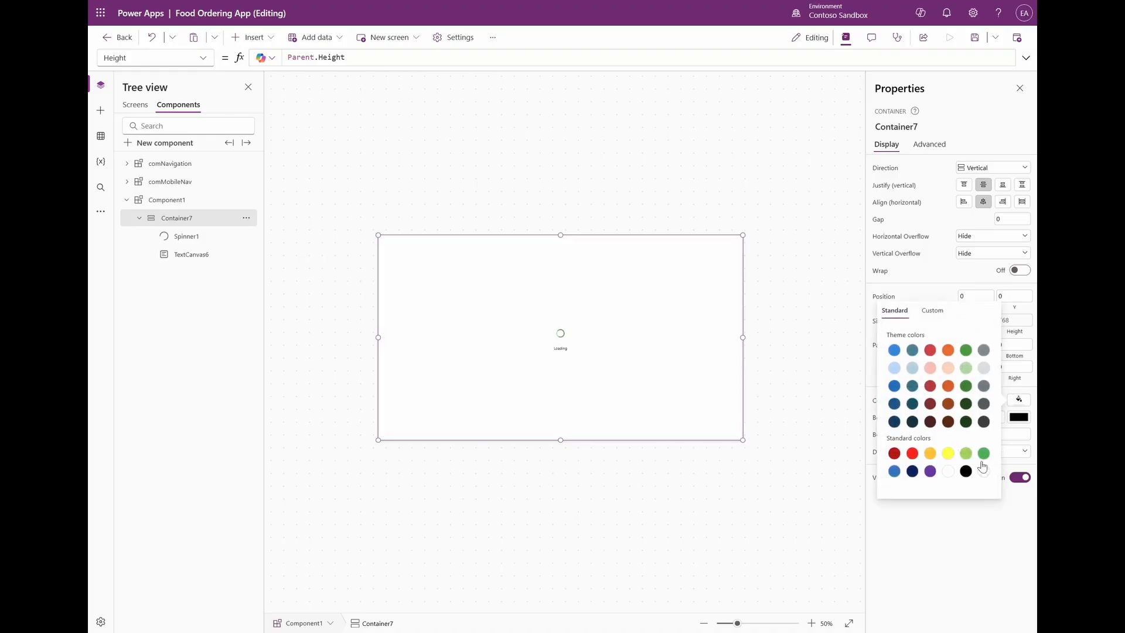
{"action": "left_click", "coordinate": [949, 471]}
{"action": "left_click", "coordinate": [428, 59]}
{"action": "type", "text": "0.9"}
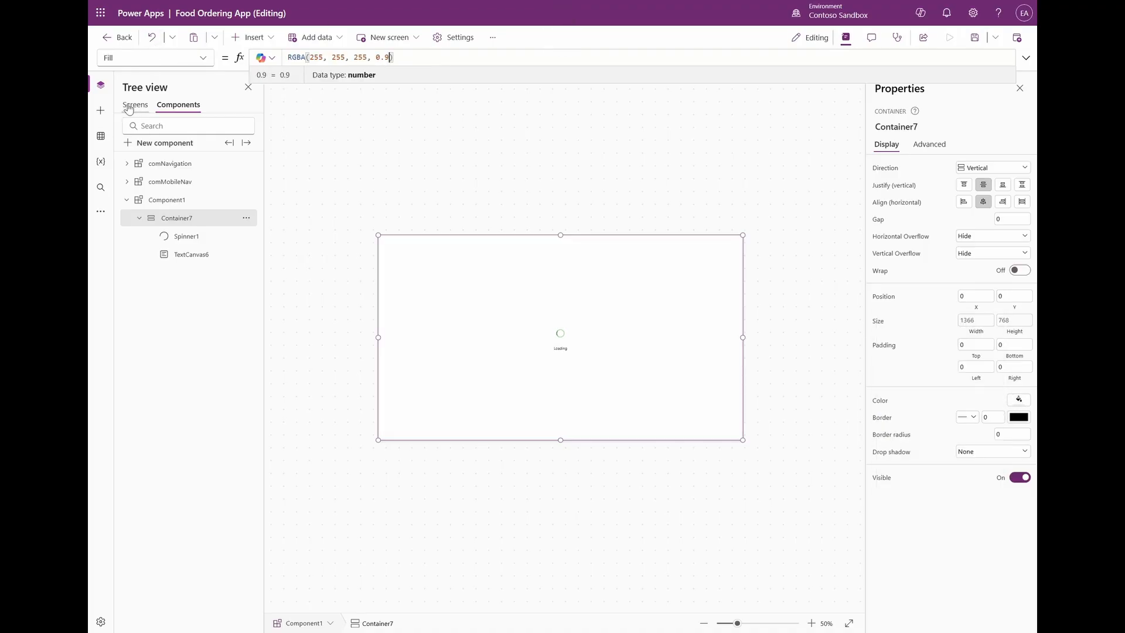
On the Dashboard screen, set the Visible property of the spinner component instance to gblSpinner.
{"action": "left_click", "coordinate": [135, 105]}
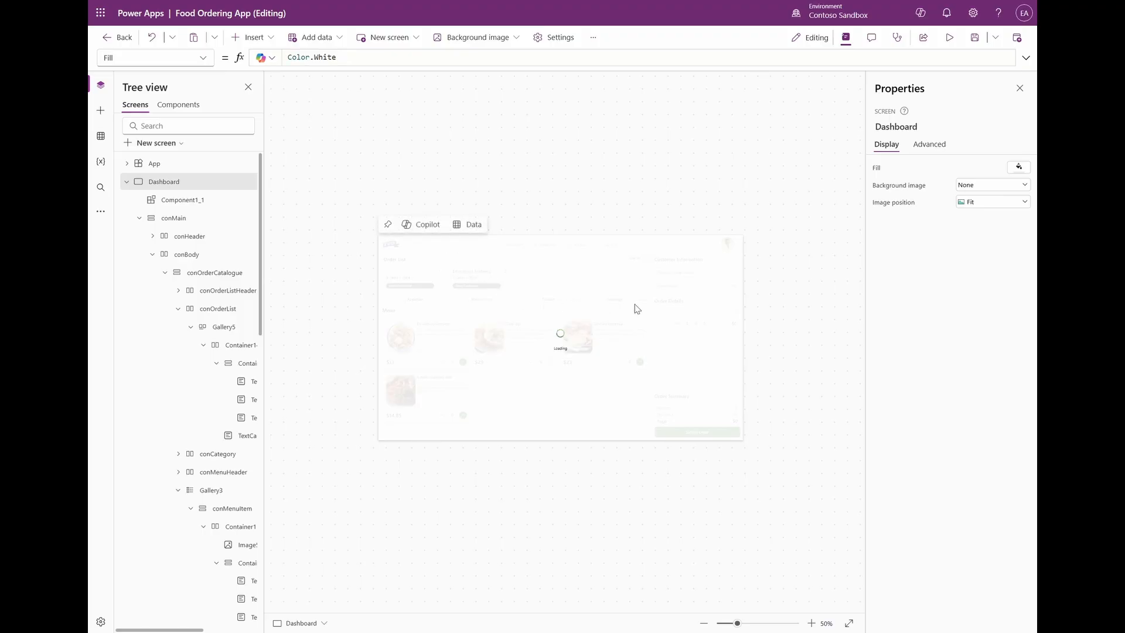
{"action": "left_click", "coordinate": [639, 361]}
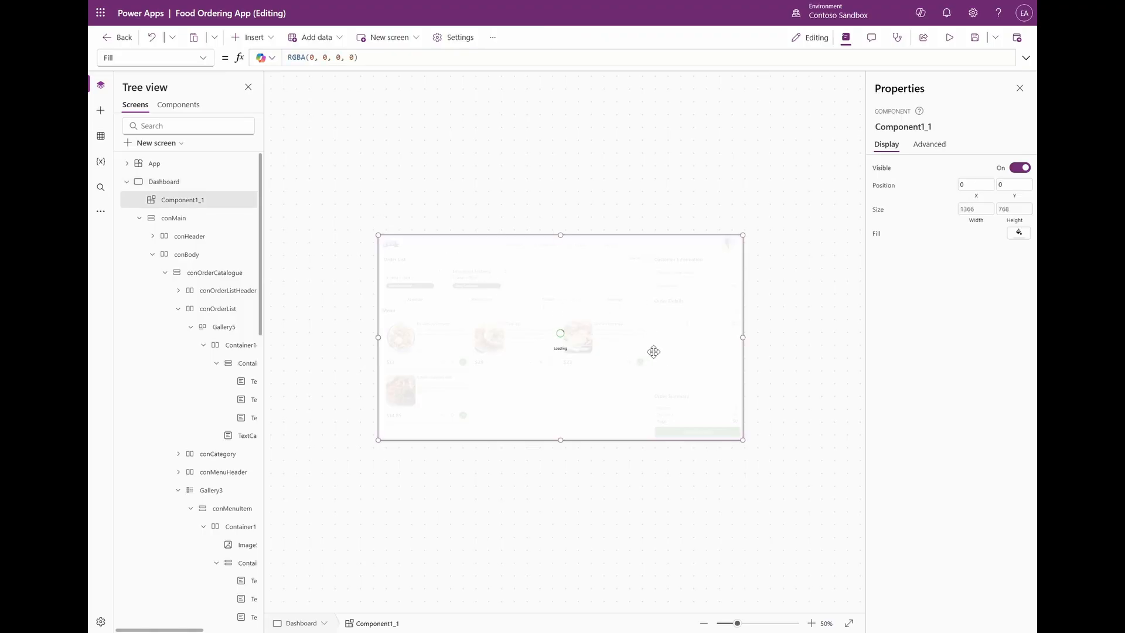
{"action": "left_click", "coordinate": [882, 168]}
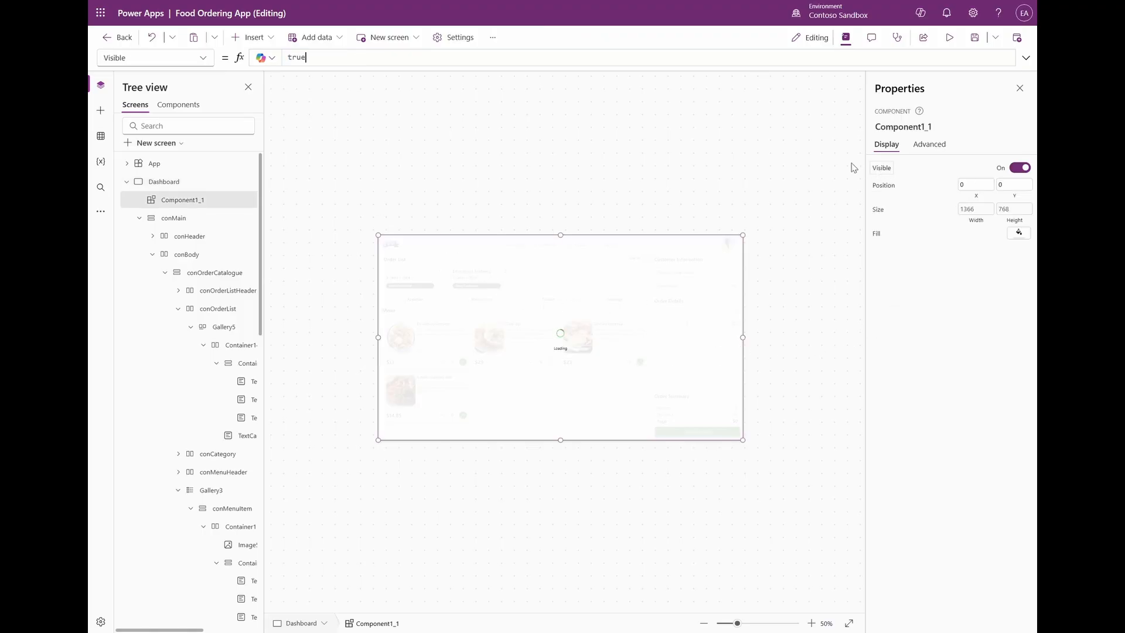
{"action": "triple_click", "coordinate": [351, 57]}
{"action": "type", "text": "gblsap"}
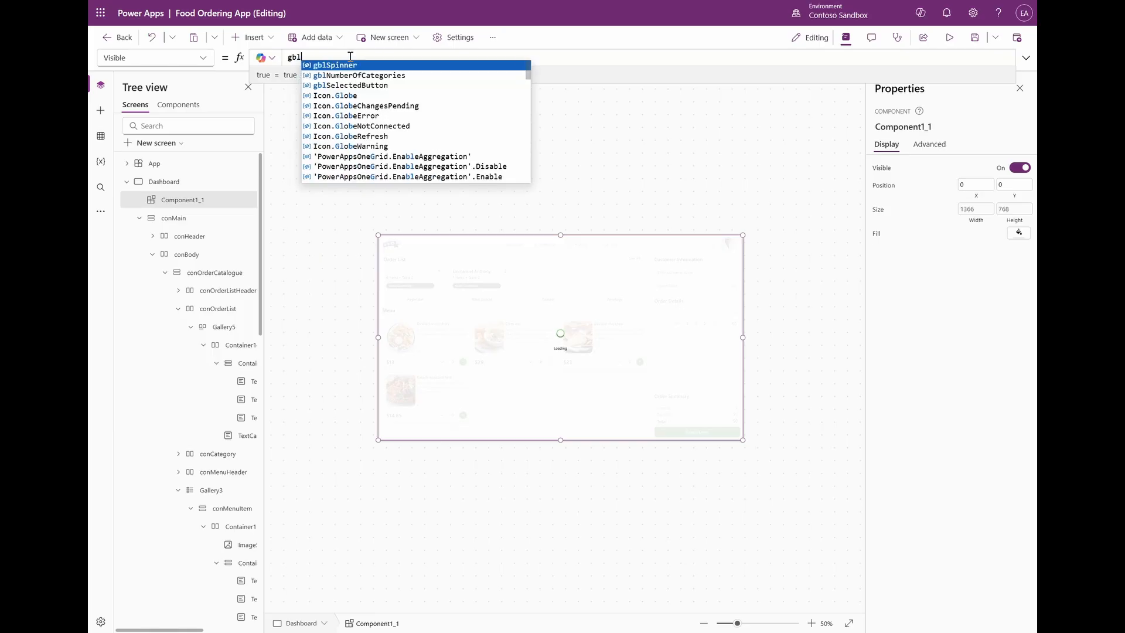
{"action": "key", "text": "BackSpace"}
{"action": "key", "text": "BackSpace"}
{"action": "key", "text": "BackSpace"}
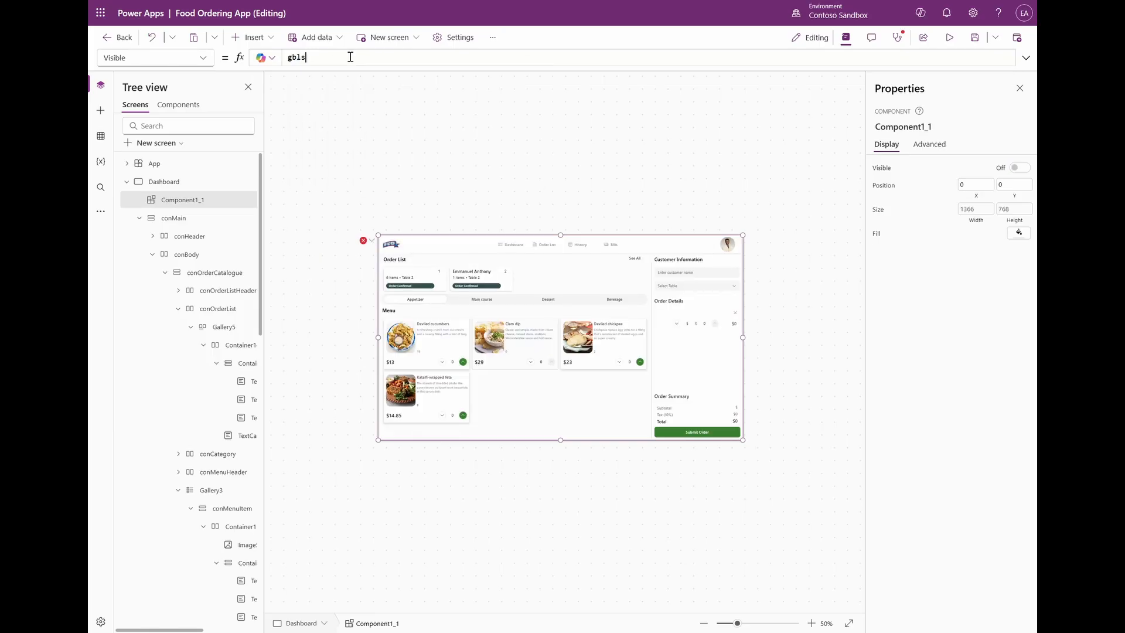
{"action": "key", "text": "Tab"}
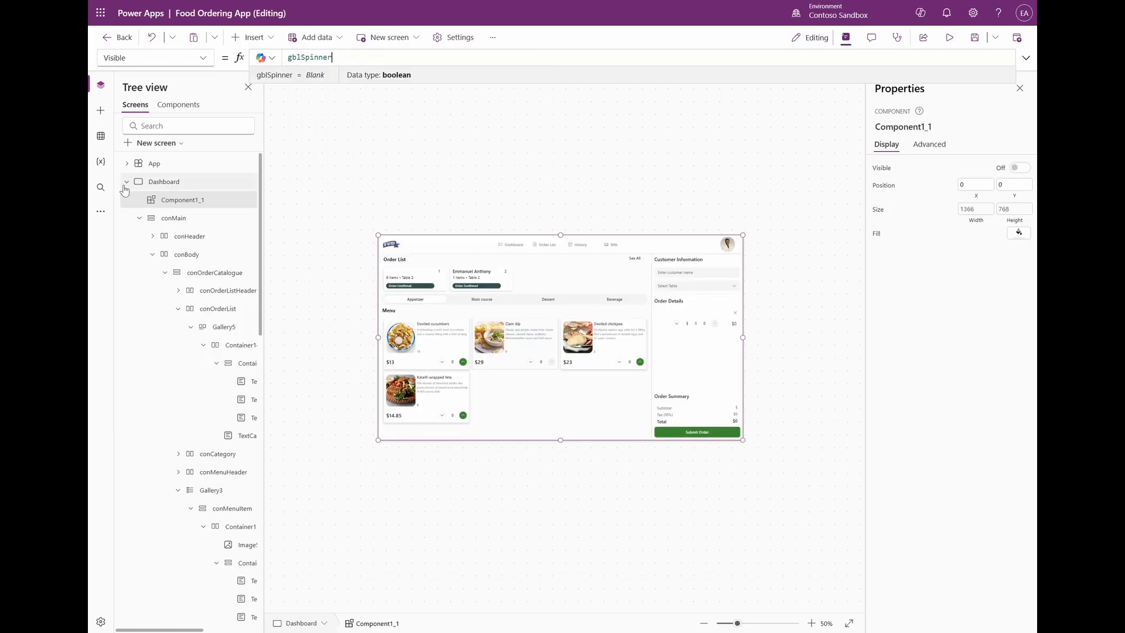
Add Set(gblSpinner, false); at the end of the App object's OnStart formula and put another gblSpinner Set statement at its start.
{"action": "left_click", "coordinate": [156, 163]}
{"action": "left_click", "coordinate": [202, 58]}
{"action": "left_click", "coordinate": [128, 224]}
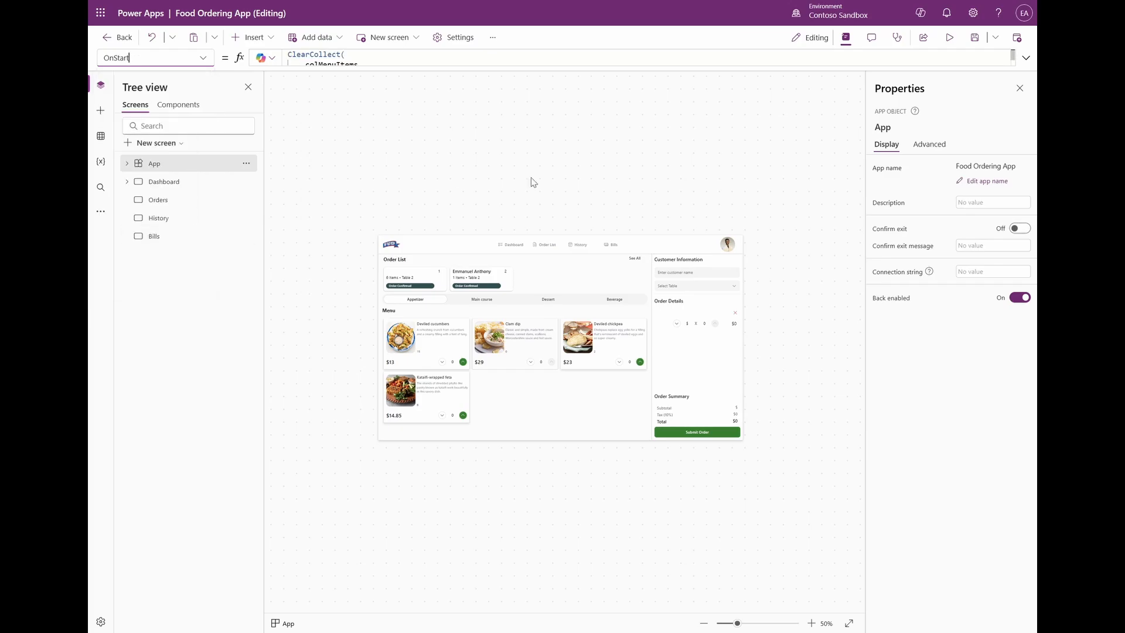
{"action": "left_click_drag", "start_coordinate": [902, 66], "coordinate": [887, 443]}
{"action": "scroll", "coordinate": [550, 336], "scroll_direction": "down", "scroll_amount": 5}
{"action": "left_click", "coordinate": [507, 334]}
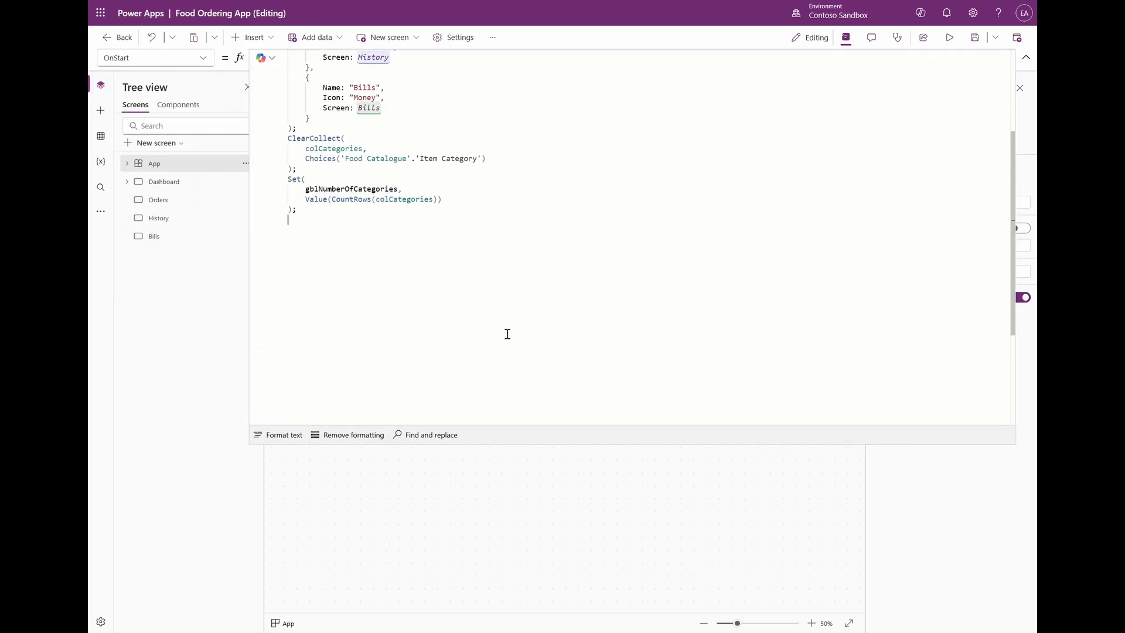
{"action": "type", "text": "Set"}
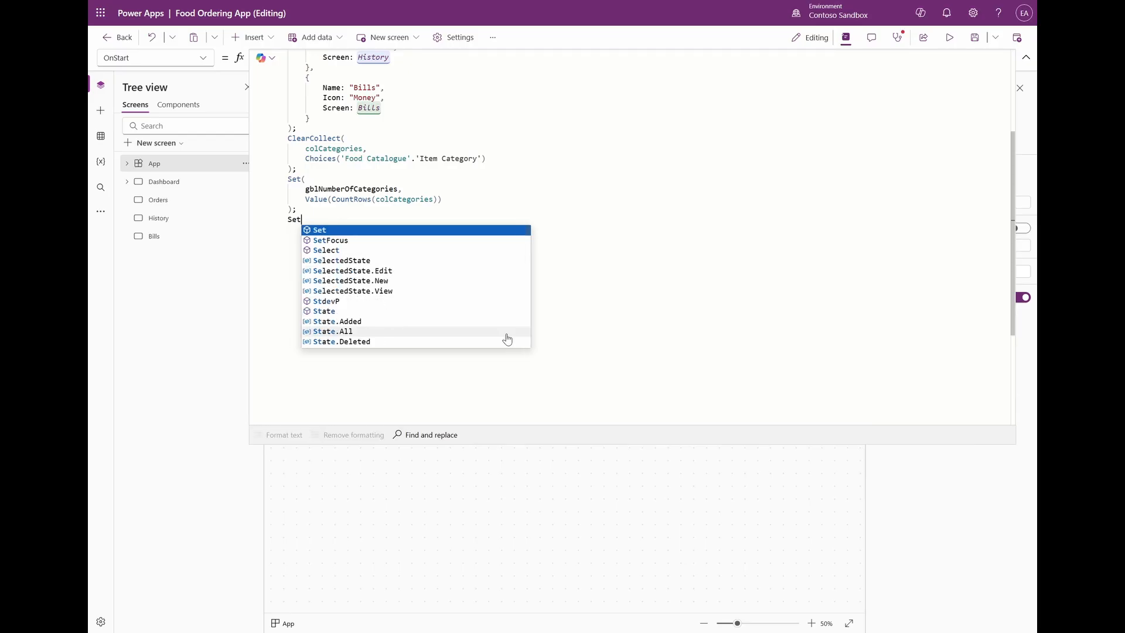
{"action": "type", "text": "(gbl"}
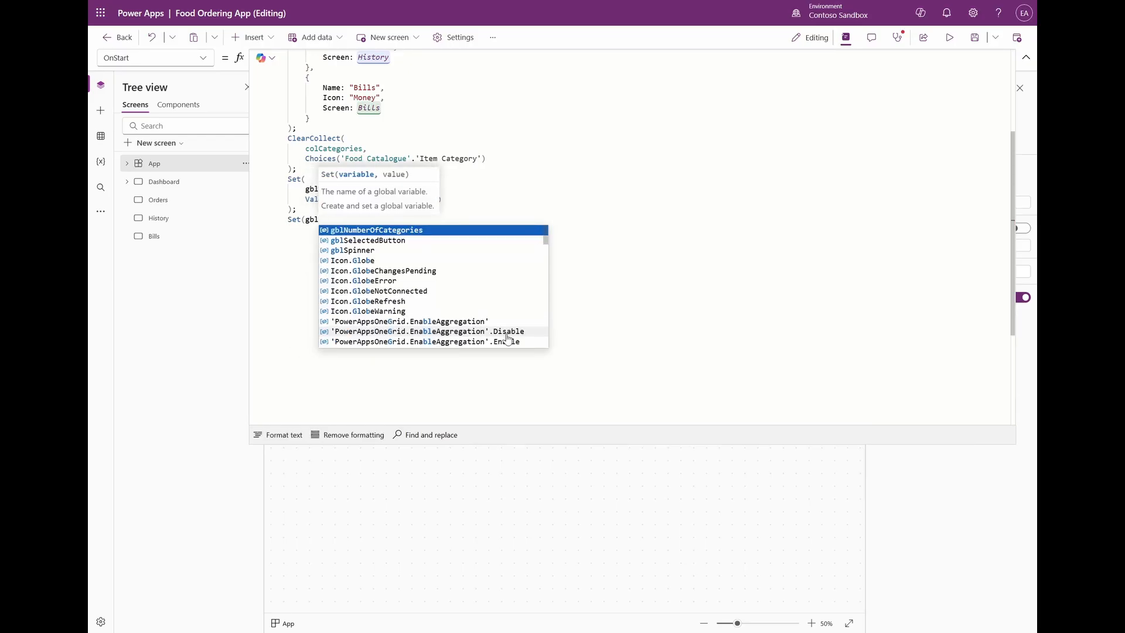
{"action": "type", "text": "Spi"}
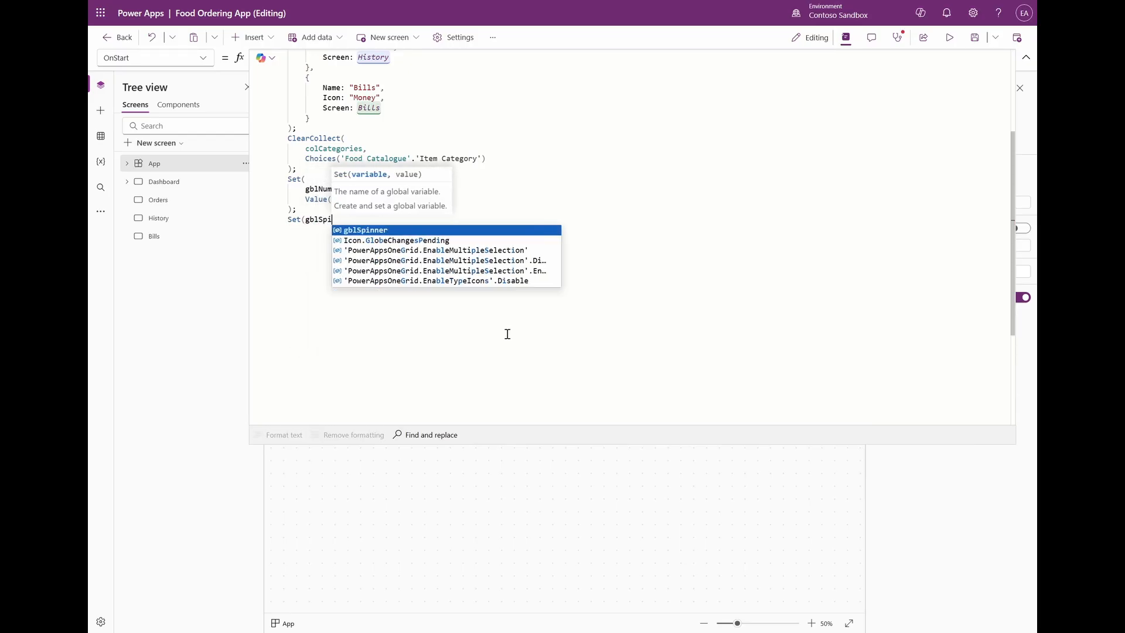
{"action": "key", "text": "Tab"}
{"action": "type", "text": ","}
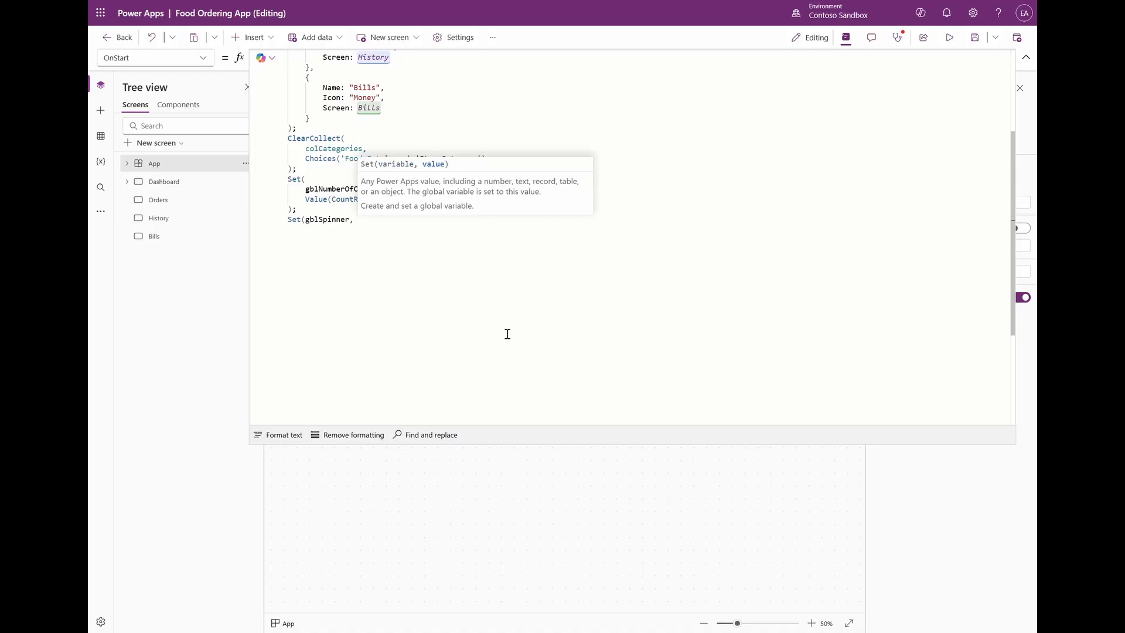
{"action": "type", "text": " false"}
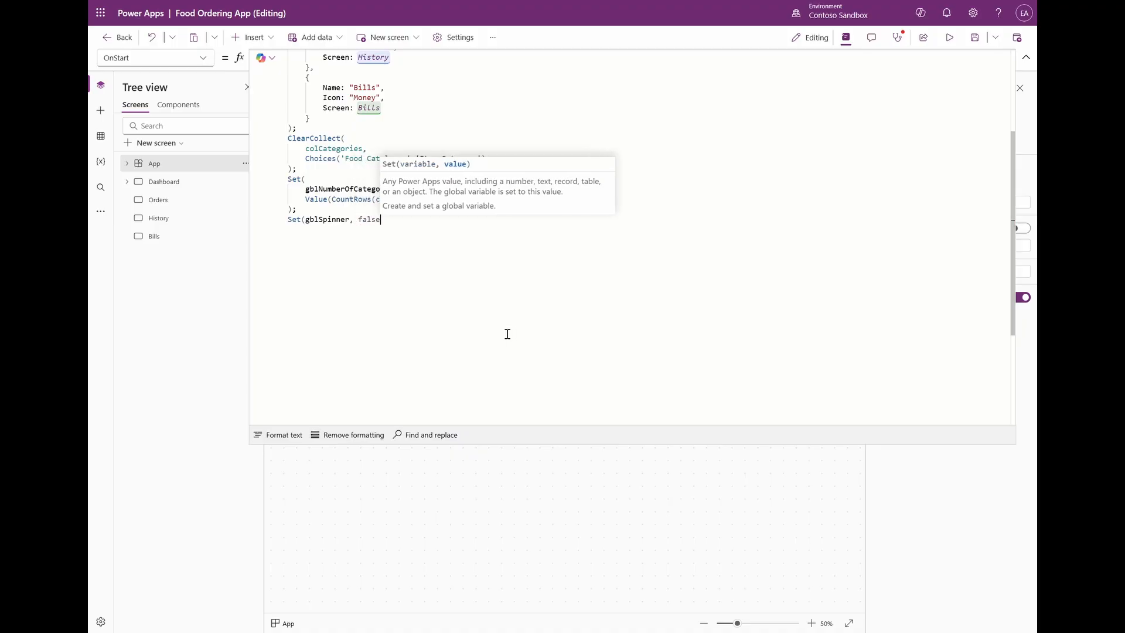
{"action": "type", "text": ");"}
{"action": "scroll", "coordinate": [507, 334], "scroll_direction": "up", "scroll_amount": 3}
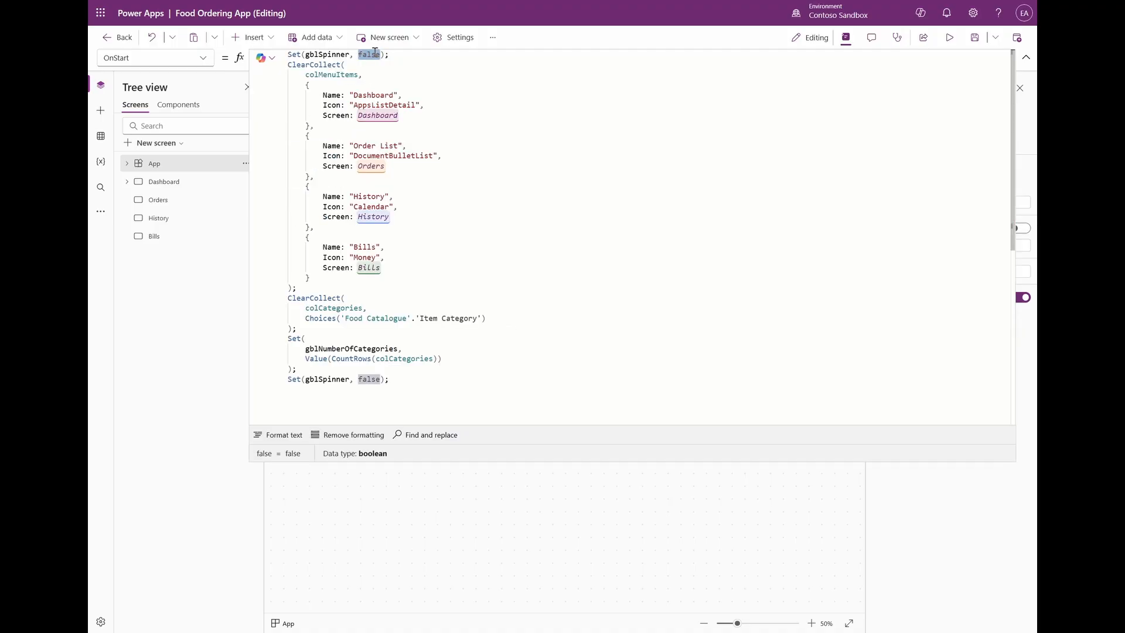
{"action": "type", "text": "e"}
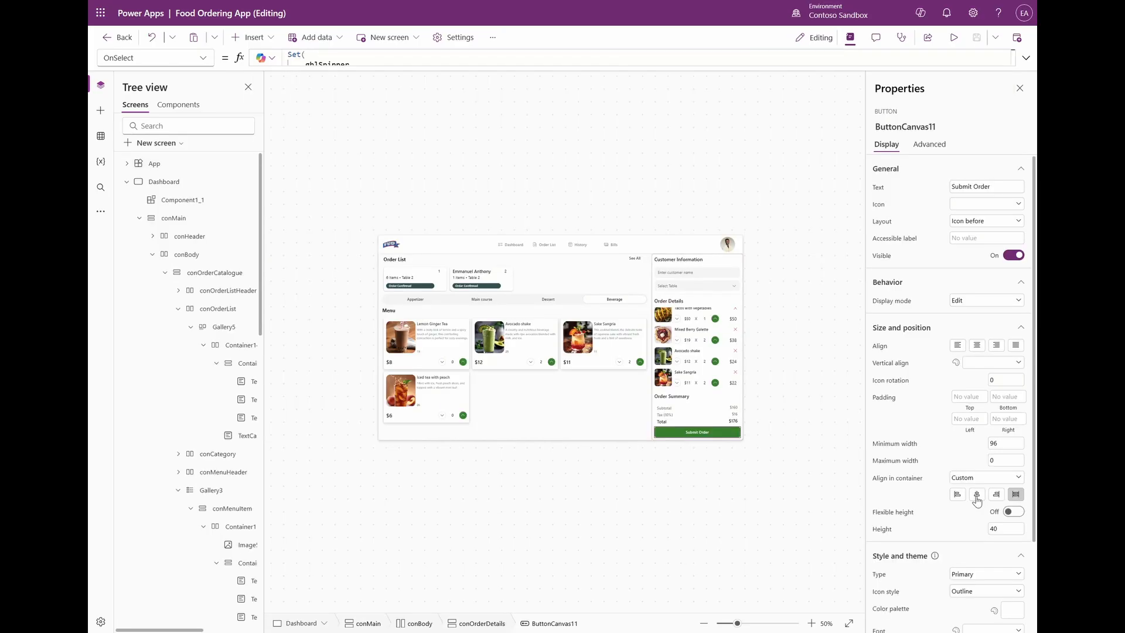
Set the Submit Order button's DisplayMode to If(IsEmpty(colOrderDetails) || IsBlank(txtCustomerName.Value) || IsBlank(cmbCustomerTable.Selected.Value), DisplayMode.Disabled, DisplayMode.Edit).
{"action": "left_click", "coordinate": [698, 434]}
{"action": "left_click", "coordinate": [723, 435]}
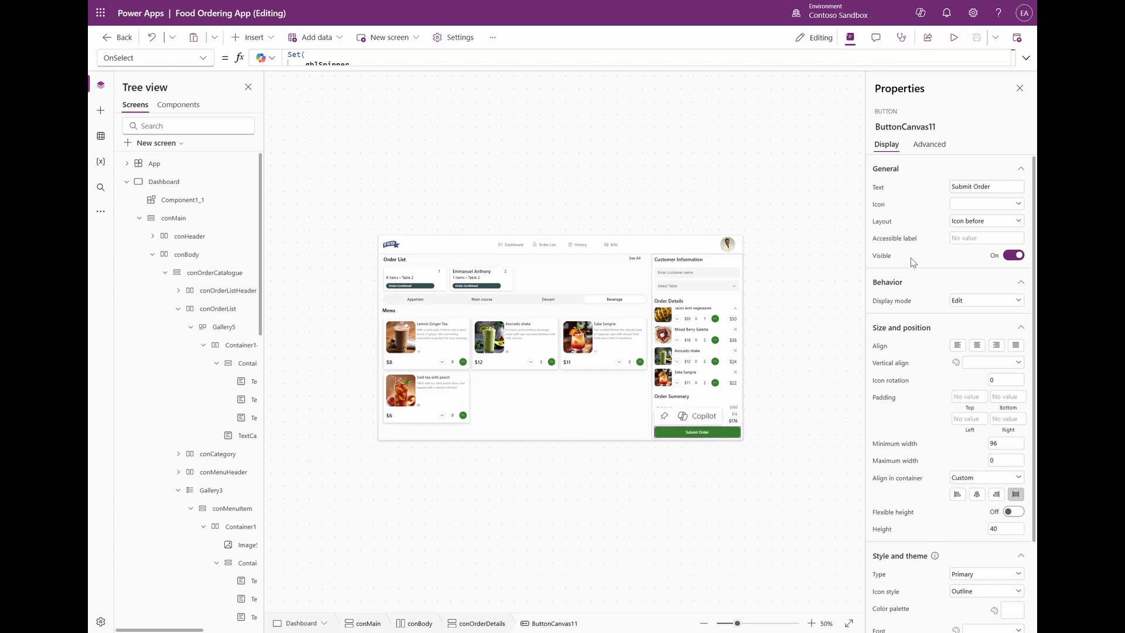
{"action": "left_click", "coordinate": [903, 300]}
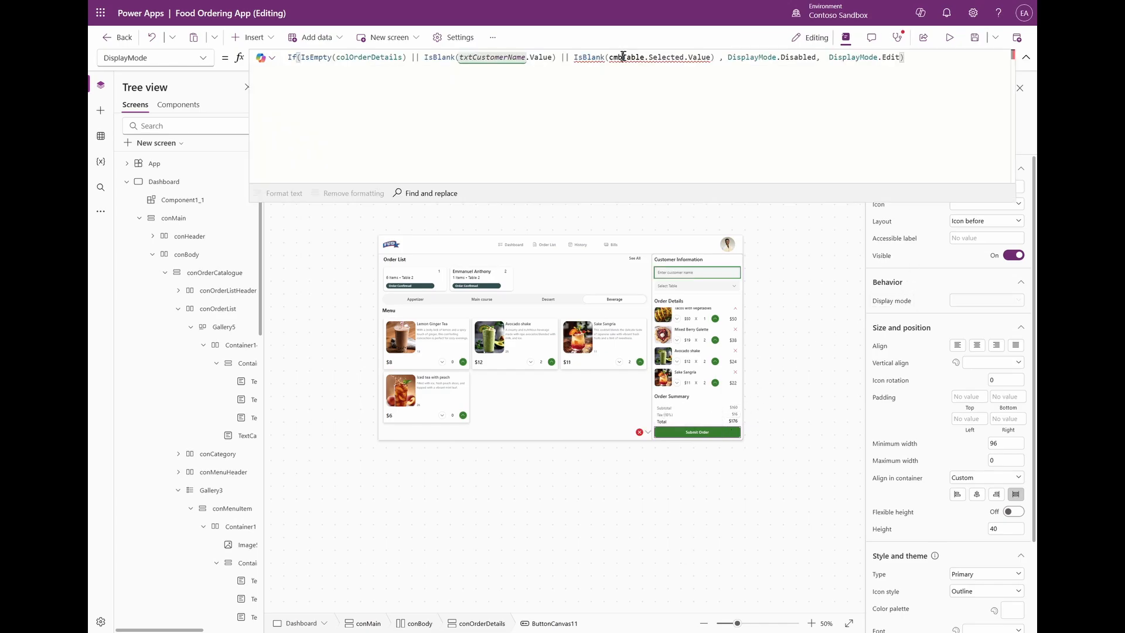
{"action": "left_click", "coordinate": [623, 57]}
{"action": "type", "text": "Custo"}
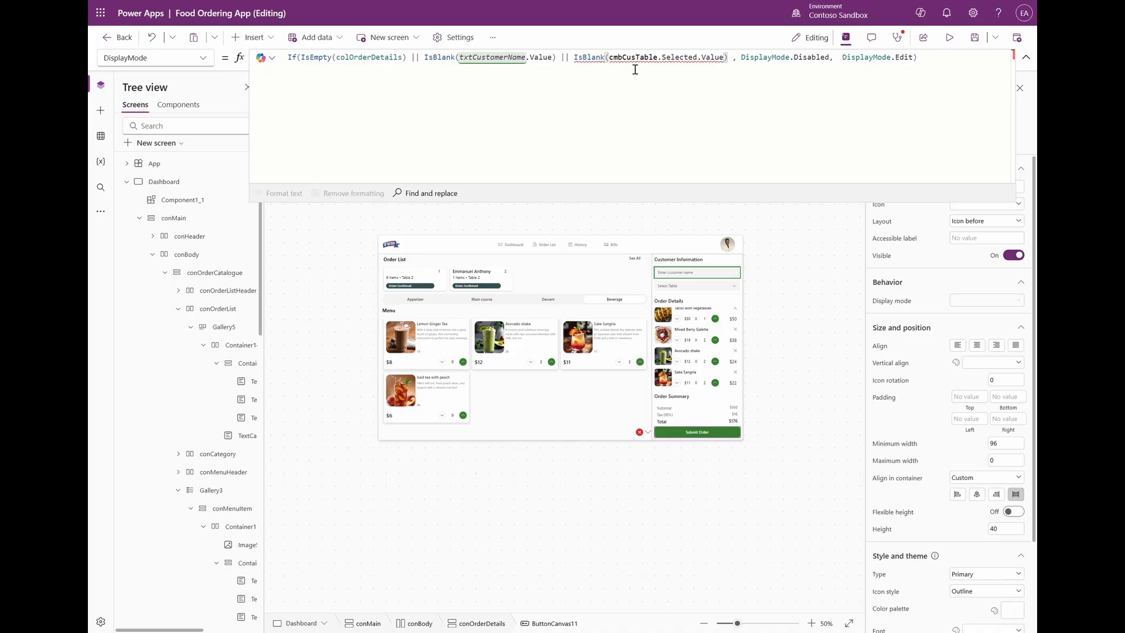
{"action": "type", "text": "mer"}
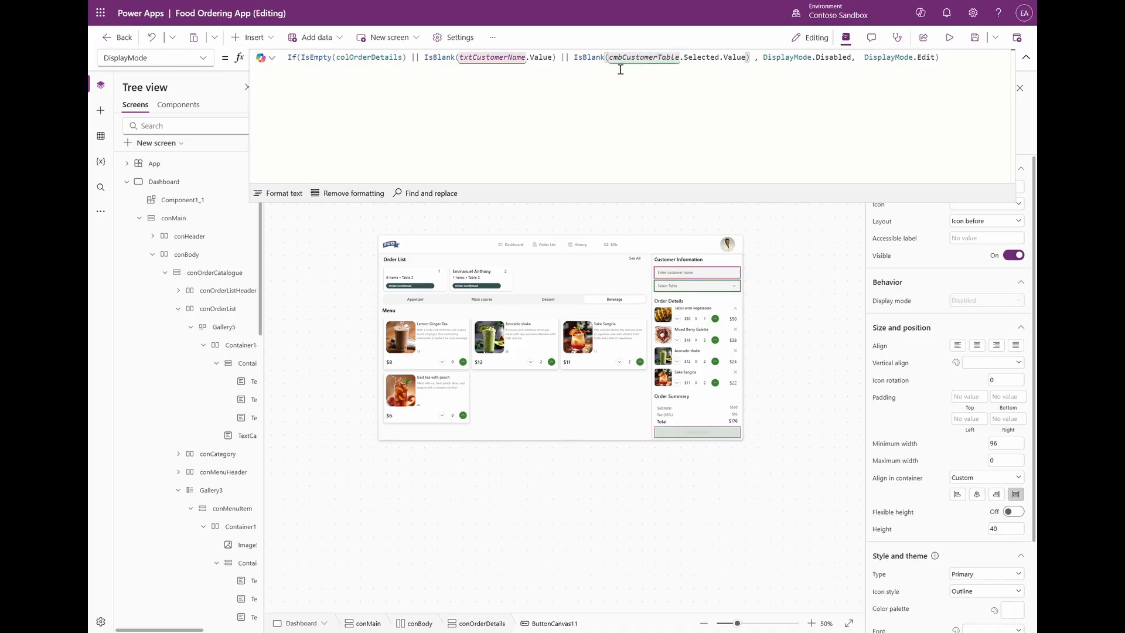
{"action": "left_click", "coordinate": [777, 100]}
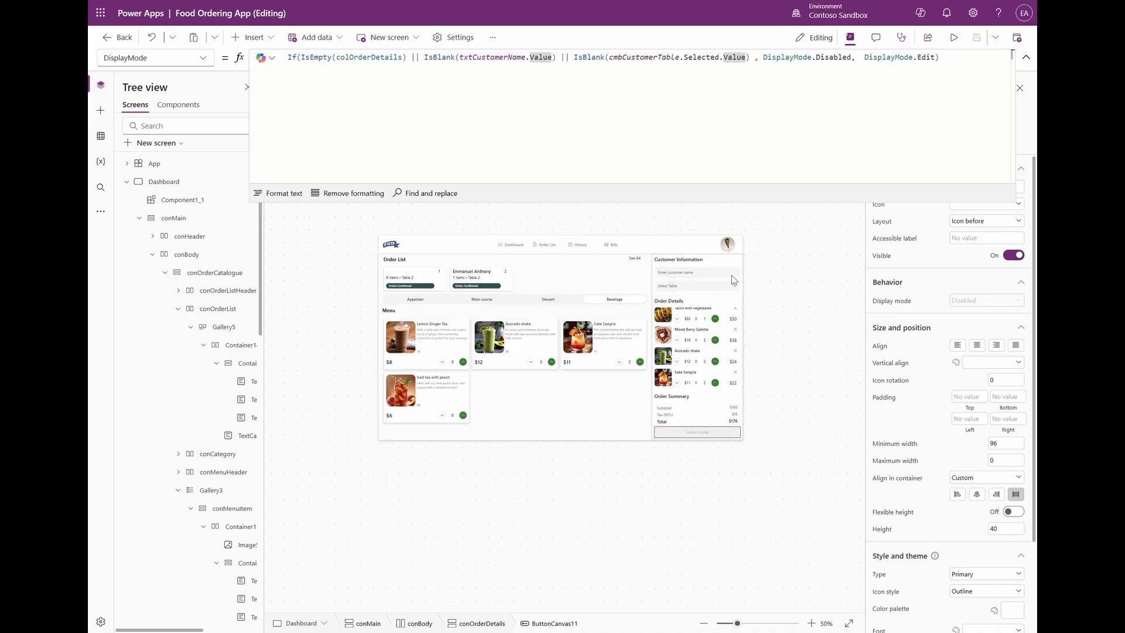
Preview the app, enter the customer's name, select table 1, and submit the order.
{"action": "left_click", "coordinate": [954, 37]}
{"action": "left_click", "coordinate": [764, 212]}
{"action": "type", "text": "Grace"}
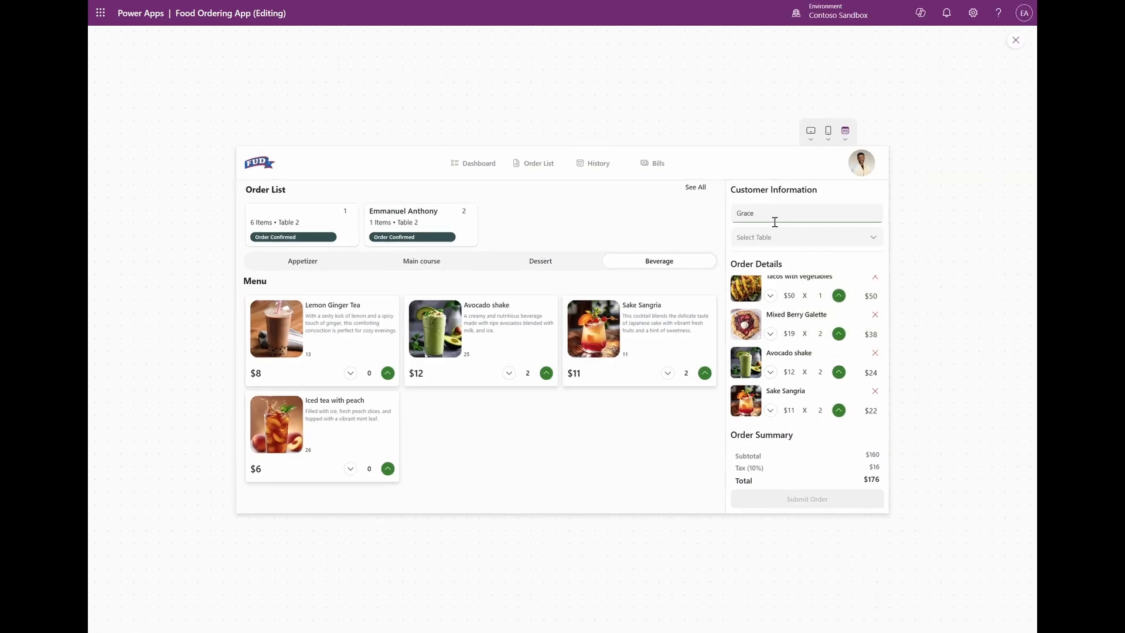
{"action": "left_click", "coordinate": [784, 237]}
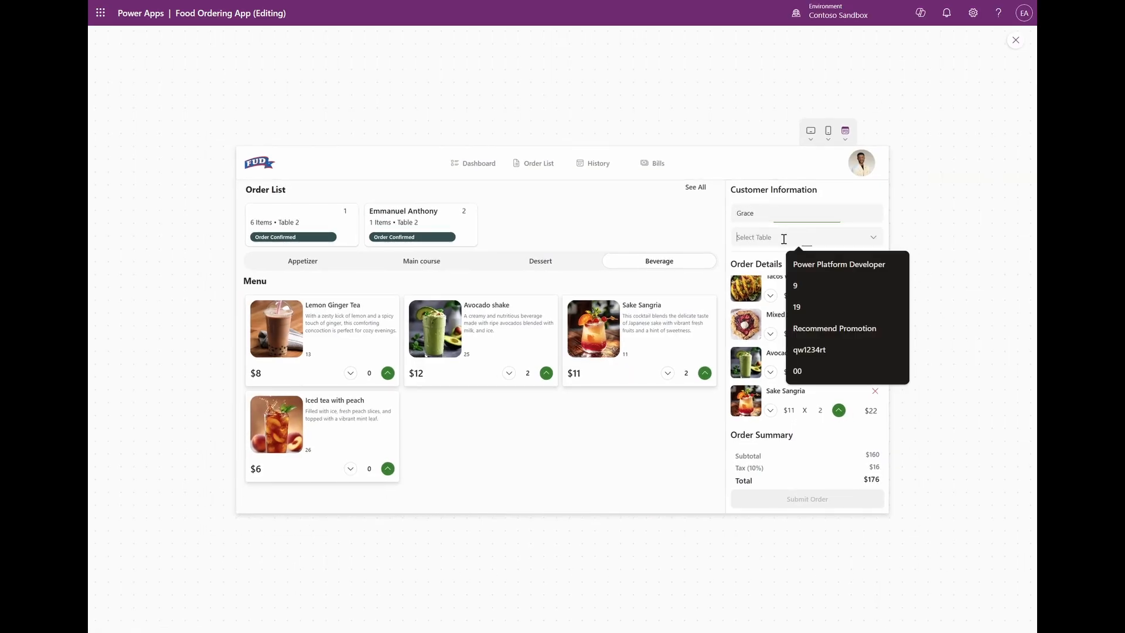
{"action": "left_click", "coordinate": [887, 302]}
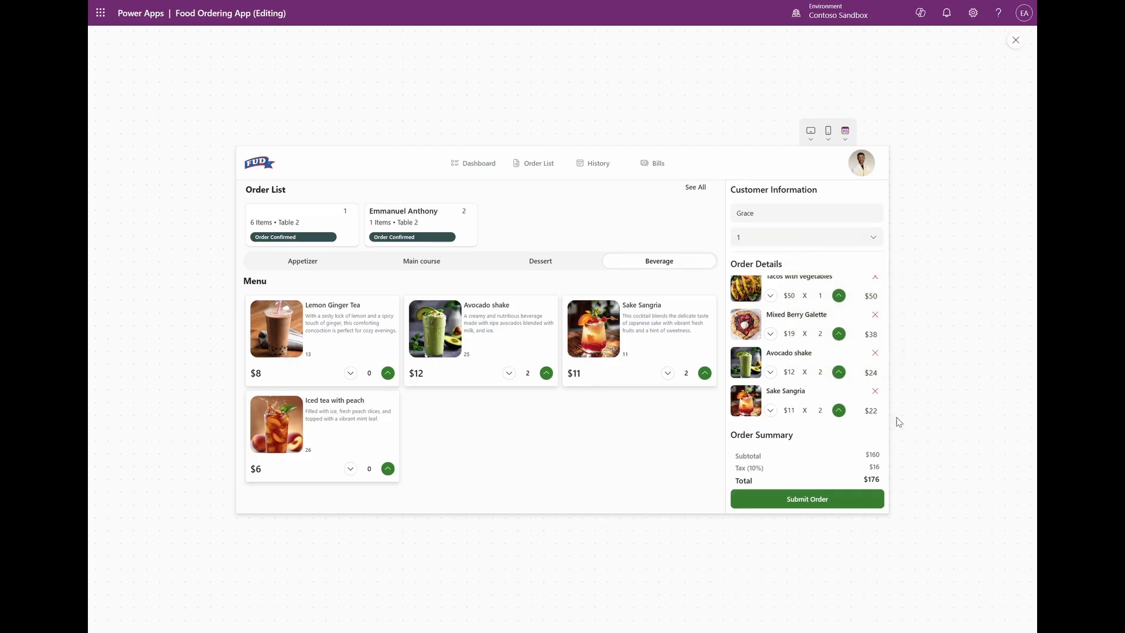
{"action": "left_click", "coordinate": [820, 499]}
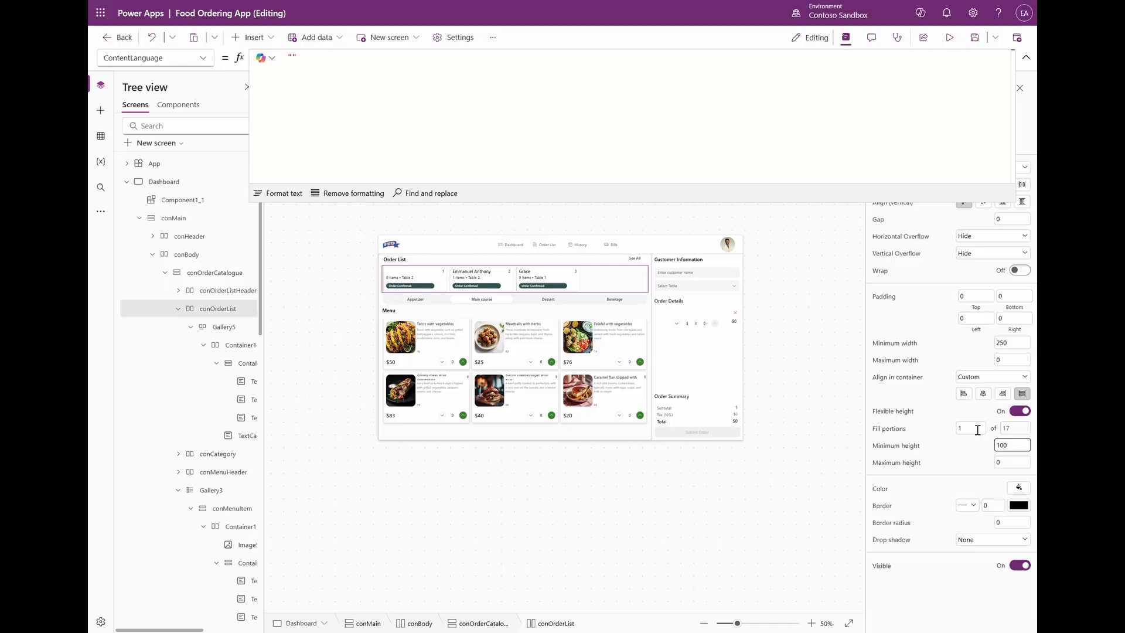
Set the fill portions of the conOrderList container to 3.2.
{"action": "left_click", "coordinate": [977, 429]}
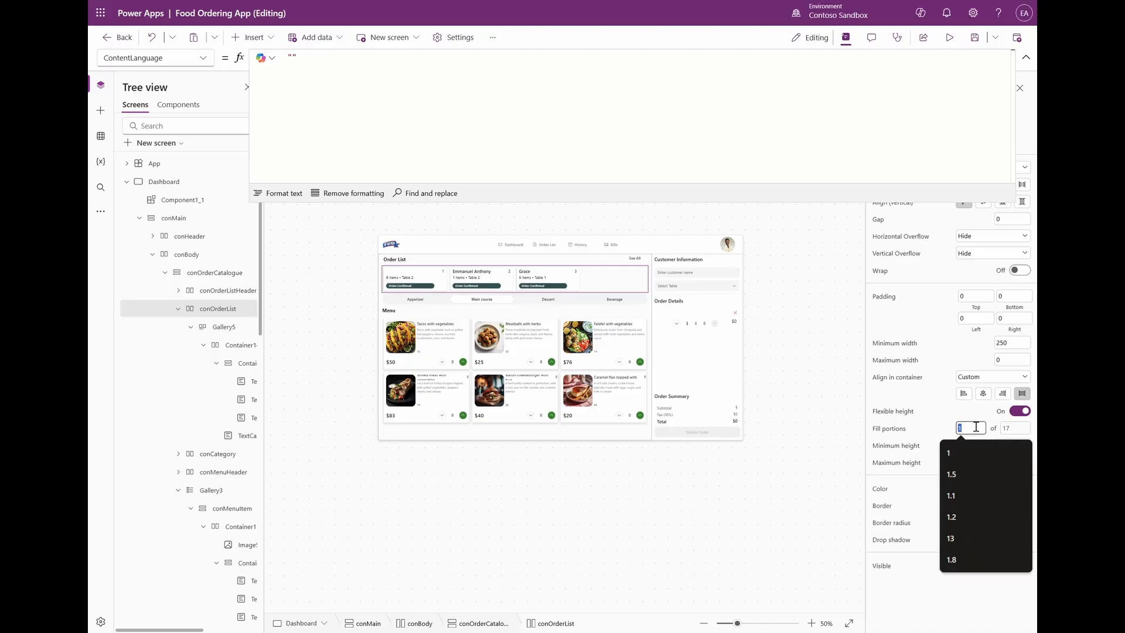
{"action": "type", "text": "3.2"}
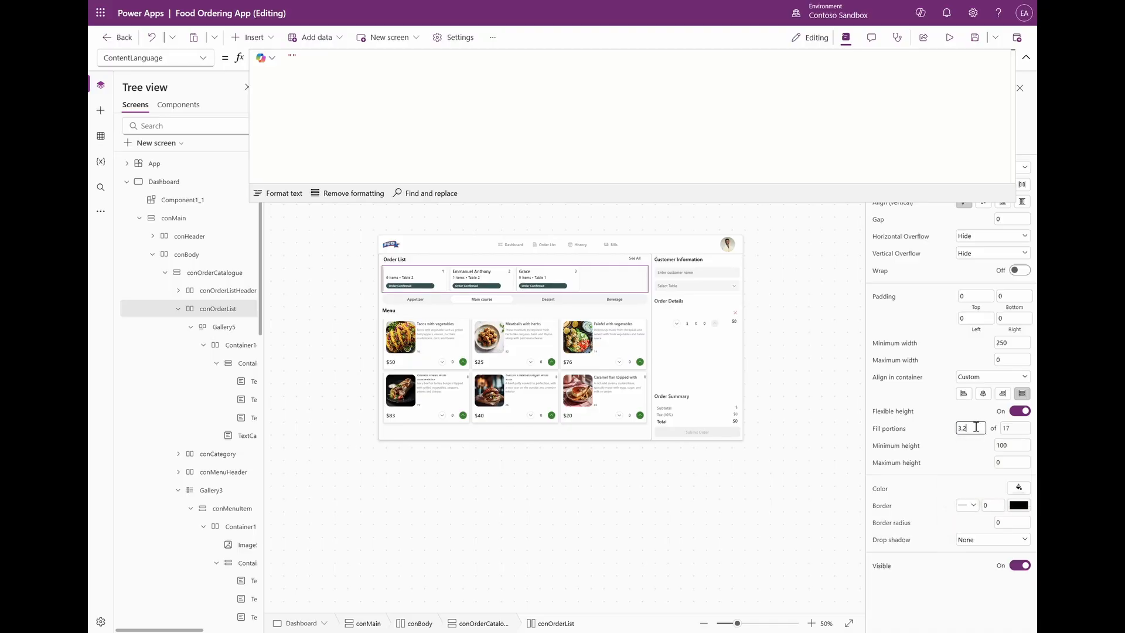
Enable navigation and disable the scrollbar on the Gallery5 order list, and preview paging through the orders.
{"action": "key", "text": "Return"}
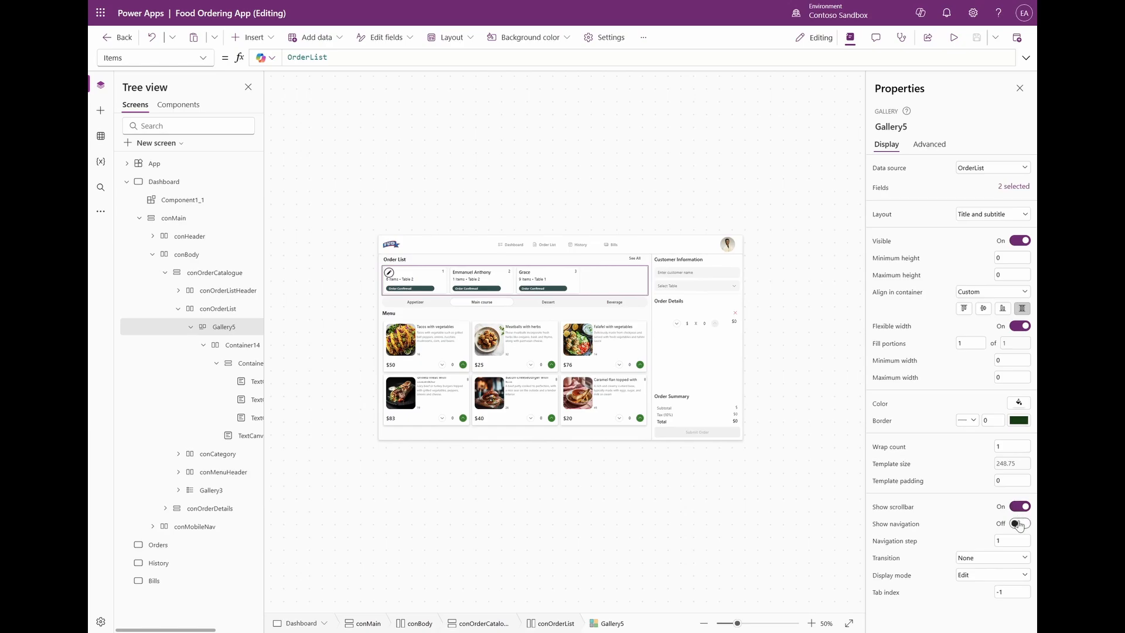
{"action": "left_click", "coordinate": [1019, 524]}
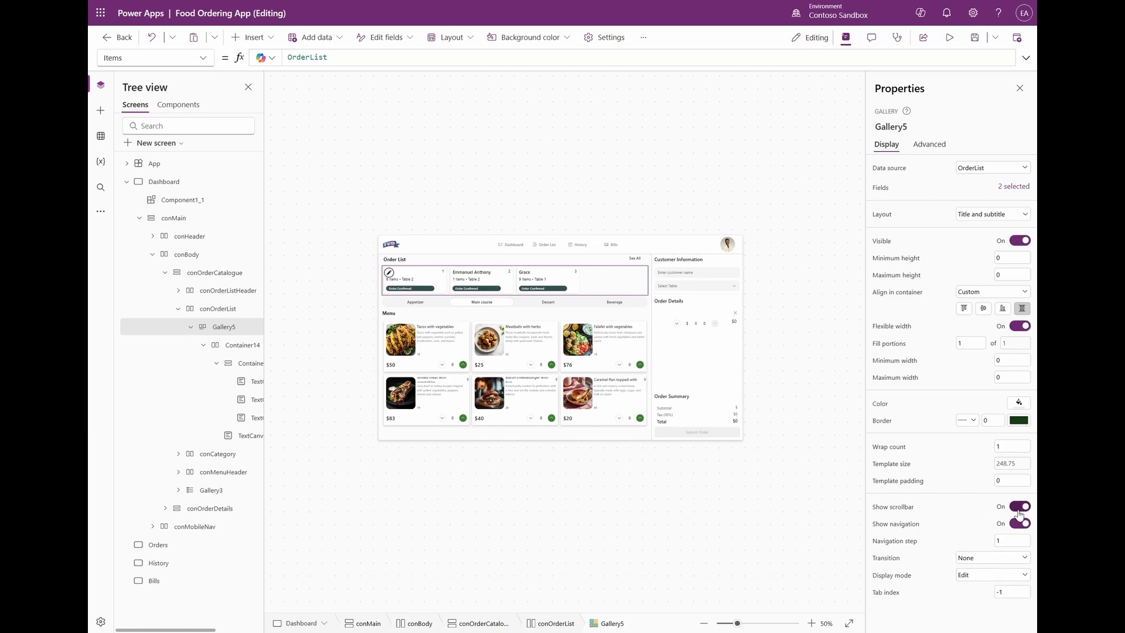
{"action": "left_click", "coordinate": [1019, 507]}
{"action": "left_click", "coordinate": [949, 37]}
{"action": "left_click", "coordinate": [703, 174]}
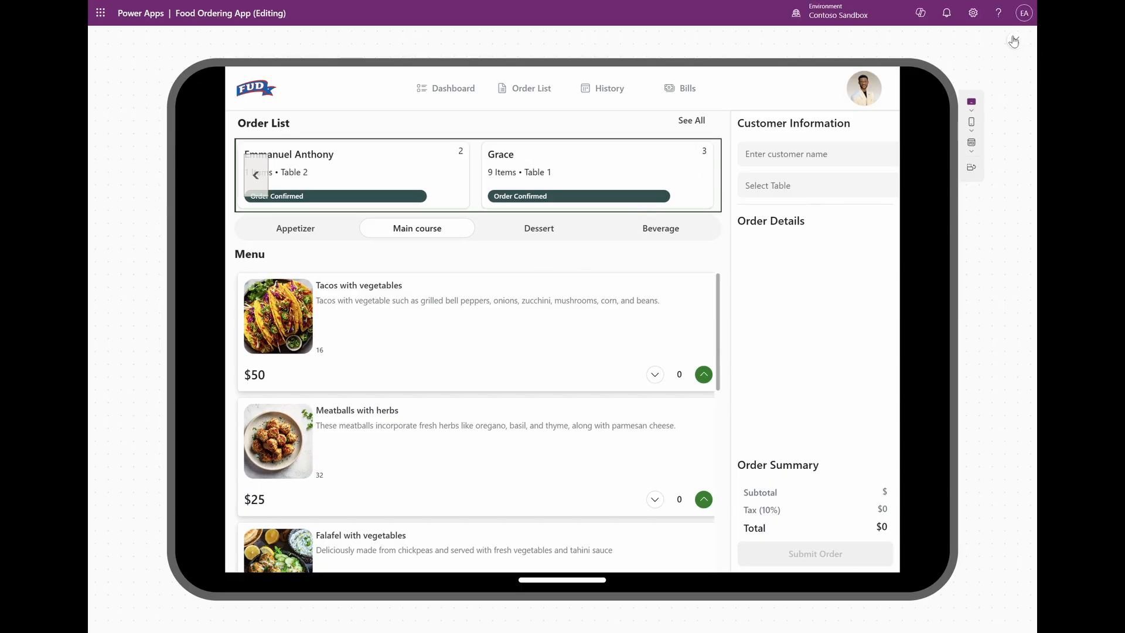
{"action": "key", "text": "Escape"}
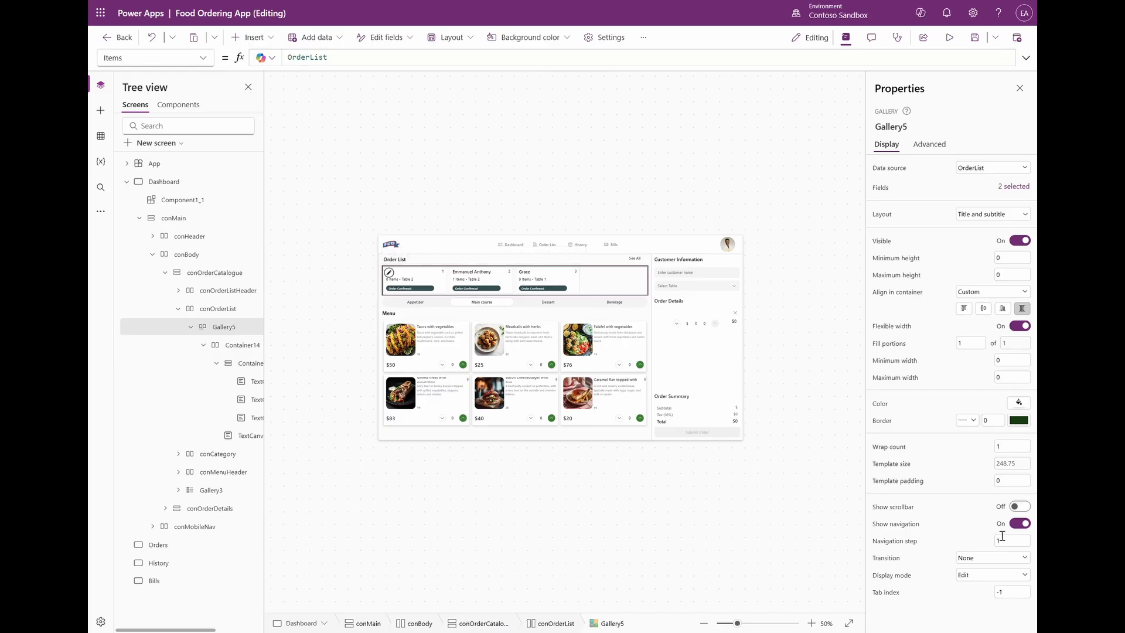
Set Gallery5's border style to None and preview the order list by paging back and forward.
{"action": "left_click", "coordinate": [978, 424]}
{"action": "left_click", "coordinate": [970, 460]}
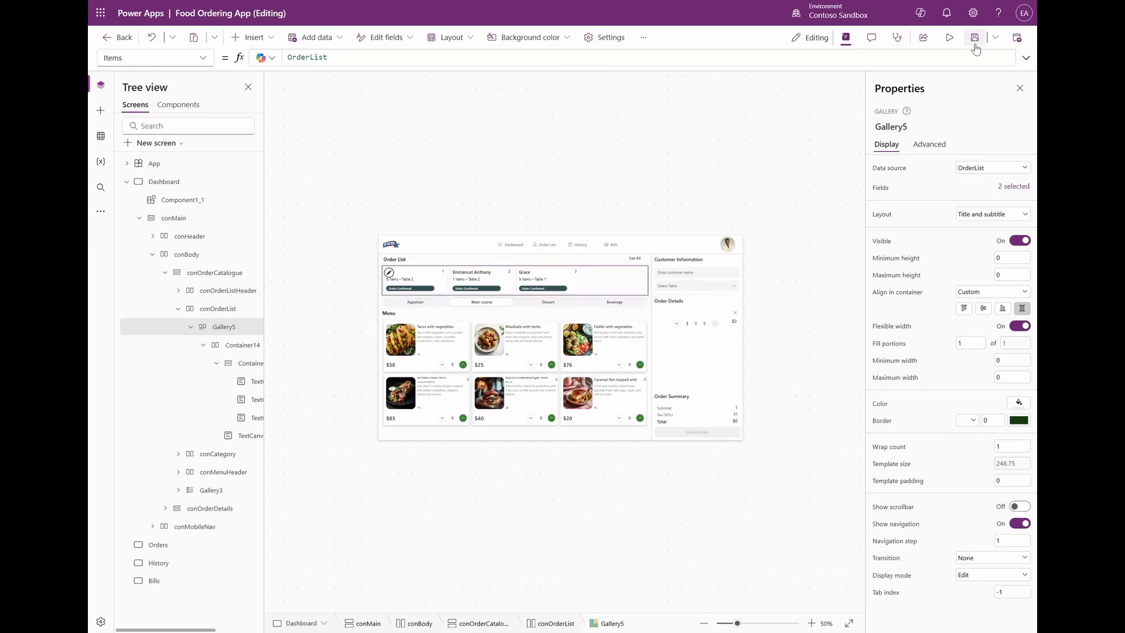
{"action": "left_click", "coordinate": [949, 39]}
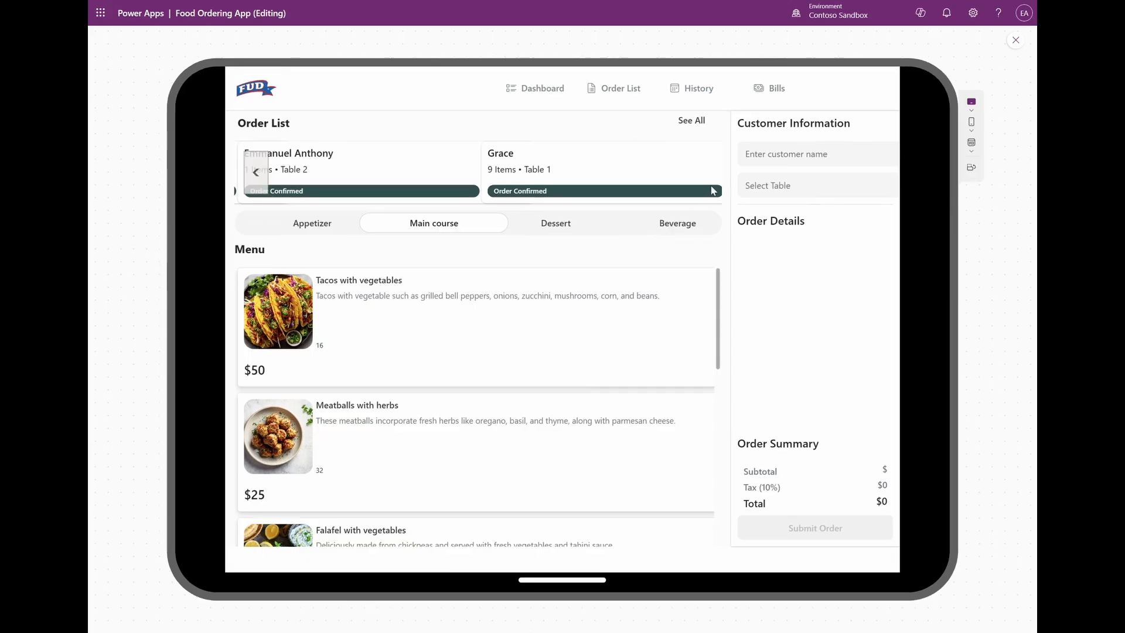
{"action": "left_click", "coordinate": [257, 176]}
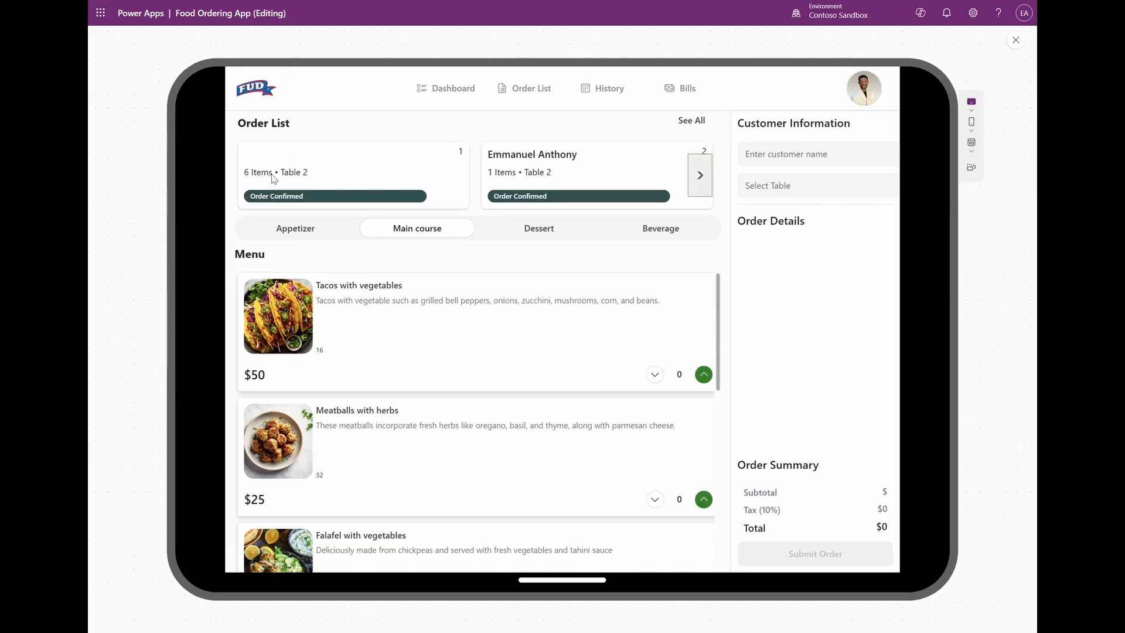
{"action": "left_click", "coordinate": [700, 175]}
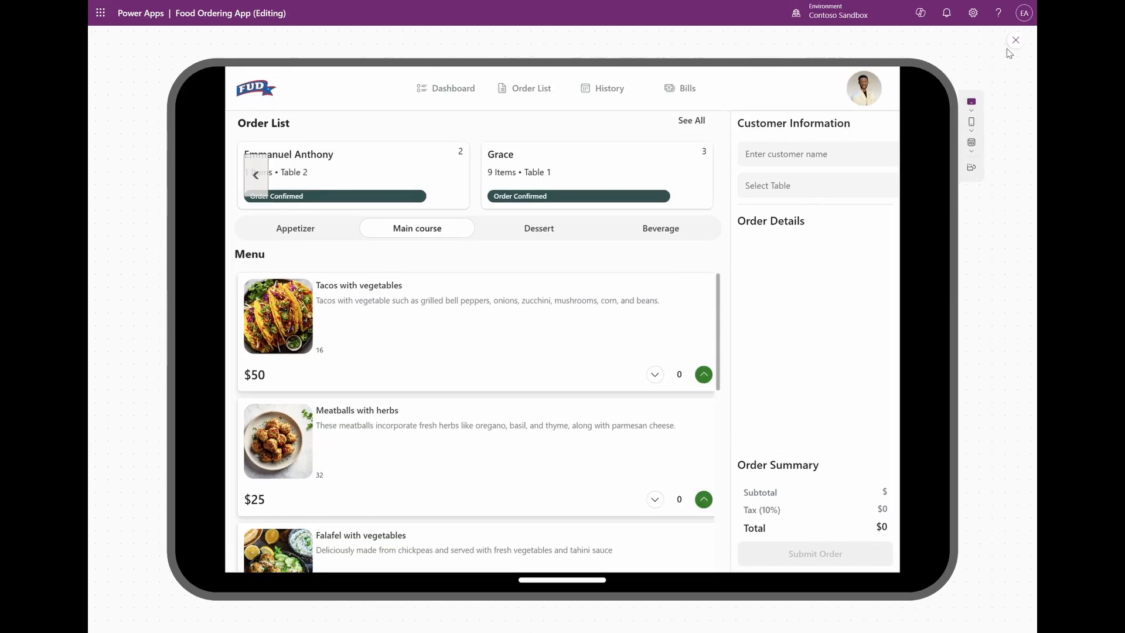
{"action": "key", "text": "Escape"}
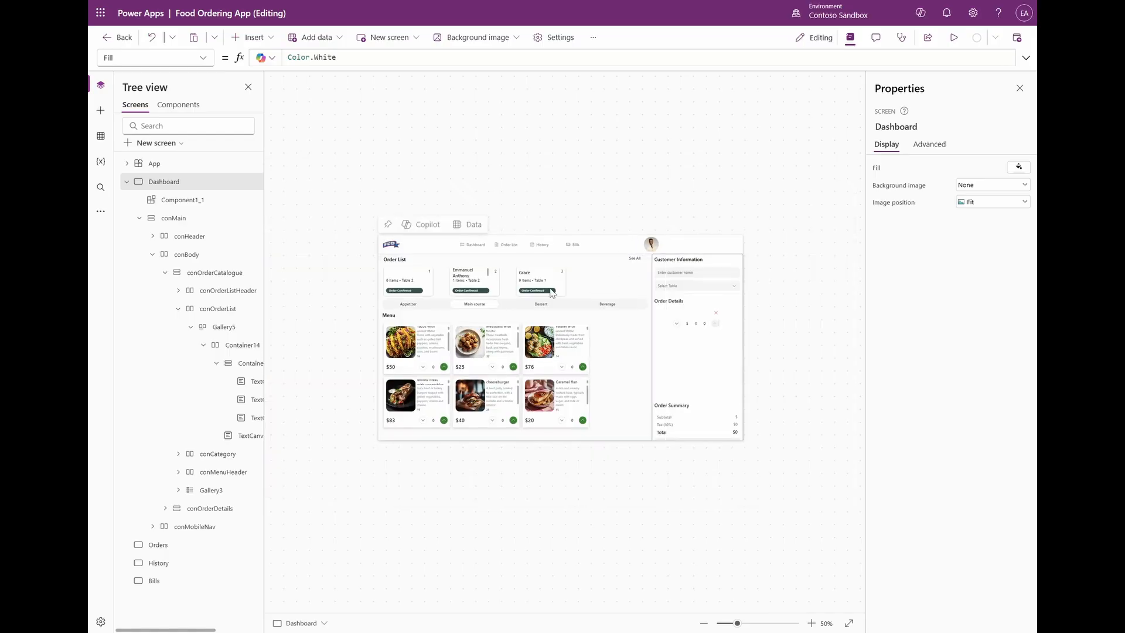
Turn off Show navigation for the Gallery5 order list.
{"action": "left_click", "coordinate": [526, 295]}
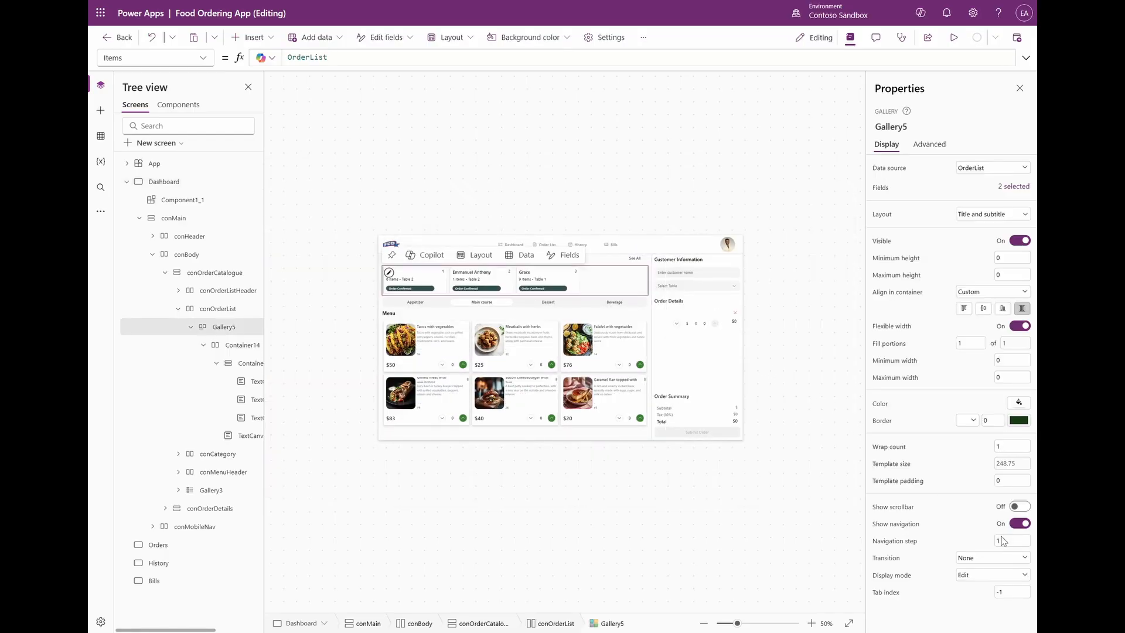
{"action": "left_click", "coordinate": [1016, 524]}
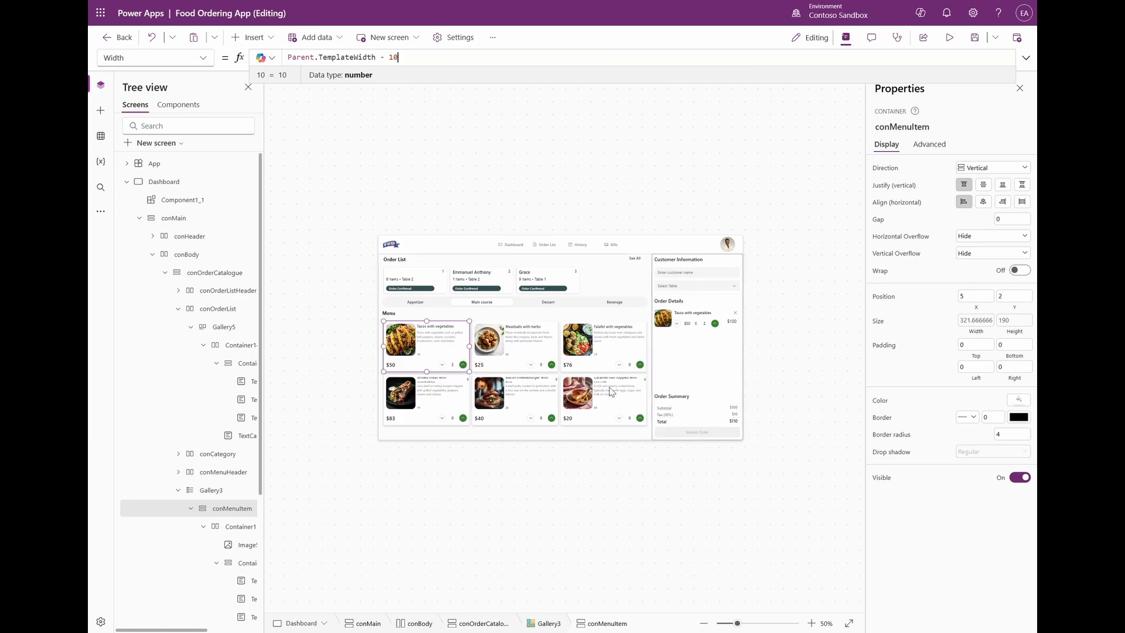
{"action": "left_click", "coordinate": [388, 326]}
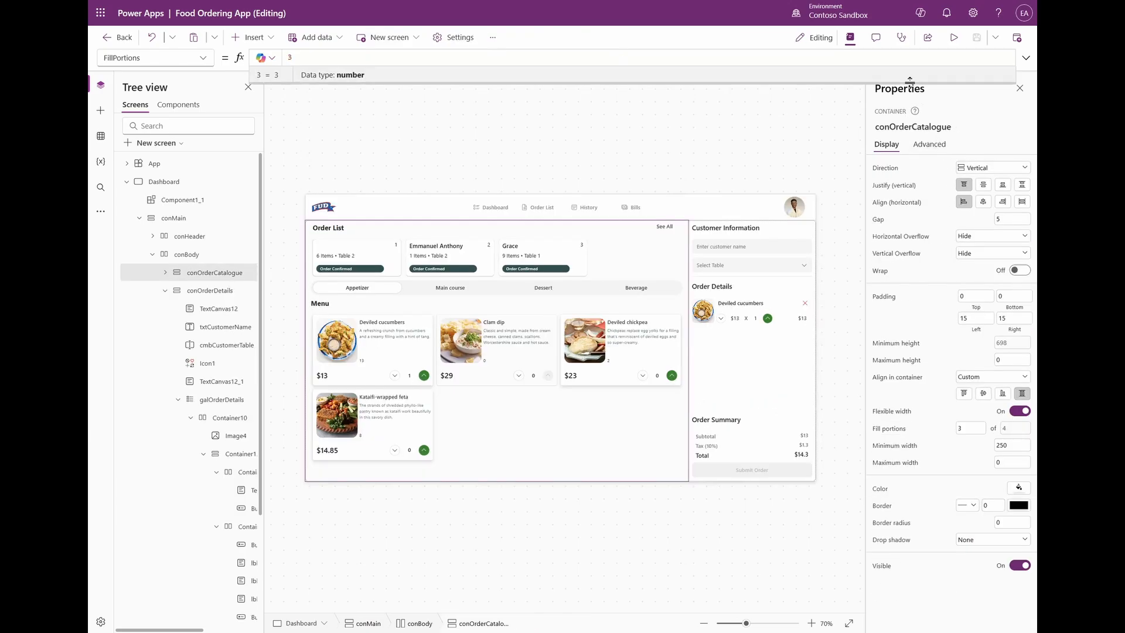
Set conOrderCatalogue's FillPortions to If(Dashboard.Size > 4, 3, 2.5).
{"action": "left_click_drag", "start_coordinate": [910, 82], "coordinate": [910, 185]}
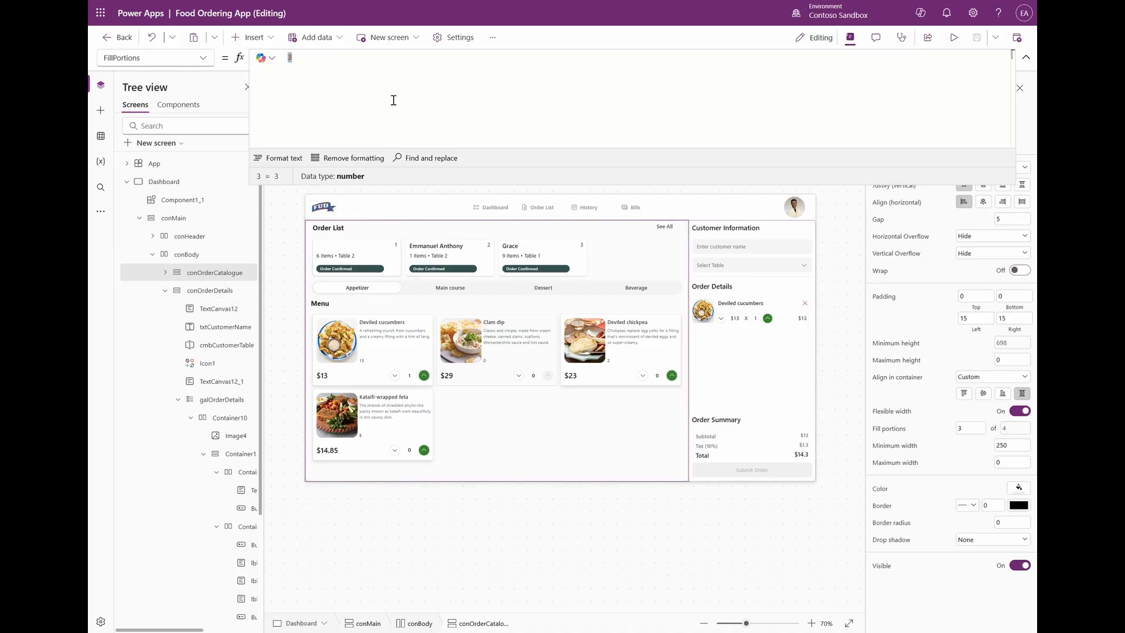
{"action": "left_click", "coordinate": [738, 377]}
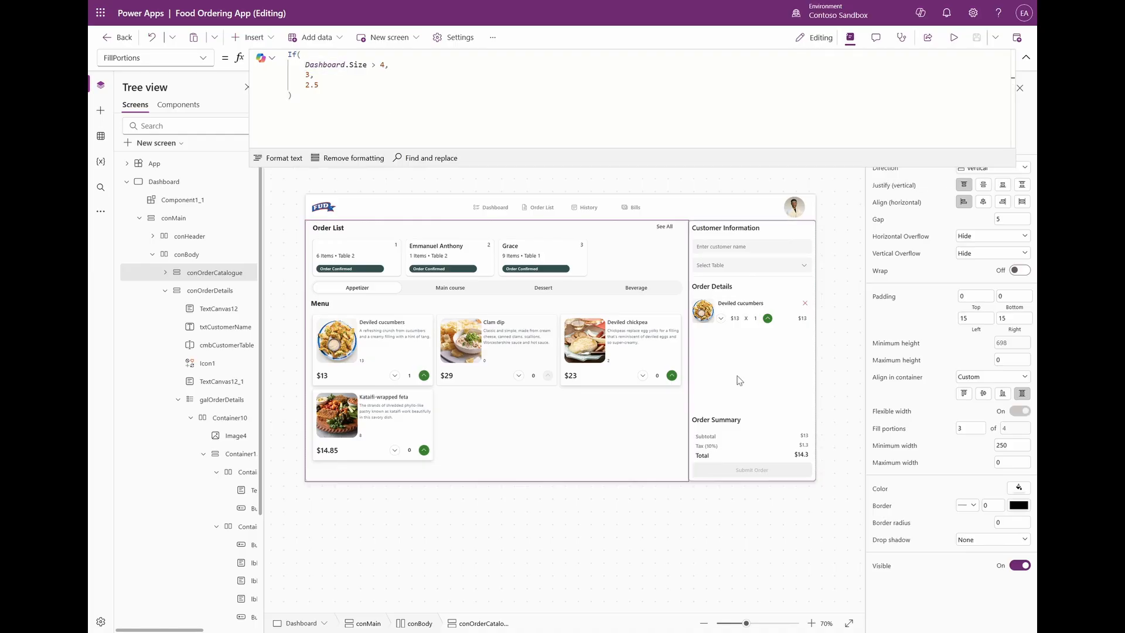
Set conOrderDetails' FillPortions to If(Dashboard.Size > 4, 1, Dashboard.Size = 2, 2, 1.8).
{"action": "left_click", "coordinate": [811, 230]}
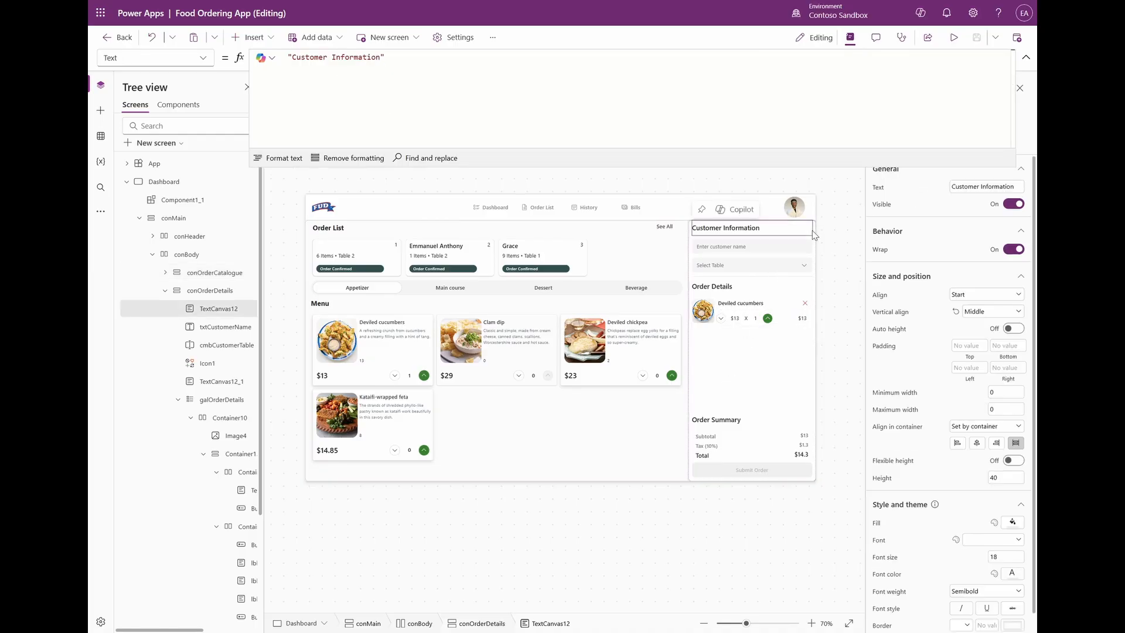
{"action": "left_click", "coordinate": [815, 237]}
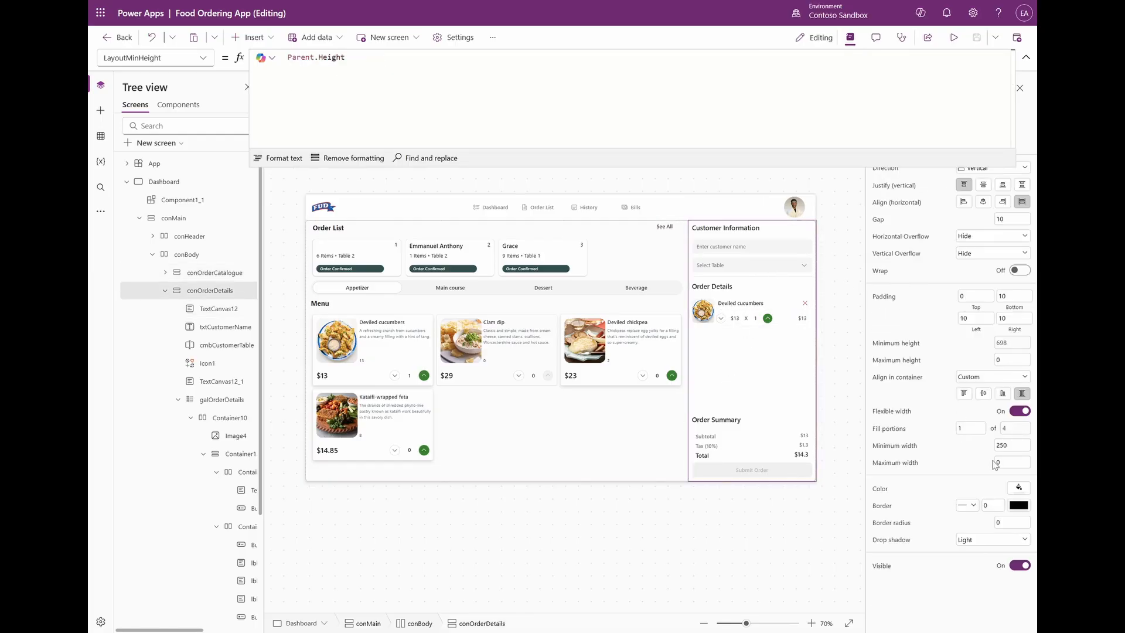
{"action": "left_click", "coordinate": [889, 432]}
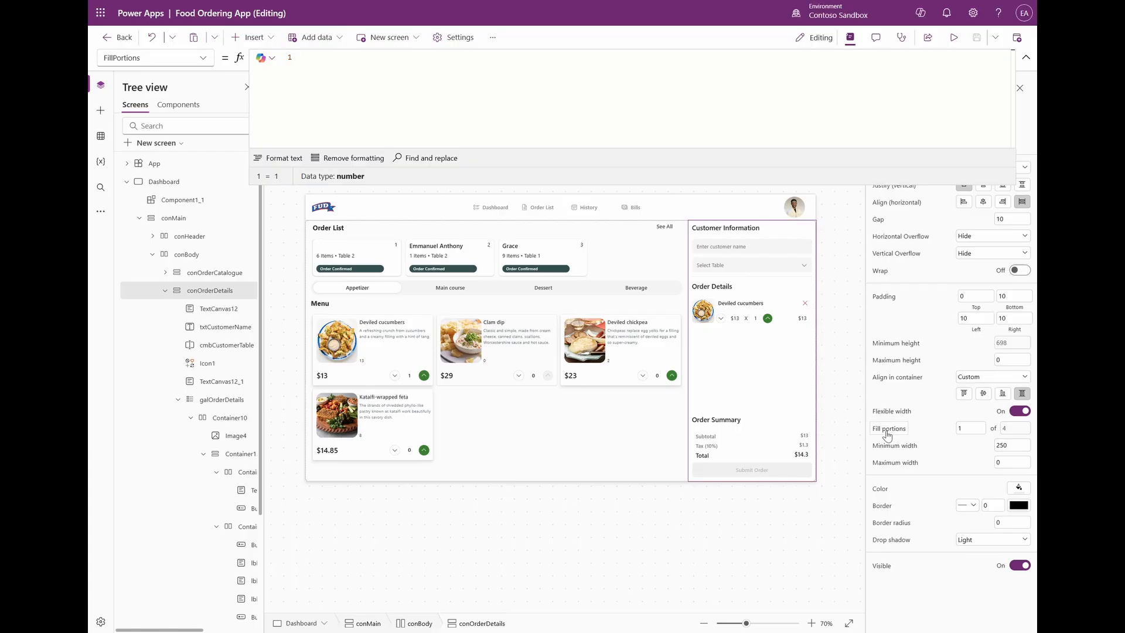
{"action": "key", "text": "ctrl+a"}
{"action": "type", "text": "If(     Dashboard.Size > 4,     1,     Dashboard.Size = 2,     2,     1.8 )"}
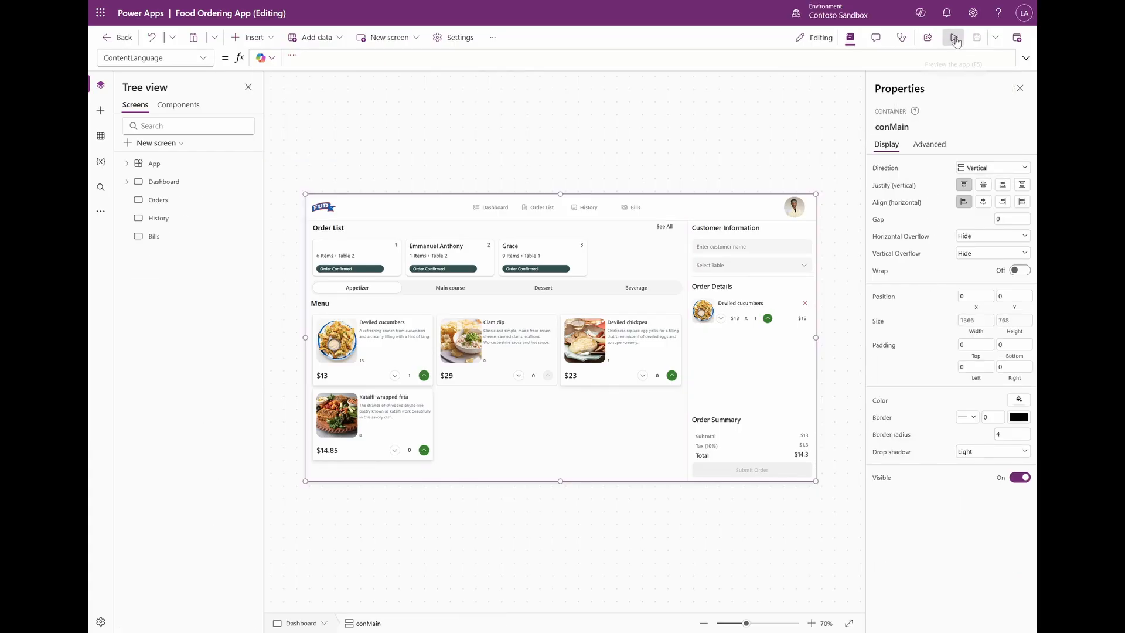
Preview the dashboard on the tablet layout in both portrait and landscape orientation.
{"action": "left_click", "coordinate": [955, 38]}
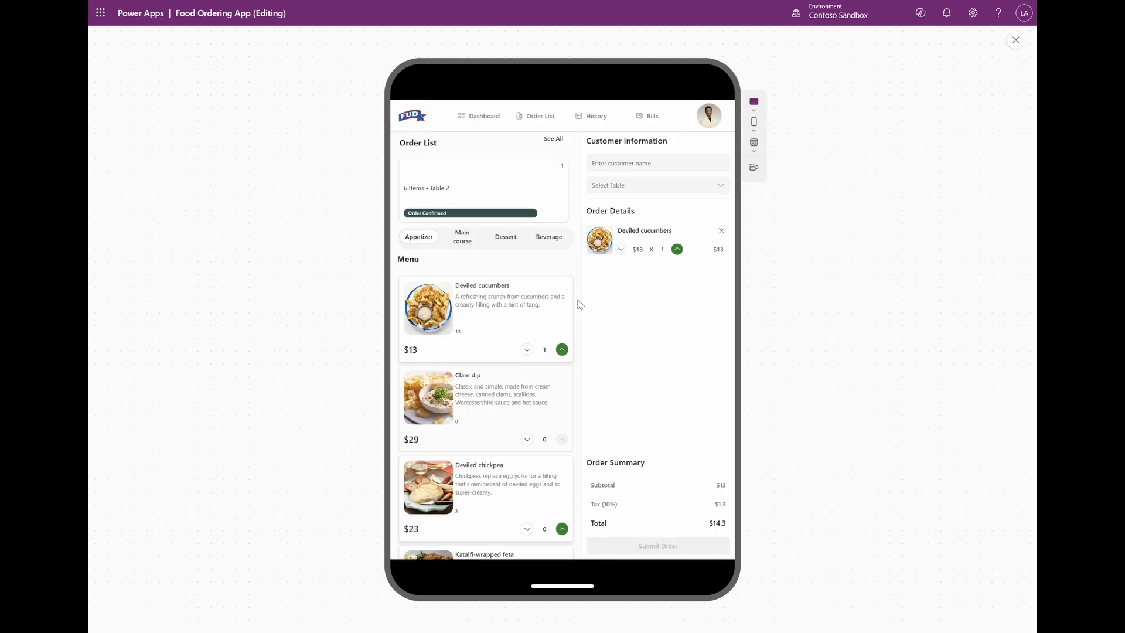
{"action": "scroll", "coordinate": [507, 335], "scroll_direction": "down", "scroll_amount": 2}
{"action": "scroll", "coordinate": [489, 349], "scroll_direction": "up", "scroll_amount": 2}
{"action": "left_click", "coordinate": [752, 171]}
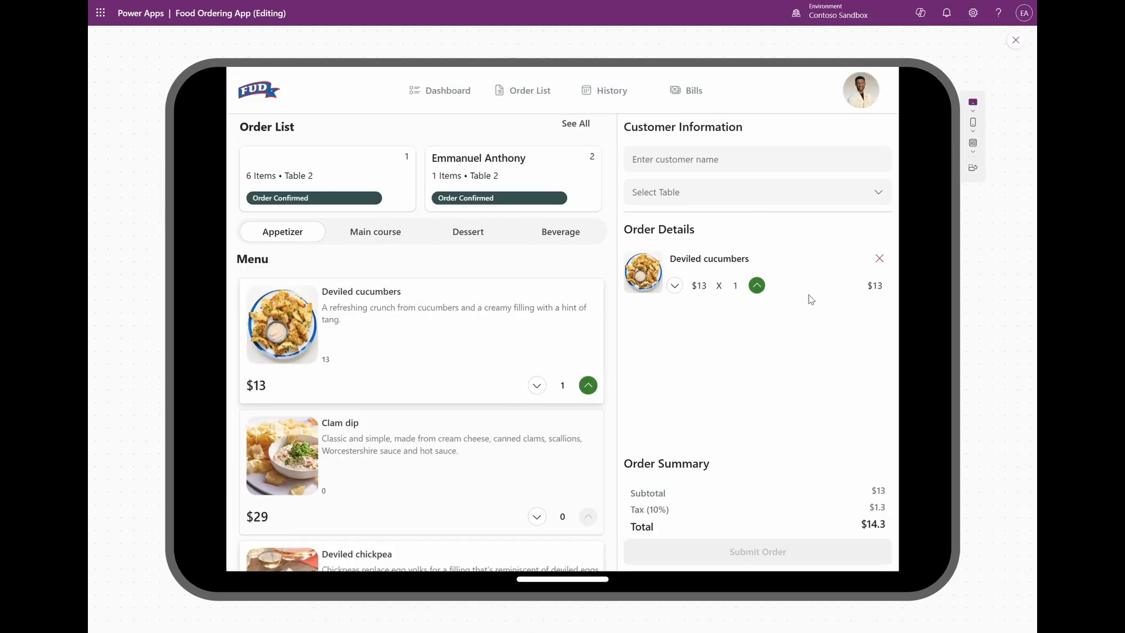
{"action": "left_click", "coordinate": [972, 168]}
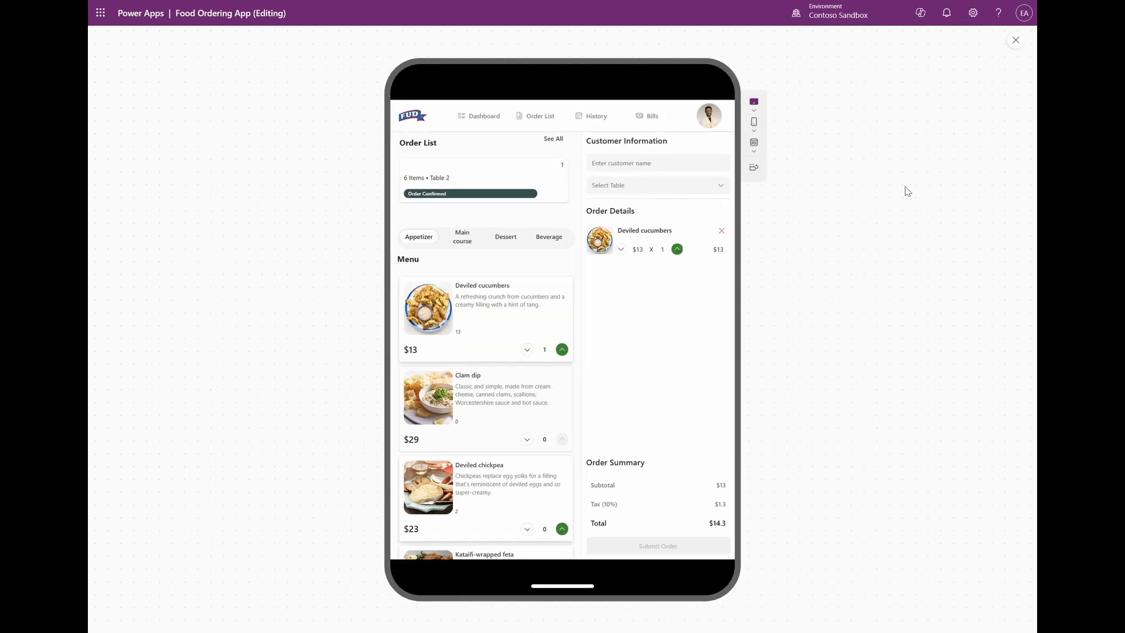
Preview the dashboard on the Apple iPhone SE 2nd gen, 3rd gen size and check the menu list.
{"action": "left_click", "coordinate": [754, 123]}
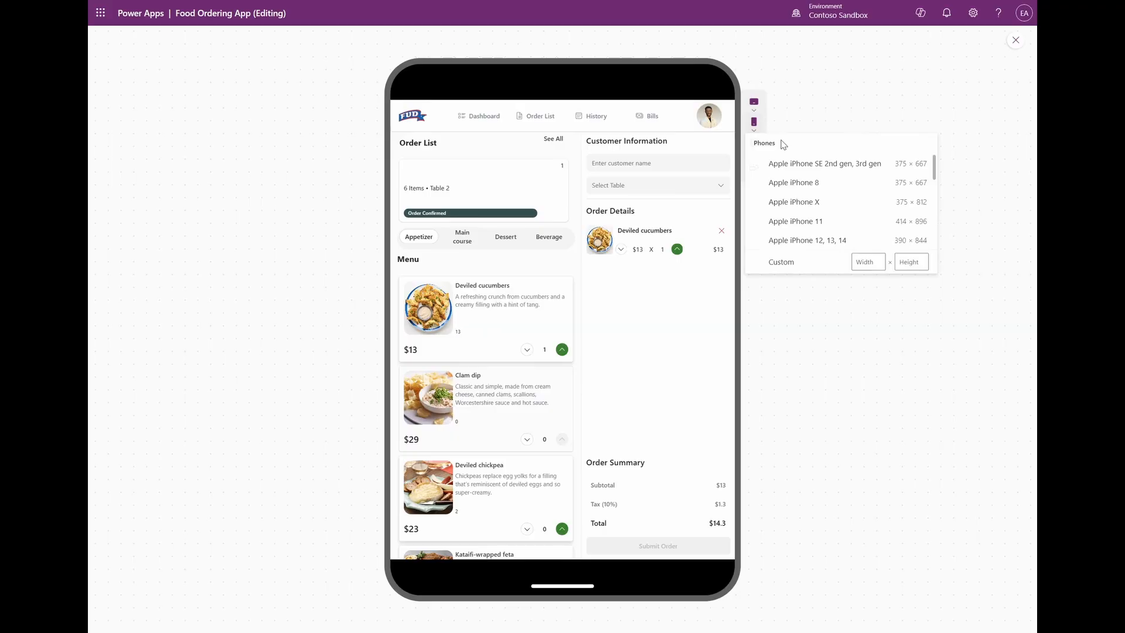
{"action": "left_click", "coordinate": [807, 166]}
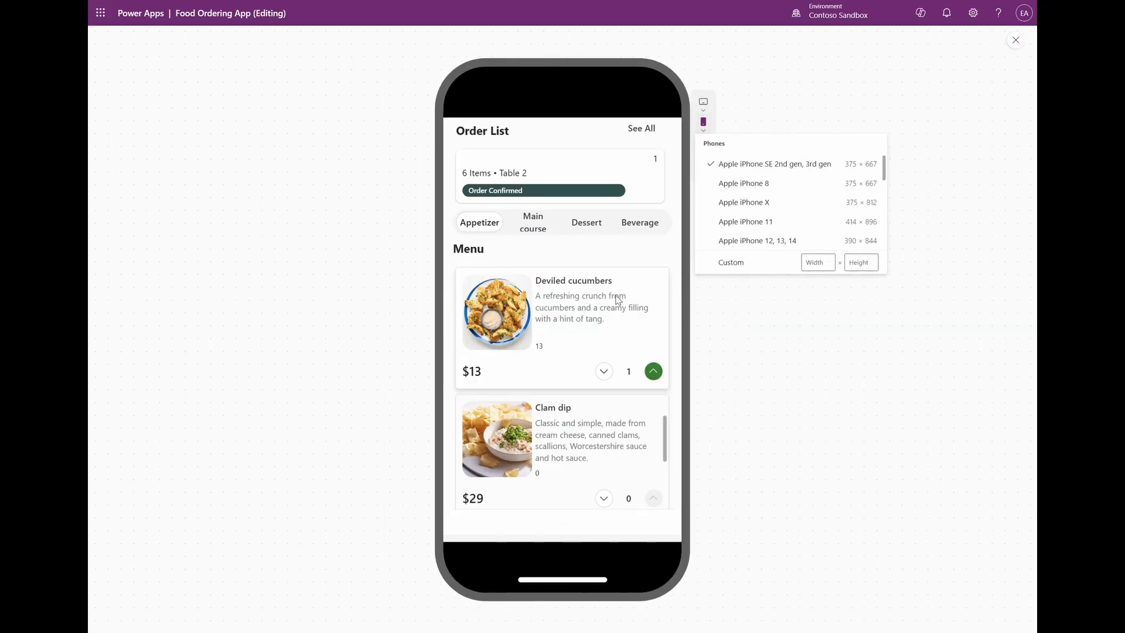
{"action": "scroll", "coordinate": [618, 300], "scroll_direction": "down", "scroll_amount": 5}
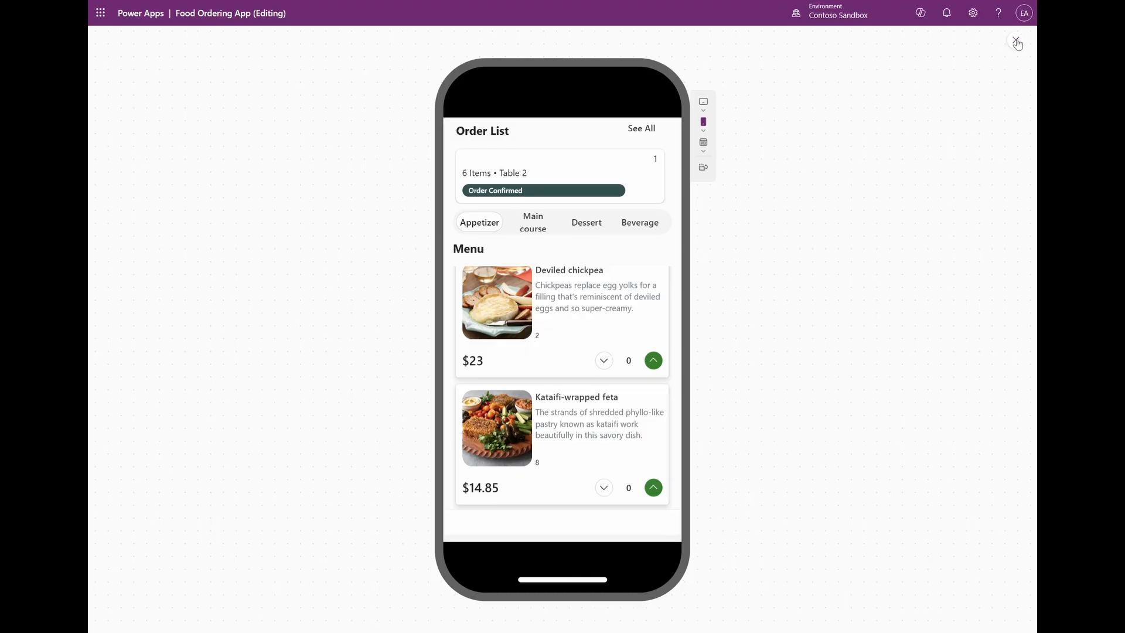
{"action": "key", "text": "Escape"}
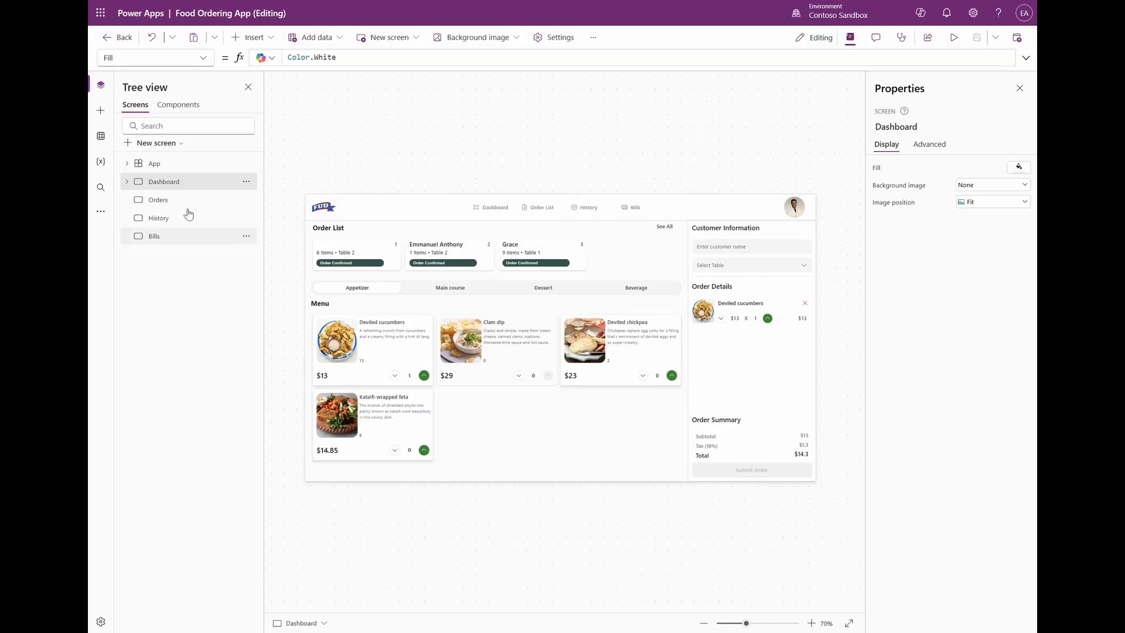
Set the vertical and horizontal overflow of the conBody container to Scroll.
{"action": "left_click", "coordinate": [127, 182]}
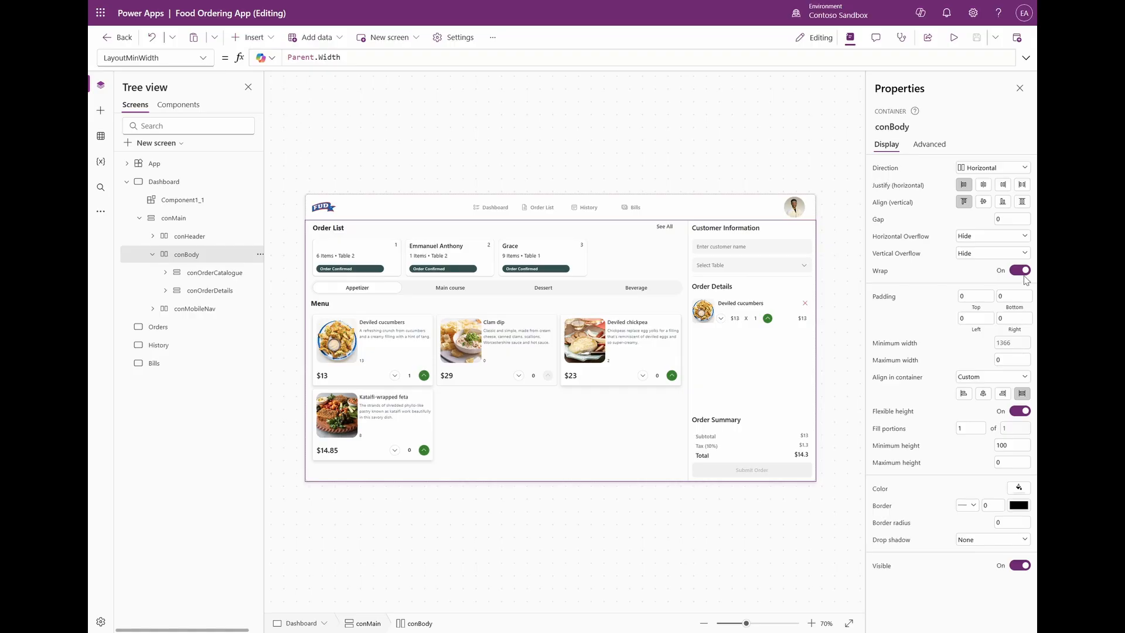
{"action": "left_click", "coordinate": [994, 253]}
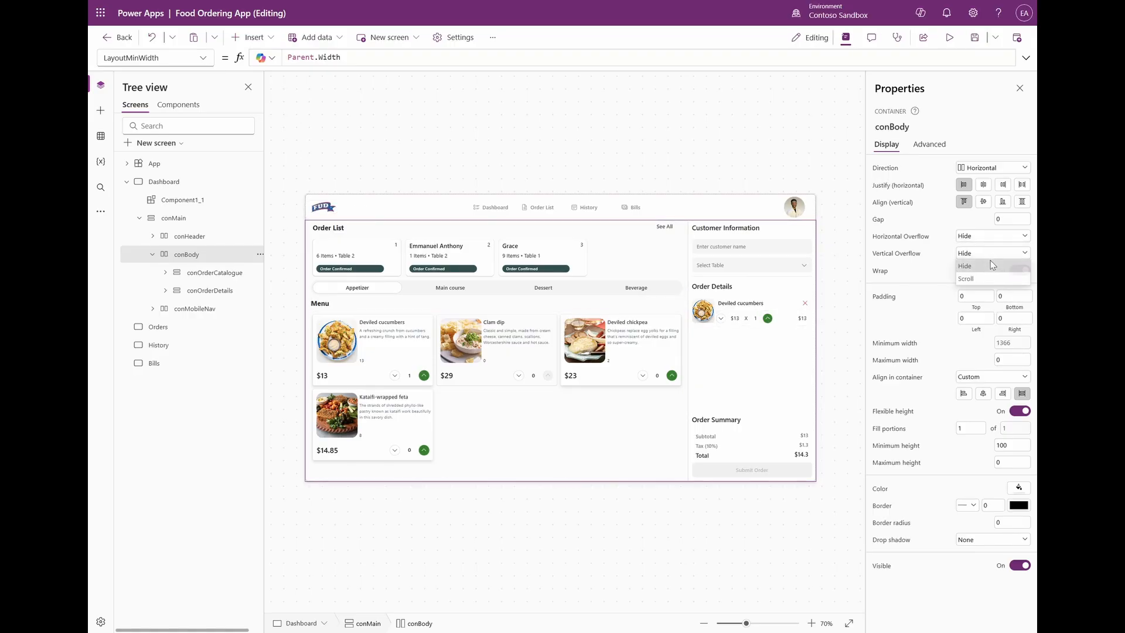
{"action": "left_click", "coordinate": [988, 280]}
{"action": "left_click", "coordinate": [990, 235]}
{"action": "left_click", "coordinate": [987, 262]}
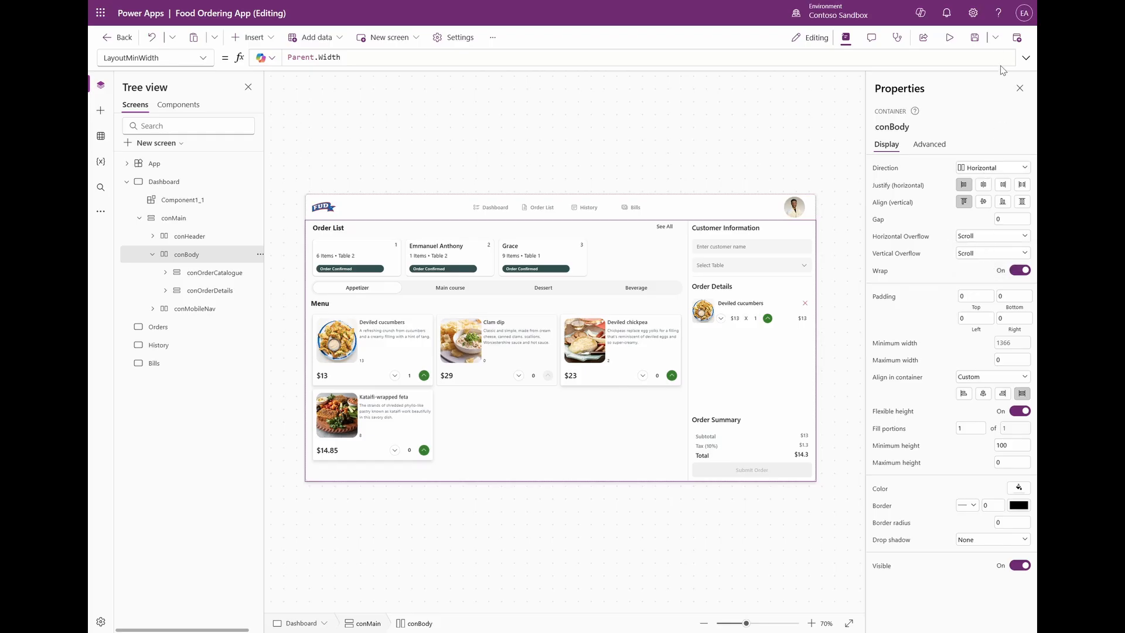
Preview the phone layout and check scrolling between the order list, menu and customer order sections.
{"action": "left_click", "coordinate": [979, 37]}
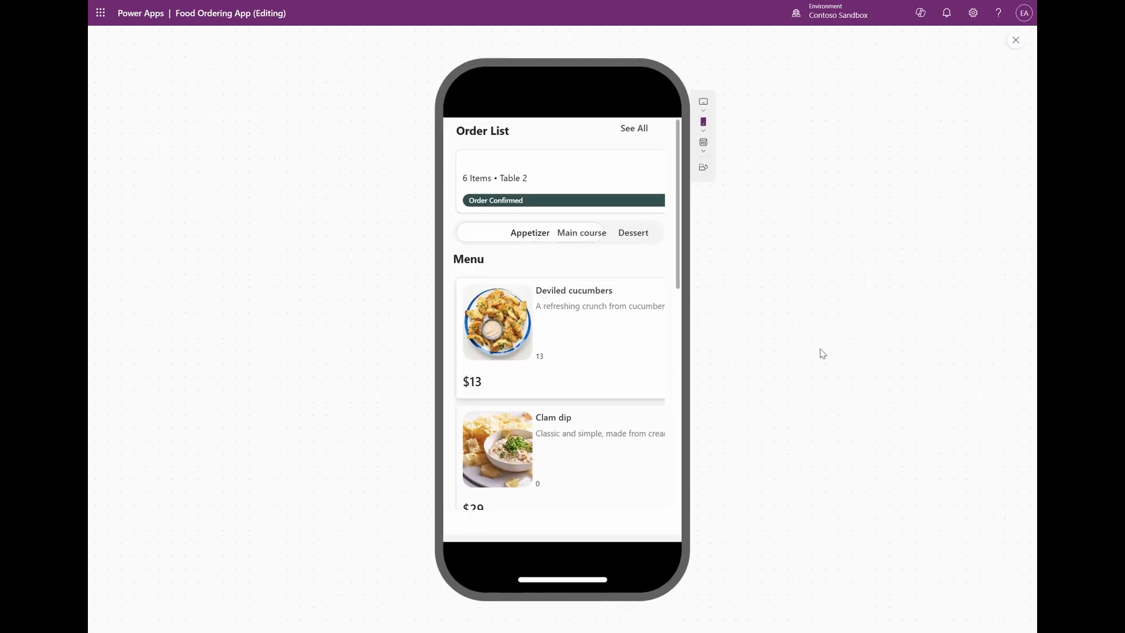
{"action": "scroll", "coordinate": [650, 232], "scroll_direction": "down", "scroll_amount": 5}
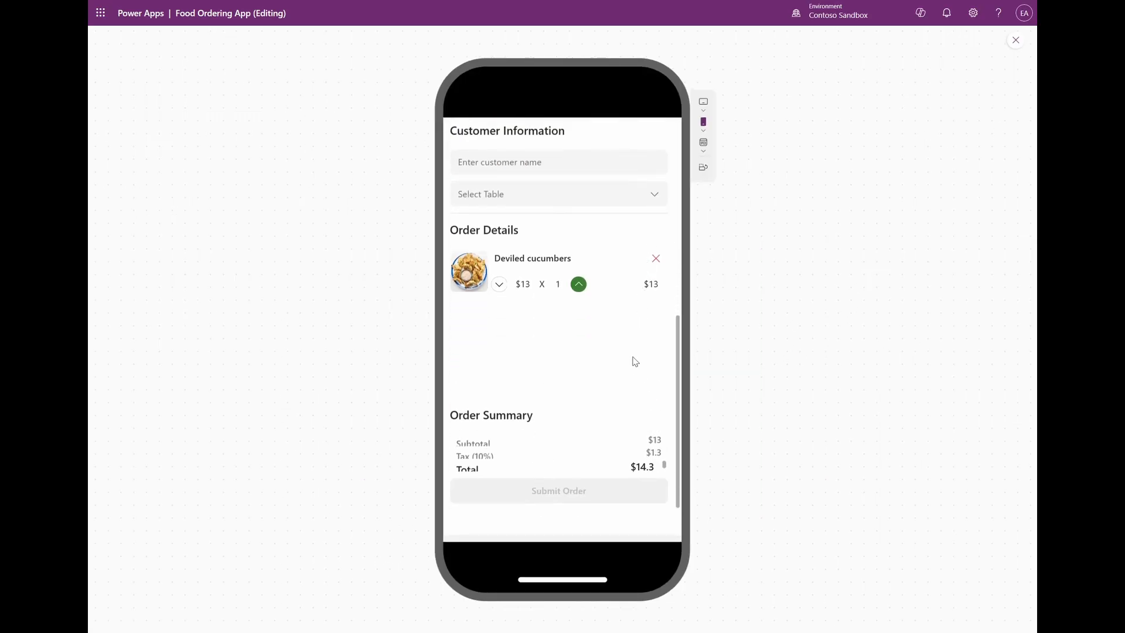
{"action": "scroll", "coordinate": [630, 373], "scroll_direction": "up", "scroll_amount": 5}
{"action": "scroll", "coordinate": [627, 321], "scroll_direction": "down", "scroll_amount": 8}
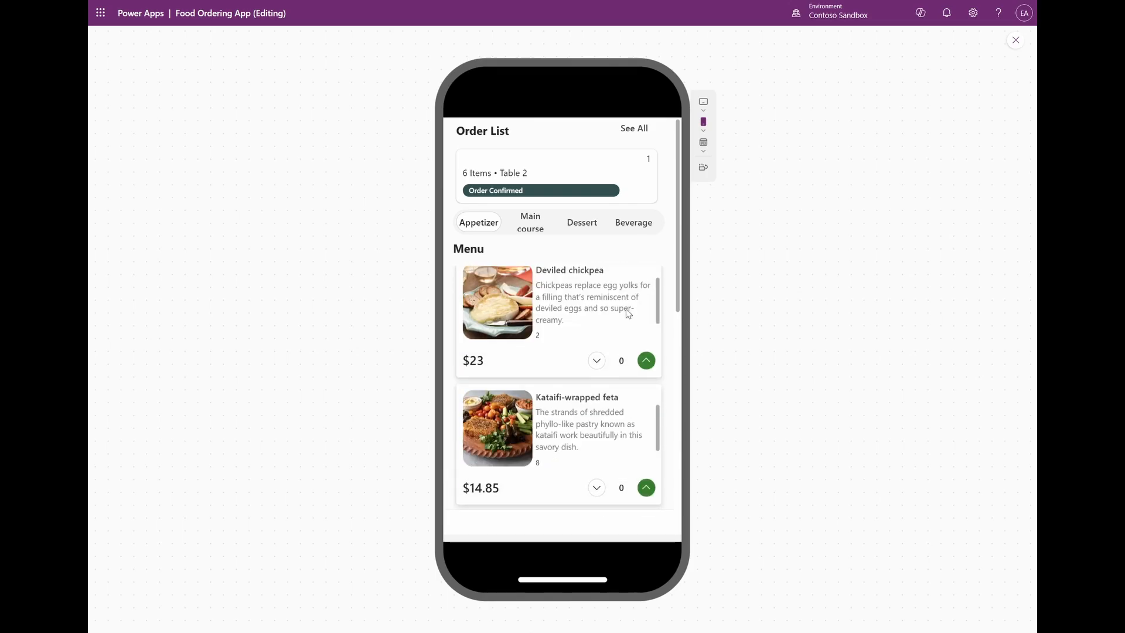
{"action": "scroll", "coordinate": [622, 404], "scroll_direction": "up", "scroll_amount": 5}
{"action": "scroll", "coordinate": [625, 405], "scroll_direction": "down", "scroll_amount": 5}
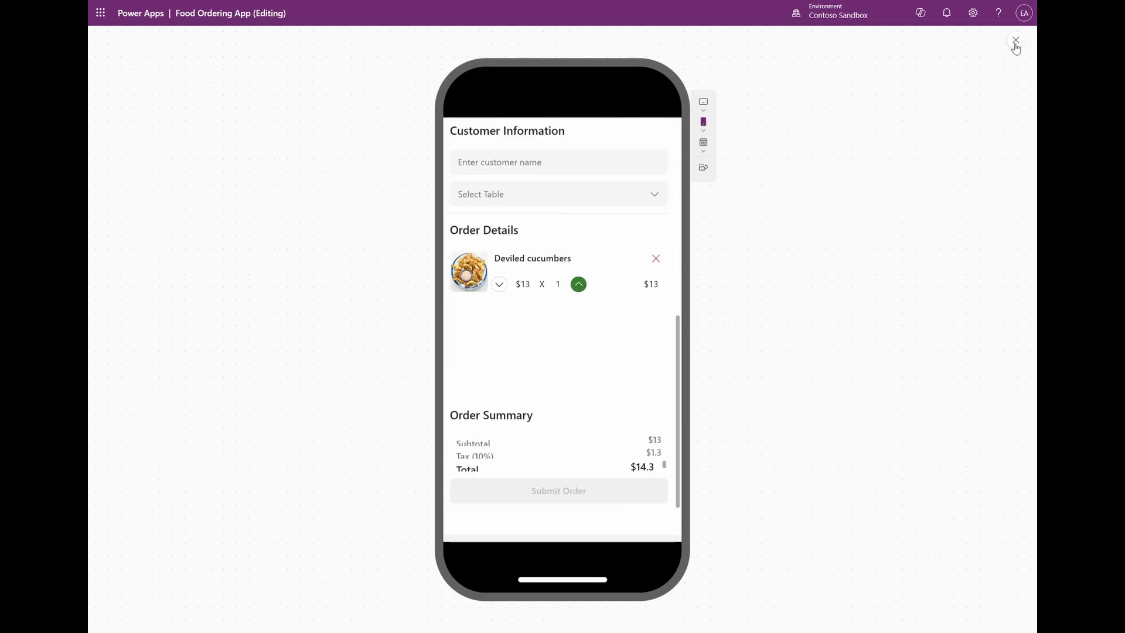
{"action": "key", "text": "Escape"}
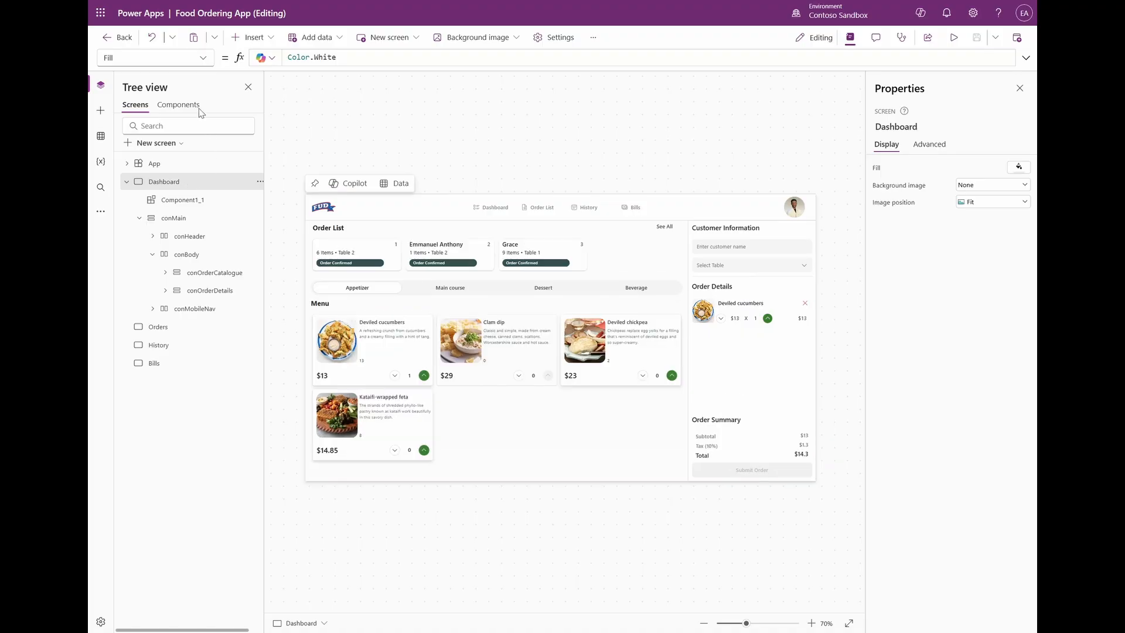
Set the Y position of Container5 in the comMobileNav component to 0 and save the app.
{"action": "left_click", "coordinate": [179, 105]}
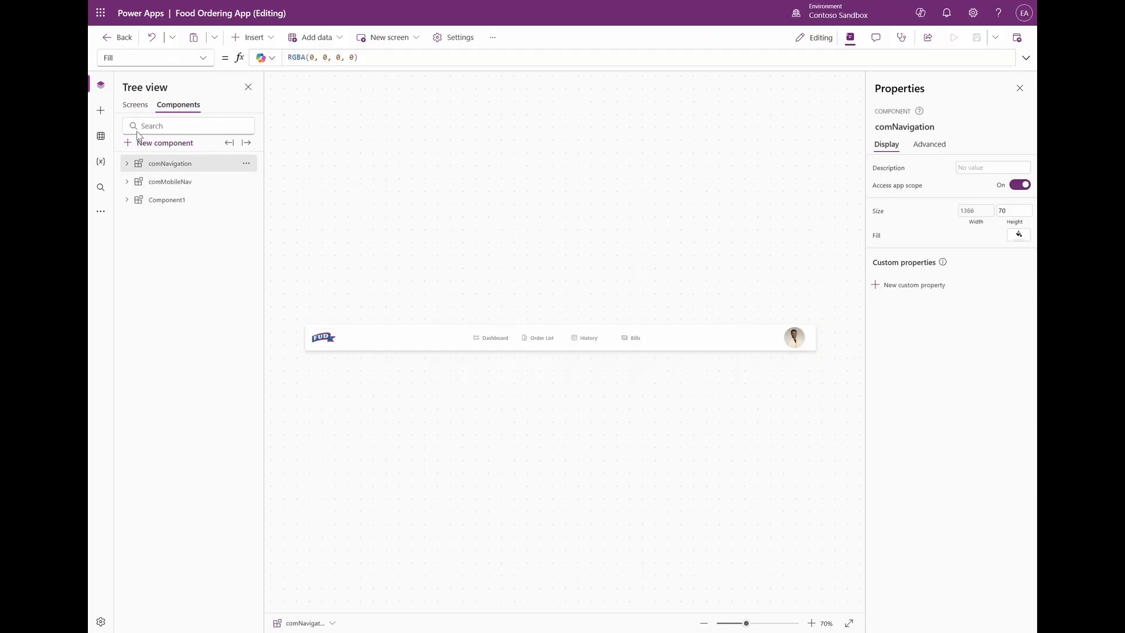
{"action": "left_click", "coordinate": [166, 200]}
{"action": "left_click", "coordinate": [165, 186]}
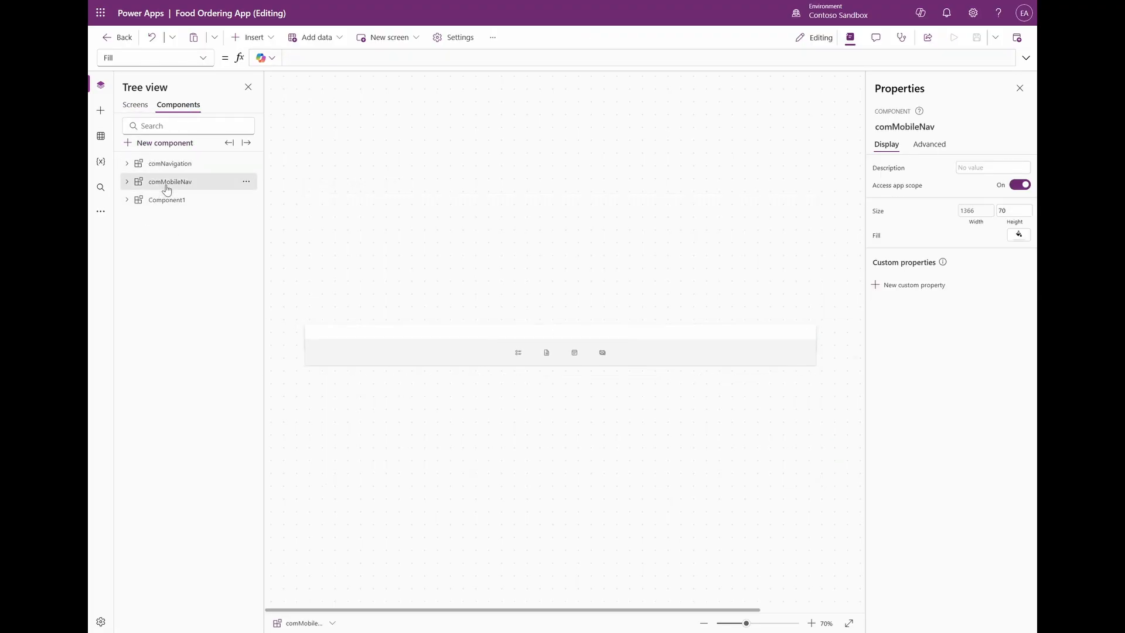
{"action": "left_click", "coordinate": [355, 352]}
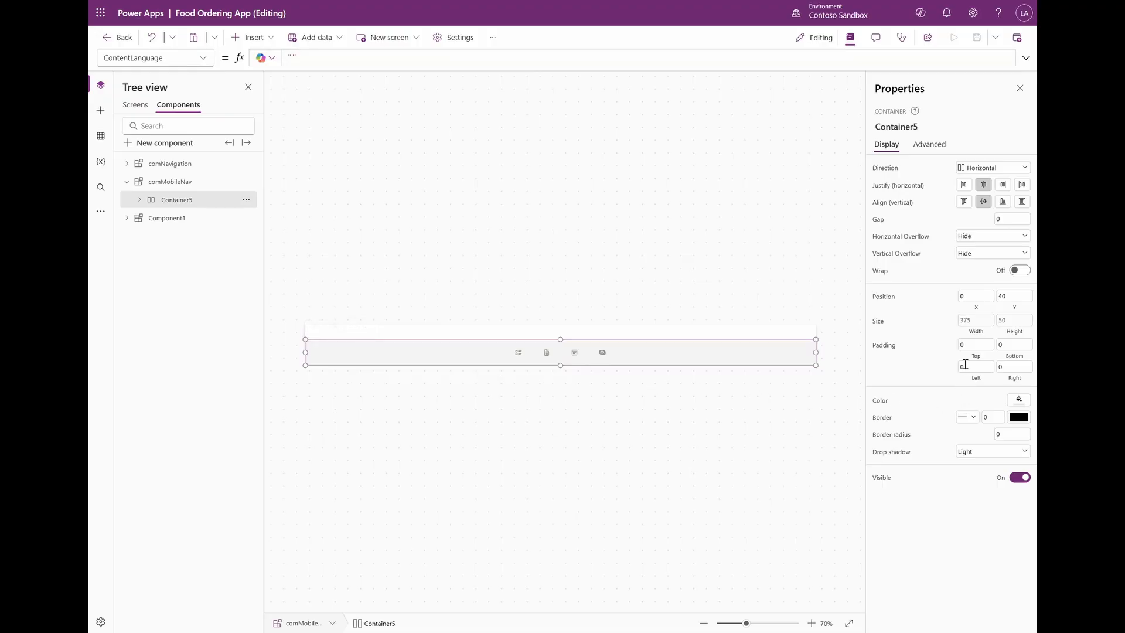
{"action": "left_click", "coordinate": [1005, 295]}
{"action": "left_click", "coordinate": [905, 333]}
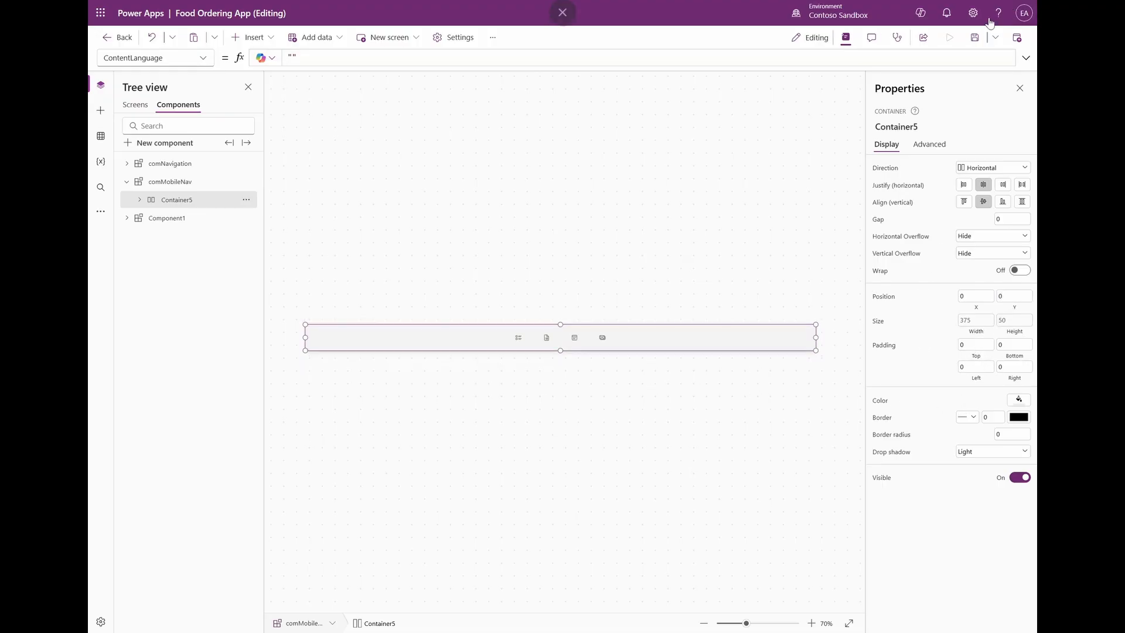
{"action": "left_click", "coordinate": [977, 38]}
Set the fill portions of the conOrderSummary container on the Dashboard screen to 1.2.
{"action": "left_click", "coordinate": [134, 104]}
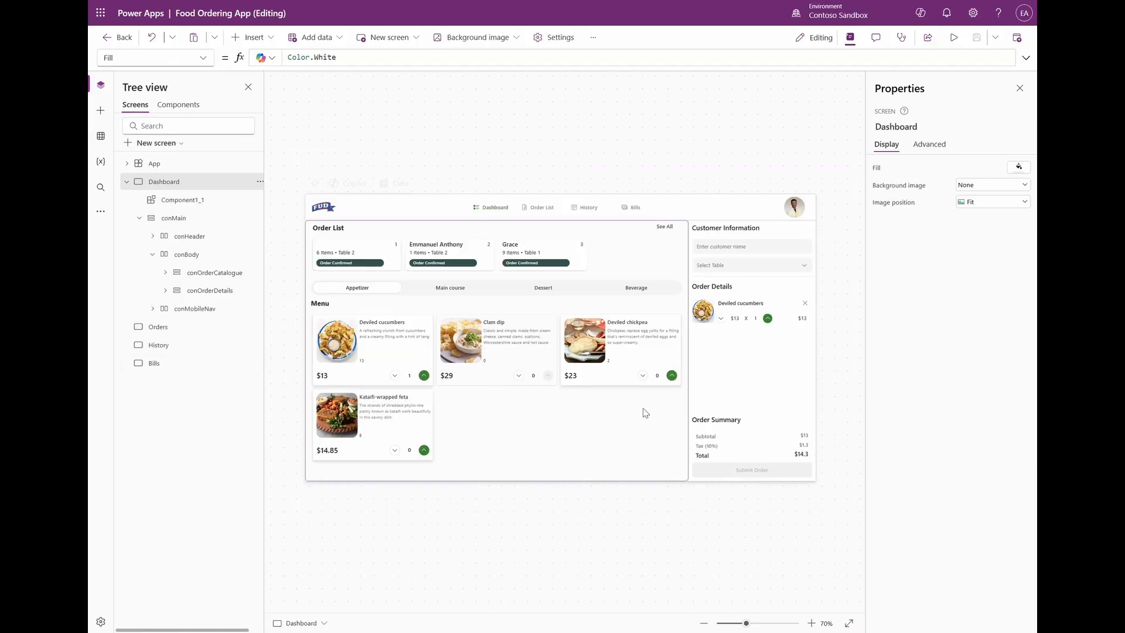
{"action": "left_click", "coordinate": [737, 448]}
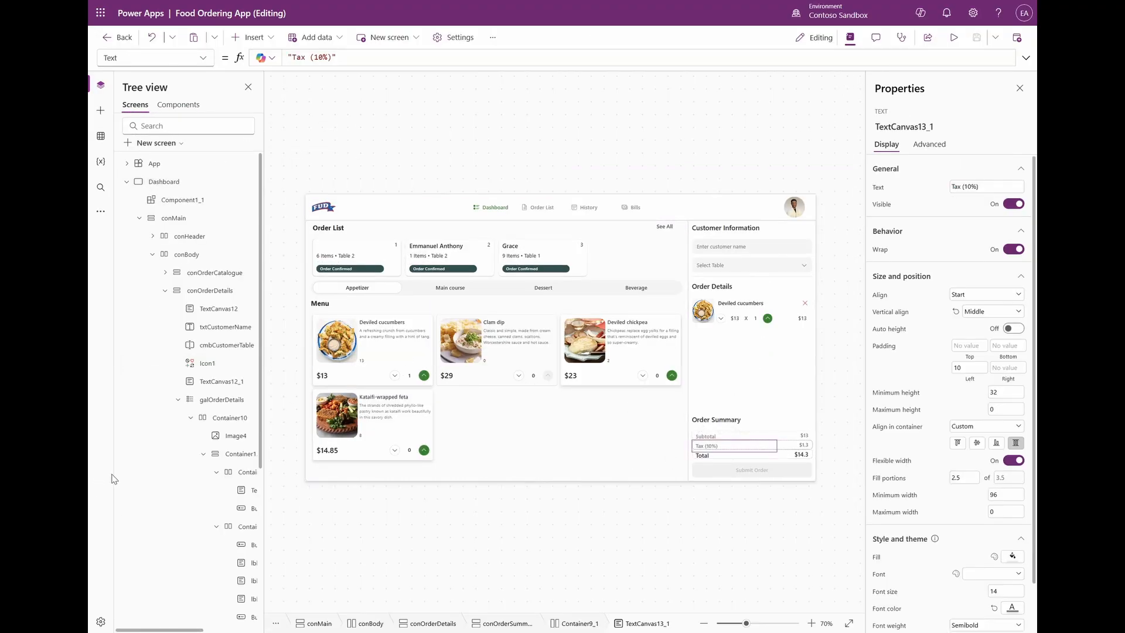
{"action": "left_click", "coordinate": [214, 438]}
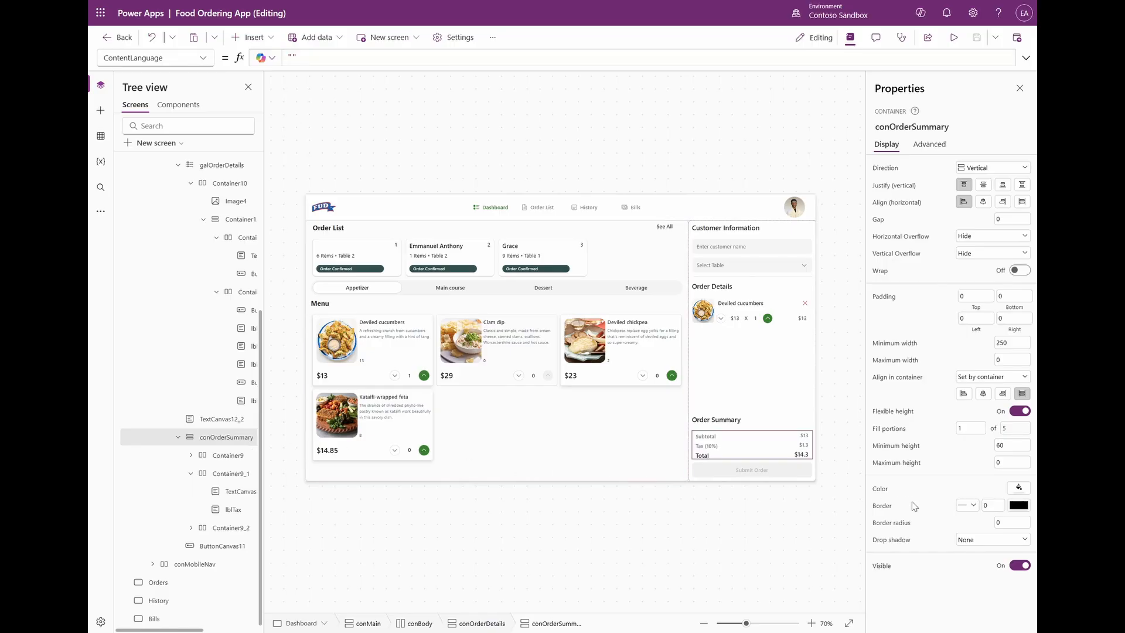
{"action": "left_click", "coordinate": [970, 422]}
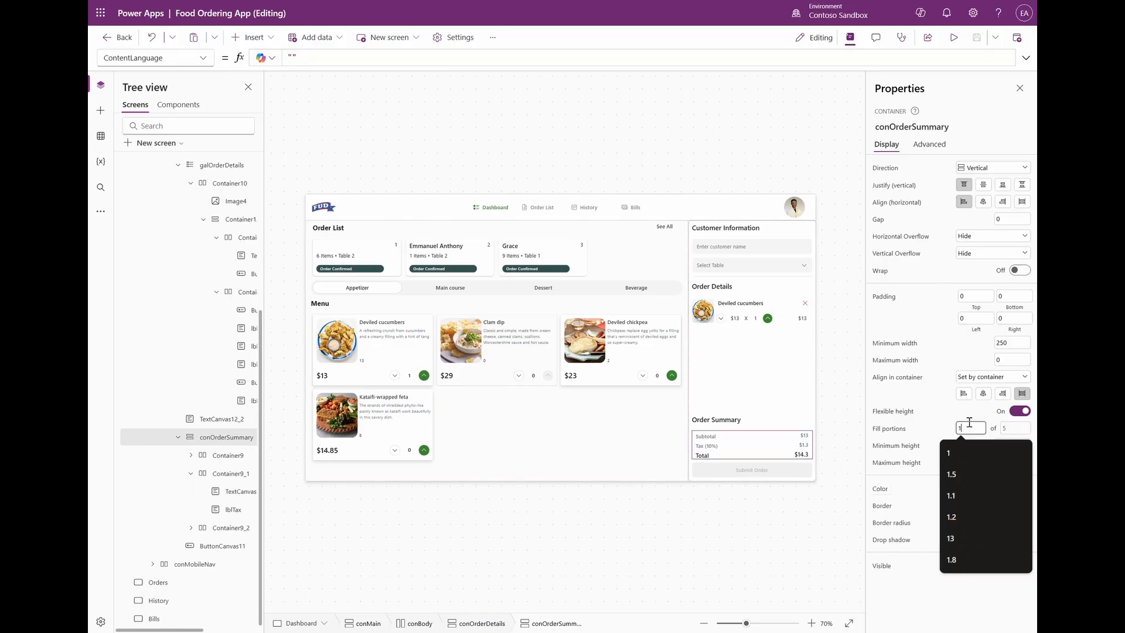
{"action": "type", "text": ".2"}
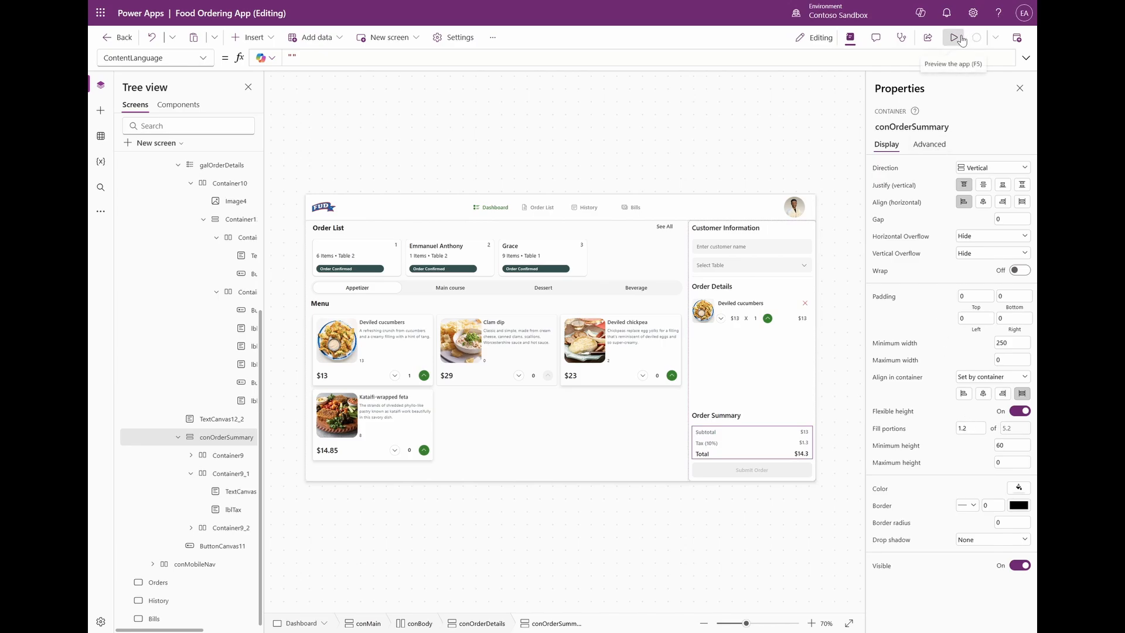
Preview the phone layout and scroll through the menu list in both directions.
{"action": "key", "text": "F5"}
{"action": "scroll", "coordinate": [605, 433], "scroll_direction": "down", "scroll_amount": 10}
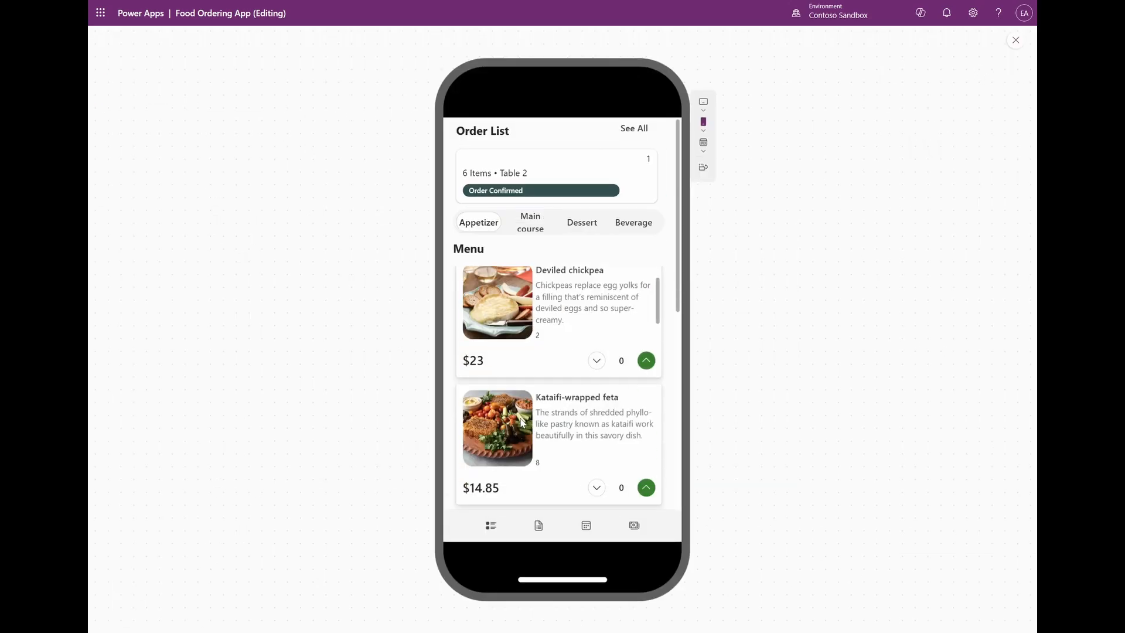
{"action": "scroll", "coordinate": [613, 465], "scroll_direction": "up", "scroll_amount": 10}
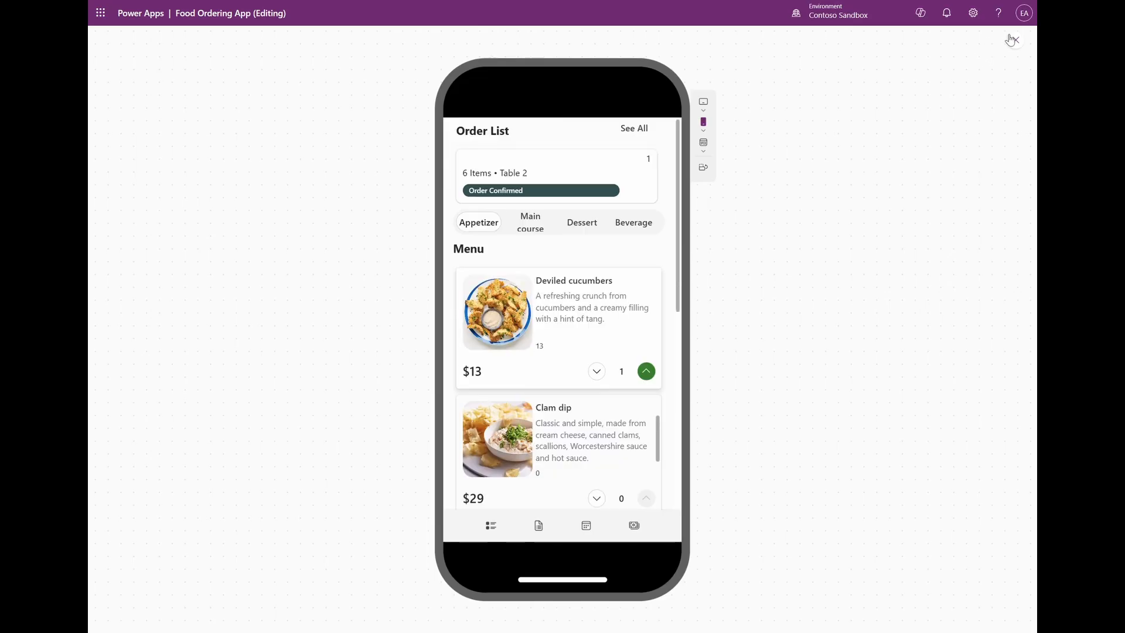
{"action": "left_click", "coordinate": [1015, 40]}
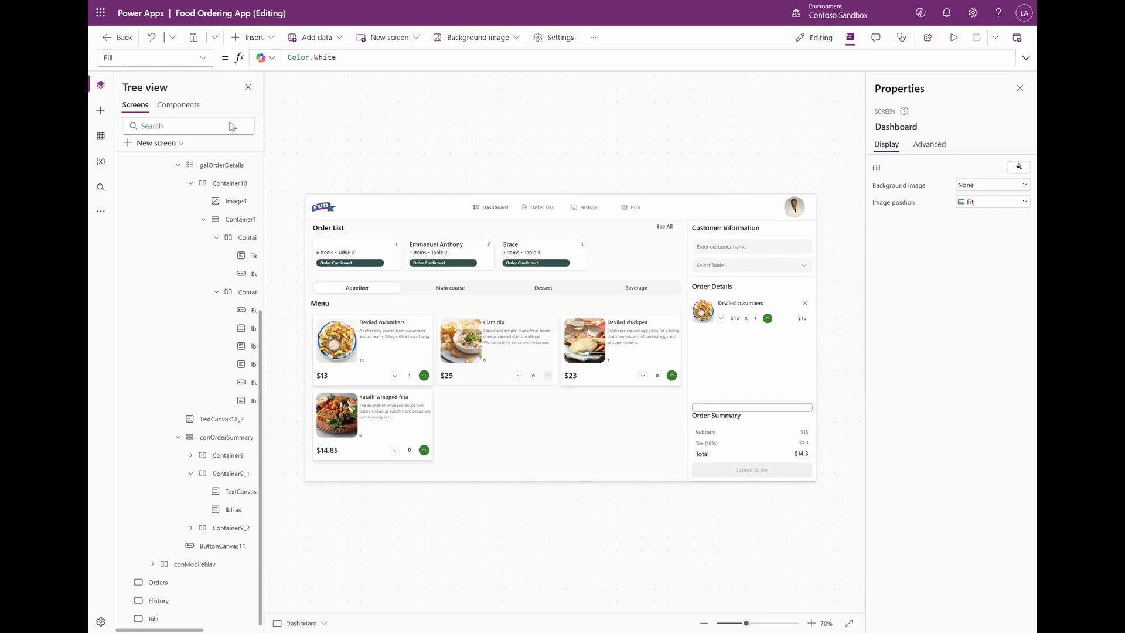
Copy the FontColor formula from the Dashboard button in the comNavigation component's gallery.
{"action": "left_click", "coordinate": [178, 105]}
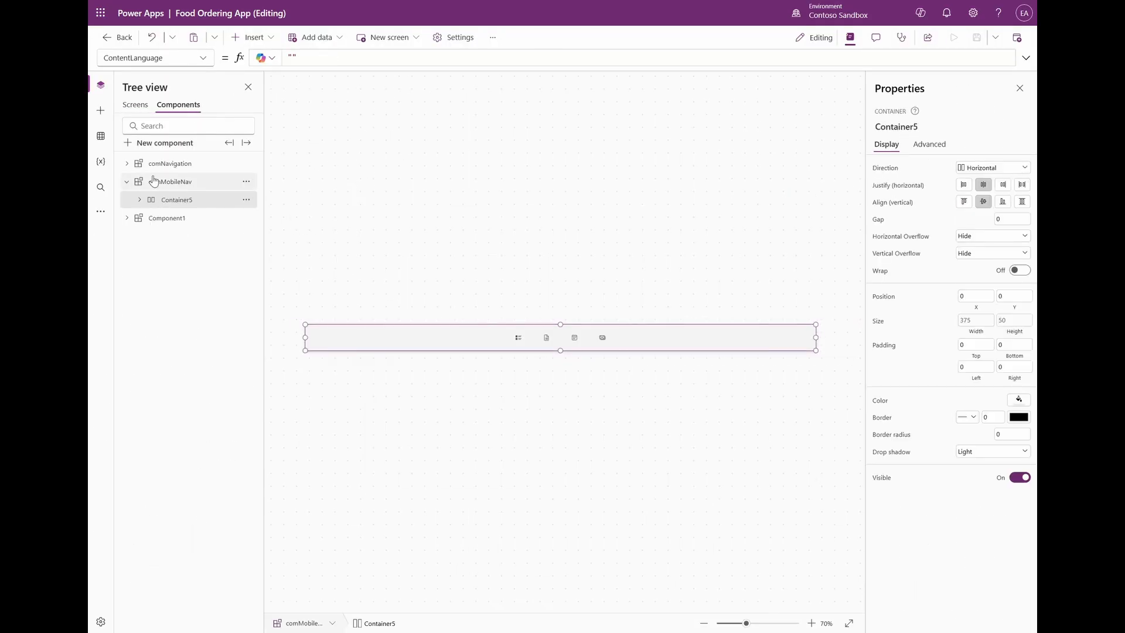
{"action": "left_click", "coordinate": [127, 164]}
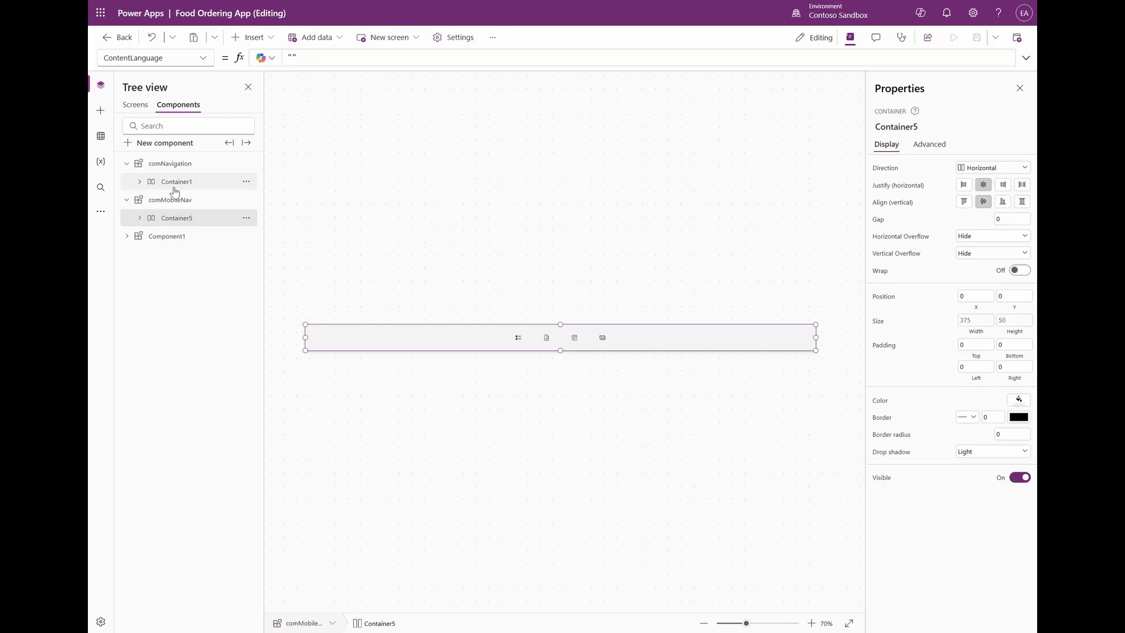
{"action": "left_click", "coordinate": [139, 181]}
{"action": "left_click", "coordinate": [174, 183]}
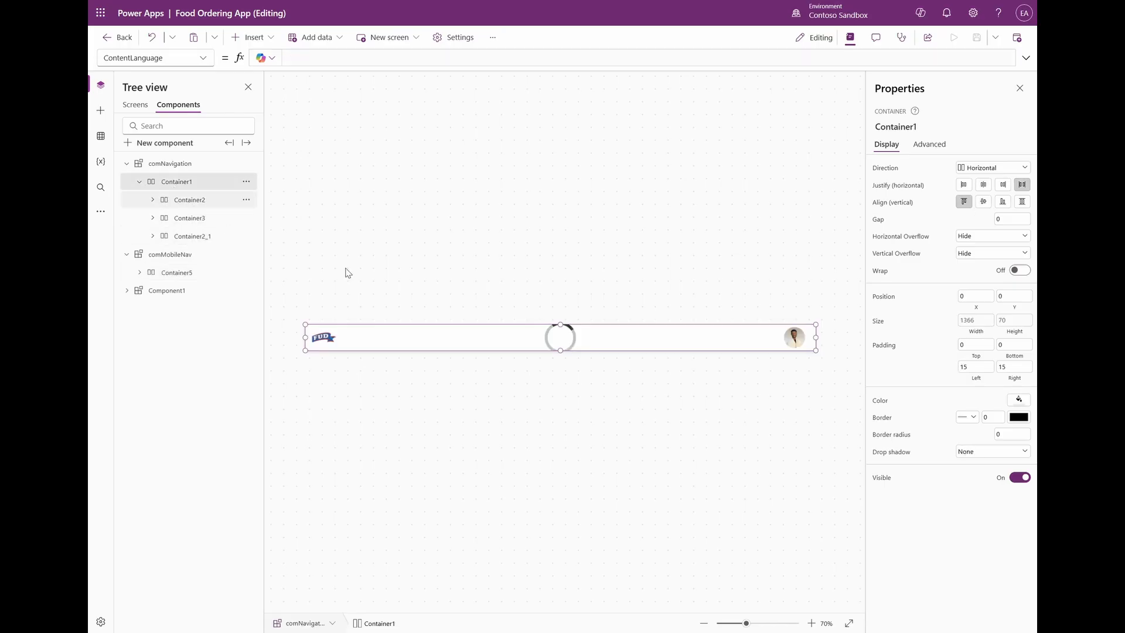
{"action": "left_click", "coordinate": [491, 338]}
{"action": "scroll", "coordinate": [914, 503], "scroll_direction": "down", "scroll_amount": 2}
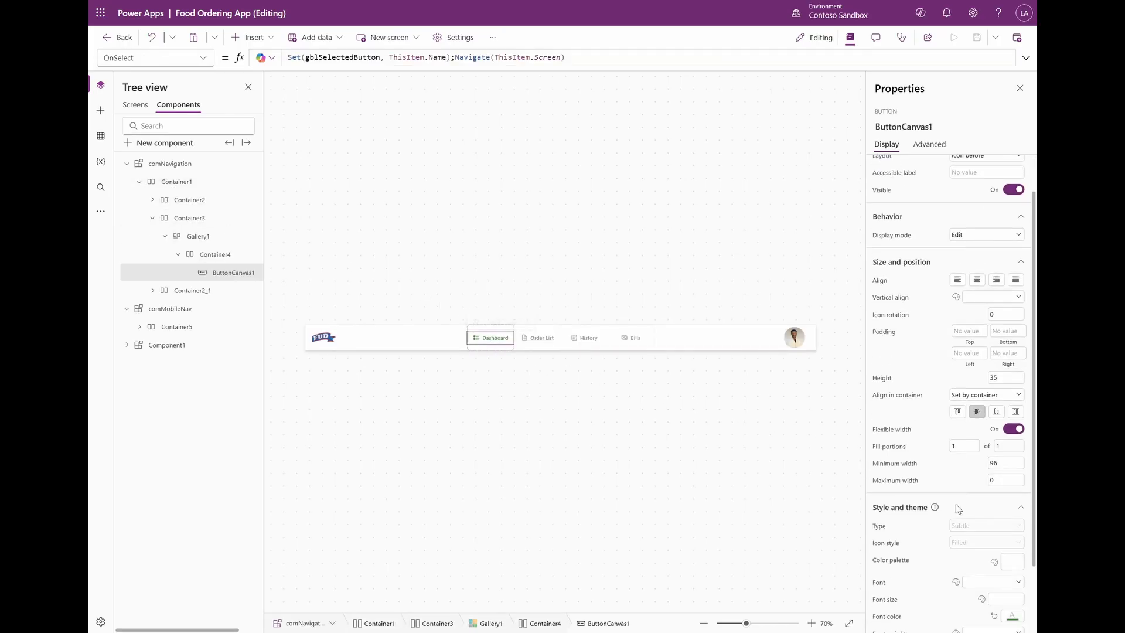
{"action": "left_click", "coordinate": [1014, 555]}
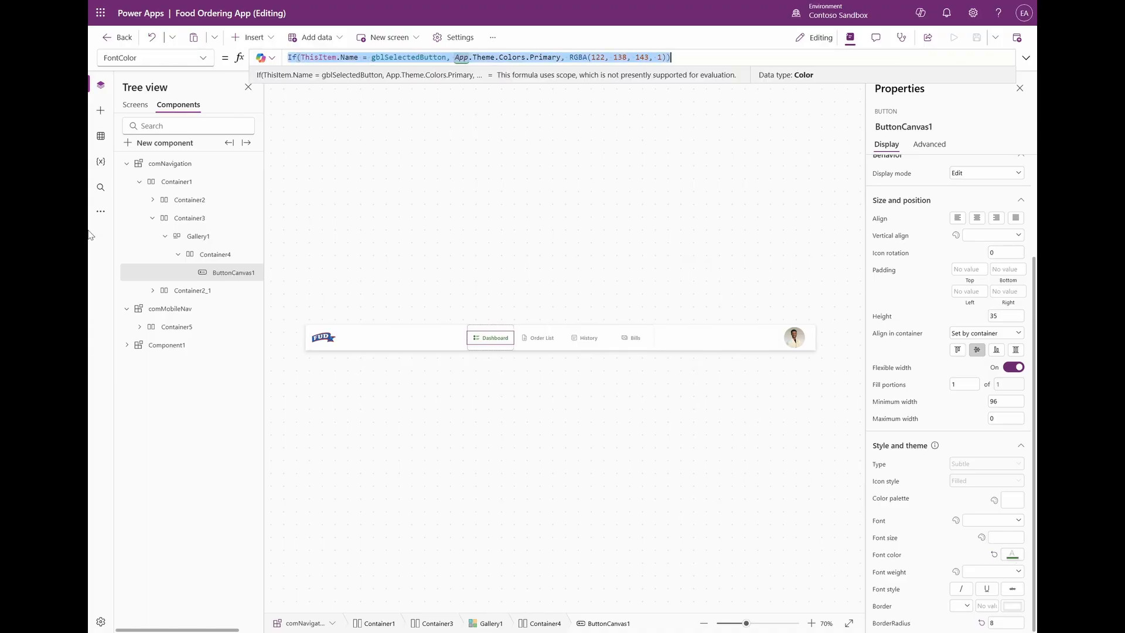
Set the comMobileNav button's FontColor to If(ThisItem.Name = gblSelectedButton, App.Theme.Colors.Primary, RGBA(122, 138, 143, 1)).
{"action": "left_click", "coordinate": [131, 181]}
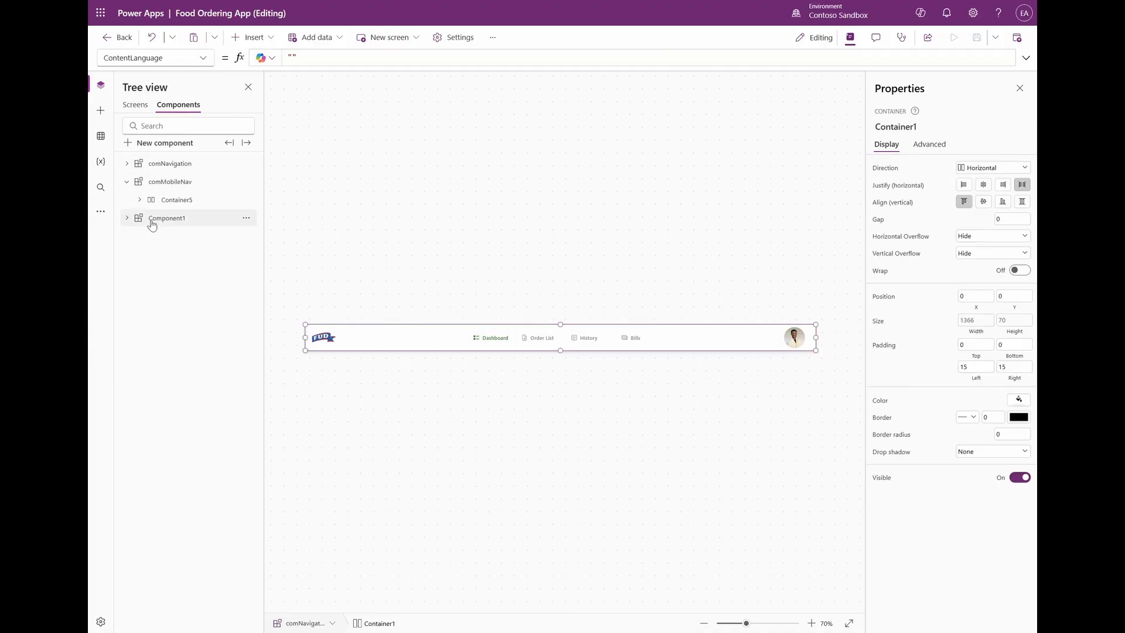
{"action": "left_click", "coordinate": [153, 222]}
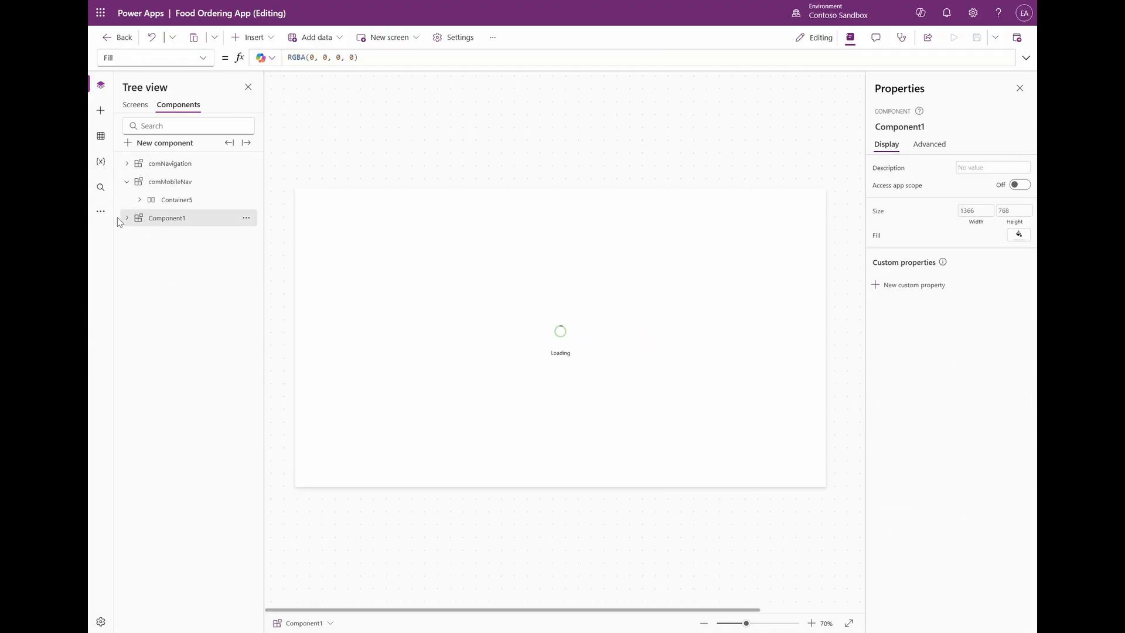
{"action": "left_click", "coordinate": [126, 183]}
{"action": "left_click", "coordinate": [156, 182]}
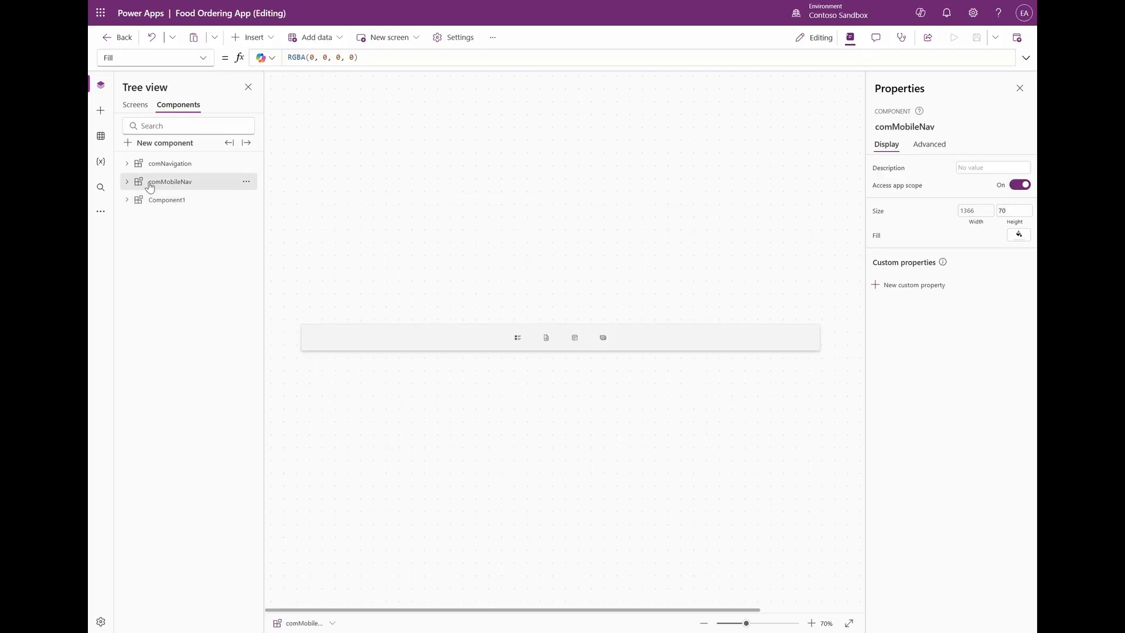
{"action": "left_click", "coordinate": [510, 344]}
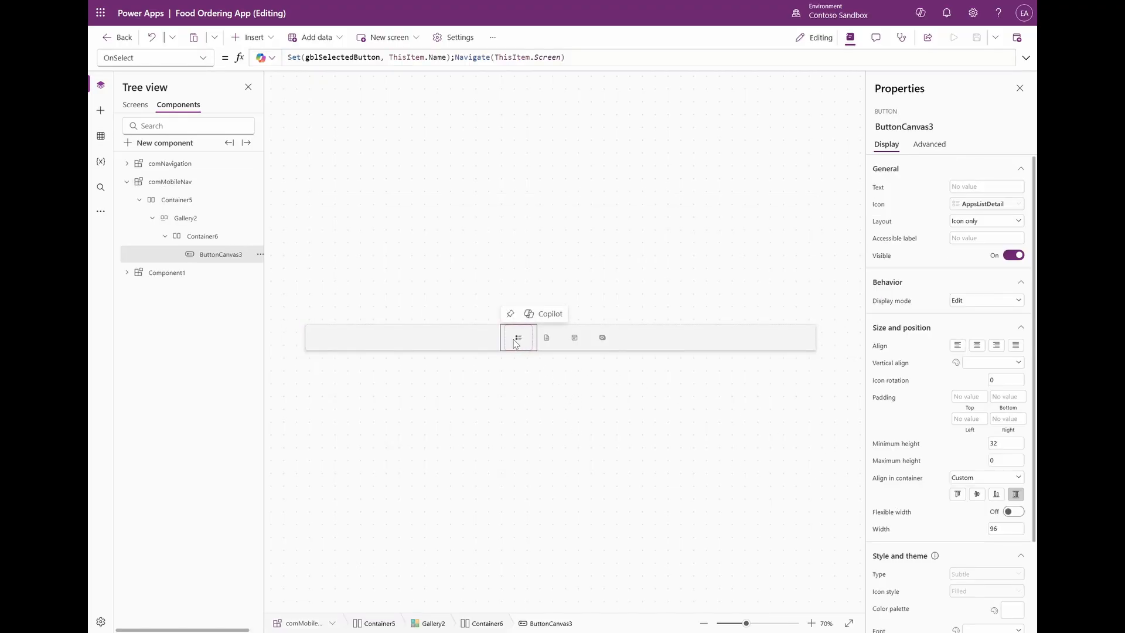
{"action": "scroll", "coordinate": [934, 556], "scroll_direction": "down", "scroll_amount": 2}
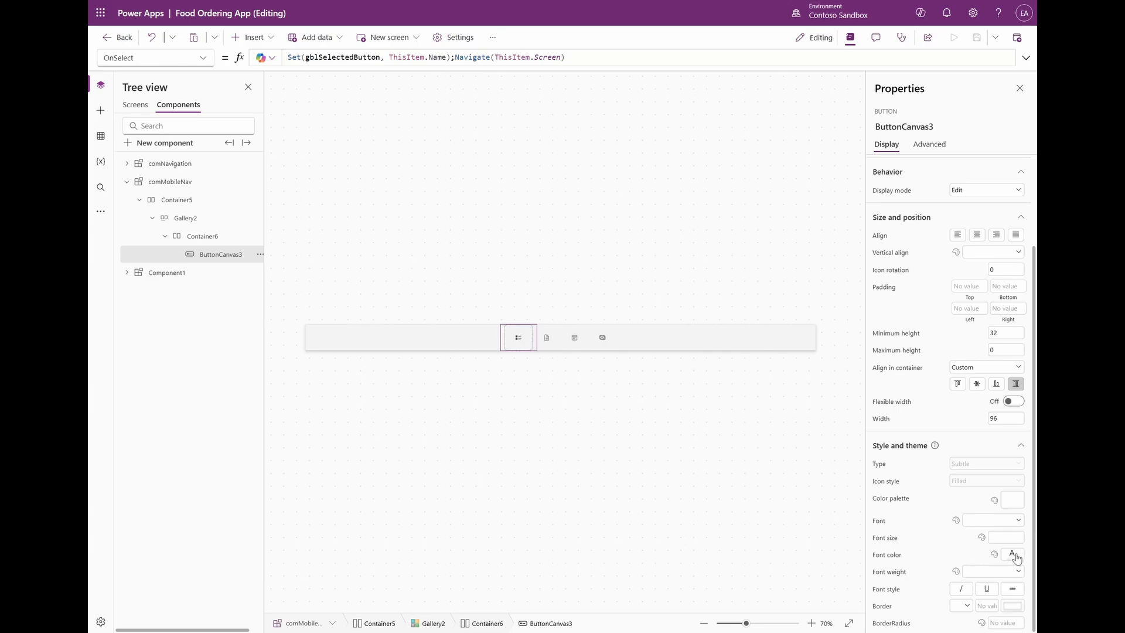
{"action": "left_click", "coordinate": [884, 557]}
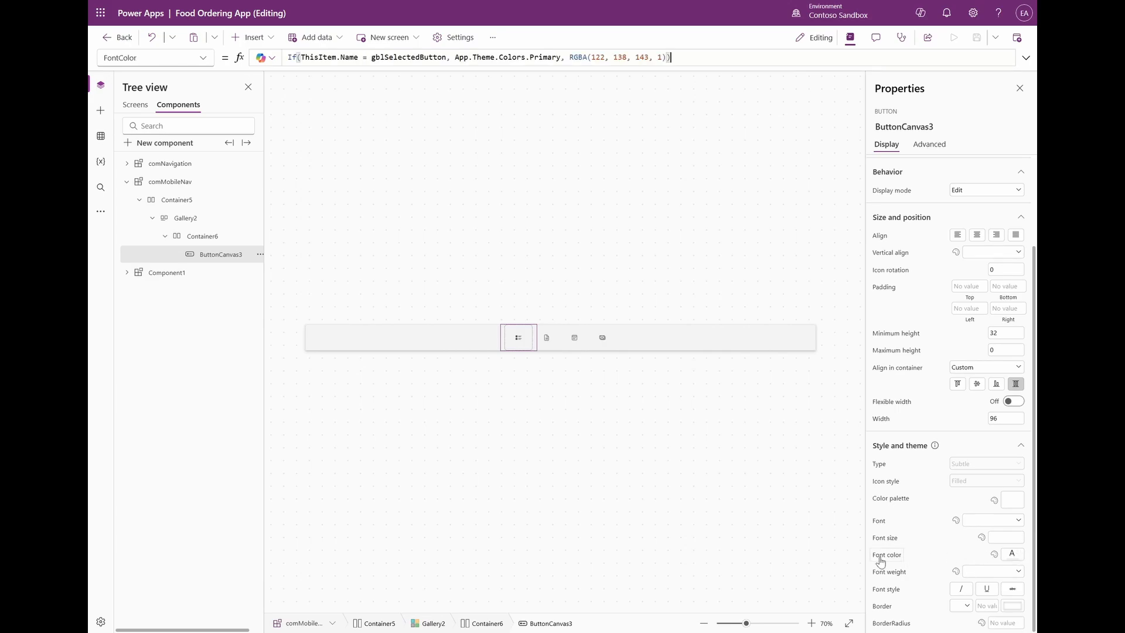
Preview the Dashboard on the phone layout and check the mobile navigation colours and the order summary section.
{"action": "left_click", "coordinate": [136, 107]}
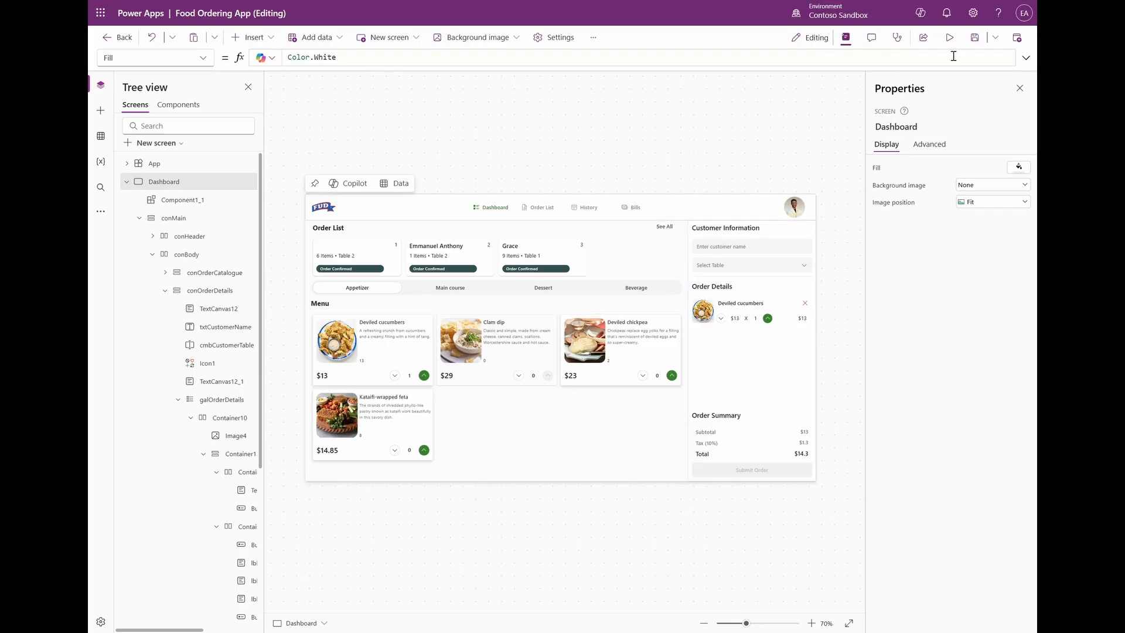
{"action": "left_click", "coordinate": [949, 37]}
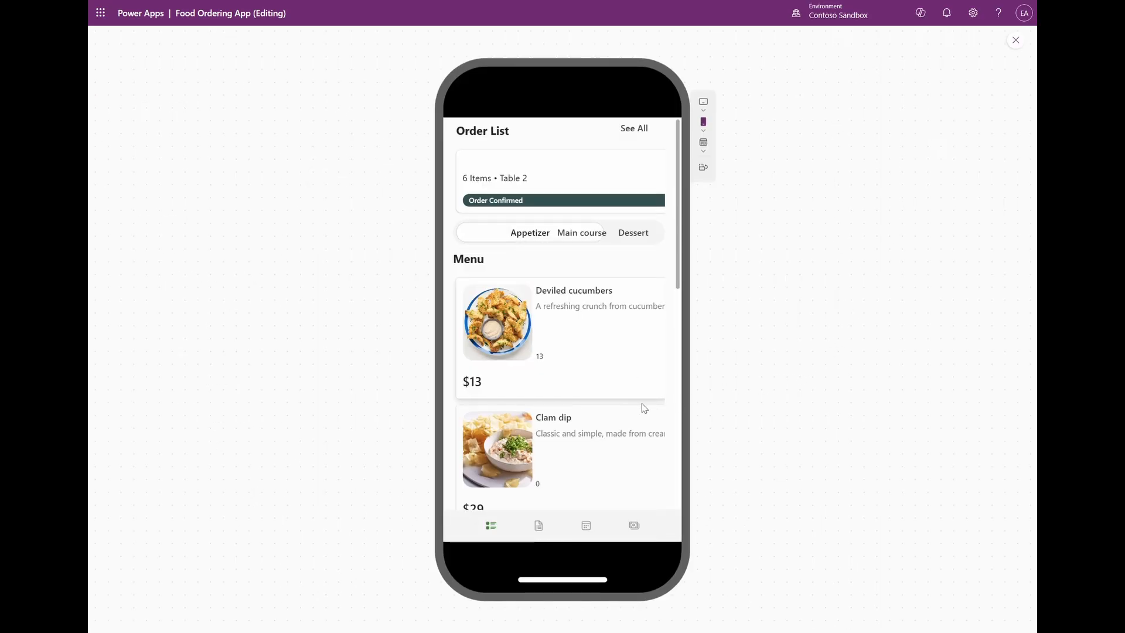
{"action": "scroll", "coordinate": [565, 409], "scroll_direction": "down", "scroll_amount": 10}
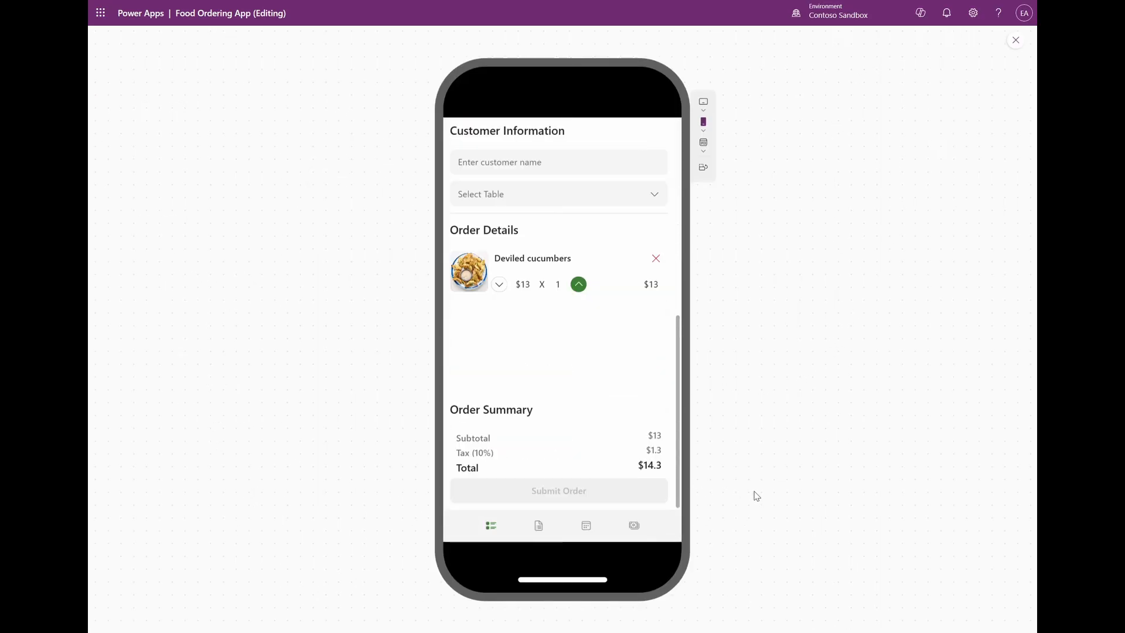
Preview the Dashboard on the Apple iPad 10.2" and in the web browser layout, then collapse the Dashboard screen's controls.
{"action": "left_click", "coordinate": [703, 122]}
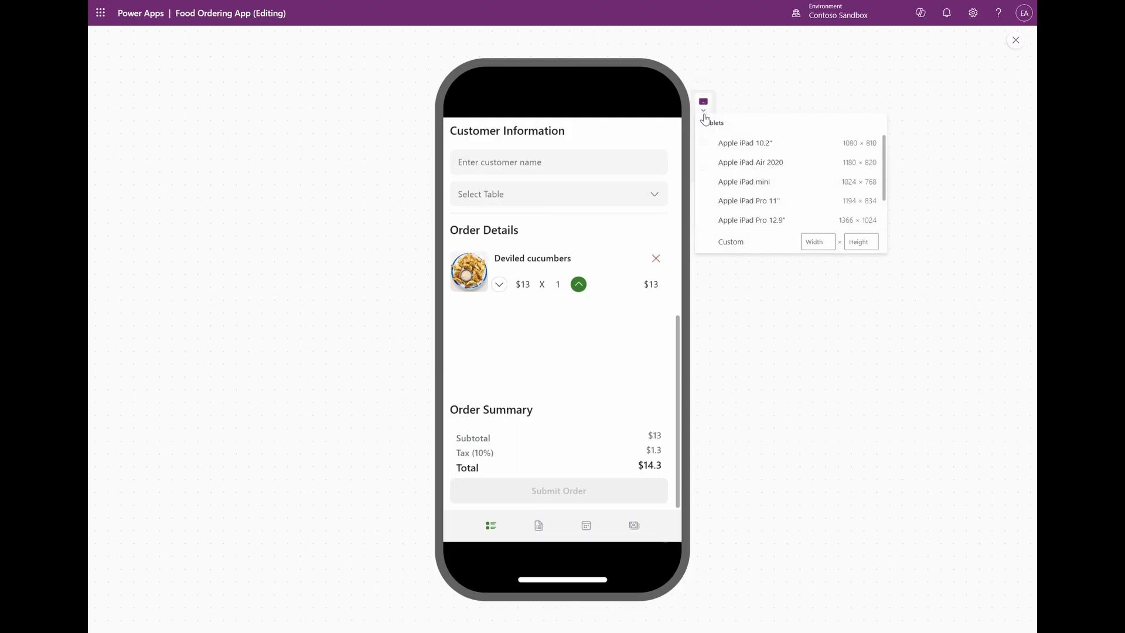
{"action": "left_click", "coordinate": [738, 146]}
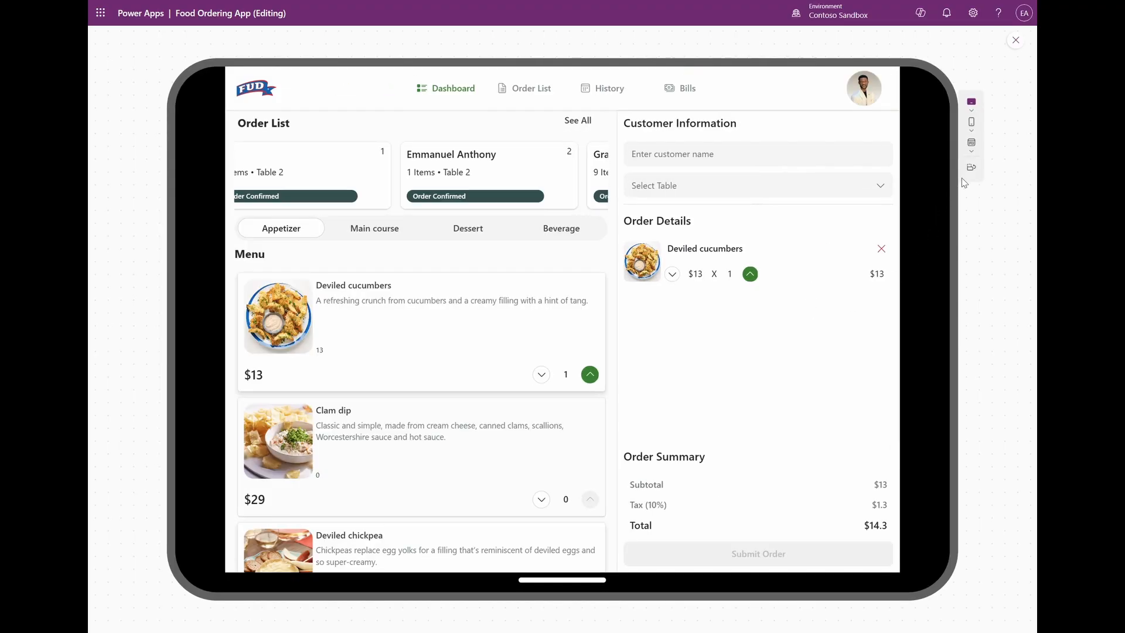
{"action": "left_click", "coordinate": [971, 151]}
{"action": "left_click", "coordinate": [993, 182]}
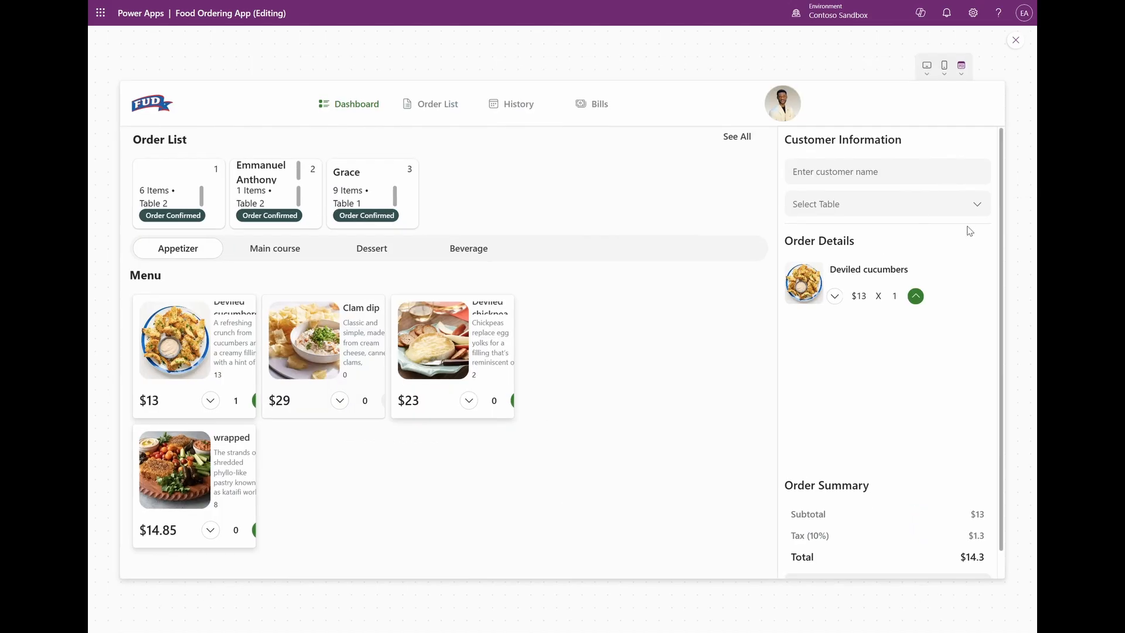
{"action": "left_click", "coordinate": [1015, 41]}
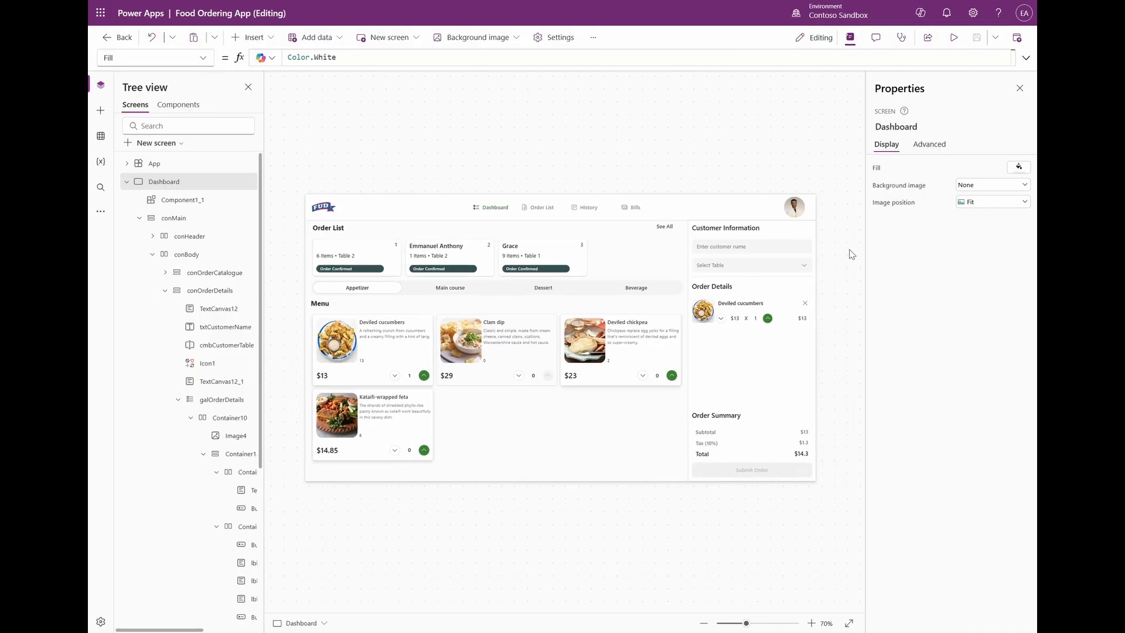
{"action": "left_click", "coordinate": [127, 182]}
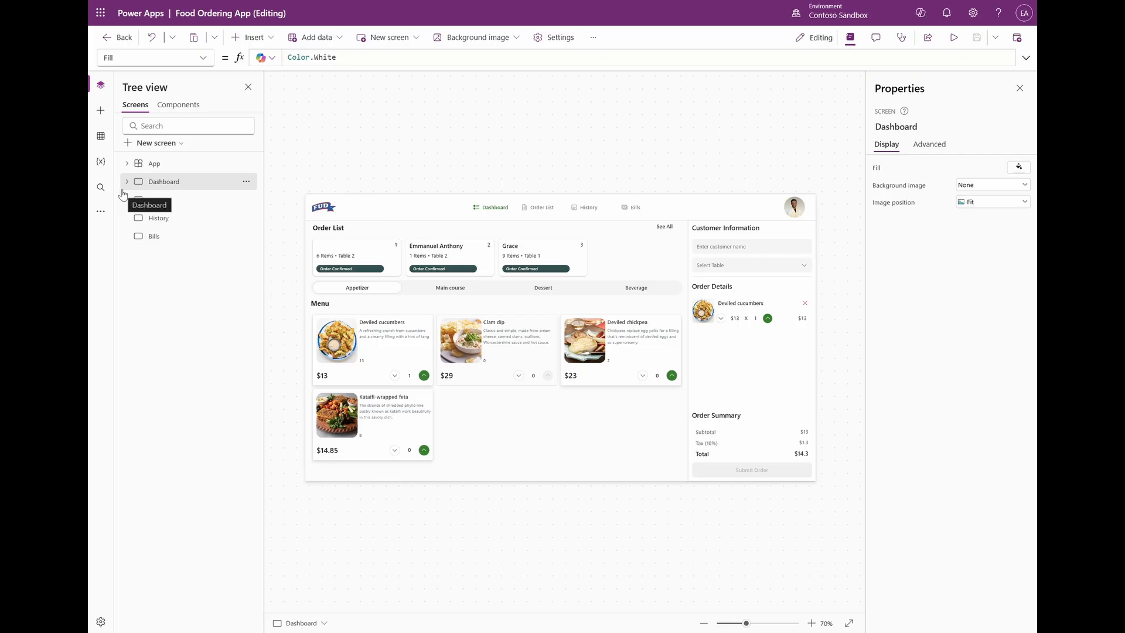